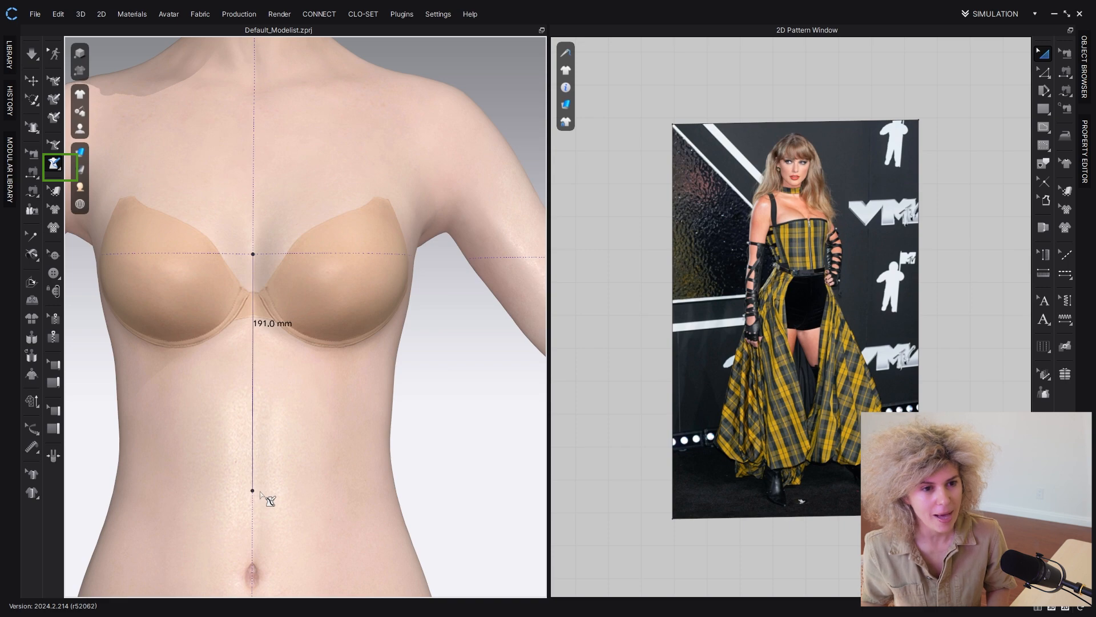
Step: Draw the front bodice's center-front line about 193 mm long, its waistline about 153 mm around to the side, and the lower side line on the avatar
right_click_drag(266, 491, 267, 447)
right_click_drag(339, 459, 277, 443)
left_click(335, 479)
left_click(354, 479)
left_click(337, 501)
right_click_drag(274, 357, 283, 344)
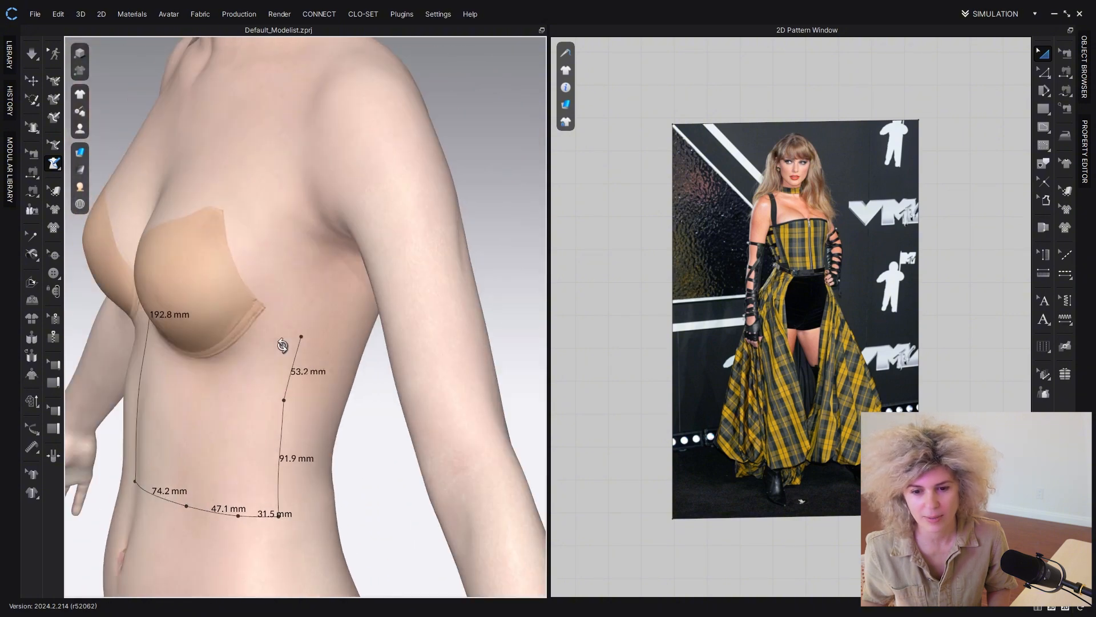
Step: Extend the front side line to the underarm and trace the top edge across the bust, closing the outline at center front
right_click_drag(338, 287, 374, 243)
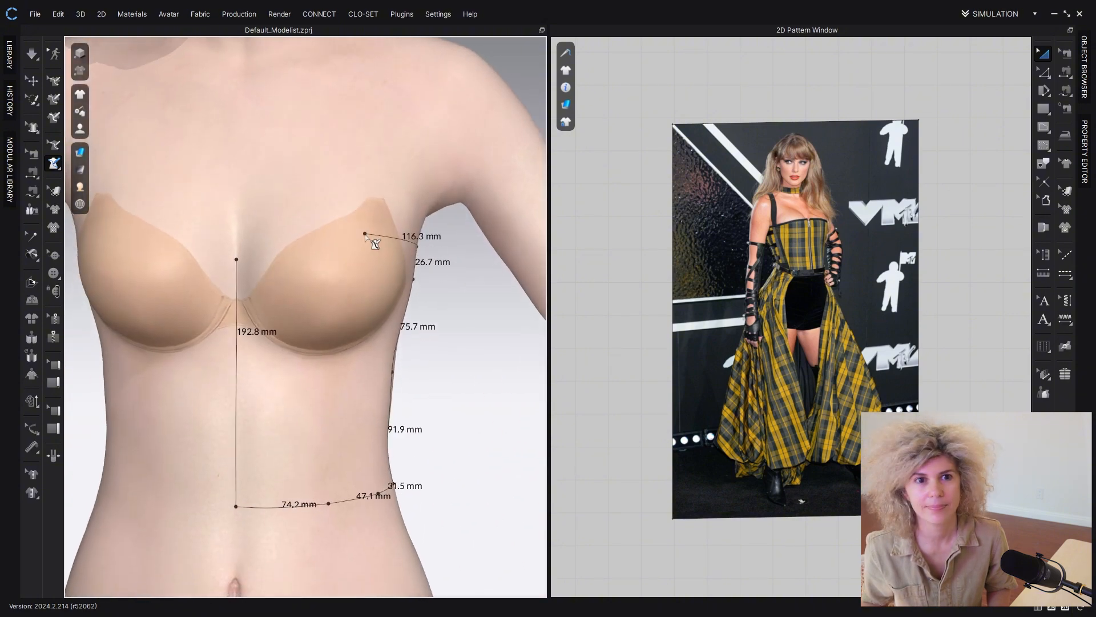
left_click(310, 238)
mouse_move(277, 237)
right_mouse_down()
mouse_move(308, 246)
mouse_move(255, 238)
right_mouse_up()
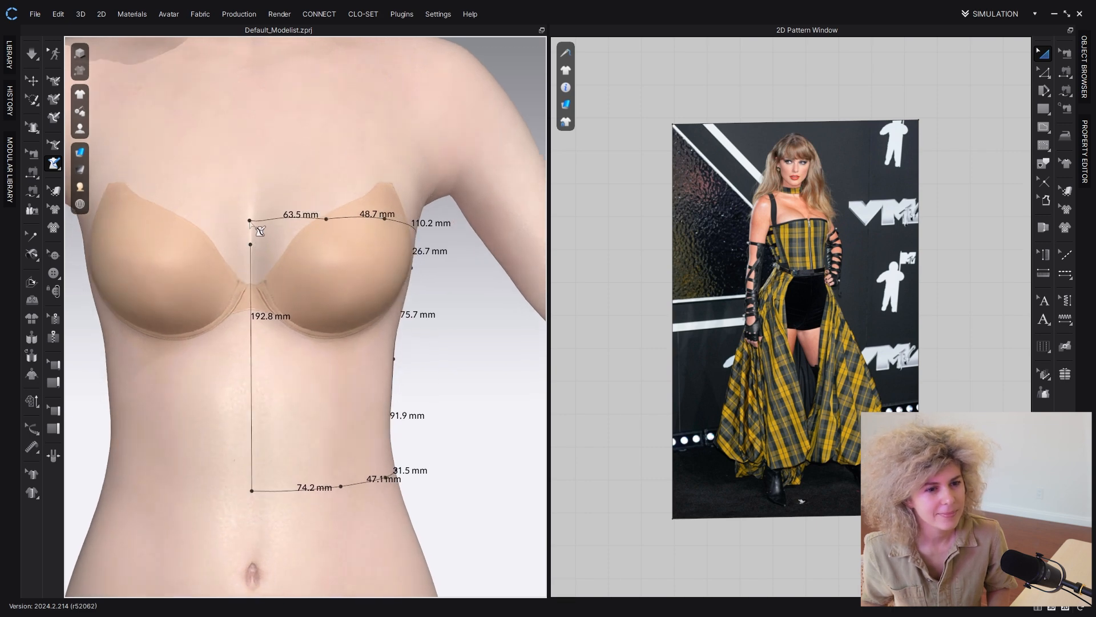
left_click(250, 245)
scroll(324, 321, "down", 1)
Step: Flatten the outlined front bodice area on the avatar into a pattern piece
left_click(53, 164)
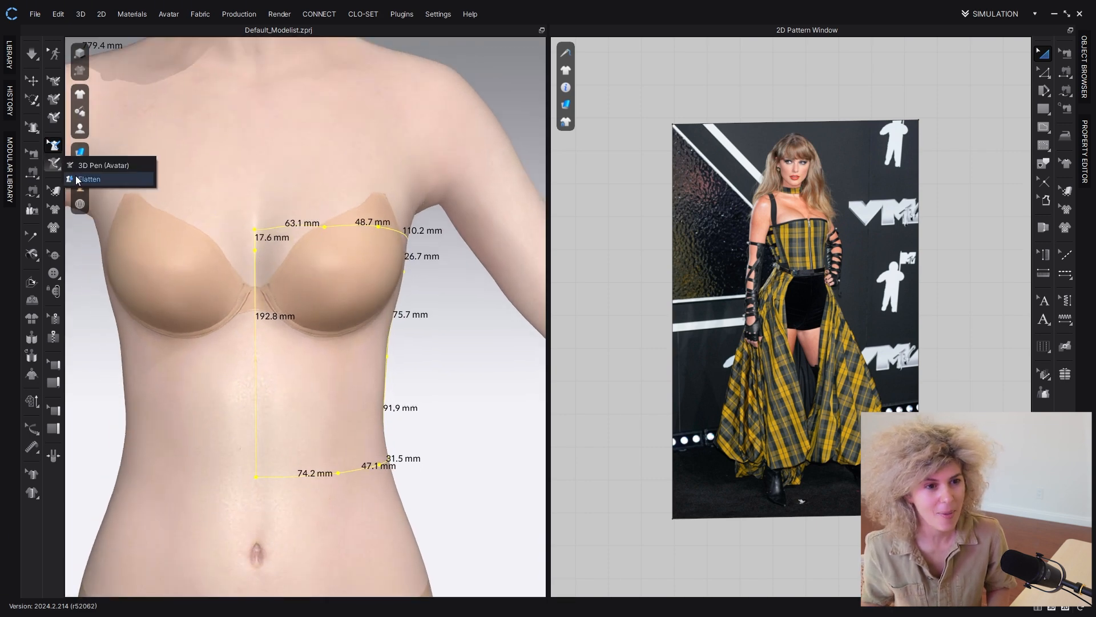
left_click(77, 179)
left_click(326, 318)
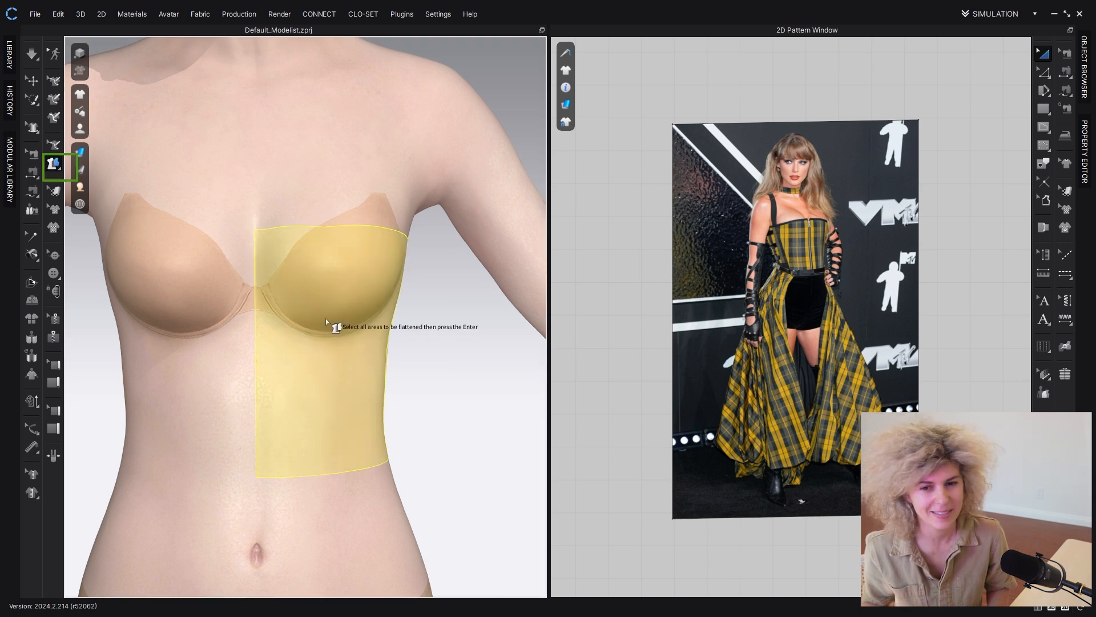
key("Return")
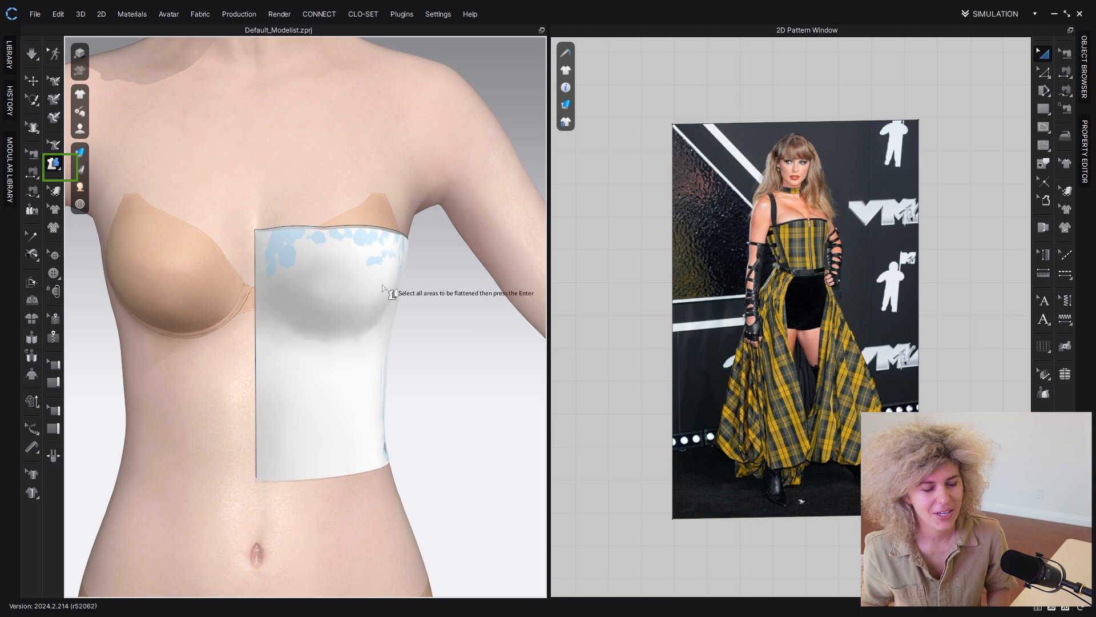
Step: Draw the back panel's side line with 3D Pen (Avatar), about 192 mm long, just behind the front piece's side edge
right_click_drag(350, 354, 152, 333)
left_click(54, 164)
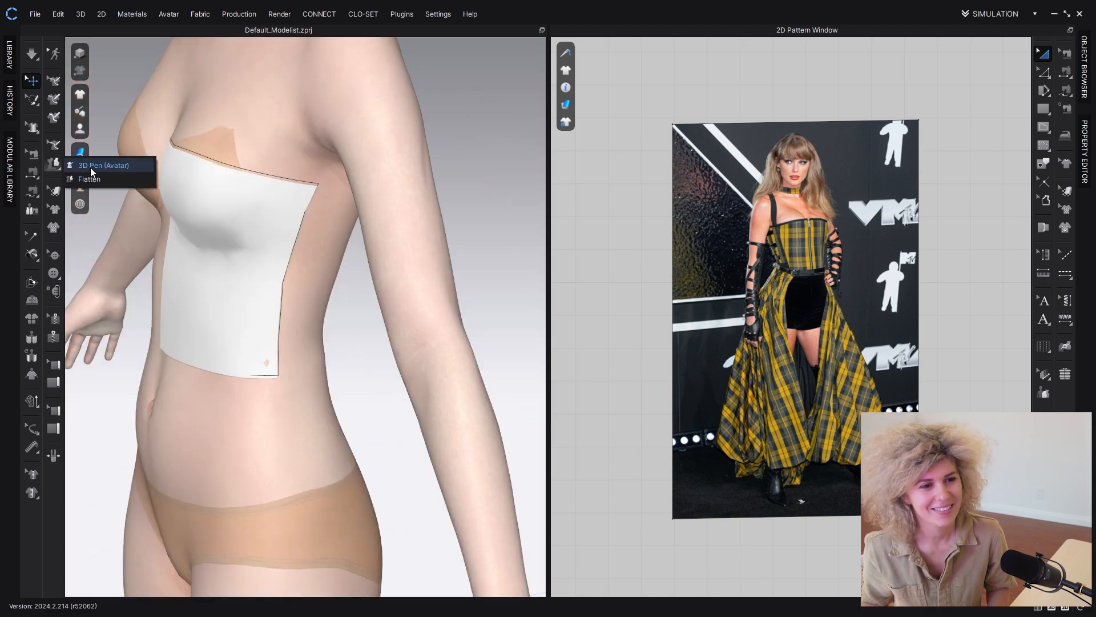
left_click(92, 166)
scroll(326, 151, "up", 3)
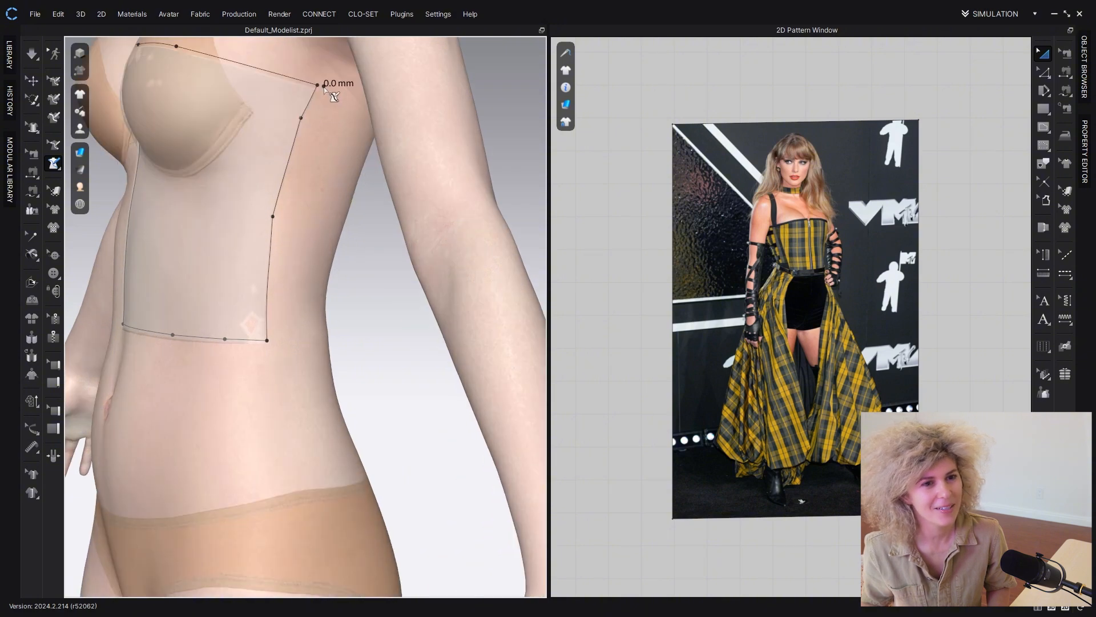
left_click(276, 341)
right_click_drag(279, 340, 345, 318)
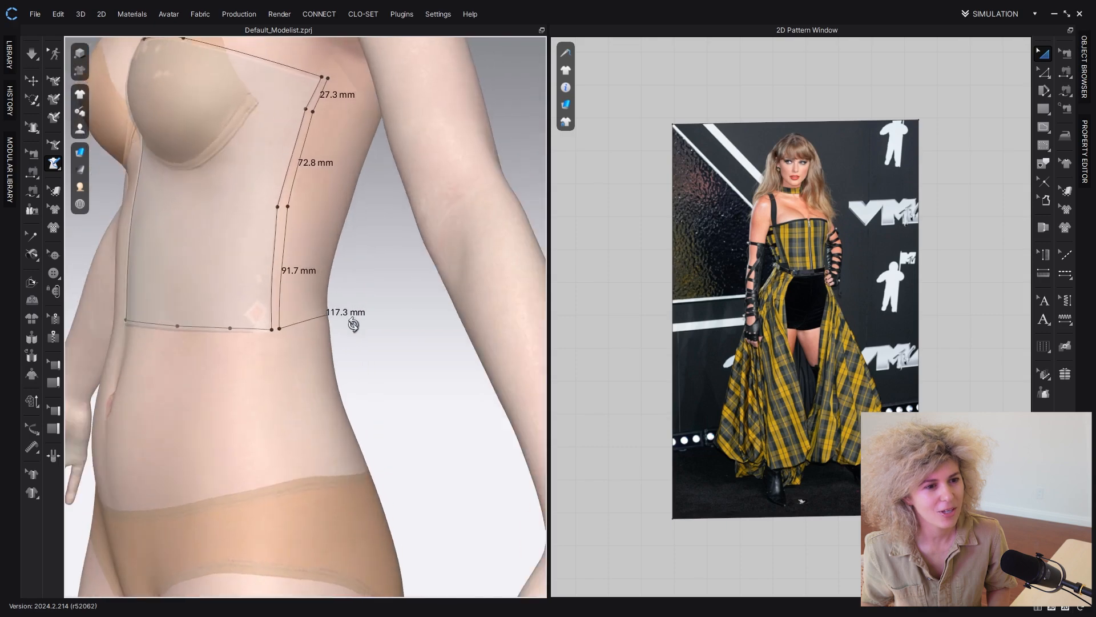
scroll(336, 319, "up", 4)
right_click_drag(255, 340, 217, 342)
scroll(187, 341, "down", 5)
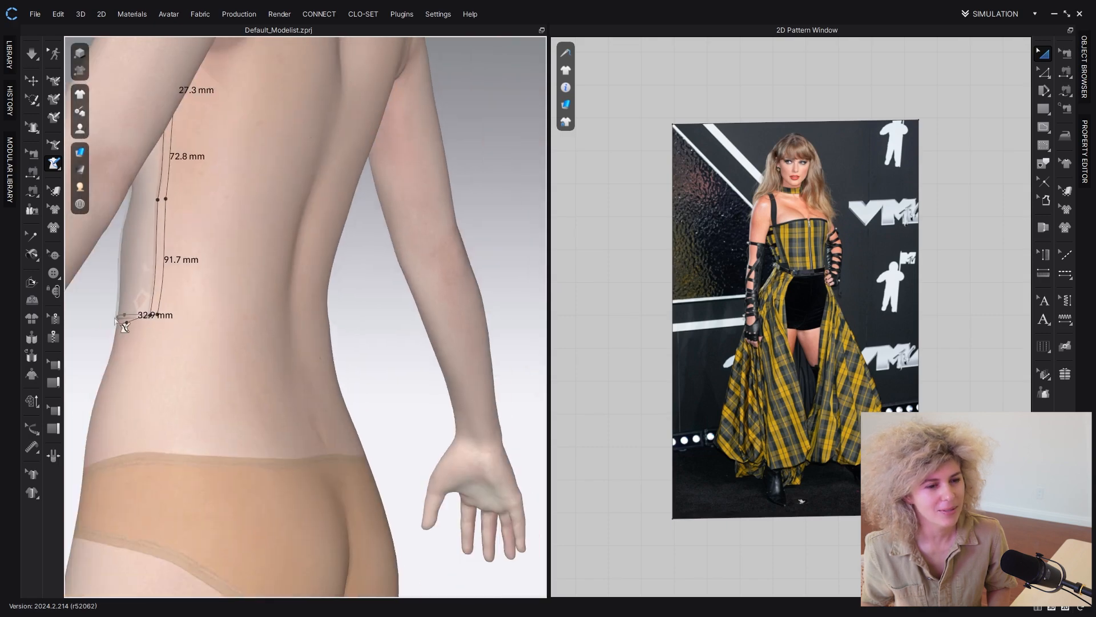
Step: Trace the back panel's waistline about 148 mm from the side line to the center back
scroll(171, 337, "up", 1)
left_click(166, 330)
left_click(220, 331)
scroll(259, 331, "down", 3)
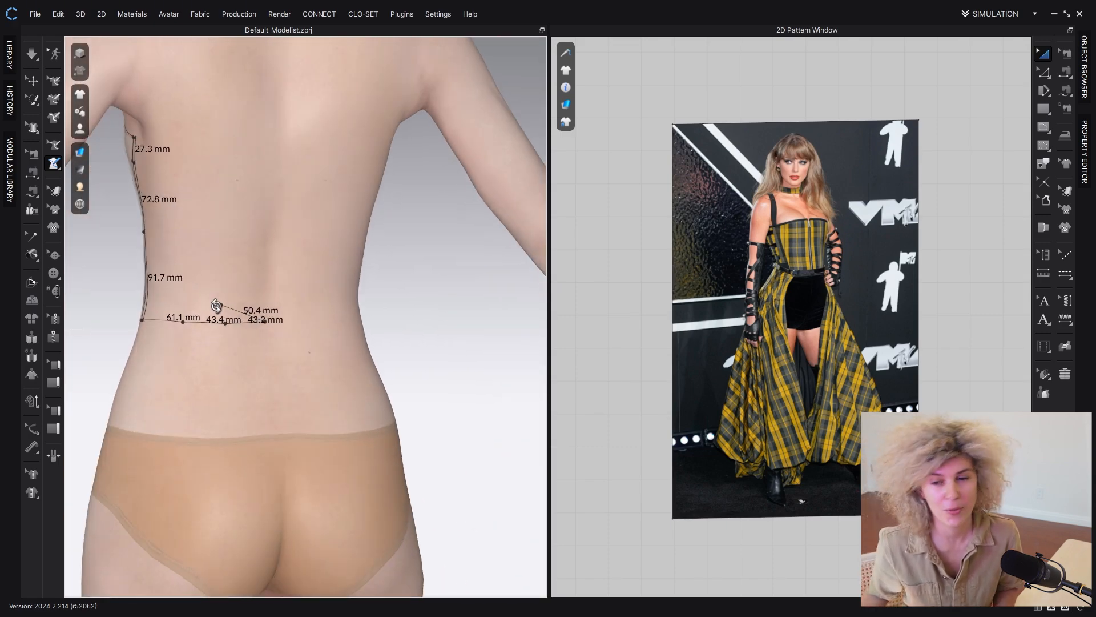
left_click(256, 318)
Step: Draw the center-back line about 179 mm upward and the top edge about 174 mm, closing the back outline at the side line
left_click(259, 183)
right_click_drag(267, 155, 313, 164)
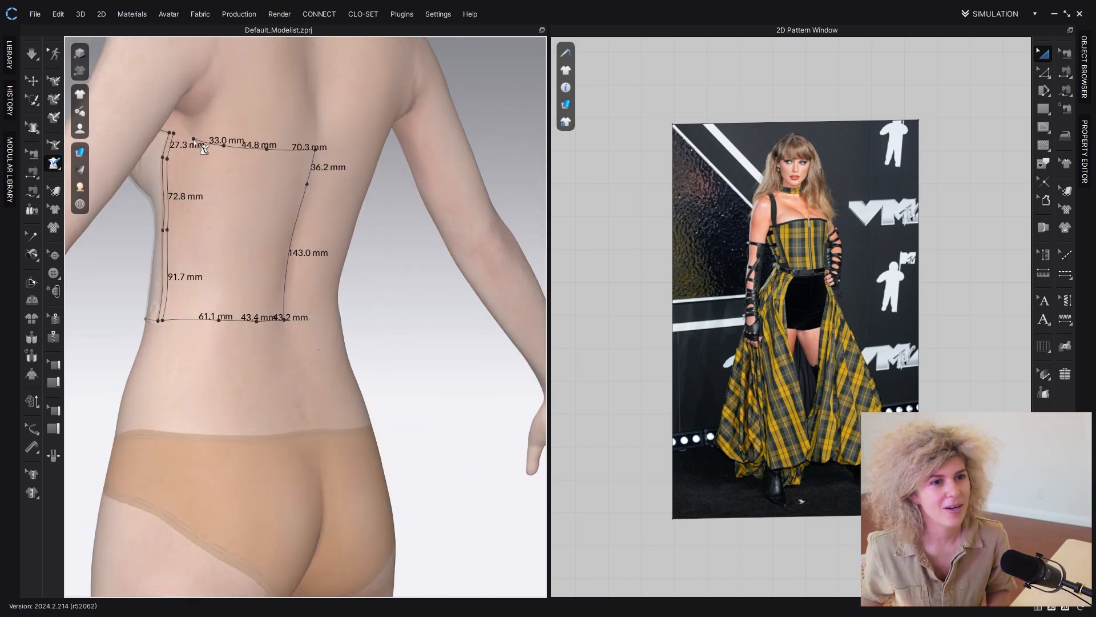
left_click(174, 134)
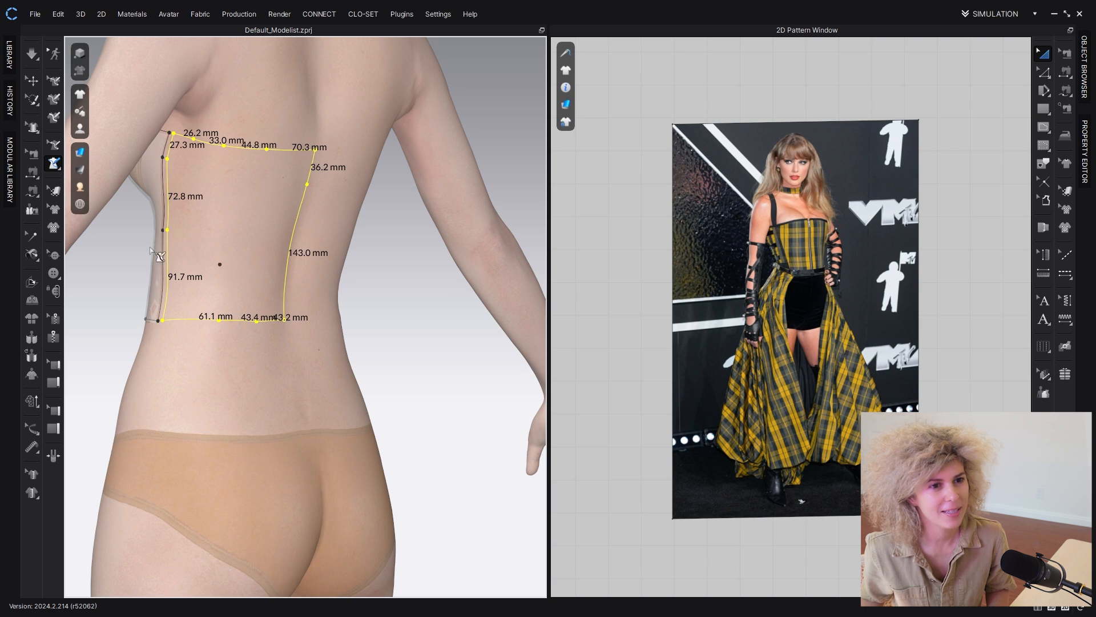
Step: Flatten the outlined back area on the avatar into a second pattern piece
left_click(78, 159)
left_click(85, 151)
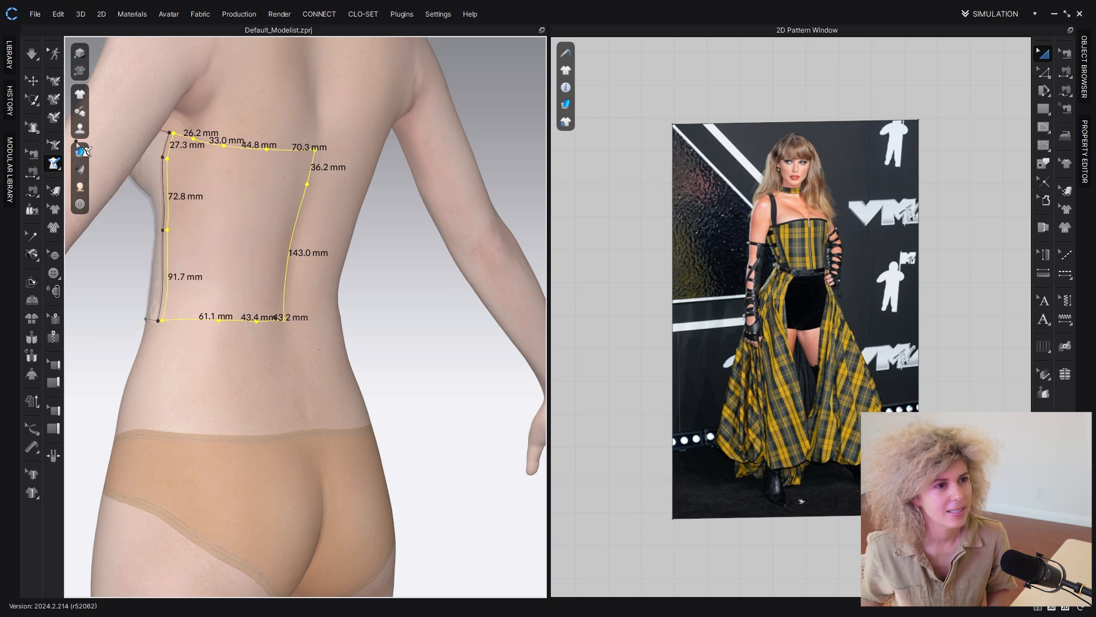
left_click(54, 164)
left_click(100, 165)
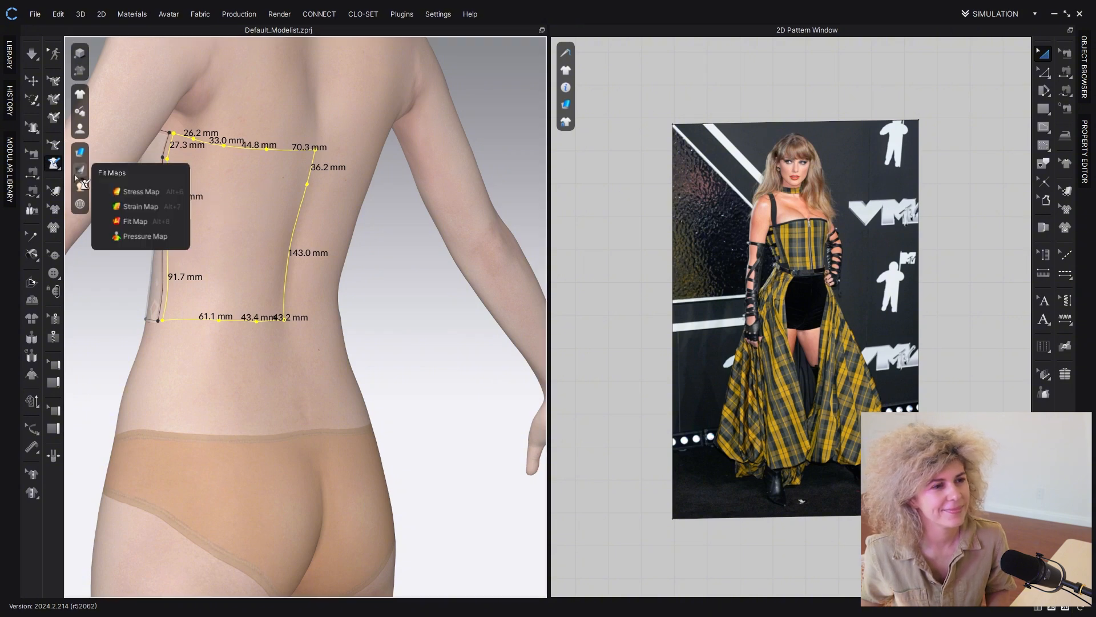
left_click(54, 167)
left_click(89, 179)
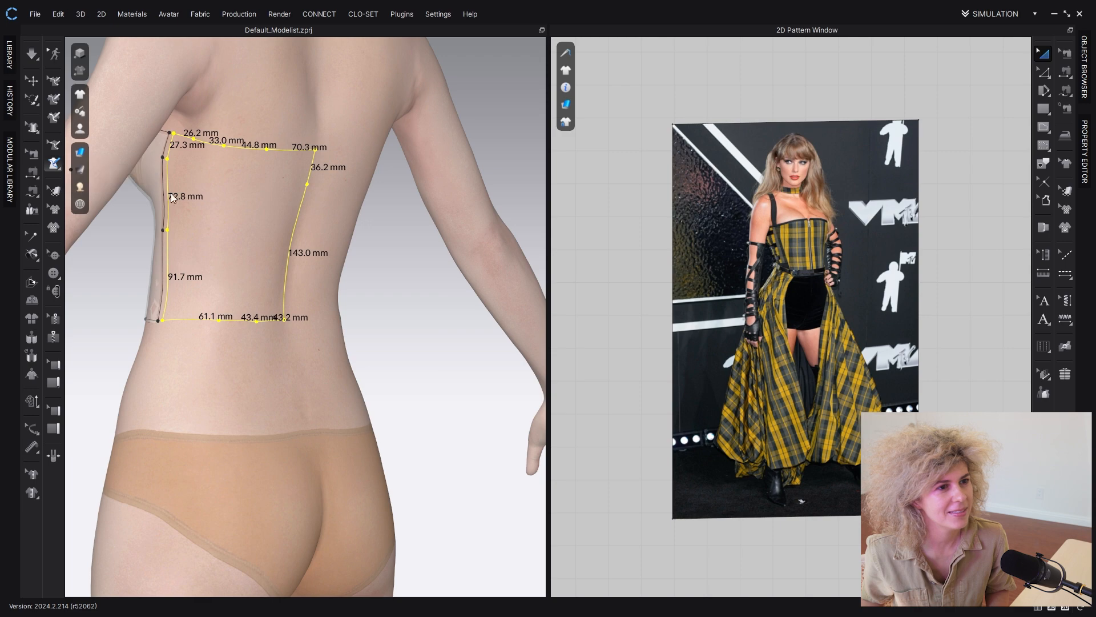
key("Return")
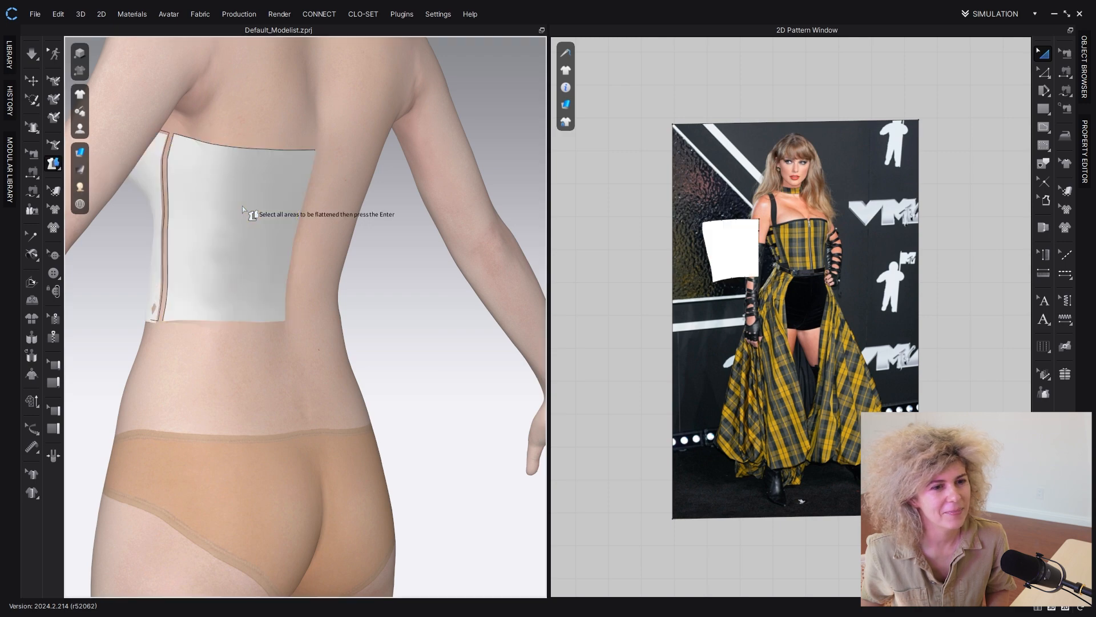
Step: Move the back pattern piece off the reference photo and place it beside the front piece near the avatar silhouette
right_click_drag(242, 206, 415, 225)
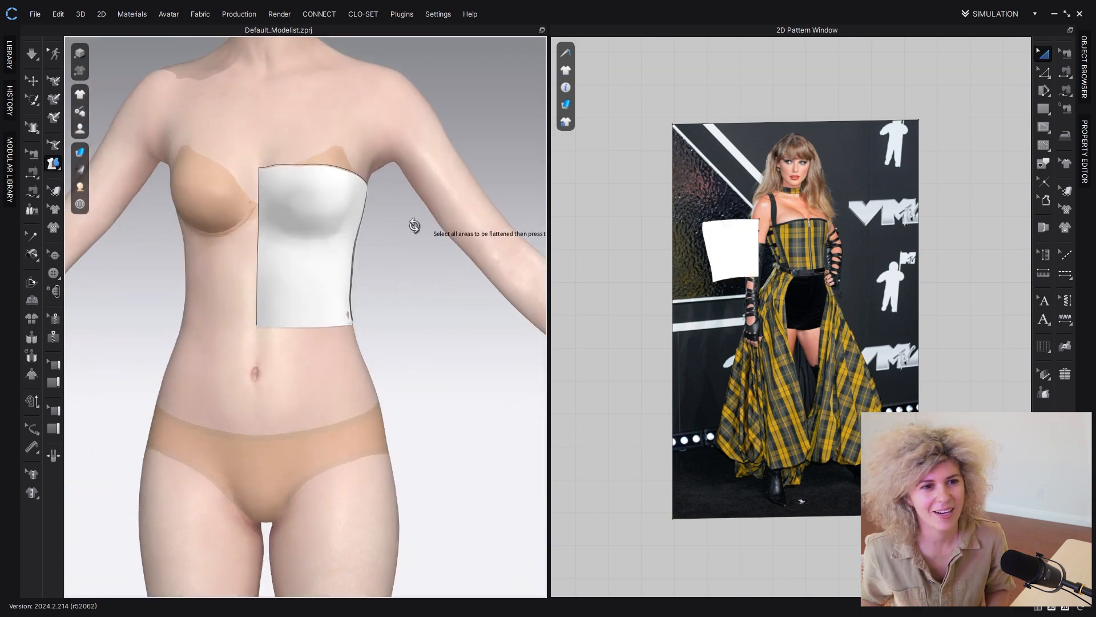
scroll(743, 228, "down", 5)
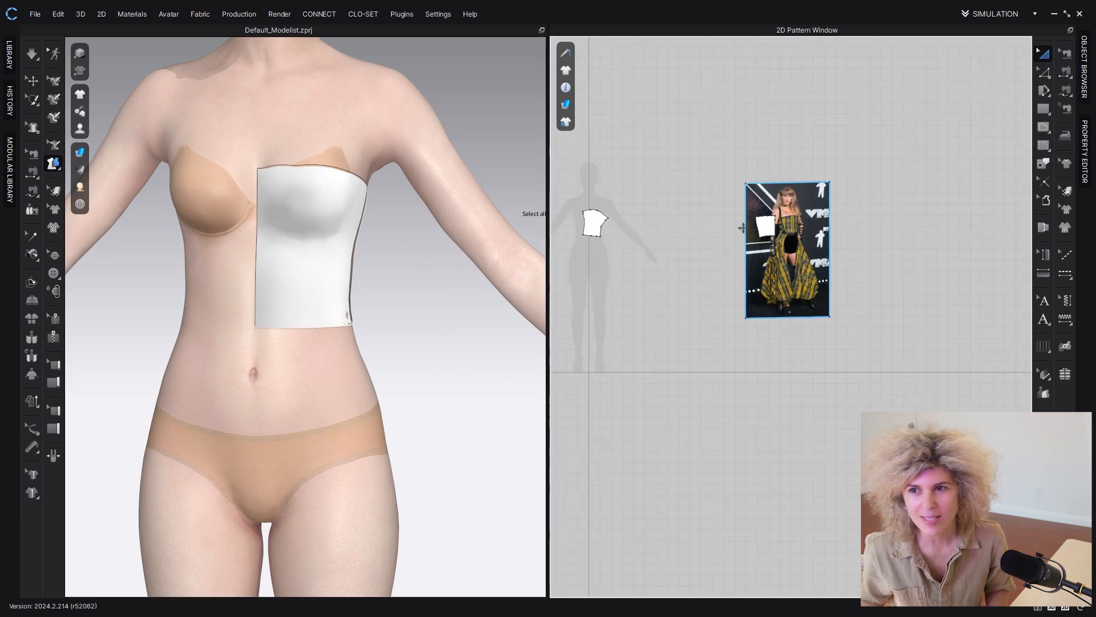
middle_click_drag(640, 229, 741, 254)
left_click(866, 248)
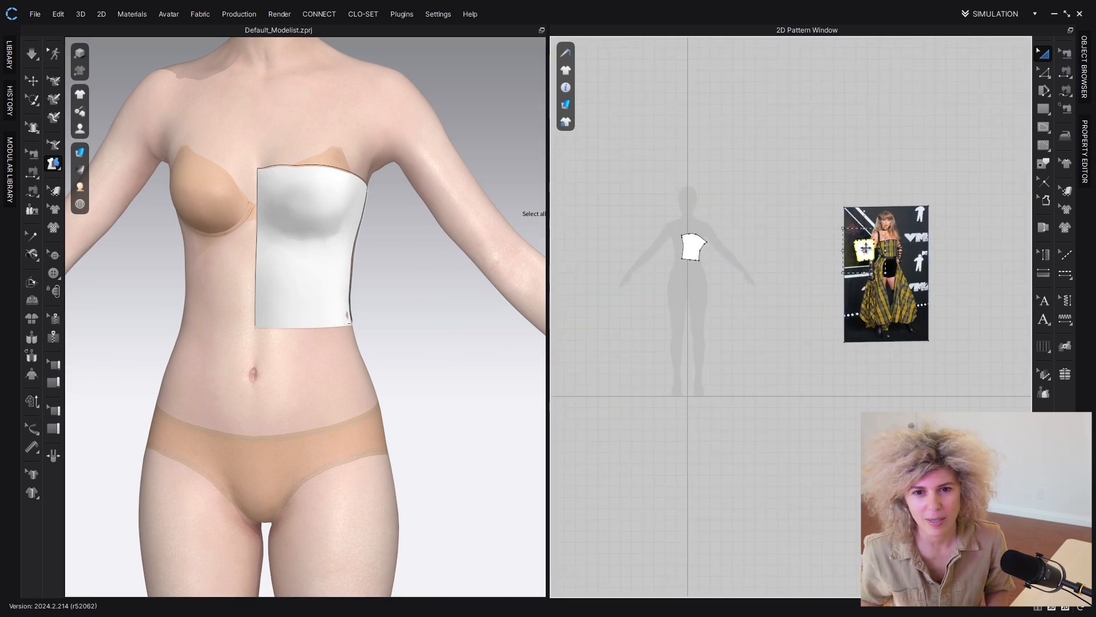
left_click_drag(866, 249, 724, 245)
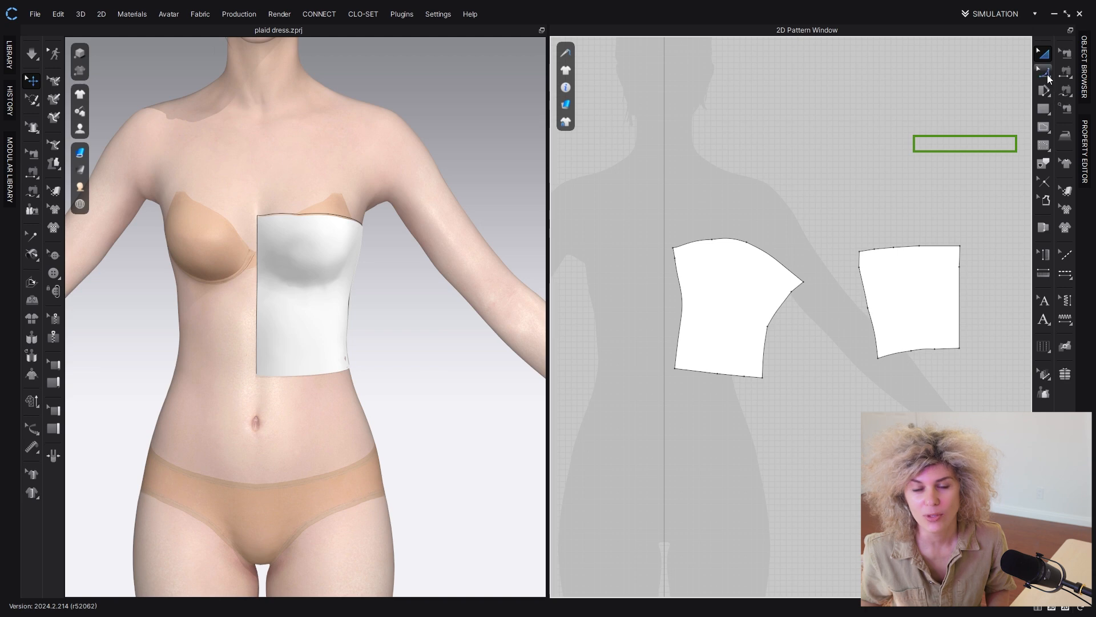
Step: Replace the front piece's center-front edge with a single straight line using Smooth Curve
left_click(1048, 75)
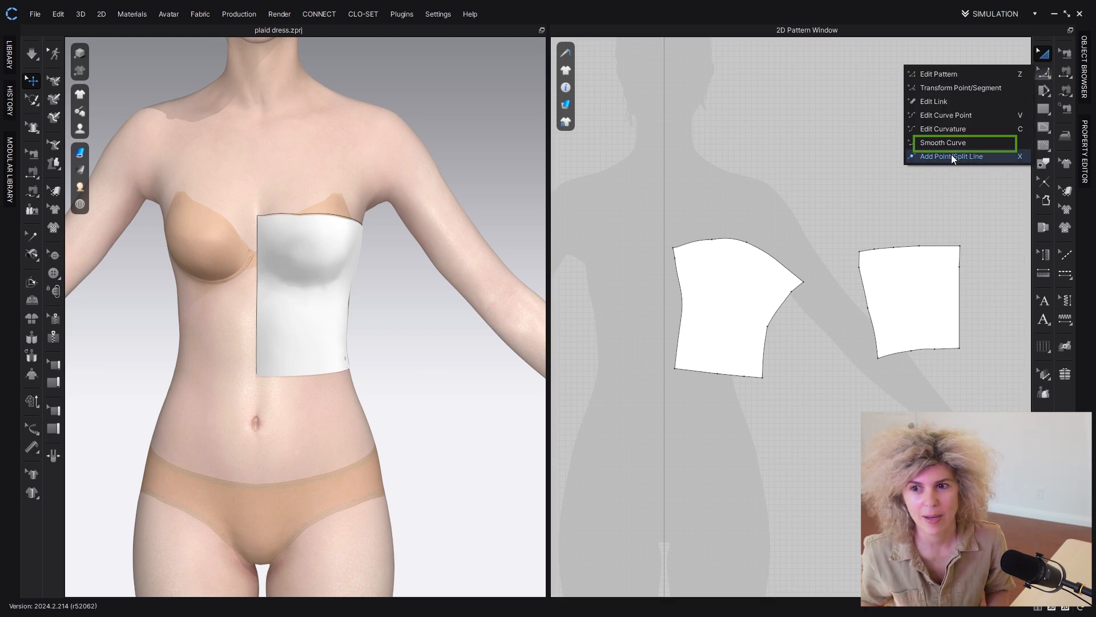
left_click(949, 143)
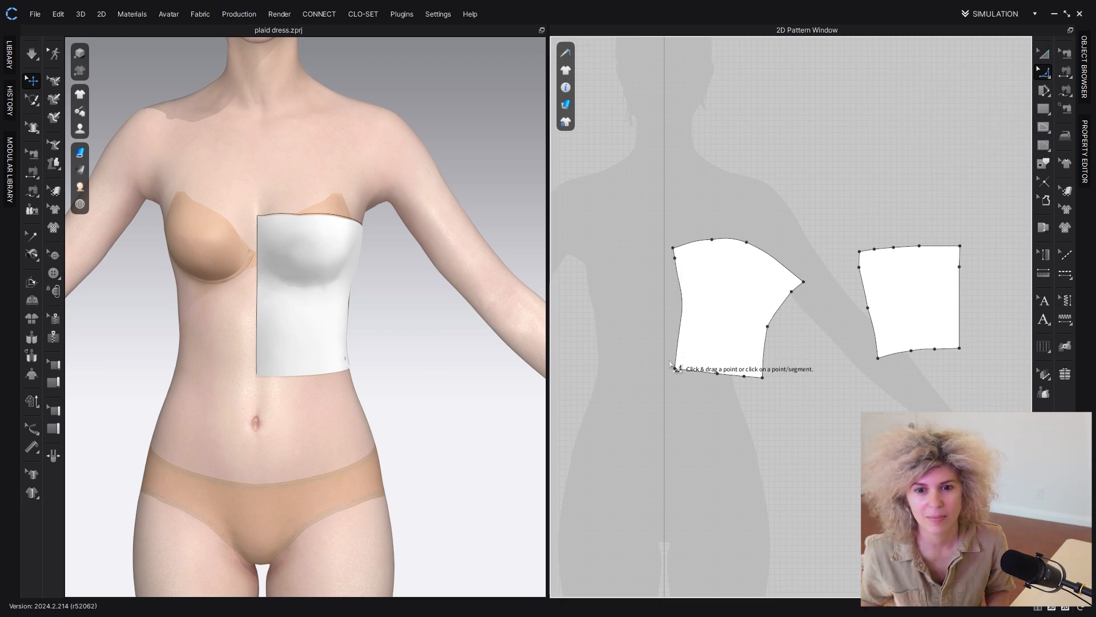
left_click_drag(675, 368, 675, 253)
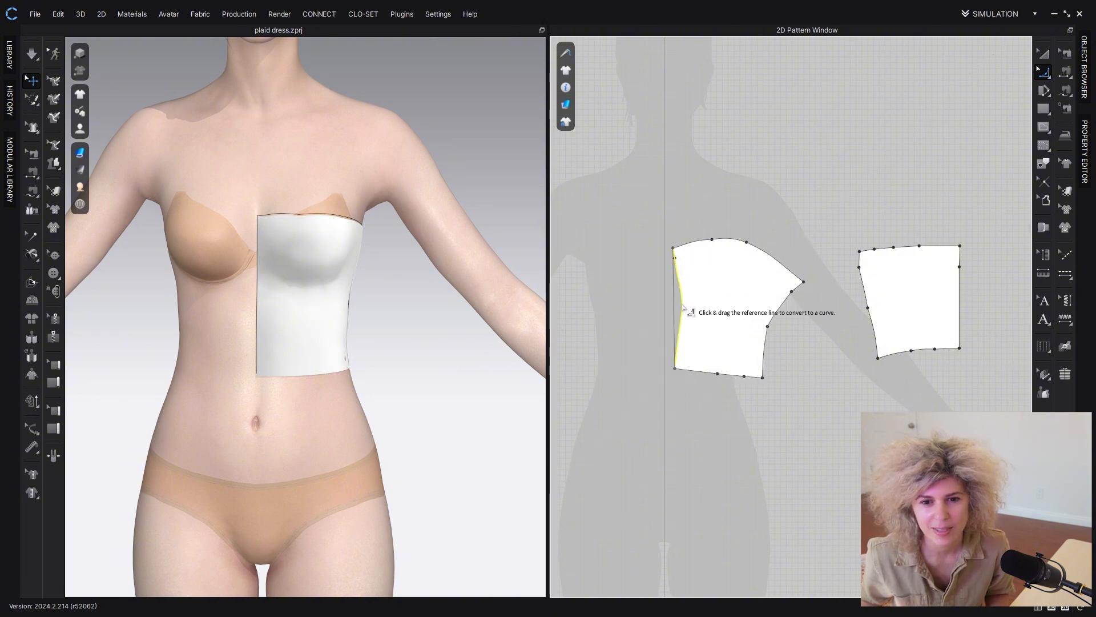
left_click_drag(675, 305, 684, 309)
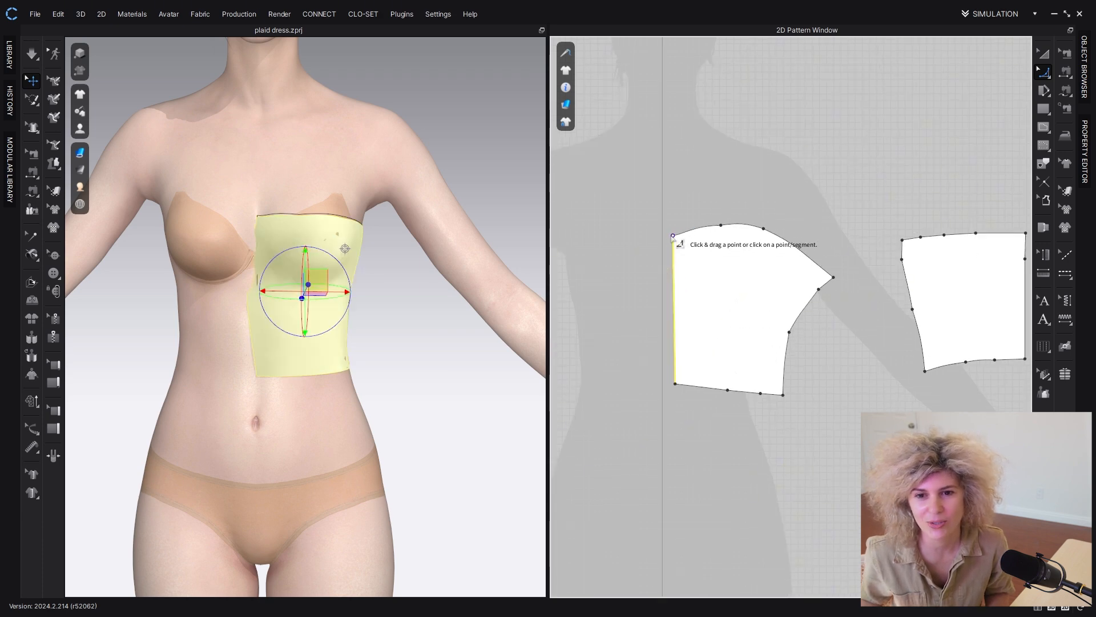
Step: Smooth the front piece's top edge and its side edge into clean continuous curves
left_click(674, 235)
left_click(834, 277)
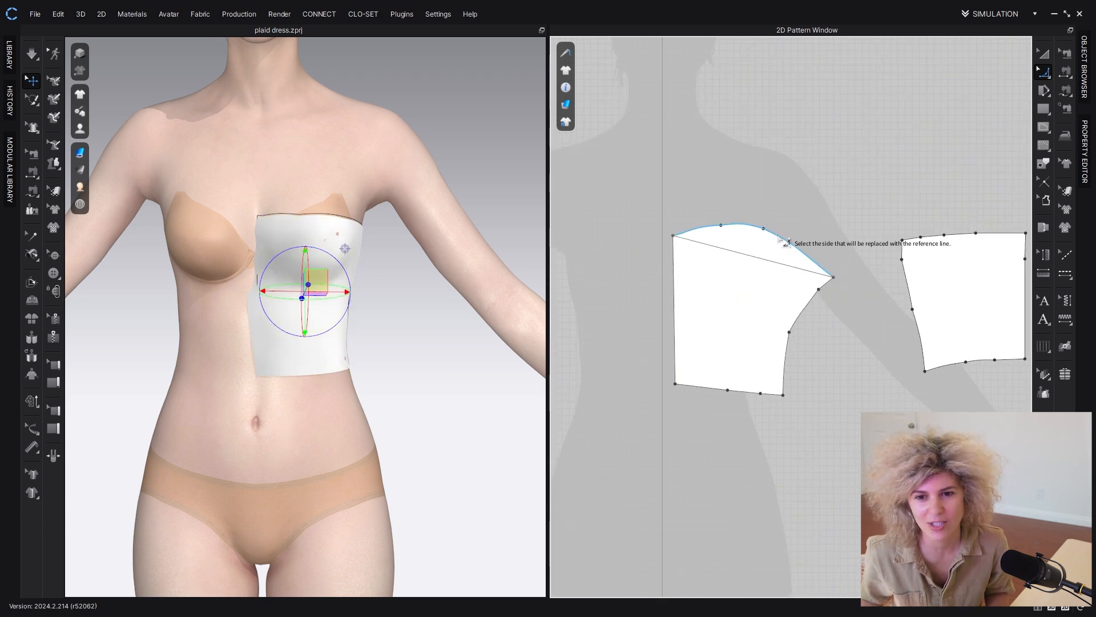
left_click(780, 237)
left_click(767, 234)
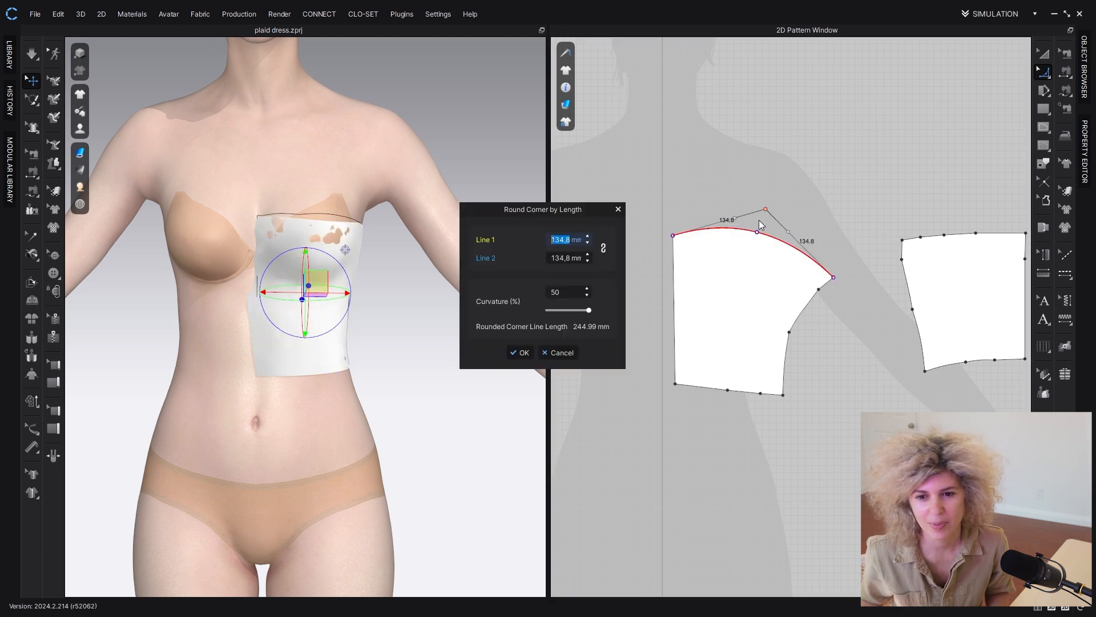
left_click(562, 353)
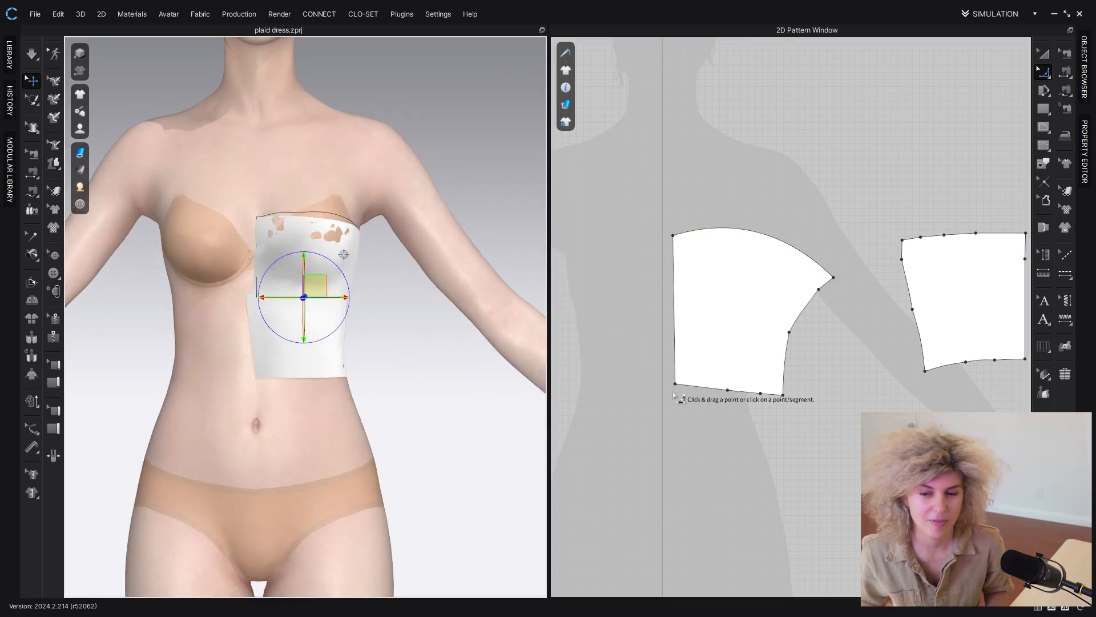
left_click(811, 341)
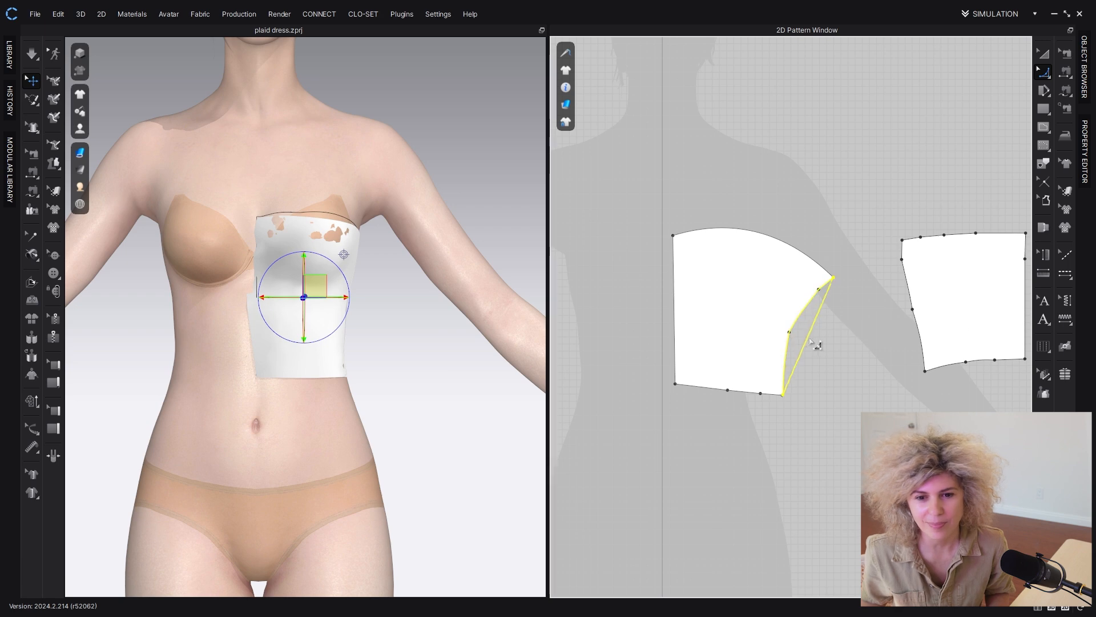
left_click_drag(797, 332, 800, 333)
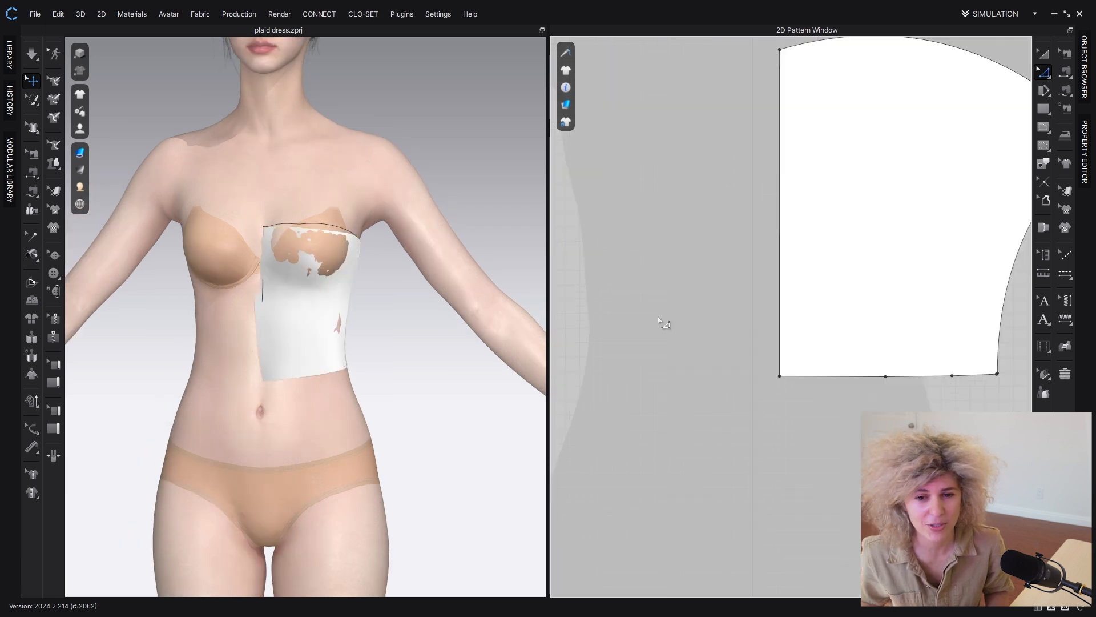
Step: Clean up the front piece's waist edge into a straight line and place a mirrored copy of the piece beside its center-front edge
middle_click_drag(750, 366, 683, 370)
scroll(695, 367, "down", 2)
left_click_drag(646, 339, 837, 385)
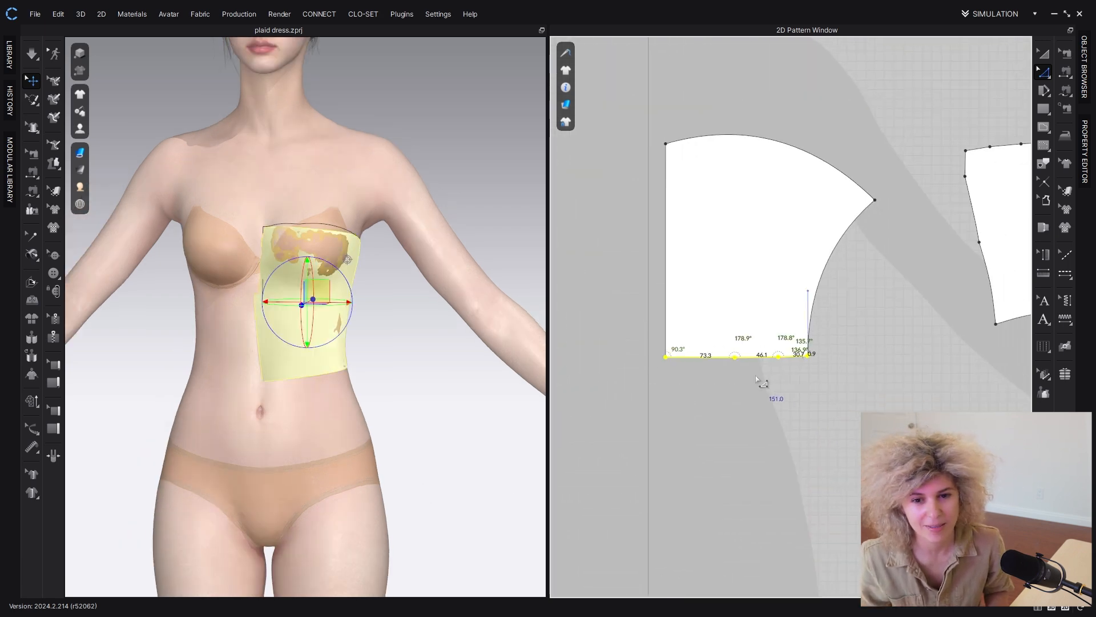
left_click_drag(701, 365, 710, 386)
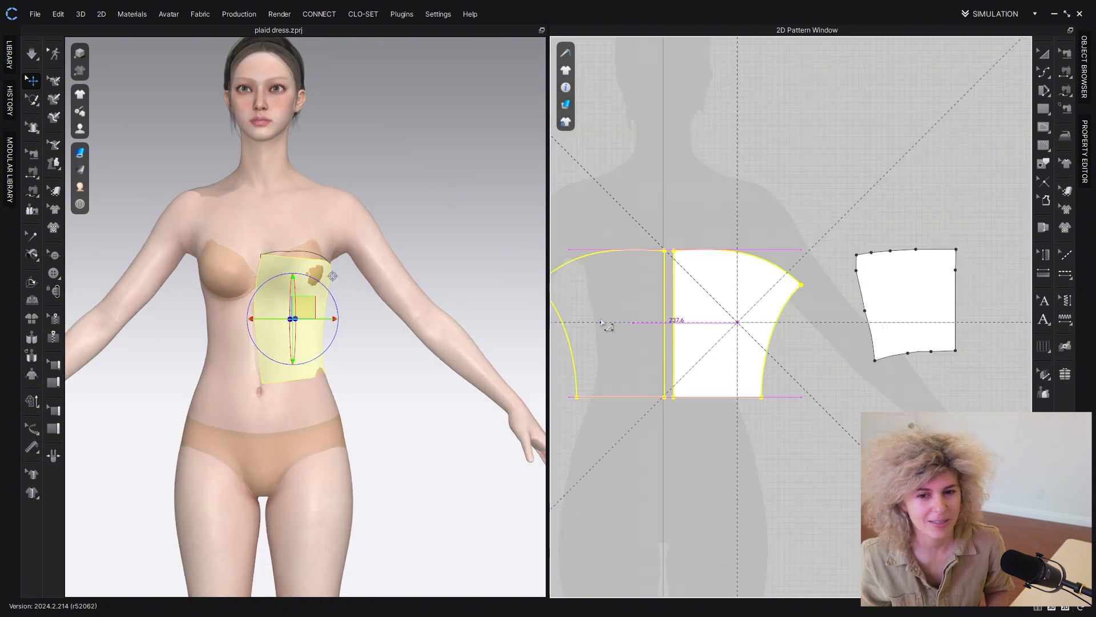
left_click(601, 322)
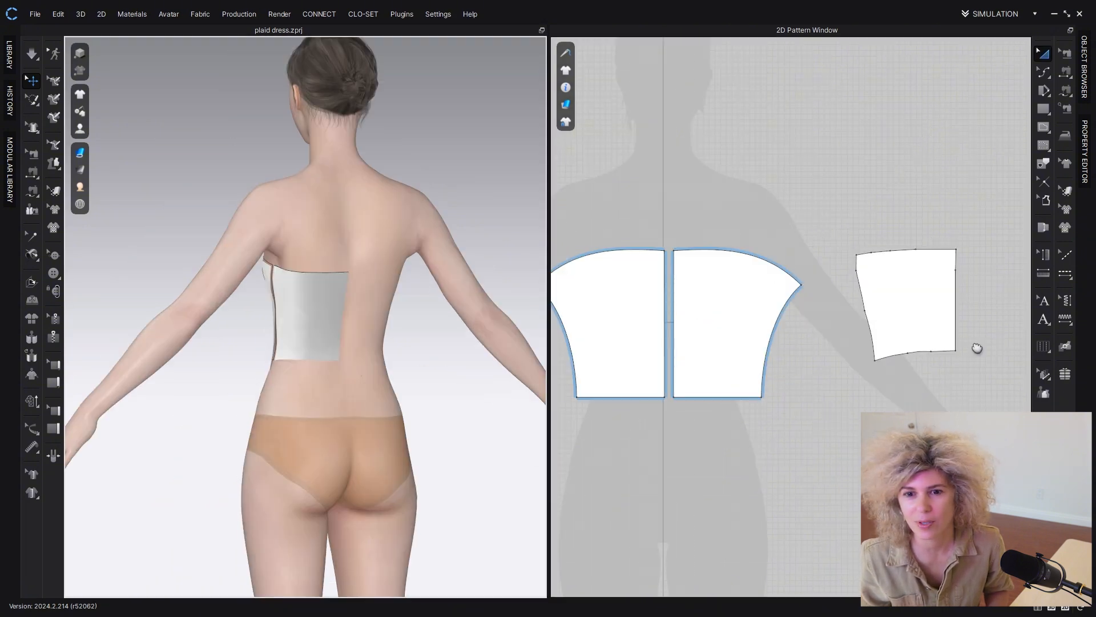
Step: Smooth the back piece's side edge into one continuous curve with Smooth Curve
middle_click_drag(978, 348, 830, 372)
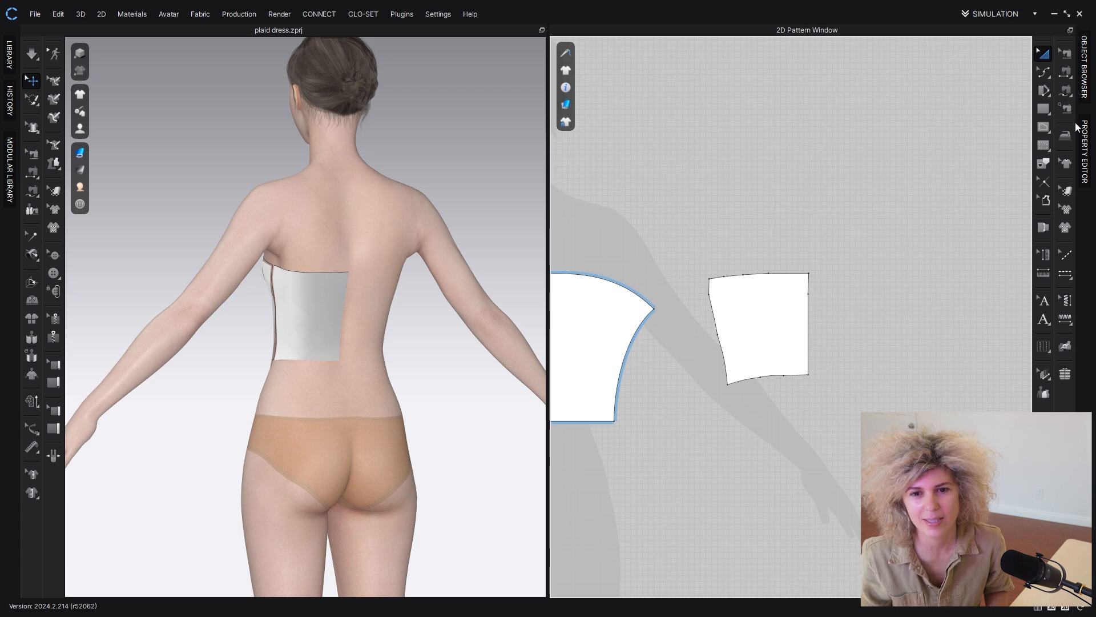
left_click(1044, 72)
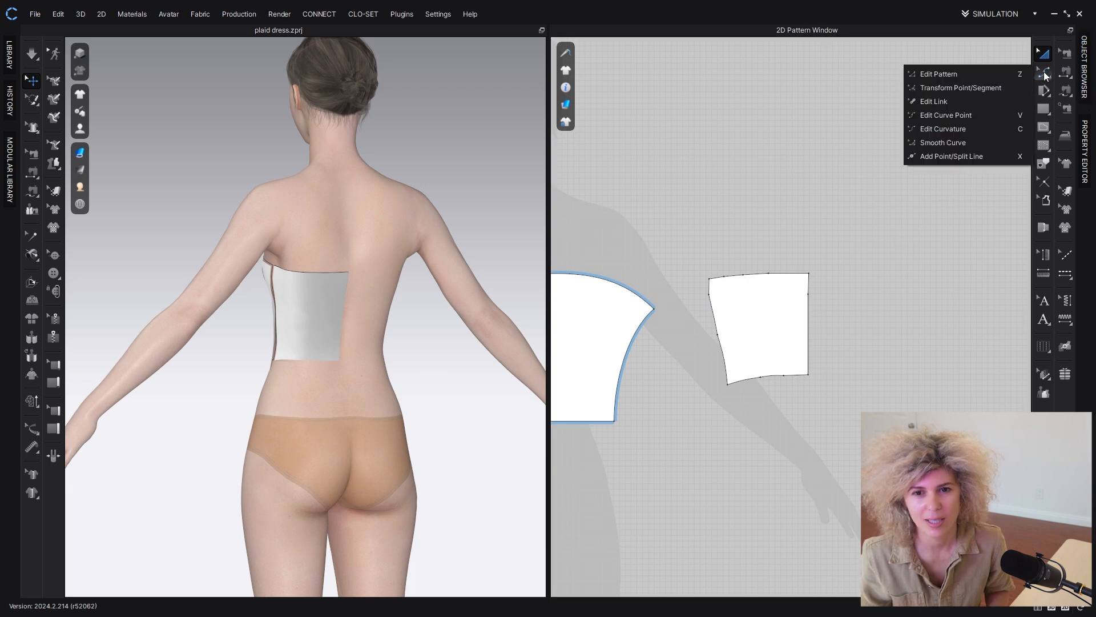
left_click(942, 139)
scroll(716, 379, "up", 2)
scroll(720, 375, "up", 2)
left_click(735, 392)
left_click(703, 210)
scroll(719, 295, "up", 4)
left_click(713, 289)
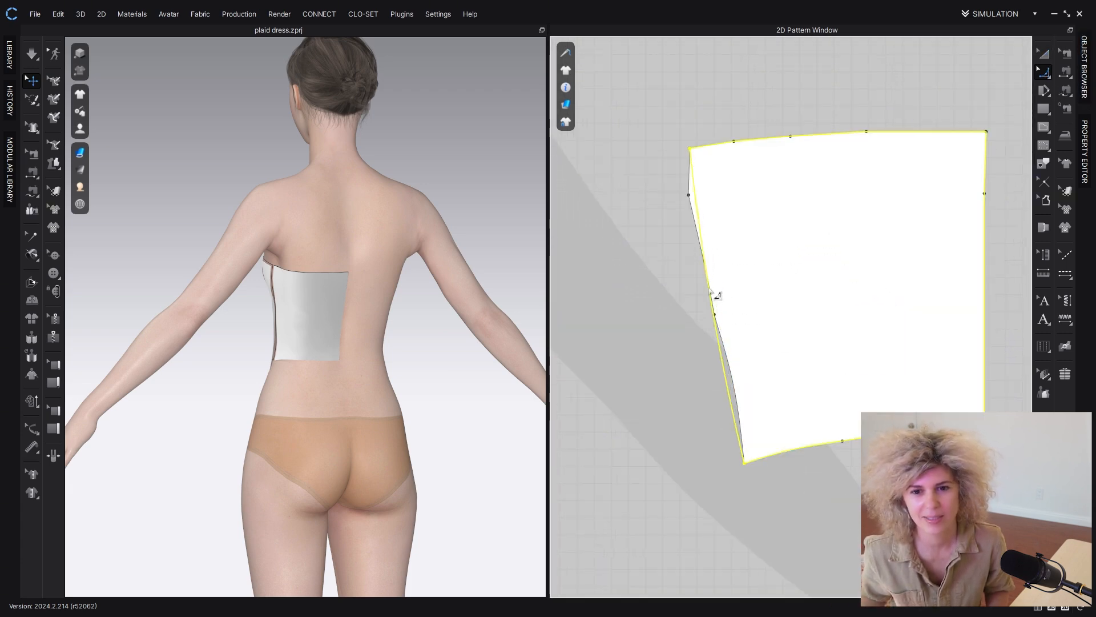
left_click(737, 364)
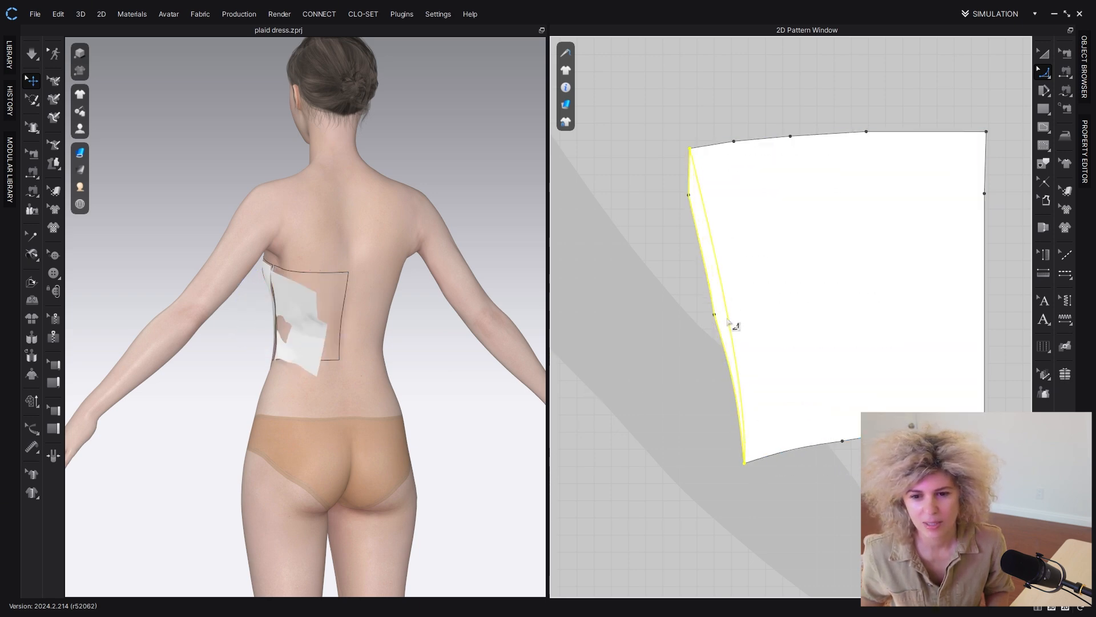
left_click(734, 352)
scroll(935, 437, "up", 3)
scroll(737, 425, "down", 2)
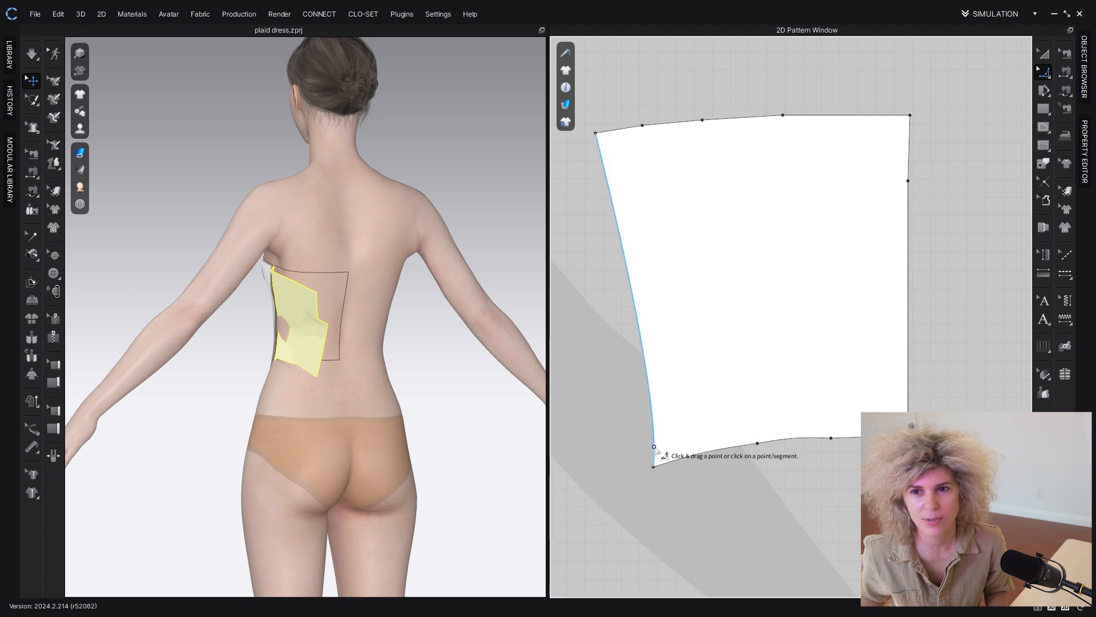
Step: Replace the back piece's waist edge and top edge with clean, smooth curves
left_click(654, 466)
left_click(789, 439)
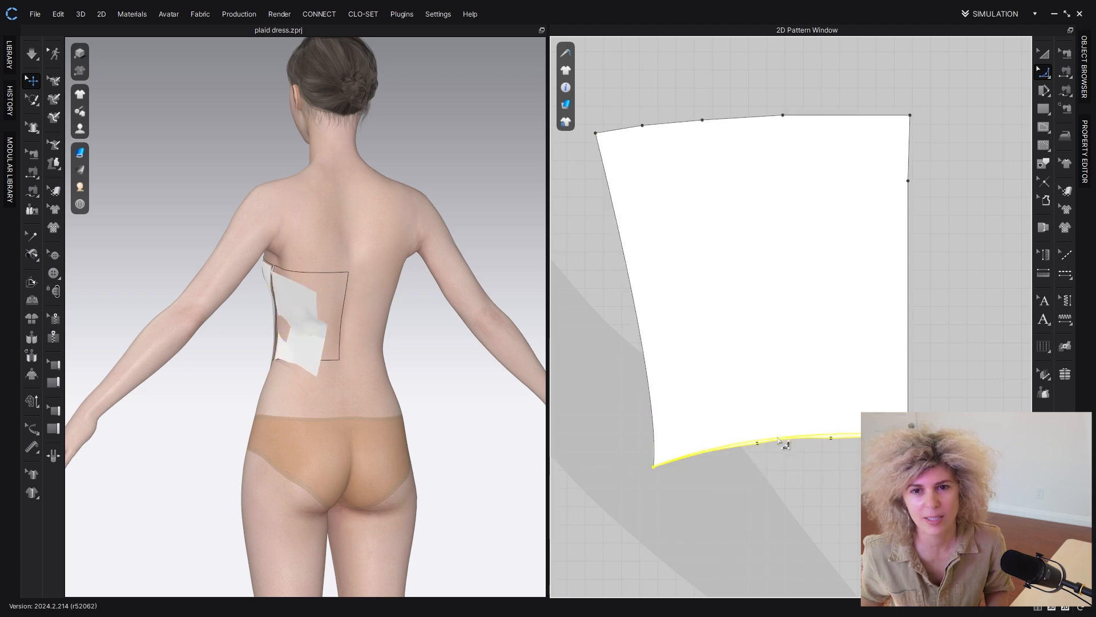
left_click(918, 394)
left_click(596, 133)
left_click(910, 116)
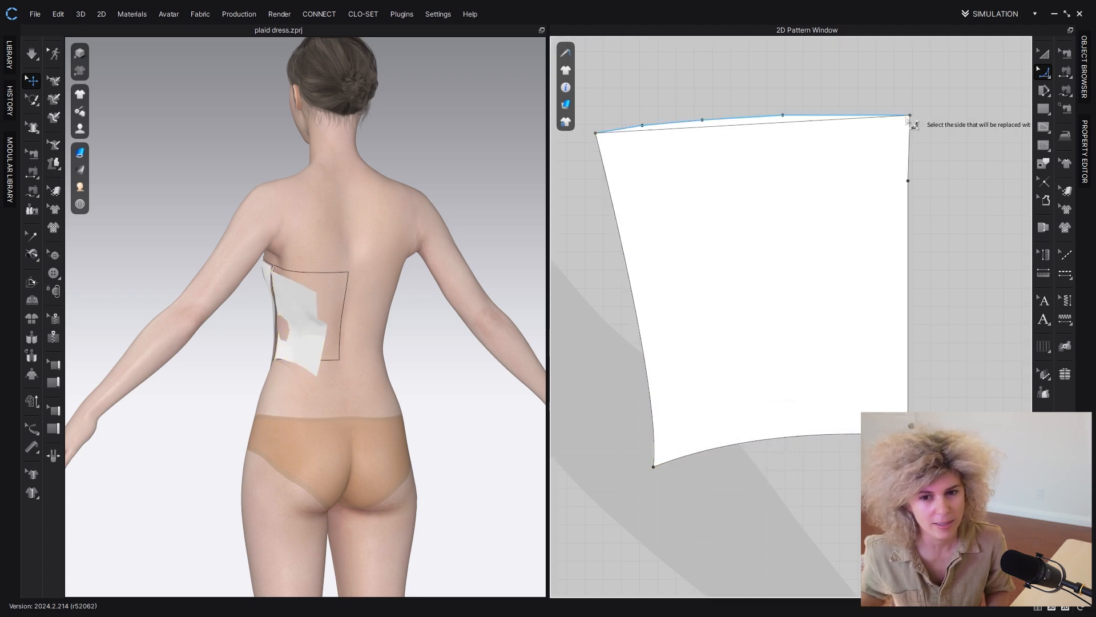
left_click(755, 118)
left_click(755, 118)
Step: Move the back piece next to the front piece and straighten its waist edge and center-back edge
key("a")
scroll(737, 125, "down", 3)
scroll(354, 331, "down", 3)
right_click_drag(341, 335, 546, 342)
scroll(817, 355, "down", 8)
left_click_drag(797, 336, 778, 385)
scroll(775, 371, "up", 4)
left_click(1046, 73)
left_click(722, 387)
left_click(783, 362)
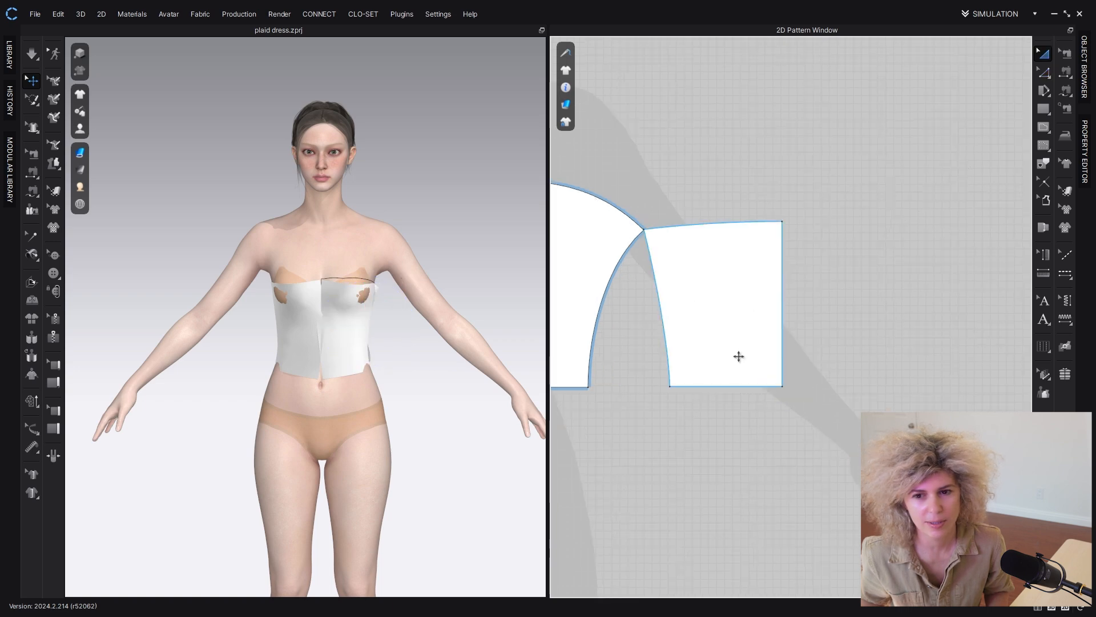
Step: Shift the back piece clear of the front piece and place a mirrored copy beside its center-back edge
left_click(752, 317)
left_click_drag(757, 293, 773, 295)
key("ctrl+c")
key("ctrl+r")
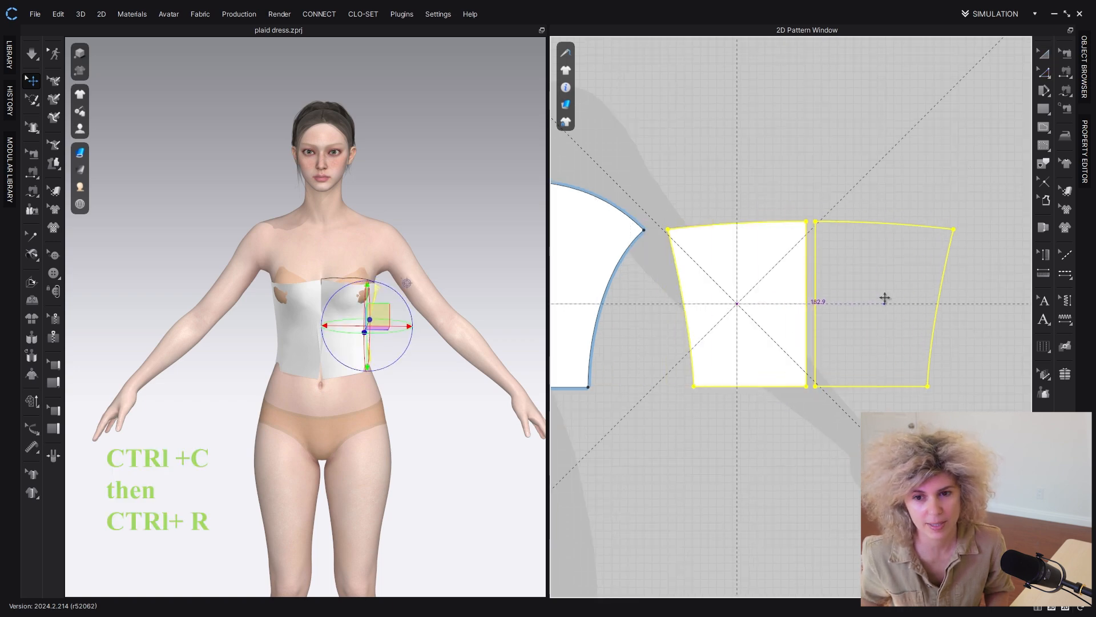
left_click(887, 301)
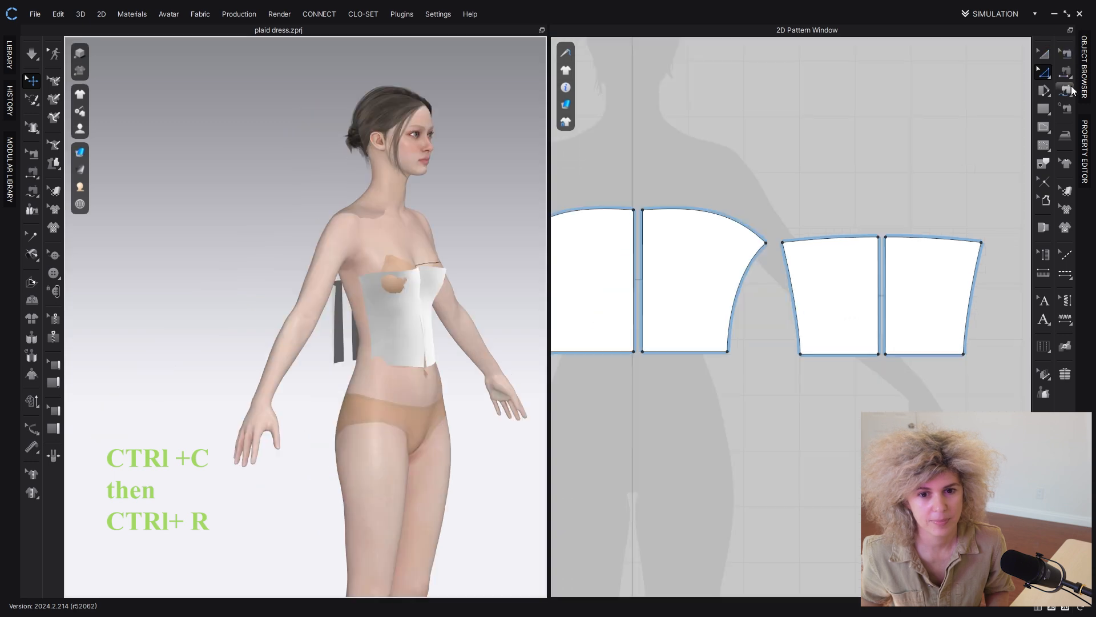
Step: Sew the front pieces' side edges to the back pieces' side edges and join the two center-back edges
left_click(1068, 91)
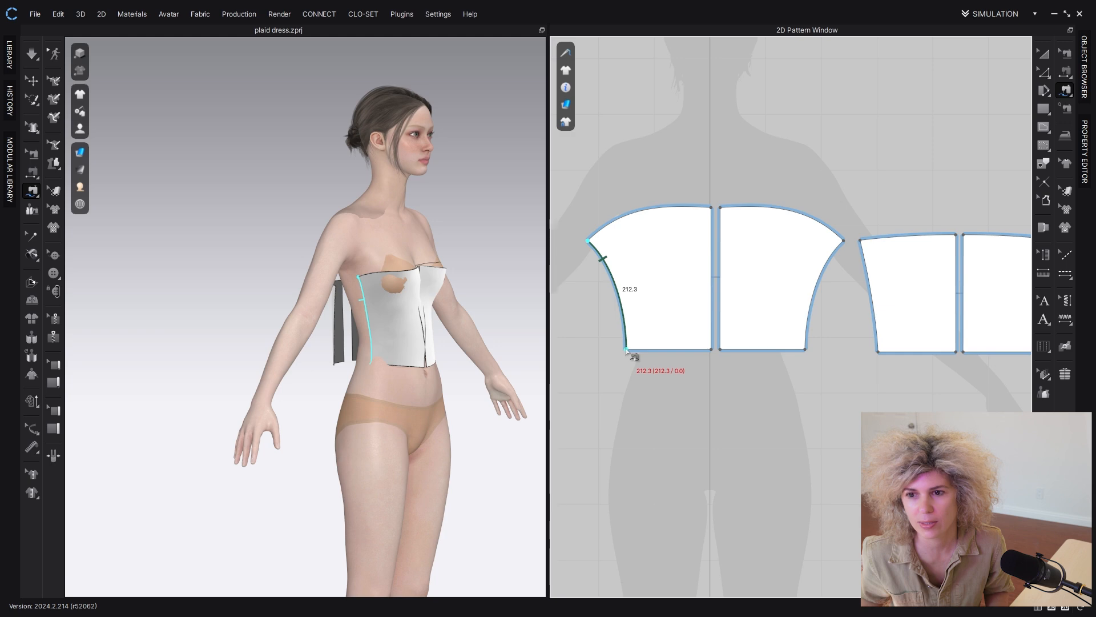
middle_click_drag(877, 257, 805, 243)
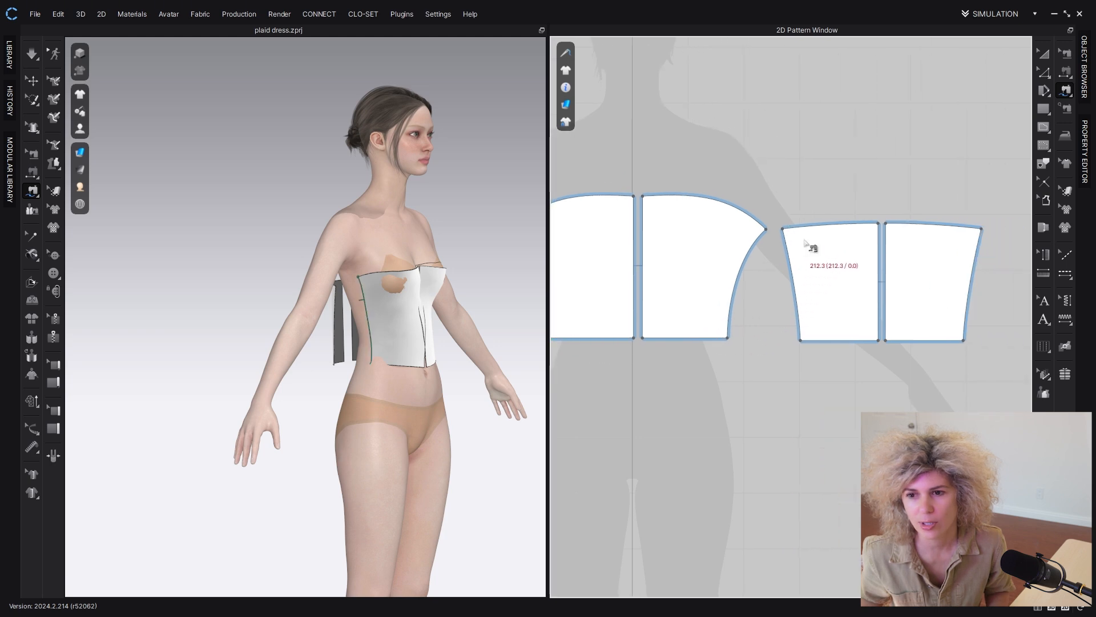
left_click(982, 229)
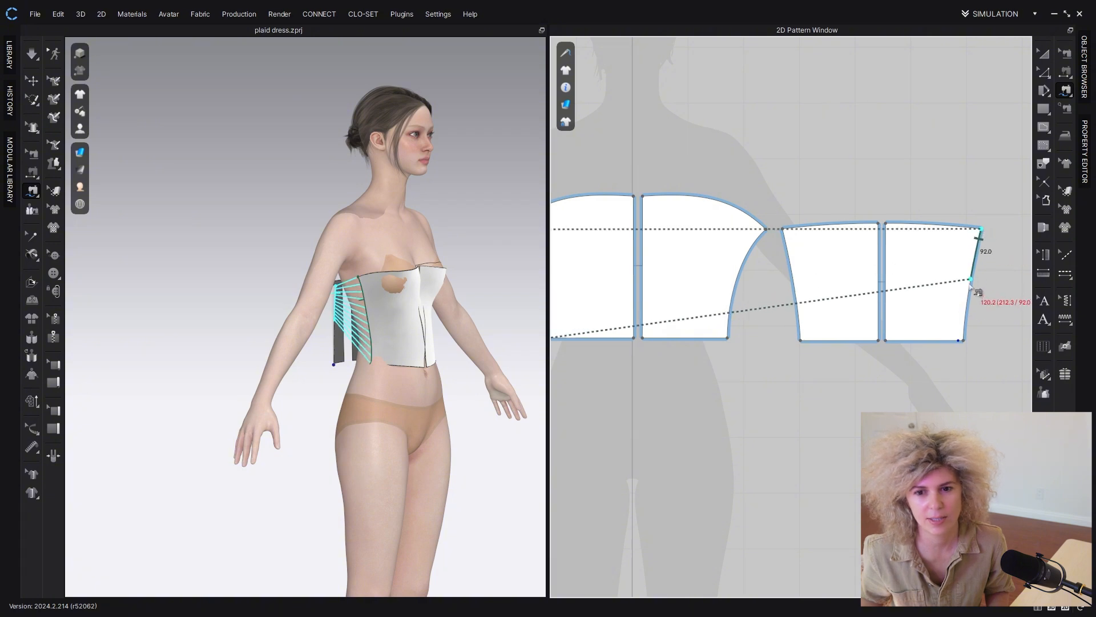
left_click(964, 340)
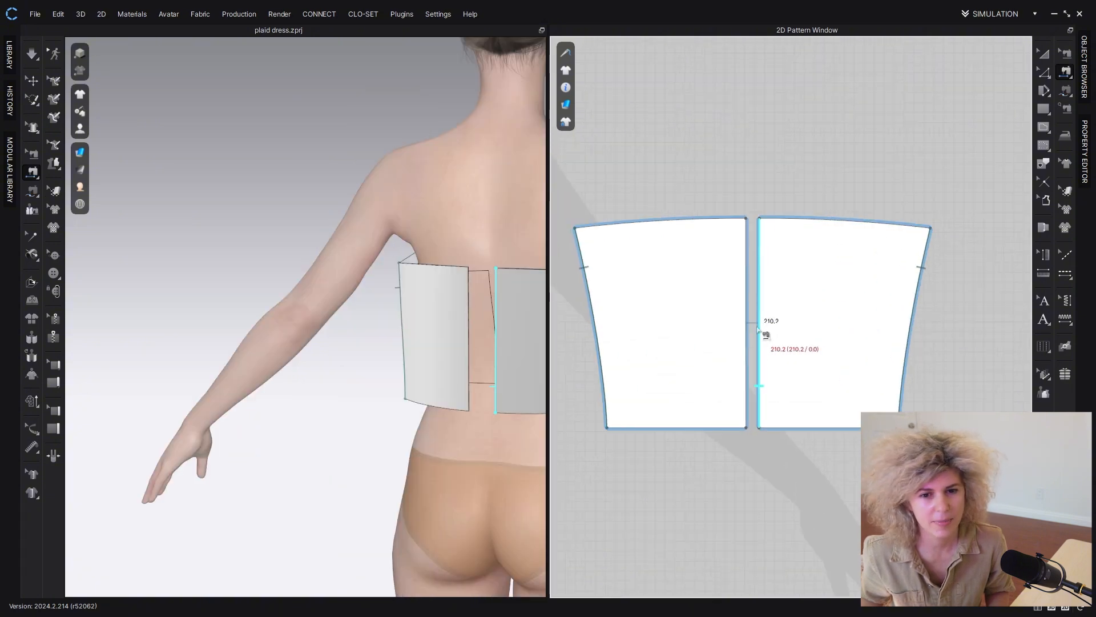
left_click(760, 294)
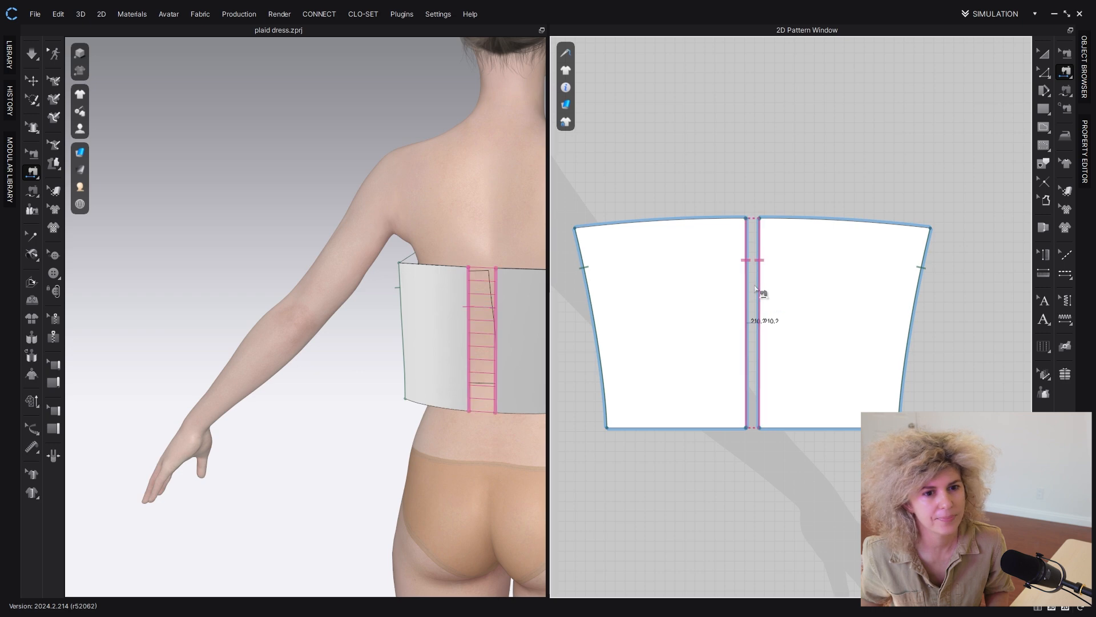
Step: Simulate the bodice on the avatar and pull the front panels upward over the bust
right_click_drag(464, 365, 732, 367)
scroll(386, 356, "down", 3)
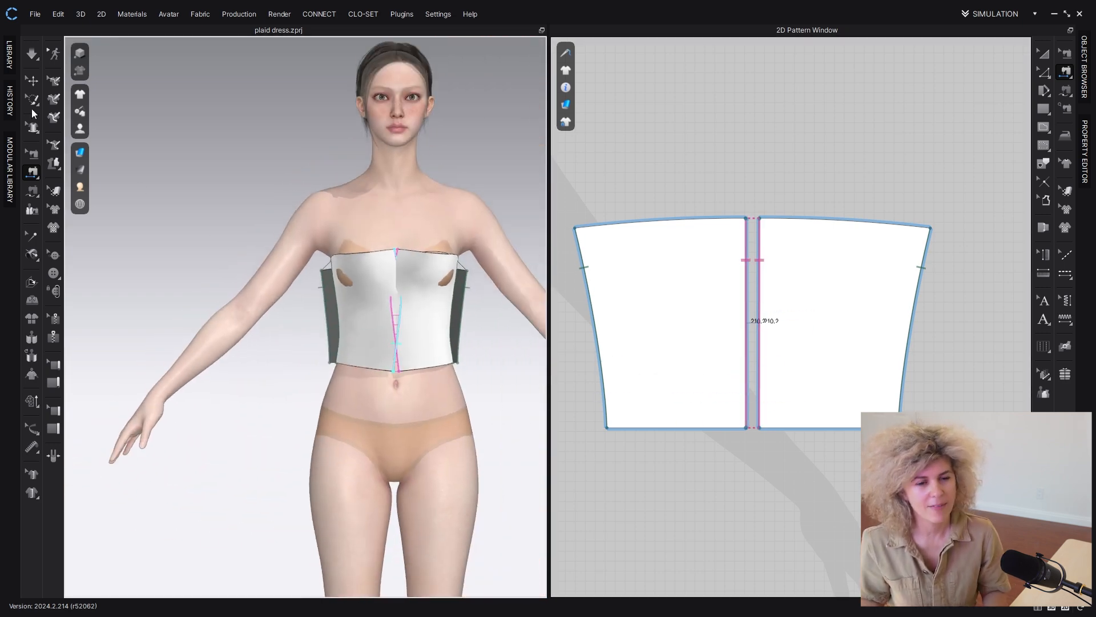
left_click(32, 61)
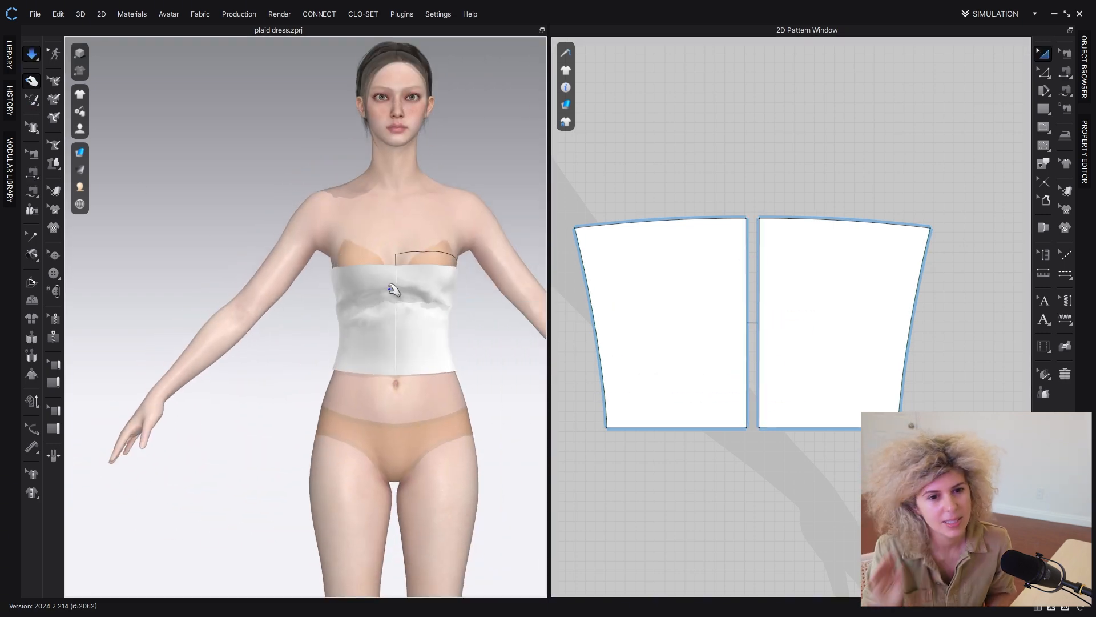
right_click_drag(391, 286, 437, 276)
left_click(383, 245)
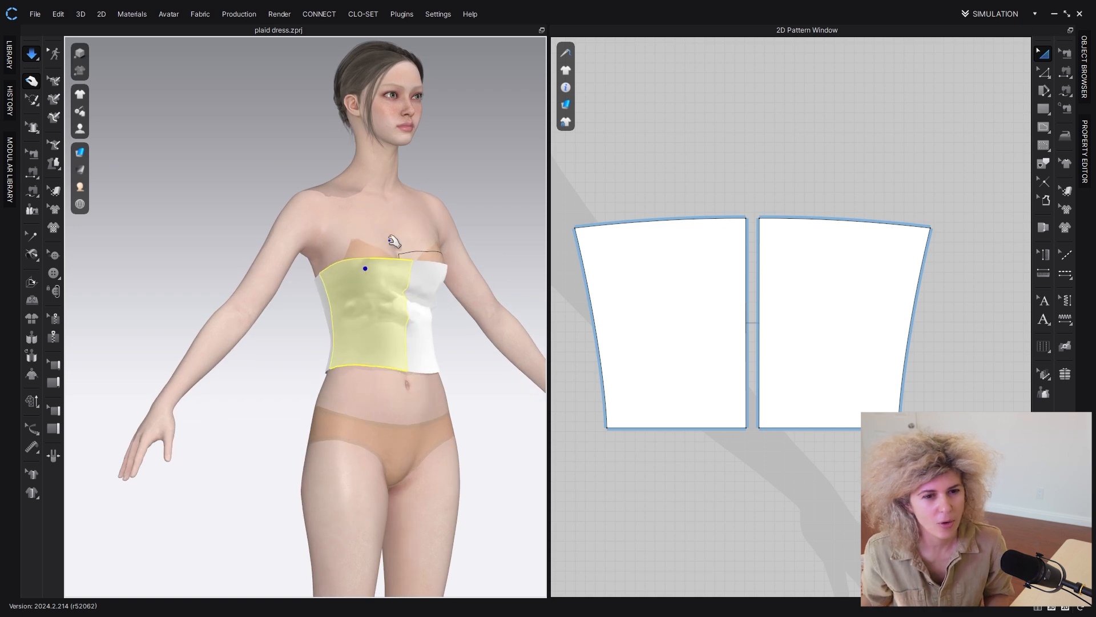
right_click_drag(374, 239, 376, 306)
left_click_drag(450, 269, 460, 230)
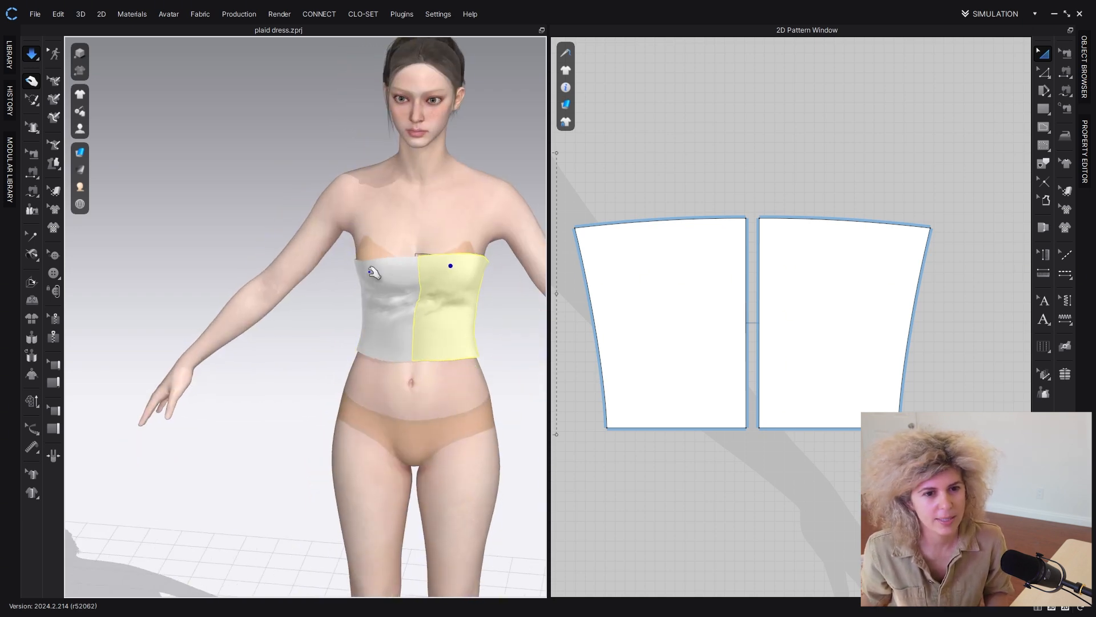
left_click_drag(364, 272, 371, 249)
left_click_drag(465, 270, 445, 249)
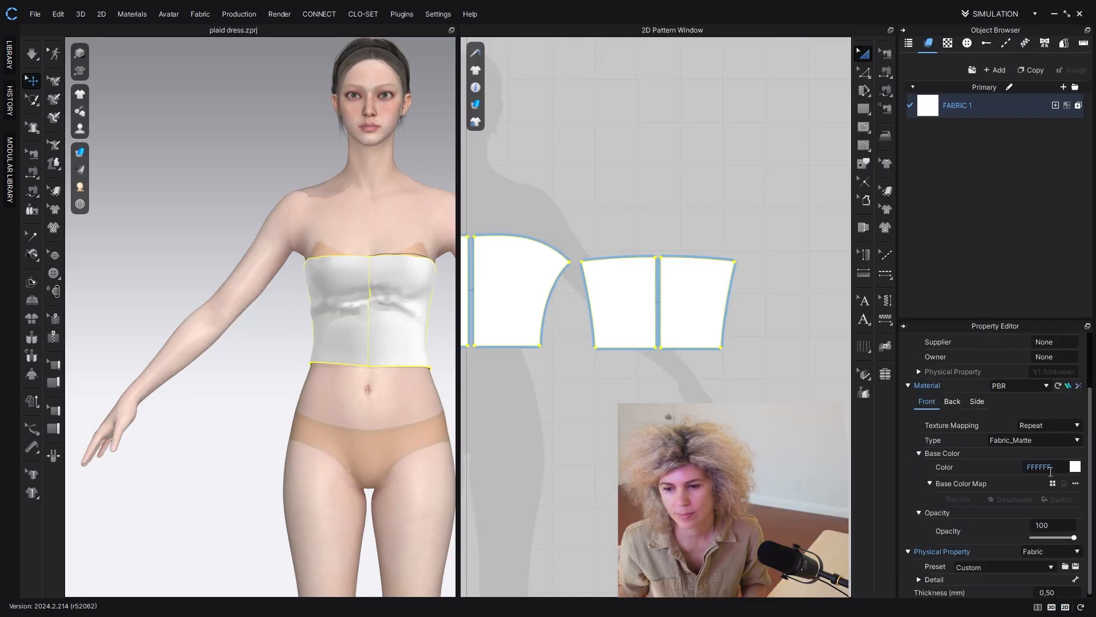
Step: Apply a different physical property preset to the fabric of the bodice pieces
scroll(1050, 467, "down", 1)
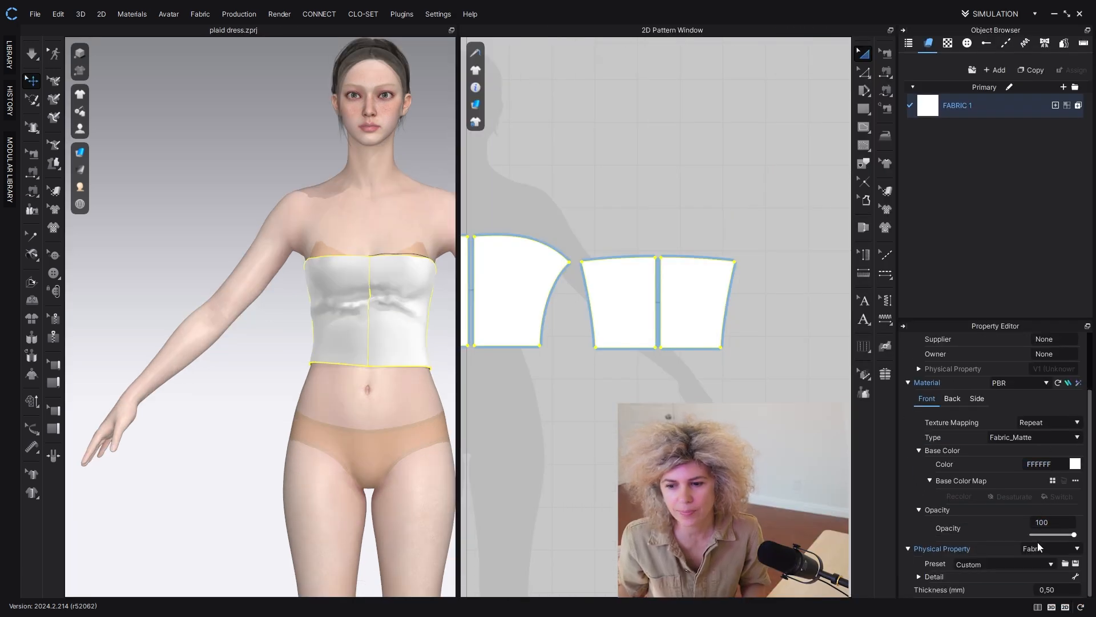
left_click(1036, 565)
scroll(1037, 467, "up", 5)
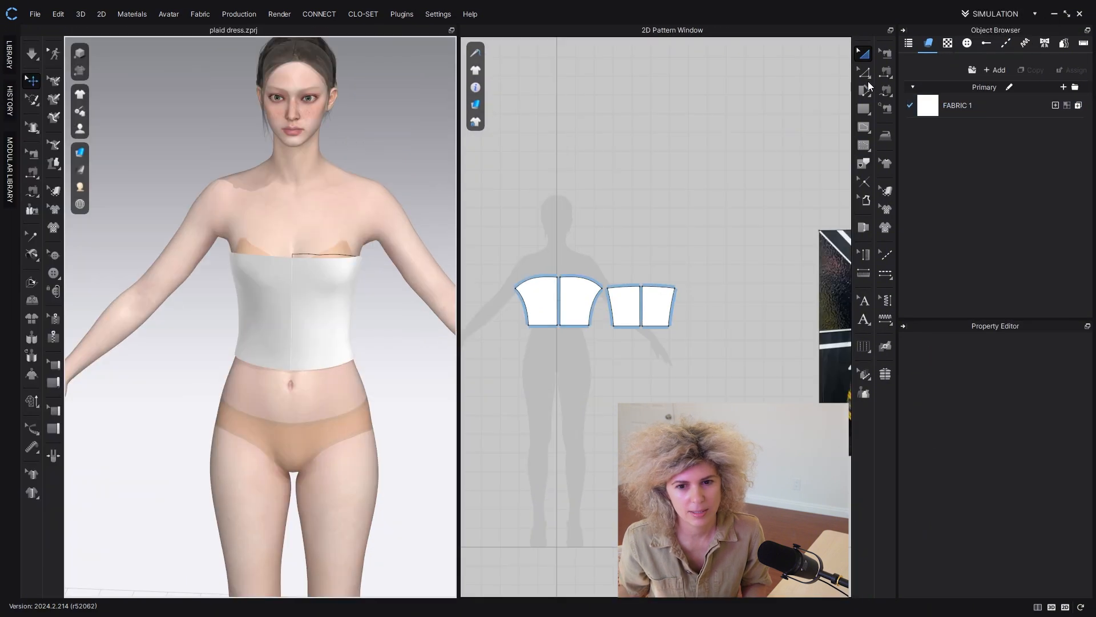
Step: Raise the top edges of the front and back bodice pieces slightly
left_click_drag(489, 228, 693, 375)
scroll(578, 256, "up", 3)
left_click_drag(490, 245, 825, 336)
left_click_drag(554, 297, 553, 290)
left_click(658, 303)
left_click(533, 292)
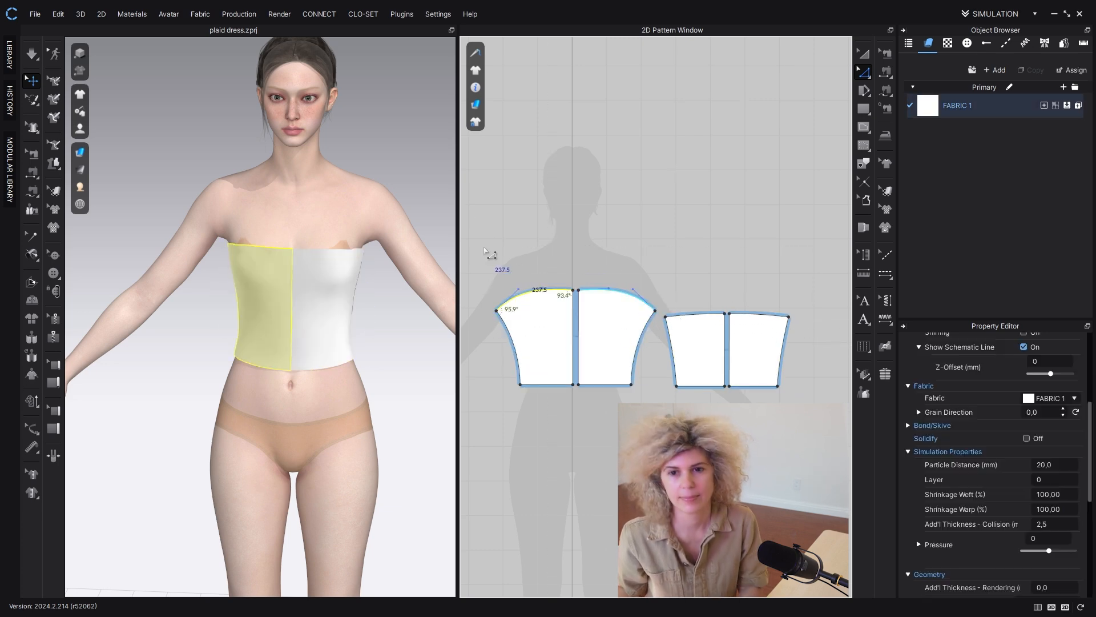
left_click(489, 255)
left_click_drag(696, 314, 696, 311)
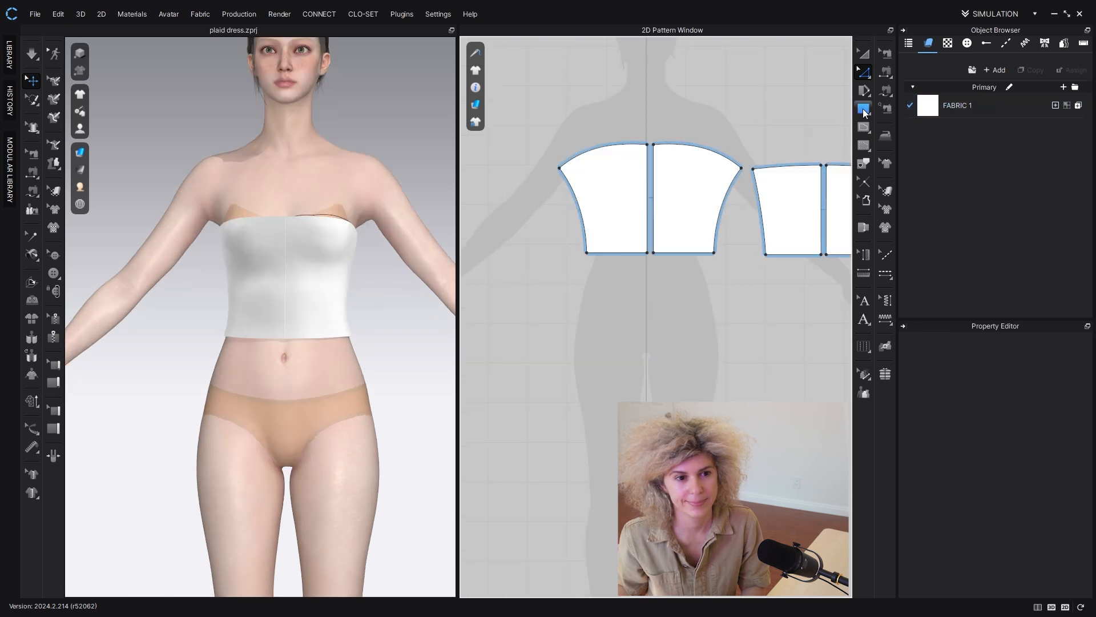
Step: Draw a rectangular piece about 202 mm wide and 340 mm high below the front bodice and raise it slightly on the avatar
left_click(863, 109)
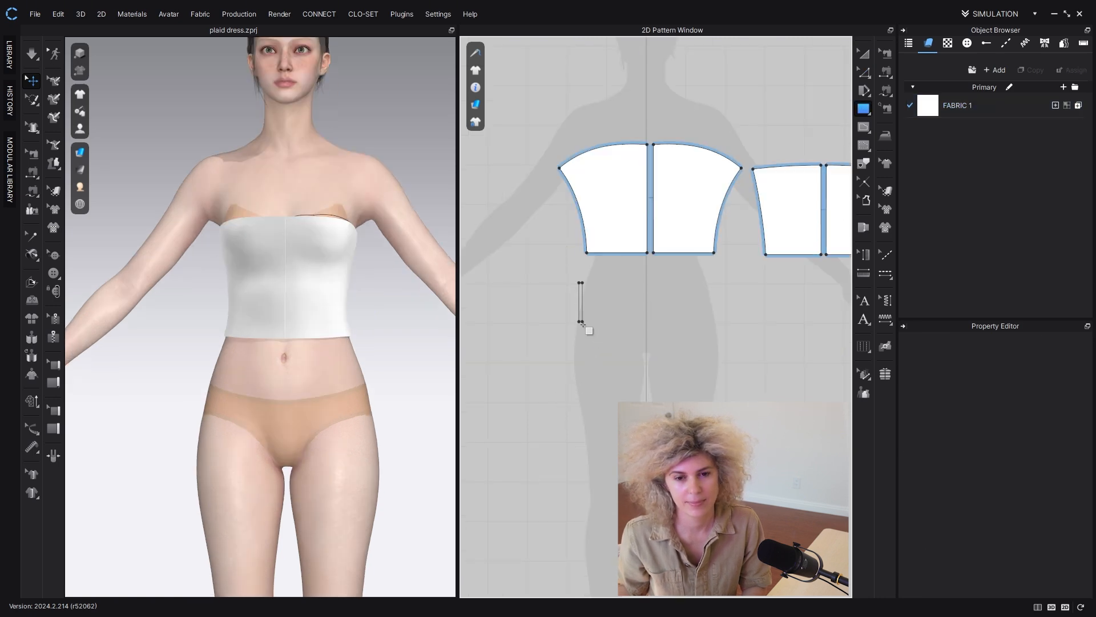
left_click_drag(581, 322, 650, 418)
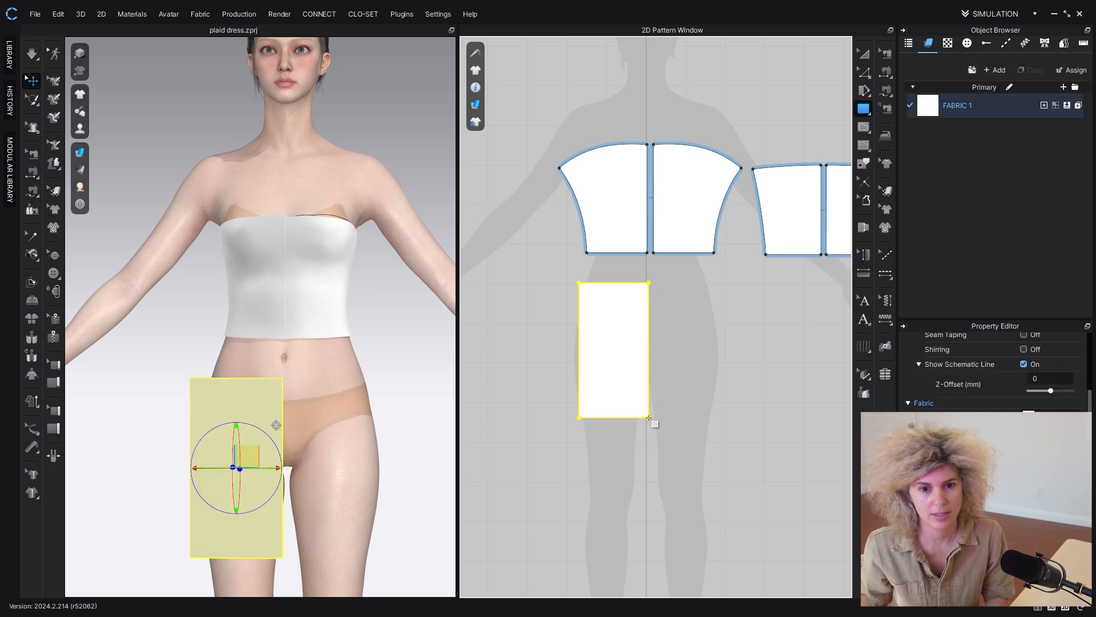
left_click_drag(249, 456, 254, 431)
left_click(695, 372)
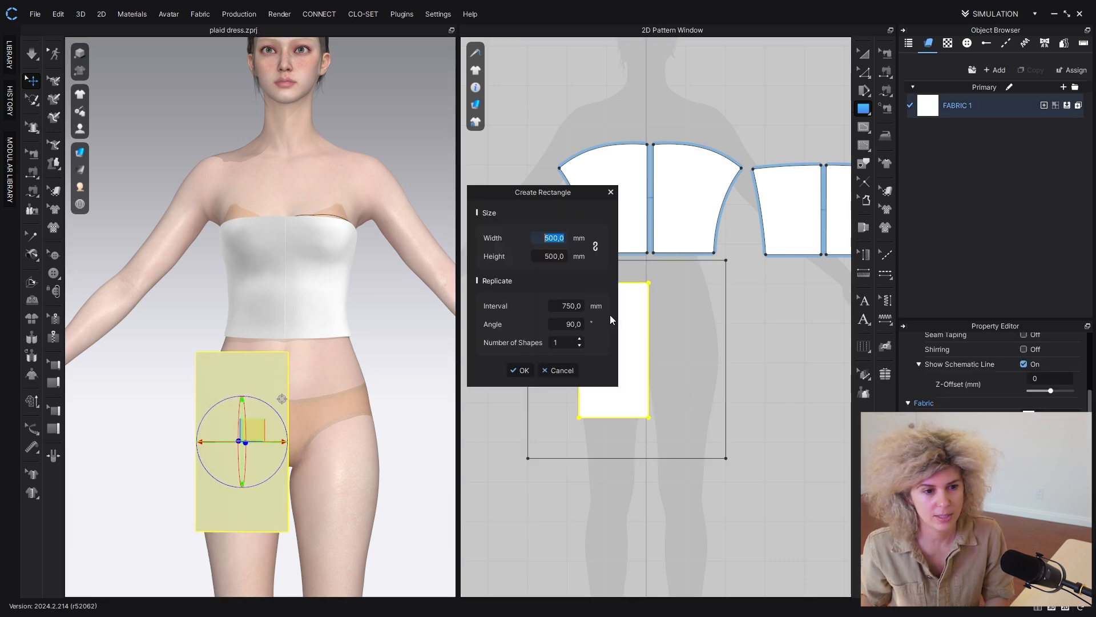
left_click(558, 371)
left_click_drag(564, 352, 597, 369)
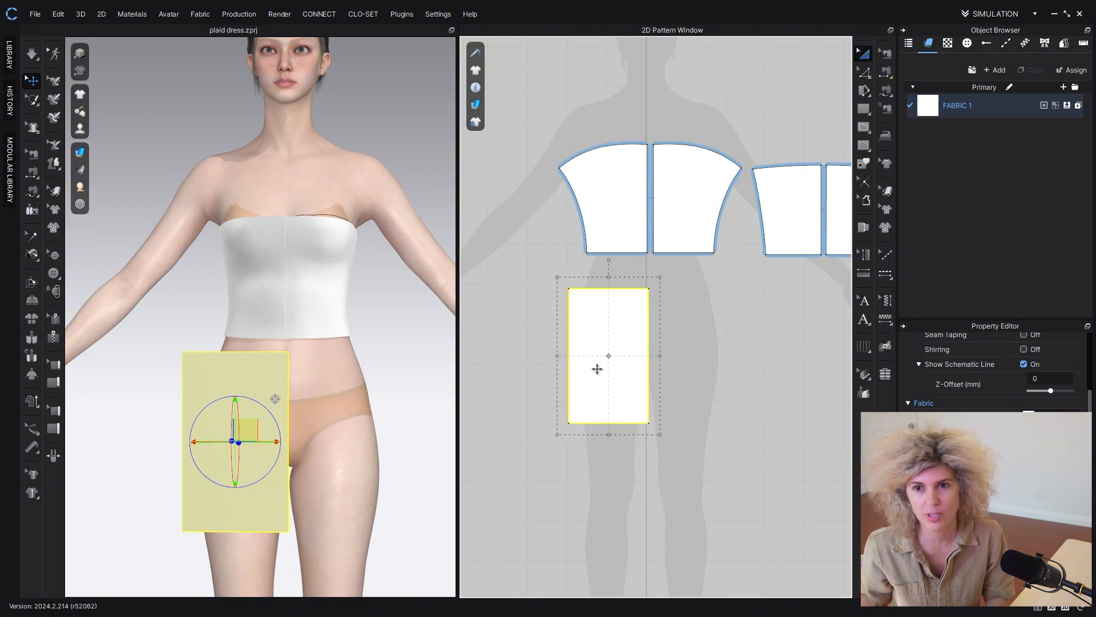
scroll(636, 356, "up", 2)
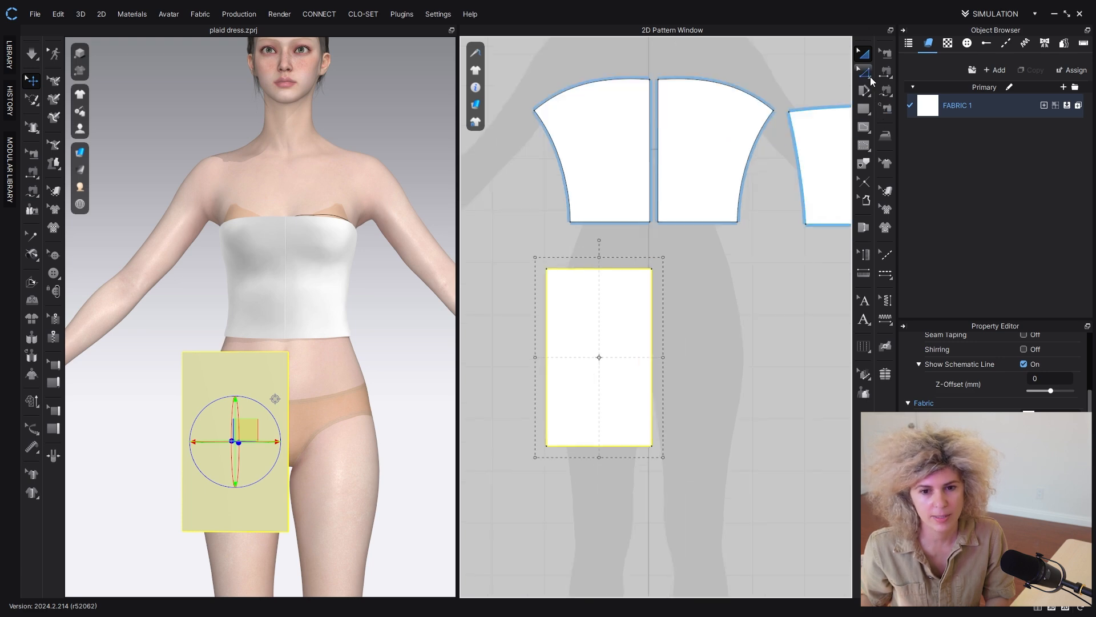
Step: Add a point at the middle of the rectangle's vertical edge nearest the body's center line
left_click(871, 80)
left_click(908, 158)
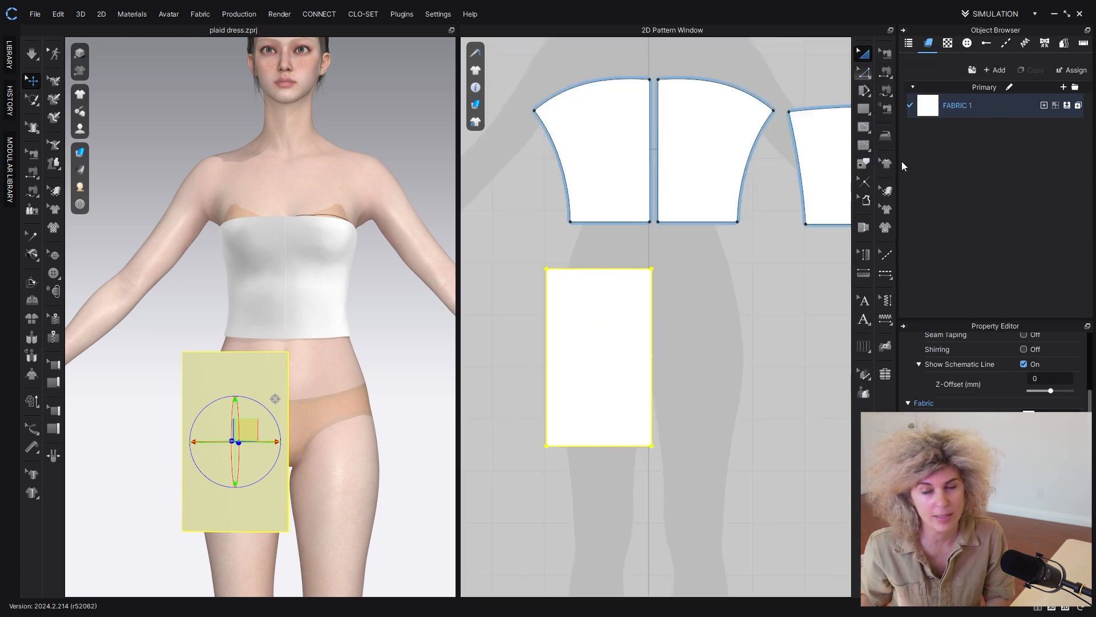
left_click(652, 357)
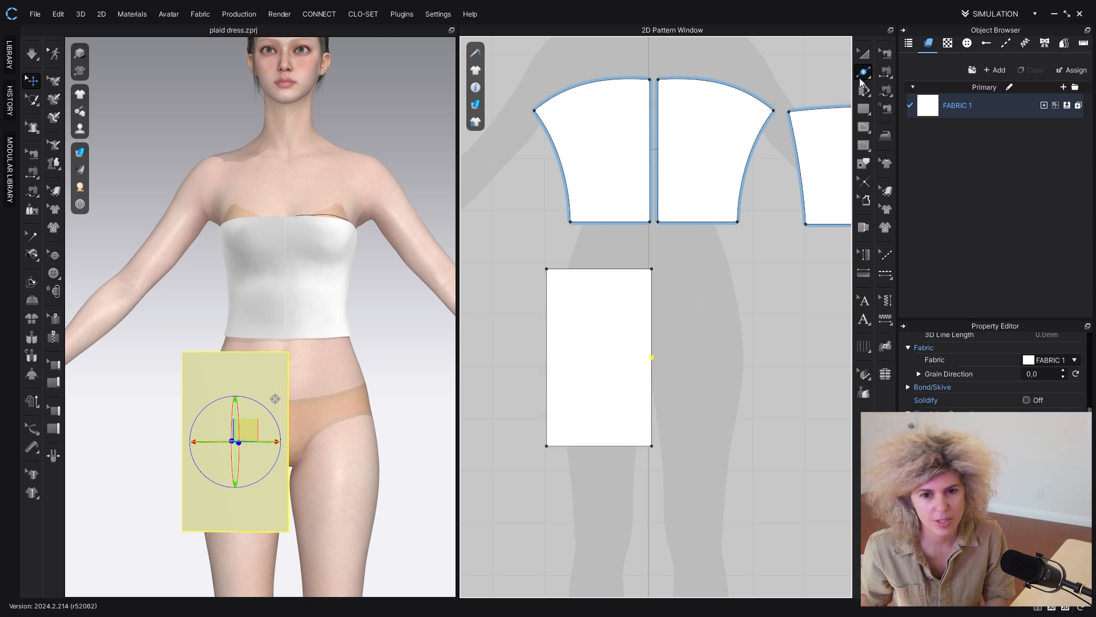
Step: Move the rectangle's upper corner at the center line inward and bend the slanted segment below it into a concave curve
left_click(865, 68)
left_click(913, 87)
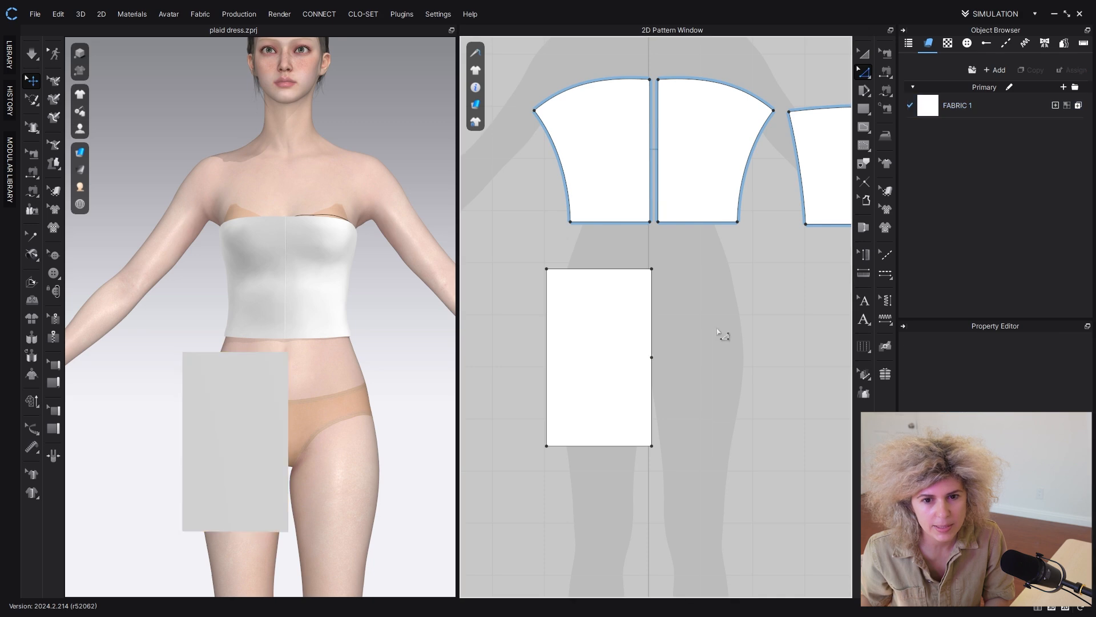
scroll(637, 311, "up", 2)
left_click_drag(661, 266, 638, 269)
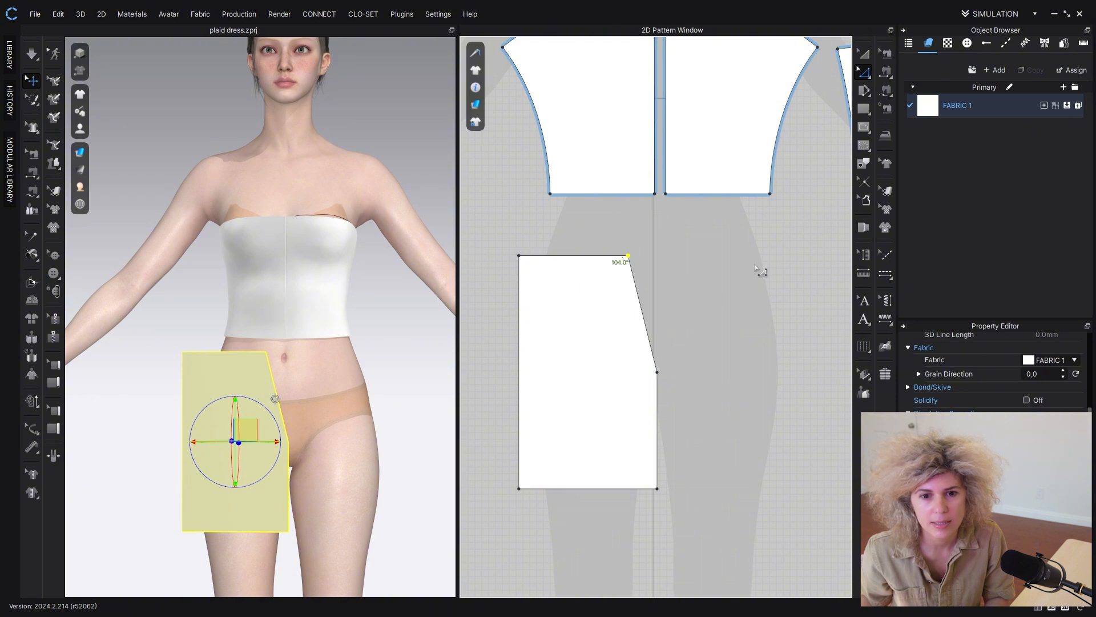
key("c")
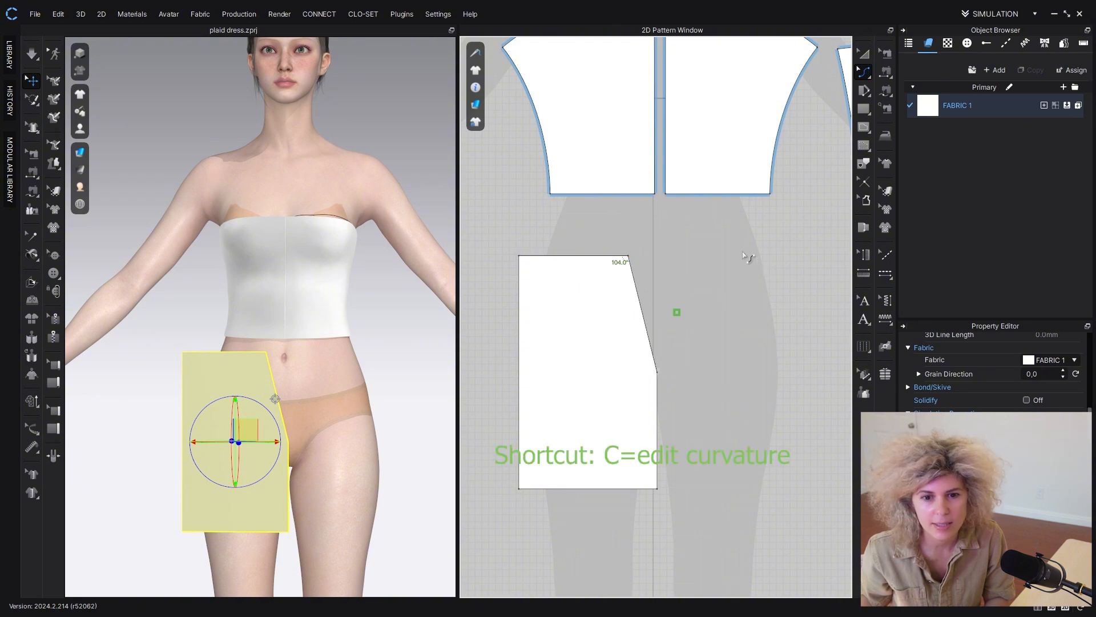
left_click_drag(641, 301, 638, 324)
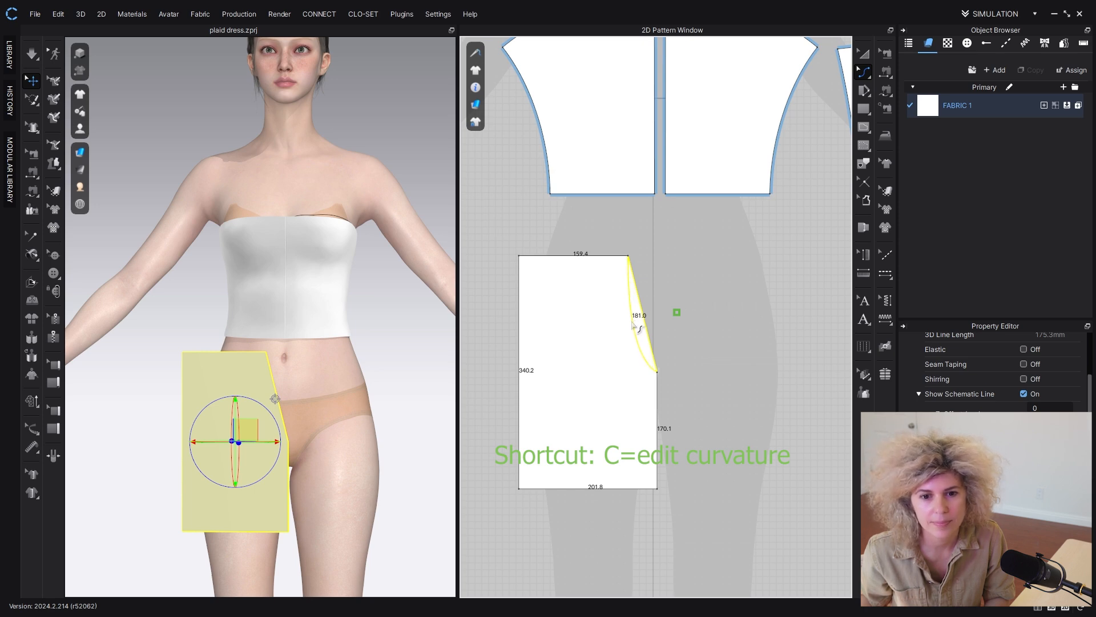
Step: Refine the concave crotch curve on the lower piece to a length of about 184 mm
left_click_drag(634, 325, 632, 326)
left_click(862, 73)
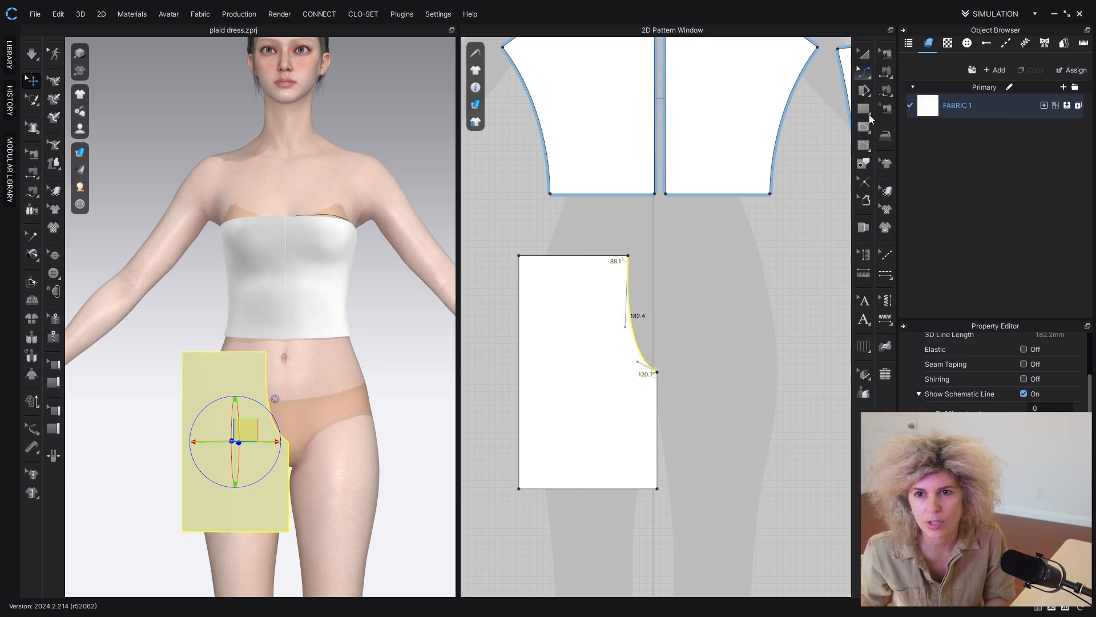
left_click(634, 334)
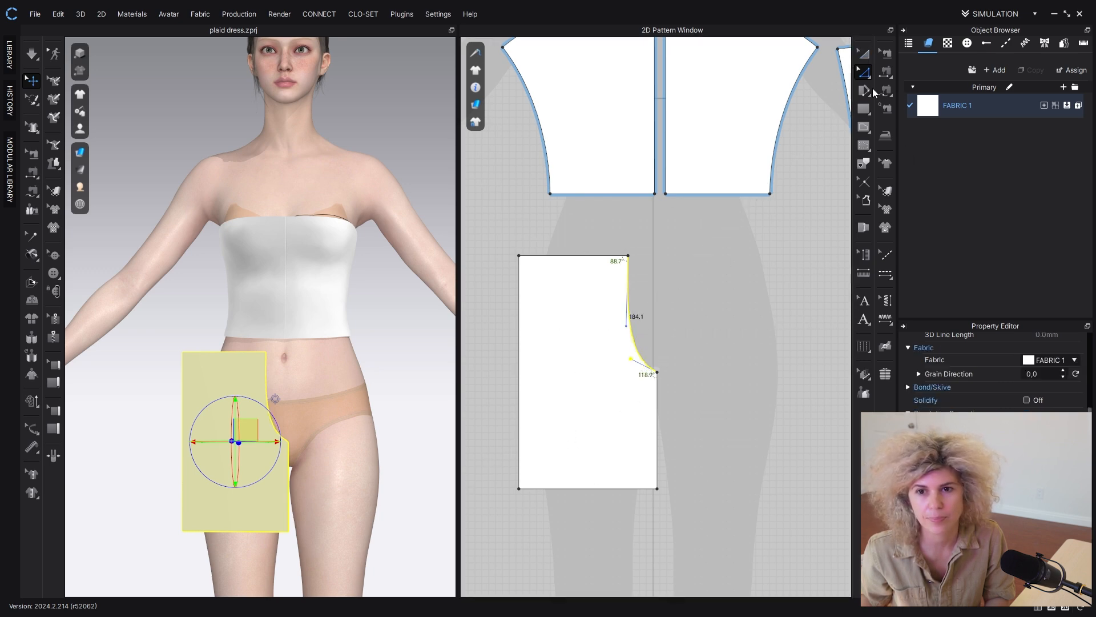
Step: Move the lower piece so that its straight inner edge lies along the body's center line
left_click(864, 55)
scroll(680, 280, "down", 3)
left_click_drag(609, 321, 621, 321)
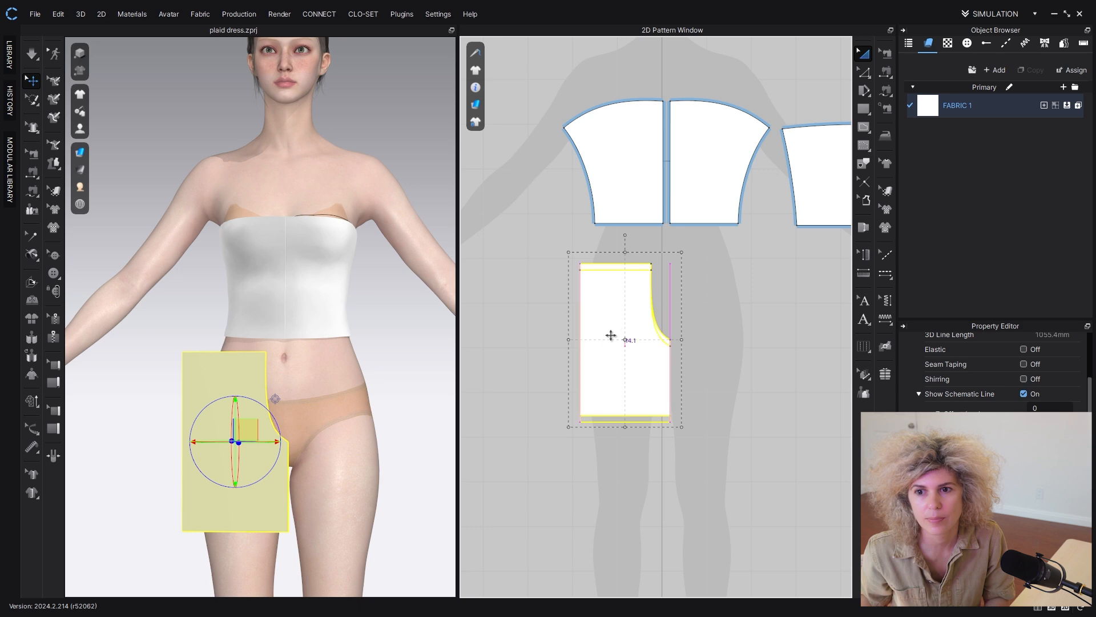
left_click_drag(614, 328, 607, 334)
Step: Add a point halfway down the piece's outer side edge, move it slightly outward, and shift the outer top corner slightly inward
left_click(864, 72)
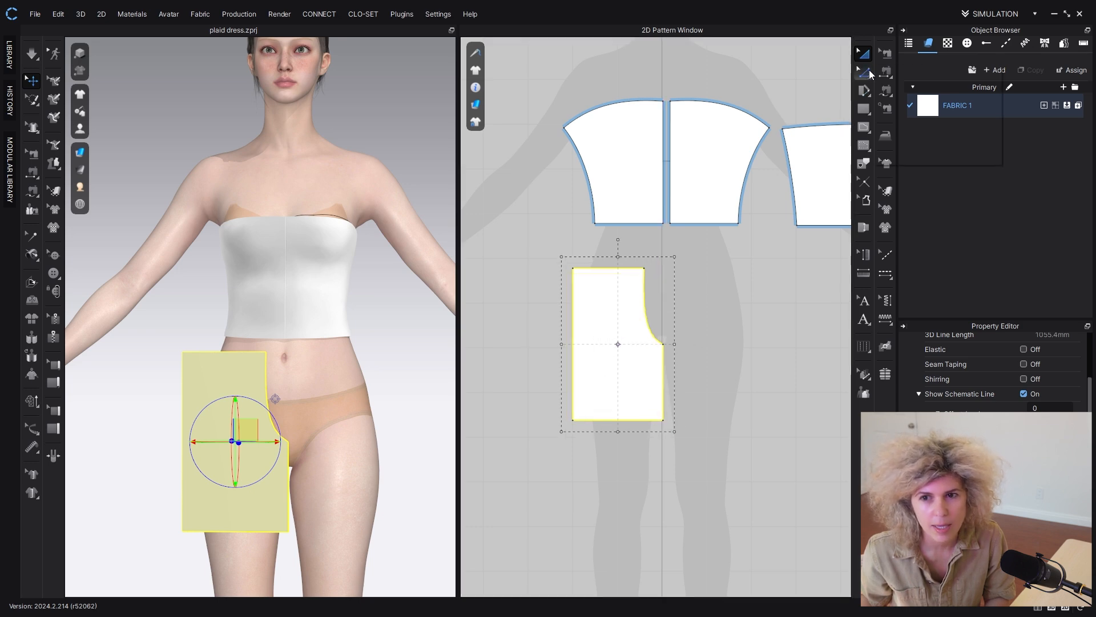
left_click(898, 155)
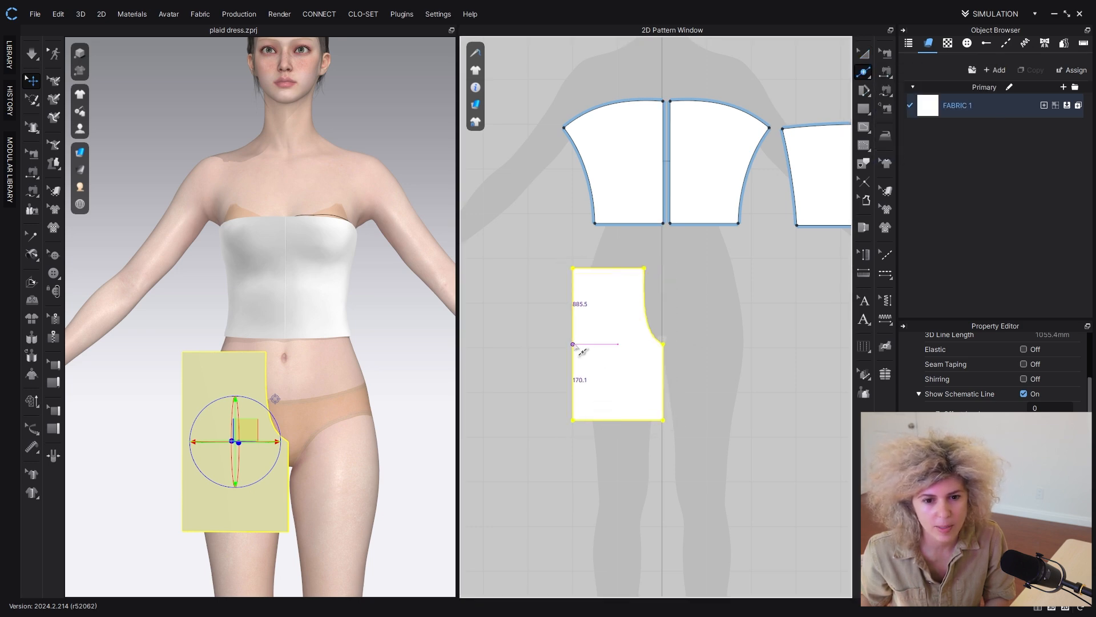
left_click(573, 344)
left_click(864, 73)
left_click(898, 75)
scroll(574, 346, "up", 3)
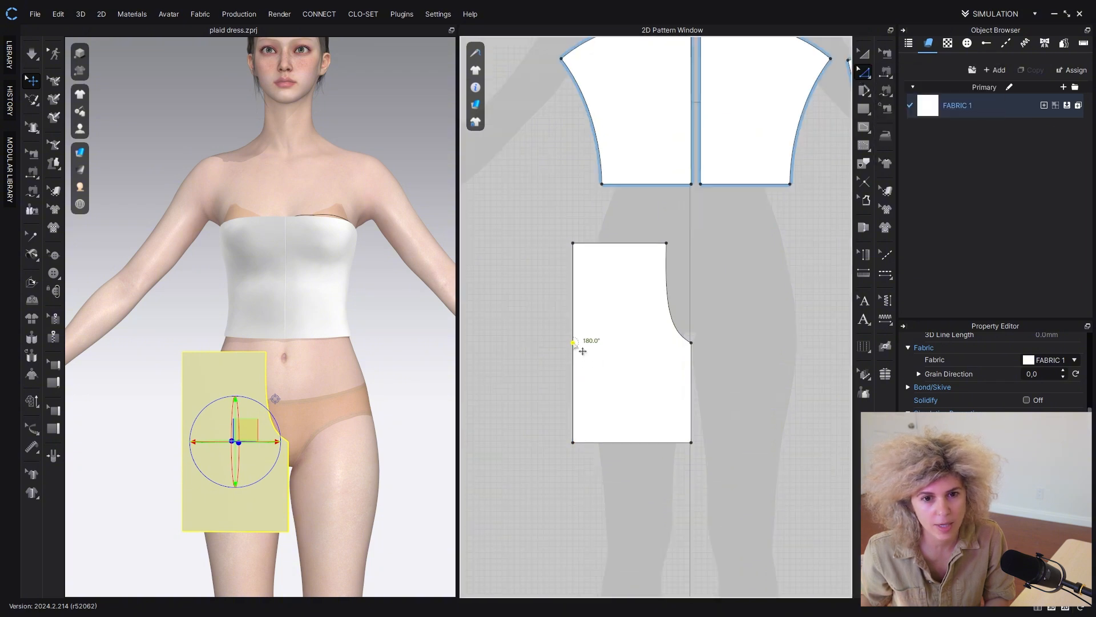
left_click_drag(573, 342, 569, 342)
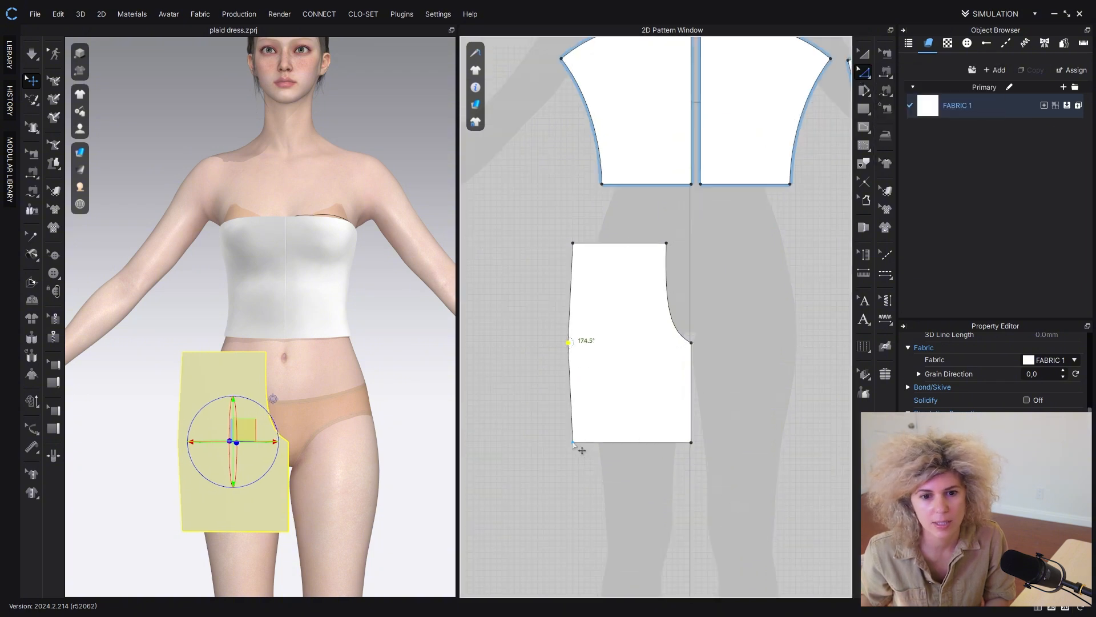
left_click_drag(573, 243, 575, 243)
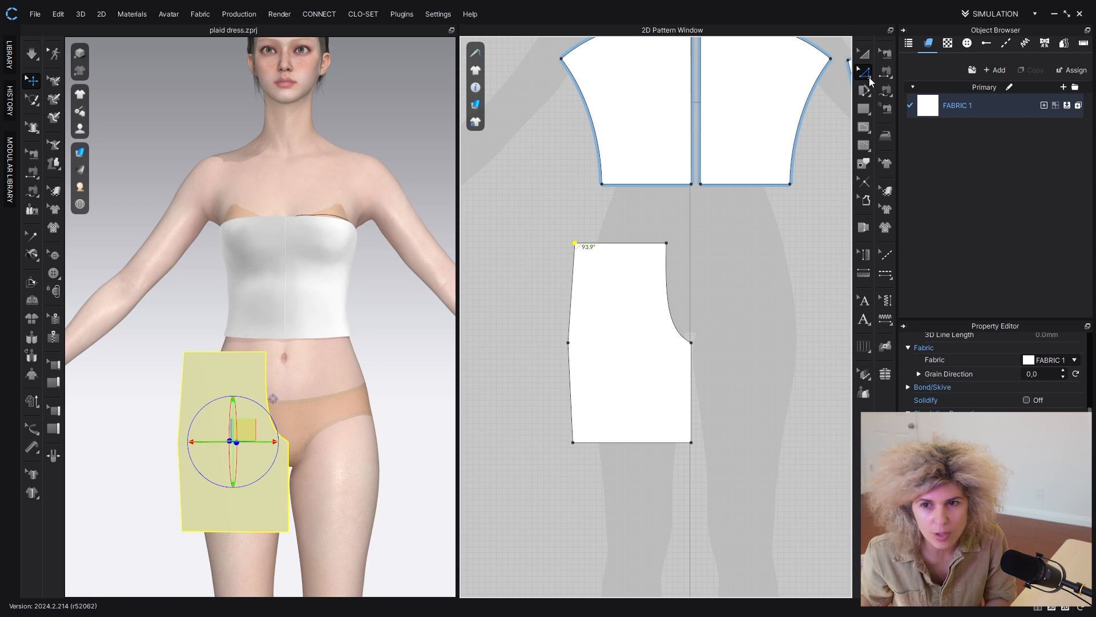
Step: Round the middle of the outer side edge into a smooth hip curve with the Smooth Curve tool
left_click(869, 79)
left_click(908, 142)
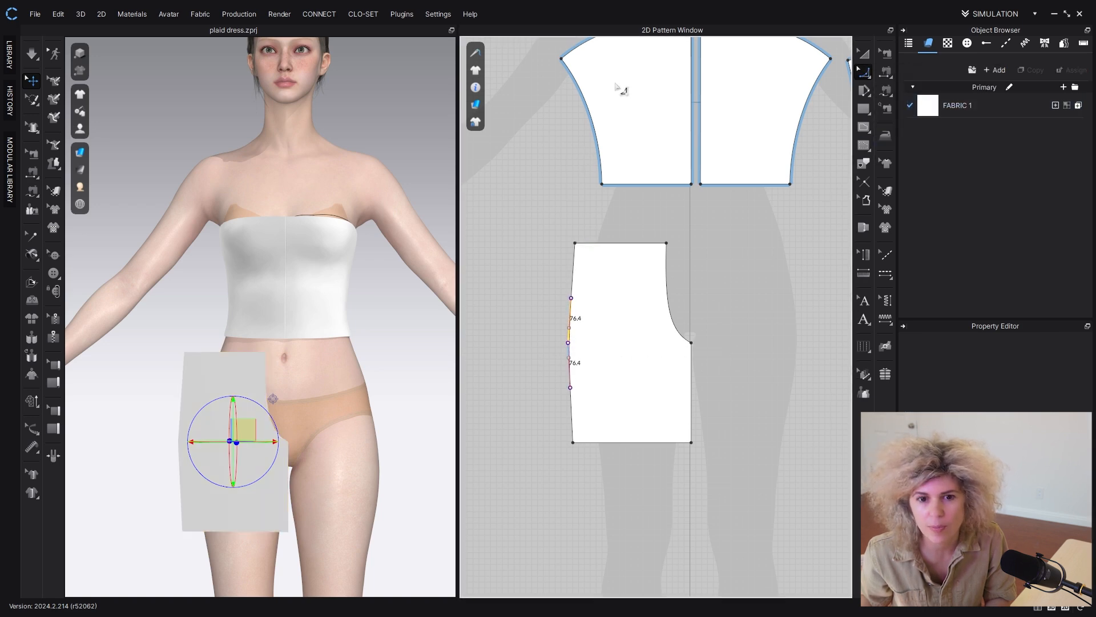
left_click_drag(615, 84, 614, 86)
left_click(864, 54)
left_click(786, 333)
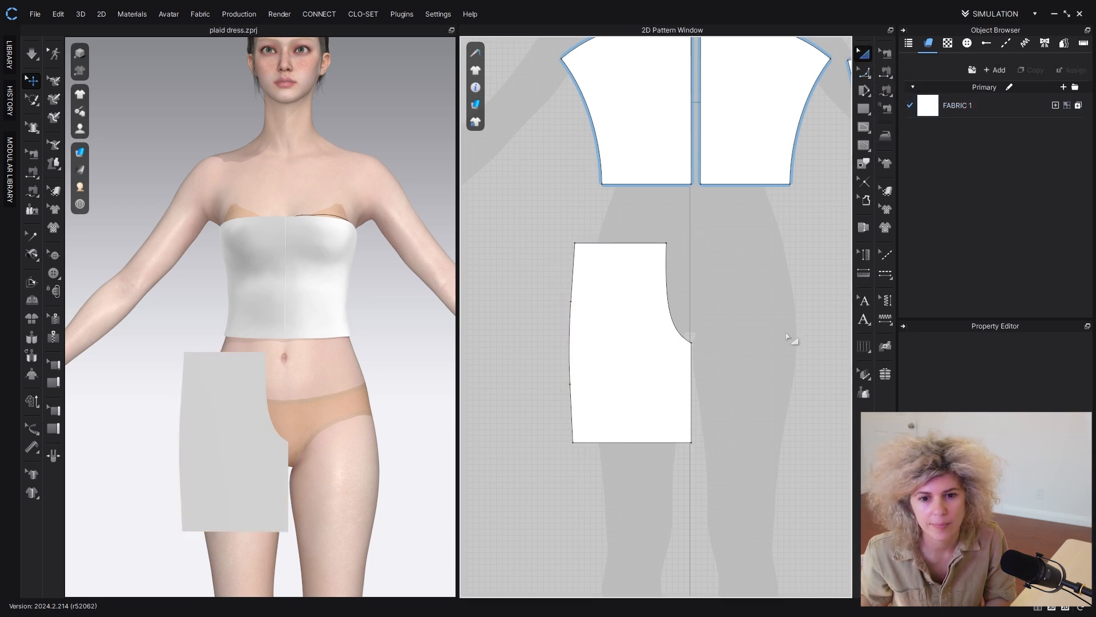
Step: Move the top corner at the center inward and reshape the crotch curve to about 188 mm long
key("z")
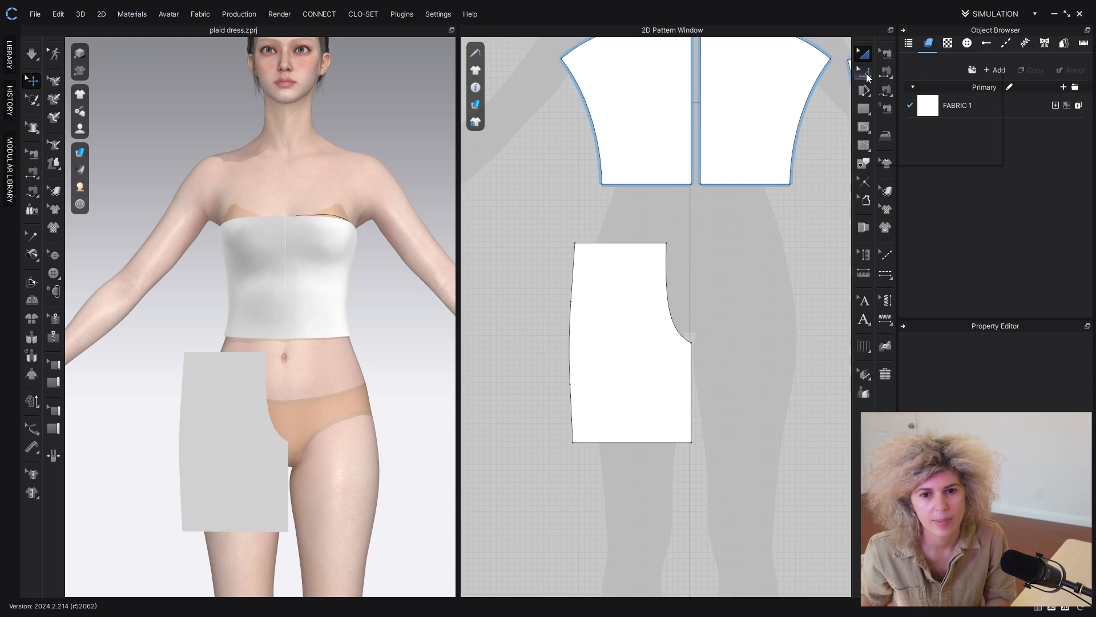
left_click(680, 338)
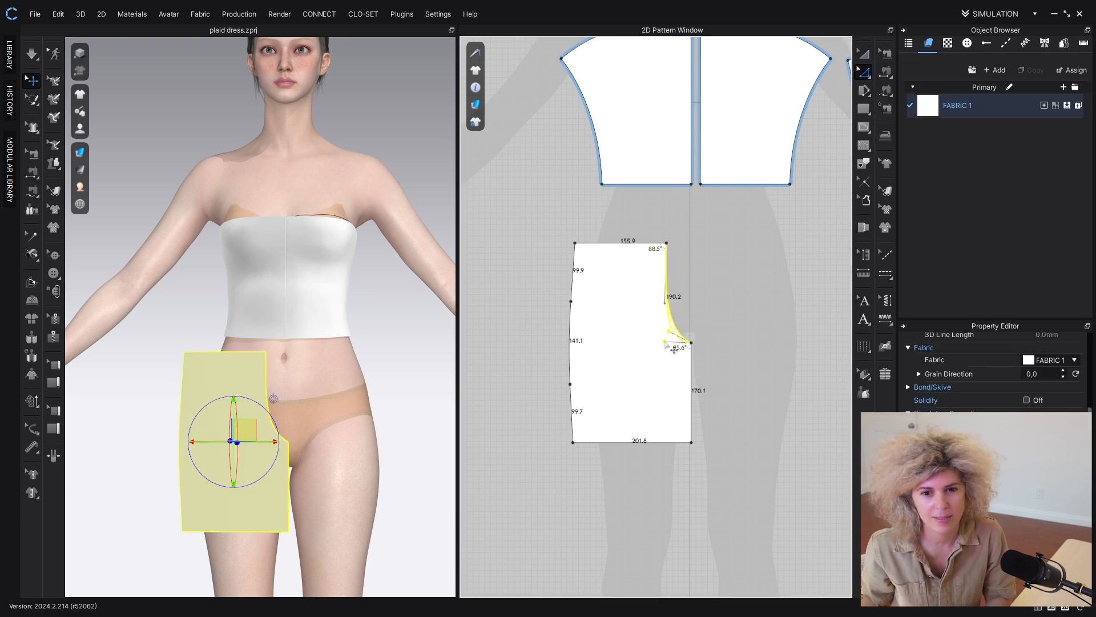
left_click(698, 258)
left_click_drag(665, 244, 660, 244)
left_click(663, 297)
left_click_drag(661, 306, 674, 343)
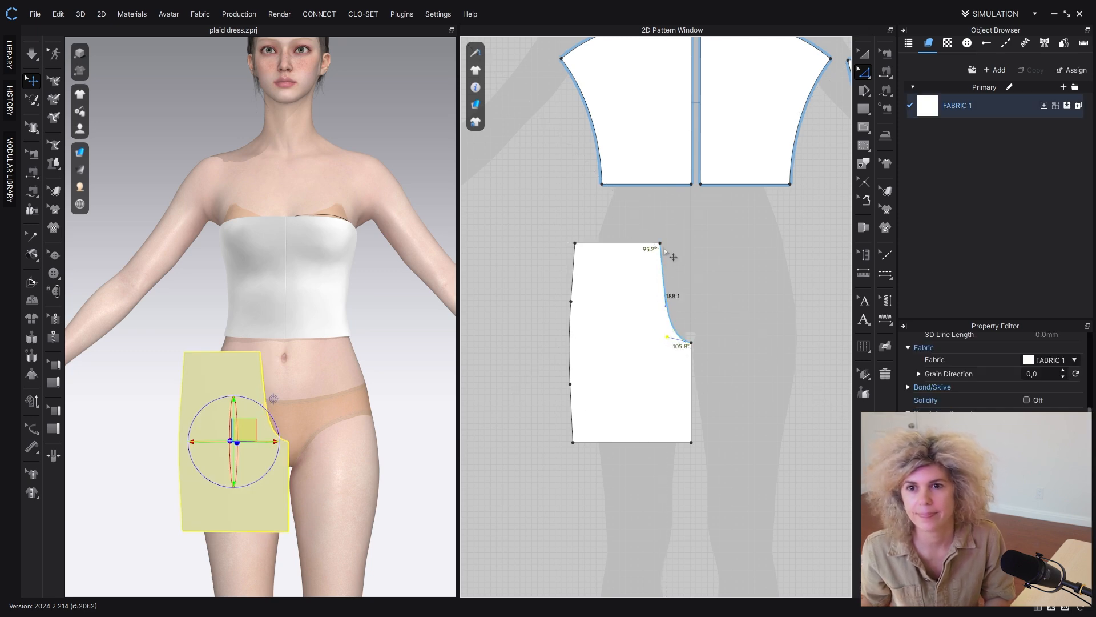
left_click(704, 291)
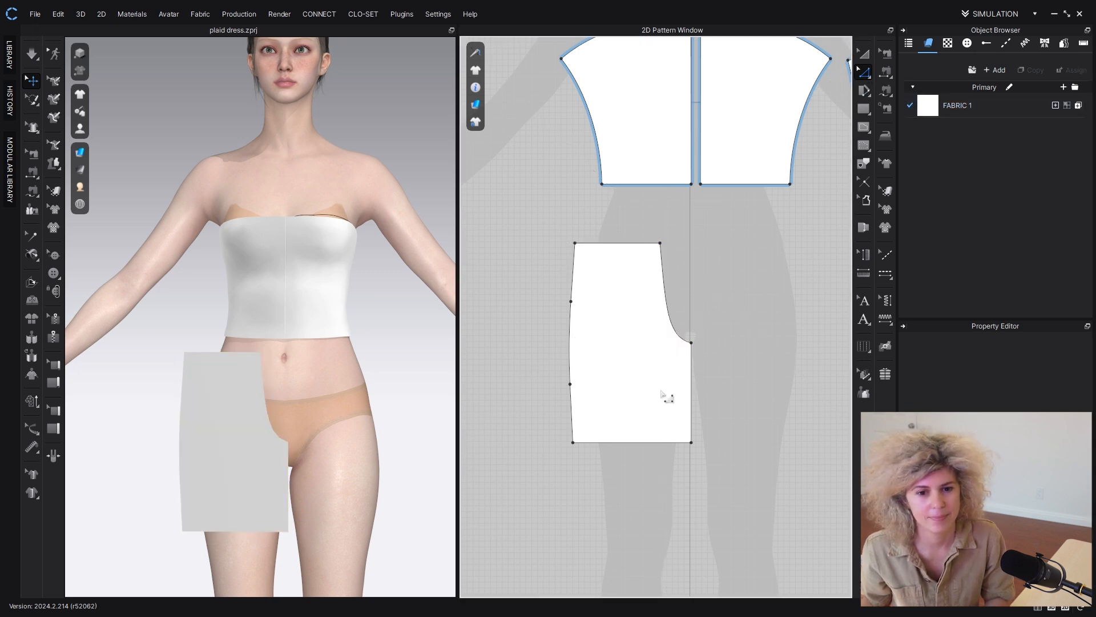
Step: Copy the shorts piece and place a symmetric mirrored copy across the center line
scroll(663, 394, "down", 2)
left_click(868, 55)
left_click(564, 372)
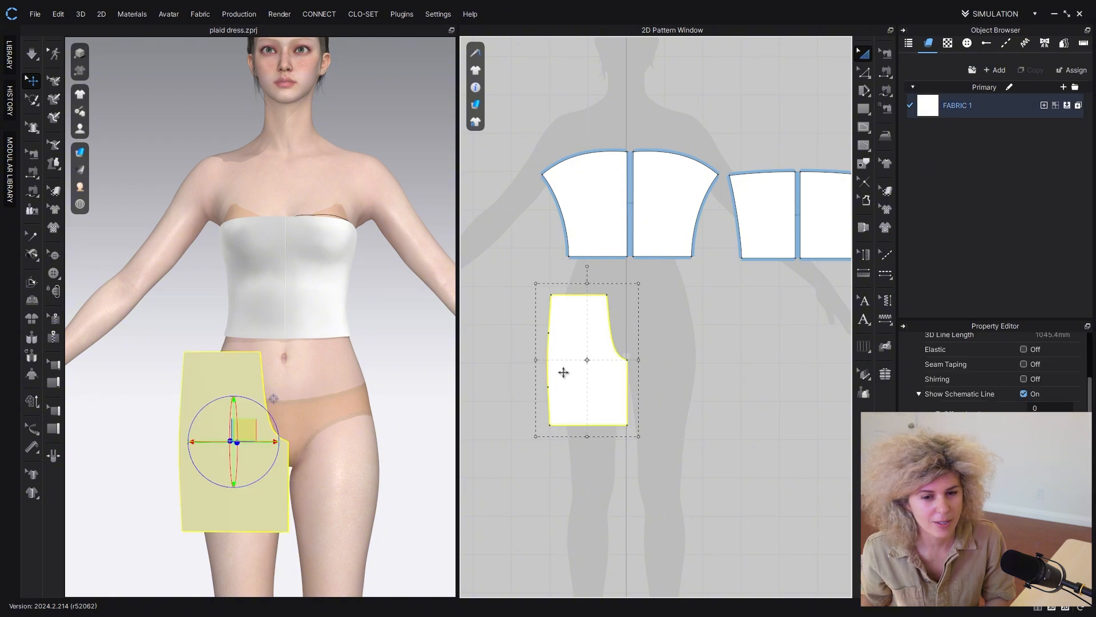
key("ctrl+c")
key("ctrl+r")
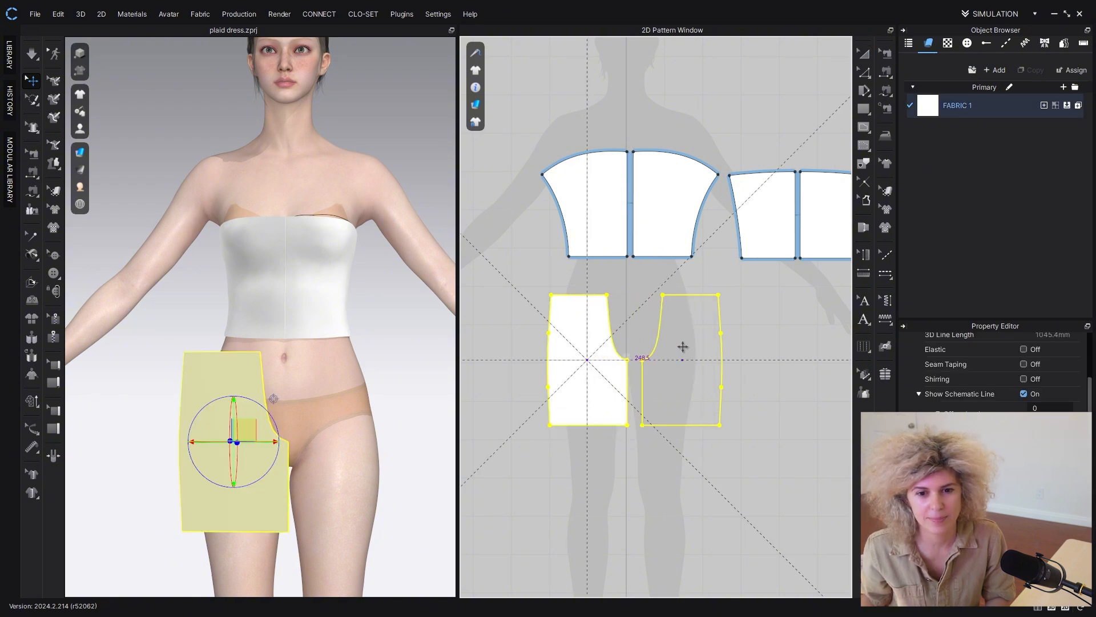
left_click(662, 358)
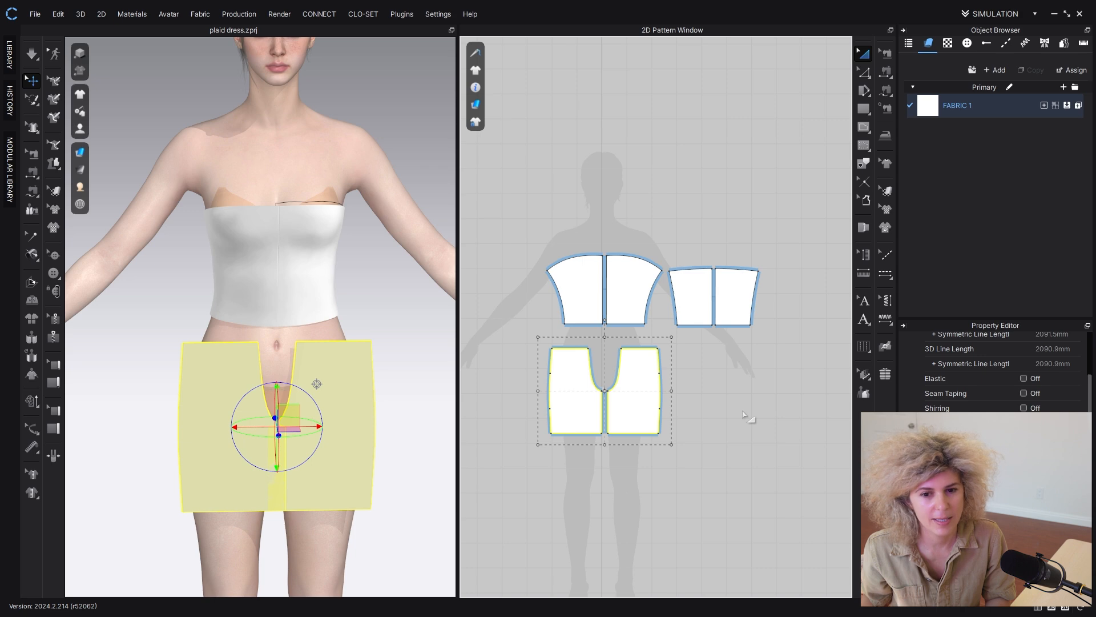
Step: Copy both front shorts pieces and place a mirrored pair beside them, below the back bodice pieces
left_click(649, 446)
left_click(644, 394)
key("ctrl+c")
key("ctrl+r")
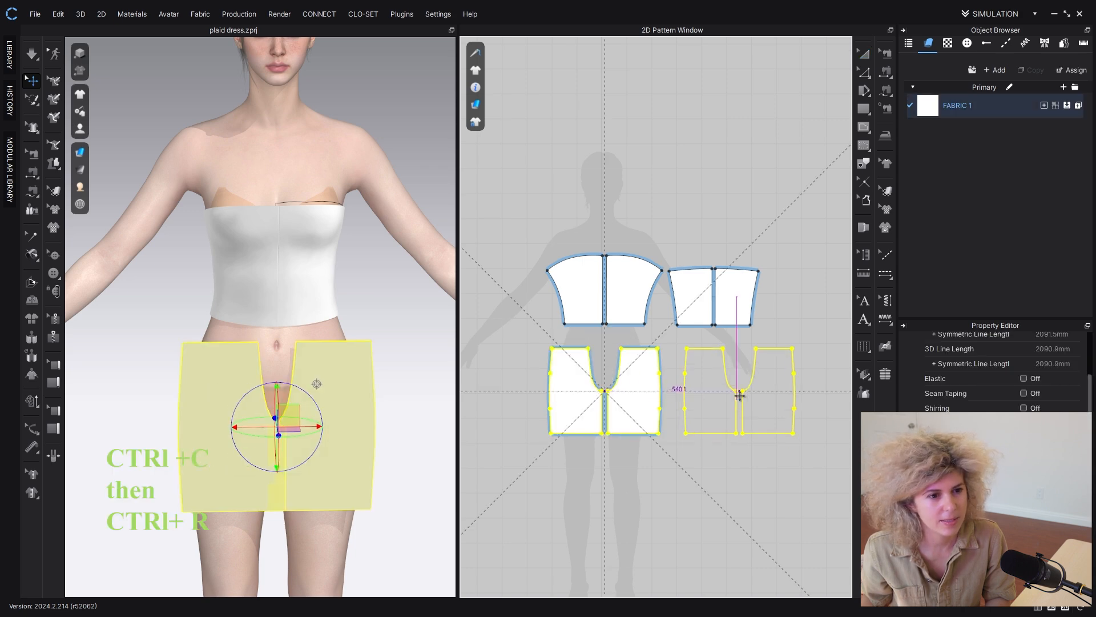
left_click(736, 394)
Step: Select the copied shorts pair, move it behind the avatar, and flip its pieces horizontally
scroll(653, 397, "down", 3)
left_click(695, 399)
left_click(723, 397, "shift")
scroll(311, 449, "down", 3)
right_click_drag(311, 448, 457, 420)
scroll(426, 429, "down", 2)
left_click_drag(374, 334, 194, 346)
mouse_move(205, 357)
right_mouse_down()
mouse_move(272, 362)
mouse_move(211, 366)
right_mouse_up()
left_click_drag(204, 367, 203, 398)
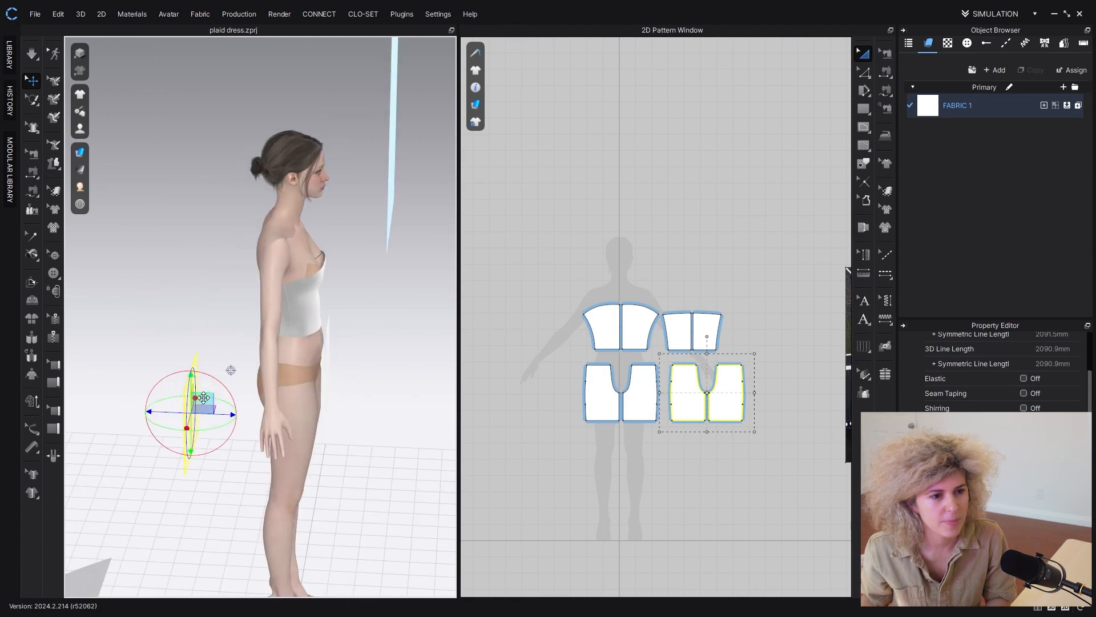
right_click(207, 398)
left_click(263, 175)
Step: Position the flipped back shorts pieces upright close behind the avatar's hips, level with the front pieces
right_click_drag(219, 404, 206, 473)
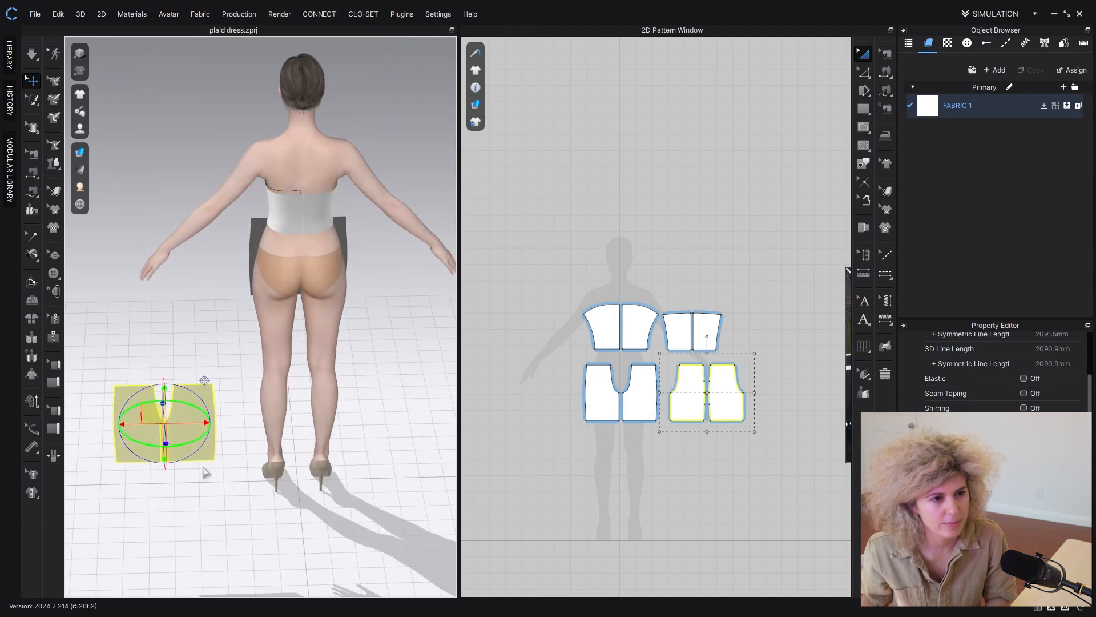
left_click_drag(204, 423, 341, 420)
right_click_drag(341, 419, 412, 406)
left_click_drag(239, 415, 221, 380)
right_click_drag(221, 379, 197, 368)
right_click_drag(150, 269, 147, 320)
left_click_drag(146, 297, 310, 384)
right_click_drag(337, 365, 248, 307)
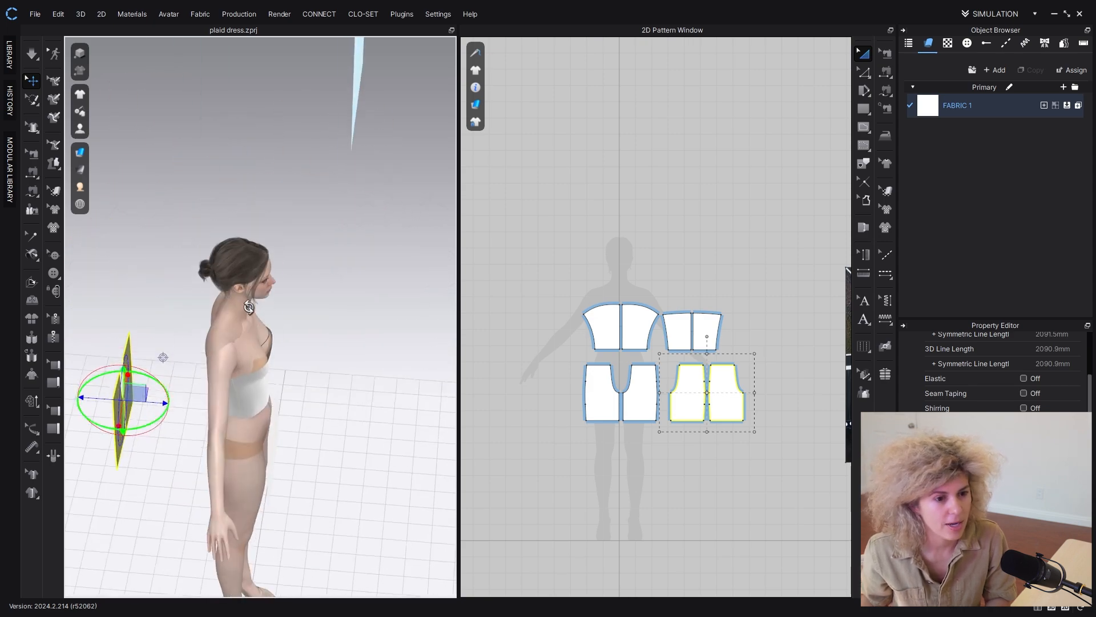
left_click_drag(166, 403, 249, 412)
right_click_drag(252, 410, 280, 377)
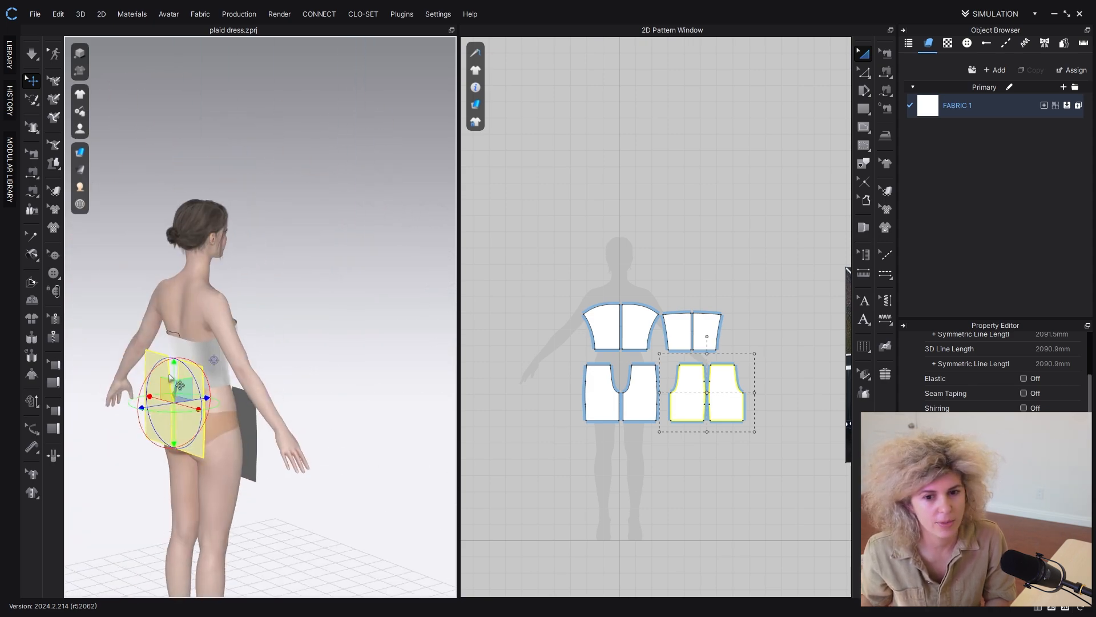
left_click_drag(173, 364, 175, 410)
right_click_drag(305, 438, 133, 438)
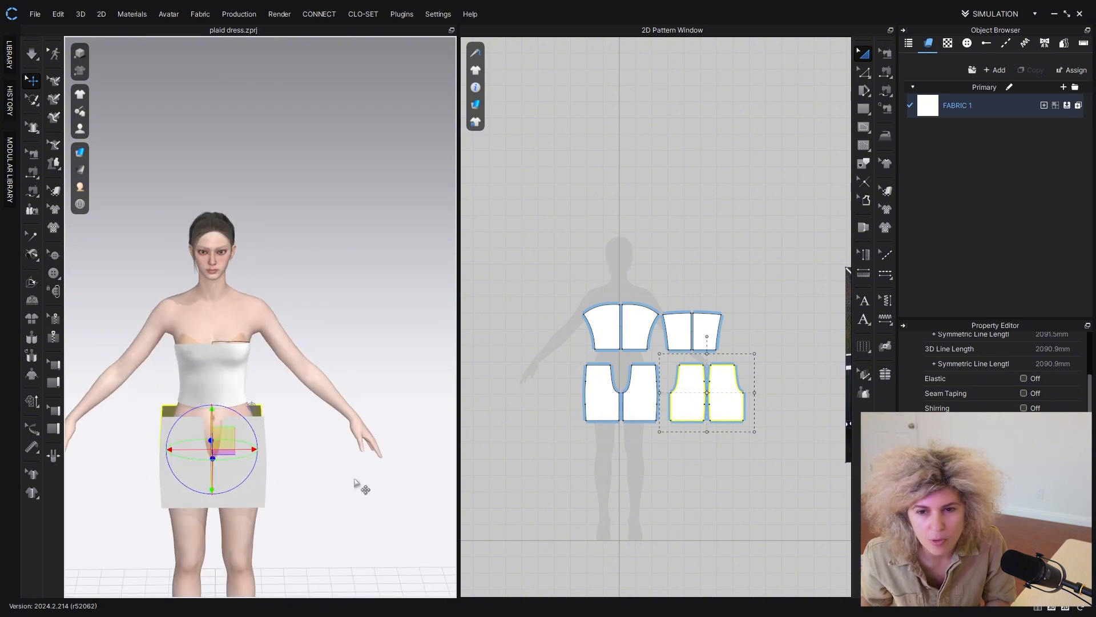
Step: Sew the curved crotch edges of the two front shorts pieces together
left_click(537, 485)
scroll(646, 423, "up", 6)
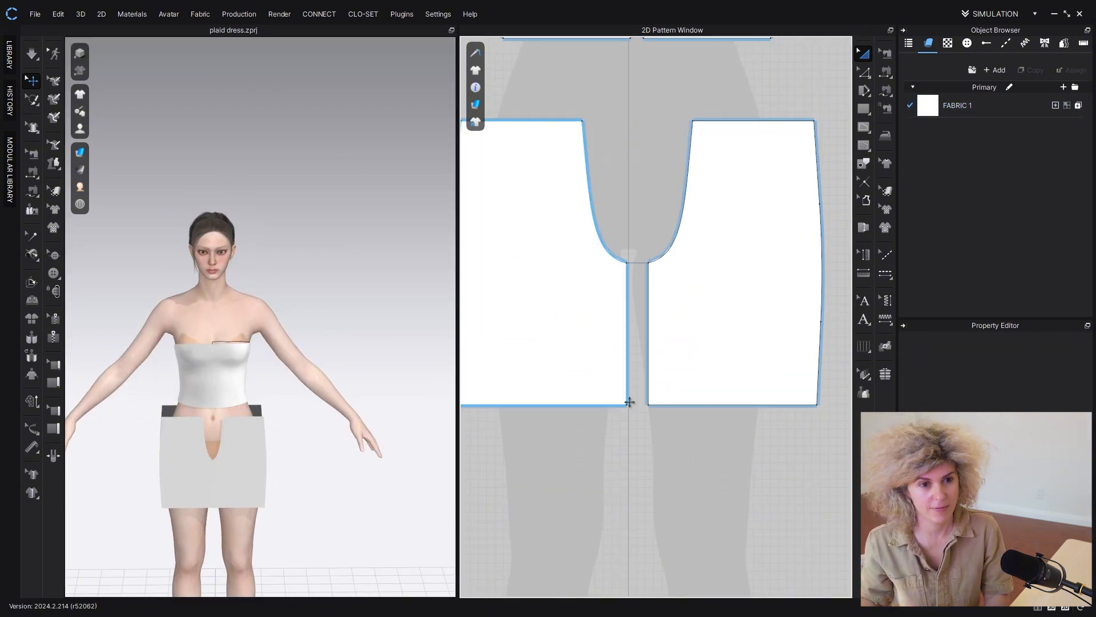
left_click(886, 72)
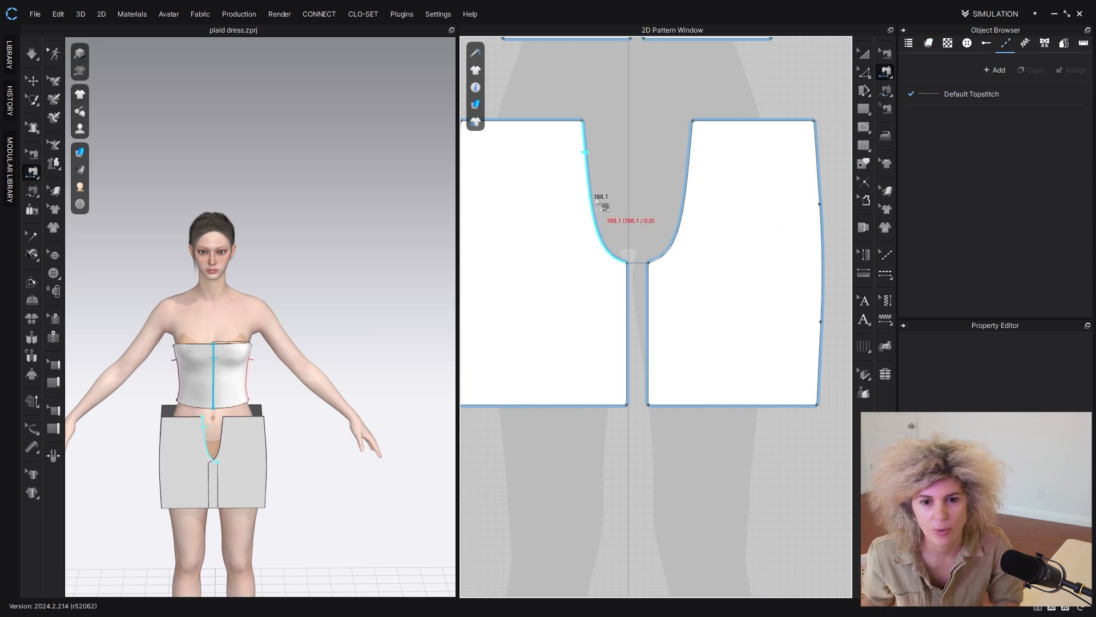
left_click(688, 166)
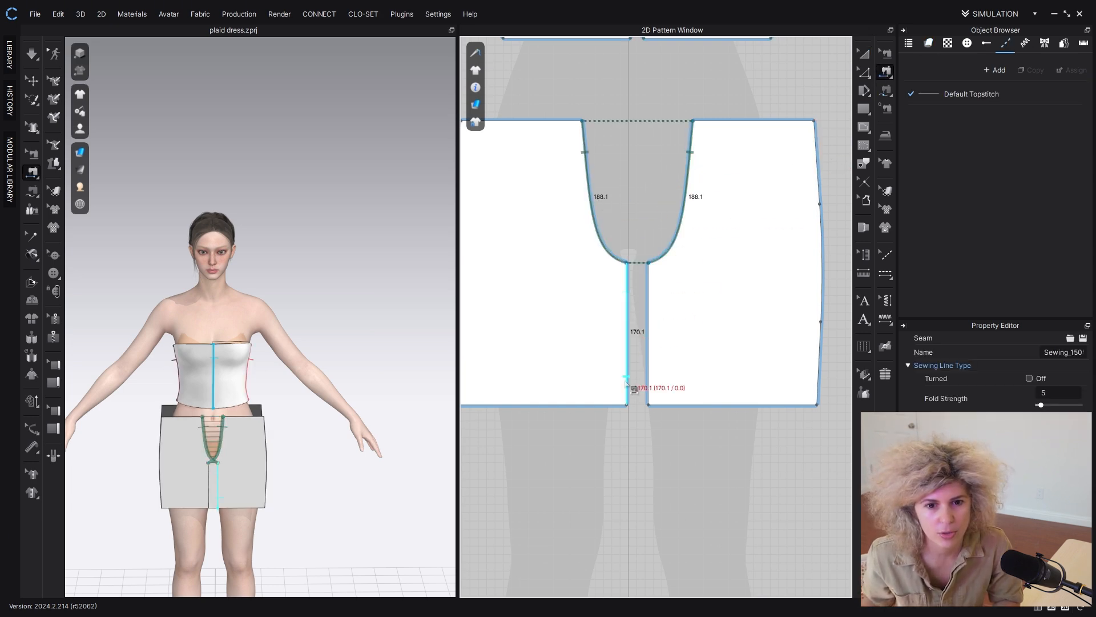
Step: Sew the full outer side edges of the front shorts pieces to the matching outer edges of the back pieces with Free Sewing
scroll(693, 392, "down", 6)
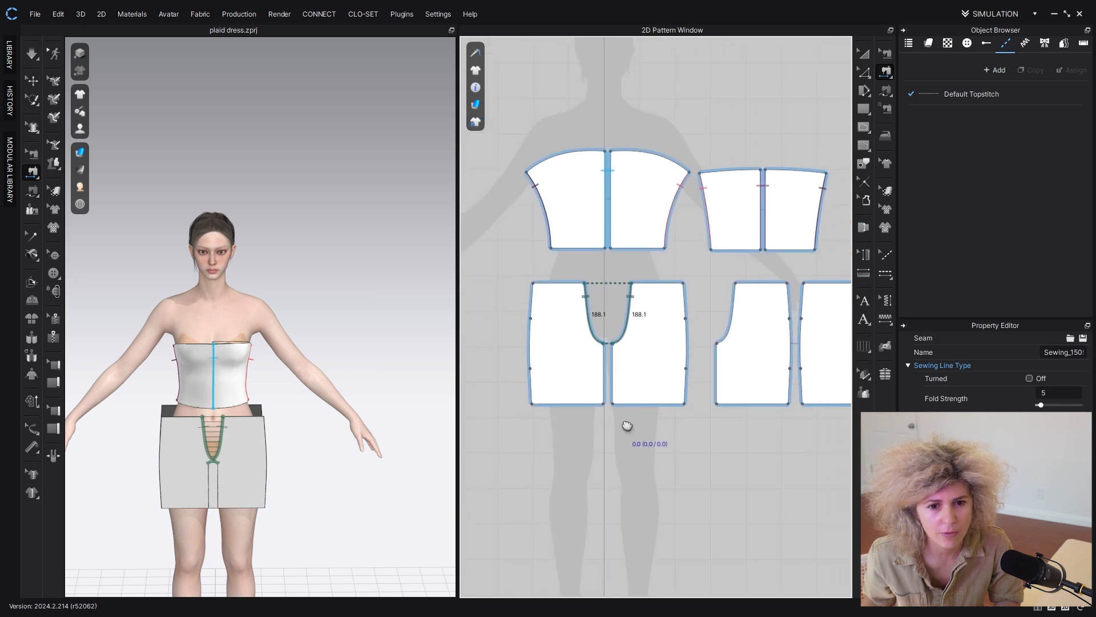
left_click(885, 90)
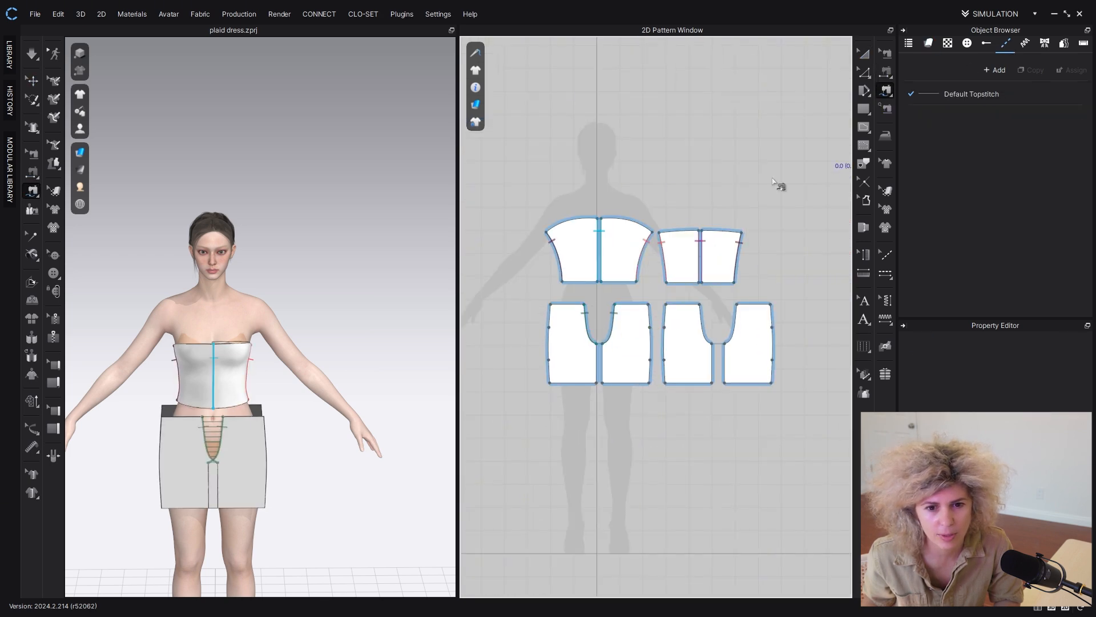
left_click(550, 308)
left_click(549, 383)
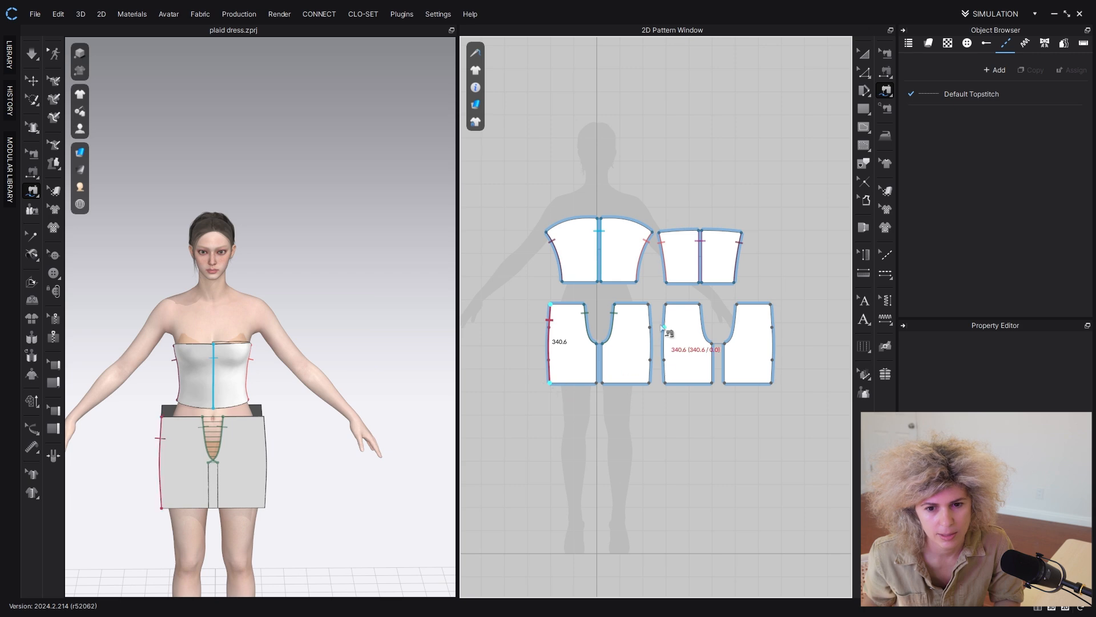
left_click(666, 305)
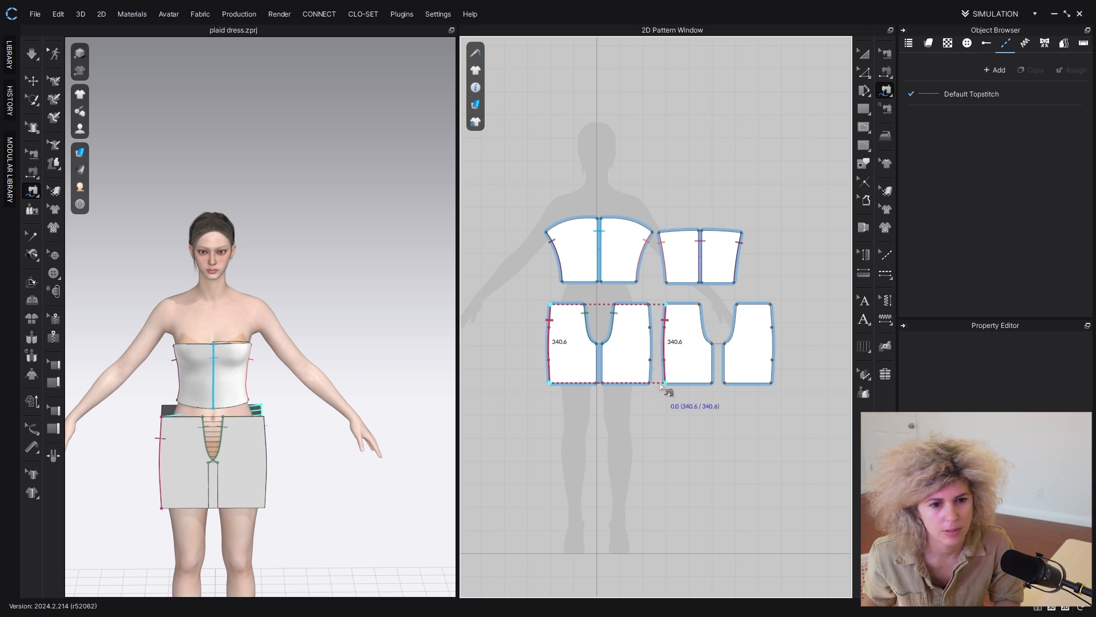
left_click(664, 383)
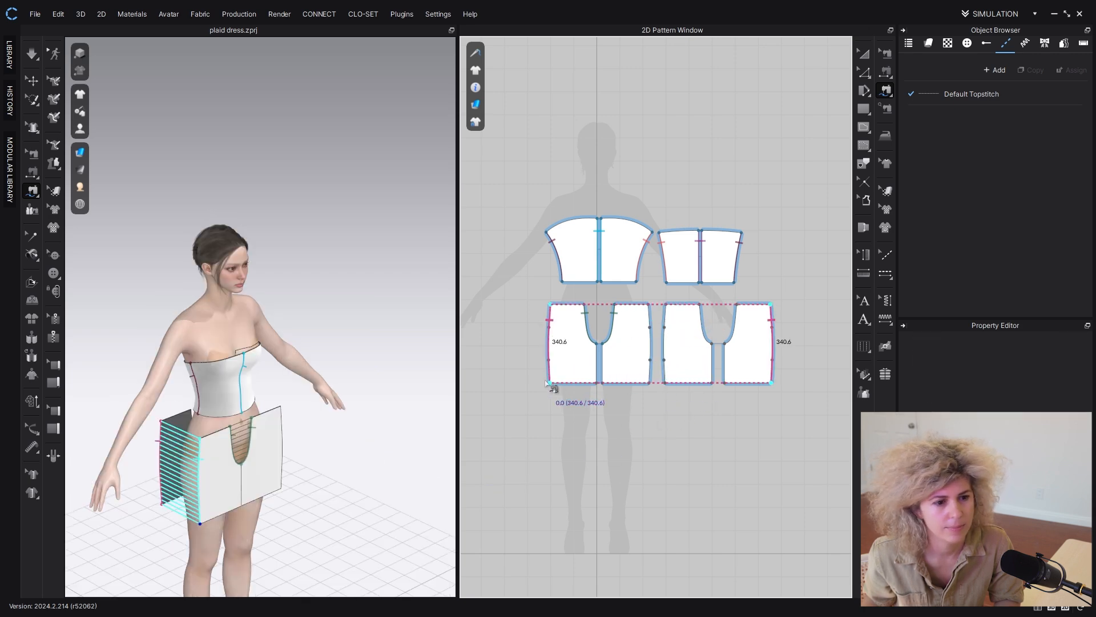
left_click(548, 383)
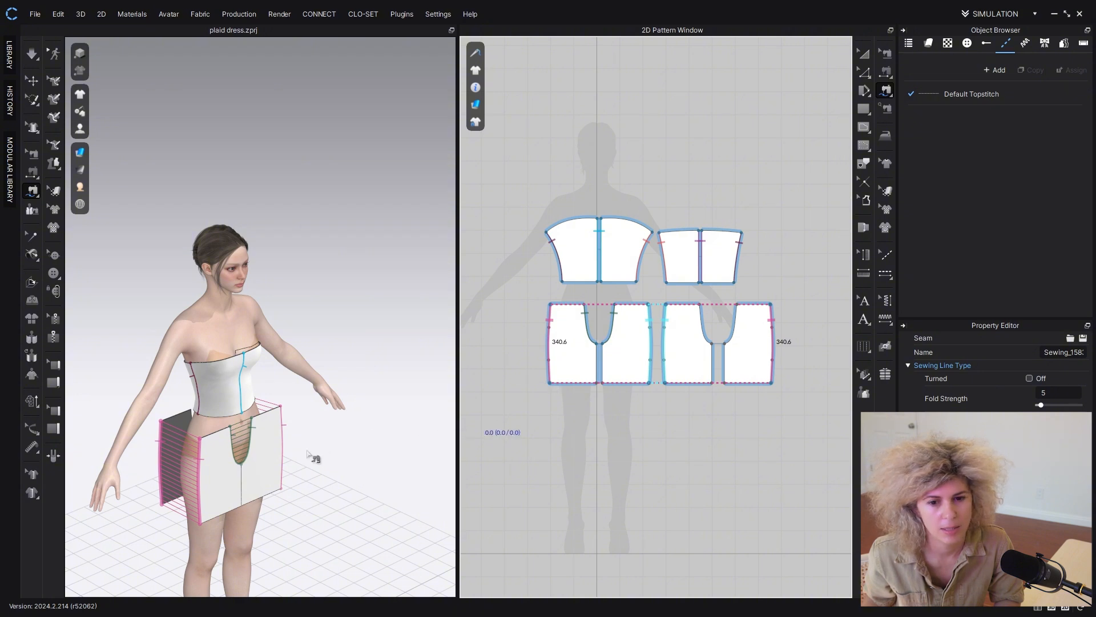
Step: Sew the inner leg edge of the front shorts piece to the matching edge of the back piece with Free Sewing
right_click_drag(285, 490, 234, 393)
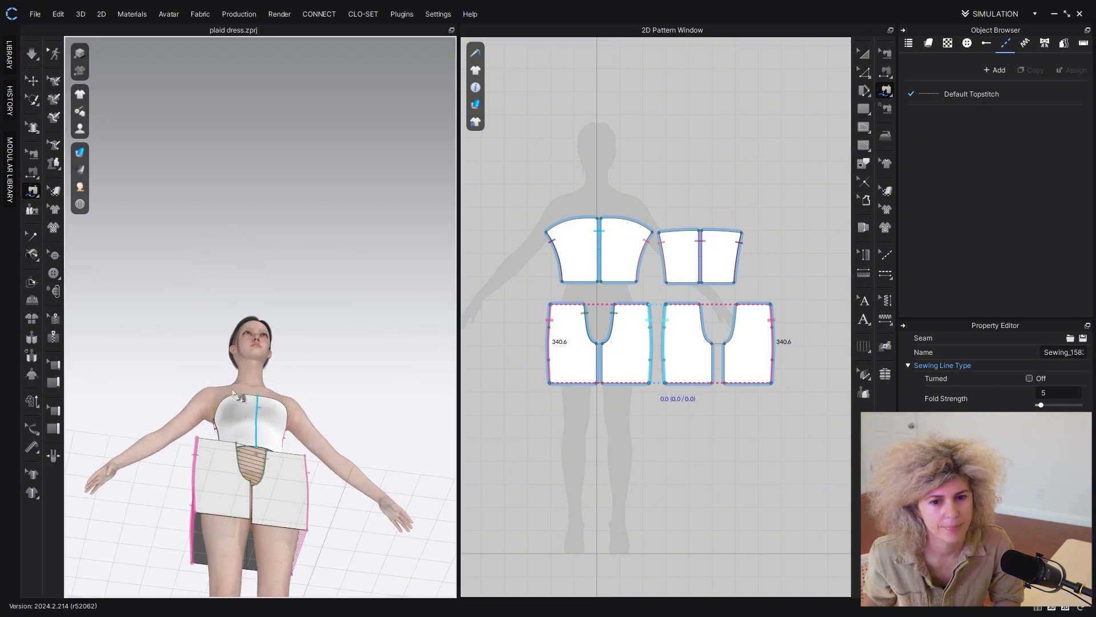
left_click(597, 344)
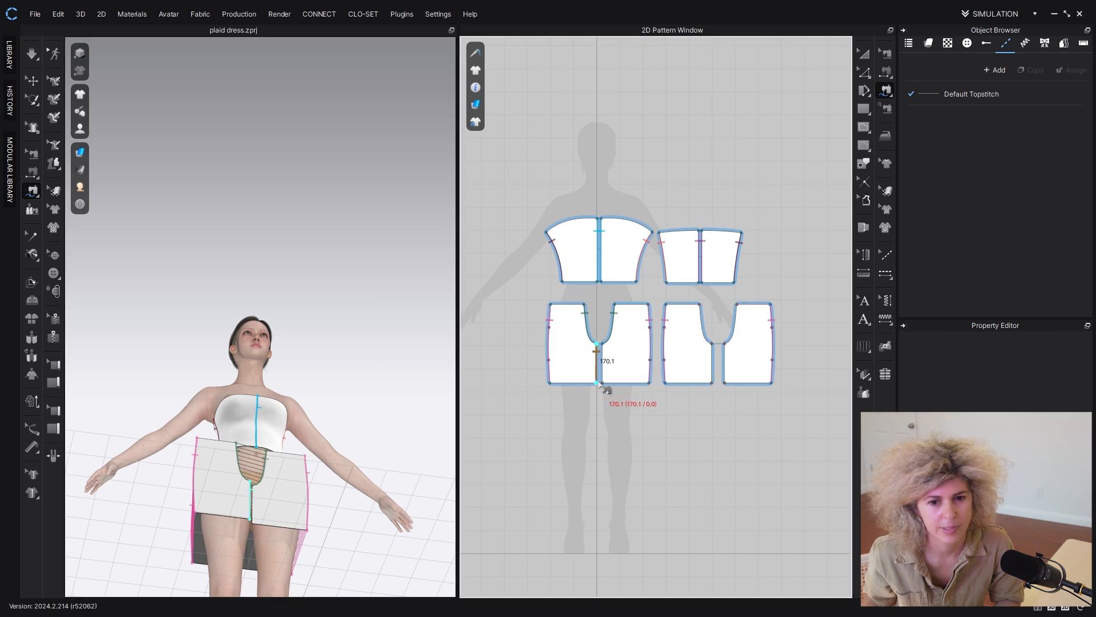
left_click(597, 382)
left_click(712, 343)
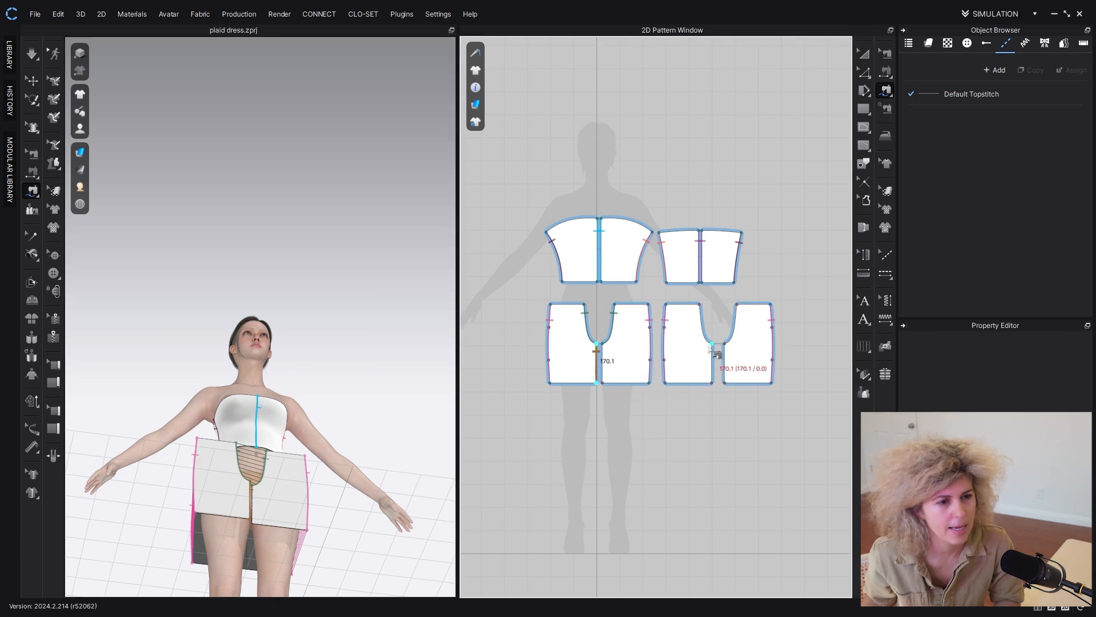
left_click(713, 382)
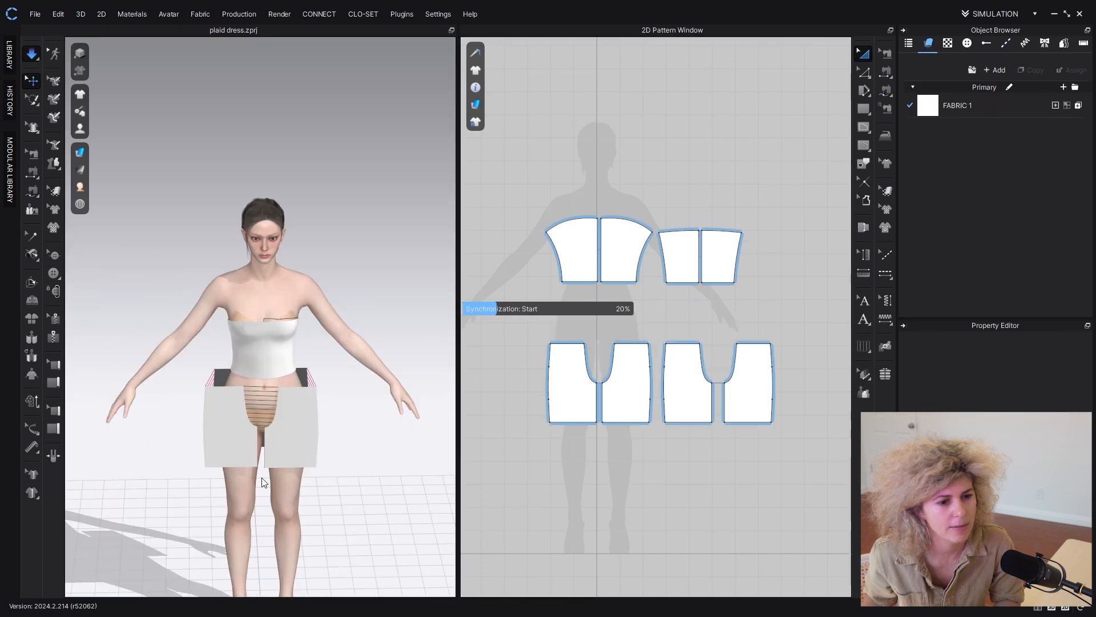
Step: Simulate the garment and tug the shorts at the front and back until they settle around the avatar's hips
mouse_move(244, 422)
right_mouse_down()
mouse_move(347, 411)
mouse_move(254, 411)
right_mouse_up()
left_click(251, 393)
left_click(303, 410)
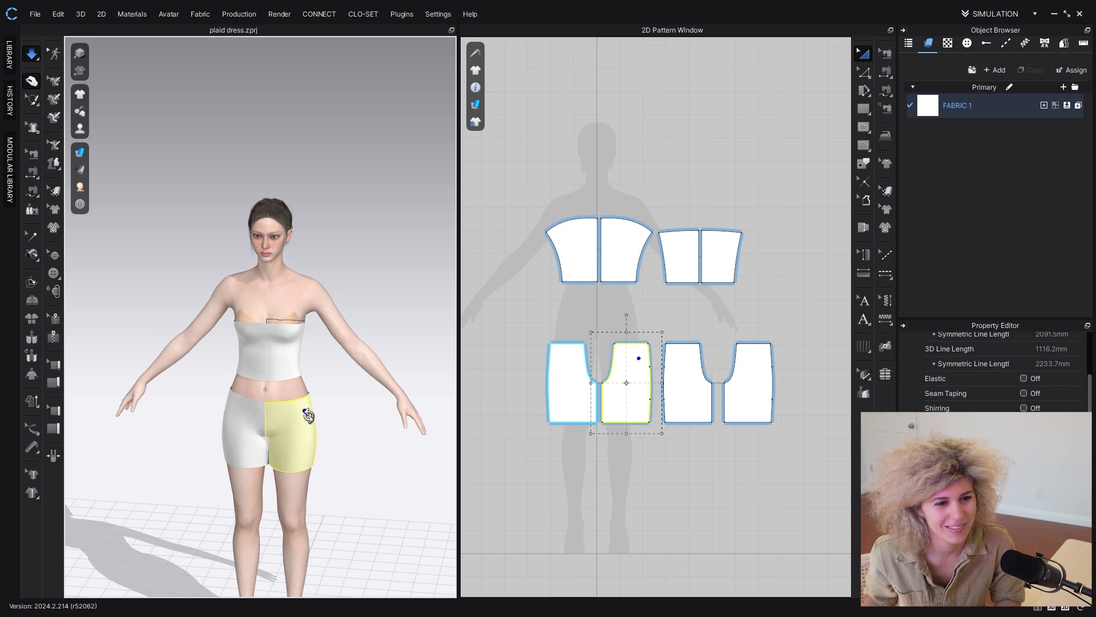
key("2")
left_click(343, 433)
left_click(233, 467)
left_click(303, 401)
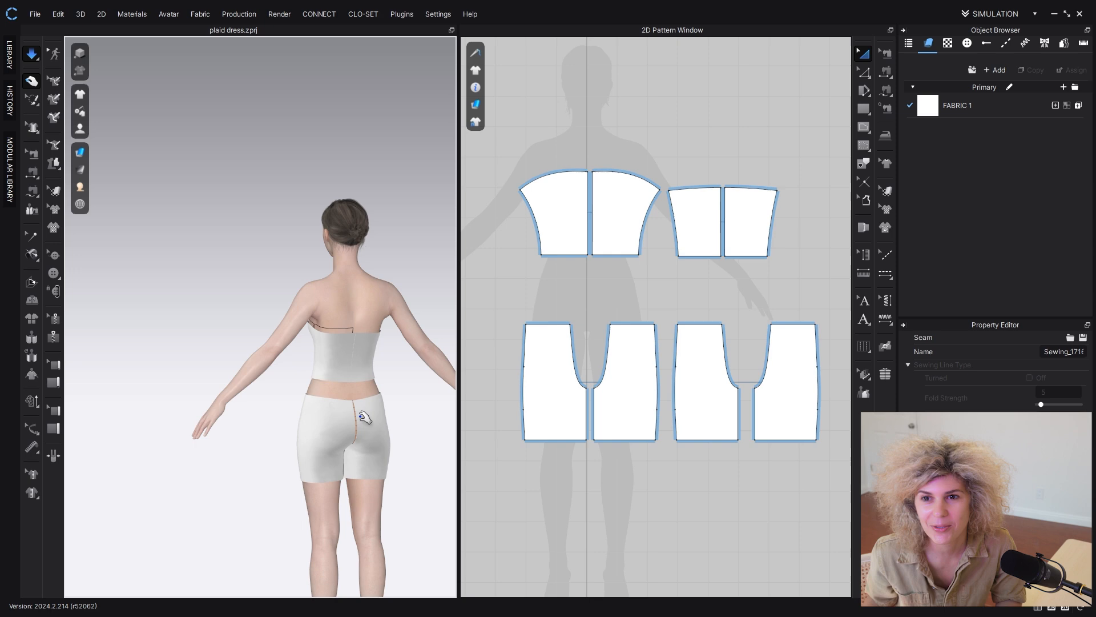
left_click(357, 407)
right_click_drag(359, 411, 421, 465)
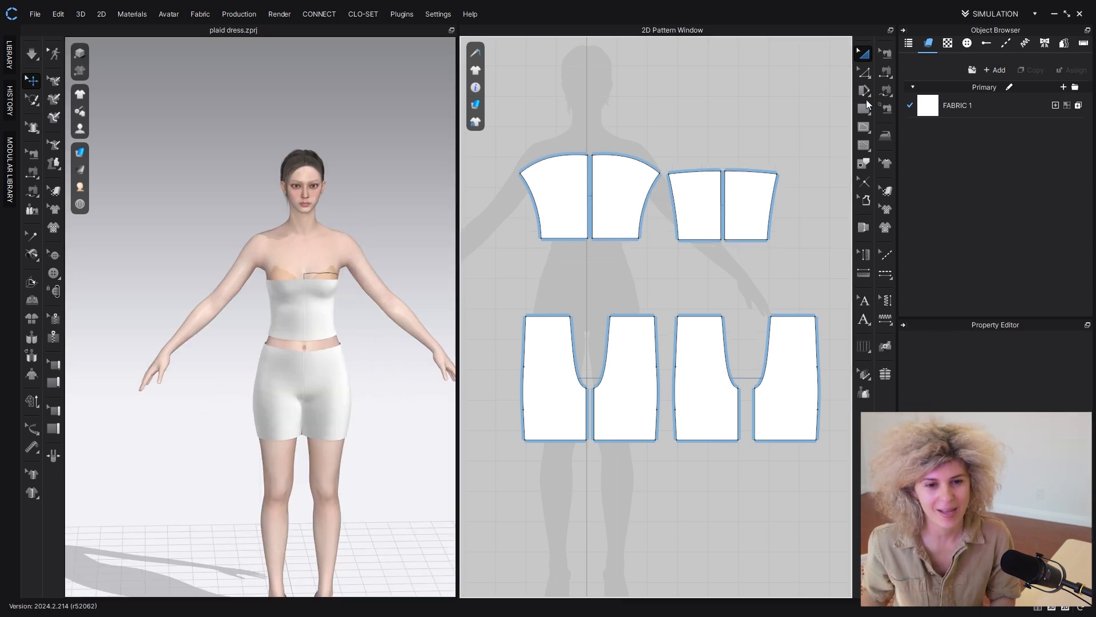
Step: Draw a thin rectangular waistband strip about 287 mm long just above the front shorts pieces
left_click(864, 108)
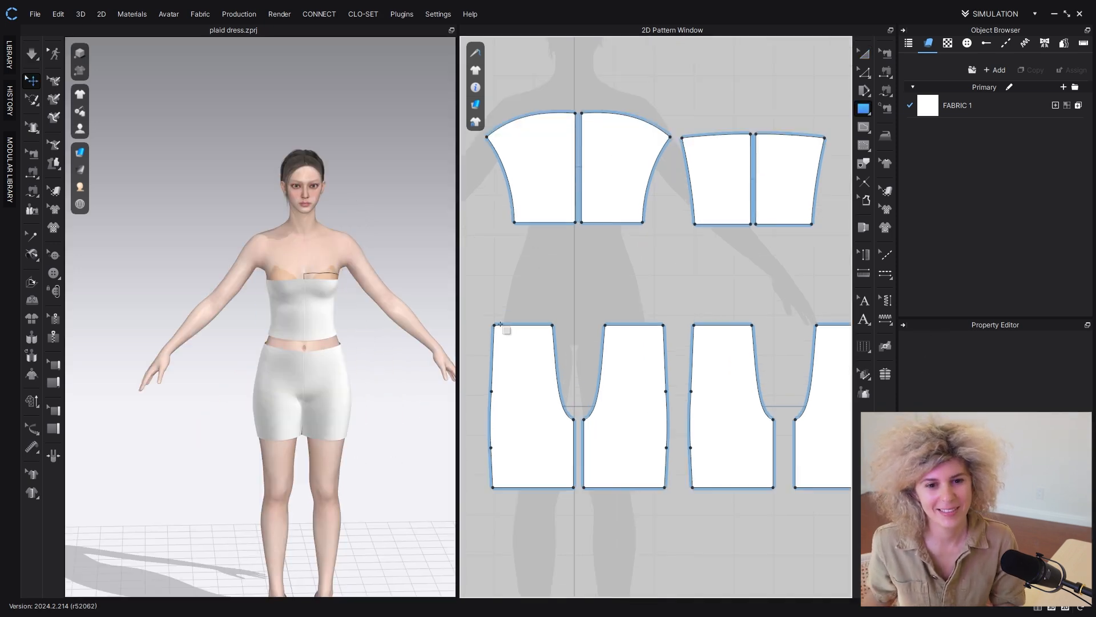
scroll(498, 310, "up", 2)
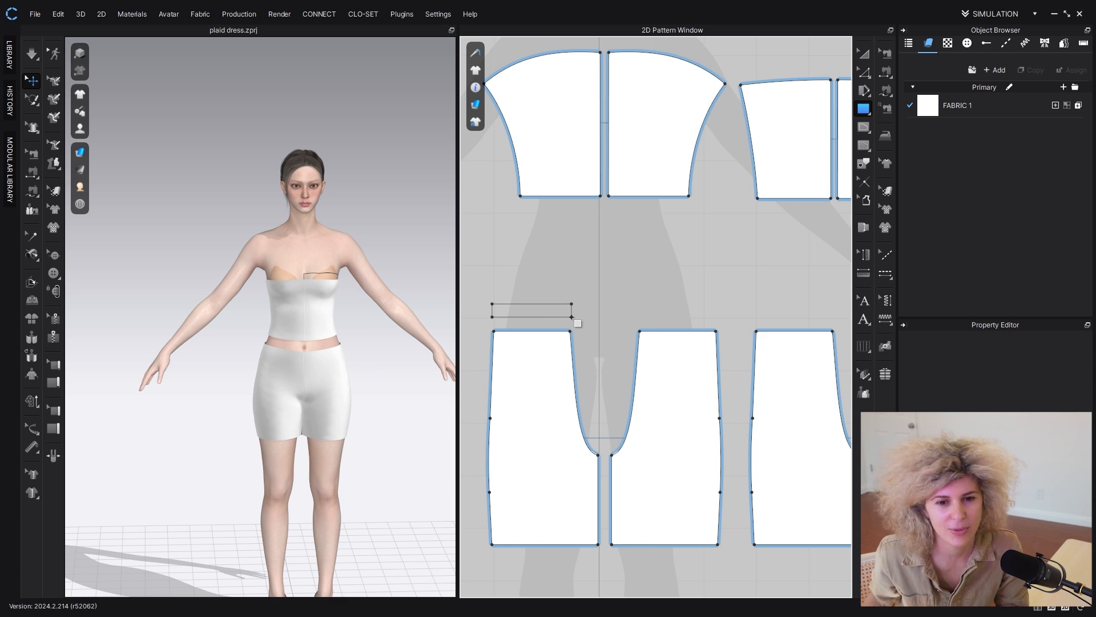
left_click_drag(572, 317, 571, 317)
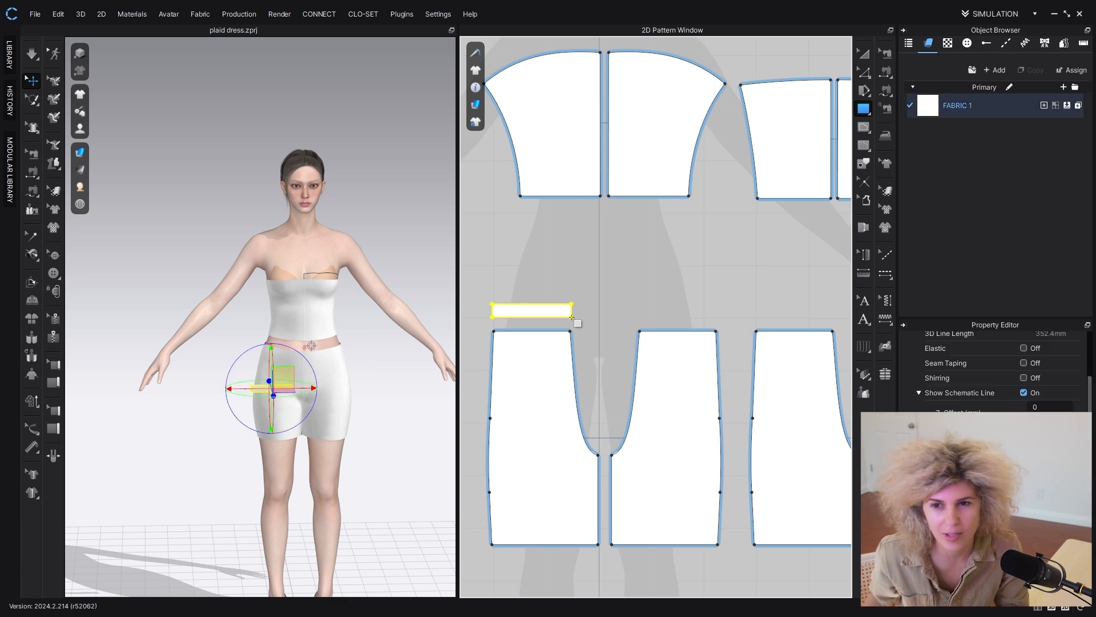
key("a")
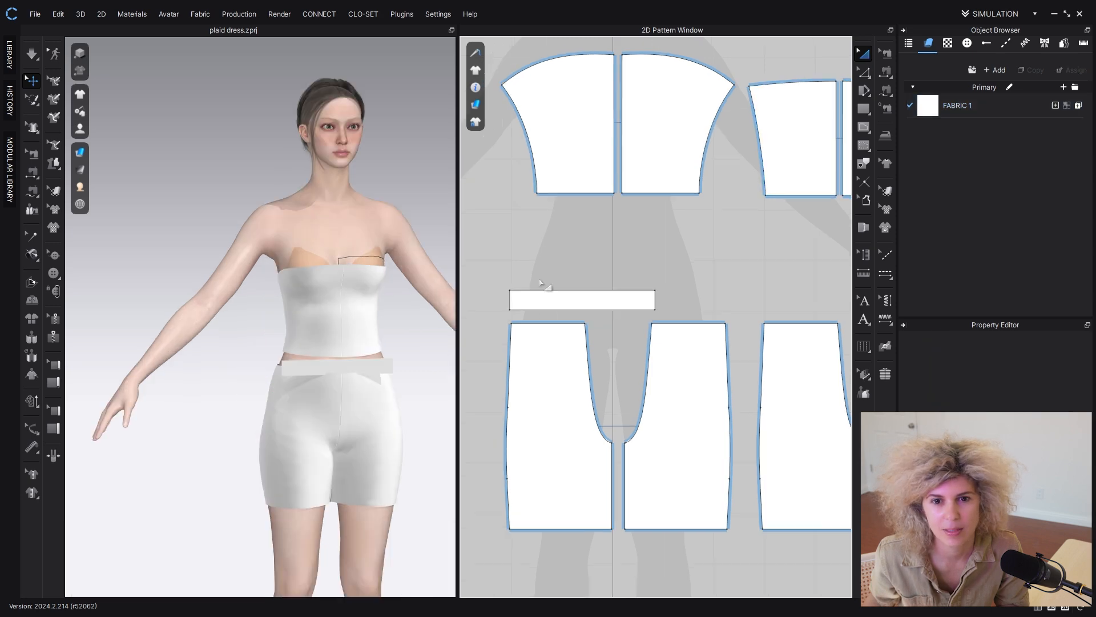
scroll(548, 311, "down", 3)
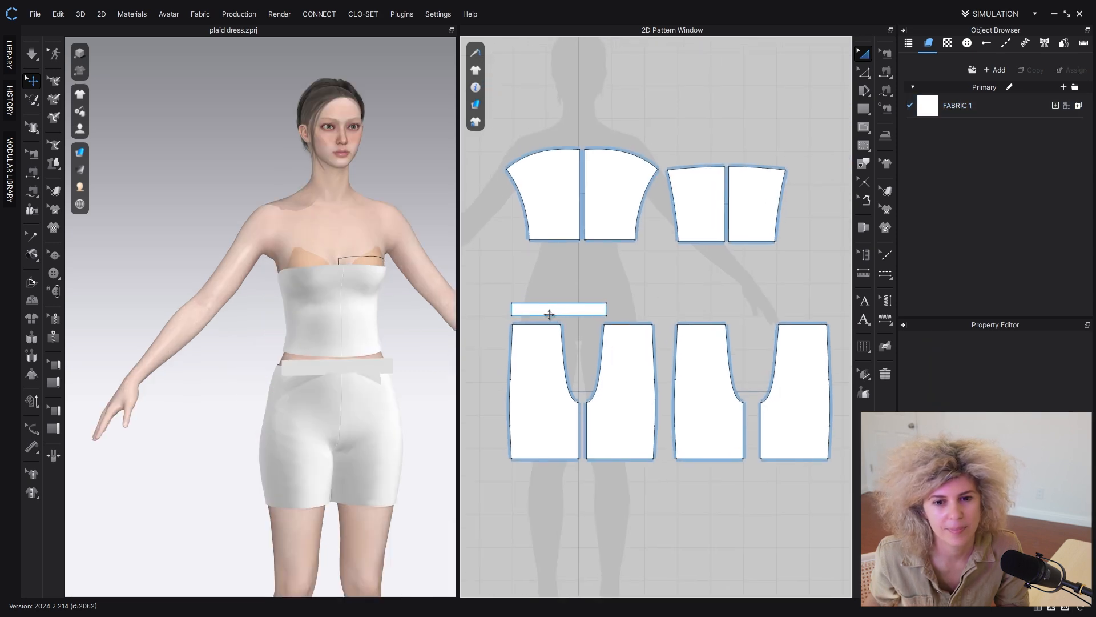
Step: Copy the waistband strip and mirror-paste it level with the original, above the back shorts pieces
left_click(550, 313)
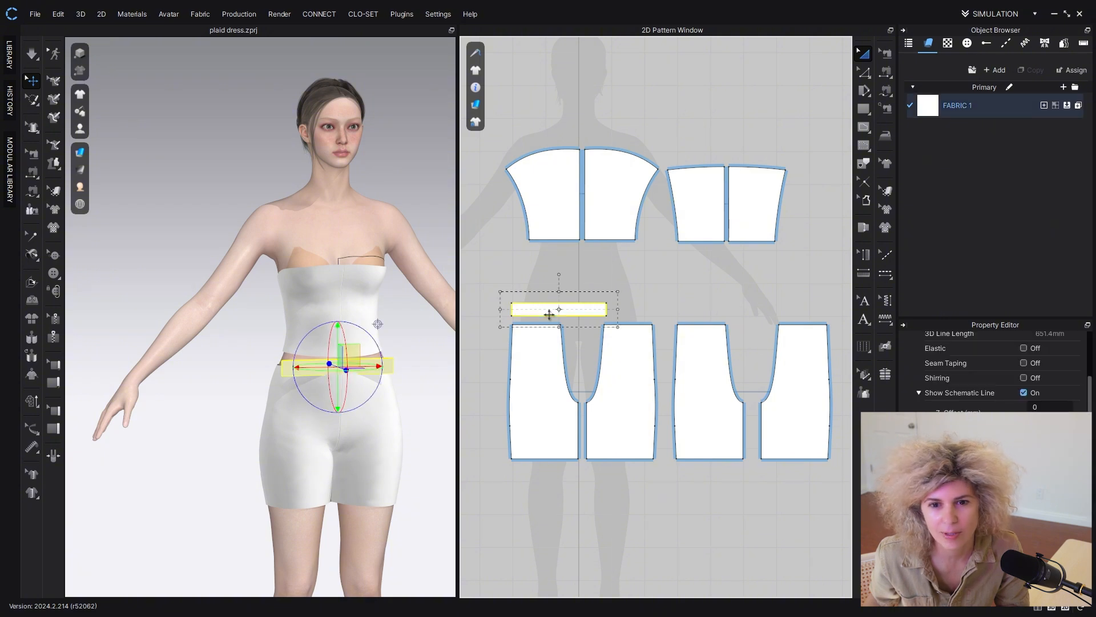
key("ctrl+c")
key("ctrl+r")
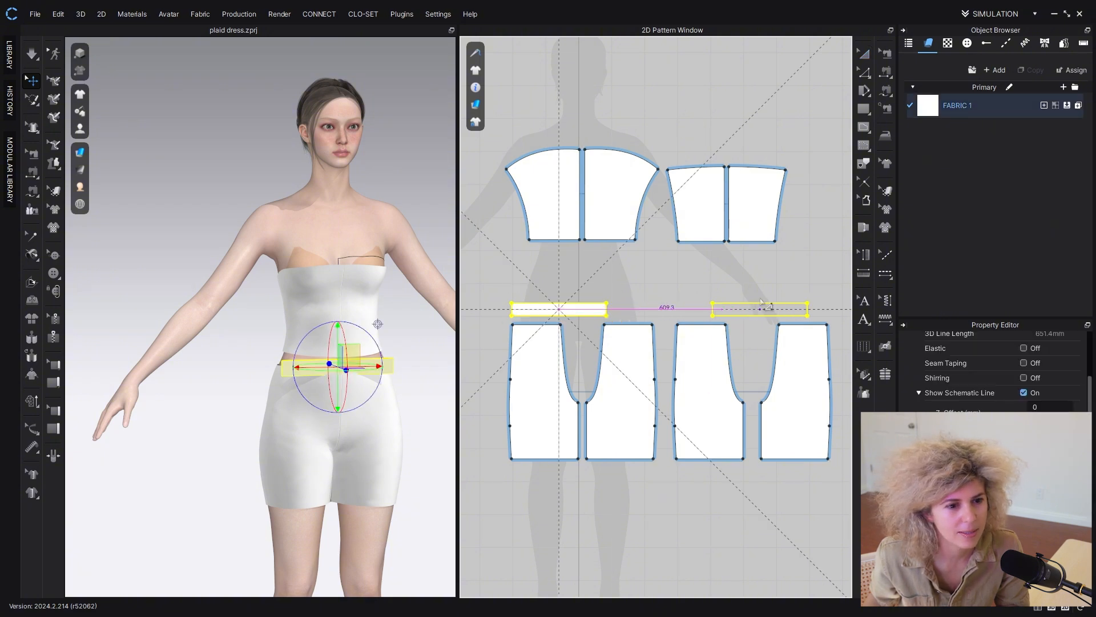
left_click(768, 257)
left_click(763, 311)
Step: Move the mirrored waistband strip behind the avatar's waist and flip it so its outer side faces backward
right_click_drag(349, 389, 464, 408)
left_click_drag(384, 364, 224, 382)
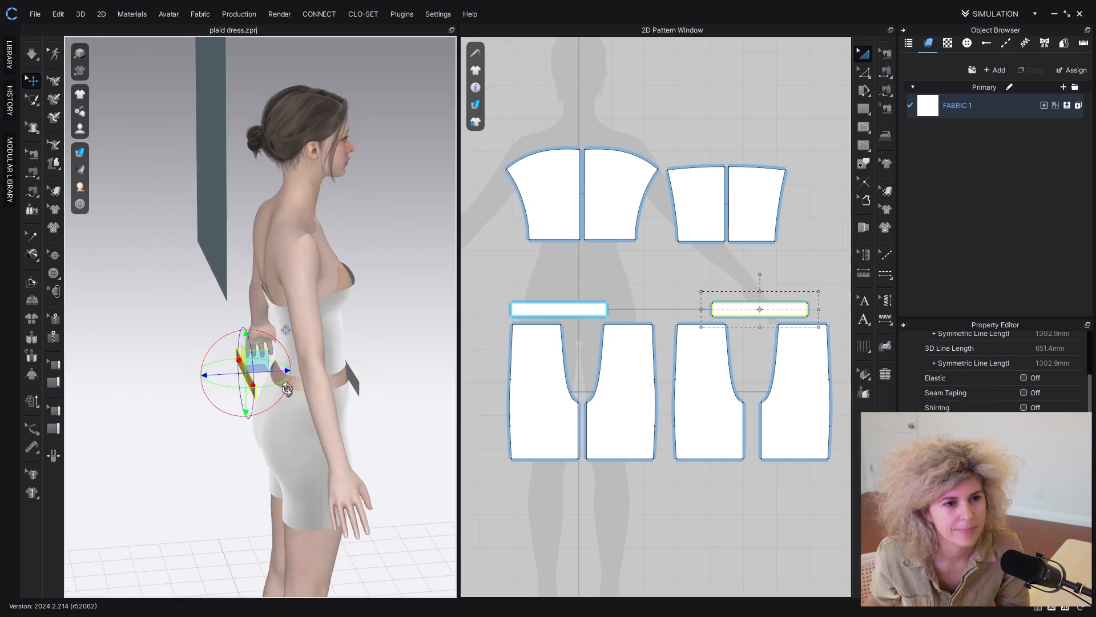
right_click(248, 372)
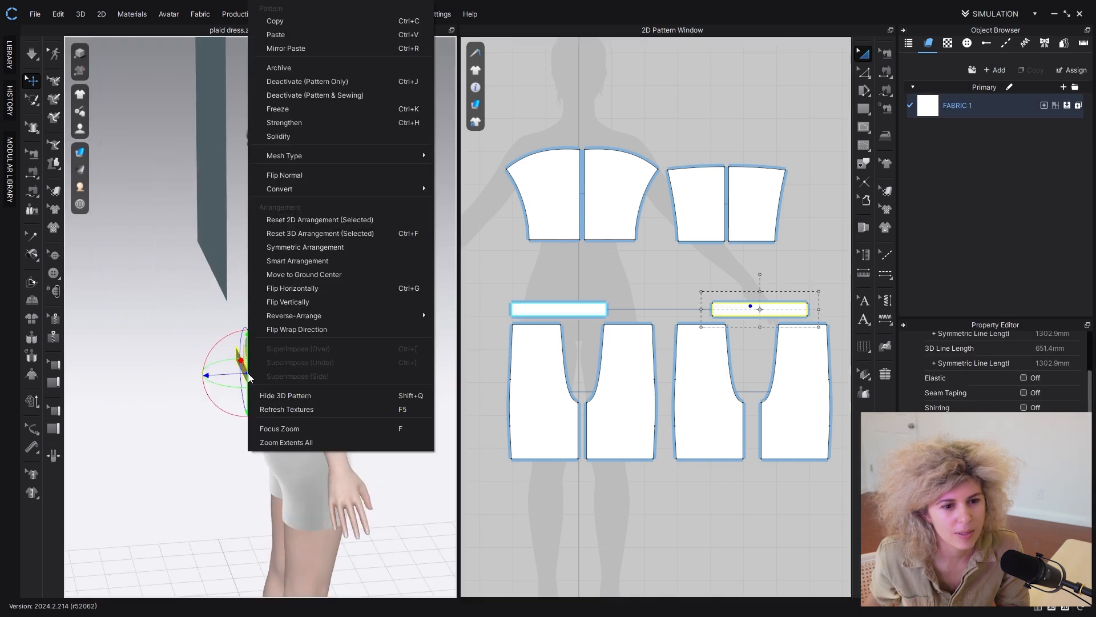
left_click(313, 220)
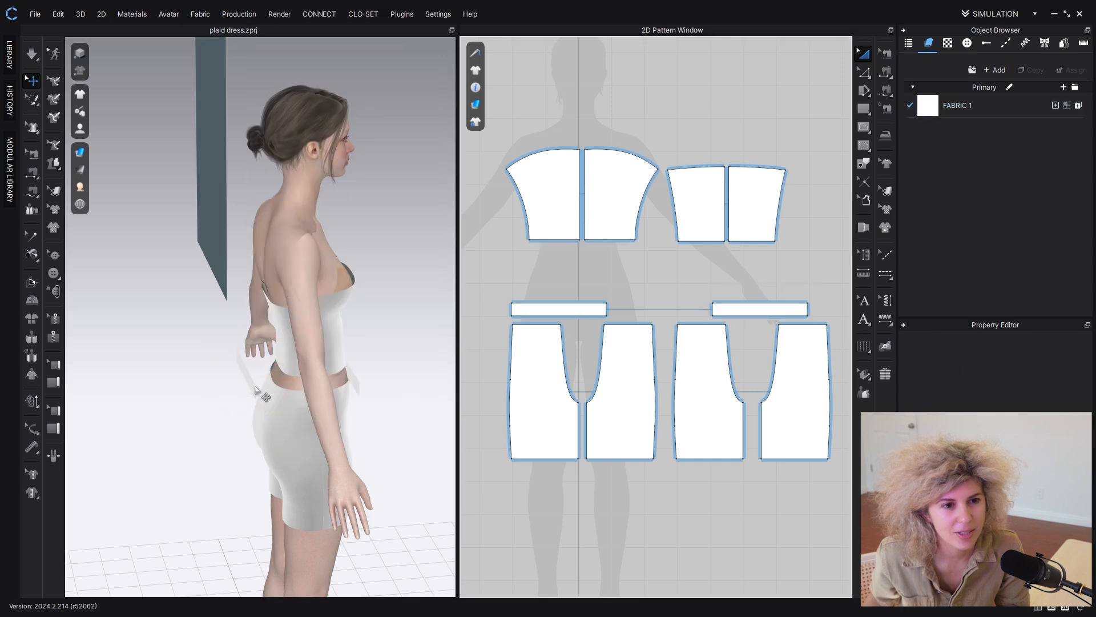
Step: Try to flip the normal of the front waistband strip
right_click_drag(381, 377, 286, 420)
left_click(278, 424)
right_click(282, 422)
left_click(355, 175)
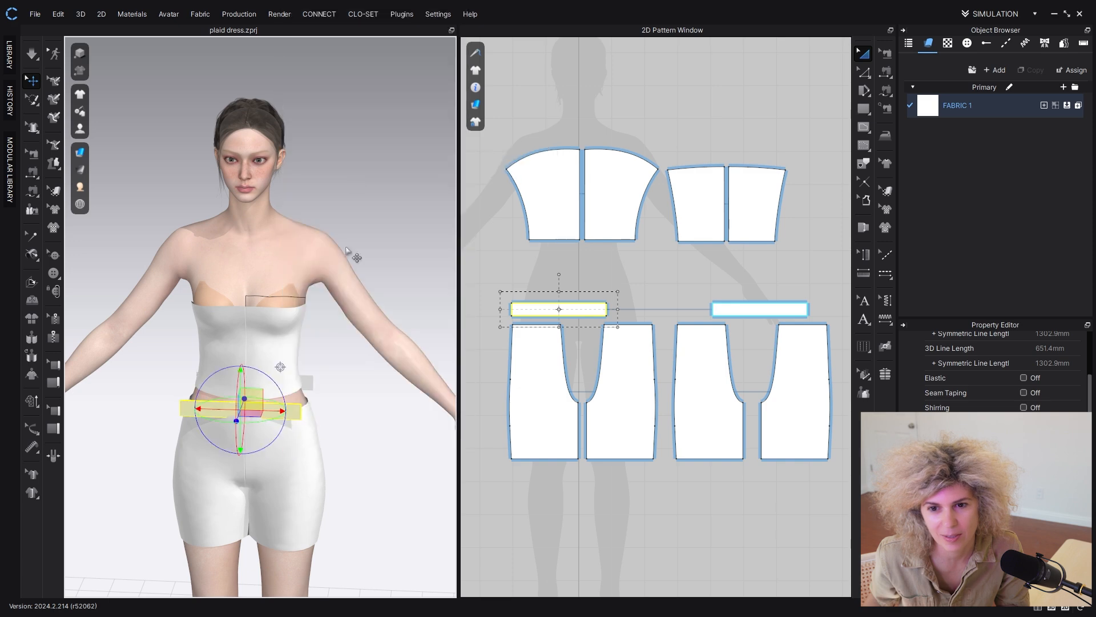
Step: Remove the symmetric editing link between the front and back waistband strips
right_click_drag(352, 255, 491, 367)
left_click(749, 310, "shift")
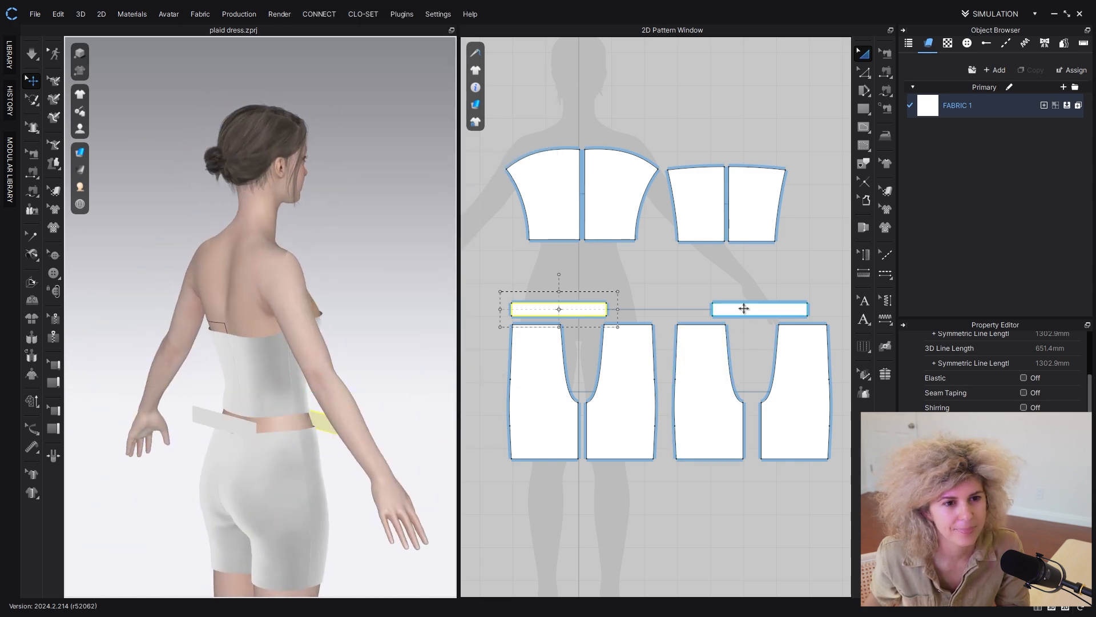
right_click(745, 310)
left_click(803, 266)
left_click(806, 269)
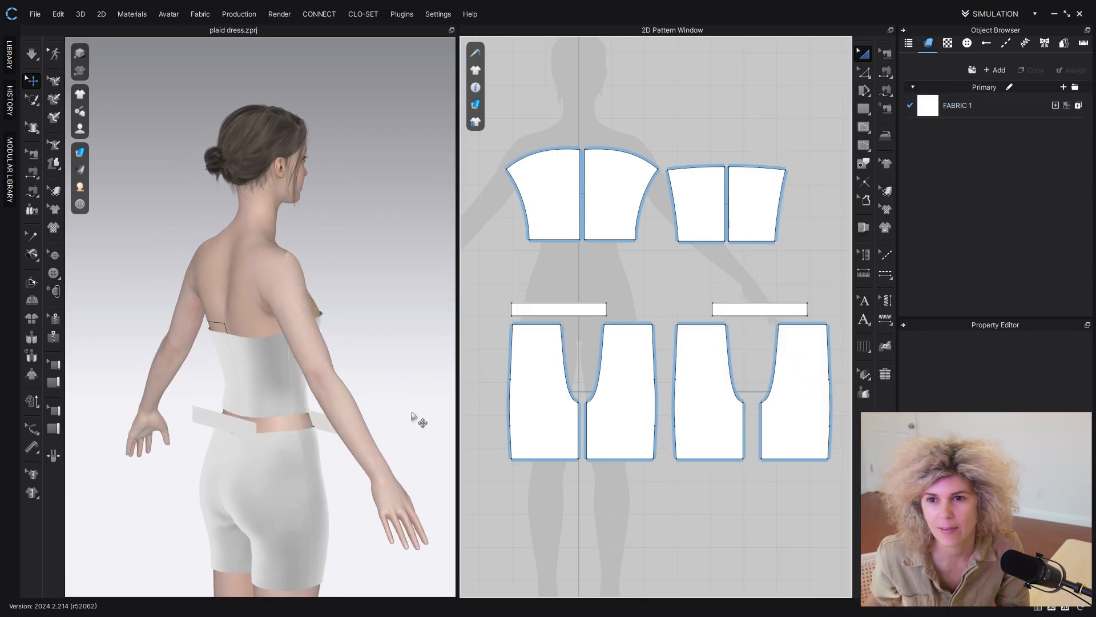
Step: Flip the normal of the front waistband strip so its outer side faces forward
right_click_drag(416, 419, 295, 438)
left_click(284, 428)
right_click(286, 427)
left_click(345, 175)
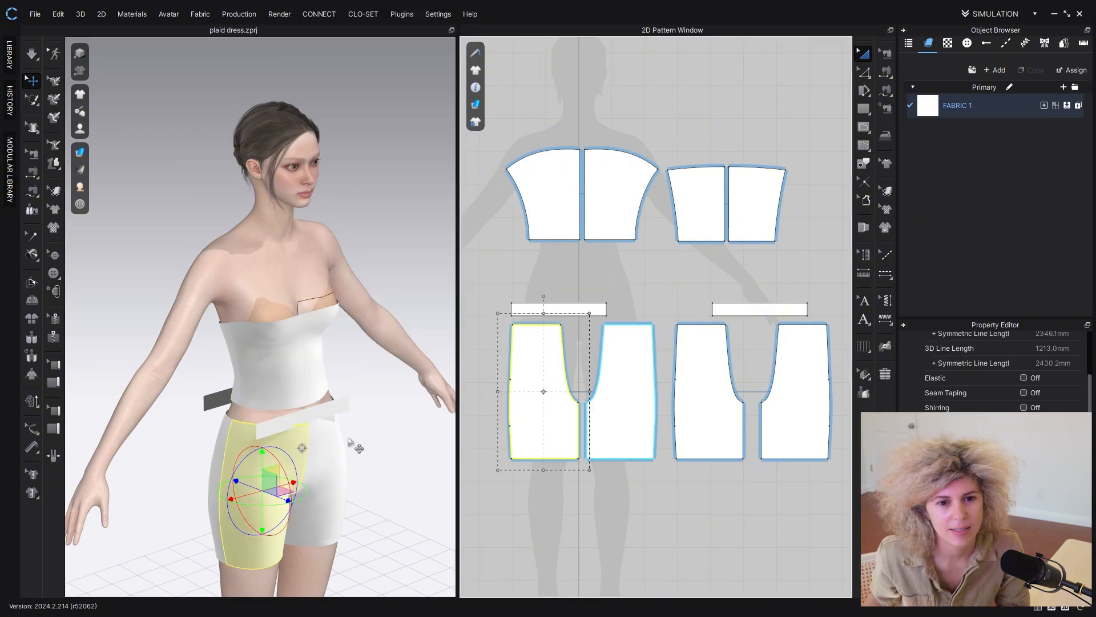
Step: Sew the front waistband's lower edge to the waist edges of both front shorts pieces with M:N Free Sewing
left_click(671, 303)
scroll(672, 303, "up", 2)
left_click(889, 91)
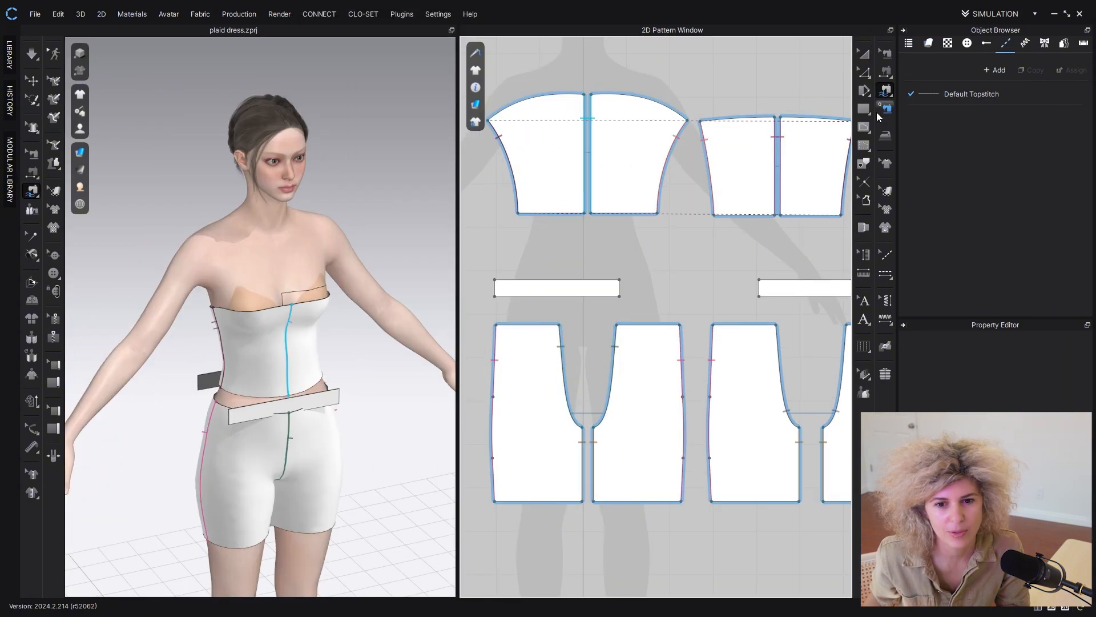
left_click(495, 296)
left_click(620, 297)
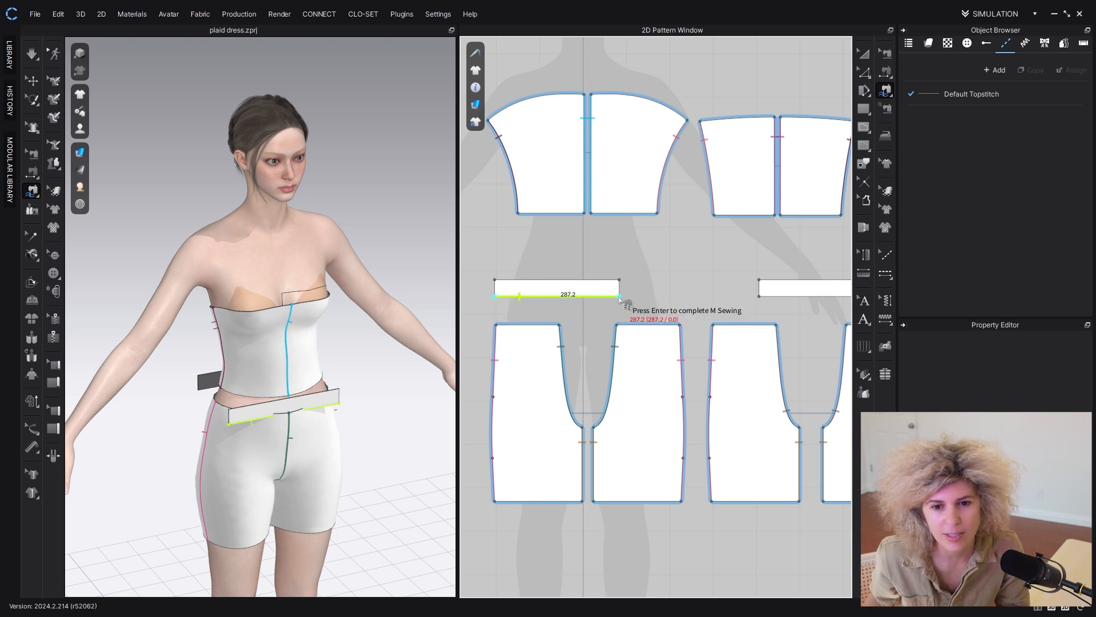
key("Return")
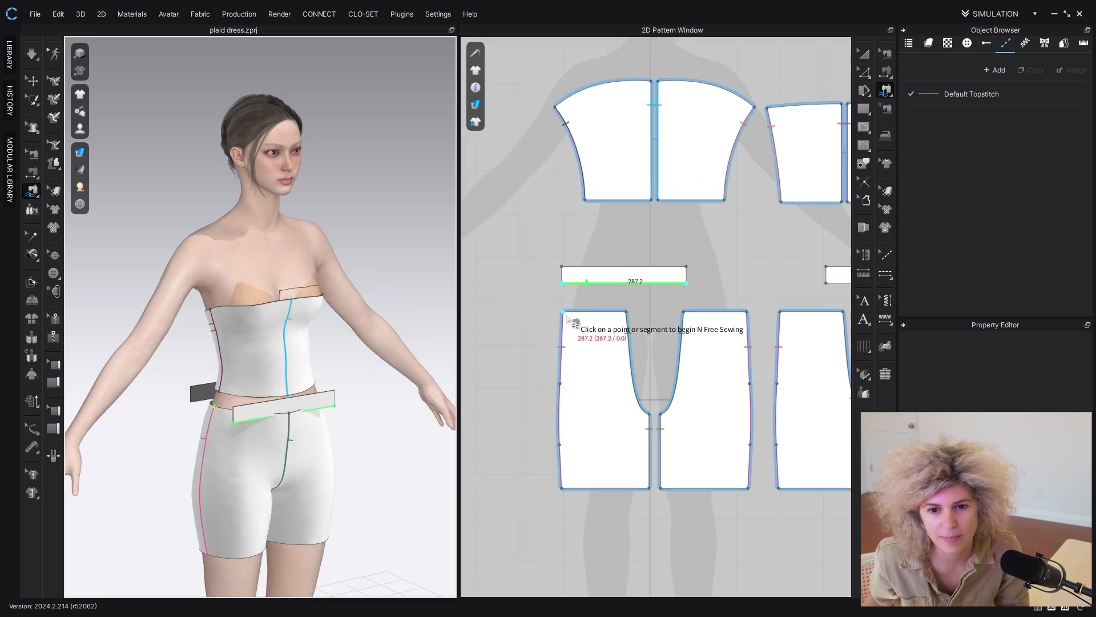
left_click(563, 311)
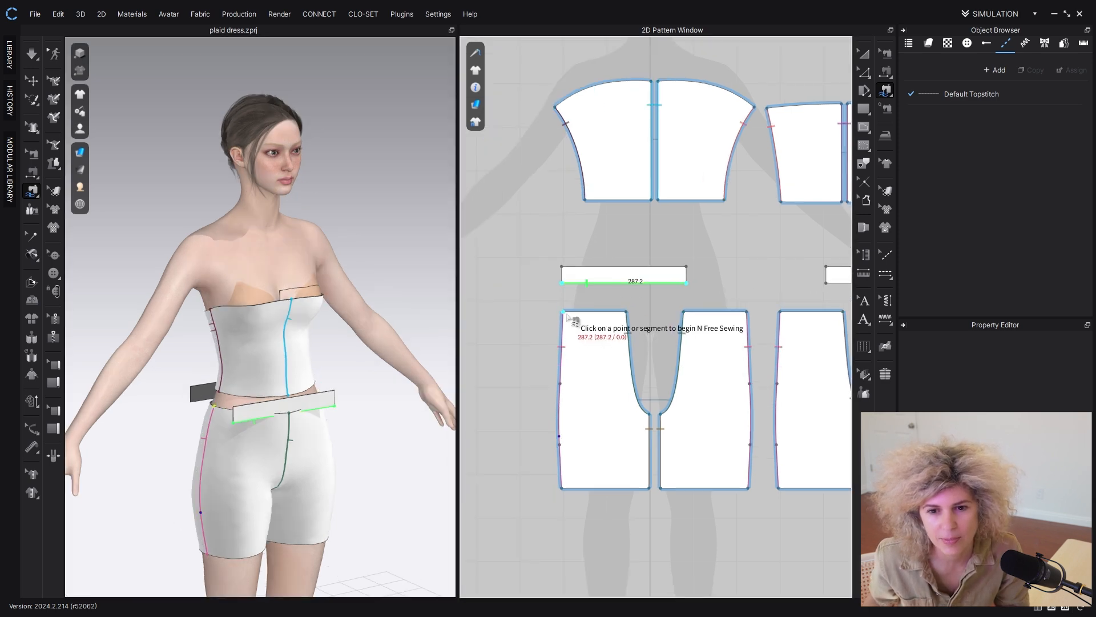
left_click(626, 312)
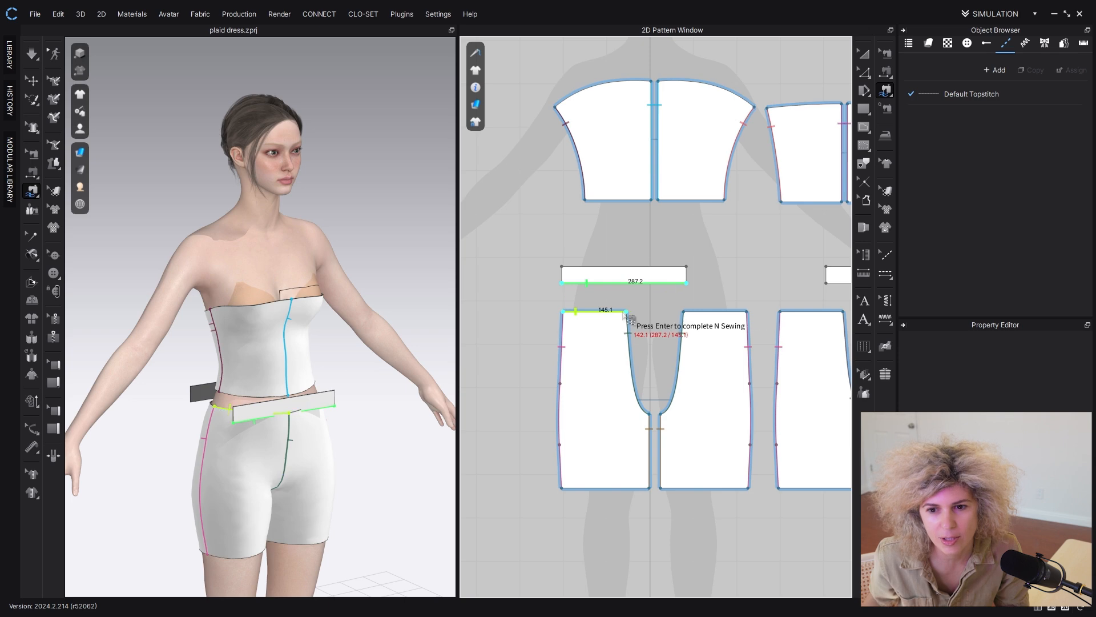
left_click(683, 312)
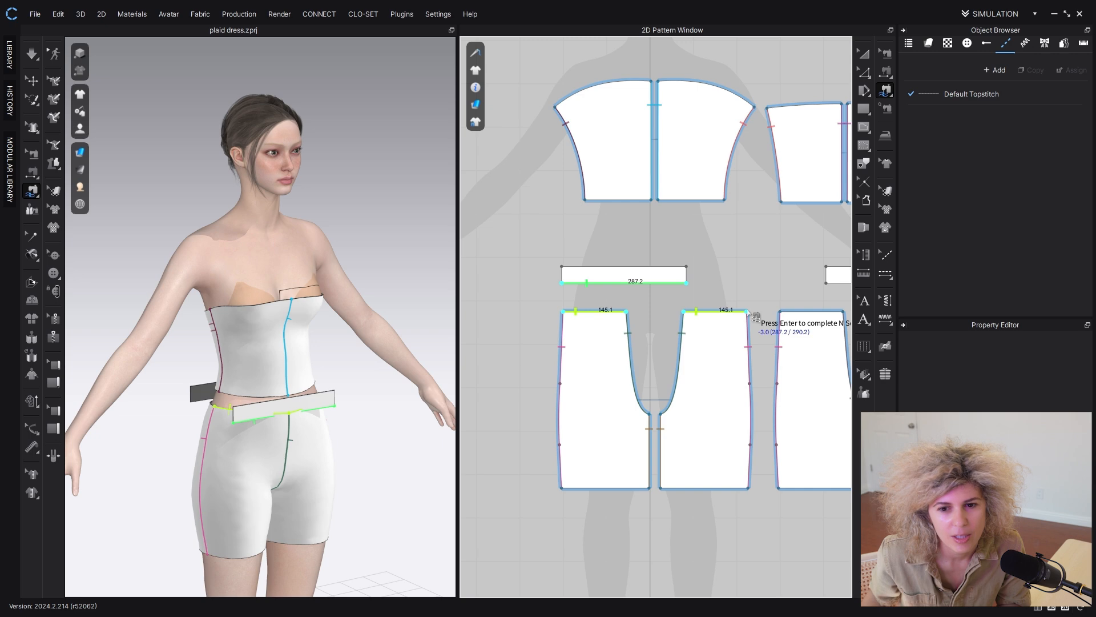
left_click(745, 324)
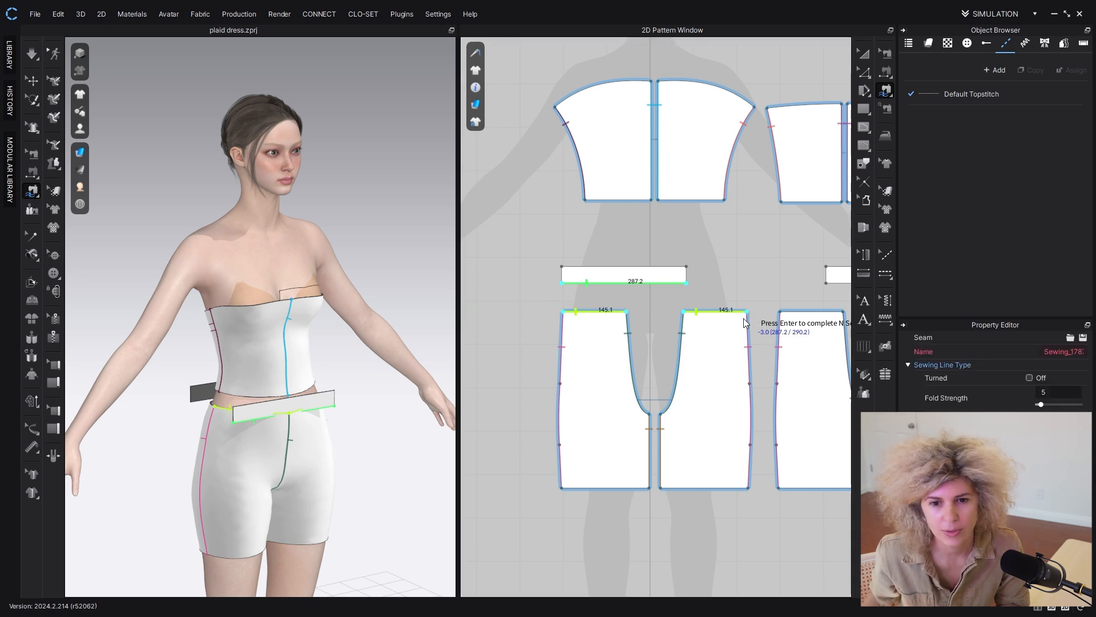
key("Return")
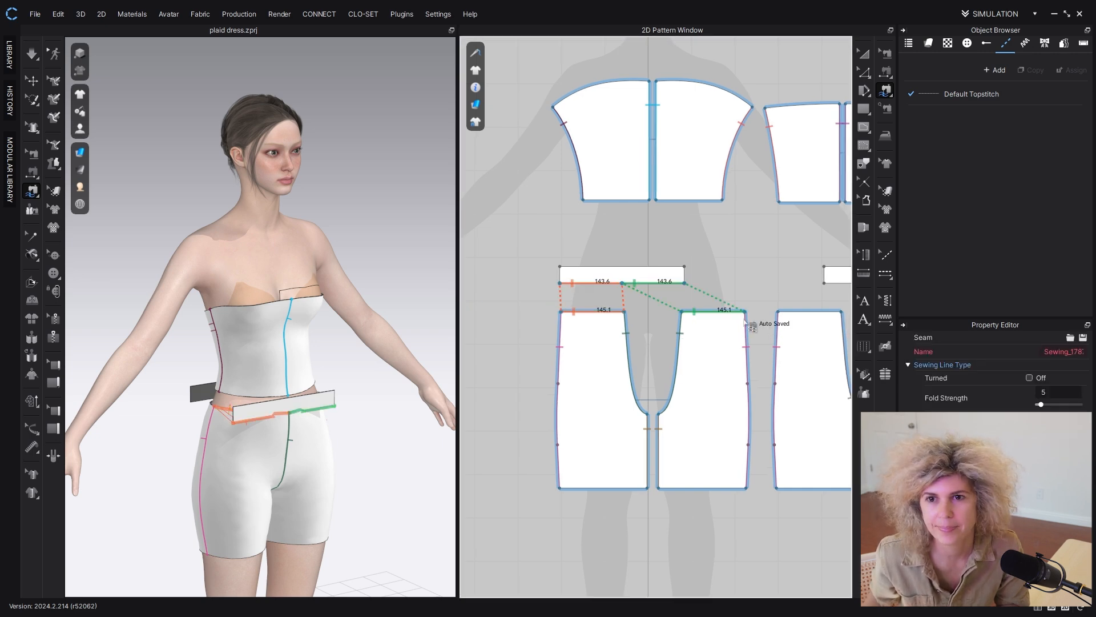
Step: Move the front waistband strip slightly upward in front of the avatar, between the bodice and the shorts
left_click(864, 53)
left_click(330, 391)
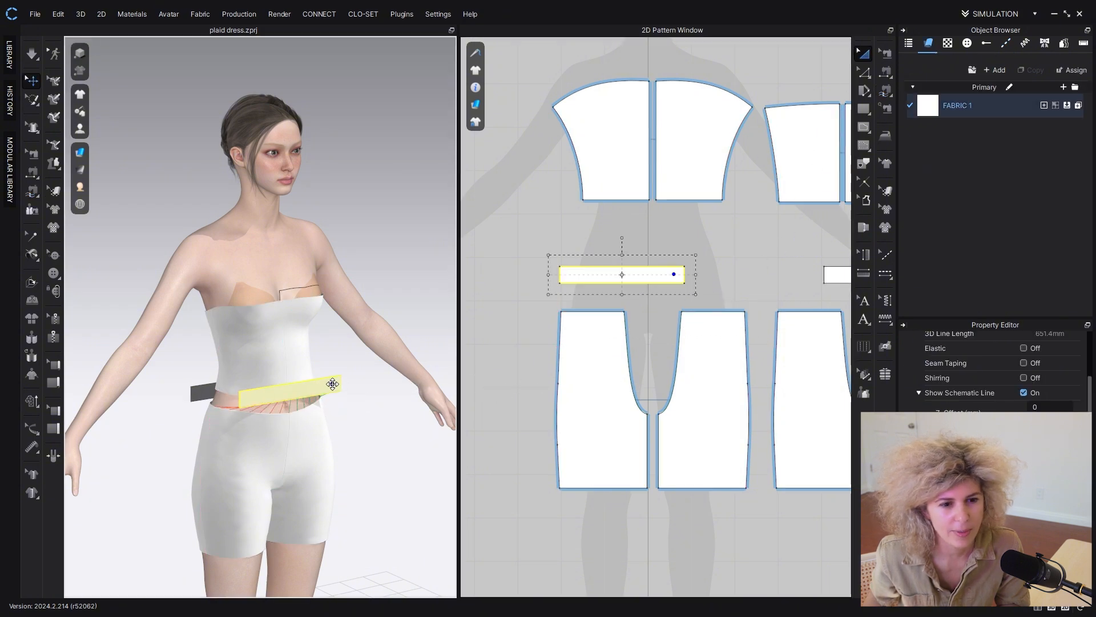
mouse_move(318, 413)
right_mouse_down()
mouse_move(482, 403)
mouse_move(320, 405)
right_mouse_up()
left_click(331, 414)
left_click_drag(331, 414, 331, 409)
Step: Sew the back waistband's lower edge to the waist edges of both back shorts pieces with M:N Free Sewing
right_click_drag(331, 409, 296, 413)
right_click_drag(690, 350, 522, 375)
left_click(885, 89)
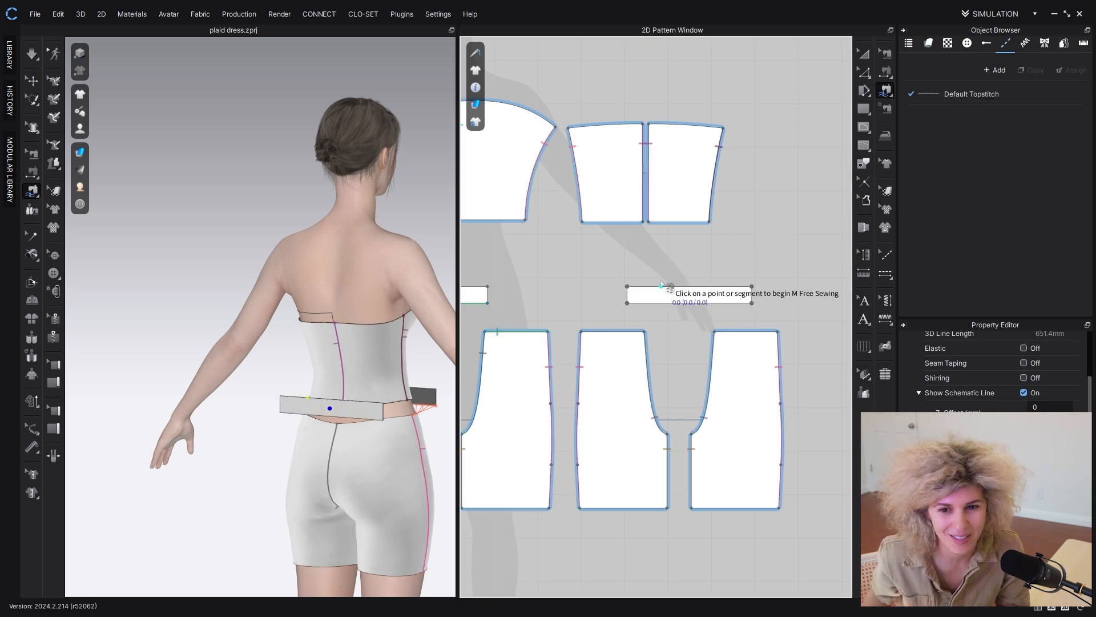
left_click(627, 305)
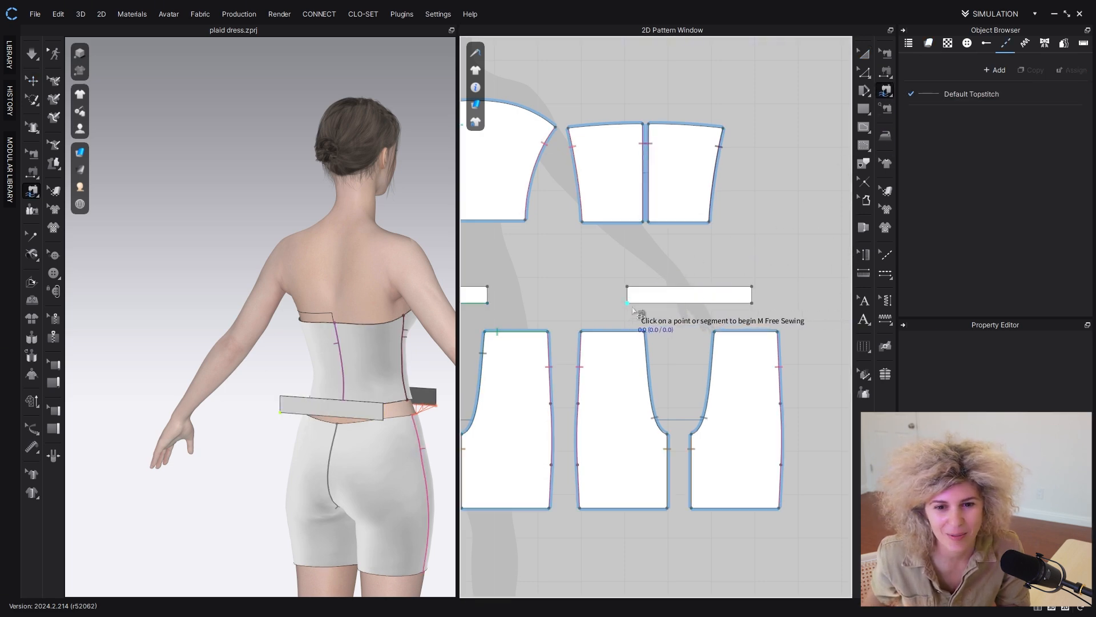
left_click(752, 304)
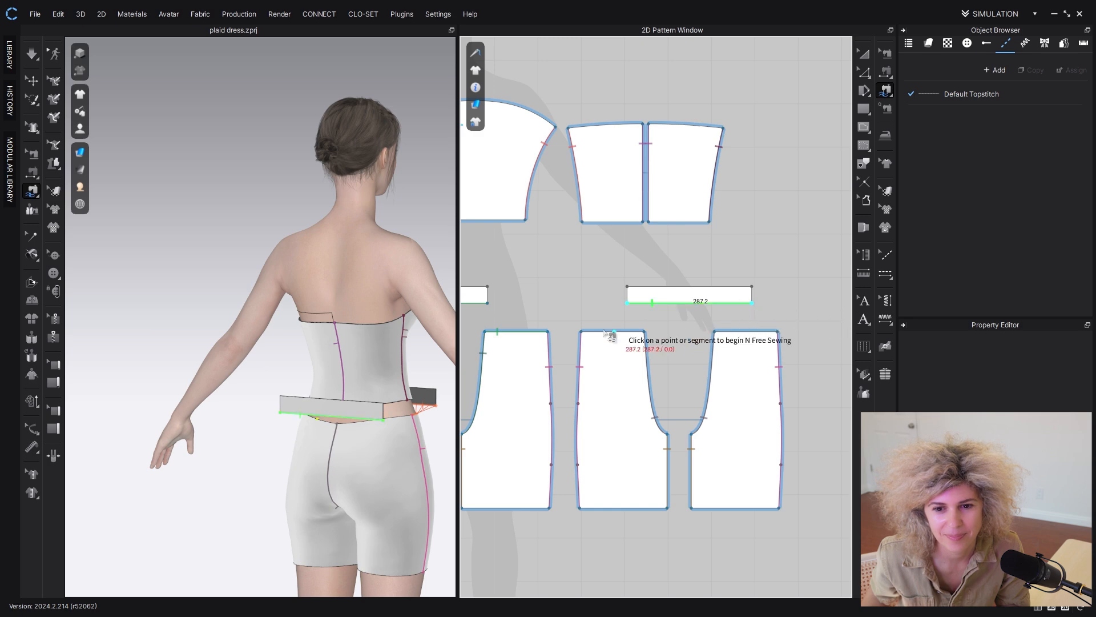
left_click(581, 331)
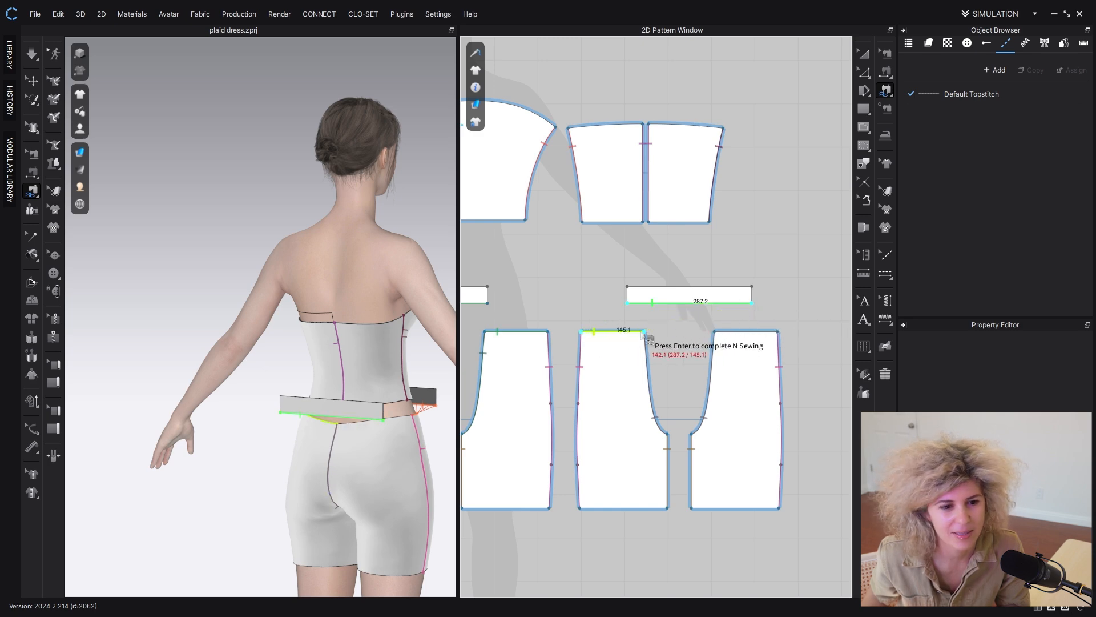
left_click(644, 332)
left_click(715, 331)
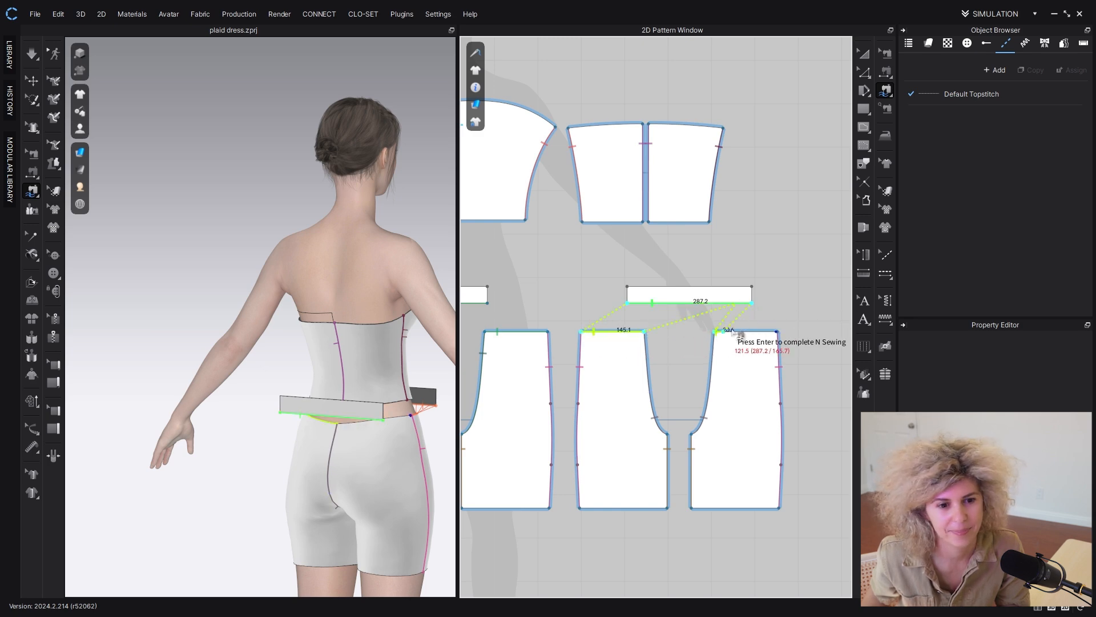
left_click(778, 332)
key("Return")
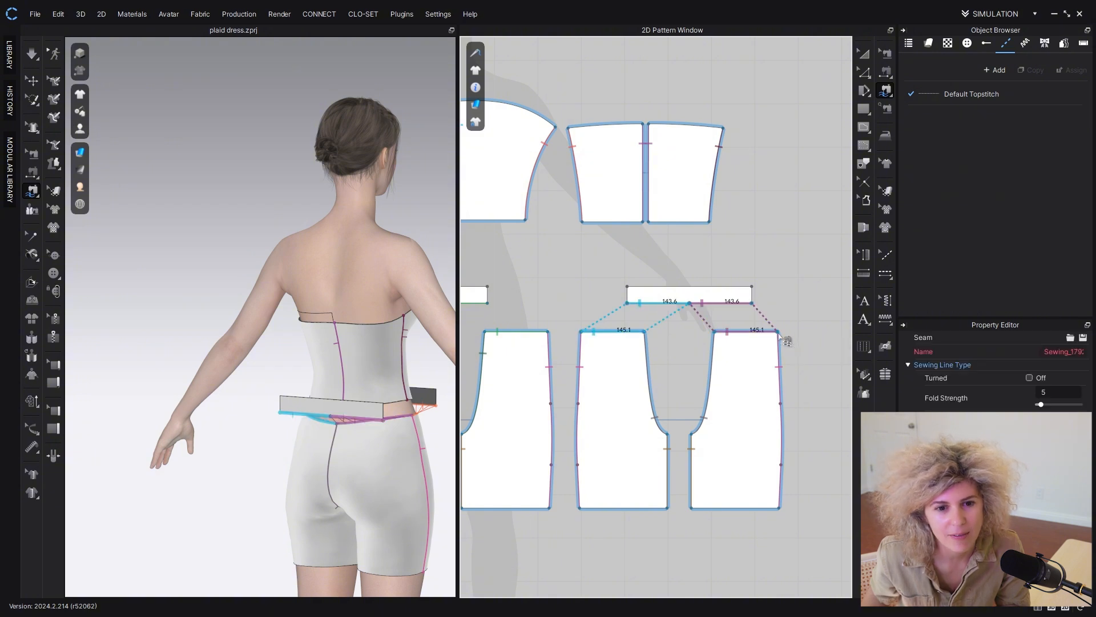
Step: Sew the short side edges of the front waistband strip to the matching side edges of the back waistband strip
left_click(886, 71)
scroll(629, 337, "down", 2)
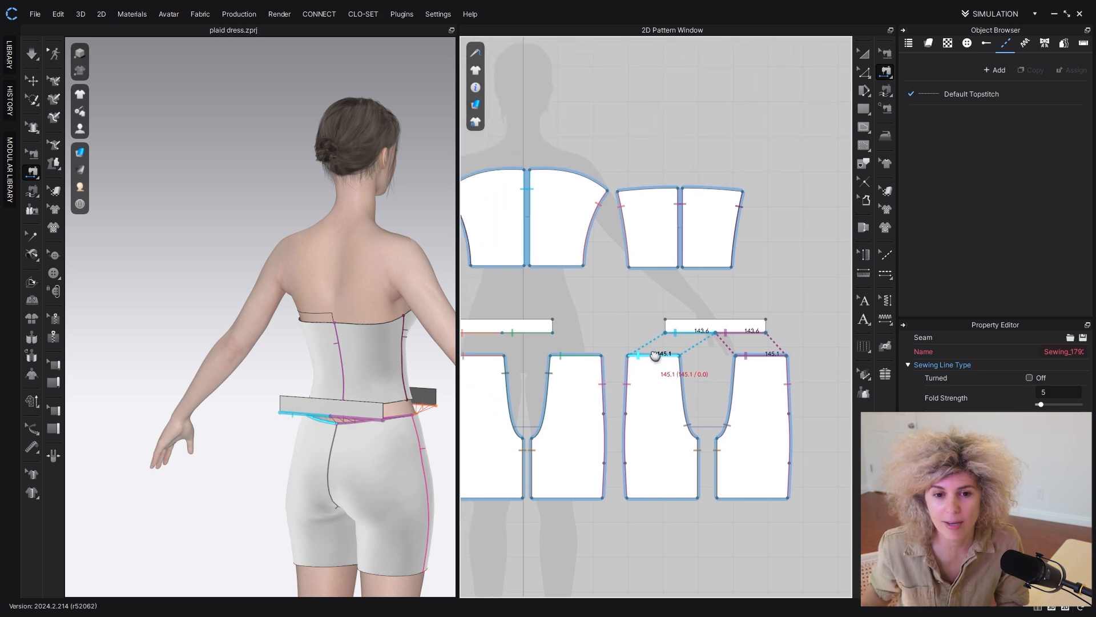
middle_click_drag(656, 355, 698, 355)
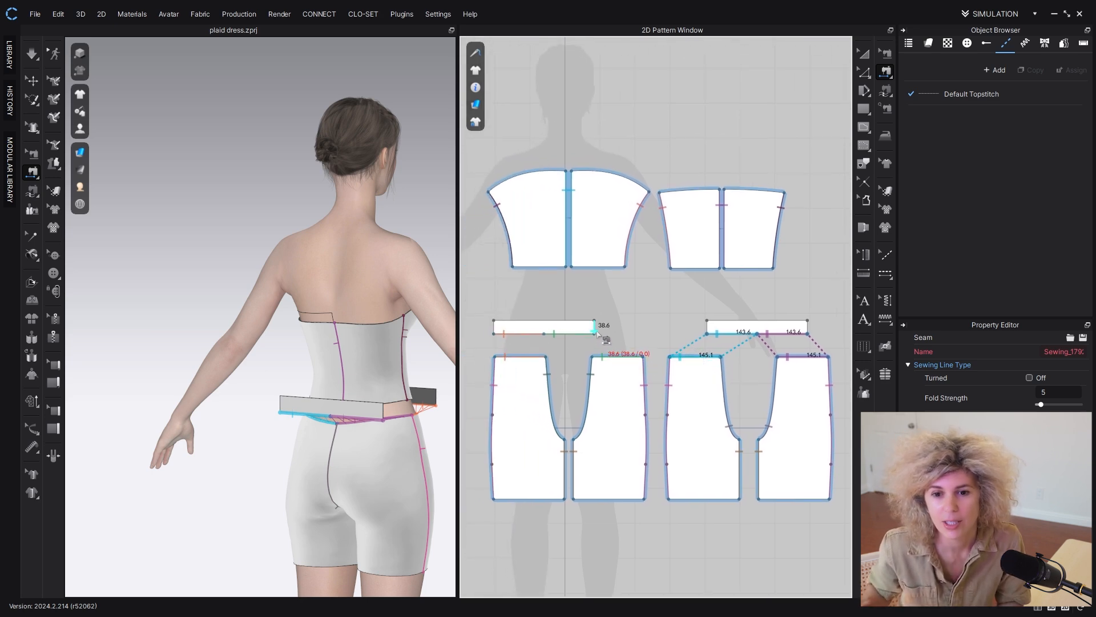
left_click(810, 328)
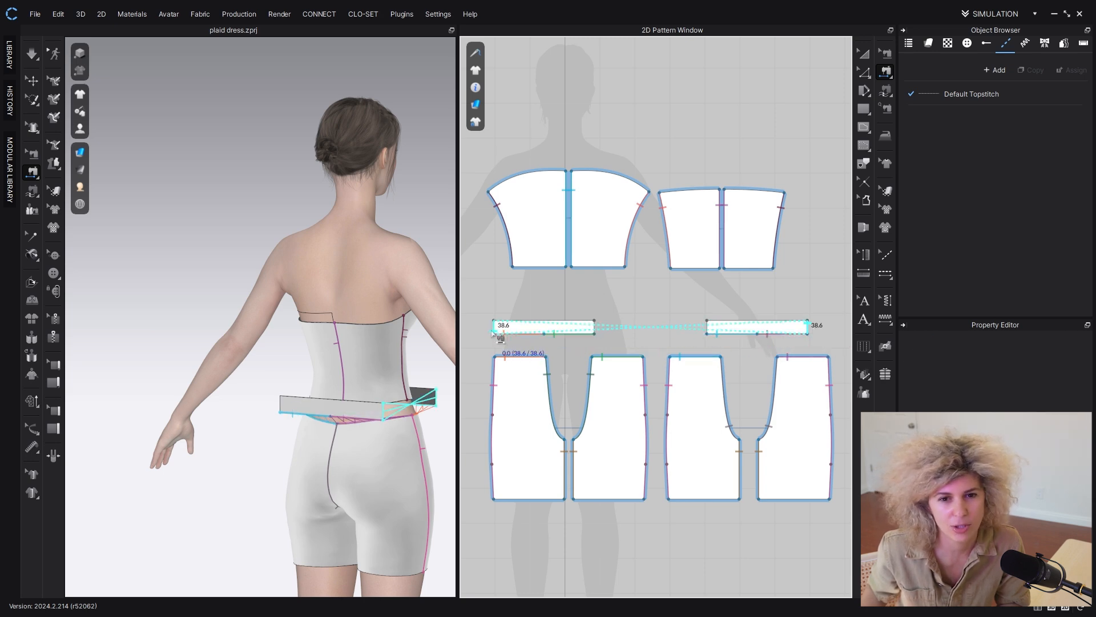
left_click(505, 335)
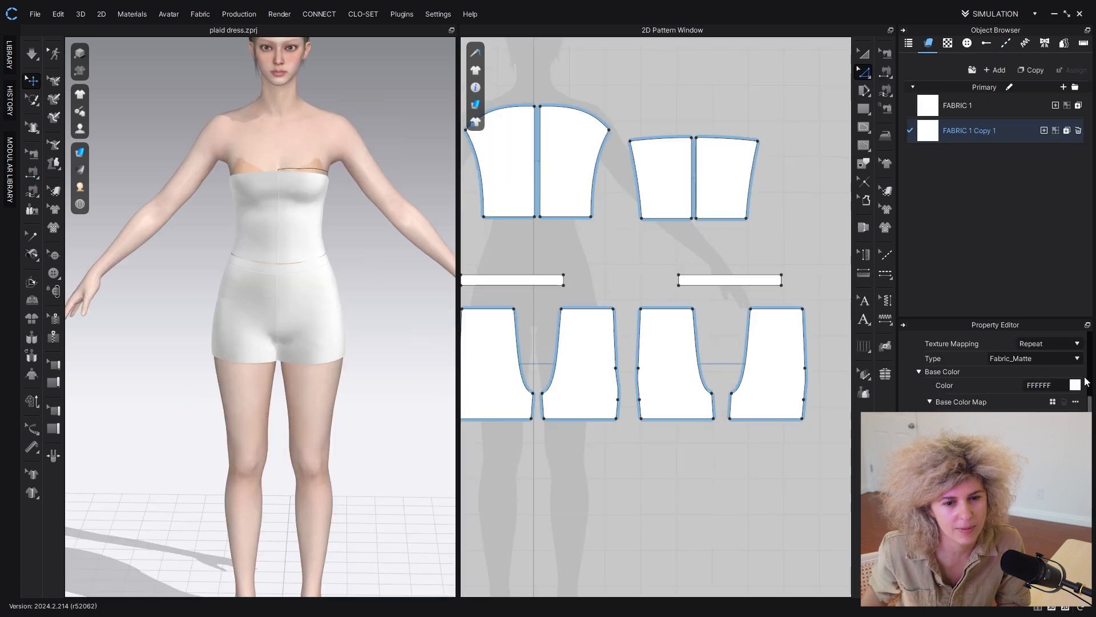
Step: Set the base color of the fabric FABRIC 1 Copy 1 to black from the color palette
left_click(1075, 385)
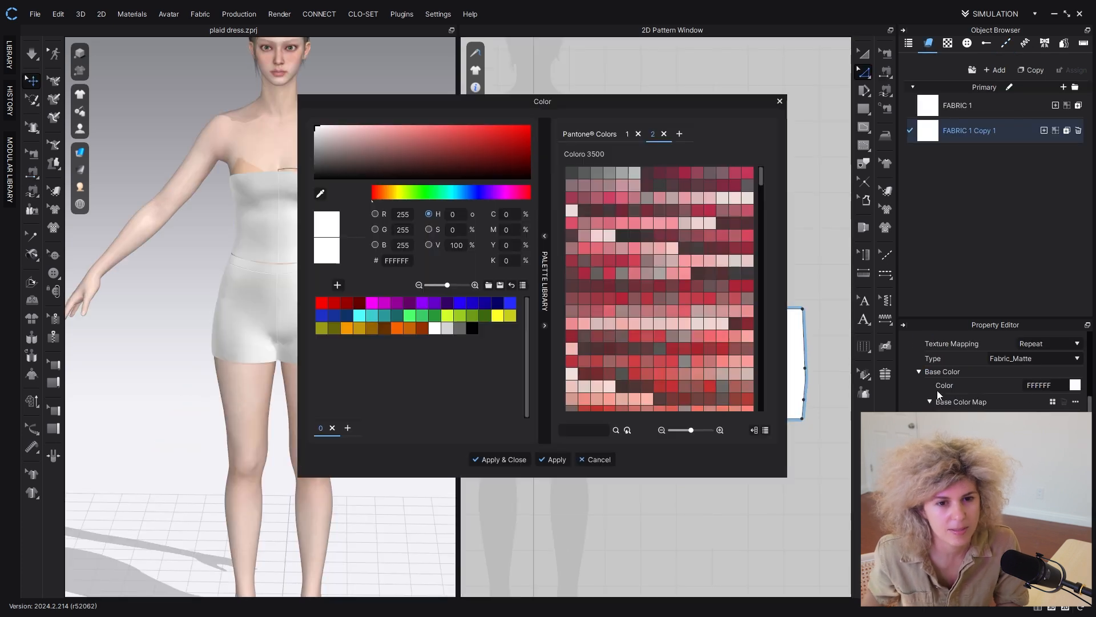
left_click(472, 328)
left_click(561, 459)
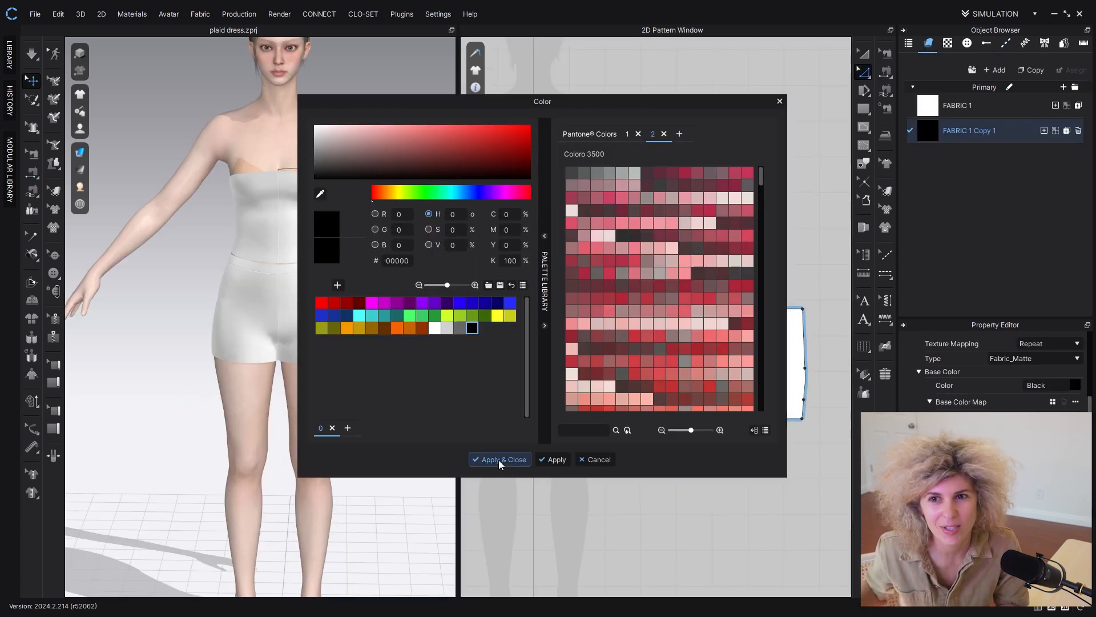
left_click(501, 460)
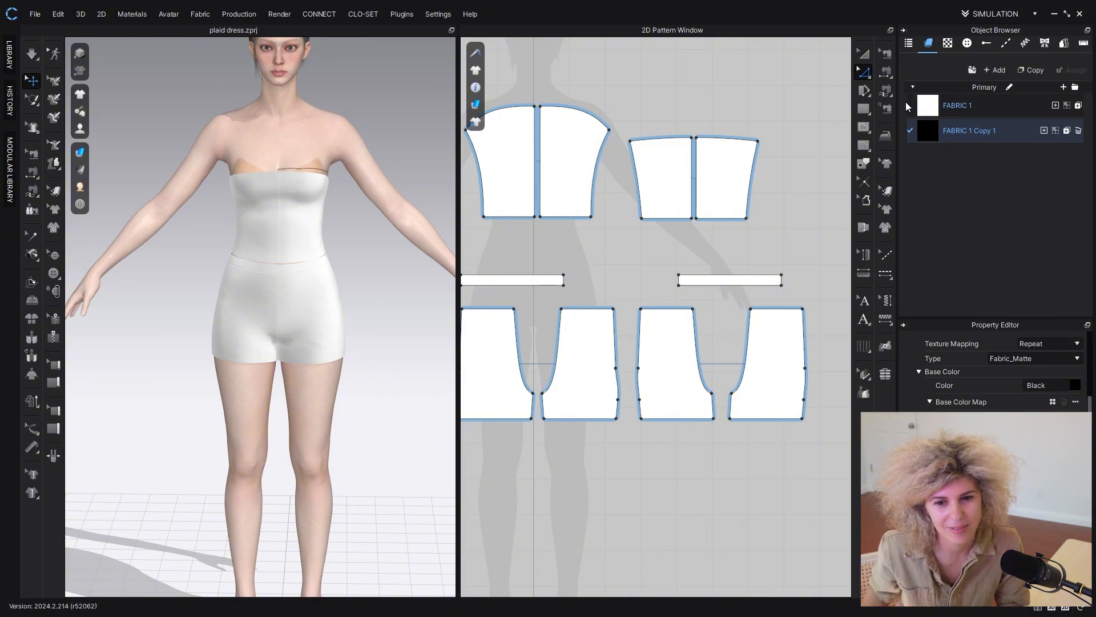
Step: Assign FABRIC 1 Copy 1 to all four shorts pieces and both waistband strips
left_click(863, 55)
left_click(510, 374)
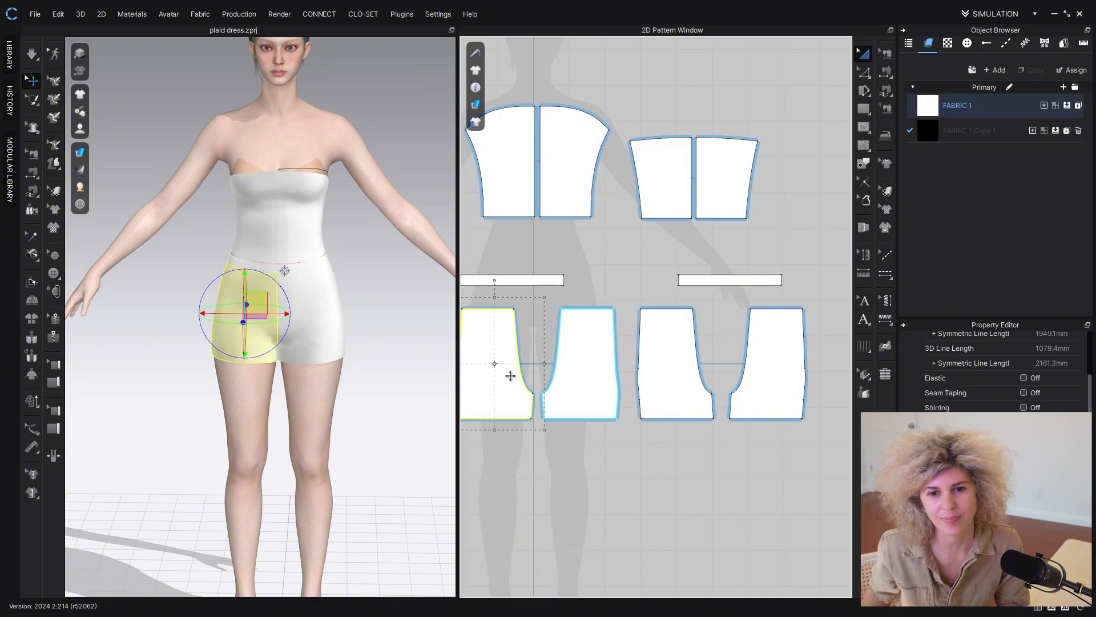
left_click(575, 361, "shift")
left_click(673, 361, "shift")
left_click(787, 372, "shift")
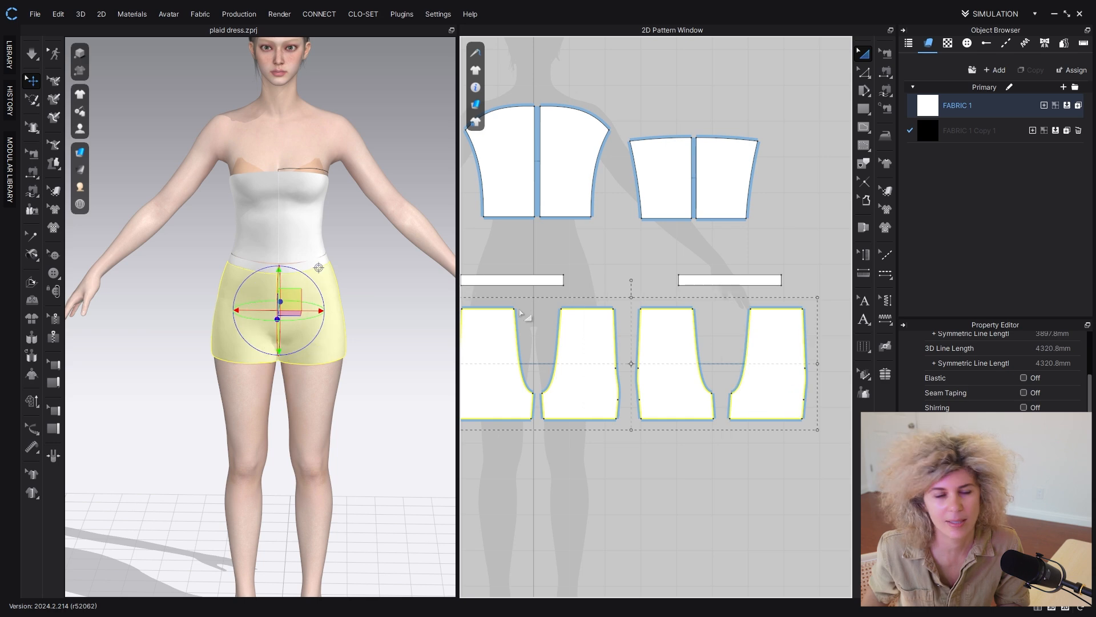
left_click(522, 281, "shift")
left_click(702, 281, "shift")
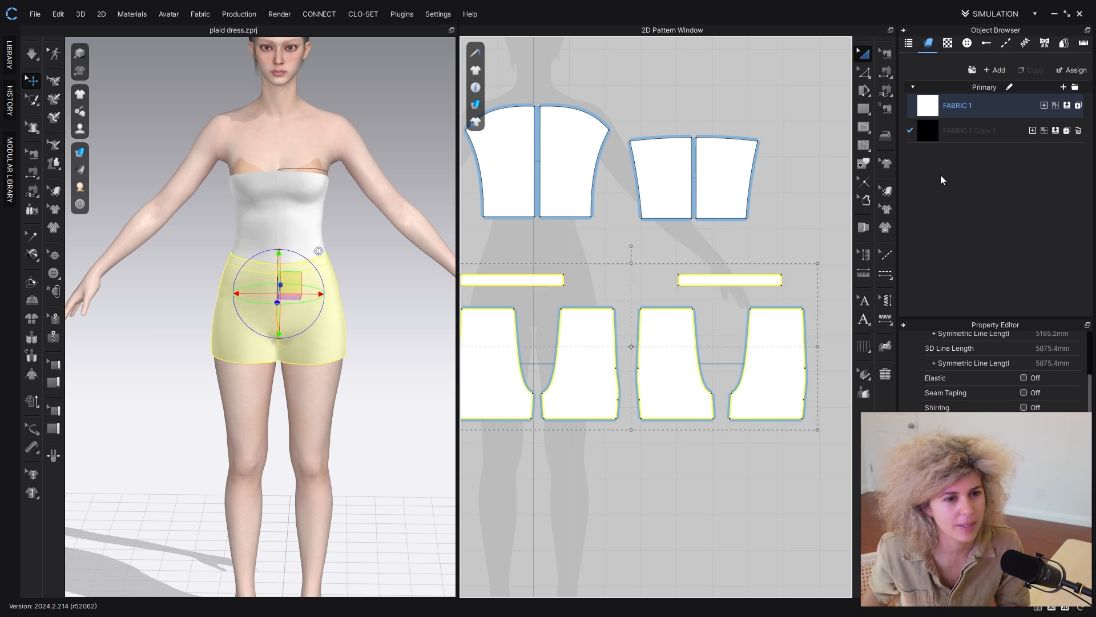
left_click(1056, 131)
scroll(343, 332, "down", 3)
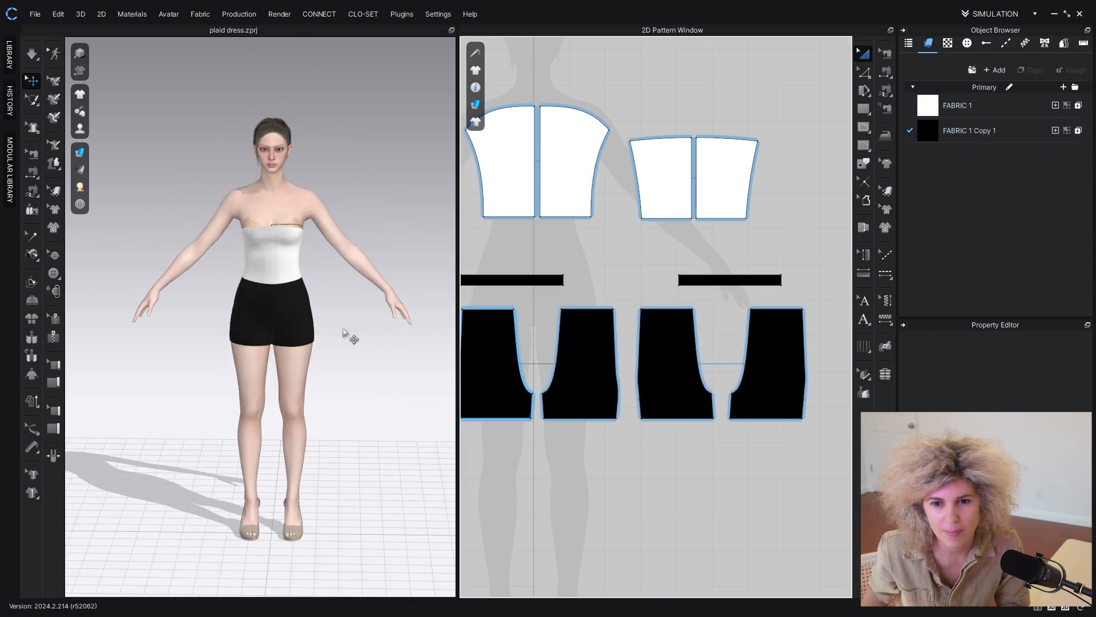
Step: Draw a long rectangular skirt panel over the front pieces and pull its two lower corners outward into a flared trapezoid
scroll(342, 328, "up", 5)
scroll(605, 483, "down", 3)
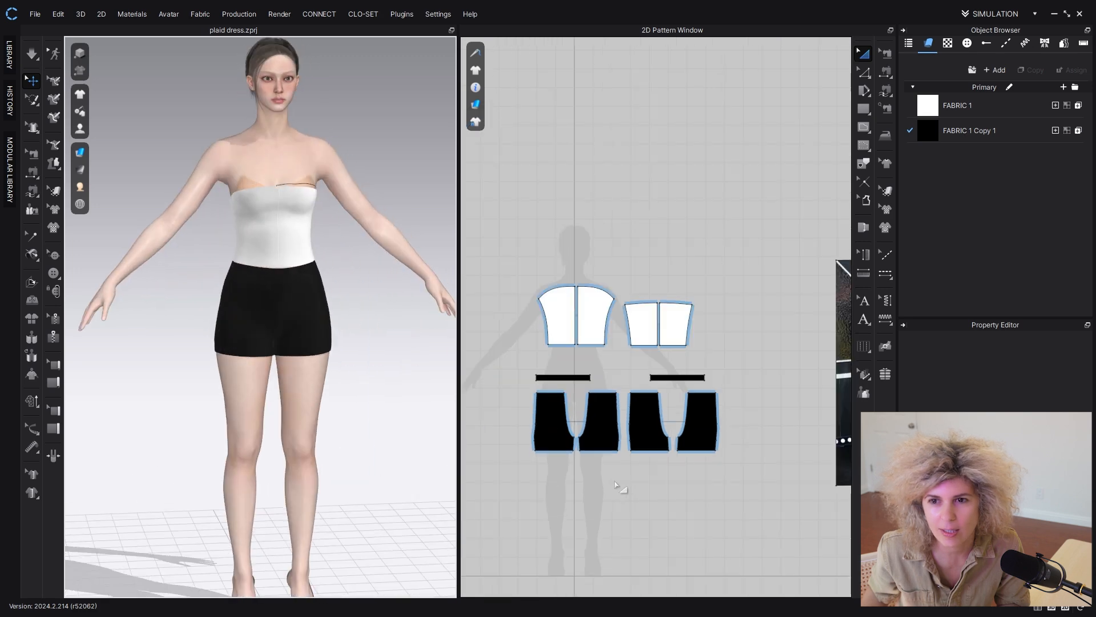
scroll(616, 485, "down", 2)
scroll(631, 447, "up", 5)
scroll(631, 447, "down", 4)
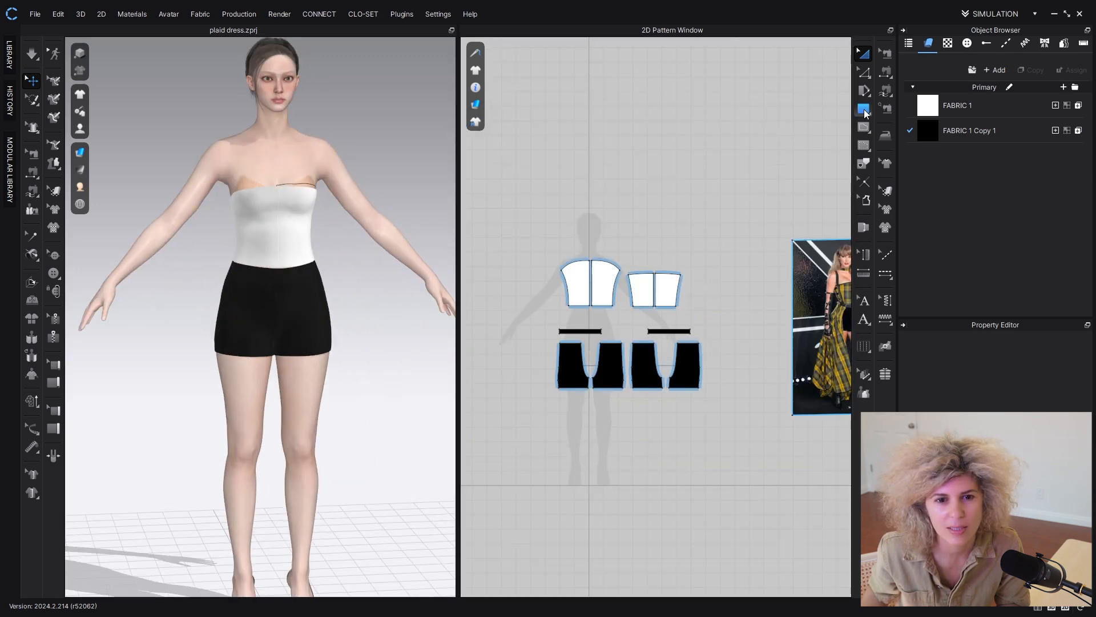
left_click(864, 110)
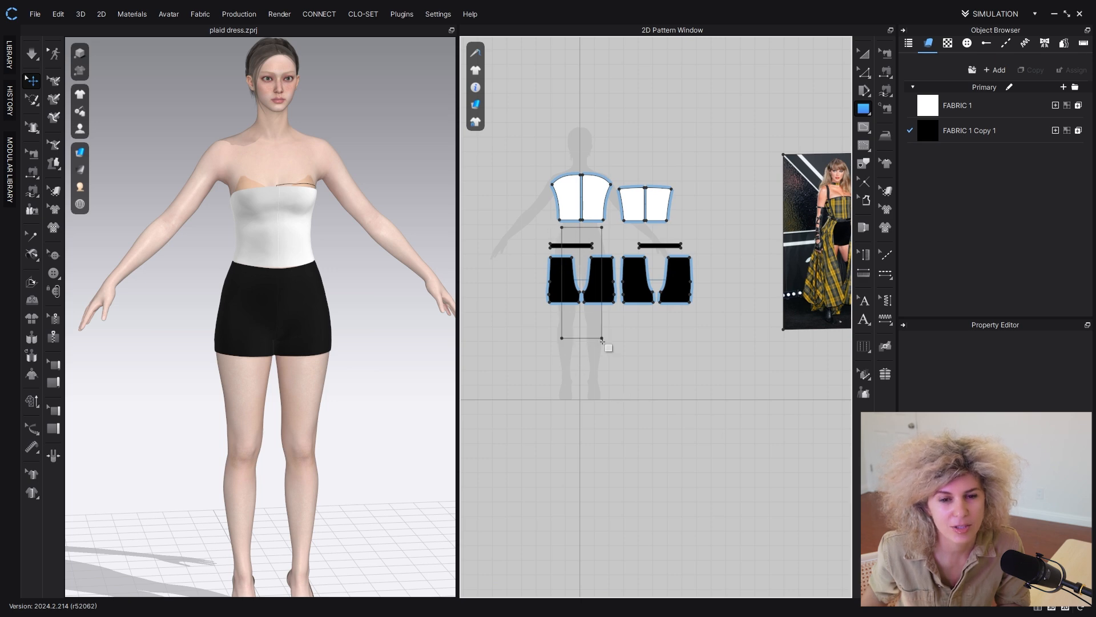
left_click_drag(598, 401, 505, 401)
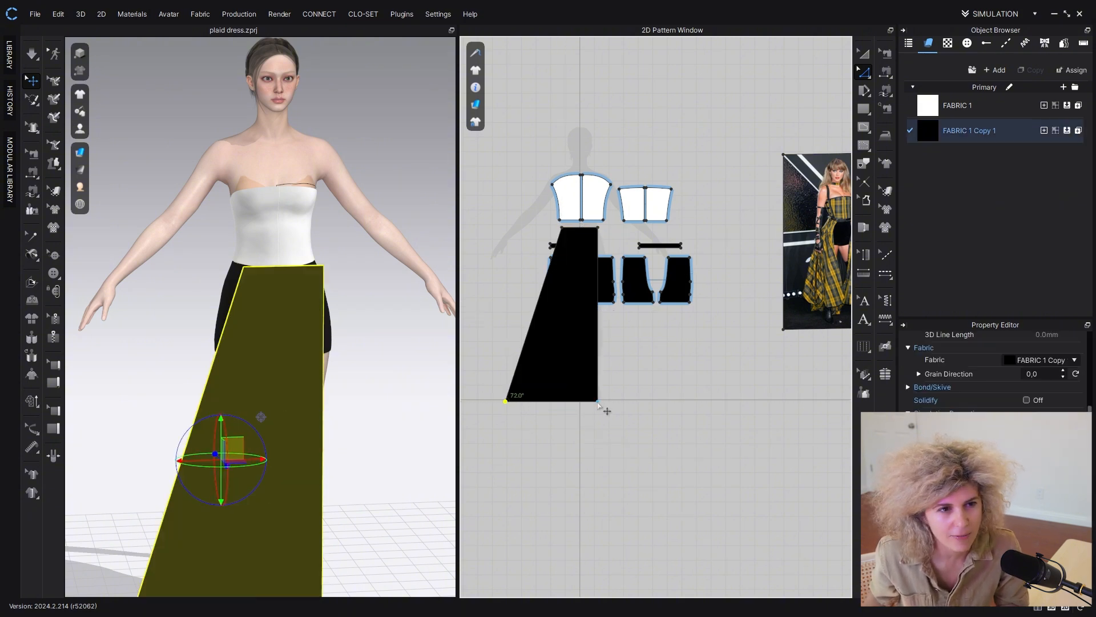
left_click_drag(598, 402, 655, 401)
Step: Widen the skirt panel on both sides and move it beside the other pattern pieces
scroll(602, 240, "up", 2)
key("a")
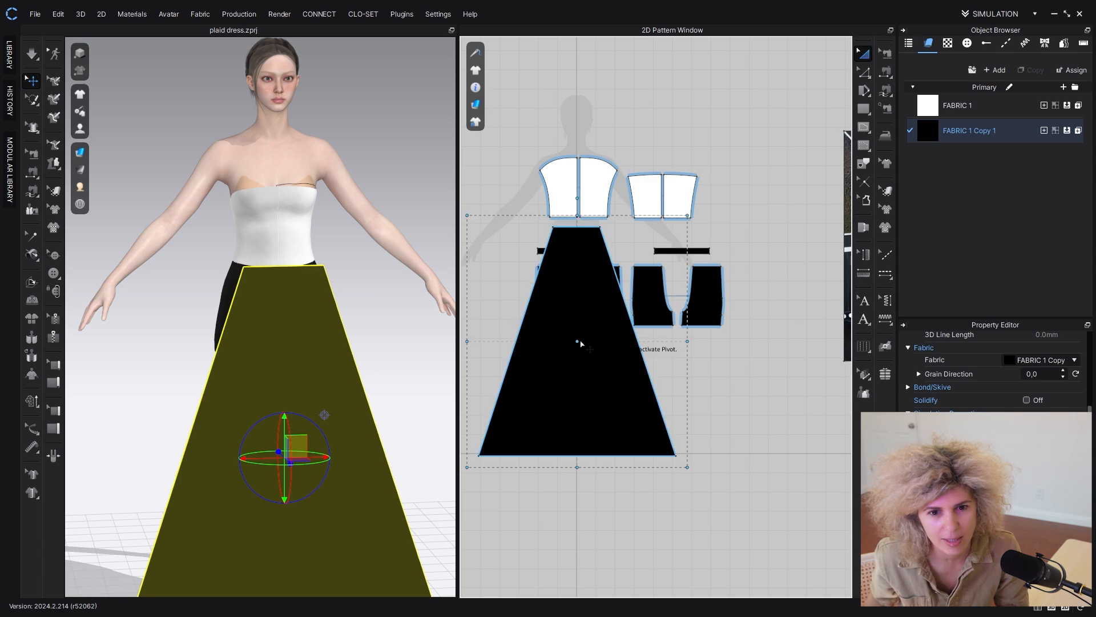
scroll(657, 387, "down", 2)
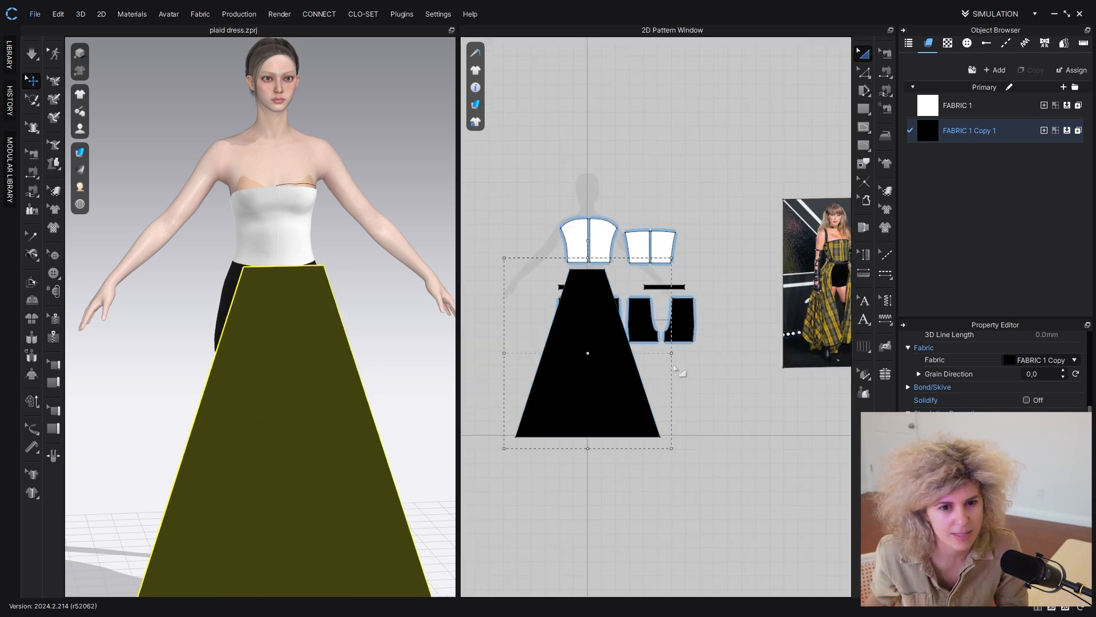
left_click_drag(672, 354, 688, 354)
left_click_drag(504, 353, 489, 353)
scroll(320, 387, "down", 2)
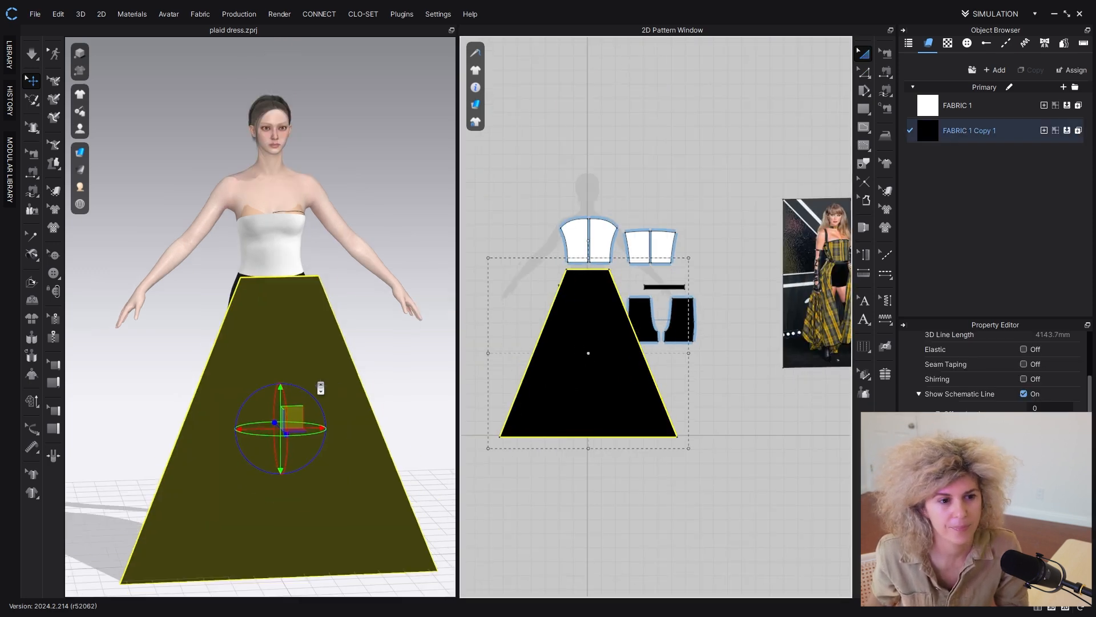
left_click_drag(653, 388, 565, 387)
middle_click_drag(551, 424, 644, 396)
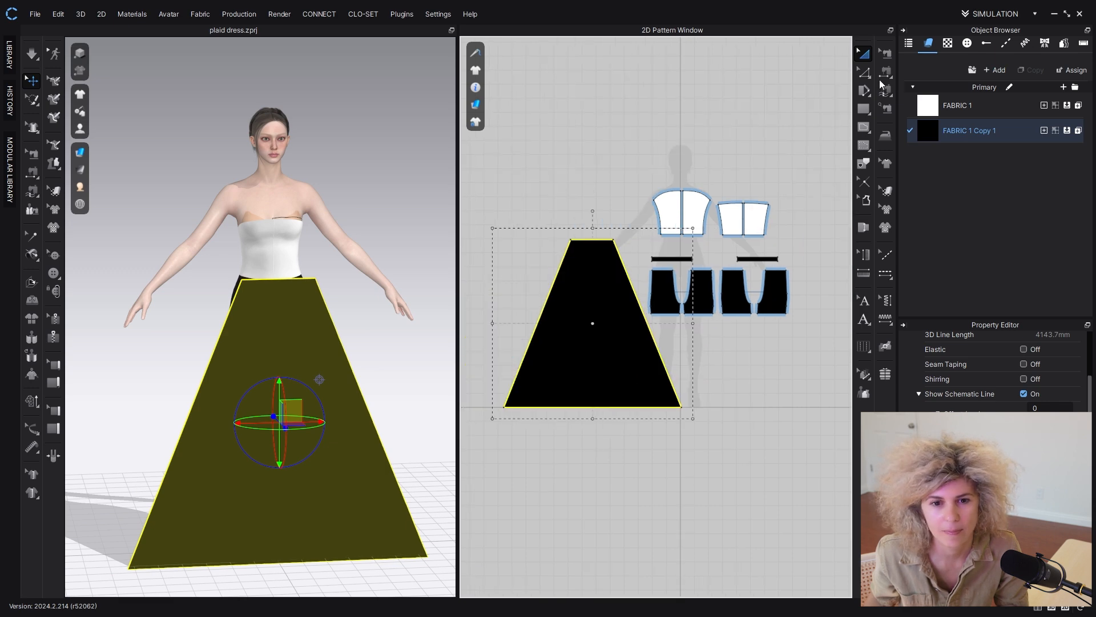
Step: Assign FABRIC 1 to the skirt panel and raise its hem edge slightly above the ground line
left_click(864, 72)
left_click(864, 53)
left_click(607, 392)
left_click(1066, 105)
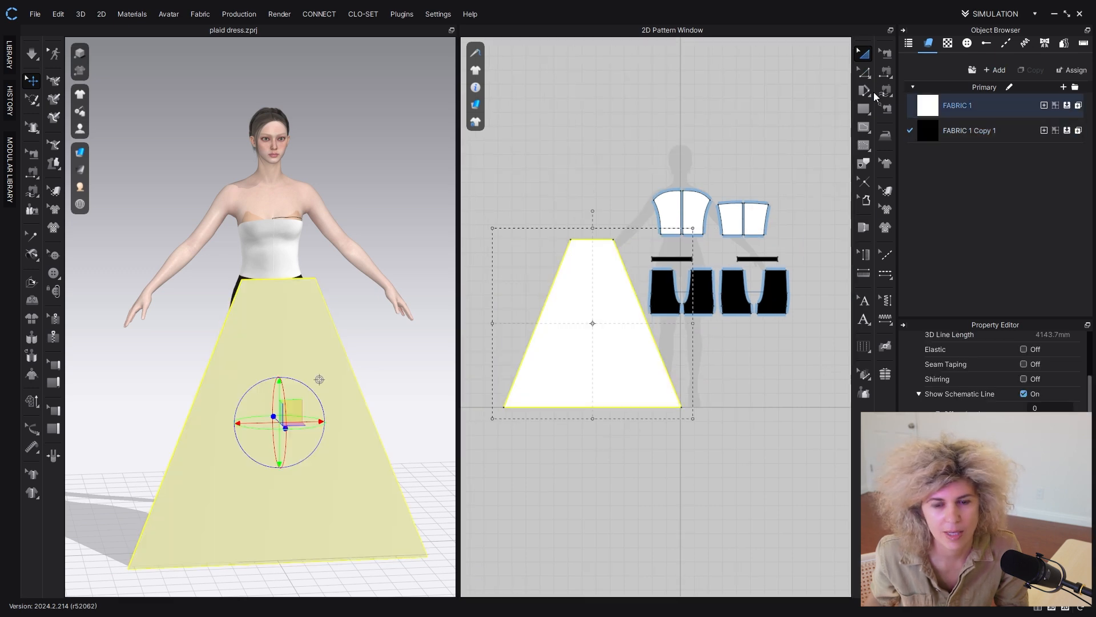
left_click(865, 73)
left_click_drag(591, 407, 591, 394)
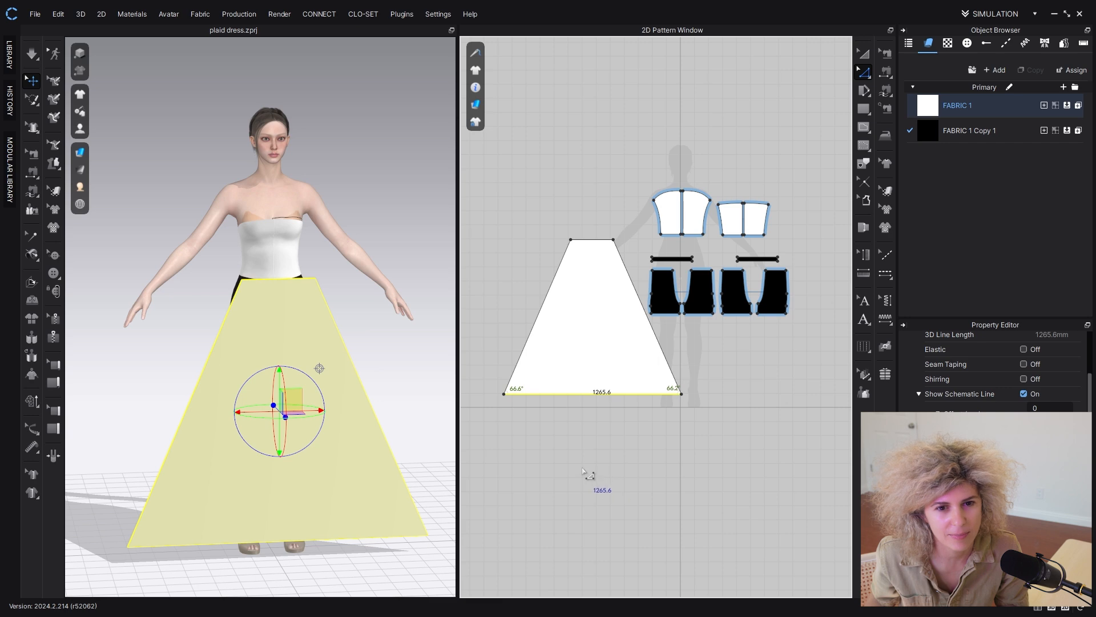
left_click(630, 469)
Step: Try to freeze the shorts pieces and both waistband strips
key("a")
scroll(707, 297, "up", 3)
left_click_drag(687, 229, 756, 311)
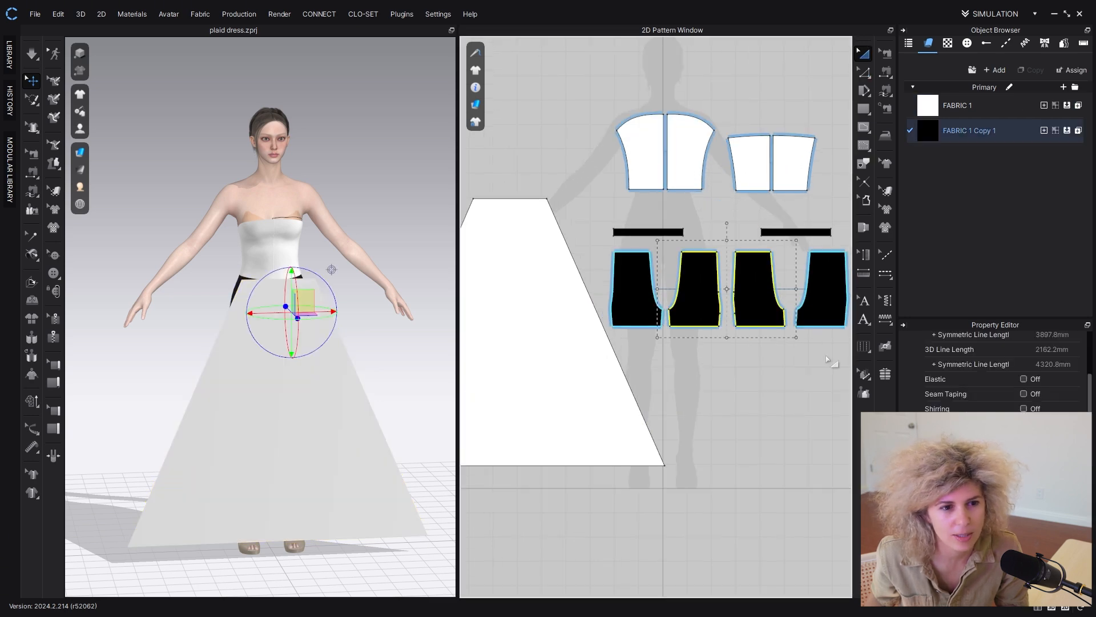
left_click(653, 232, "shift")
left_click(816, 234, "shift")
right_click(646, 296)
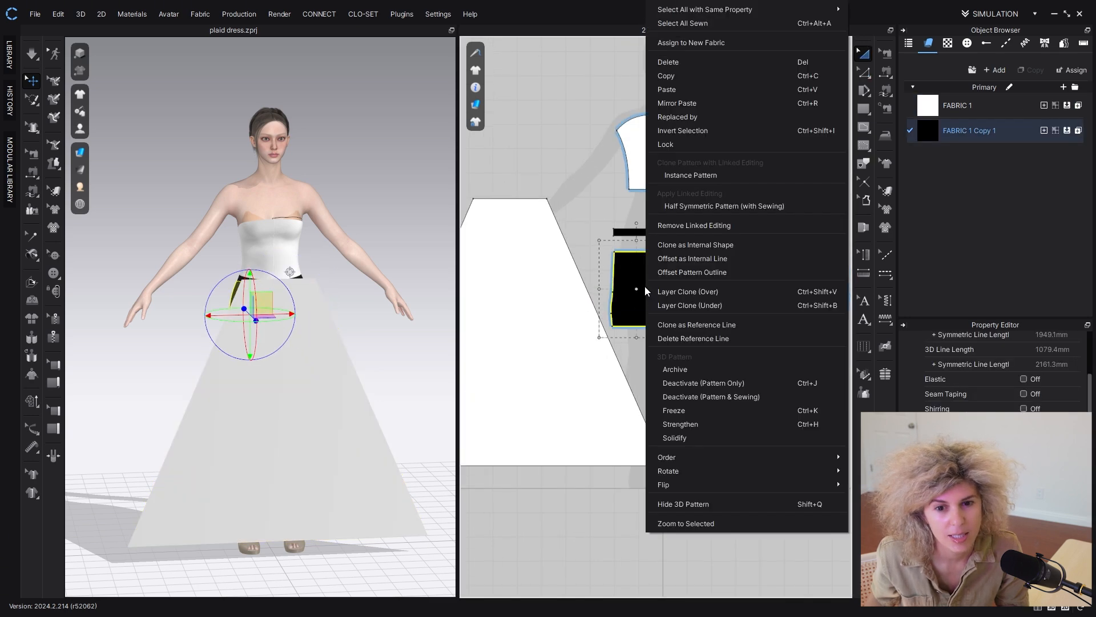
left_click(678, 413)
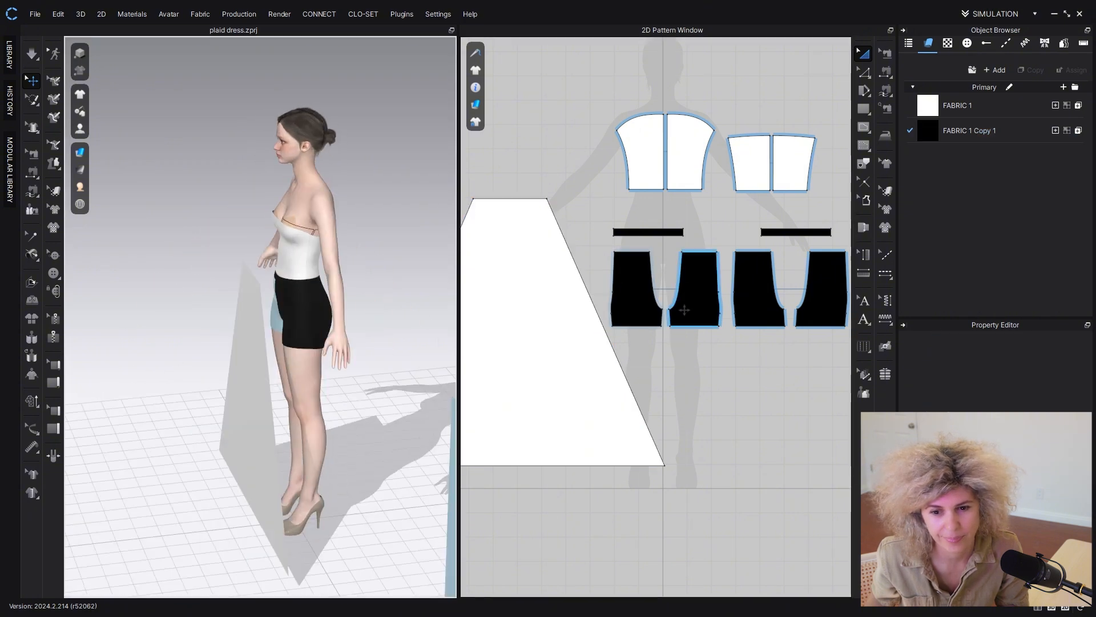
Step: Try to freeze the four shorts pieces together with the front waistband strip
left_click(692, 297)
left_click(630, 287)
left_click(650, 233, "shift")
left_click(757, 281, "shift")
left_click(816, 278, "shift")
left_click(704, 297, "shift")
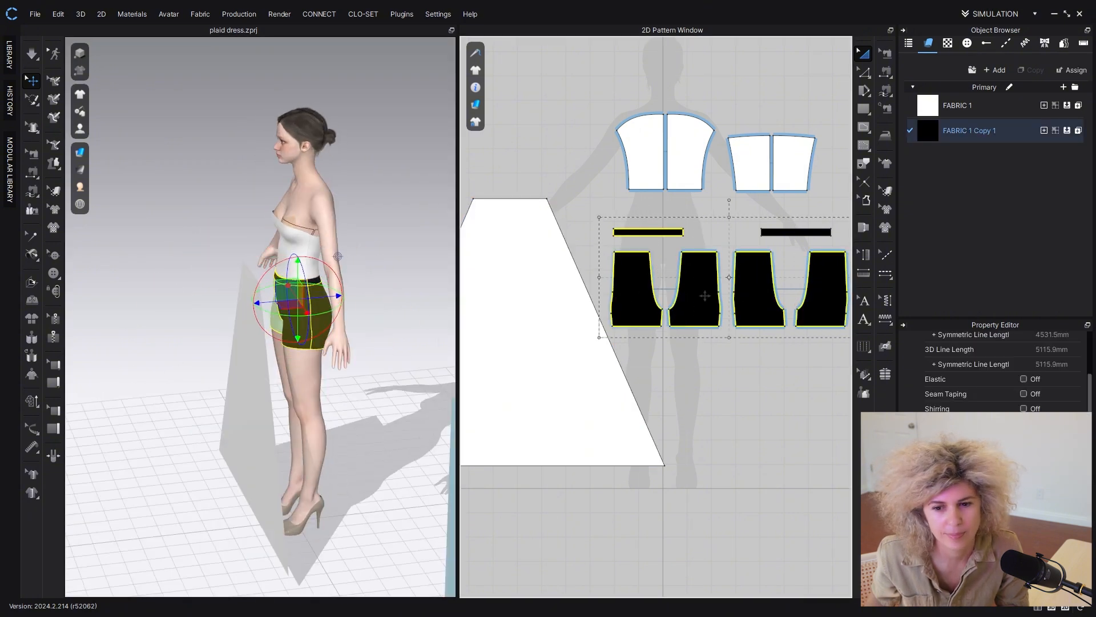
right_click(704, 297)
left_click(745, 437)
Step: Move the skirt panel clear of the shorts and freeze all four shorts pieces with both waistband strips
left_click_drag(570, 404, 476, 427)
left_click(582, 377)
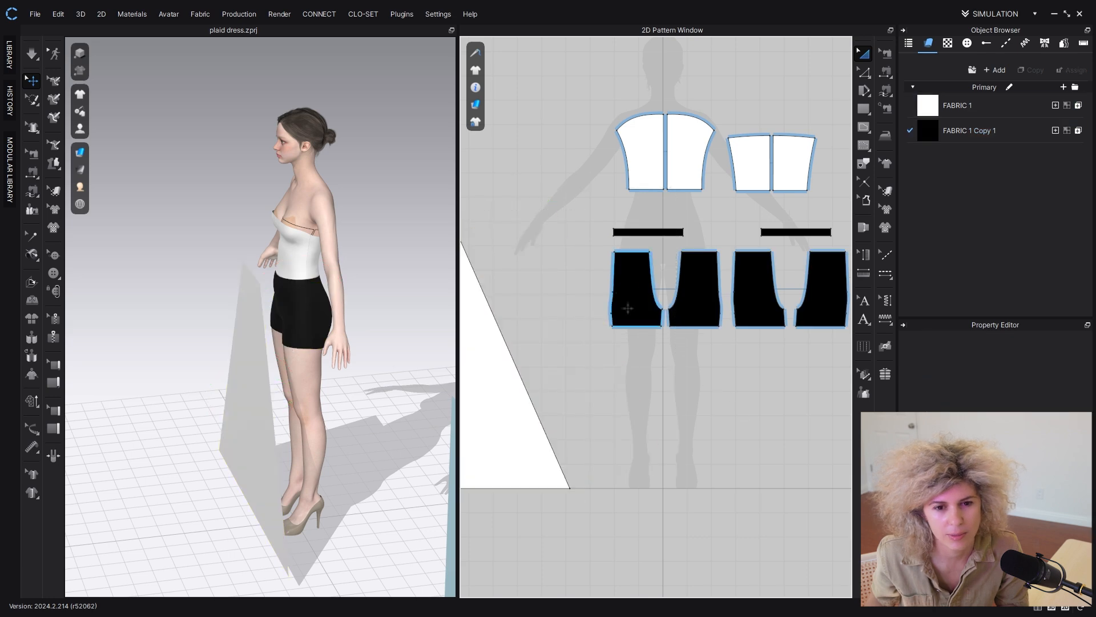
middle_click_drag(629, 309, 546, 312)
left_click_drag(492, 213, 760, 372)
right_click(739, 302)
left_click(764, 450)
left_click(591, 420)
right_click_drag(343, 388, 440, 374)
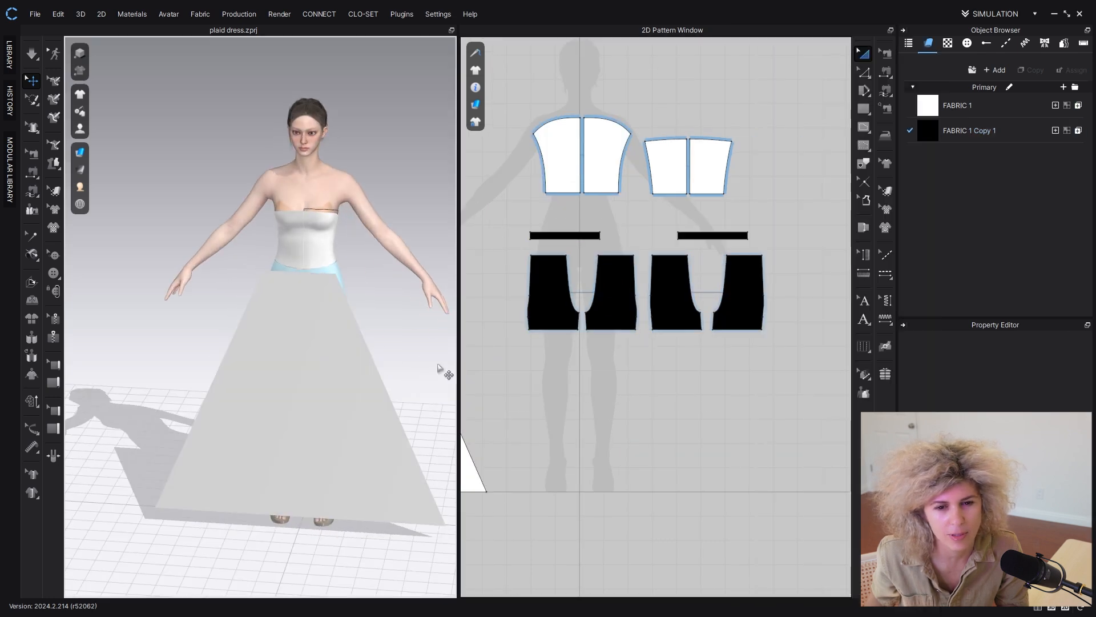
Step: Move the skirt panel back closer to the front shorts pieces in the pattern layout
middle_click_drag(584, 404, 660, 411)
scroll(768, 422, "down", 3)
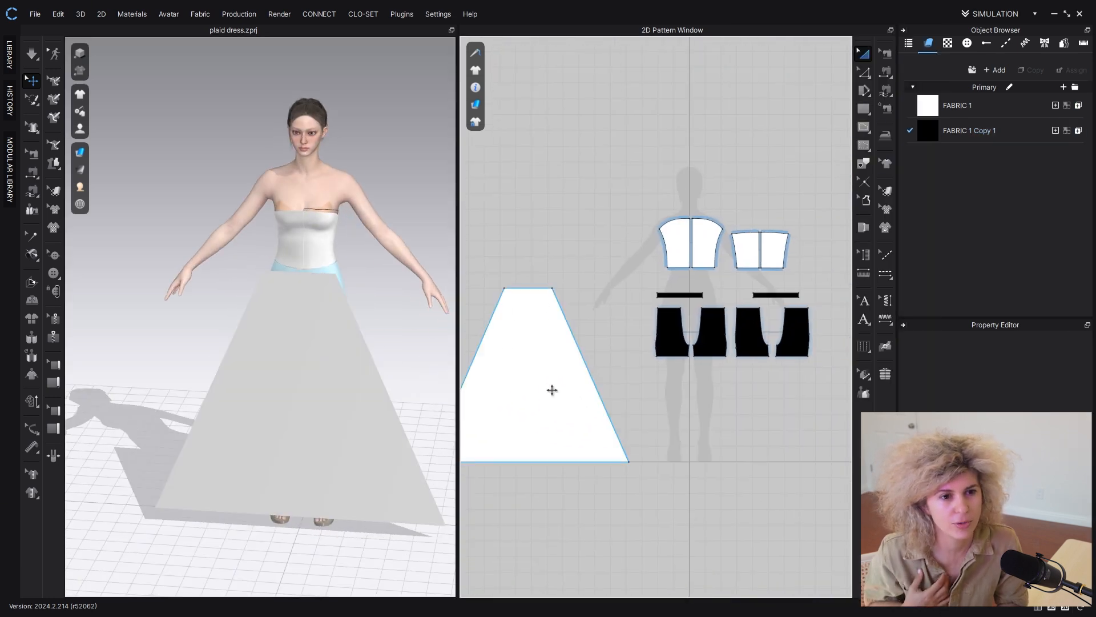
left_click_drag(546, 388, 586, 397)
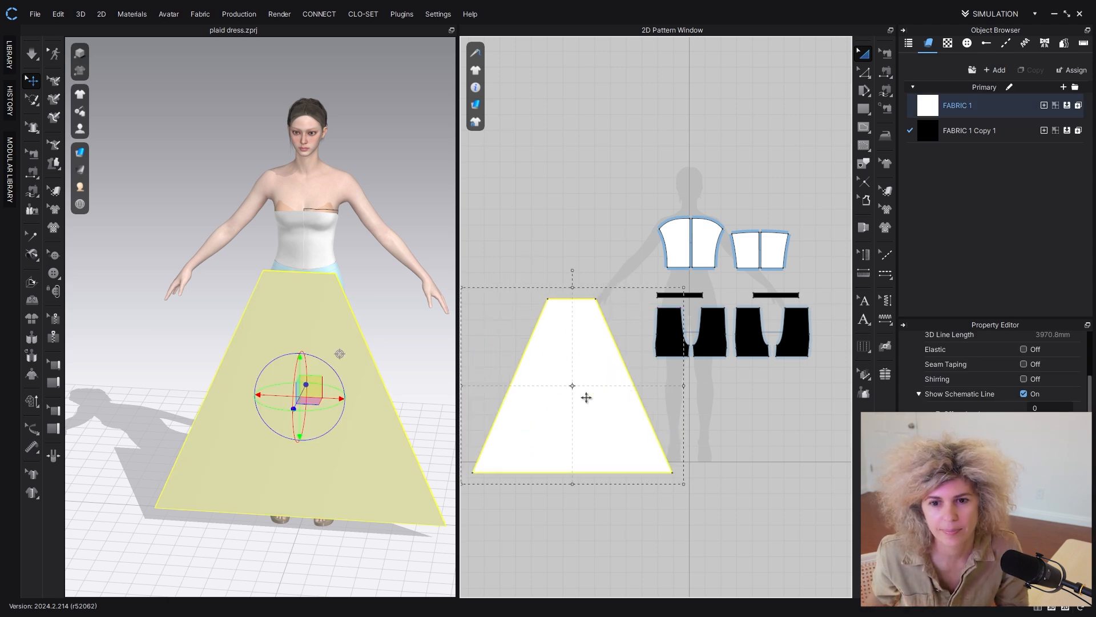
left_click_drag(586, 398, 589, 404)
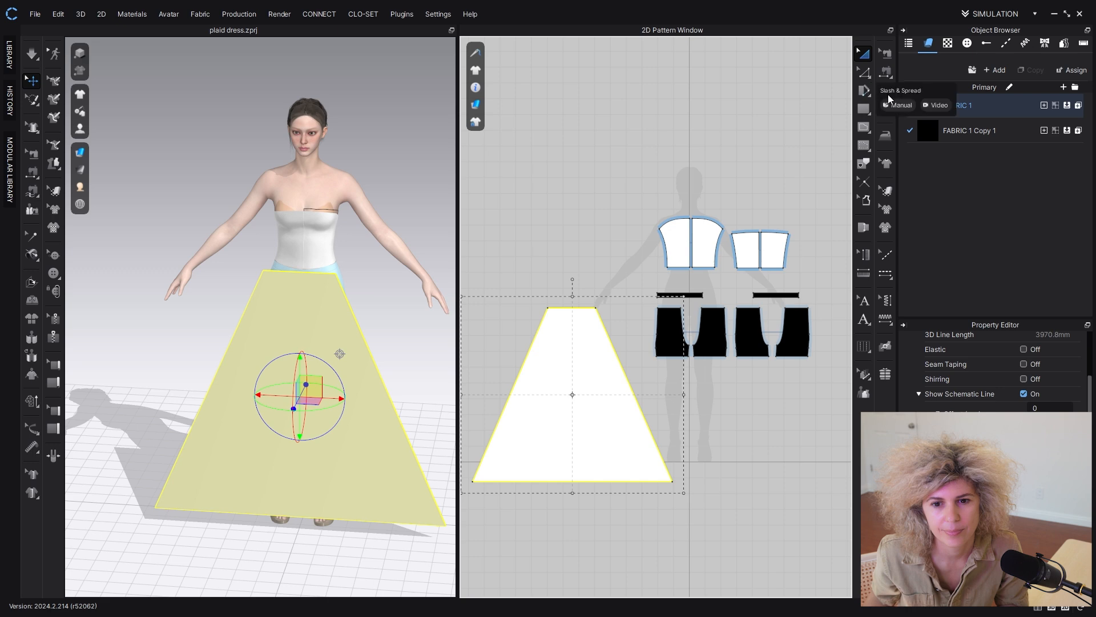
left_click(867, 95)
left_click(885, 94)
left_click(547, 308)
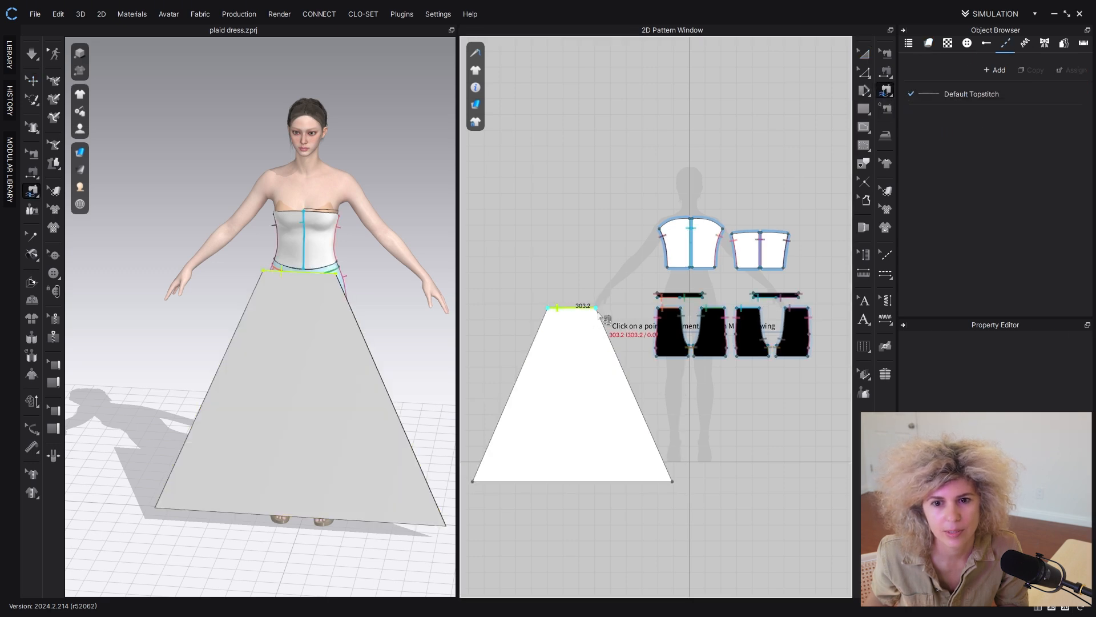
left_click(596, 309)
scroll(682, 308, "up", 3)
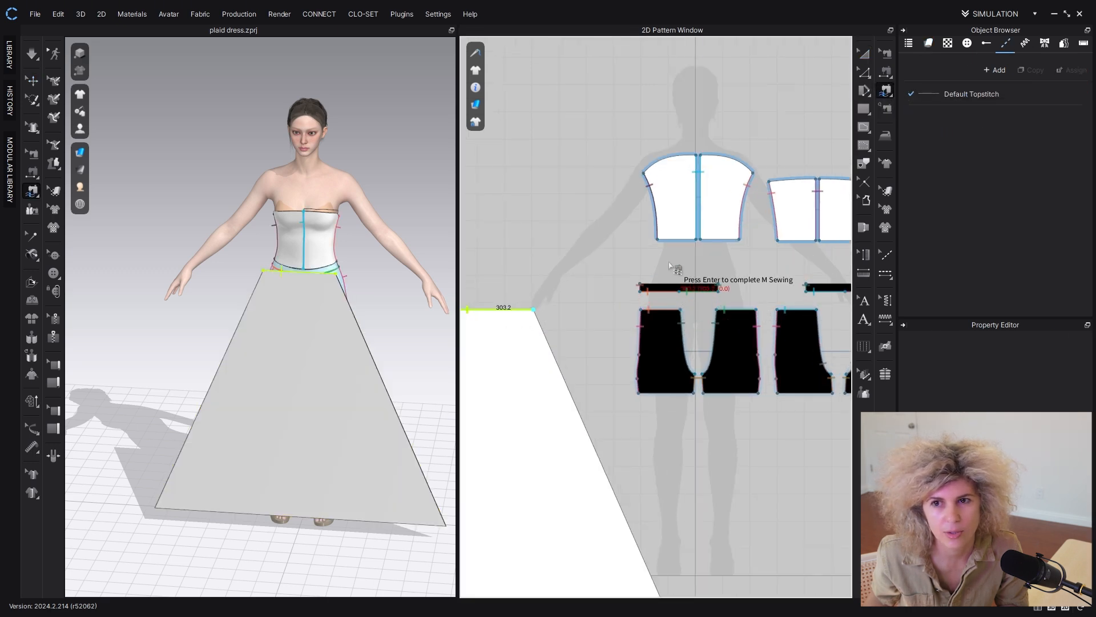
left_click(659, 242)
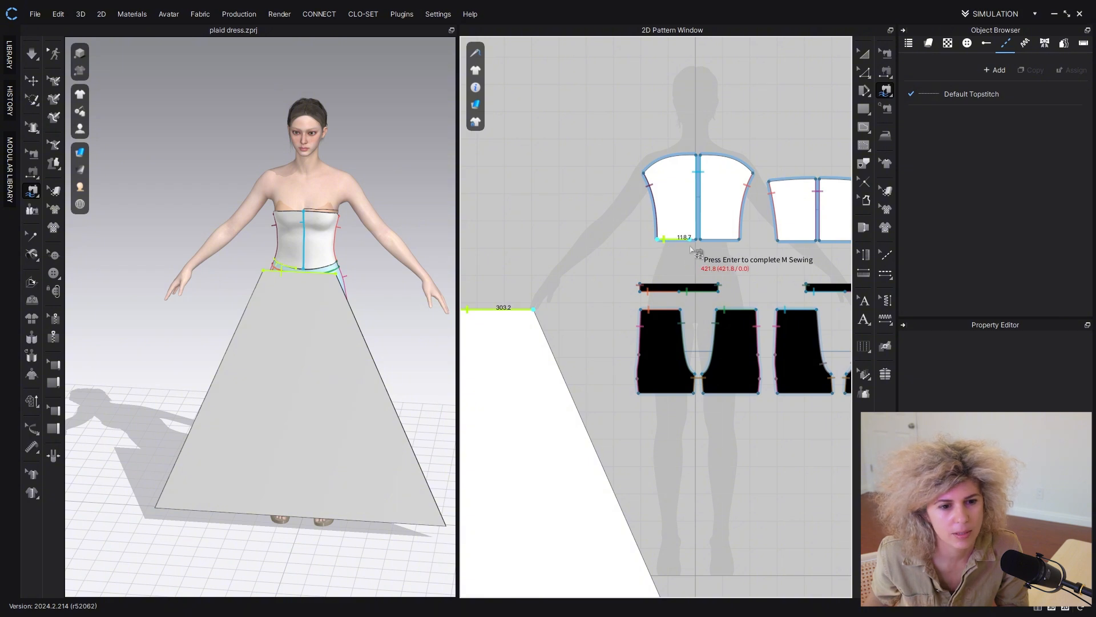
key("Escape")
key("Escape")
scroll(616, 357, "down", 2)
Step: Create a linked symmetric copy of the skirt panel and place it beyond the back shorts pieces in the pattern layout
left_click(864, 54)
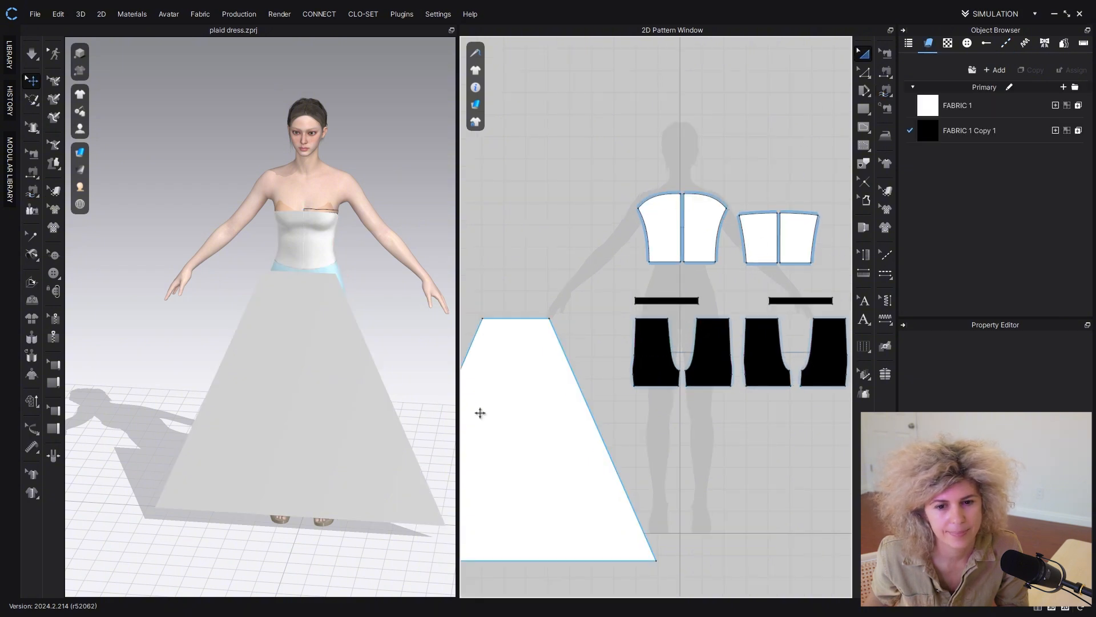
left_click(380, 414)
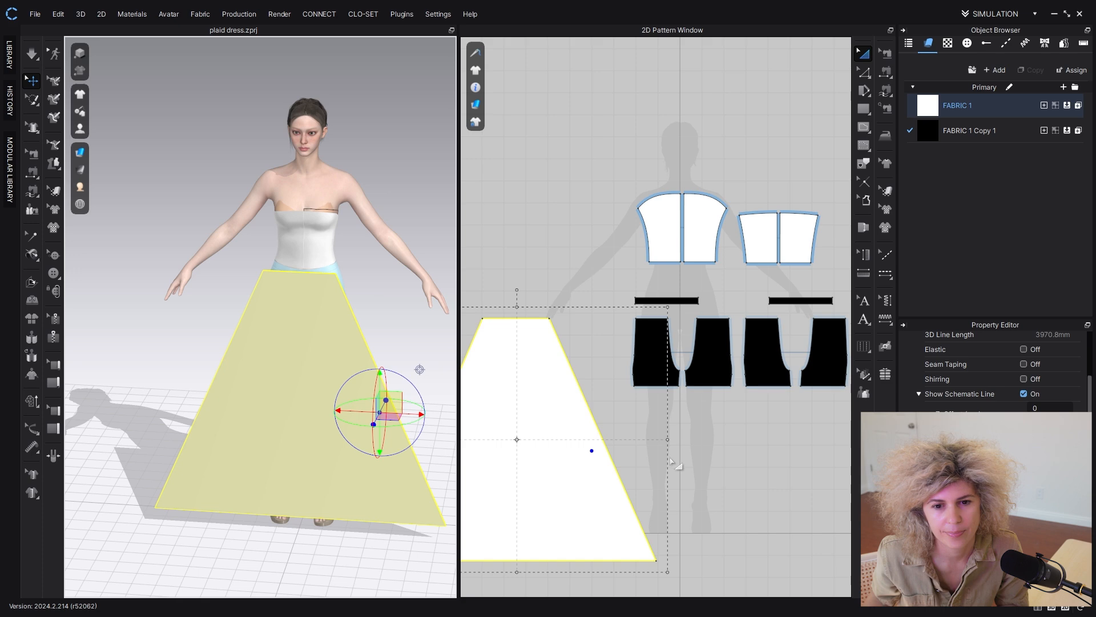
left_click(570, 461)
key("ctrl+d")
scroll(609, 448, "down", 3)
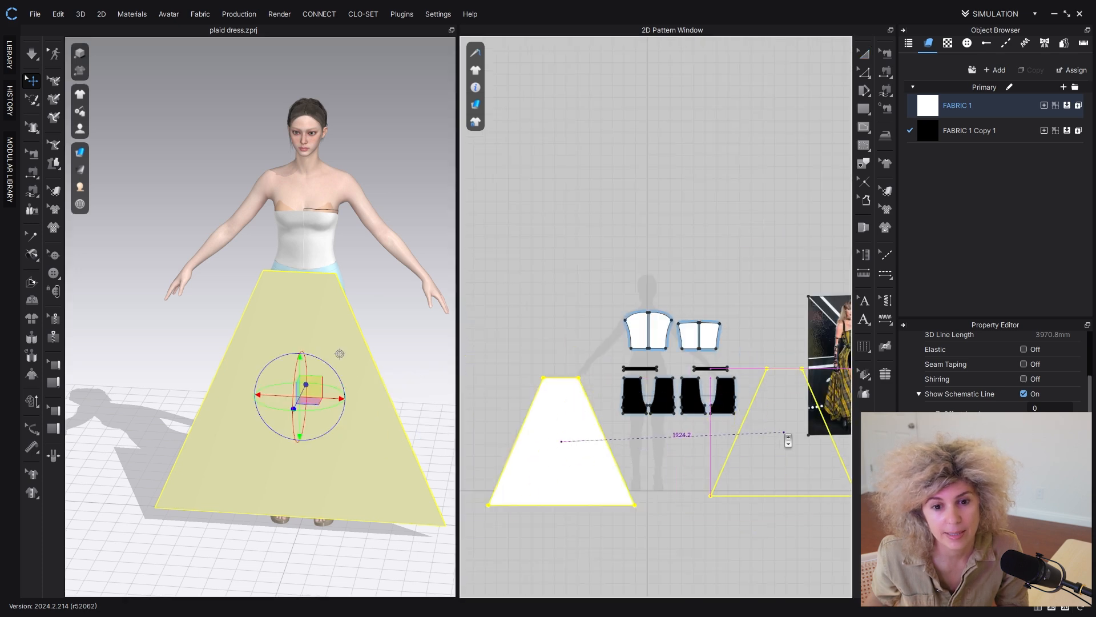
left_click(785, 436)
Step: Move the reference photo clear of the copied skirt panel and adjust the positions of both skirt panels around the shorts pieces
scroll(785, 435, "down", 1)
middle_click_drag(785, 435, 667, 407)
left_click_drag(731, 365, 817, 372)
left_click_drag(668, 422, 685, 428)
middle_click_drag(578, 418, 643, 401)
scroll(576, 402, "up", 2)
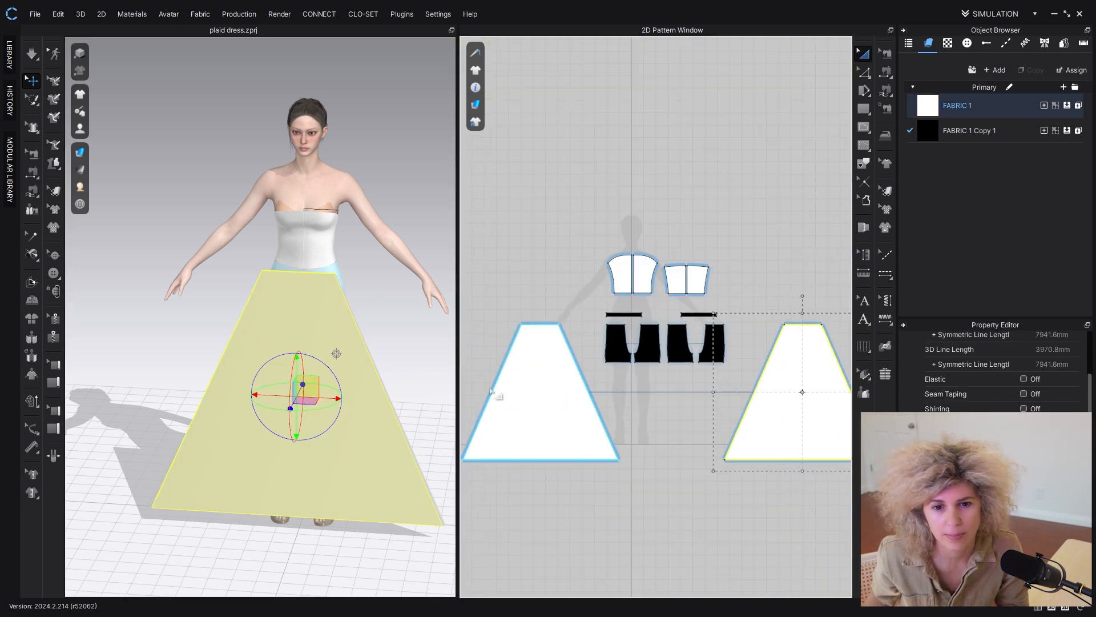
middle_click_drag(498, 397, 519, 414)
left_click_drag(594, 425, 594, 431)
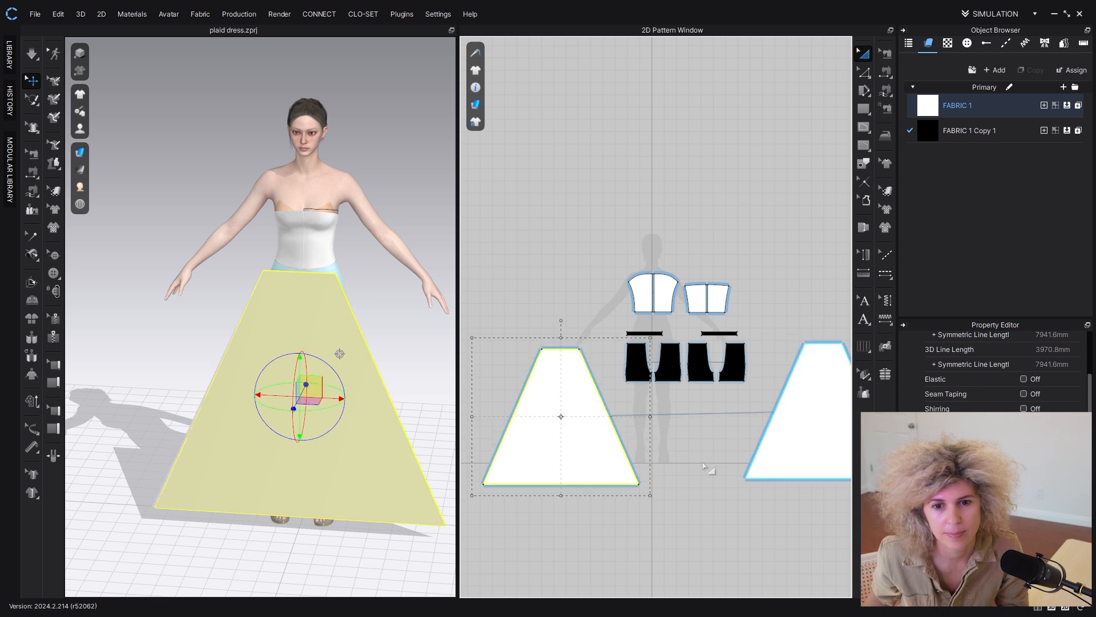
Step: Try to sew the linked front skirt panel's waist edge to the lower edges of the two front bodice pieces
left_click(703, 463)
scroll(622, 408, "up", 2)
left_click(885, 91)
left_click(517, 327)
left_click(567, 329)
scroll(645, 306, "up", 3)
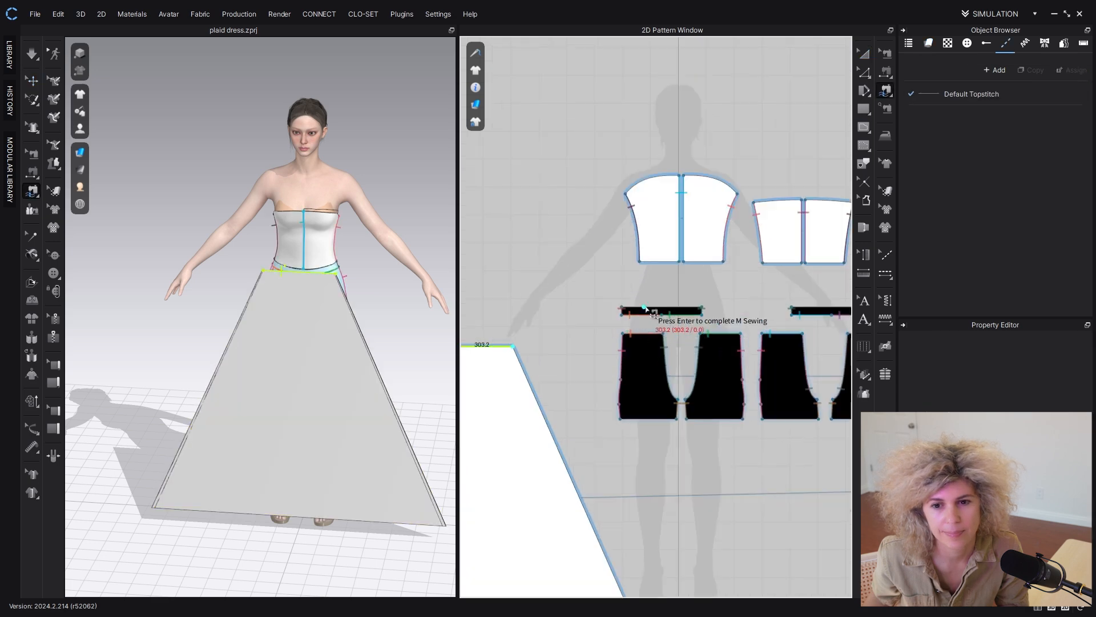
key("Return")
left_click(660, 262)
scroll(656, 254, "up", 2)
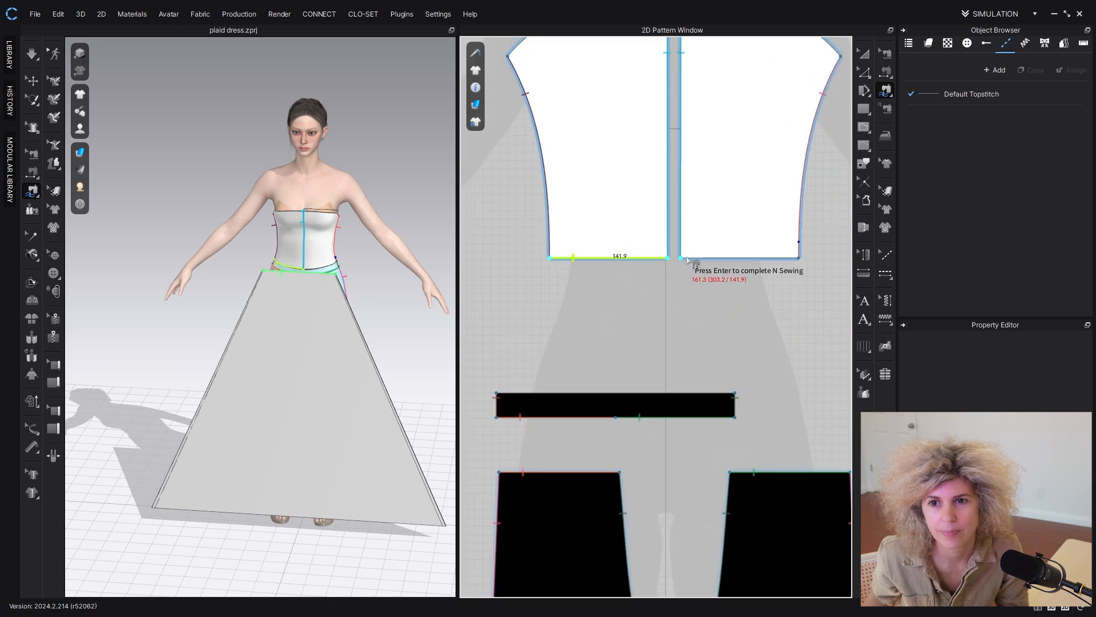
left_click(688, 258)
scroll(752, 274, "down", 3)
key("Return")
Step: Undo the waist seam between the skirt panels and the front bodice pieces
scroll(786, 152, "down", 2)
right_click(812, 381)
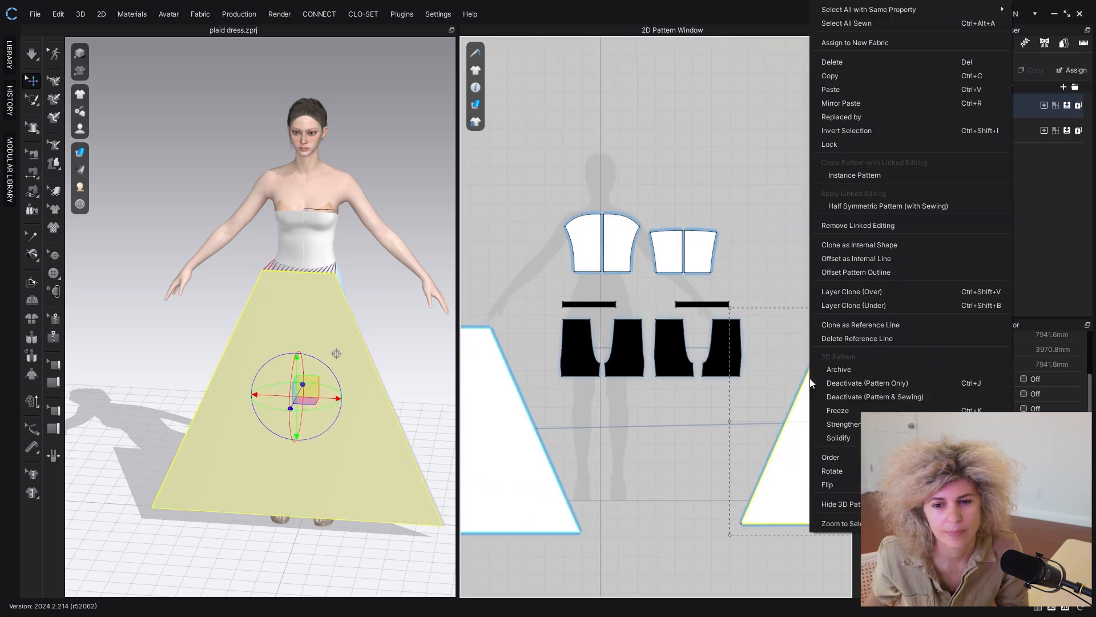
left_click(748, 419)
left_click(748, 421)
left_click(885, 54)
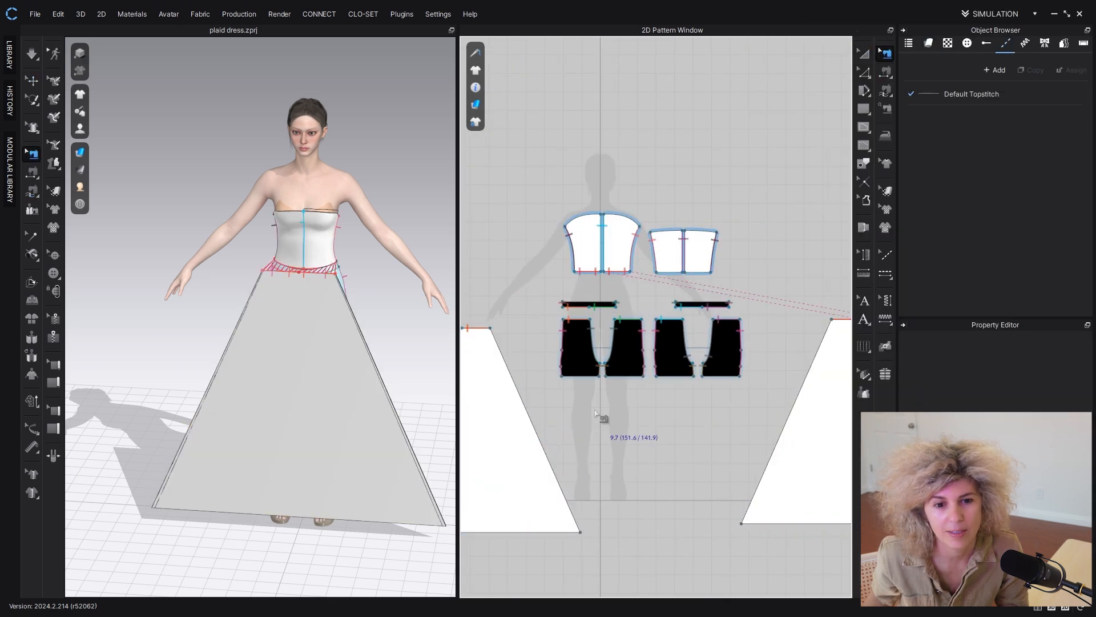
key("ctrl+z")
key("ctrl+z")
key("ctrl+z")
Step: Remove the linked editing between the front and back skirt panels
key("a")
left_click(788, 433)
left_click(538, 467)
right_click(538, 467)
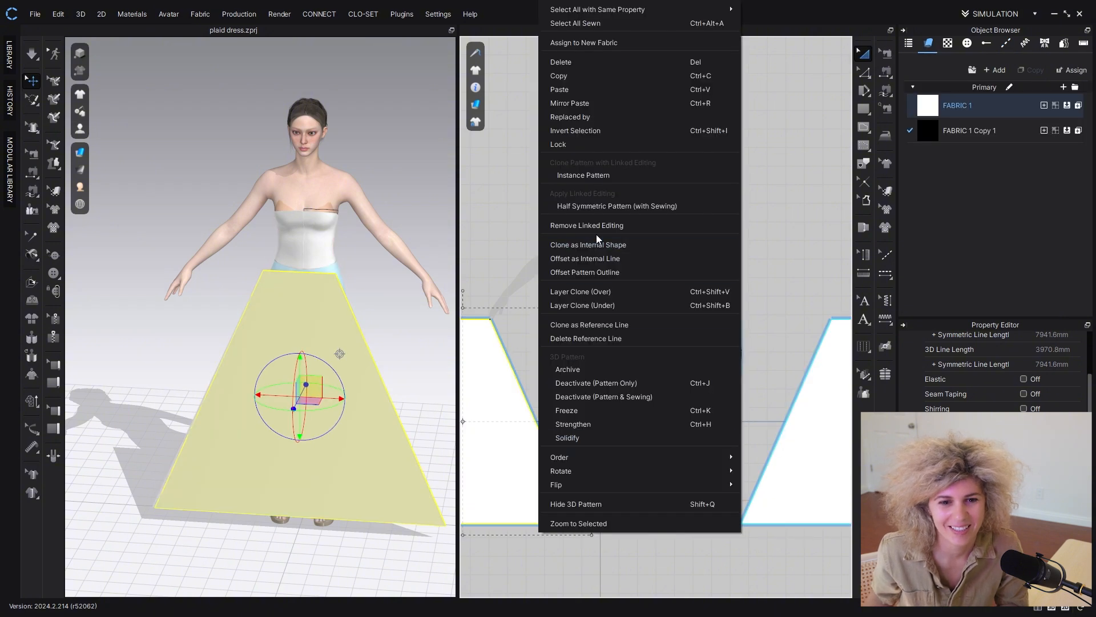
left_click(596, 227)
Step: Sew the front skirt panel's waist edge to the lower edges of both front bodice pieces with M:N free sewing
middle_click_drag(560, 326, 619, 335)
key("m")
scroll(511, 318, "up", 2)
left_click(489, 332)
left_click(564, 332)
key("Return")
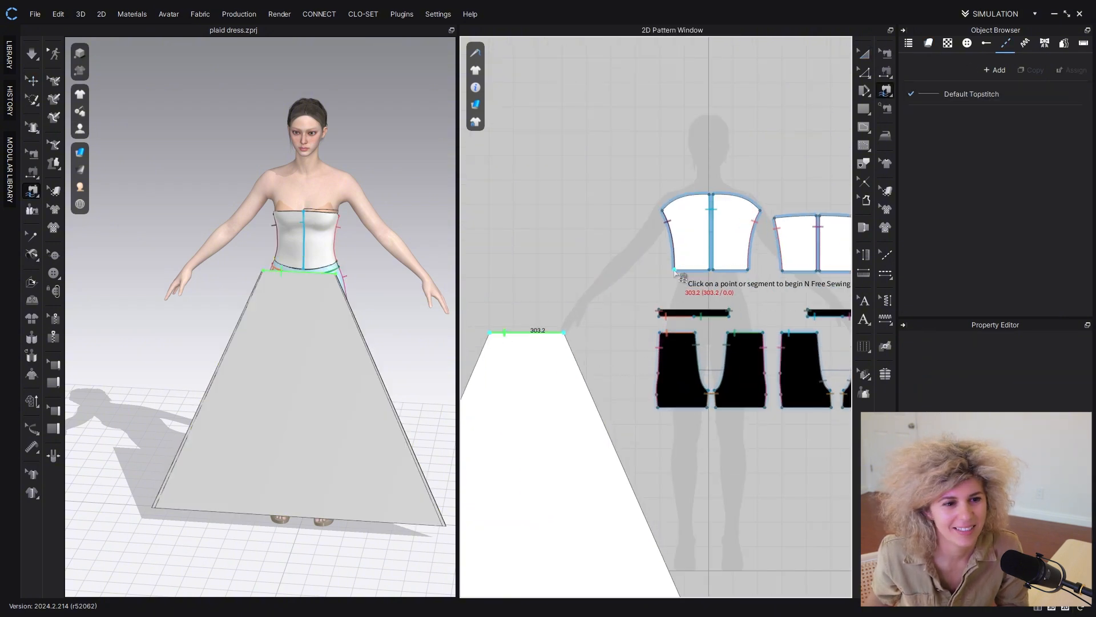
left_click(675, 270)
left_click(748, 269)
key("Return")
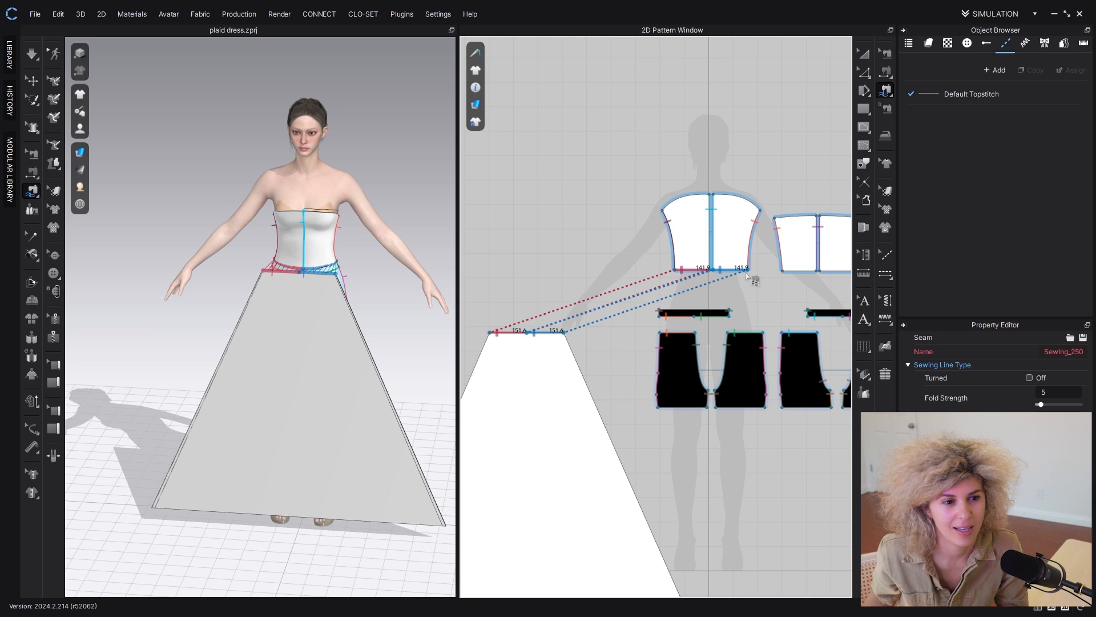
Step: Move the back skirt panel behind the avatar and flip its normal so that its right side faces outward
left_click(869, 52)
scroll(655, 305, "down", 5)
left_click(822, 371)
right_click_drag(217, 382, 375, 425)
left_click_drag(332, 395, 245, 399)
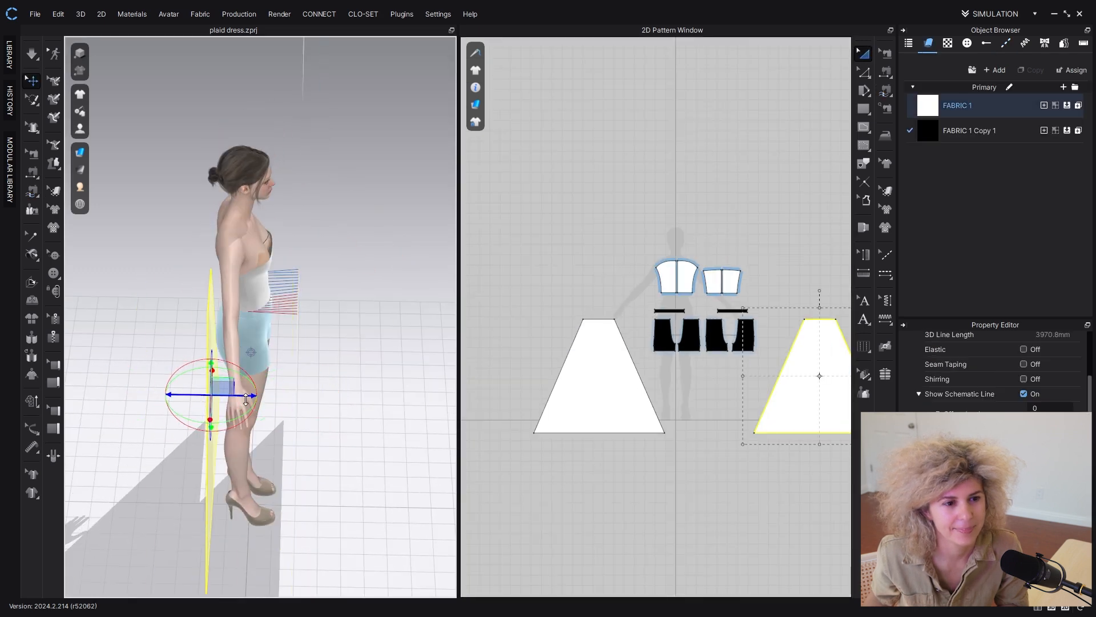
right_click(210, 366)
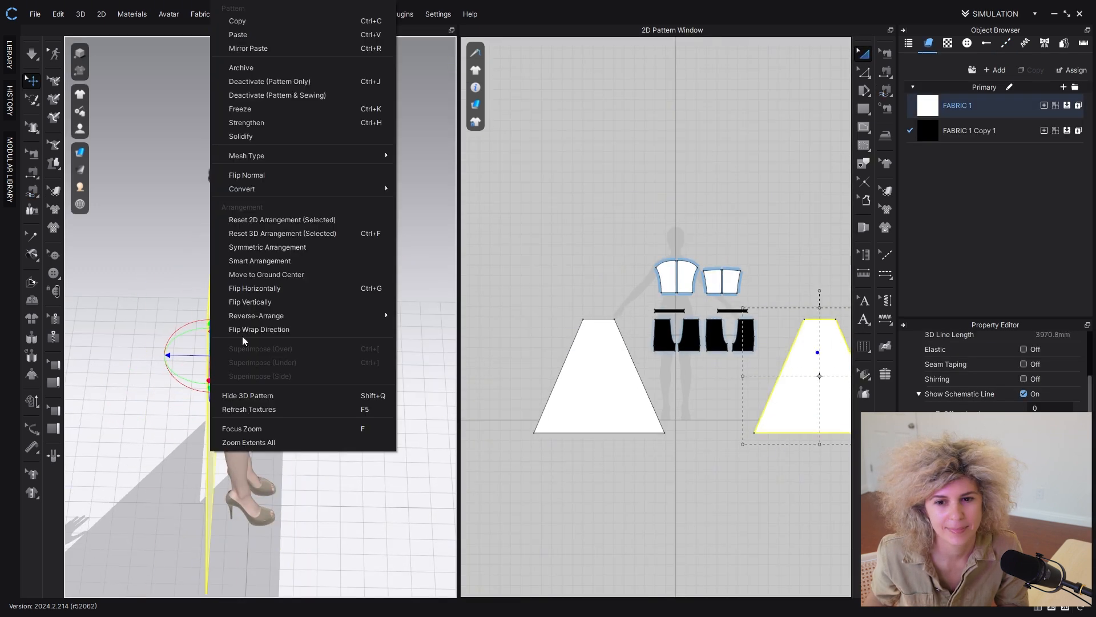
left_click(280, 176)
right_click_drag(310, 375, 182, 329)
left_click(727, 428)
Step: Sew the back skirt panel's waist edge to the lower edges of both back bodice pieces with M:N free sewing
middle_click_drag(727, 428, 637, 427)
scroll(673, 376, "up", 3)
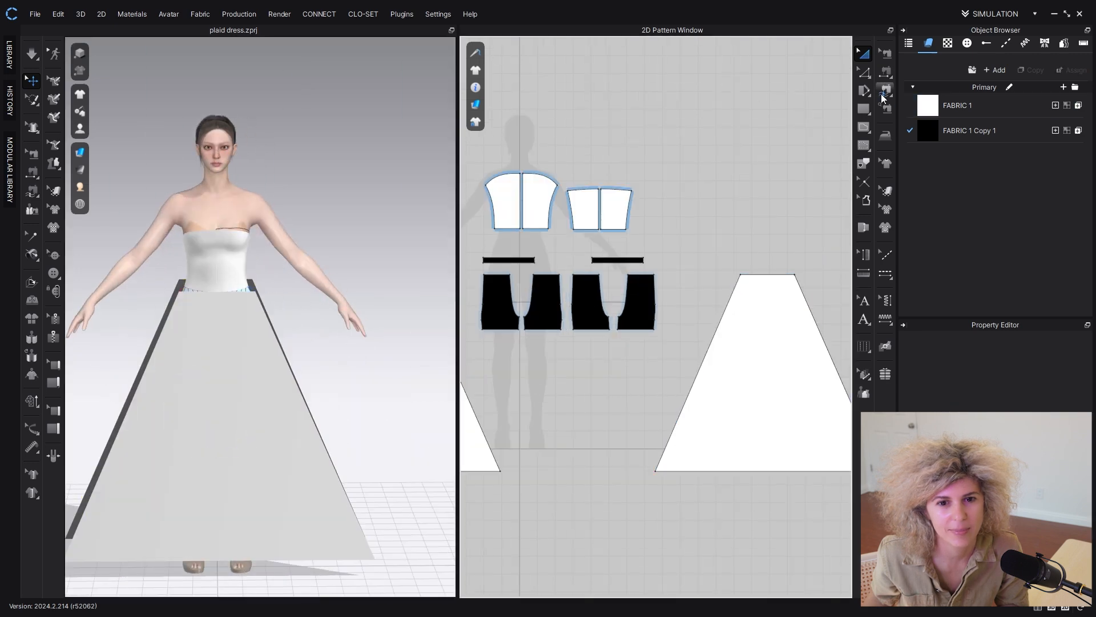
key("m")
left_click(574, 230)
left_click(598, 230)
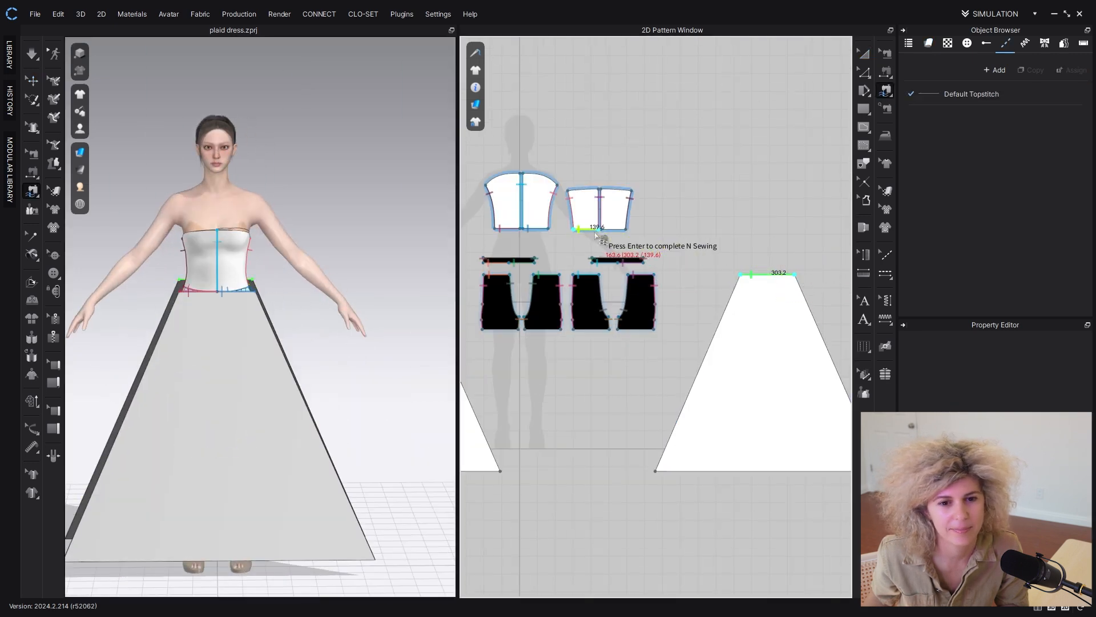
scroll(595, 232, "up", 8)
left_click(630, 223)
left_click(757, 224)
key("Return")
scroll(724, 281, "down", 8)
scroll(726, 291, "down", 2)
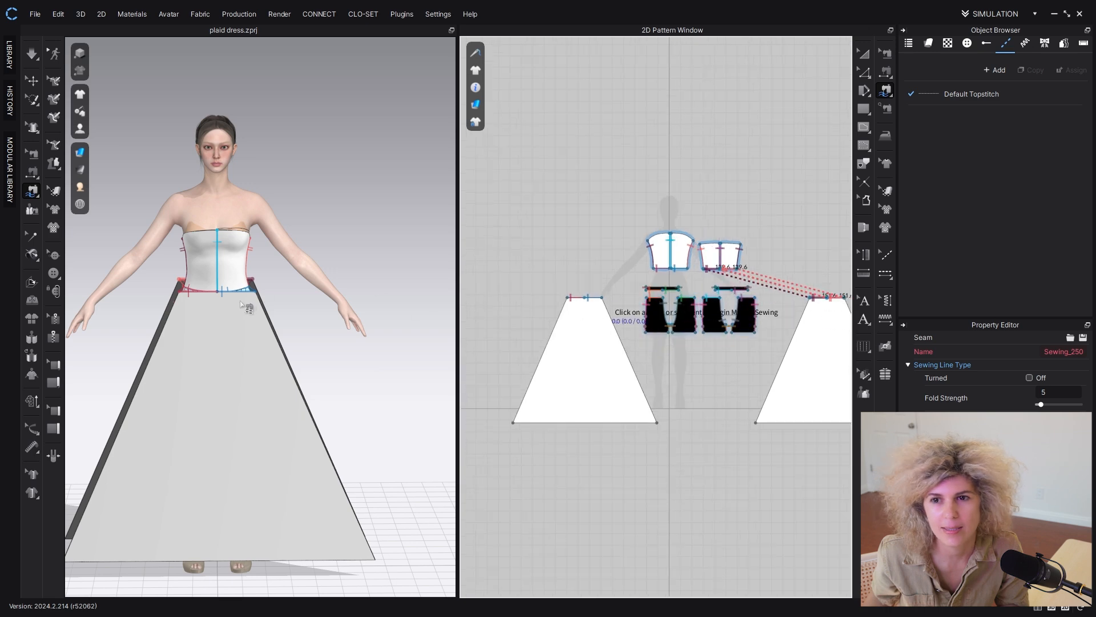
scroll(595, 357, "down", 2)
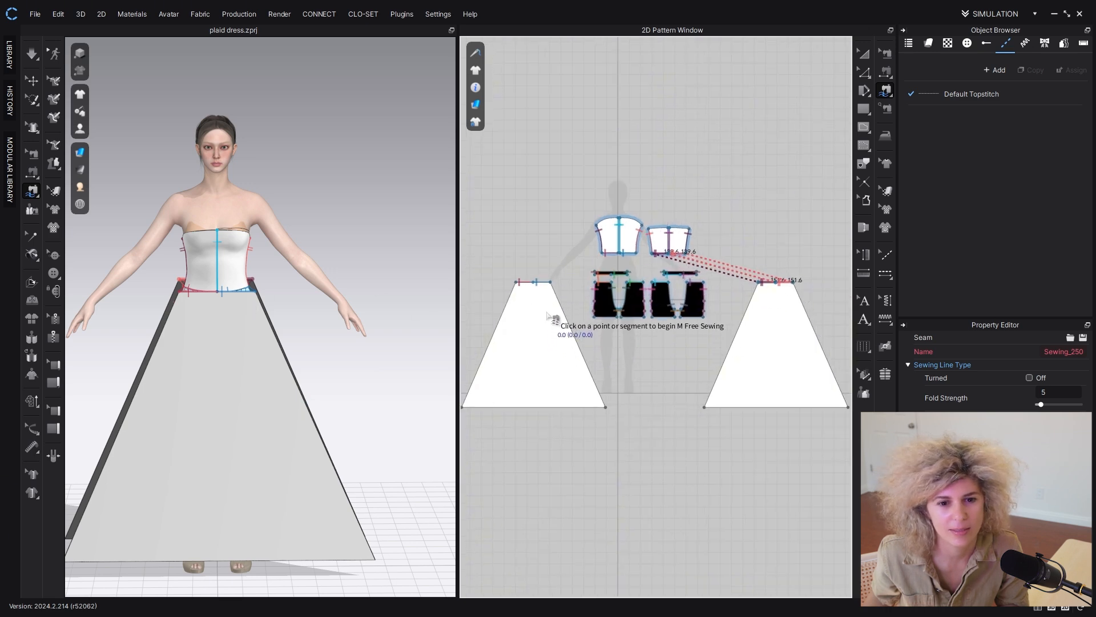
left_click(516, 281)
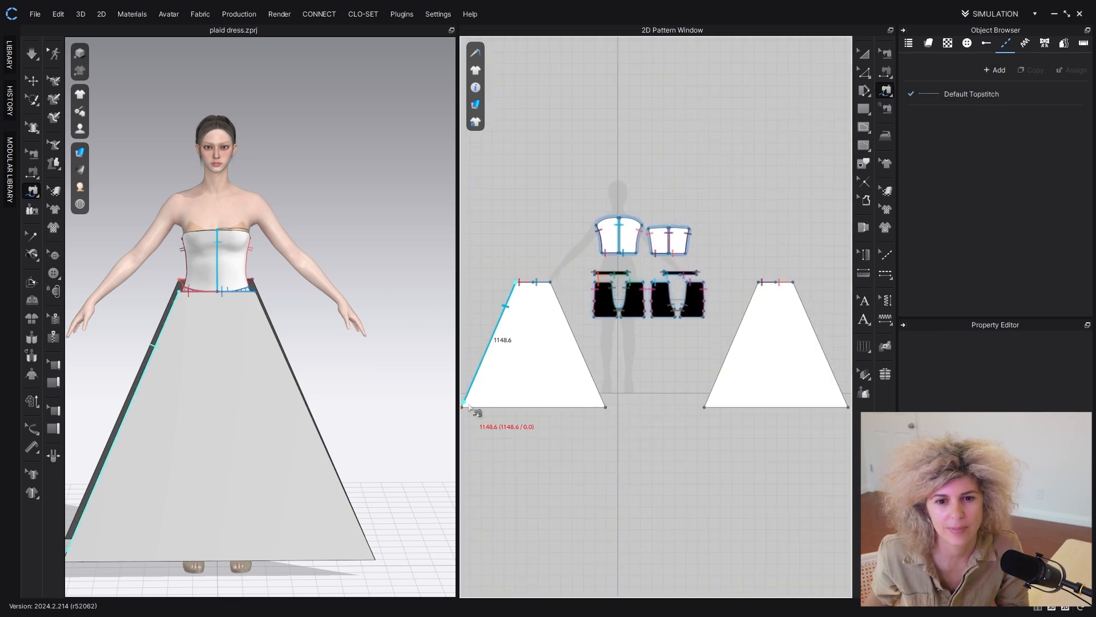
left_click(463, 407)
key("Escape")
left_click(516, 281)
middle_click_drag(463, 408, 502, 391)
left_click(502, 390)
left_click(800, 267)
left_click(745, 390)
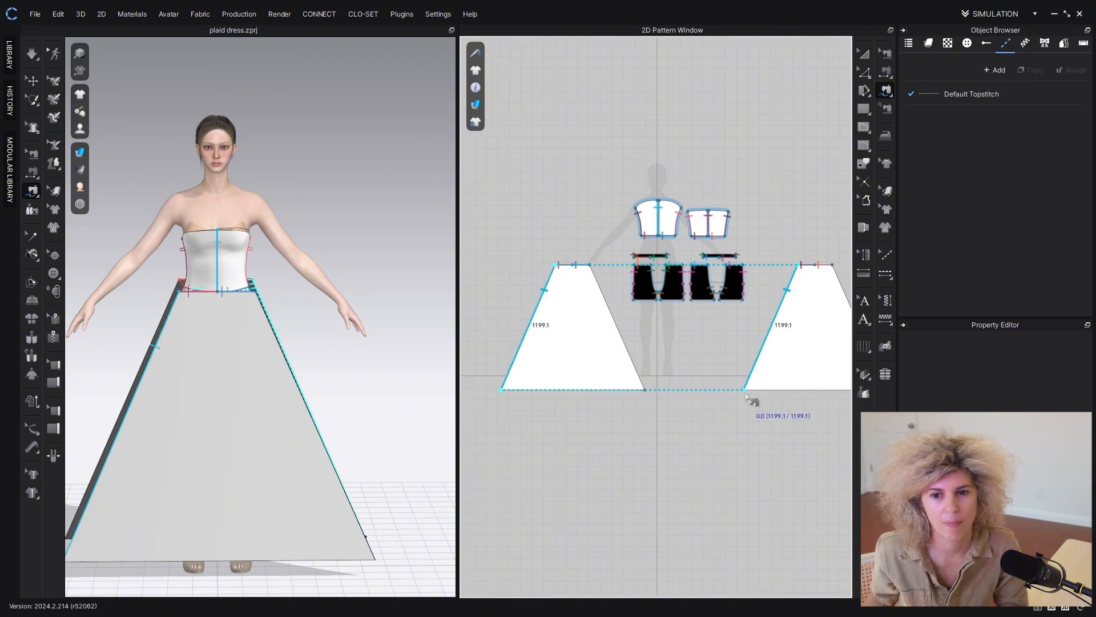
mouse_move(700, 379)
middle_mouse_down()
mouse_move(675, 383)
mouse_move(697, 374)
middle_mouse_up()
right_click_drag(387, 396, 539, 399)
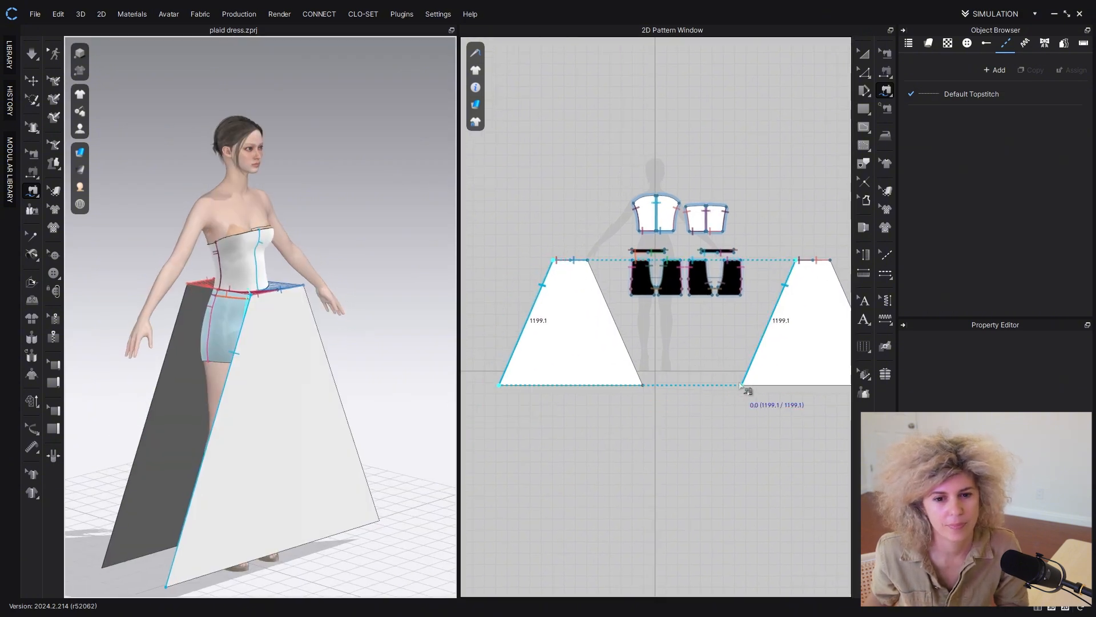
right_click_drag(217, 421, 386, 422)
middle_click_drag(764, 348, 672, 363)
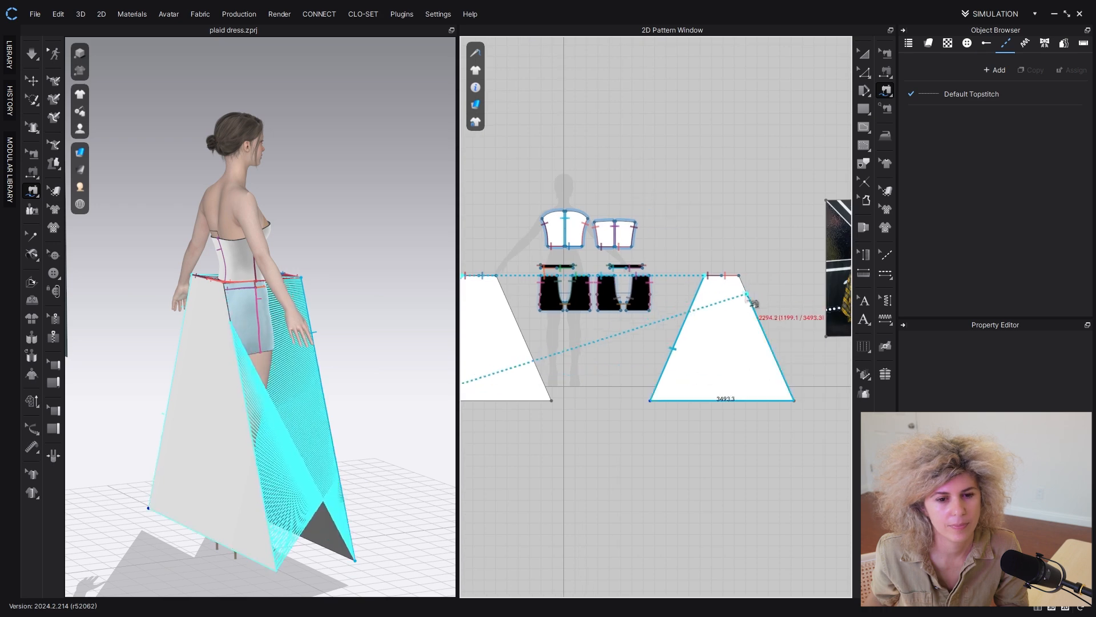
key("Escape")
Step: Sew the front and back skirt panels together along both slanted side edges, matching each waist corner to its hem corner
scroll(635, 416, "down", 4)
left_click(545, 341)
left_click(517, 409)
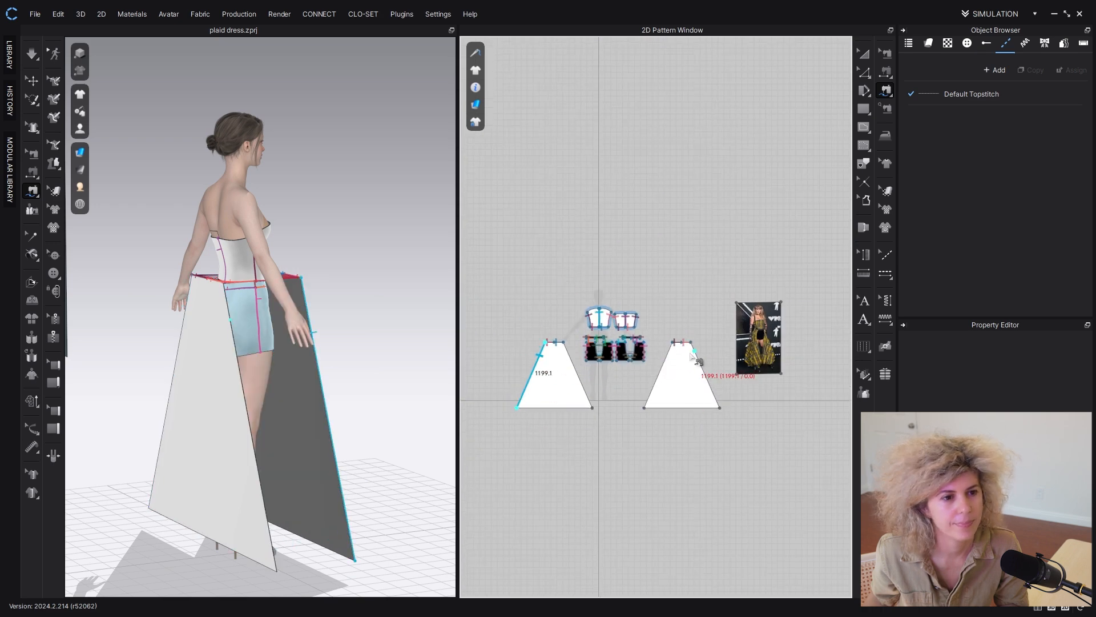
scroll(690, 342, "up", 3)
left_click(698, 344)
middle_click_drag(743, 471, 791, 449)
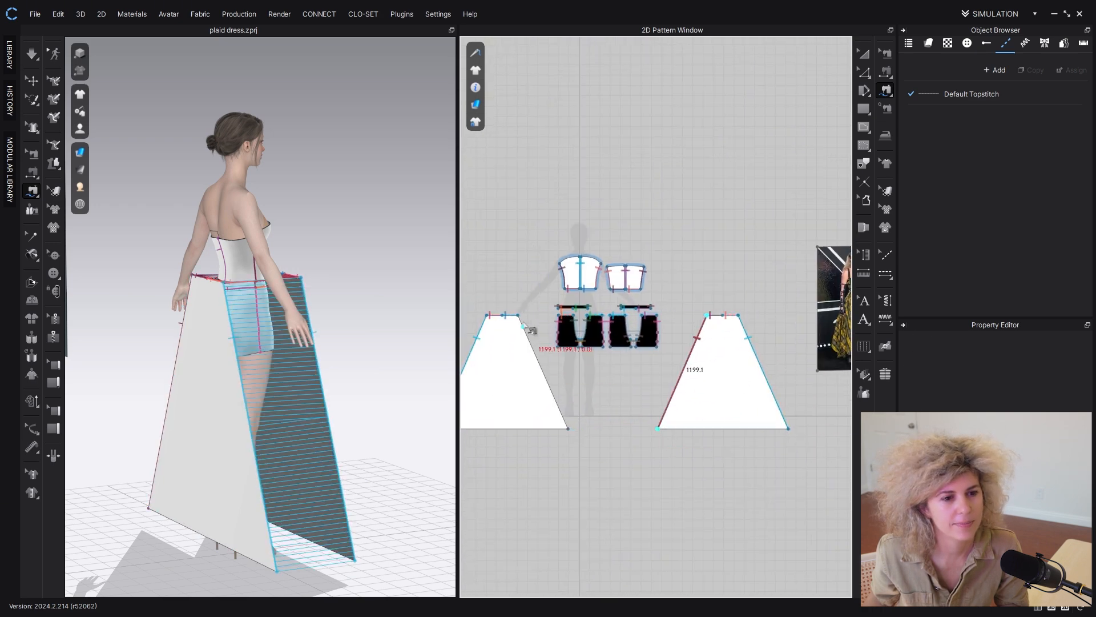
right_click_drag(360, 435, 255, 379)
middle_click_drag(255, 379, 286, 356)
Step: Simulate the garment to drape the sewn skirt on the avatar and stop the simulation
left_click(32, 54)
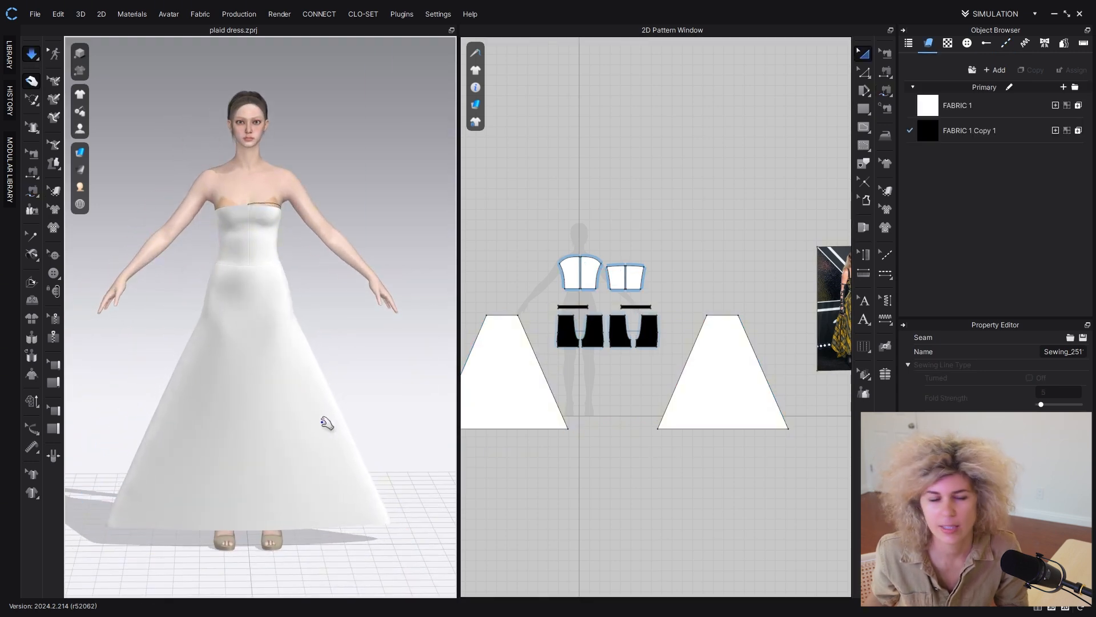
key("m")
left_click(866, 53)
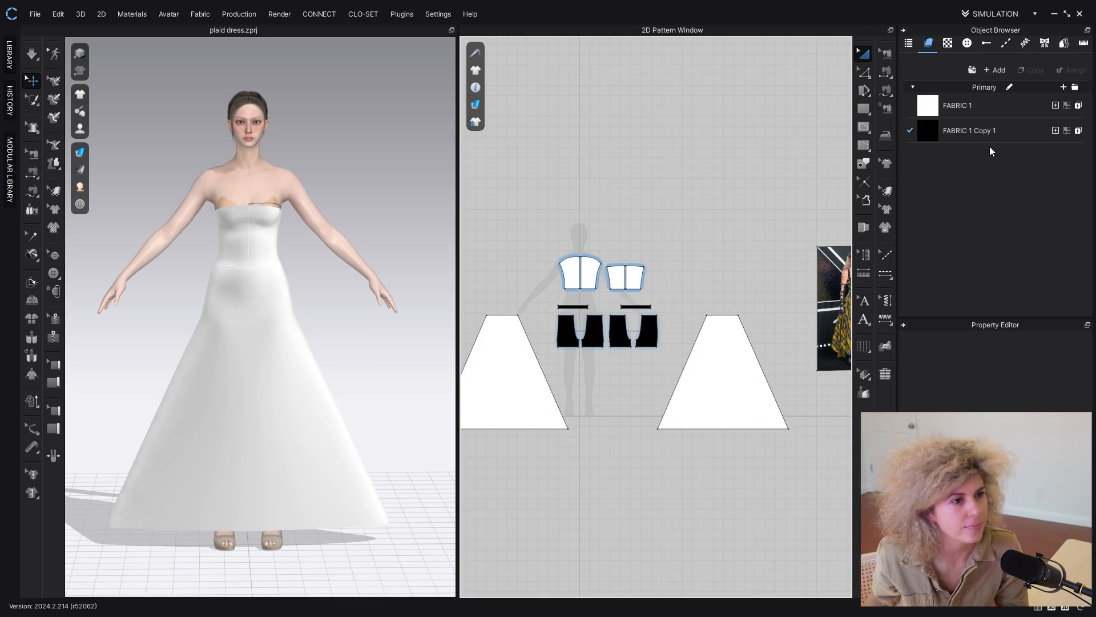
Step: Add the Cotton_Heavy_Canvas fabric from the library's Fabric collection to the project
left_click(10, 57)
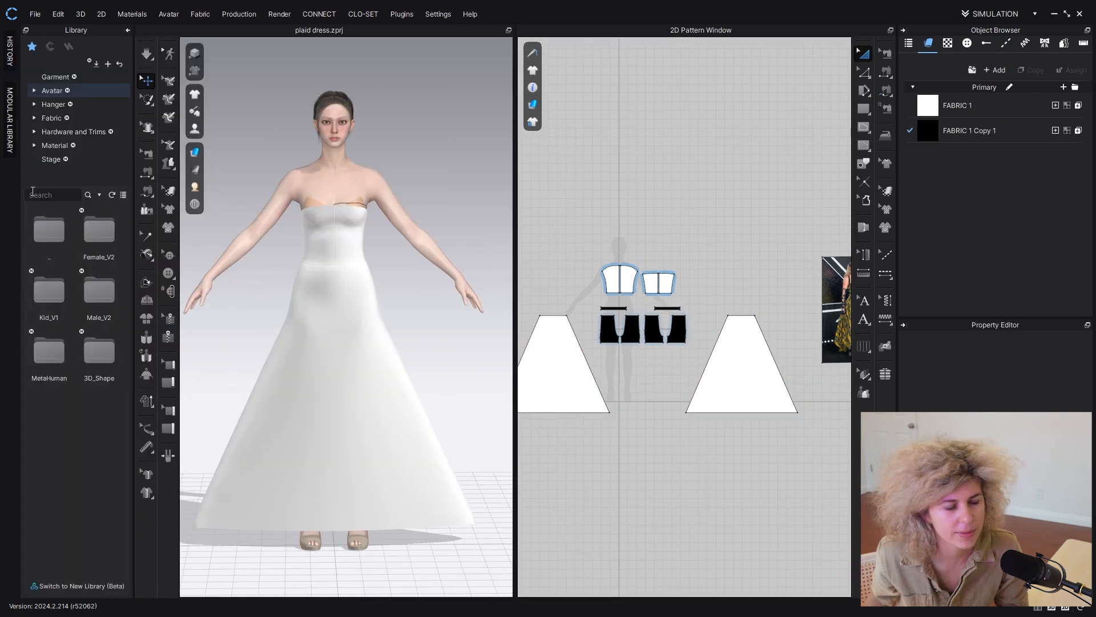
left_click(52, 118)
mouse_move(46, 342)
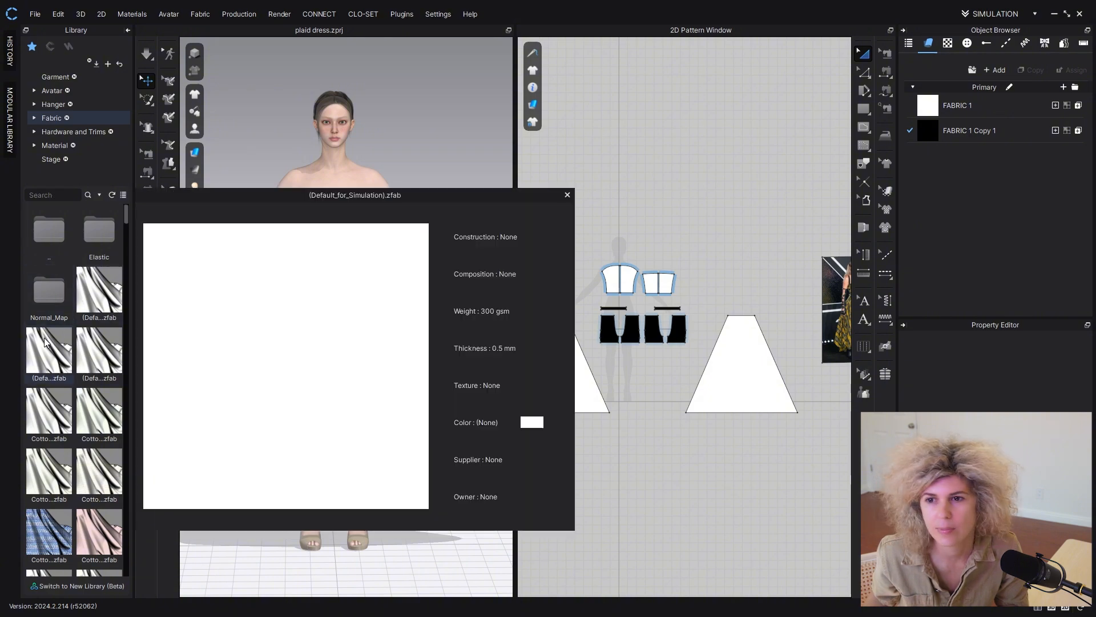
scroll(78, 354, "down", 3)
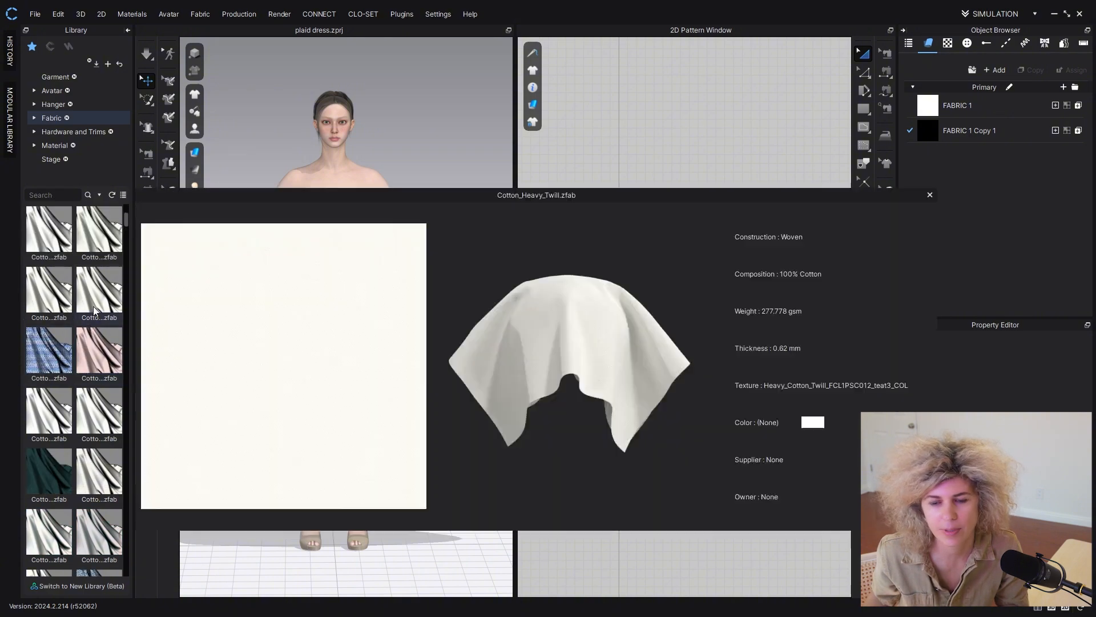
double_click(93, 306)
Step: Assign Cotton_Heavy_Canvas to the front and back skirt panels and simulate the dress again
left_click(547, 350)
left_click(751, 367)
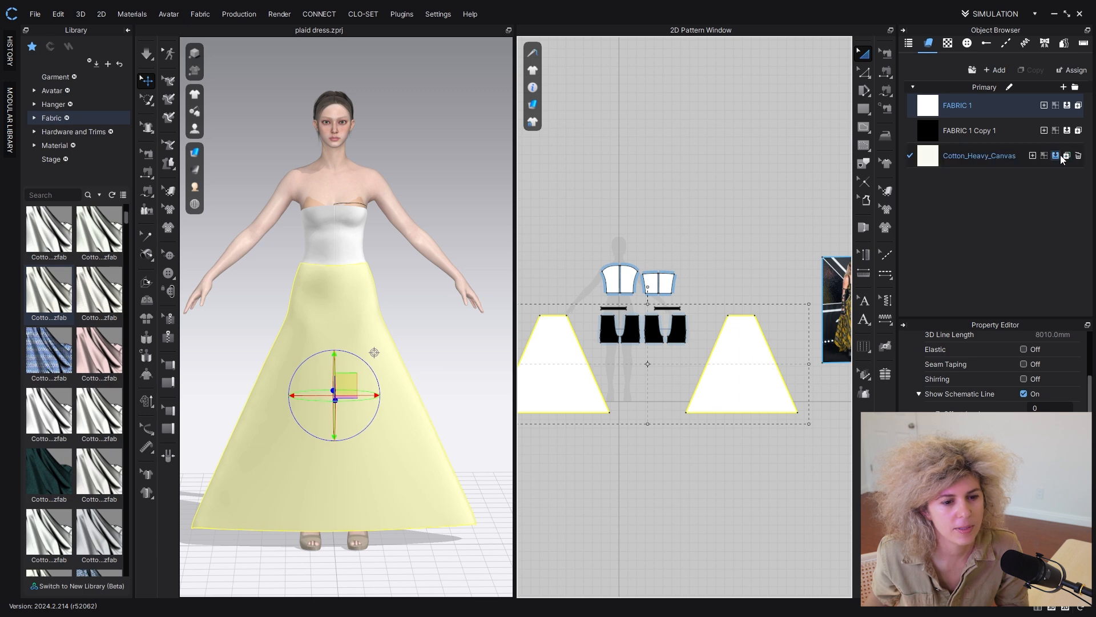
left_click(764, 472)
left_click(147, 54)
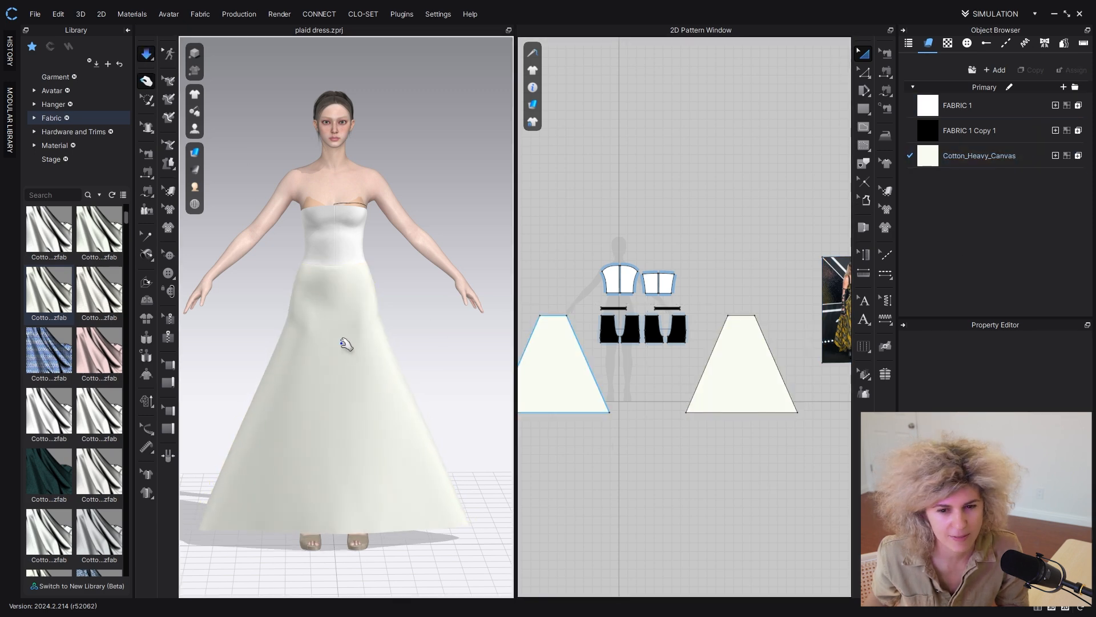
Step: Pull the back skirt panel during simulation to settle its folds, and stop the simulation
right_click_drag(328, 457, 522, 436)
left_click_drag(323, 472, 375, 443)
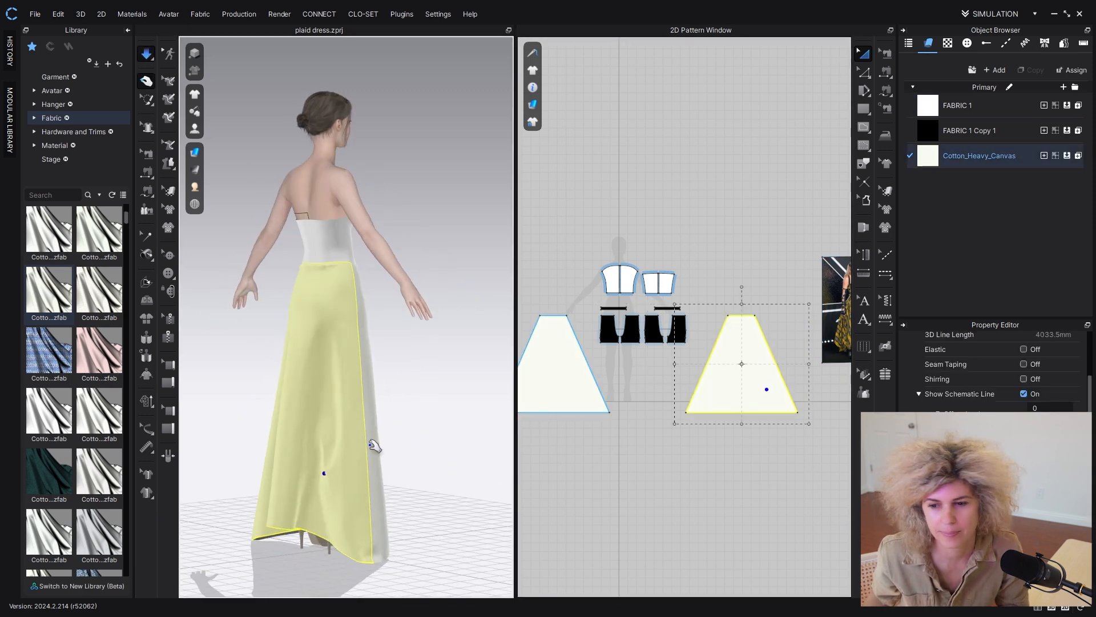
right_click_drag(374, 443, 313, 480)
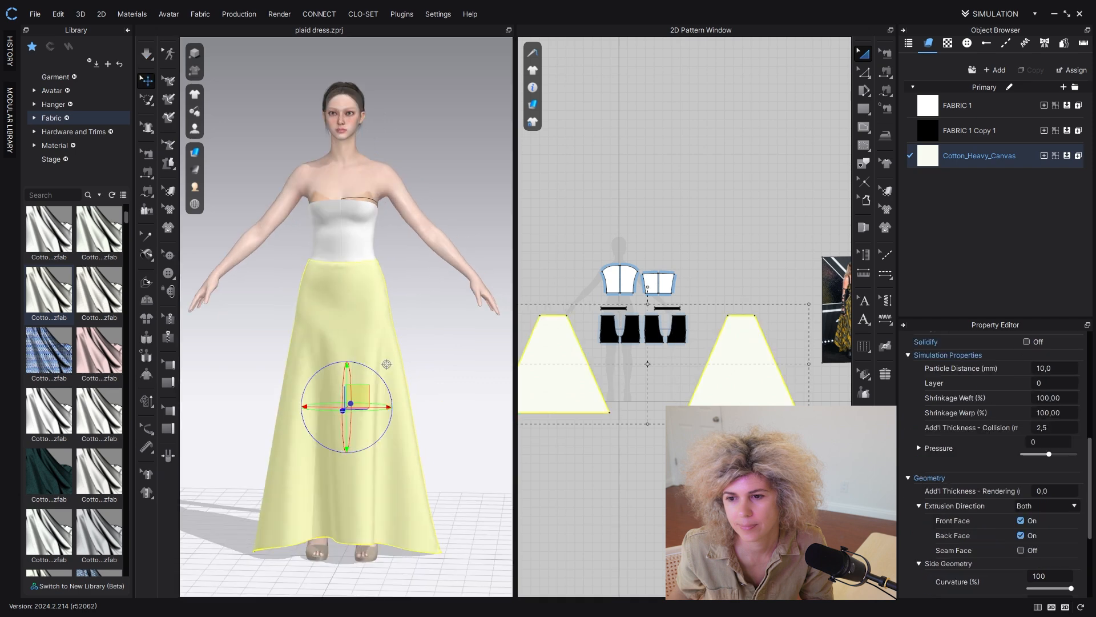
Step: Set the particle distance of all garment pattern pieces to 10 mm and simulate the dress again
scroll(775, 477, "down", 5)
left_click_drag(550, 290, 788, 519)
scroll(1041, 509, "down", 4)
scroll(1041, 514, "up", 4)
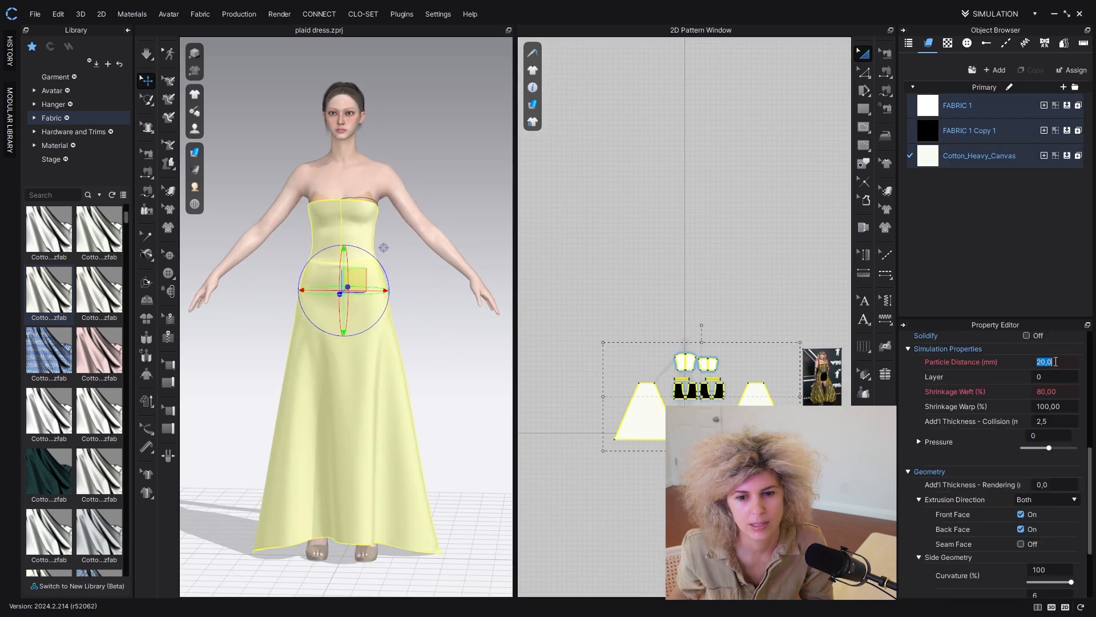
key("Return")
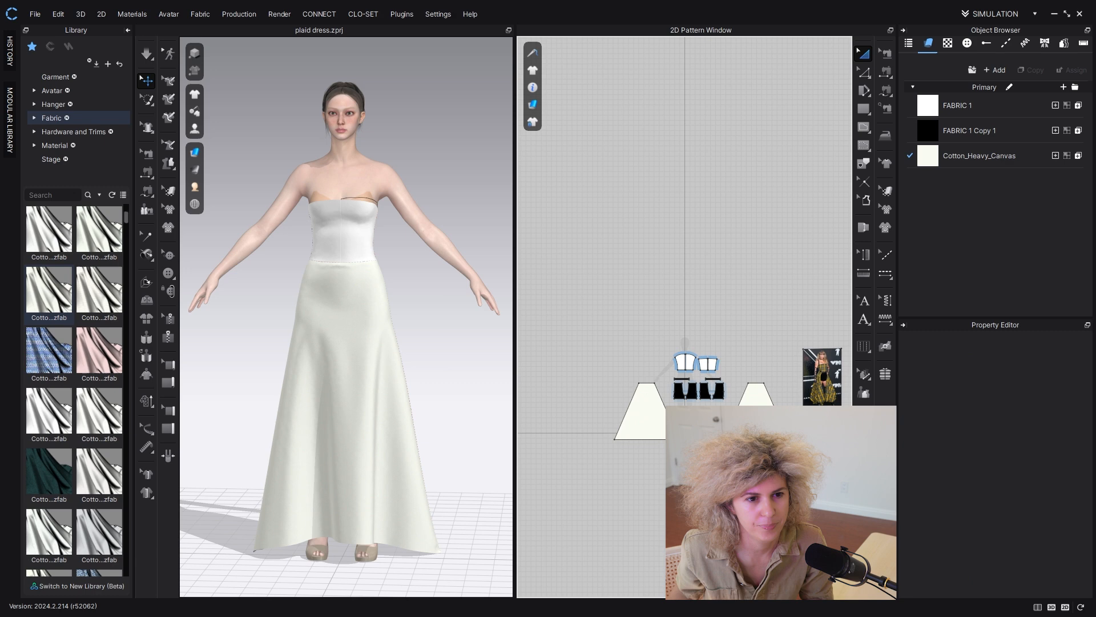
left_click(146, 56)
key("space")
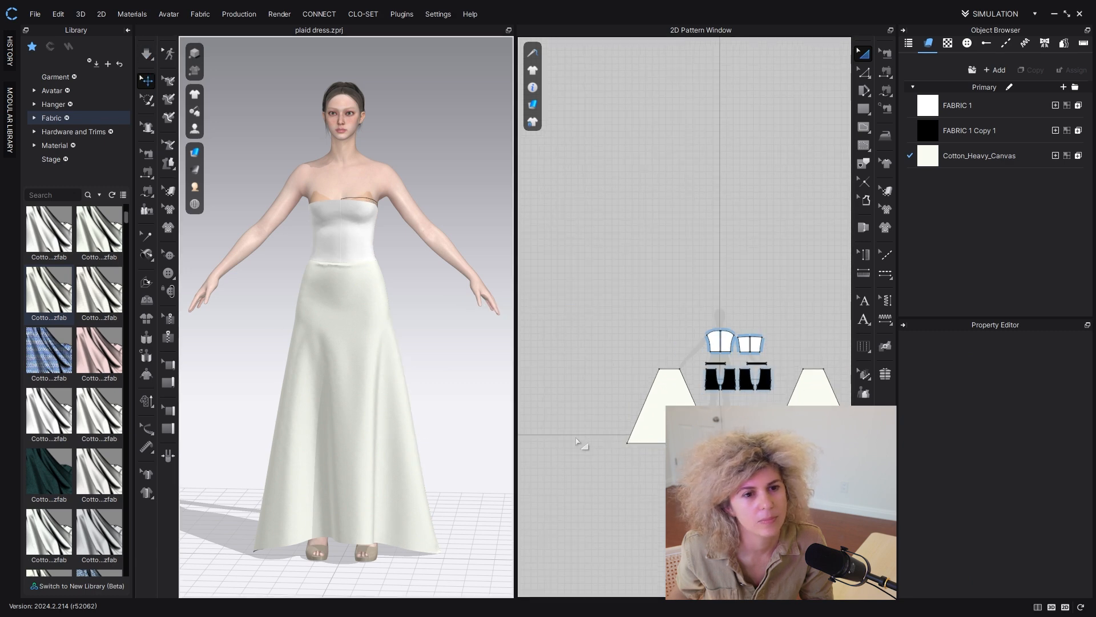
Step: Draw a straight internal line down the center of the front skirt panel, from the hem midpoint to the waist midpoint
scroll(683, 400, "up", 3)
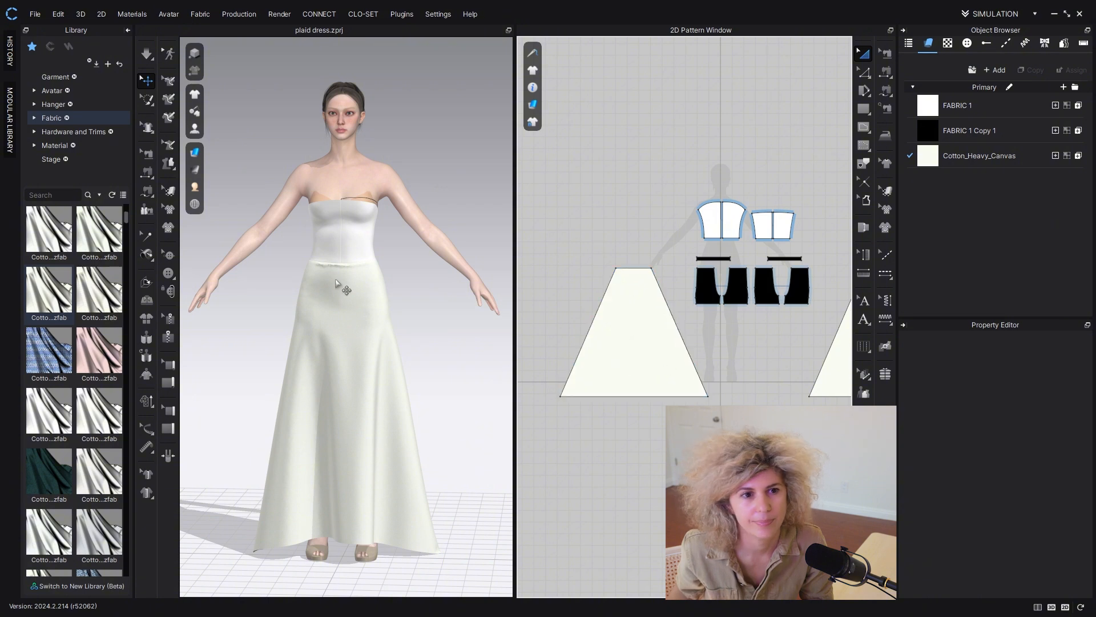
scroll(337, 283, "up", 3)
left_click(321, 252)
right_click_drag(321, 252, 213, 256)
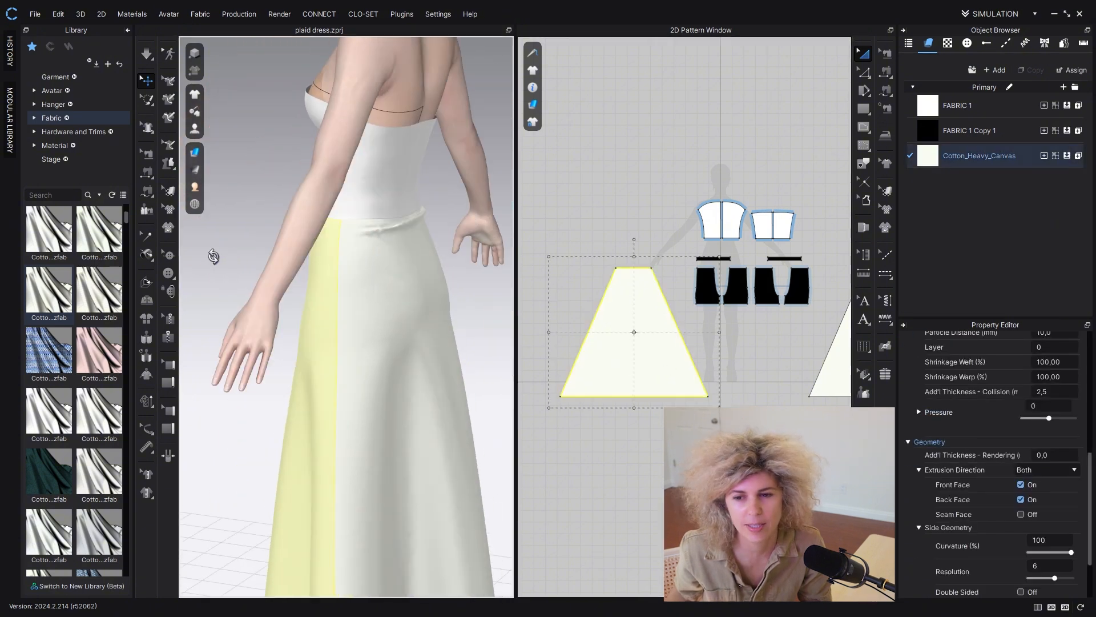
right_click_drag(393, 327, 506, 326)
scroll(656, 324, "up", 3)
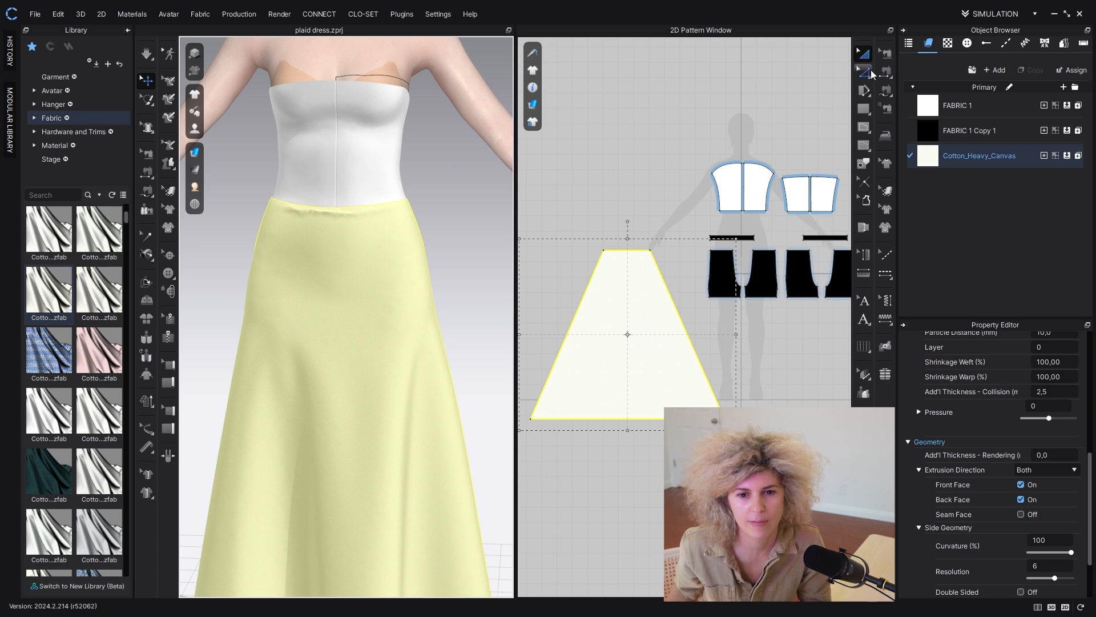
left_click(869, 73)
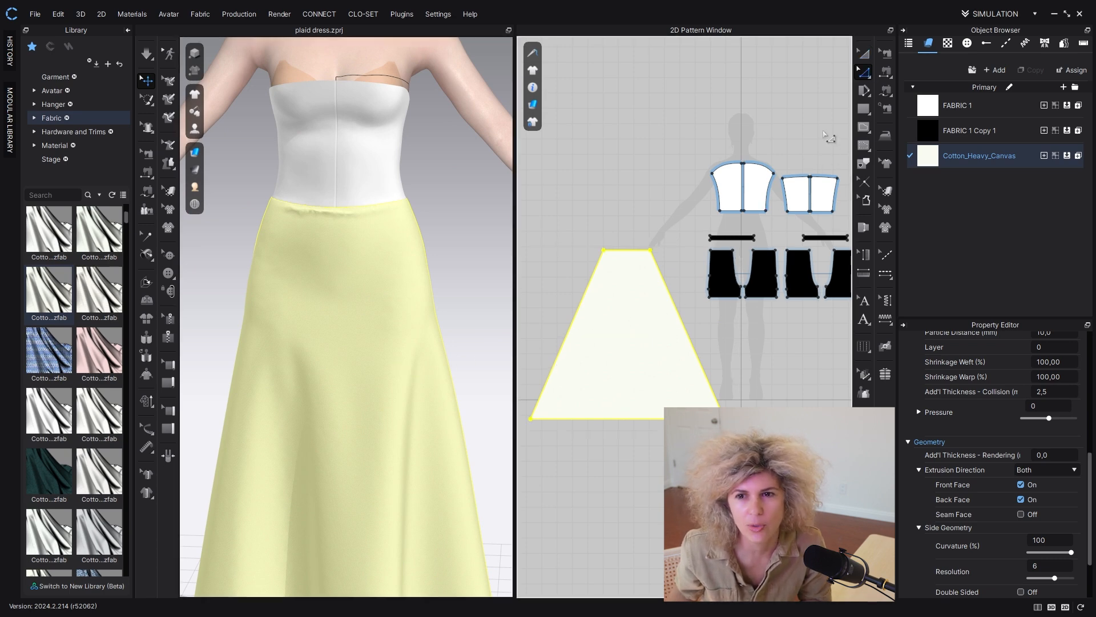
left_click(866, 166)
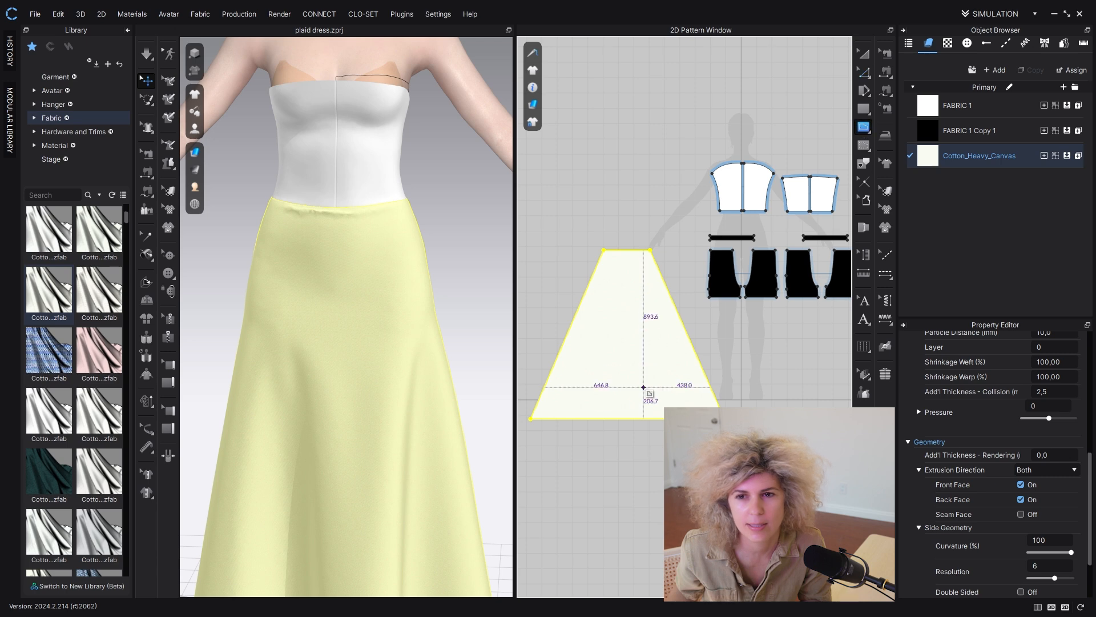
left_click(627, 418)
left_click(628, 249)
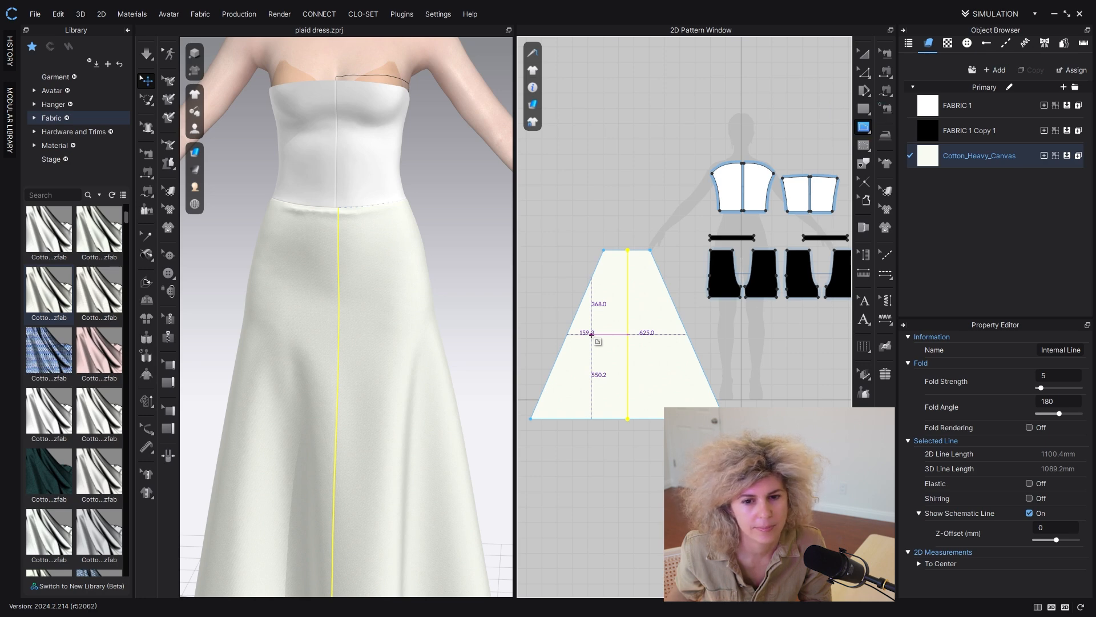
Step: Cut the front skirt panel into two halves along its center internal line
key("z")
scroll(628, 249, "up", 4)
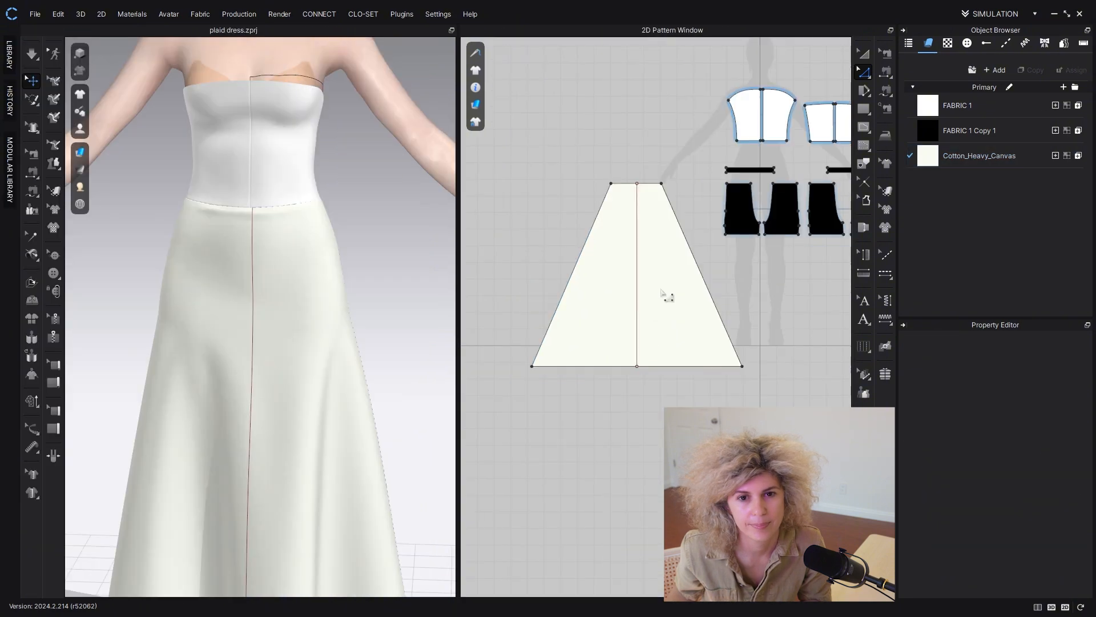
scroll(605, 242, "up", 3)
right_click(597, 240)
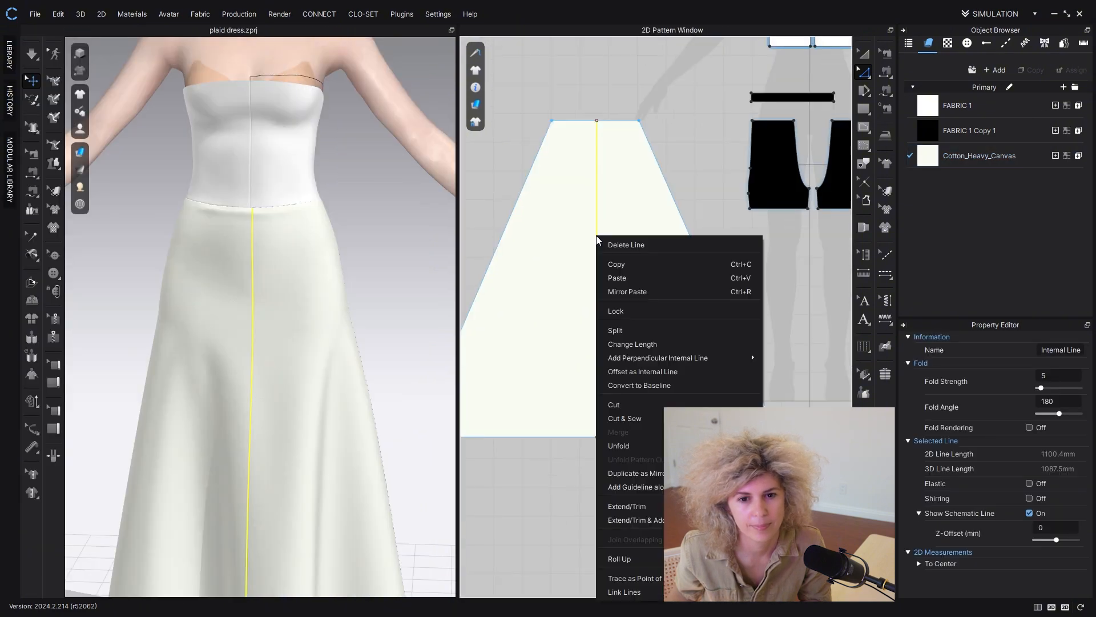
left_click(634, 404)
Step: Delete the half of the front skirt nearest the shorts patterns
left_click(865, 54)
scroll(688, 286, "down", 3)
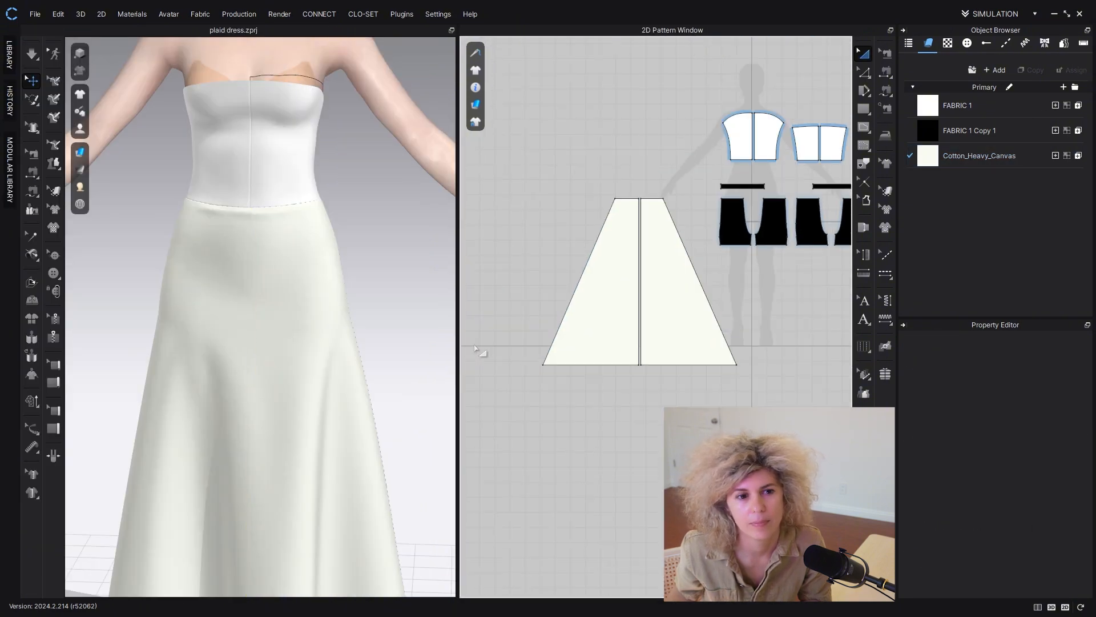
left_click(688, 288)
key("Delete")
Step: Shift the remaining front skirt half slightly outward and place a mirrored copy beside its center edge
left_click(618, 305)
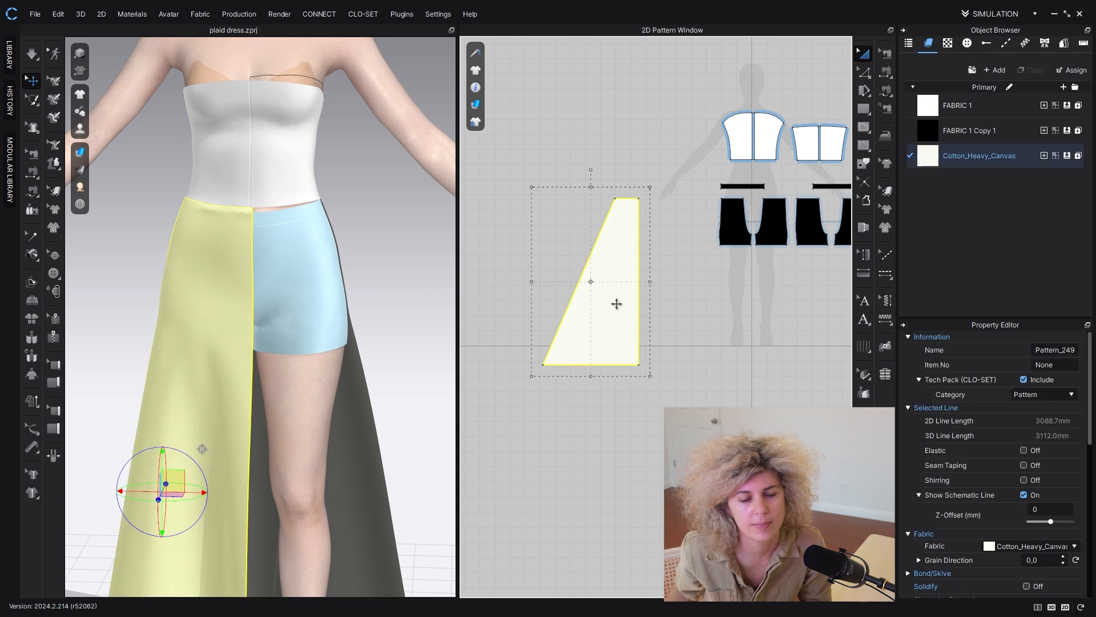
left_click_drag(610, 302, 605, 303)
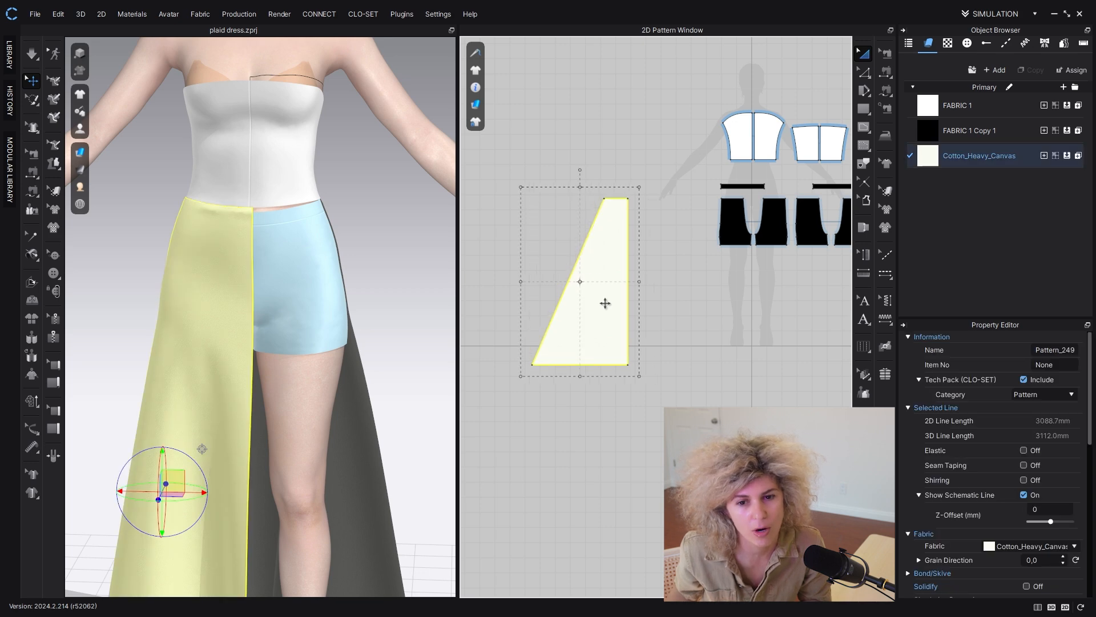
key("ctrl+c")
key("ctrl+r")
left_click(686, 298)
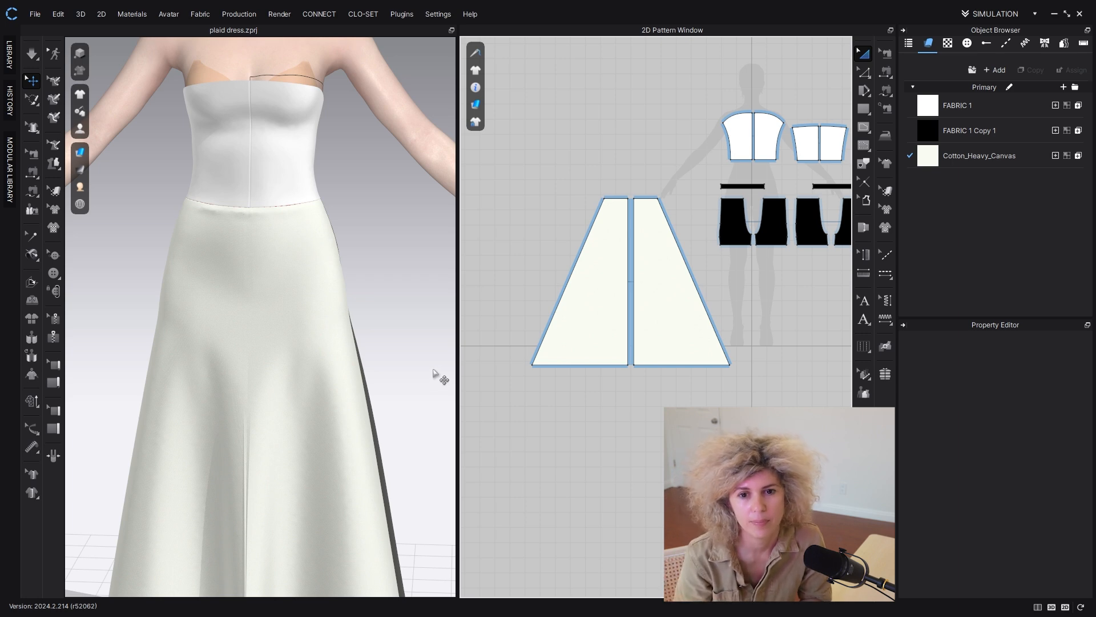
Step: Sew the waist edges of the two front skirt halves to the lower edge of the front bodice
scroll(434, 374, "down", 2)
scroll(625, 374, "down", 3)
scroll(625, 375, "up", 3)
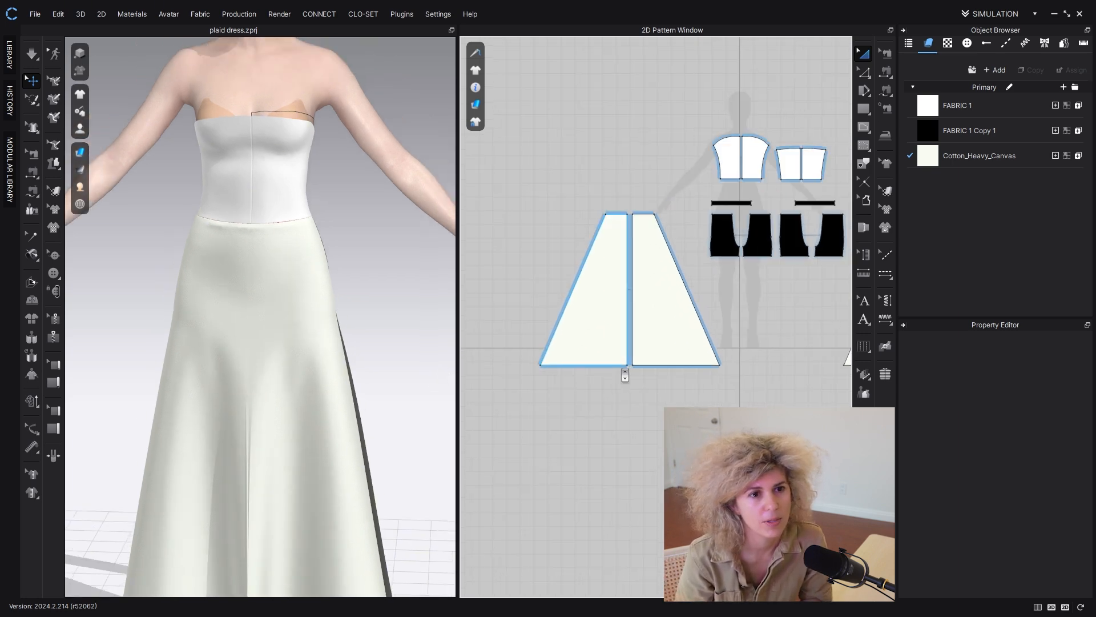
scroll(540, 379, "up", 2)
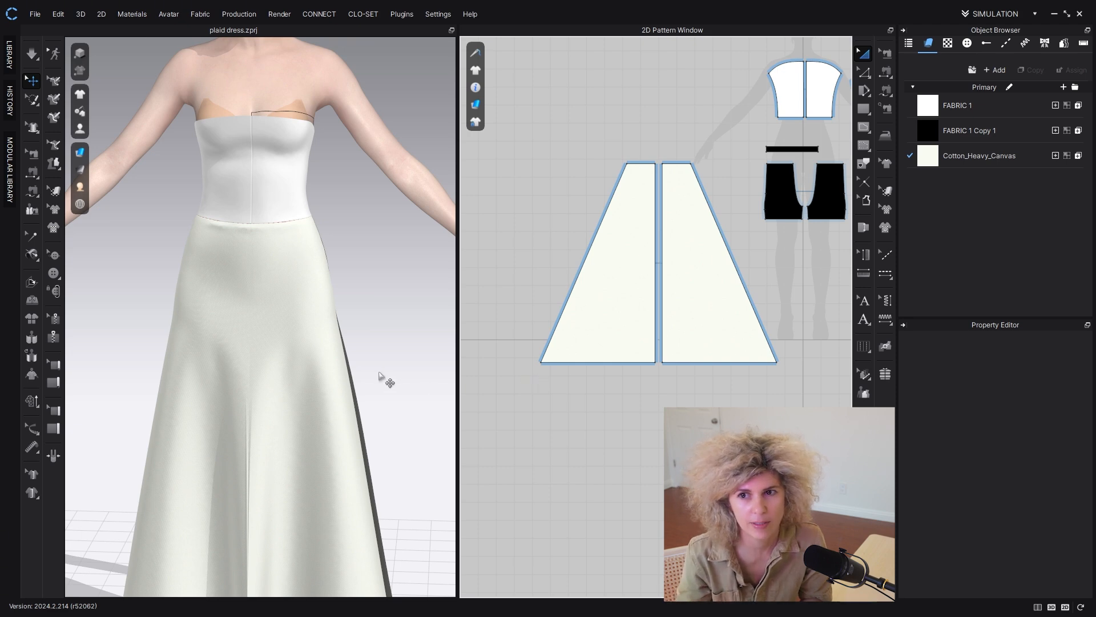
right_click_drag(607, 262, 550, 325)
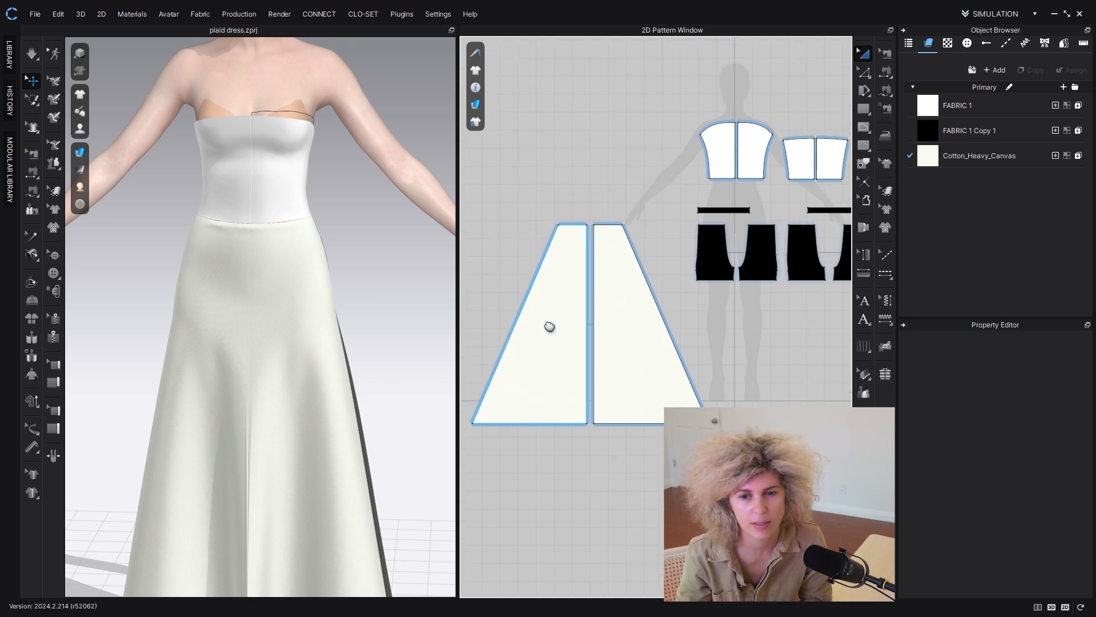
left_click(886, 53)
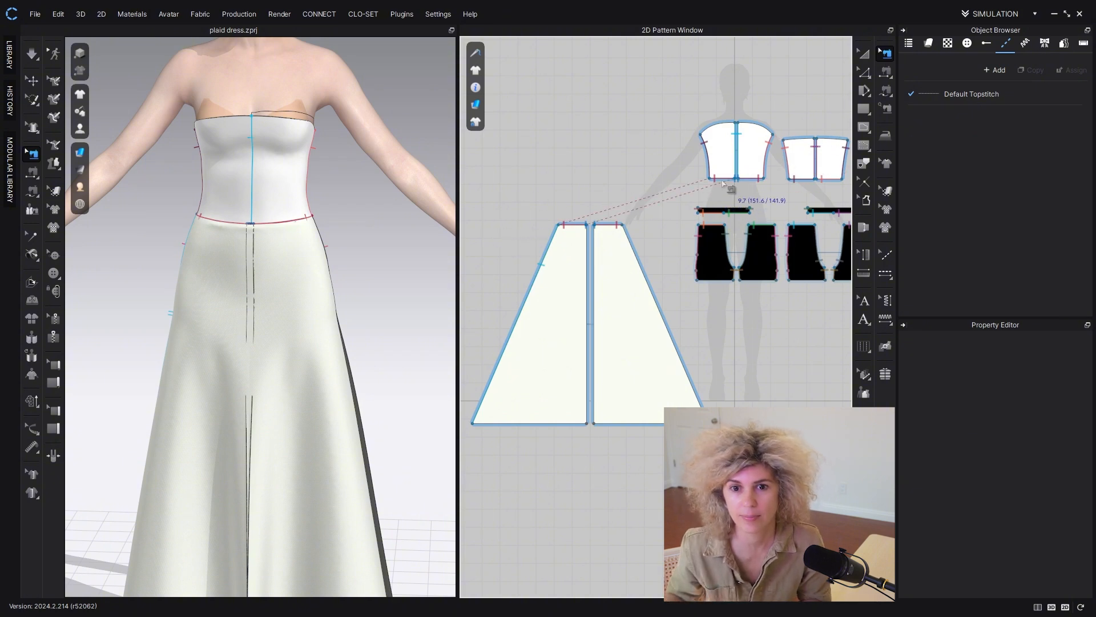
left_click(621, 227)
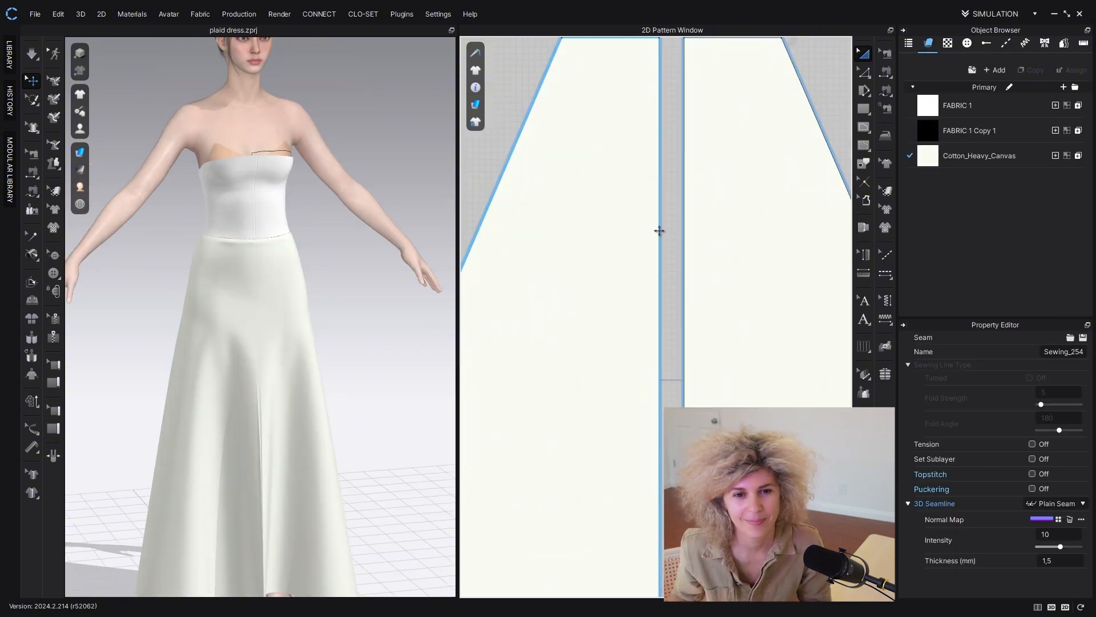
Step: Give the slanted side edges of the front skirt halves a slight curve with Edit Curvature
scroll(659, 228, "down", 5)
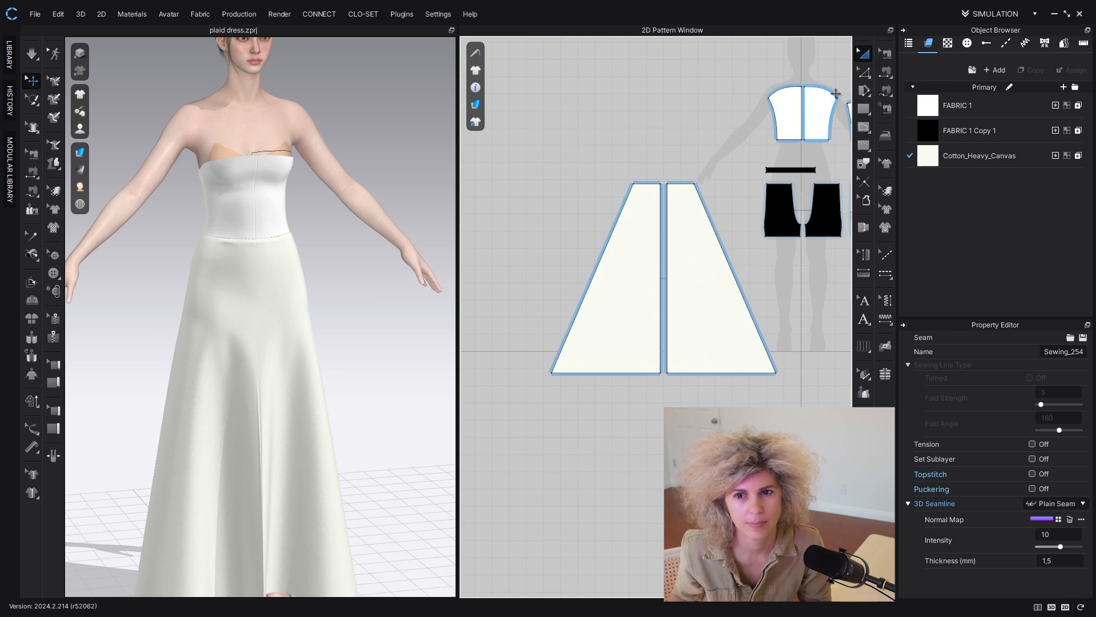
left_click(868, 79)
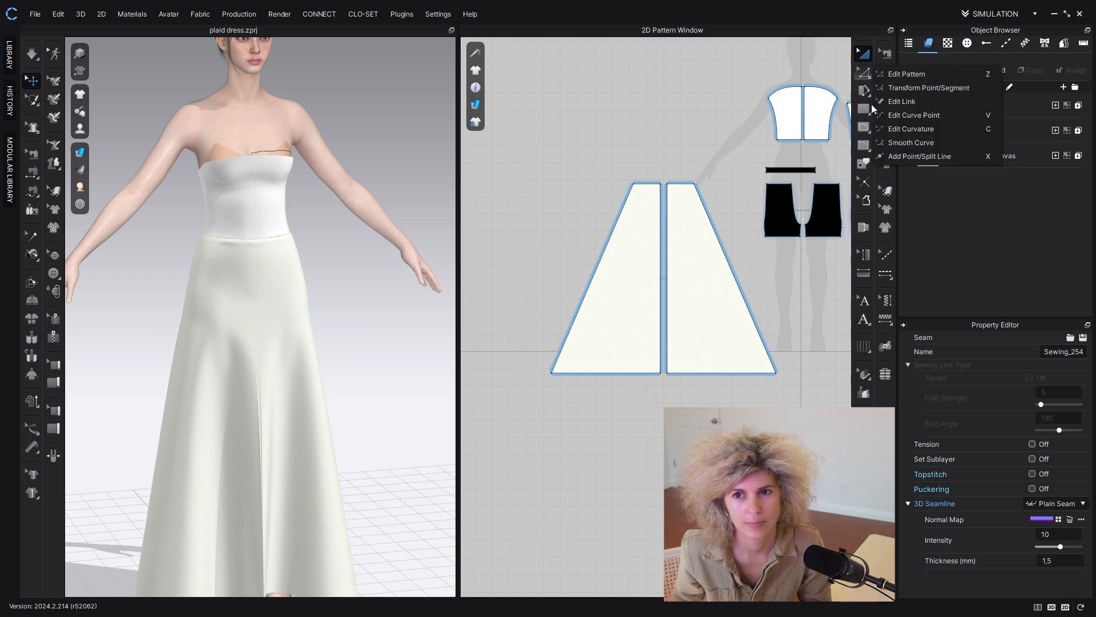
left_click(910, 128)
scroll(604, 326, "up", 3)
scroll(577, 311, "down", 2)
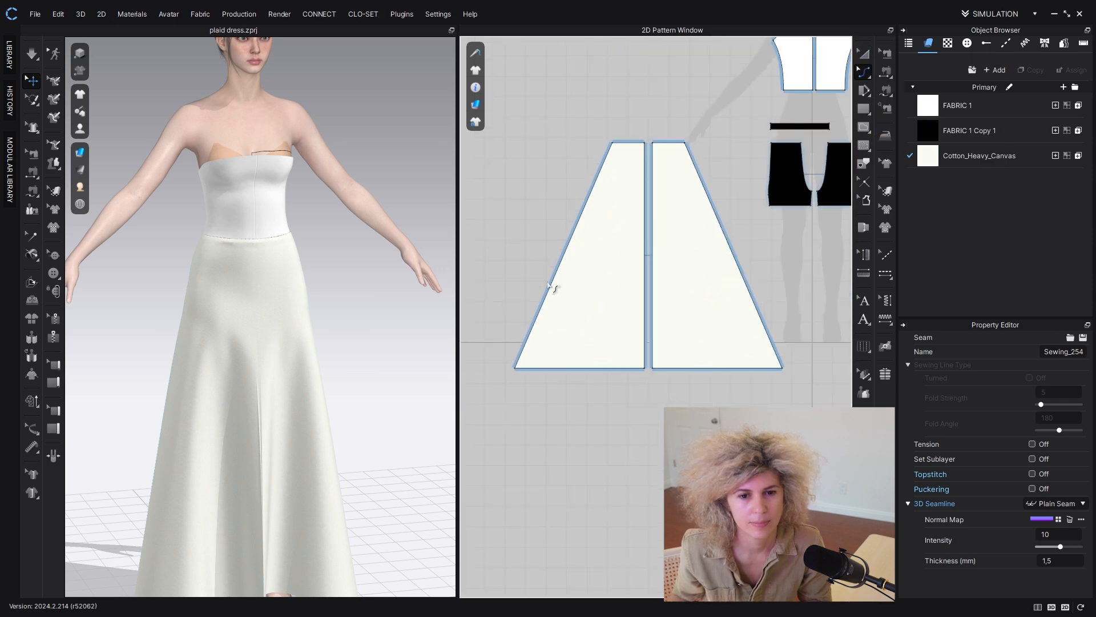
left_click(550, 286)
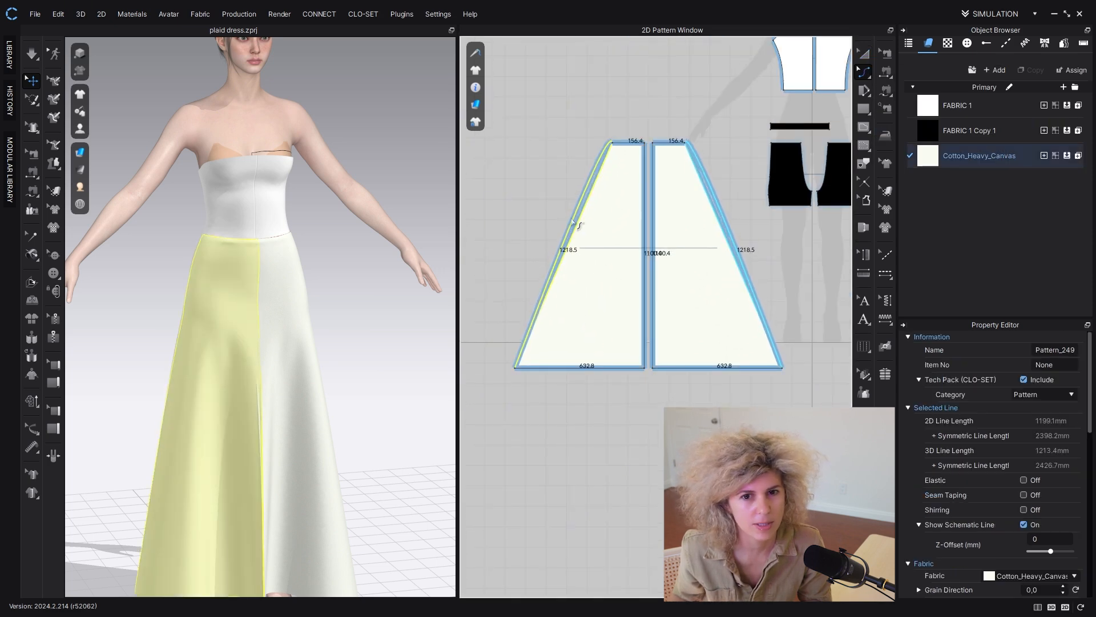
left_click_drag(574, 223, 566, 247)
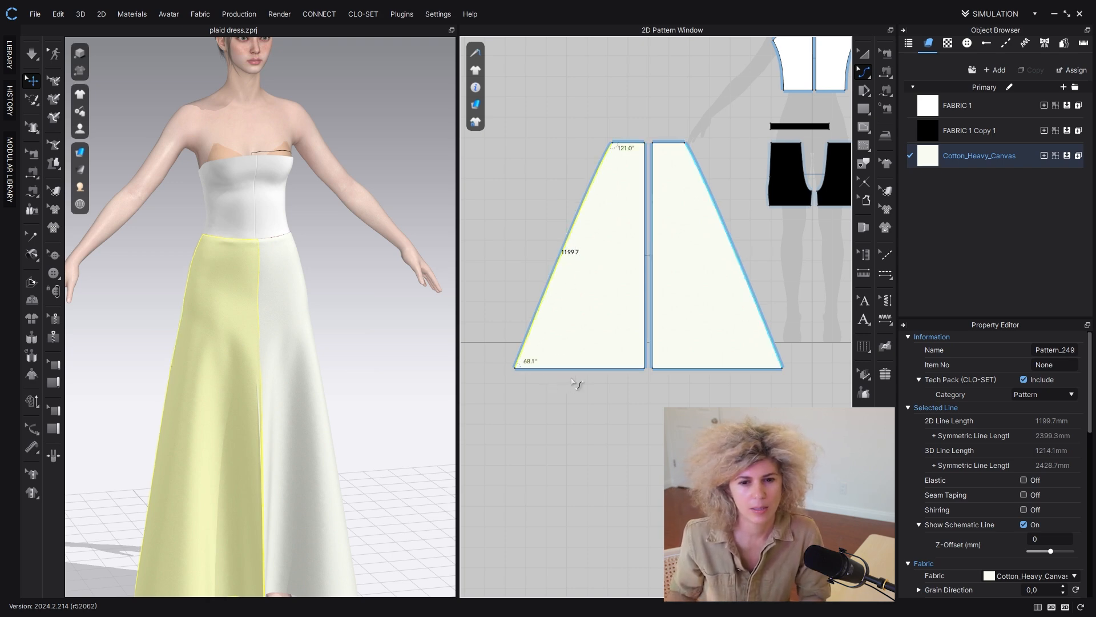
scroll(574, 381, "down", 3)
middle_click_drag(717, 392, 612, 378)
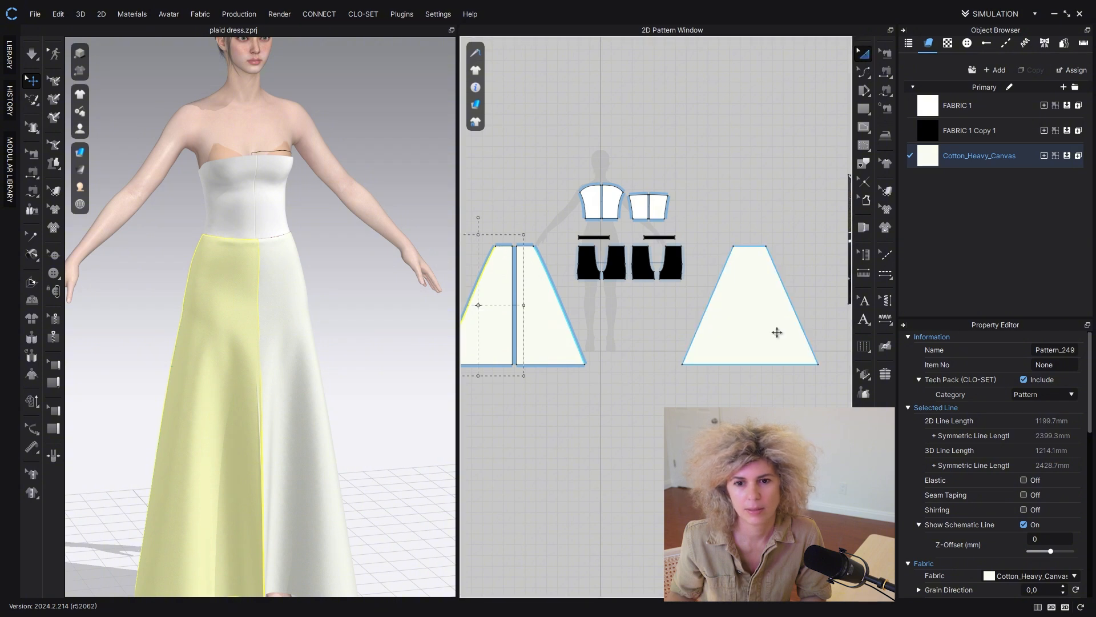
scroll(777, 332, "up", 2)
left_click(868, 77)
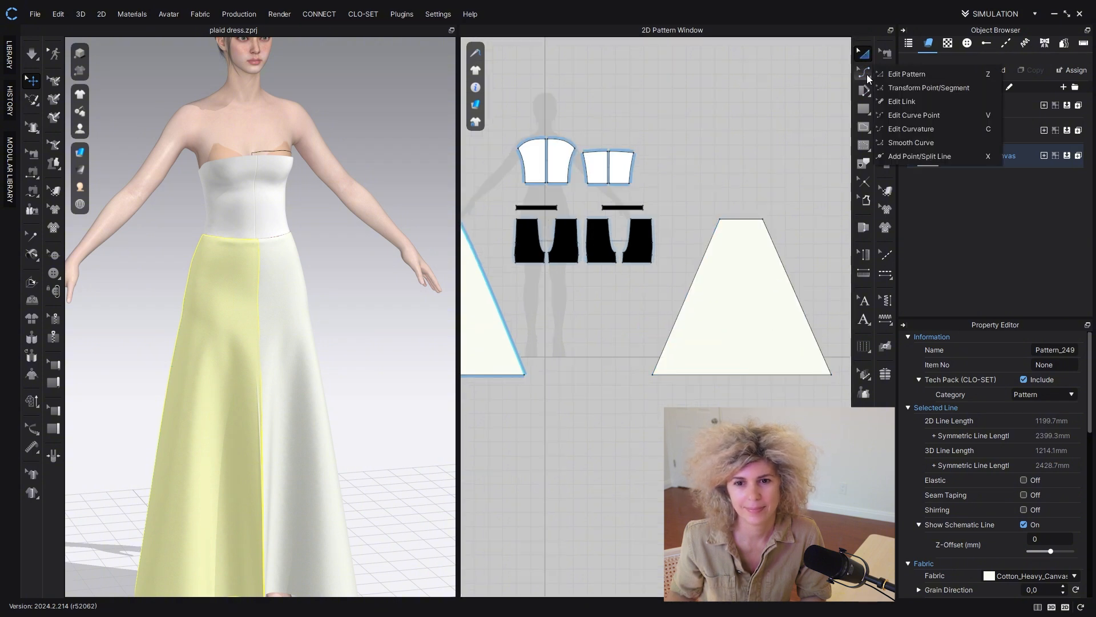
left_click(862, 130)
middle_click_drag(759, 371, 661, 386)
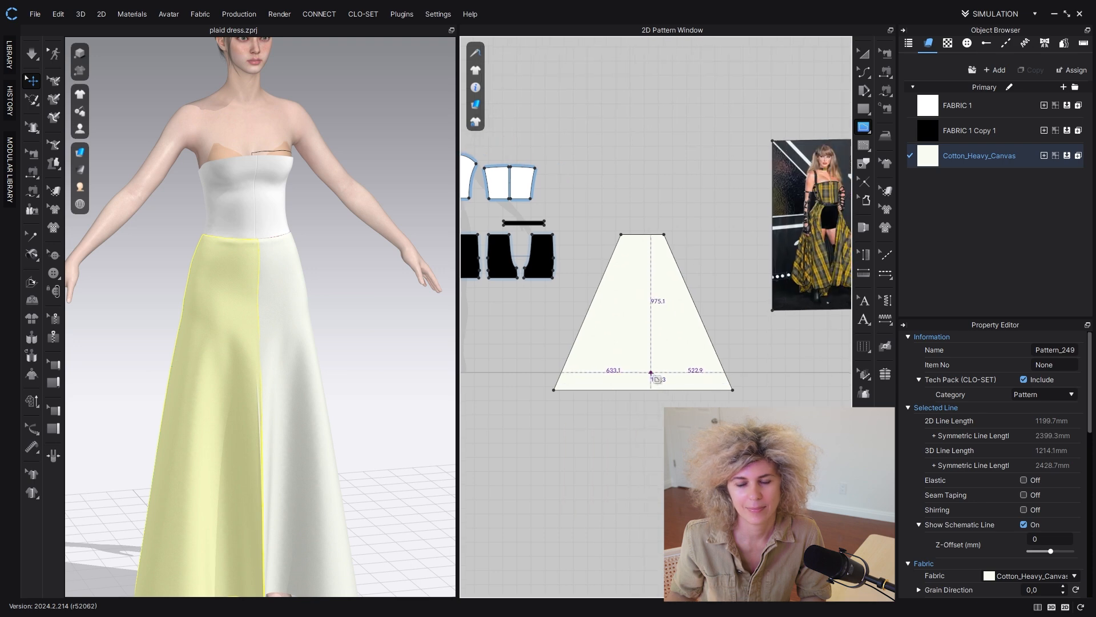
scroll(656, 370, "up", 2)
scroll(640, 190, "up", 1)
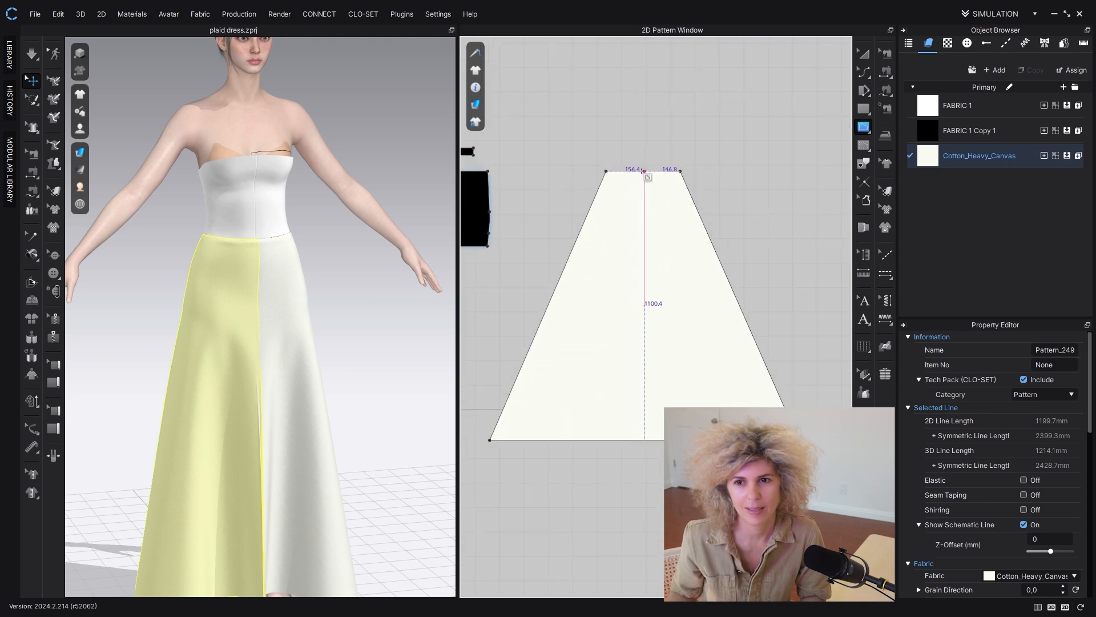
scroll(647, 174, "up", 2)
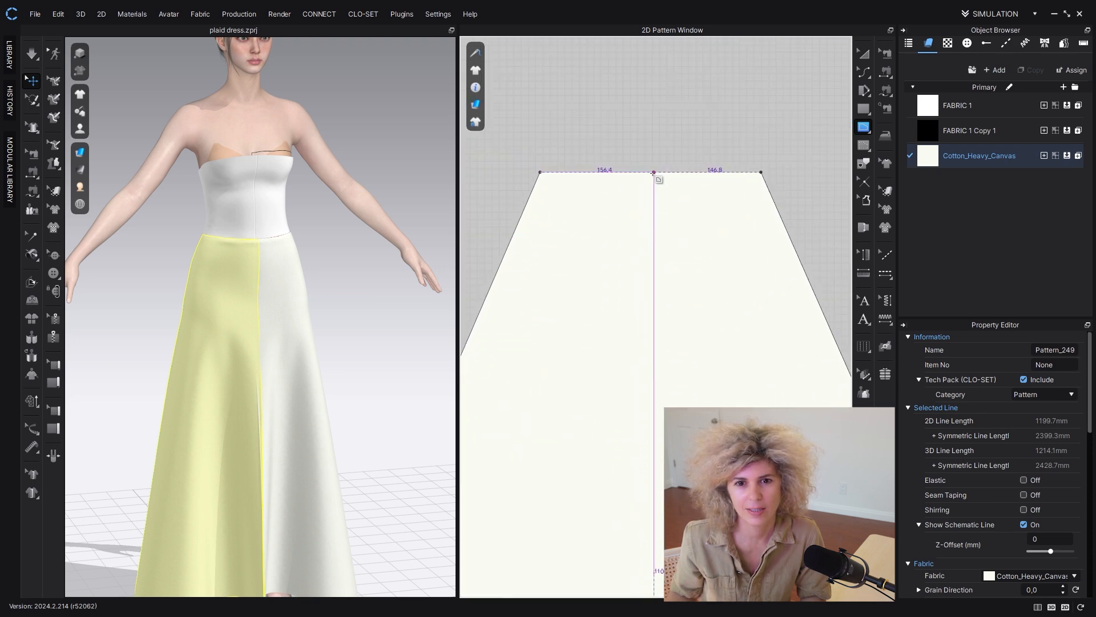
Step: Add a point at the midpoint of the back skirt panel's waist edge by splitting the line evenly
left_click(863, 77)
left_click(901, 160)
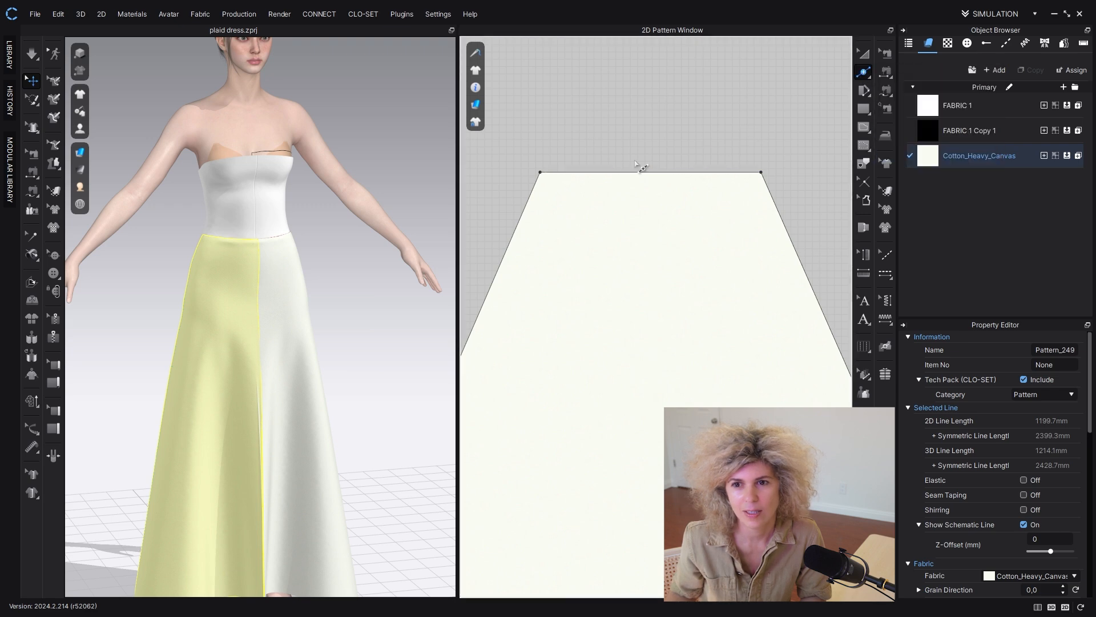
right_click(663, 172)
left_click(521, 404)
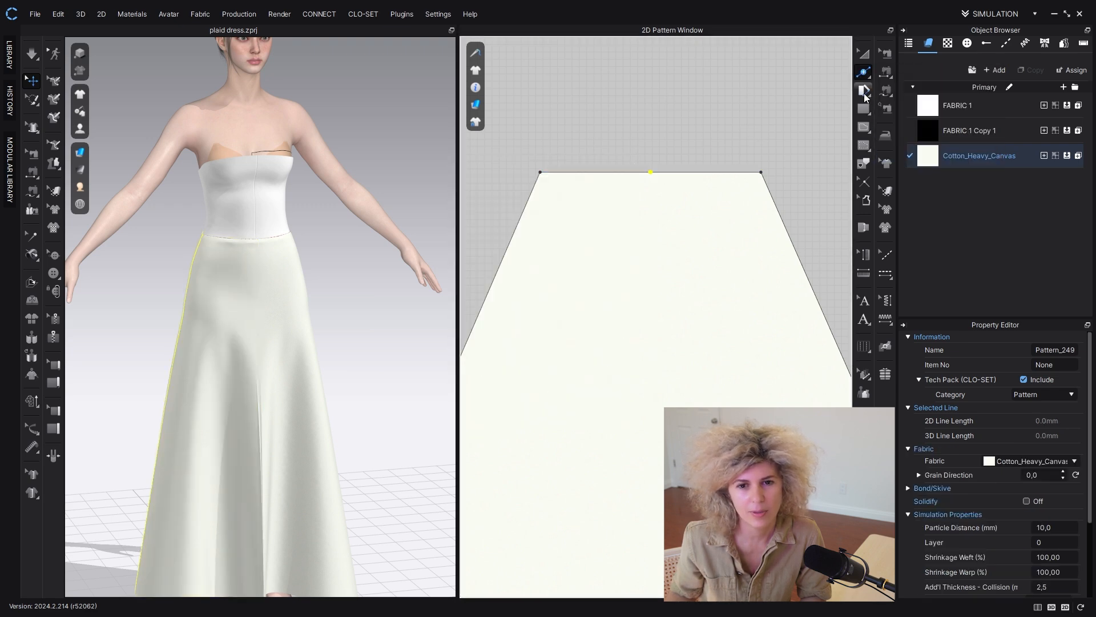
Step: Draw an internal line from the back skirt panel's waist midpoint straight down to the hem and cut the panel along it
left_click(864, 73)
left_click(860, 130)
scroll(585, 177, "down", 3)
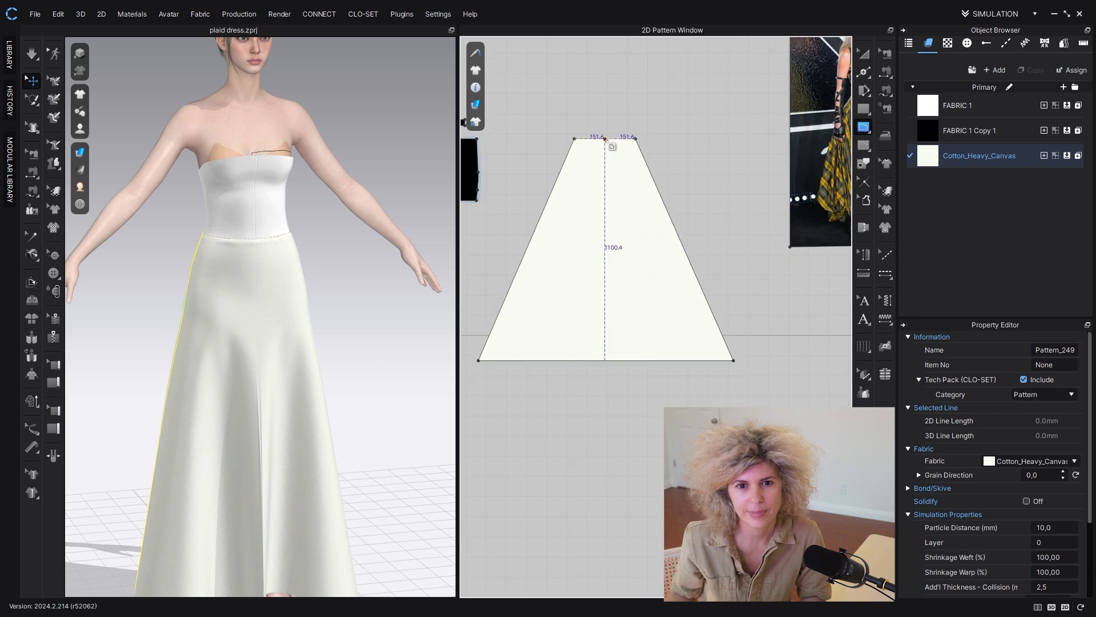
left_click(605, 139)
double_click(605, 360)
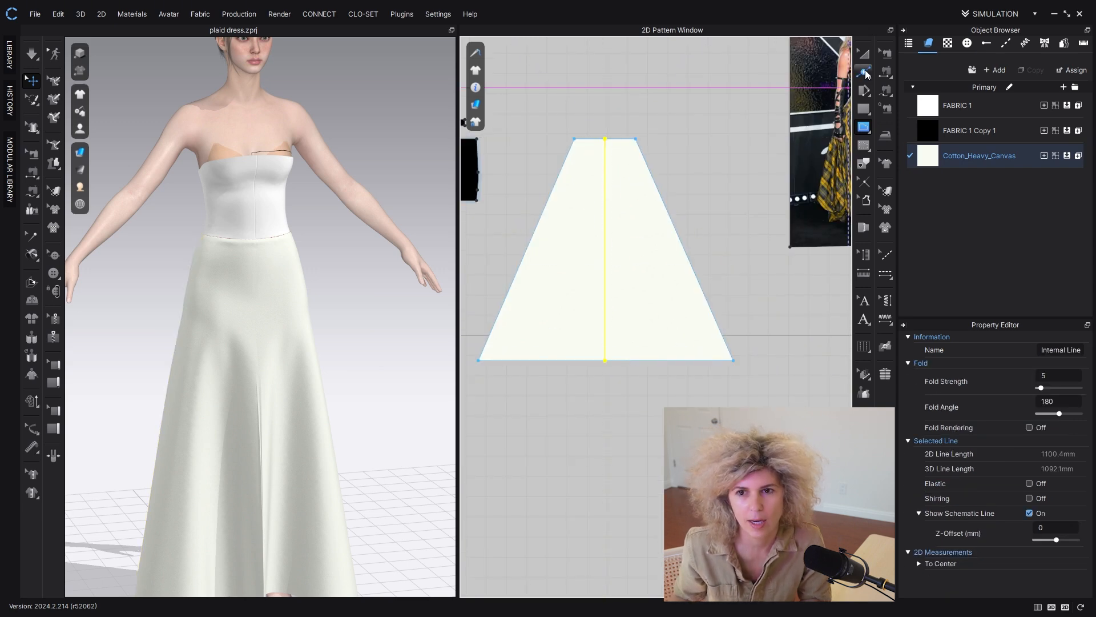
key("z")
right_click(606, 206)
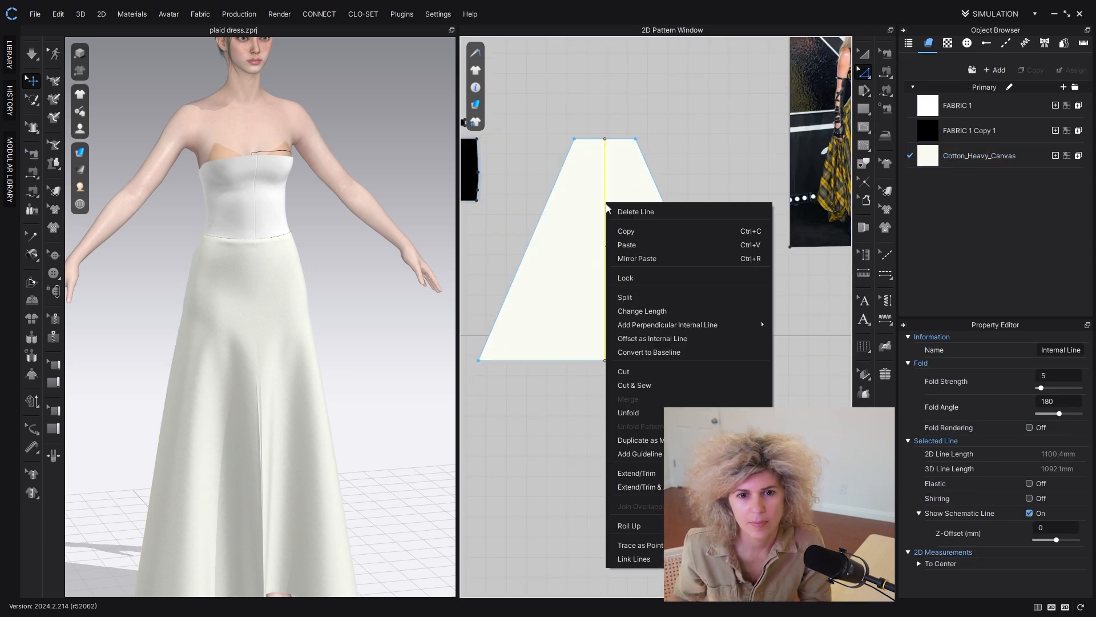
left_click(630, 376)
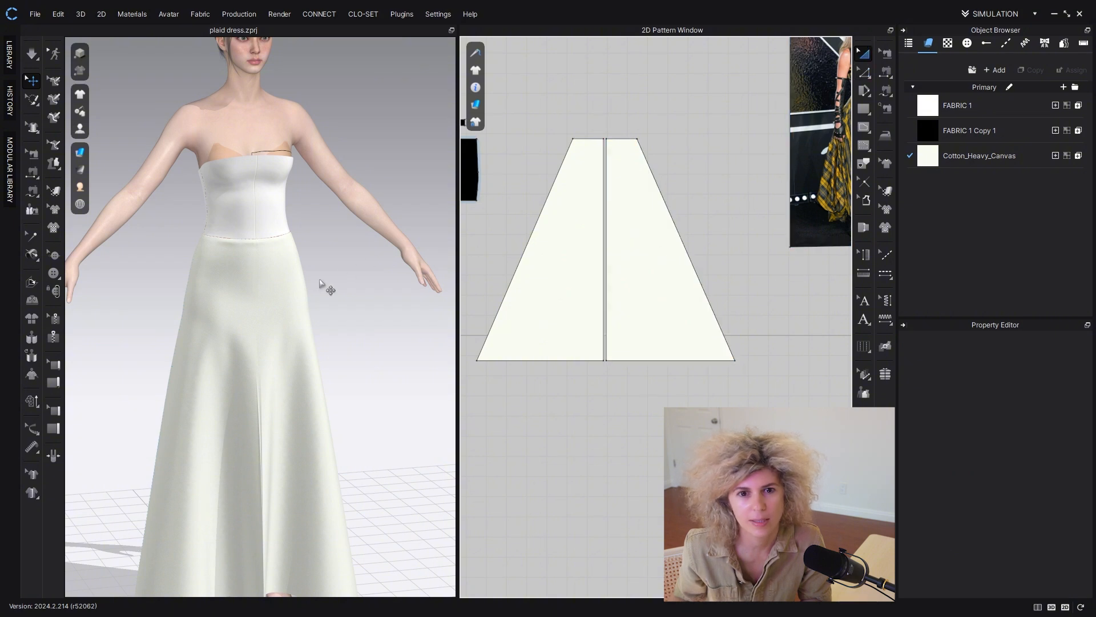
Step: Delete one half of the back skirt and place a mirrored copy of the remaining half beside its center edge
right_click_drag(299, 301, 10, 291)
left_click(621, 257)
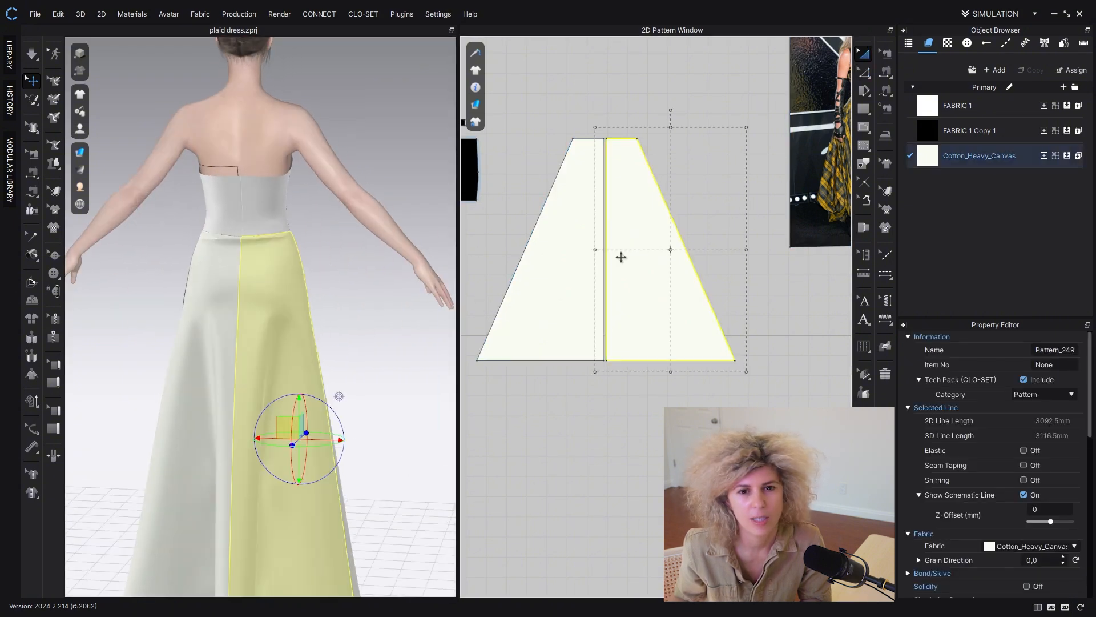
key("Delete")
left_click(598, 250)
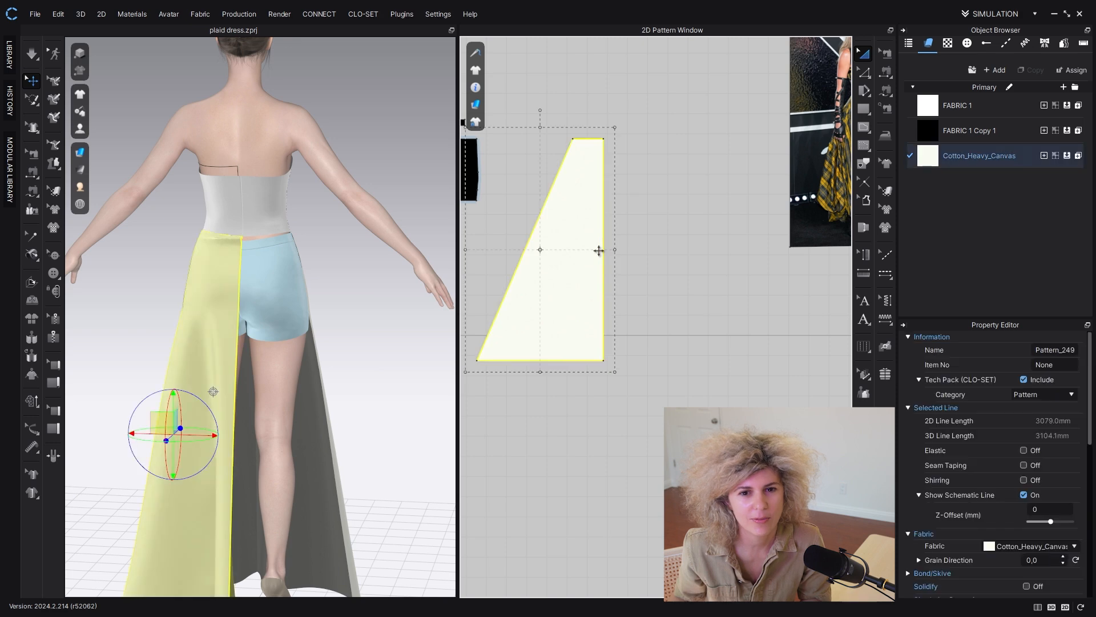
key("ctrl+d")
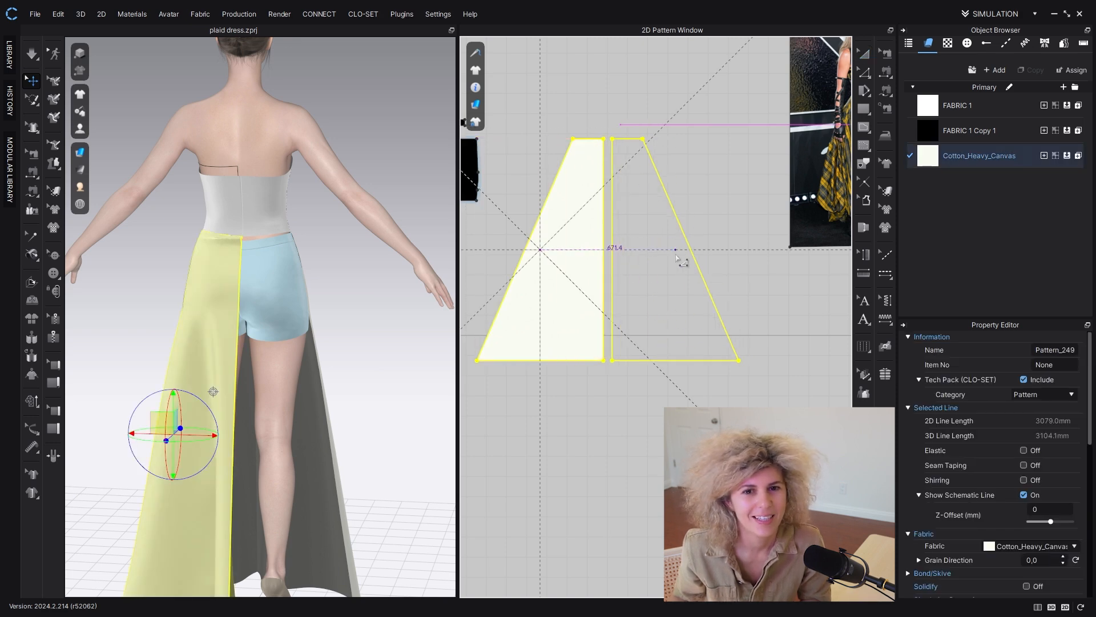
left_click(676, 256)
Step: Move the outer hem corner of the front skirt half horizontally inward by 90 mm
scroll(654, 274, "down", 5)
middle_click_drag(583, 277, 637, 305)
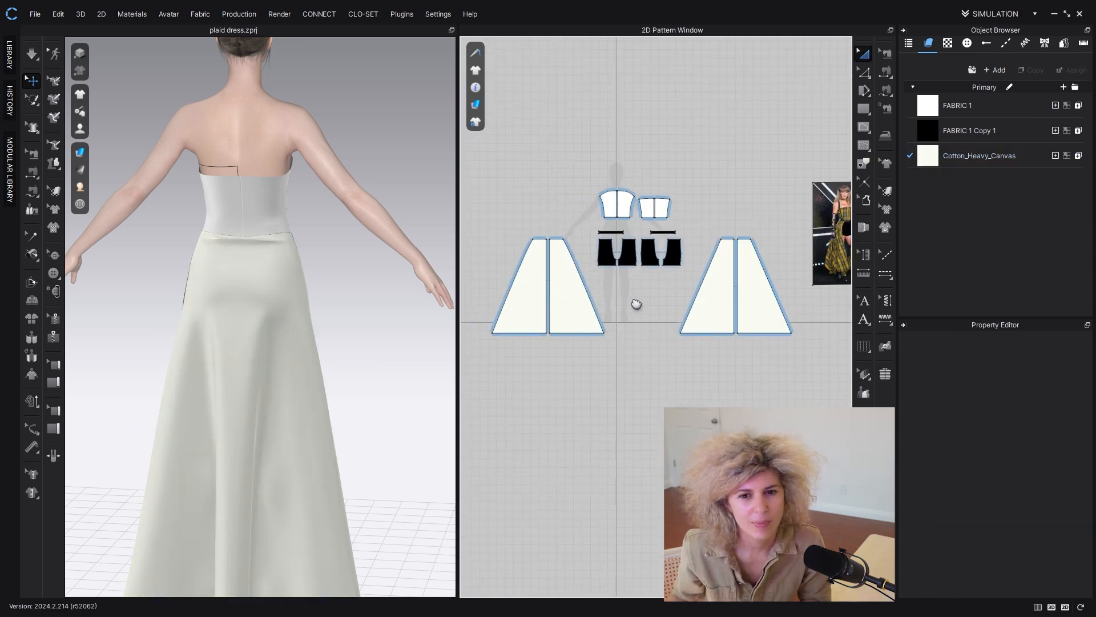
scroll(639, 301, "down", 2)
scroll(643, 286, "up", 3)
mouse_move(654, 357)
middle_mouse_down()
mouse_move(630, 356)
mouse_move(675, 358)
middle_mouse_up()
middle_click_drag(626, 328, 727, 298)
left_click(870, 72)
scroll(607, 327, "up", 3)
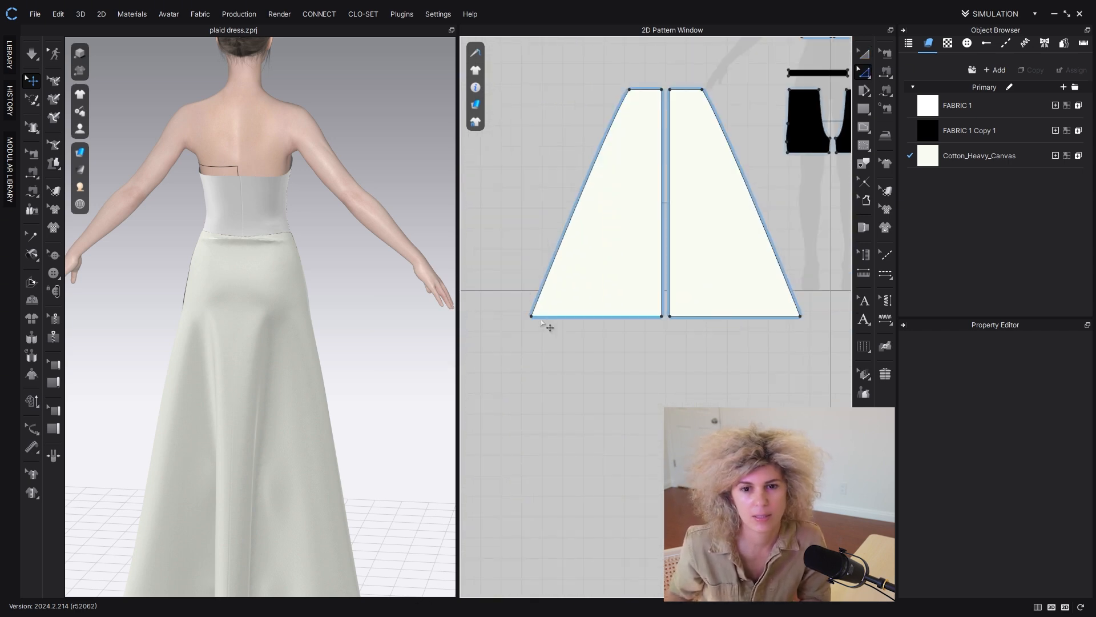
left_click_drag(531, 315, 552, 316)
right_click(551, 316)
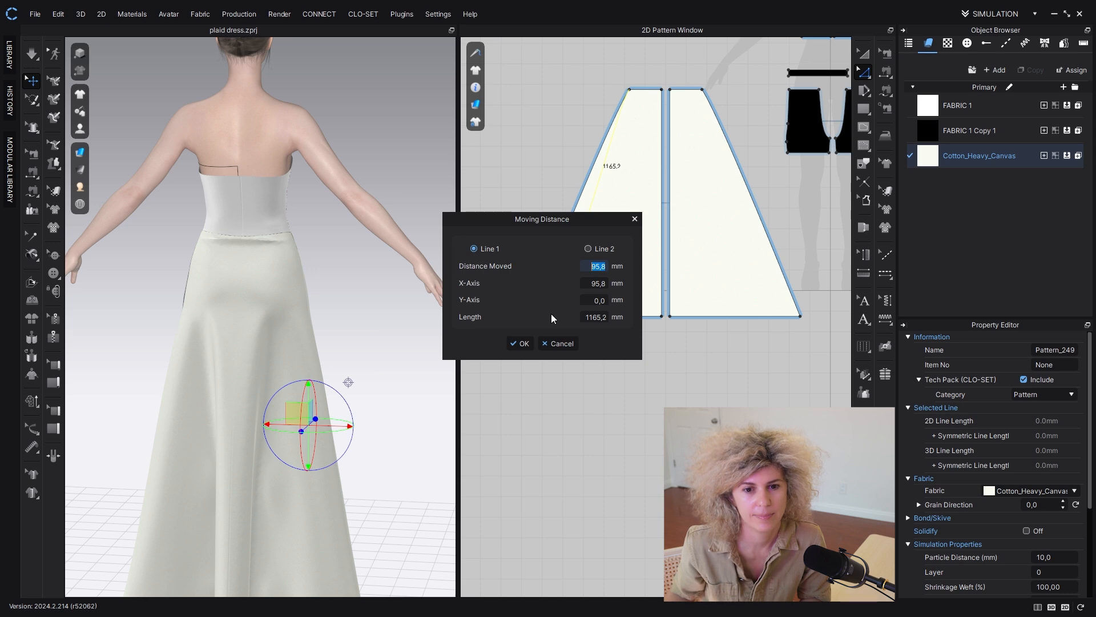
type("90")
left_click(522, 346)
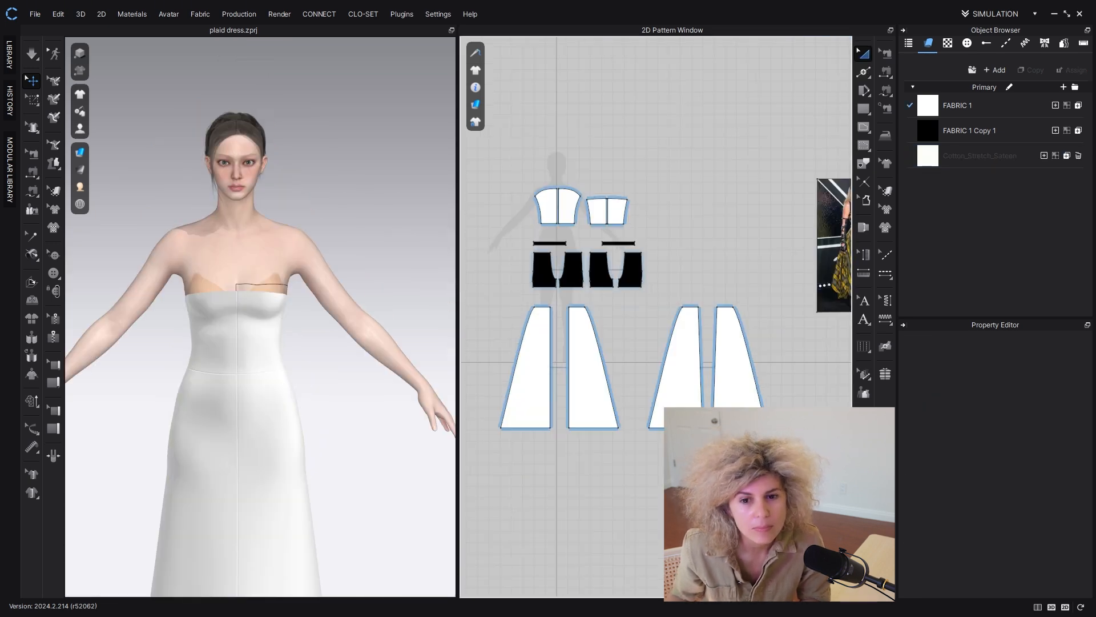
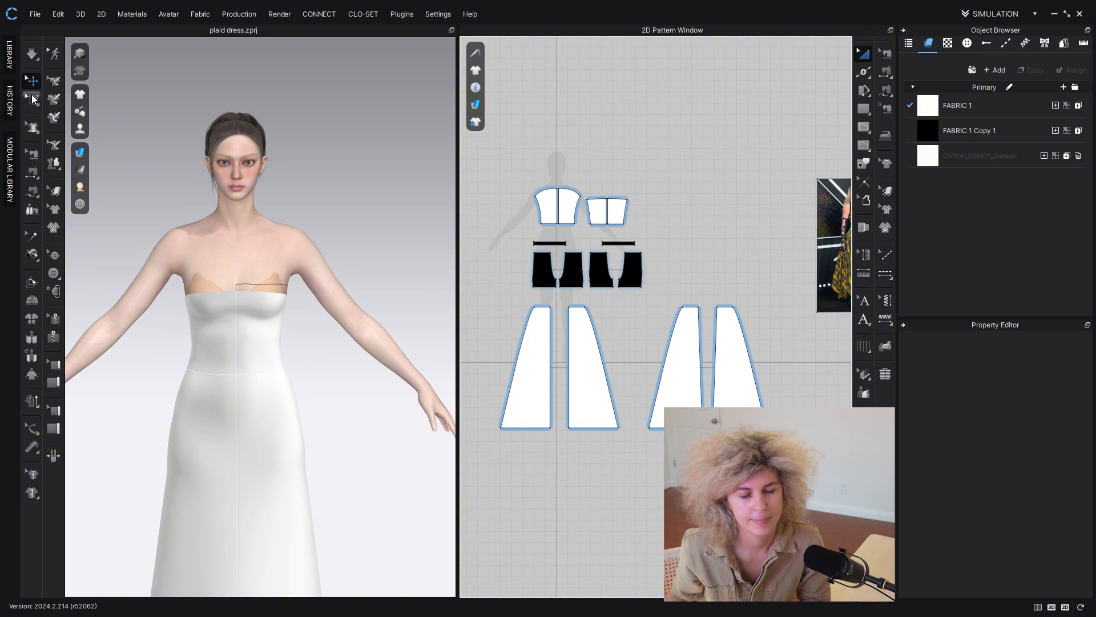
Step: Open the library and switch it to the New Library (Beta)
left_click(9, 54)
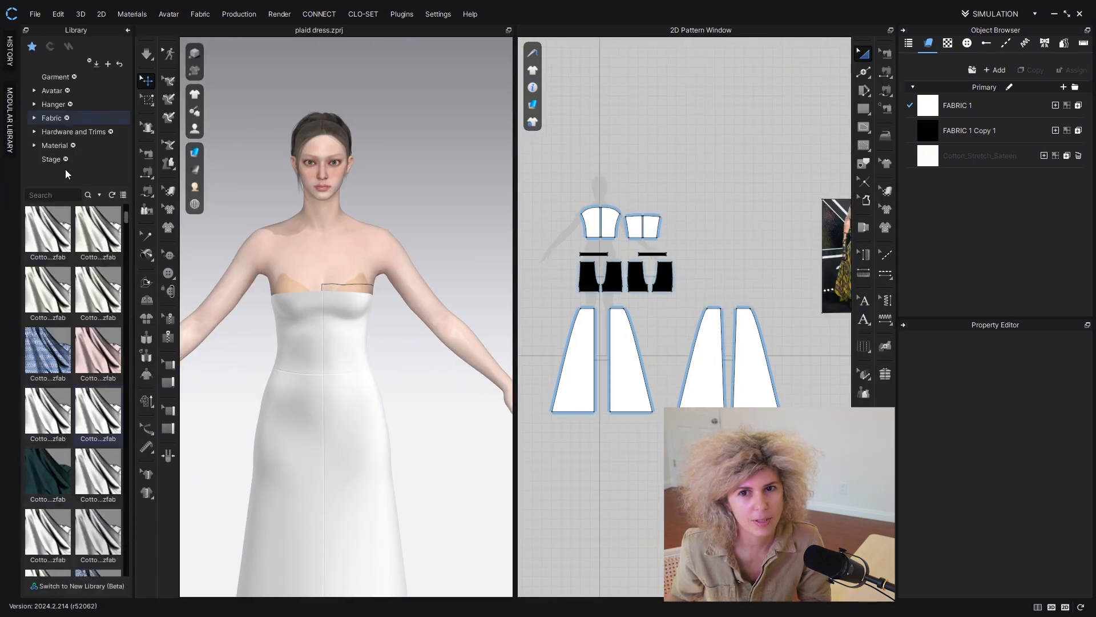
left_click(63, 586)
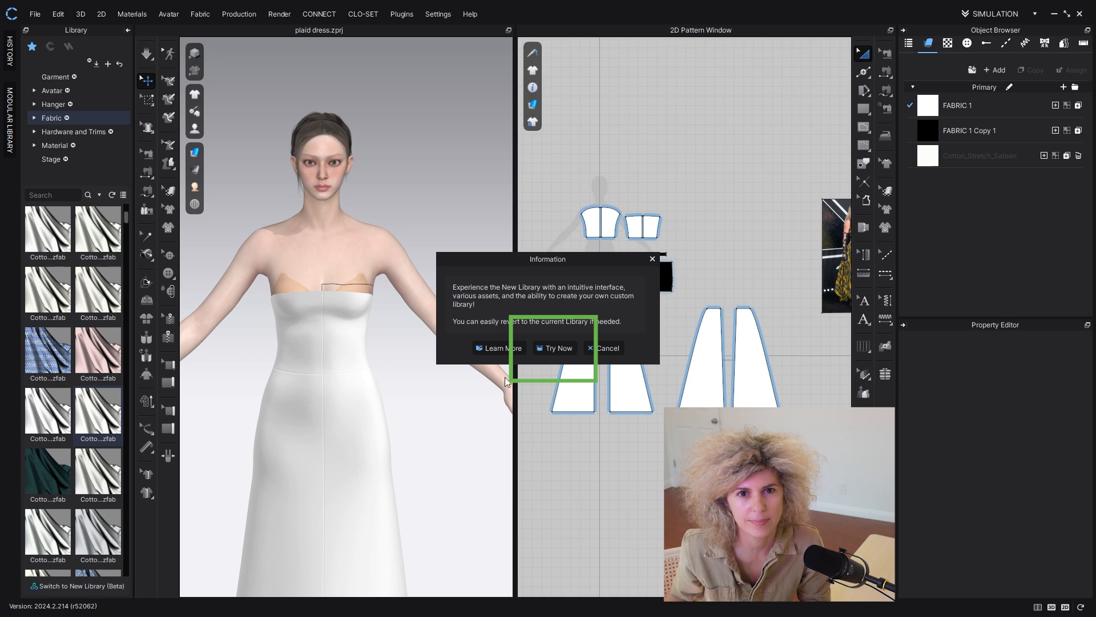
left_click(553, 346)
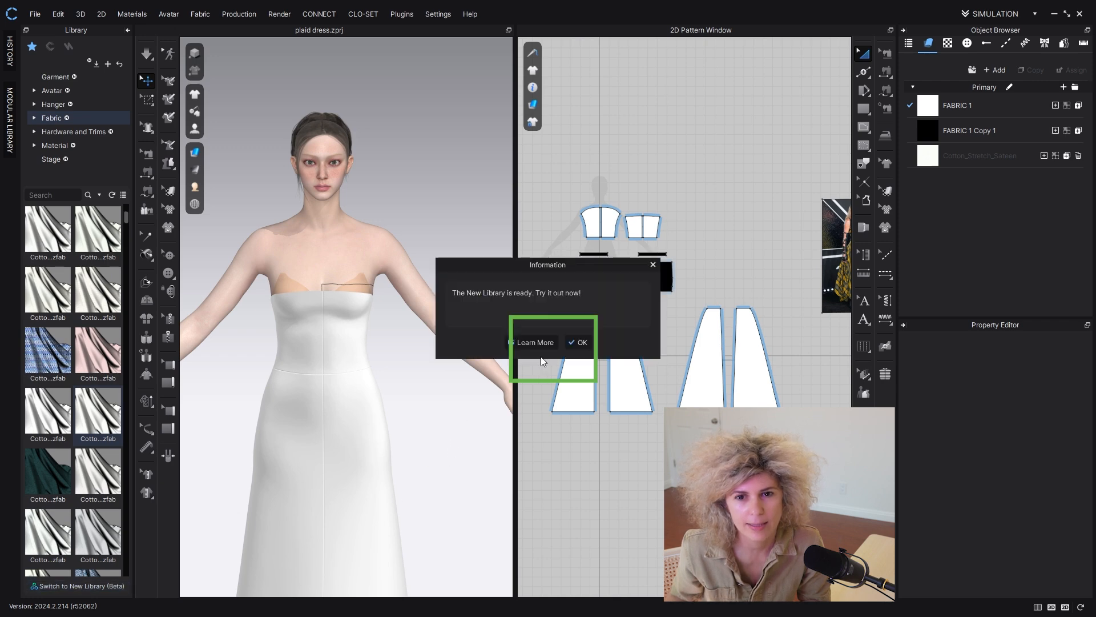
left_click(580, 342)
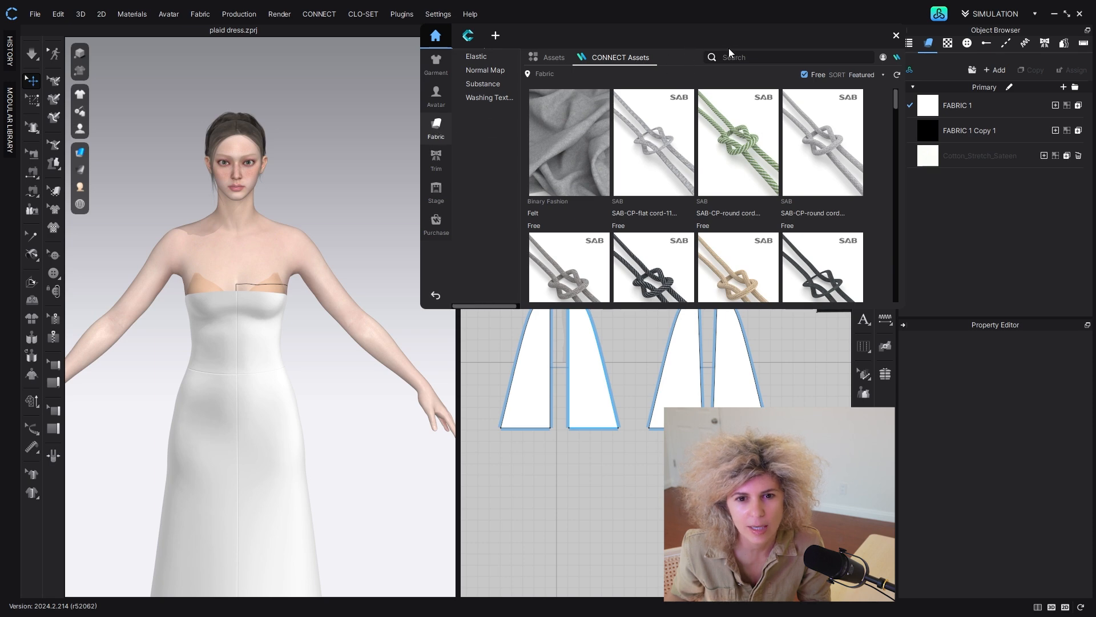
Step: Search the free CONNECT fabric assets for "plaid" and add the red and black 26111-A fabric to the project
left_click(742, 58)
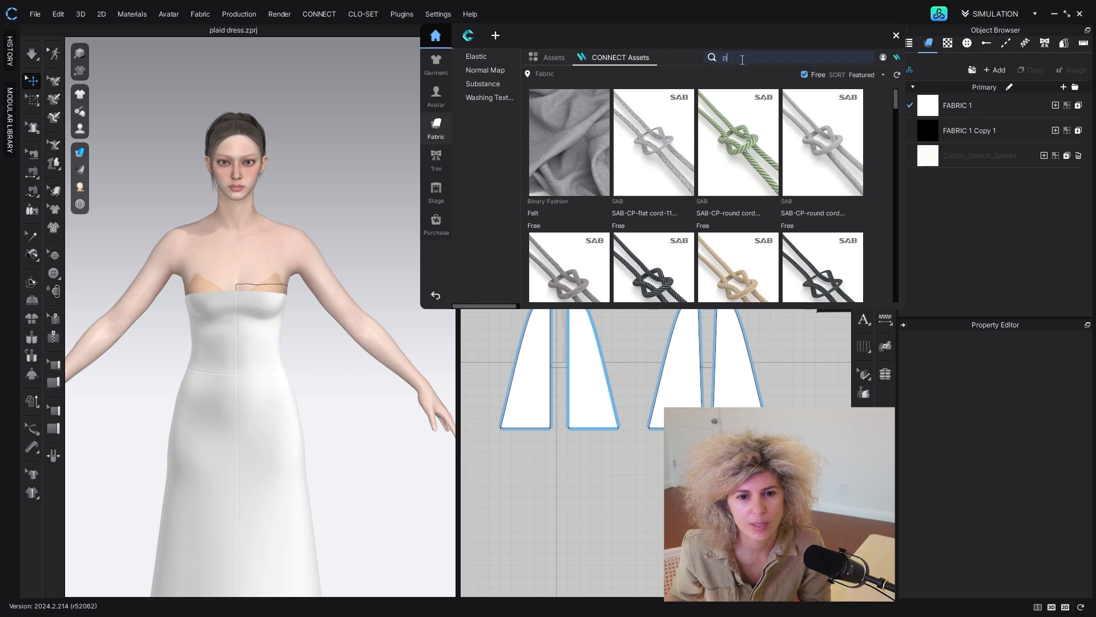
key("Return")
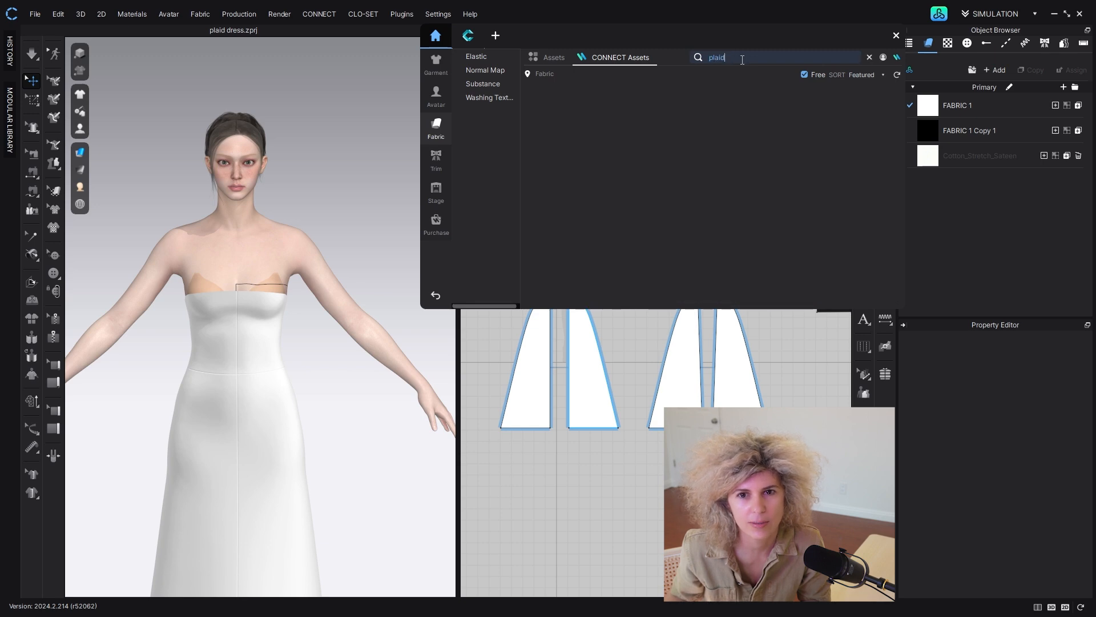
scroll(748, 147, "down", 5)
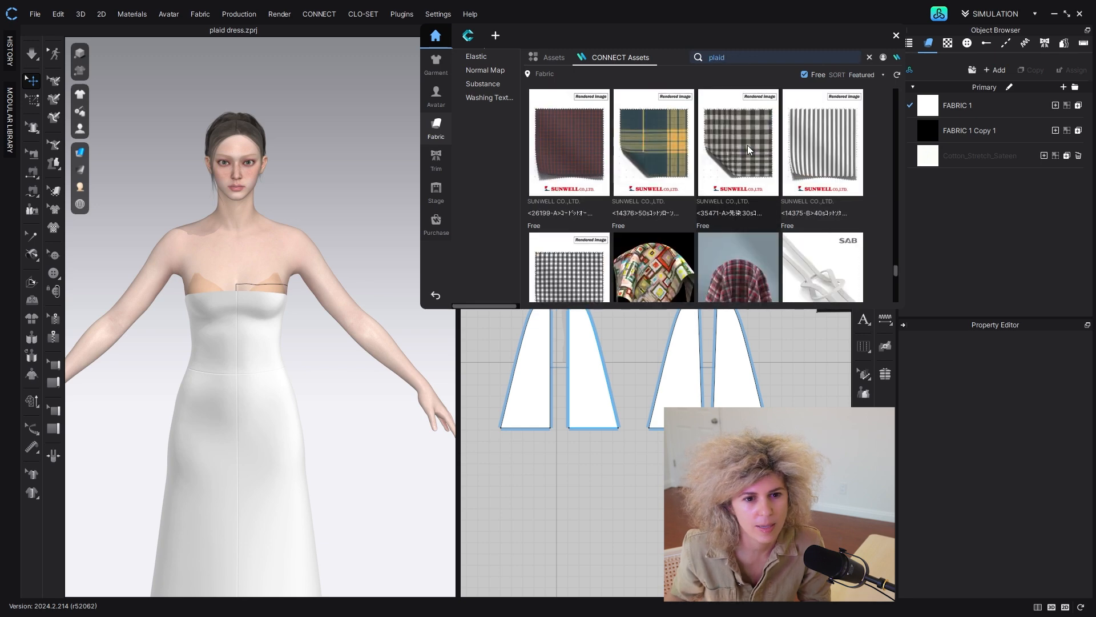
scroll(748, 146, "up", 10)
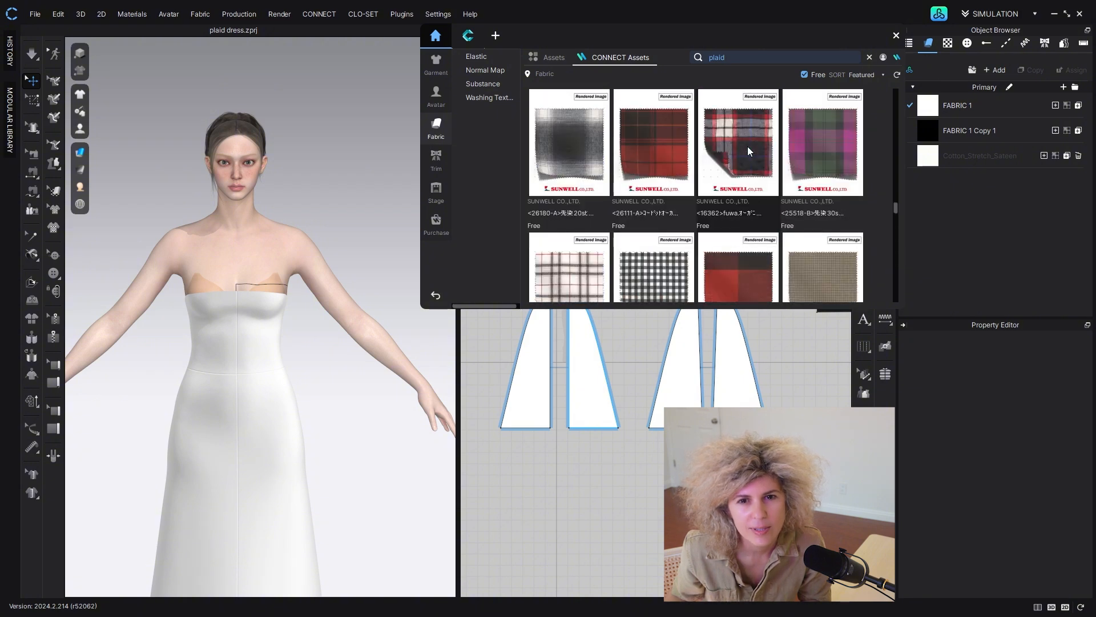
scroll(659, 163, "up", 3)
scroll(658, 200, "down", 3)
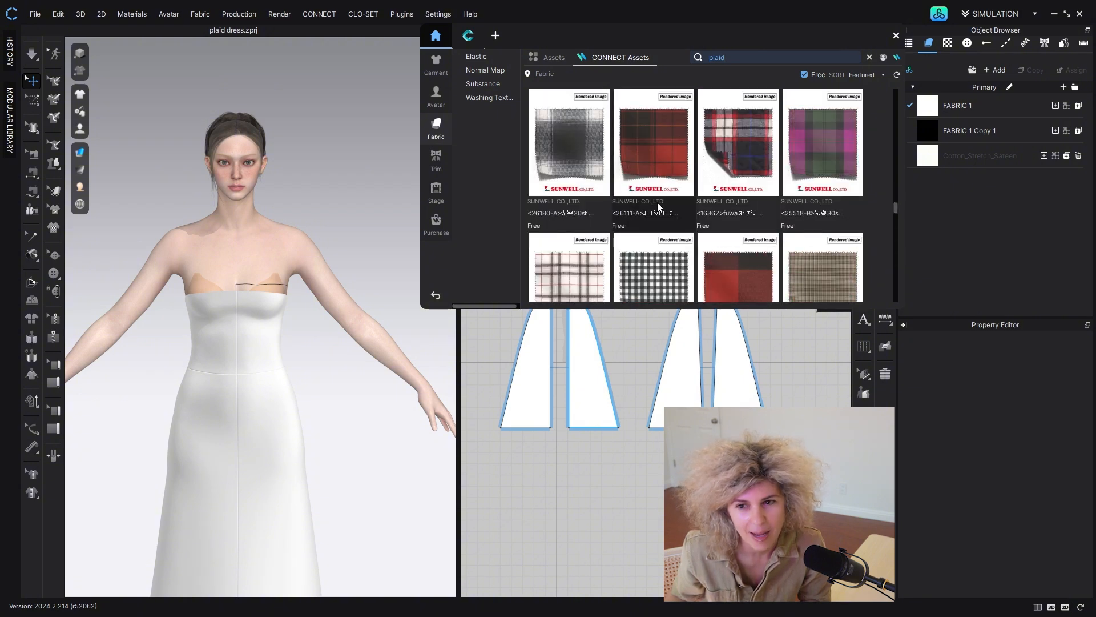
double_click(653, 148)
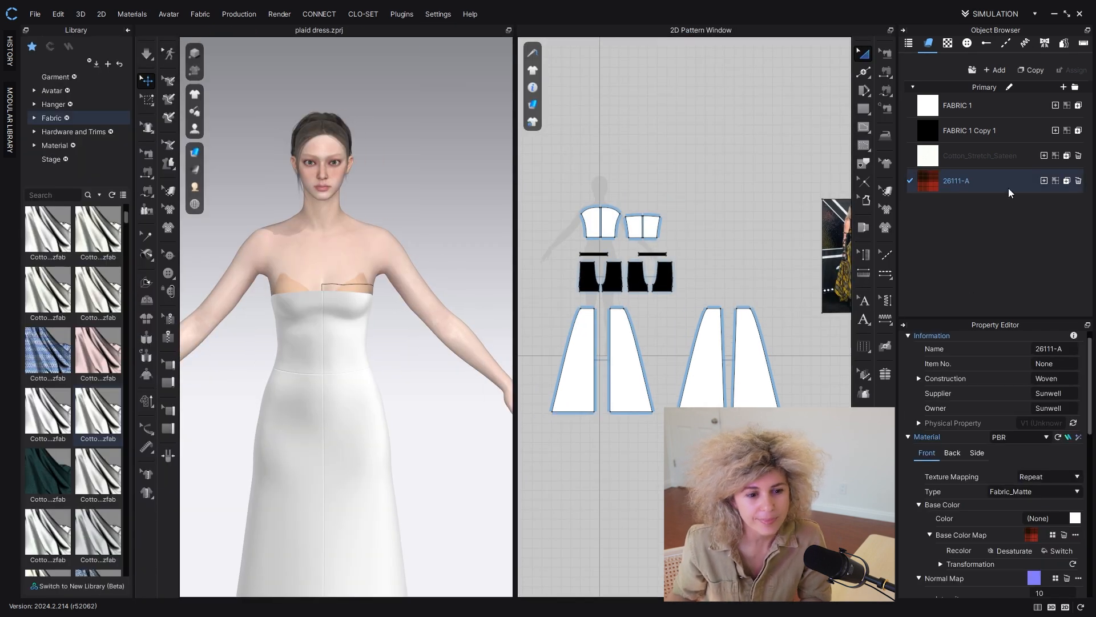
Step: Browse to the 26111-A fabric's base color map files and copy 26111-A_BASE into the Downloads folder
scroll(1021, 515, "down", 1)
left_click(1036, 499)
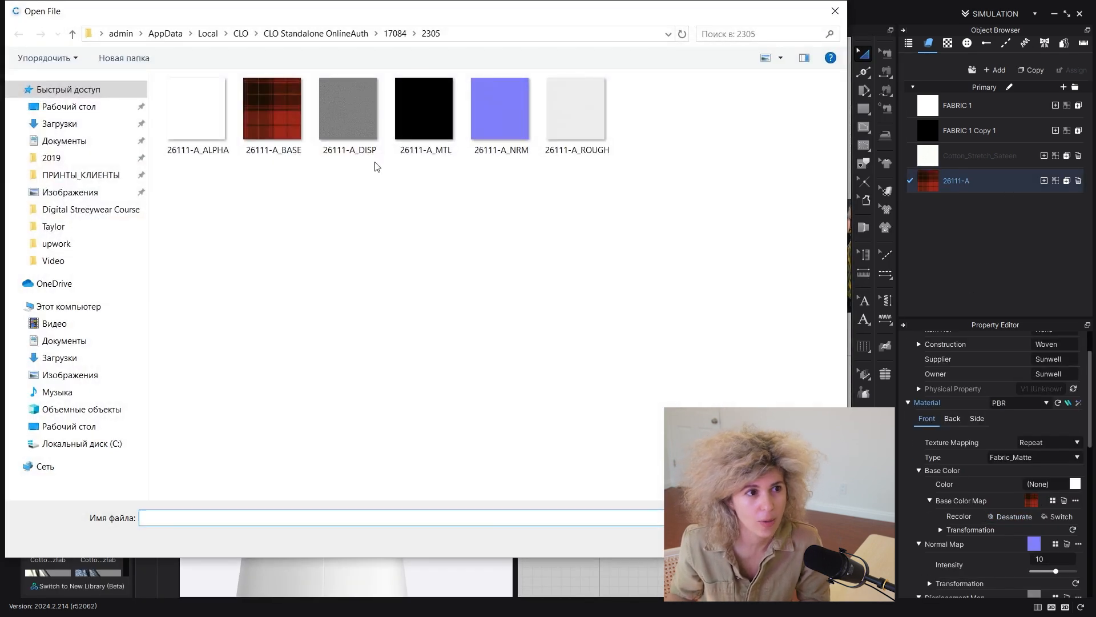
left_click(269, 122)
right_click(267, 123)
left_click(311, 503)
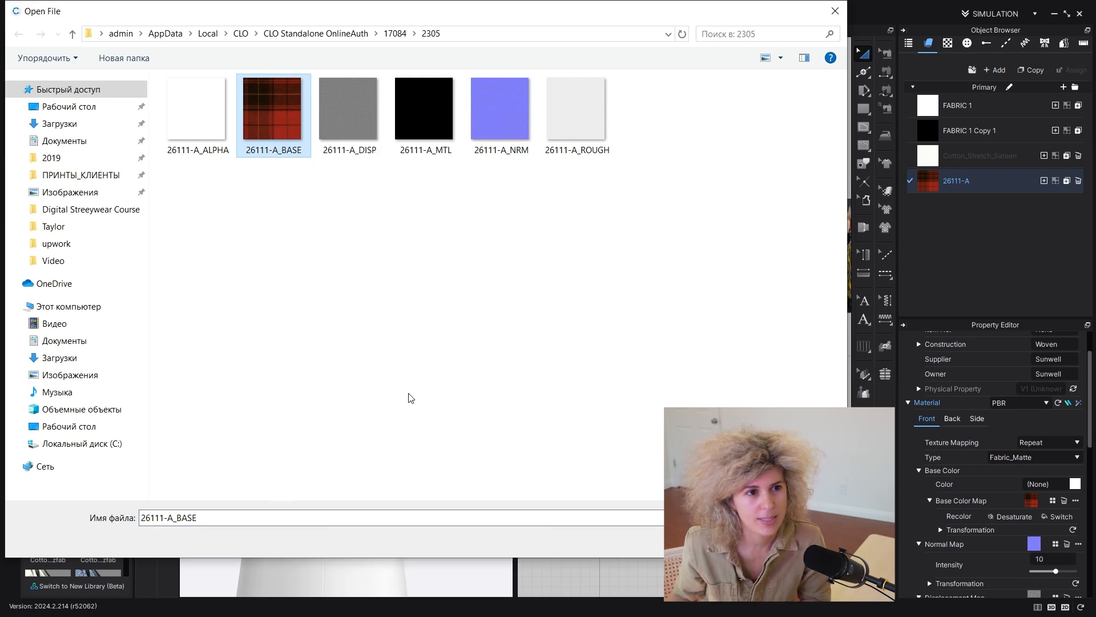
left_click(59, 123)
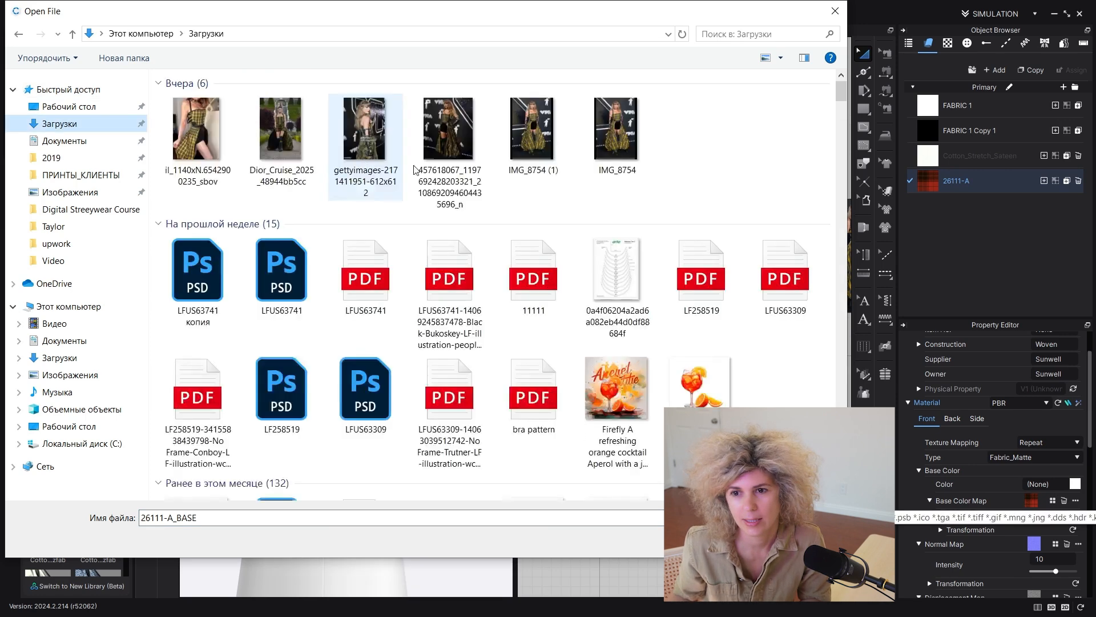
key("ctrl+v")
key("Return")
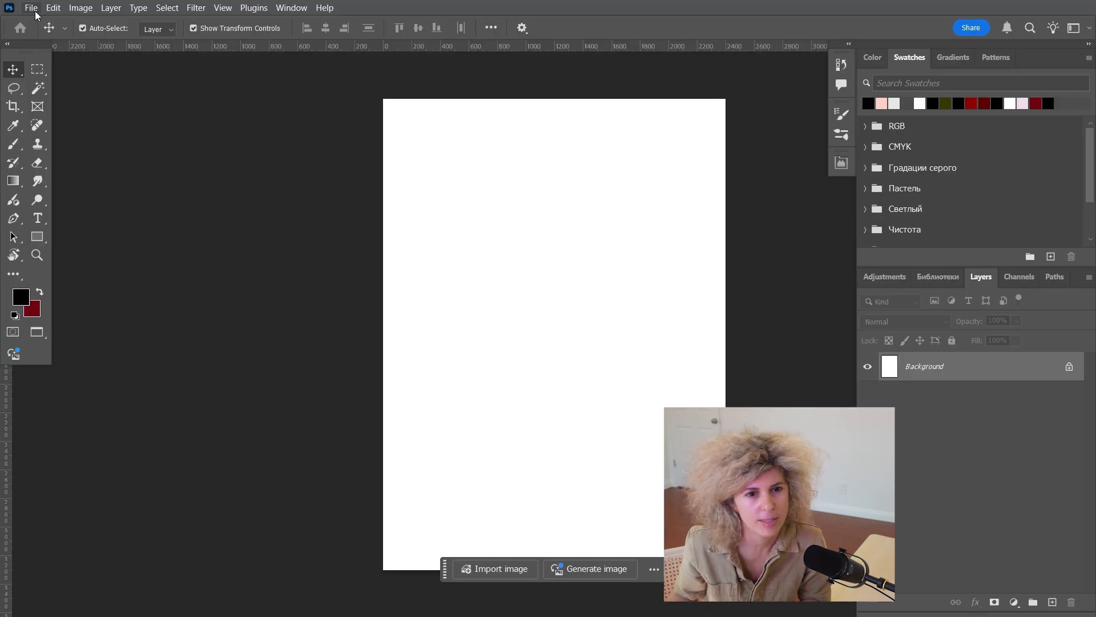
Step: Switch to Photoshop and open the 26111-A_BASE plaid texture image
left_click(31, 7)
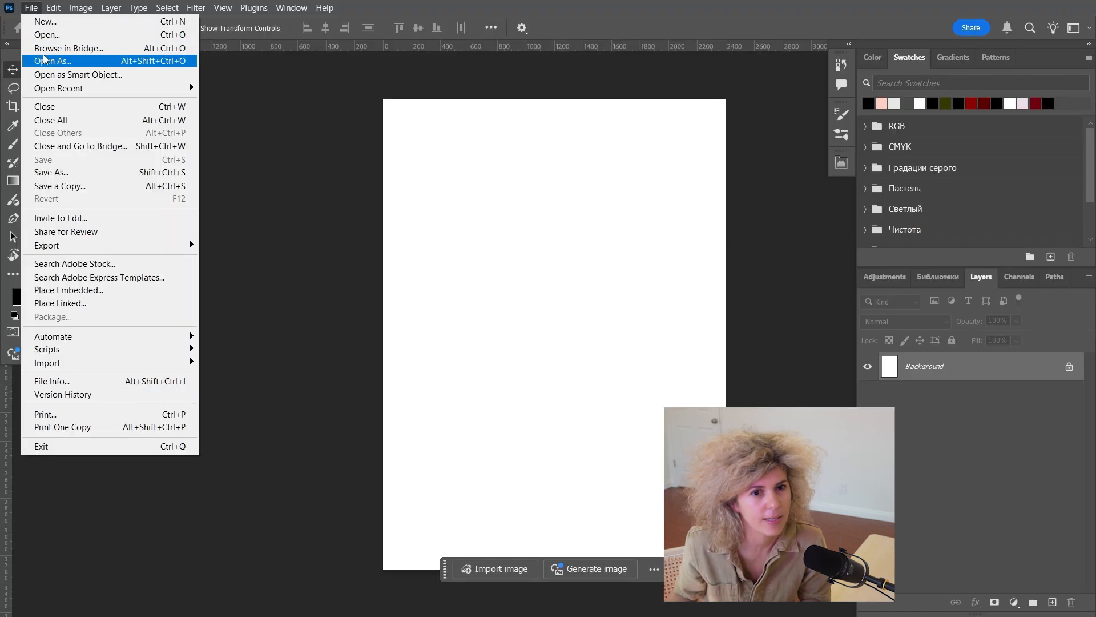
left_click(45, 63)
left_click(972, 484)
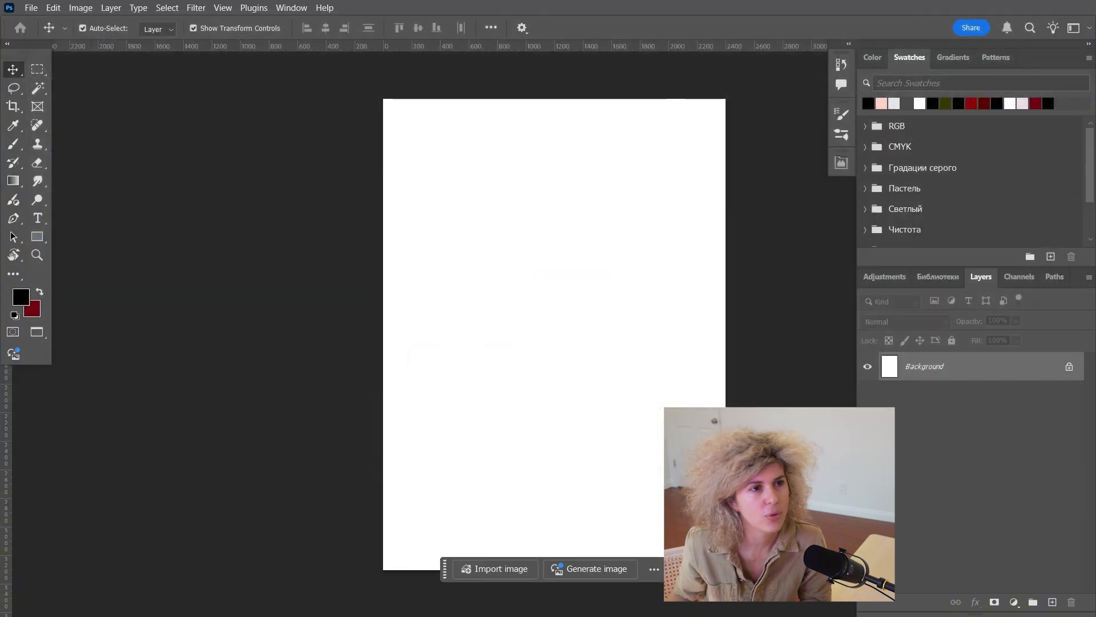
left_click(615, 291)
key("v")
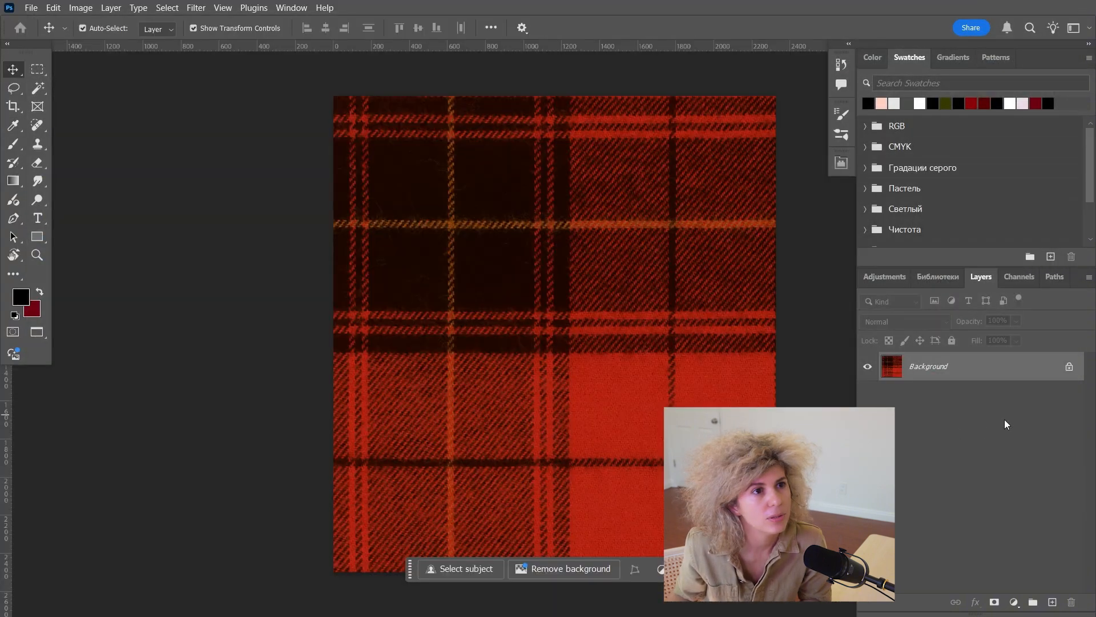
Step: Unlock the plaid image's background layer and duplicate it
left_click(1068, 367)
key("ctrl+j")
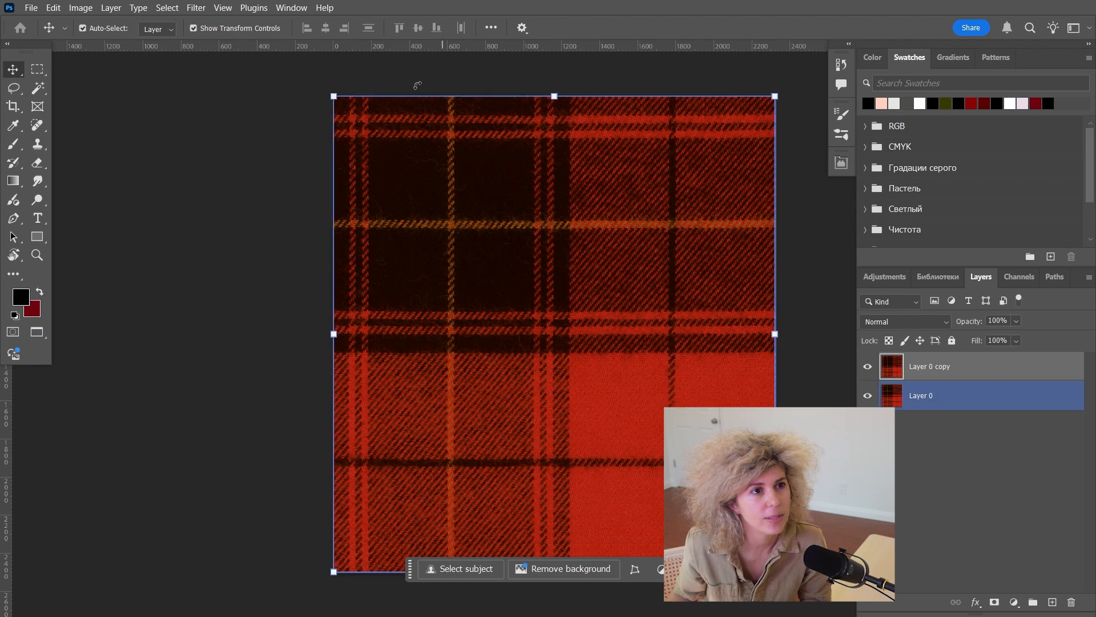
left_click(90, 10)
mouse_move(106, 44)
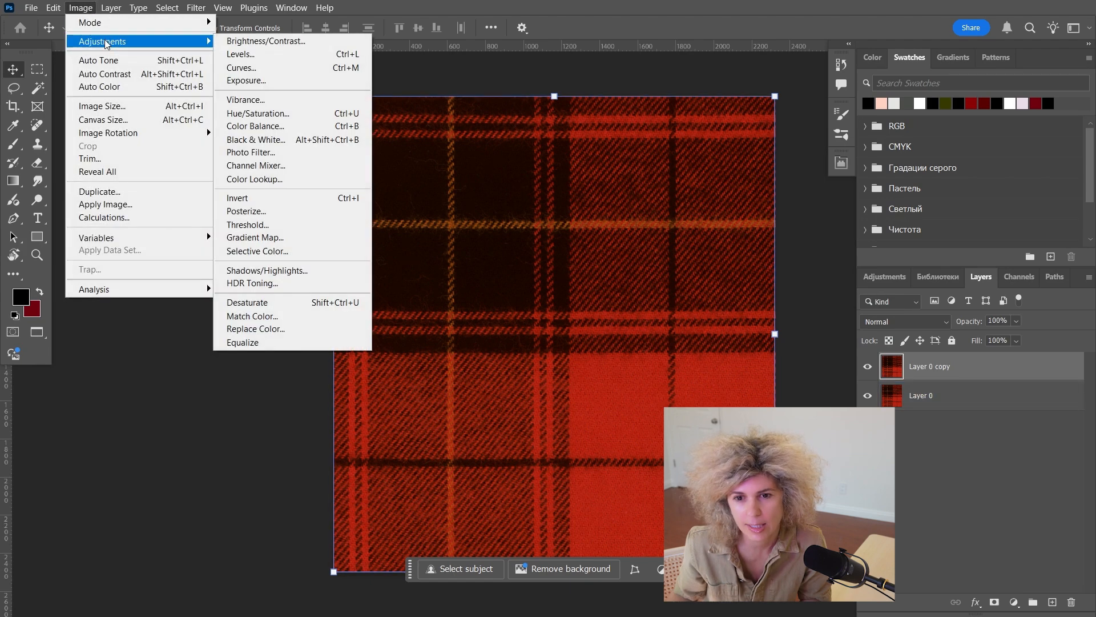
left_click(352, 252)
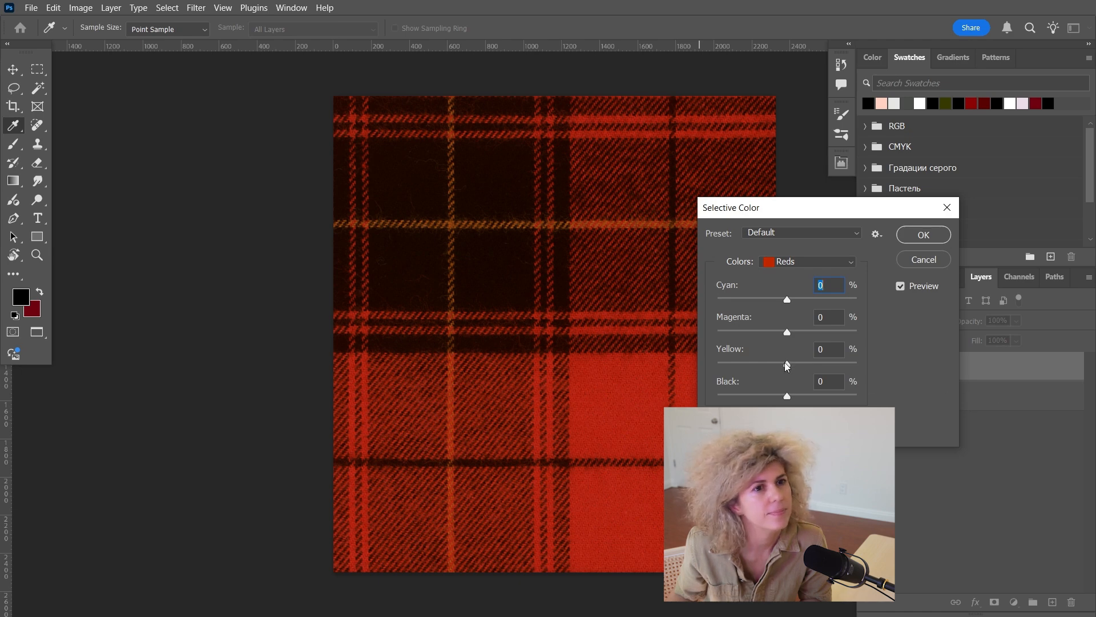
left_click(923, 260)
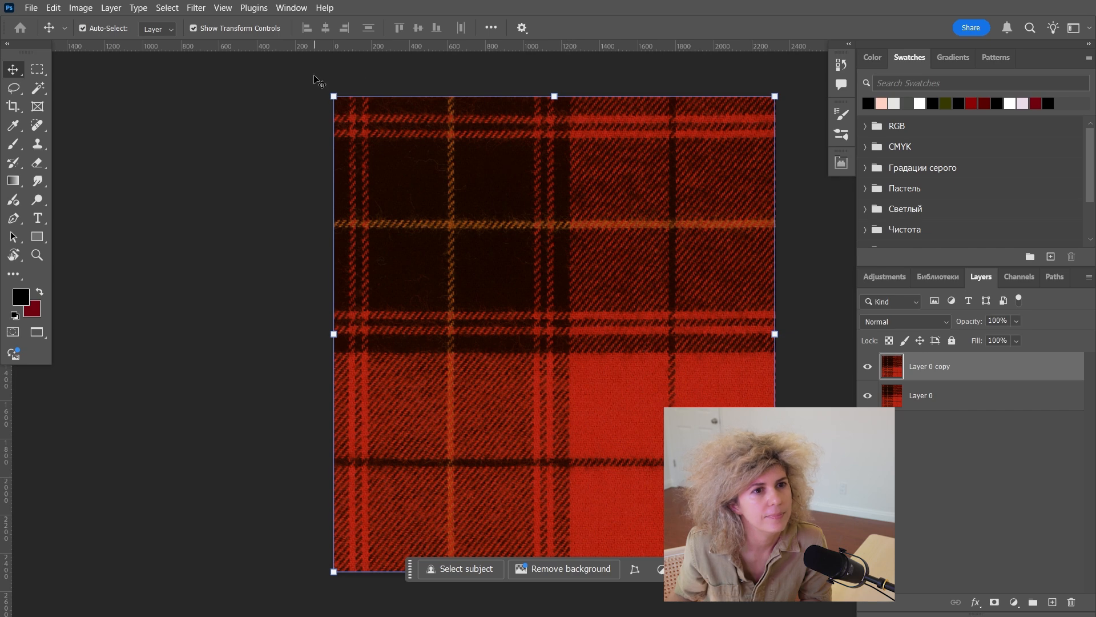
Step: Shift the hue of the duplicated plaid layer to +47 with a Hue/Saturation adjustment
left_click(80, 8)
mouse_move(117, 41)
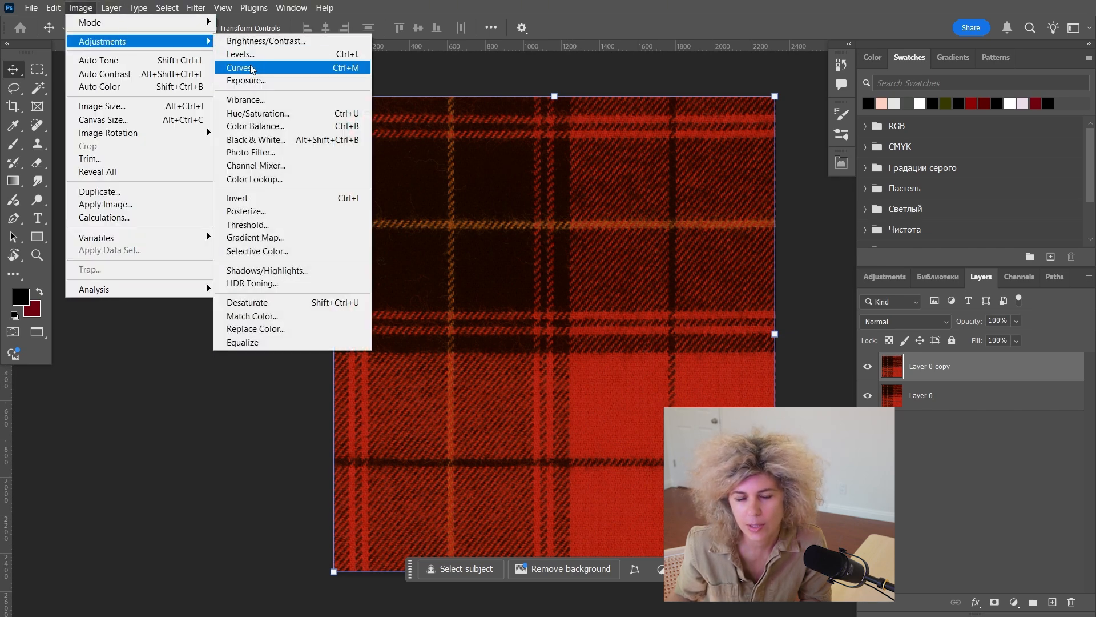
left_click(258, 113)
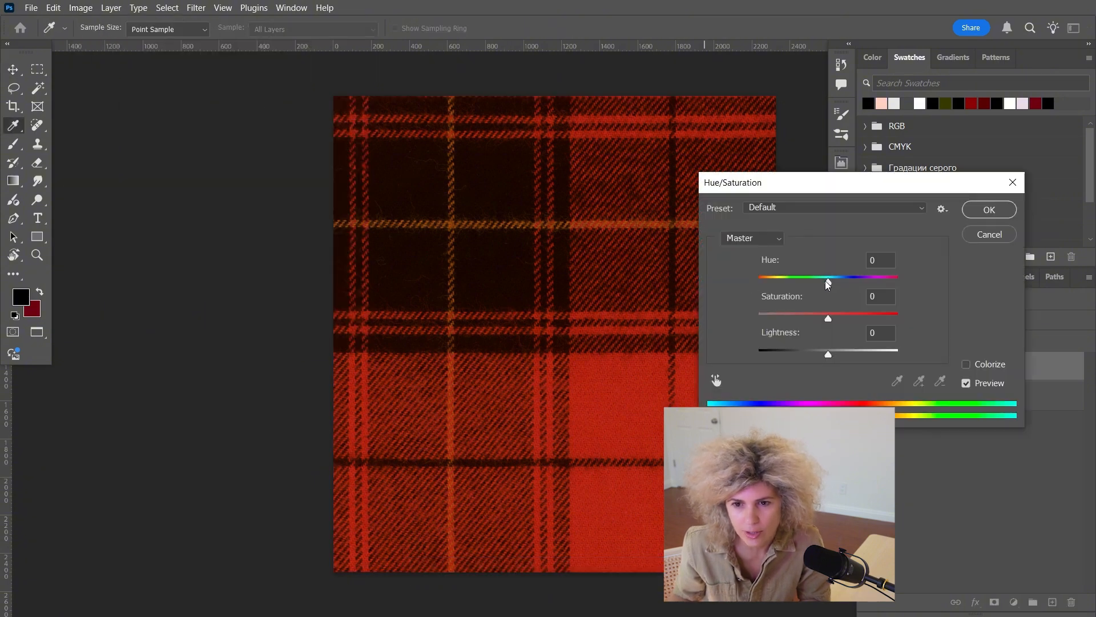
left_click_drag(827, 281, 859, 283)
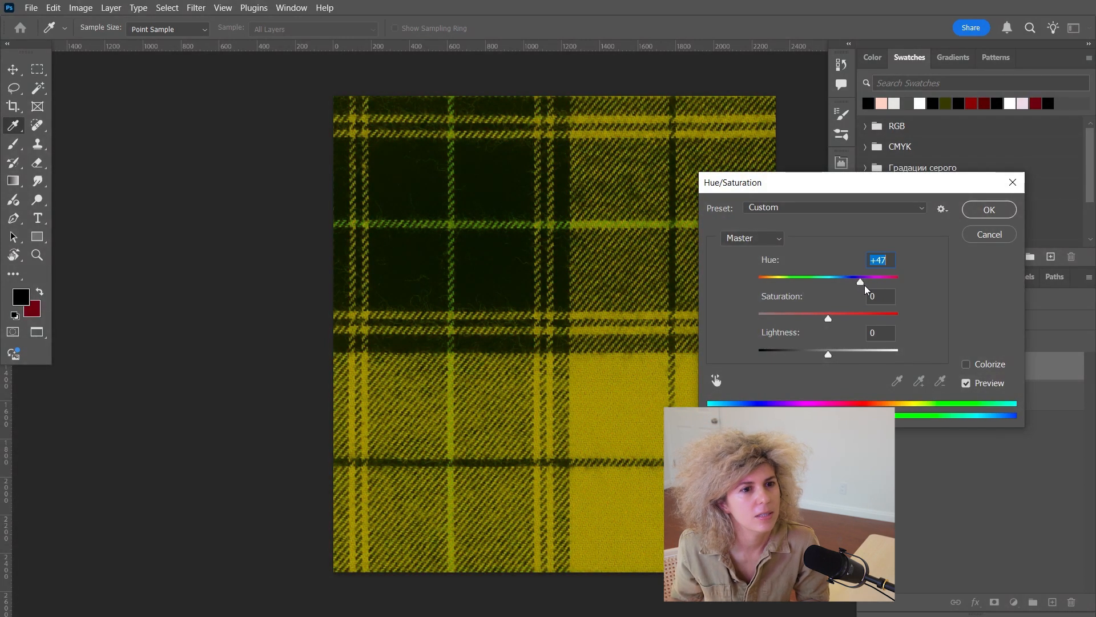
left_click(988, 209)
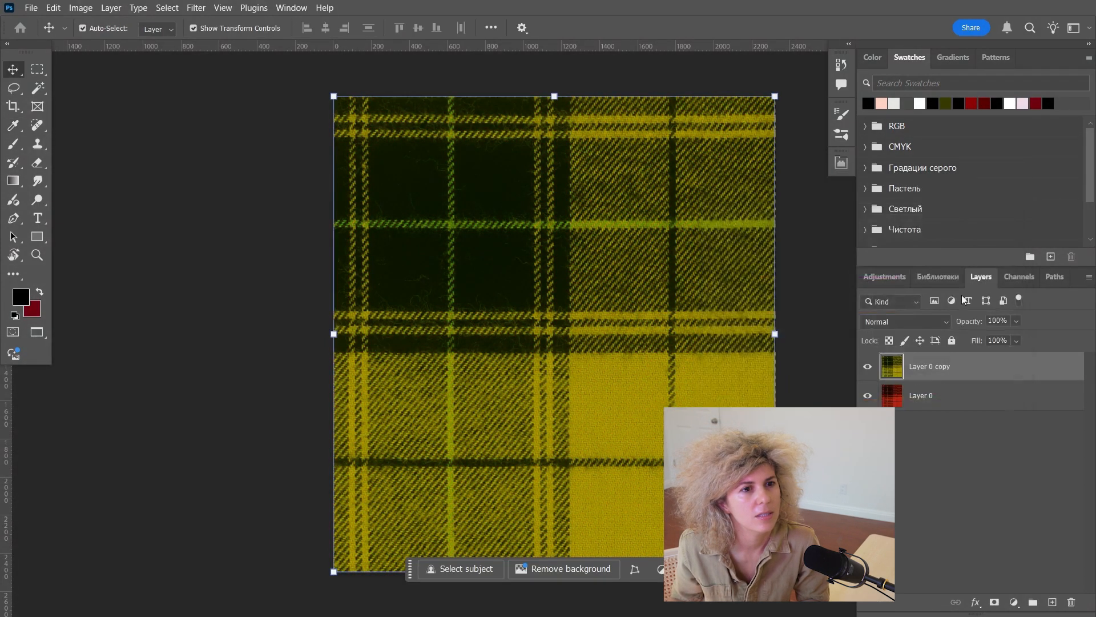
Step: Apply a Selective Color adjustment to the duplicated layer, setting cyan in the Greens to -100% and reducing black in the Blacks
left_click(80, 7)
mouse_move(114, 41)
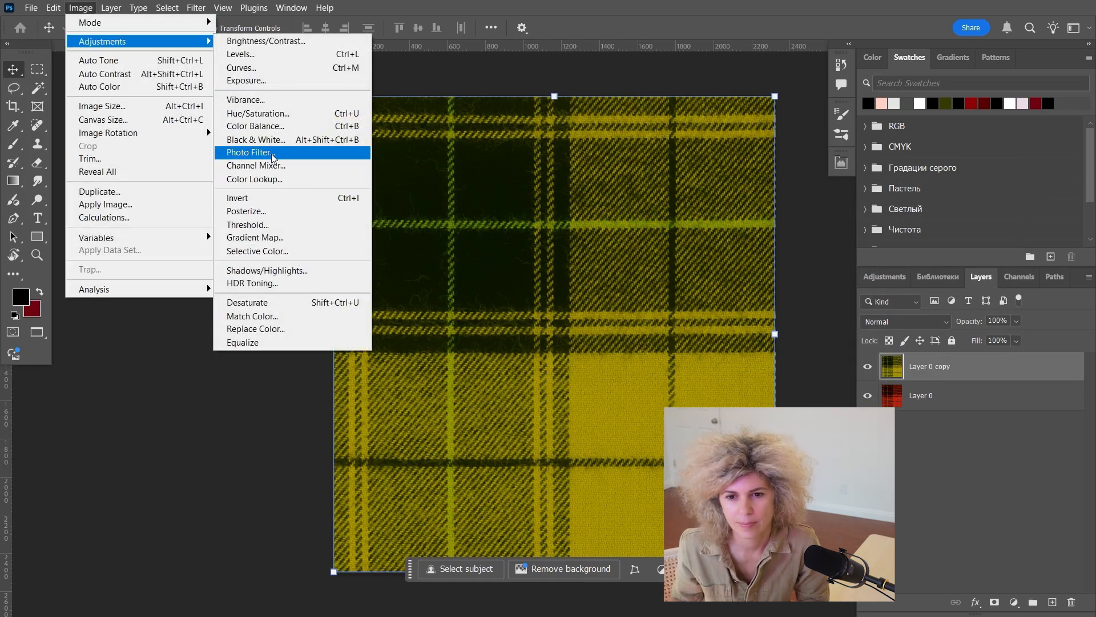
left_click(257, 252)
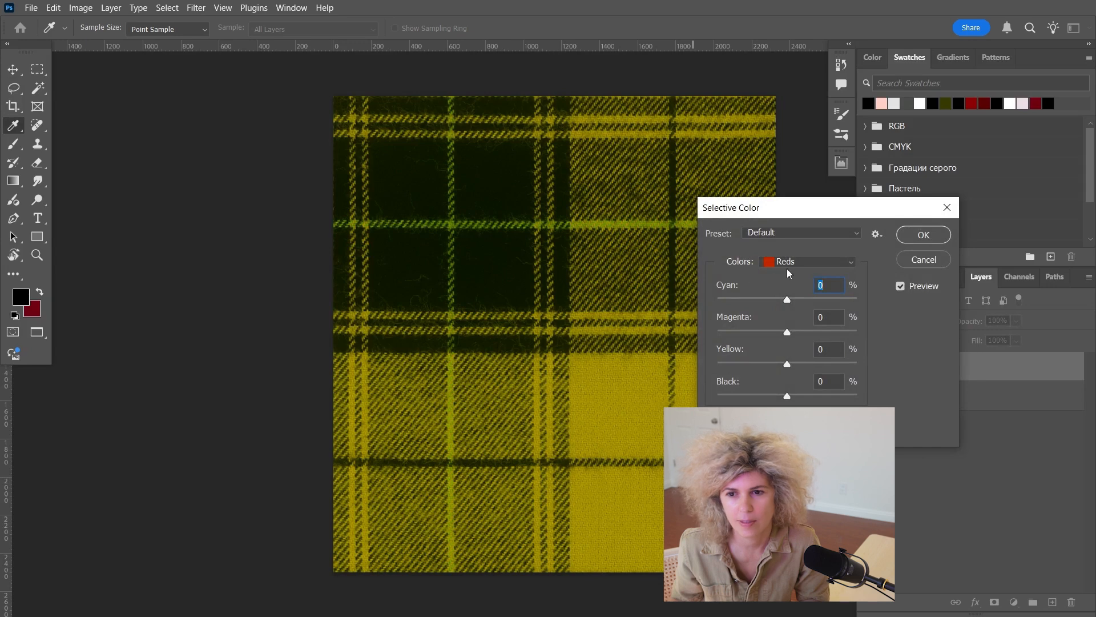
left_click(788, 261)
left_click(794, 290)
left_click_drag(786, 299, 753, 301)
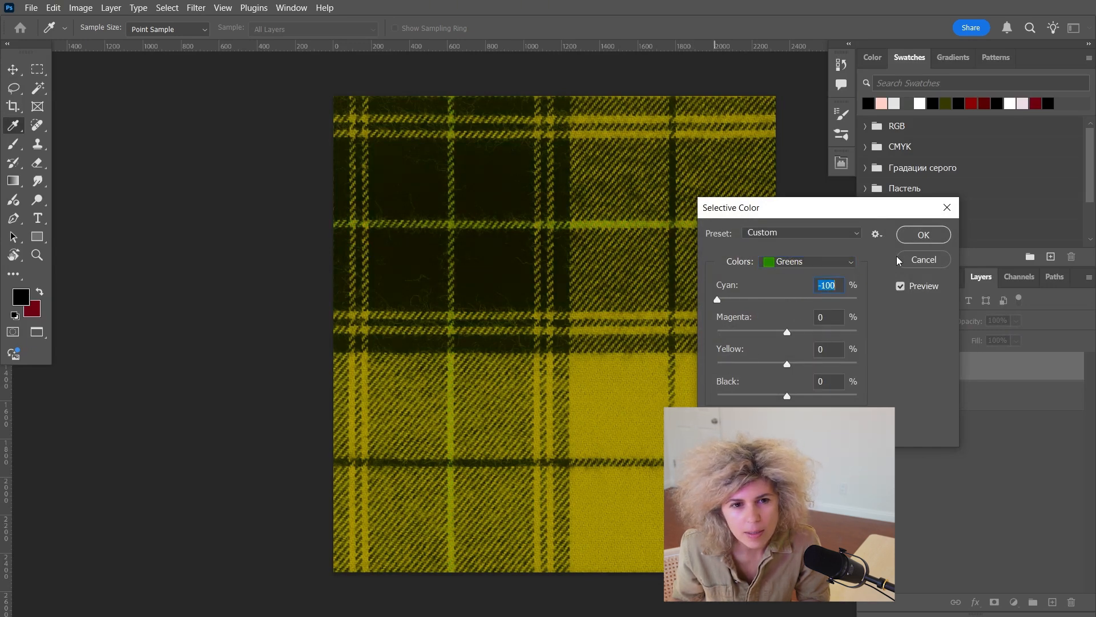
left_click(773, 261)
left_click(777, 382)
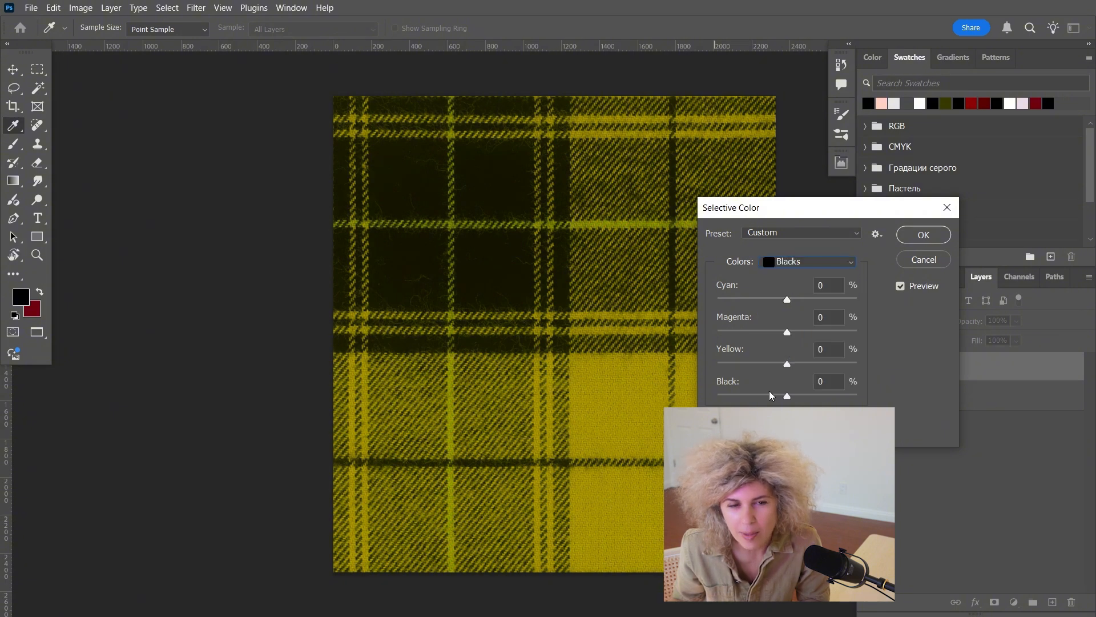
left_click_drag(780, 396, 777, 398)
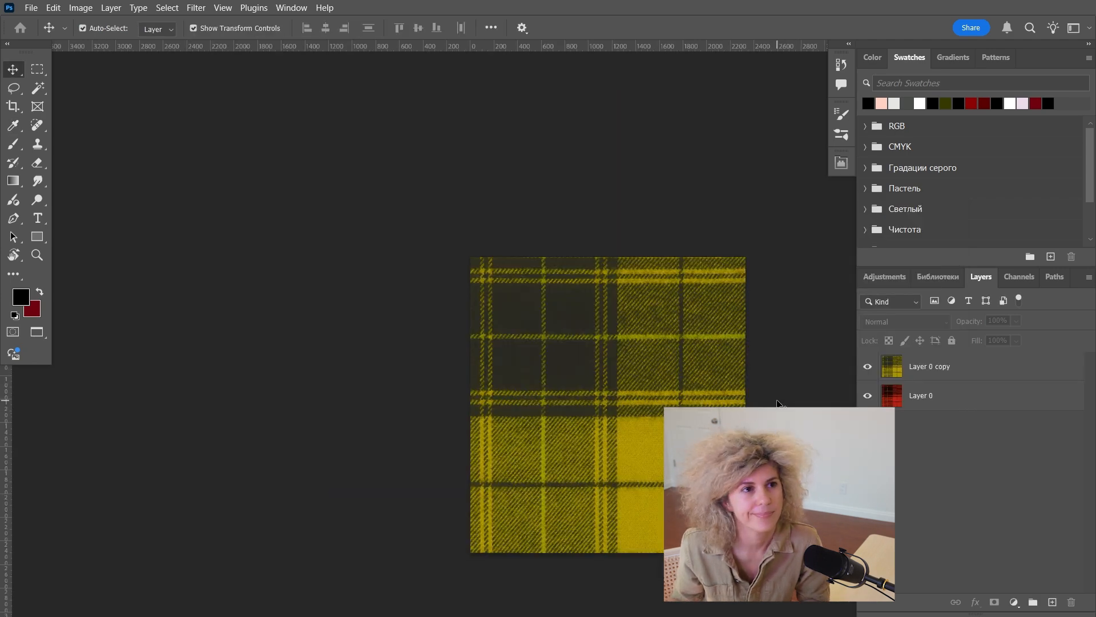
Step: Export the recolored yellow plaid texture in JPG format
key("ctrl+alt+shift+w")
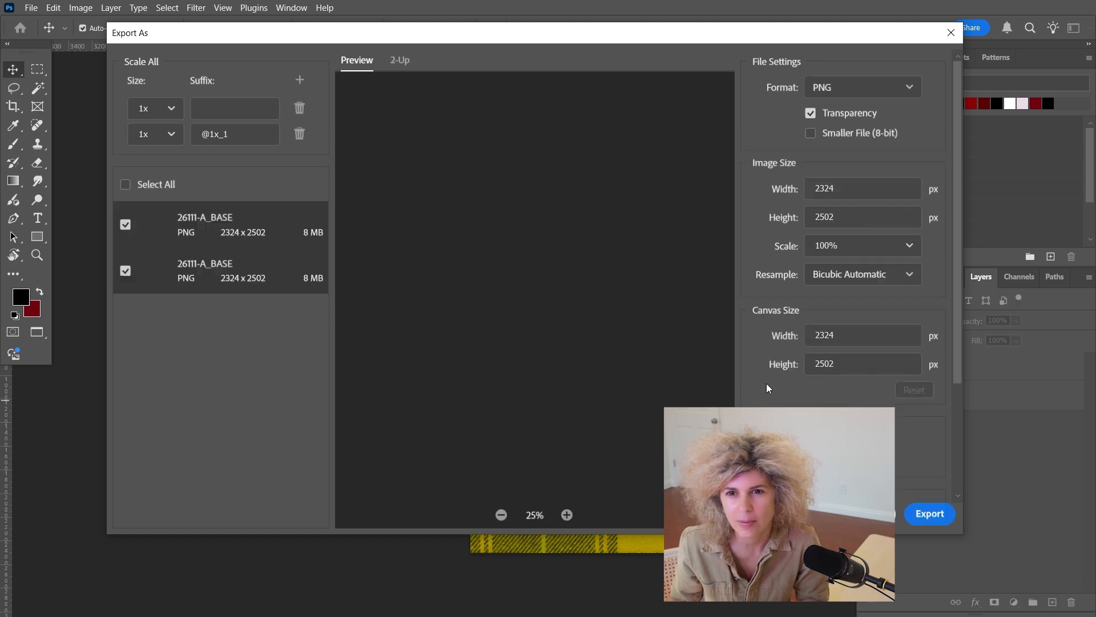
left_click(870, 93)
left_click(843, 151)
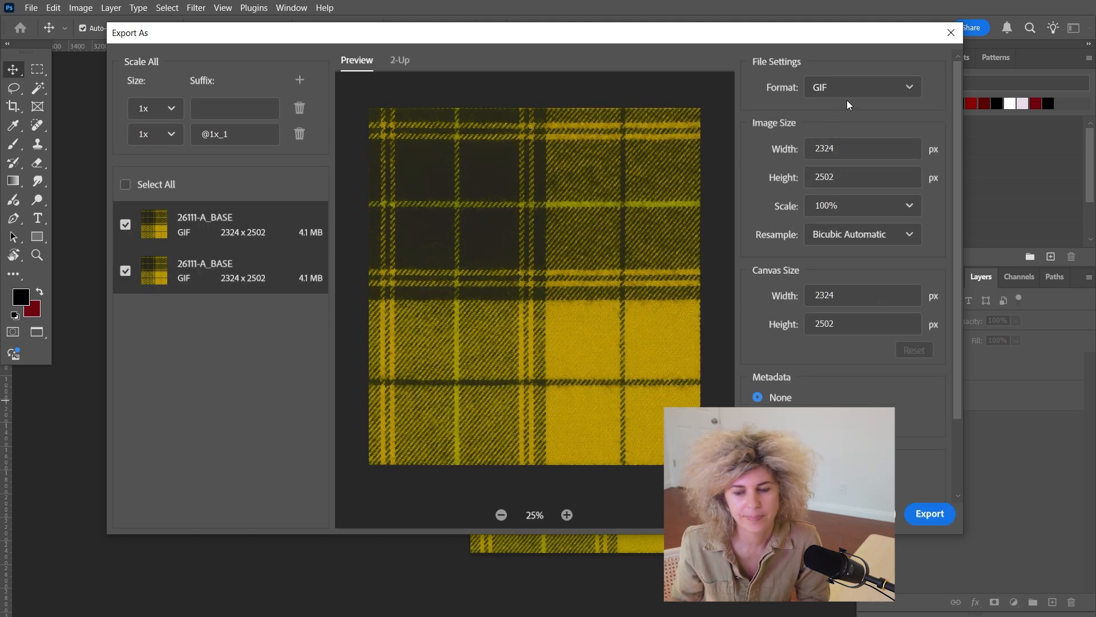
left_click(875, 94)
left_click(831, 135)
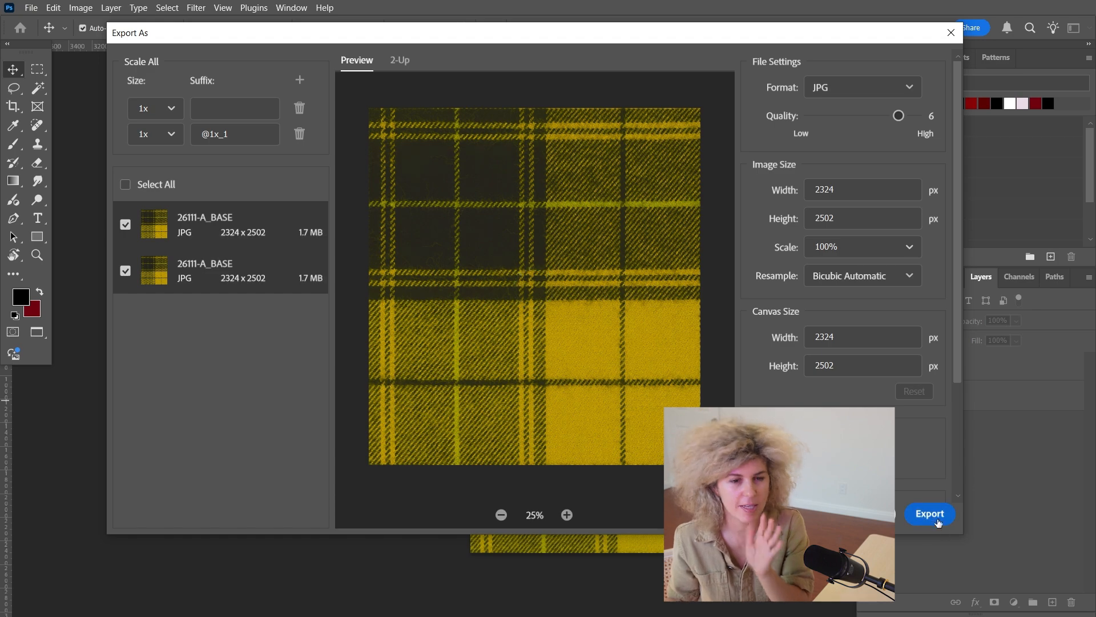
left_click(930, 514)
key("Return")
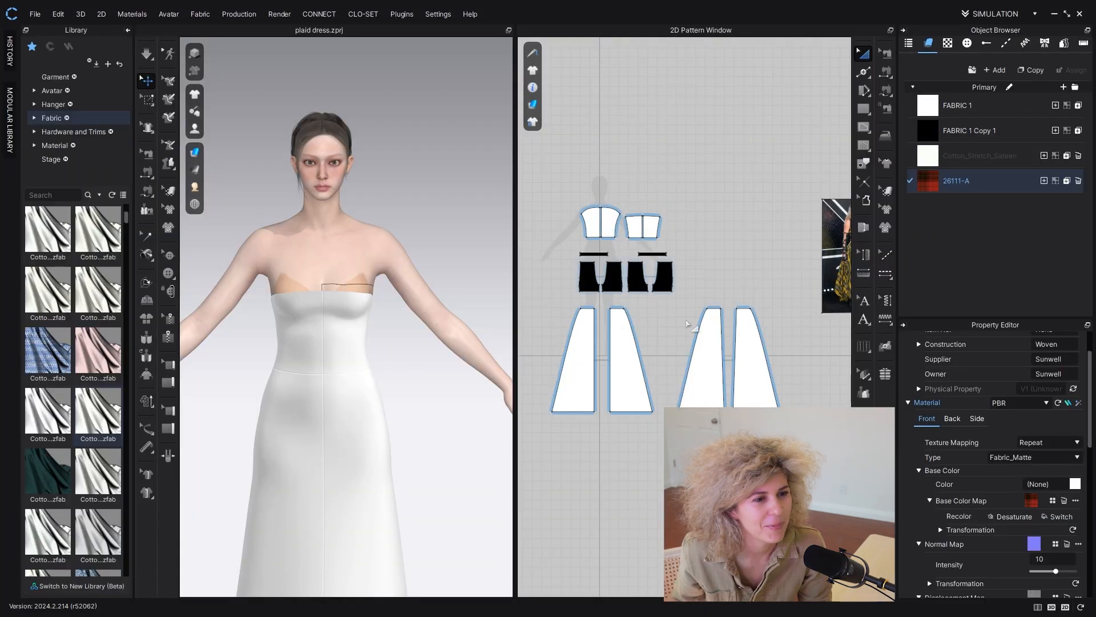
Step: Switch back to CLO and replace the 26111-A fabric's base color map with the exported yellow plaid image
left_click(1063, 501)
left_click(1054, 501)
left_click(741, 541)
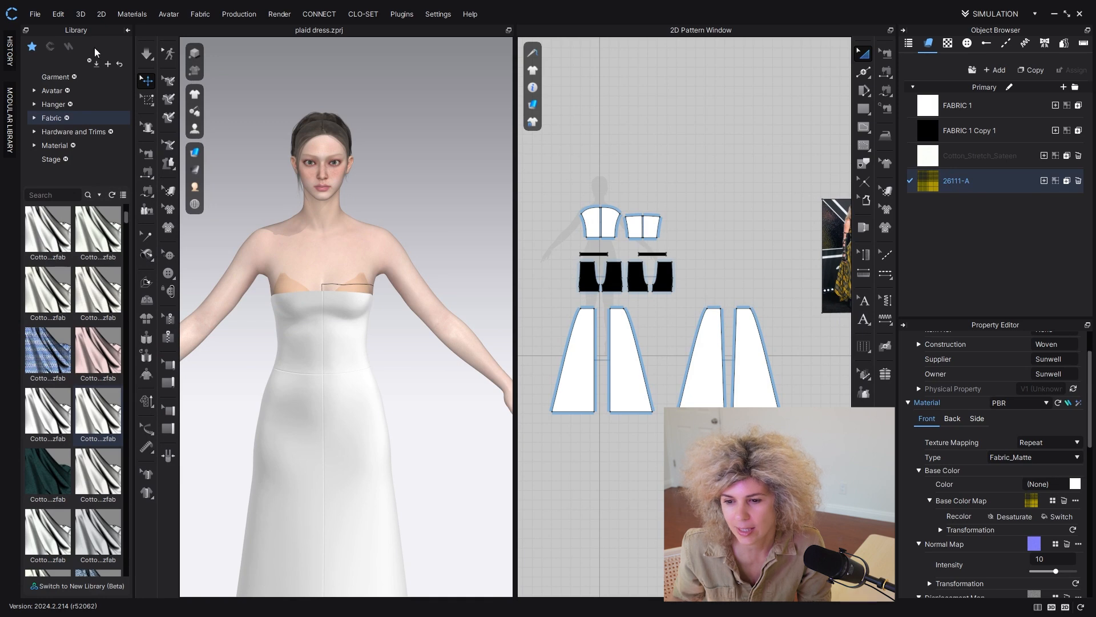
Step: Assign the 26111-A plaid fabric to all front and back bodice and skirt panels, leaving out the black pieces
left_click(128, 32)
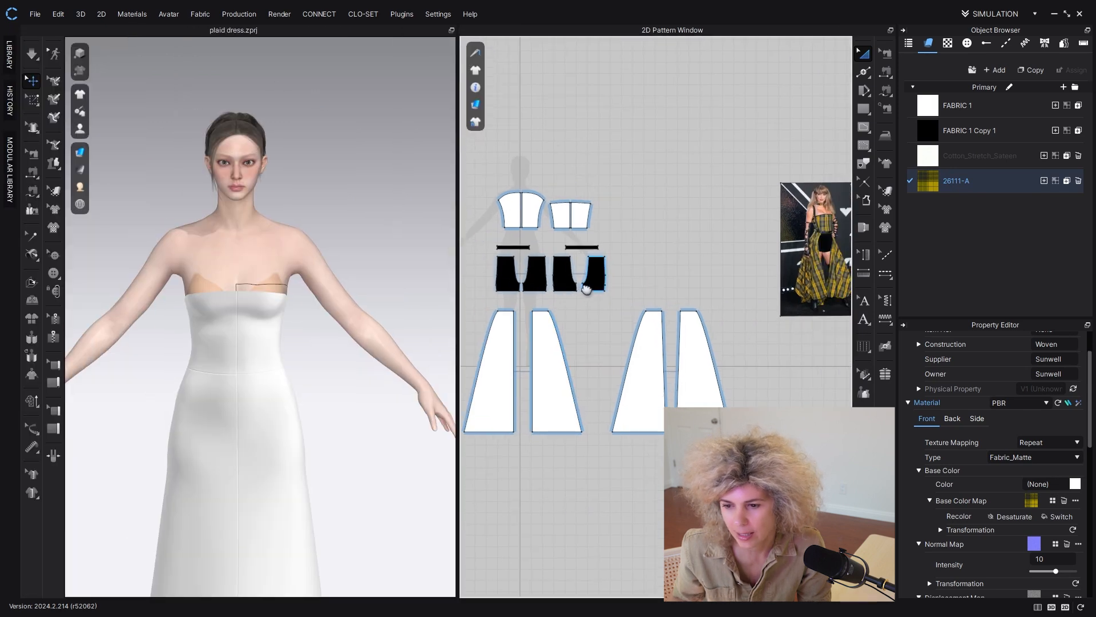
left_click(512, 219)
left_click(535, 199, "shift")
scroll(563, 221, "up", 3)
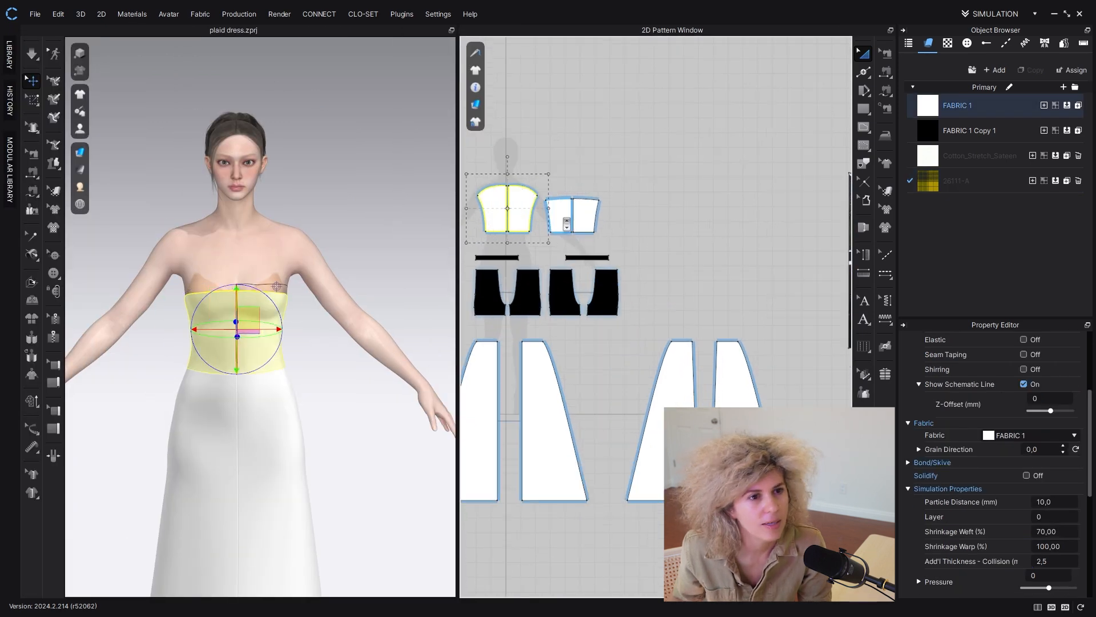
left_click(566, 222, "shift")
left_click(588, 210, "shift")
scroll(583, 340, "down", 2)
left_click(504, 406, "shift")
left_click(547, 396, "shift")
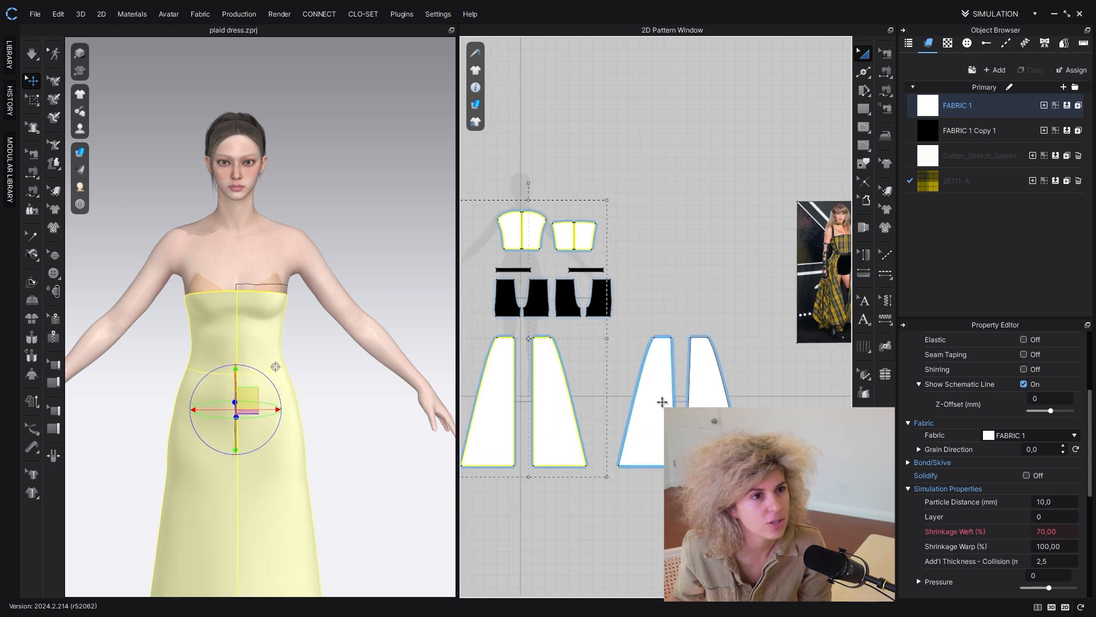
left_click(661, 399, "shift")
left_click(703, 377, "shift")
left_click(1067, 182)
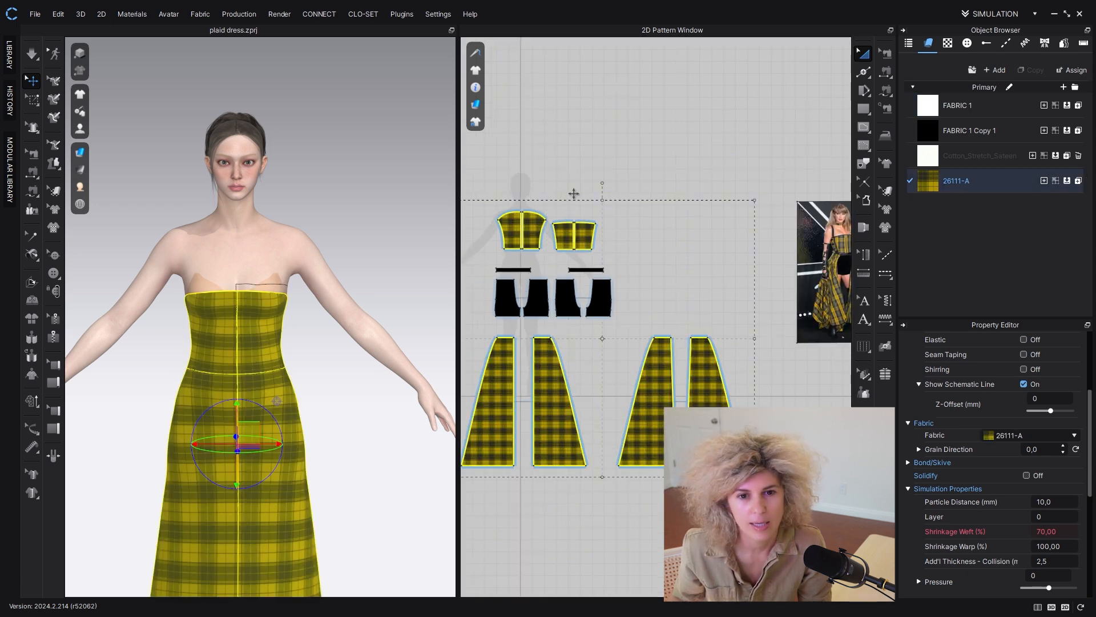
Step: Try simulating the plaid dress while pulling on the front bodice, and undo the resulting drape changes
left_click(350, 205)
scroll(299, 238, "down", 3)
scroll(299, 237, "up", 3)
key("space")
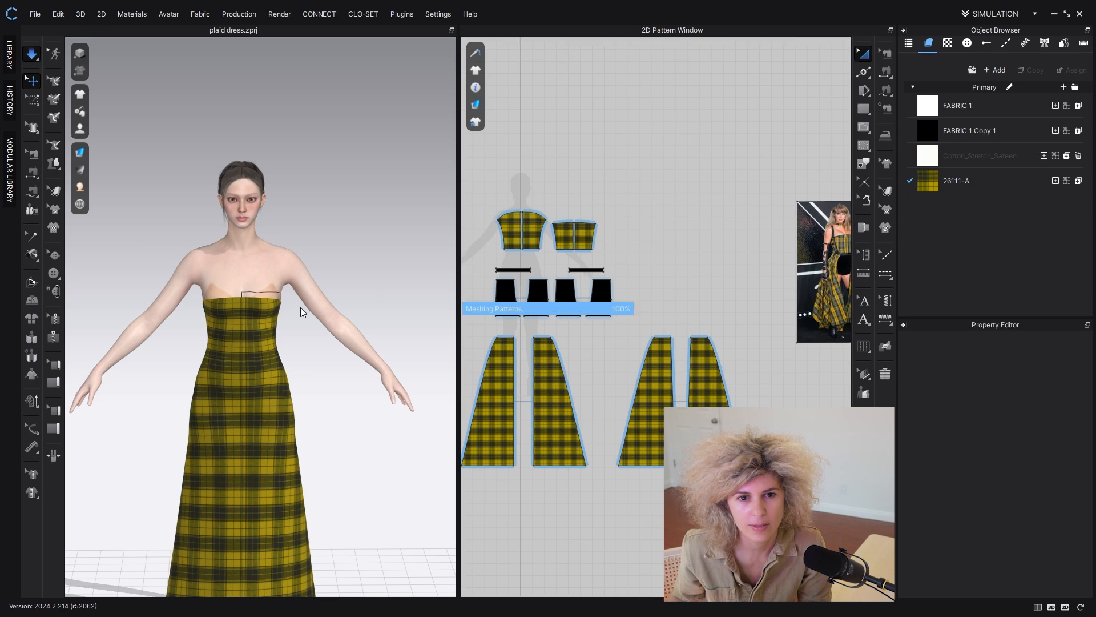
left_click(227, 310)
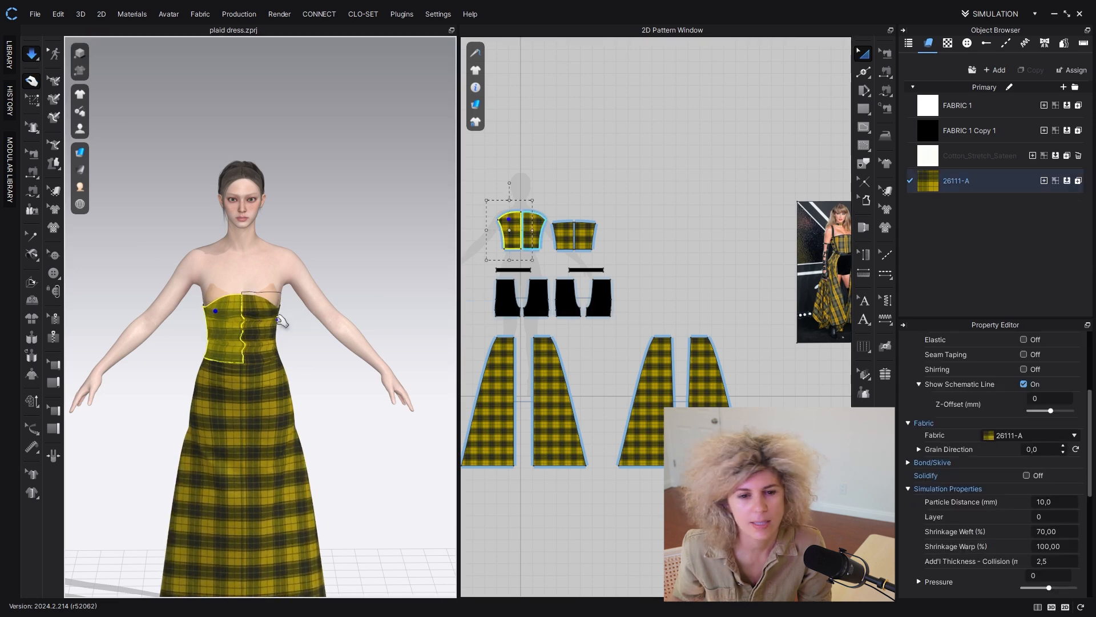
key("ctrl+z")
key("ctrl+z")
Step: Make a copy of the 26111-A plaid fabric in the project's fabric list
left_click(984, 183)
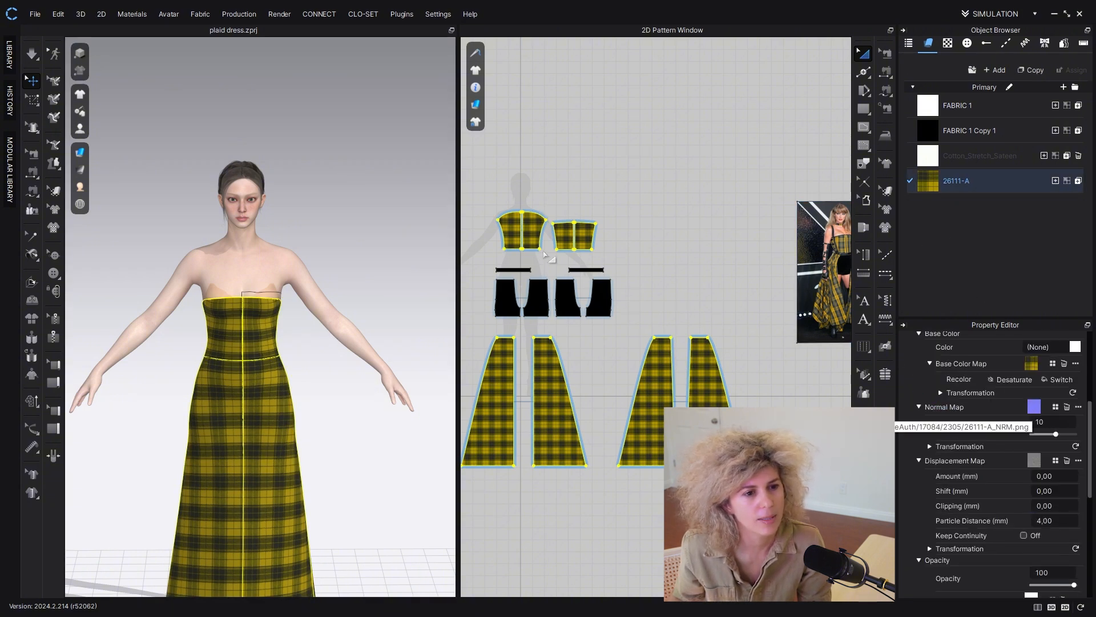
left_click(962, 205)
left_click(1002, 183)
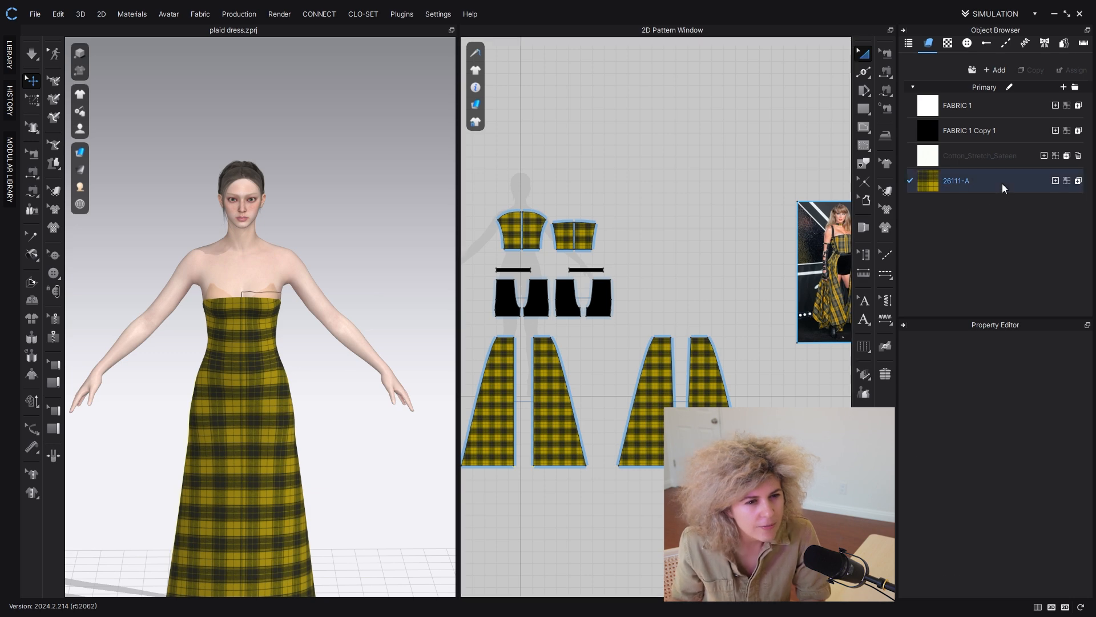
left_click(1032, 69)
left_click(692, 218)
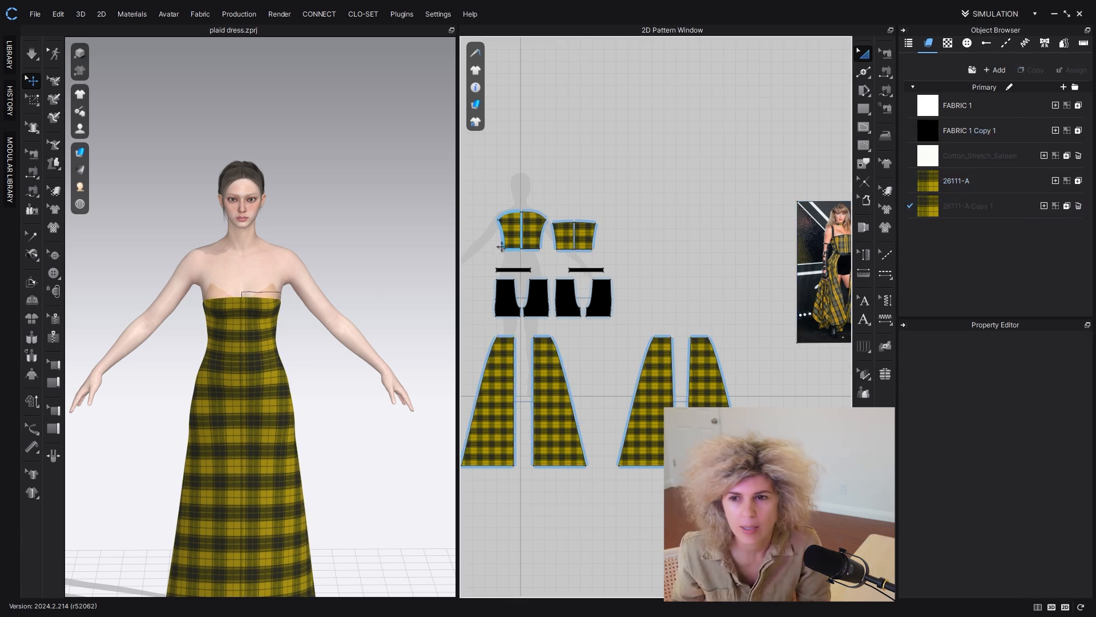
scroll(524, 227, "up", 3)
left_click(500, 234)
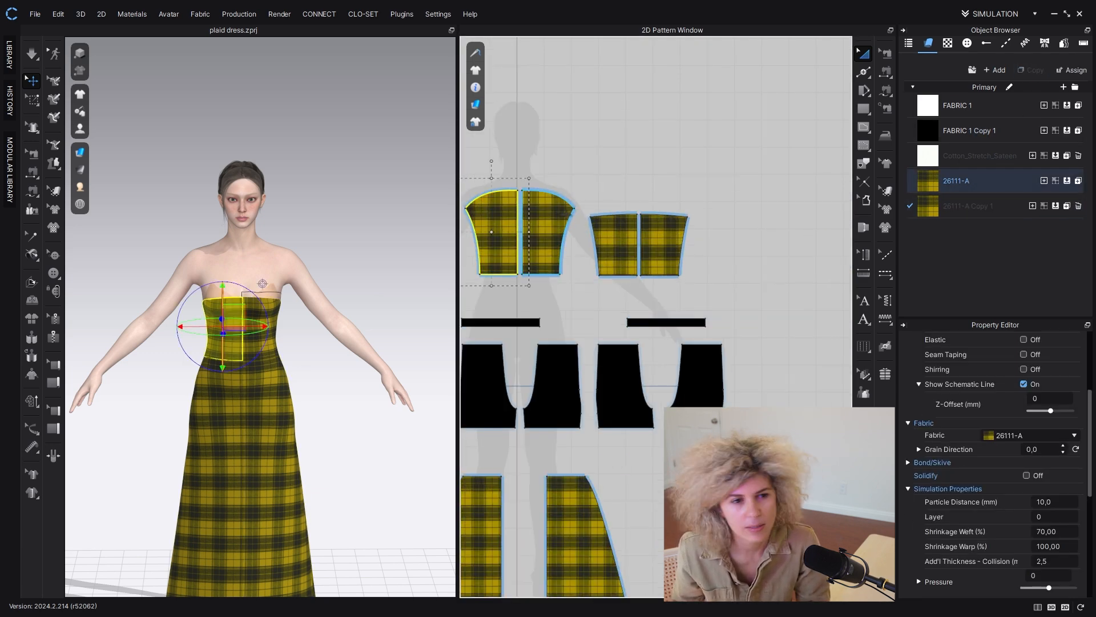
left_click(542, 234, "shift")
left_click(623, 237, "shift")
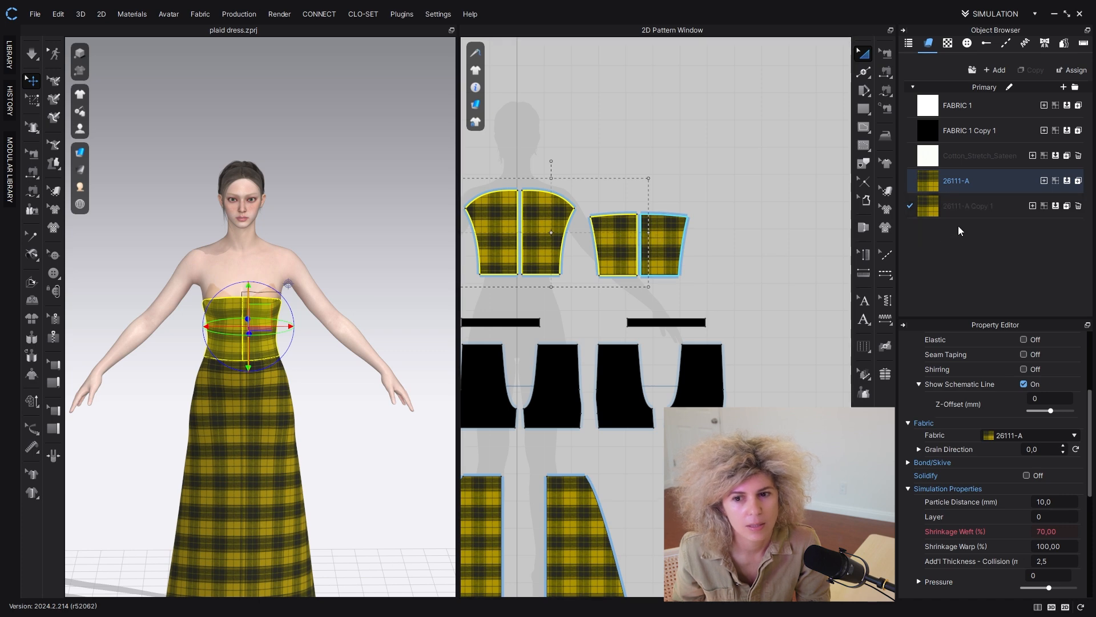
scroll(569, 160, "down", 3)
left_click_drag(474, 162, 715, 240)
Step: Set the physical property preset of the 26111-A fabric to Trim_Full_Grain_Leather
left_click(997, 189)
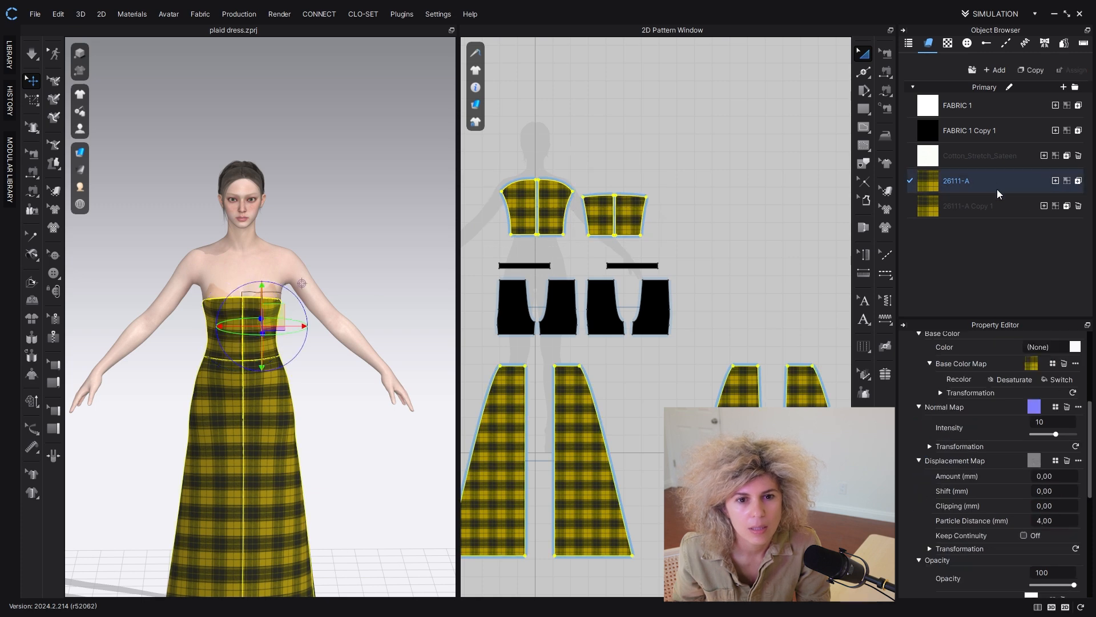
scroll(1043, 508, "down", 10)
scroll(1043, 508, "down", 2)
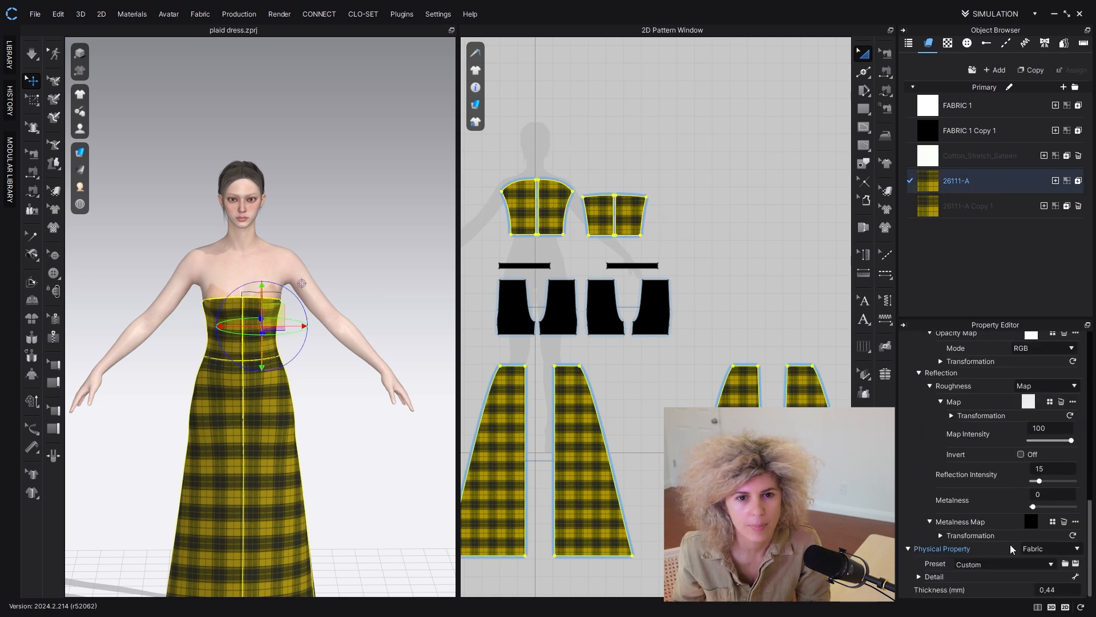
left_click(1049, 564)
scroll(1008, 420, "up", 5)
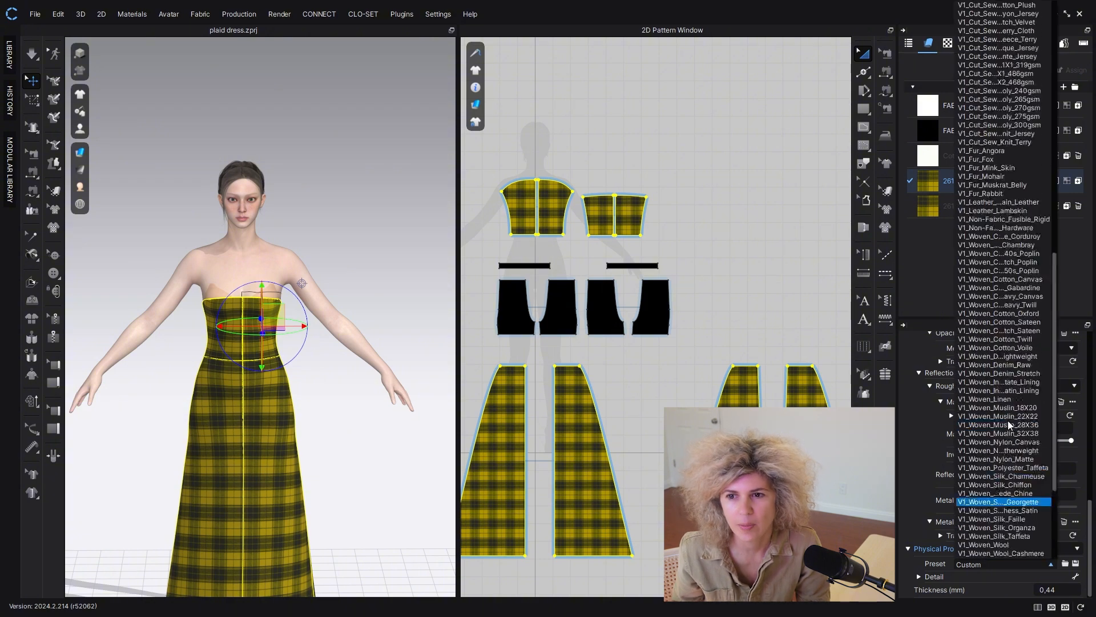
scroll(1009, 419, "up", 9)
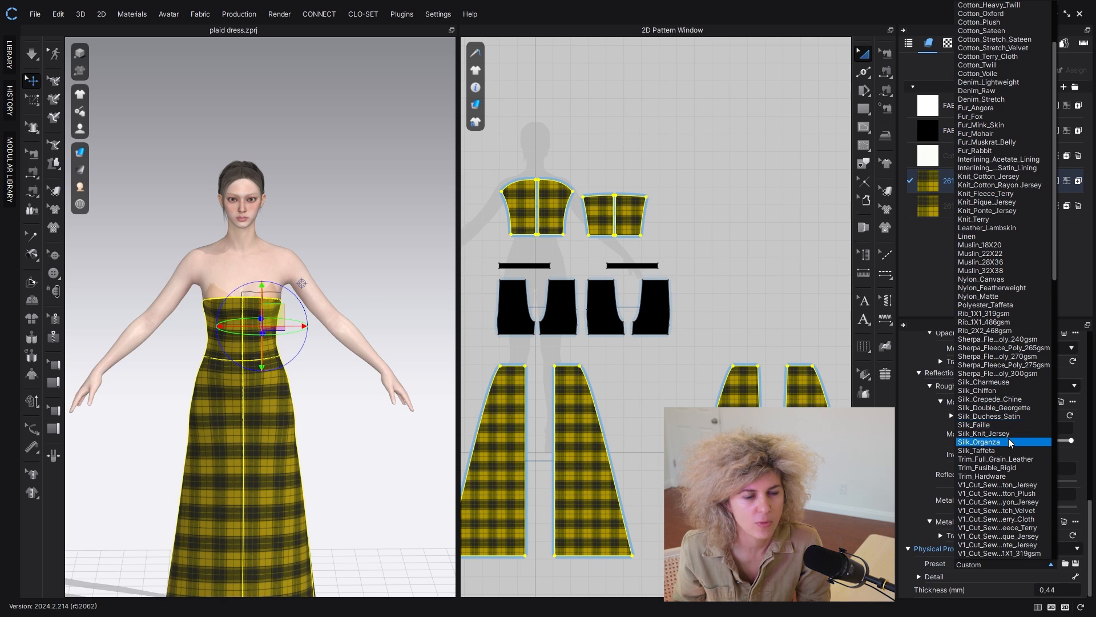
left_click(1016, 459)
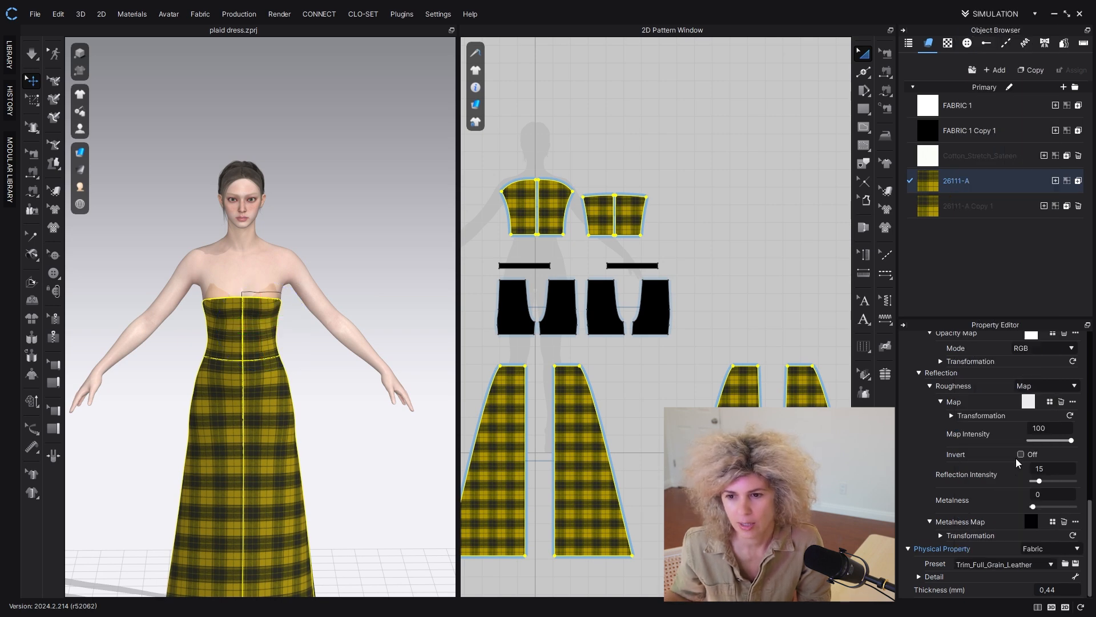
Step: Simulate the dress with the leather preset, pull the front bodice into place and inspect the plaid alignment on the front
left_click(709, 307)
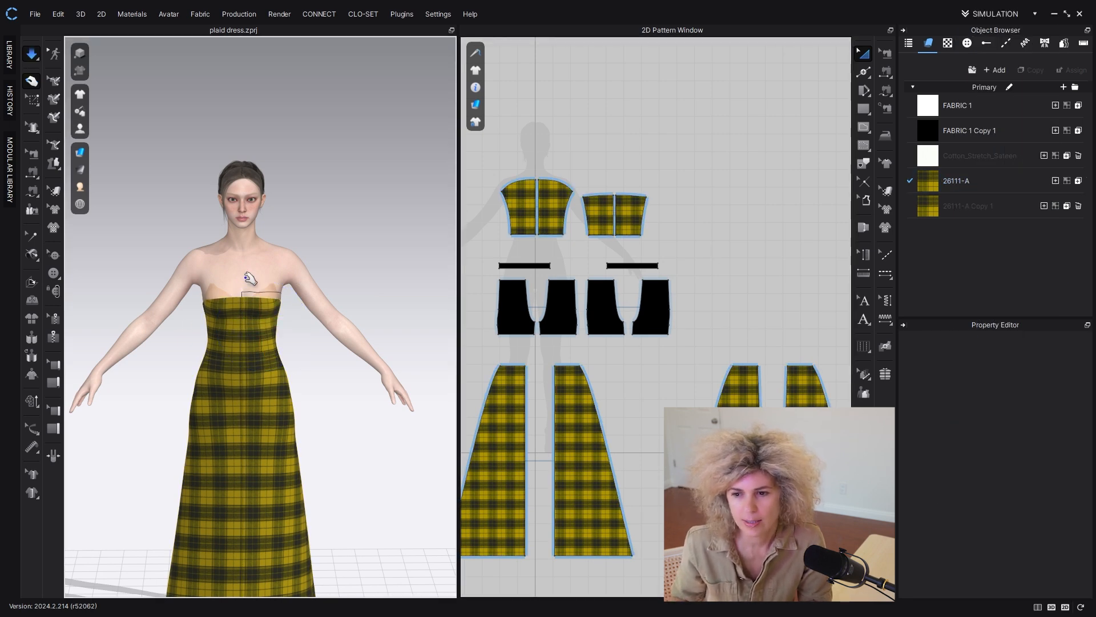
left_click(221, 298)
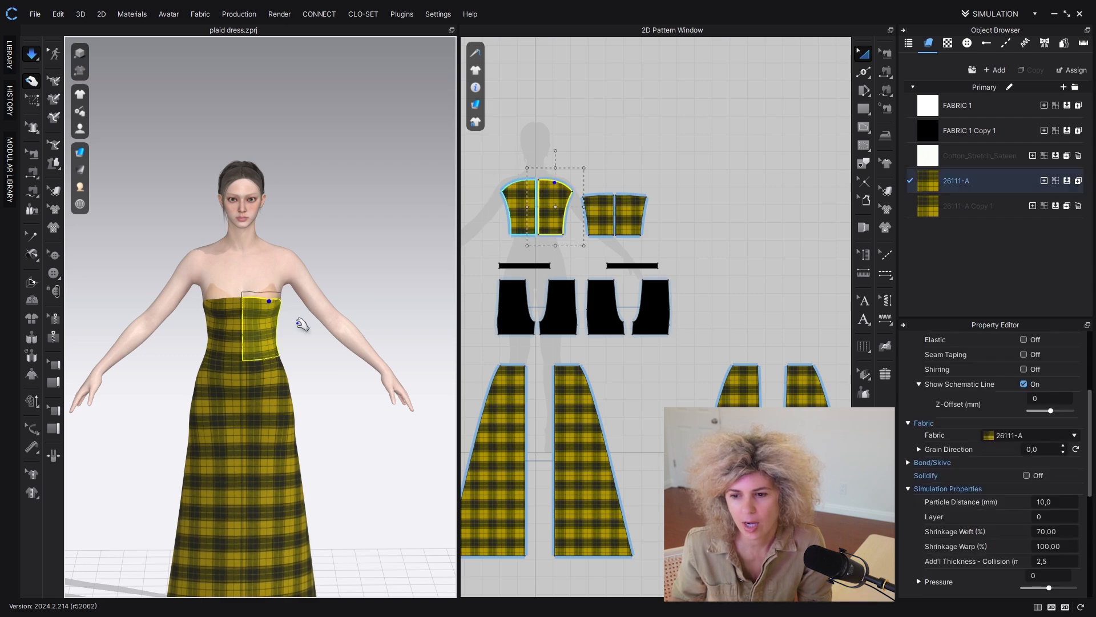
key("space")
left_click(761, 248)
scroll(229, 405, "down", 3)
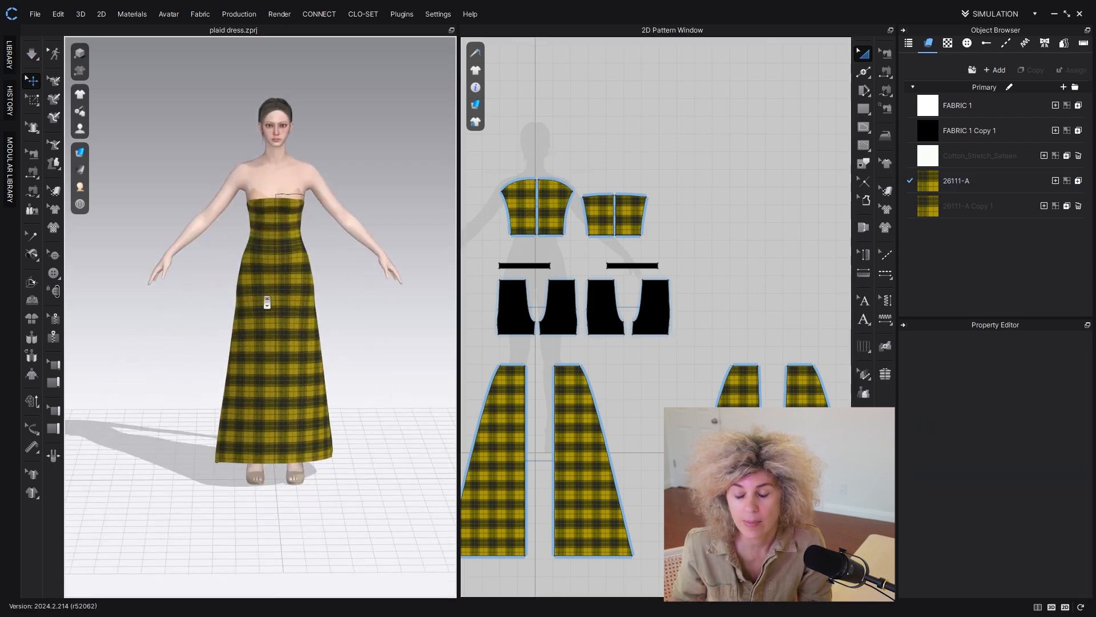
scroll(294, 196, "up", 8)
middle_click_drag(304, 175, 290, 284)
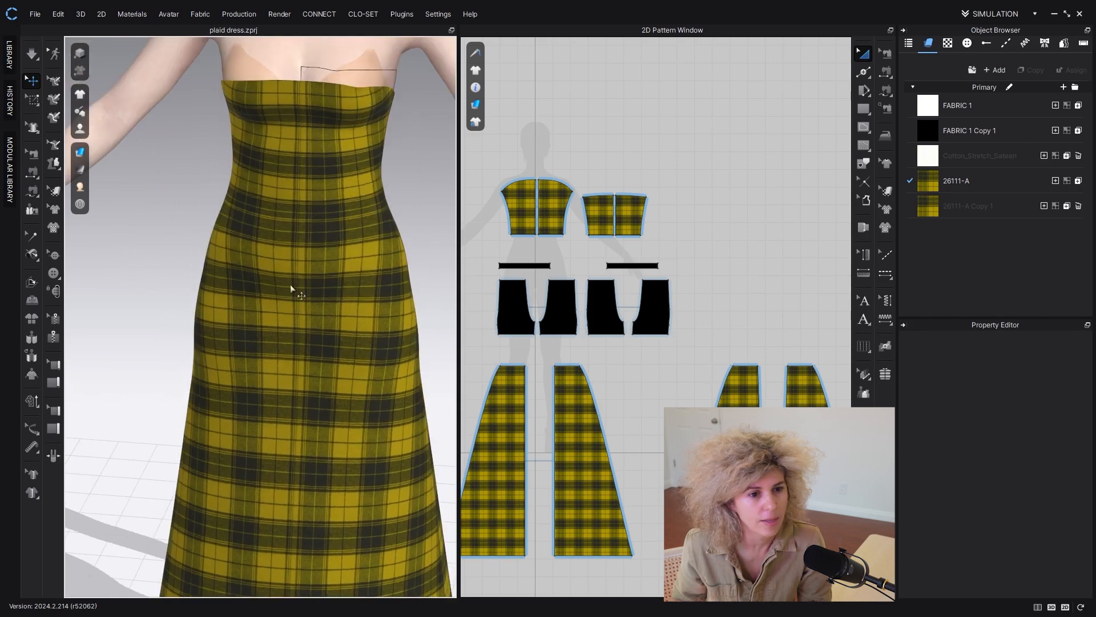
Step: Assign the 26111-A Copy 1 fabric to the four front and back plaid skirt panels
left_click(517, 423)
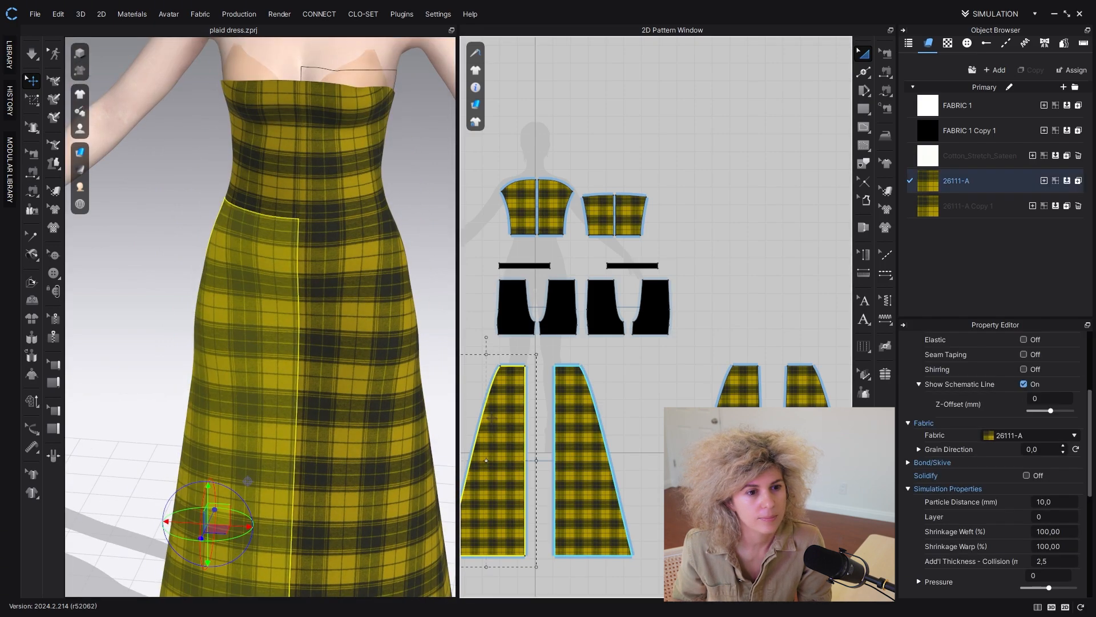
left_click(577, 461, "shift")
left_click(738, 456, "shift")
left_click(807, 456, "shift")
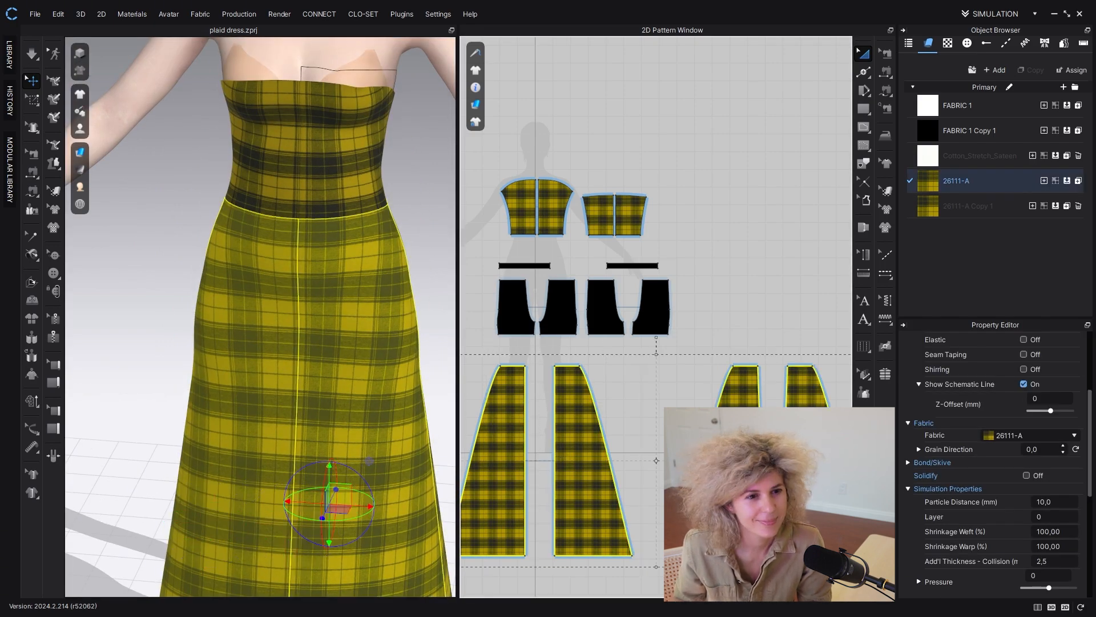
left_click(1056, 206)
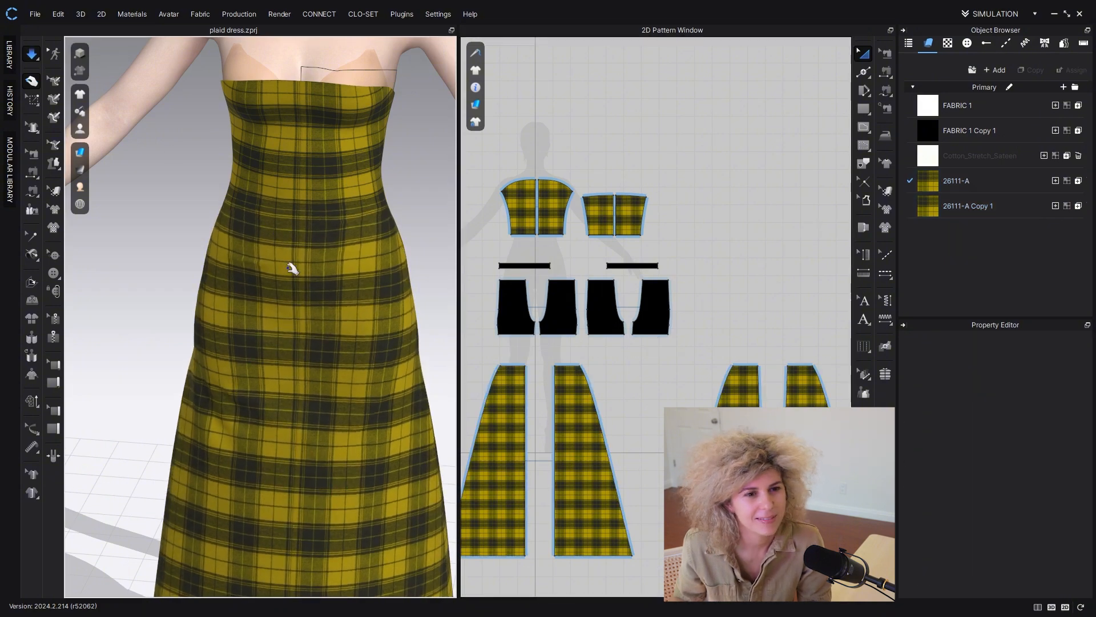
Step: Simulate the dress with the copied fabric on the skirt and inspect the drape from the side and front
mouse_move(293, 264)
right_mouse_down()
mouse_move(245, 277)
mouse_move(137, 268)
mouse_move(86, 247)
mouse_move(159, 259)
mouse_move(313, 256)
right_mouse_up()
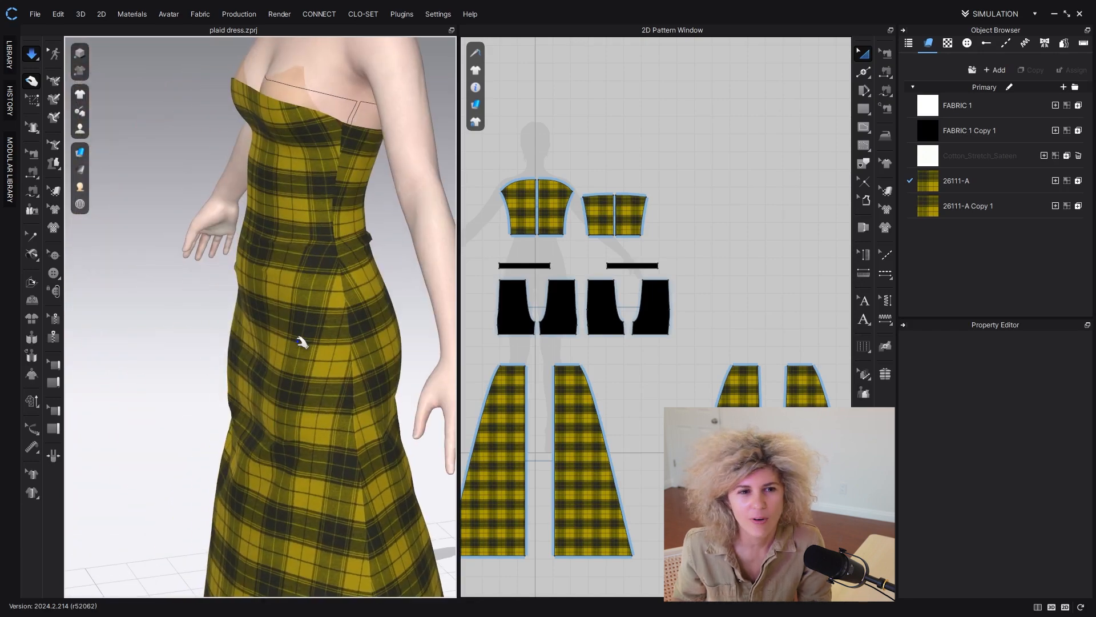
right_click_drag(294, 392, 383, 394)
scroll(384, 394, "down", 5)
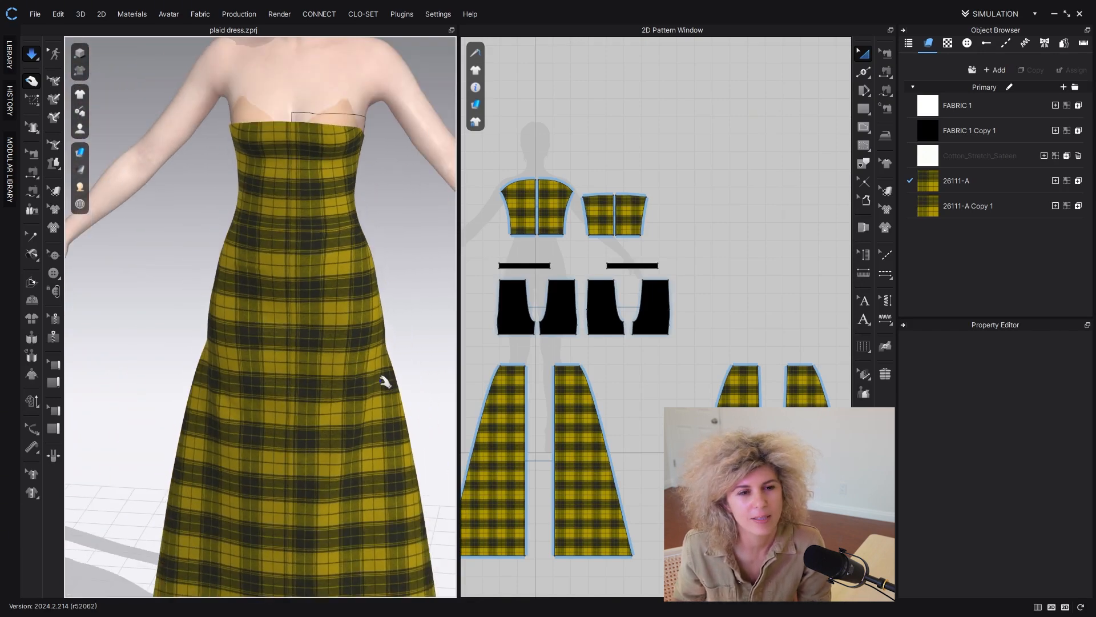
right_click_drag(326, 314, 320, 240)
scroll(329, 267, "up", 3)
key("space")
scroll(329, 268, "down", 2)
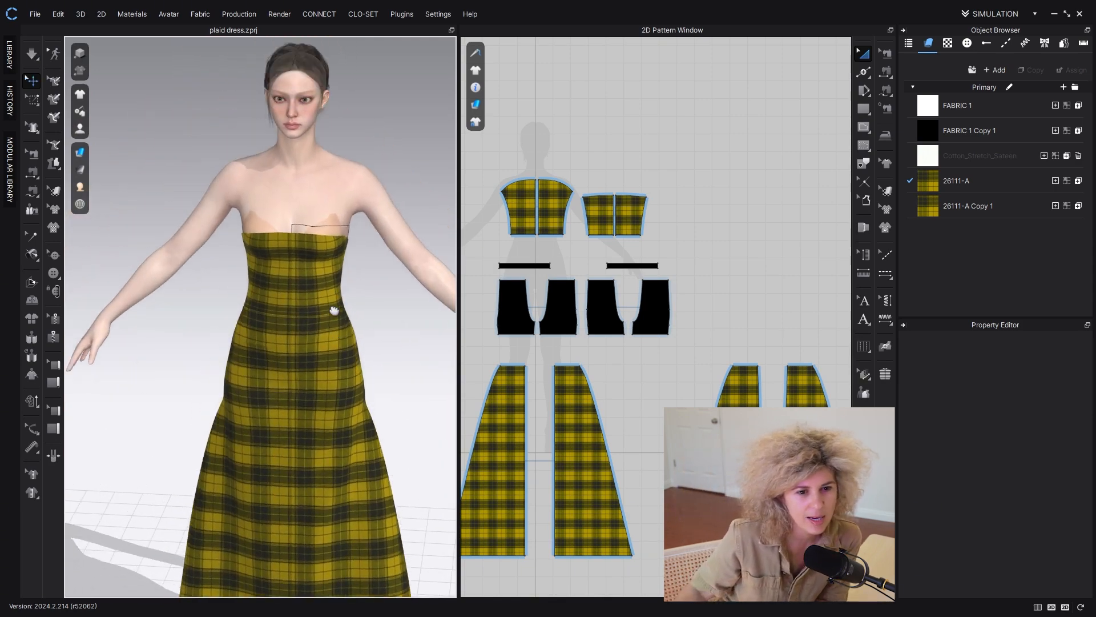
Step: Move the black shorts and waistband pieces to the left in the 2D layout, beneath the bodice pieces
scroll(335, 308, "up", 5)
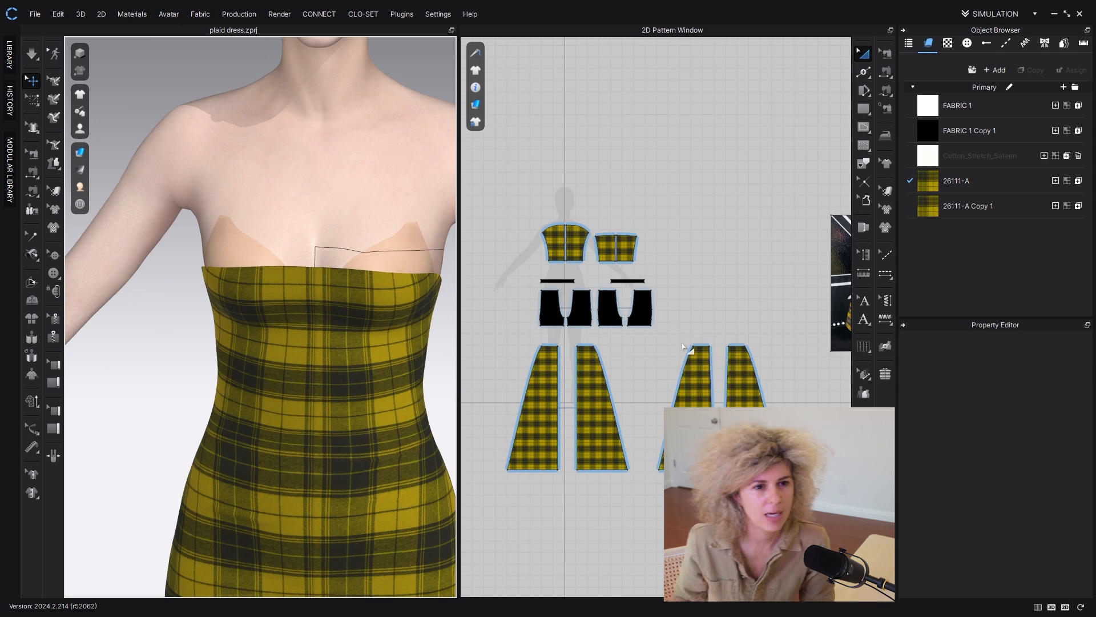
left_click(536, 401)
left_click(587, 394, "shift")
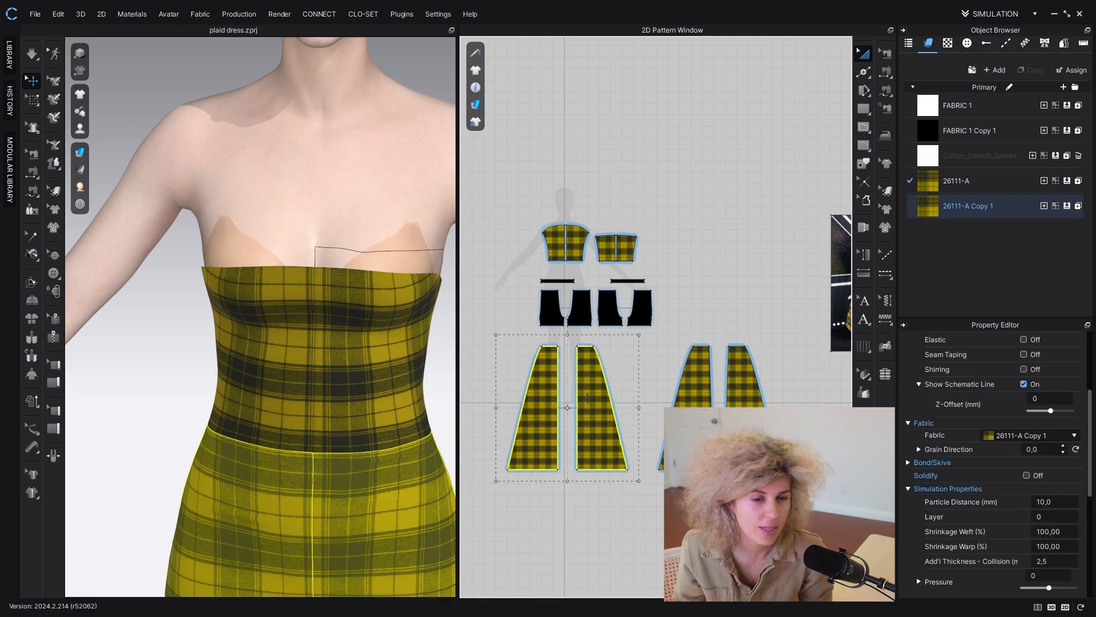
left_click_drag(504, 260, 664, 327)
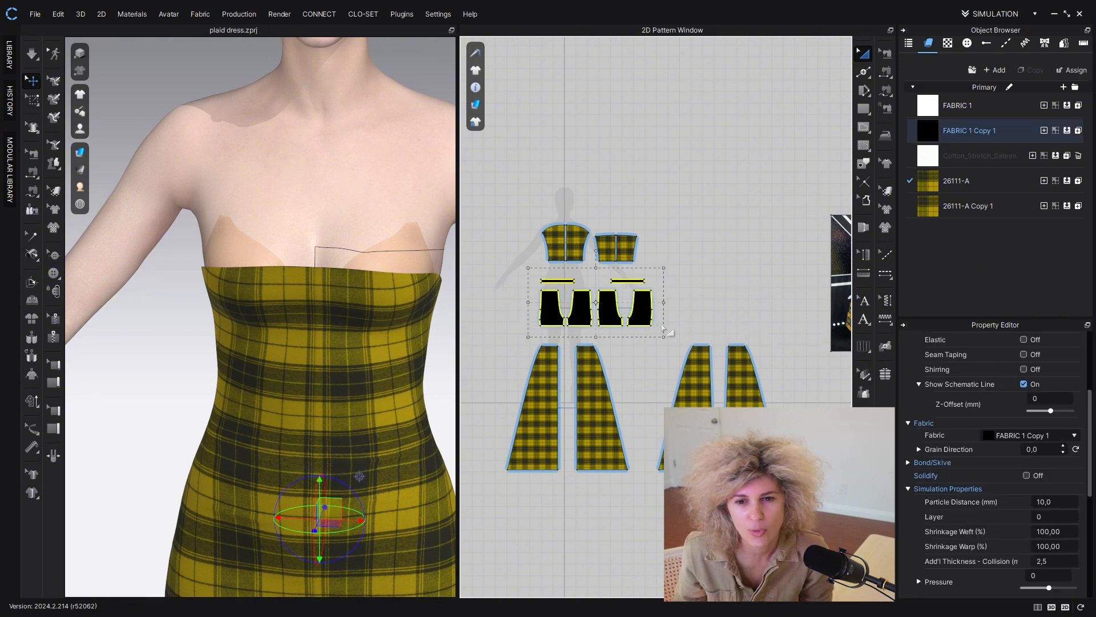
left_click_drag(588, 310, 563, 307, "shift")
Step: Shift the front and back skirt panels to the left in the 2D layout to line up with the shorts pieces
left_click(504, 359)
left_click_drag(612, 436, 545, 403)
left_click(545, 410)
left_click(580, 405, "shift")
left_click(684, 404)
left_click(758, 403, "shift")
left_click_drag(758, 403, 710, 409)
left_click(611, 421)
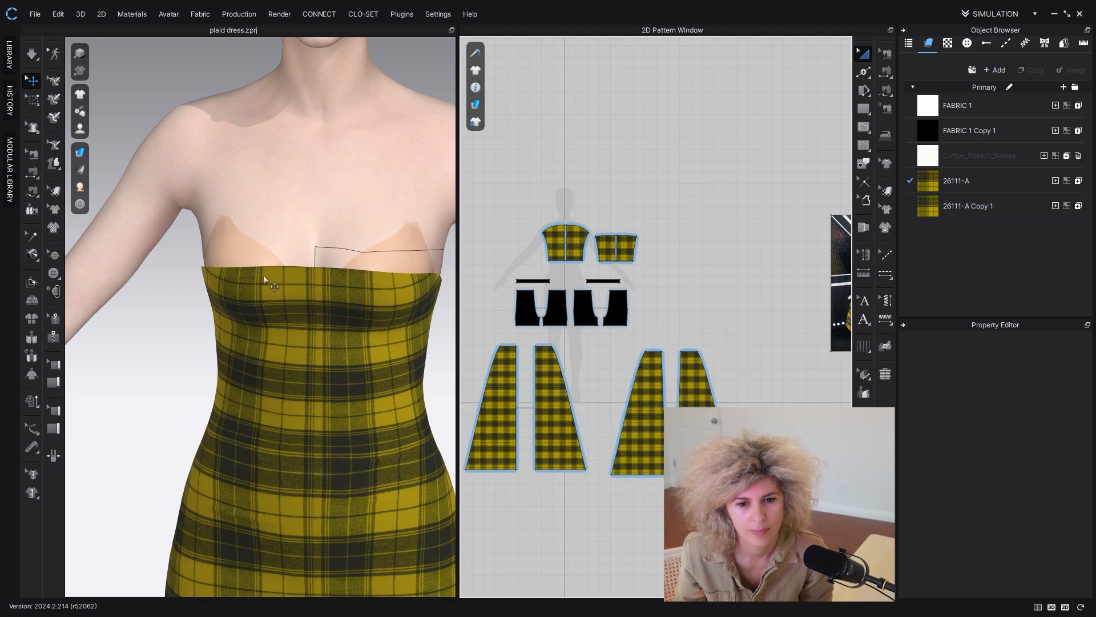
Step: Move the reference photo closer to the pattern pieces and examine the bodice and straps in it
scroll(263, 280, "up", 2)
middle_click_drag(816, 283, 730, 326)
left_click_drag(797, 311, 714, 328)
scroll(686, 340, "up", 4)
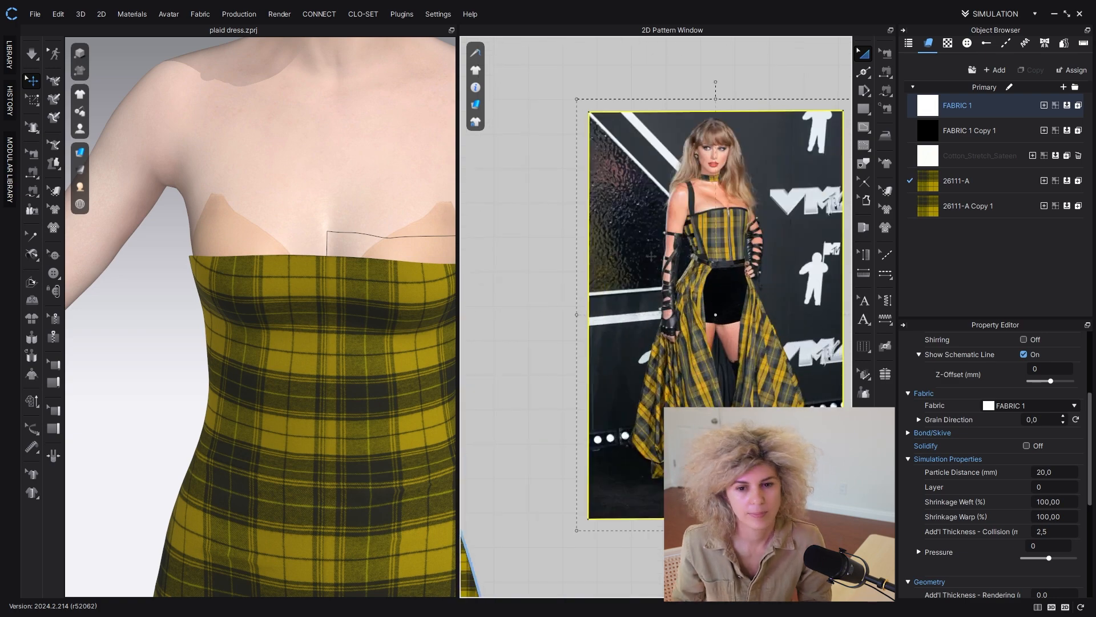
middle_click_drag(506, 407, 733, 300)
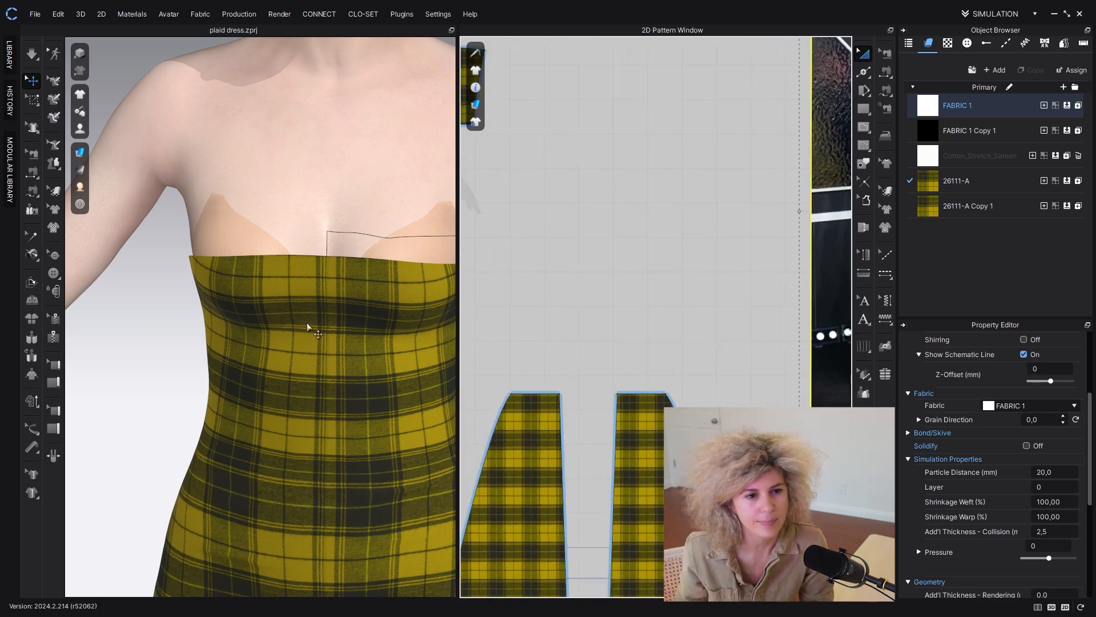
scroll(318, 333, "down", 2)
scroll(668, 289, "down", 4)
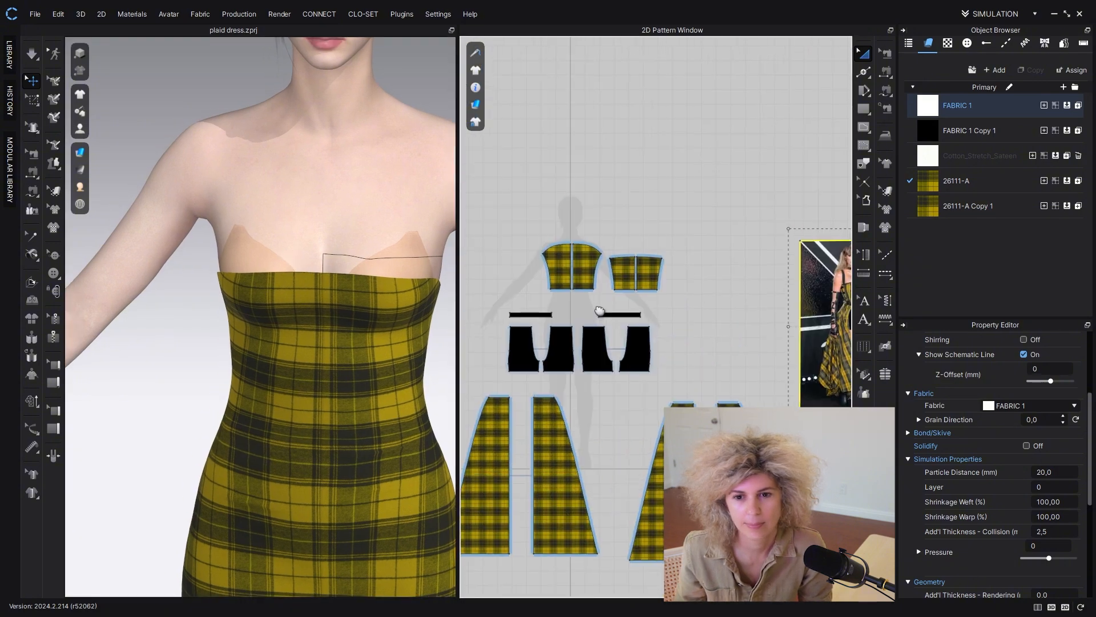
Step: Create a 30 mm wide and 500 mm high rectangle above the front bodice as a strap
scroll(560, 197, "up", 4)
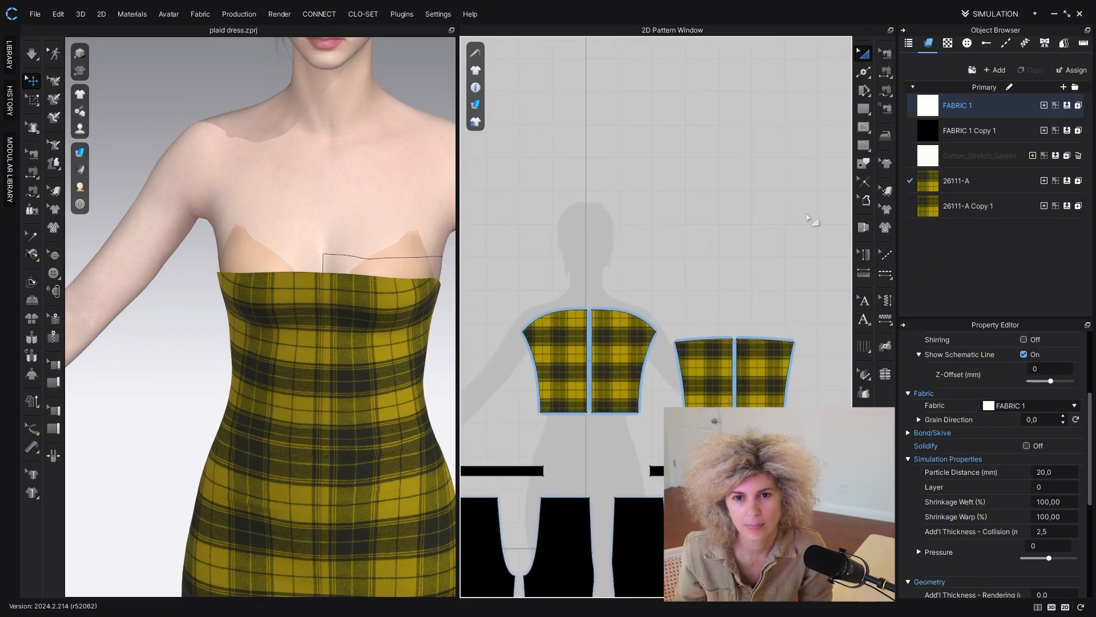
left_click(545, 227)
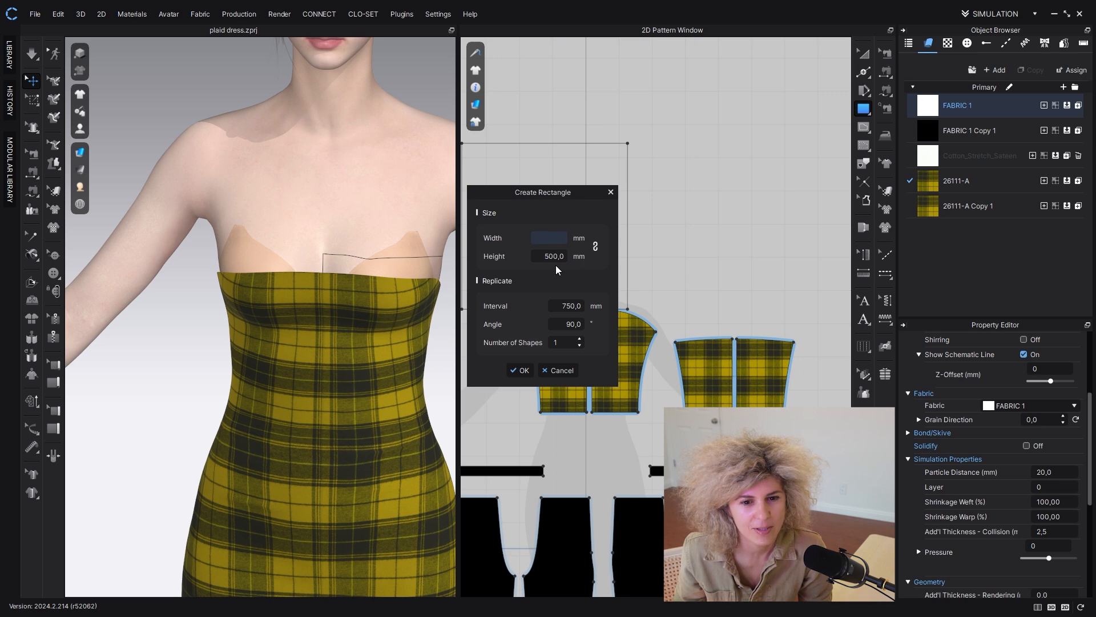
type("39")
left_click_drag(539, 195, 664, 205)
key("BackSpace")
type("0")
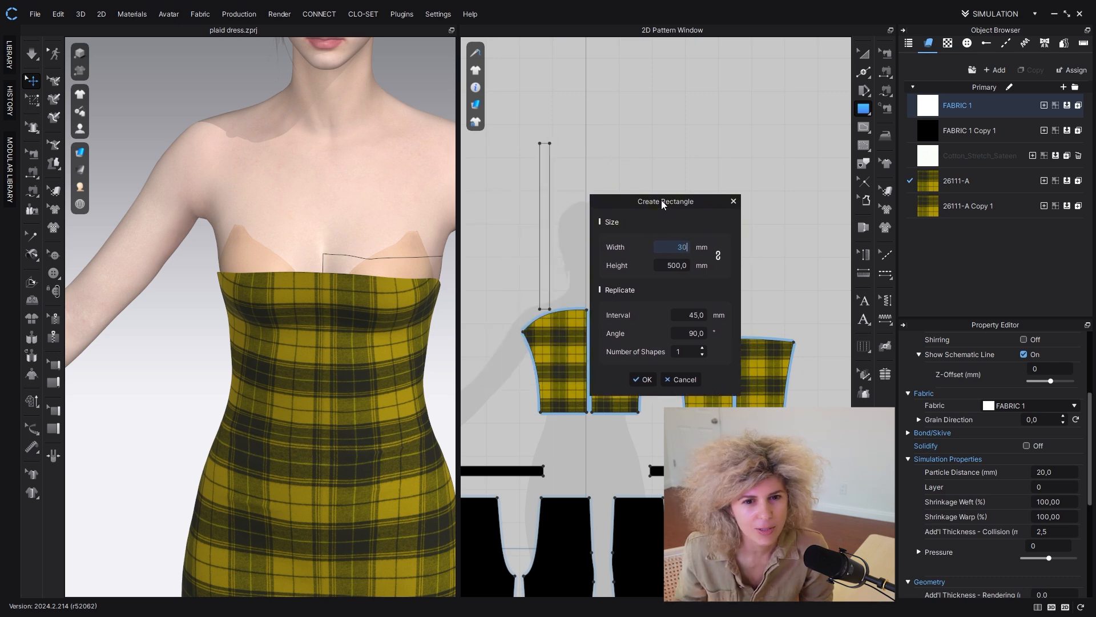
left_click(674, 265)
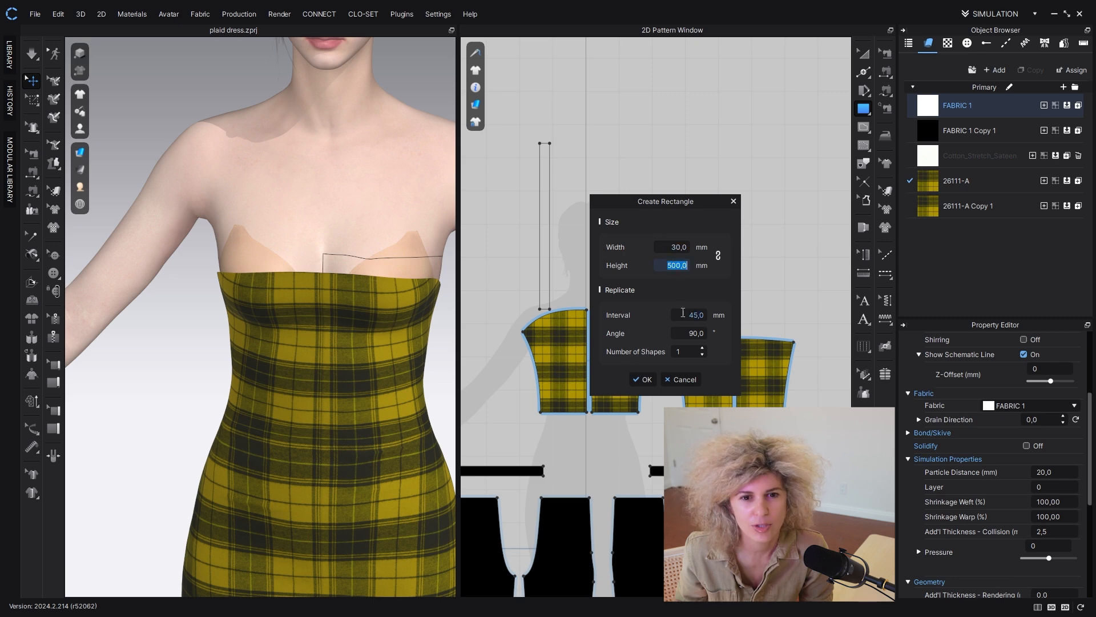
left_click(644, 380)
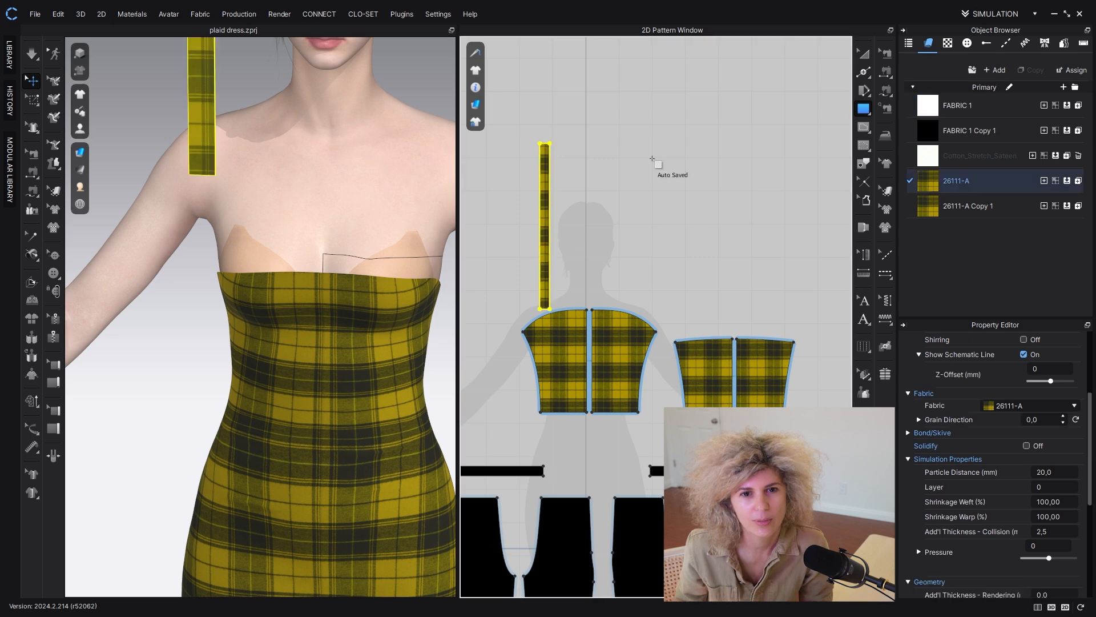
Step: Shorten the strap rectangle from its upper end and compare it with the strap in the reference photo
left_click(863, 57)
left_click_drag(550, 174, 550, 208)
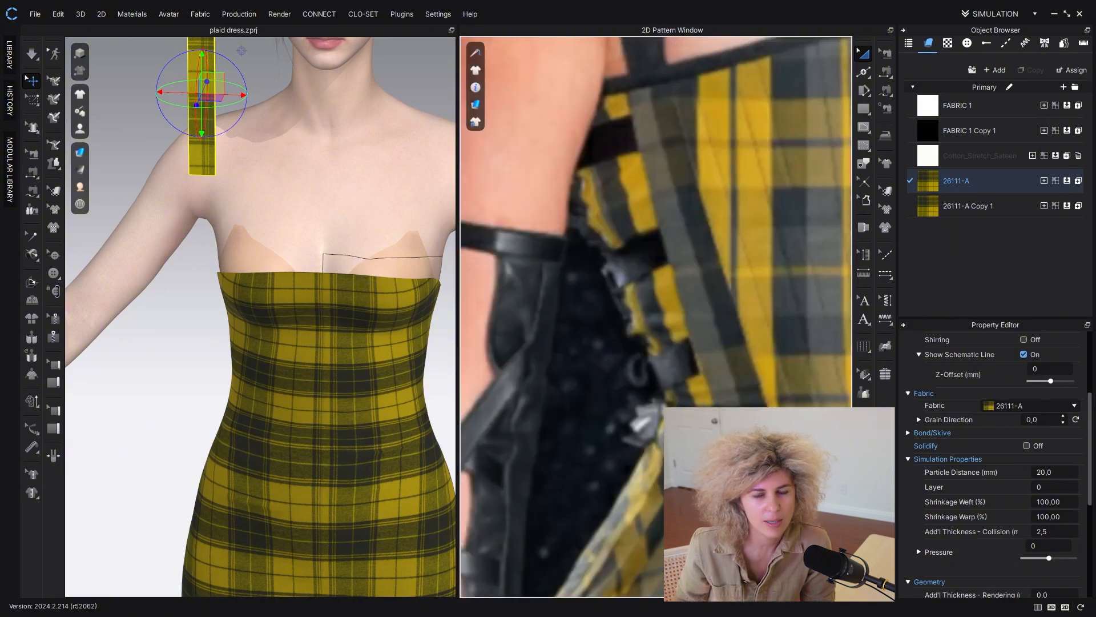
scroll(293, 245, "down", 2)
scroll(602, 256, "down", 8)
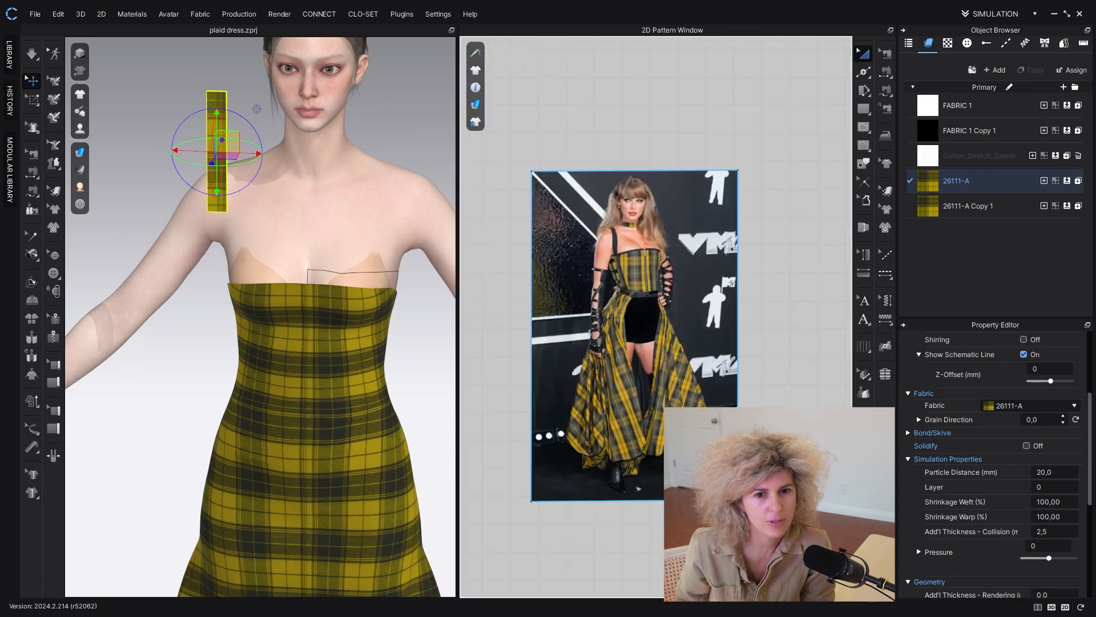
middle_click_drag(602, 256, 678, 254)
scroll(258, 216, "up", 2)
Step: Position the strap in 3D in front of the avatar's right shoulder, just above the bodice
middle_click_drag(258, 216, 298, 260)
left_click_drag(259, 157, 290, 249)
right_click_drag(290, 249, 394, 268)
left_click_drag(275, 236, 179, 220)
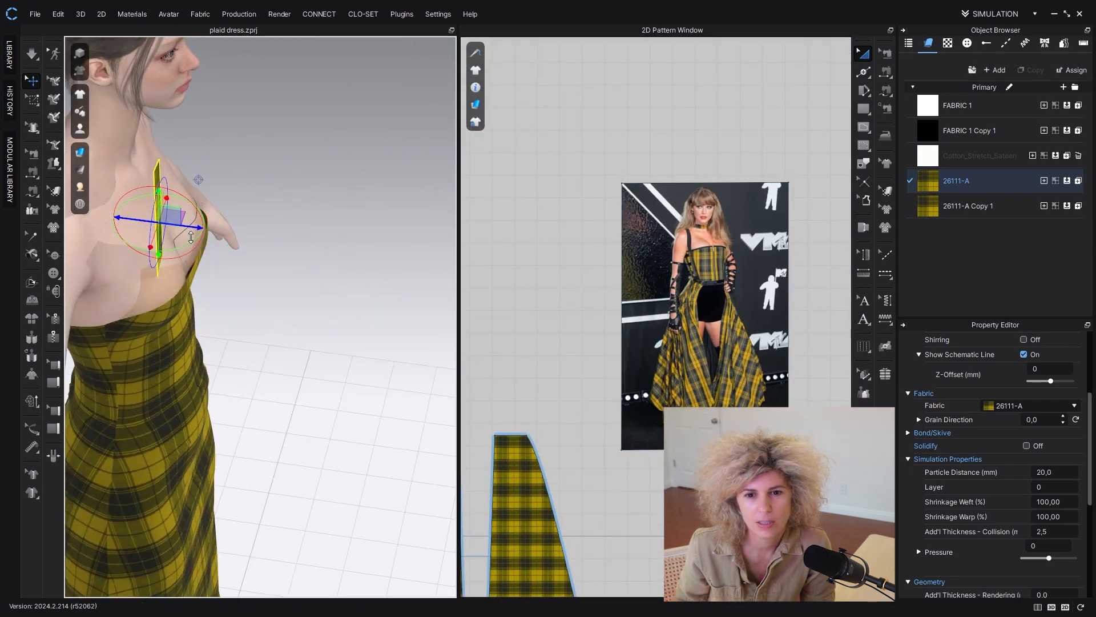
right_click_drag(179, 220, 201, 209)
left_click_drag(177, 221, 170, 214)
right_click_drag(170, 214, 86, 212)
left_click_drag(181, 200, 167, 201)
left_click(519, 268)
Step: Create a symmetric copy of the strap and place it above the other front bodice panel
scroll(575, 376, "down", 5)
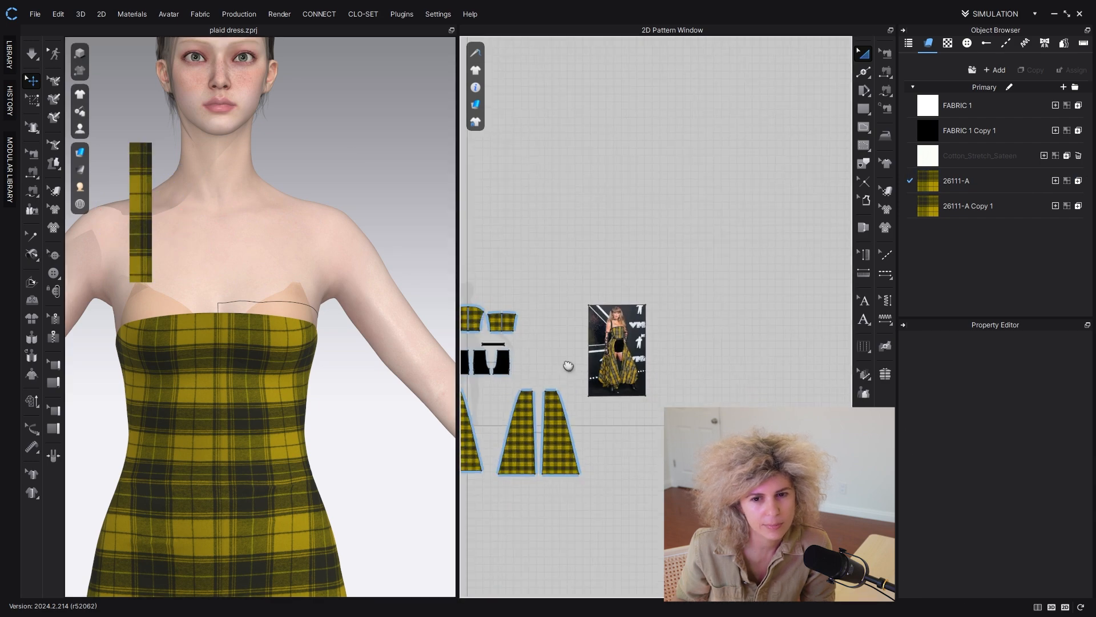
scroll(473, 277, "up", 6)
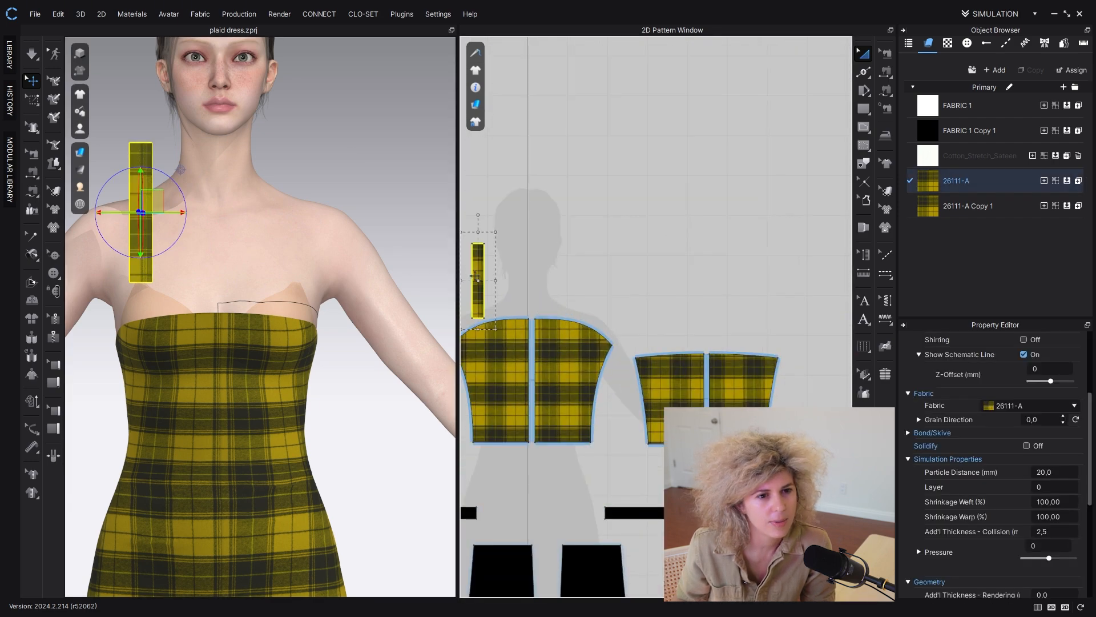
key("ctrl+d")
left_click(585, 279)
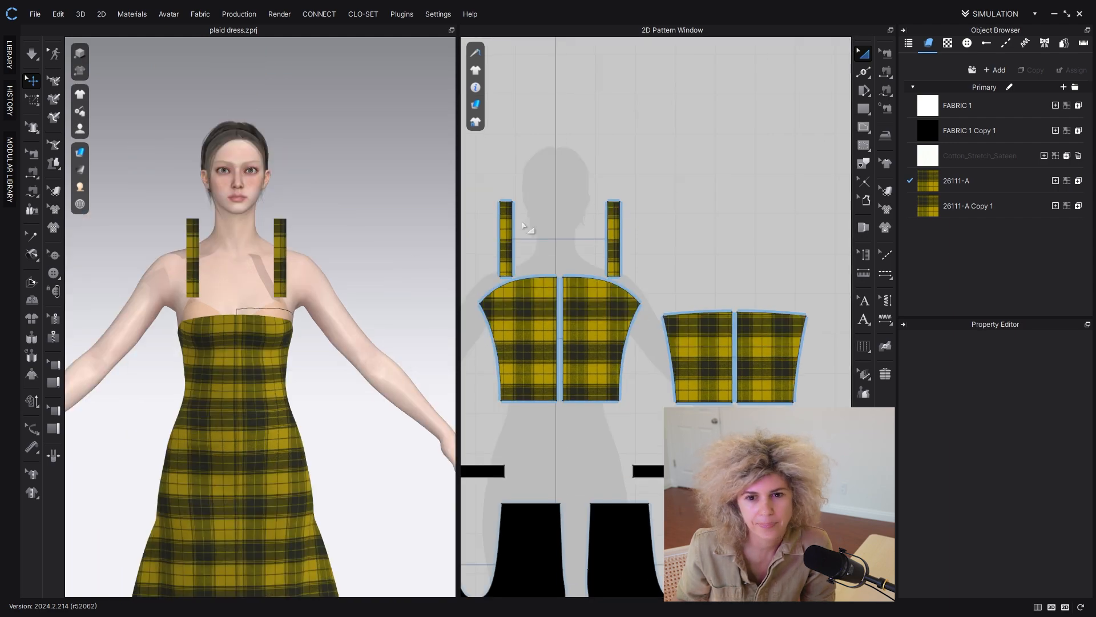
Step: Assign the black FABRIC 1 Copy 1 fabric to both straps
left_click(506, 246)
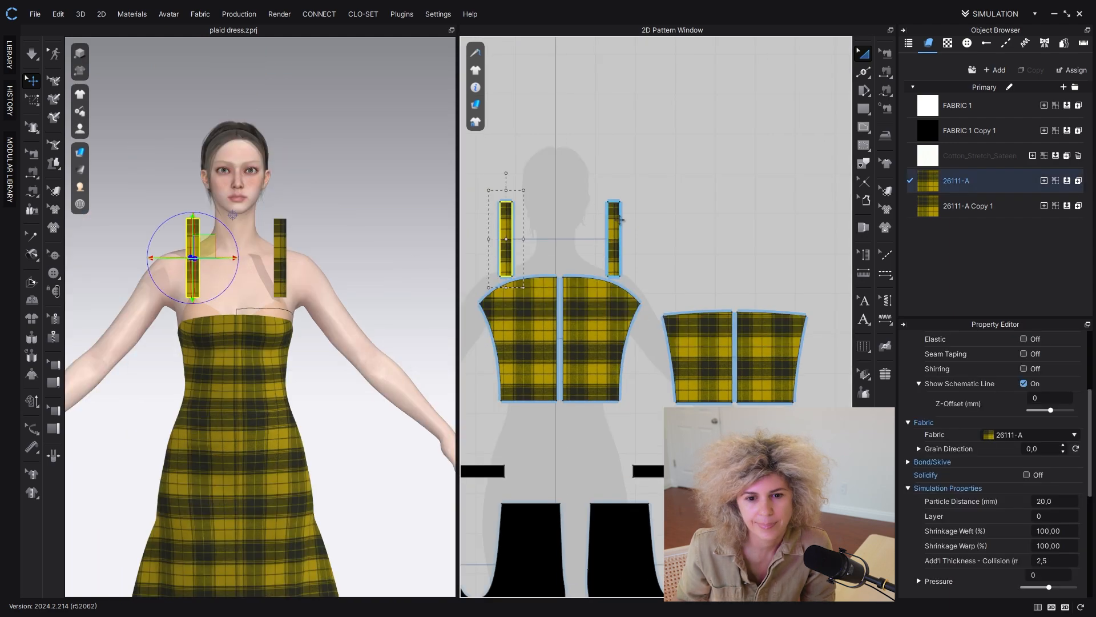
left_click(1066, 130)
left_click(399, 273)
middle_click_drag(290, 300, 373, 261)
scroll(517, 280, "up", 5)
Step: Examine where the straps join the bodice in the reference photo and compare with the front bodice pattern
scroll(742, 381, "down", 10)
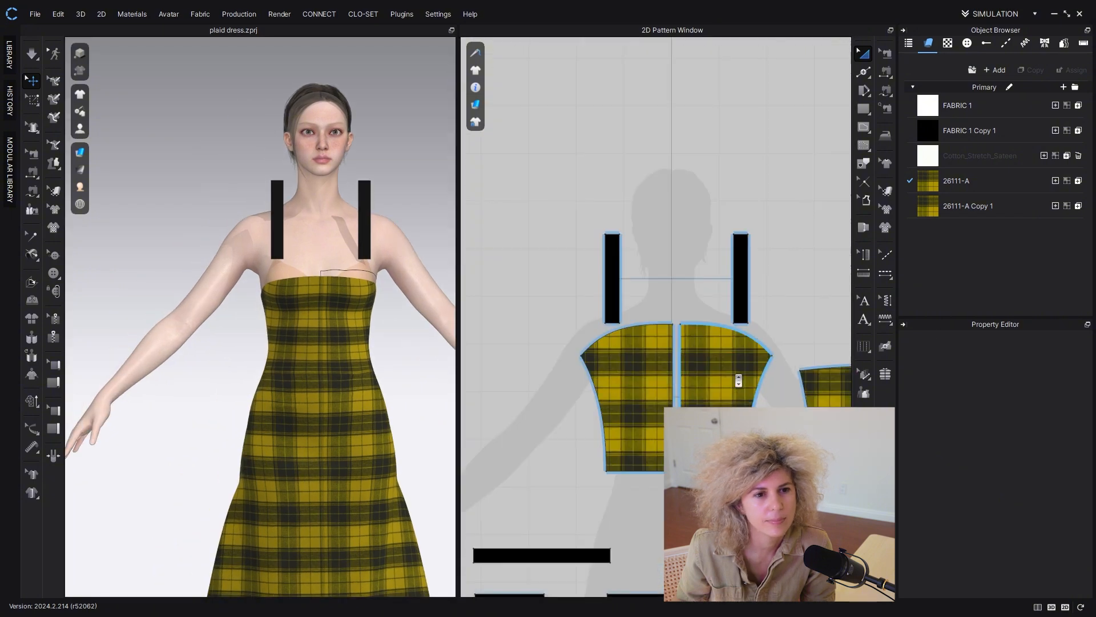
scroll(822, 347, "up", 10)
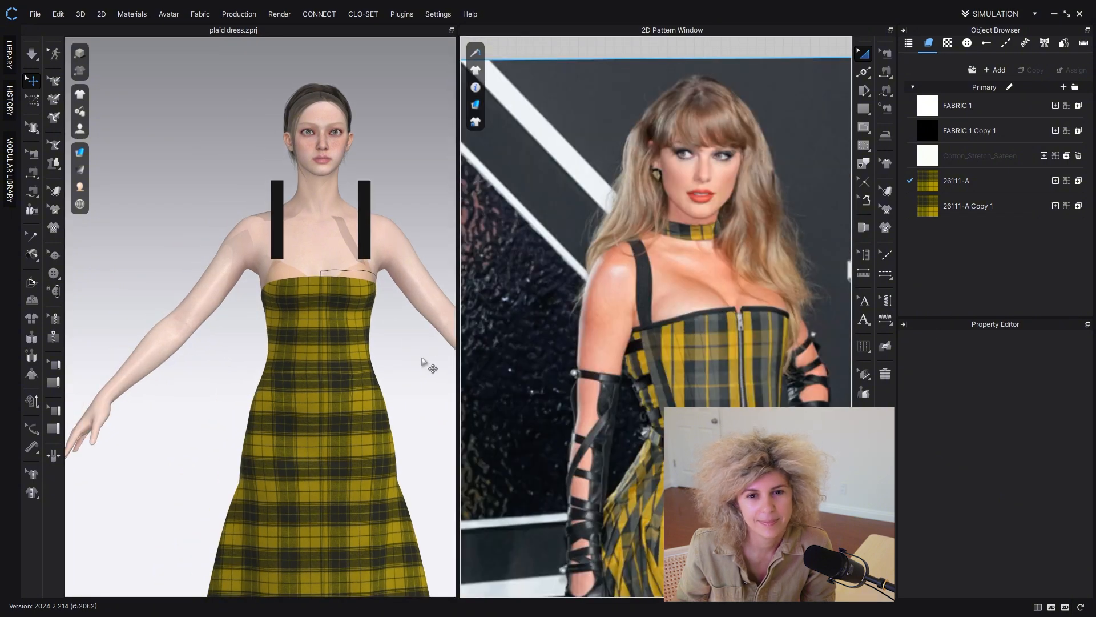
scroll(568, 355, "down", 5)
middle_click_drag(680, 431, 772, 427)
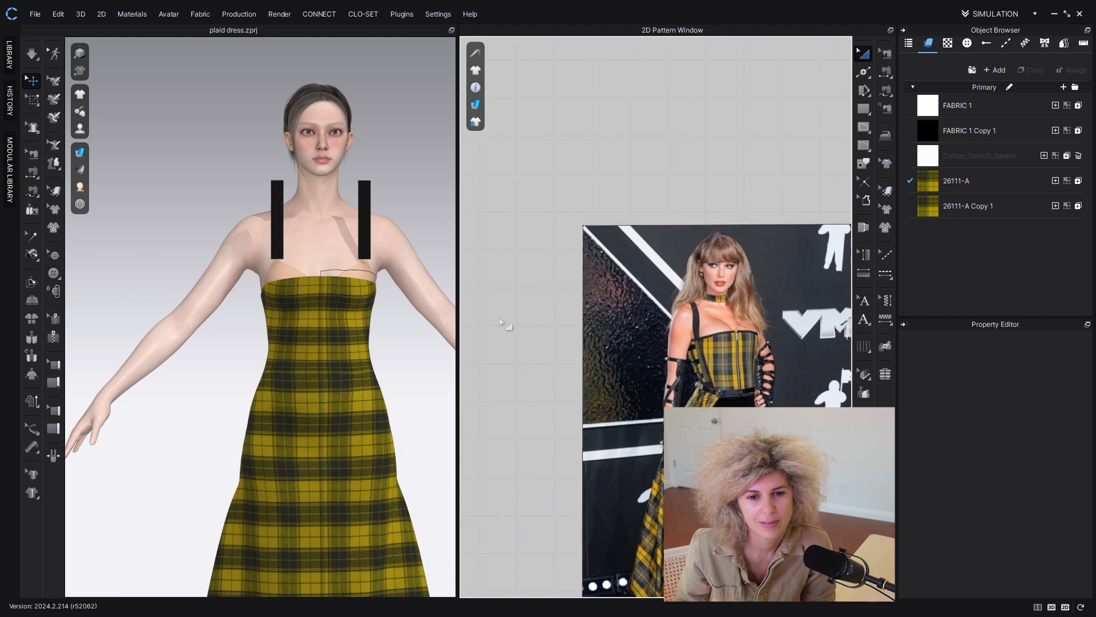
scroll(501, 321, "down", 5)
scroll(468, 251, "up", 8)
scroll(577, 514, "down", 2)
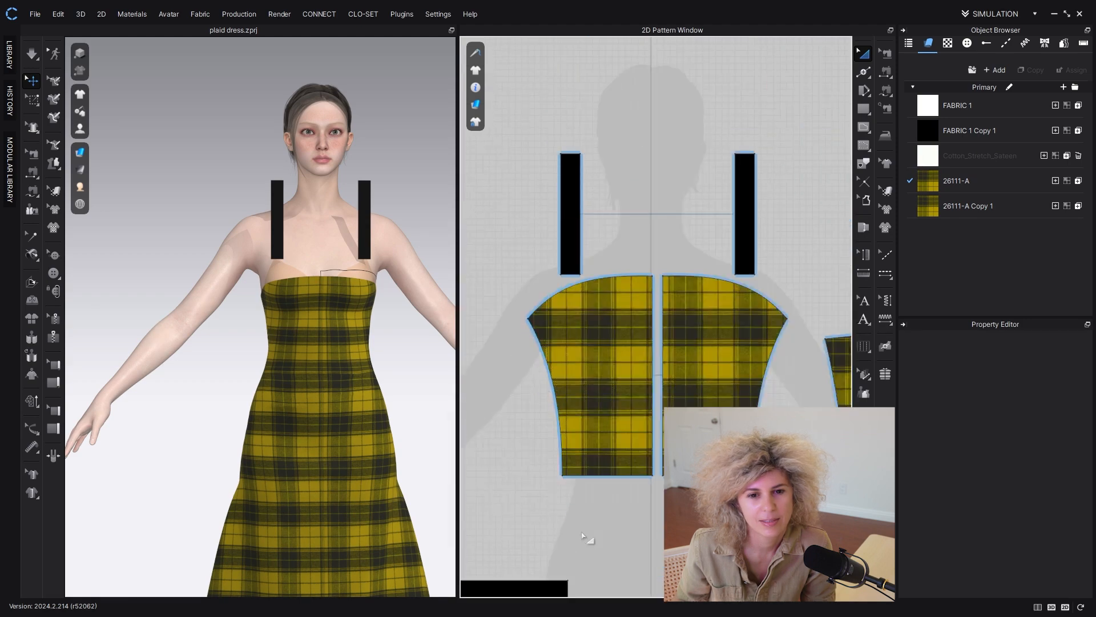
middle_click_drag(585, 537, 493, 436)
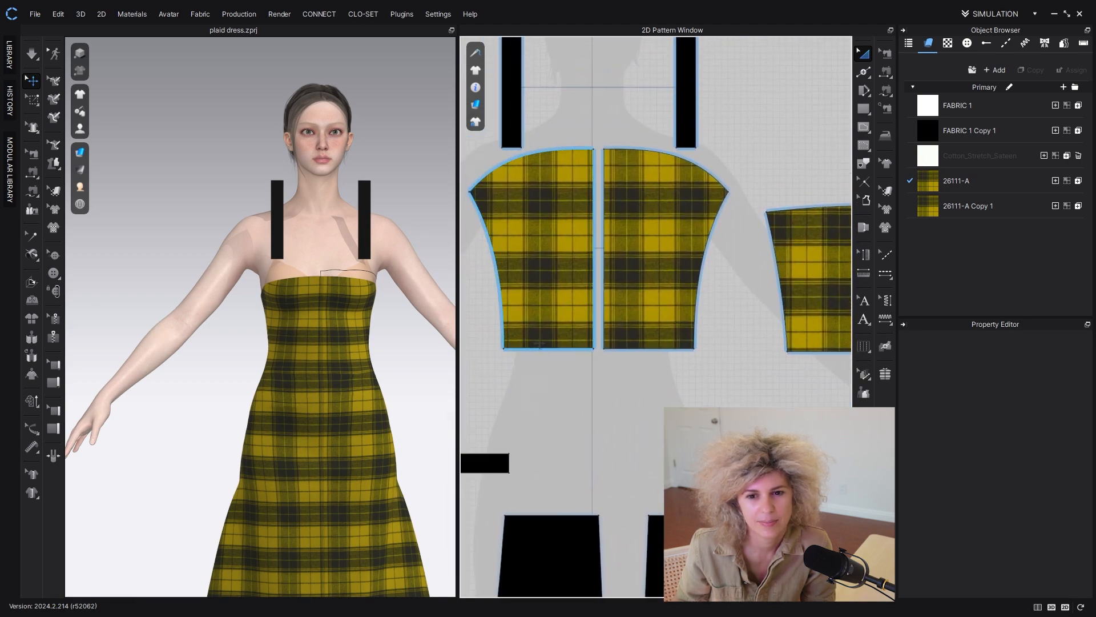
scroll(539, 344, "down", 5)
scroll(735, 365, "up", 10)
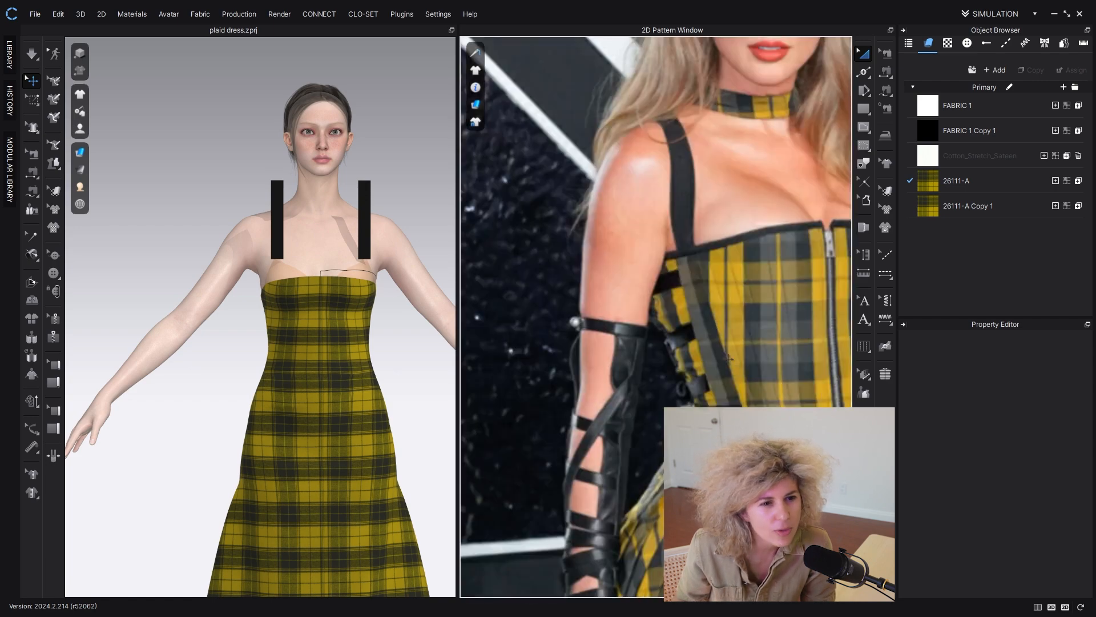
scroll(608, 367, "down", 10)
middle_click_drag(571, 368, 750, 376)
scroll(596, 269, "up", 6)
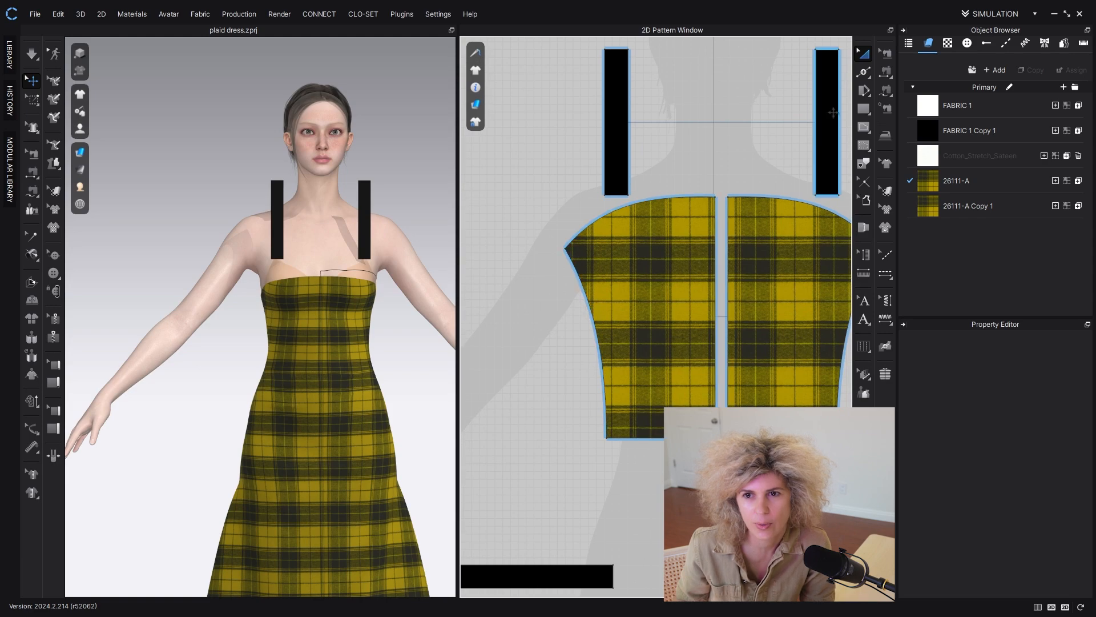
Step: Sew the strap's lower edge to the curved upper edge of the front bodice panel, near its side, with free sewing
left_click(885, 71)
scroll(667, 140, "up", 2)
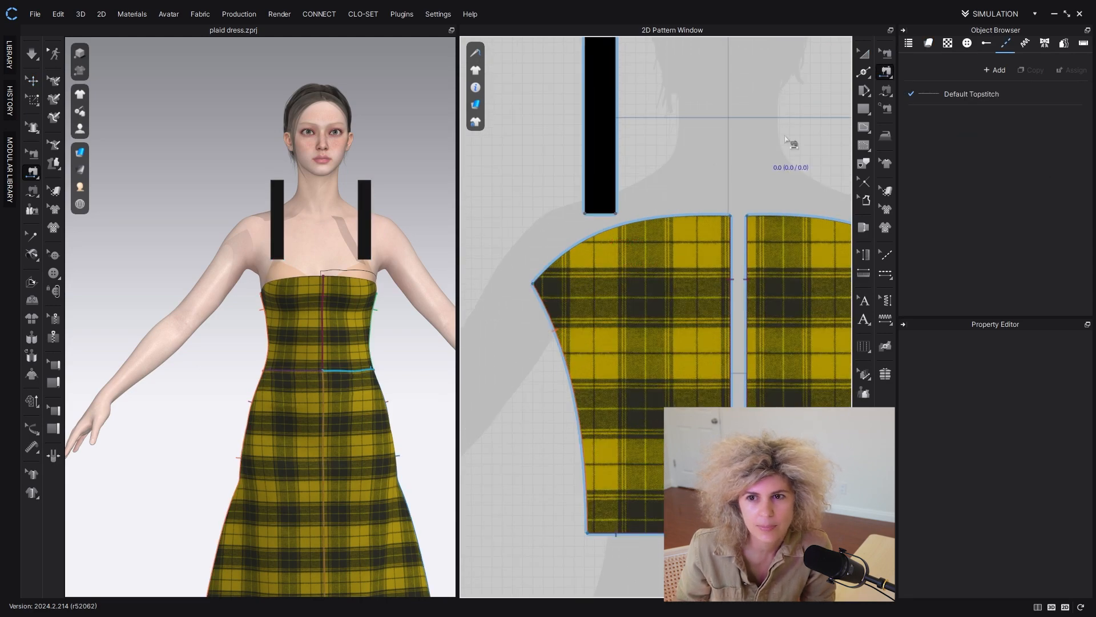
left_click(886, 90)
scroll(603, 230, "up", 3)
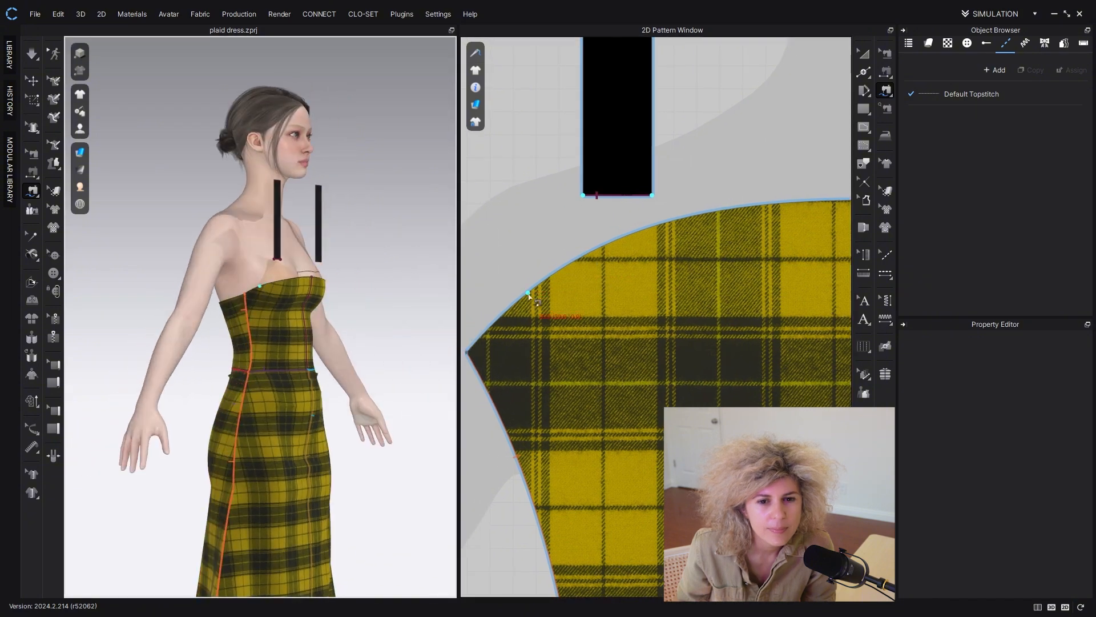
left_click(610, 242)
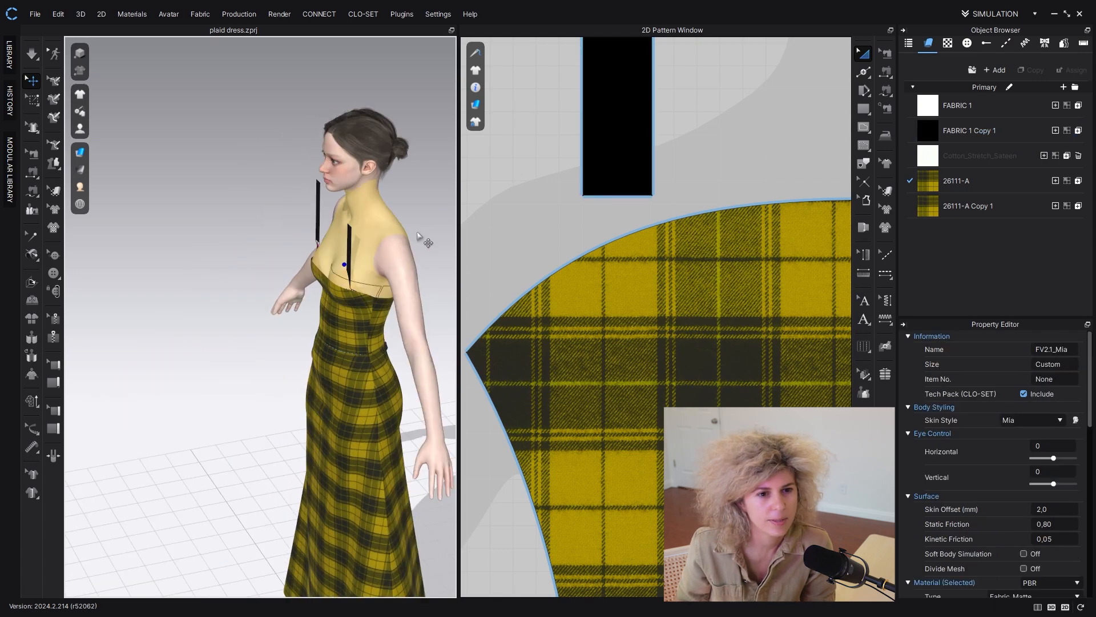
Step: Lower the strap slightly in the 3D view so it sits closer to the bodice's upper edge
right_click_drag(417, 236, 374, 223)
left_click(335, 257)
right_click_drag(337, 260, 370, 313)
left_click_drag(307, 284, 306, 302)
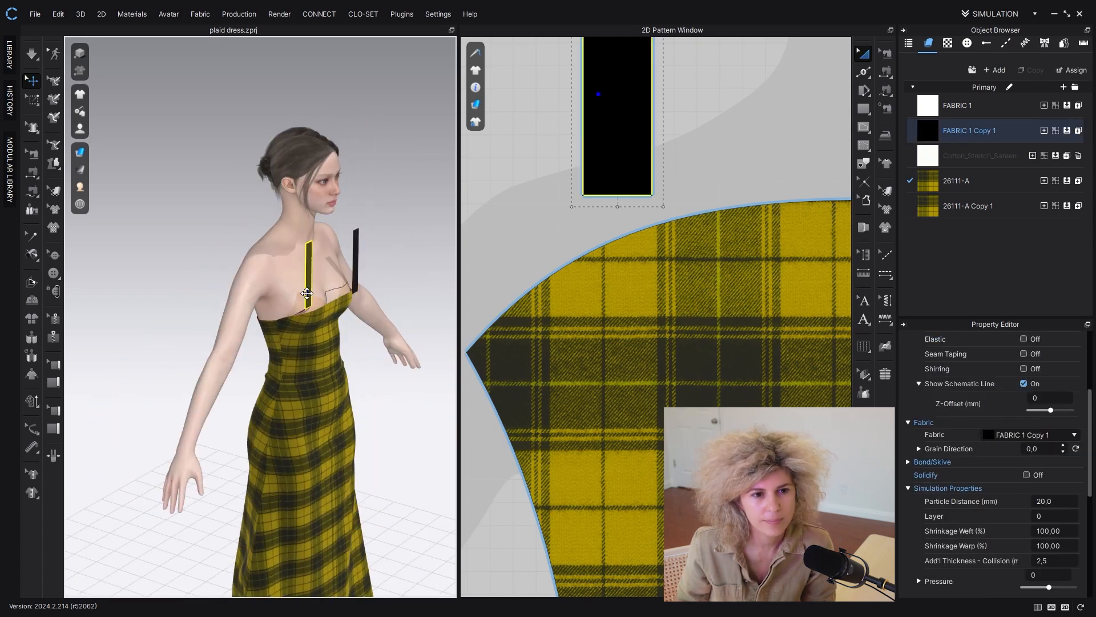
left_click(504, 245)
right_click_drag(365, 263, 330, 235)
scroll(656, 244, "down", 5)
scroll(303, 239, "up", 5)
Step: Tack the upper ends of both straps to the tops of the avatar's shoulders
left_click(39, 258)
left_click(56, 268)
left_click(331, 216)
right_click_drag(308, 181, 400, 203)
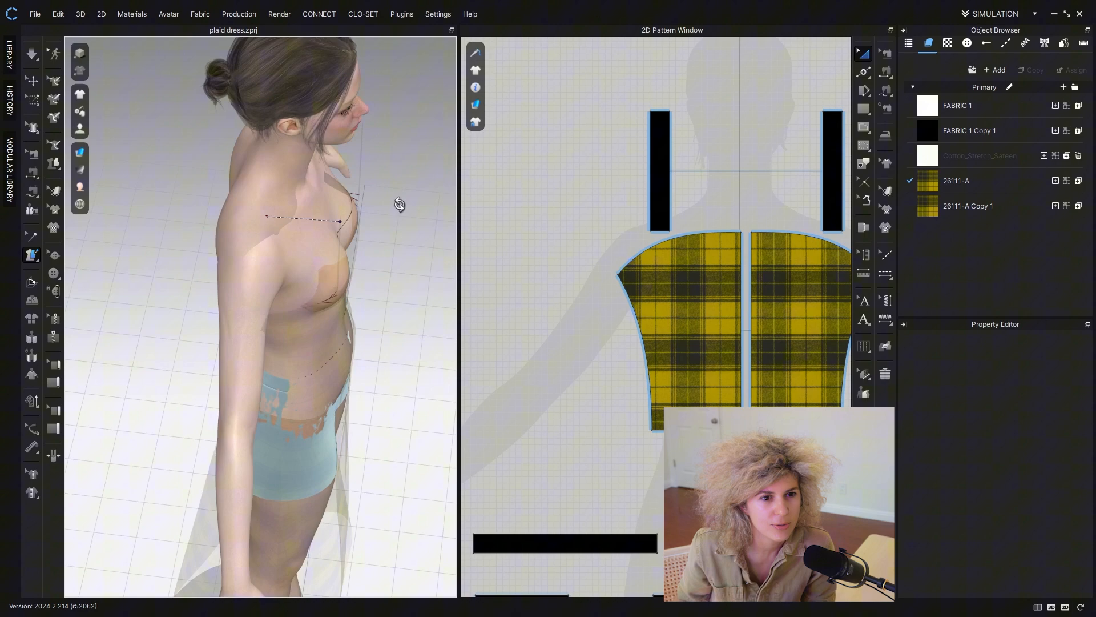
left_click(249, 201)
right_click_drag(250, 201, 313, 202)
left_click(372, 226)
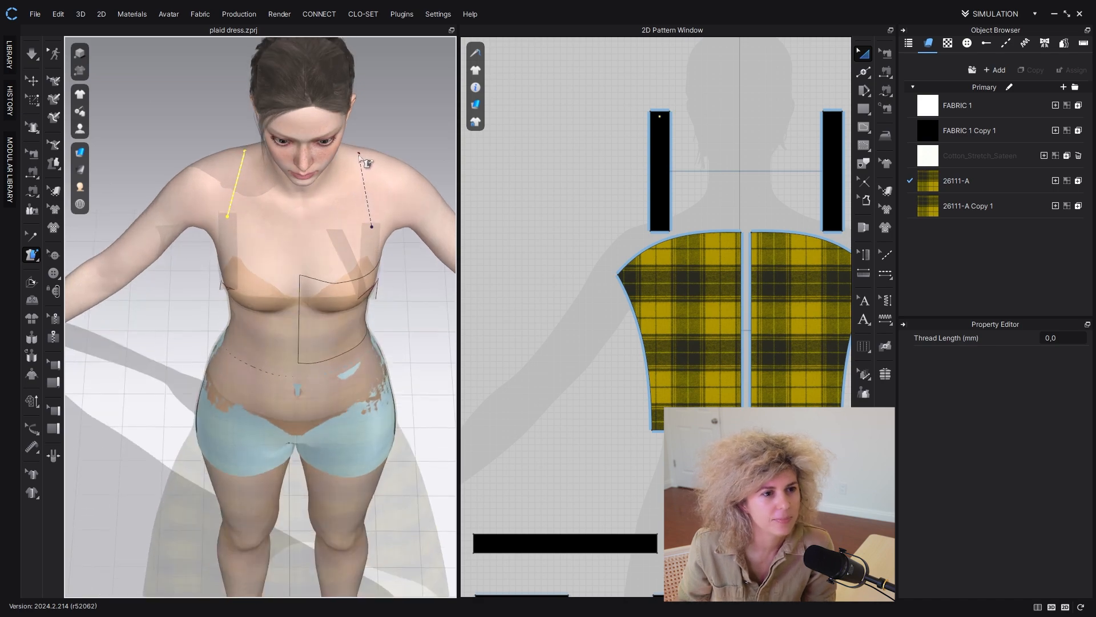
right_click_drag(365, 161, 286, 265)
Step: Reposition both tack points on the avatar so they sit on the back of the shoulders
left_click(32, 236)
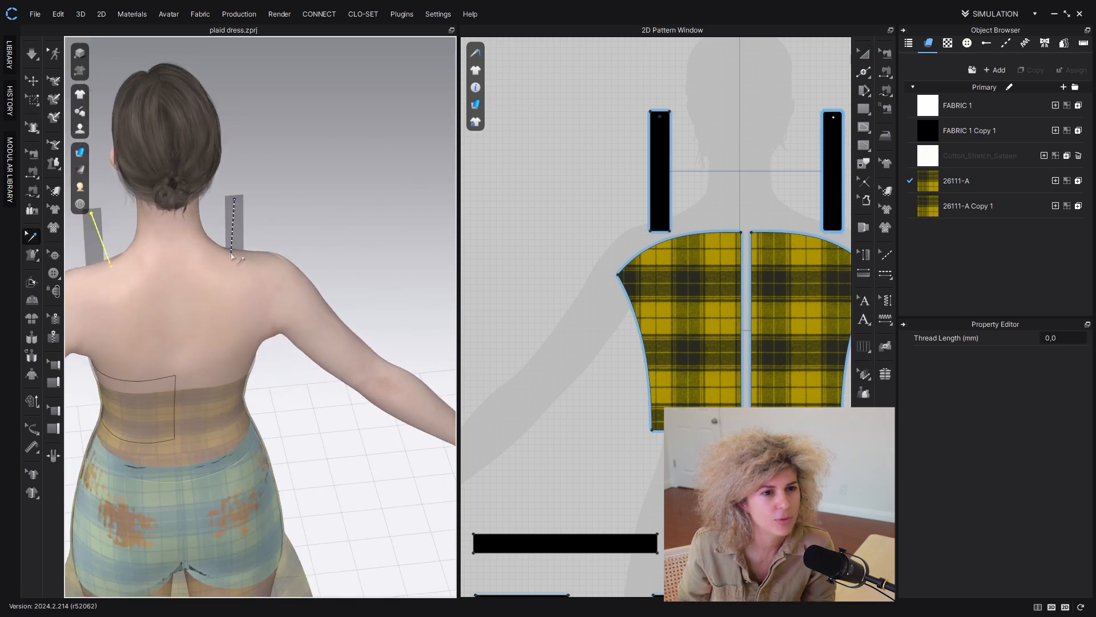
left_click(232, 255)
right_click_drag(176, 269, 197, 269)
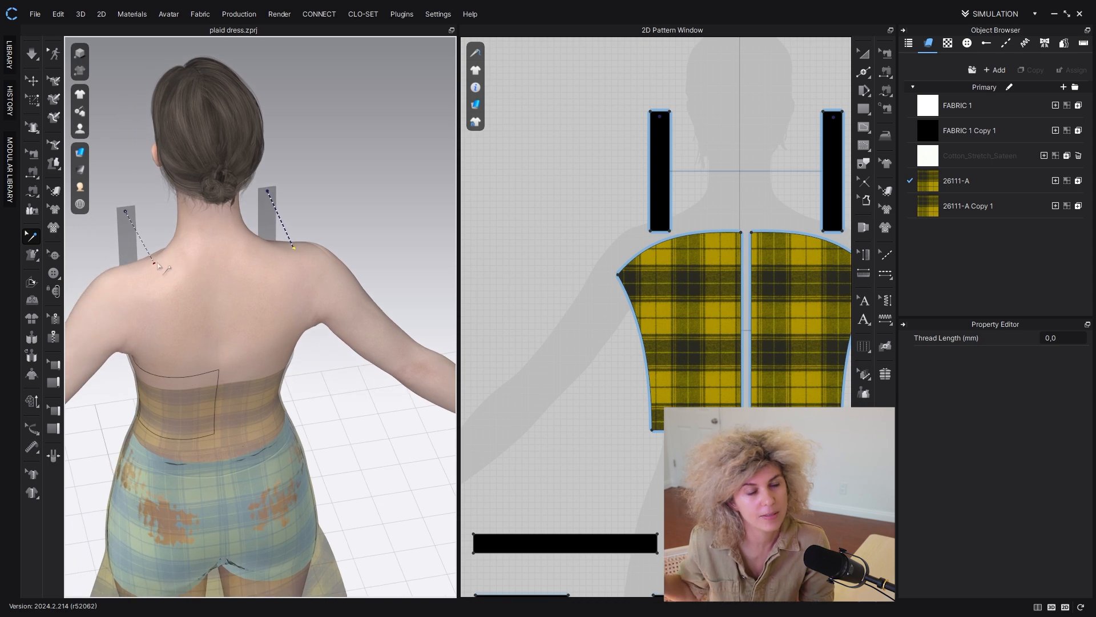
left_click(153, 265)
left_click(154, 263)
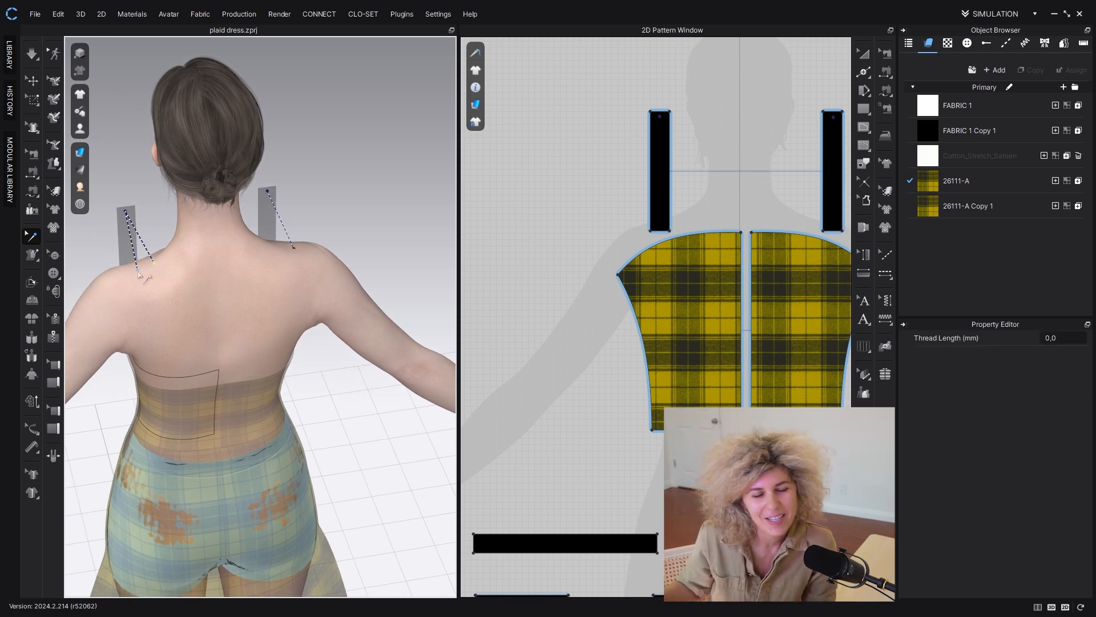
Step: Simulate the garment so the tacked straps are pulled onto the shoulders
right_click_drag(142, 278, 369, 246)
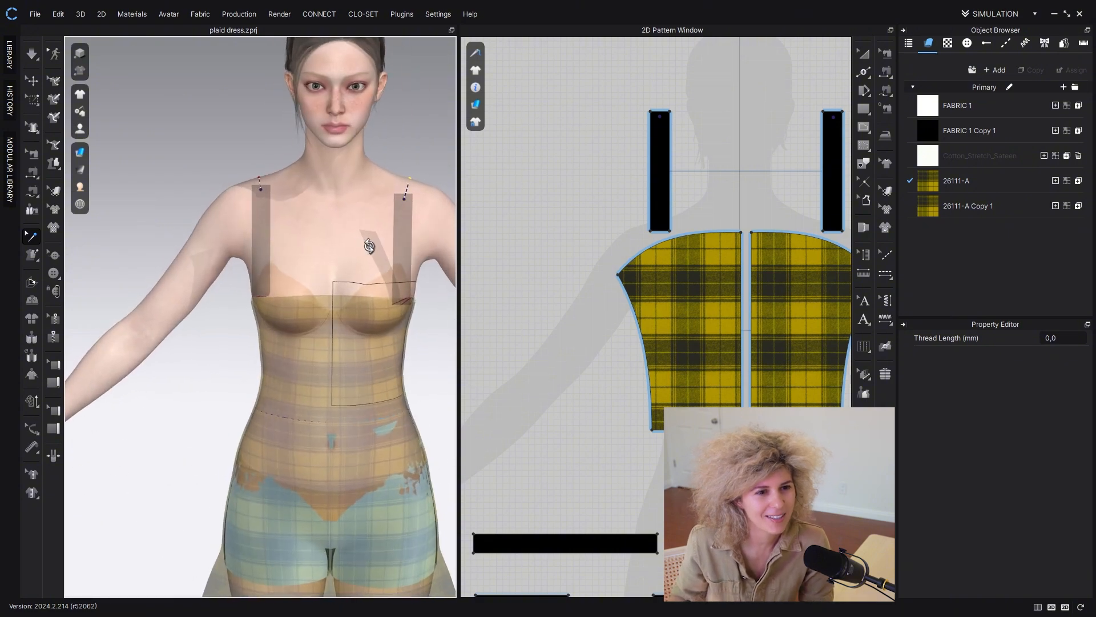
left_click(31, 79)
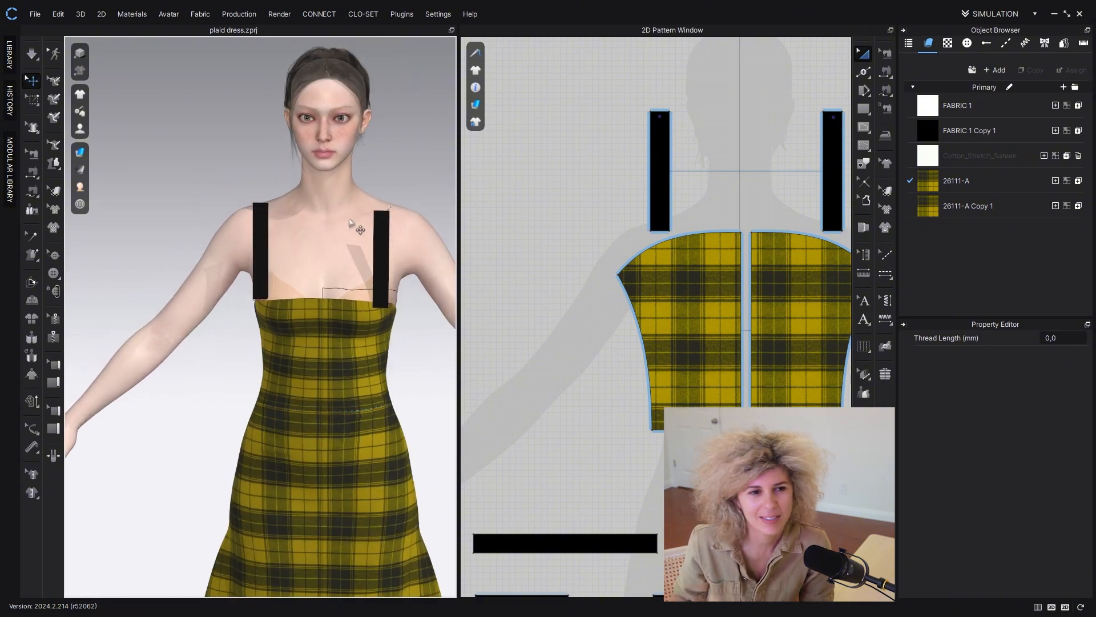
left_click(31, 56)
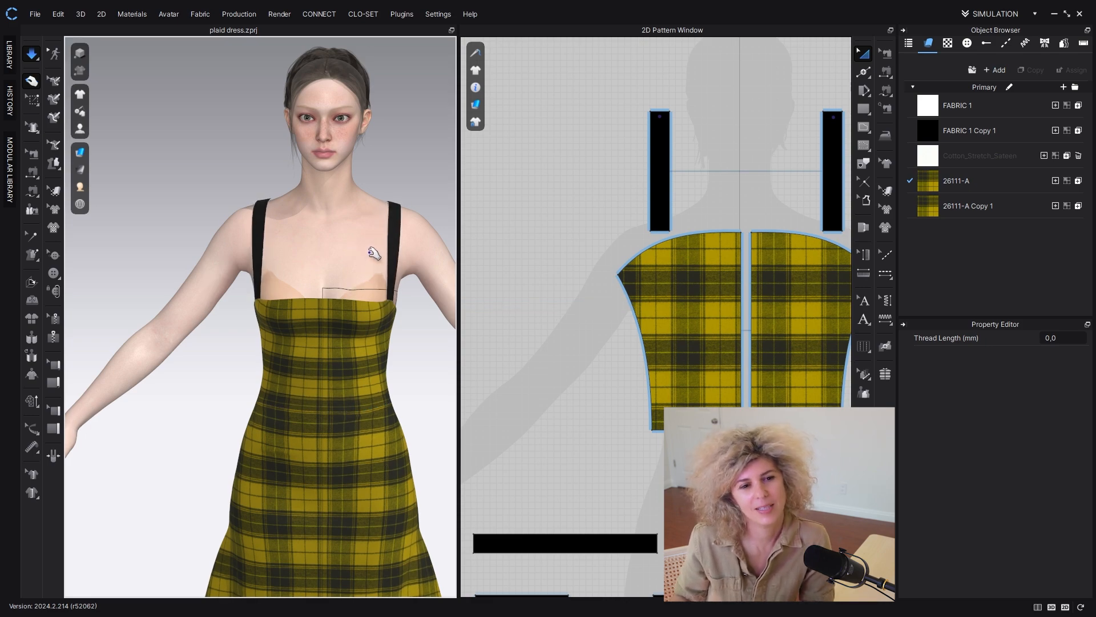
right_click_drag(405, 311, 368, 299)
Step: Shorten both strap patterns from their lower edges and simulate the dress again
left_click(658, 189)
left_click(830, 164, "shift")
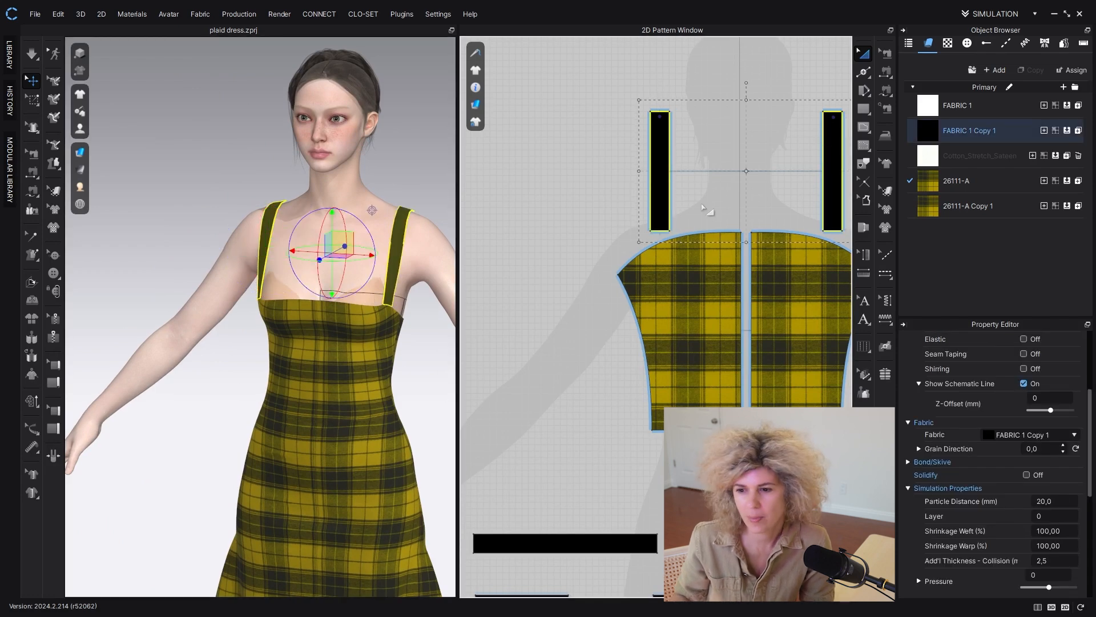
left_click_drag(746, 242, 747, 219)
left_click(582, 209)
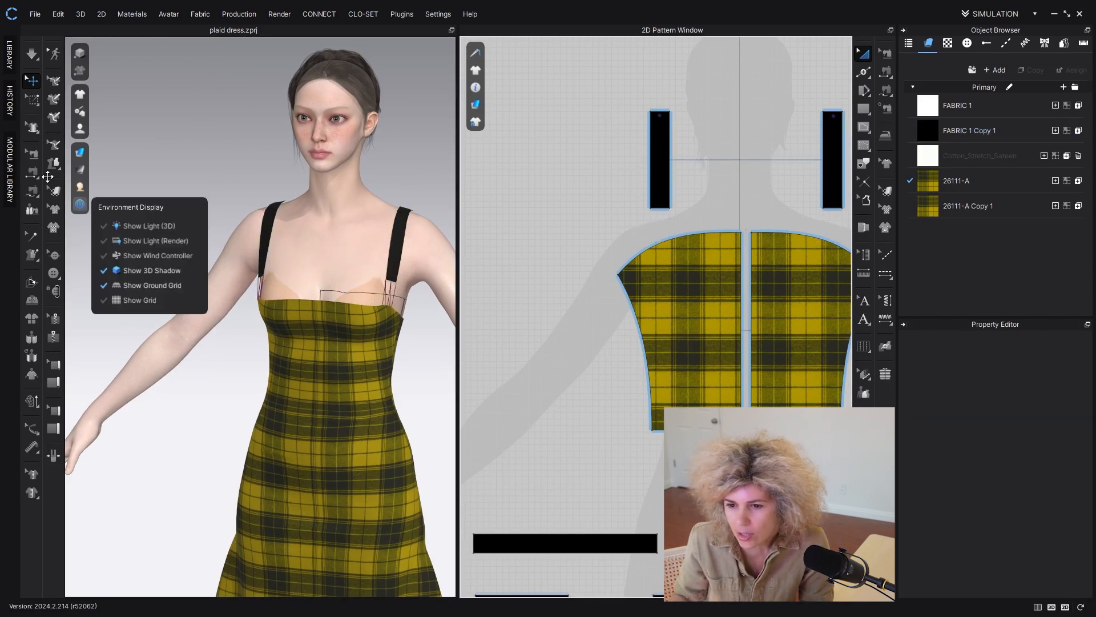
left_click(32, 55)
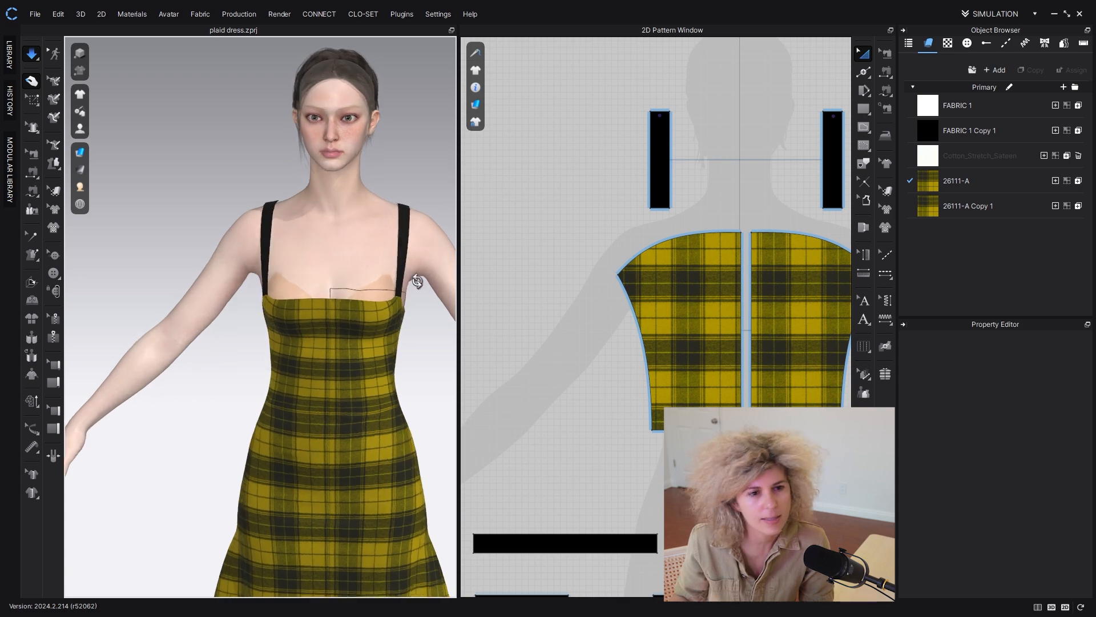
left_click(346, 296)
right_click_drag(299, 299, 347, 314)
key("2")
Step: Set the particle distance of both straps to 10 mm and rerun the simulation
left_click(660, 166)
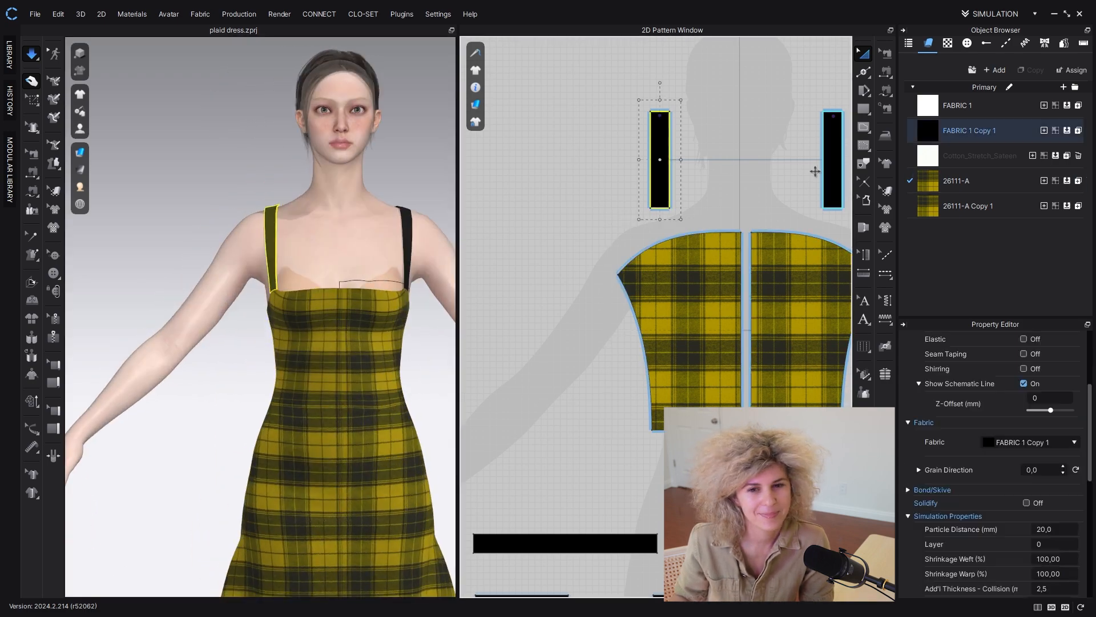
left_click(832, 166, "shift")
scroll(1054, 449, "down", 3)
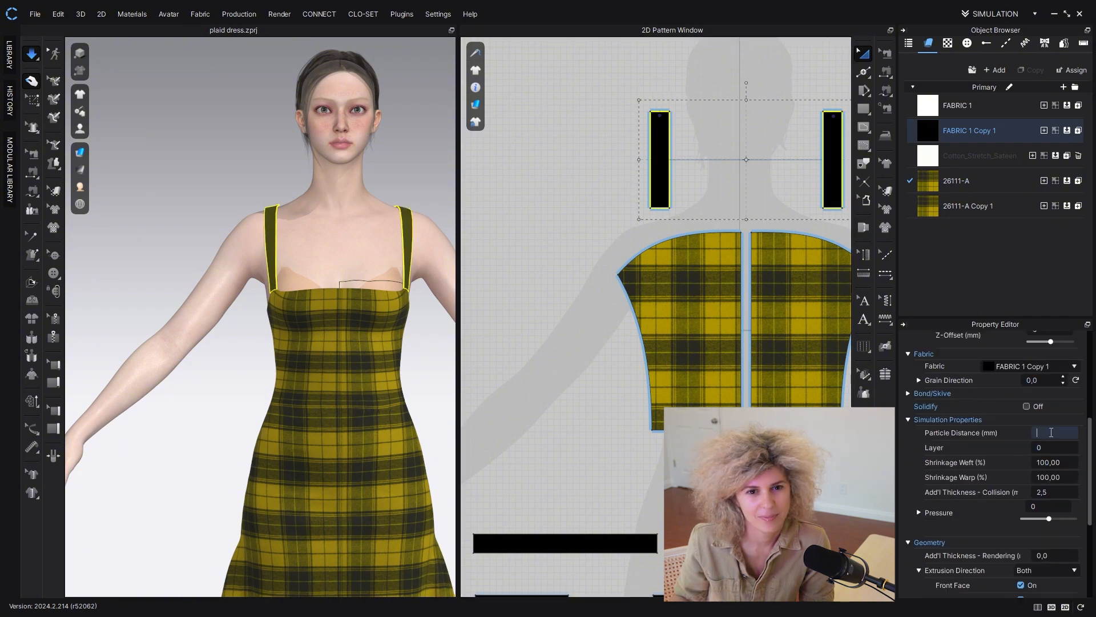
type("10")
key("Return")
key("space")
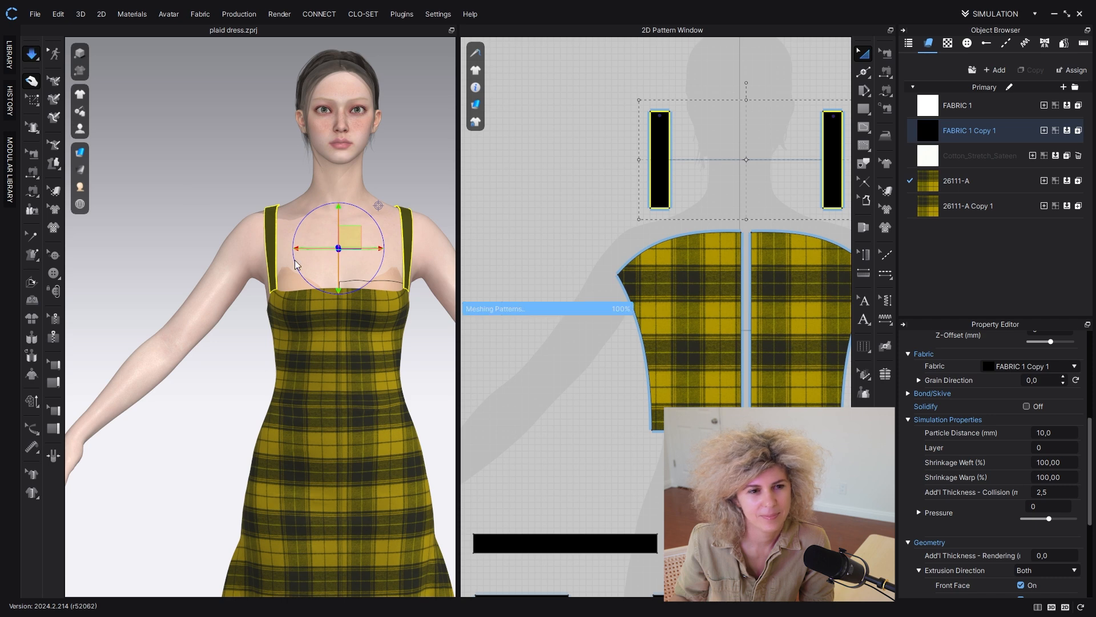
left_click(507, 313)
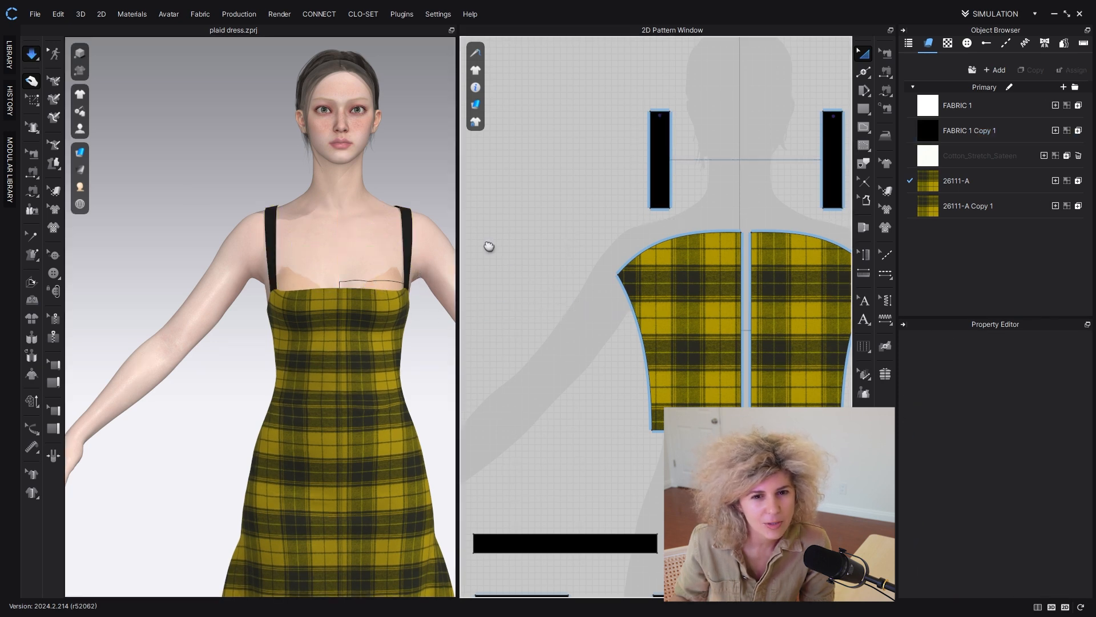
Step: Move both strap patterns upward in the 2D layout, farther from the front bodice panels
middle_click_drag(490, 246, 435, 262)
right_click_drag(377, 300, 459, 315)
scroll(379, 294, "up", 5)
left_click(532, 184)
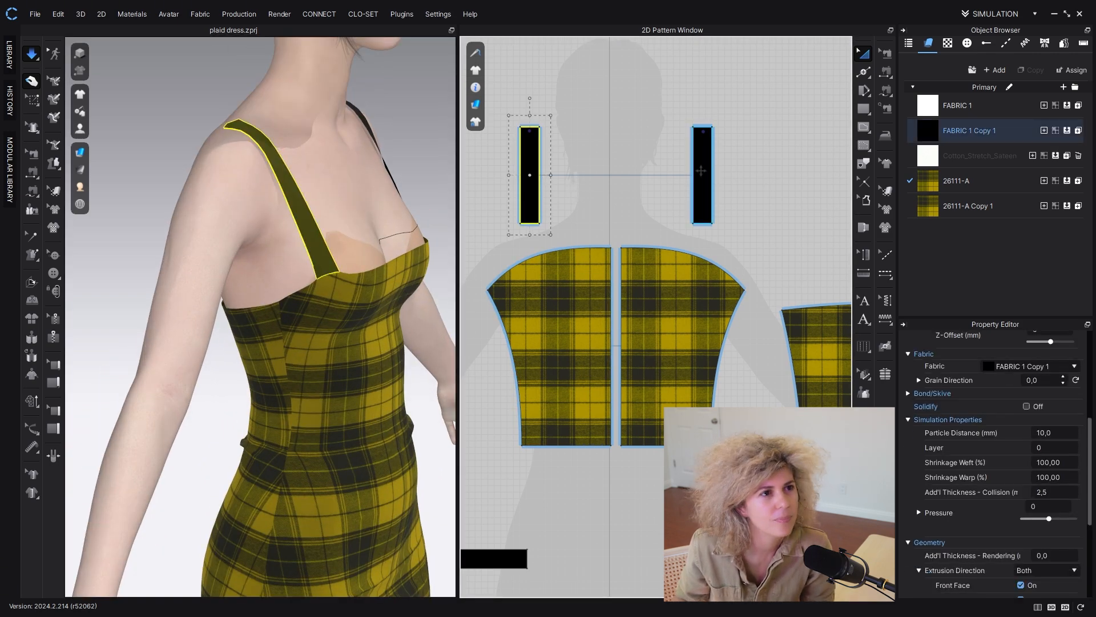
left_click(701, 171, "shift")
left_click_drag(707, 194, 707, 165, "shift")
left_click(828, 172)
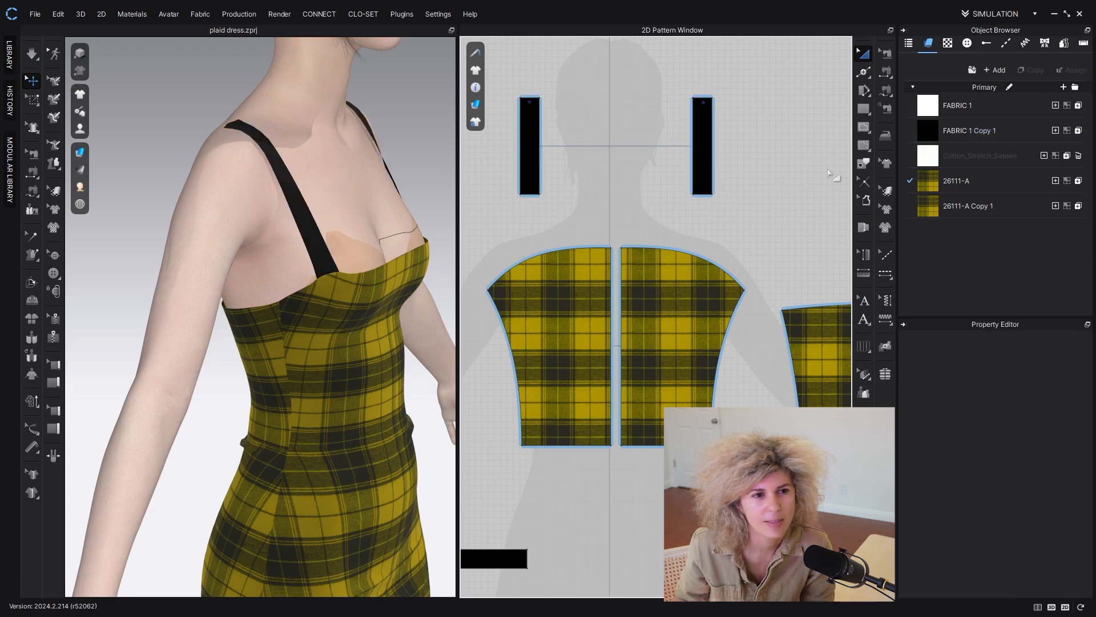
Step: Raise the curved upper edges of both front bodice panels
left_click(865, 71)
left_click(571, 248)
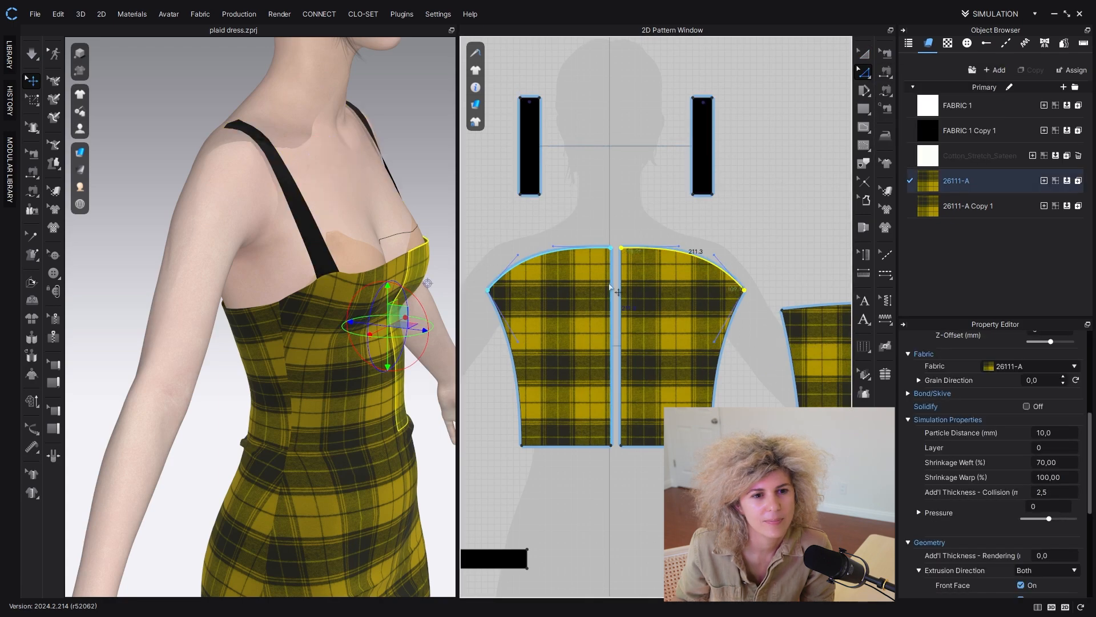
left_click_drag(571, 248, 568, 233)
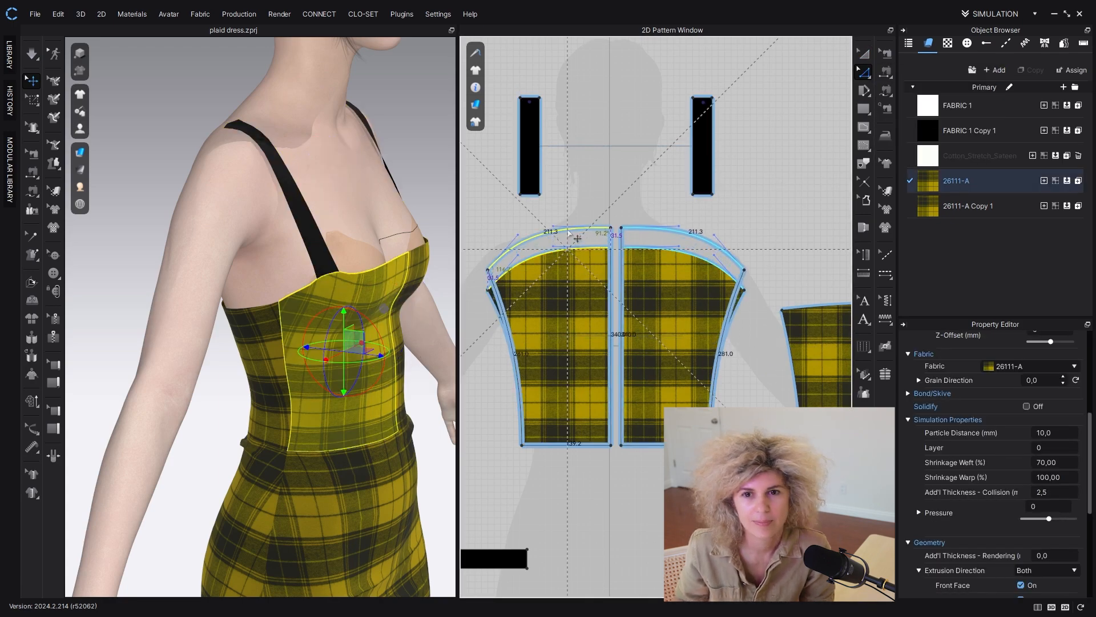
right_click_drag(320, 276, 296, 254)
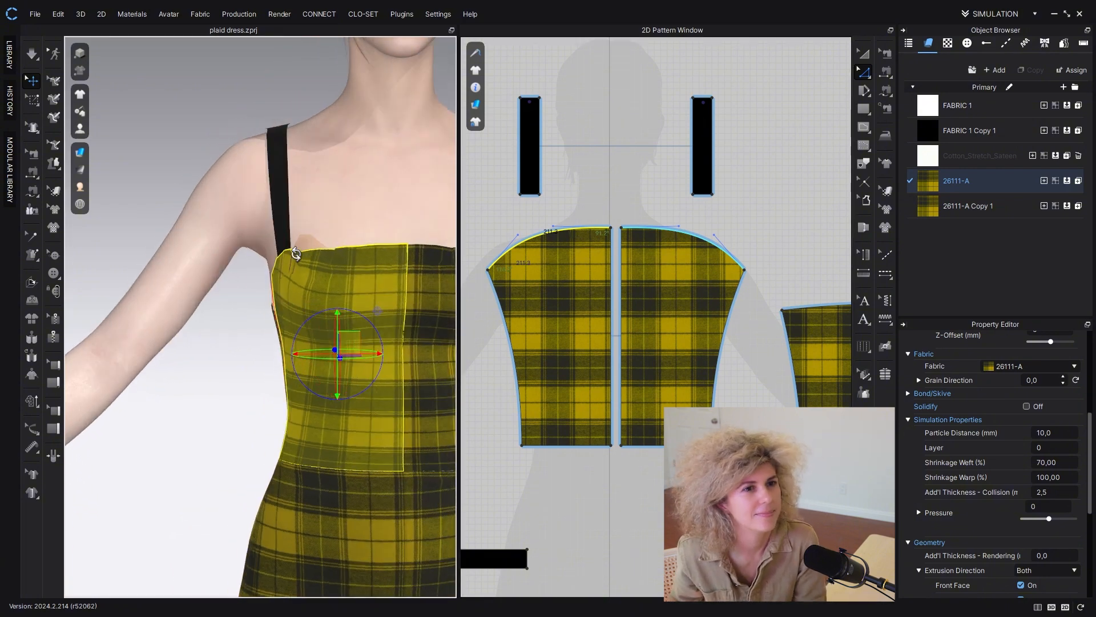
Step: Simulate the reshaped bodice, stop the simulation, and check the neckline and straps from the side and front
scroll(296, 256, "down", 2)
left_click(32, 56)
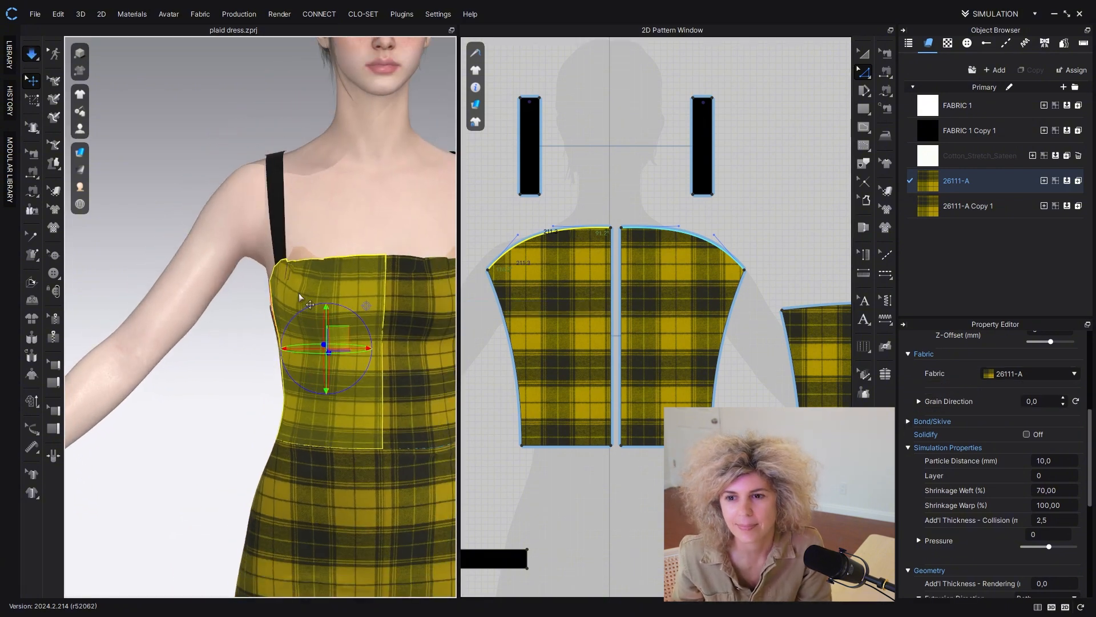
right_click_drag(304, 291, 163, 279)
left_click(864, 54)
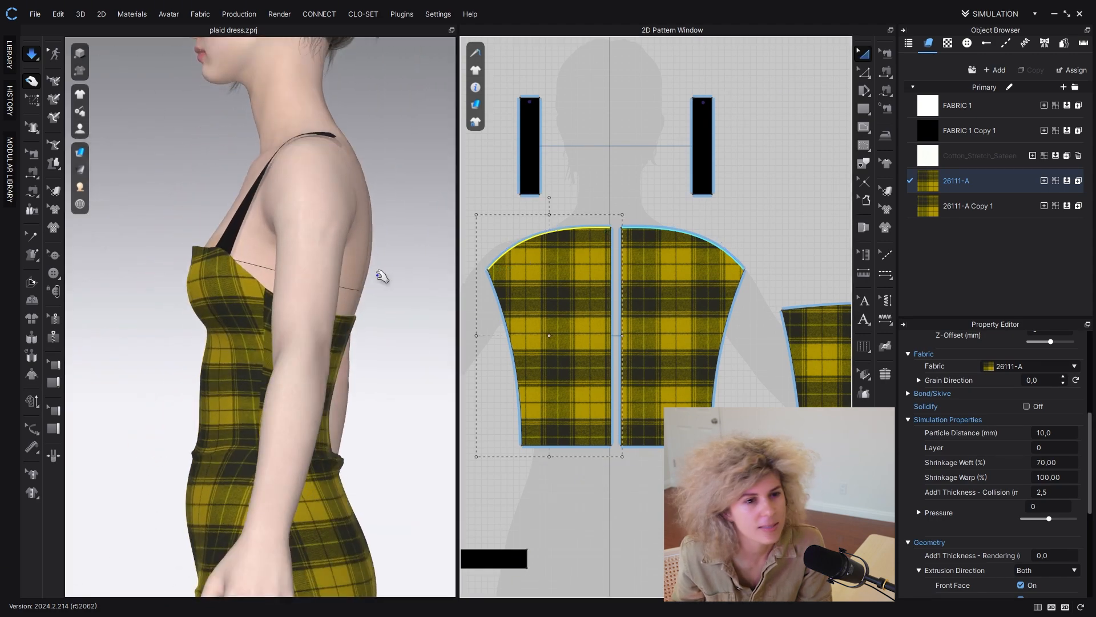
left_click(382, 291)
left_click(30, 52)
scroll(312, 262, "down", 4)
right_click_drag(314, 264, 394, 263)
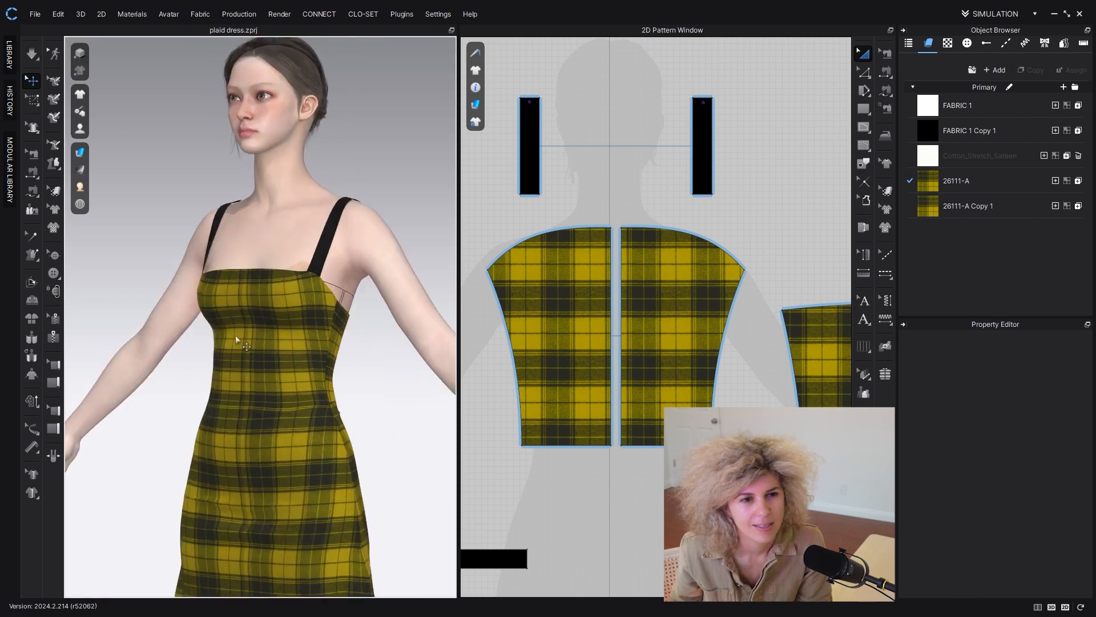
Step: Draw a narrow horizontal rectangle pattern between the straps, above the front bodice panels
scroll(549, 315, "down", 5)
scroll(551, 319, "up", 3)
left_click(551, 318)
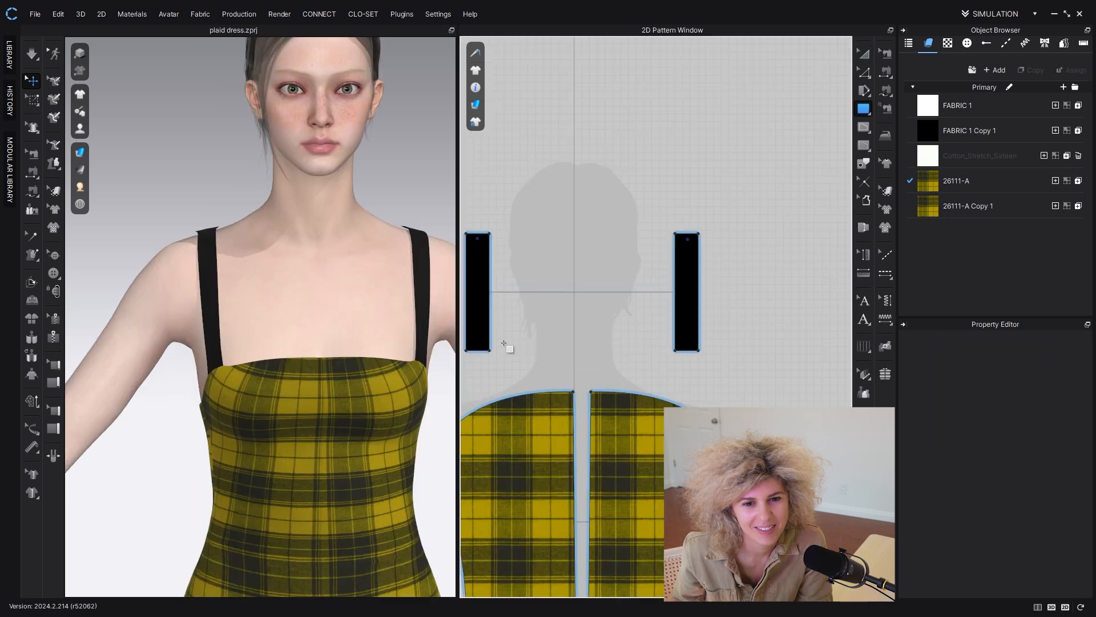
left_click_drag(607, 360, 615, 362)
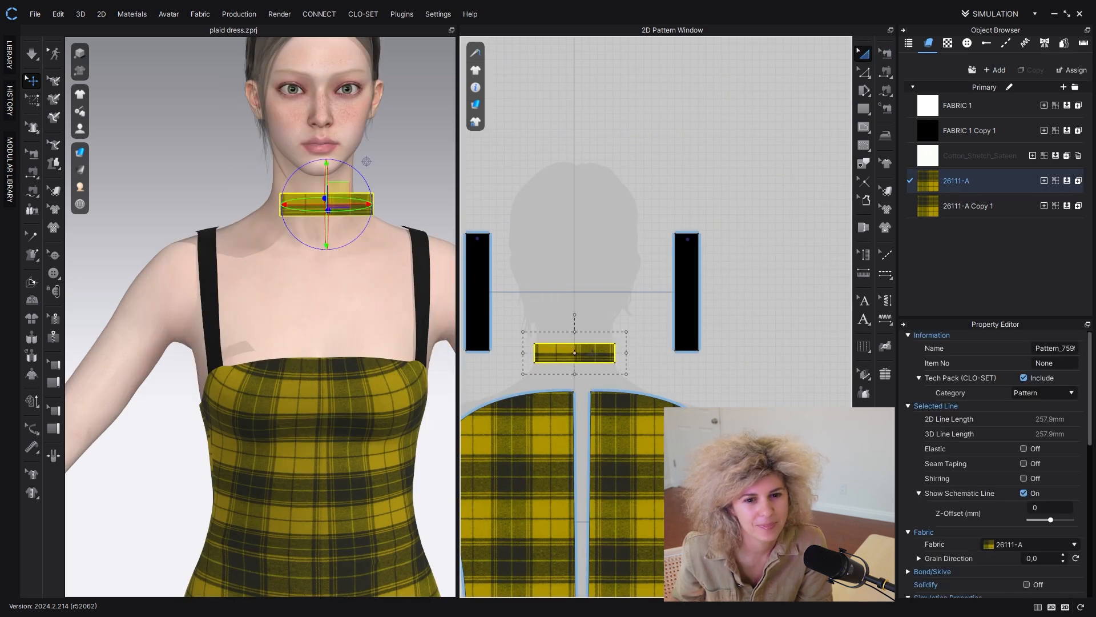
right_click(591, 371)
left_click(568, 352)
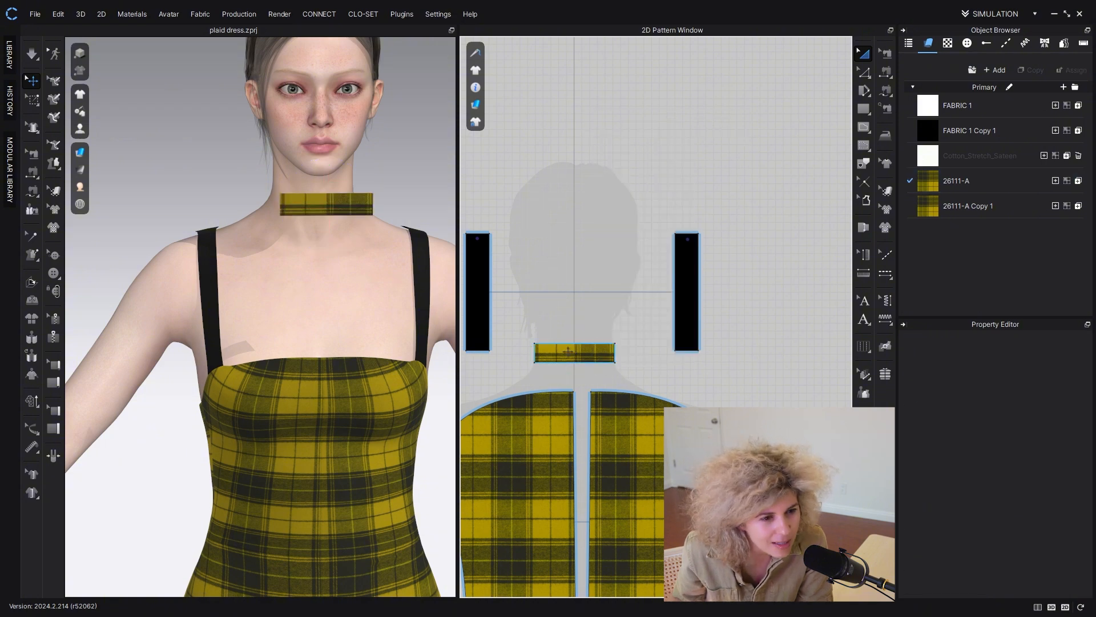
Step: Shift the rectangular band sideways and lengthen it toward the opposite strap
left_click(568, 352)
left_click_drag(568, 353, 554, 350)
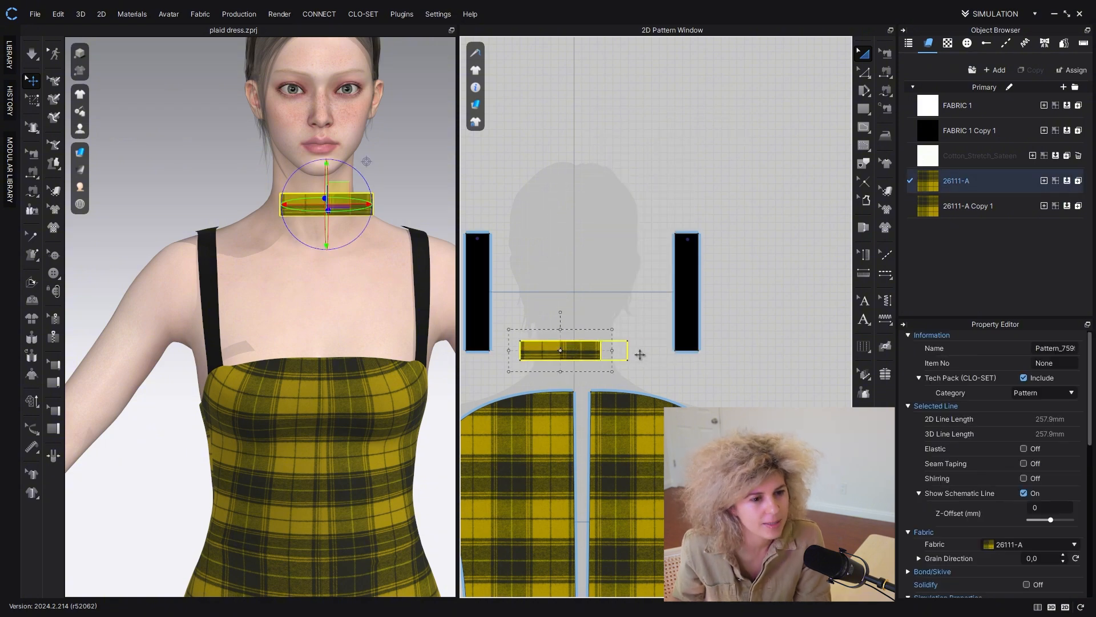
left_click_drag(677, 358, 680, 359)
Step: Position the band in 3D just in front of the base of the avatar's neck
right_click_drag(352, 239, 379, 301)
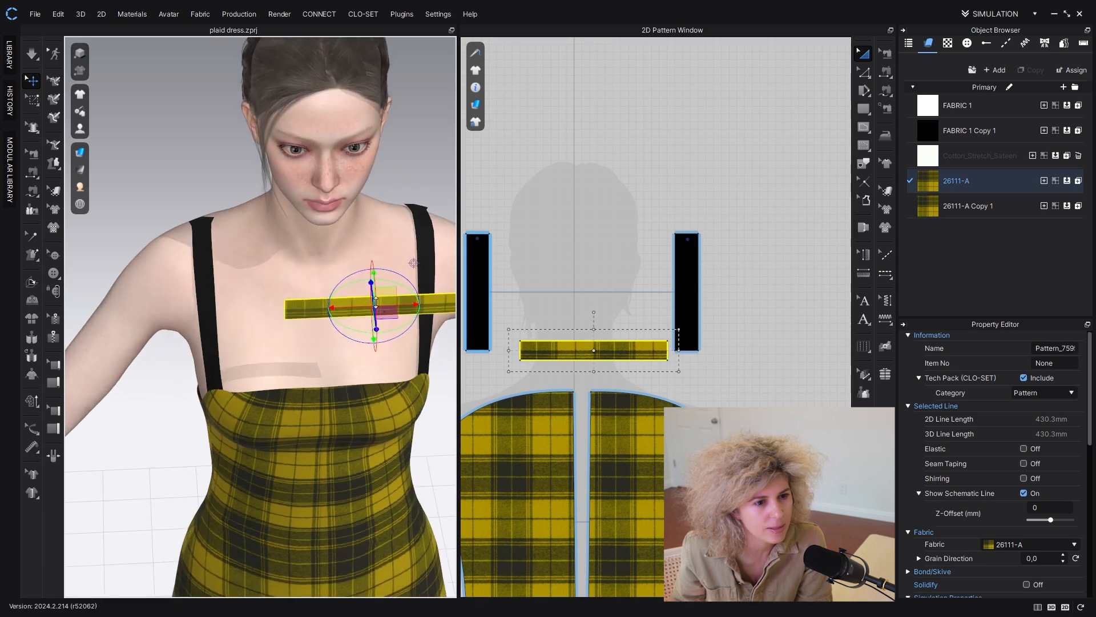
left_click_drag(383, 304, 337, 256)
right_click_drag(336, 257, 425, 247)
left_click_drag(321, 322, 247, 321)
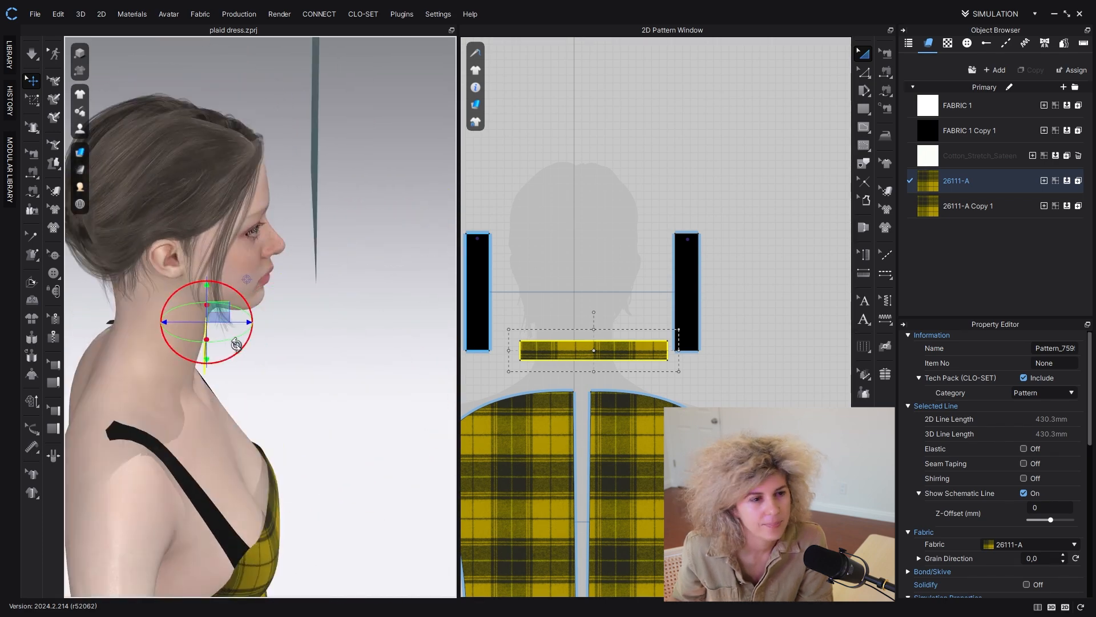
right_click_drag(246, 319, 214, 303)
left_click_drag(208, 280, 207, 324)
right_click_drag(204, 326, 212, 371)
left_click_drag(223, 358, 218, 359)
right_click_drag(219, 359, 245, 327)
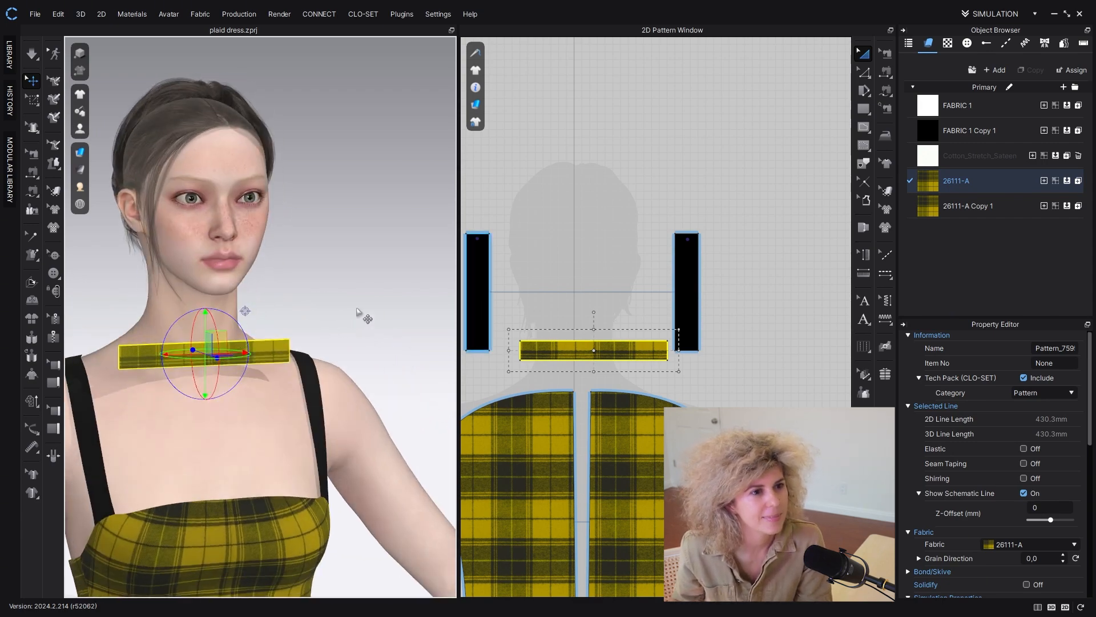
Step: Lengthen the band at its other end and raise it slightly in front of the neck
right_click_drag(357, 312, 380, 314)
left_click_drag(506, 349, 490, 350)
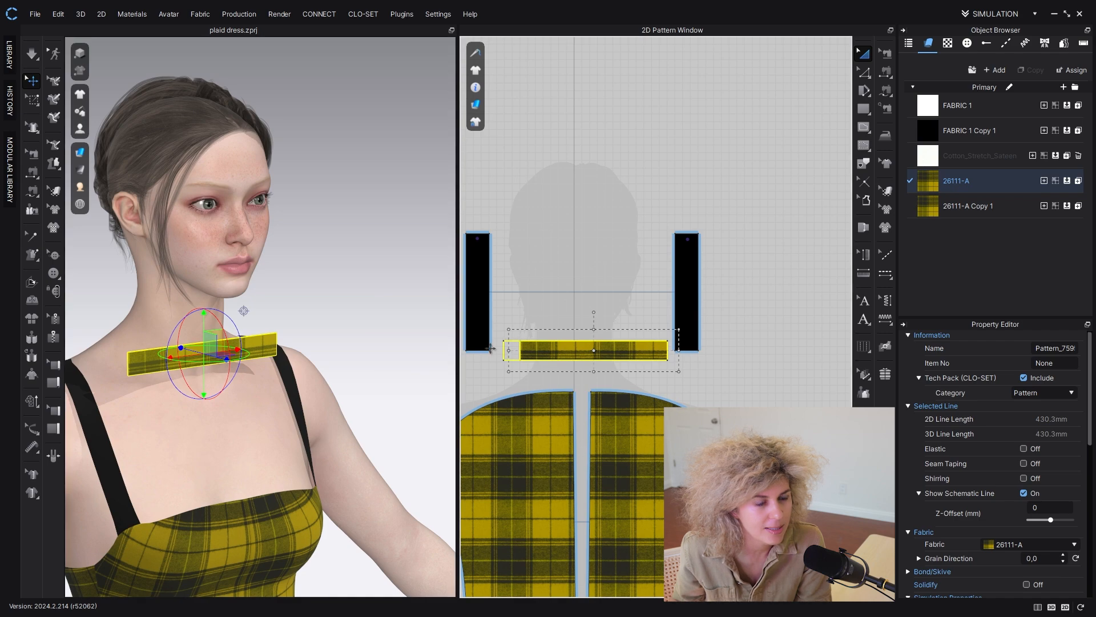
right_click_drag(244, 356, 255, 353)
left_click_drag(204, 342, 206, 329)
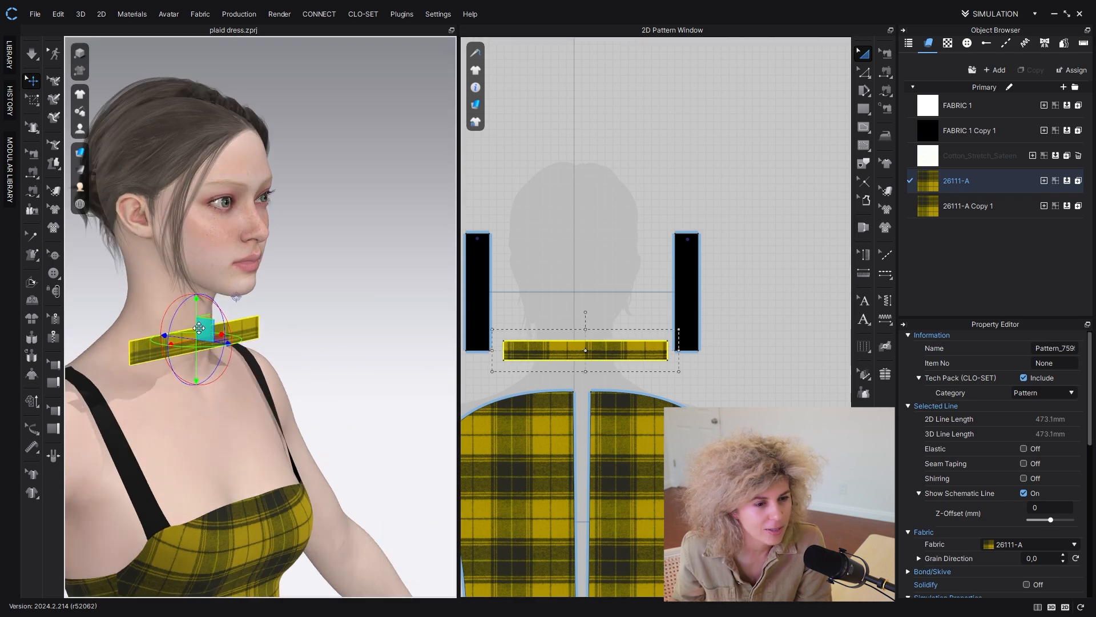
Step: Show the avatar's arrangement points
right_click_drag(208, 333, 225, 347)
mouse_move(80, 129)
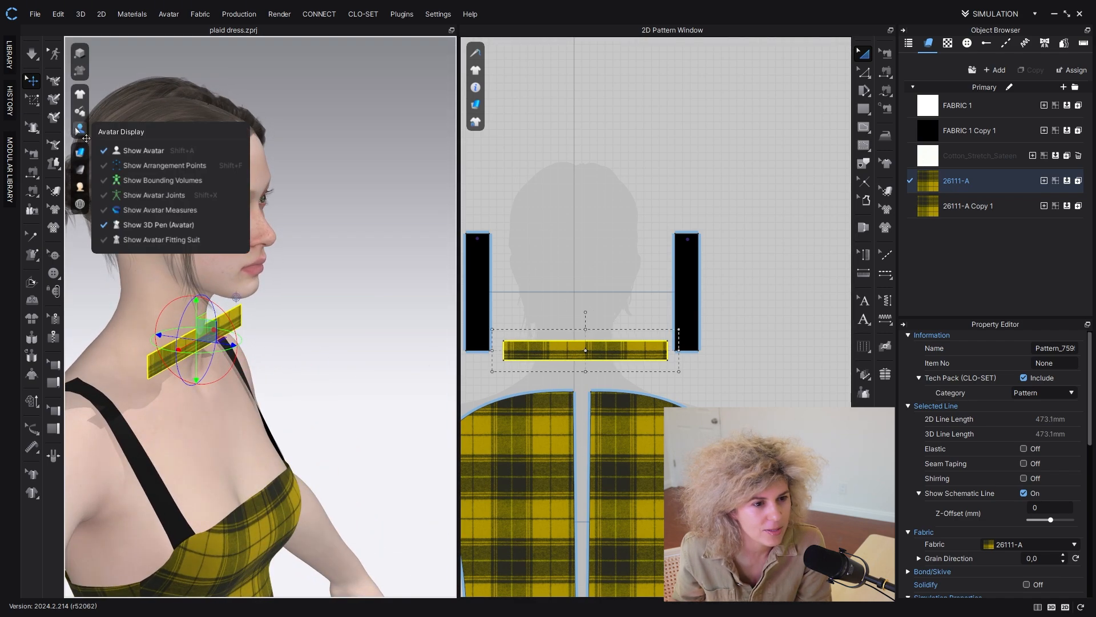
left_click(134, 167)
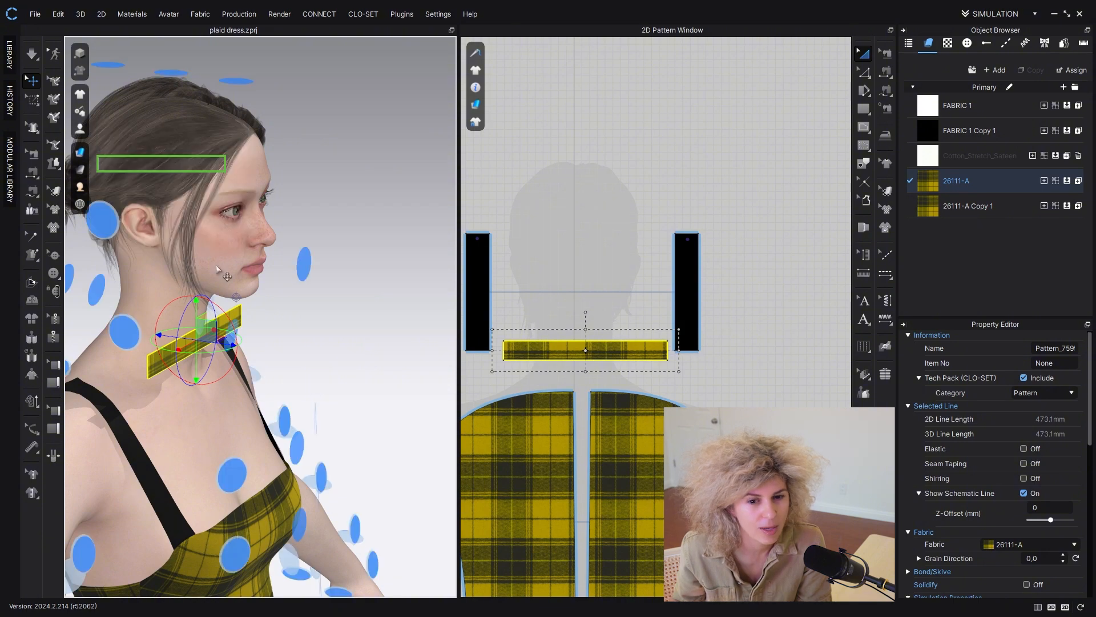
Step: Place the plaid band around the front of the avatar's neck using the front neck arrangement point
left_click(217, 345)
right_click_drag(214, 343, 337, 278)
left_click(337, 278)
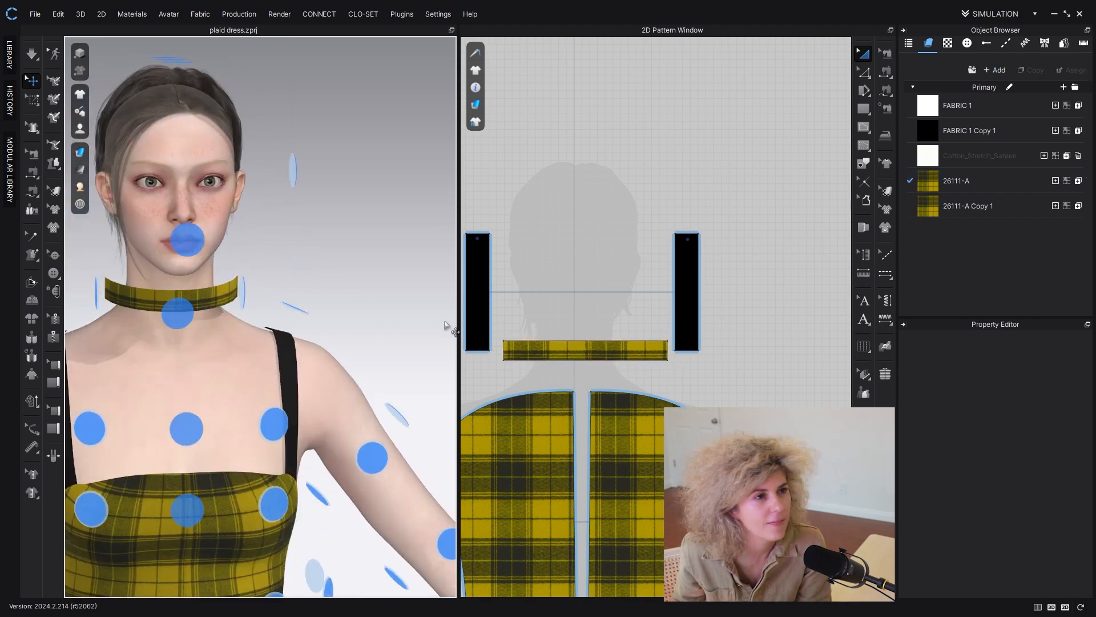
Step: Lengthen the neck band slightly at one end and sew its two short ends together
left_click(509, 350)
left_click(721, 370)
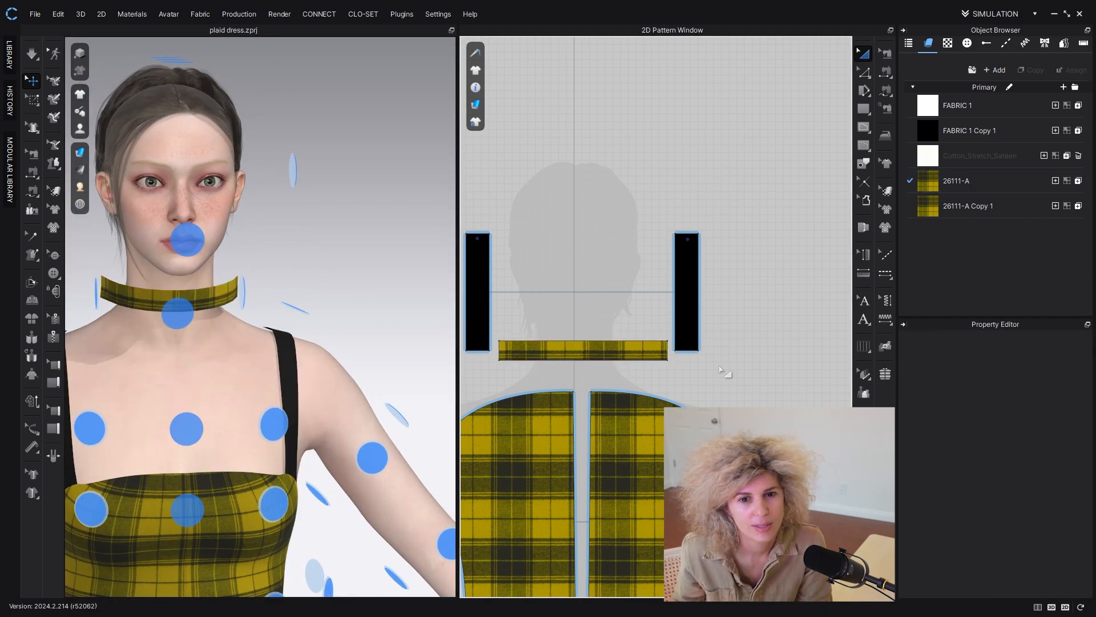
left_click(886, 72)
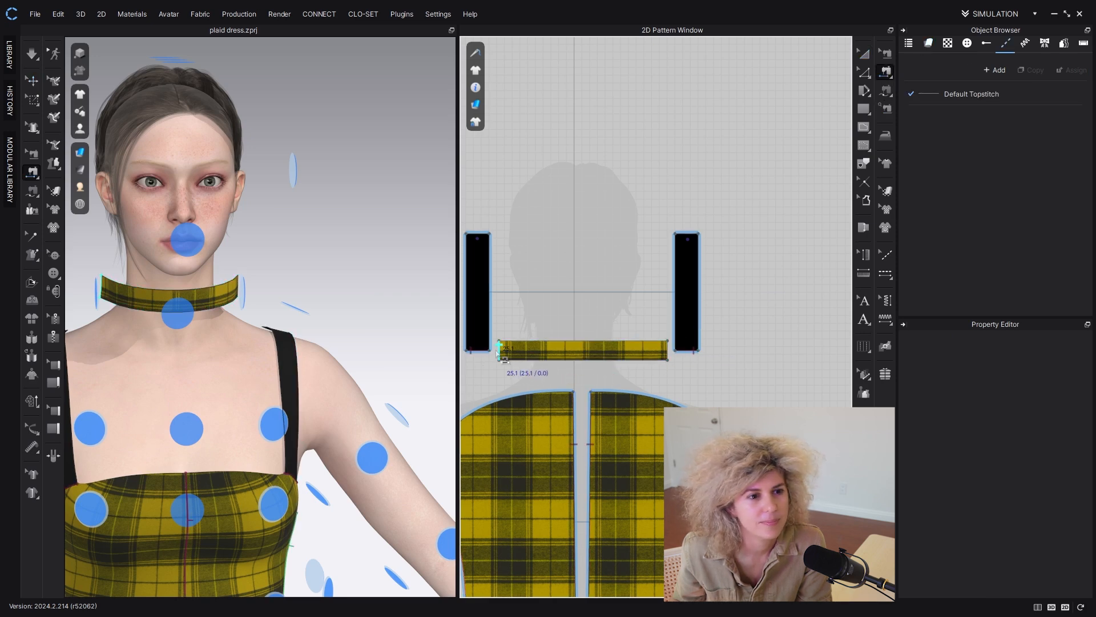
left_click(662, 354)
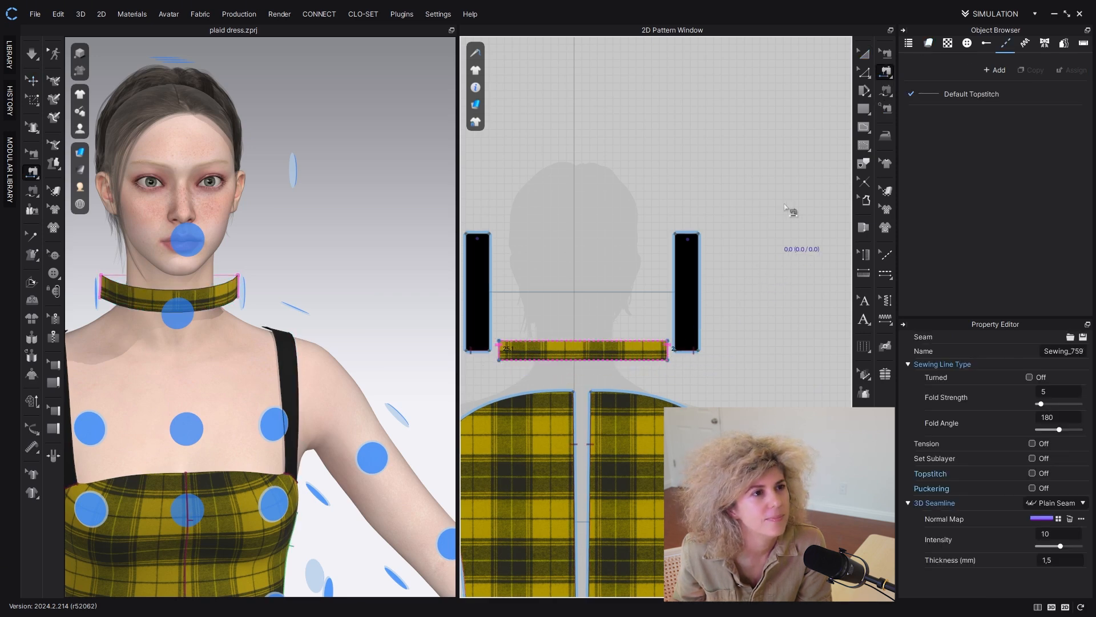
Step: Move the two black strap patterns symmetrically outward, away from the ends of the neck band
left_click(871, 55)
left_click(692, 277)
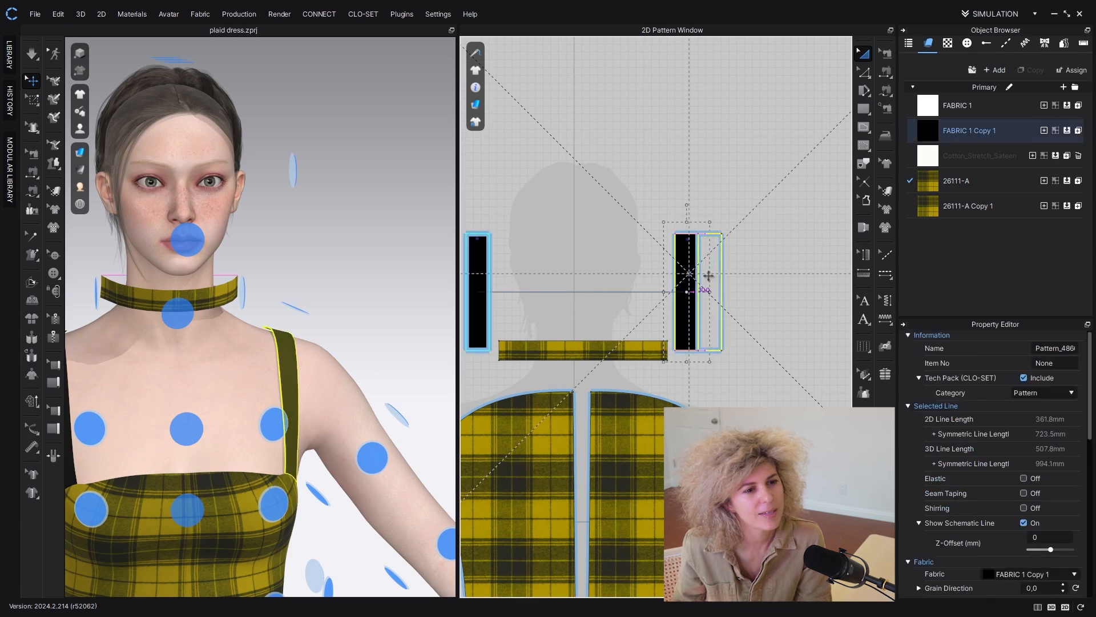
middle_click_drag(597, 293, 685, 268)
left_click_drag(561, 252, 537, 252)
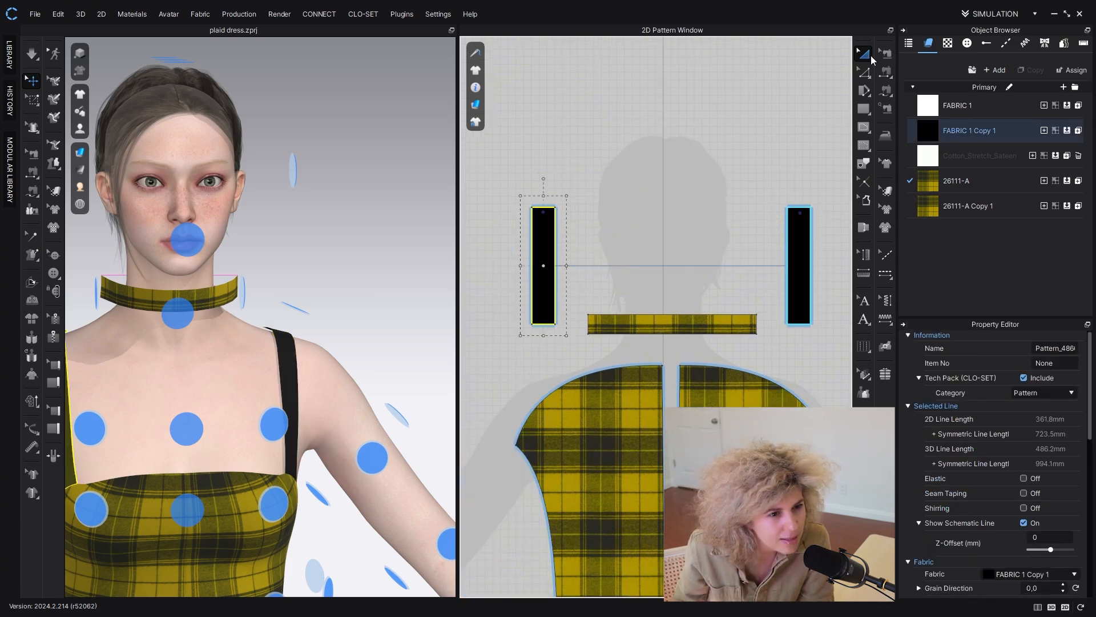
Step: Hide the avatar's arrangement points and simulate the garment so the band closes around the neck
left_click(578, 165)
left_click(80, 151)
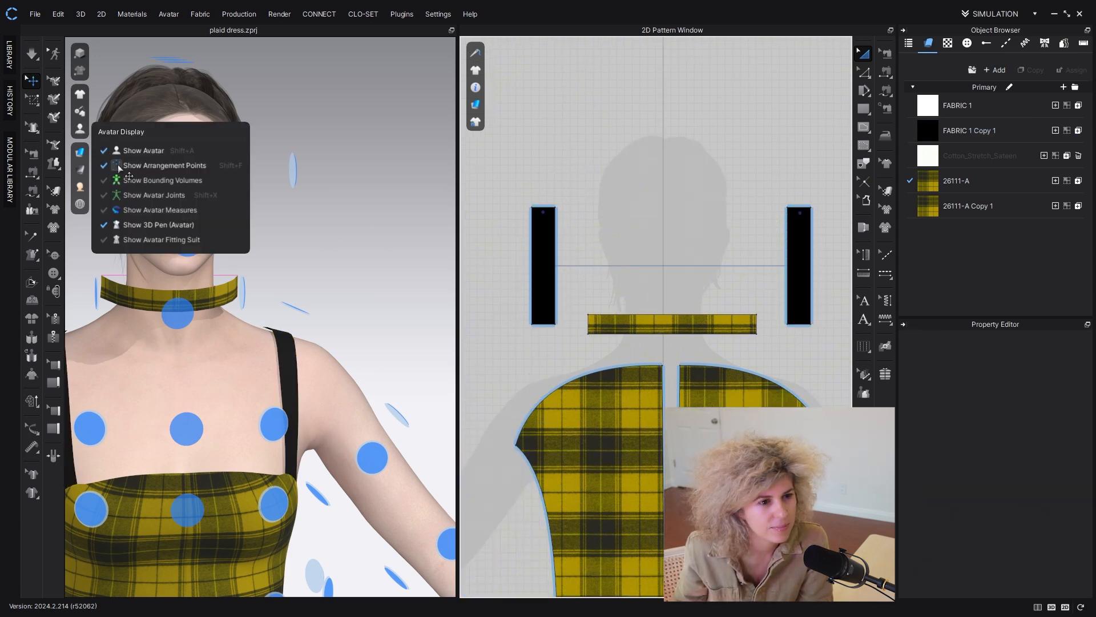
left_click(194, 164)
key("space")
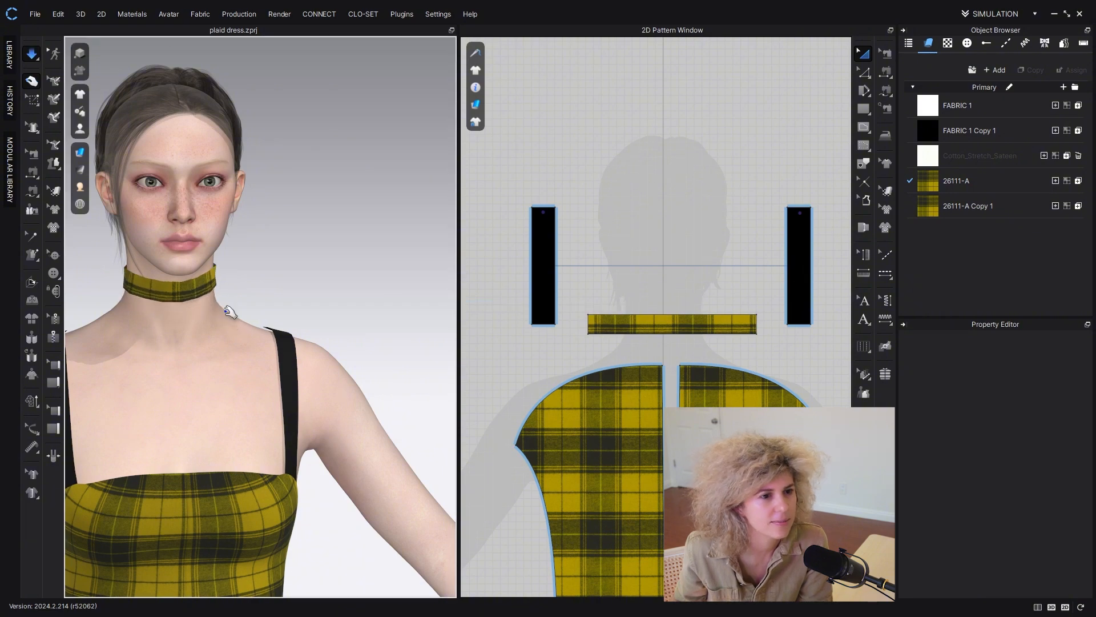
right_click_drag(289, 314, 224, 314)
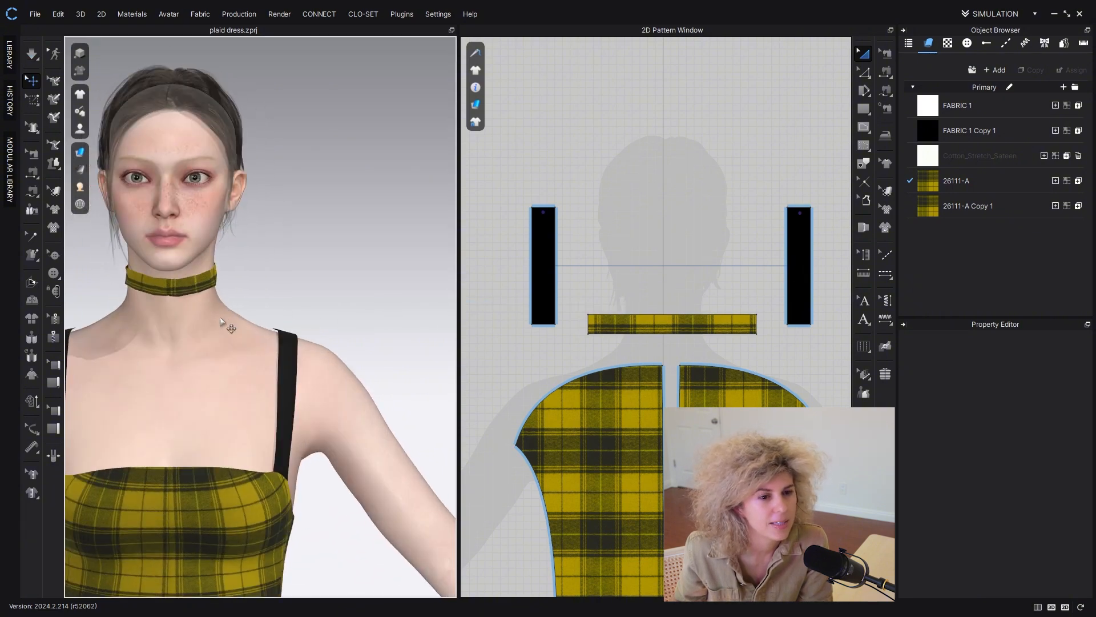
Step: Rework the neck band into two short plaid pieces stacked between the straps in the 2D layout
left_click(674, 320)
scroll(673, 317, "up", 2)
left_click_drag(668, 297, 652, 295)
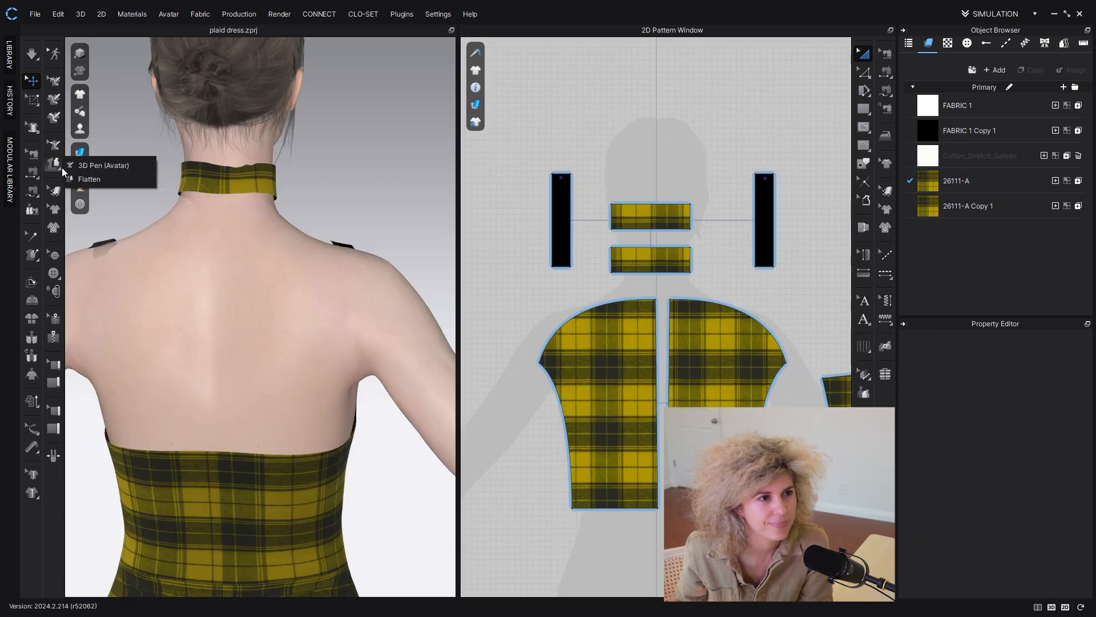
Step: With the 3D Pen (Avatar), draw the open side of the back panel from the dress's upper side edge to the neck band
left_click(55, 164)
right_click_drag(292, 282, 318, 346)
right_click_drag(295, 309, 304, 308)
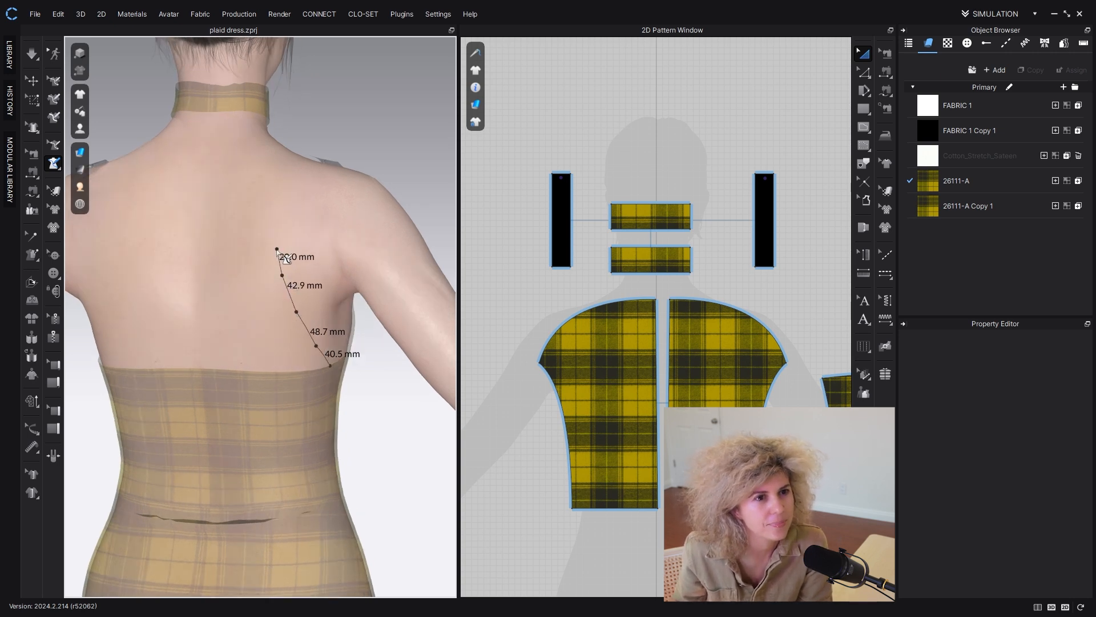
left_click(272, 235)
right_click_drag(272, 235, 287, 247)
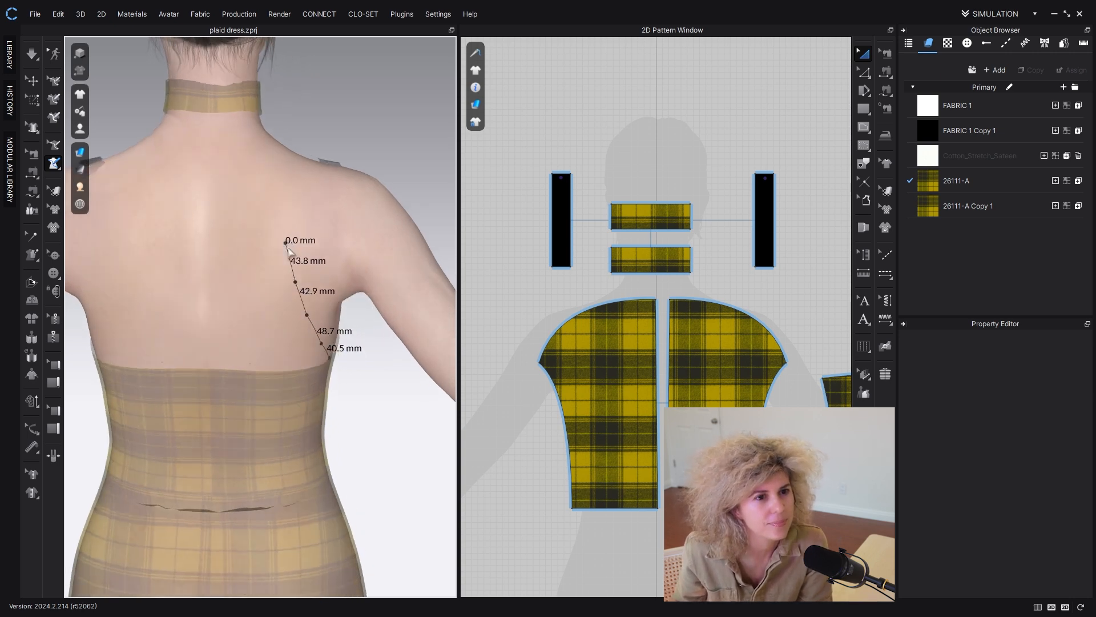
right_click_drag(276, 201, 276, 198)
left_click(277, 197)
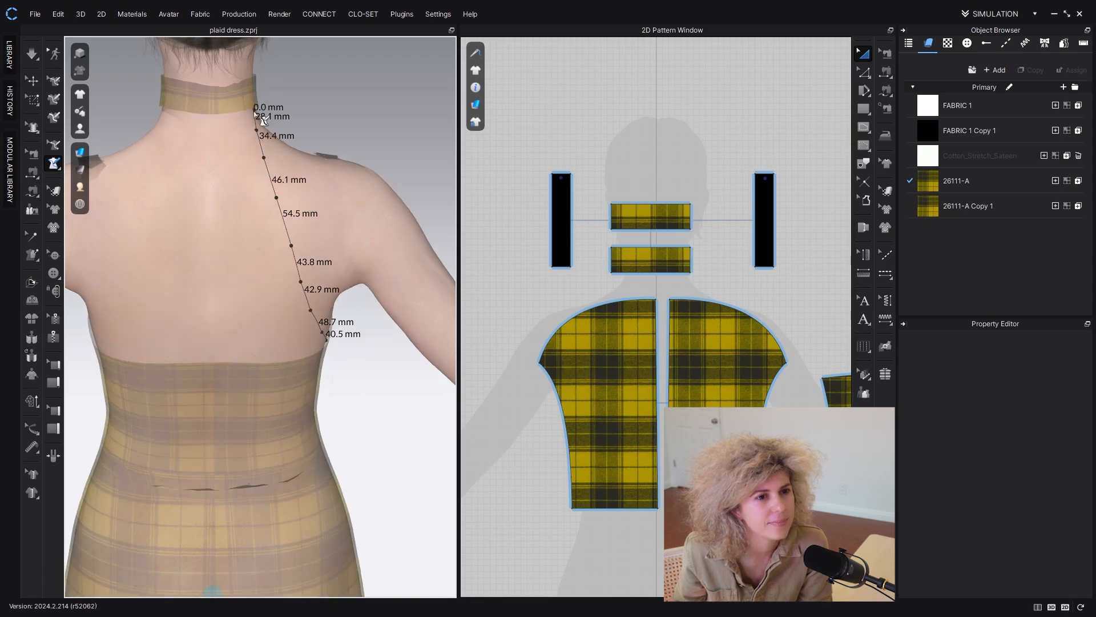
Step: Continue the back outline beneath the neck band to the centre back in segments of about 33 mm and 23 mm
scroll(255, 114, "up", 5)
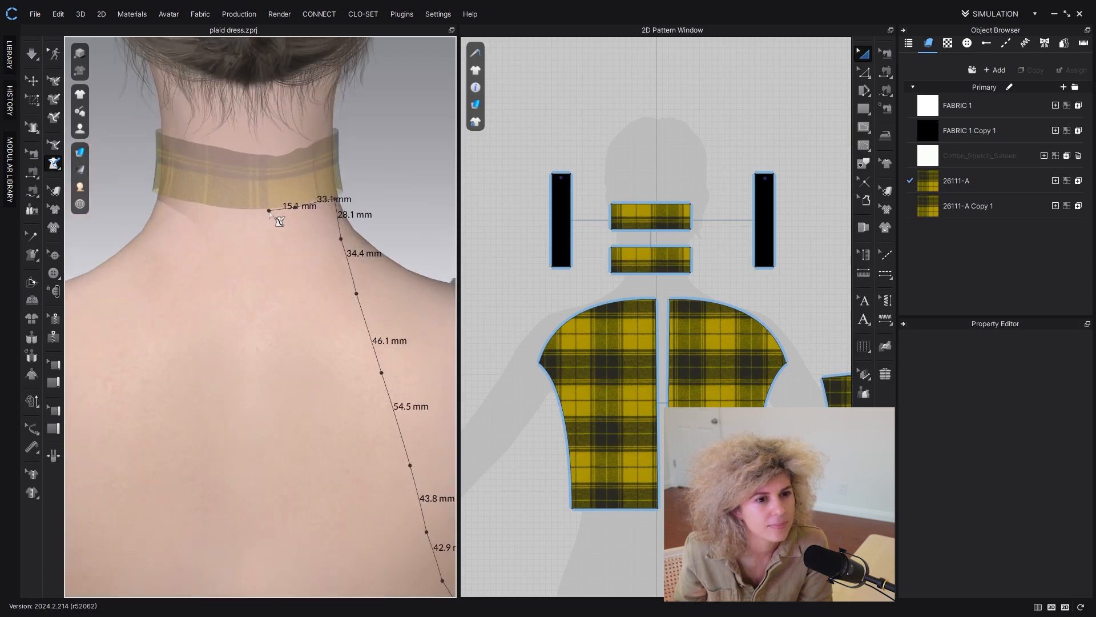
scroll(254, 210, "down", 3)
scroll(255, 209, "up", 1)
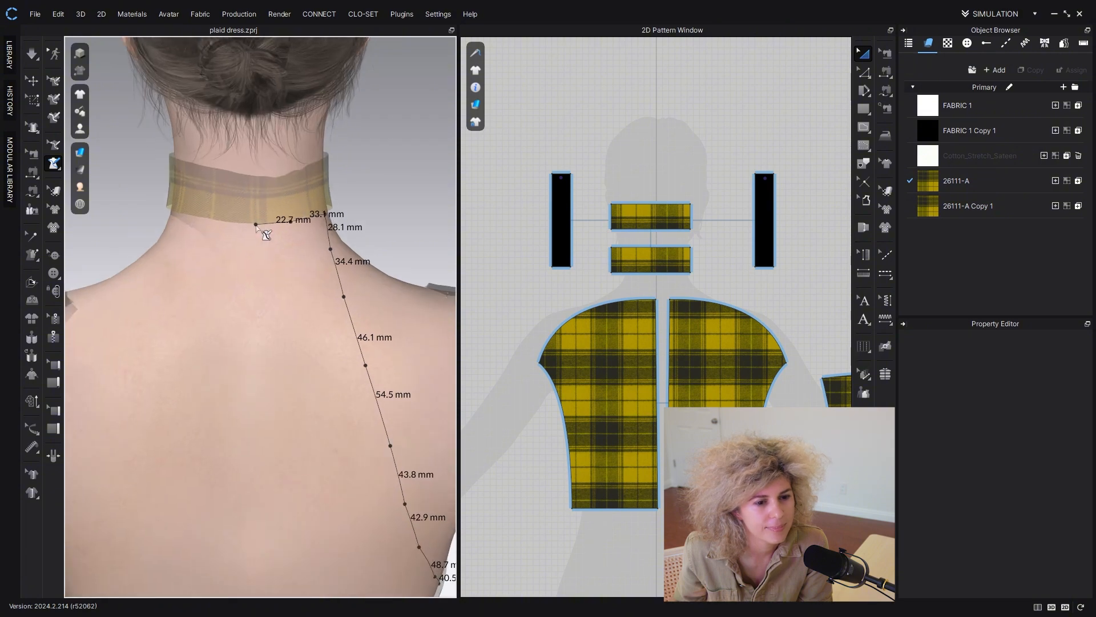
left_click(256, 224)
Step: Draw the centre back line about 286 mm down to the dress edge and close the outline along that edge
scroll(256, 240, "down", 2)
middle_click_drag(258, 271, 265, 203)
middle_click_drag(270, 348, 282, 281)
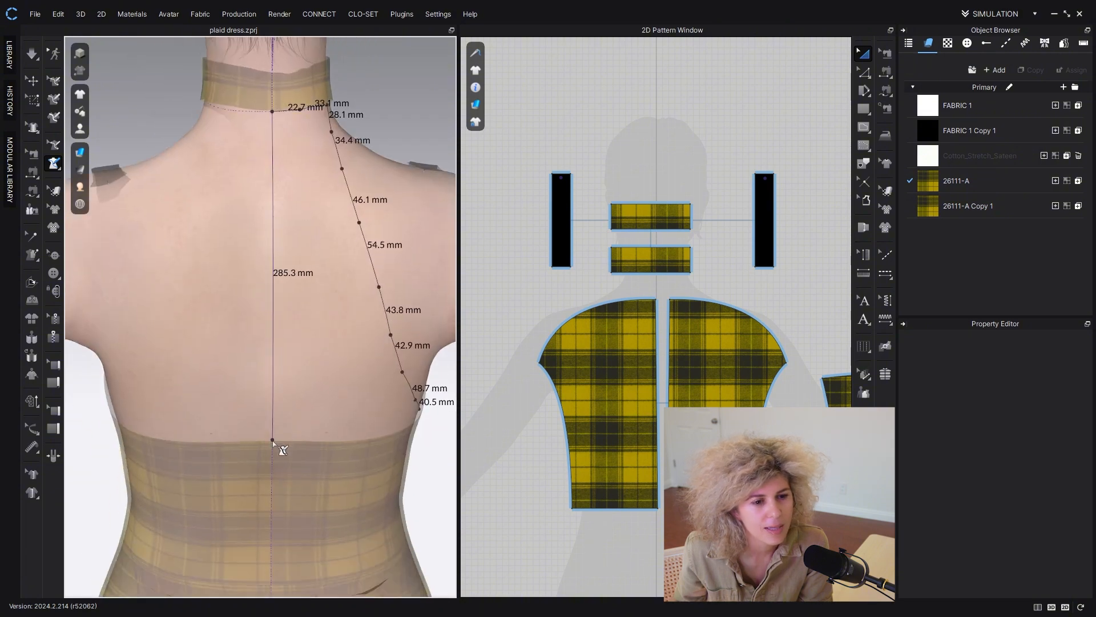
left_click(272, 441)
middle_click_drag(272, 442, 284, 343)
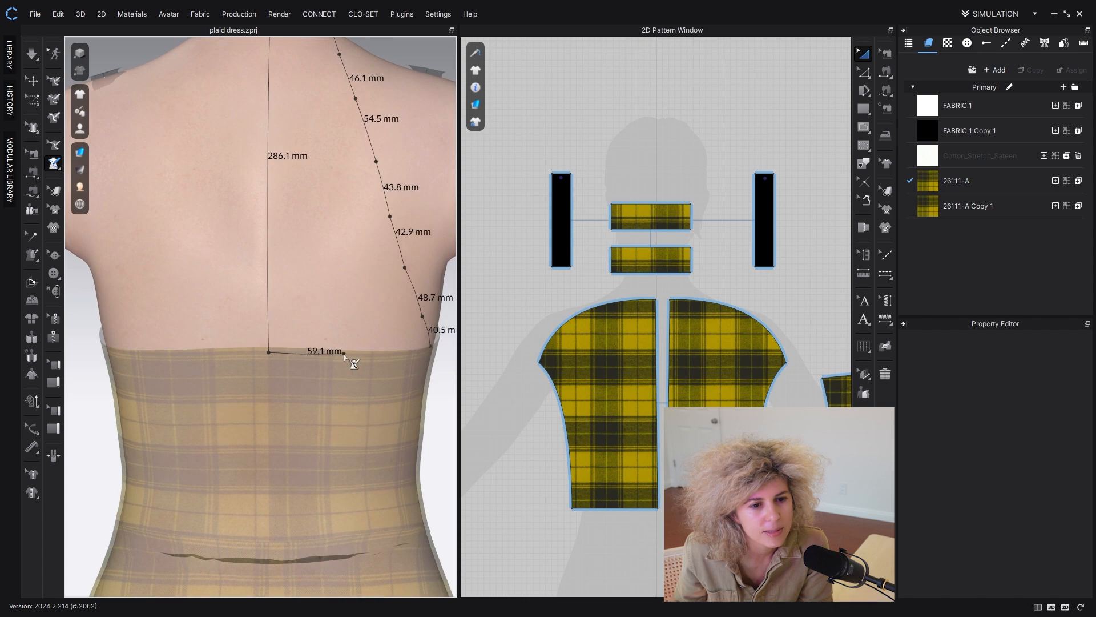
left_click(395, 356)
right_click_drag(395, 356, 433, 365)
left_click(425, 345)
Step: Use Flatten to turn the closed back outline on the avatar into a pattern piece
scroll(427, 354, "down", 2)
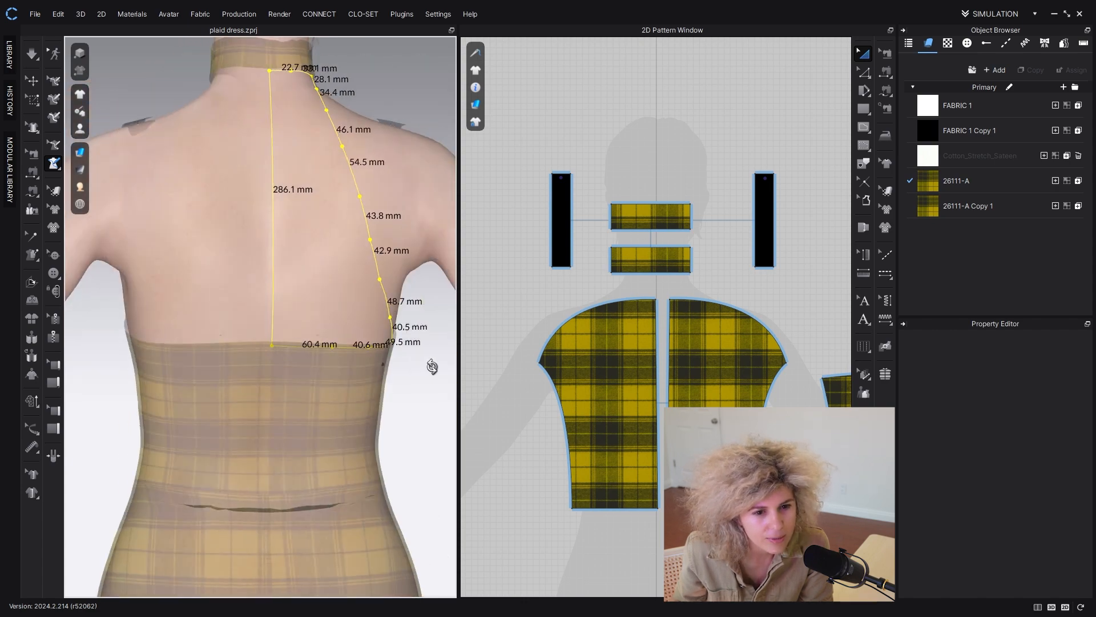
middle_click_drag(343, 351, 344, 395)
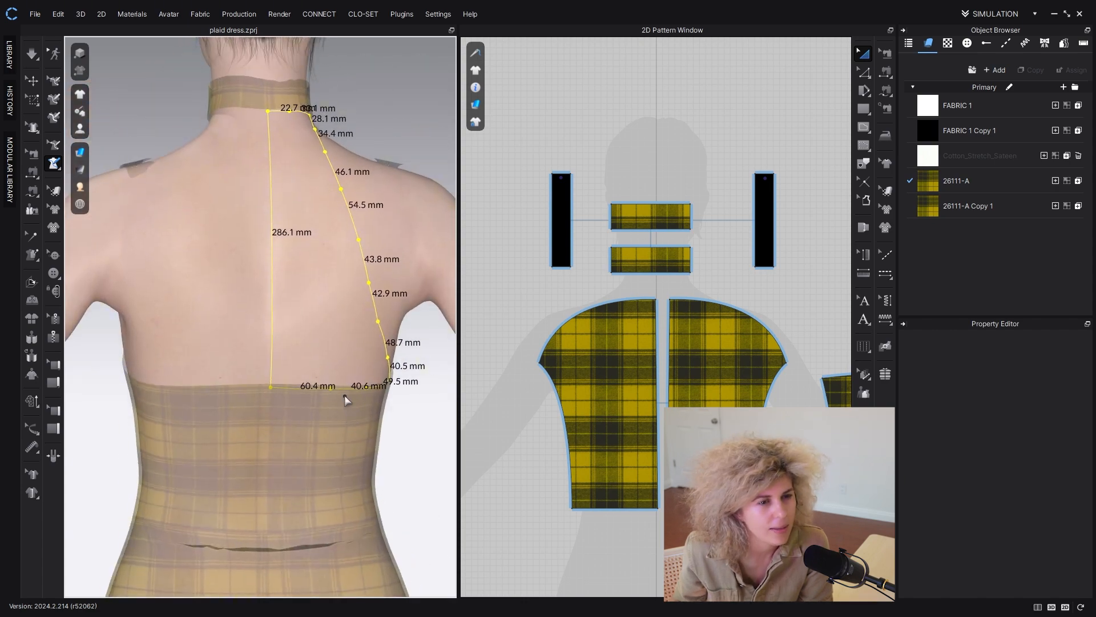
left_click(53, 163)
left_click(117, 177)
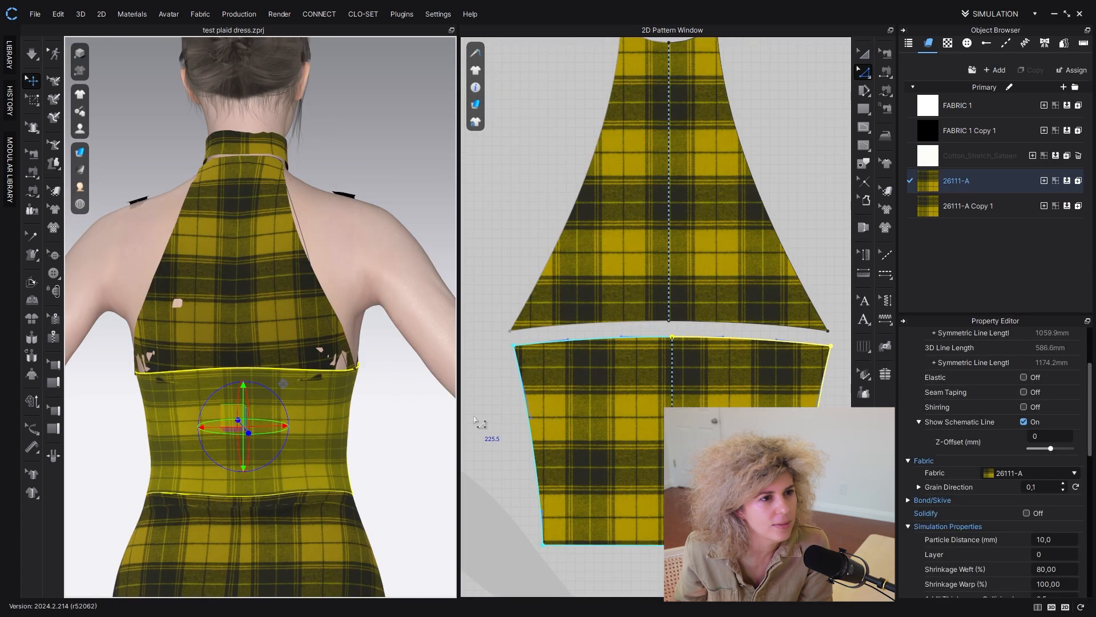
Step: Move the upper back panel down until its bottom edge meets the lower back panel's top edge
left_click(864, 54)
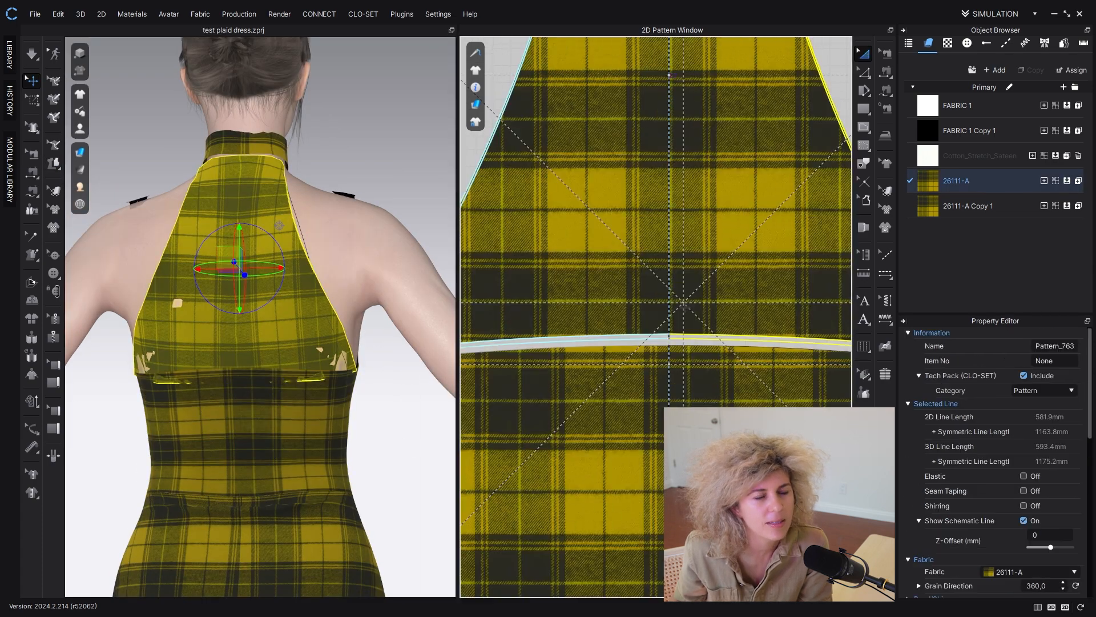
scroll(680, 321, "down", 3)
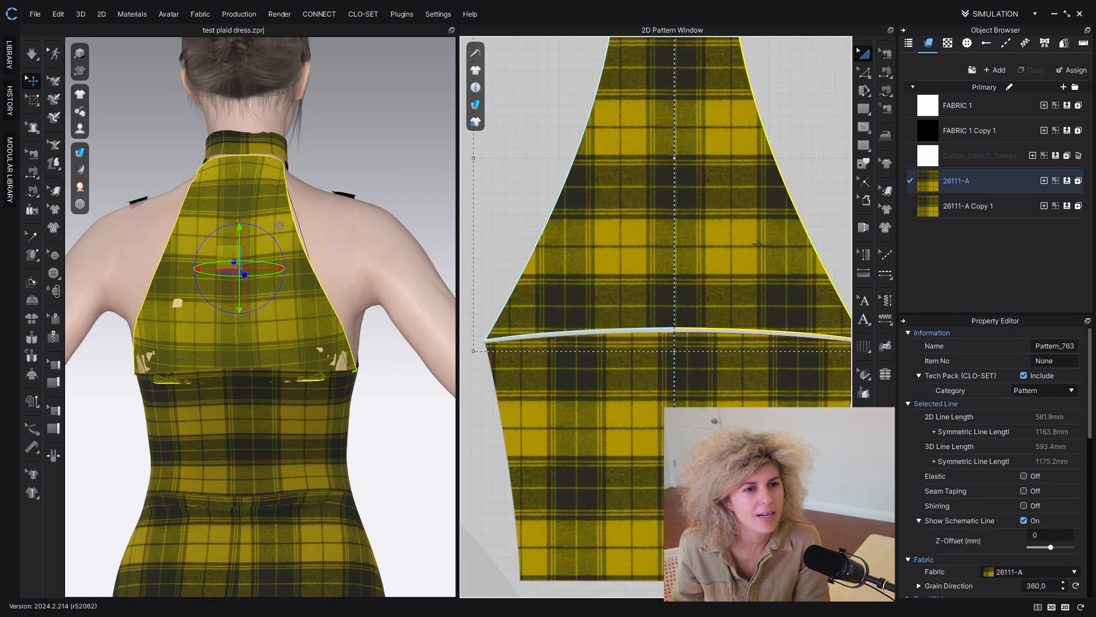
left_click(814, 142)
Step: Try to merge the upper and lower back panels along their adjoining curved edges
left_click(865, 73)
scroll(645, 311, "up", 3)
left_click(633, 302)
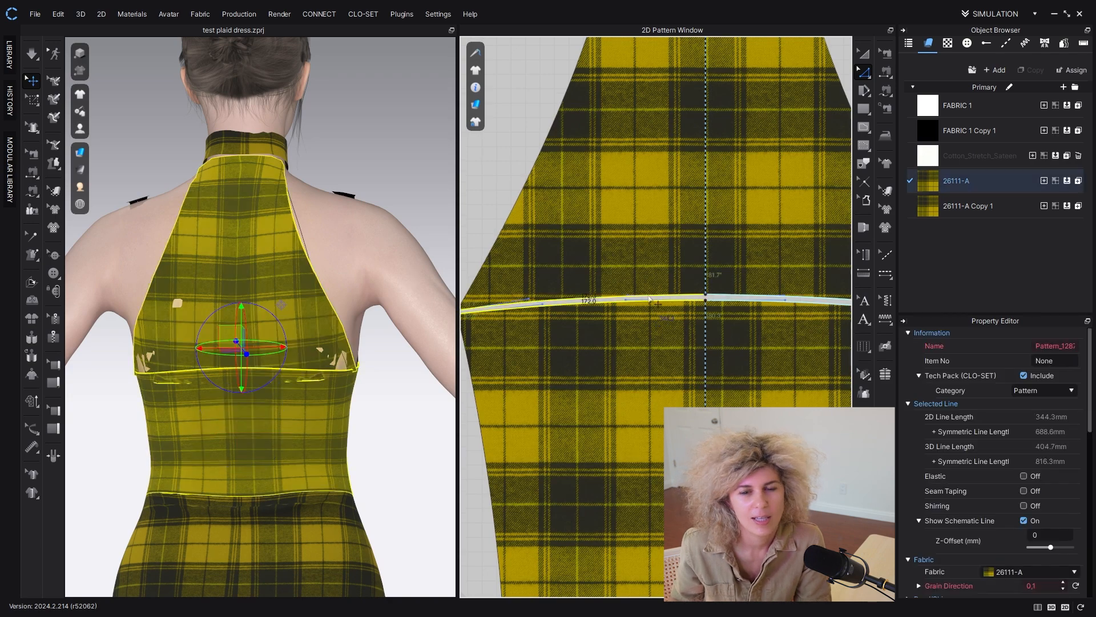
right_click(650, 300)
left_click(673, 183)
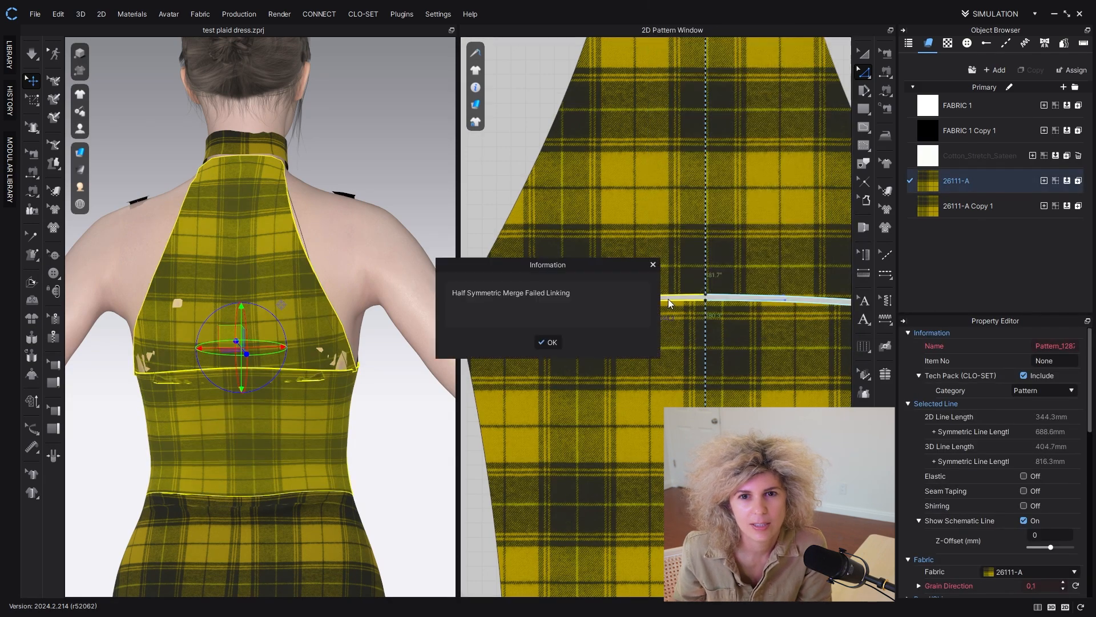
left_click(545, 341)
scroll(610, 353, "down", 3)
left_click(610, 351)
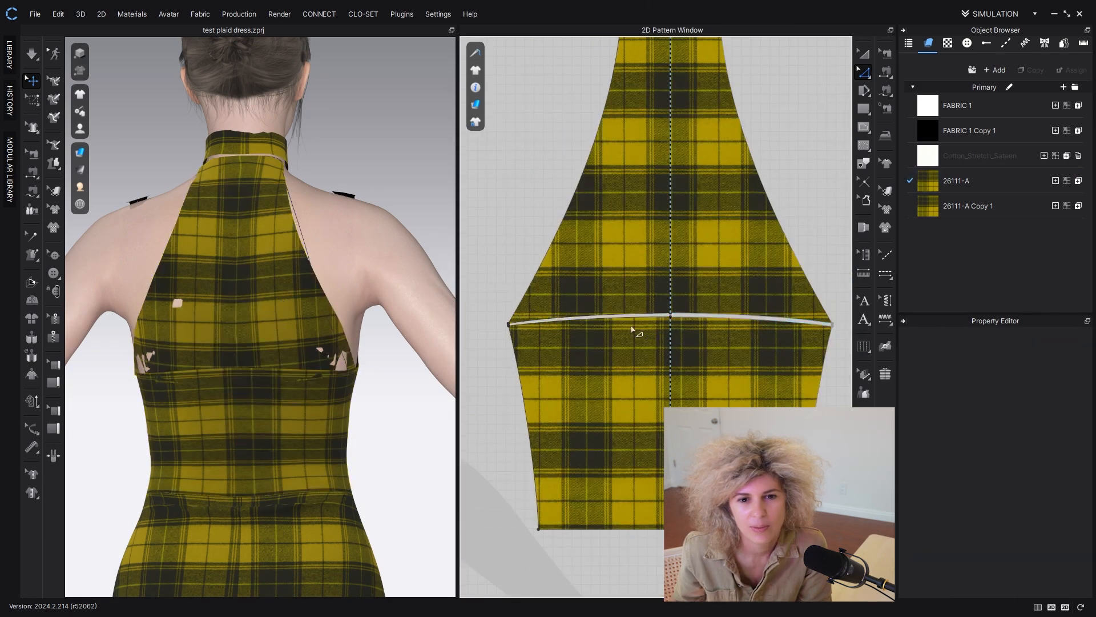
scroll(621, 317, "up", 3)
scroll(617, 319, "down", 3)
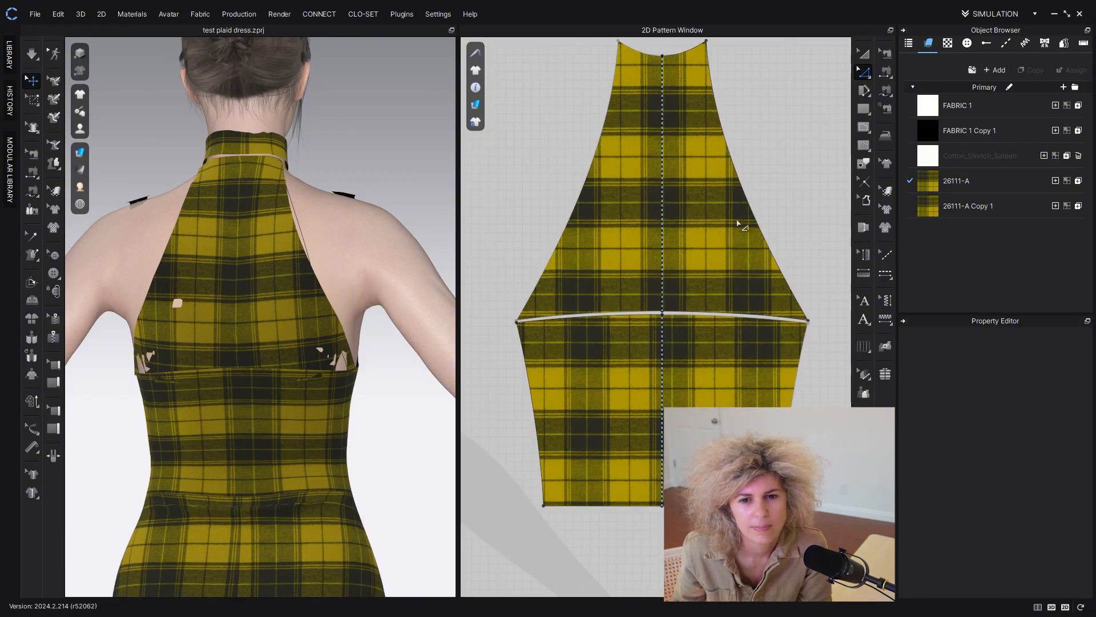
Step: Move the upper back panel straight up to leave a gap above the lower back panel
key("a")
left_click_drag(695, 229, 695, 214)
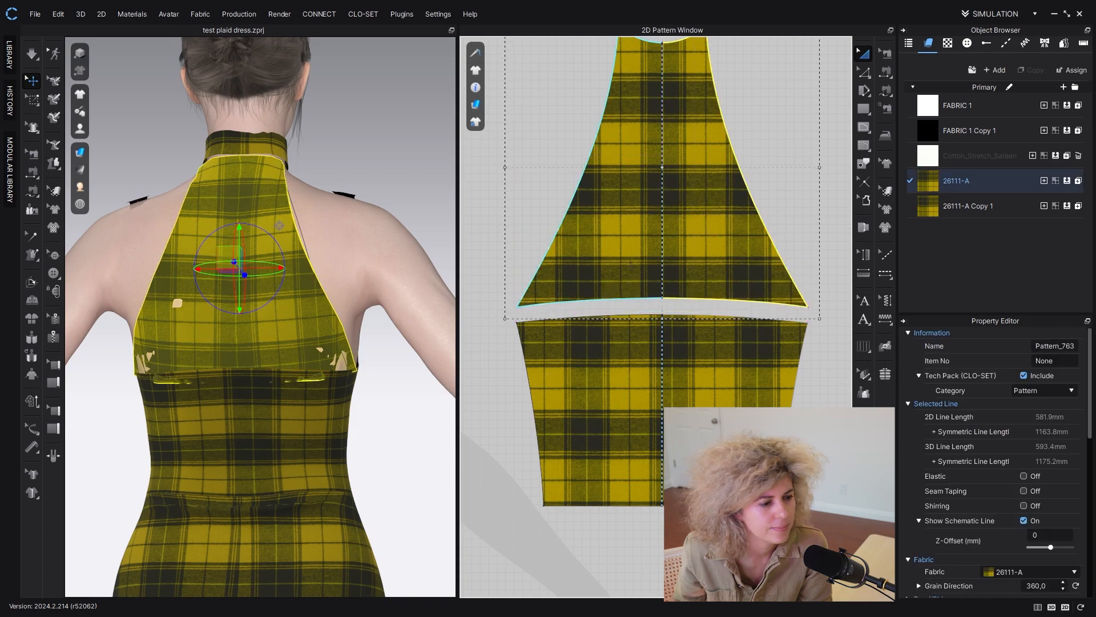
left_click(538, 244)
Step: Sew the bottom edge of the upper back panel to the top edge of the lower back panel
scroll(538, 244, "down", 3)
mouse_move(382, 332)
right_mouse_down()
mouse_move(356, 341)
mouse_move(394, 338)
right_mouse_up()
scroll(556, 314, "up", 3)
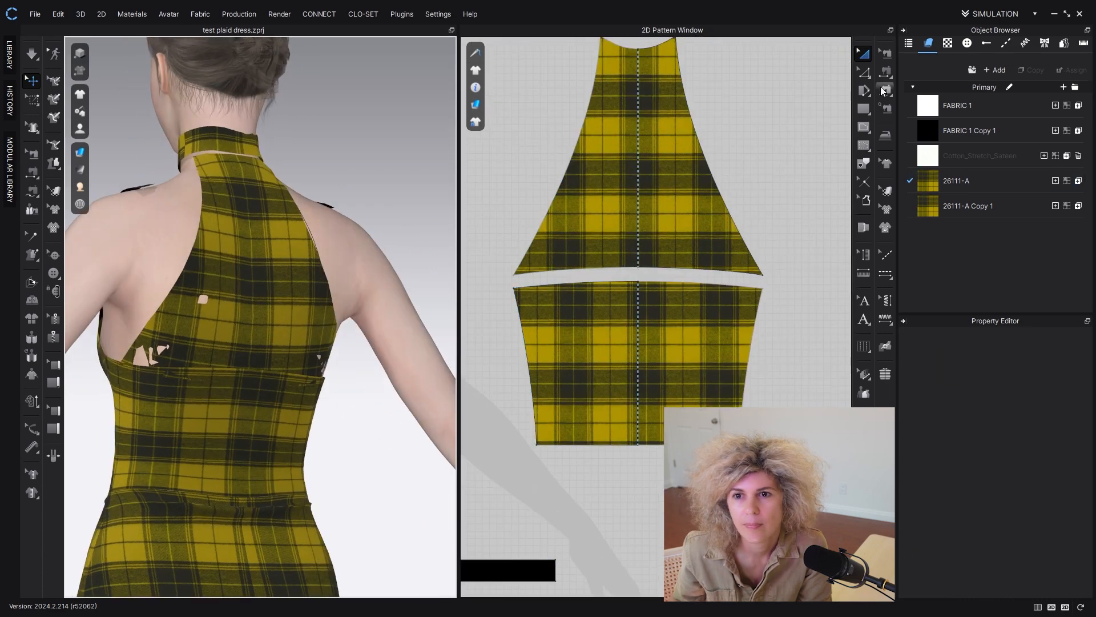
left_click(885, 73)
left_click(615, 267)
left_click(615, 280)
key("a")
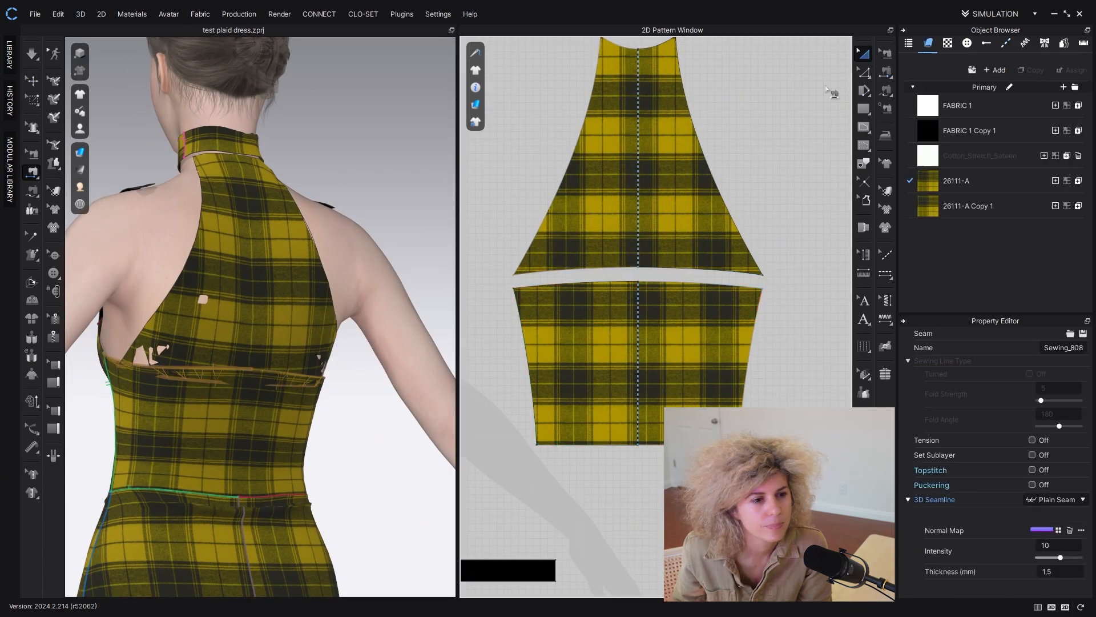
Step: Simulate the dress to close the new back seam and check its drape from behind
key("space")
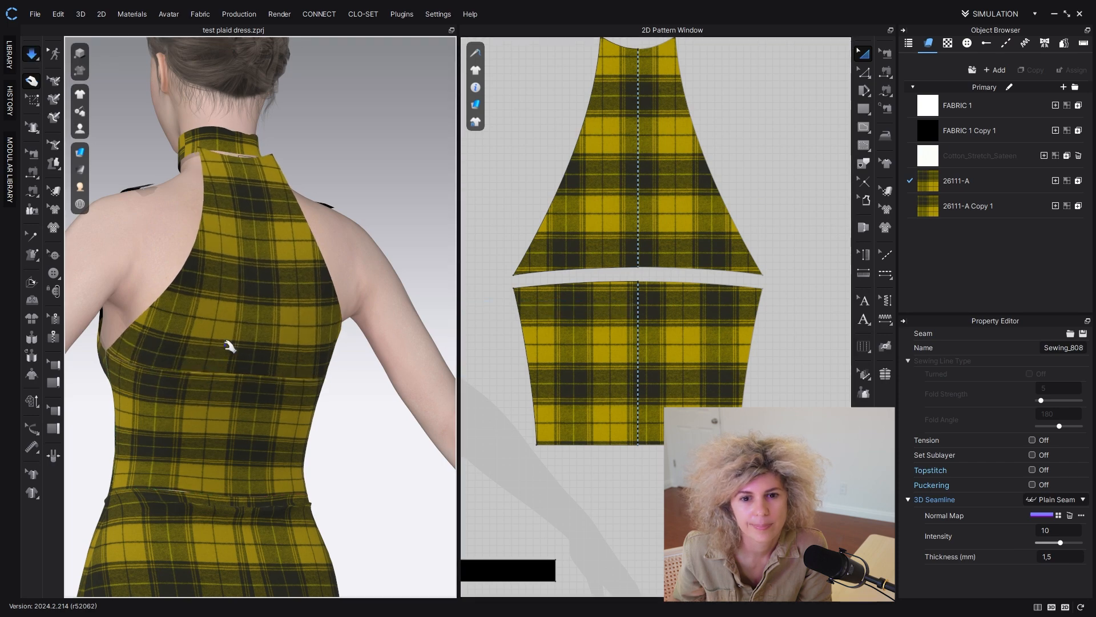
key("space")
right_click_drag(271, 289, 220, 292)
scroll(219, 291, "down", 4)
scroll(253, 322, "up", 3)
scroll(574, 287, "down", 6)
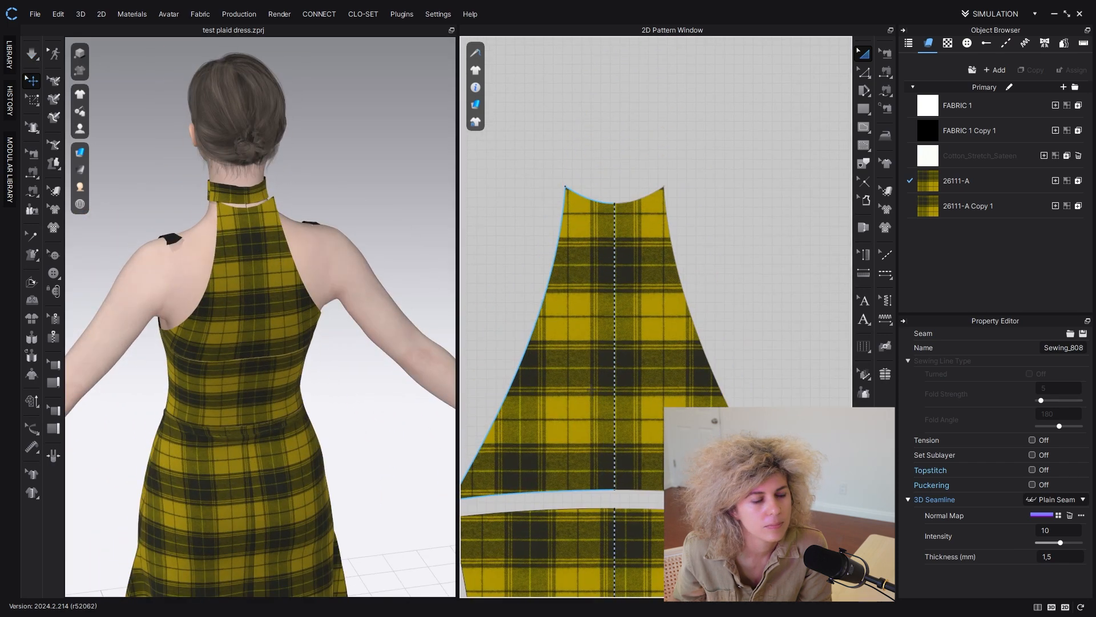
Step: Select the collar band pieces and shift them slightly downward on the avatar's neck
left_click(547, 260)
scroll(549, 261, "up", 2)
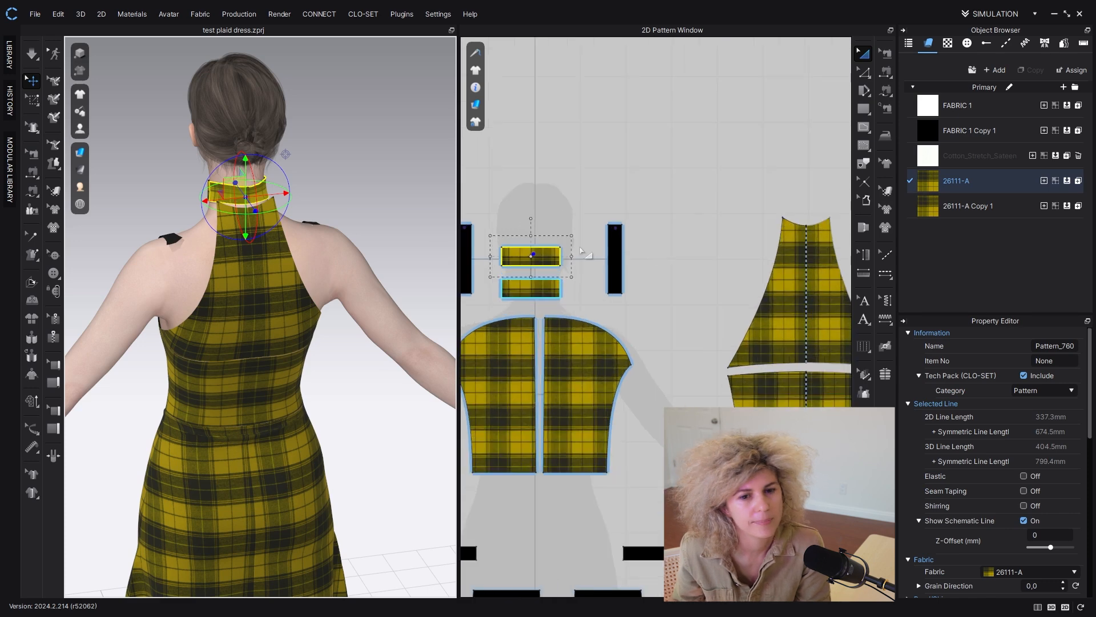
left_click_drag(247, 200, 249, 204)
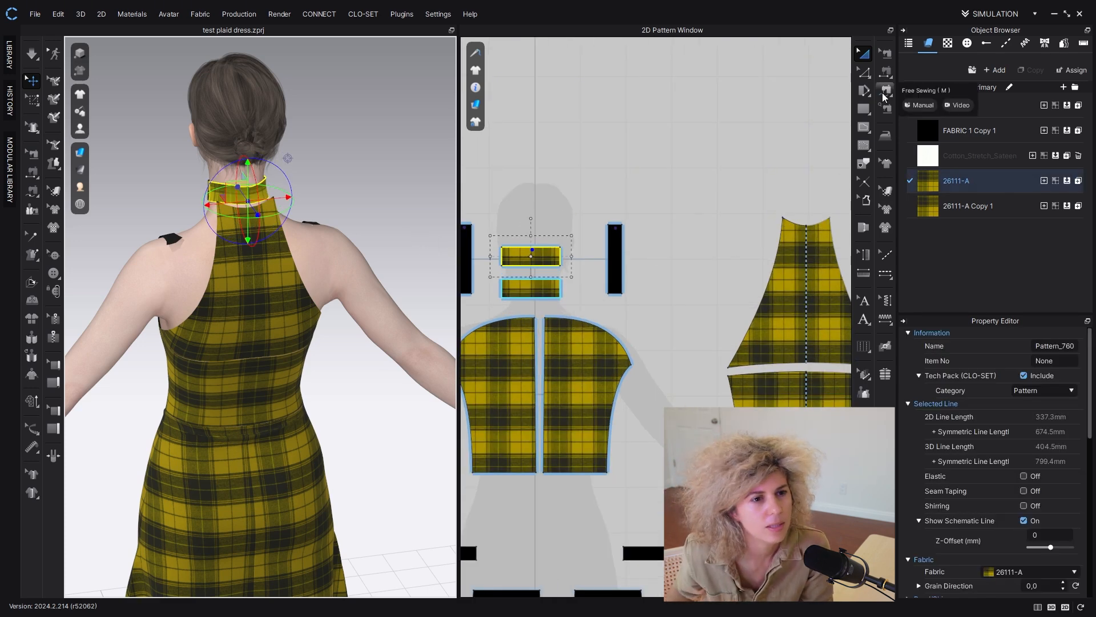
left_click(865, 109)
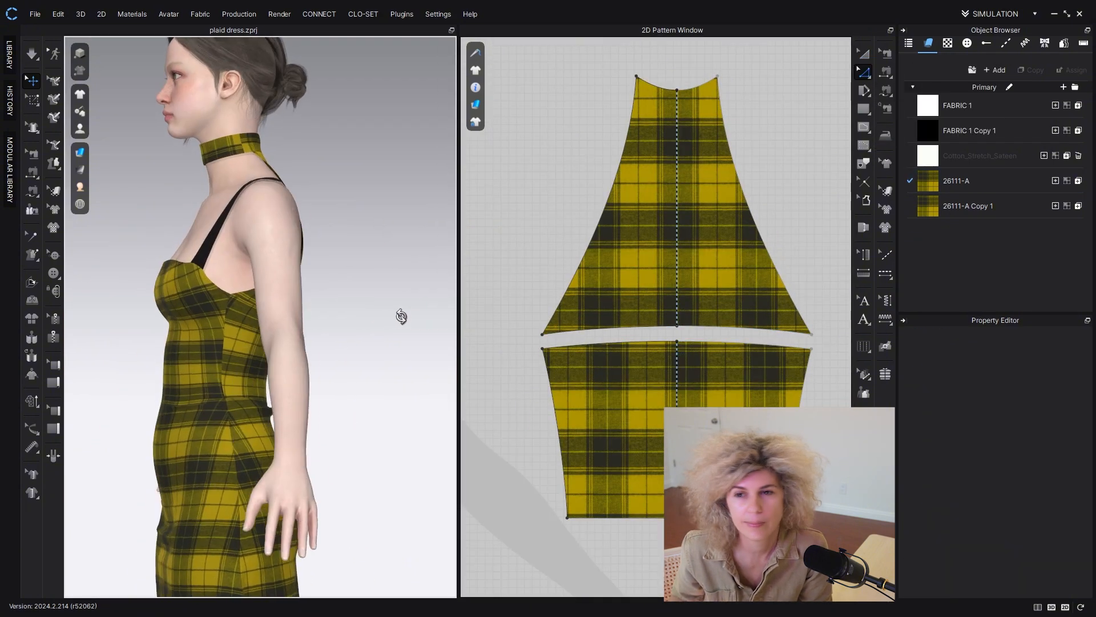
Step: Select the half front bodice panel below the collar pieces in the pattern layout
left_click(591, 261)
left_click_drag(591, 261, 635, 166)
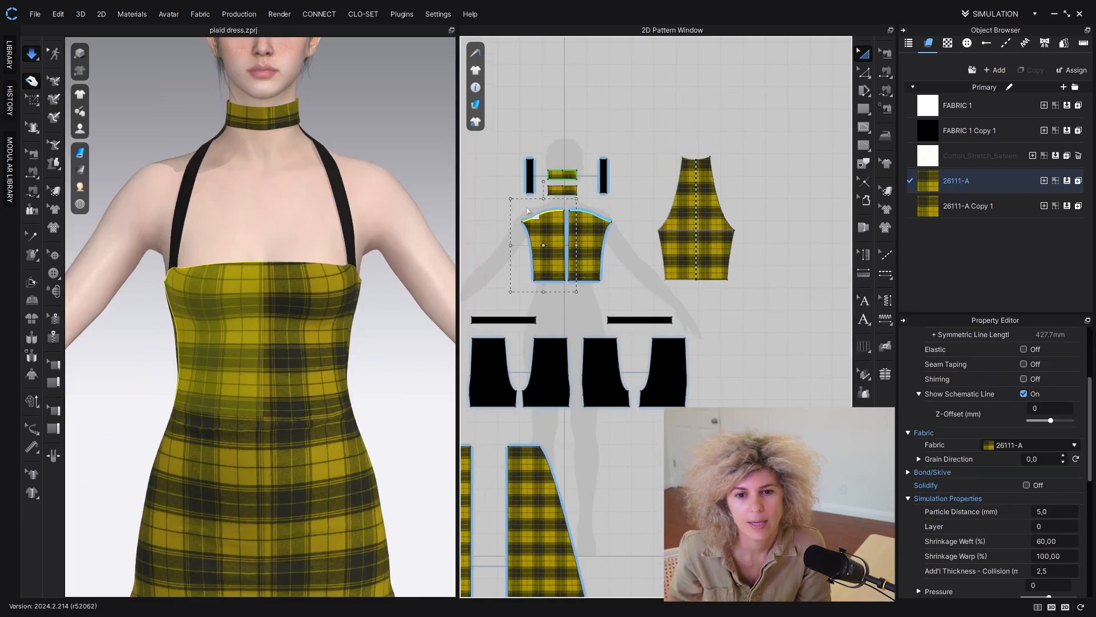
scroll(570, 245, "up", 5)
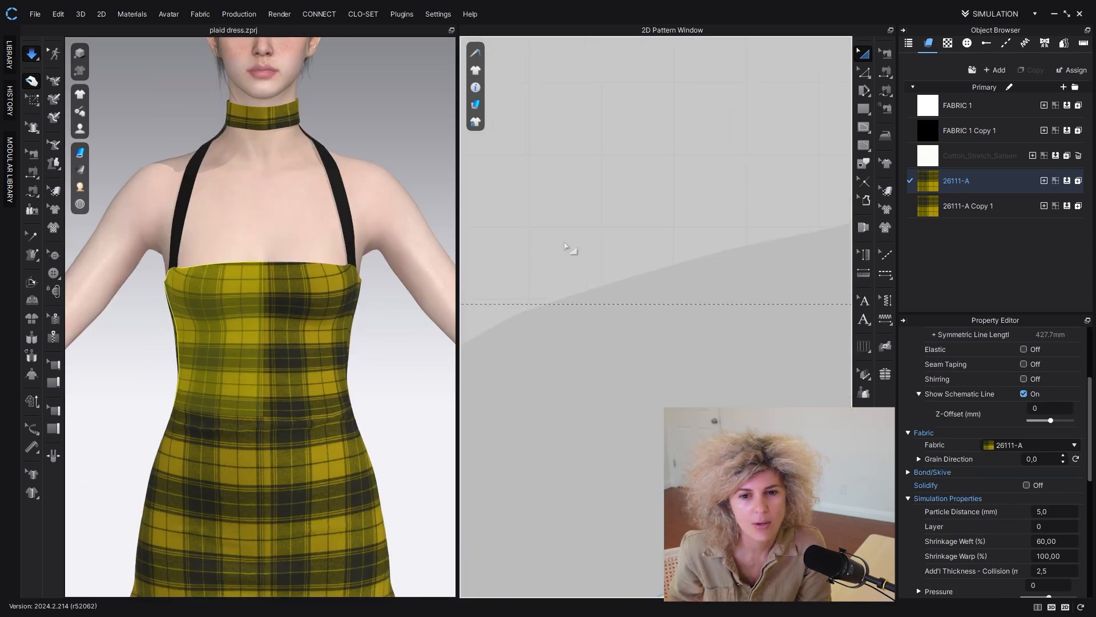
middle_click_drag(645, 226, 591, 201)
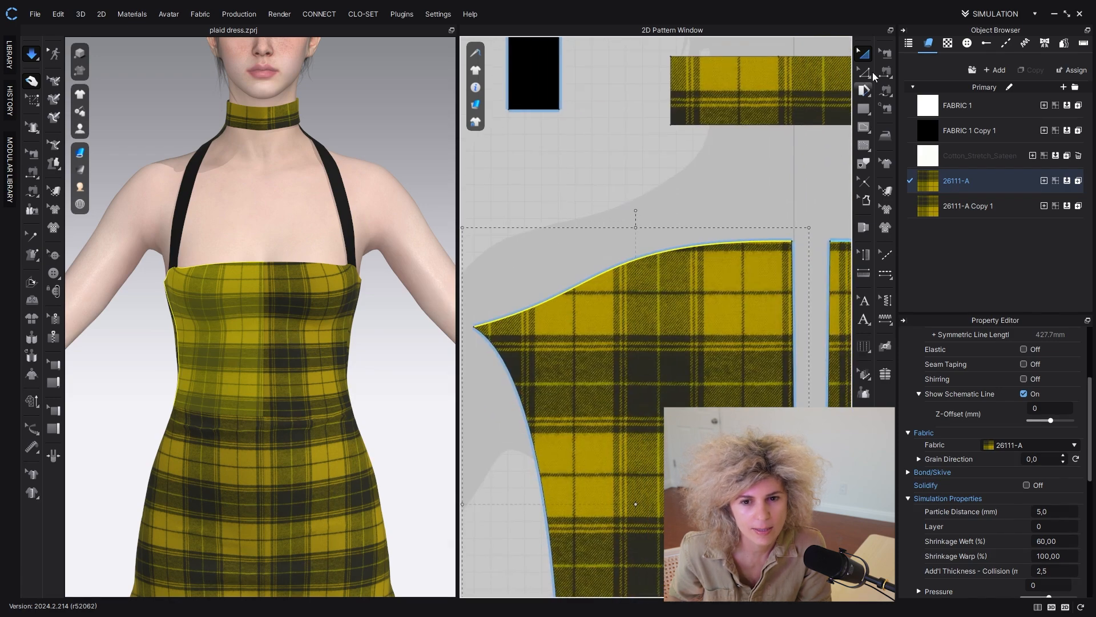
left_click(867, 74)
left_click(649, 256)
right_click(649, 257)
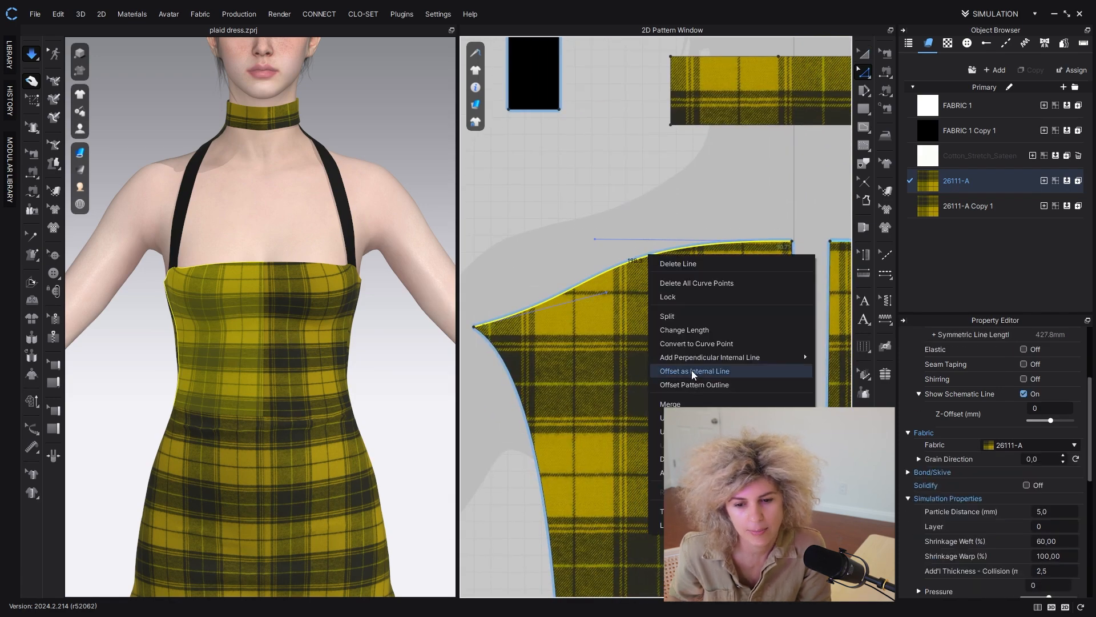
left_click(691, 370)
left_click(569, 367)
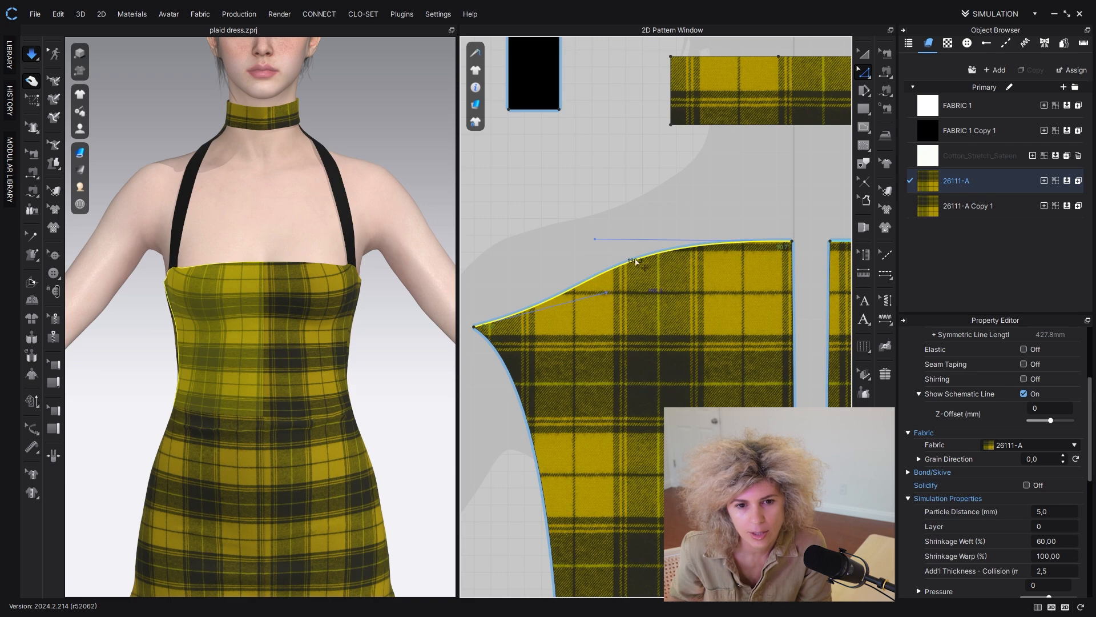
Step: Offset the front bodice panel's top outline outward by 8 mm, using the Extend direction and Perpendicular side segments
right_click(636, 260)
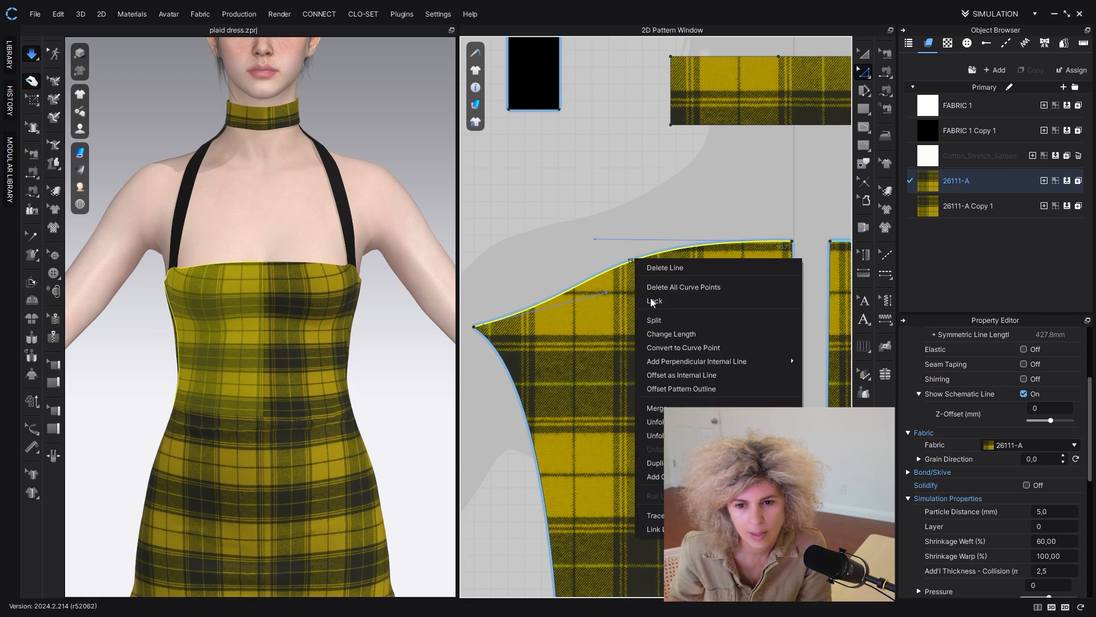
left_click(676, 387)
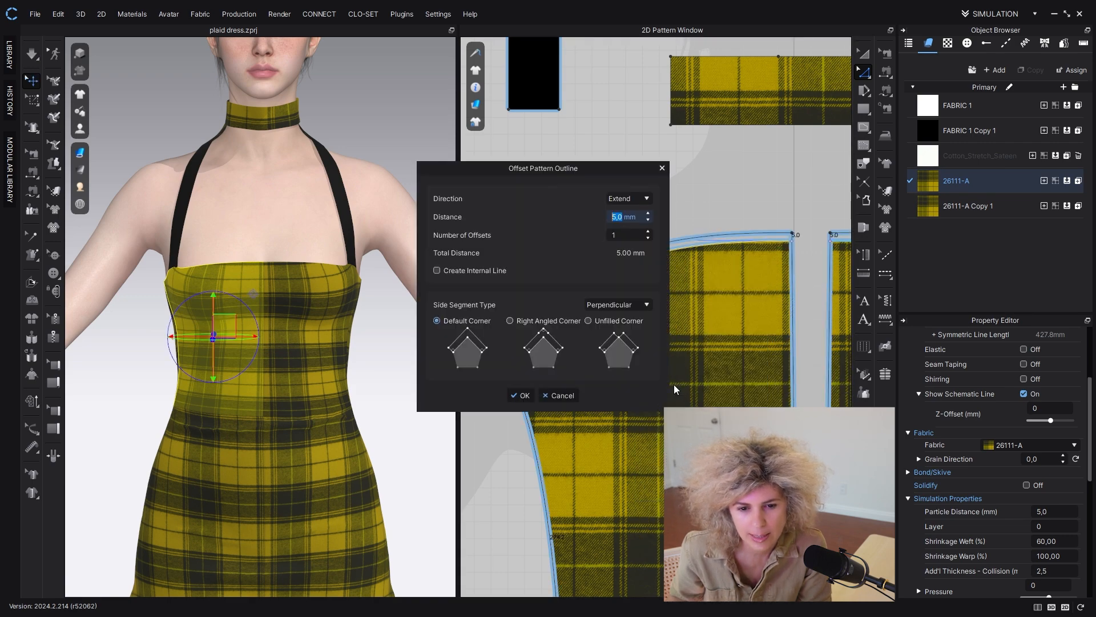
left_click_drag(590, 209, 752, 298)
type("10")
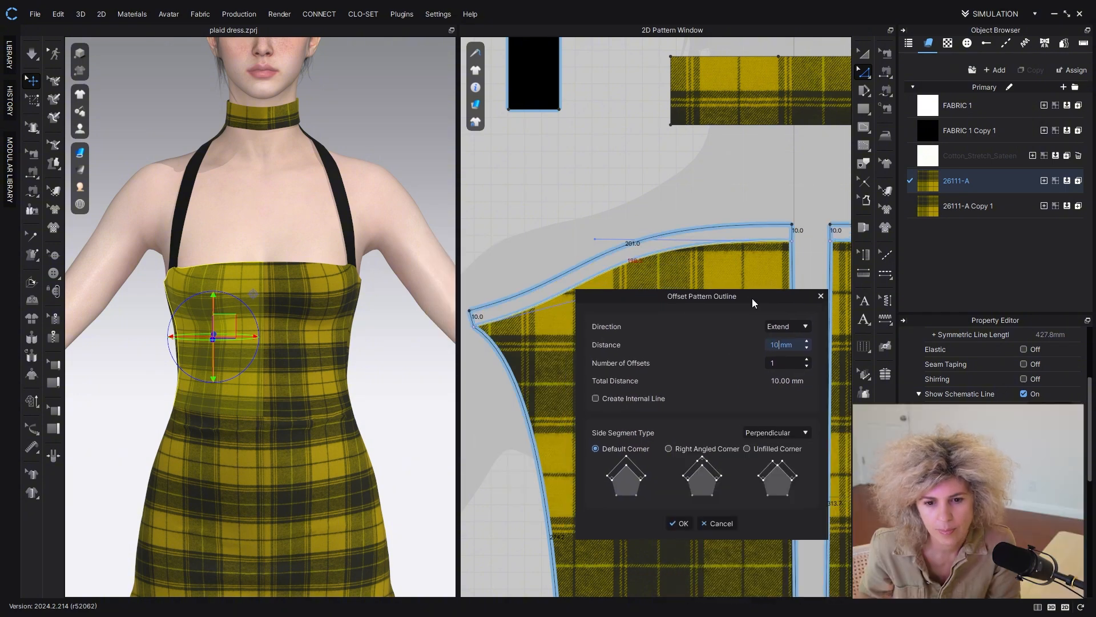
left_click(794, 434)
left_click(794, 434)
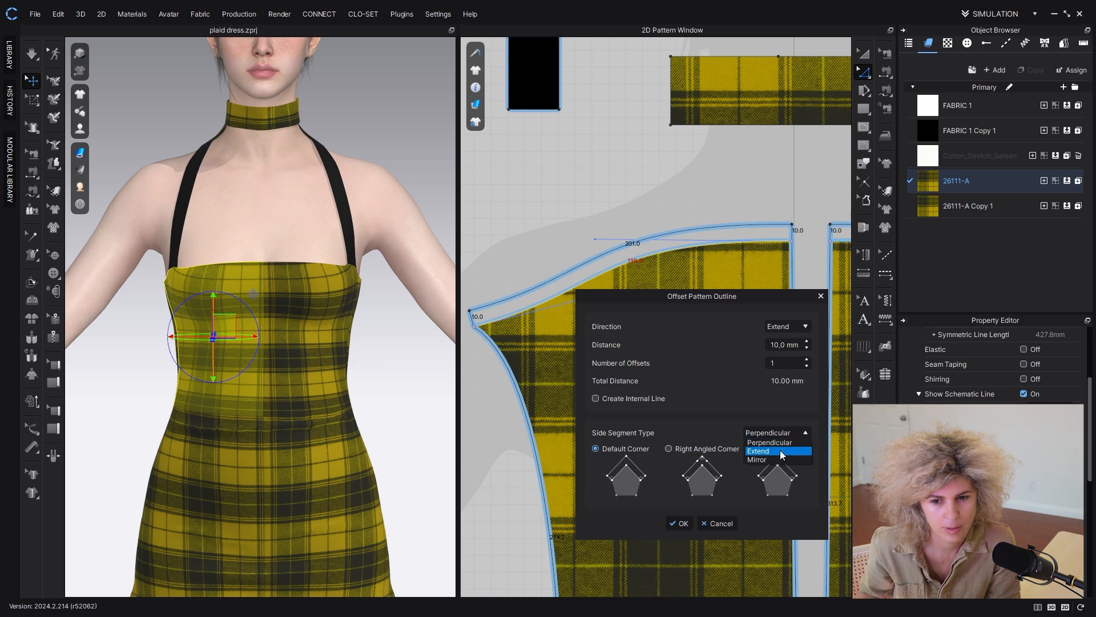
left_click(780, 451)
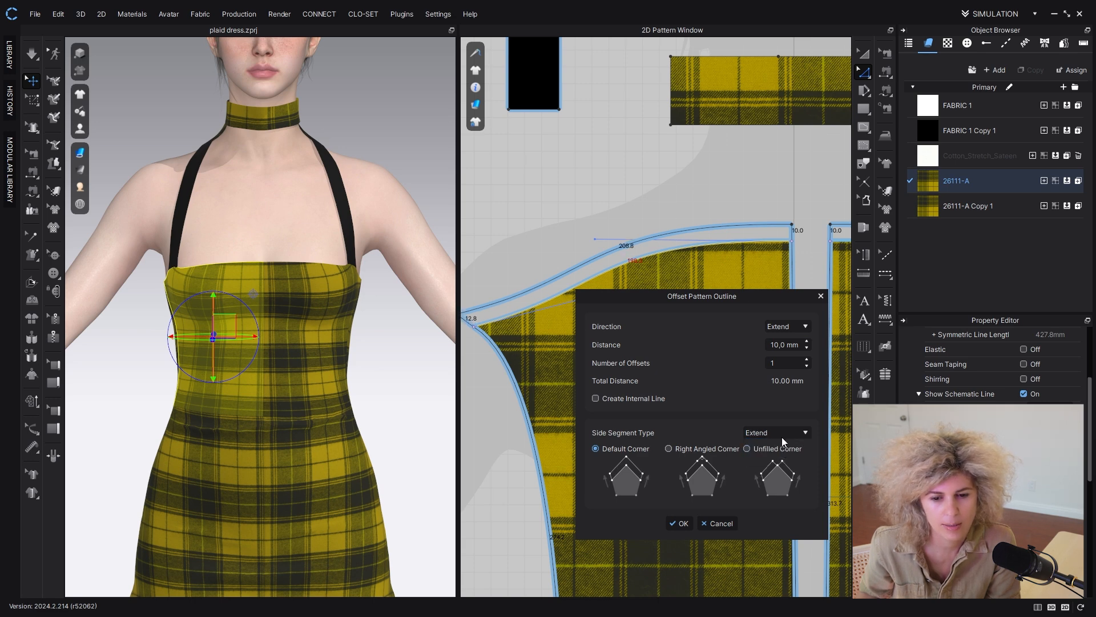
left_click(782, 437)
left_click(779, 444)
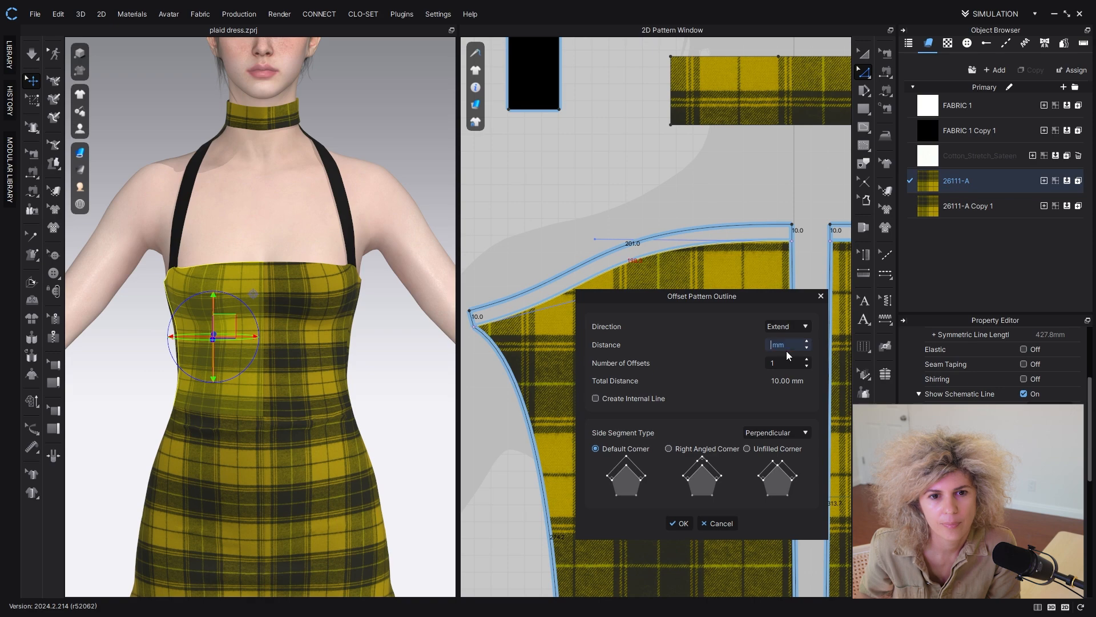
type("8")
key("Return")
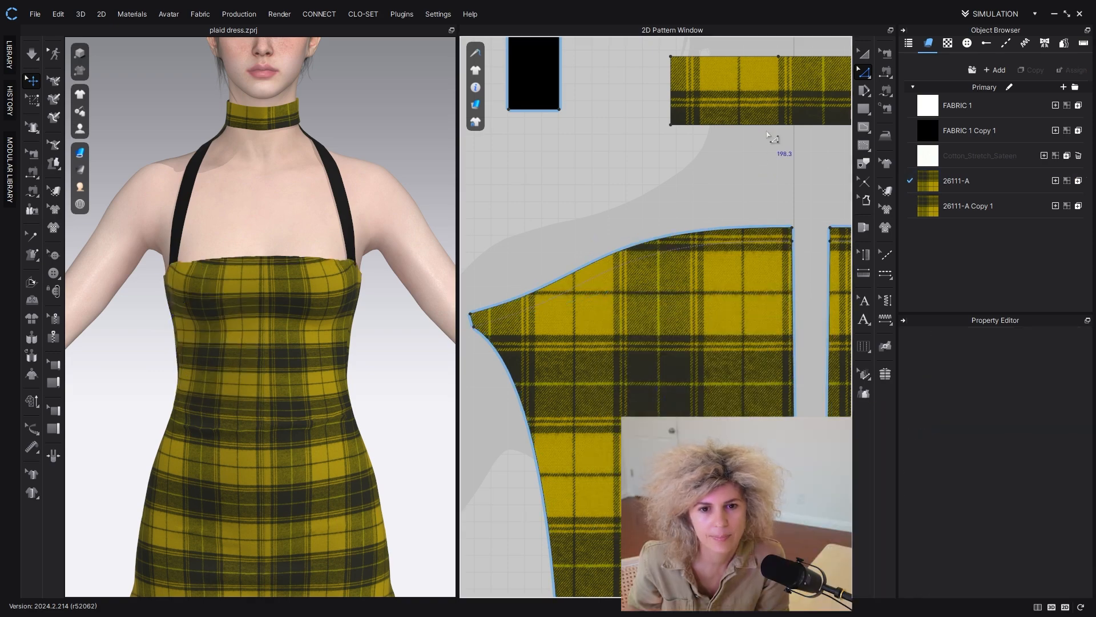
Step: Offset the bodice's new top edge as an extended internal line at 8 mm, and cut and sew the panel along it
left_click(868, 73)
right_click(637, 246)
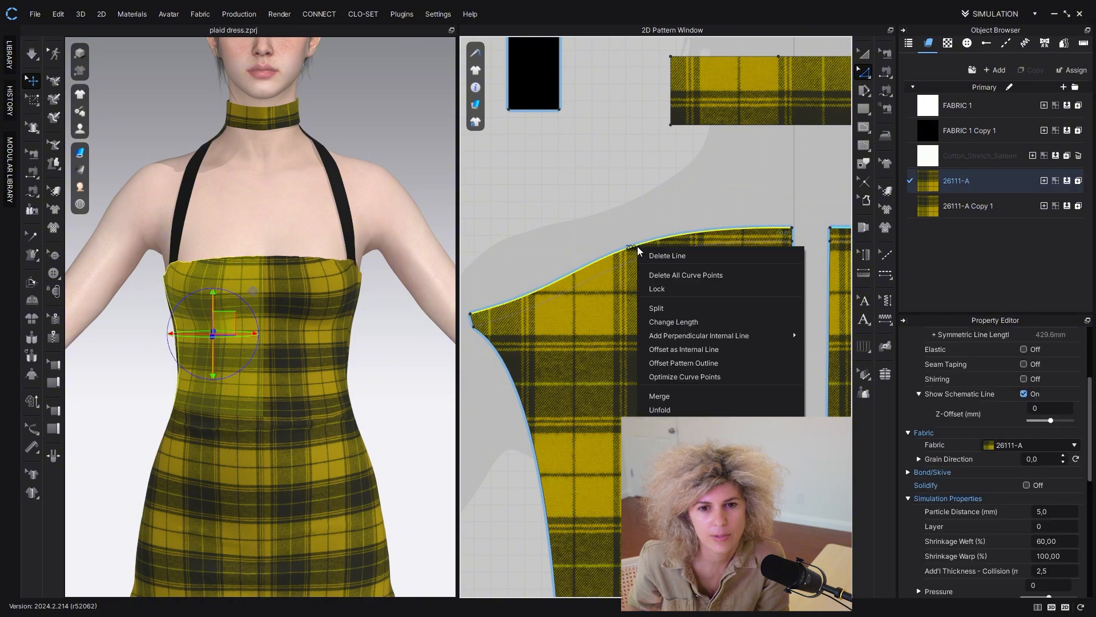
left_click(673, 350)
type("8")
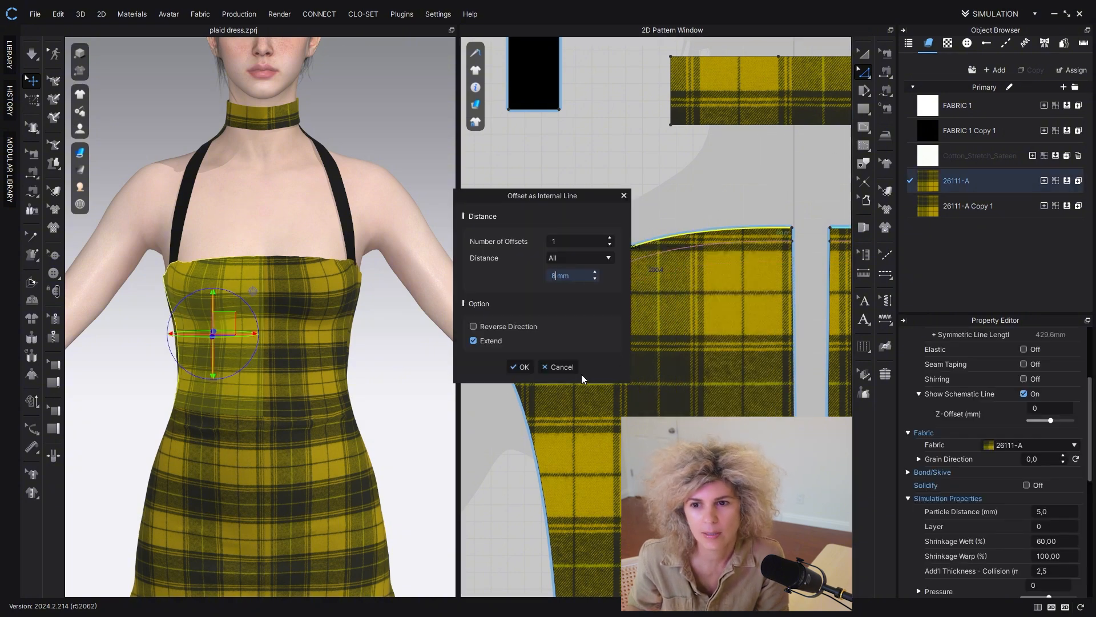
left_click(522, 368)
right_click(585, 282)
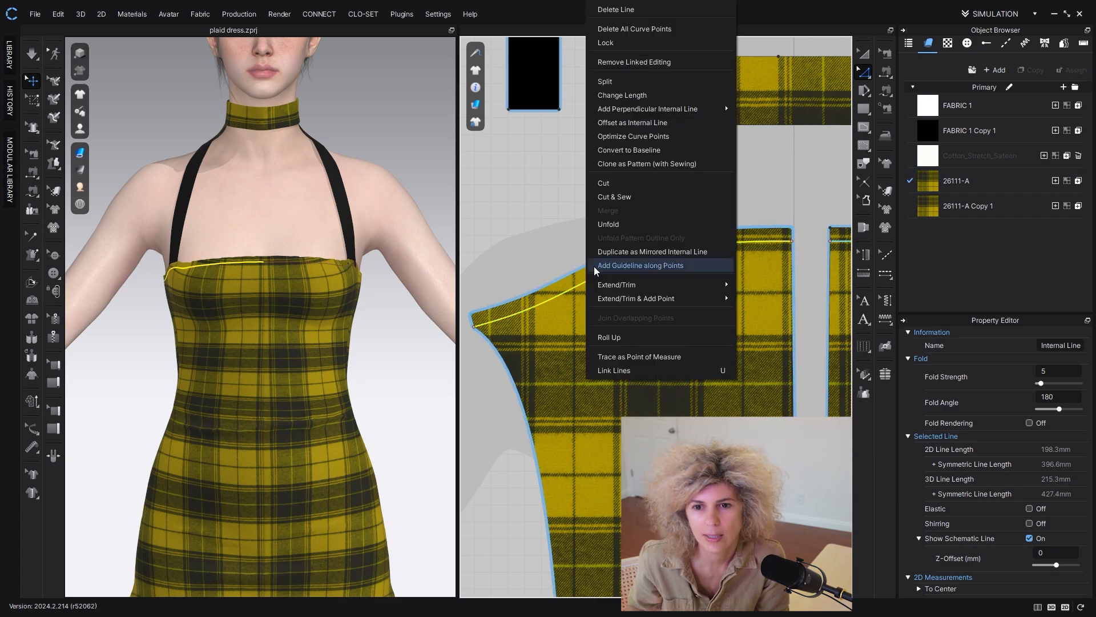
left_click(623, 197)
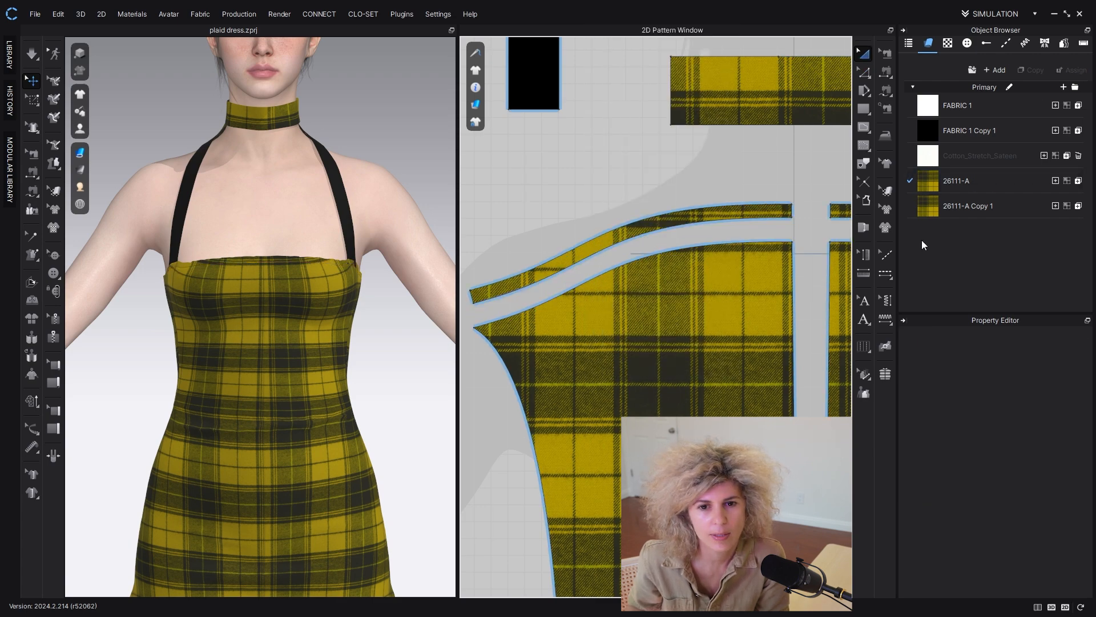
Step: Apply a duplicate of the black fabric FABRIC 1 Copy 1 to the bodice's top trim strips and simulate the garment
left_click(971, 130)
left_click(994, 69)
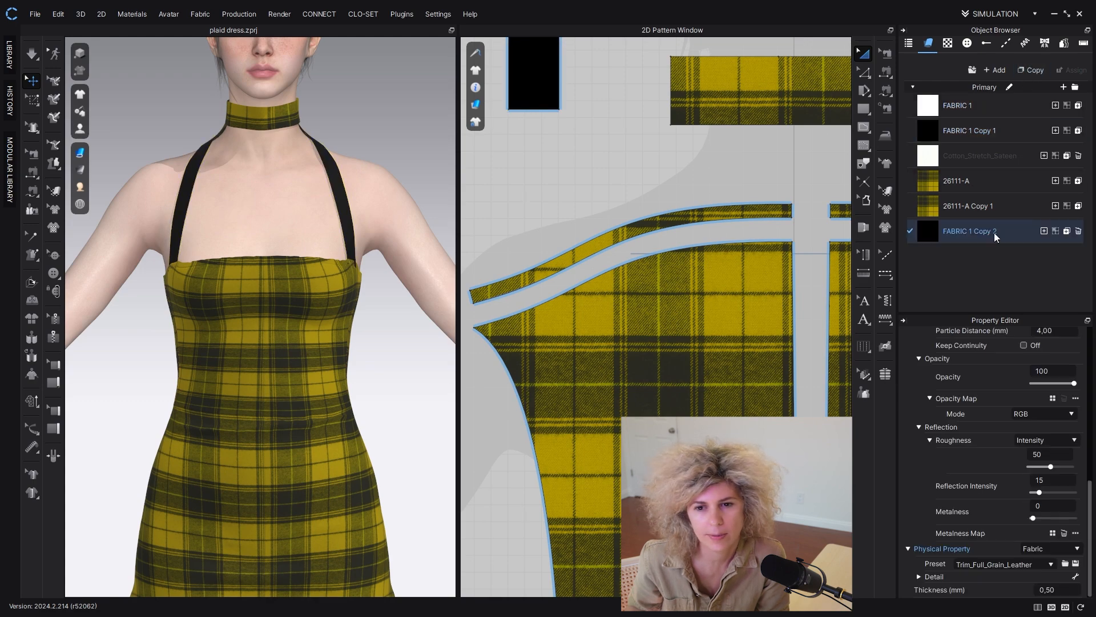
left_click(661, 216)
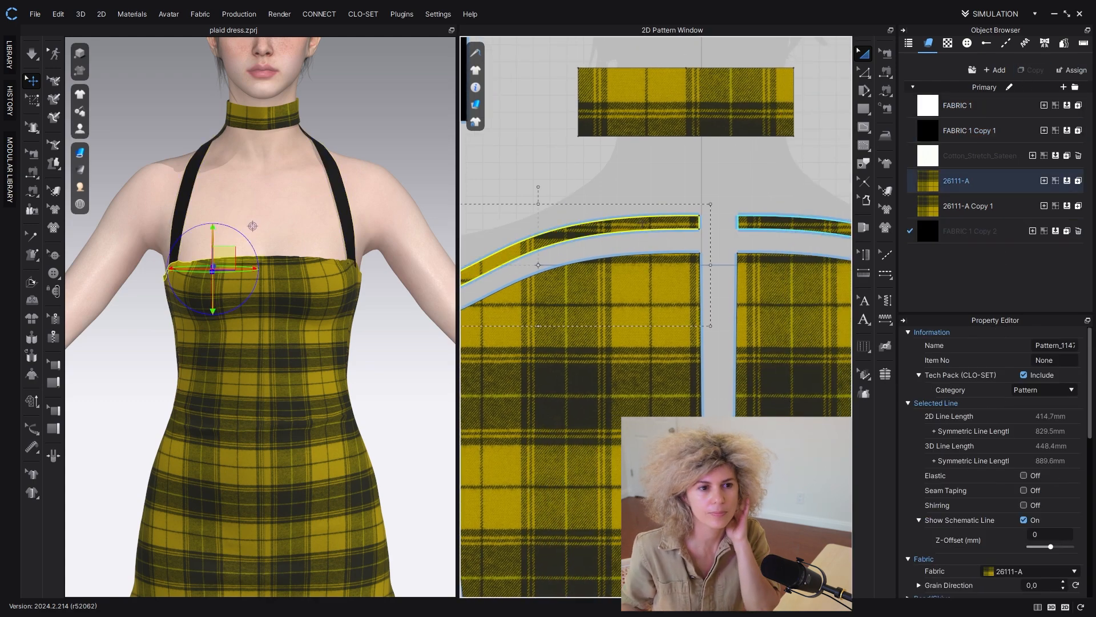
left_click(1056, 231)
scroll(1048, 436, "down", 3)
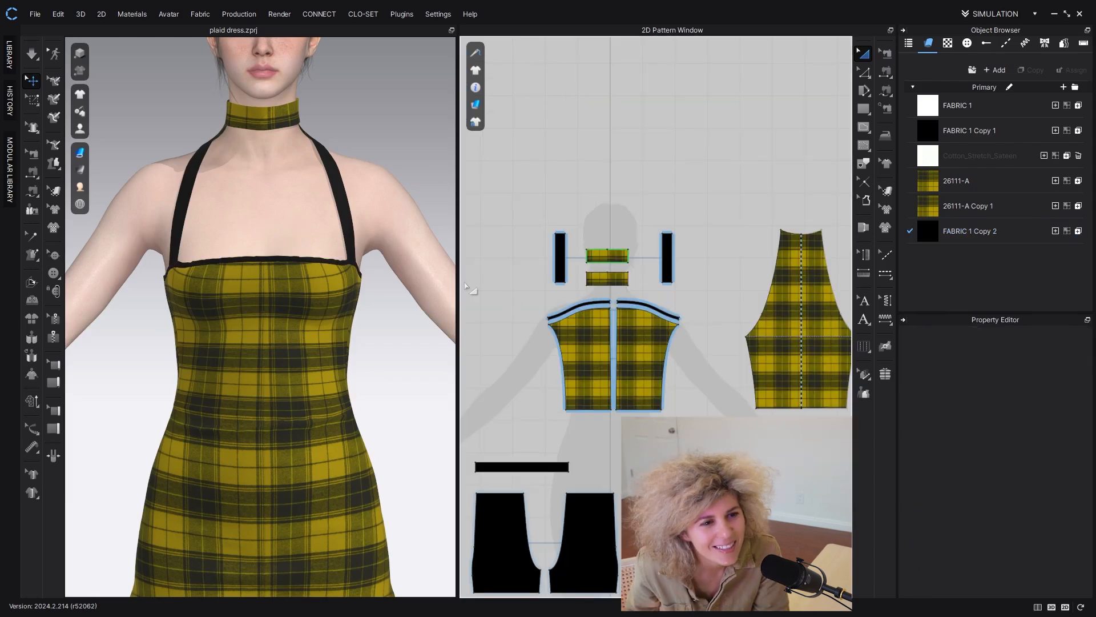
left_click(28, 56)
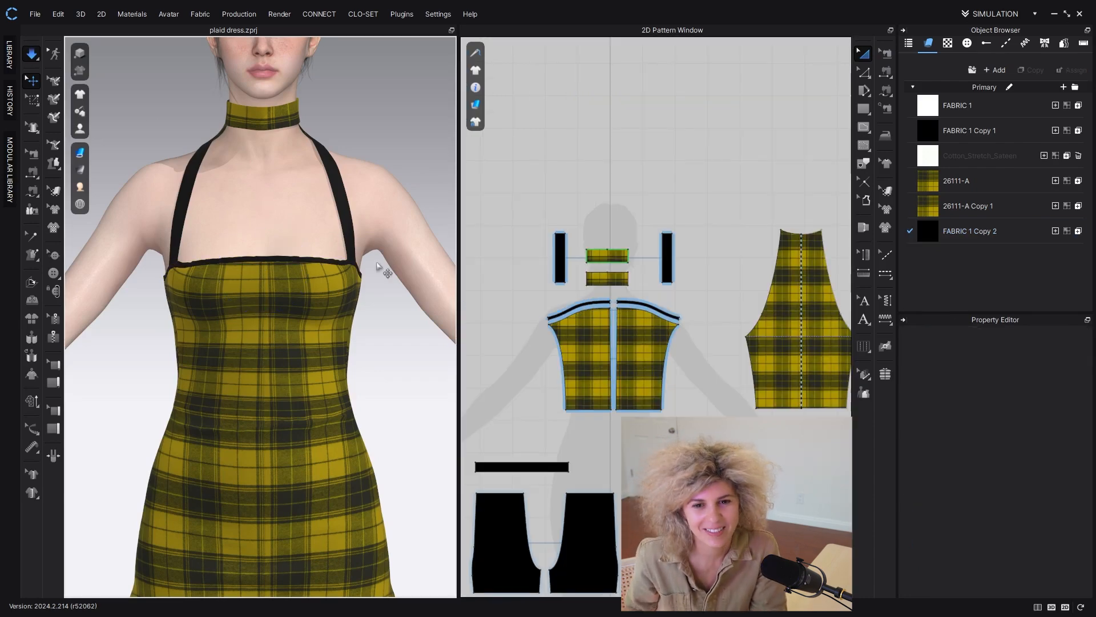
key("space")
Step: Sew the center front ends of the bodice's black trim strips together and simulate the garment
scroll(614, 303, "up", 10)
left_click(885, 78)
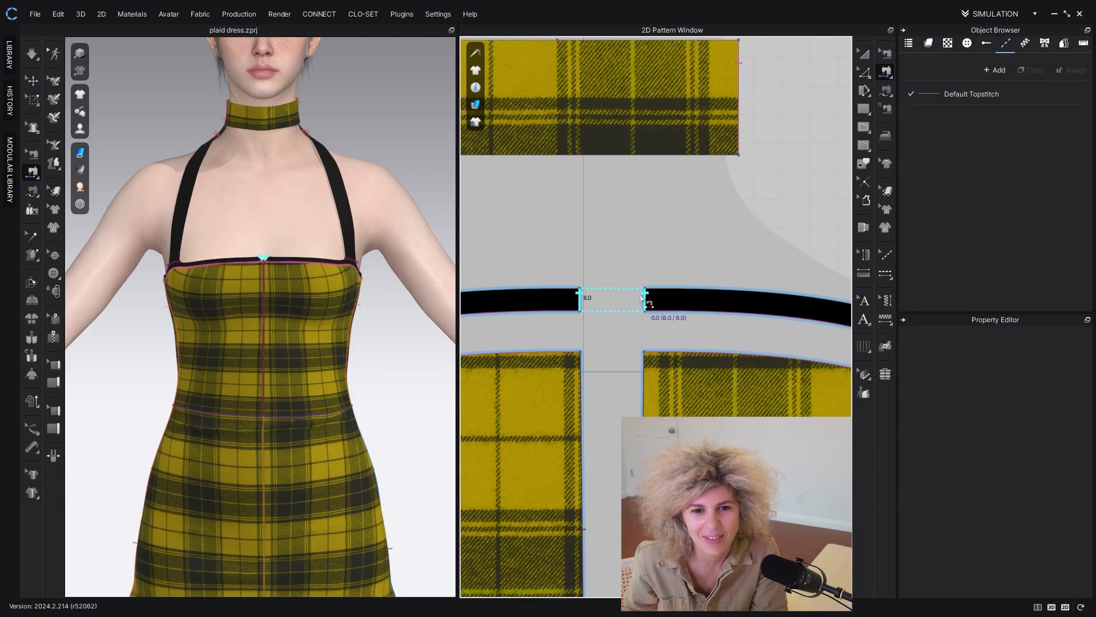
left_click(642, 298)
left_click(864, 55)
key("space")
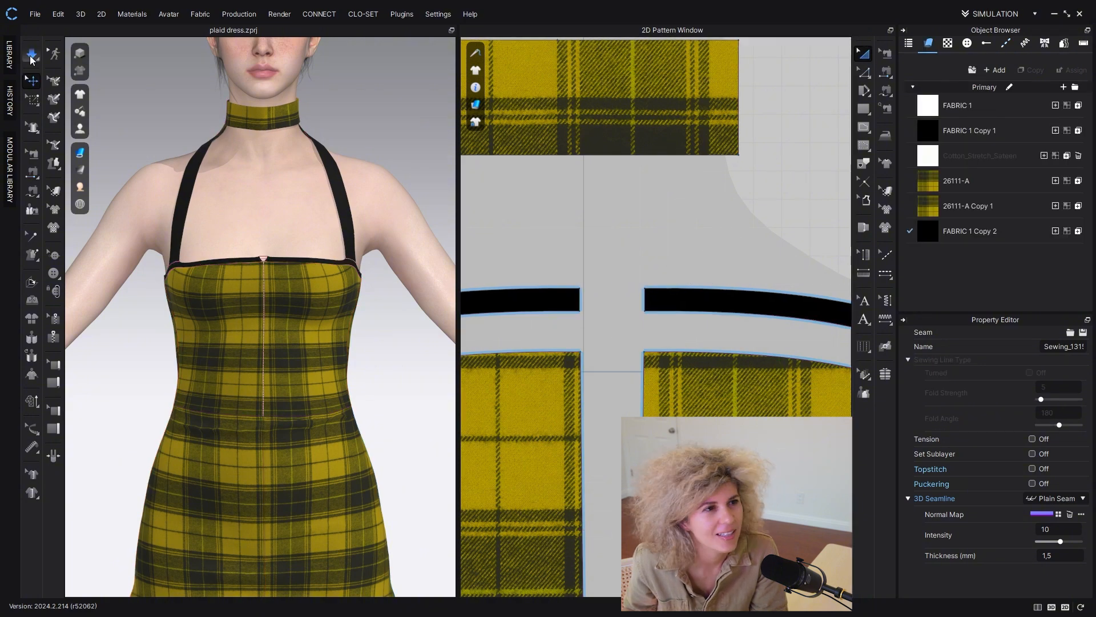
key("space")
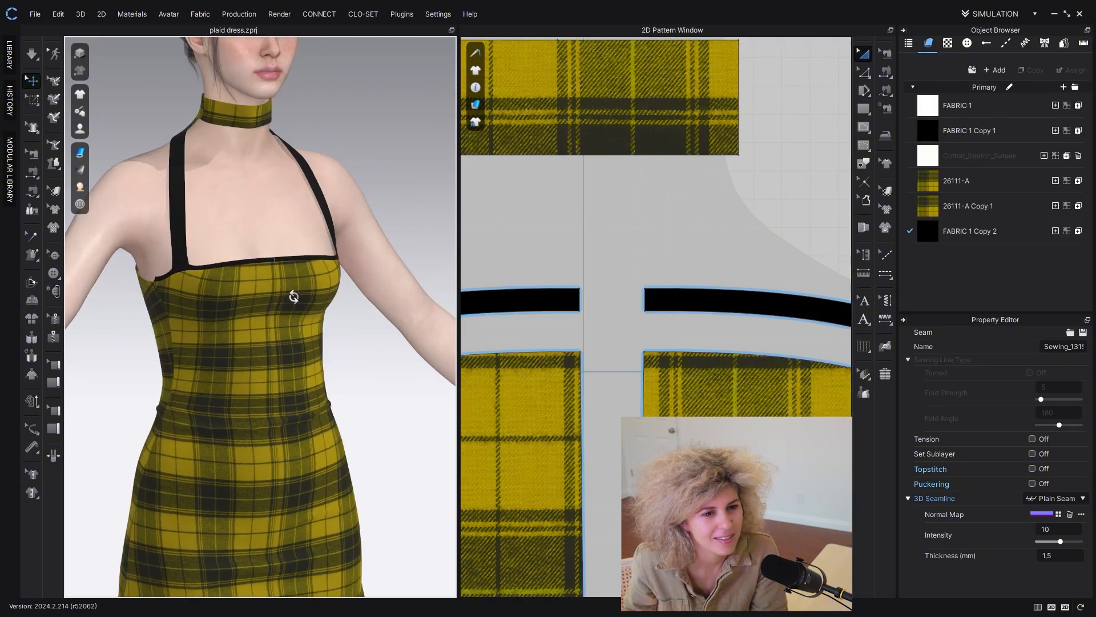
Step: Cut both front skirt panels along slanted internal lines running from waist to hem
scroll(240, 291, "down", 5)
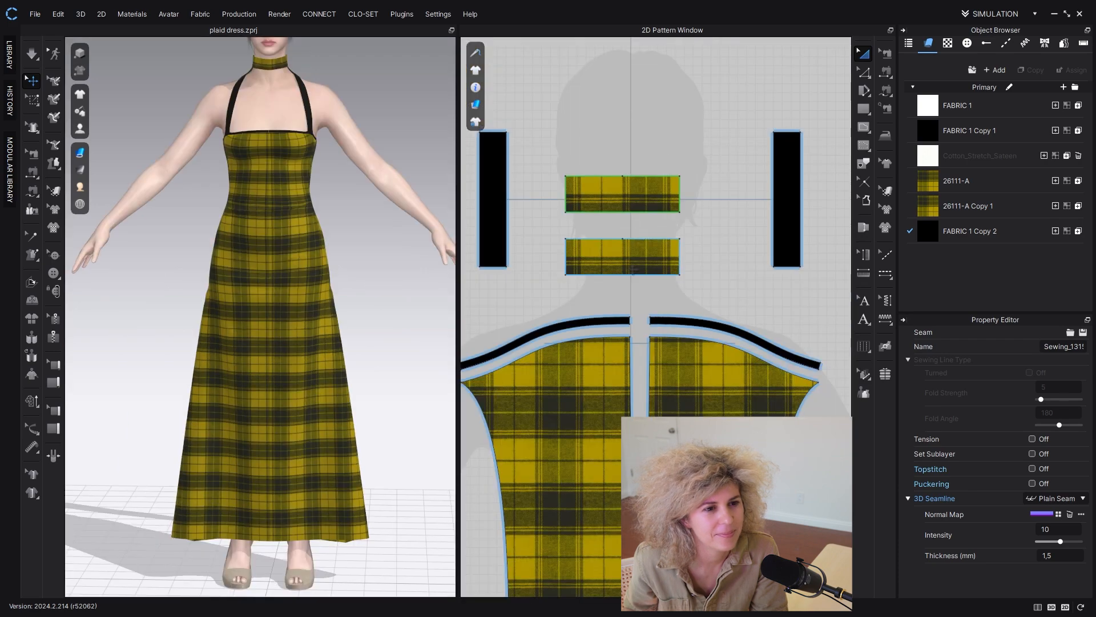
scroll(627, 297, "up", 4)
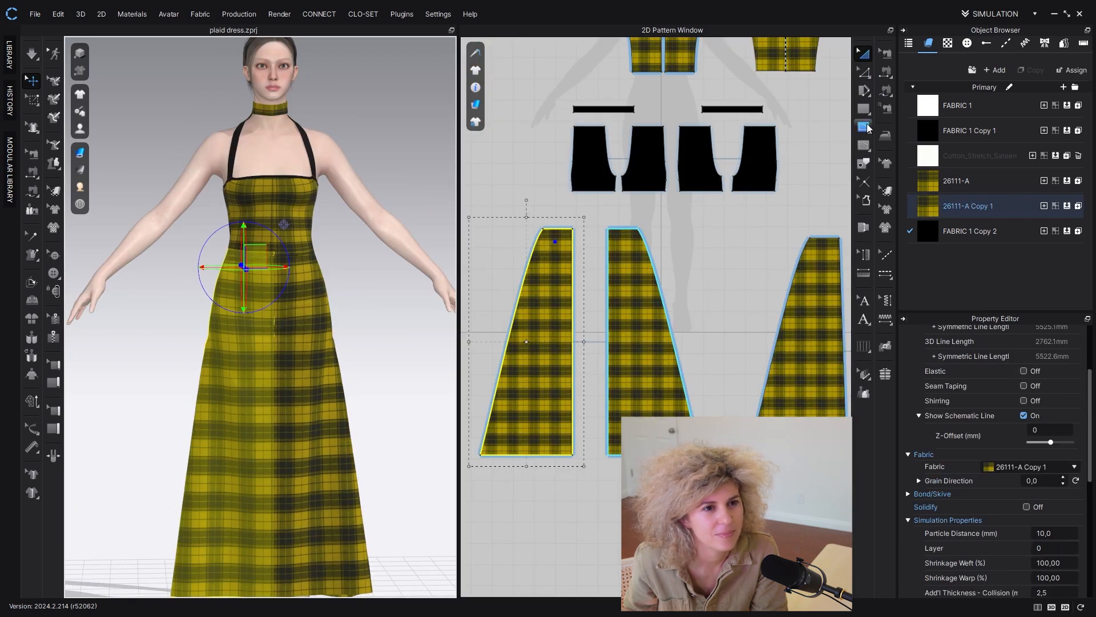
scroll(628, 257, "up", 3)
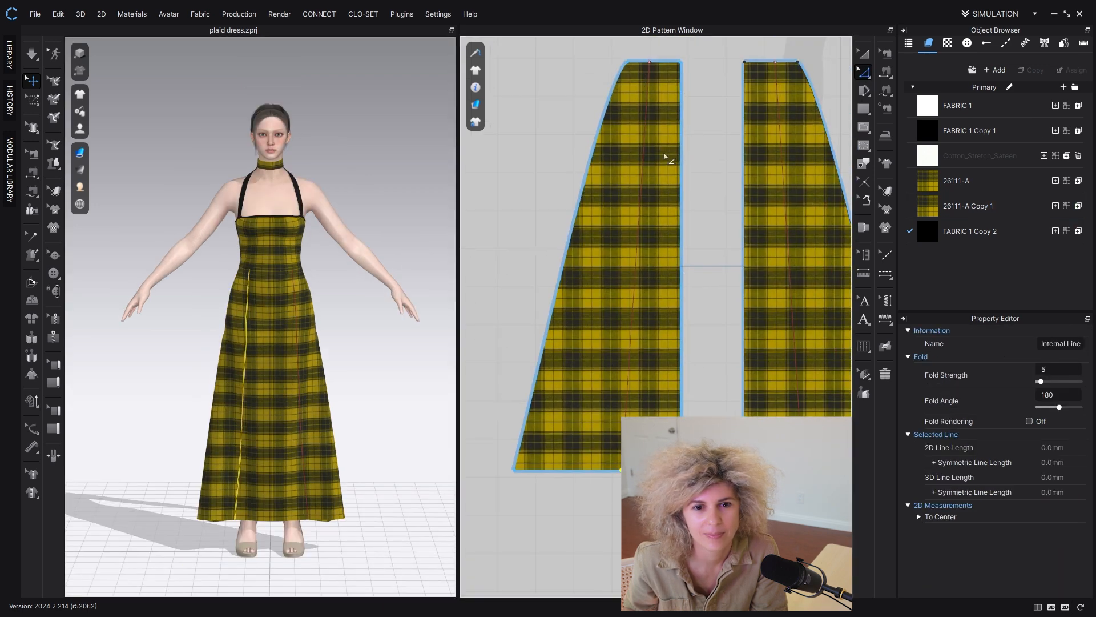
right_click(645, 140)
left_click(679, 280)
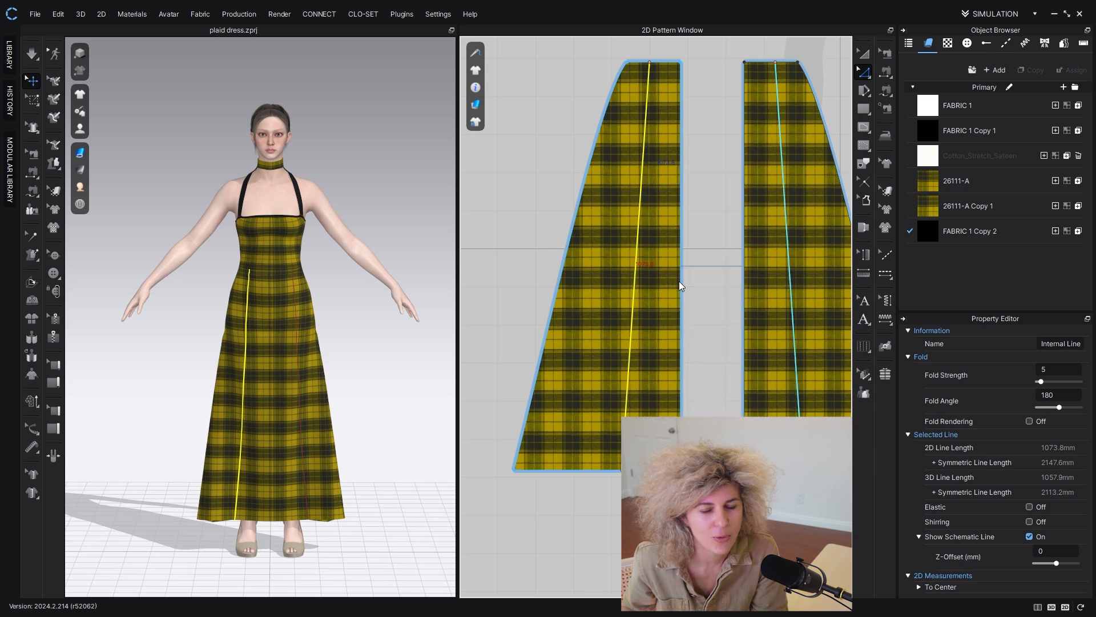
Step: Delete the two center front skirt pieces cut off from the front panels
left_click(665, 147)
left_click(747, 134, "shift")
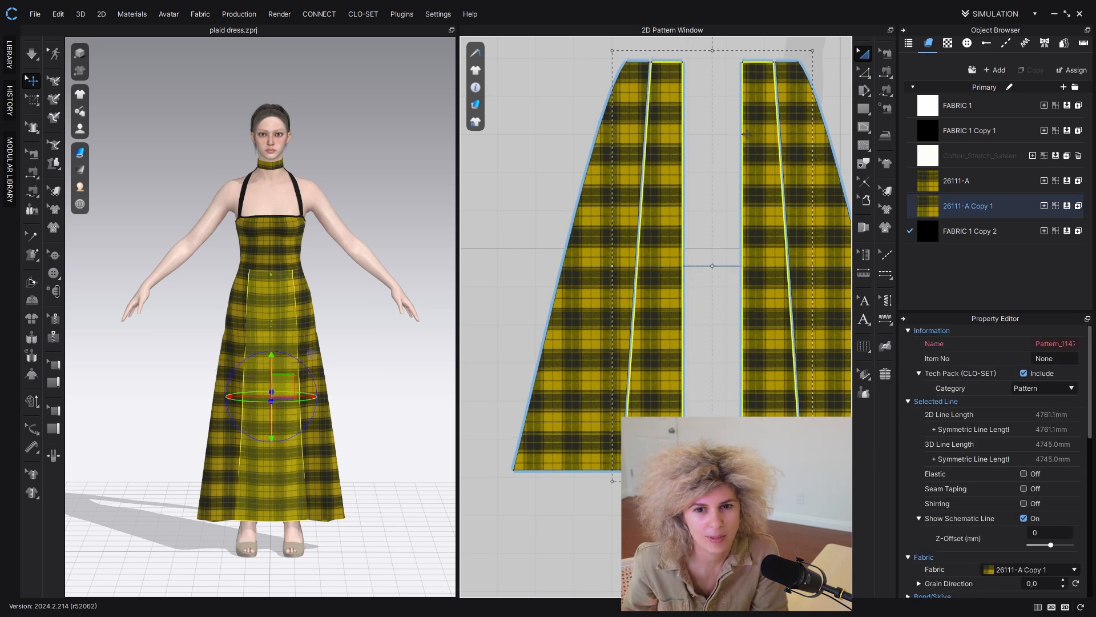
left_click_drag(286, 367, 296, 484)
key("ctrl+z")
key("Delete")
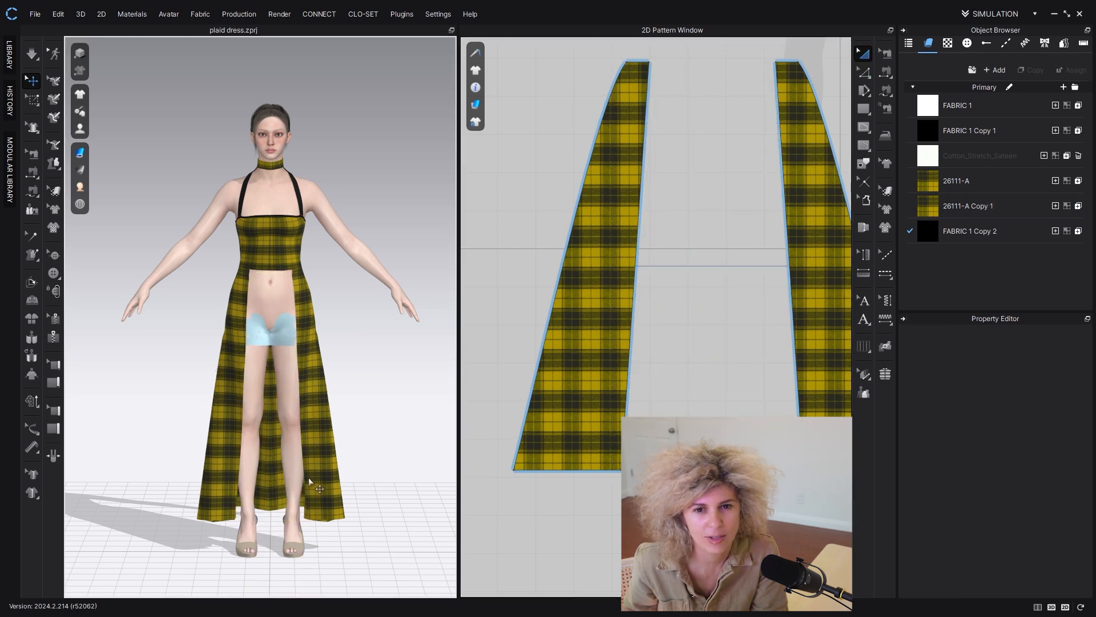
Step: Unfreeze all the black shorts and waistband pieces
scroll(715, 341, "down", 5)
middle_click_drag(716, 170, 643, 215)
scroll(644, 215, "up", 3)
left_click_drag(593, 200, 790, 300)
right_click(757, 257)
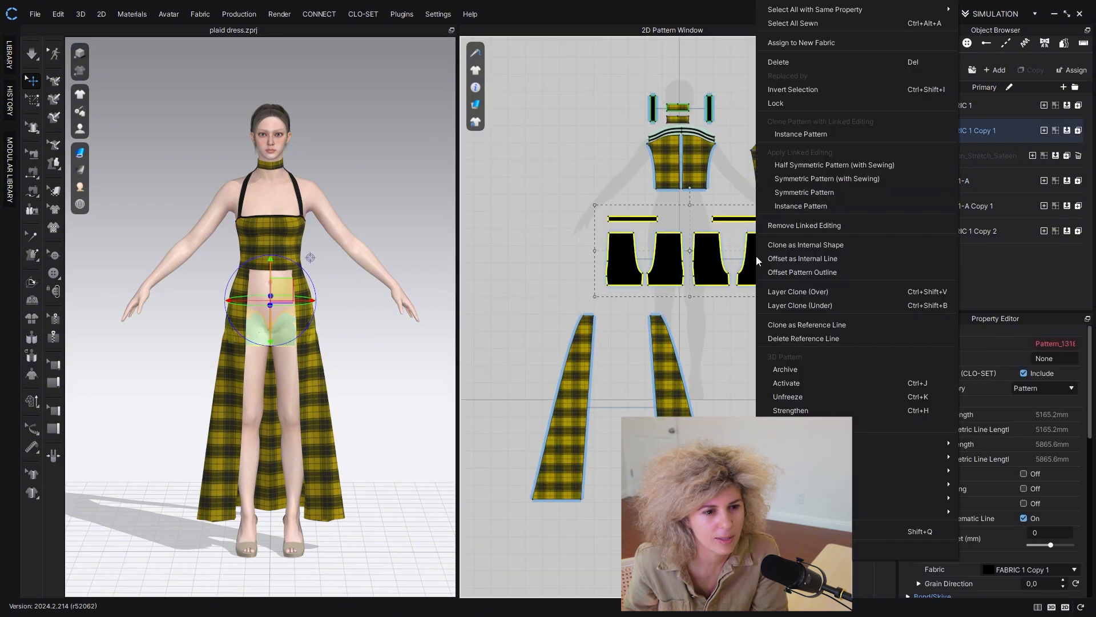
left_click(541, 295)
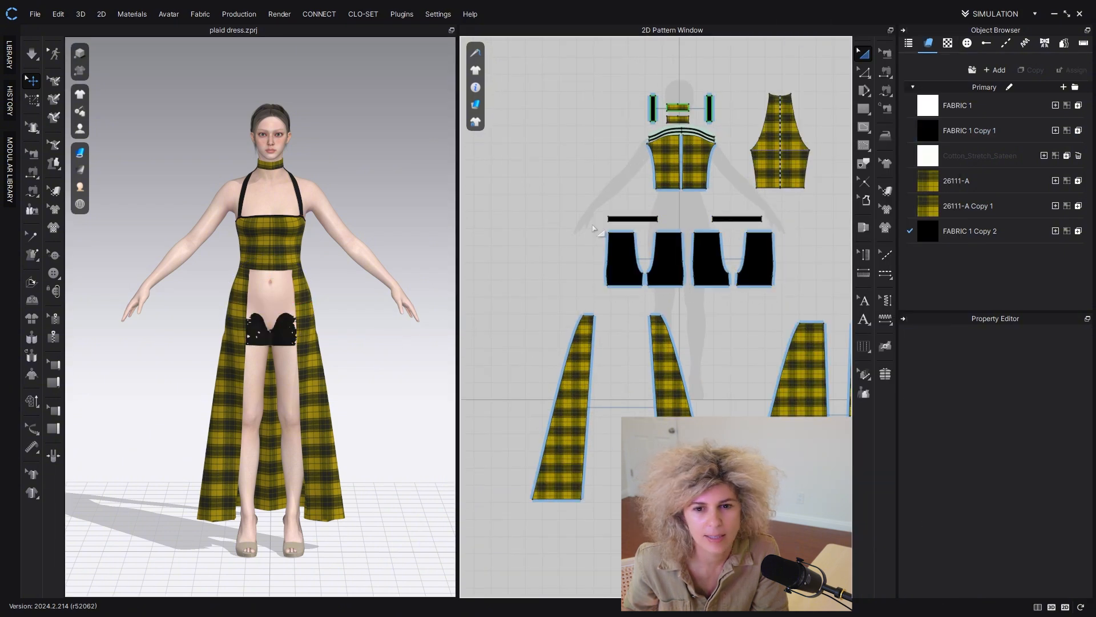
Step: Move the front shorts pieces and the front waistband slightly forward from the avatar's body in 3D
left_click_drag(603, 209, 669, 307)
left_click(626, 264)
left_click(666, 262, "shift")
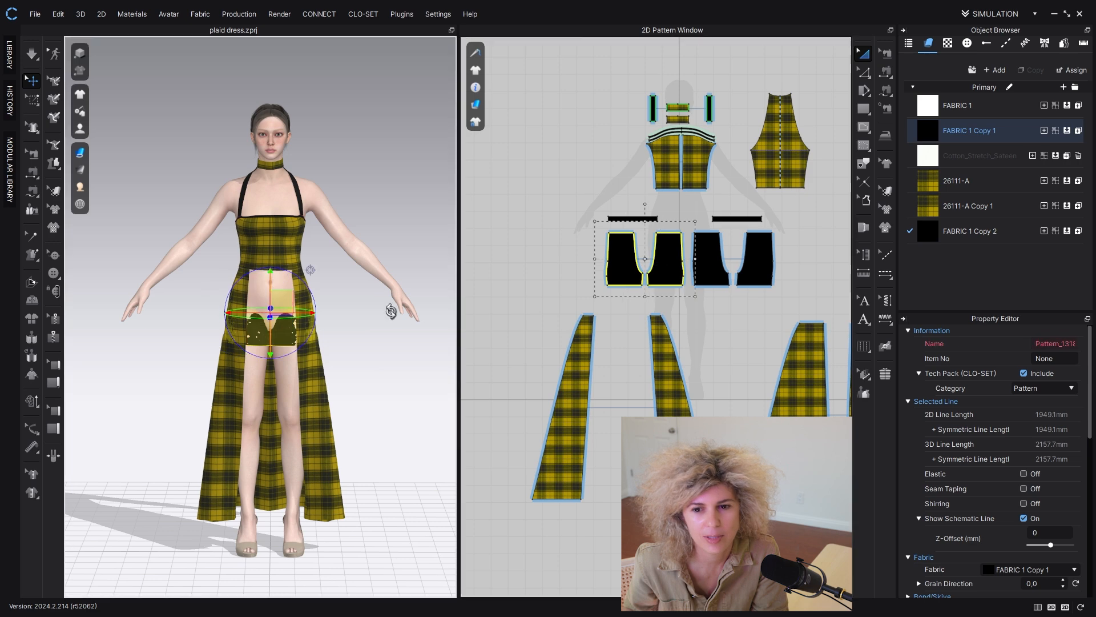
right_click_drag(217, 325, 287, 357)
left_click_drag(294, 310, 298, 312)
left_click(620, 210)
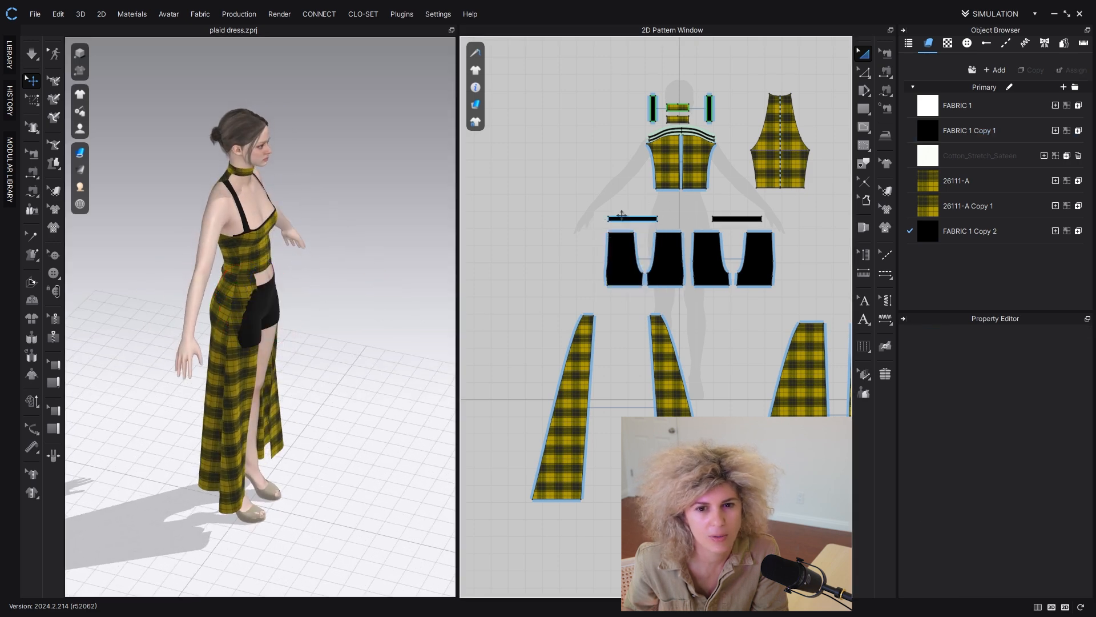
left_click(637, 218)
right_click_drag(285, 291, 323, 320)
left_click_drag(299, 278, 303, 278)
left_click(301, 382)
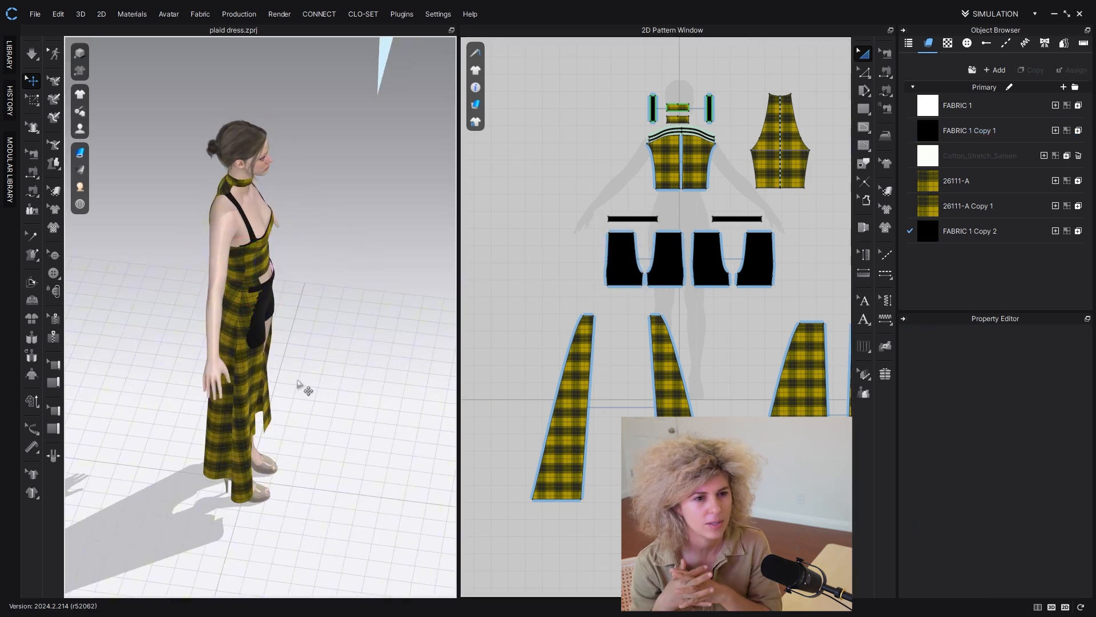
Step: Move the two front skirt panels slightly outward over the shorts in 3D and simulate the garment
left_click(266, 362)
mouse_move(301, 382)
right_mouse_down()
mouse_move(311, 351)
mouse_move(302, 371)
right_mouse_up()
left_click_drag(305, 366, 310, 367)
right_click_drag(310, 368, 228, 348)
left_click(308, 423)
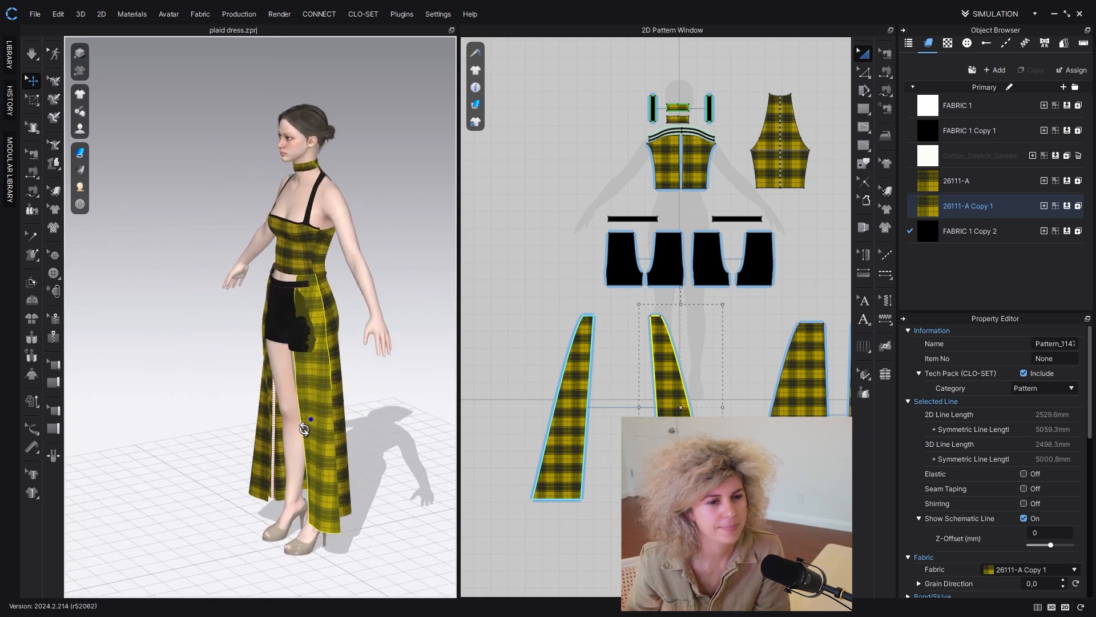
right_click_drag(308, 423, 323, 434)
left_click_drag(343, 403, 337, 404)
left_click(384, 321)
right_click_drag(338, 403, 390, 301)
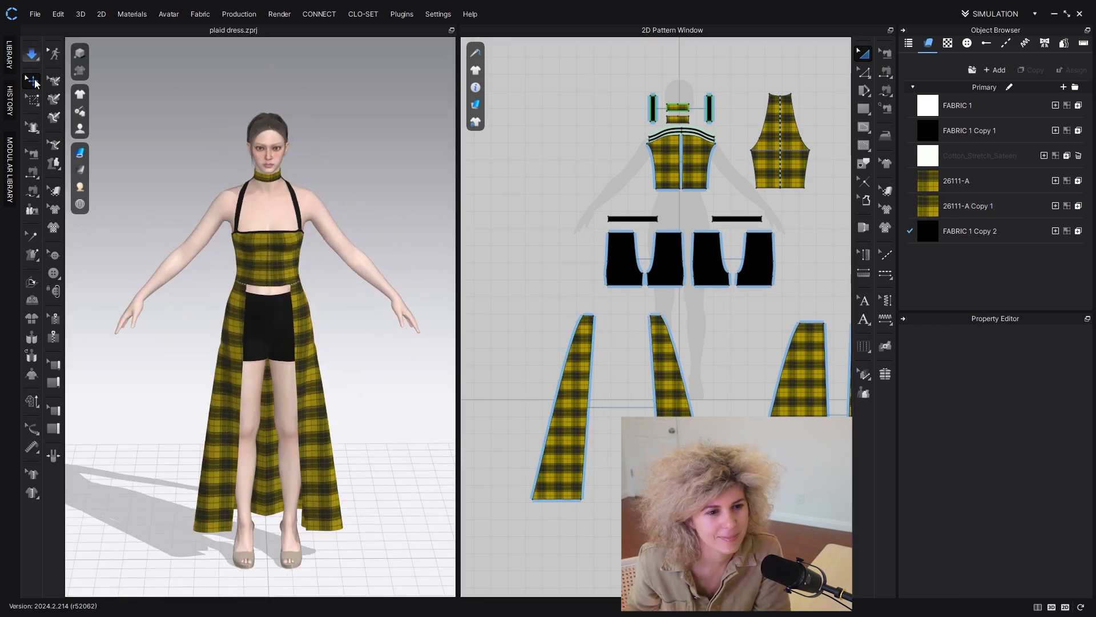
left_click(32, 54)
right_click_drag(248, 323, 138, 340)
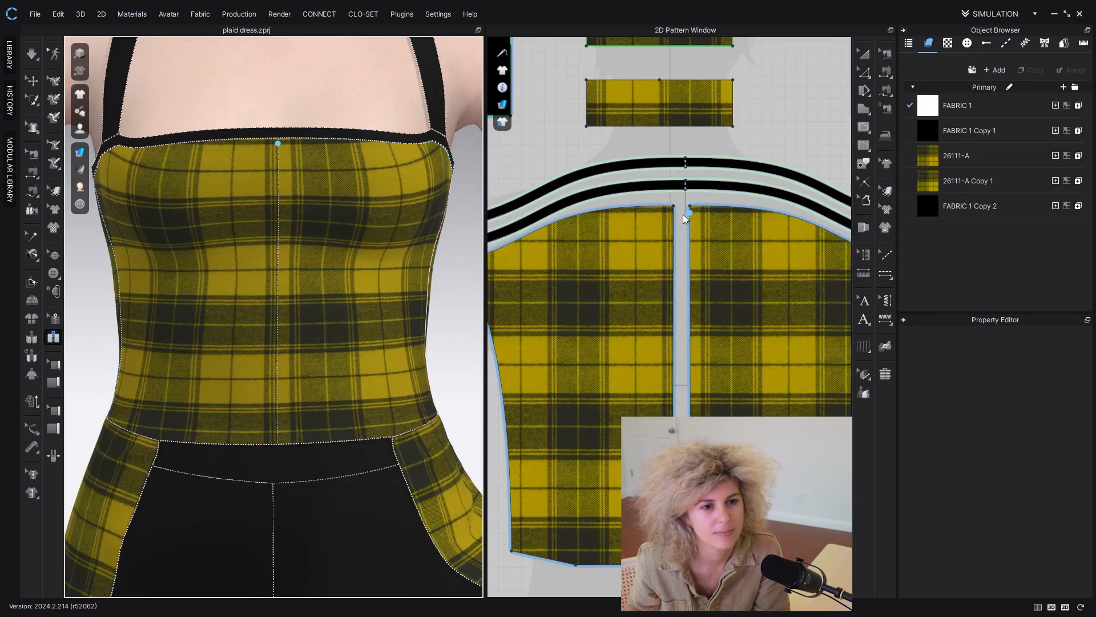
Step: Add a zipper between the front bodice panels' center edges, from neckline to waist, and simulate it
left_click(673, 206)
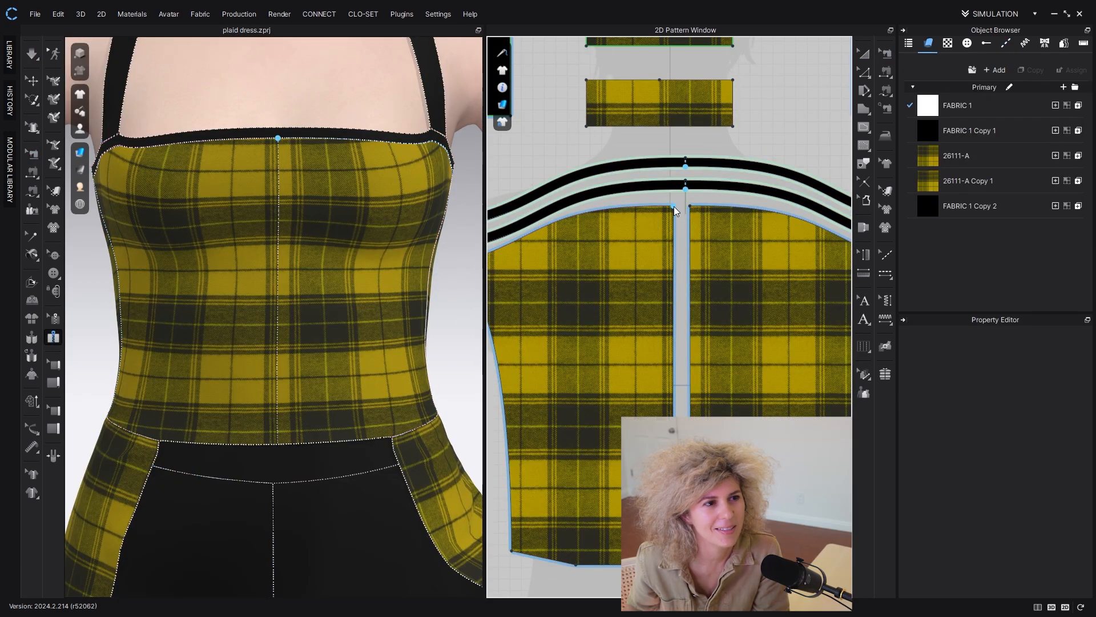
double_click(675, 565)
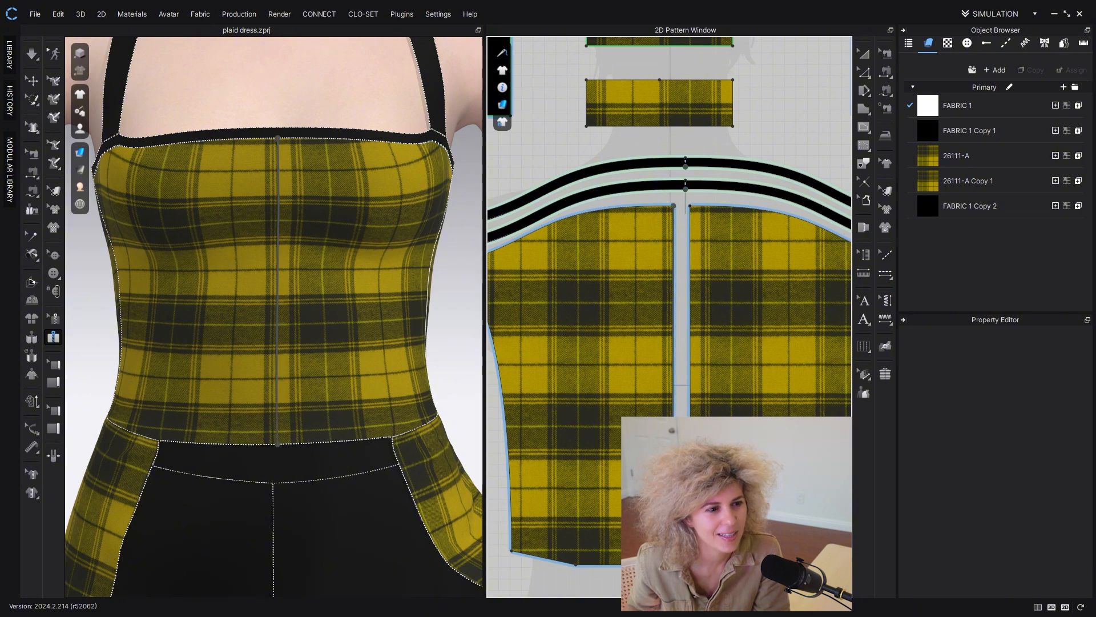
left_click(690, 207)
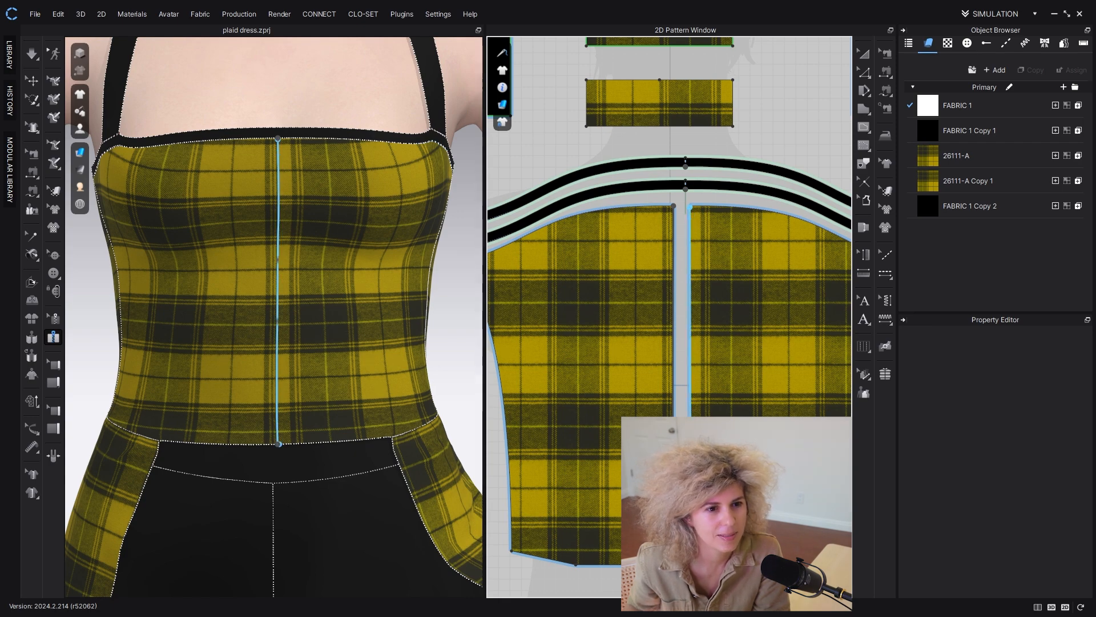
double_click(690, 565)
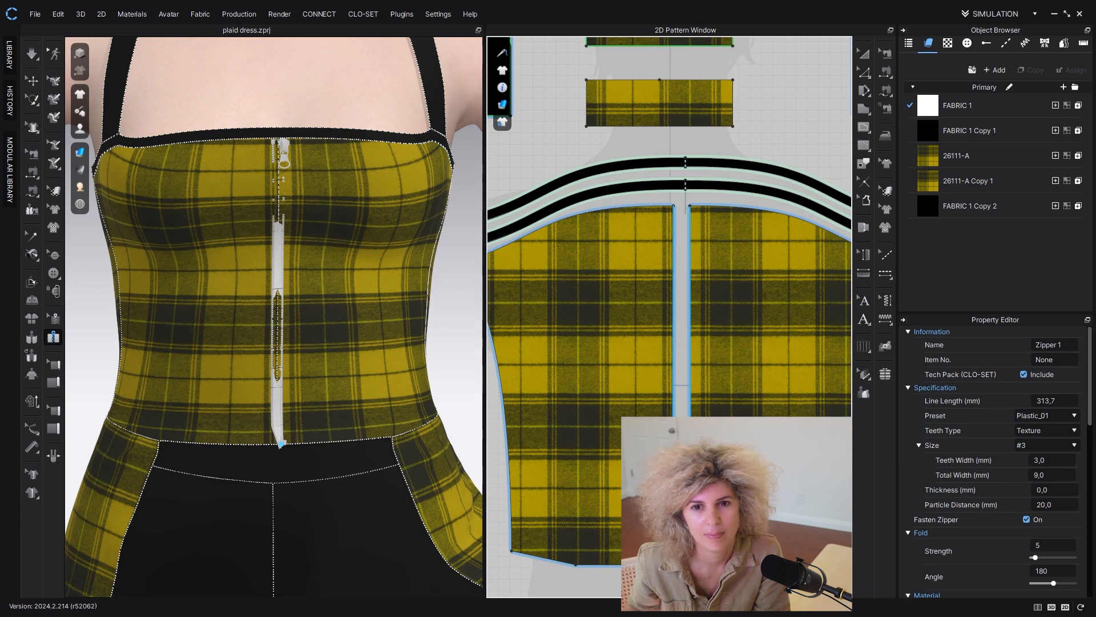
key("space")
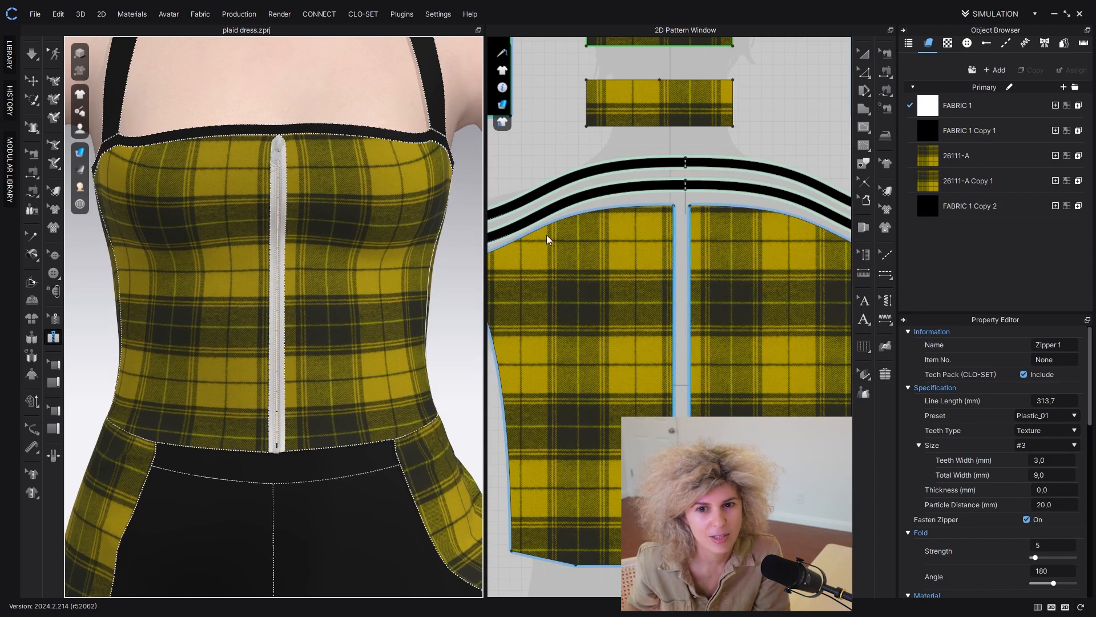
Step: Examine in the reference photo how the zipper's upper end meets the bodice's black trim
scroll(681, 171, "up", 5)
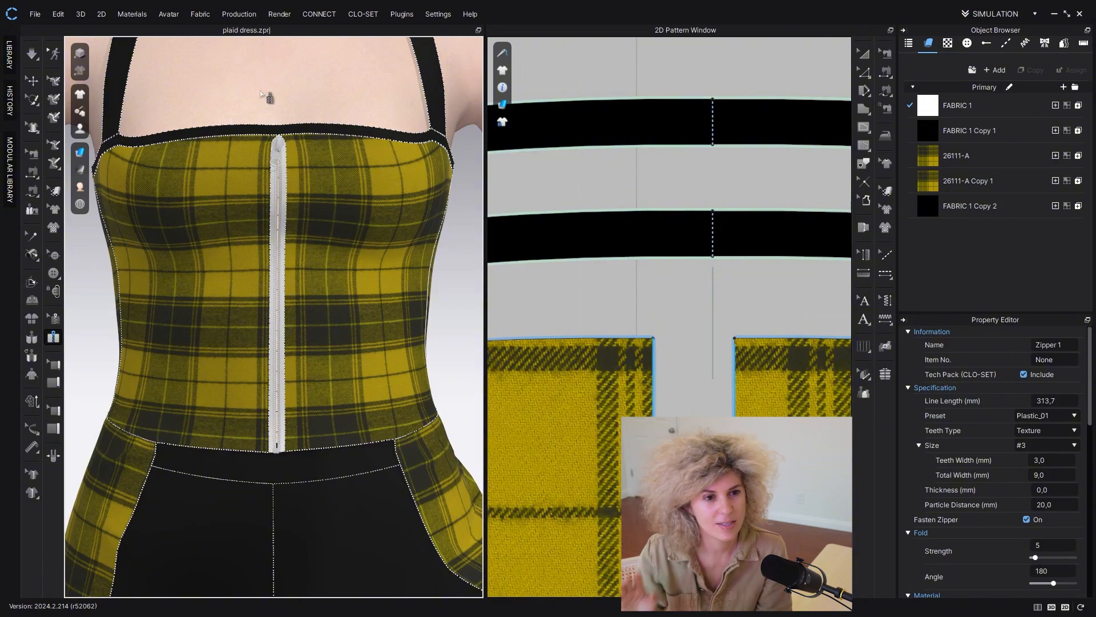
scroll(278, 137, "down", 5)
scroll(286, 151, "up", 2)
left_click(864, 53)
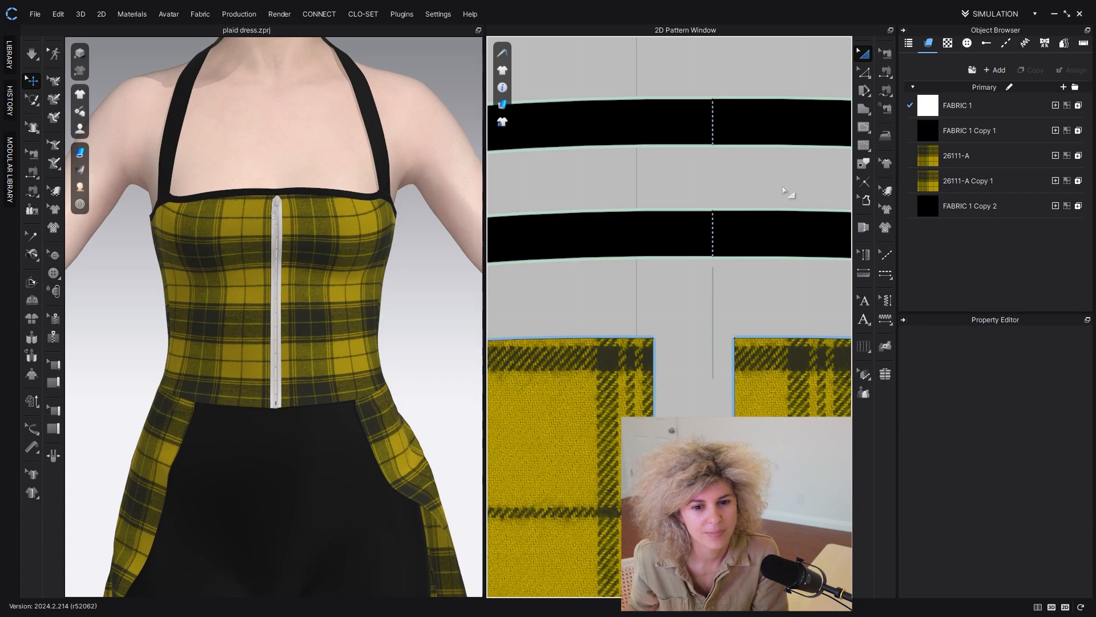
scroll(775, 196, "down", 6)
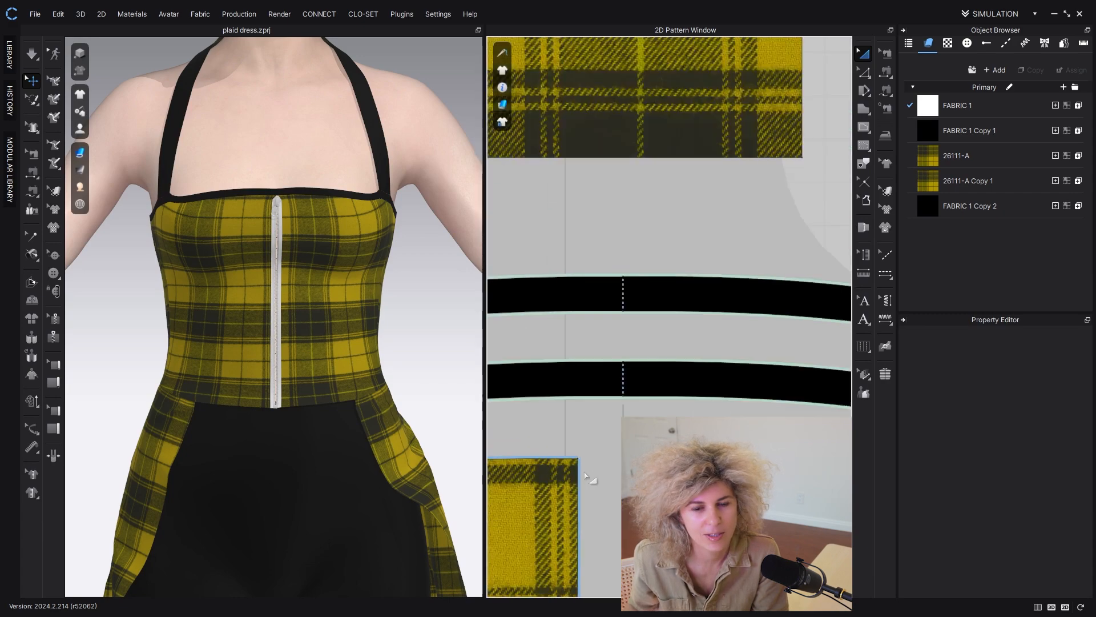
scroll(783, 514, "down", 3)
middle_click_drag(785, 549, 518, 284)
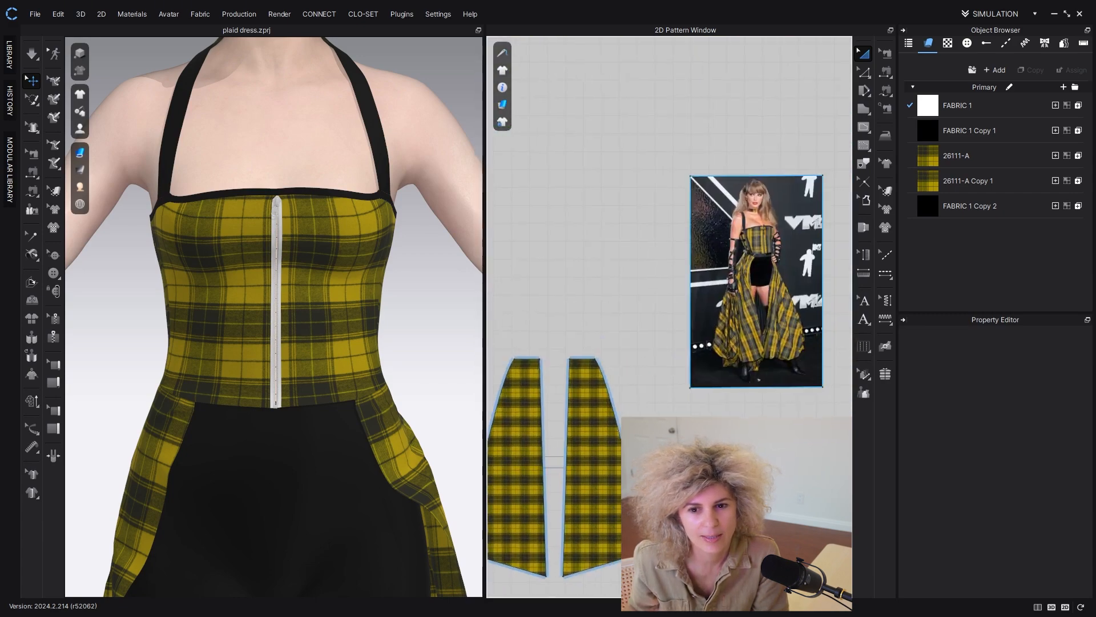
scroll(766, 227, "up", 8)
scroll(735, 264, "down", 2)
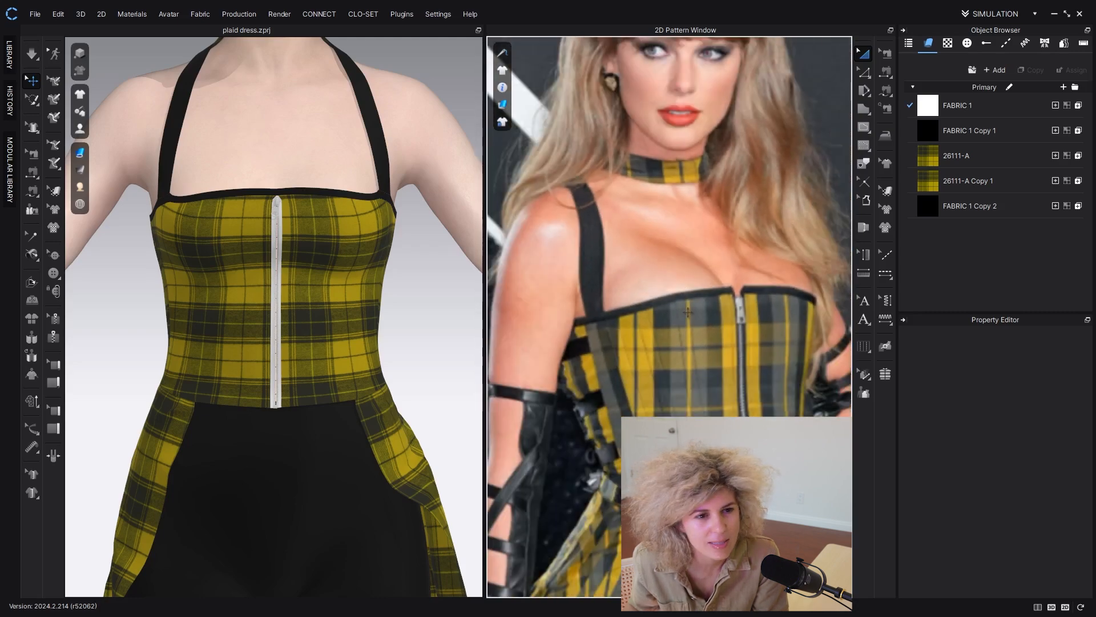
scroll(688, 312, "down", 8)
middle_click_drag(688, 312, 914, 280)
scroll(620, 245, "up", 7)
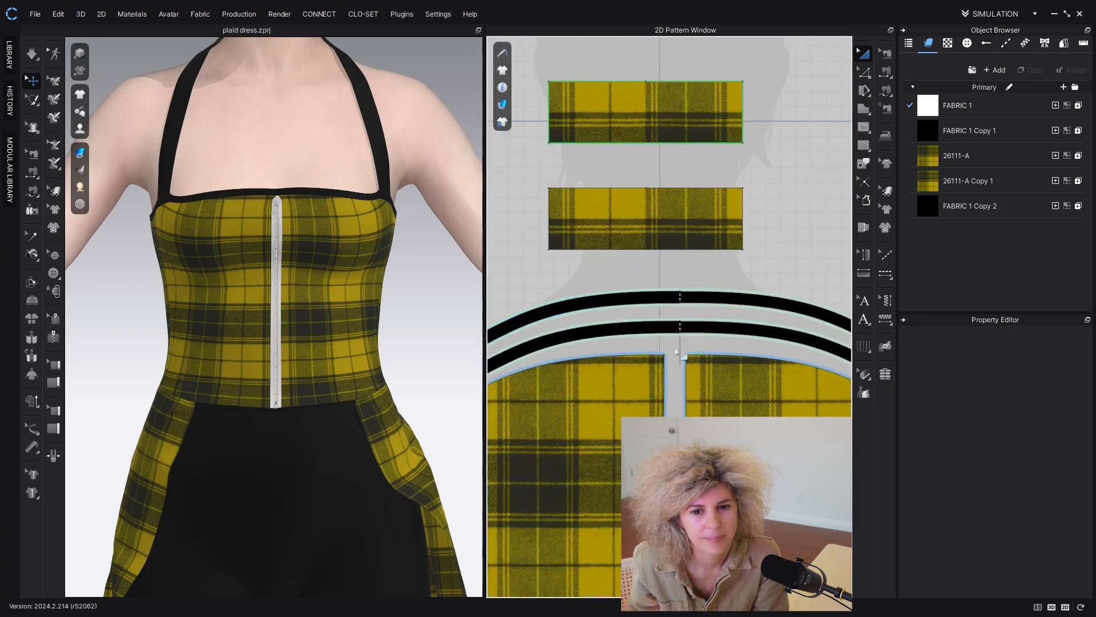
Step: Draw an internal line across the center front of the black trim strips and cut both strips along it
middle_click_drag(676, 351, 652, 320)
left_click(863, 127)
scroll(679, 271, "up", 4)
scroll(621, 345, "up", 3)
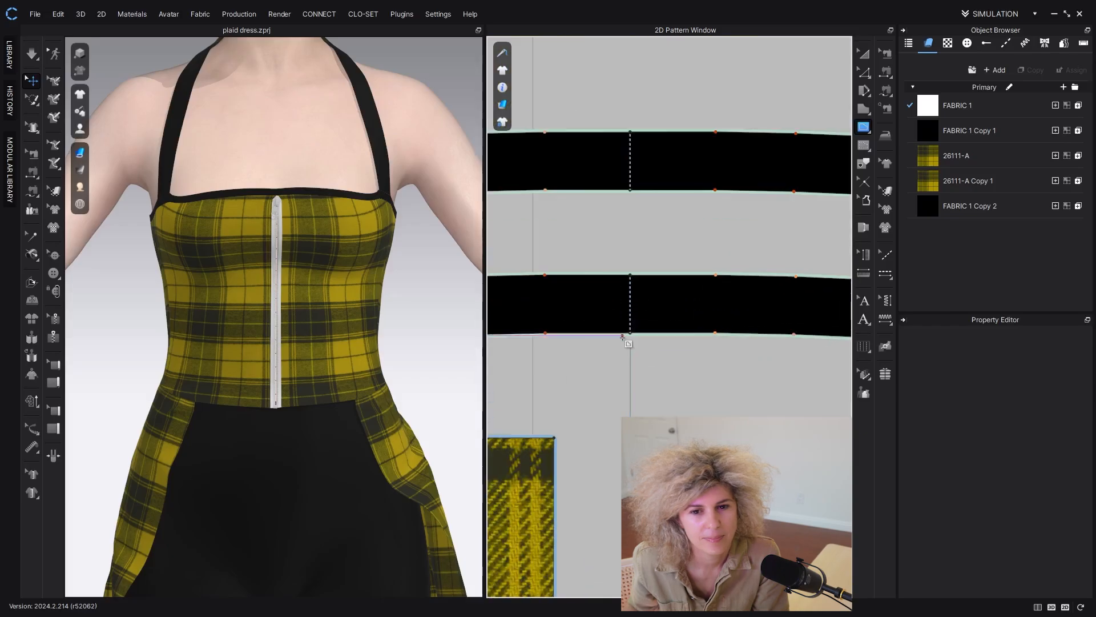
double_click(630, 333)
key("z")
right_click(630, 302)
left_click(658, 236)
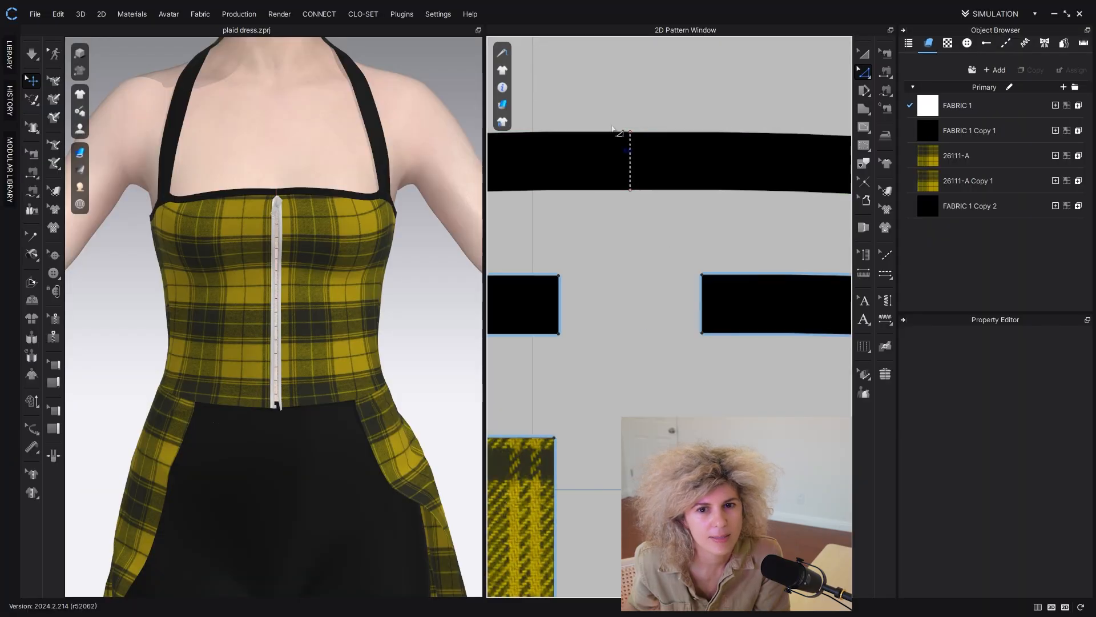
left_click(632, 150)
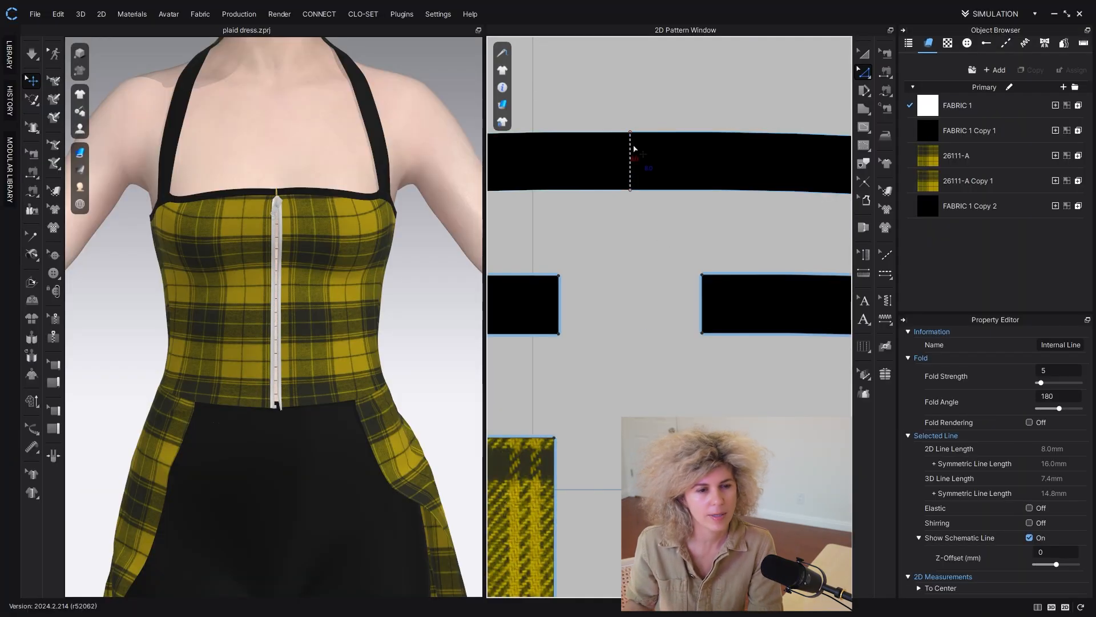
right_click(631, 143)
left_click(668, 329)
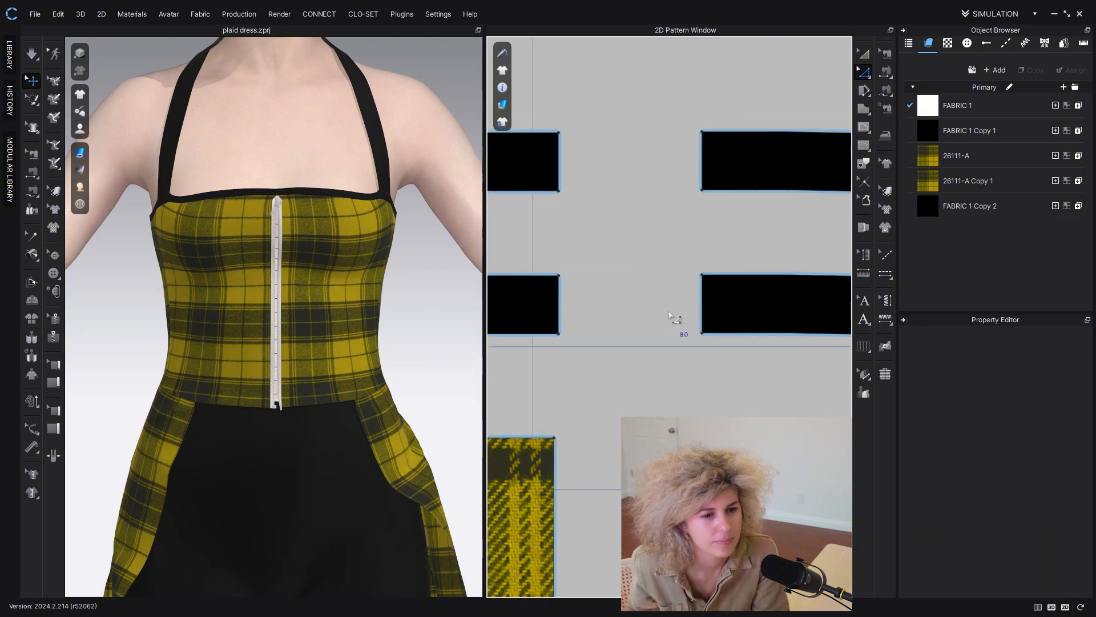
Step: Simulate the garment to settle the split trim strips beside the front zipper
key("a")
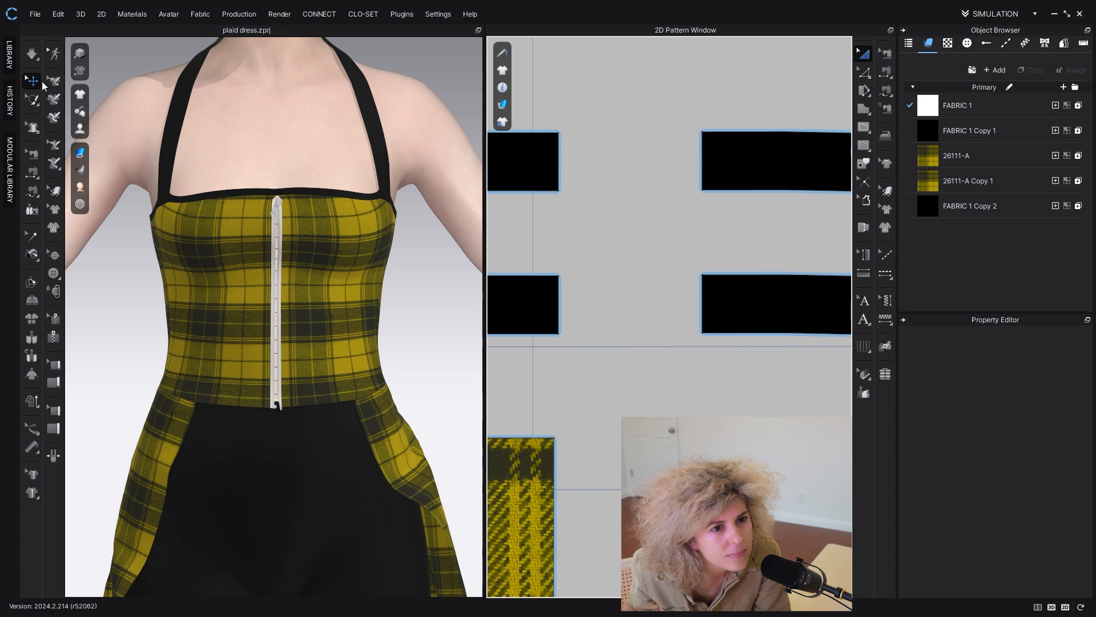
key("space")
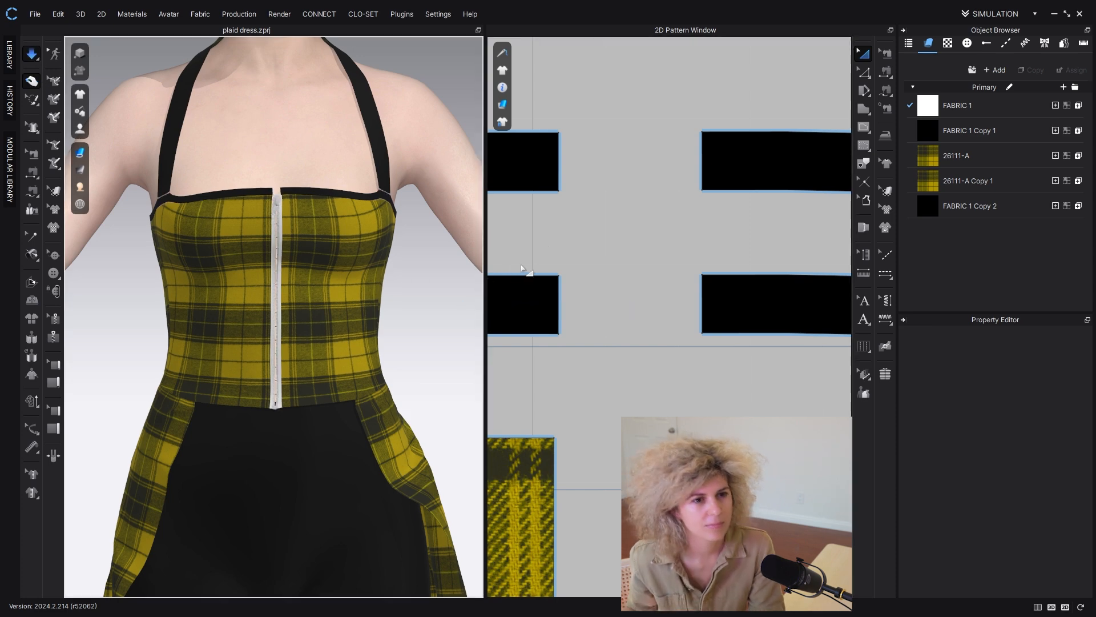
key("space")
scroll(590, 242, "up", 2)
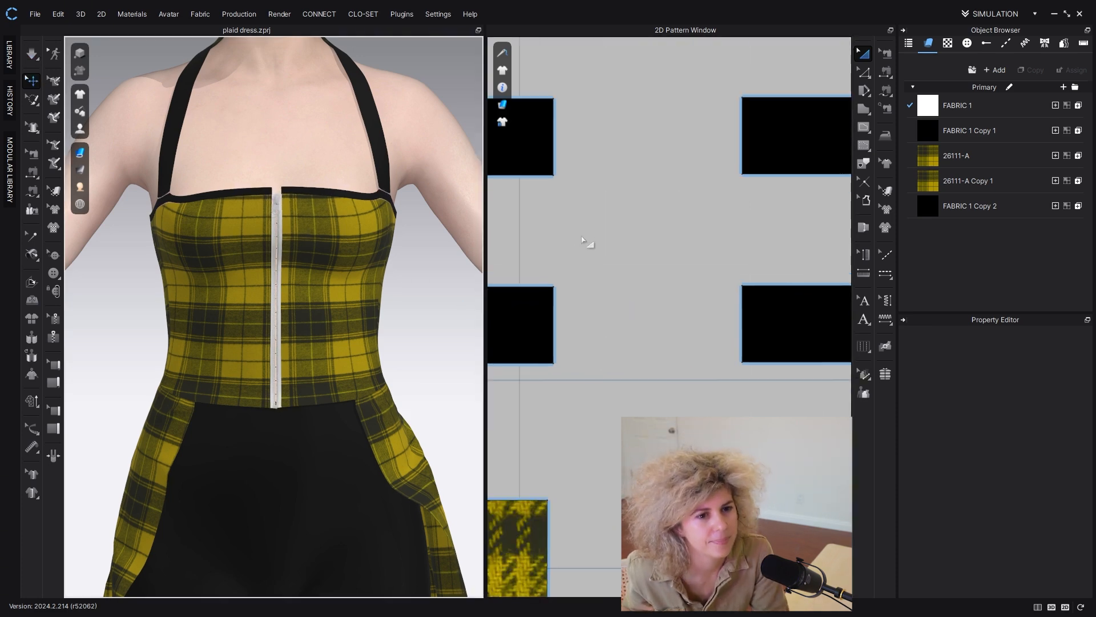
Step: Slant the center-front end of the black trim strip by moving its upper corner slightly away from the zipper, and simulate the garment
middle_click_drag(588, 247, 690, 379)
scroll(241, 177, "up", 5)
scroll(294, 198, "up", 5)
middle_click_drag(266, 141, 278, 342)
left_click(868, 73)
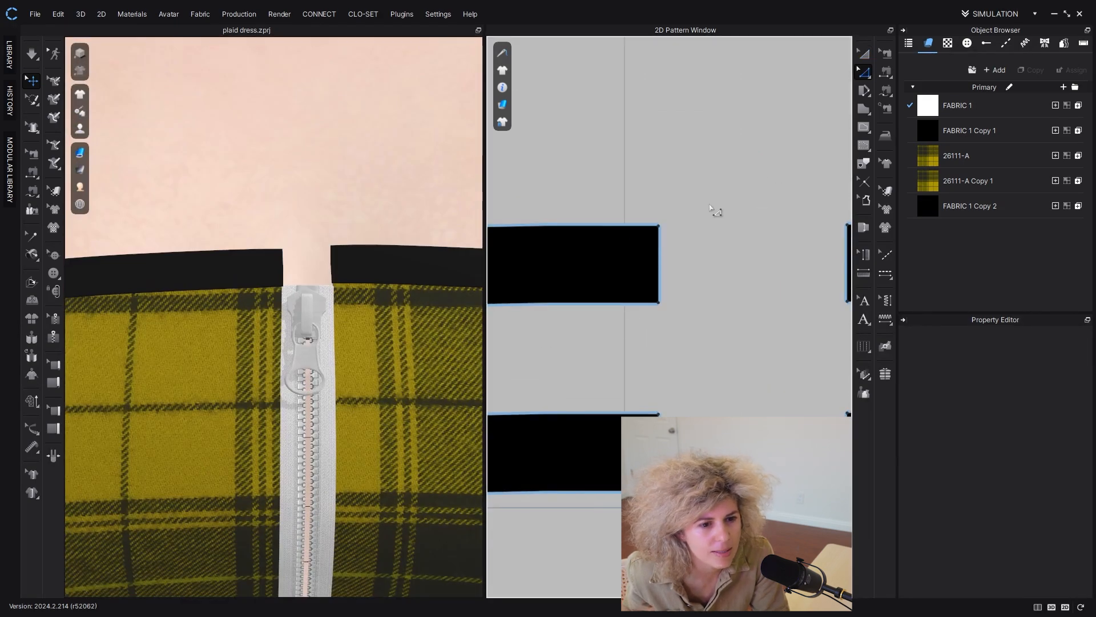
left_click(660, 232)
left_click_drag(660, 228, 653, 227)
key("space")
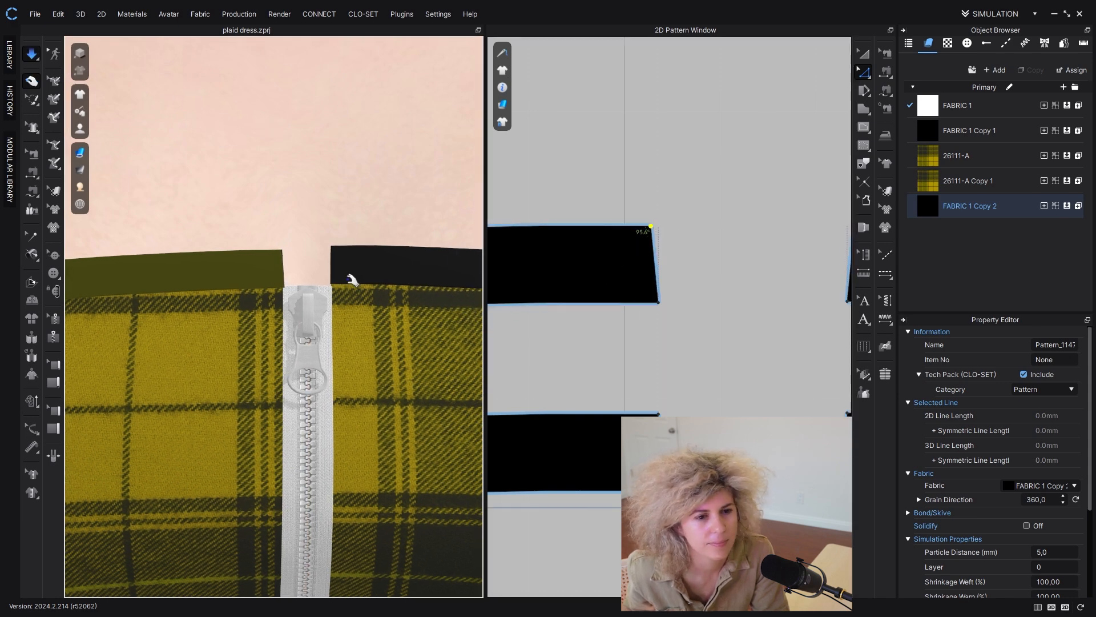
scroll(354, 283, "down", 5)
scroll(354, 288, "up", 3)
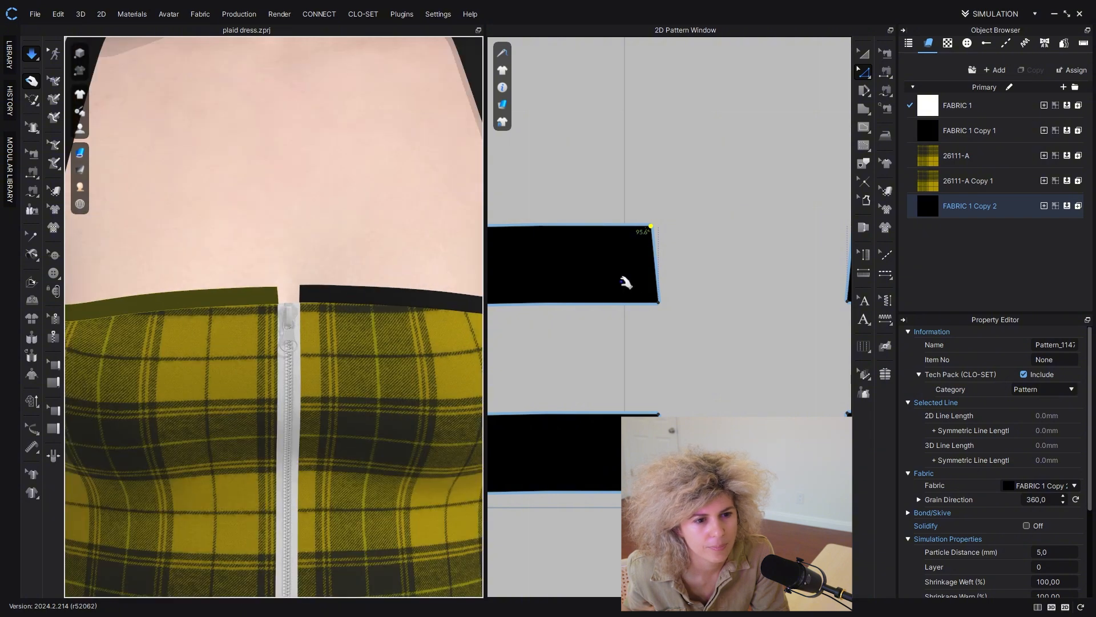
left_click(702, 299)
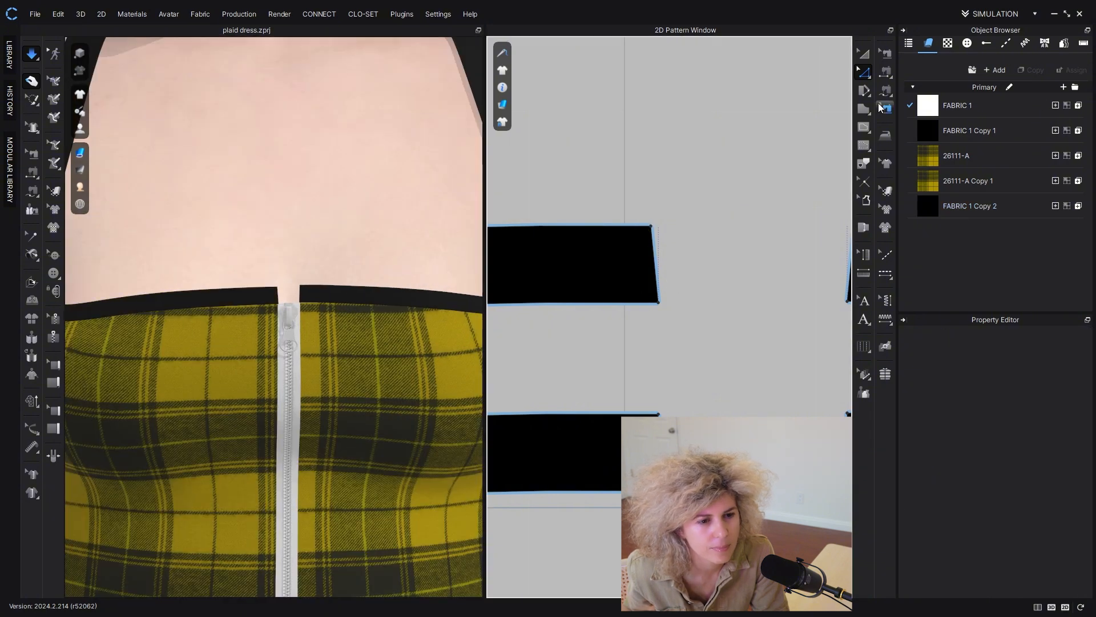
scroll(323, 354, "down", 5)
right_click_drag(350, 355, 305, 345)
scroll(646, 303, "up", 2)
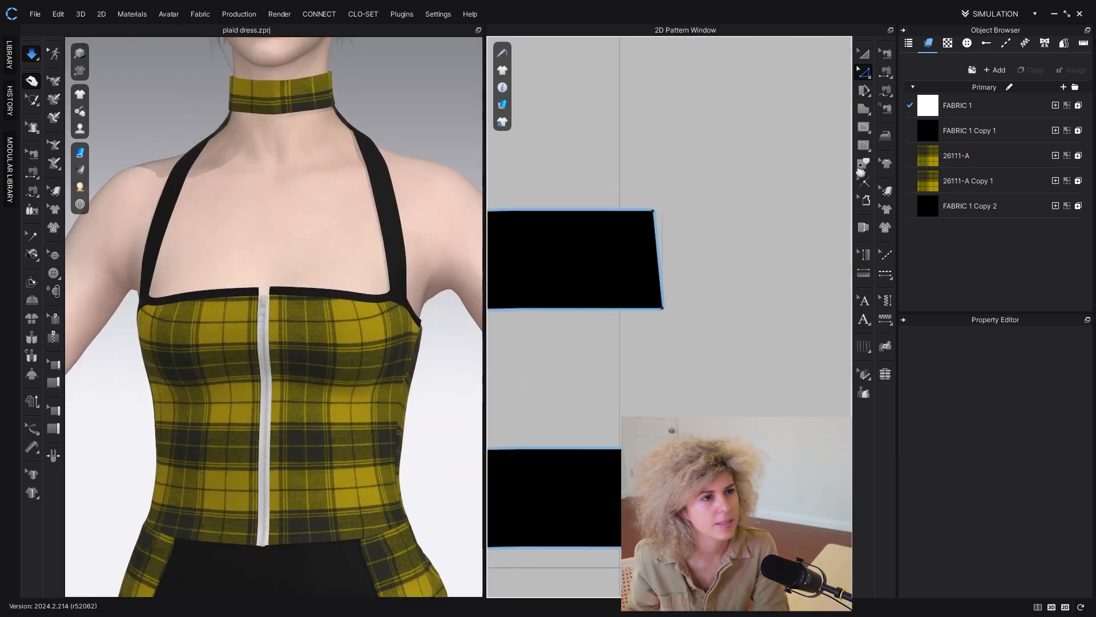
left_click(887, 71)
scroll(703, 345, "down", 3)
scroll(695, 346, "down", 3)
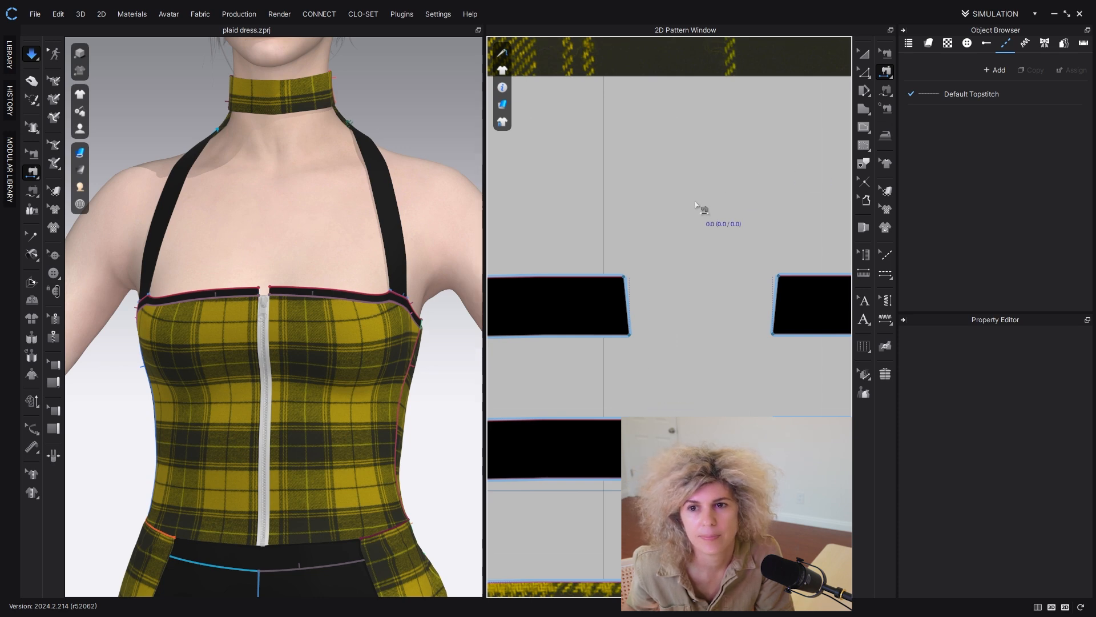
Step: Try offsetting the slanted internal line on the back panel by 20 mm, extended to the pattern outline
left_click(865, 73)
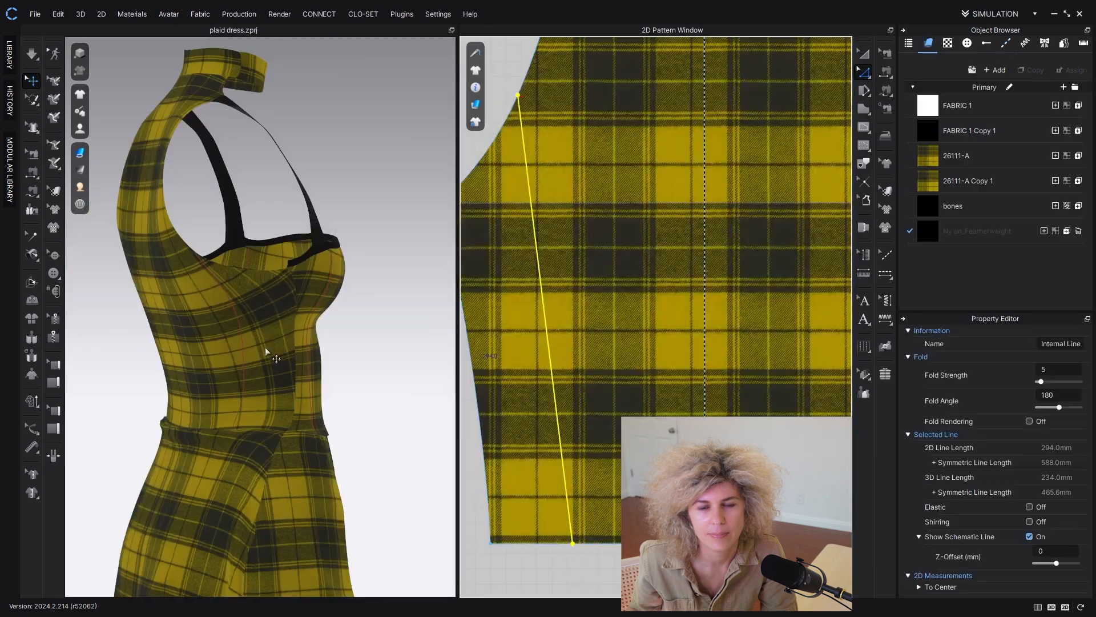
right_click(546, 332)
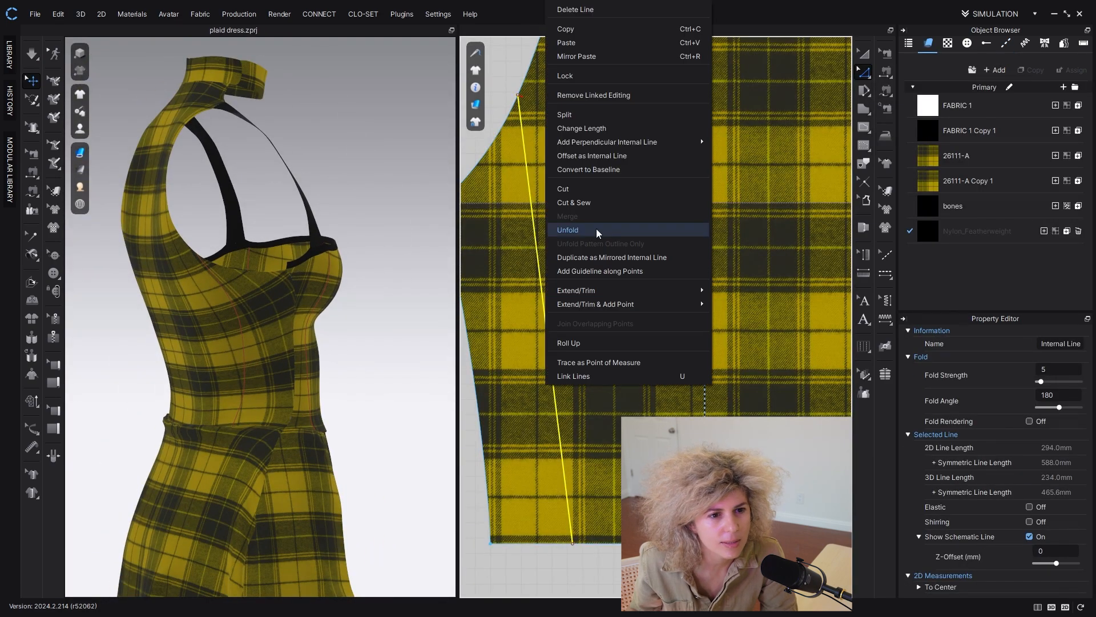
left_click(596, 157)
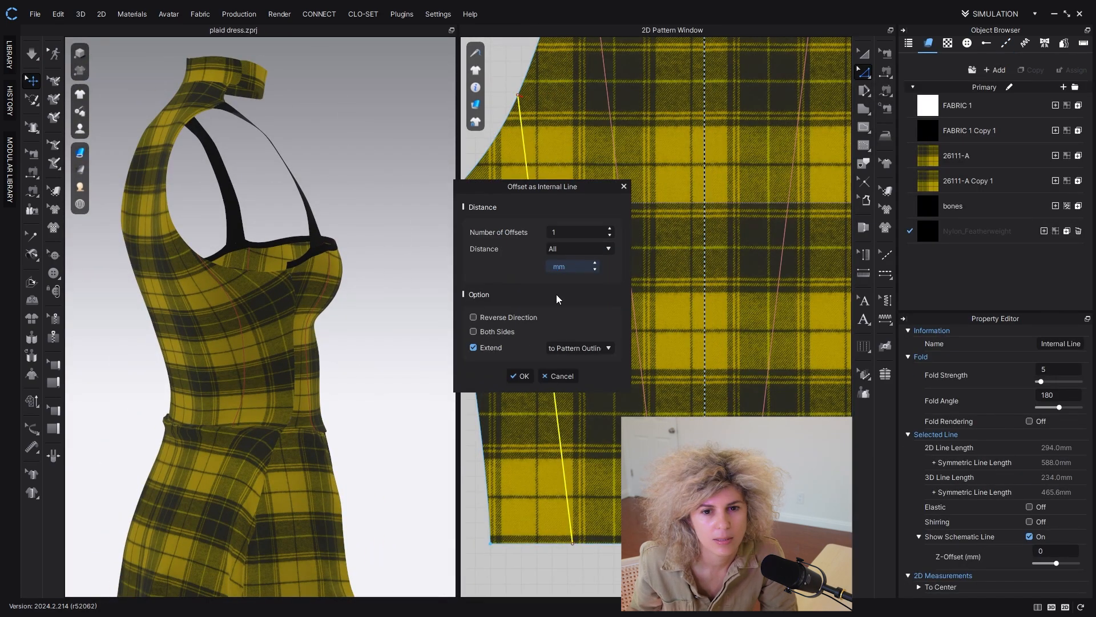
type("20")
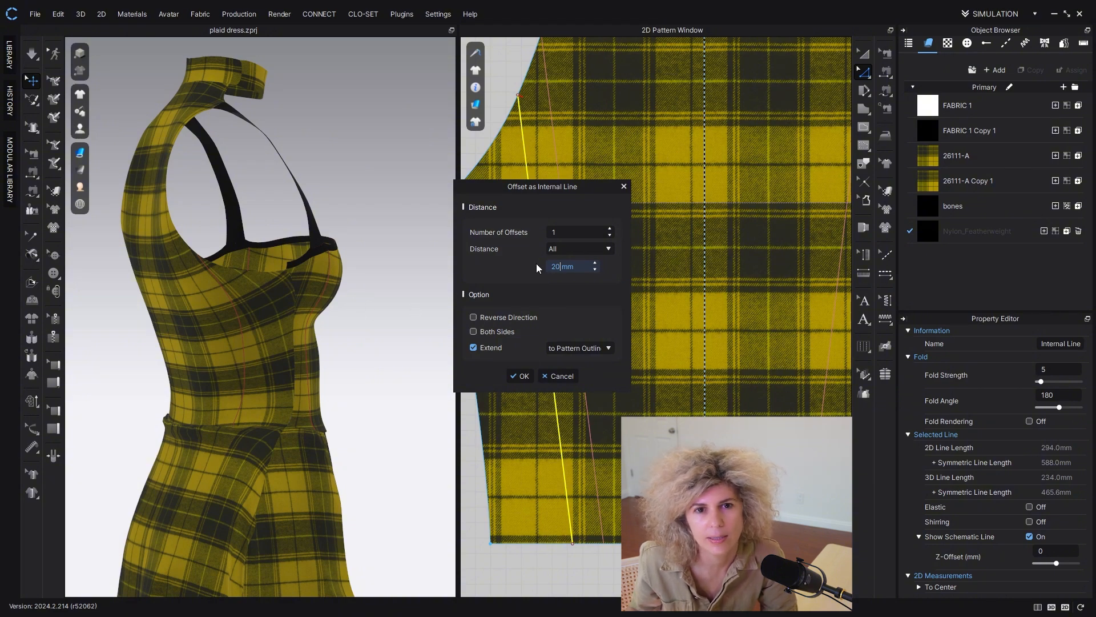
left_click(523, 377)
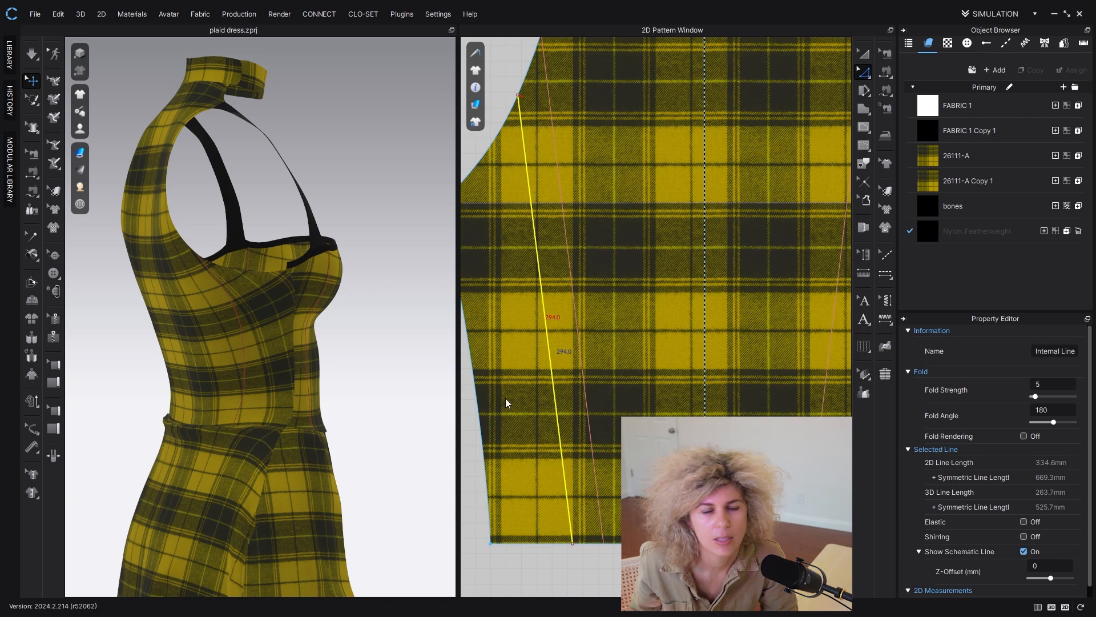
left_click(585, 392)
scroll(238, 384, "up", 5)
middle_click_drag(238, 384, 250, 329)
right_click_drag(250, 332, 306, 391)
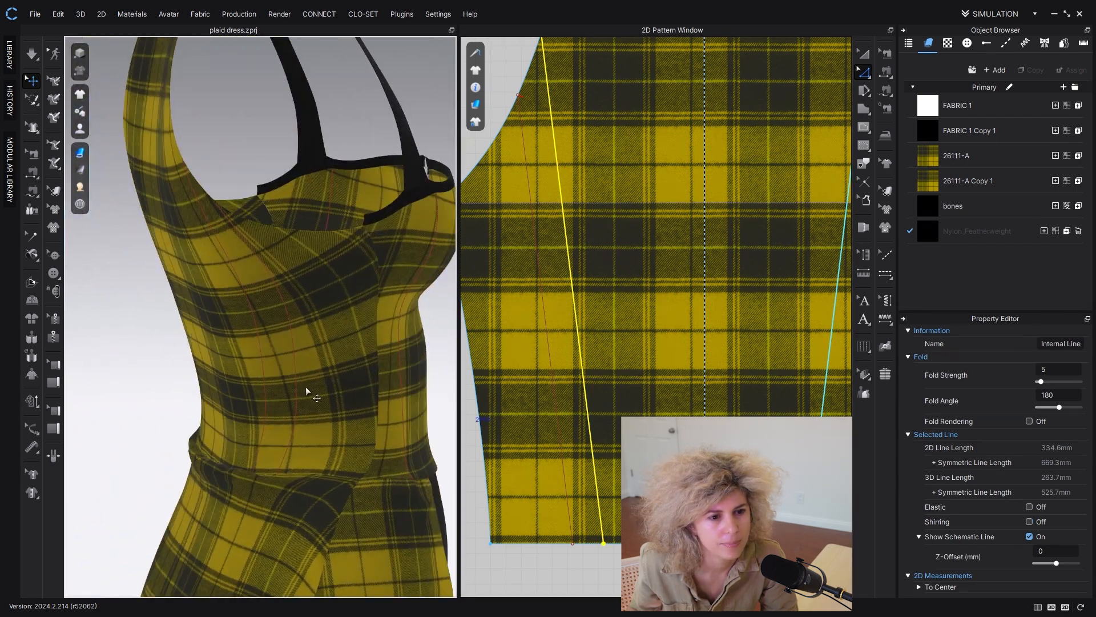
Step: Offset the back panel's slanted internal line once by 15 mm, extended to the pattern outline
left_click(549, 349)
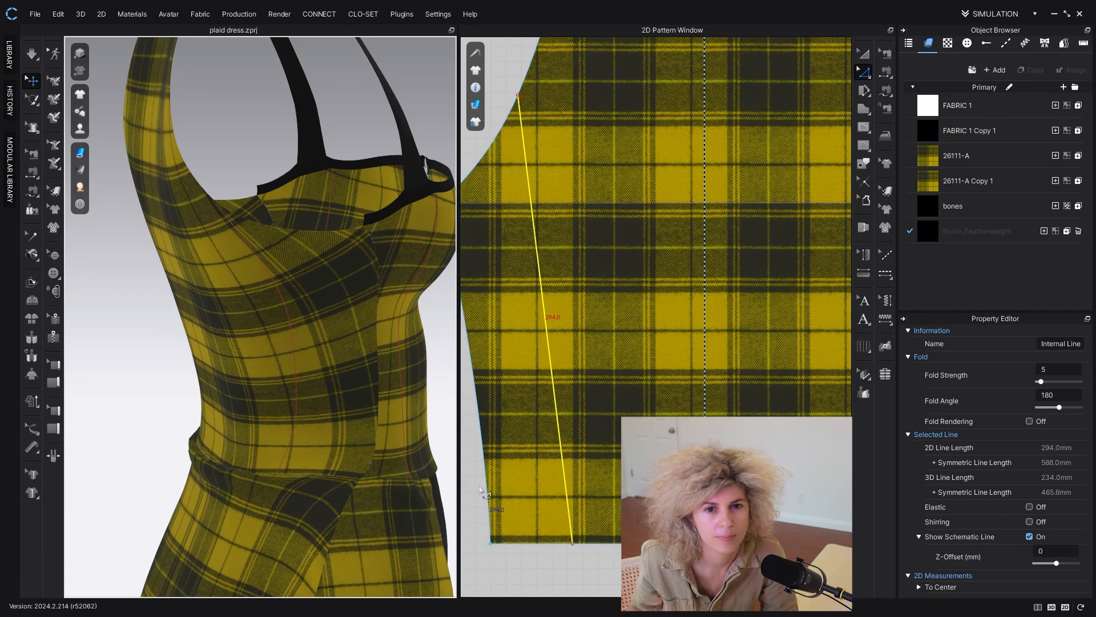
right_click(553, 314)
left_click(596, 216)
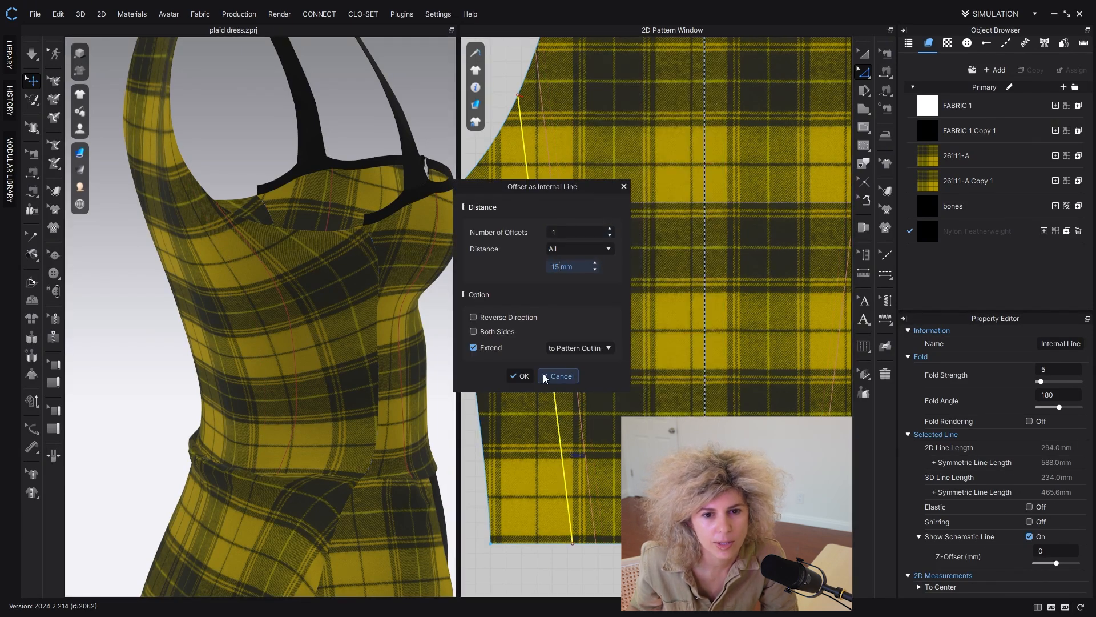
left_click(521, 376)
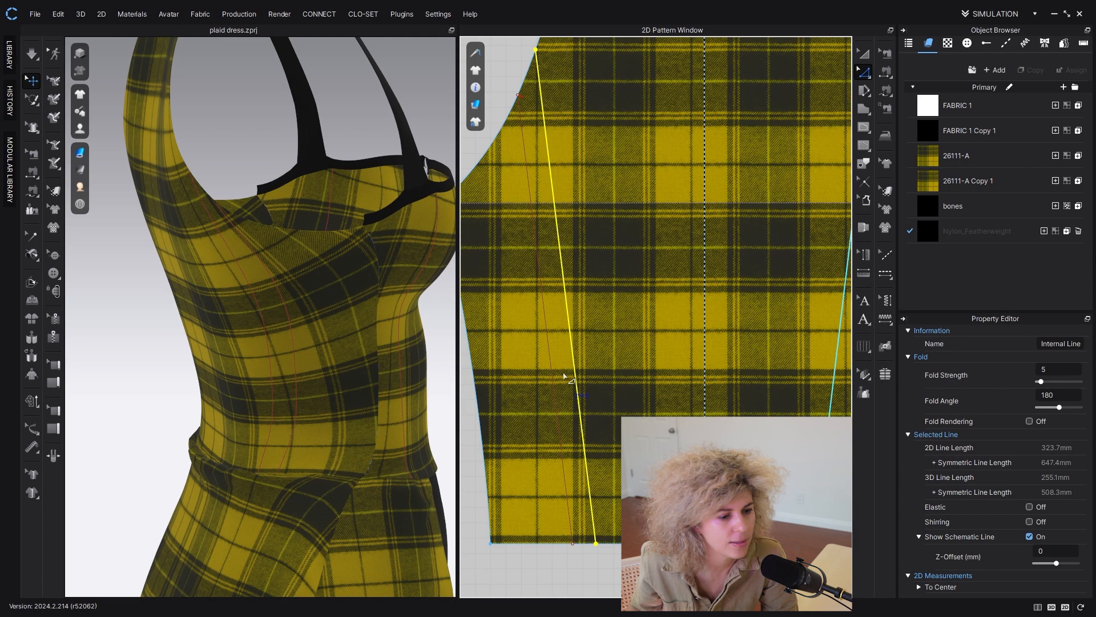
right_click_drag(411, 382, 367, 395)
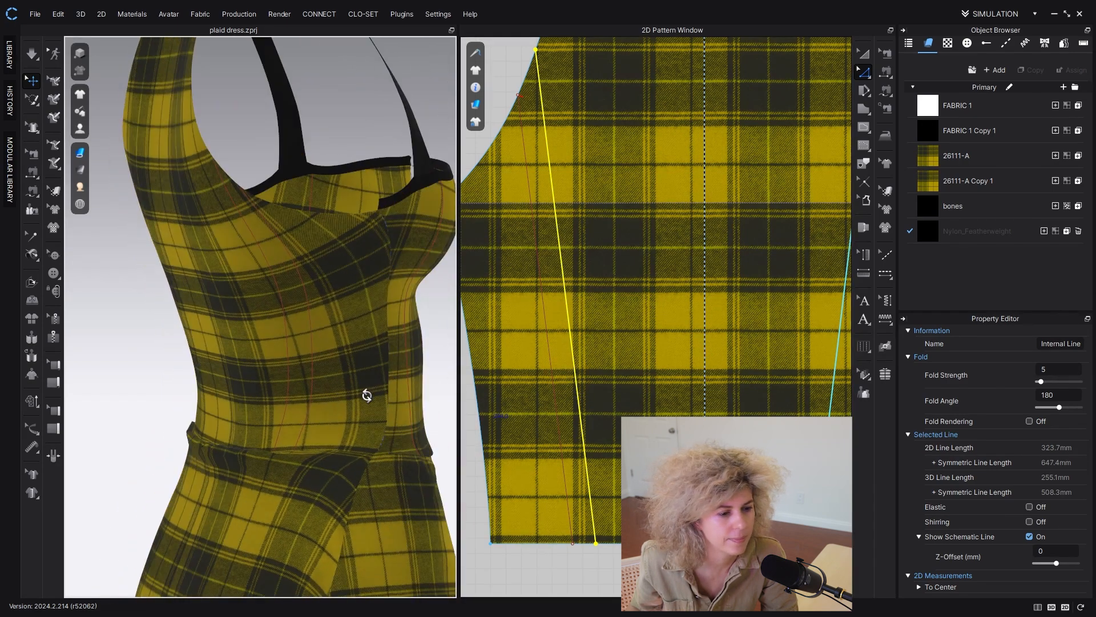
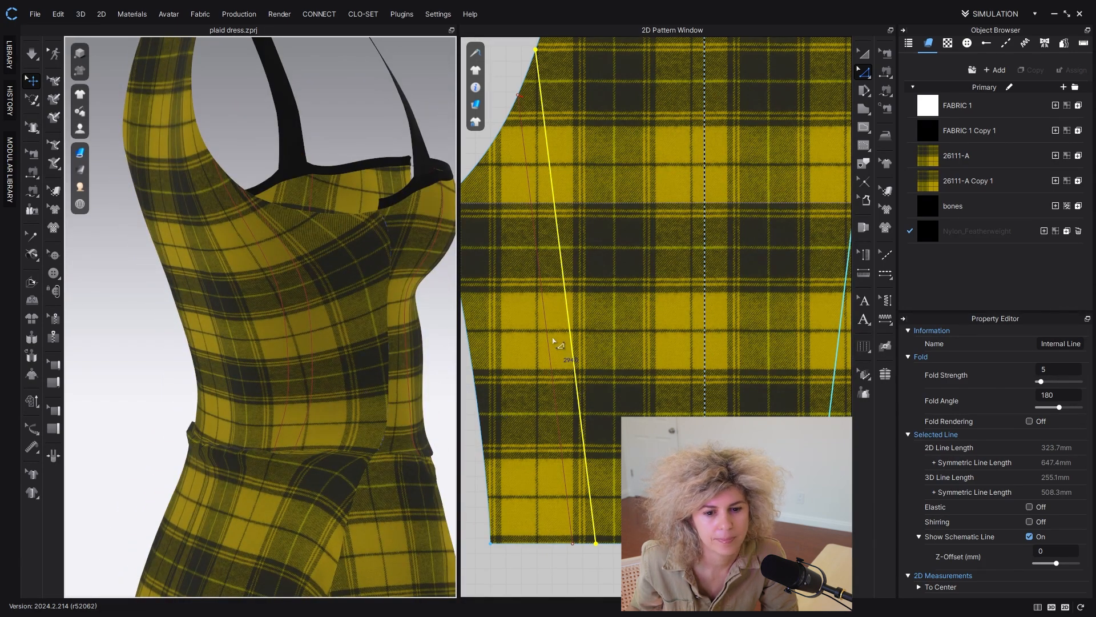
right_click_drag(411, 366, 350, 364)
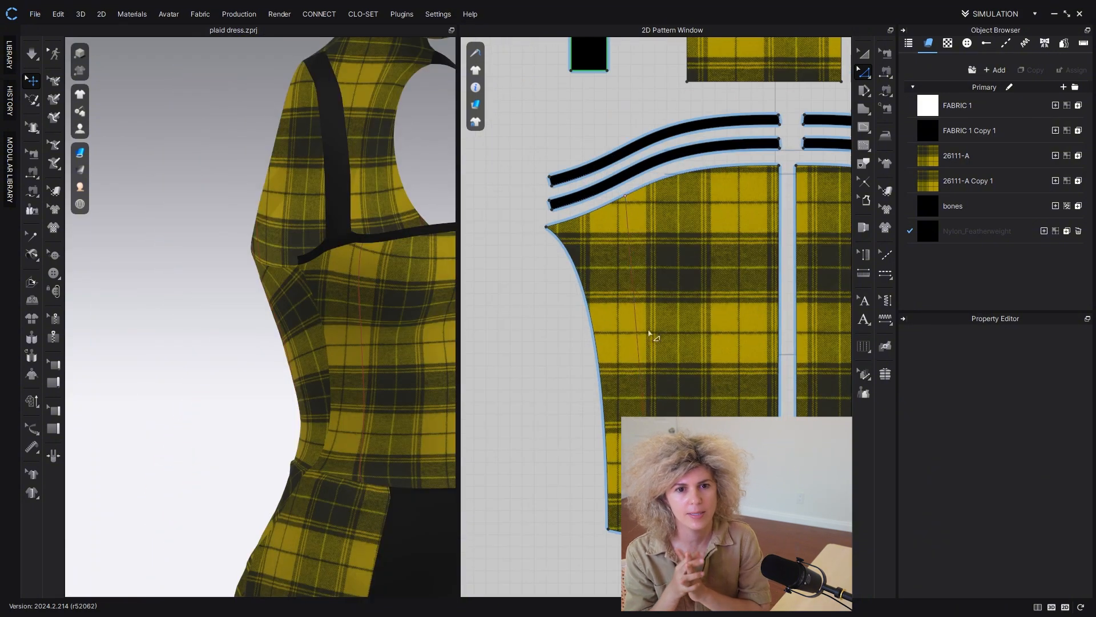
right_click(638, 337)
left_click(708, 157)
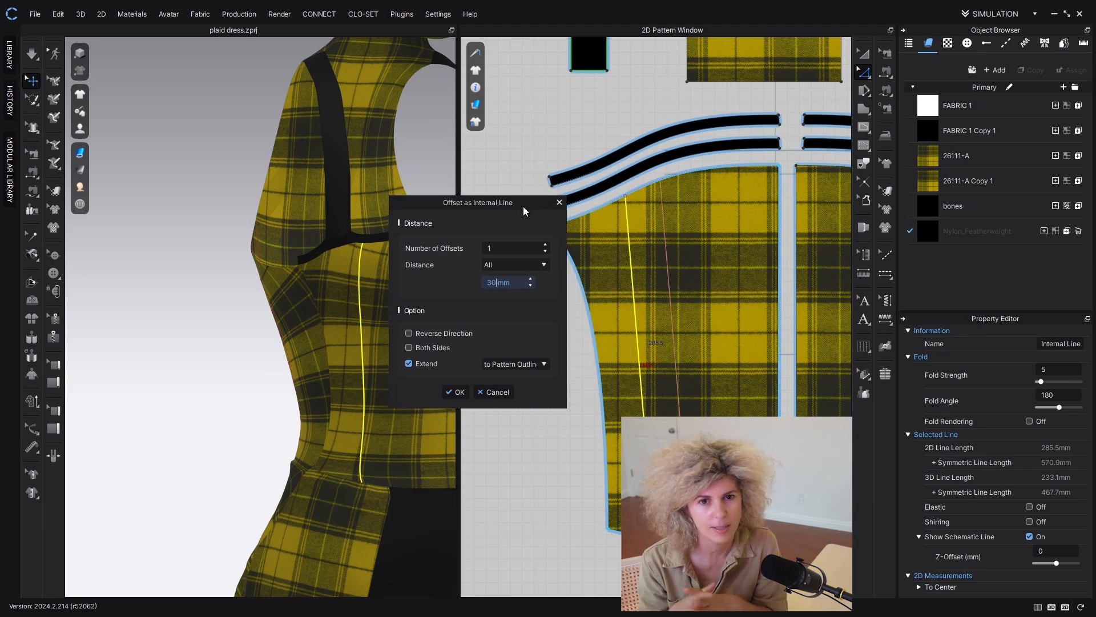
left_click(496, 392)
Step: Shift the slanted internal line on the front bodice panel slightly toward the side seam
scroll(630, 403, "up", 2)
left_click(631, 404)
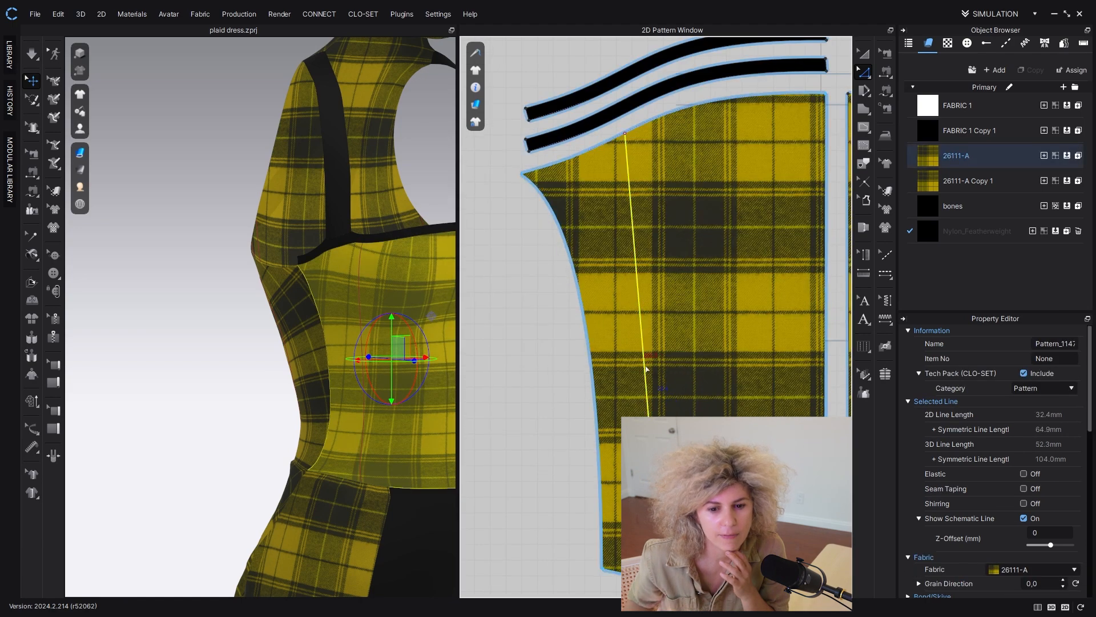
left_click_drag(644, 368, 637, 364)
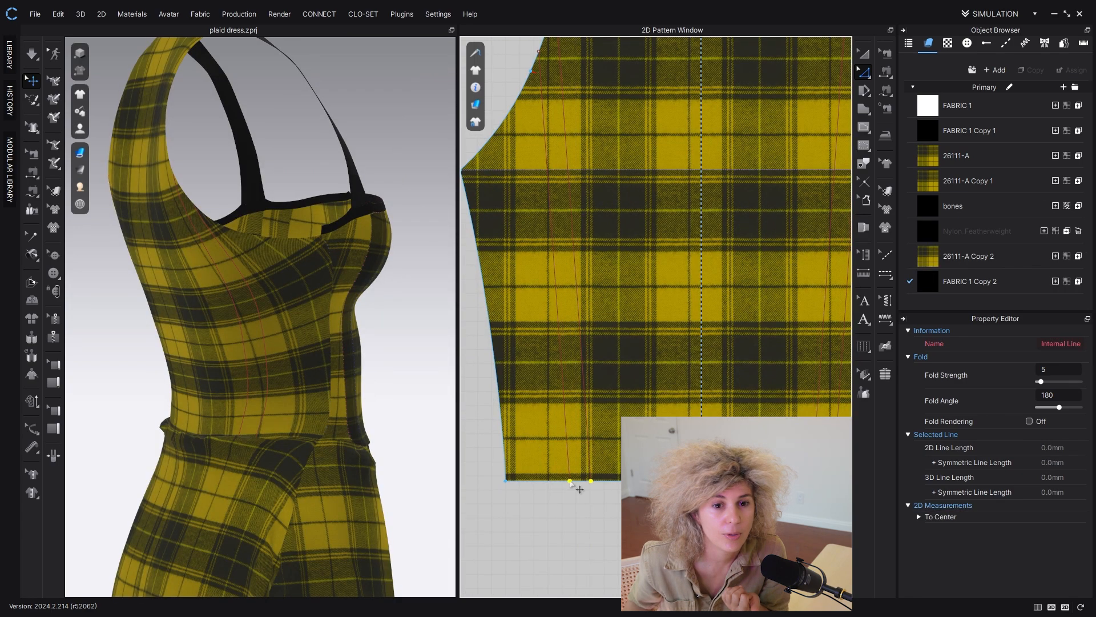
Step: Trace the strip between the two slanted internal lines on the back panel as a separate pattern piece and place it beside the panel
scroll(565, 349, "down", 3)
scroll(570, 183, "up", 3)
left_click(569, 181, "shift")
right_click(568, 180)
left_click(596, 302)
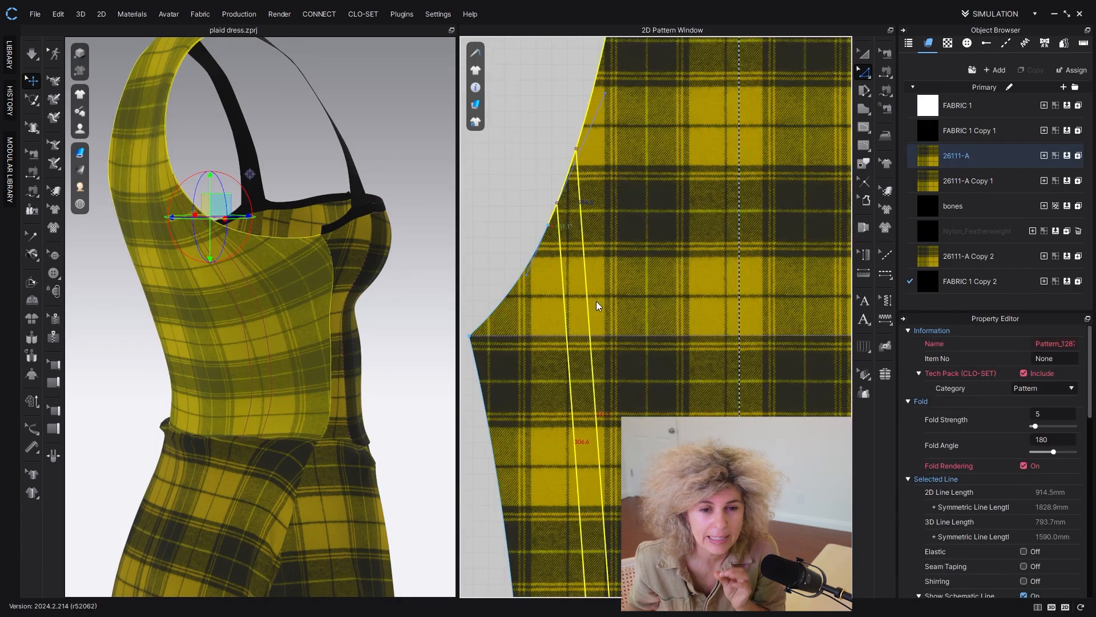
key("i")
scroll(582, 402, "down", 3)
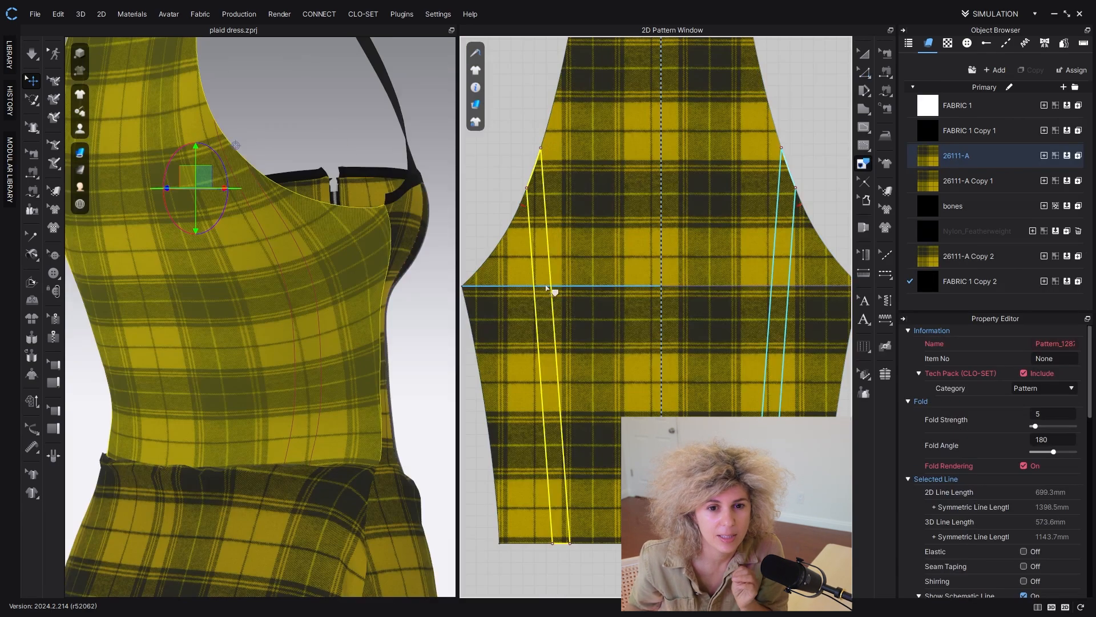
right_click(549, 255)
left_click(582, 262)
scroll(605, 268, "down", 3)
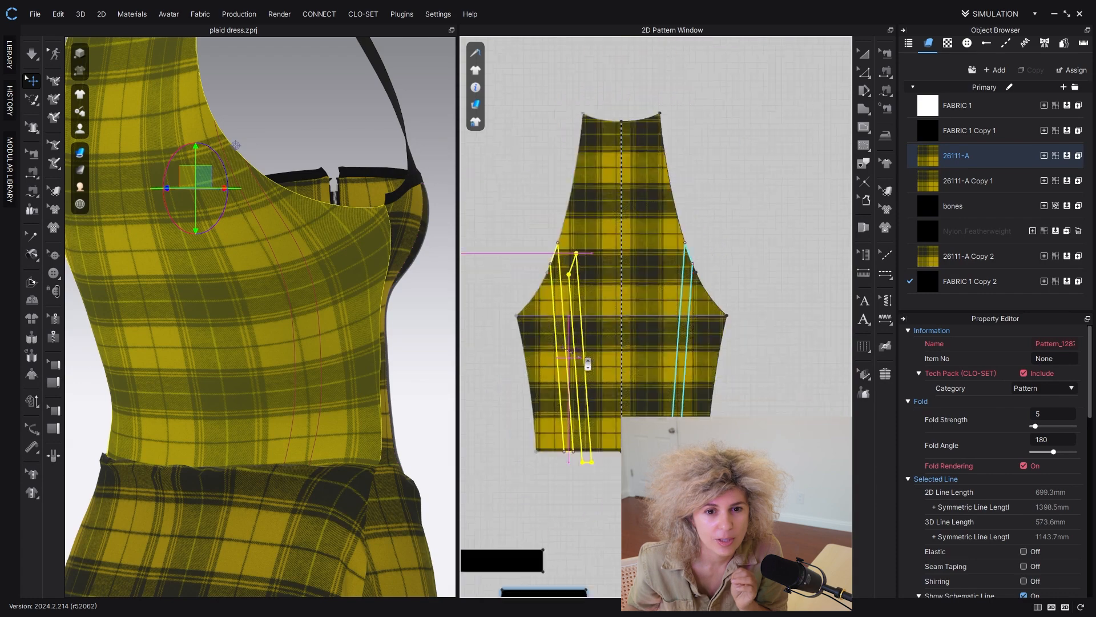
key("a")
left_click(506, 365)
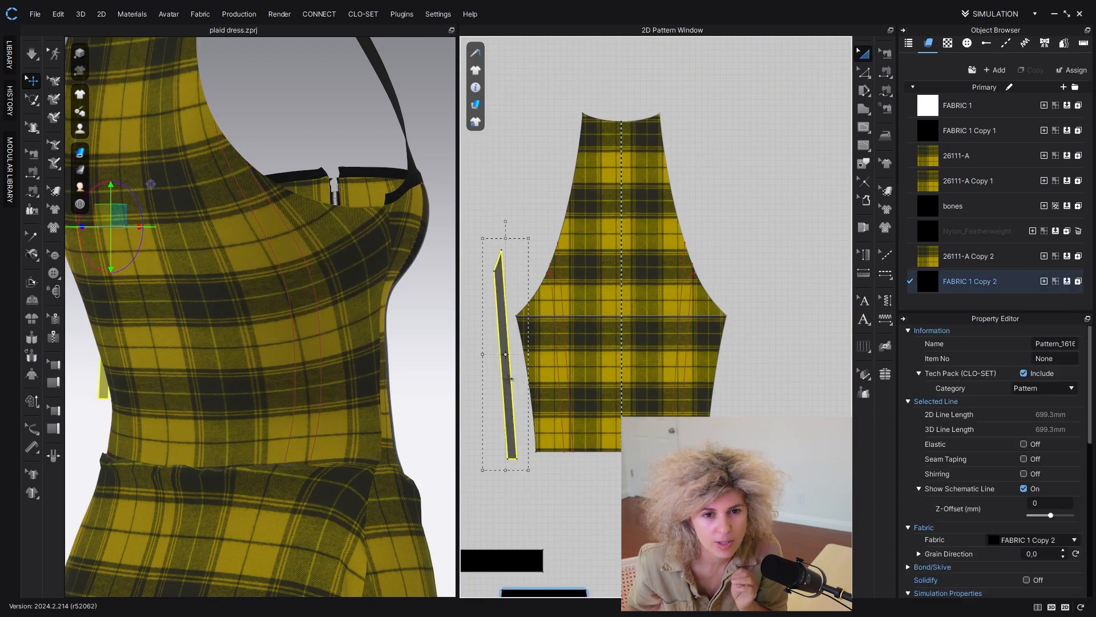
Step: Assign the plaid fabric 26111-A to the new strip piece and turn the strip upright beside the back panel
left_click(1068, 156)
left_click(524, 415)
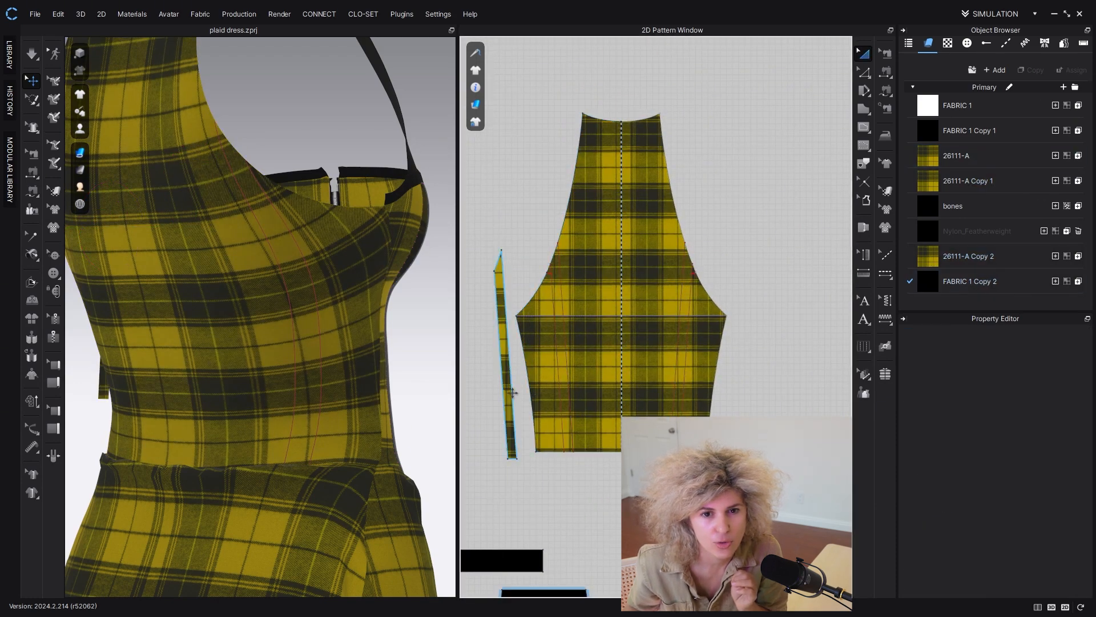
left_click(514, 392)
scroll(513, 392, "up", 2)
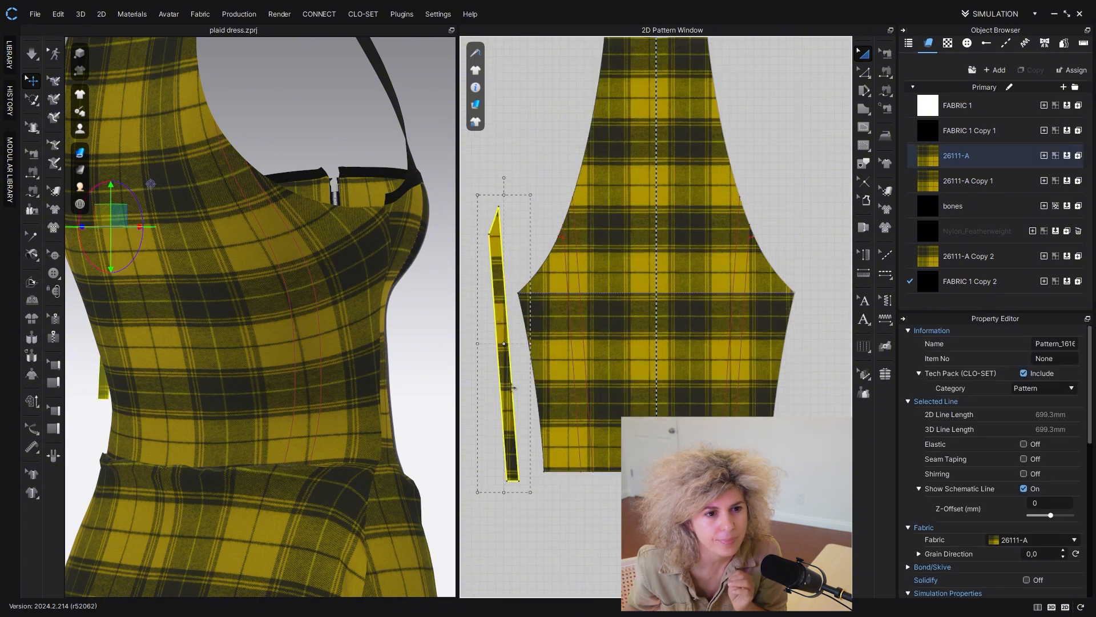
left_click_drag(503, 409, 503, 400)
left_click(521, 480)
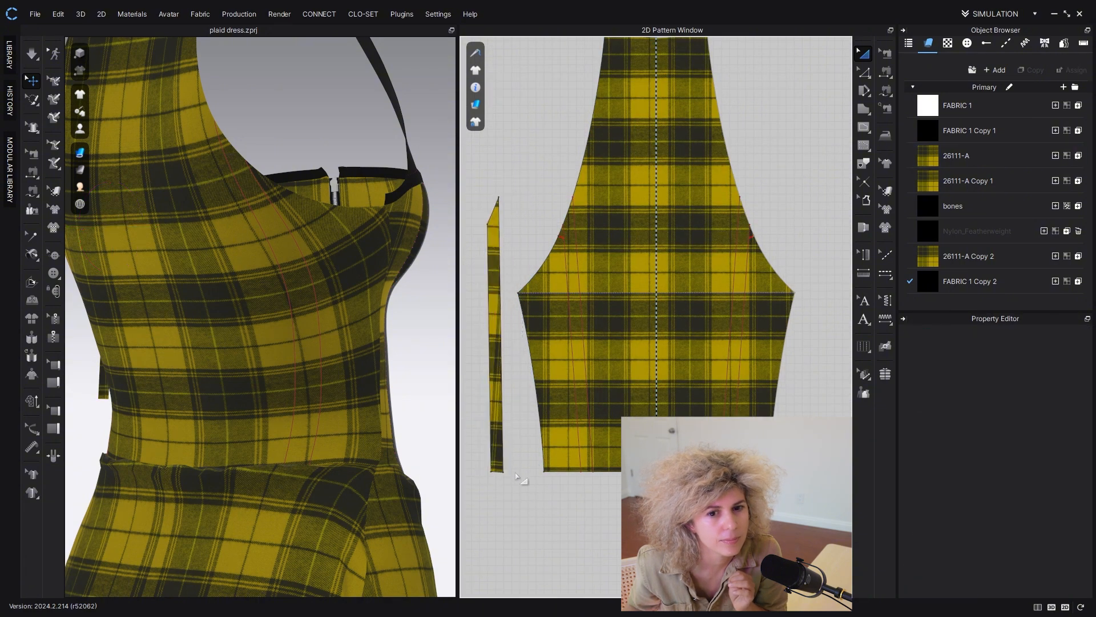
middle_click_drag(503, 390, 536, 409)
scroll(523, 377, "up", 4)
scroll(510, 387, "down", 4)
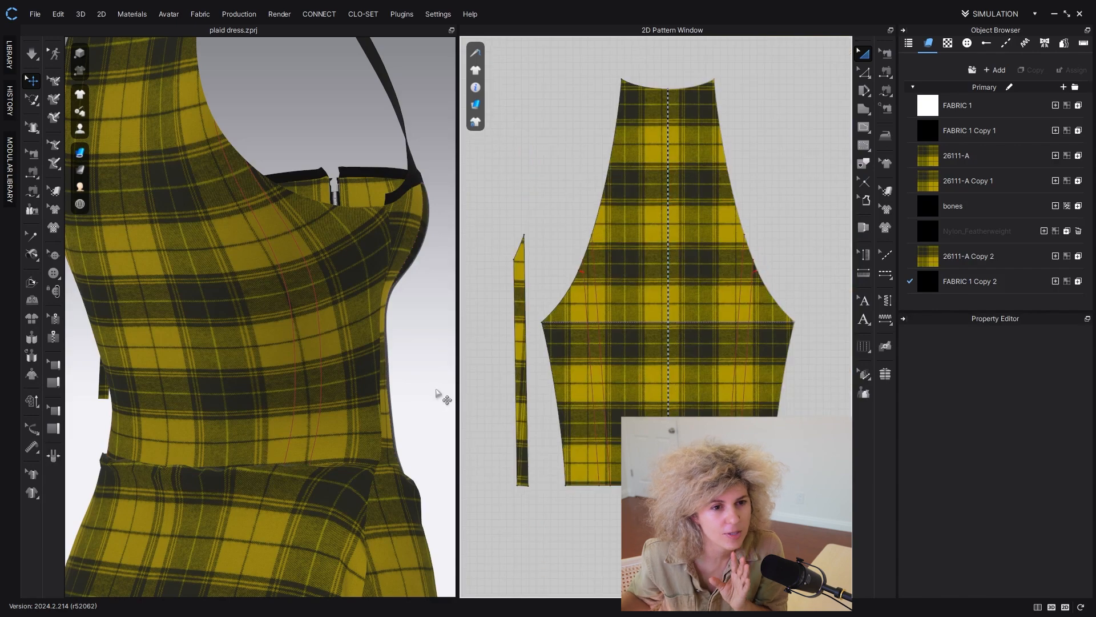
Step: Position the plaid strip in 3D beside the back bodice, near the side with the traced internal lines
scroll(437, 393, "down", 4)
right_click_drag(177, 343, 200, 328)
left_click(156, 297)
right_click_drag(156, 297, 178, 348)
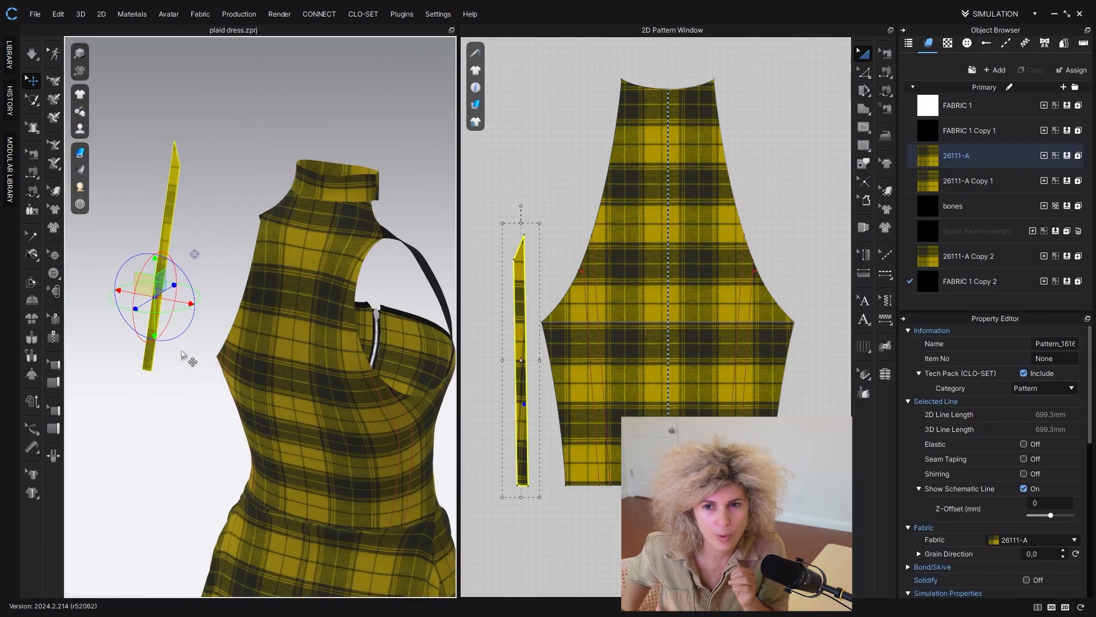
left_click(176, 344)
right_click_drag(433, 413, 266, 283)
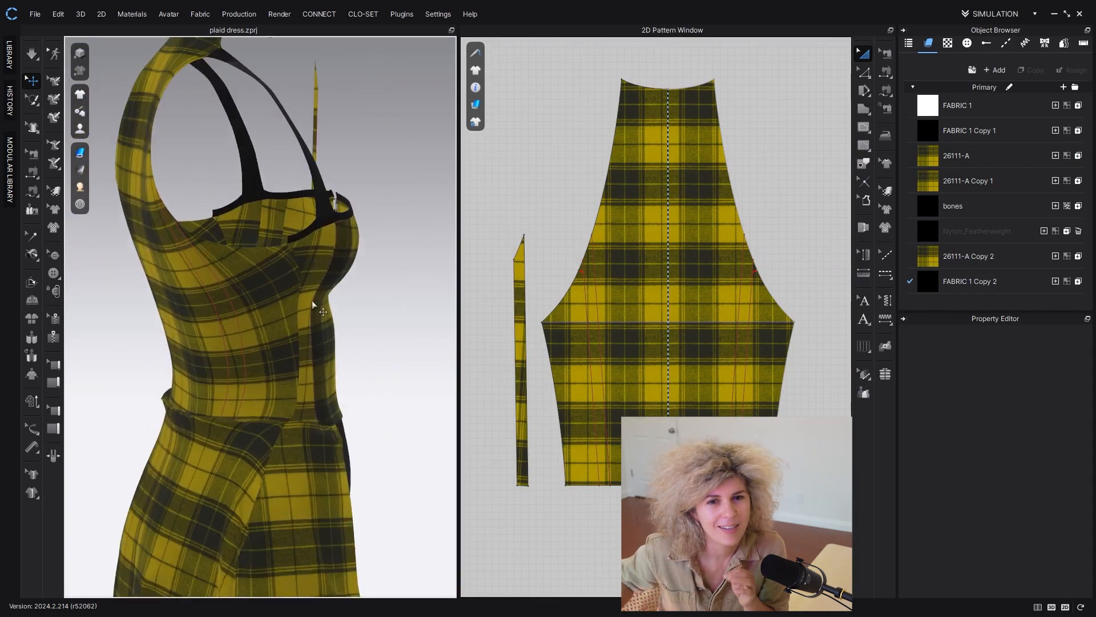
scroll(206, 273, "up", 3)
scroll(517, 380, "up", 3)
scroll(517, 379, "down", 3)
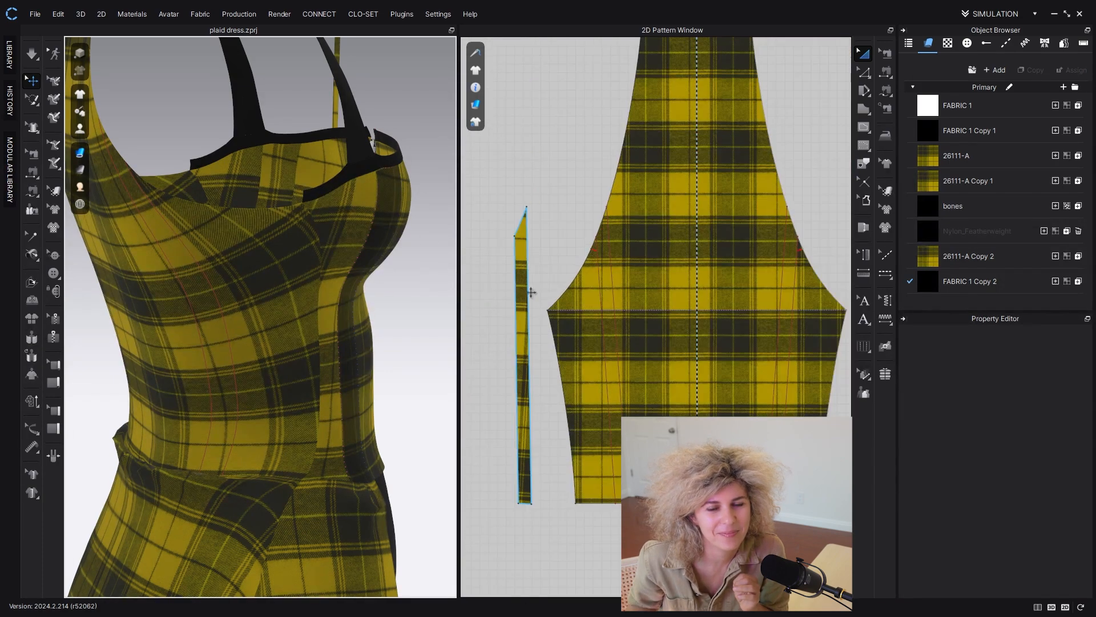
scroll(517, 380, "up", 3)
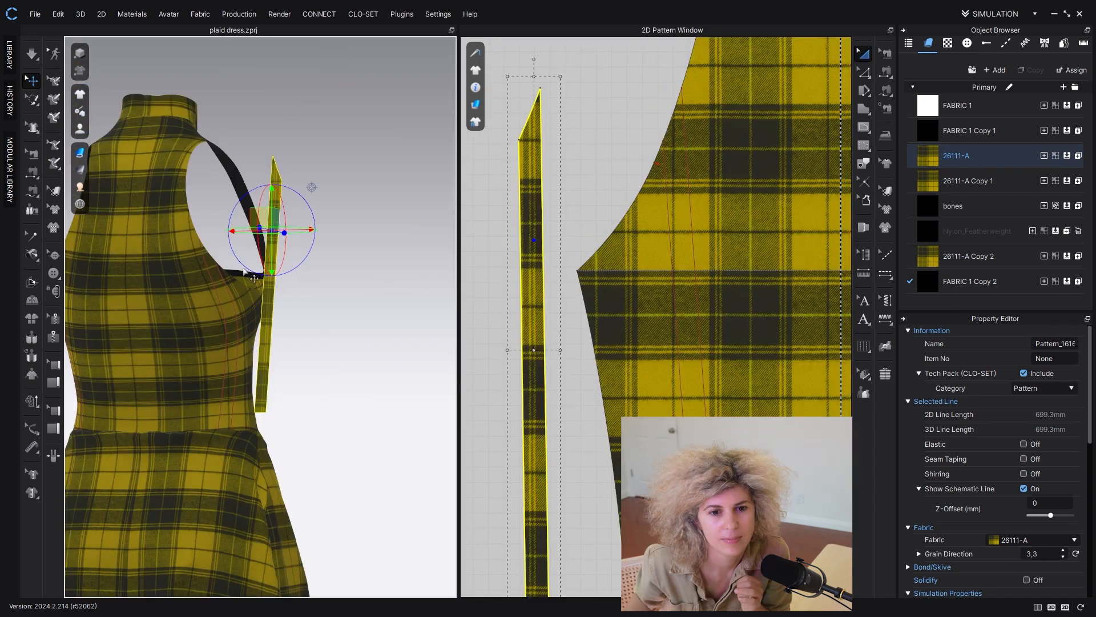
Step: Try to sew the strip's outer long edge to the outer slanted internal line on the back panel
scroll(535, 380, "down", 5)
scroll(599, 343, "down", 1)
middle_click_drag(600, 342, 557, 374)
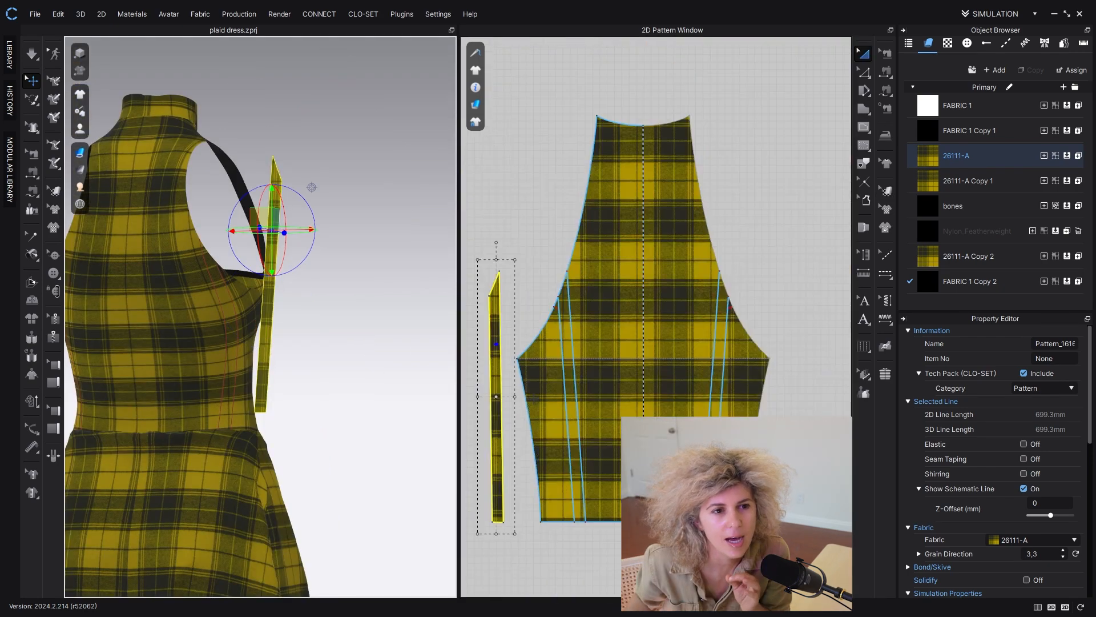
middle_click_drag(492, 367, 520, 338)
left_click(887, 91)
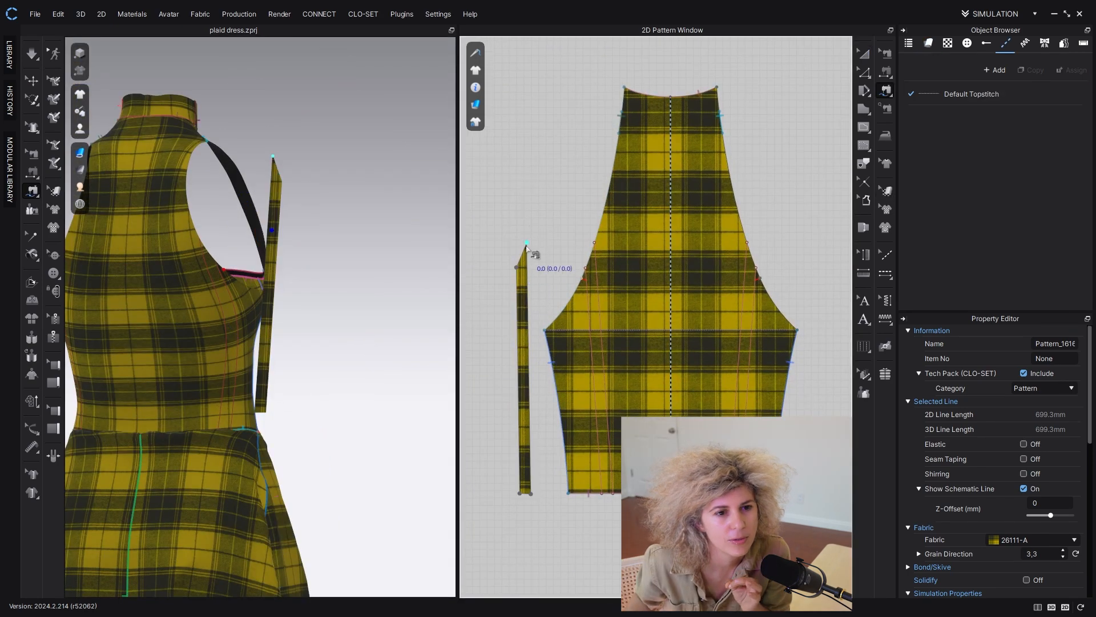
left_click(526, 246)
middle_click_drag(548, 264, 524, 291)
left_click(885, 96)
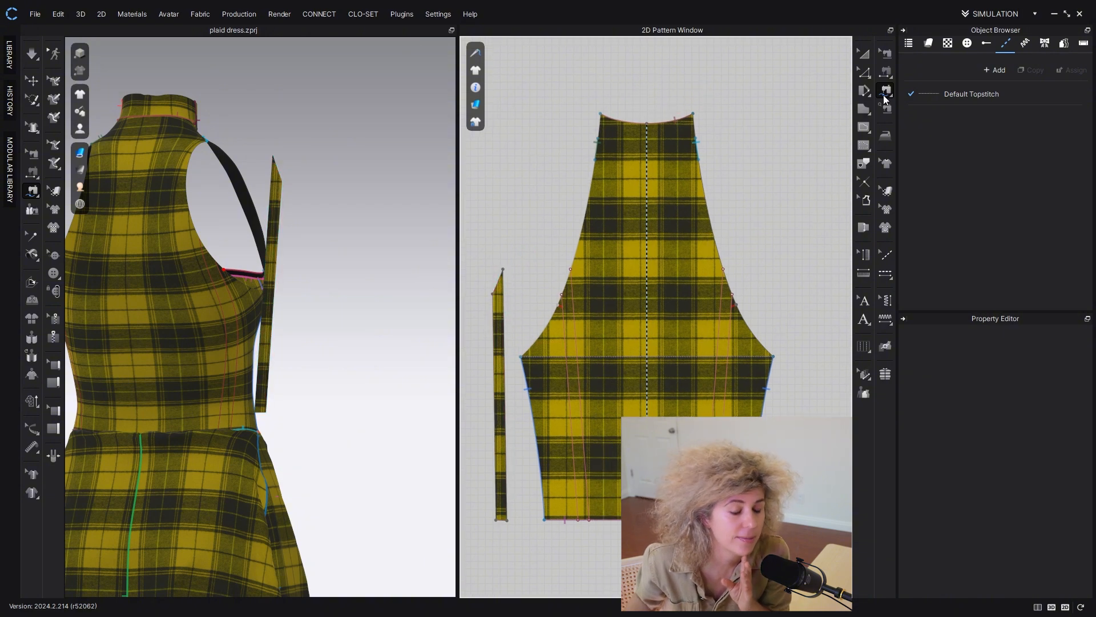
left_click(493, 320)
left_click(563, 332)
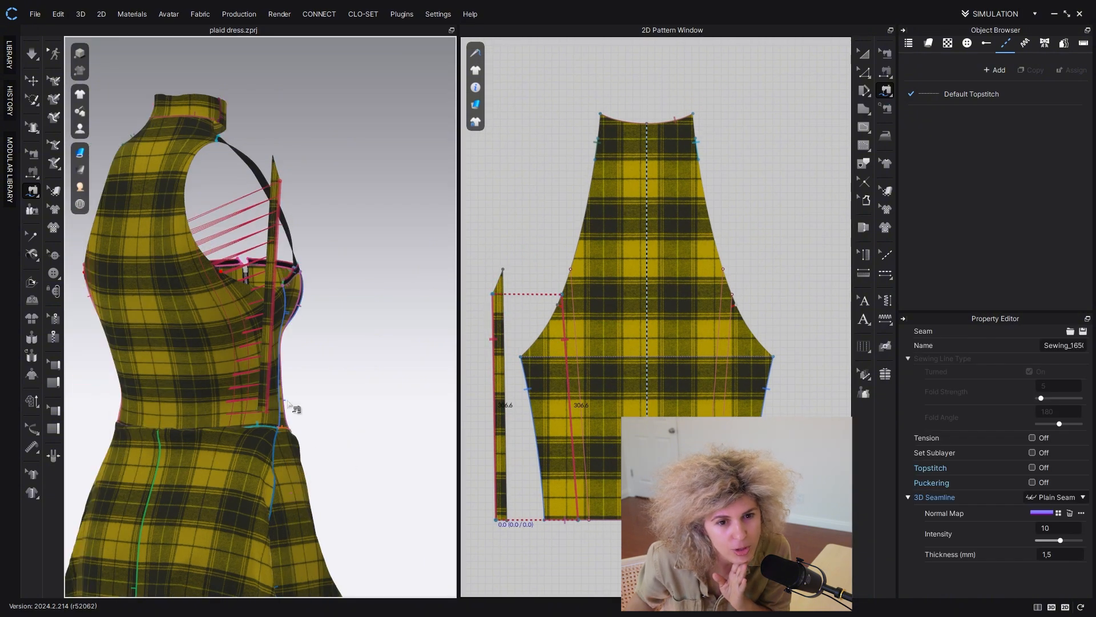
right_click_drag(289, 405, 306, 334)
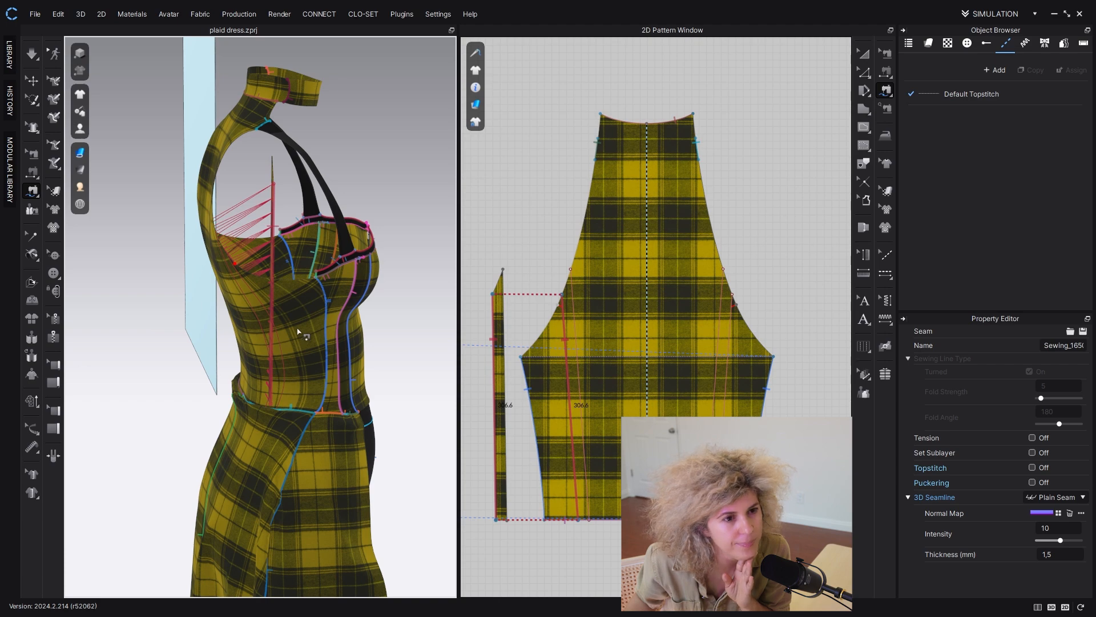
key("ctrl+z")
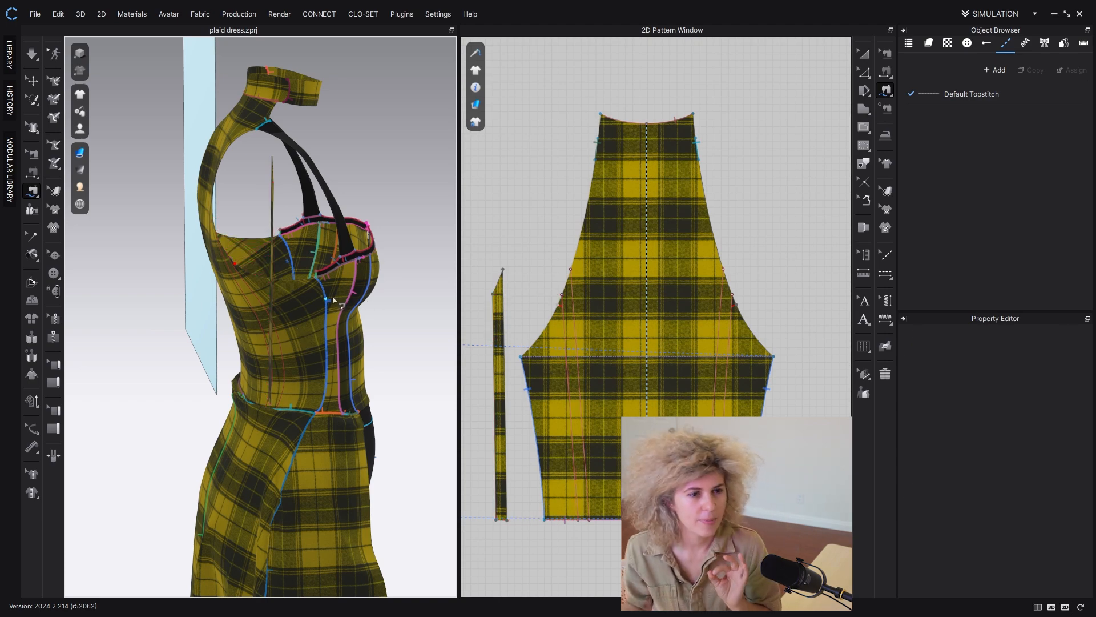
Step: Move the plaid strip in 3D to the opposite side of the back bodice, beside its matching slanted lines
left_click(864, 55)
left_click(499, 343)
right_click_drag(228, 343, 400, 336)
left_click_drag(374, 270, 166, 280)
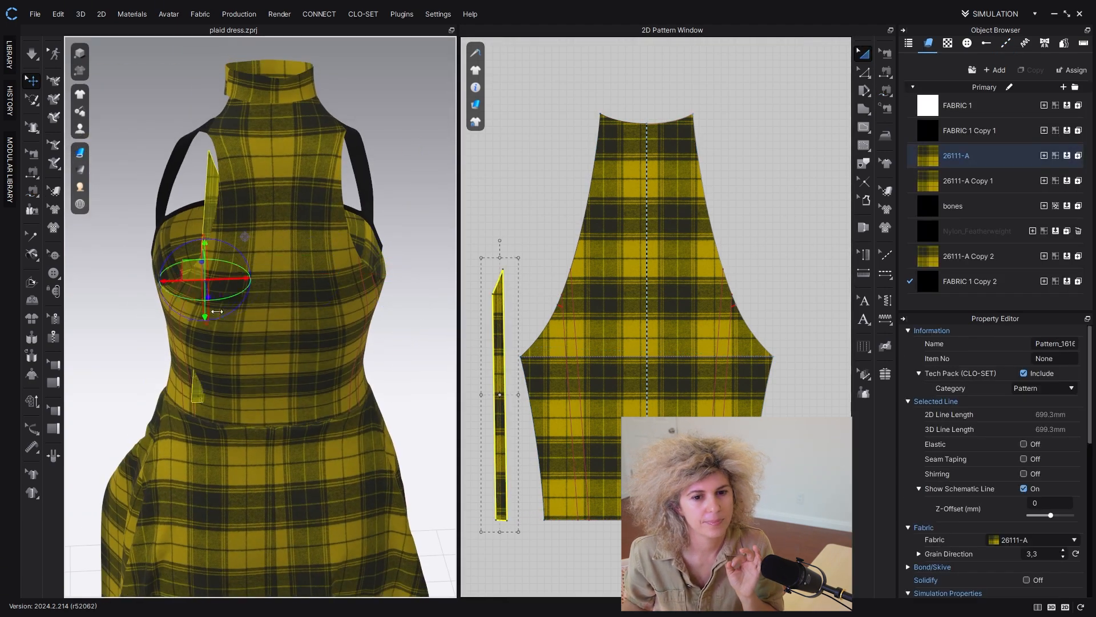
right_click_drag(171, 343, 342, 309)
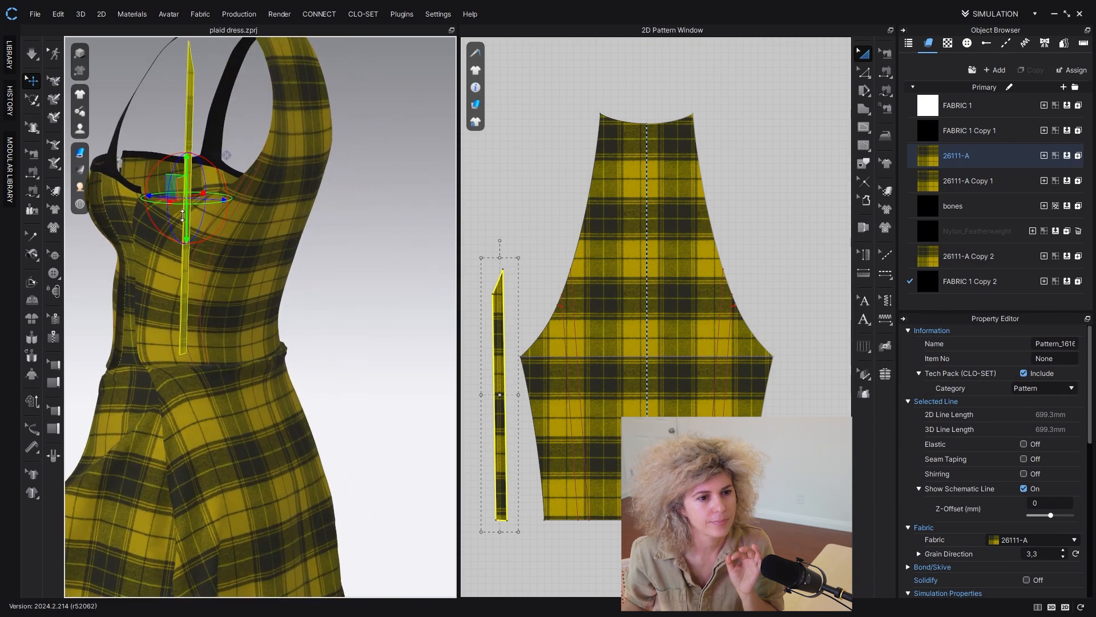
Step: Sew both long edges of the plaid strip to the two matching slanted internal lines on the back panel
key("n")
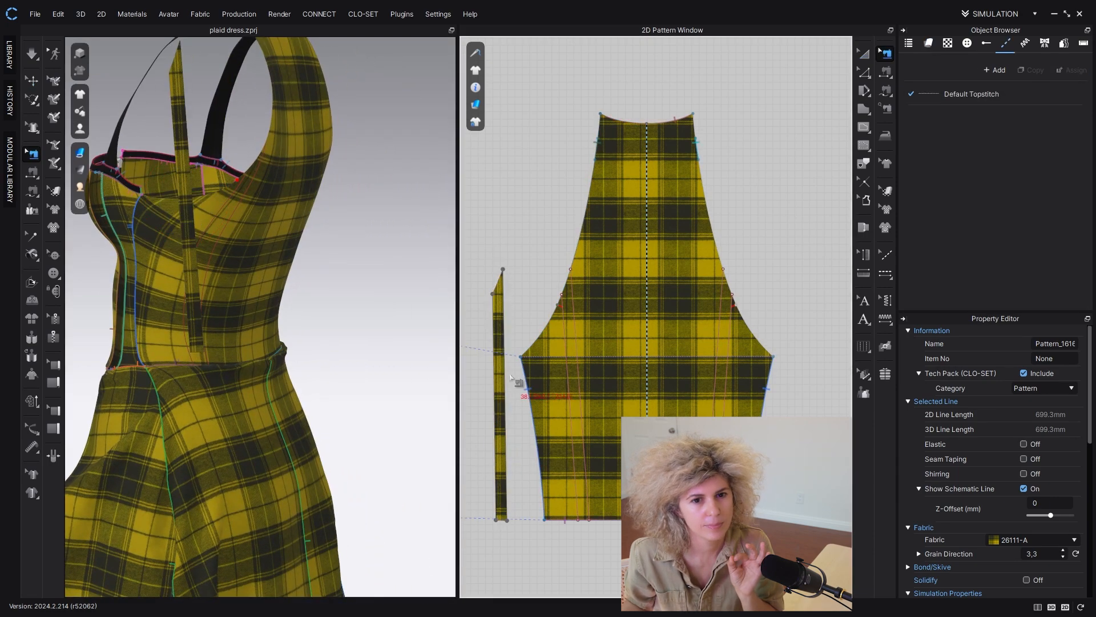
left_click(886, 90)
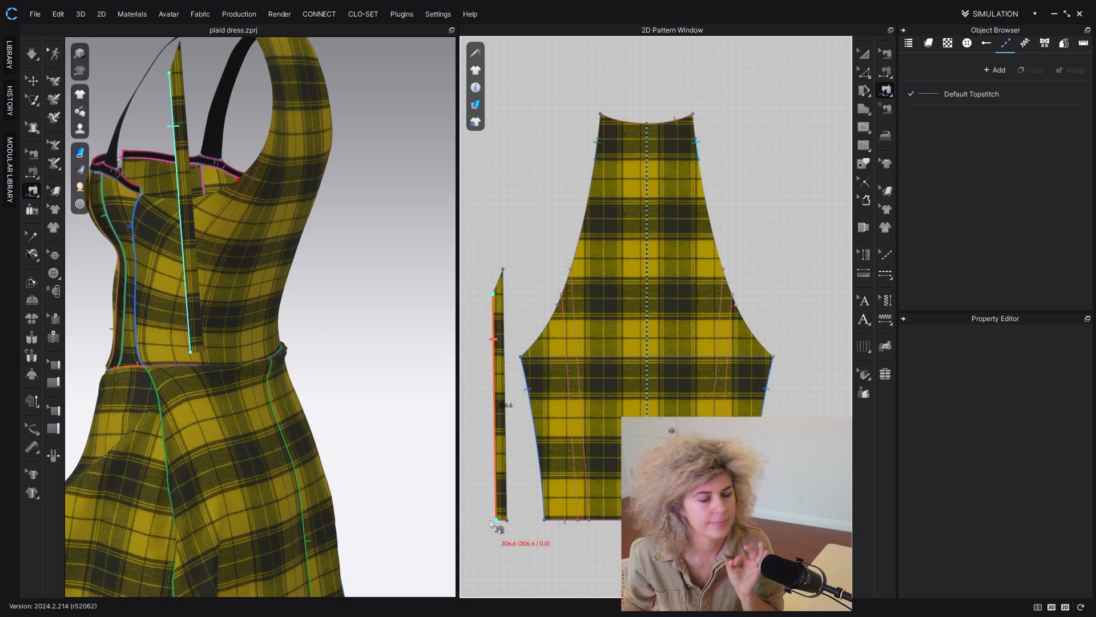
left_click(504, 443)
left_click(576, 475)
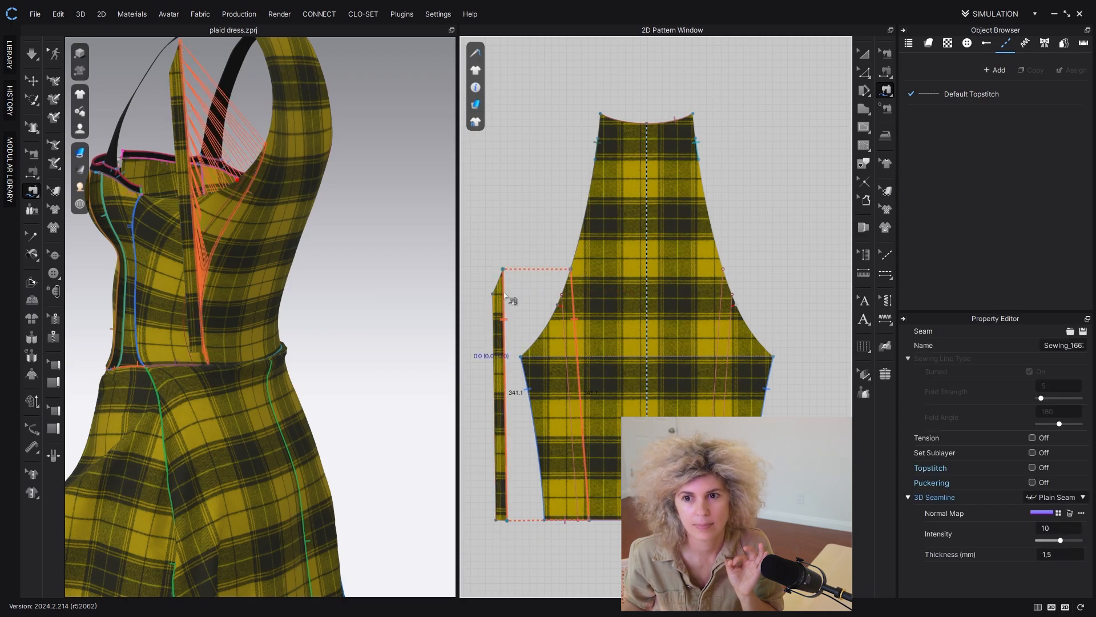
Step: Lay the sewn plaid strip directly onto the back bodice surface in 3D so it follows the slanted lines
key("q")
right_click(184, 142)
left_click(273, 491)
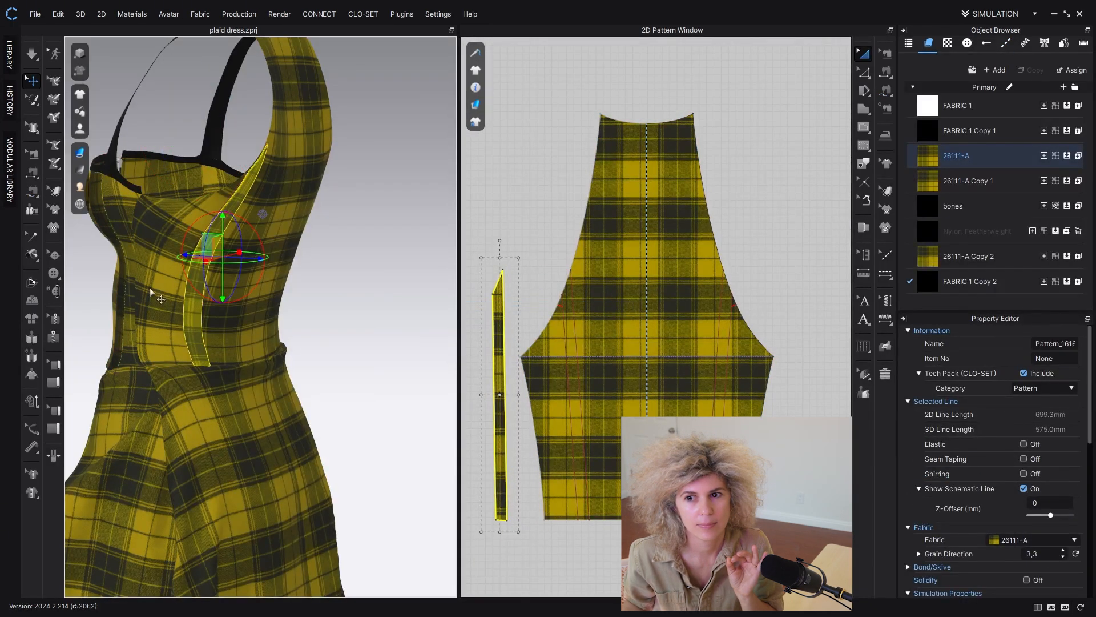
right_click_drag(290, 299, 335, 321)
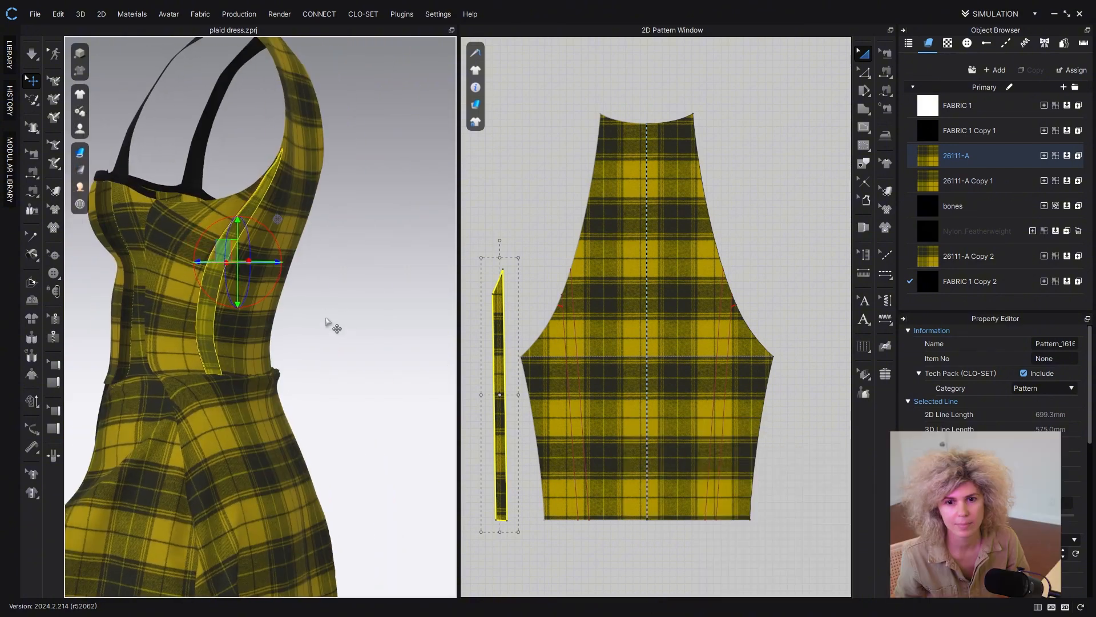
Step: Draw a lengthwise internal line down the middle of the plaid strip, from its slanted upper end to its lower edge
scroll(474, 445, "up", 2)
left_click(571, 404)
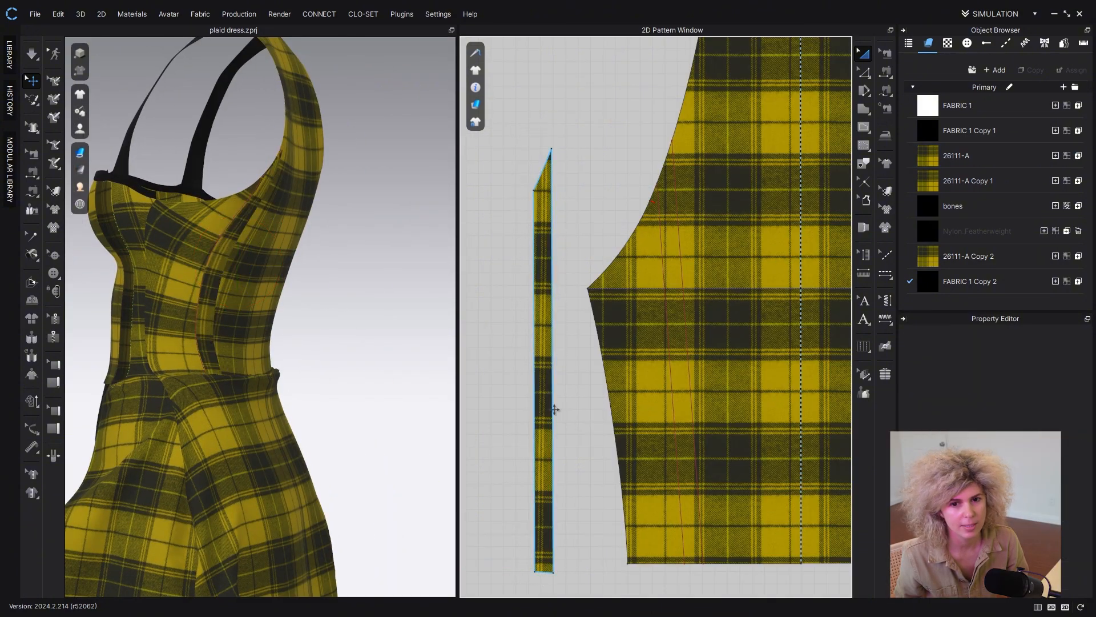
scroll(556, 399, "up", 2)
key("s")
left_click(541, 98)
scroll(547, 246, "up", 2)
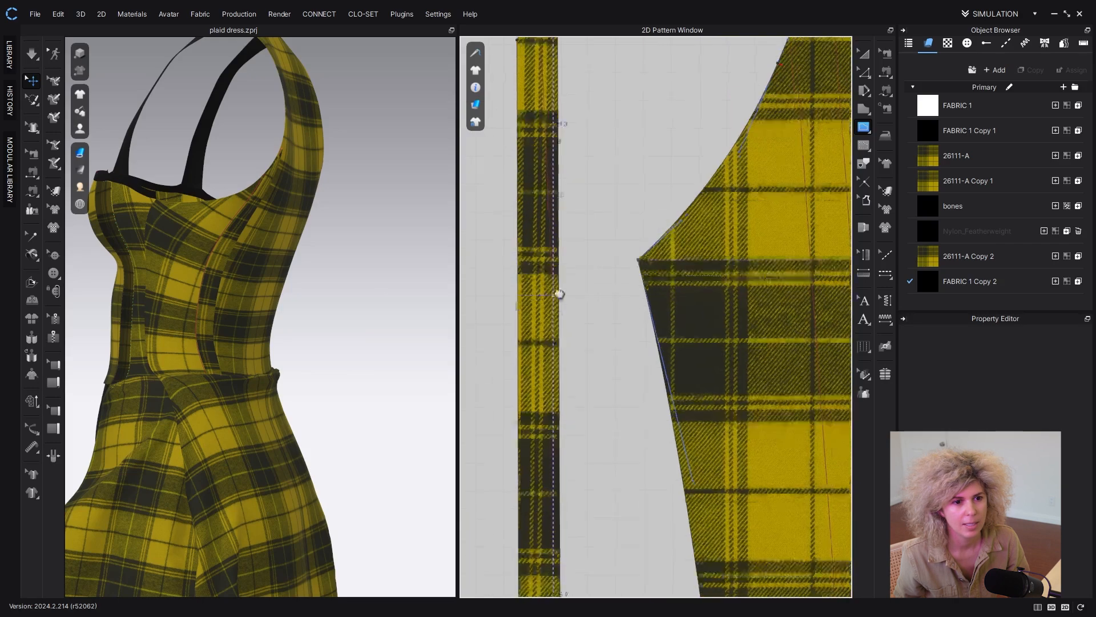
scroll(555, 286, "down", 4)
scroll(550, 425, "up", 4)
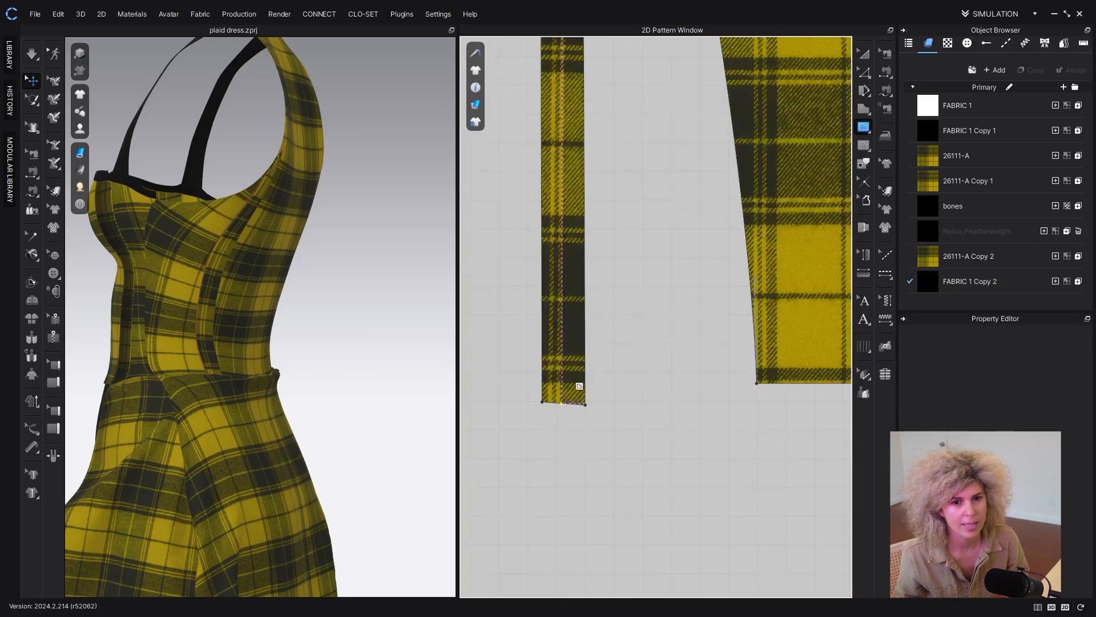
key("Return")
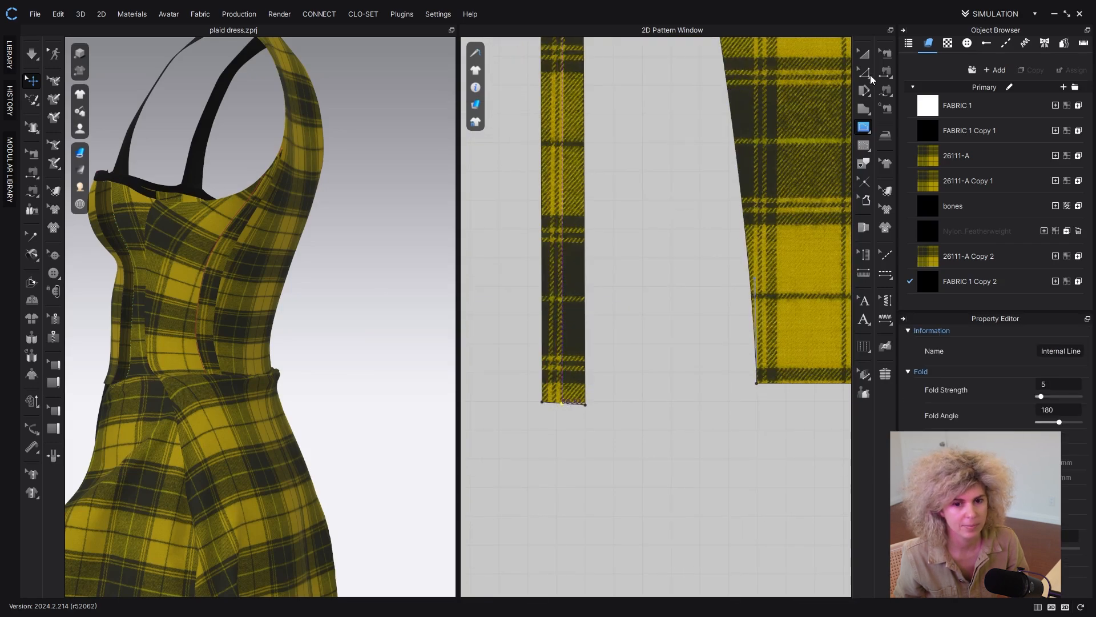
Step: Extend the lower end of the strip's lengthwise internal line to the pattern outline
key("z")
left_click(636, 414)
scroll(571, 409, "up", 4)
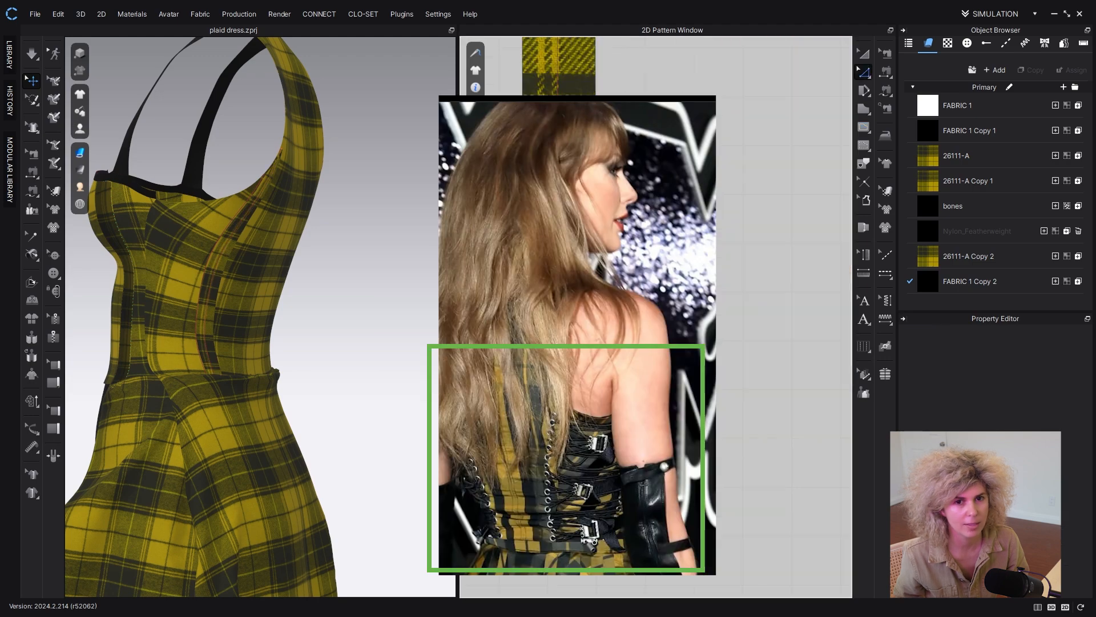
left_click(596, 401)
left_click_drag(596, 401, 584, 401)
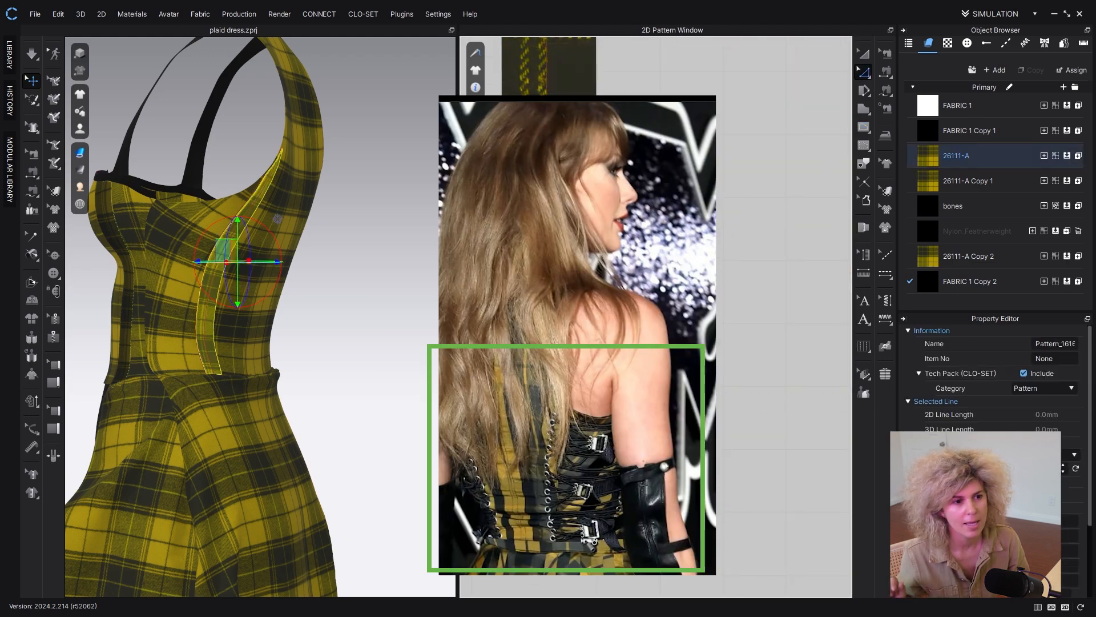
left_click(633, 408)
right_click(545, 390)
mouse_move(622, 460)
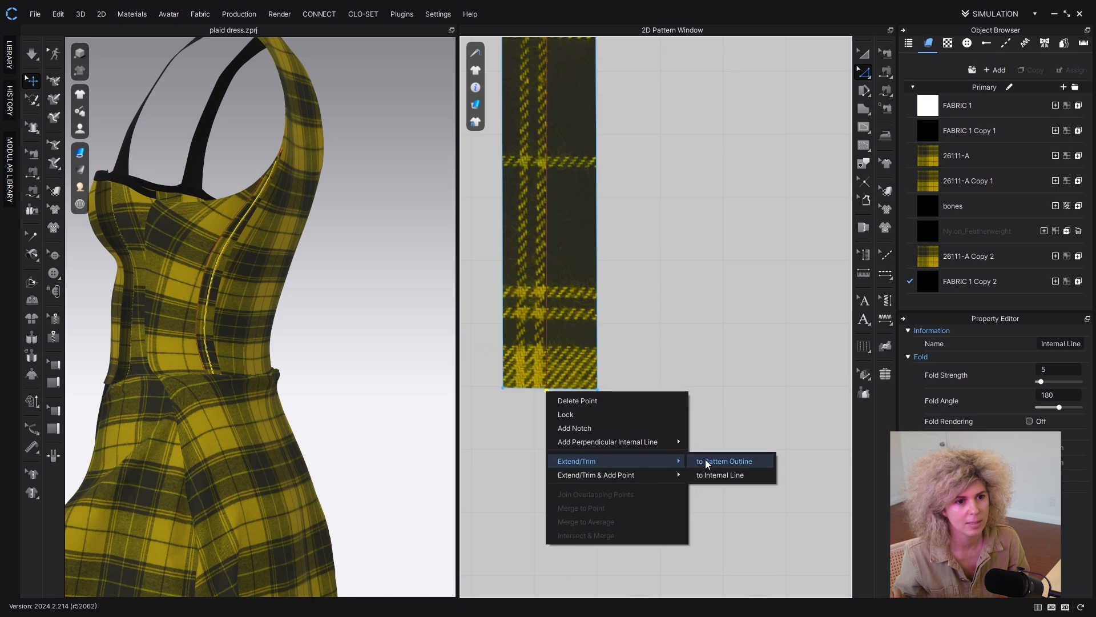
left_click(707, 461)
scroll(584, 409, "down", 7)
middle_click_drag(571, 160, 555, 394)
scroll(565, 276, "up", 3)
middle_click_drag(559, 514, 543, 159)
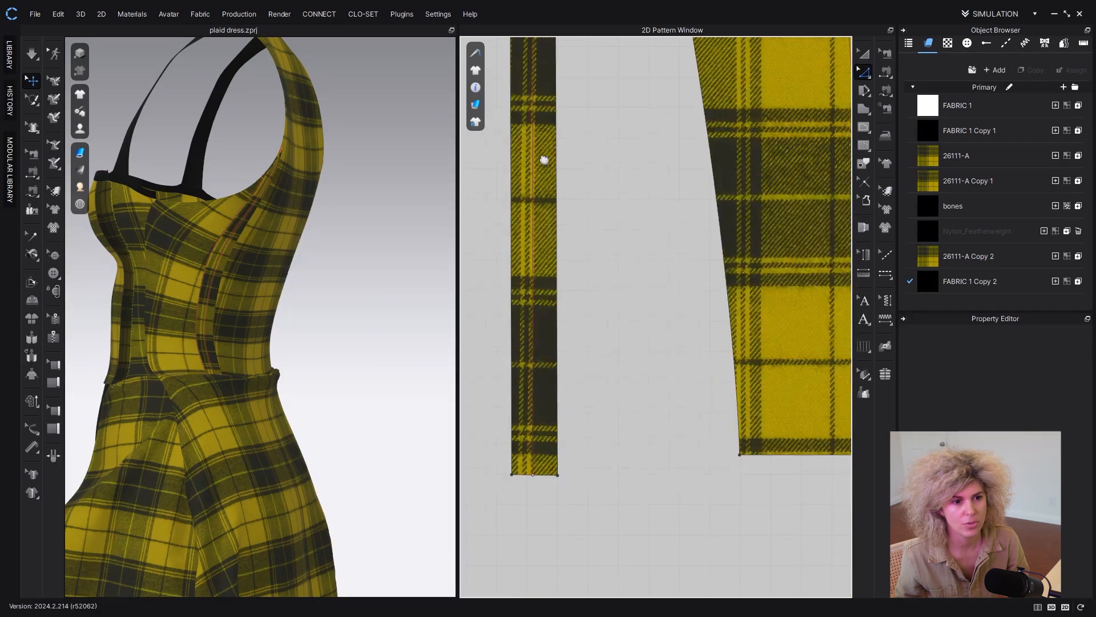
middle_click_drag(539, 234, 535, 514)
scroll(577, 355, "down", 3)
middle_click_drag(553, 45, 568, 122)
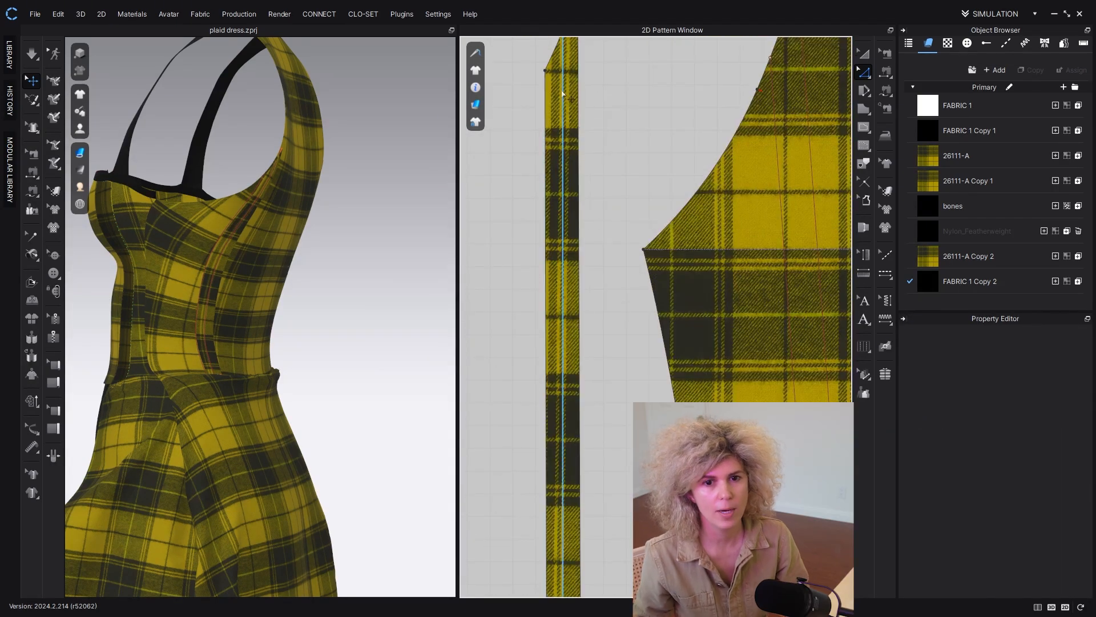
right_click(561, 90)
left_click(640, 98)
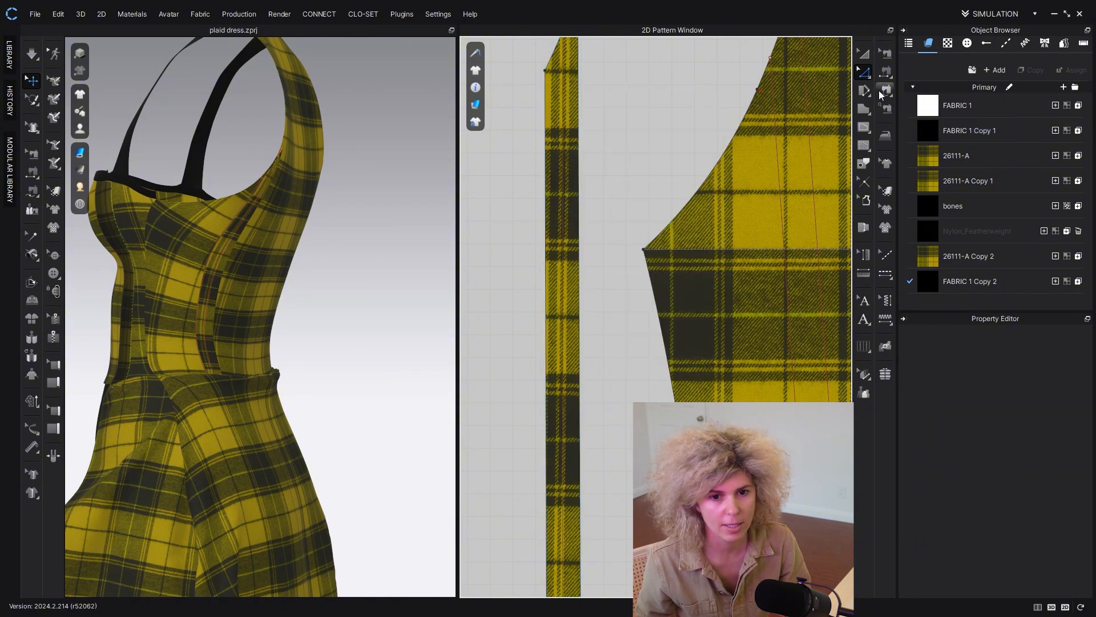
Step: Split the strip's lengthwise internal line uniformly into 13 segments
left_click(864, 73)
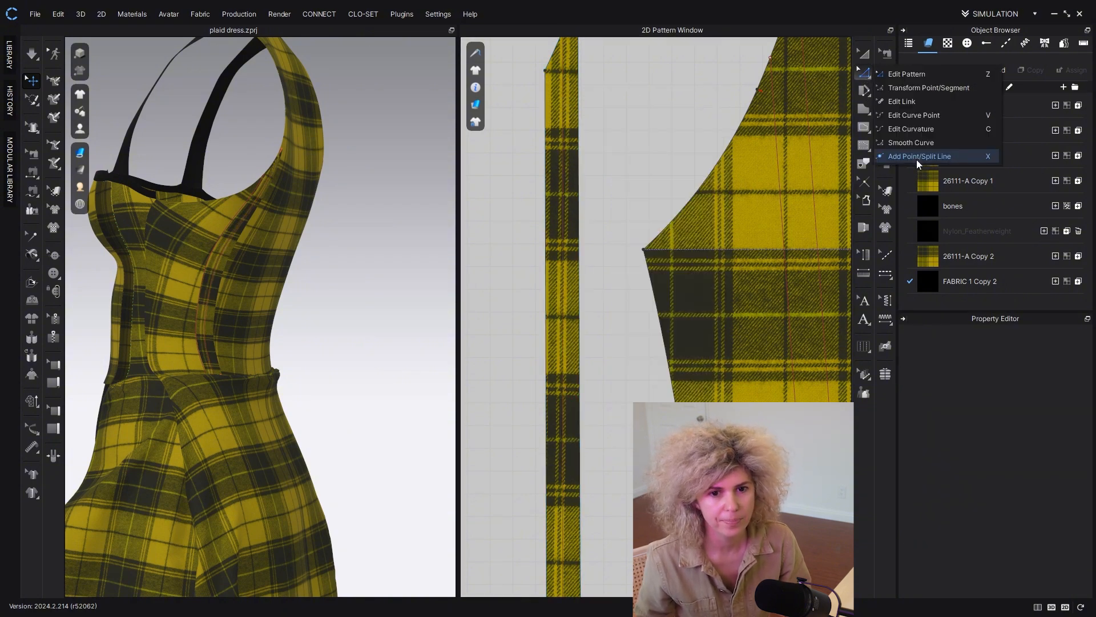
left_click(916, 159)
scroll(566, 75, "down", 2)
middle_click_drag(563, 77, 535, 131)
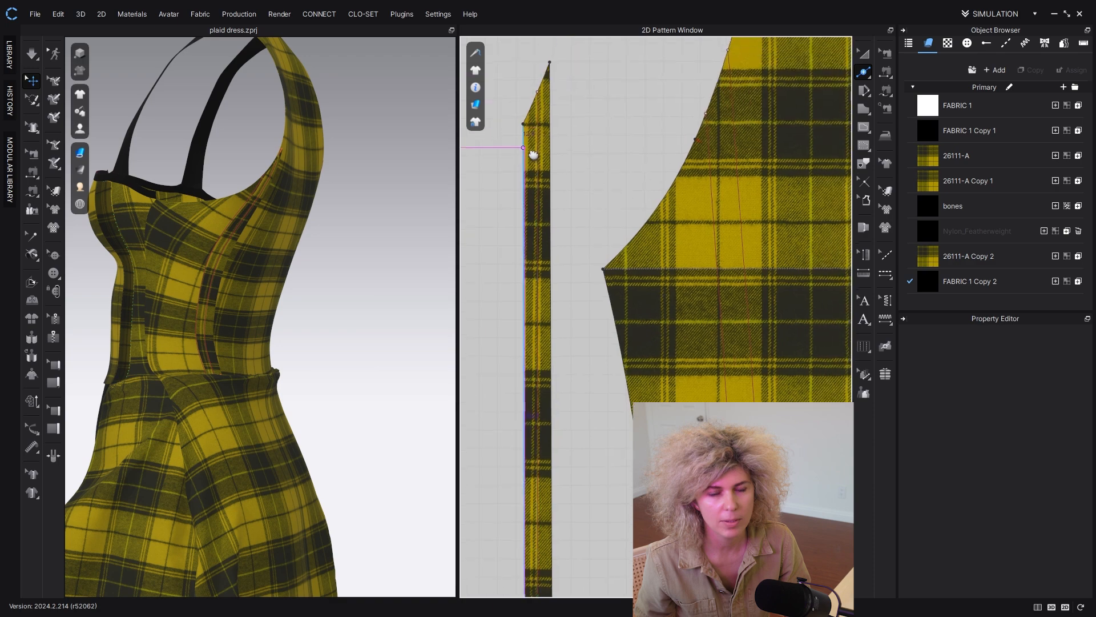
scroll(530, 153, "up", 3)
right_click(541, 122)
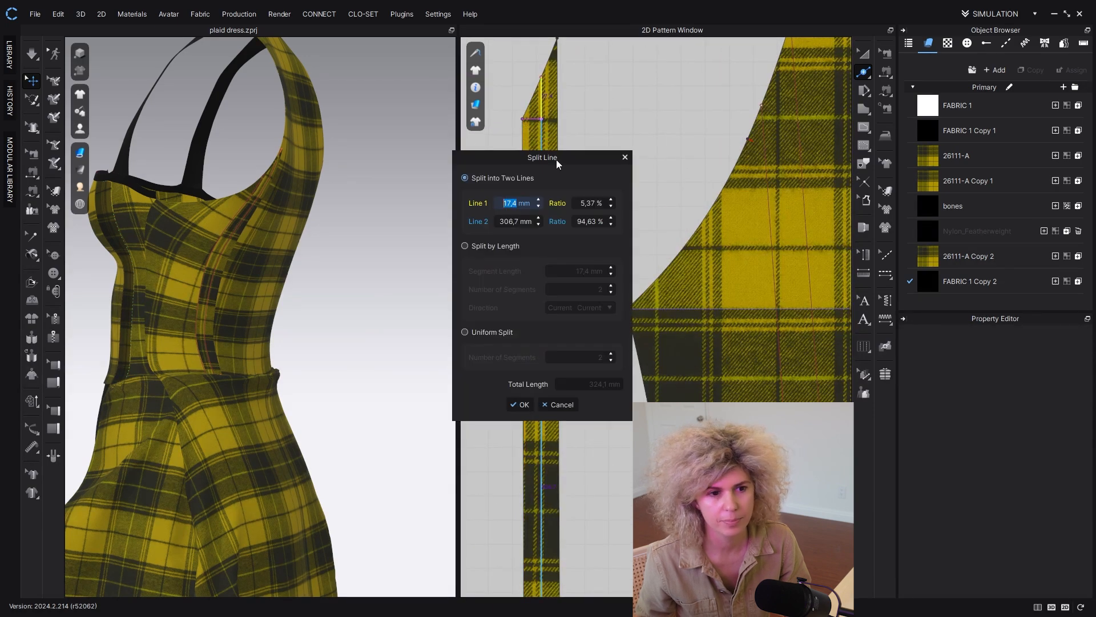
left_click(464, 332)
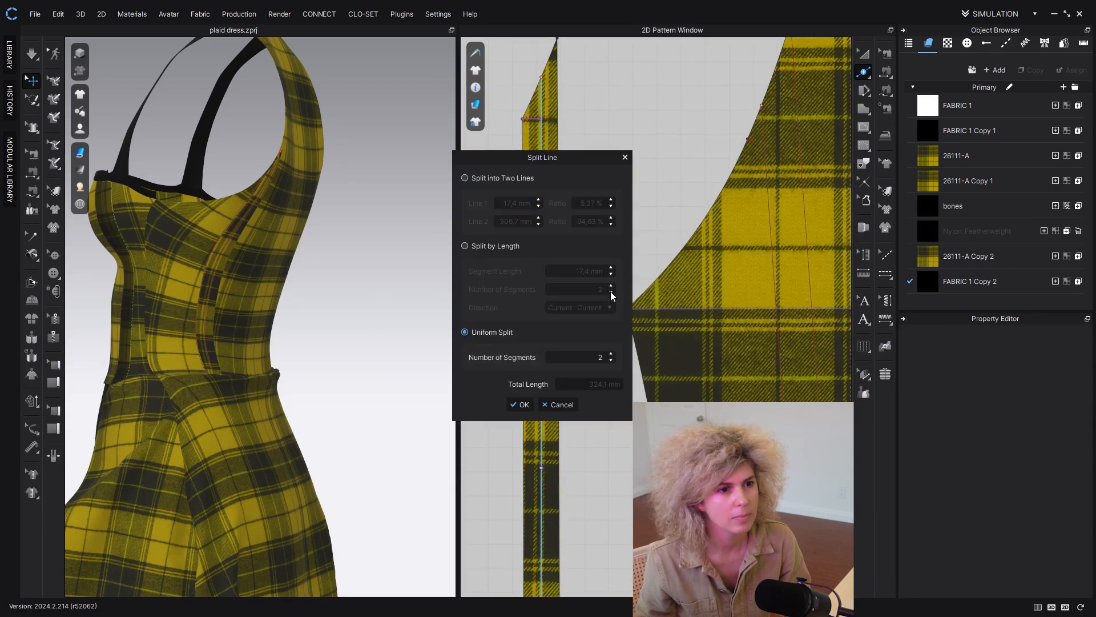
left_click(611, 354)
left_click(611, 355)
left_click(611, 354)
left_click(611, 354)
left_click(610, 354)
left_click(610, 354)
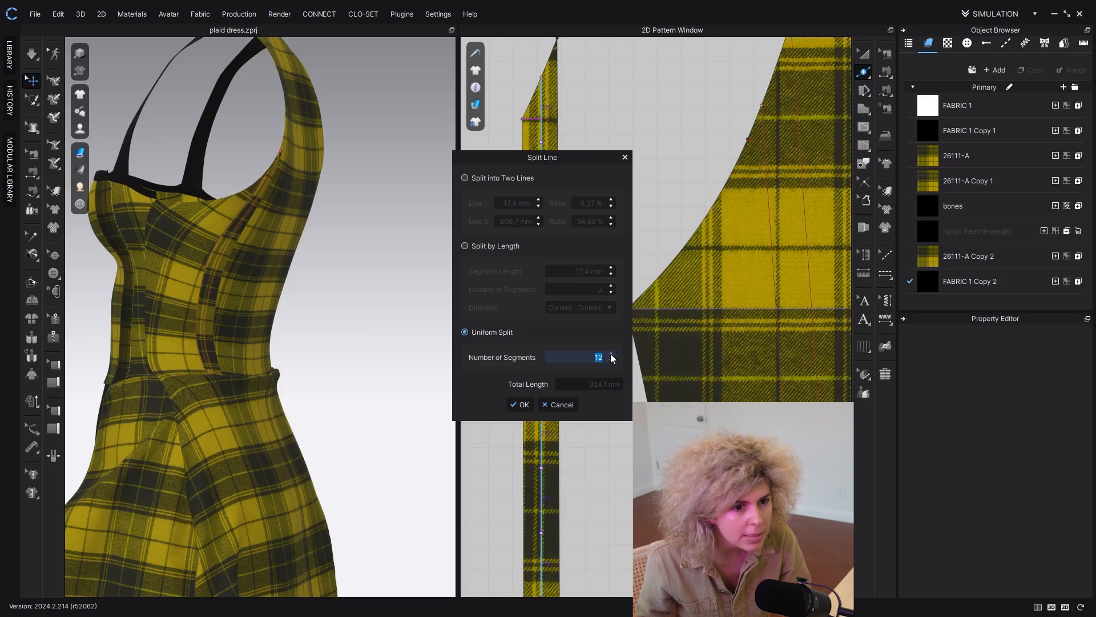
left_click(611, 354)
left_click(522, 405)
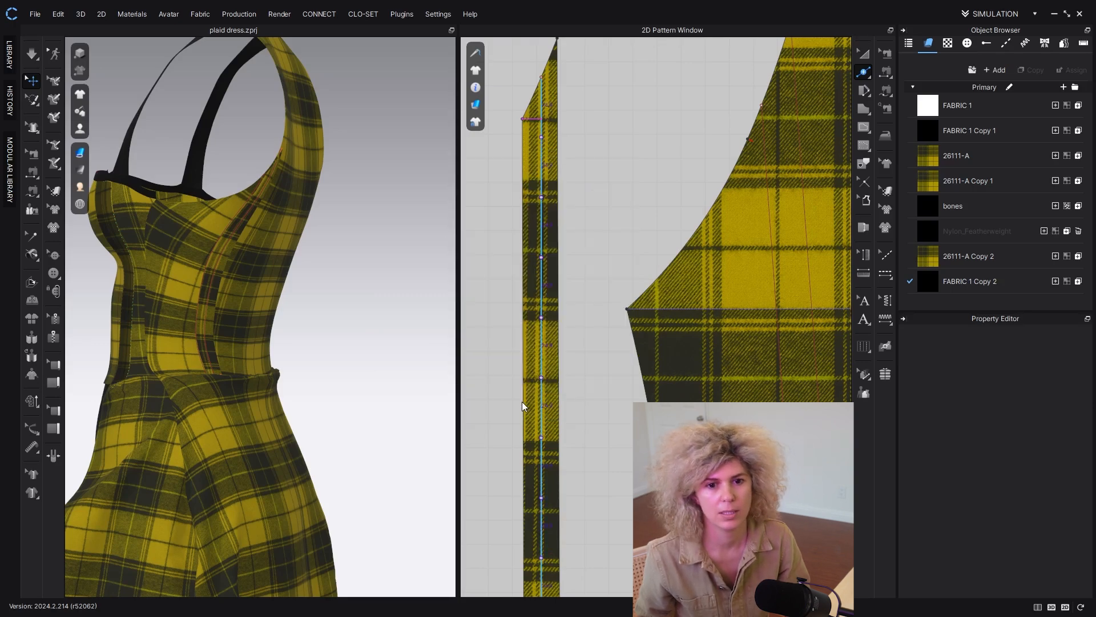
Step: Draw an internal circle with a line length of about 20 mm near the strip's slanted upper end, beside its lengthwise internal line
scroll(543, 394, "down", 4)
middle_click_drag(572, 404, 557, 338)
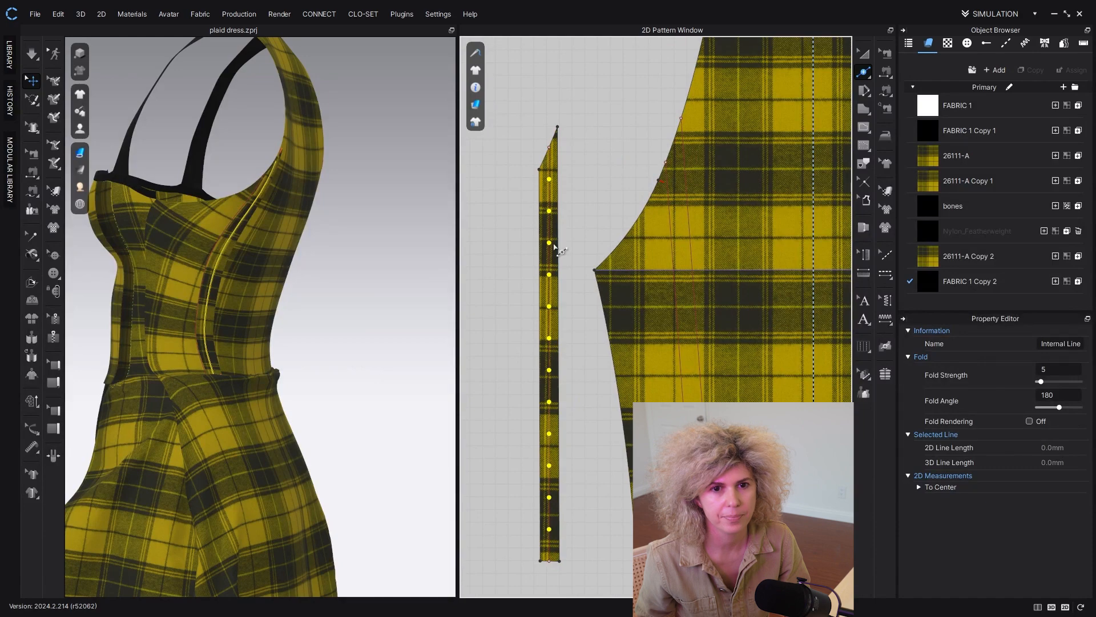
key("a")
left_click(537, 195)
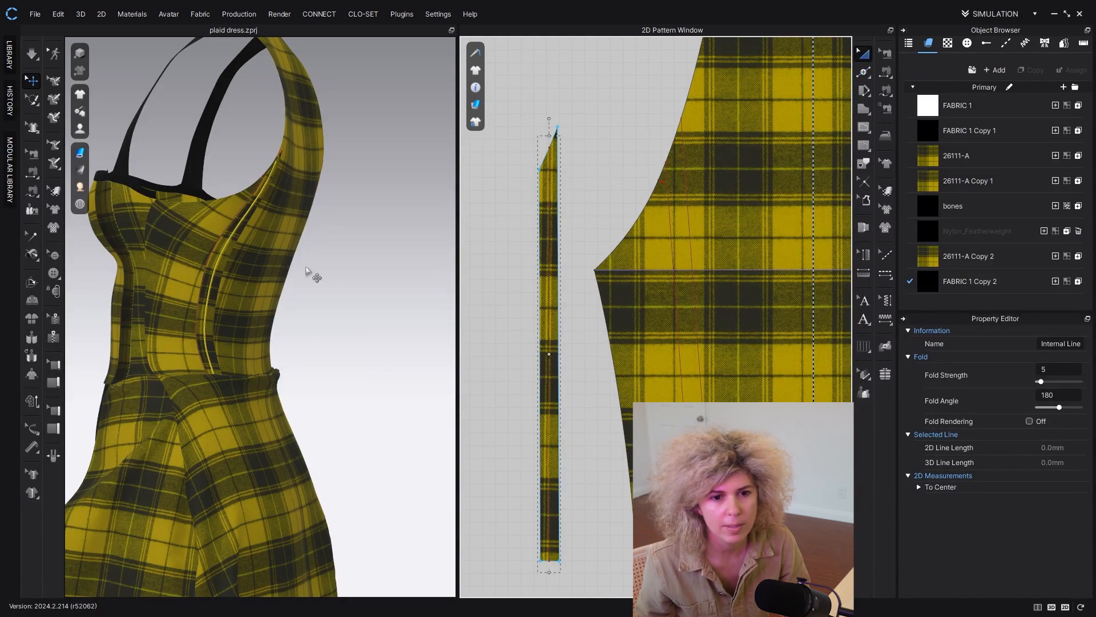
mouse_move(305, 270)
right_mouse_down()
mouse_move(404, 262)
mouse_move(313, 269)
right_mouse_up()
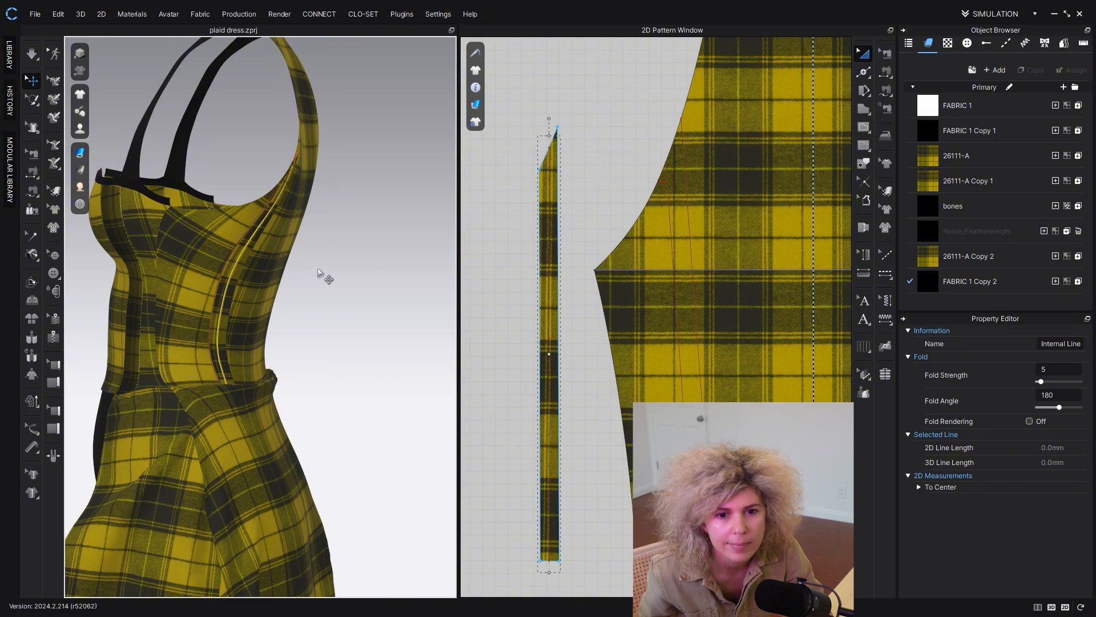
scroll(573, 318, "up", 1)
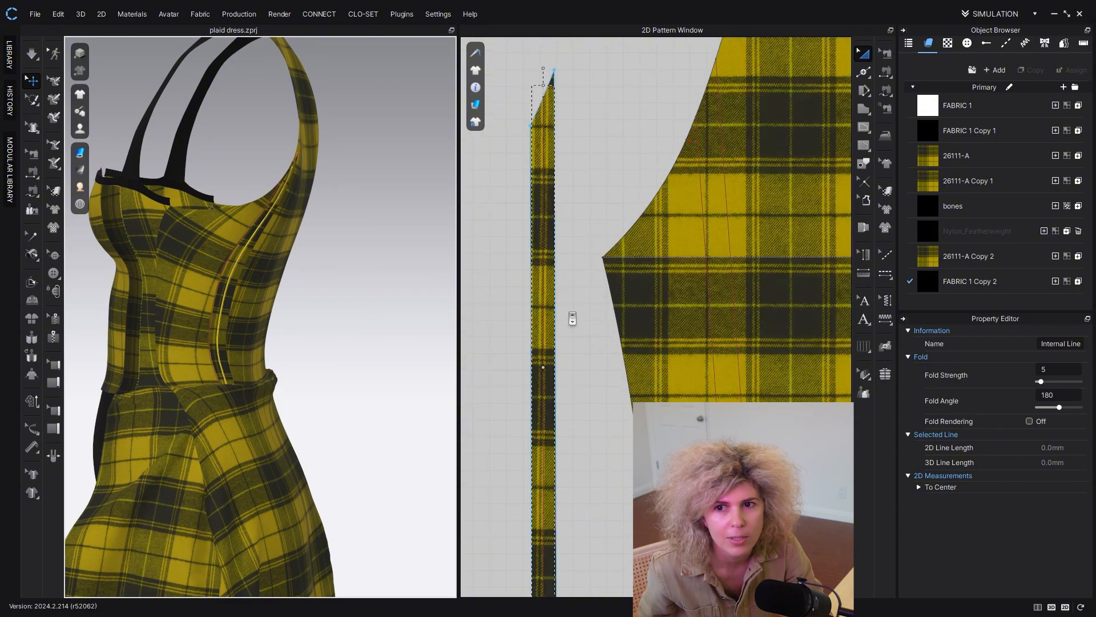
scroll(572, 189, "up", 2)
middle_click_drag(572, 189, 584, 258)
left_click(863, 128)
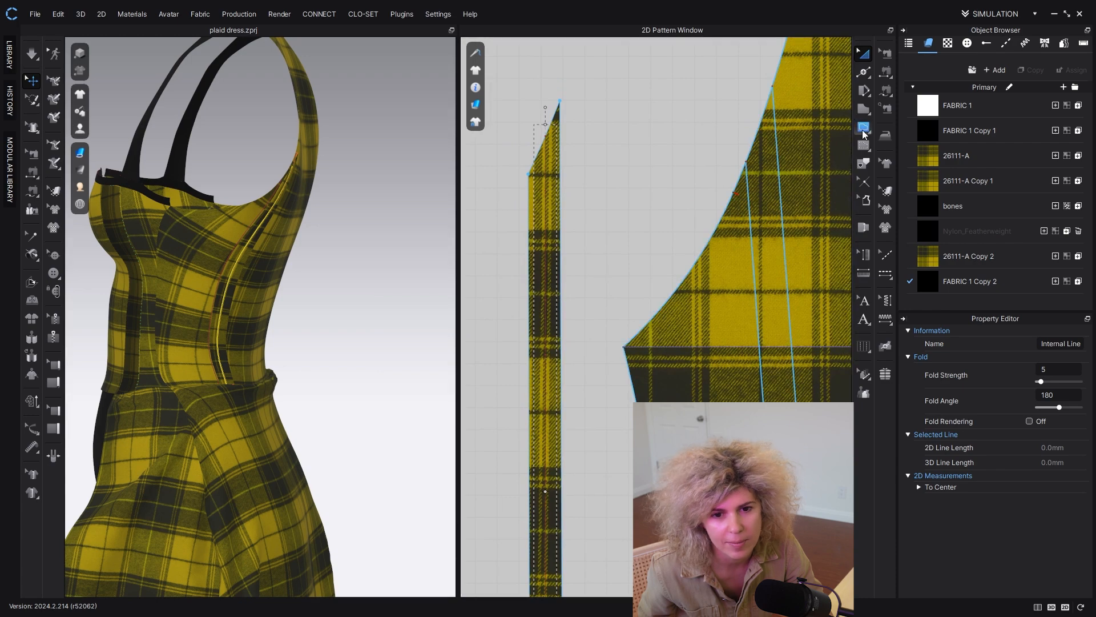
left_click(905, 157)
scroll(571, 280, "up", 6)
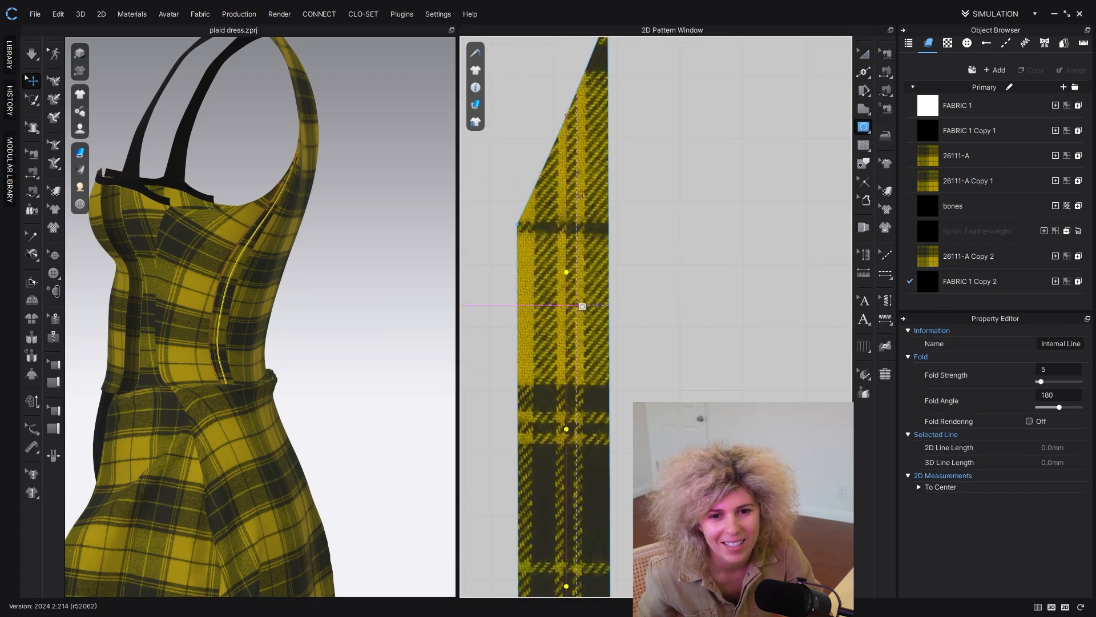
left_click_drag(593, 315, 644, 386)
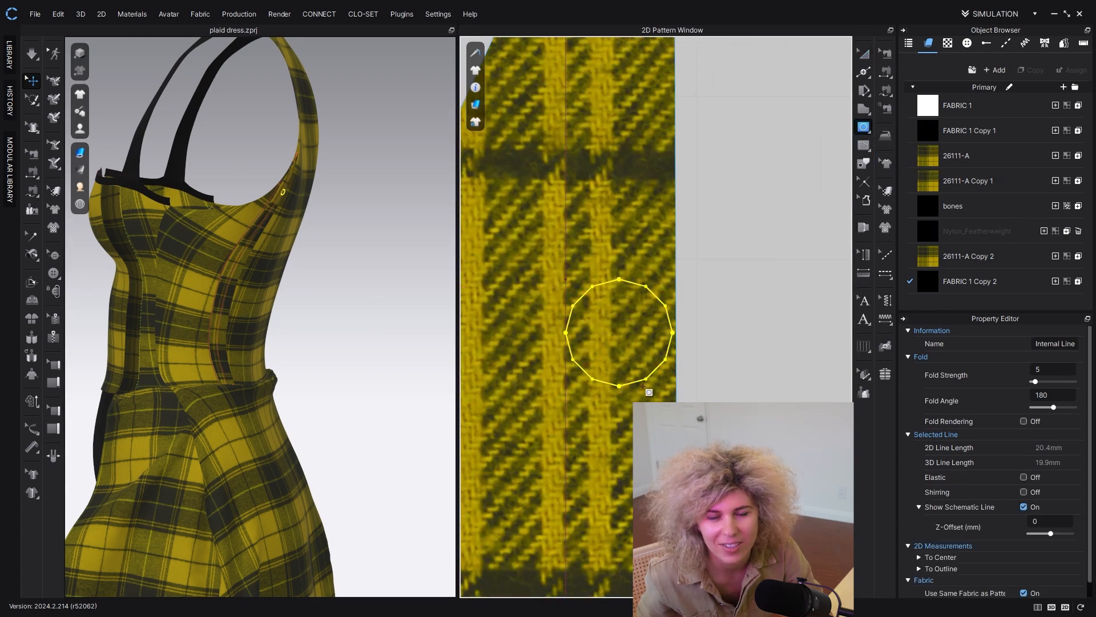
Step: Shrink the circle to a line length of about 18 mm and centre it on the uppermost division point of the strip's internal line
key("a")
scroll(640, 336, "down", 1)
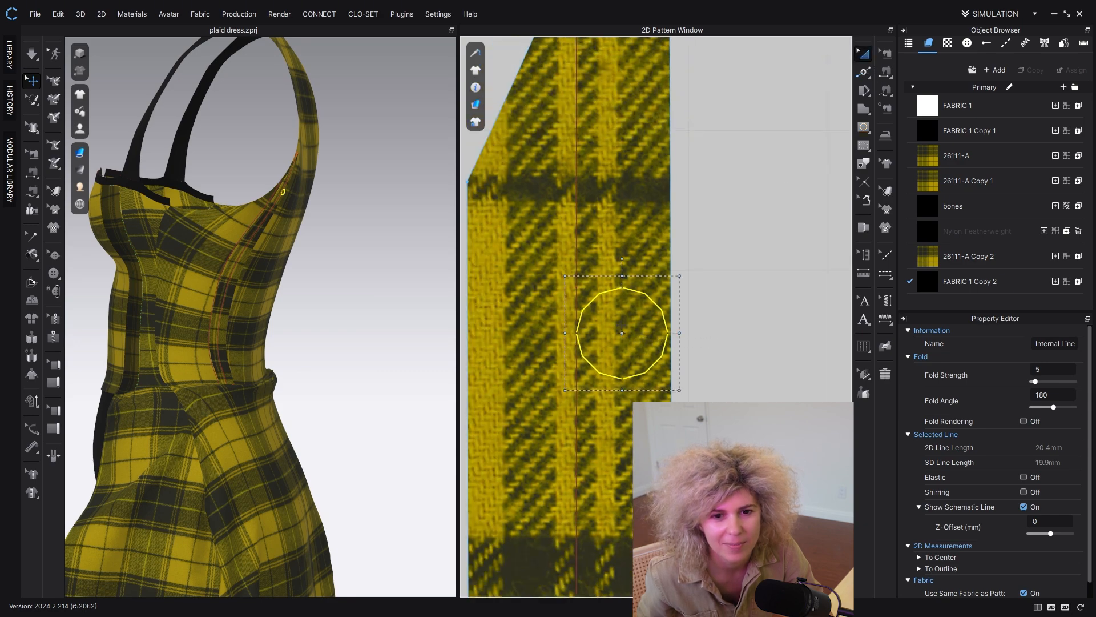
left_click(864, 73)
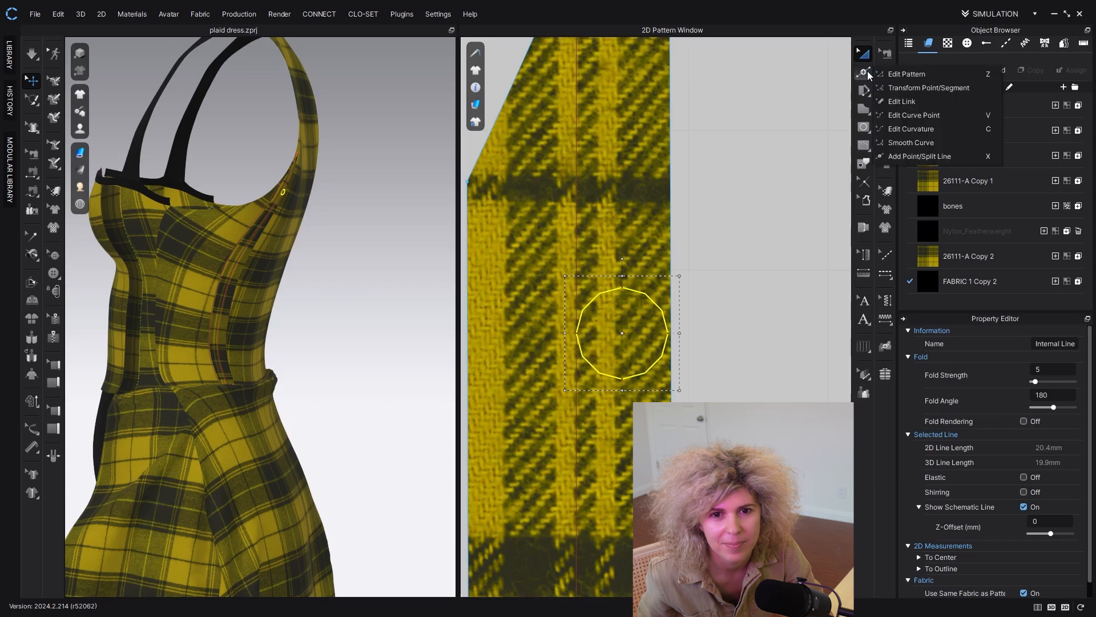
left_click(891, 75)
left_click(621, 317)
left_click(582, 310)
left_click(865, 54)
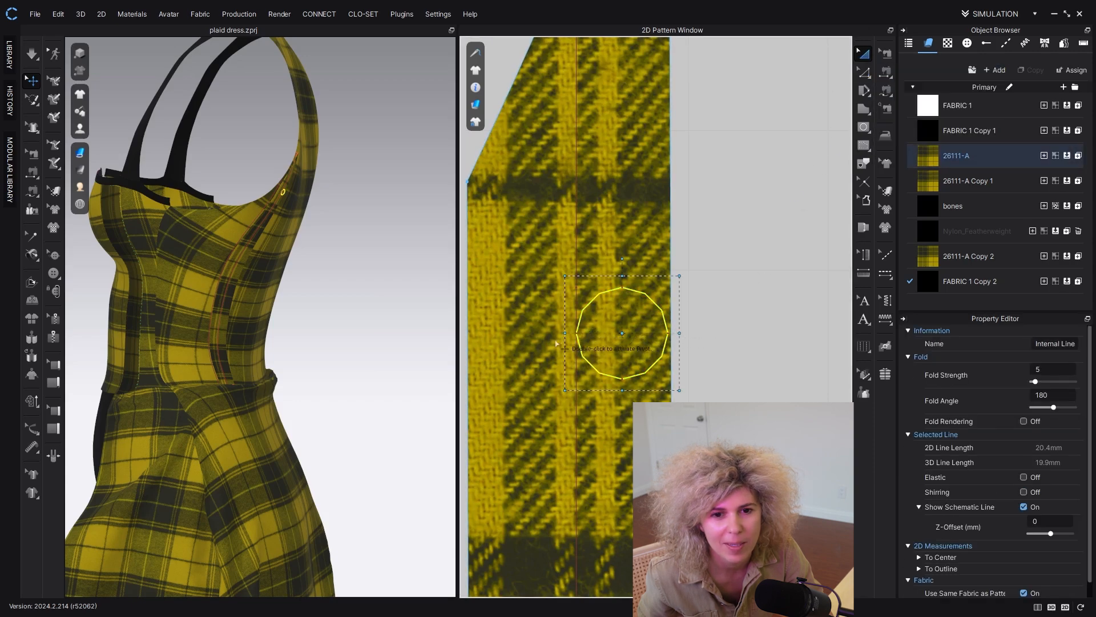
left_click(562, 311)
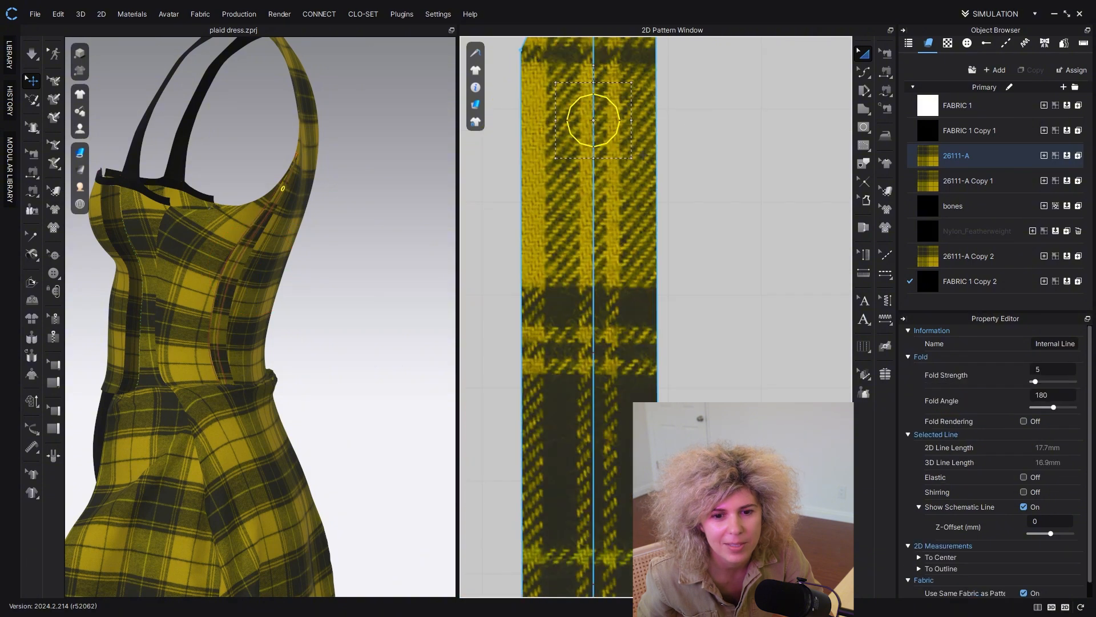
Step: Place a copy of the circle centred on the second division point of the strip's internal line
key("ctrl+v")
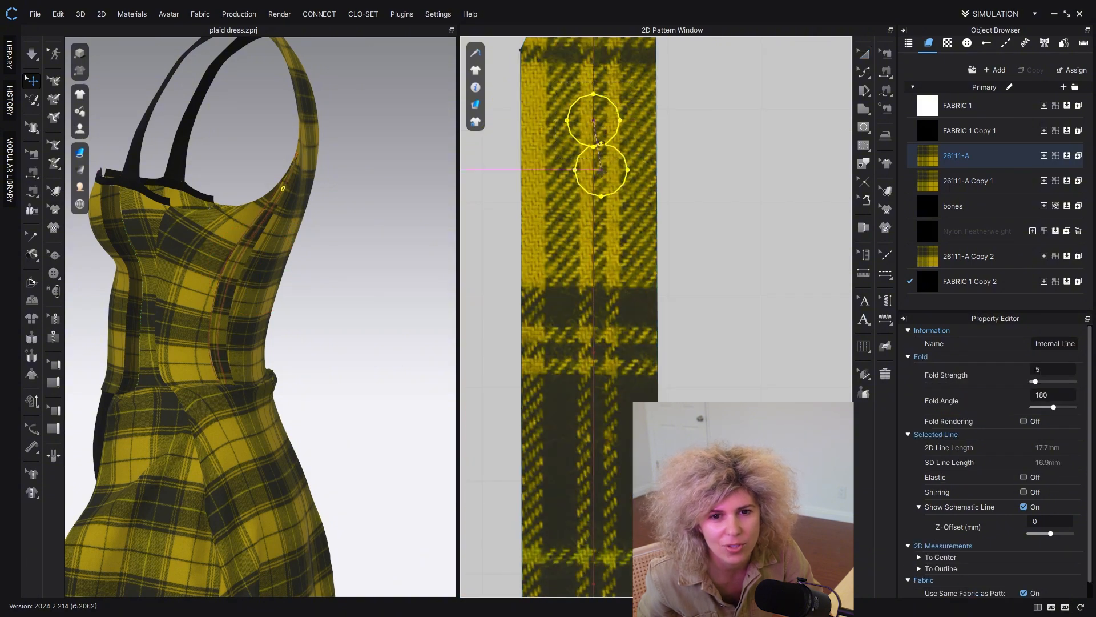
scroll(605, 242, "up", 3)
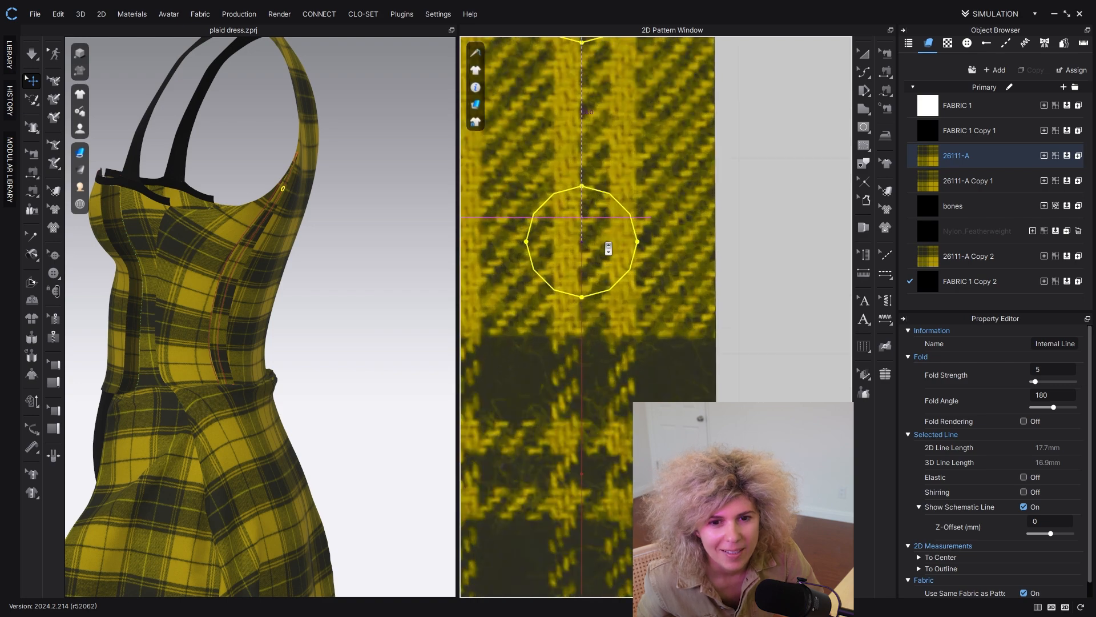
scroll(595, 252, "down", 4)
scroll(602, 296, "up", 2)
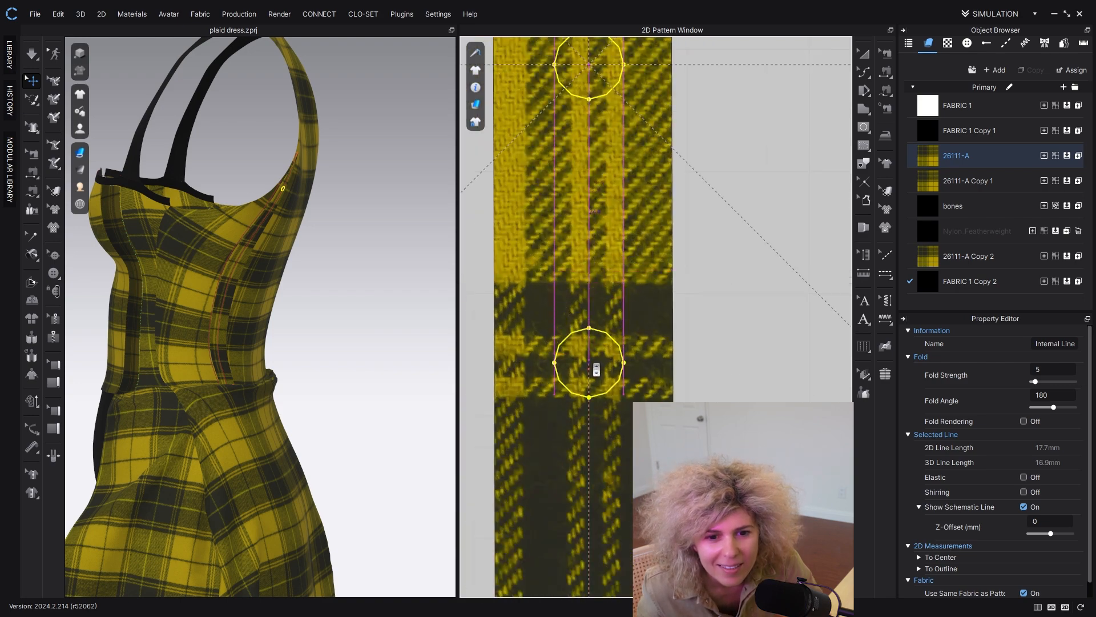
left_click(595, 374)
Step: Copy the second circle onto the third division point of the strip's internal line
scroll(595, 371, "down", 3)
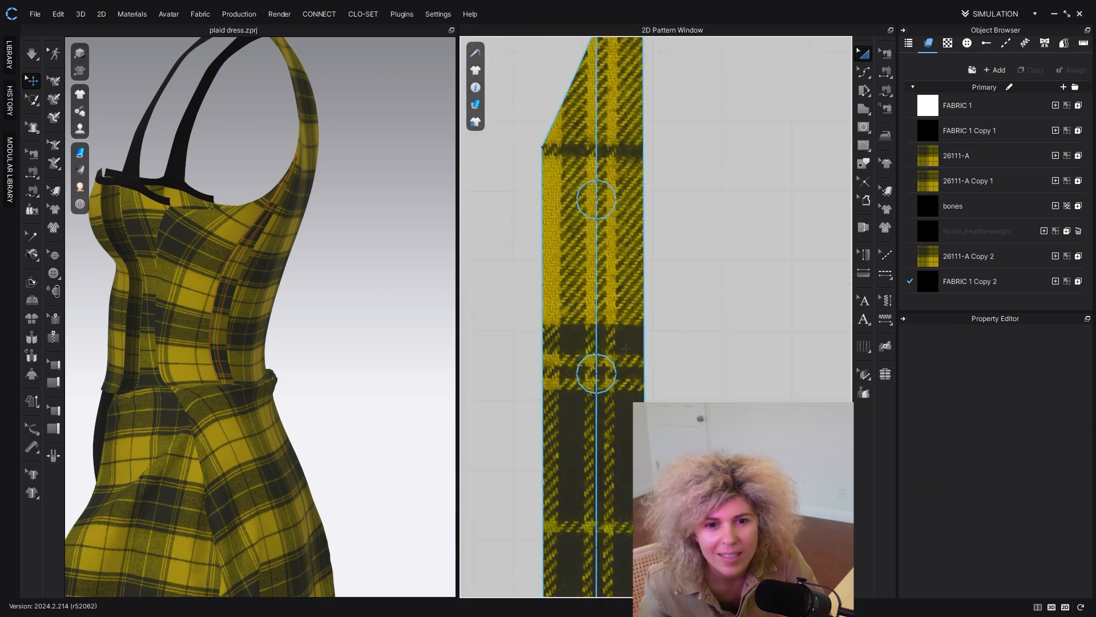
left_click(863, 73)
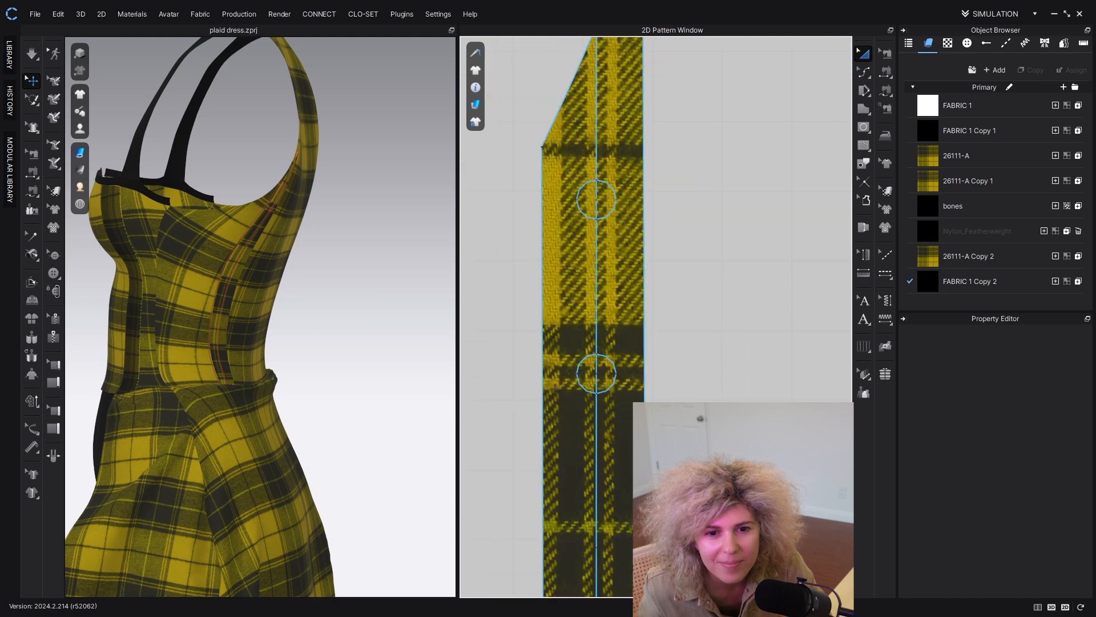
scroll(596, 411, "down", 2)
left_click(597, 428)
left_click(606, 419)
scroll(607, 418, "up", 3)
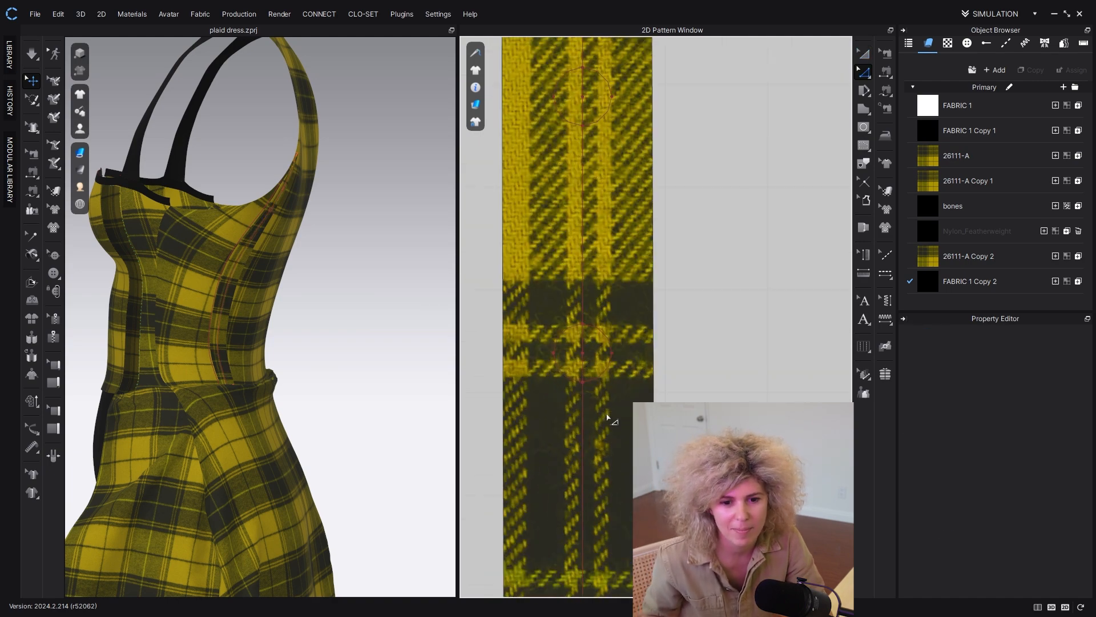
left_click(609, 350)
scroll(609, 345, "down", 3)
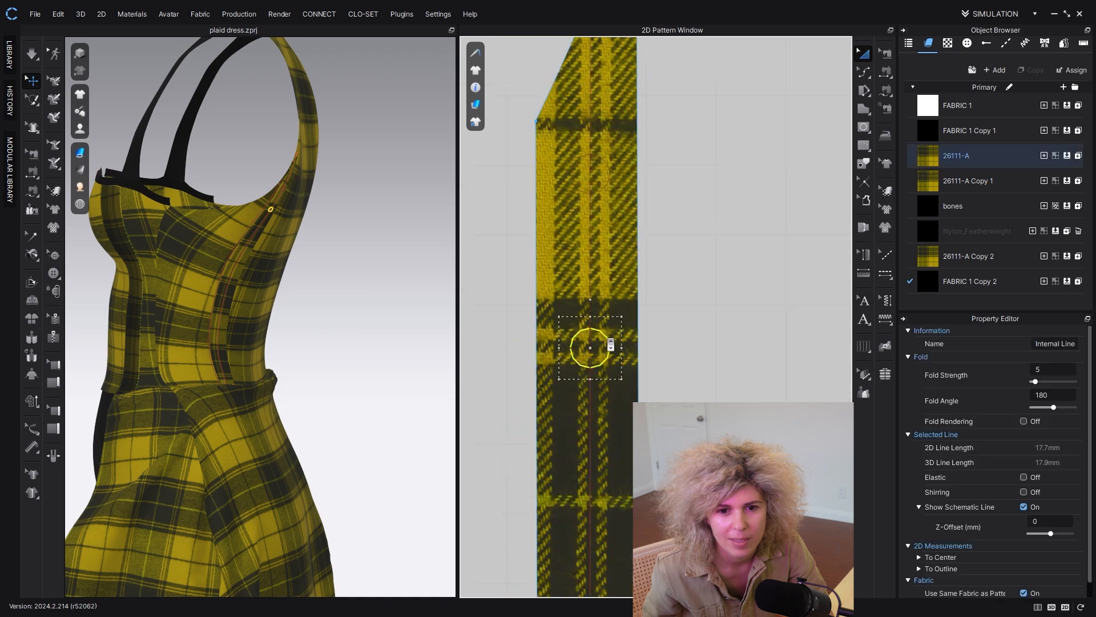
key("ctrl+v")
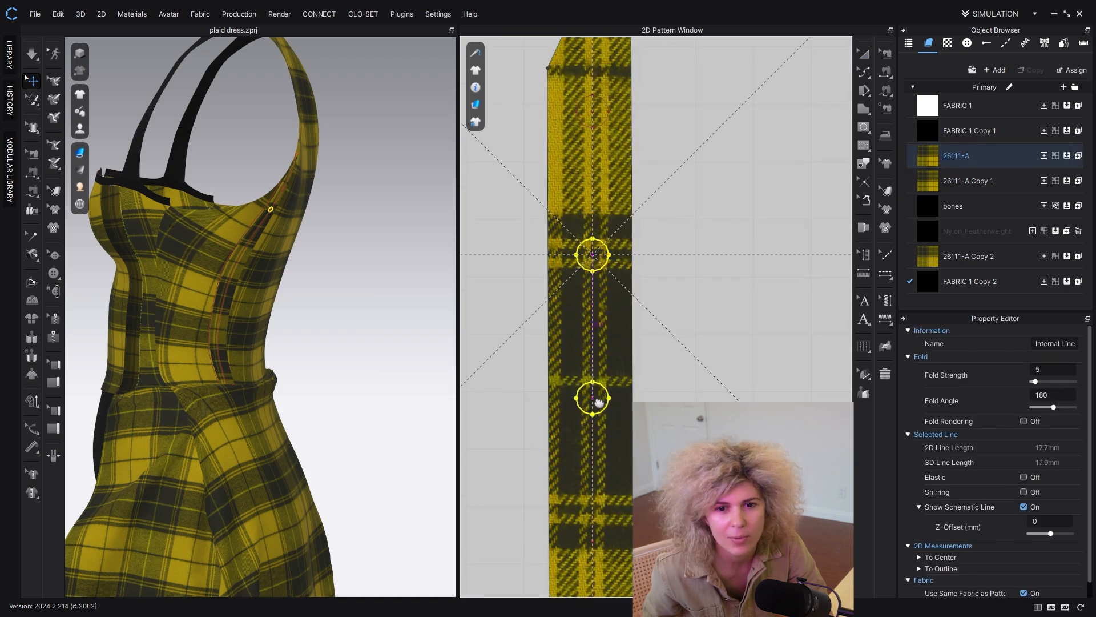
left_click(594, 402)
Step: Copy the third circle onto the fourth division point of the strip's internal line
scroll(596, 403, "up", 3)
scroll(597, 403, "down", 6)
scroll(596, 403, "up", 5)
middle_click_drag(596, 403, 600, 297)
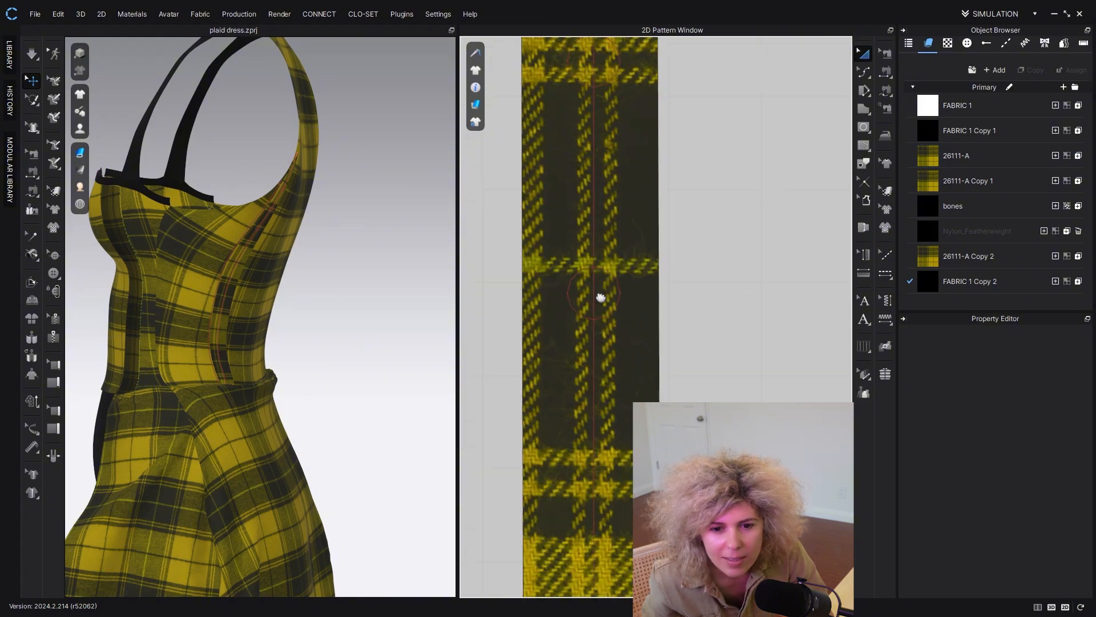
scroll(610, 305, "down", 3)
scroll(607, 300, "up", 5)
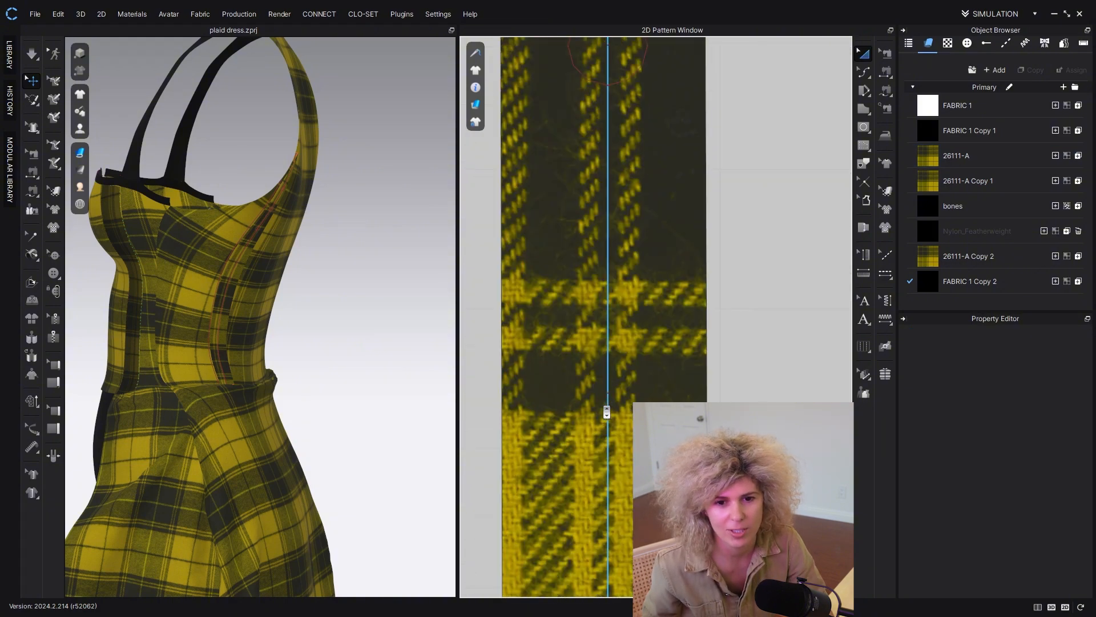
scroll(616, 274, "down", 4)
left_click(627, 261)
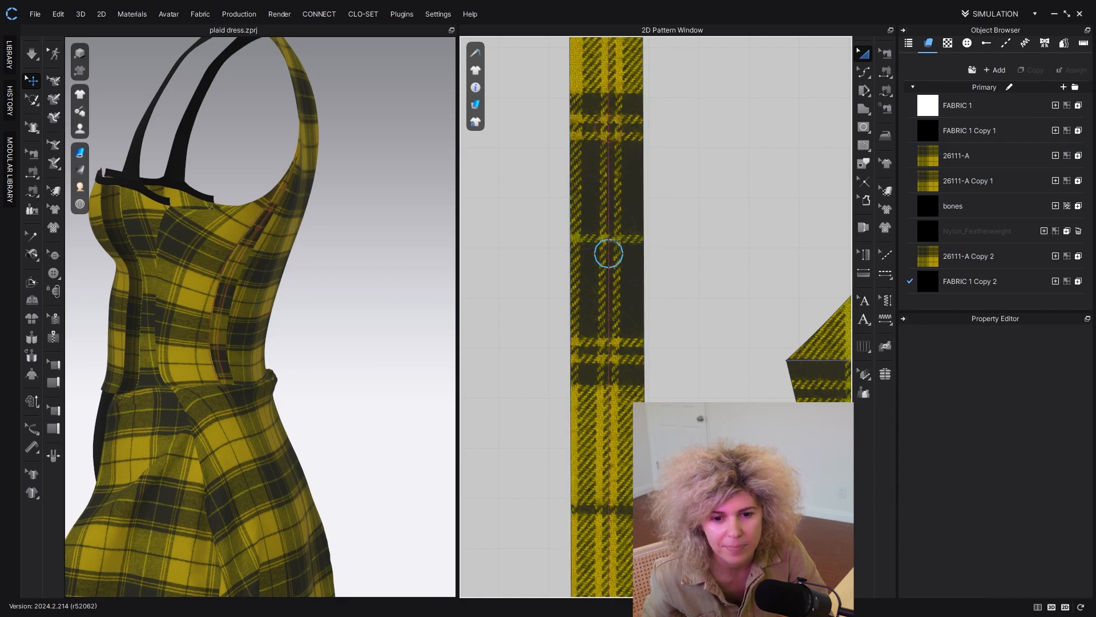
left_click(609, 250)
scroll(608, 379, "up", 4)
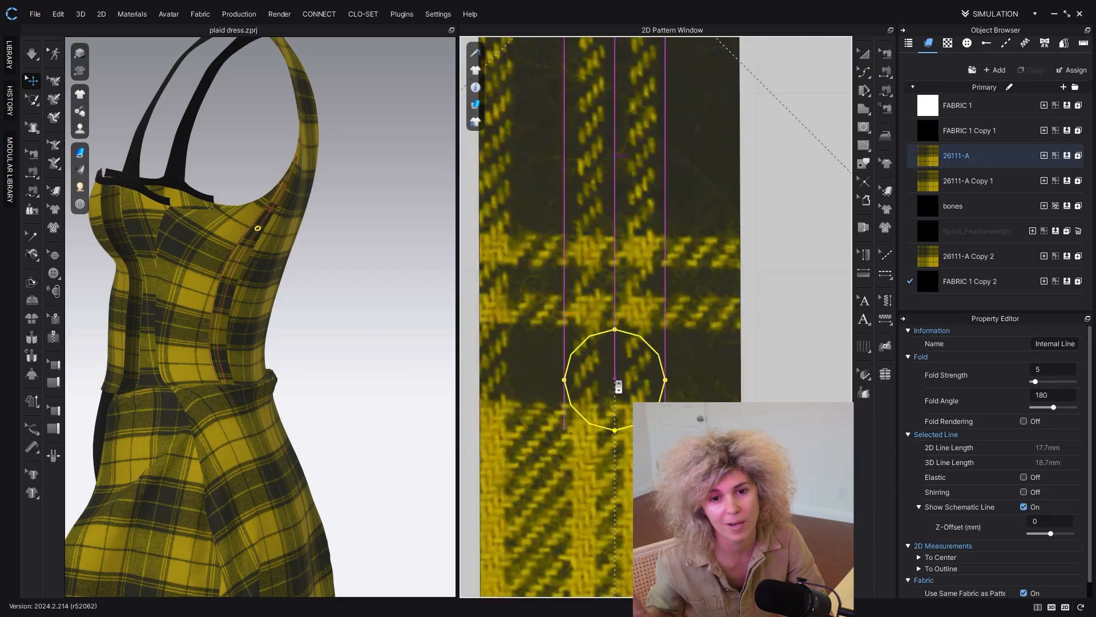
key("a")
Step: Copy the fourth circle onto the fifth division point of the strip's internal line
scroll(615, 381, "down", 6)
middle_click_drag(615, 387, 612, 277)
scroll(613, 276, "up", 2)
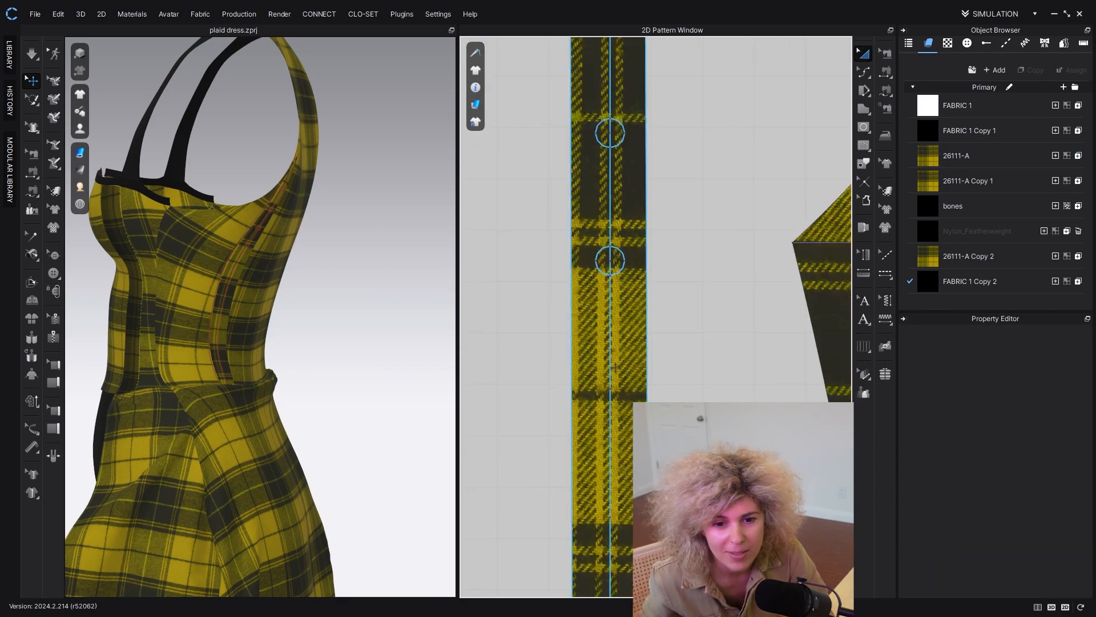
left_click(620, 252)
scroll(621, 255, "up", 2)
key("ctrl+c")
key("ctrl+v")
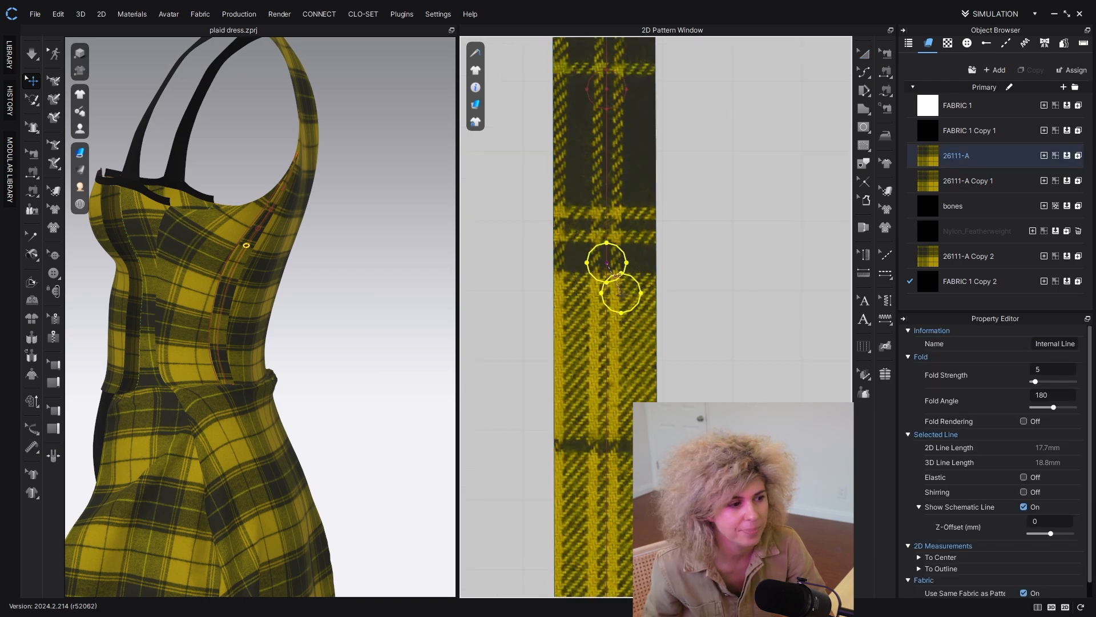
left_click(618, 440)
Step: Copy the fifth circle onto the sixth division point of the strip's internal line
middle_click_drag(637, 394, 640, 230)
left_click(616, 286)
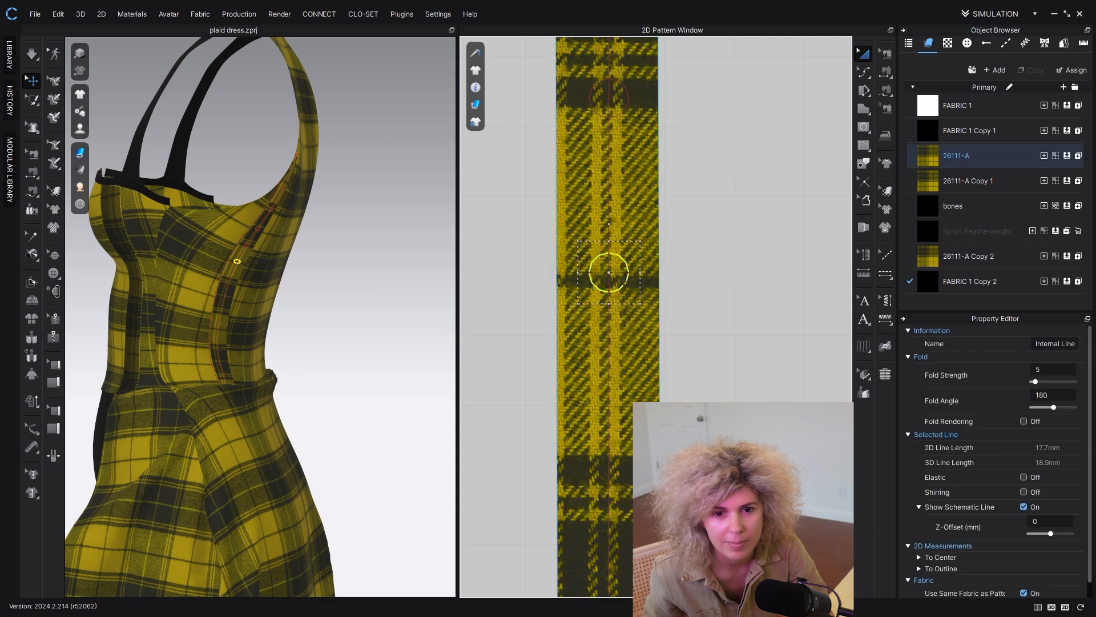
key("ctrl+c")
key("ctrl+v")
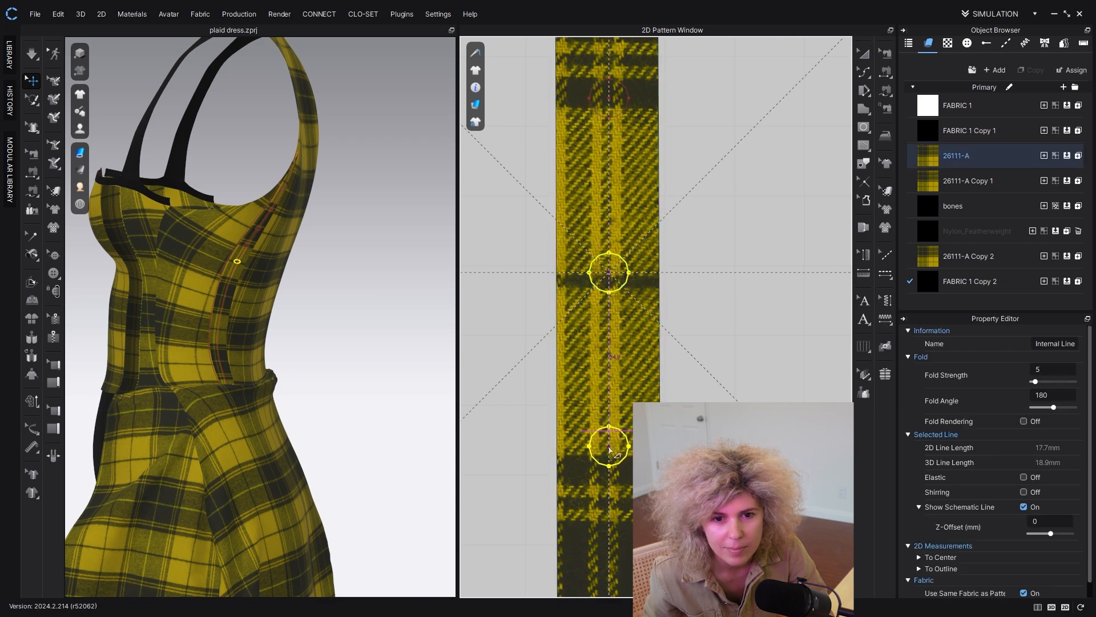
left_click(609, 448)
Step: Copy the sixth circle onto the seventh division point of the strip's internal line
scroll(609, 448, "up", 3)
scroll(610, 448, "down", 3)
middle_click_drag(610, 448, 629, 261)
left_click(646, 266)
scroll(647, 267, "up", 2)
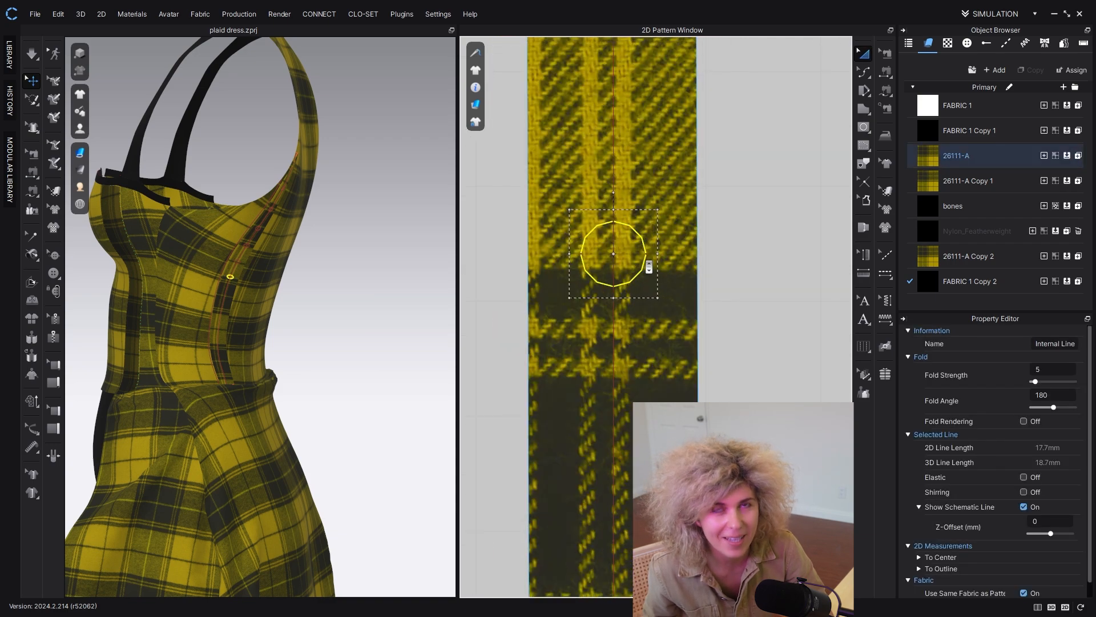
key("ctrl+v")
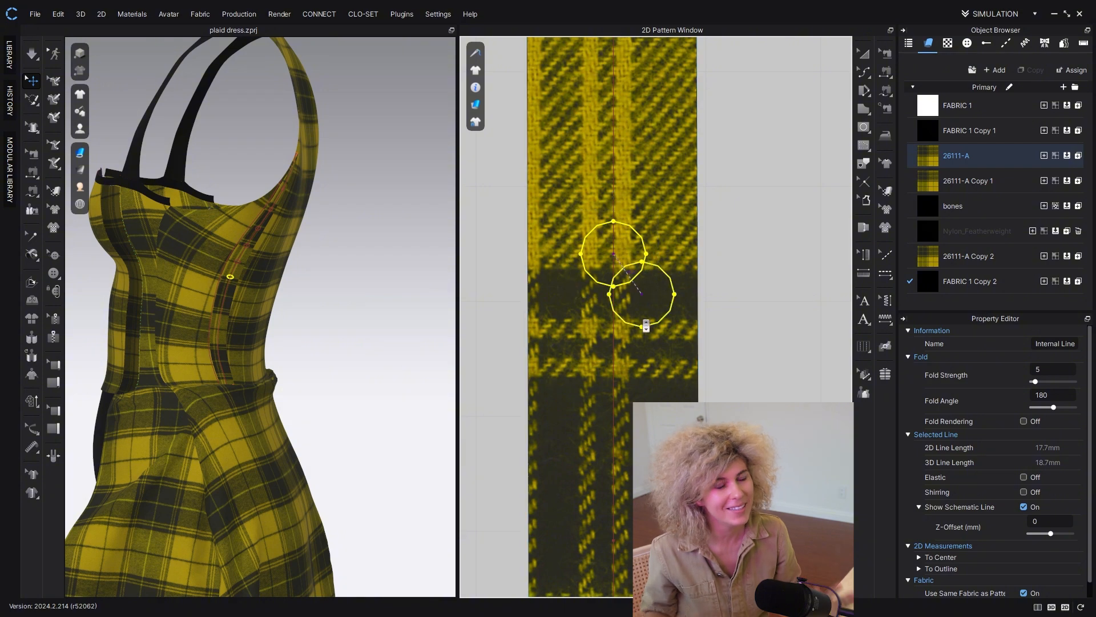
left_click(614, 544)
Step: Copy the seventh circle onto the eighth division point of the strip's internal line
scroll(614, 544, "down", 5)
middle_click_drag(615, 542, 599, 212)
scroll(599, 217, "down", 1)
scroll(598, 204, "up", 1)
left_click(600, 201)
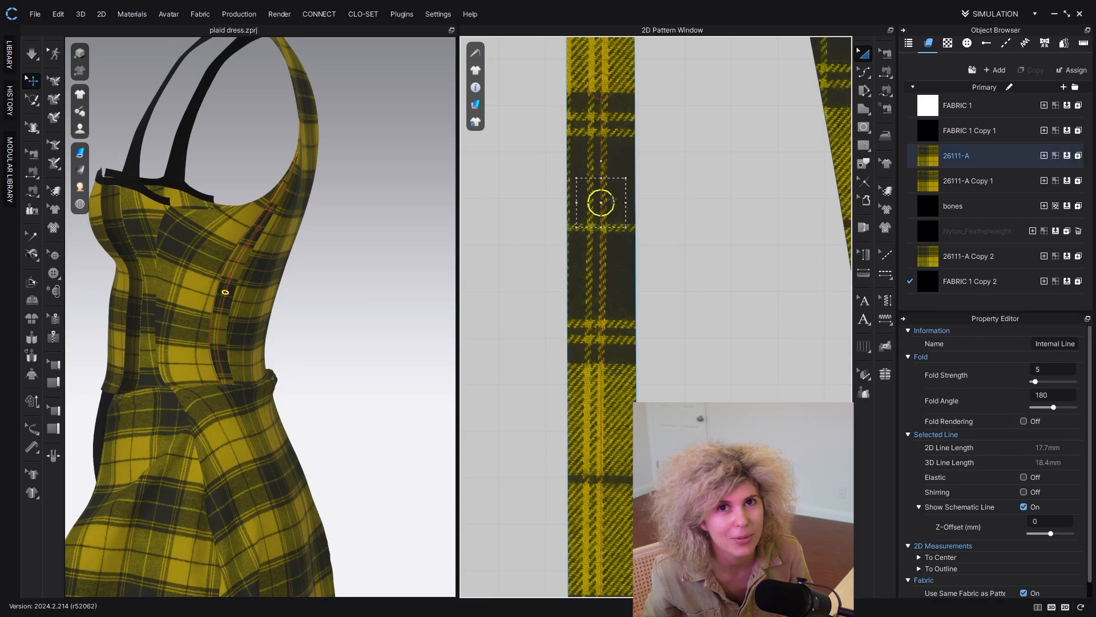
left_click(619, 310, "shift")
scroll(586, 338, "up", 4)
left_click(582, 334)
Step: Place further copies of the circle on the ninth and tenth division points of the strip's internal line
scroll(583, 334, "down", 5)
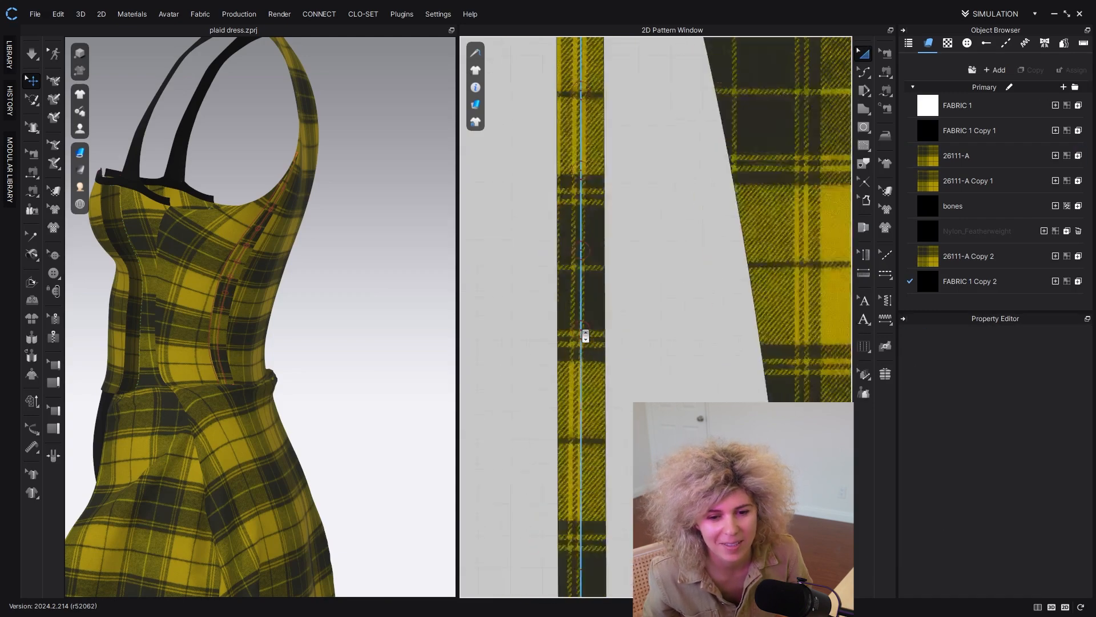
scroll(583, 334, "up", 1)
middle_click_drag(583, 335, 591, 166)
left_click(595, 160)
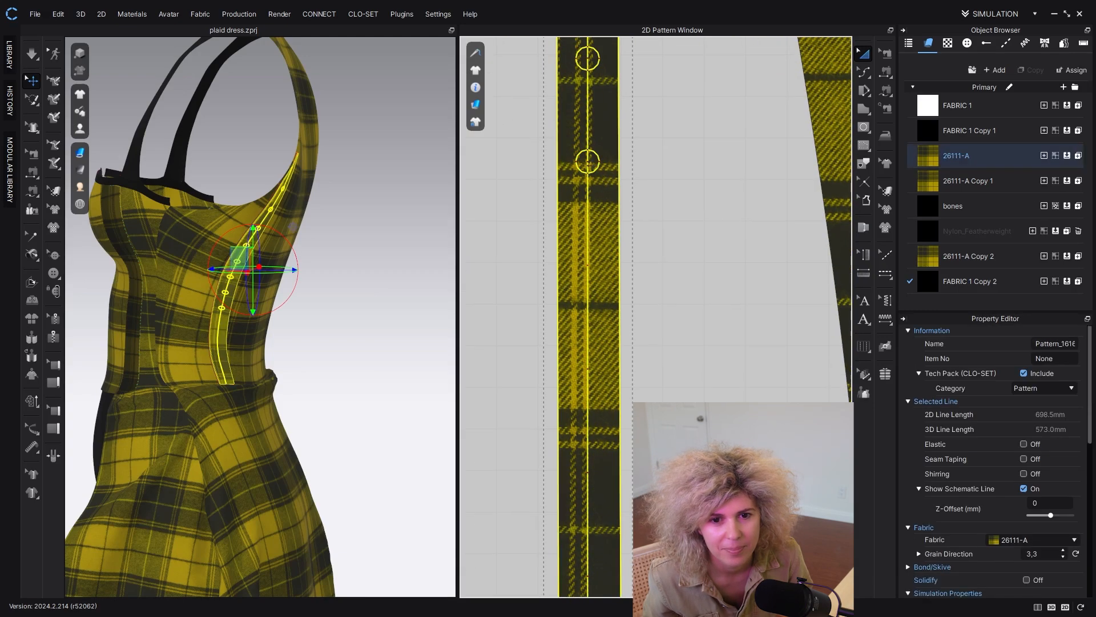
left_click(597, 159)
scroll(597, 159, "up", 3)
key("ctrl+v")
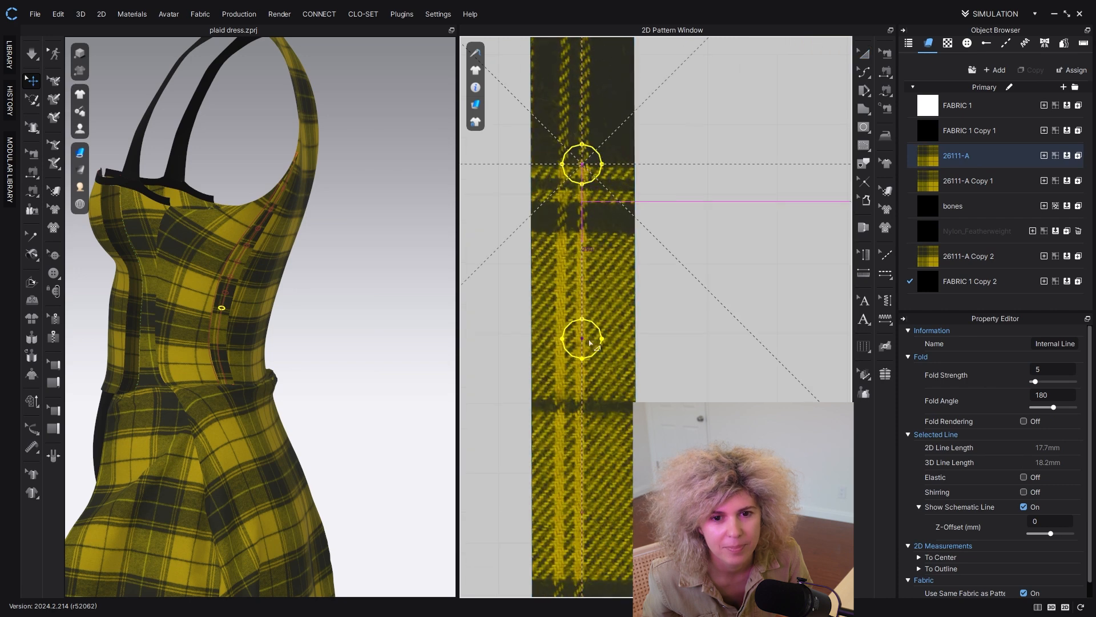
left_click(590, 343)
key("ctrl+v")
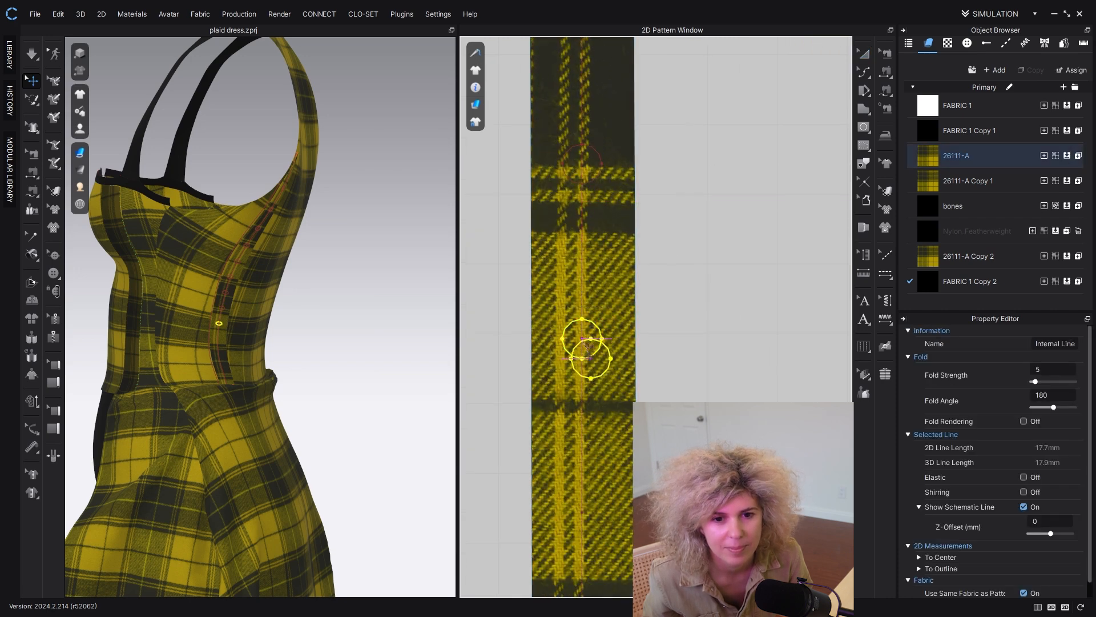
left_click(593, 516)
Step: Place two more copies of the circle on the next division points down the strip's internal line
middle_click_drag(606, 516, 609, 225)
left_click(618, 229)
left_click(601, 225)
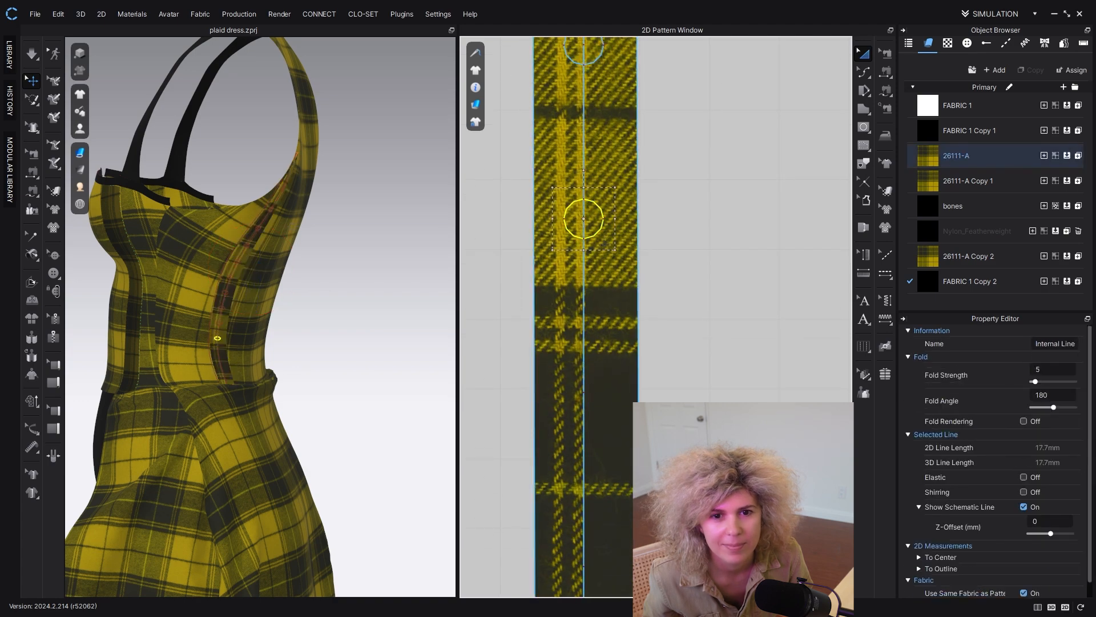
key("ctrl+c")
key("ctrl+v")
left_click(585, 396)
scroll(585, 396, "down", 3)
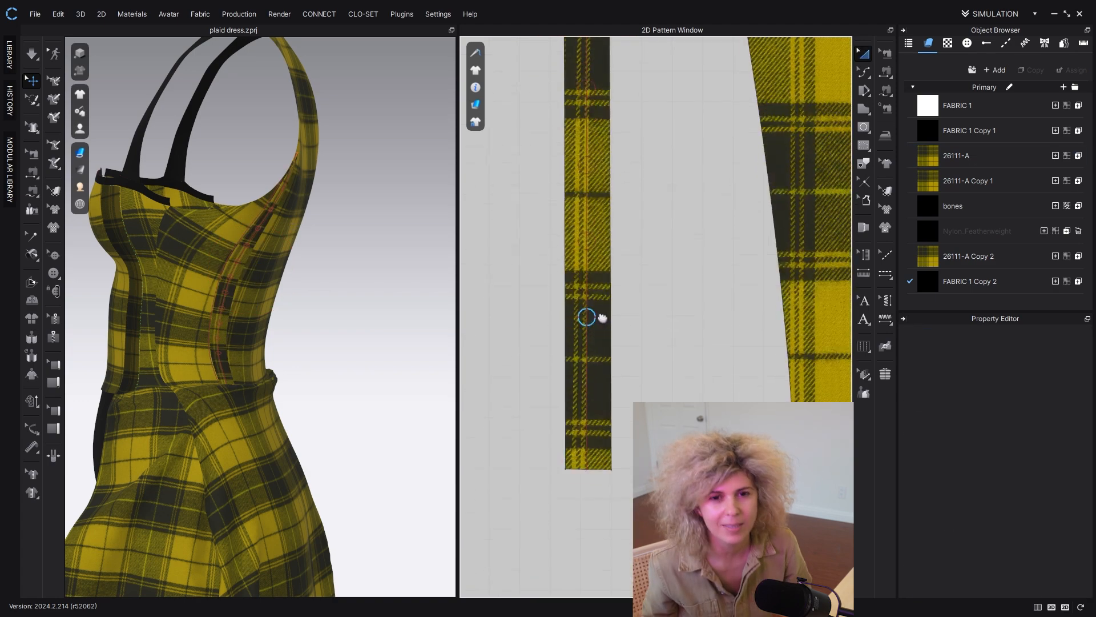
Step: Copy the circle onto the last division point near the strip's lower end
scroll(587, 313, "up", 3)
left_click(571, 270)
key("ctrl+c")
key("ctrl+v")
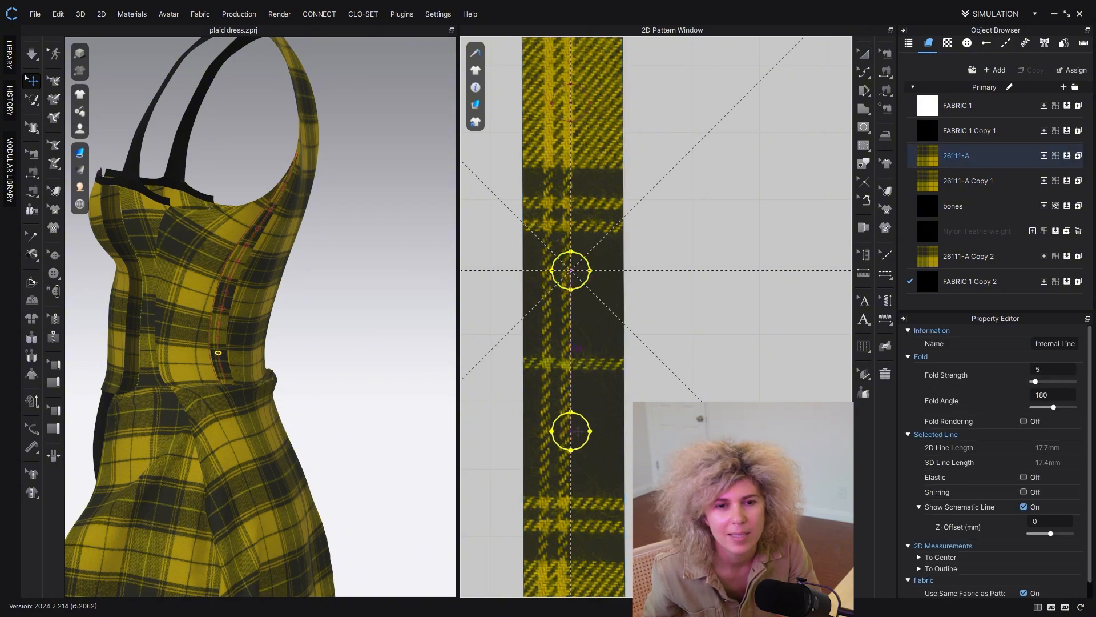
left_click(577, 441)
scroll(606, 354, "down", 8)
middle_click_drag(613, 283, 601, 335)
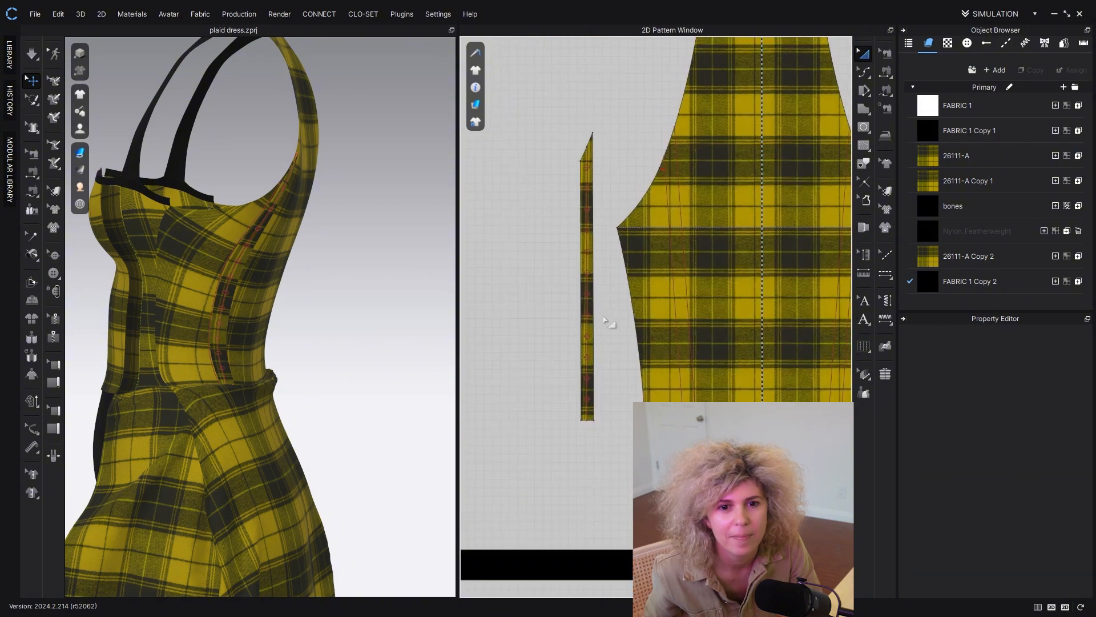
Step: Switch to Edit Pattern and start removing the internal line segments between the strip's upper circles
right_click_drag(332, 269, 282, 262)
scroll(603, 185, "up", 6)
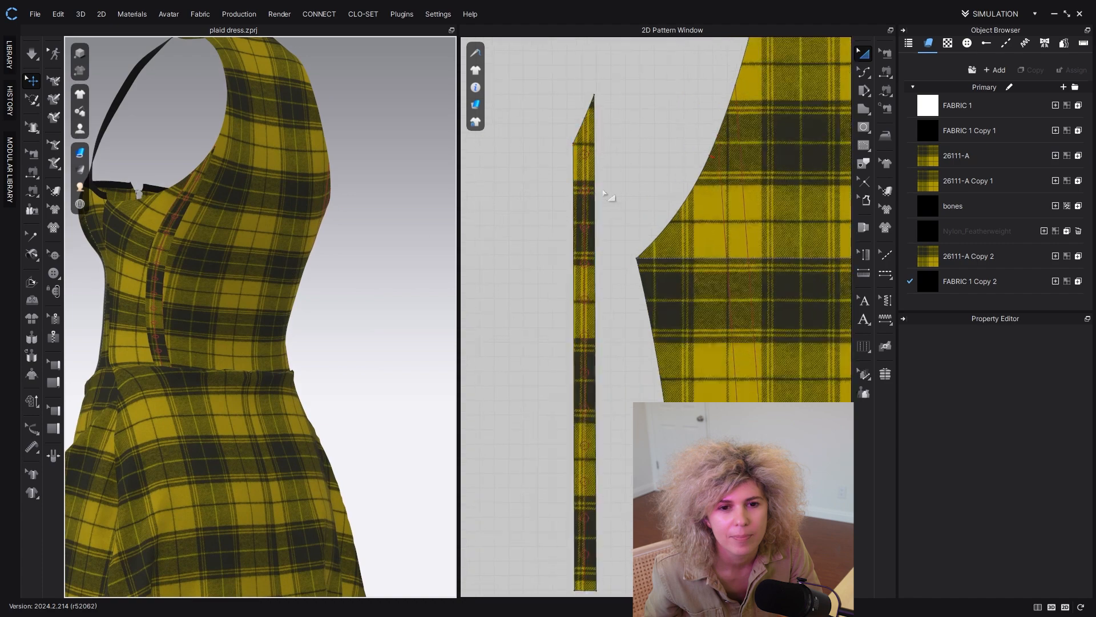
left_click(862, 73)
left_click(887, 89)
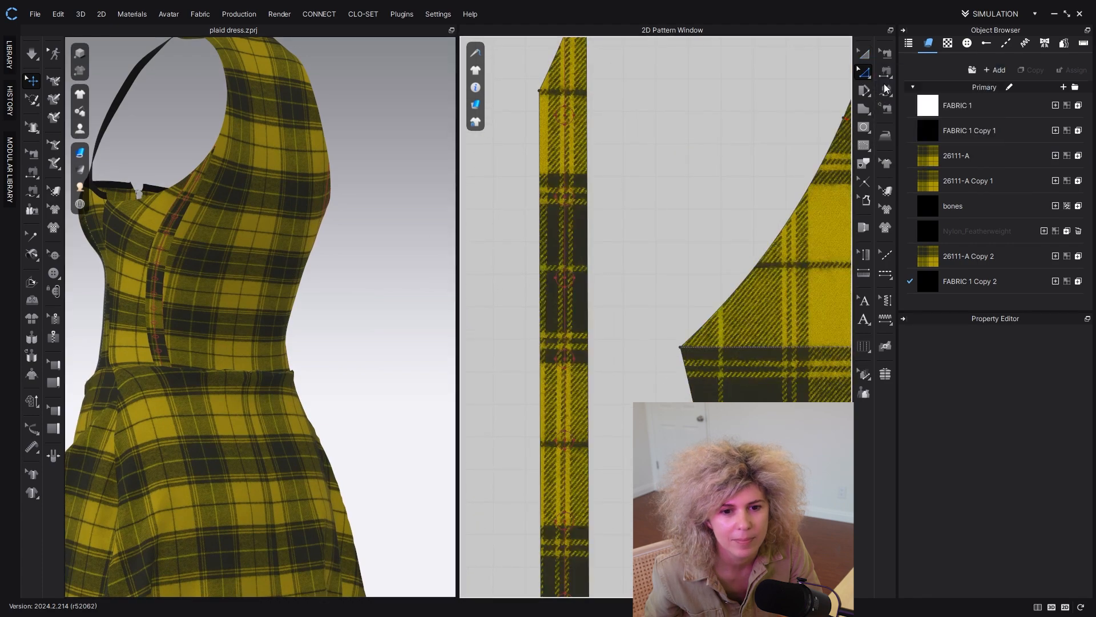
left_click(564, 117)
scroll(539, 123, "down", 3)
left_click(627, 131)
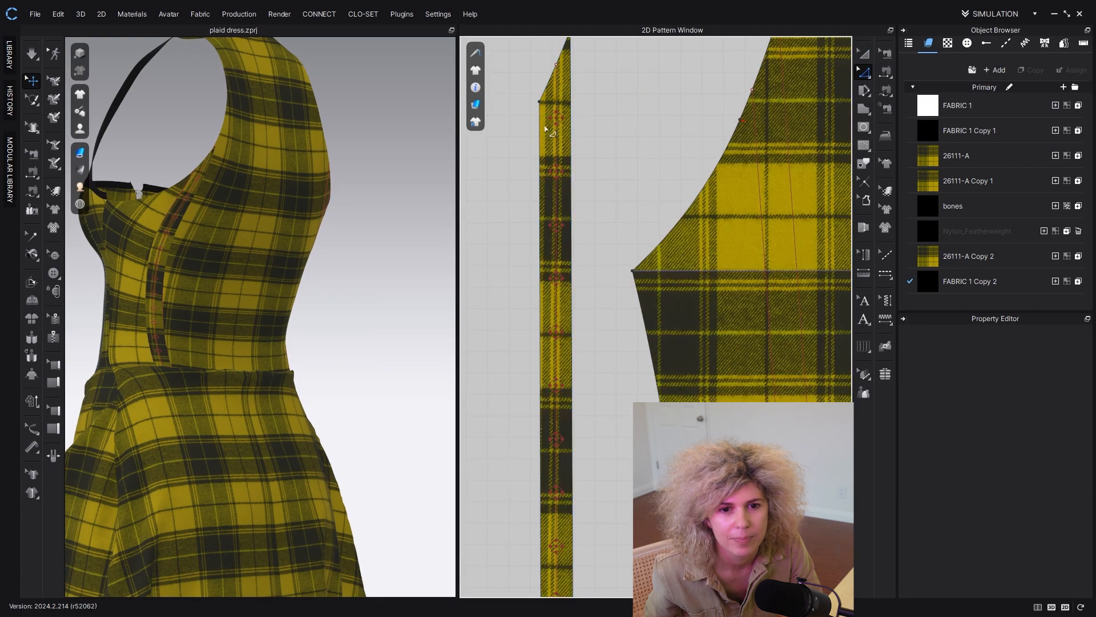
scroll(547, 131, "down", 3)
left_click_drag(528, 65, 590, 502)
scroll(551, 228, "up", 5)
left_click(554, 194)
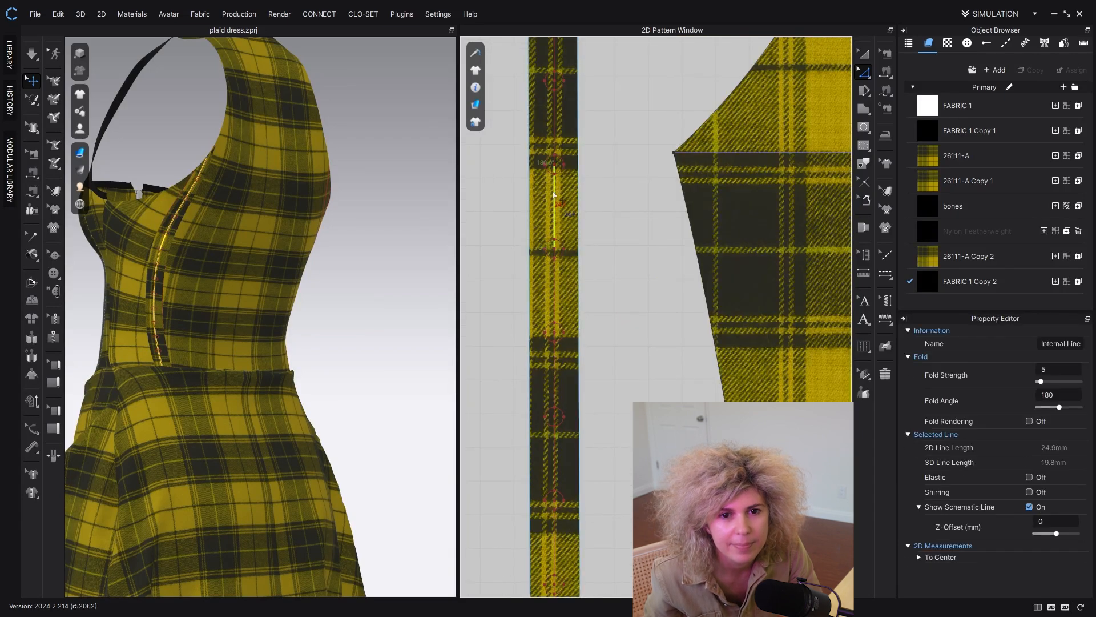
Step: Delete the internal line segments running between the circles in the middle of the strip
scroll(554, 195, "down", 4)
scroll(560, 190, "up", 6)
middle_click_drag(553, 198, 552, 250)
left_click(527, 348)
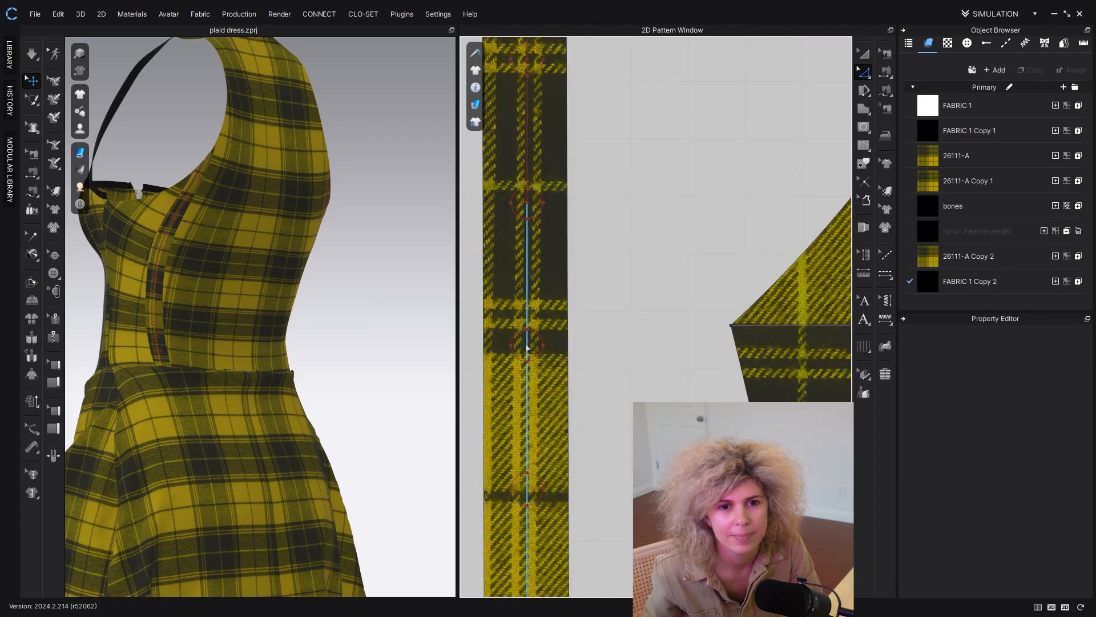
left_click(527, 346)
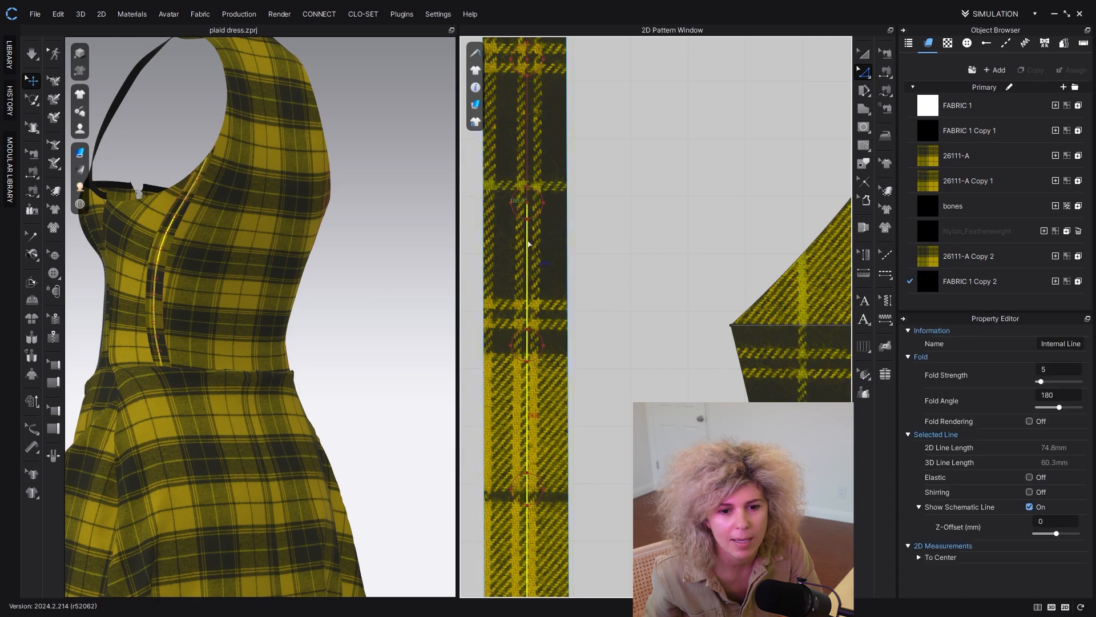
left_click(530, 173)
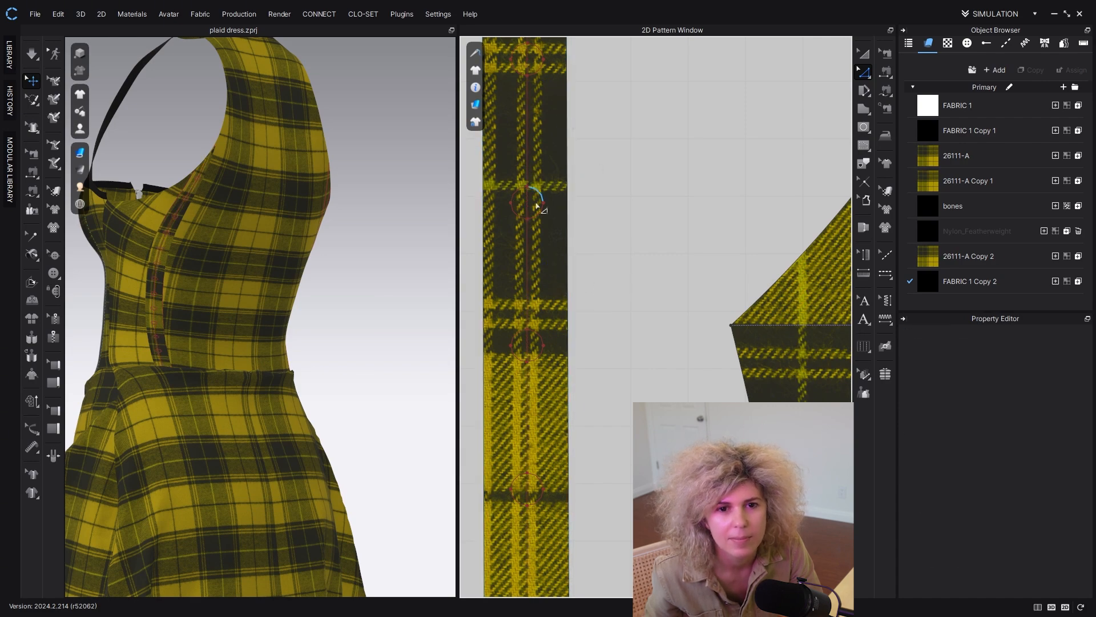
scroll(539, 184, "down", 6)
scroll(539, 275, "up", 6)
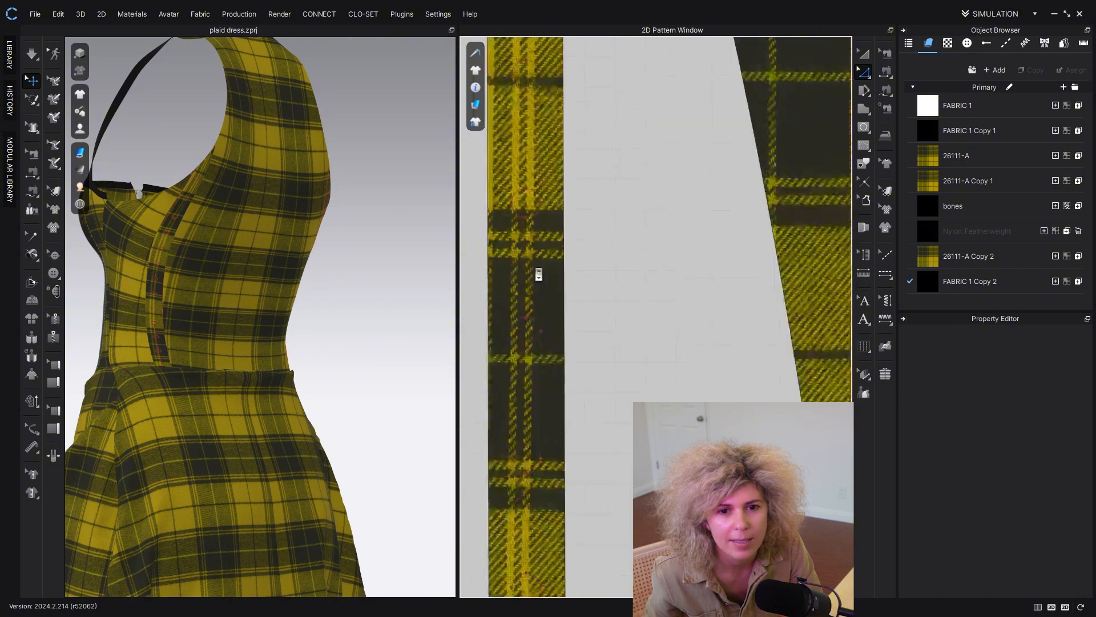
Step: Delete the remaining internal line segments towards the strip's lower end, keeping the circles
scroll(539, 274, "up", 3)
scroll(545, 309, "down", 3)
middle_click_drag(548, 343, 558, 109)
middle_click_drag(565, 389, 575, 217)
left_click(546, 261)
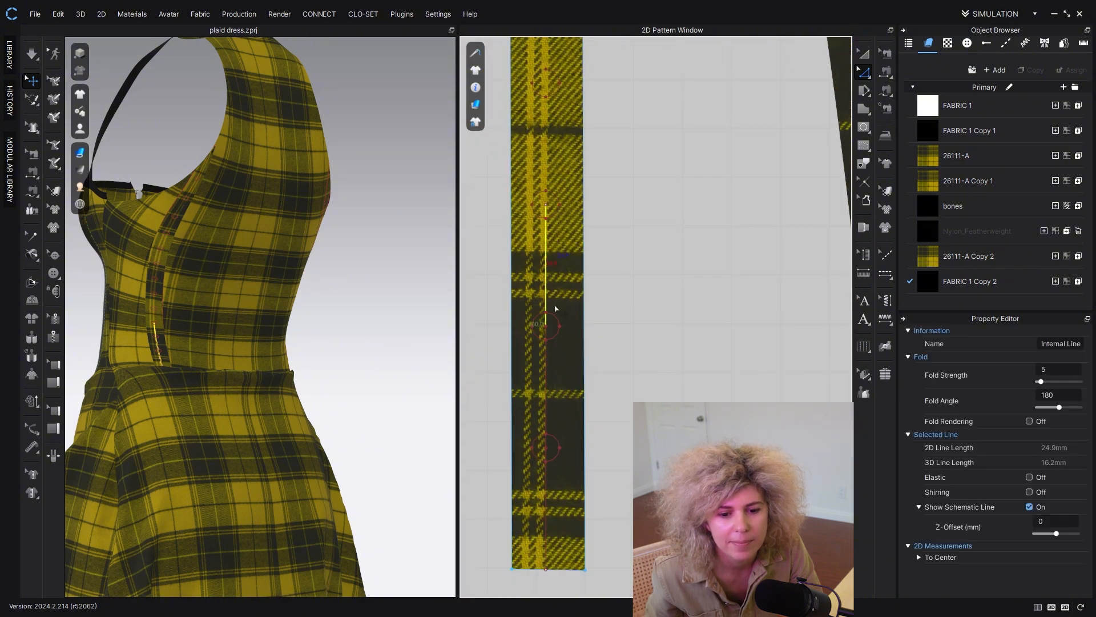
left_click(541, 406)
scroll(548, 450, "down", 5)
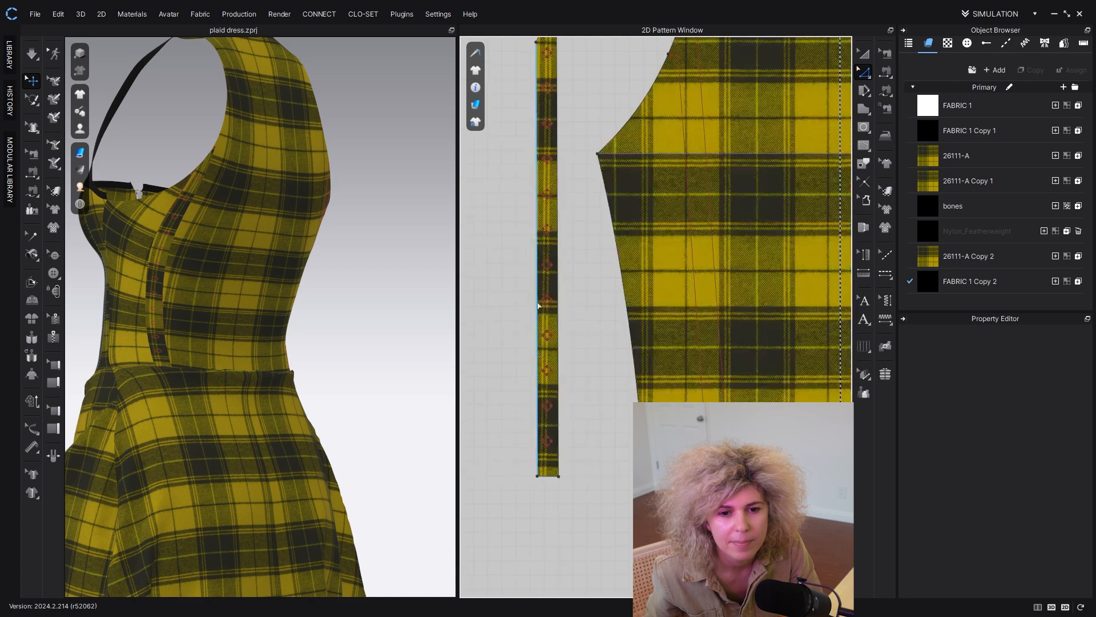
Step: Select all the circles on the strip and cut them out as separate pattern pieces, leaving holes
left_click(556, 350)
scroll(558, 351, "up", 4)
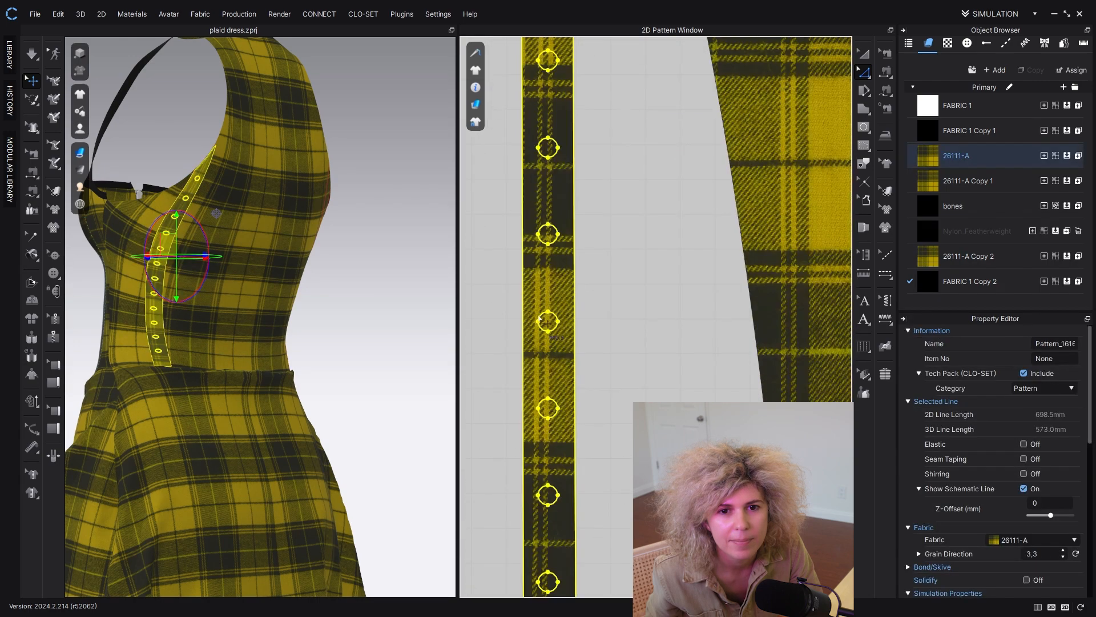
right_click(539, 319)
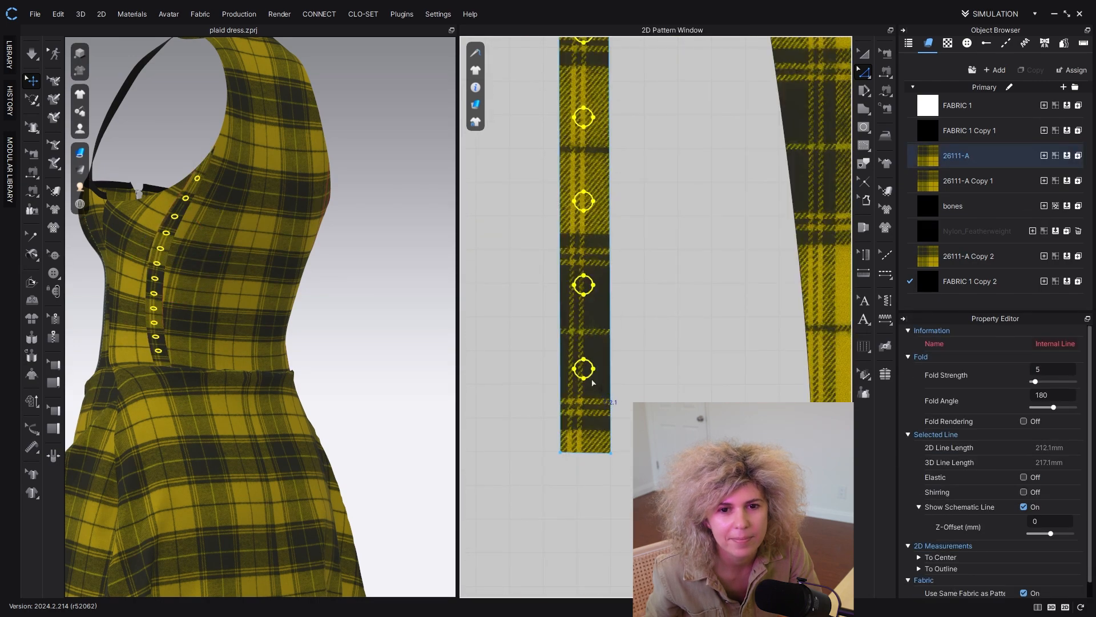
right_click(593, 383)
left_click(609, 235)
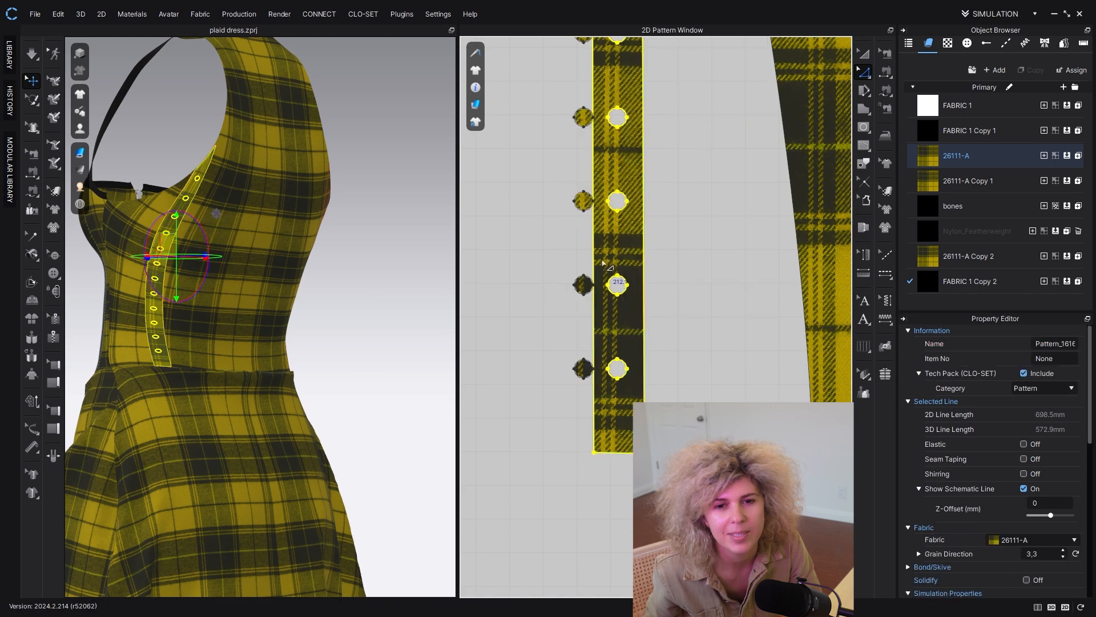
Step: Move the perforated strip beside its cut-out circles and assign the transparent fabric to the circle pieces
scroll(602, 263, "down", 3)
middle_click_drag(605, 267, 592, 459)
left_click(863, 53)
left_click_drag(597, 313, 556, 313)
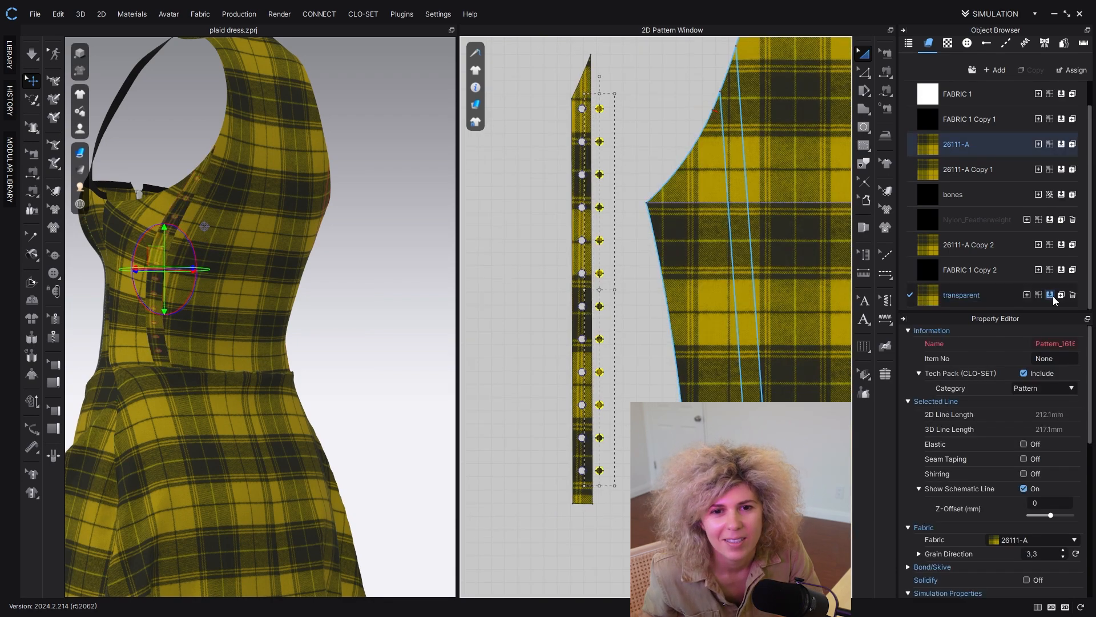
right_click_drag(232, 293, 329, 279)
scroll(328, 280, "up", 3)
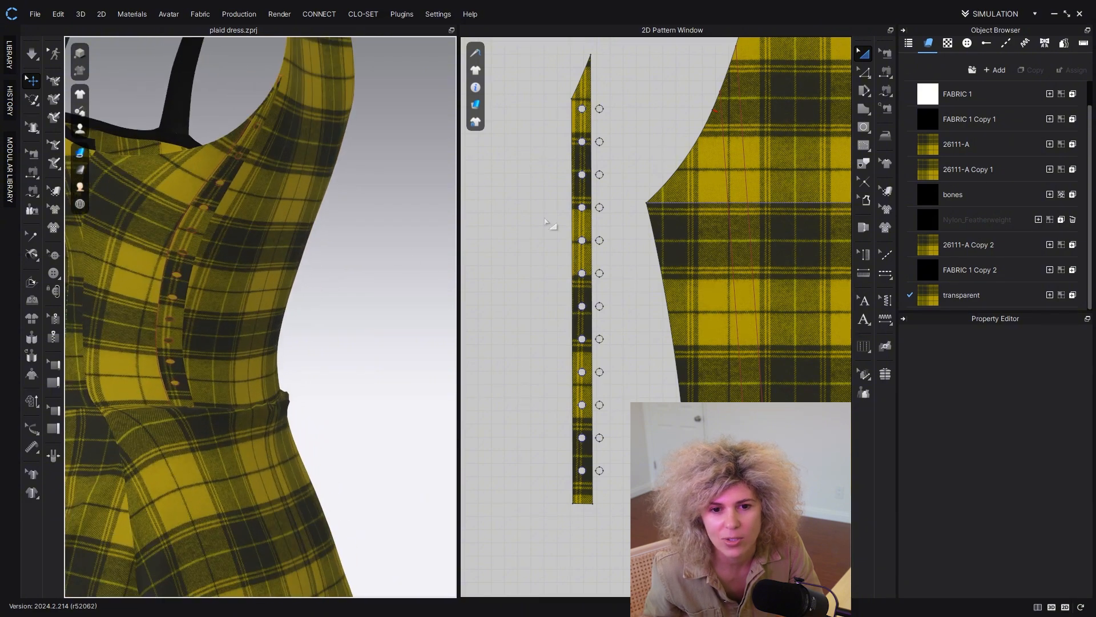
right_click_drag(630, 167, 627, 207)
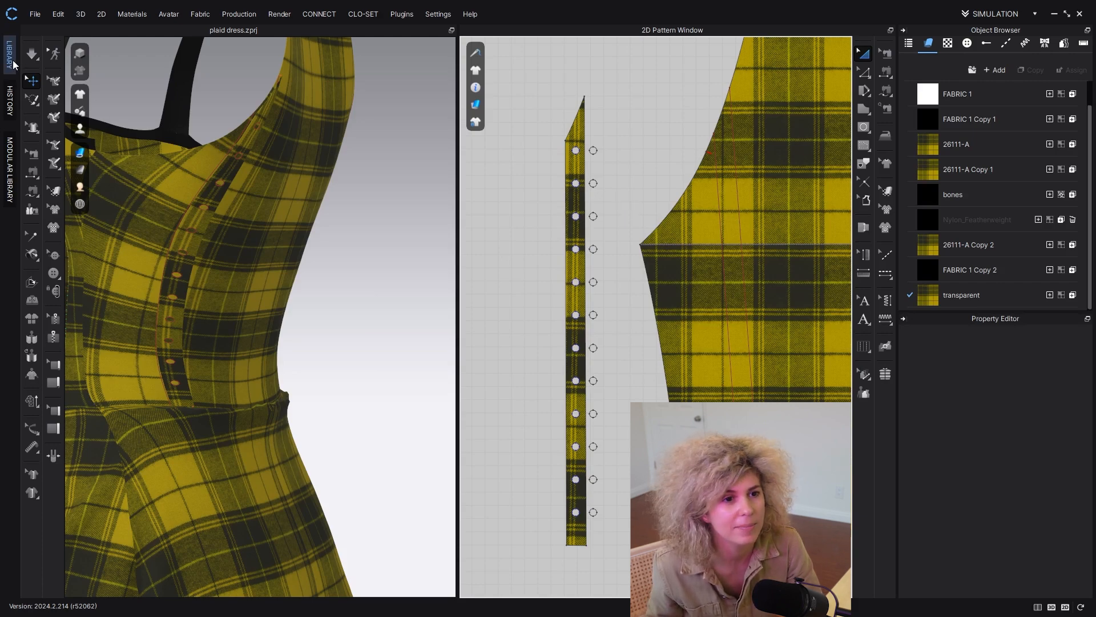
Step: Open the Button folder under Hardware and Trims in the library and browse to the eyelets
left_click(9, 54)
left_click(45, 132)
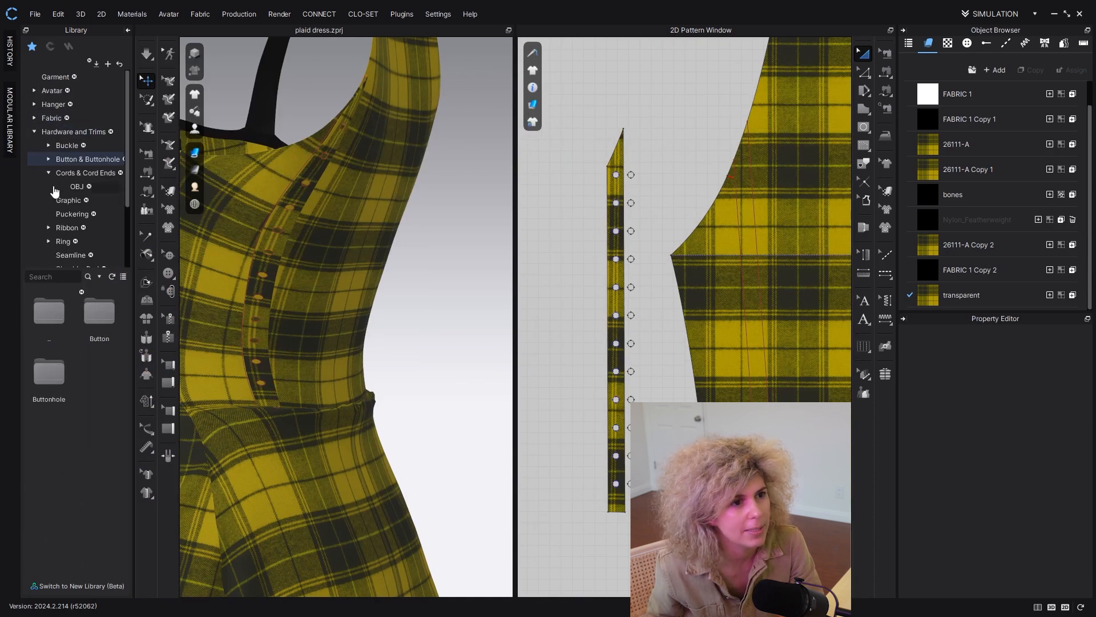
left_click(49, 159)
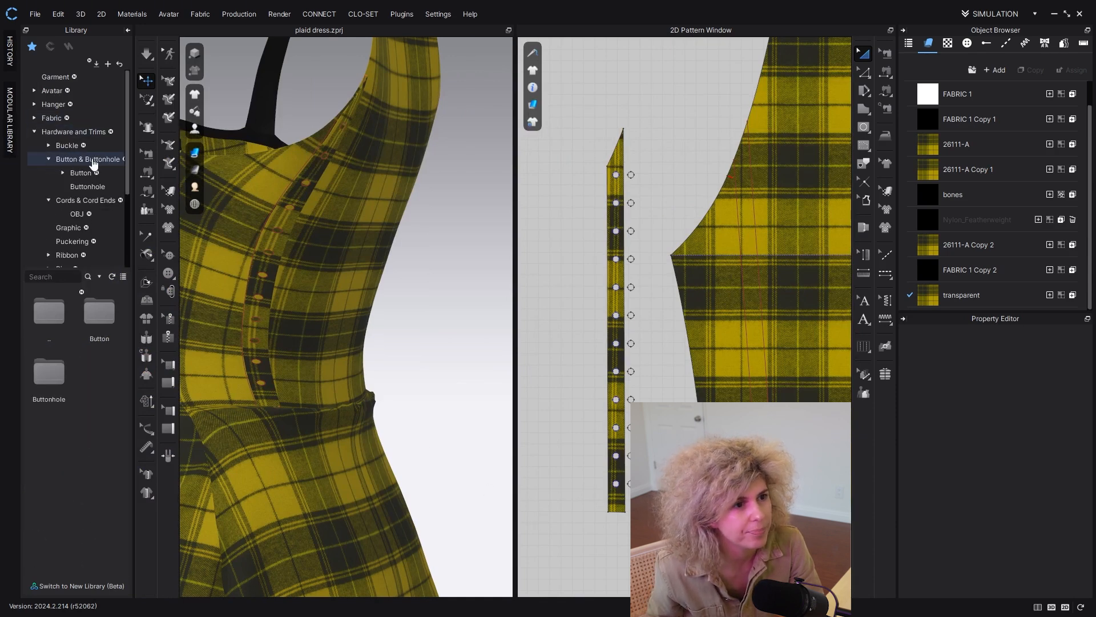
left_click(80, 173)
scroll(102, 365, "down", 4)
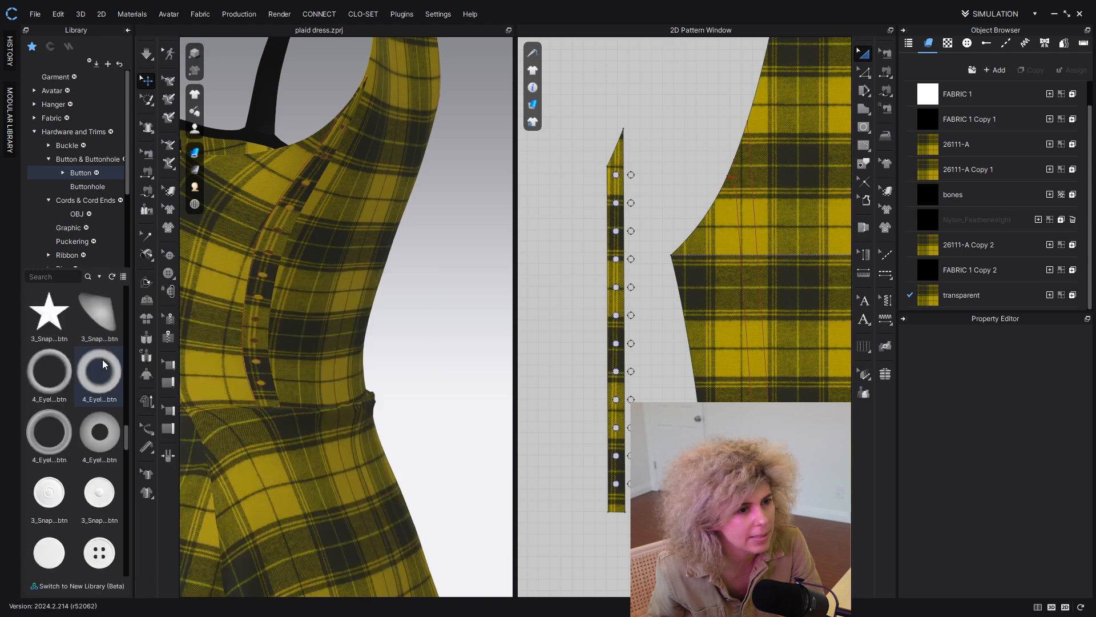
Step: Add the 4_Eyelet_02 button from the library to the project's button list
left_click(966, 43)
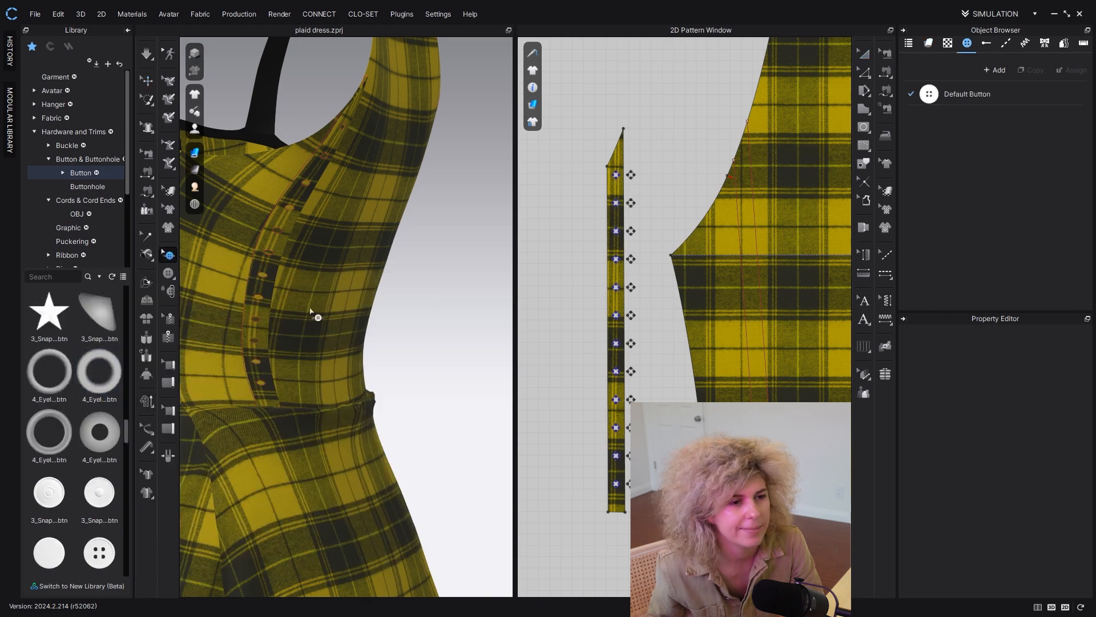
right_click_drag(260, 321, 300, 341)
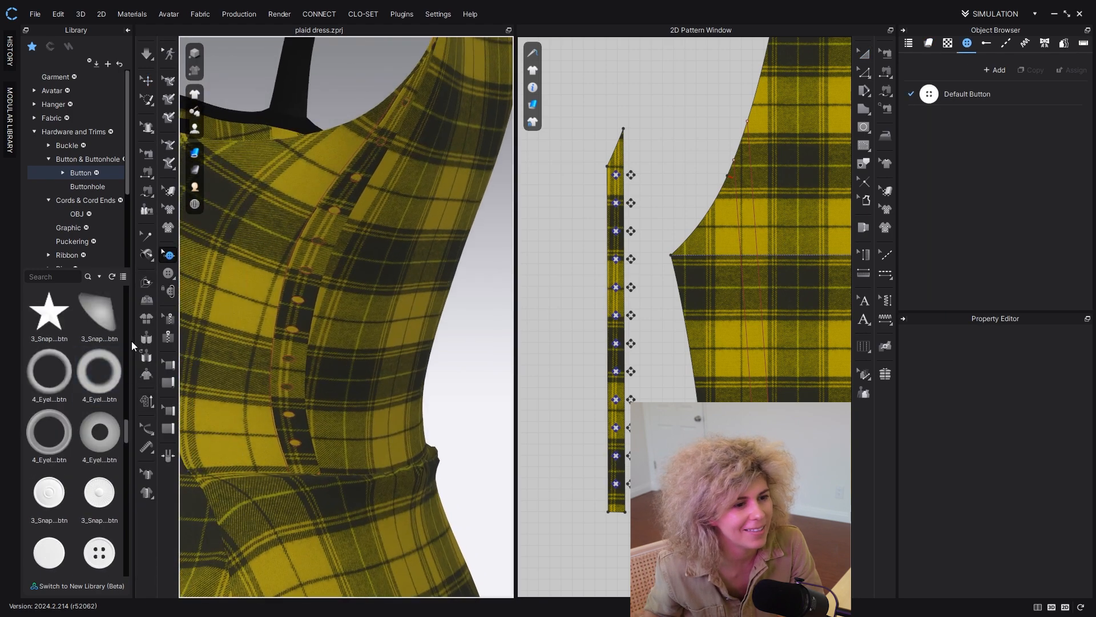
scroll(69, 446, "down", 5)
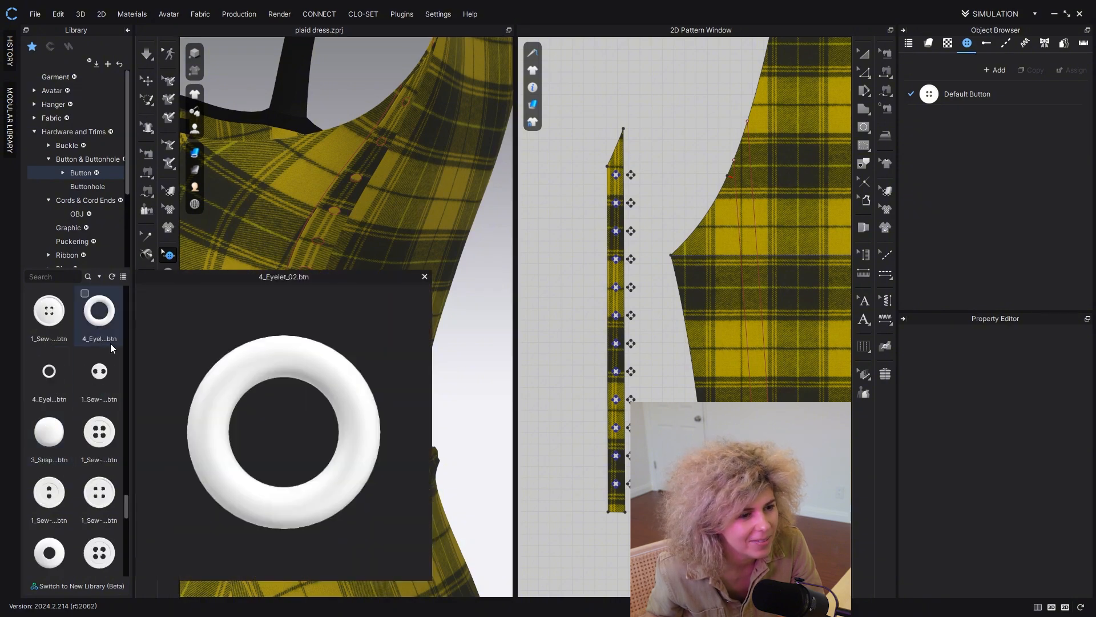
double_click(100, 311)
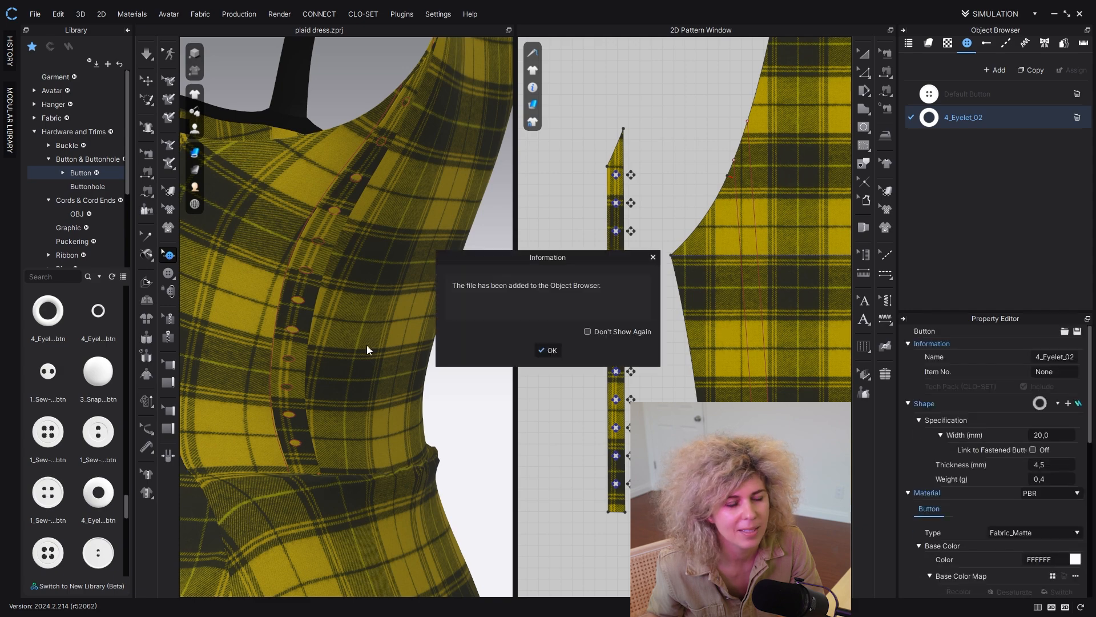
left_click(548, 350)
Step: Check the bodice in the reference photo and add the thinner eyelet, Button_29, from the library to the button list
scroll(88, 389, "up", 5)
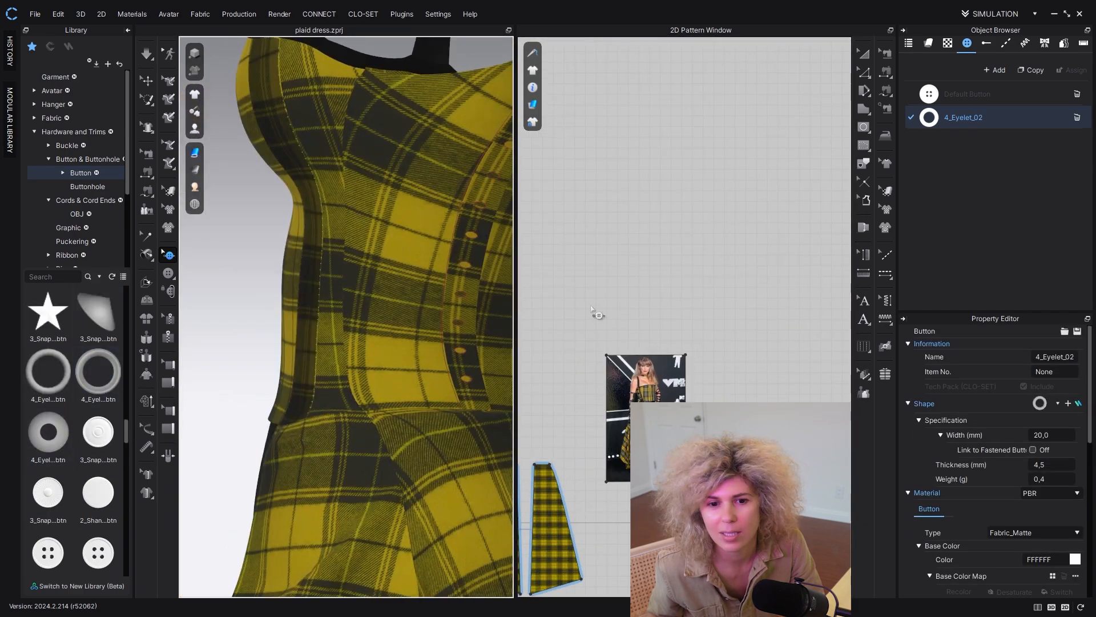
scroll(588, 343, "up", 5)
scroll(583, 378, "up", 4)
scroll(583, 378, "down", 6)
middle_click_drag(586, 378, 683, 361)
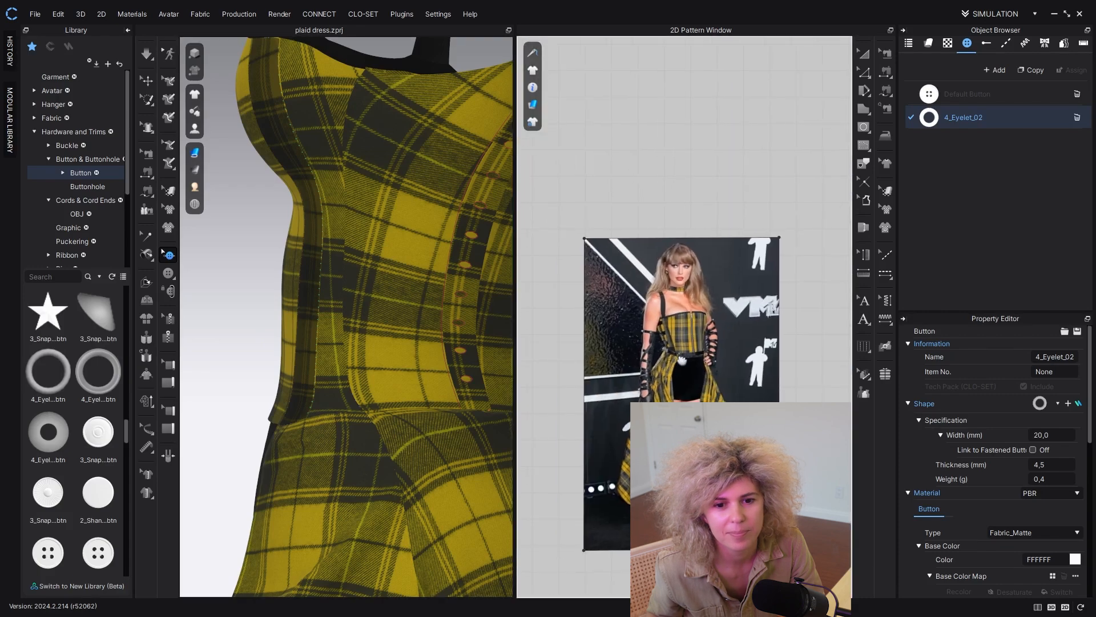
right_click_drag(472, 372, 333, 397)
left_click(472, 368)
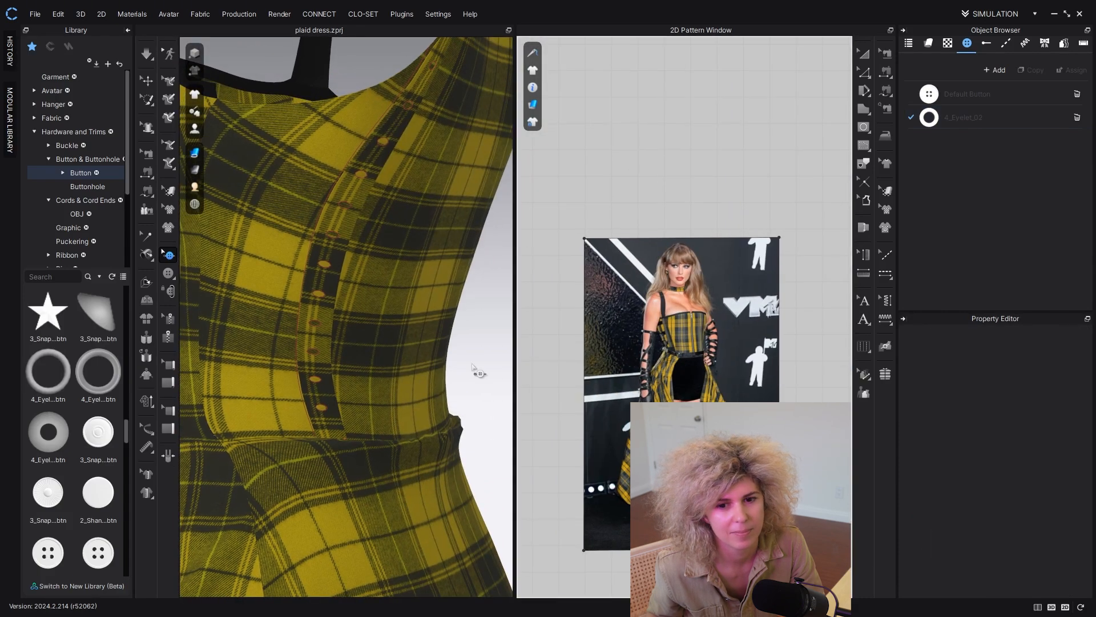
scroll(97, 395, "up", 3)
scroll(103, 382, "down", 3)
double_click(108, 365)
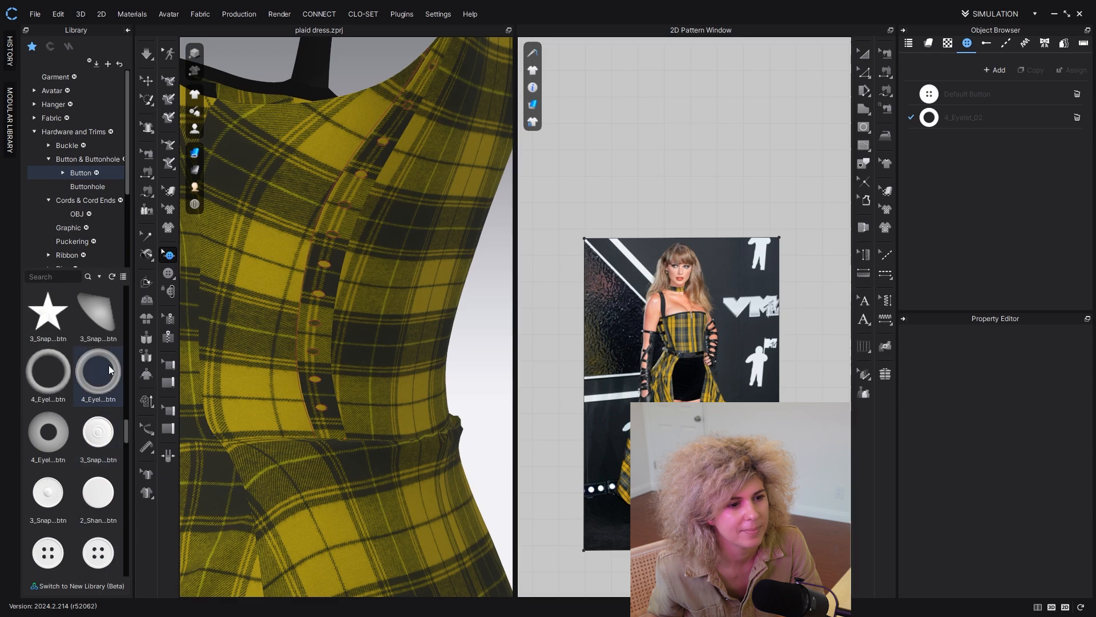
left_click(550, 352)
Step: Place the first Button_29 eyelet at the centre of the uppermost transparent circle beside the perforated strip
middle_click_drag(450, 179, 426, 210)
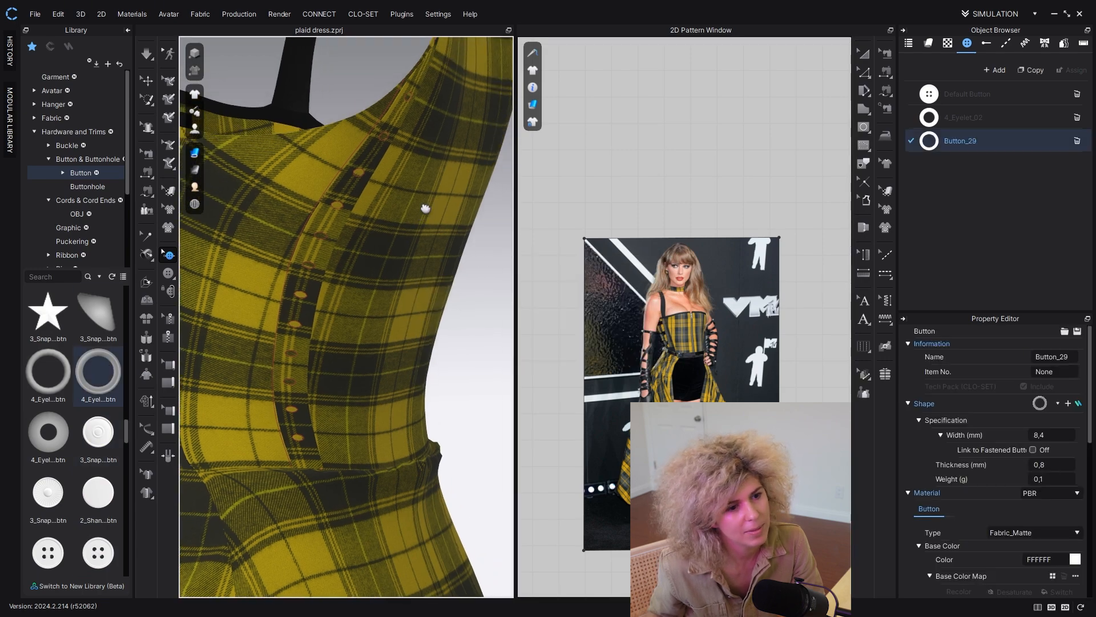
middle_click_drag(582, 339, 750, 197)
middle_click_drag(655, 356, 740, 282)
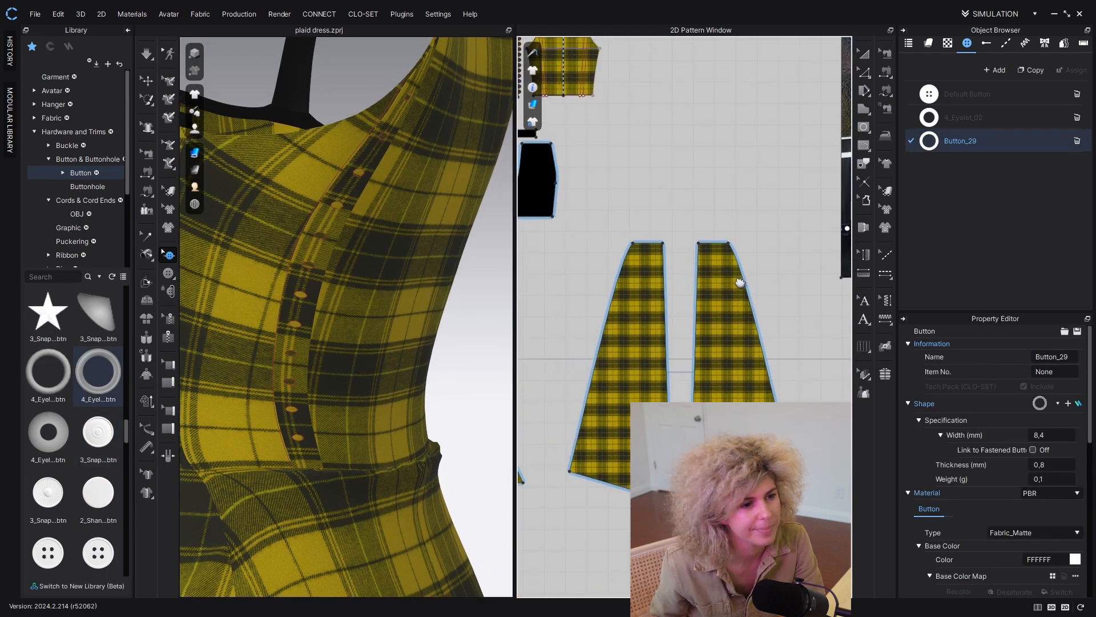
scroll(740, 283, "down", 5)
scroll(617, 306, "up", 5)
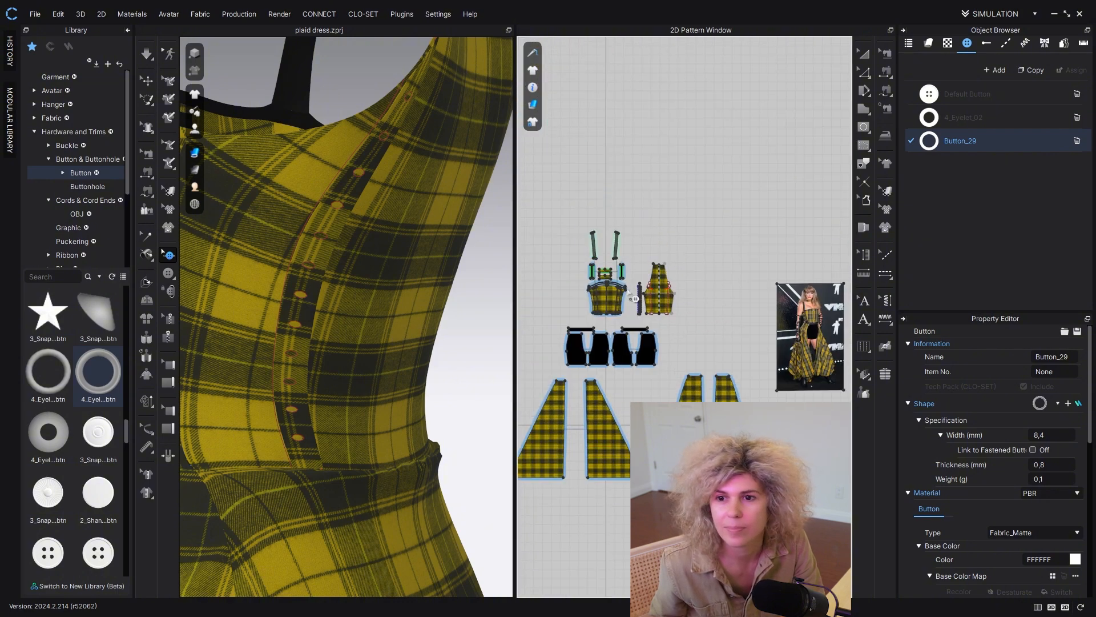
middle_click_drag(762, 385, 596, 374)
scroll(637, 349, "up", 5)
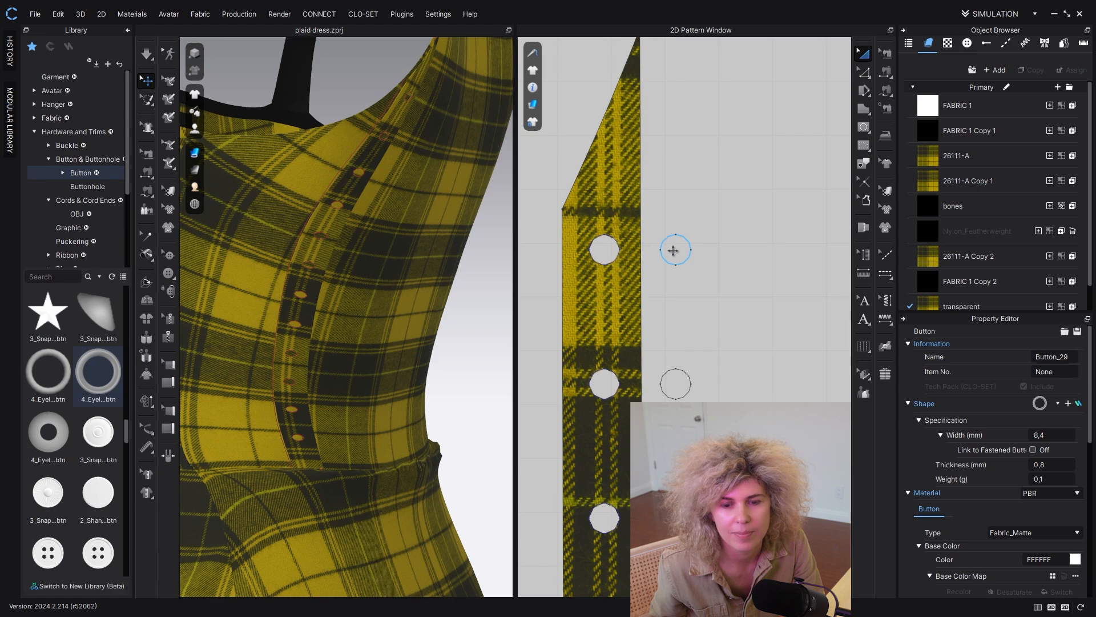
left_click(168, 273)
scroll(734, 269, "up", 2)
scroll(658, 248, "up", 4)
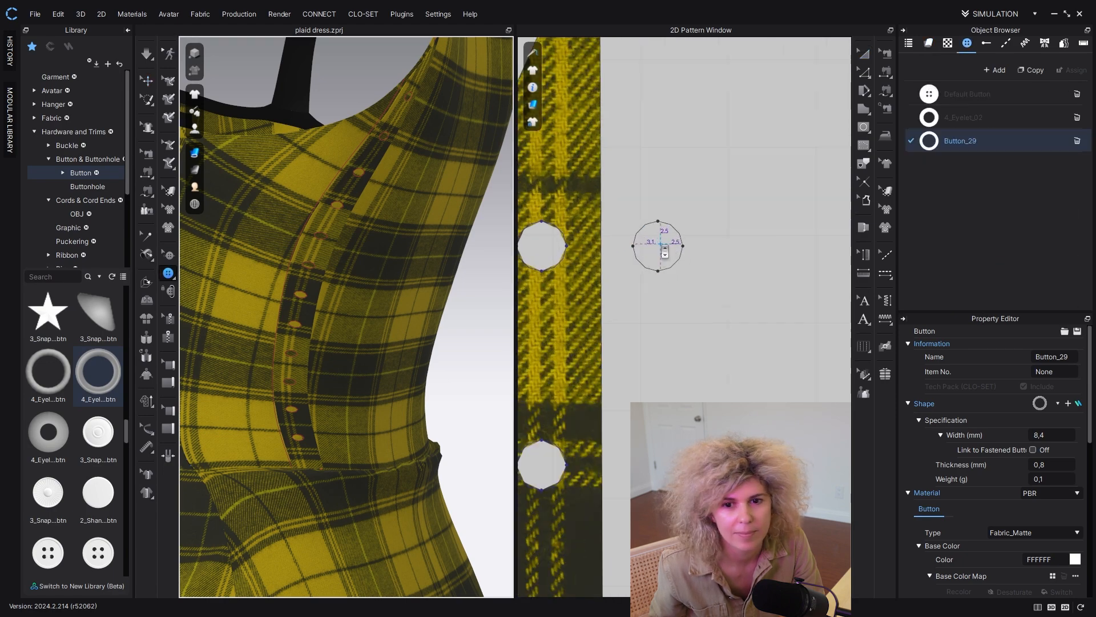
left_click(657, 247)
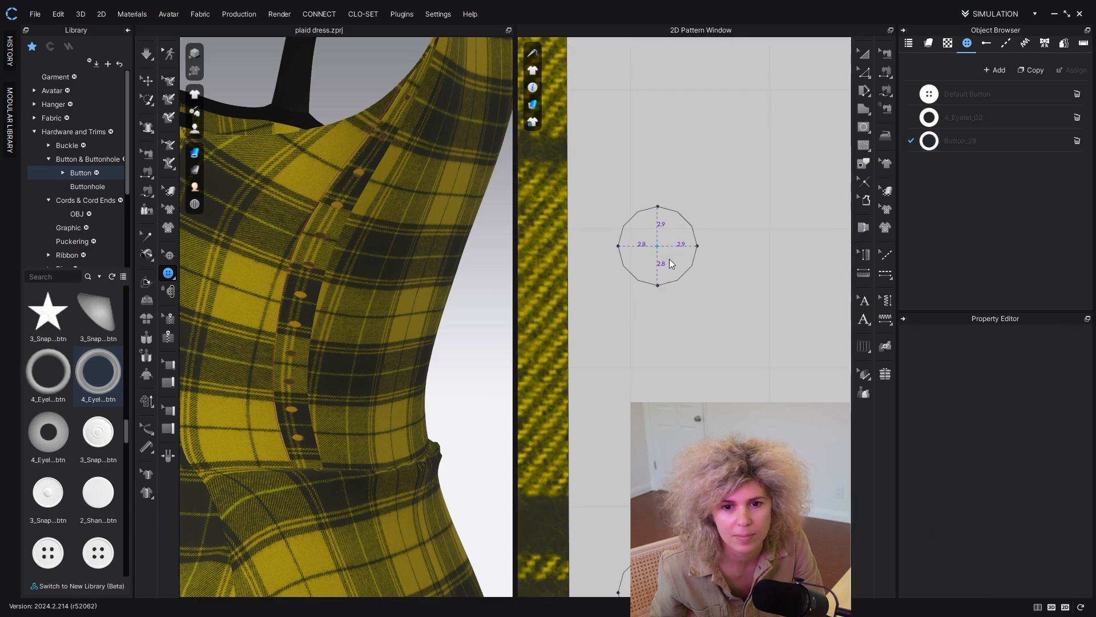
Step: Place Button_29 eyelets at the centres of the second and third circles down the strip
scroll(404, 86, "up", 2)
mouse_move(405, 84)
right_mouse_down()
mouse_move(377, 113)
mouse_move(399, 86)
right_mouse_up()
scroll(710, 317, "down", 1)
middle_click_drag(708, 383, 709, 271)
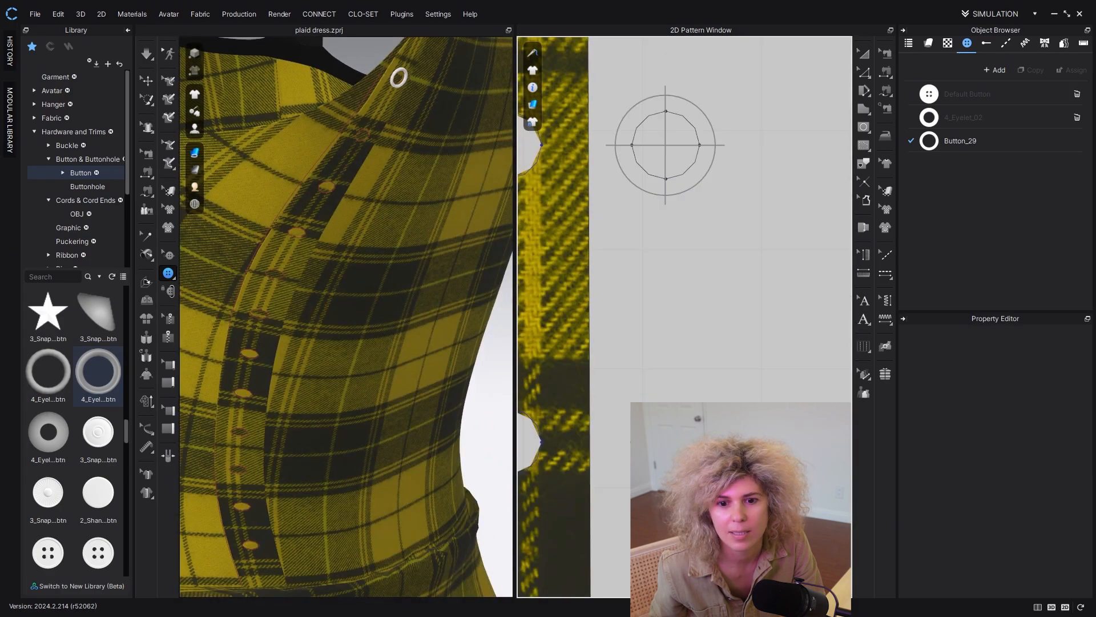
middle_click_drag(688, 483, 701, 399)
scroll(698, 366, "down", 5)
middle_click_drag(700, 513, 698, 426)
scroll(697, 426, "up", 5)
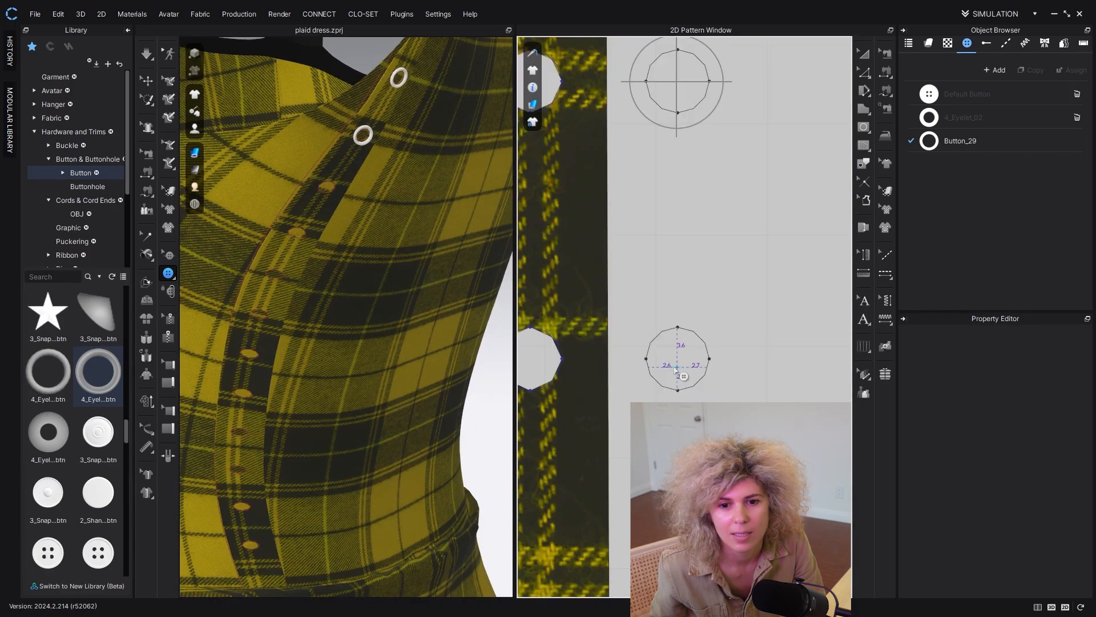
left_click(679, 362)
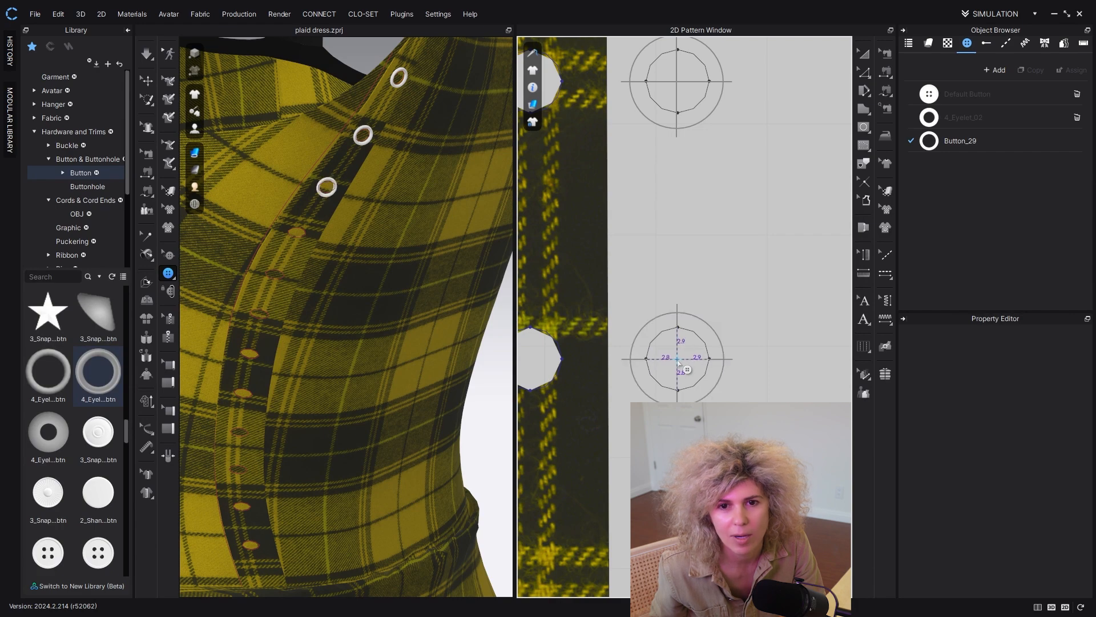
Step: Place Button_29 eyelets at the centres of the fourth and fifth circles down the strip
scroll(679, 362, "down", 5)
middle_click_drag(676, 542, 676, 368)
scroll(676, 369, "up", 5)
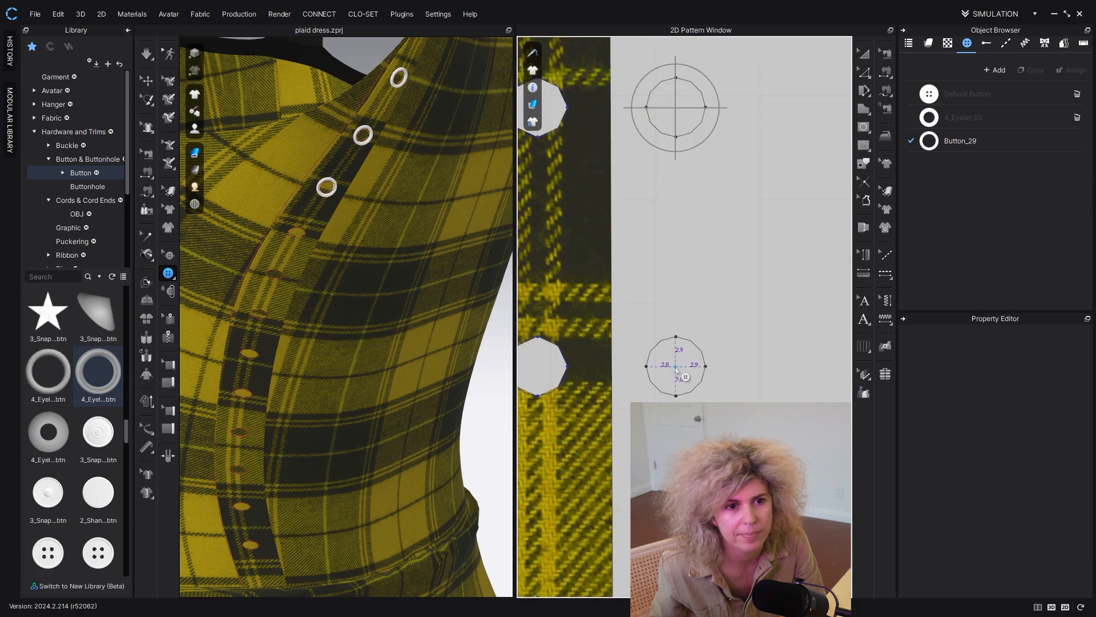
left_click(677, 370)
scroll(678, 370, "down", 5)
middle_click_drag(678, 543, 699, 371)
scroll(699, 373, "up", 5)
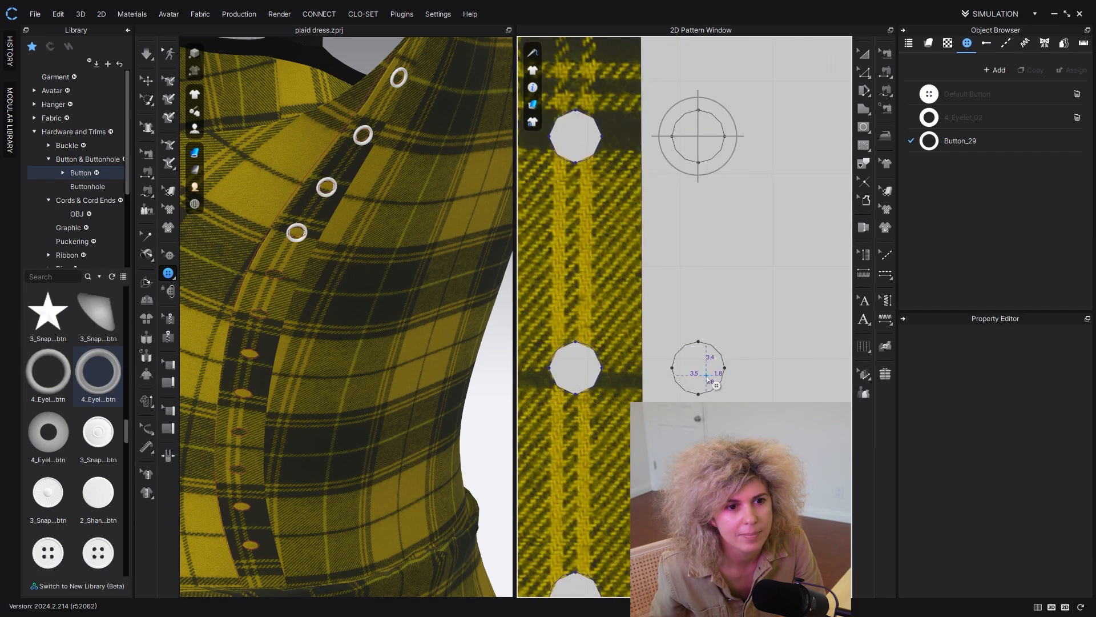
left_click(698, 370)
Step: Place Button_29 eyelets at the centres of the sixth and seventh circles down the strip
scroll(699, 370, "down", 5)
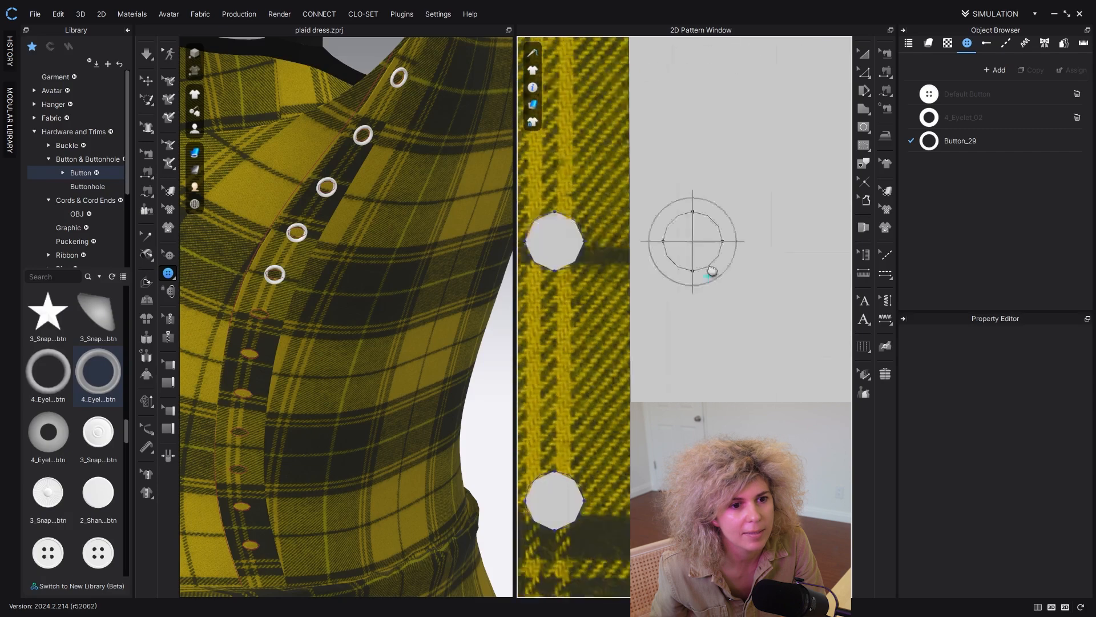
middle_click_drag(693, 542, 690, 411)
scroll(690, 411, "up", 5)
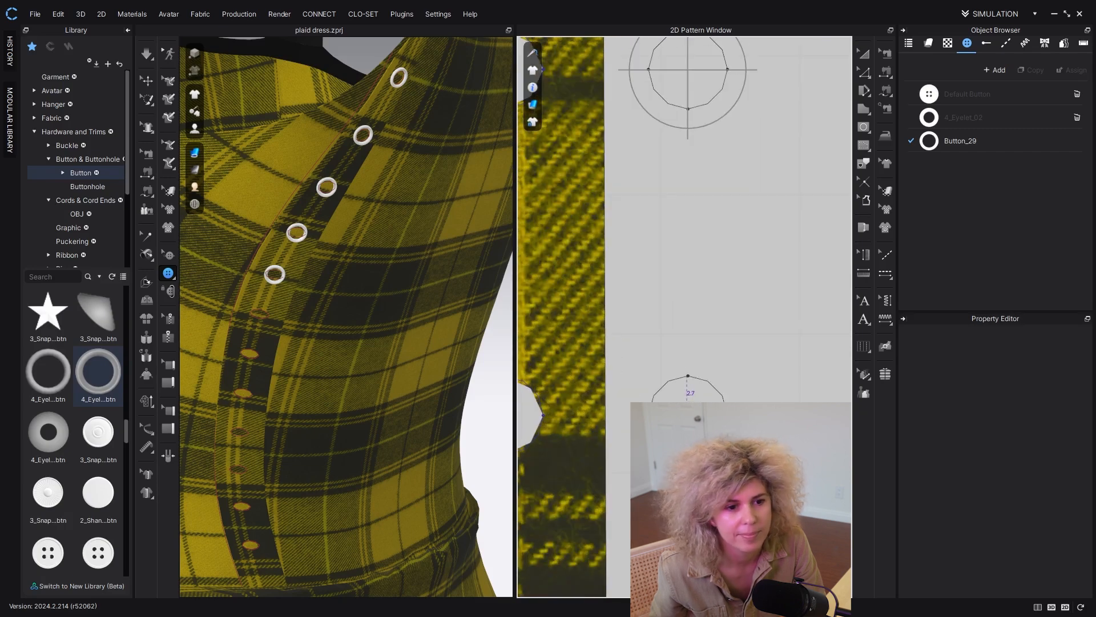
left_click(688, 415)
scroll(687, 415, "down", 5)
middle_click_drag(678, 574, 691, 357)
scroll(691, 358, "up", 4)
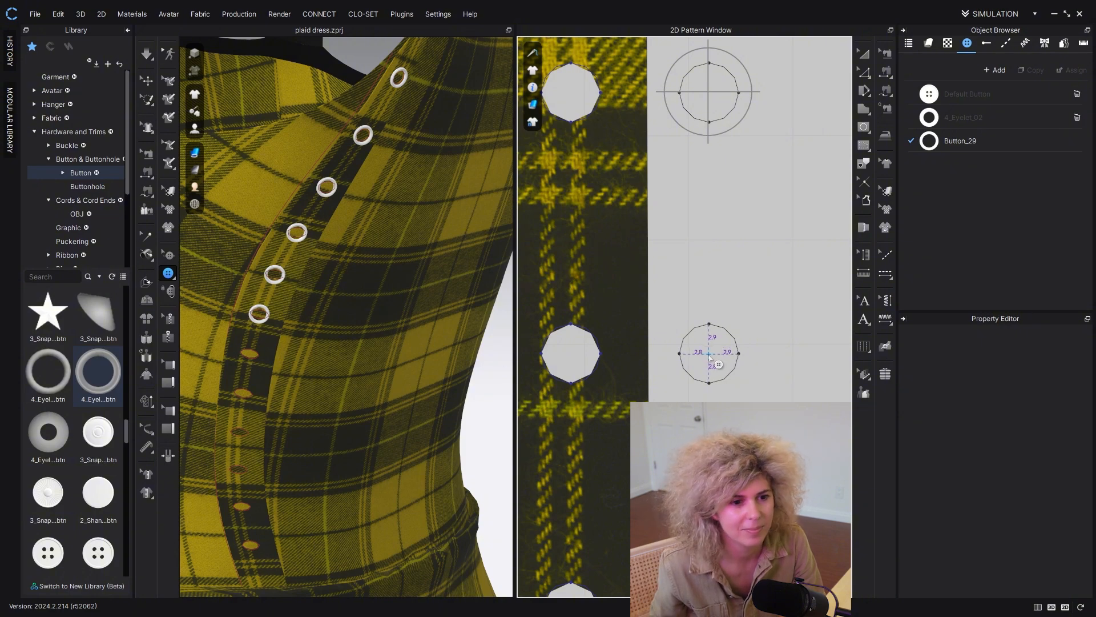
left_click(710, 358)
Step: Place Button_29 eyelets at the centres of the eighth, ninth and tenth circles down the strip
middle_click_drag(709, 321, 715, 172)
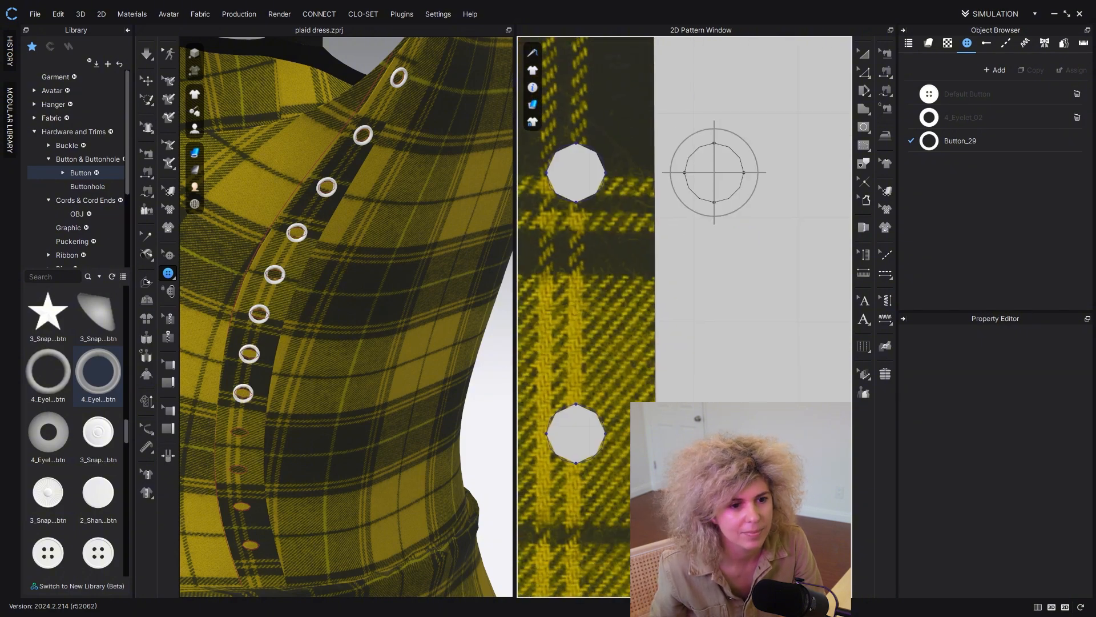
left_click(715, 172)
scroll(715, 173, "down", 5)
scroll(708, 372, "up", 3)
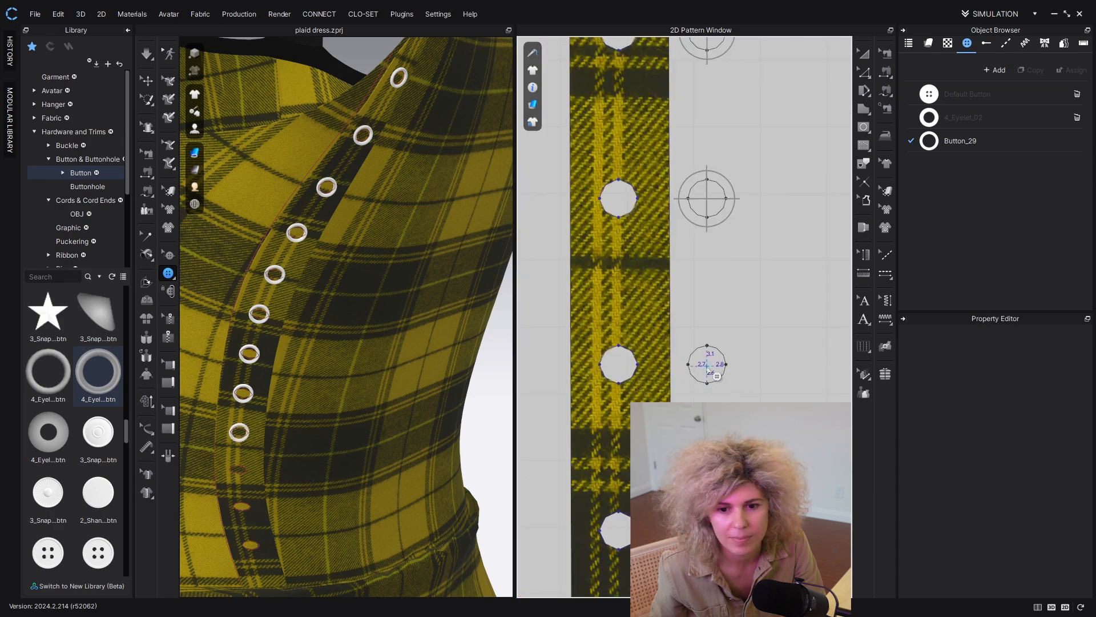
left_click(708, 363)
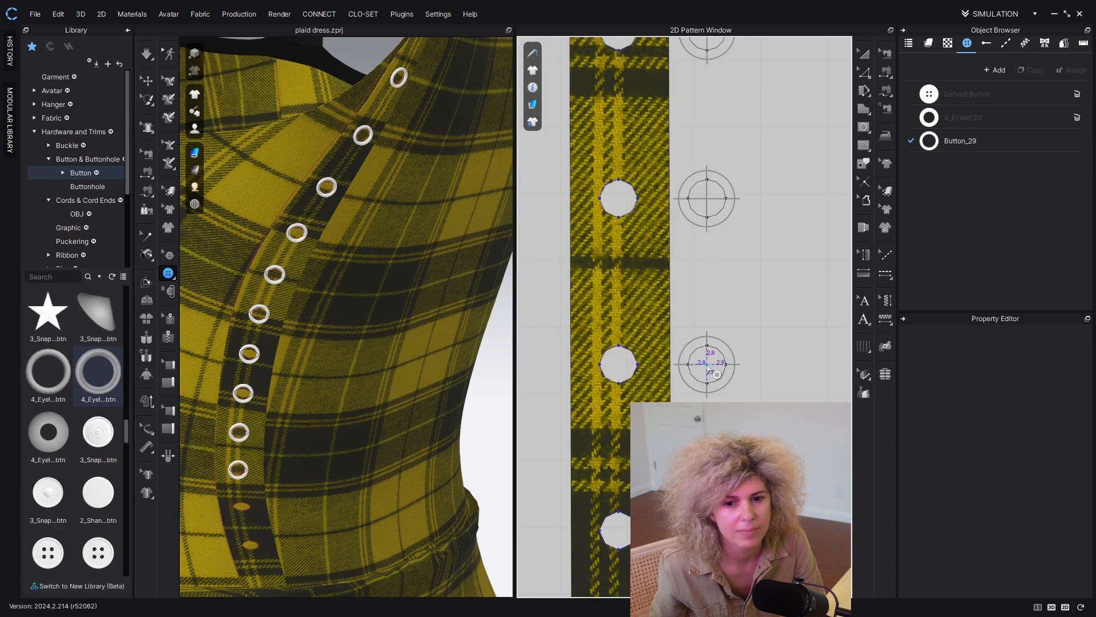
Step: Place Button_29 eyelets at the centres of the last two circles, the eleventh and twelfth, beside the strip
middle_click_drag(711, 521, 712, 331)
scroll(714, 342, "up", 3)
left_click(715, 342)
scroll(715, 342, "down", 5)
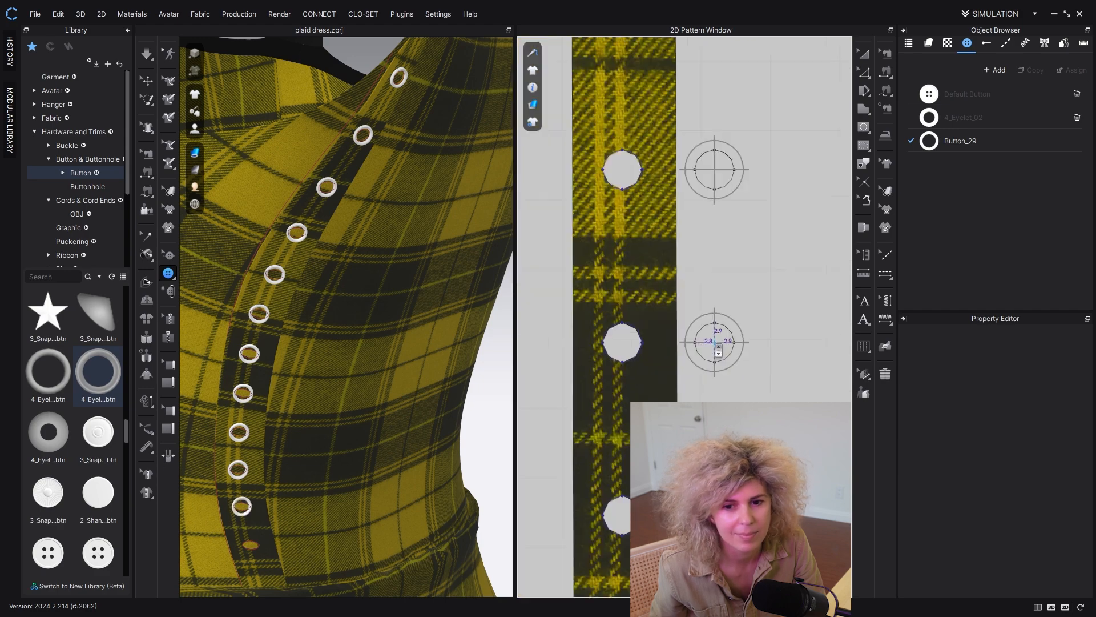
scroll(708, 391, "up", 3)
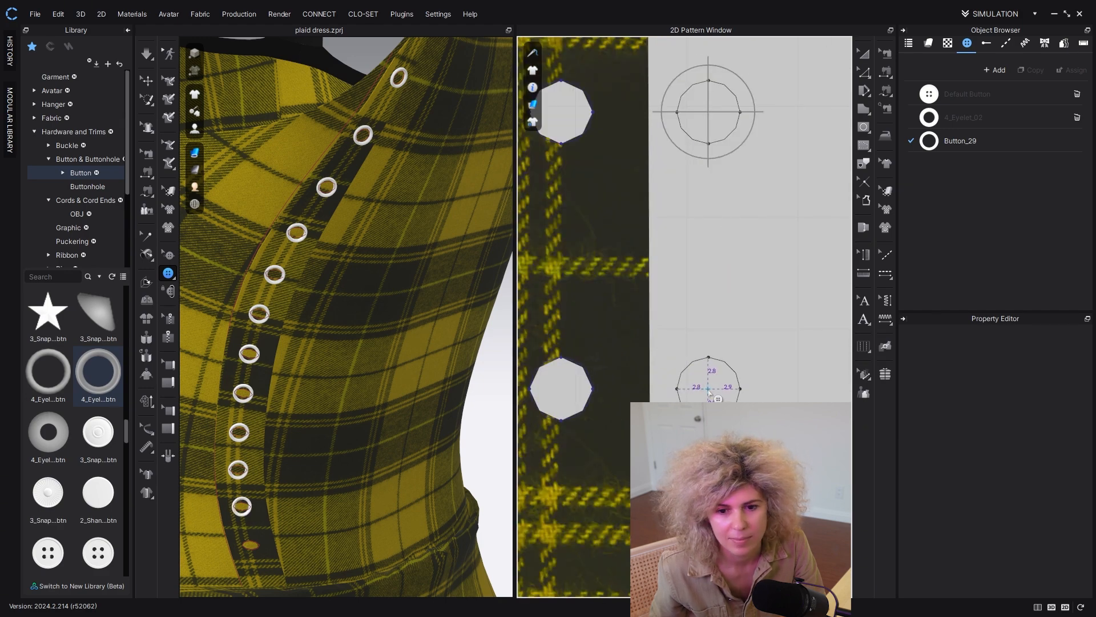
left_click(708, 392)
scroll(708, 392, "down", 4)
Step: Inspect the row of eyelets on the 3D bodice and simulate the dress to settle them on the strip
right_click_drag(398, 316, 390, 272)
left_click(143, 85)
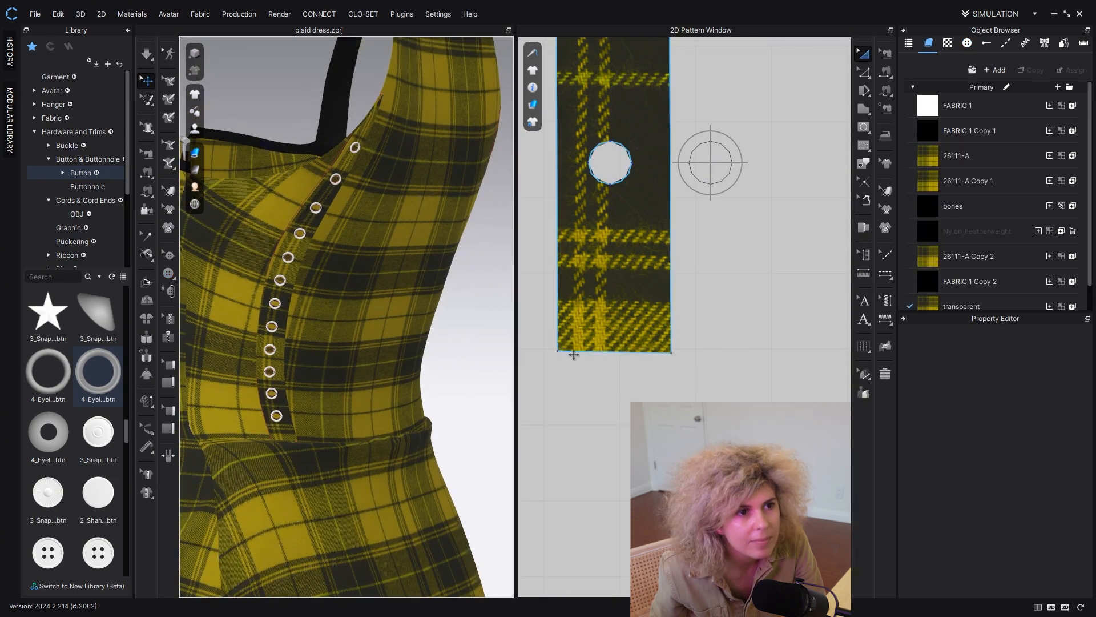
left_click(574, 360)
scroll(372, 289, "up", 4)
middle_click_drag(266, 200, 296, 276)
scroll(295, 276, "down", 2)
scroll(285, 277, "up", 5)
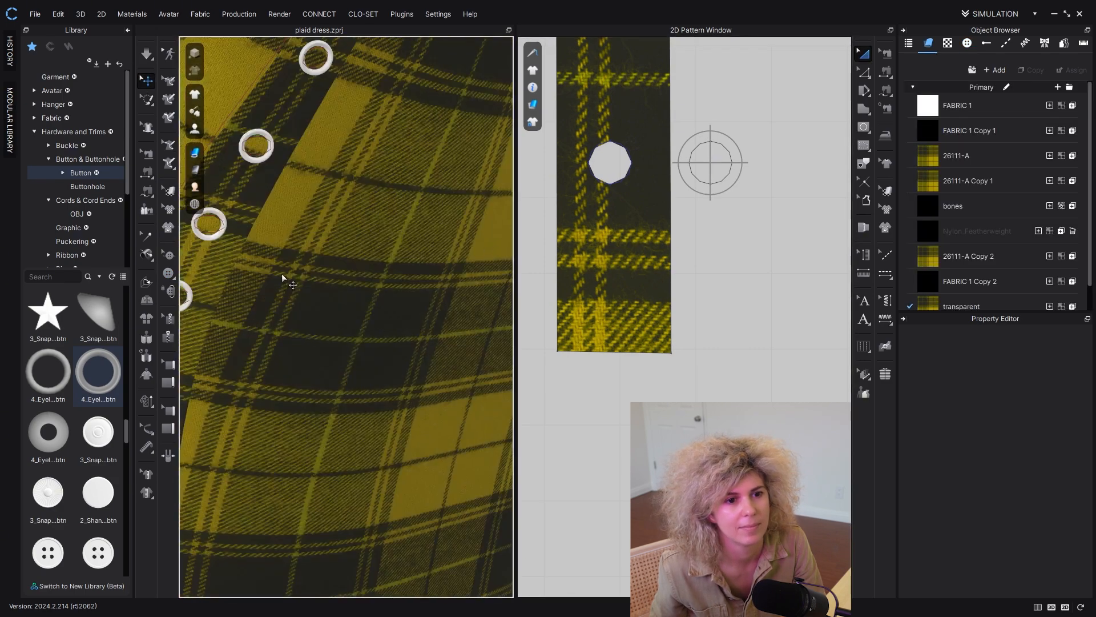
scroll(281, 277, "down", 5)
right_click_drag(277, 274, 373, 276)
left_click(147, 56)
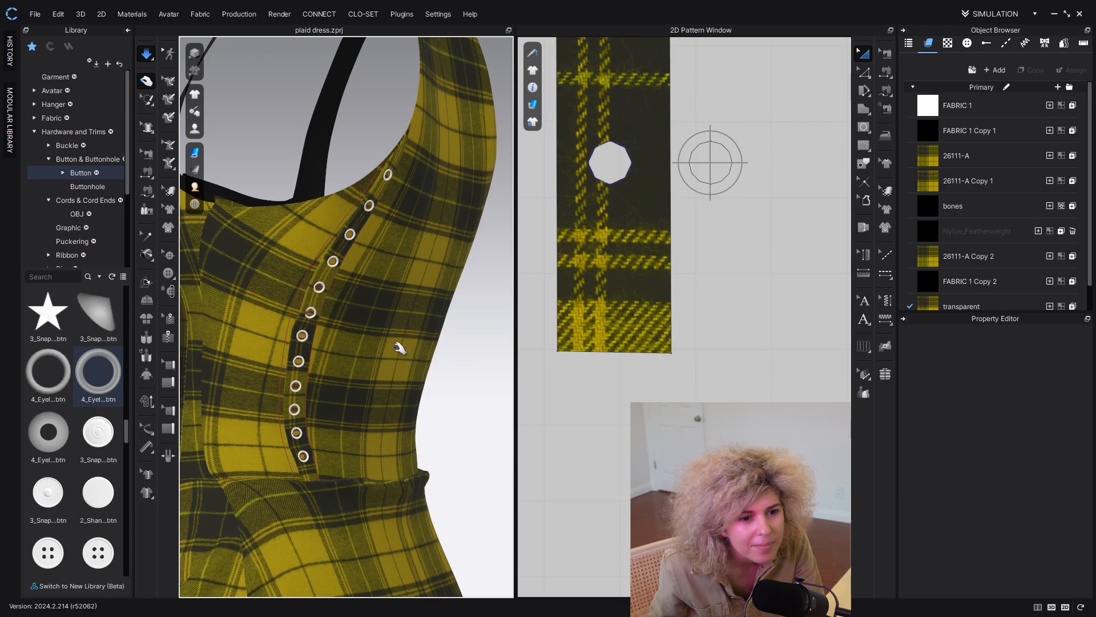
right_click_drag(286, 325, 245, 328)
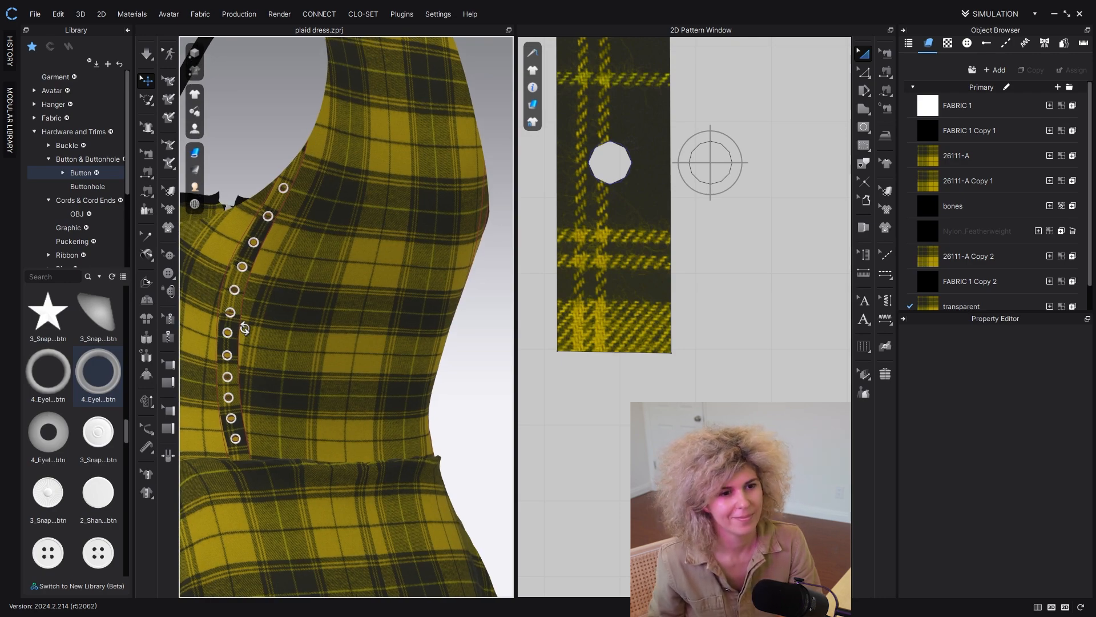
scroll(245, 328, "down", 1)
scroll(626, 330, "down", 2)
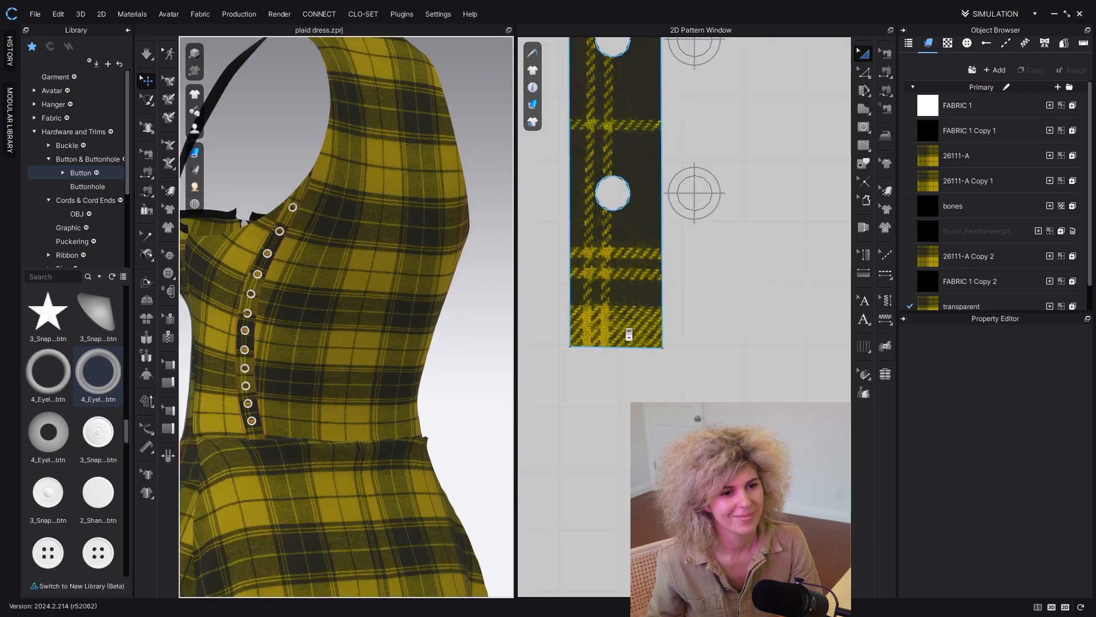
Step: Give the Button_29 eyelets a metallic finish with metalness 41 and reflection roughness 33
left_click(967, 44)
scroll(1023, 514, "down", 10)
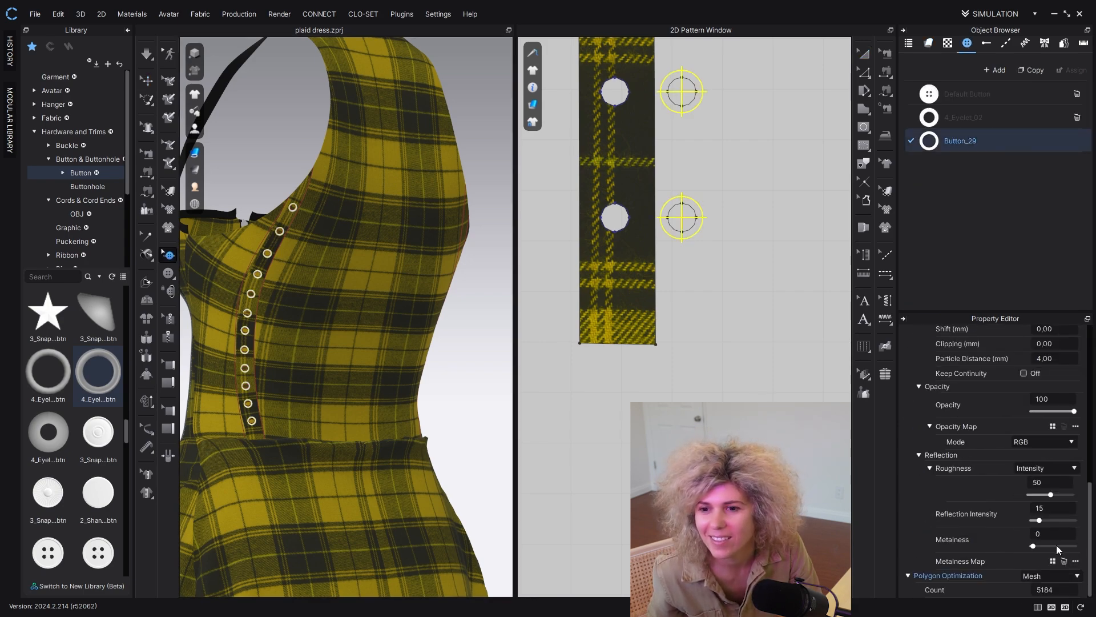
scroll(263, 305, "up", 8)
middle_click_drag(266, 318, 400, 411)
left_click(416, 357)
scroll(384, 309, "down", 2)
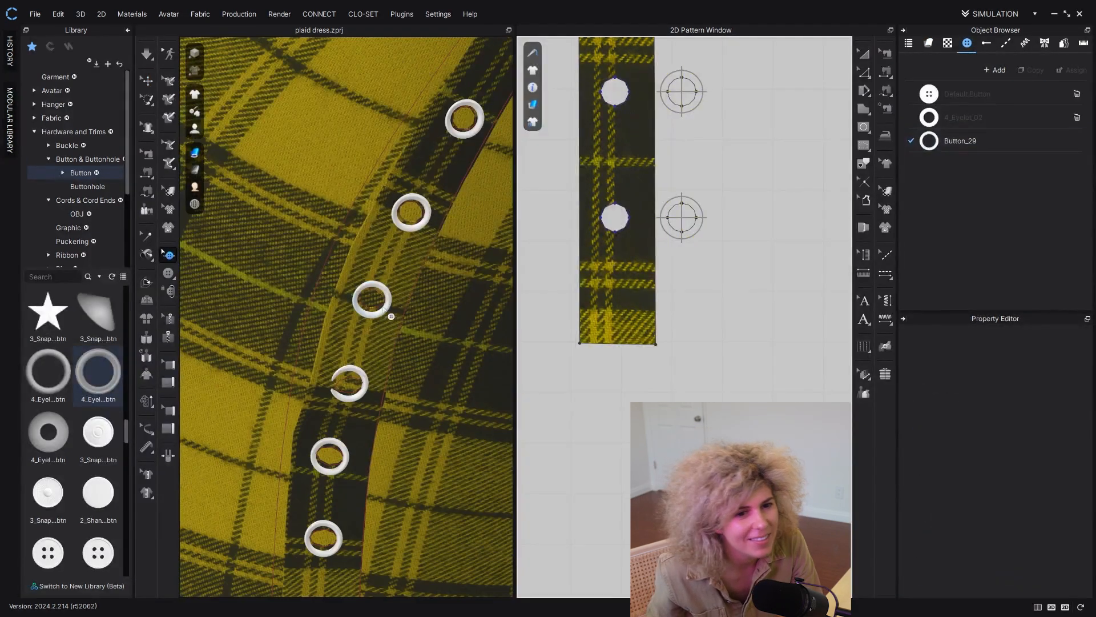
scroll(437, 390, "down", 3)
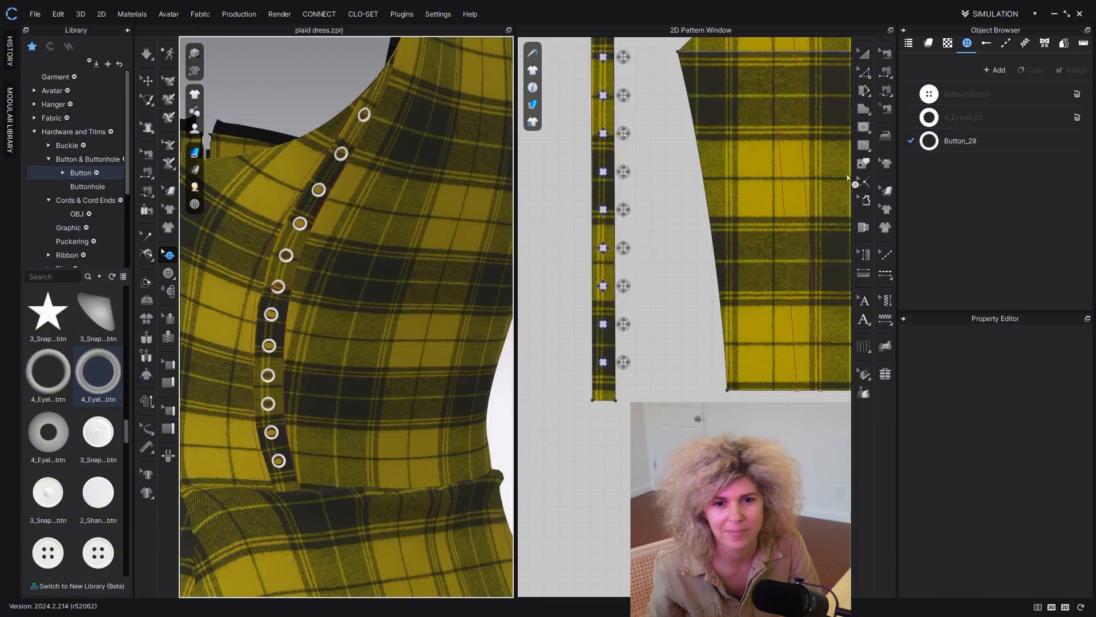
left_click(960, 140)
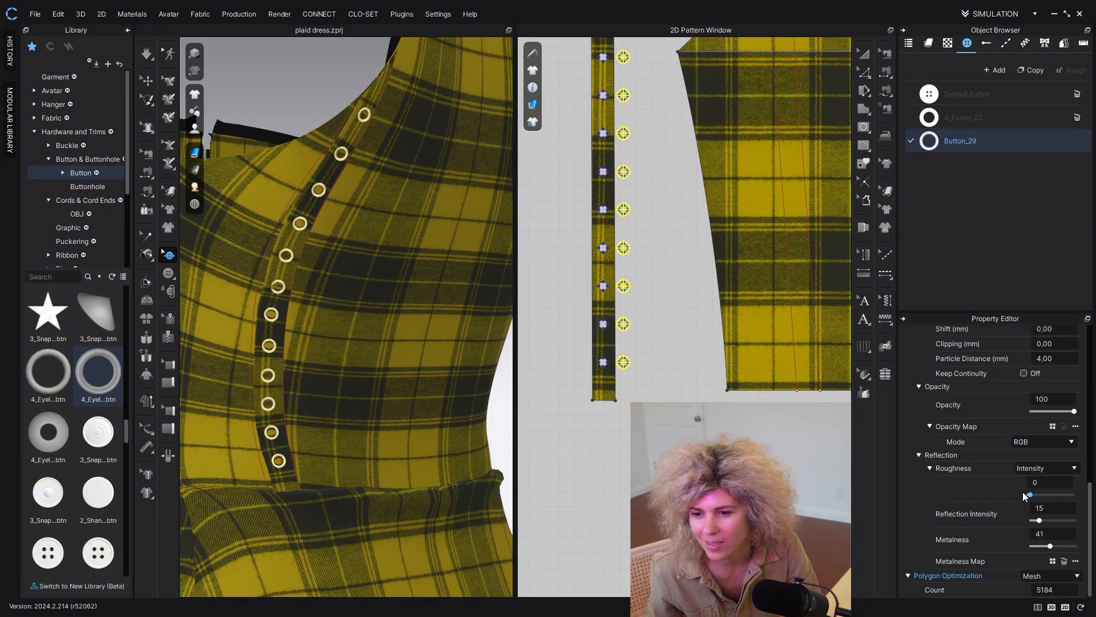
left_click_drag(1023, 494, 1043, 495)
Step: Check the eyelet finish up close and raise Button_29's metalness to its maximum
scroll(252, 311, "up", 4)
middle_click_drag(252, 311, 393, 402)
scroll(393, 402, "up", 6)
left_click(657, 439)
left_click(1004, 140)
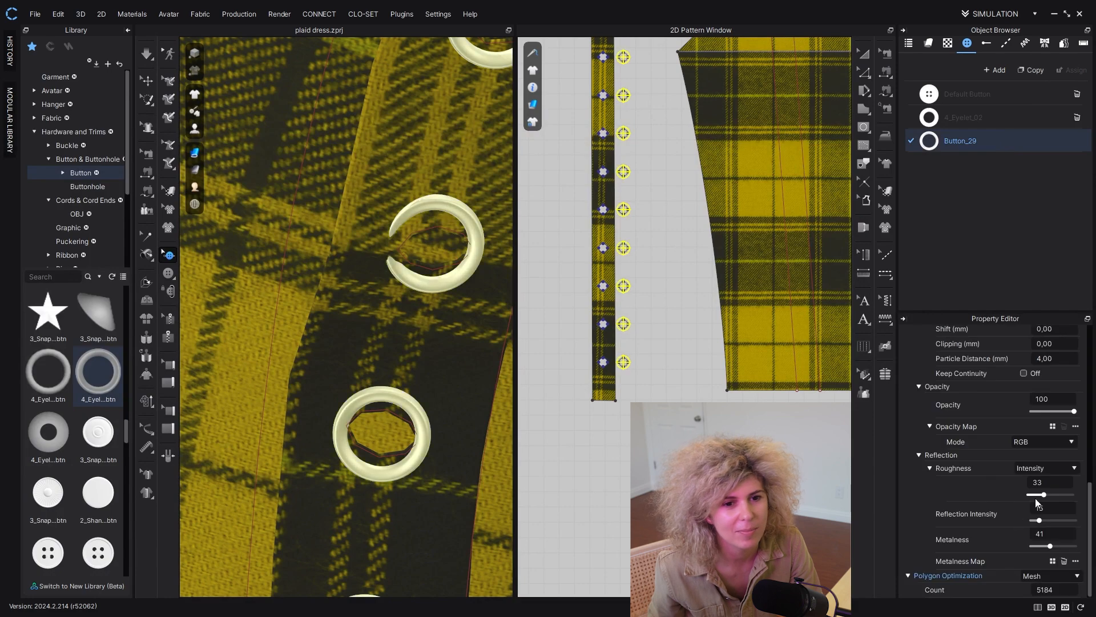
left_click_drag(1051, 547, 1079, 548)
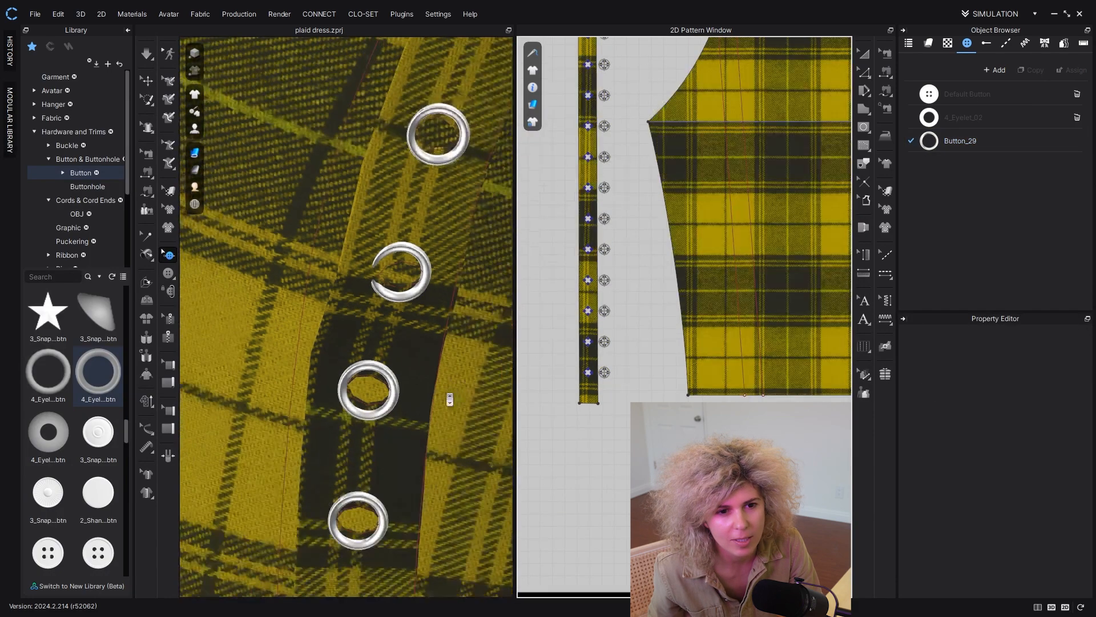
Step: Simulate the dress again with the metallic eyelets along the back bodice strip
scroll(449, 398, "down", 7)
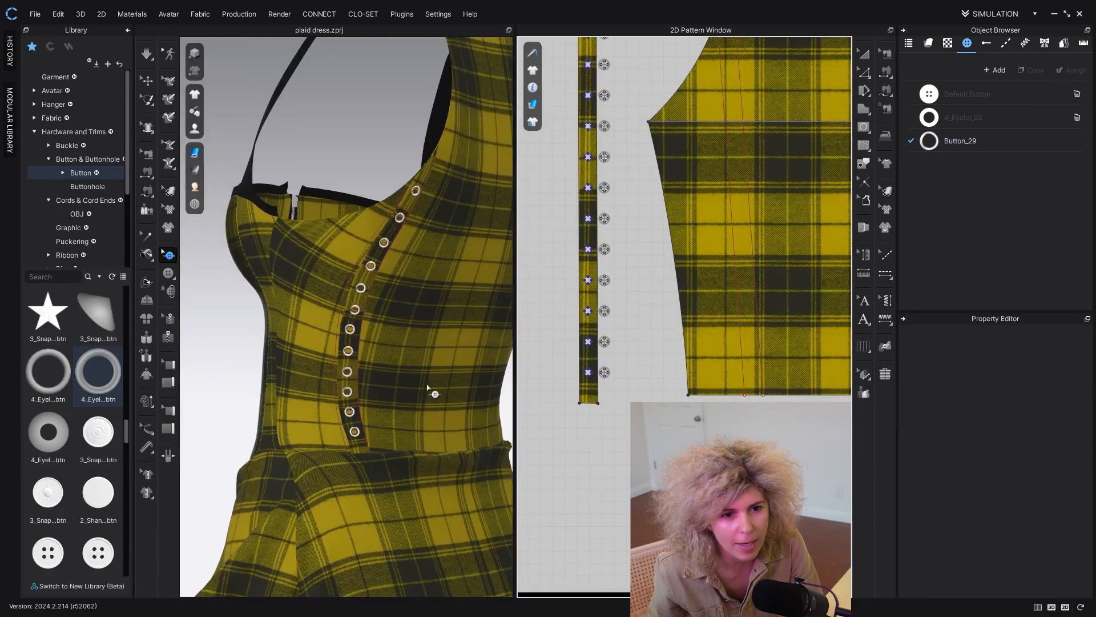
right_click_drag(429, 398, 418, 362)
key("Escape")
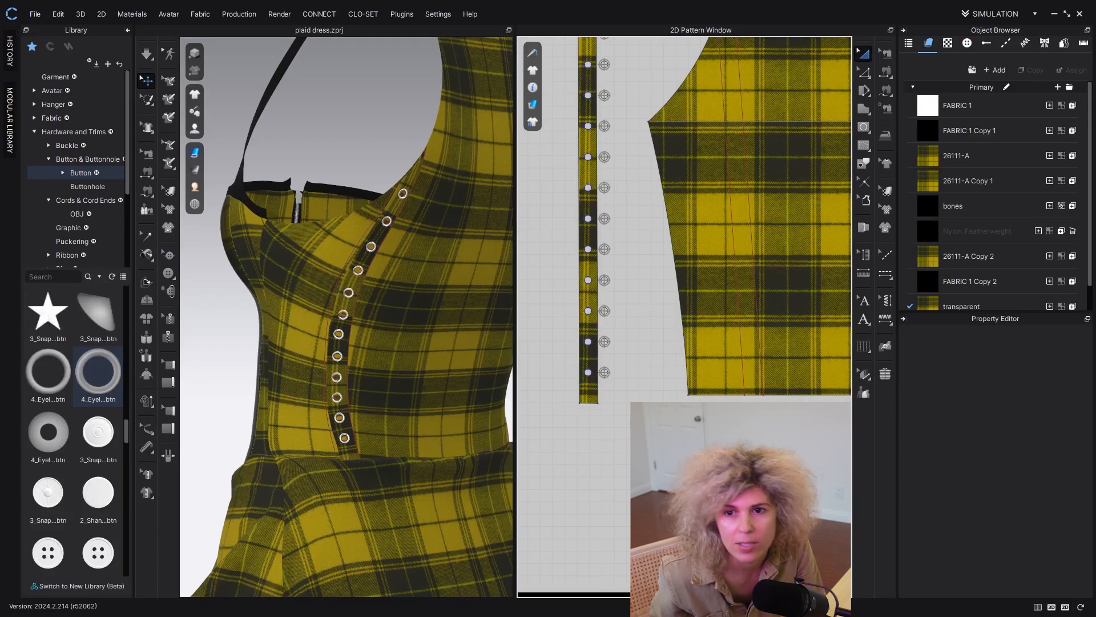
left_click(147, 53)
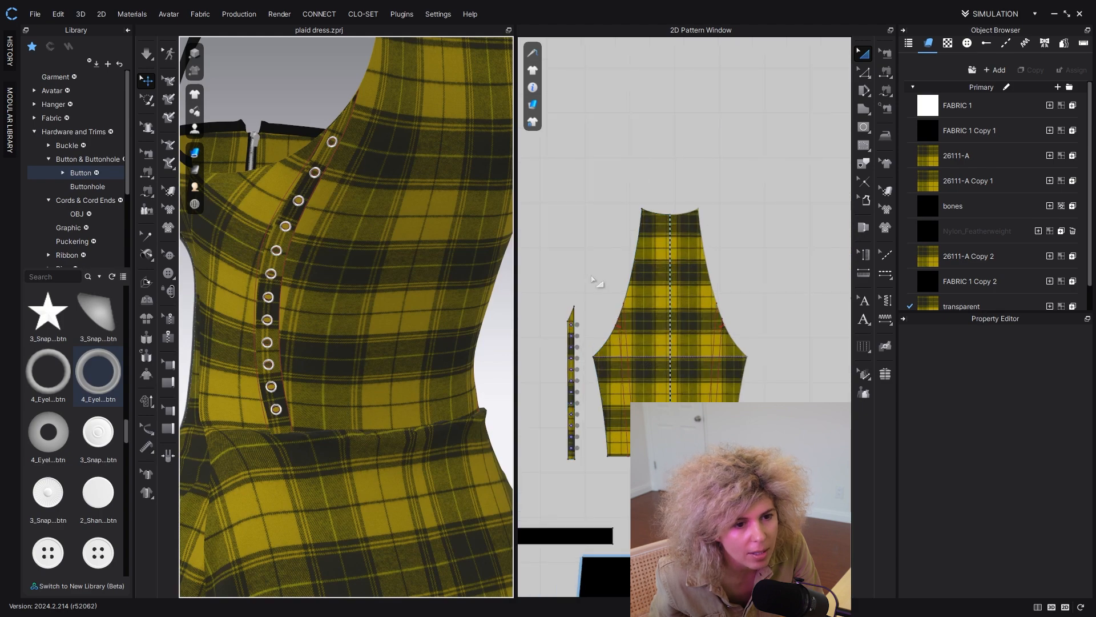
Step: Simulate the dress and tug the upper side corner of the back bodice panel into place
left_click(578, 331)
left_click(600, 434)
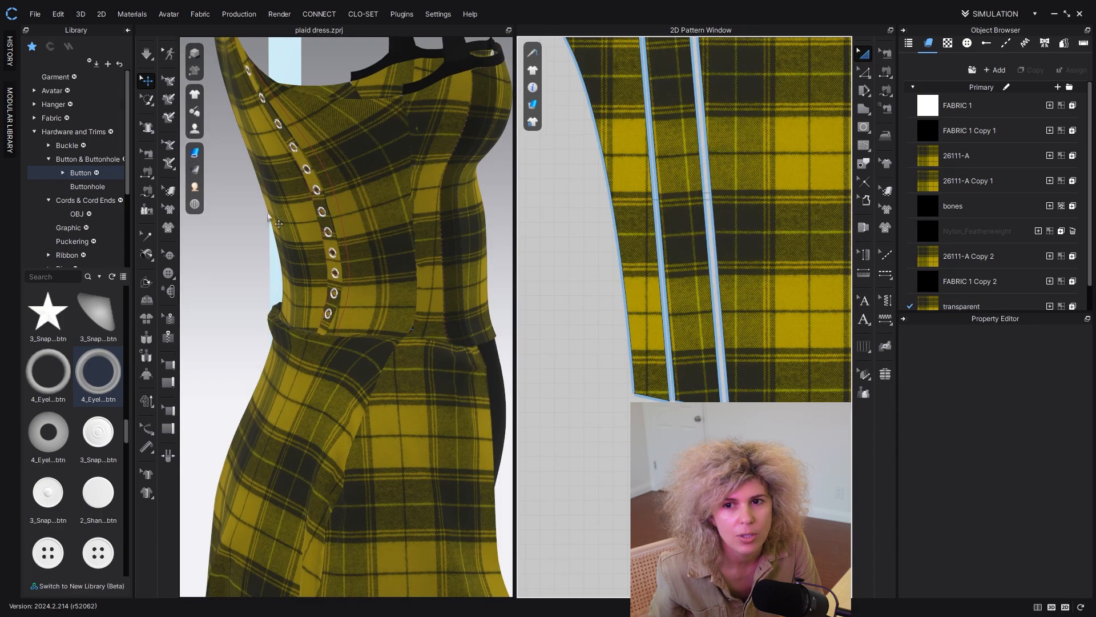
key("space")
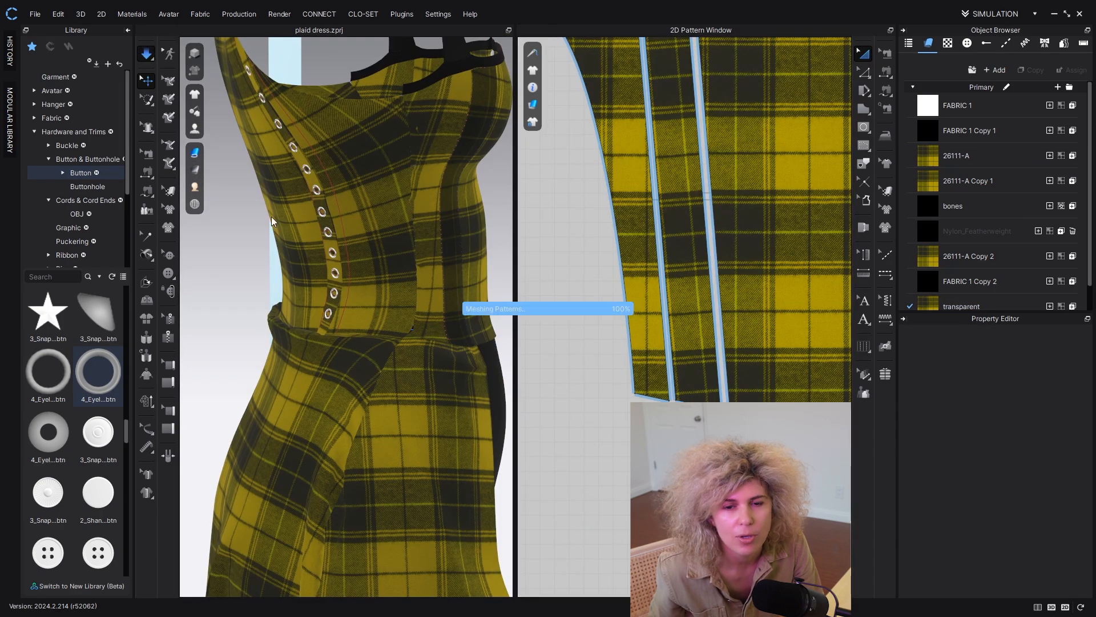
left_click(416, 115)
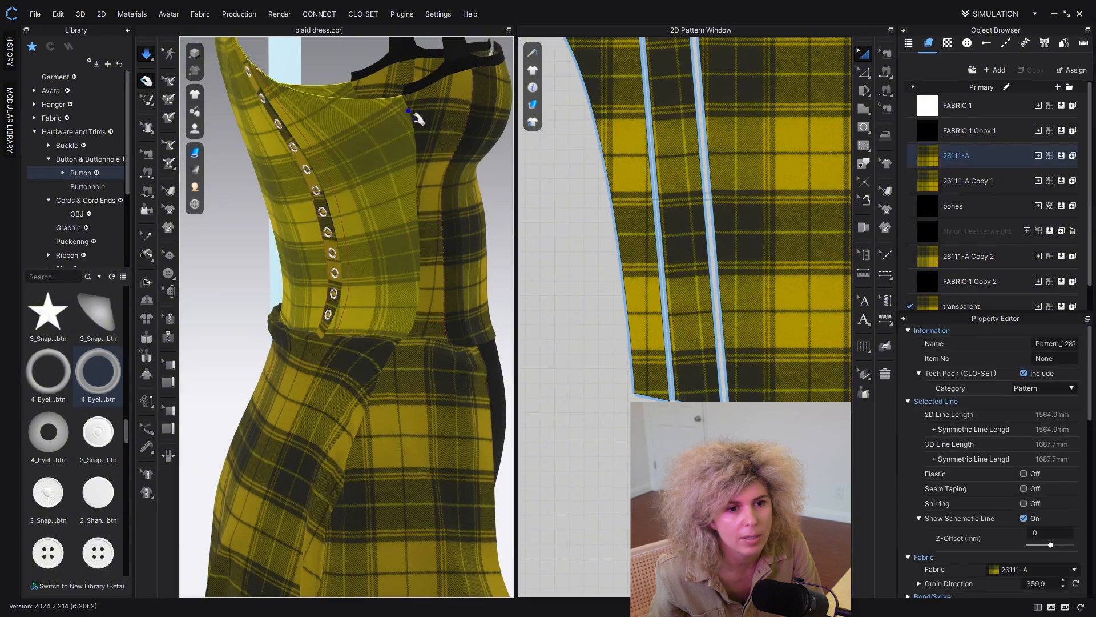
key("space")
Step: Draw a rectangular pattern over the bodice's lower side, assign it Nylon_Featherweight, and move it just outside the bodice pattern
left_click(864, 109)
left_click(901, 123)
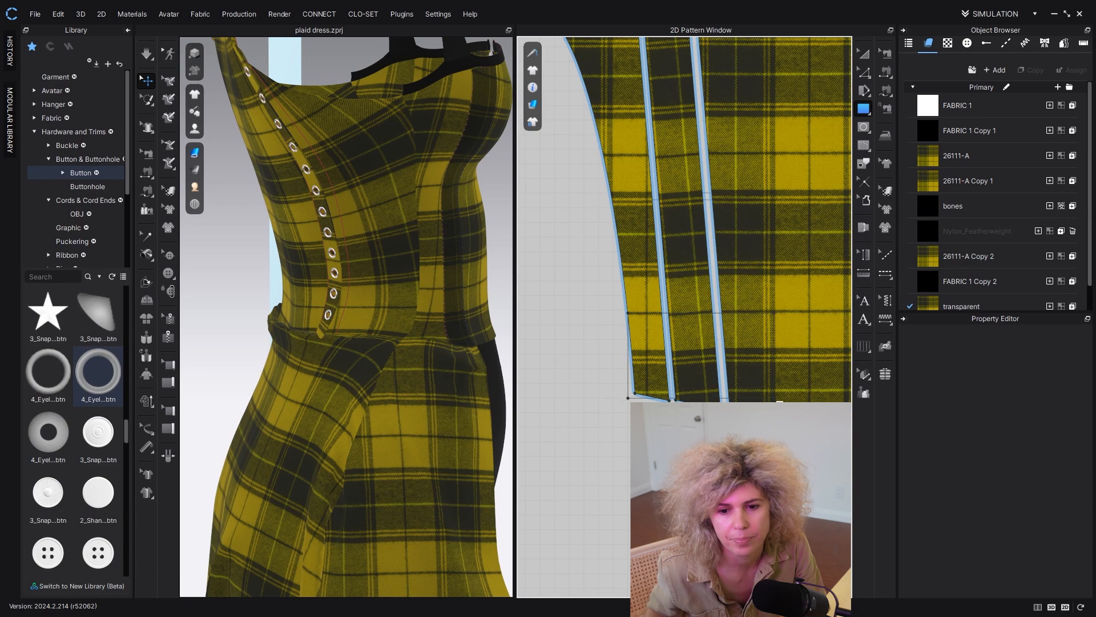
left_click_drag(628, 313, 774, 393)
scroll(1009, 269, "down", 1)
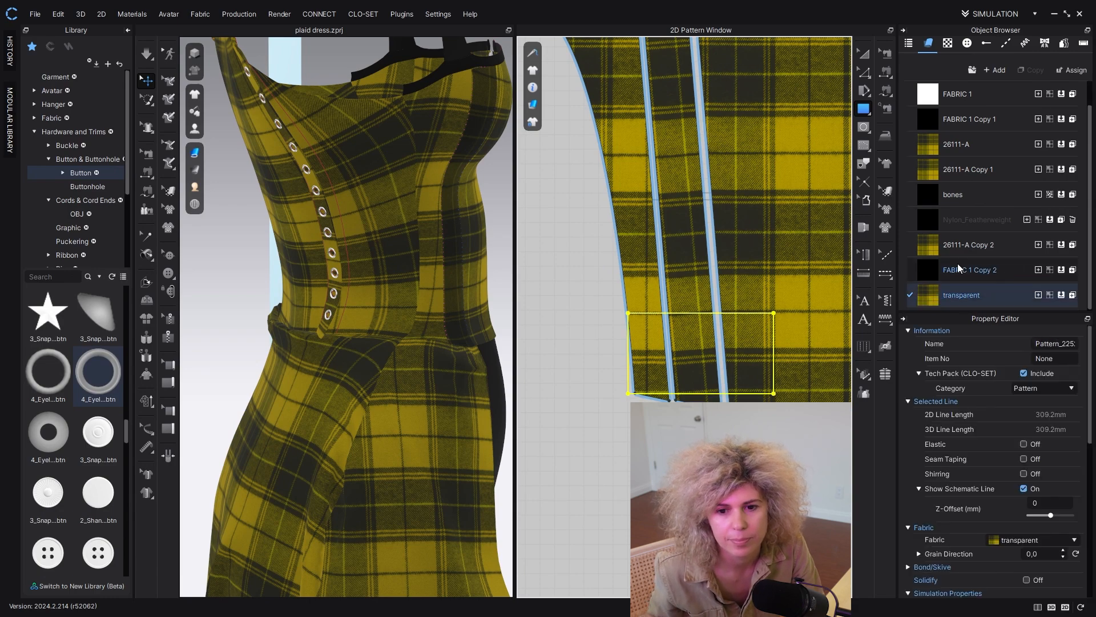
left_click(1050, 219)
scroll(598, 362, "down", 2)
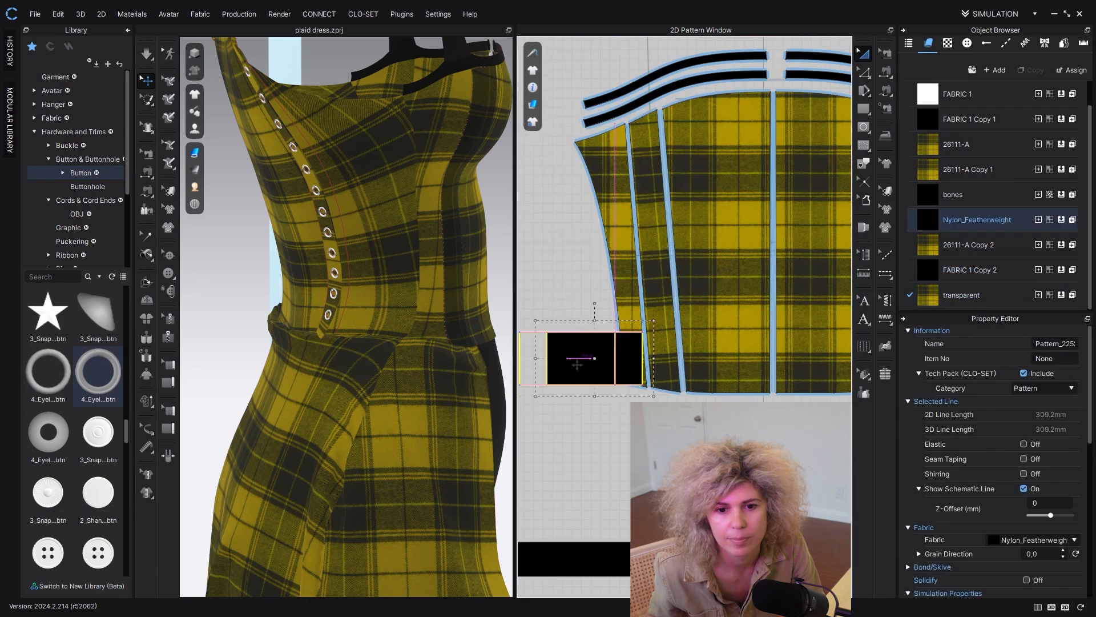
left_click_drag(577, 364, 576, 364)
Step: Bring the new rectangle out of the body in 3D toward the side waist of the dress
scroll(573, 400, "down", 5)
scroll(396, 362, "down", 4)
right_click_drag(396, 362, 273, 362)
left_click_drag(398, 308, 320, 221)
right_click_drag(319, 221, 426, 264)
left_click_drag(229, 308, 353, 316)
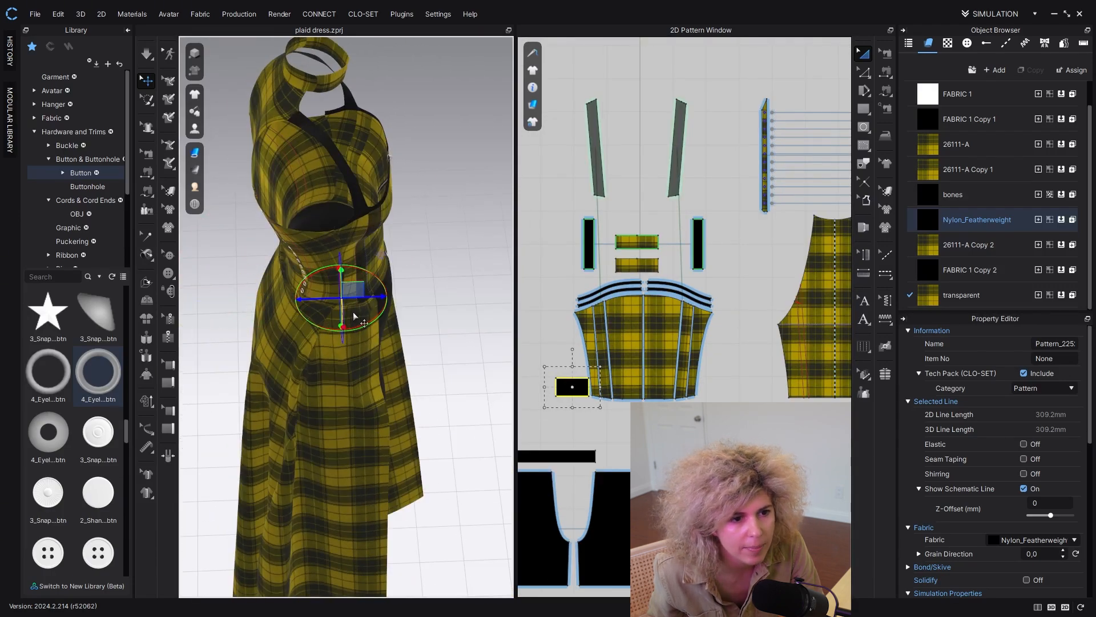
scroll(353, 315, "up", 4)
right_click_drag(400, 303, 302, 303)
left_click_drag(286, 325, 257, 337)
right_click_drag(257, 338, 354, 343)
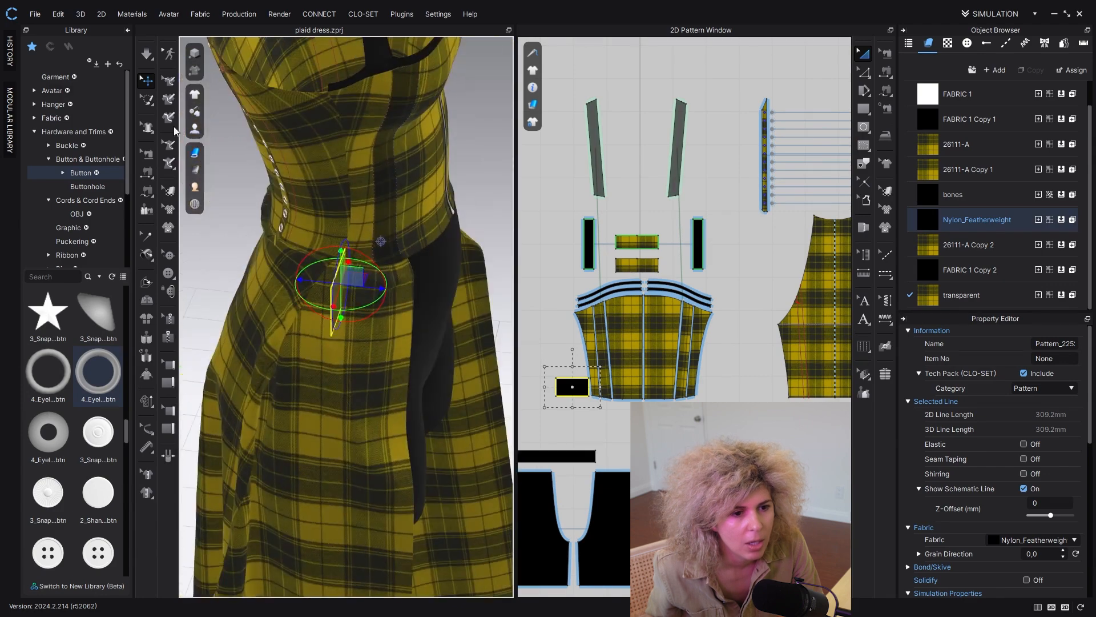
Step: Collapse the library and move the rectangle in 3D to the outside of the dress at the side hip
left_click(128, 30)
mouse_move(79, 153)
left_click(130, 188)
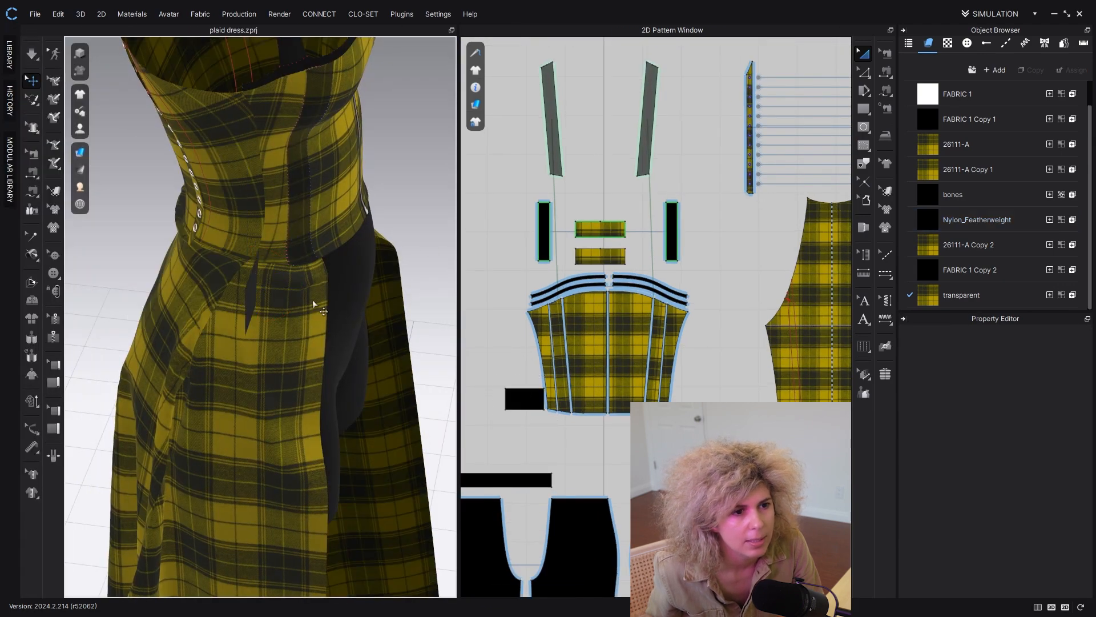
right_click_drag(316, 303, 308, 299)
left_click(209, 225)
right_click_drag(386, 225, 443, 215)
left_click(443, 215)
left_click(201, 257)
right_click_drag(201, 258, 221, 265)
left_click_drag(221, 265, 160, 244)
right_click_drag(160, 245, 194, 235)
left_click_drag(194, 234, 186, 228)
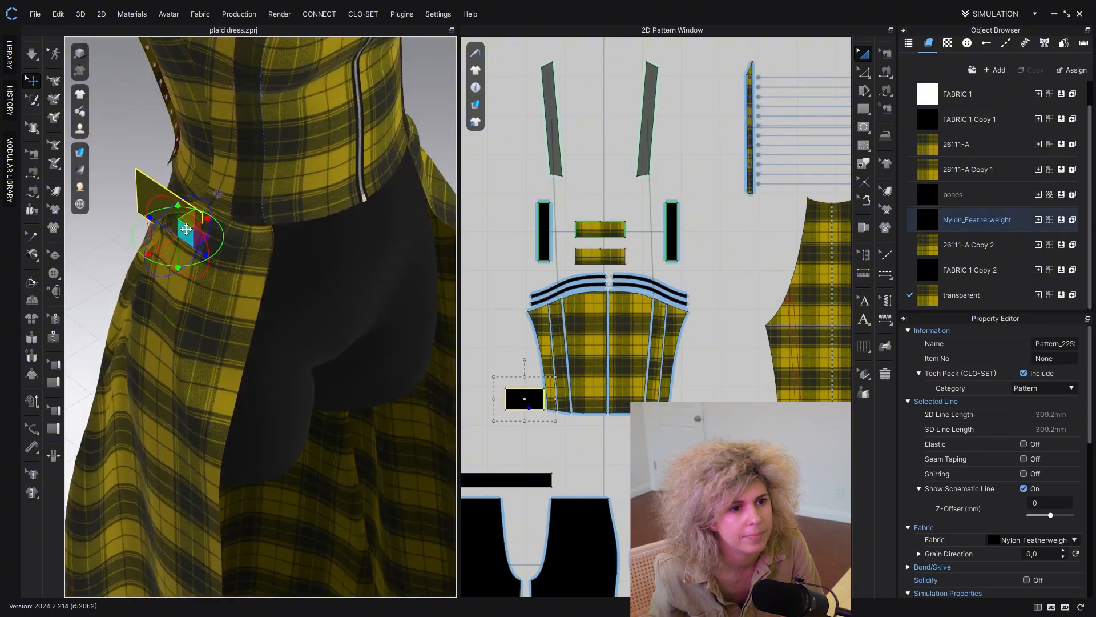
Step: Raise the rectangle to waist height in 3D, in front of the side seam area
right_click_drag(186, 227, 150, 238)
left_click_drag(150, 238, 194, 199)
scroll(194, 199, "up", 3)
right_click_drag(199, 217, 252, 299)
scroll(209, 227, "up", 2)
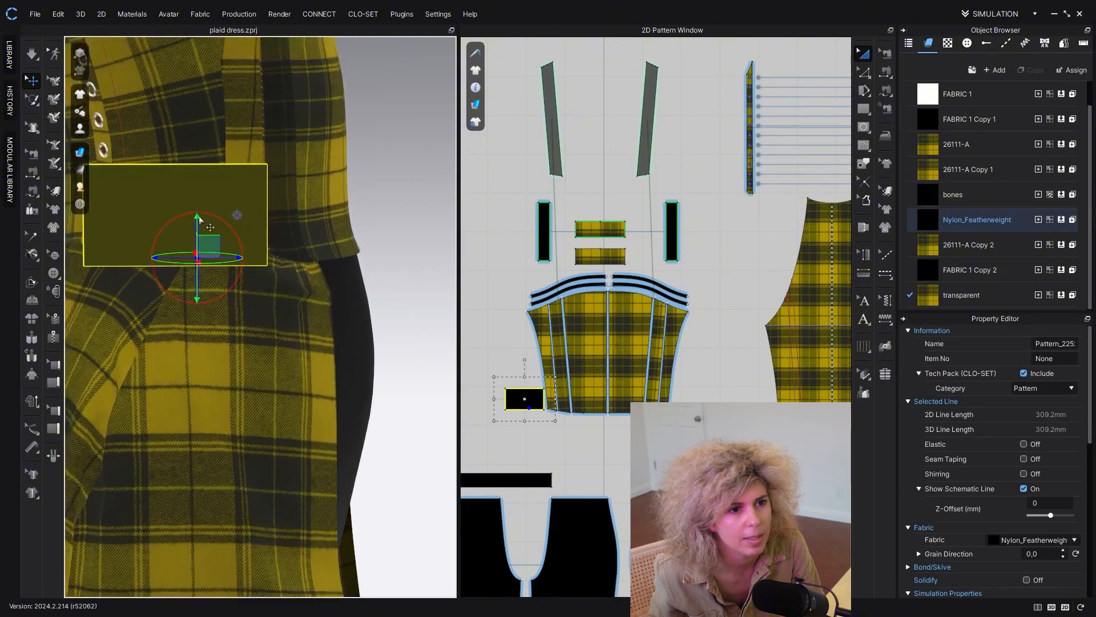
right_click_drag(209, 227, 263, 344)
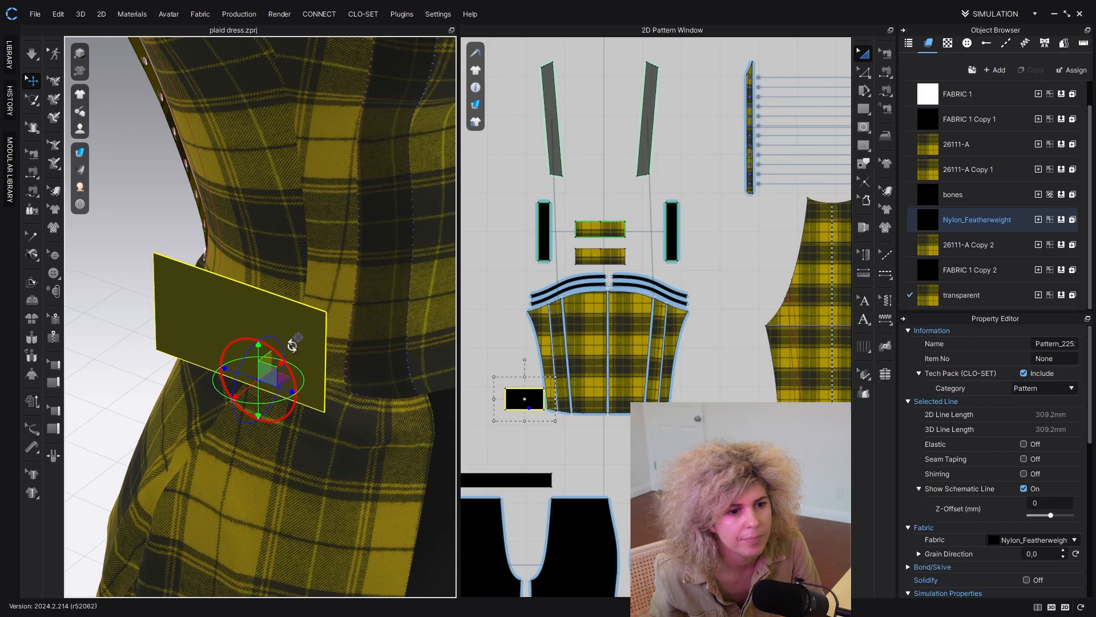
Step: Reduce the rectangle's width and height slightly in the 2D pattern
scroll(543, 420, "up", 4)
middle_click_drag(537, 409, 609, 364)
left_click(611, 344)
left_click_drag(634, 342, 622, 342)
left_click_drag(573, 307, 573, 315)
left_click(514, 320)
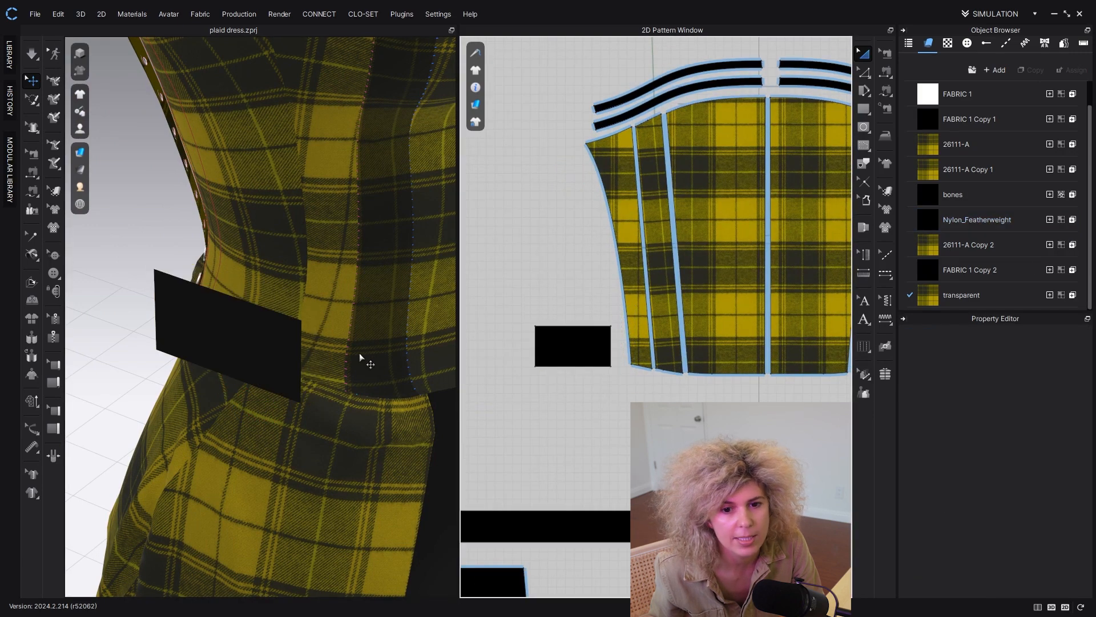
Step: Assign Nylon_Featherweight to the selected rectangle and switch the 3D garment display style
scroll(289, 335, "up", 6)
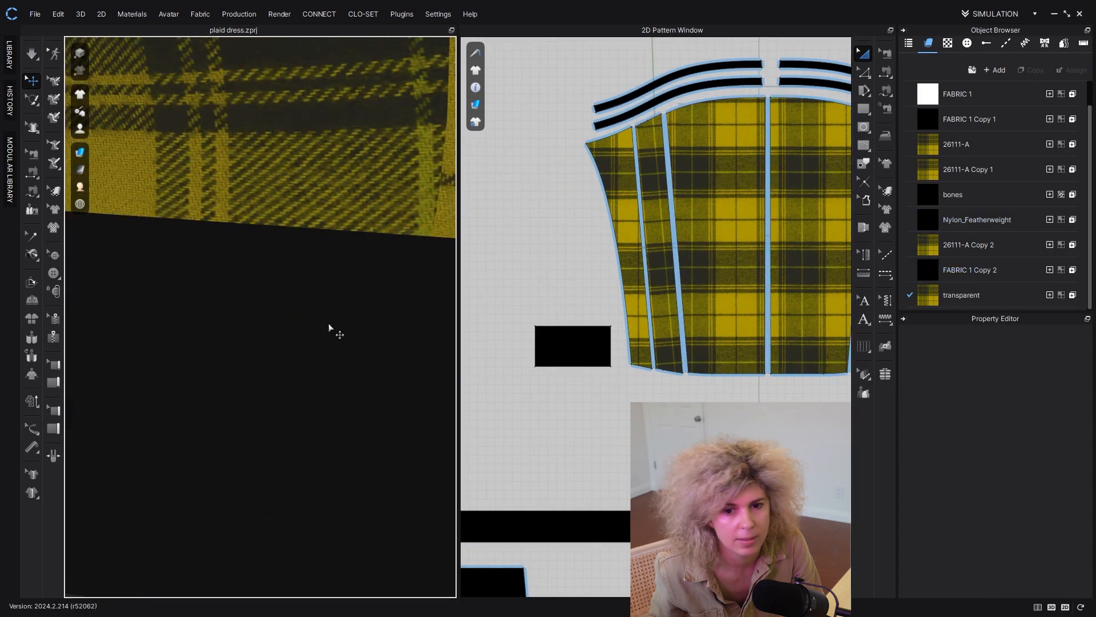
left_click(329, 328)
left_click(1060, 221)
left_click(514, 348)
right_click_drag(385, 354, 297, 325)
mouse_move(80, 154)
left_click(110, 174)
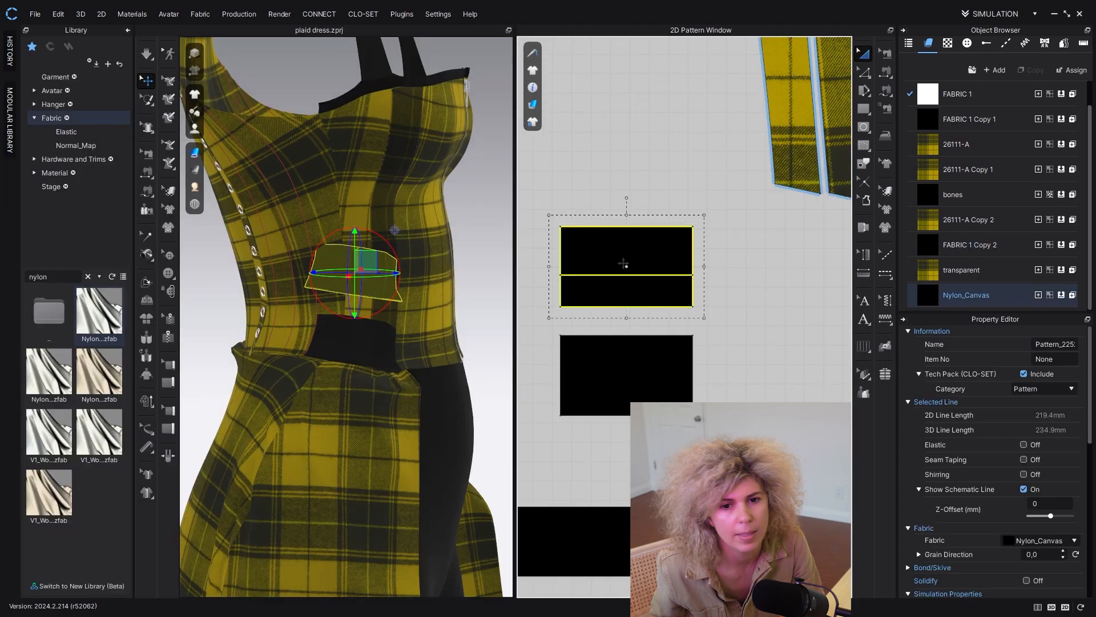
Step: Undo the last height change of the narrow Nylon_Canvas strip and lengthen the strip toward the back eyelet row
key("ctrl+z")
key("ctrl+z")
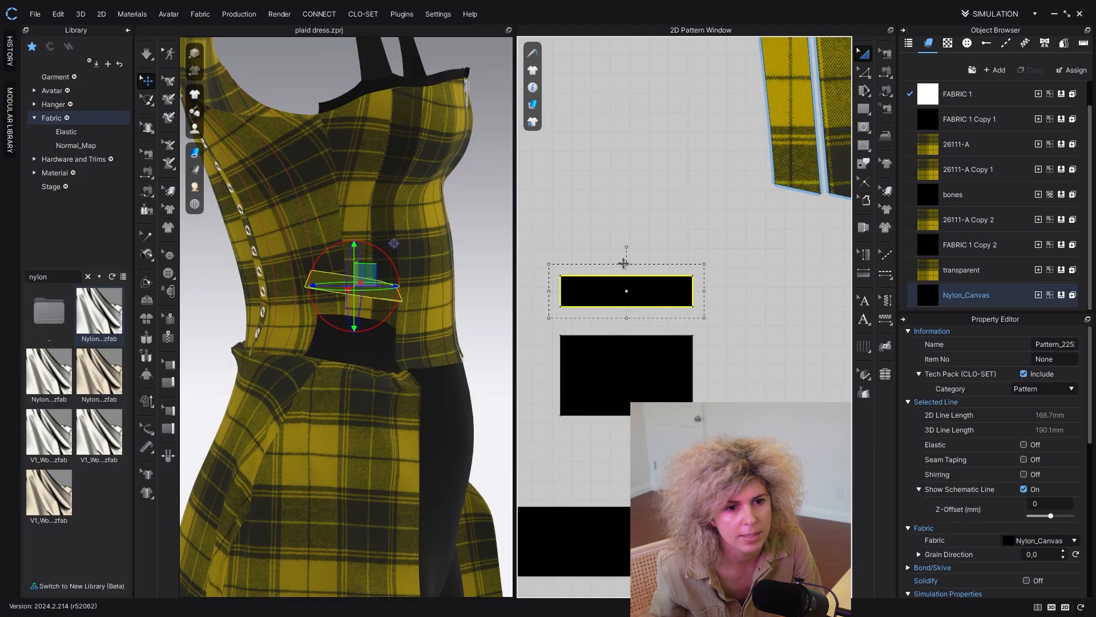
left_click(653, 212)
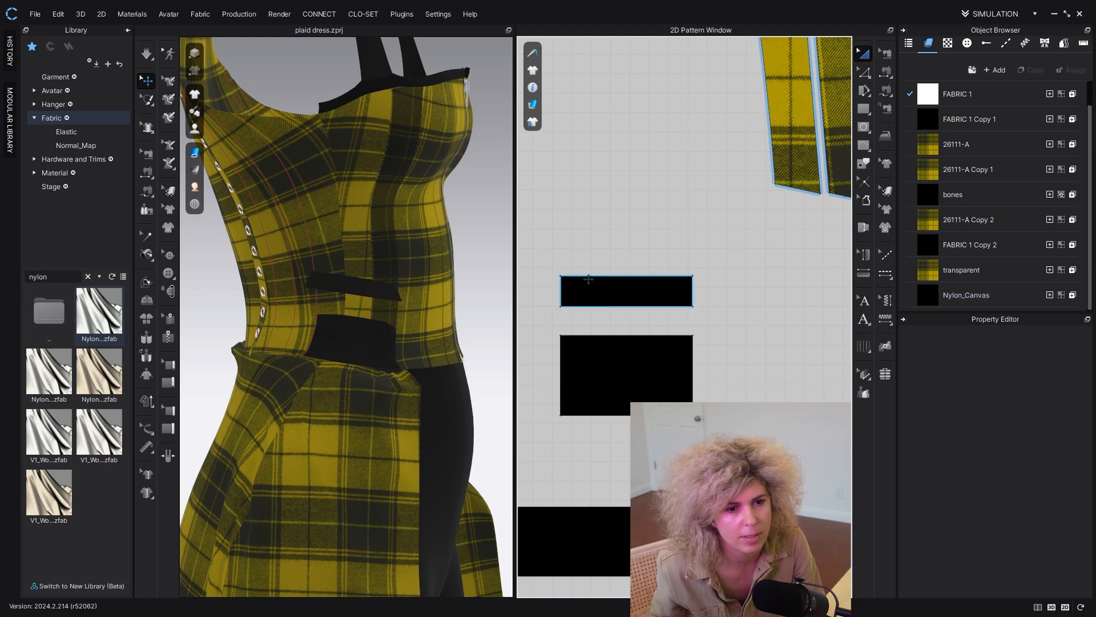
middle_click_drag(596, 289, 668, 318)
left_click(667, 318)
left_click_drag(620, 317, 554, 314)
left_click(550, 383)
Step: Compare with the reference photo and paste two copies of the narrow strip, spaced evenly above the original
scroll(550, 384, "down", 10)
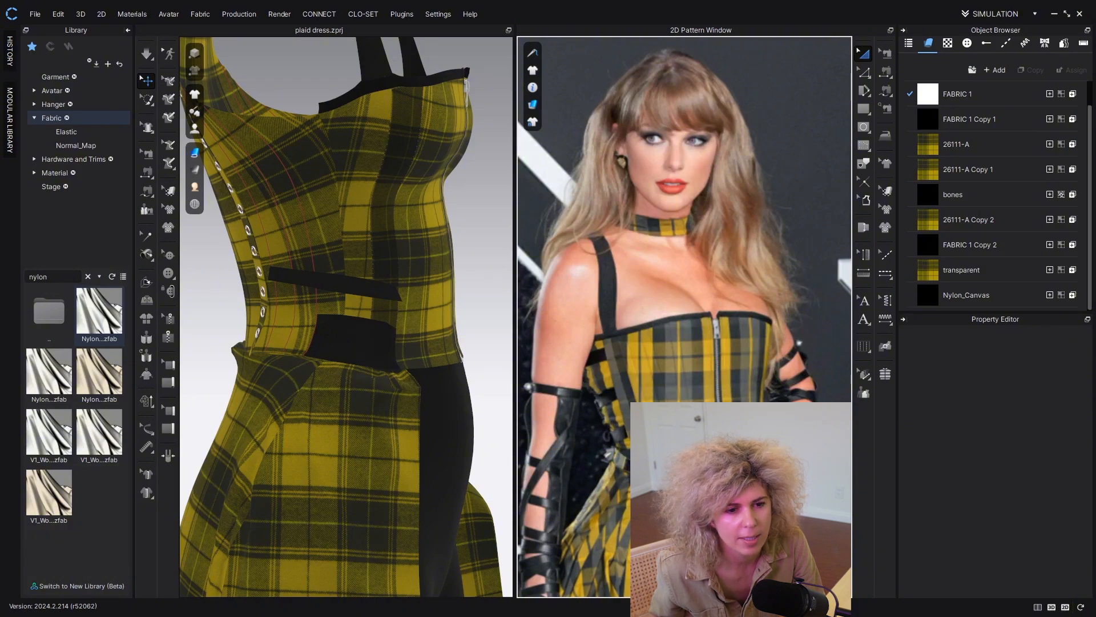
scroll(598, 319, "up", 10)
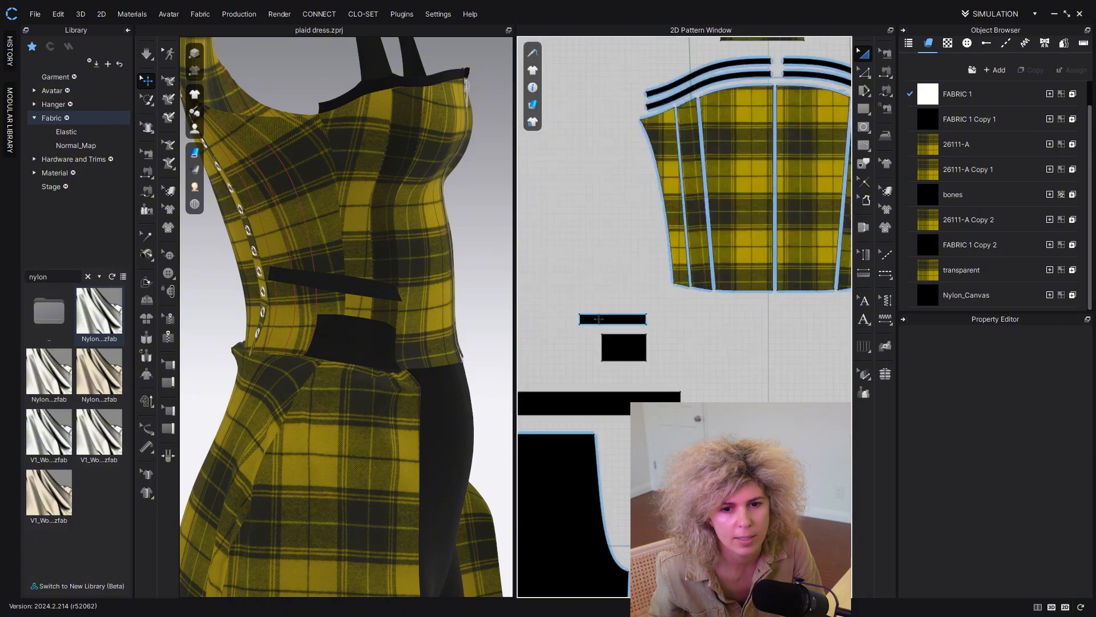
scroll(599, 319, "up", 2)
scroll(374, 291, "up", 3)
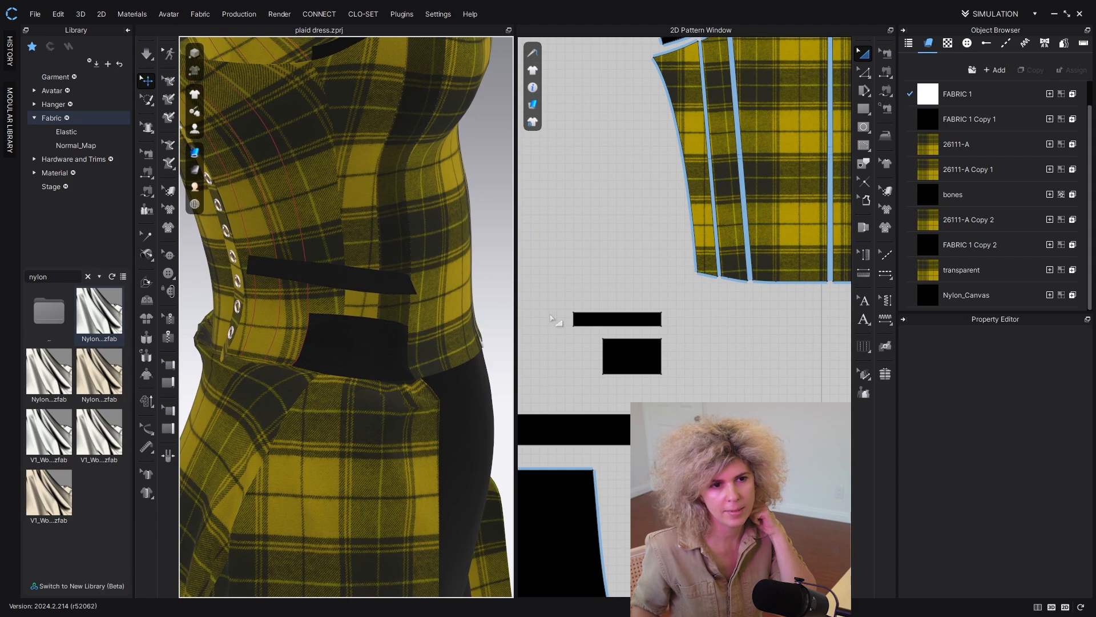
left_click(605, 319)
left_click(553, 303)
right_click_drag(407, 271, 417, 266)
left_click(603, 315)
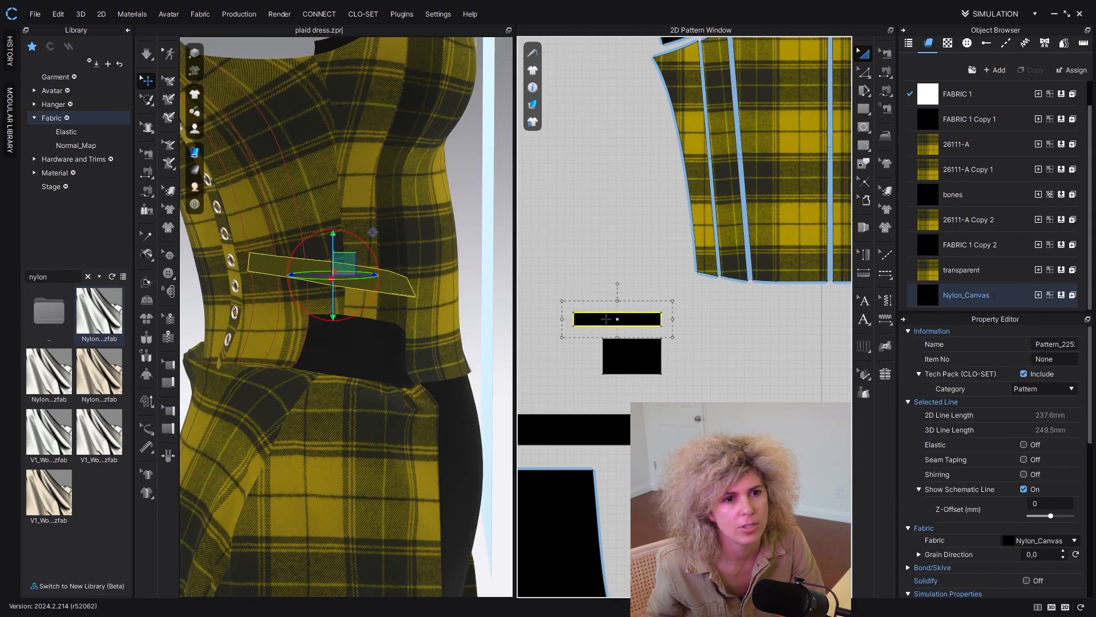
left_click(605, 281)
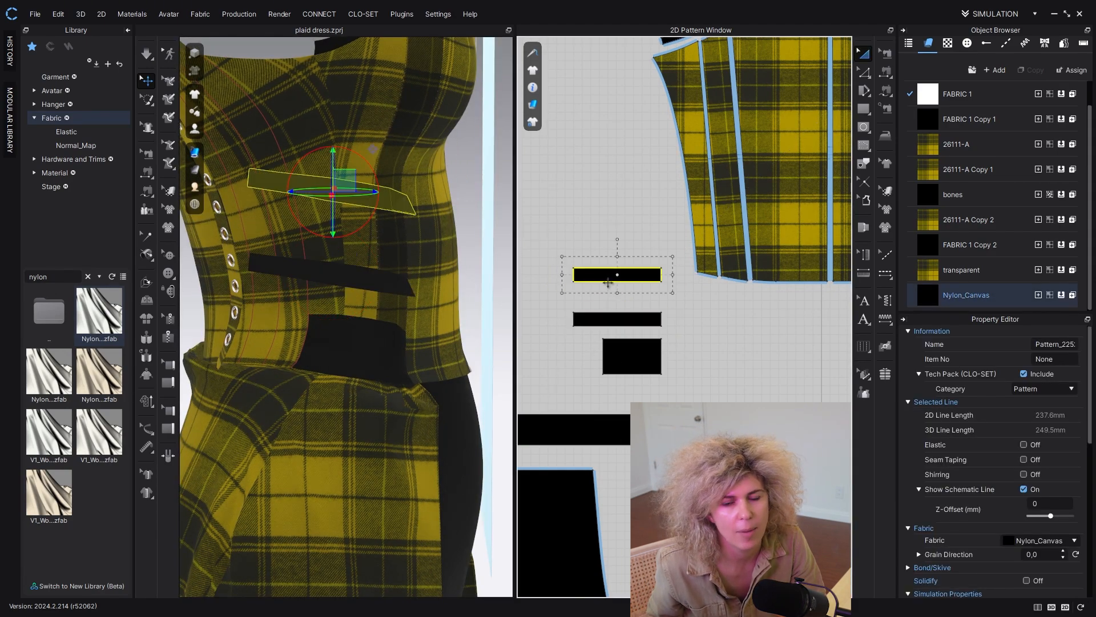
key("ctrl+v")
left_click(609, 240)
left_click(690, 322)
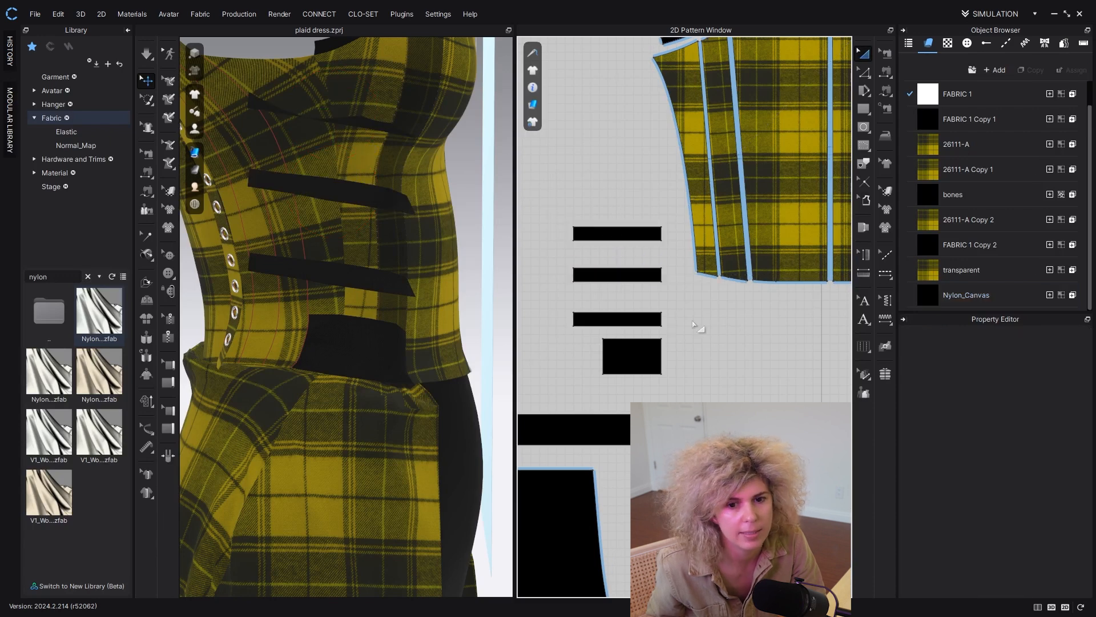
Step: Select all three narrow strips and move them up alongside the curved side edge of the bodice pattern
scroll(593, 322, "down", 3)
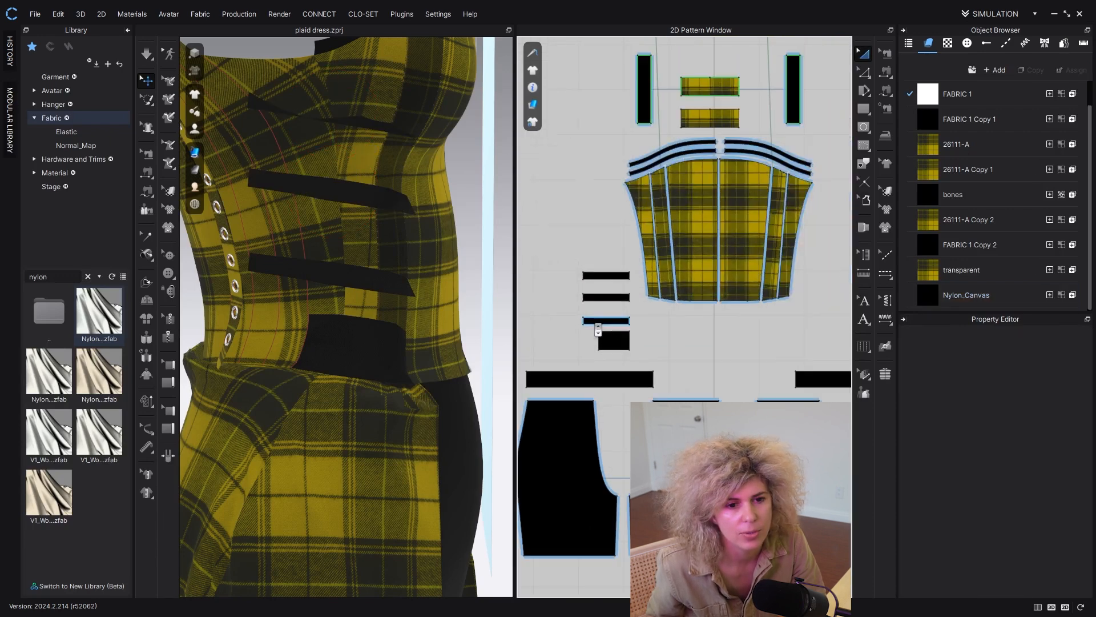
left_click_drag(583, 287, 586, 289)
scroll(606, 306, "up", 4)
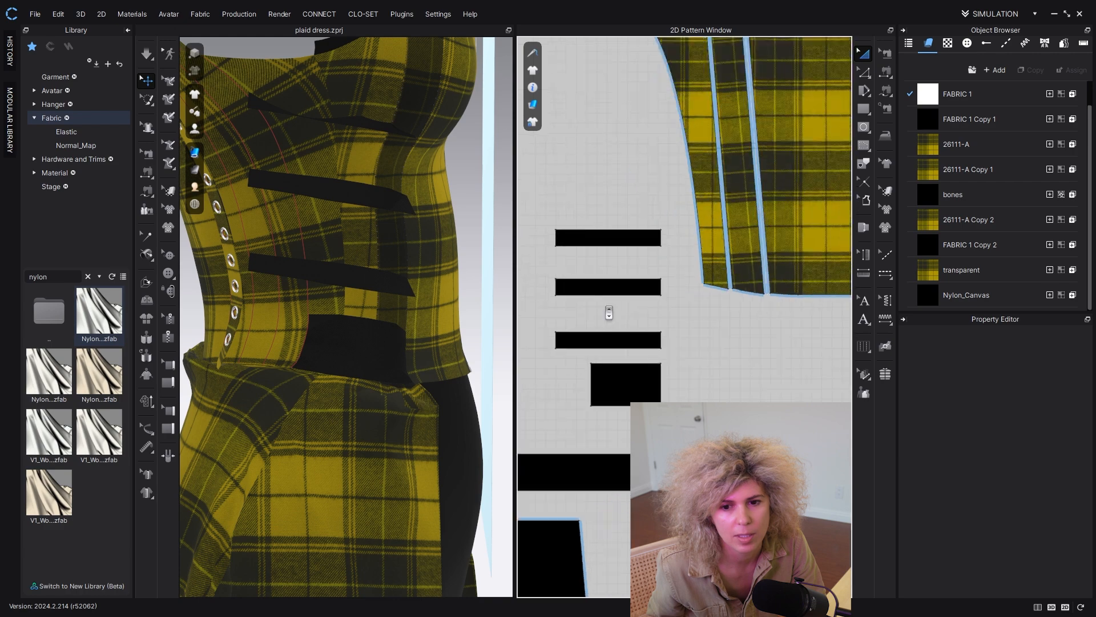
middle_click_drag(607, 312, 576, 393)
scroll(578, 394, "down", 1)
left_click(601, 415)
left_click(599, 374, "shift")
left_click(598, 334, "shift")
left_click_drag(597, 334, 590, 244)
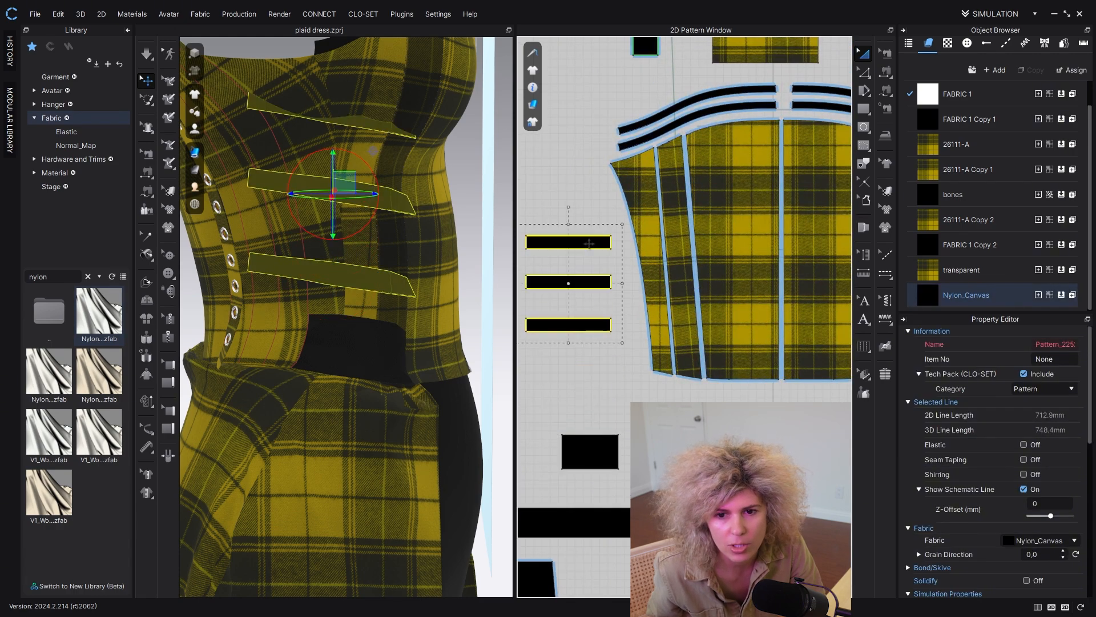
left_click(625, 353)
Step: Free-sew the front ends of the three strips to the wide bodice panel's seam edge at evenly spaced heights
middle_click_drag(625, 354, 609, 406)
scroll(562, 368, "up", 3)
left_click(886, 90)
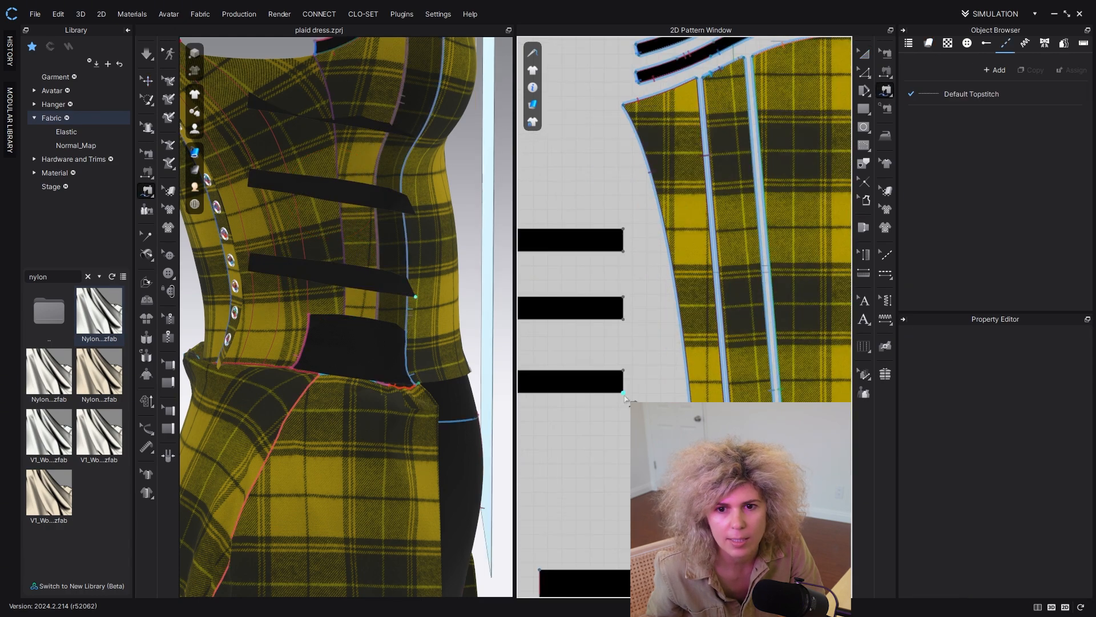
scroll(624, 394, "down", 1)
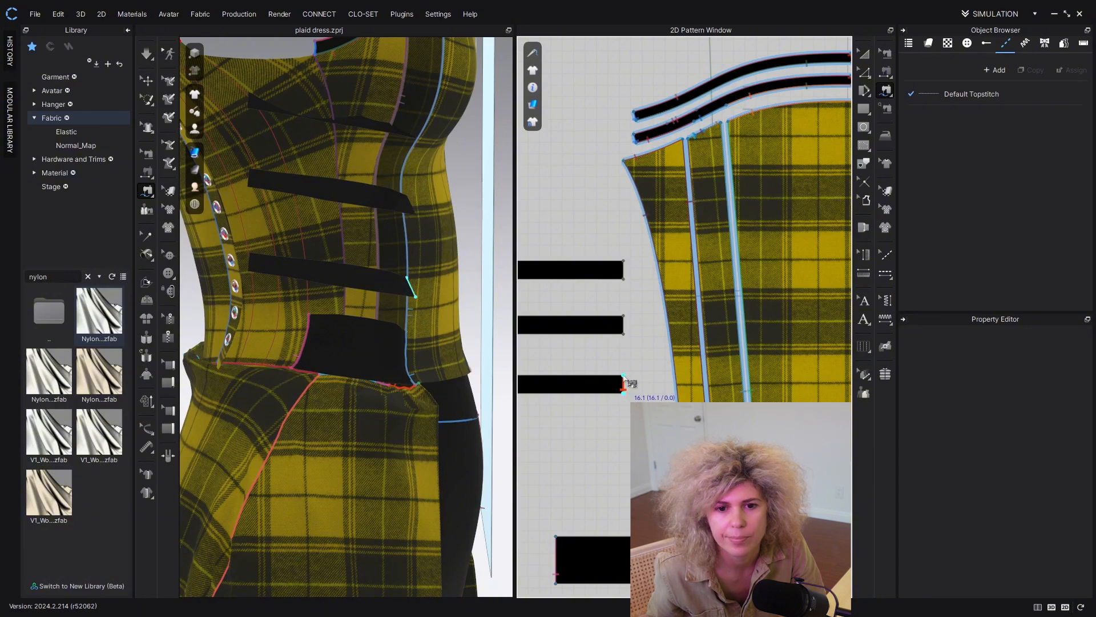
scroll(685, 374, "up", 2)
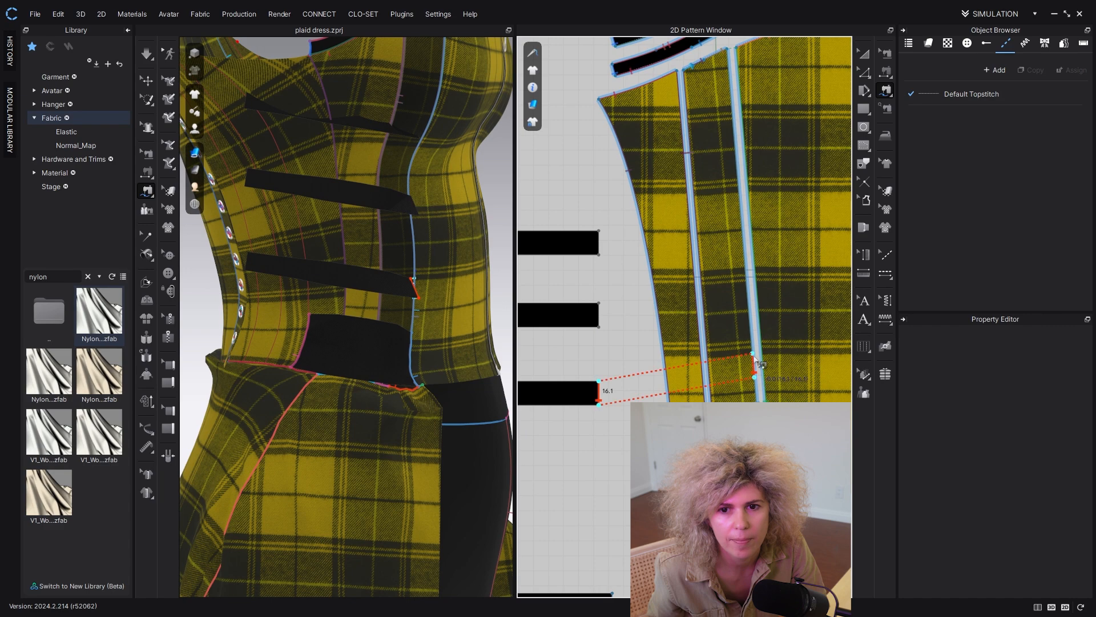
left_click(742, 368)
left_click(609, 320)
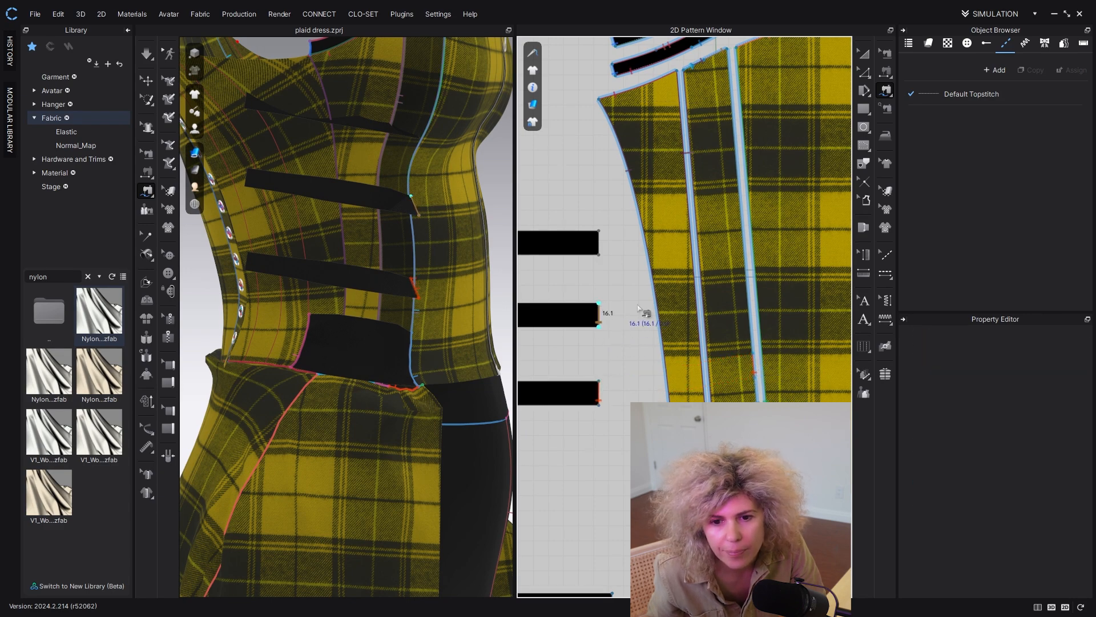
left_click(749, 284)
left_click(598, 255)
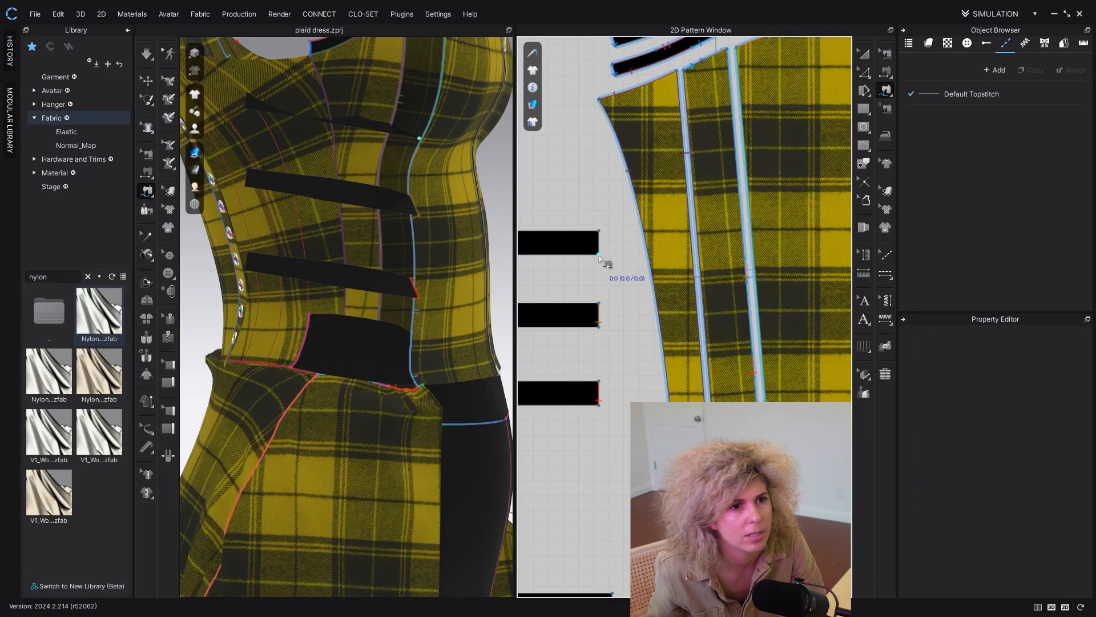
left_click(741, 159)
Step: Edit the strip sewing by sliding the middle and top strip seams slightly up the bodice seam edge
key("a")
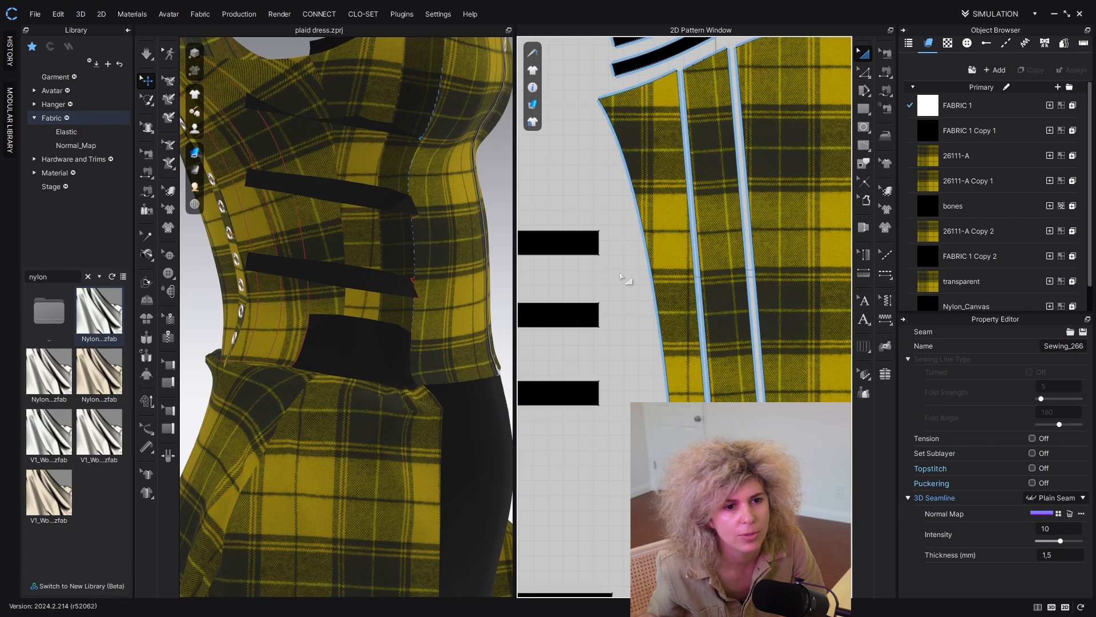
key("n")
left_click(600, 246)
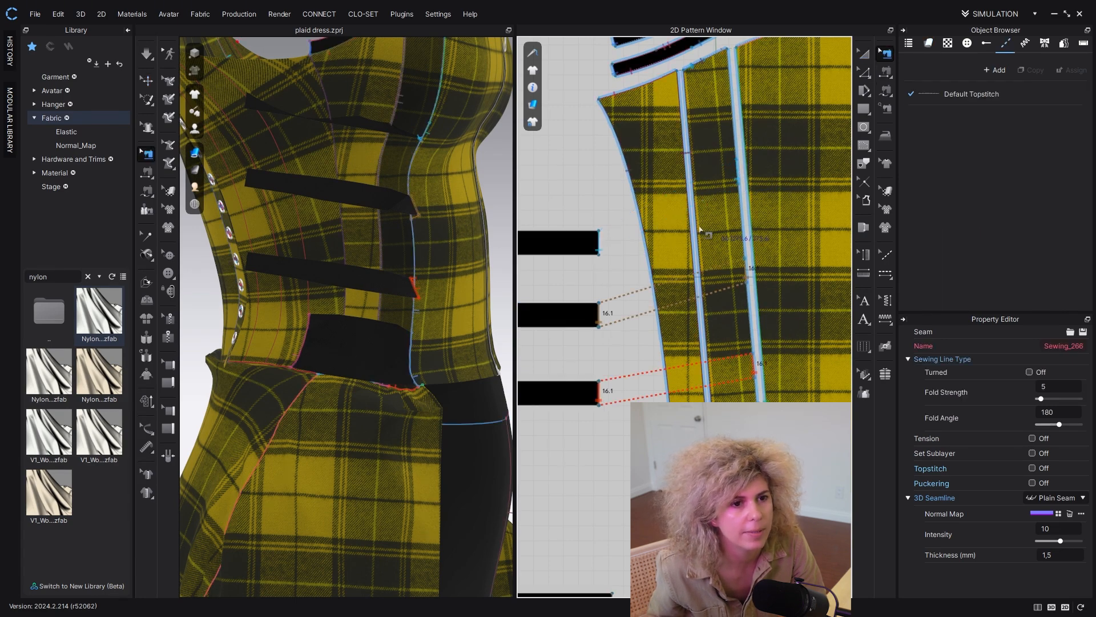
left_click_drag(745, 276, 745, 272)
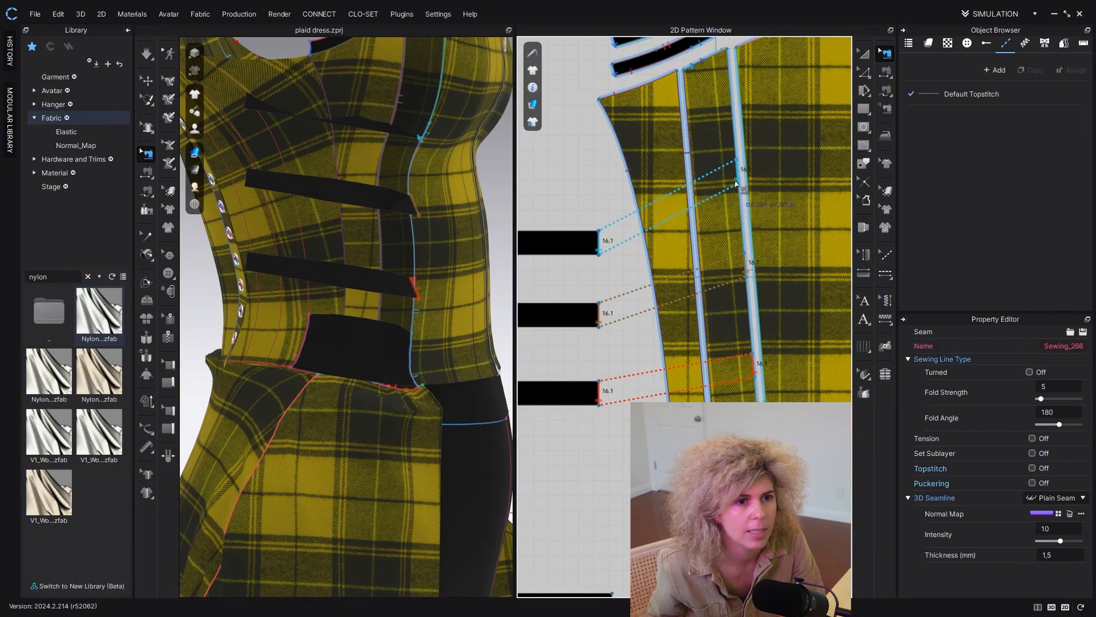
left_click_drag(736, 183, 739, 171)
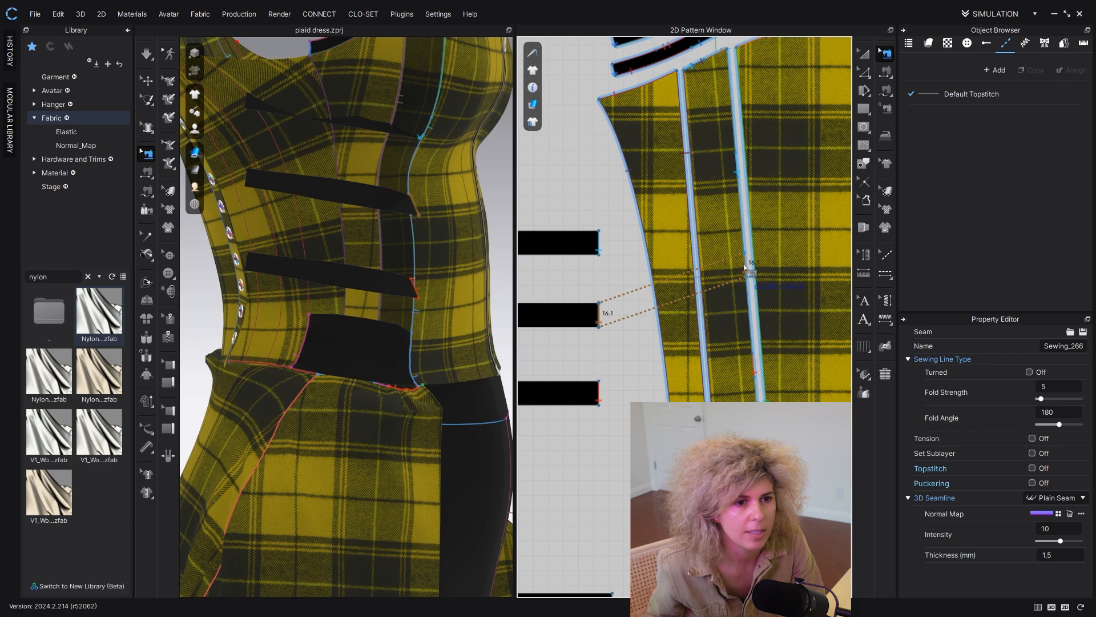
Step: Finish editing the strip sewing and pin the free back ends of the three narrow strips with a box mesh selection
left_click(610, 316)
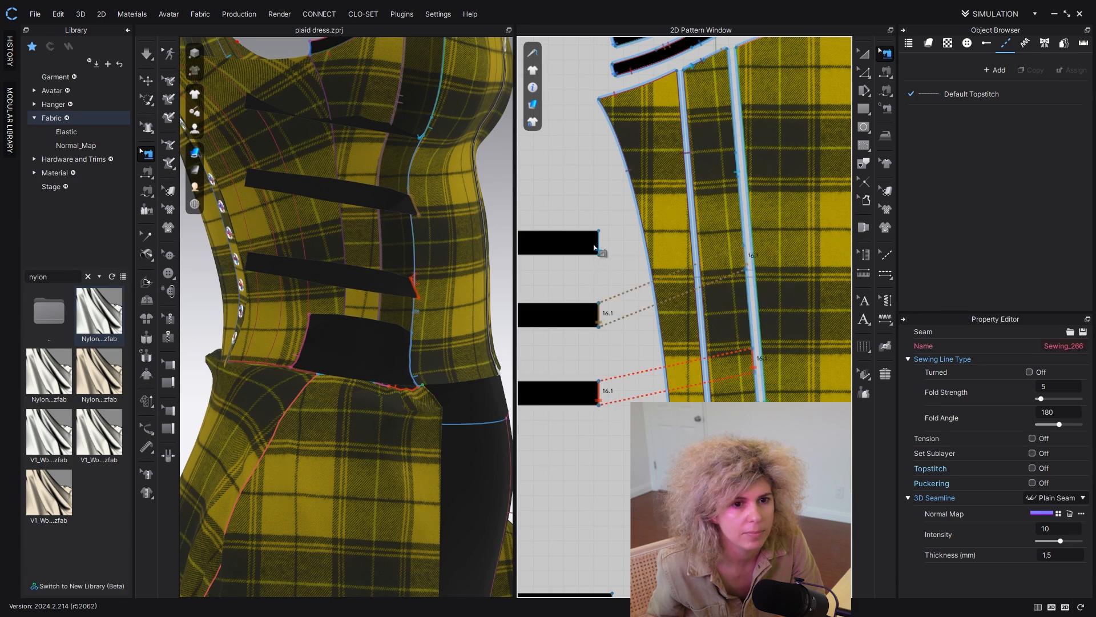
left_click(601, 457)
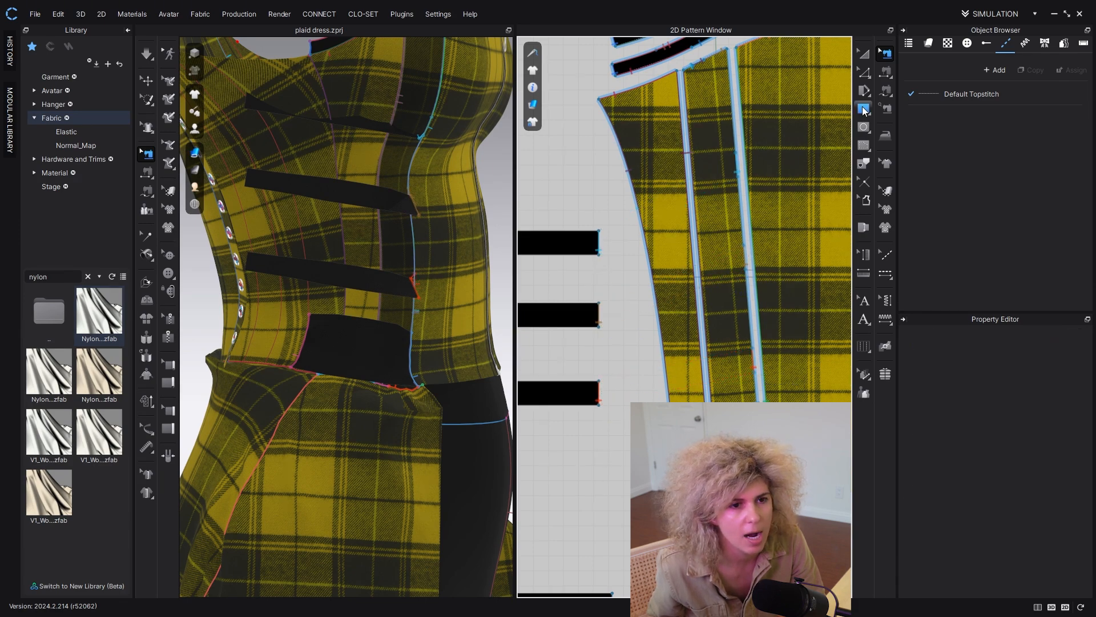
left_click(863, 55)
middle_click_drag(656, 172, 815, 173)
left_click(150, 104)
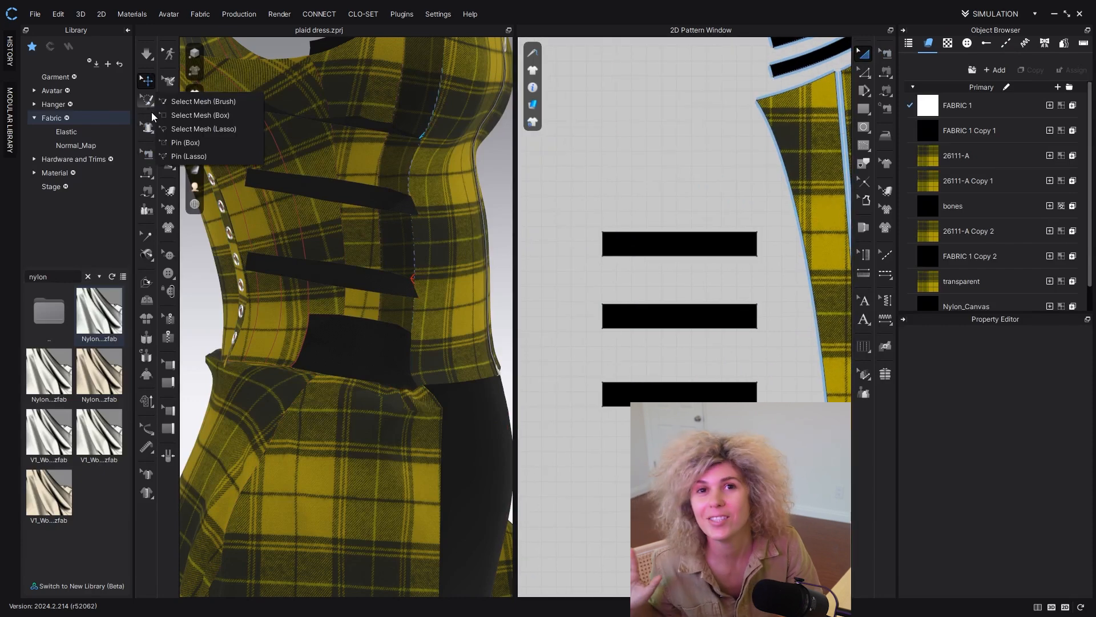
left_click(188, 116)
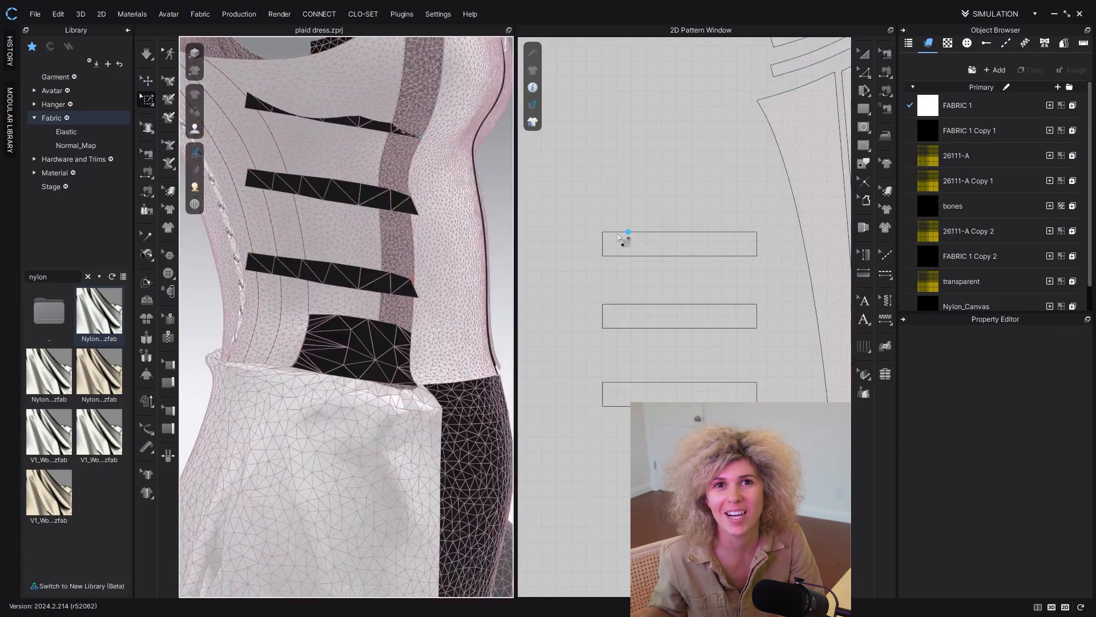
left_click_drag(589, 216, 617, 426)
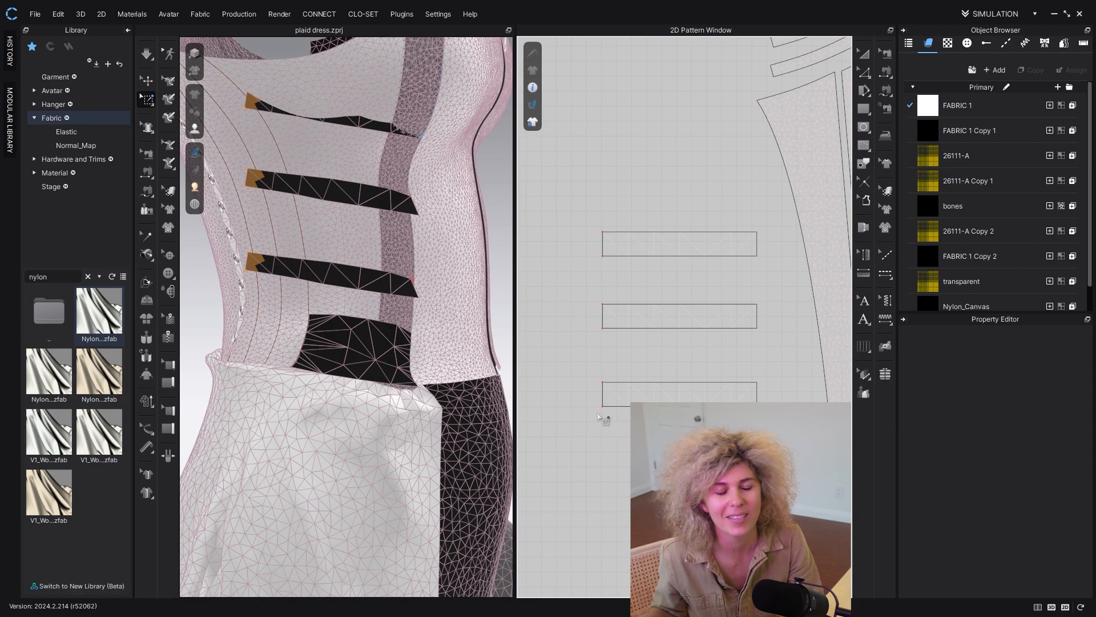
Step: Simulate the garment to settle the three pinned nylon side strips against the bodice
left_click(146, 80)
left_click(146, 53)
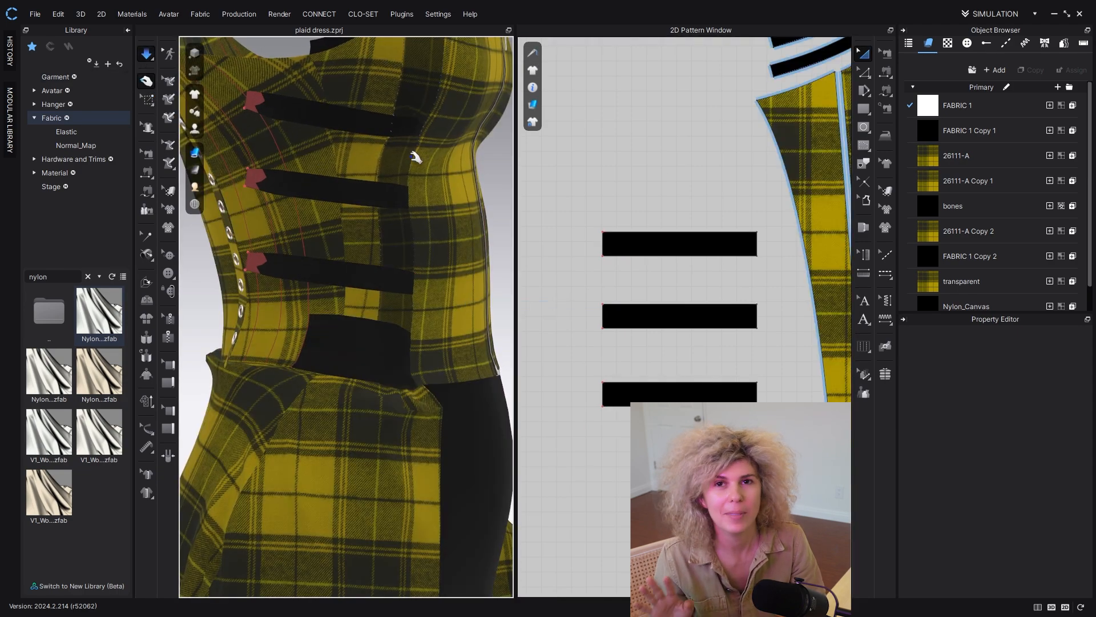
scroll(399, 272, "down", 5)
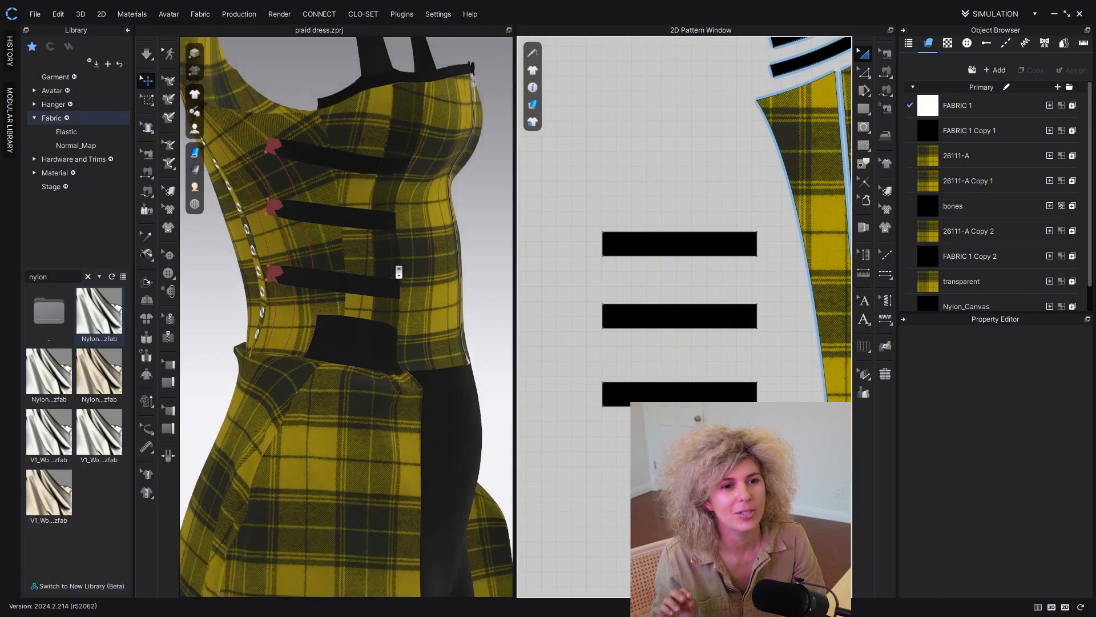
right_click_drag(399, 271, 378, 265)
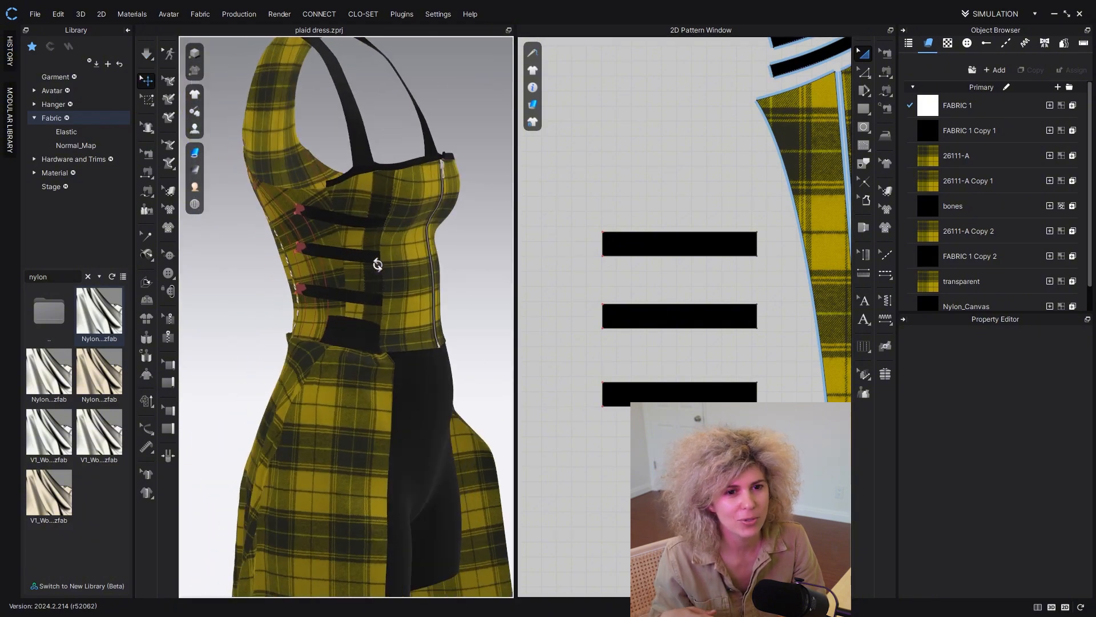
scroll(378, 268, "up", 6)
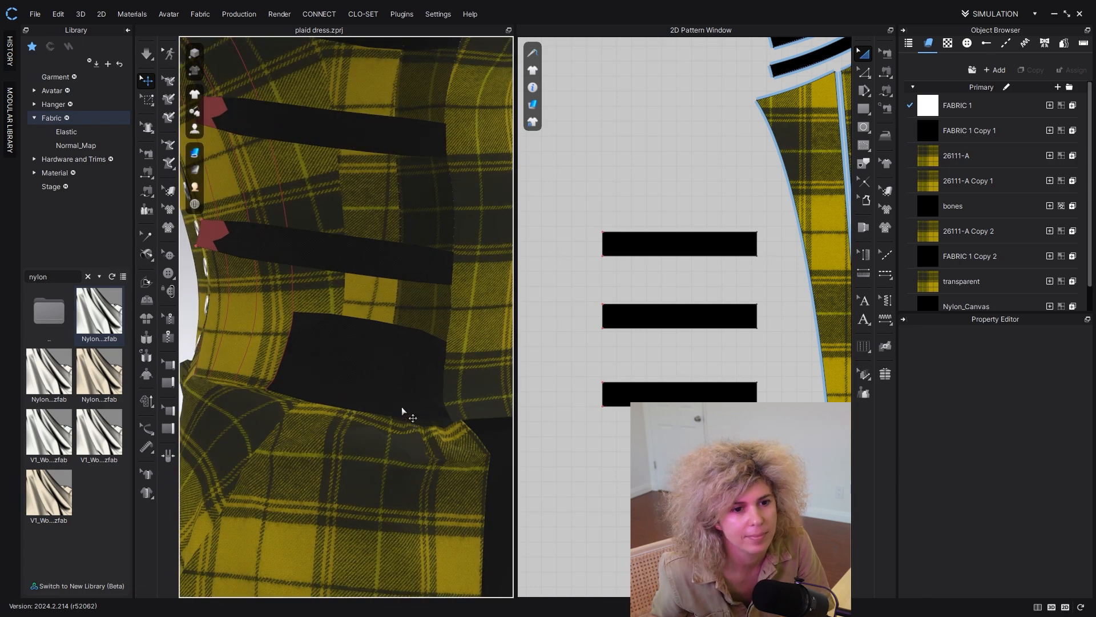
scroll(402, 411, "down", 3)
right_click_drag(403, 409, 382, 384)
scroll(298, 408, "down", 5)
scroll(298, 408, "up", 6)
right_click_drag(324, 340, 422, 321)
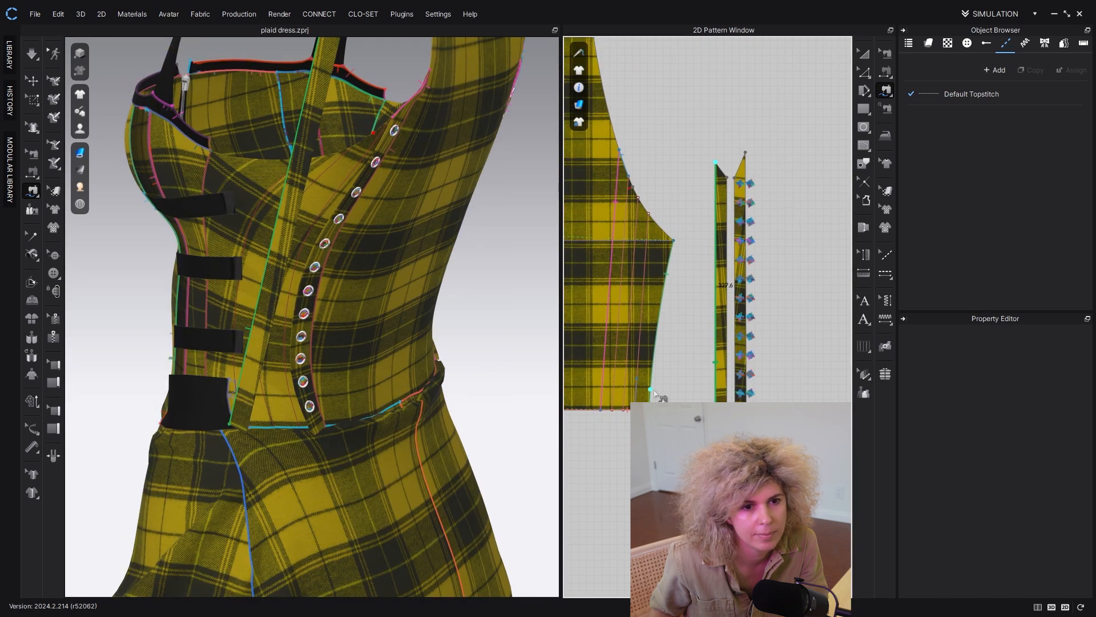
Step: Sew the plain plaid strip's long edge to the back panel and position the strip along the panel's side edge in 3D
right_click_drag(651, 350, 692, 349)
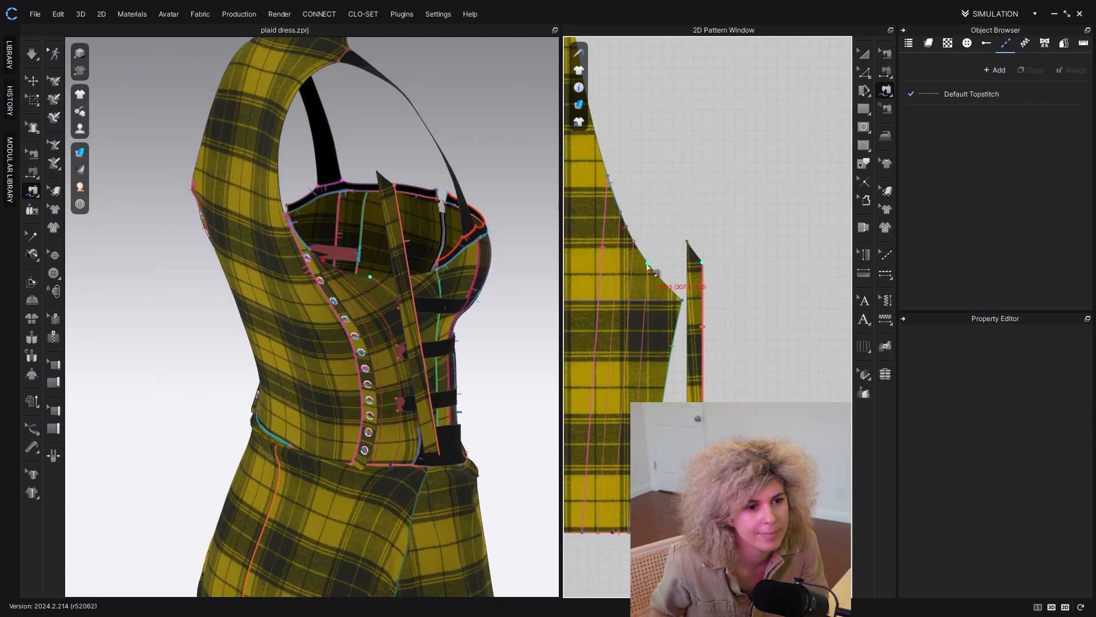
right_click(402, 449)
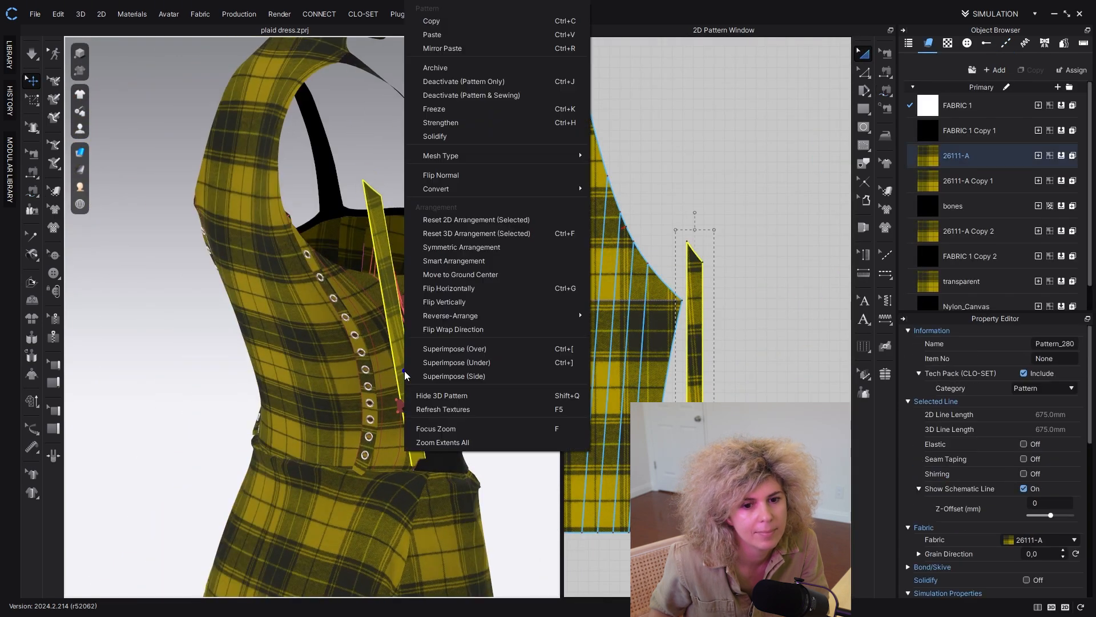
key("Escape")
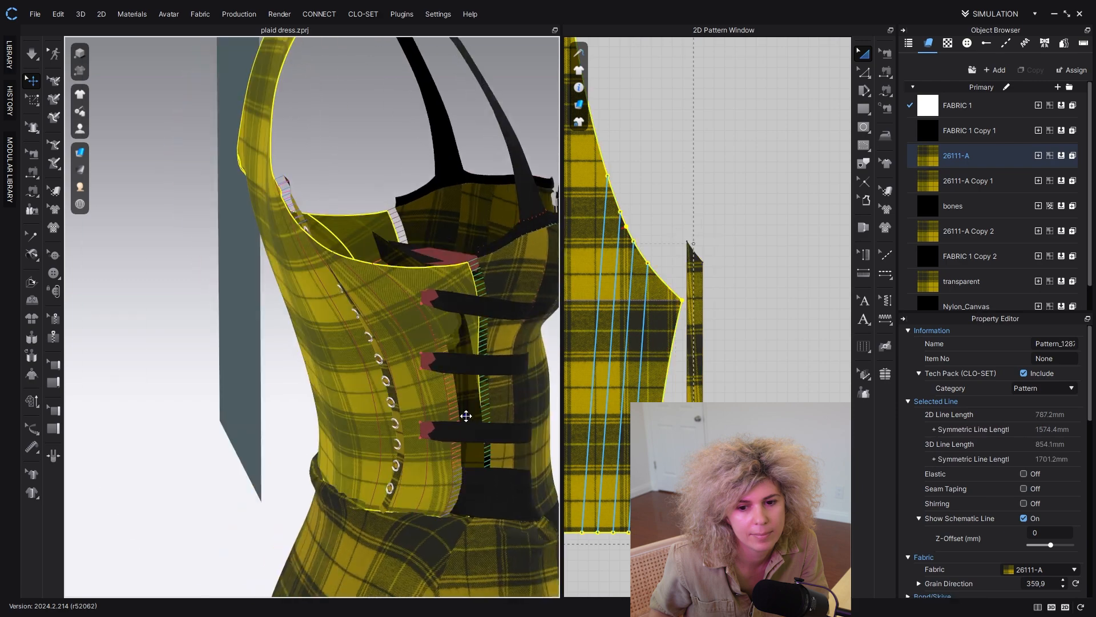
right_click_drag(420, 245, 409, 296)
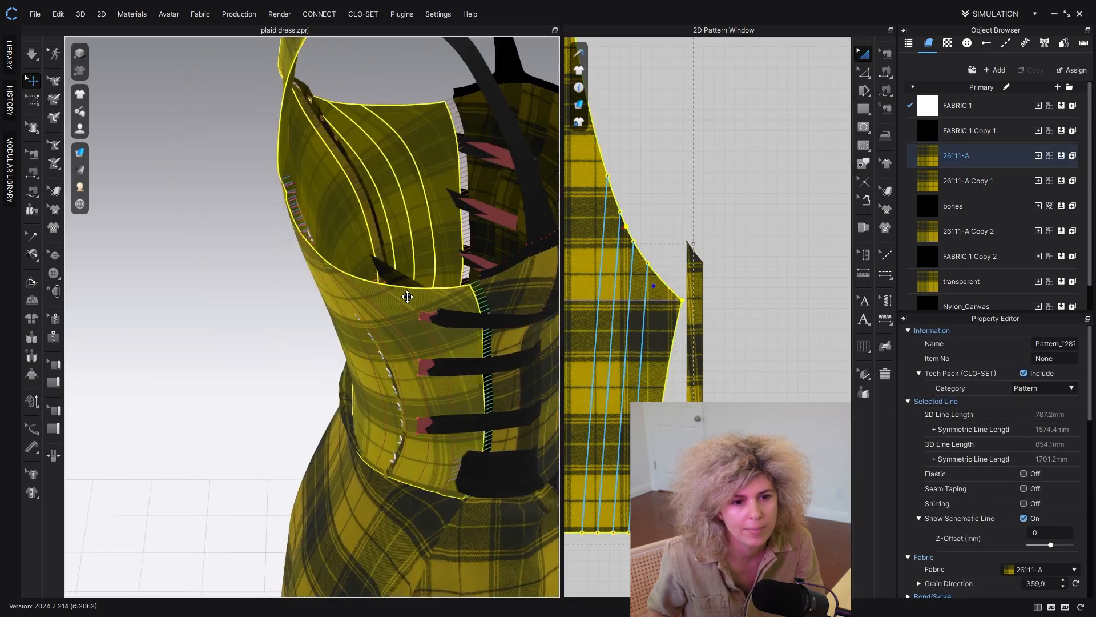
left_click(445, 371)
right_click_drag(450, 373, 468, 318)
left_click_drag(392, 200, 418, 163)
right_click(440, 183)
left_click(491, 217)
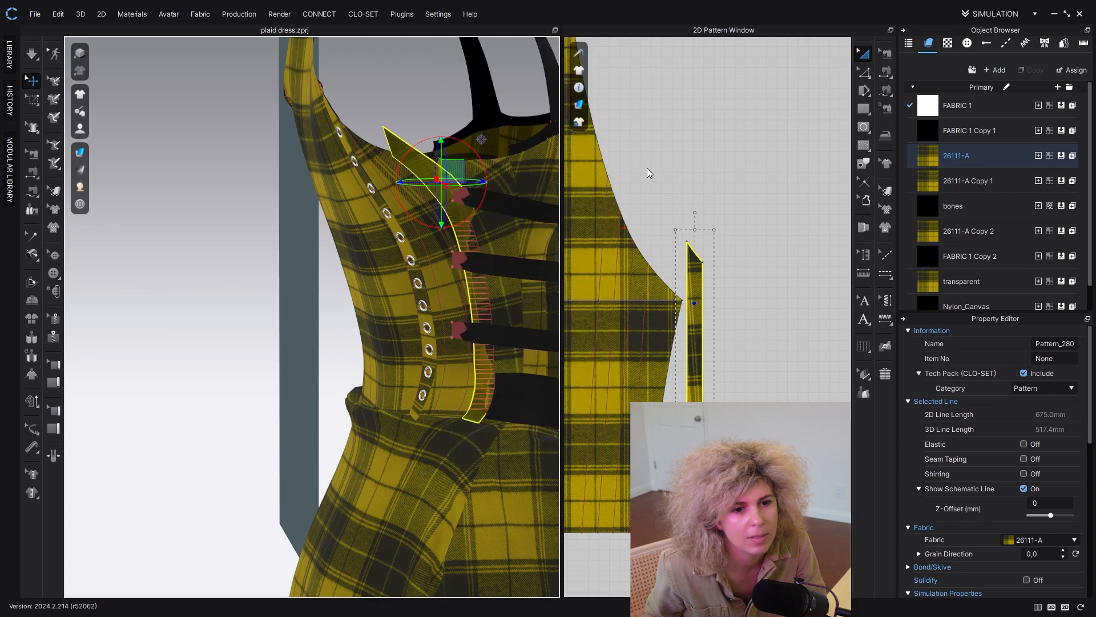
Step: Try the plain plaid strip flipped horizontally and restore its original orientation
left_click(731, 186)
left_click(437, 180)
right_click_drag(420, 223, 446, 232)
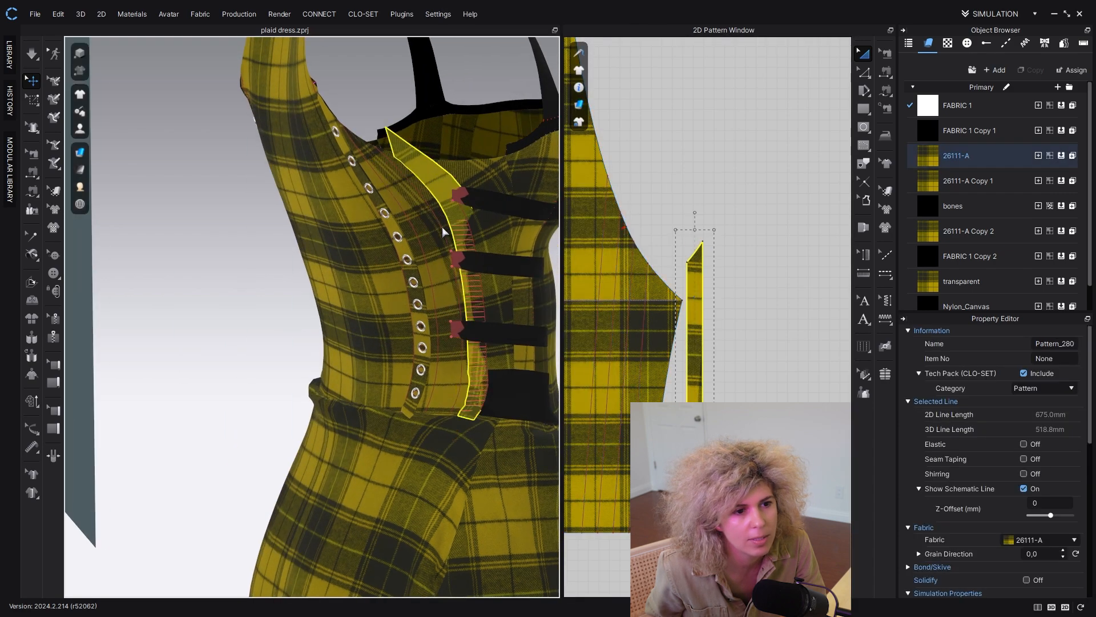
right_click(447, 233)
left_click(496, 266)
left_click(735, 179)
left_click(87, 140)
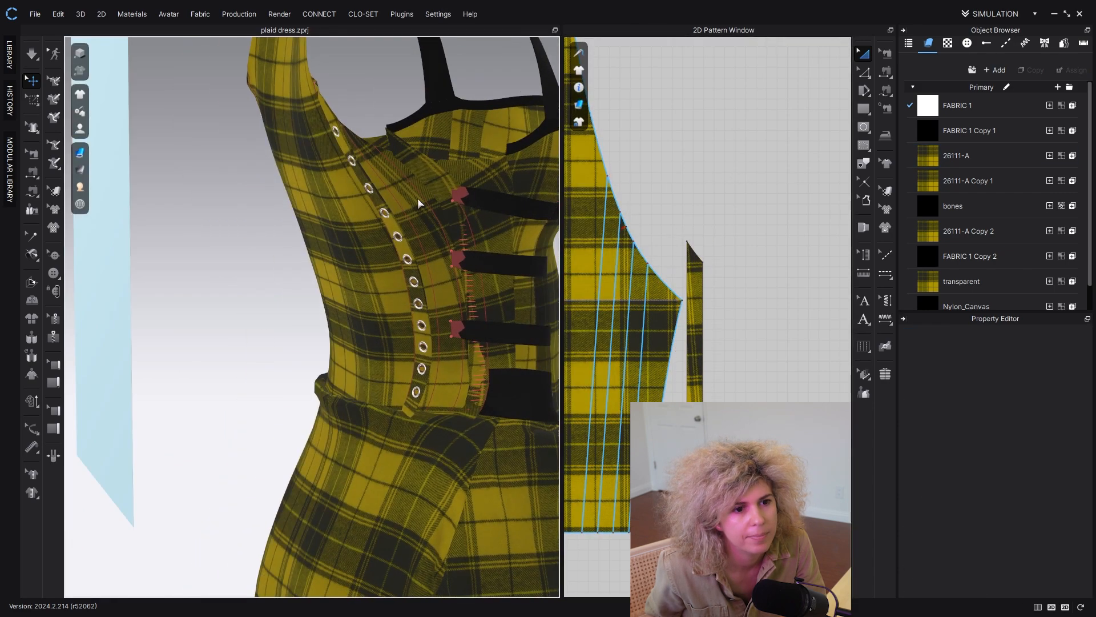
Step: Simulate the garment to settle the sewn plaid strip against the back panel's side edge
left_click(498, 388)
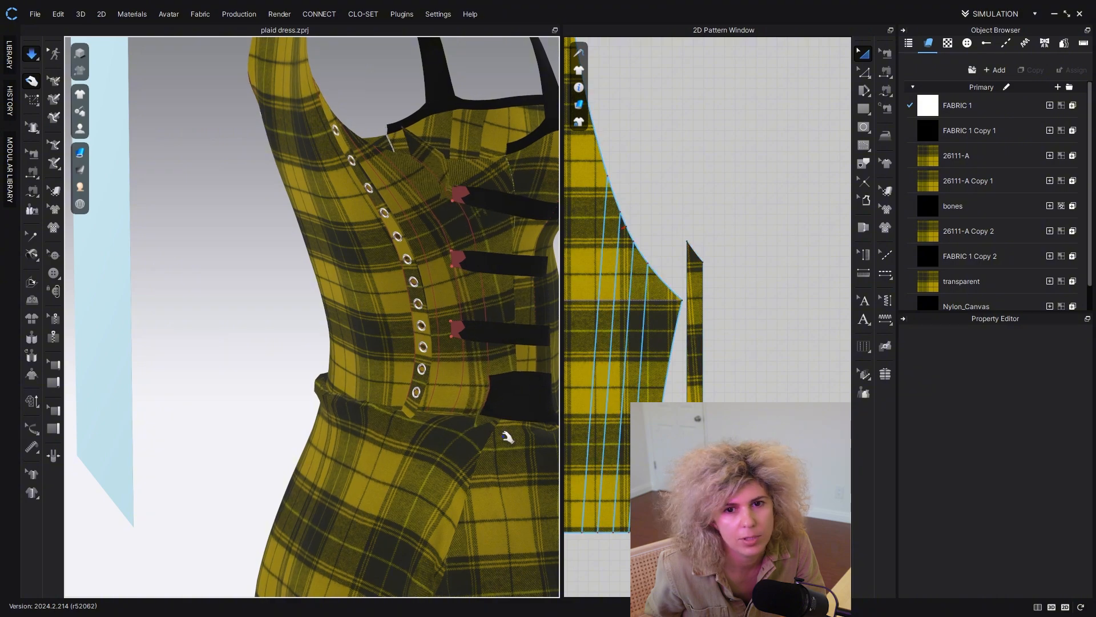
scroll(483, 394, "up", 3)
scroll(479, 391, "down", 4)
left_click(411, 184)
scroll(420, 208, "up", 3)
right_click_drag(421, 208, 457, 145)
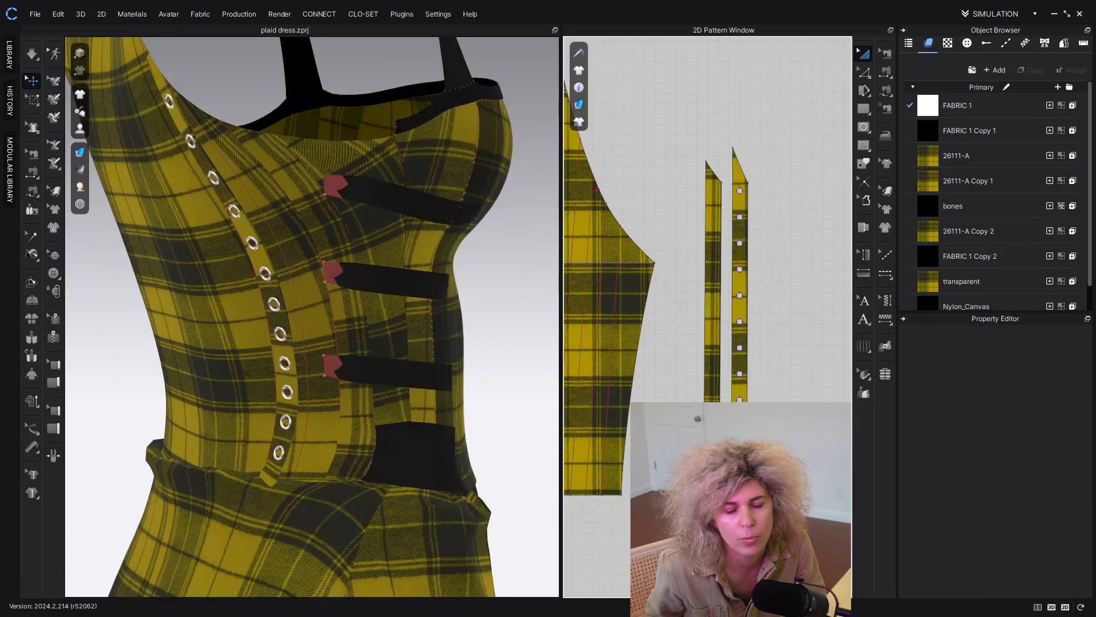
Step: Examine the existing eyelet strip, its hole spacing and the plain side strip in both the pattern layout and the 3D garment
left_click(723, 183)
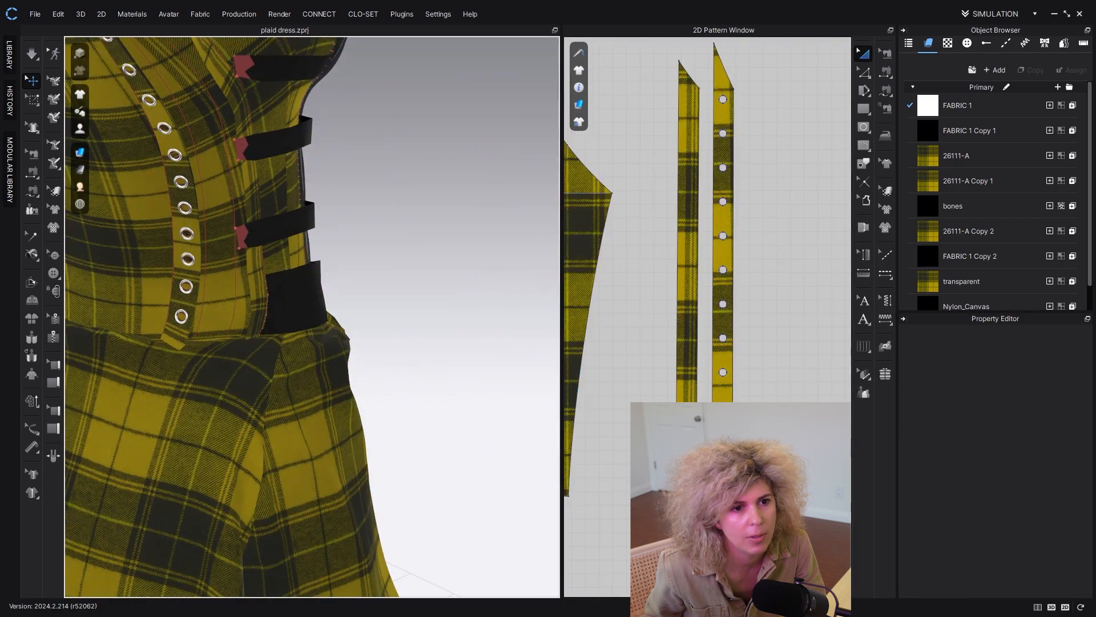
left_click(243, 450)
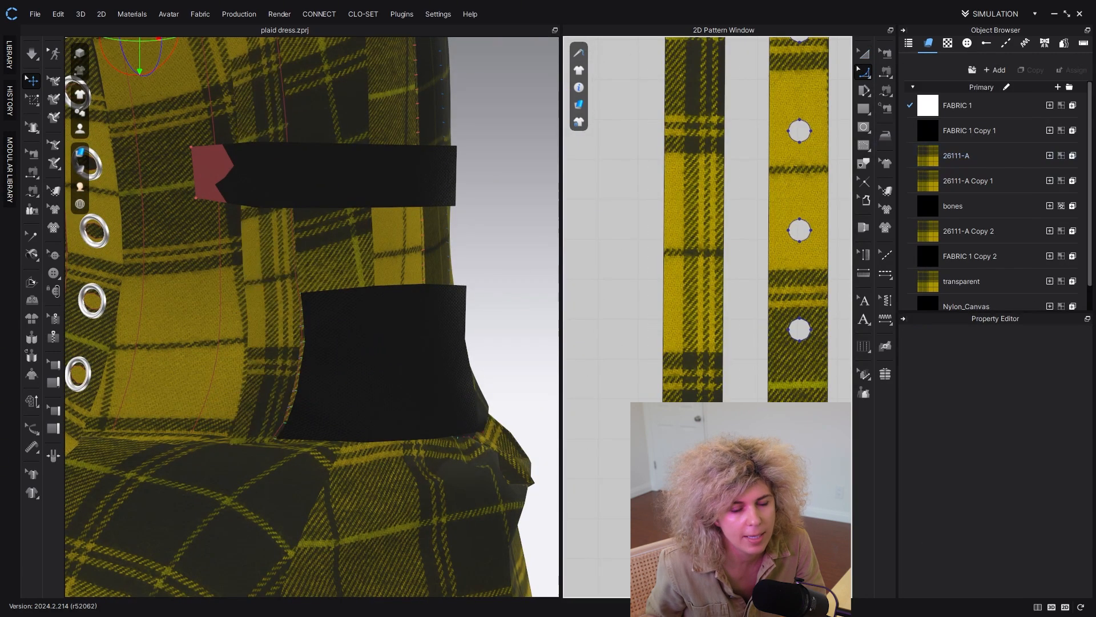
scroll(515, 468, "down", 5)
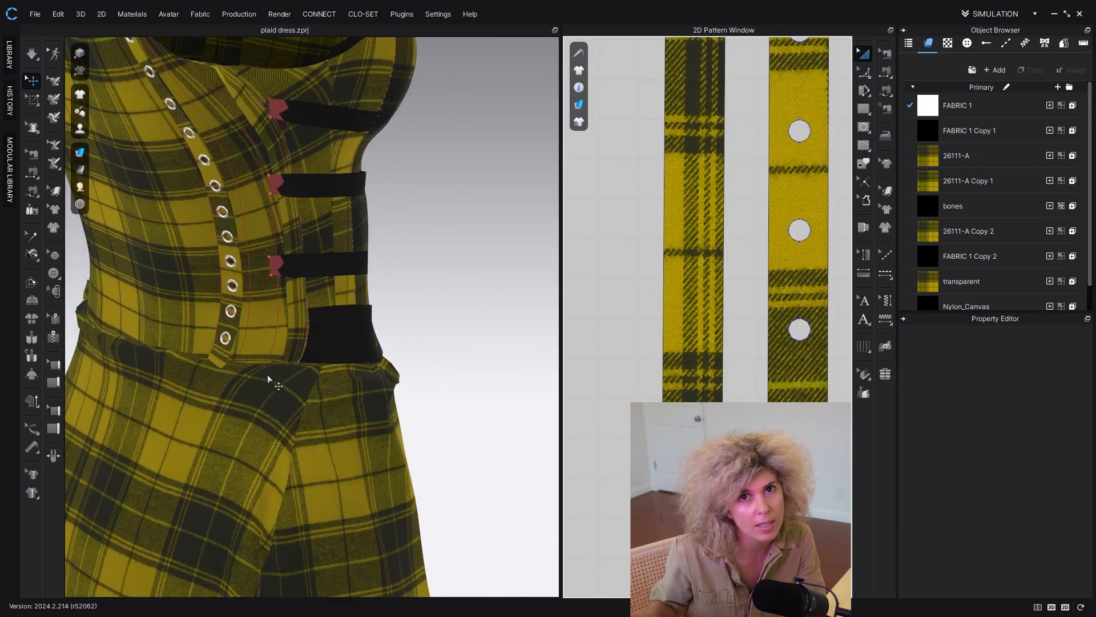
right_click_drag(269, 380, 248, 237)
scroll(680, 319, "down", 1)
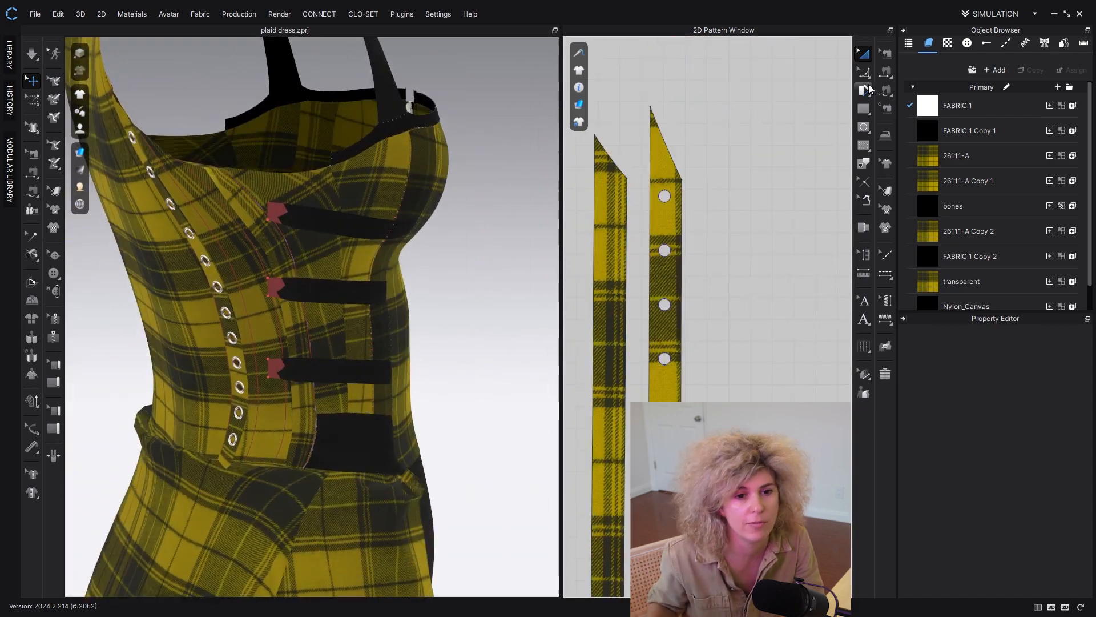
scroll(665, 211, "up", 1)
middle_click_drag(666, 211, 680, 264)
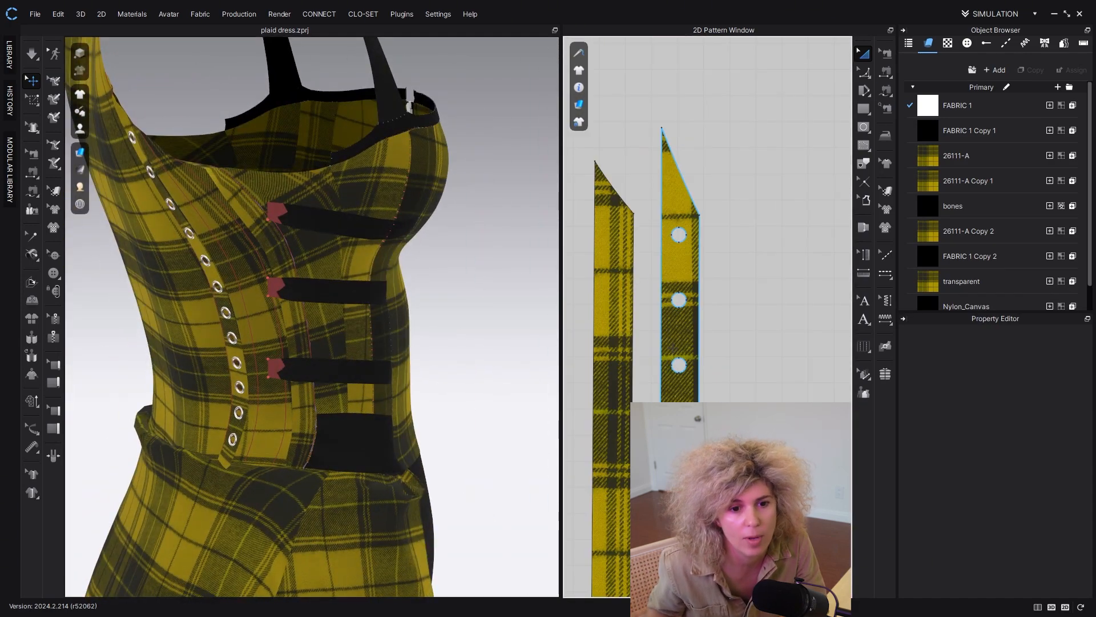
scroll(639, 267, "up", 3)
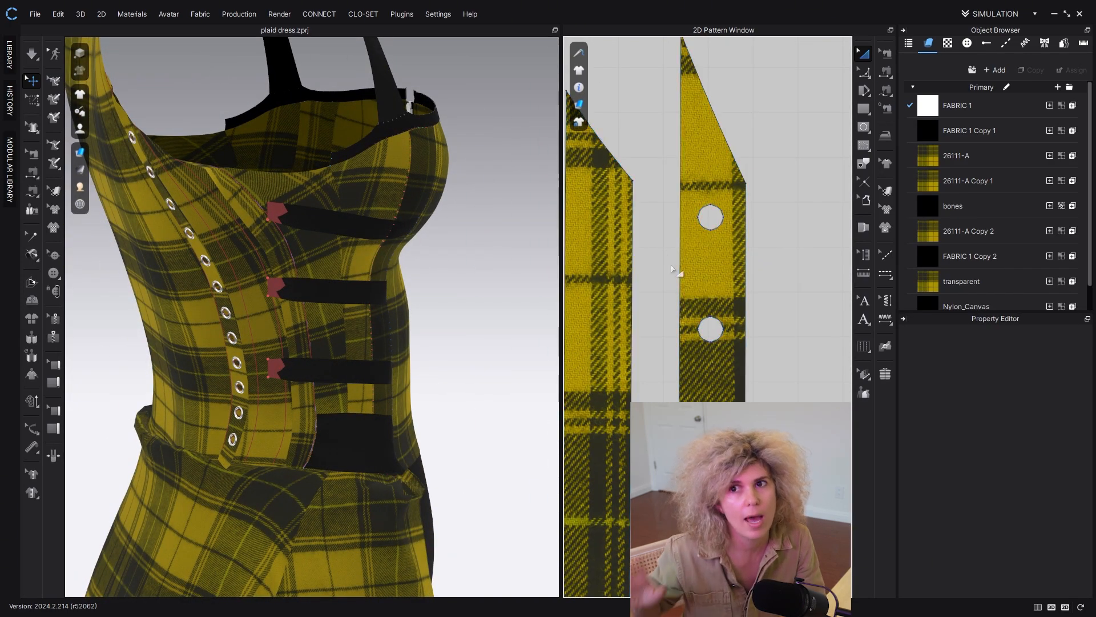
scroll(639, 266, "down", 3)
middle_click_drag(685, 177, 683, 216)
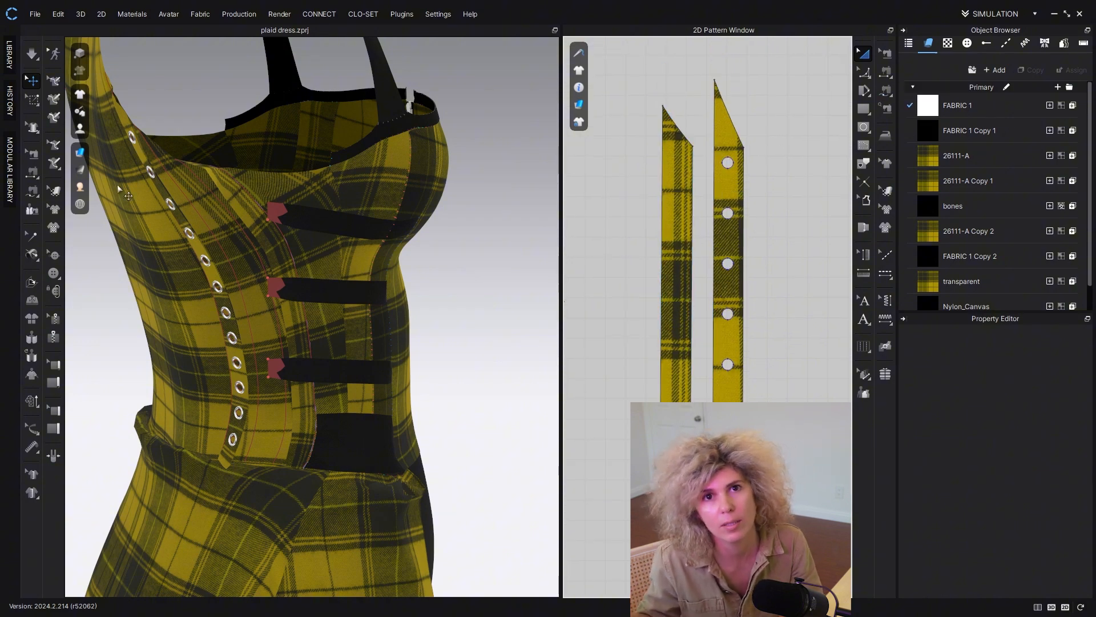
scroll(269, 171, "up", 3)
right_click_drag(269, 164, 272, 138)
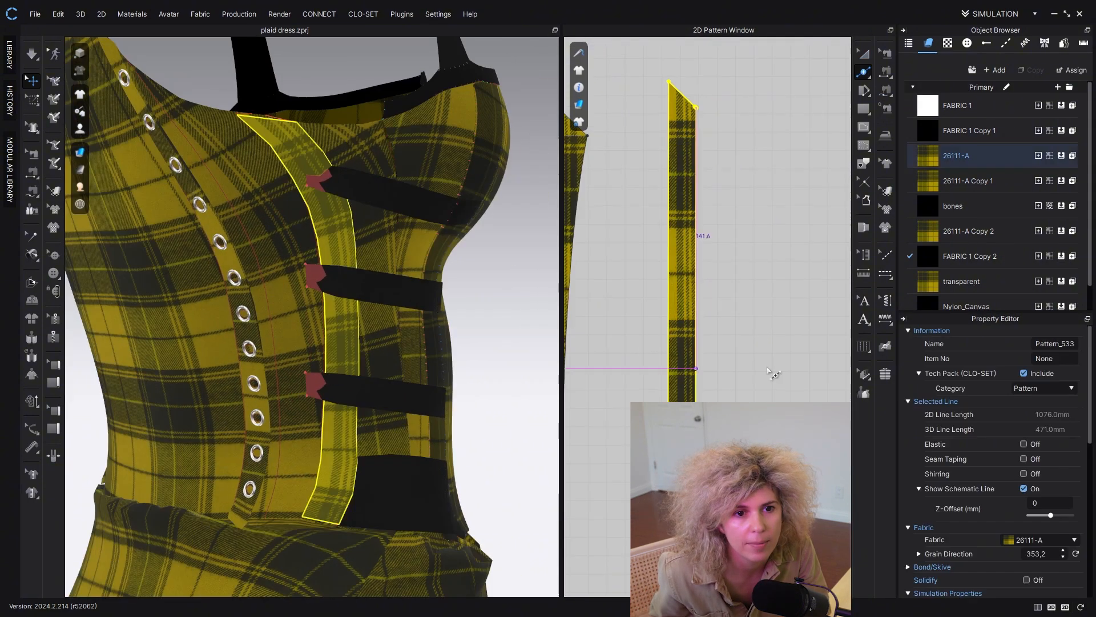
Step: Split the plain strip's central internal line uniformly into 13 segments
left_click(869, 75)
right_click(684, 128)
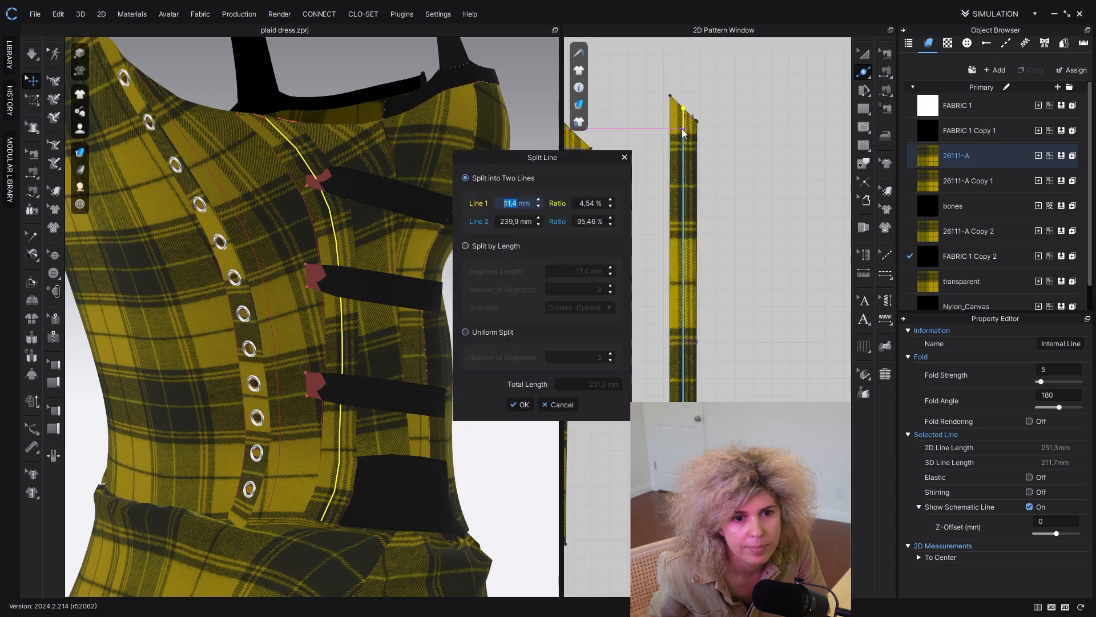
left_click(466, 332)
left_click(610, 354)
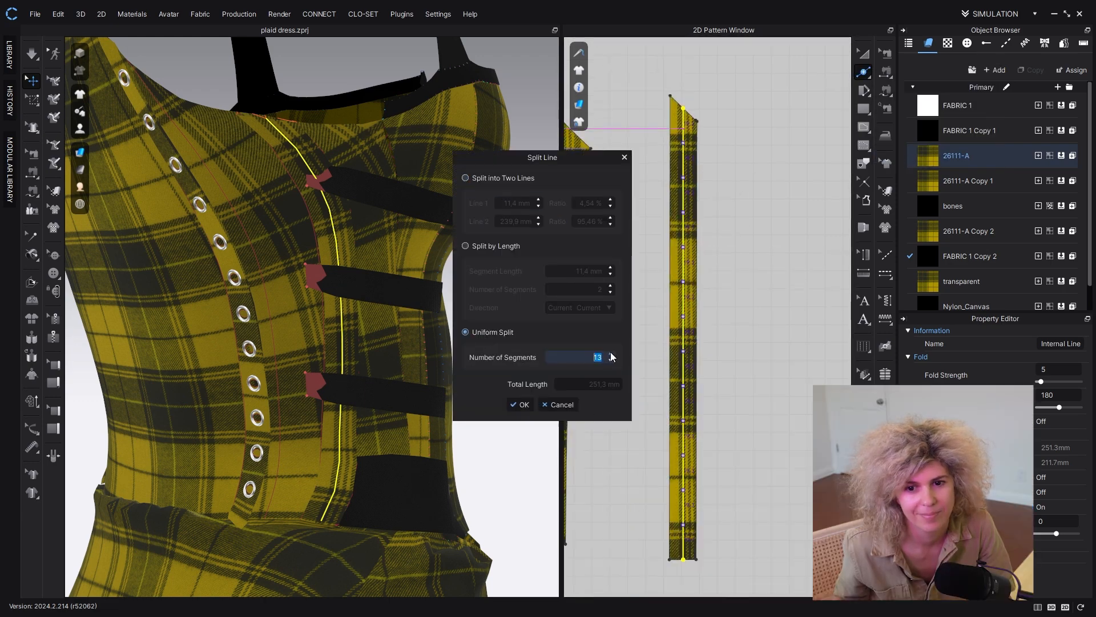
left_click(521, 405)
Step: Draw a small circle, about 13 mm around, on the plain strip's central line at a split point to mark an eyelet hole
scroll(725, 74, "up", 5)
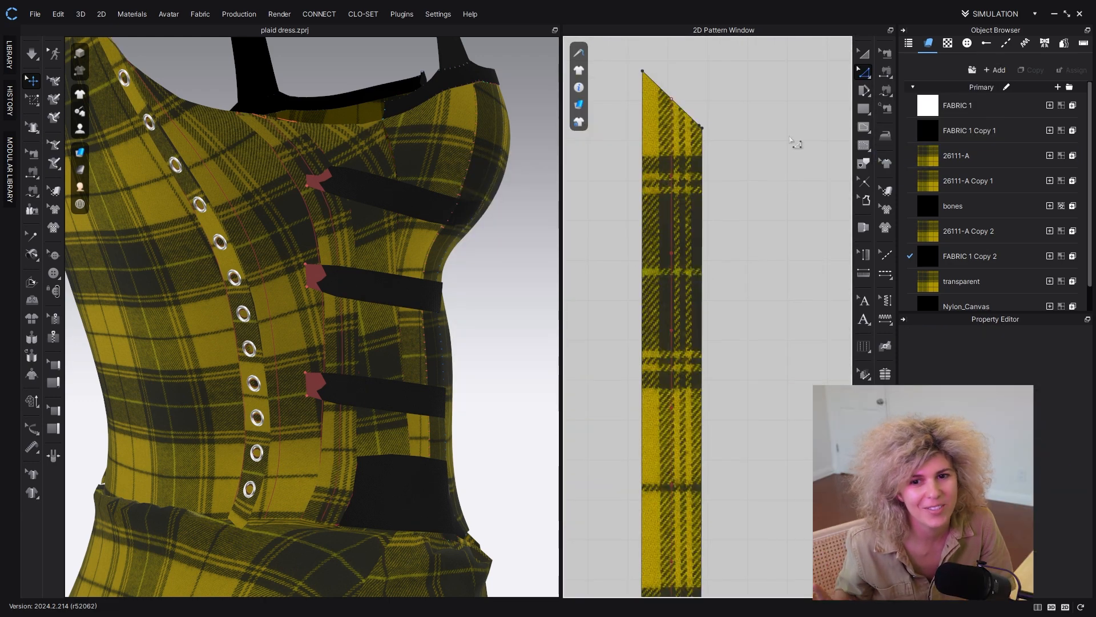
left_click(864, 128)
left_click(893, 156)
scroll(686, 176, "up", 4)
left_click_drag(654, 177, 687, 210)
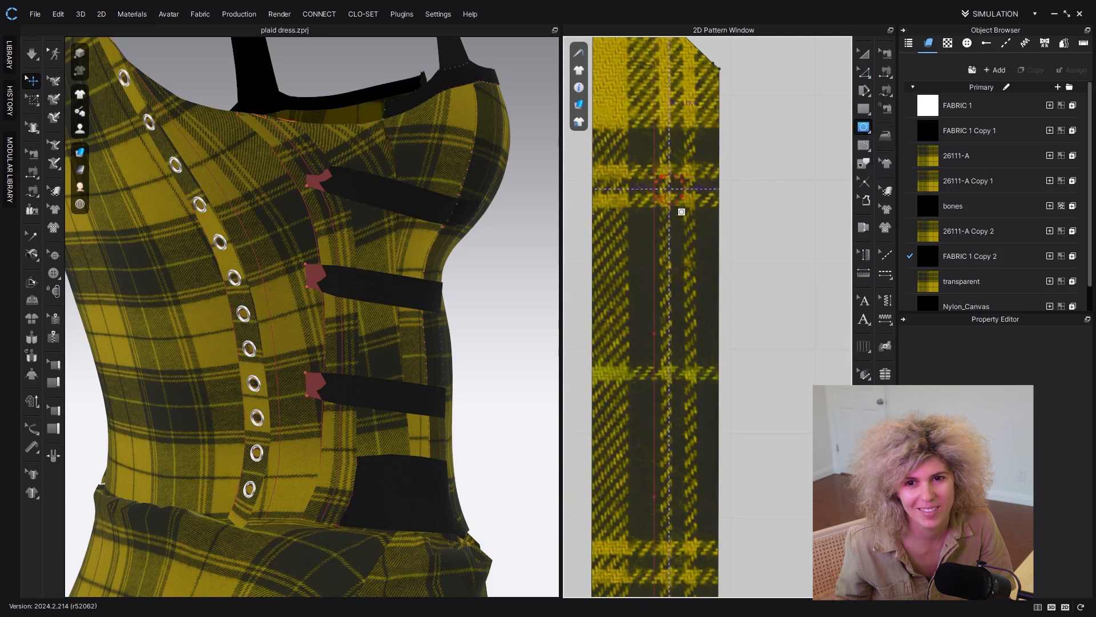
key("z")
key("a")
scroll(661, 179, "up", 3)
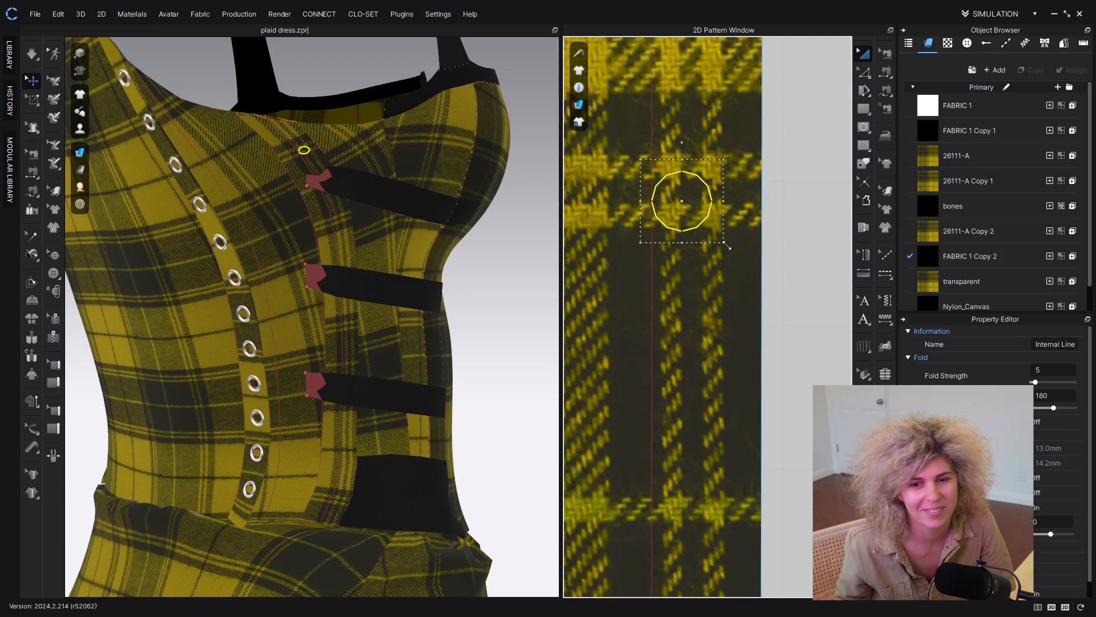
key("Delete")
left_click(666, 243)
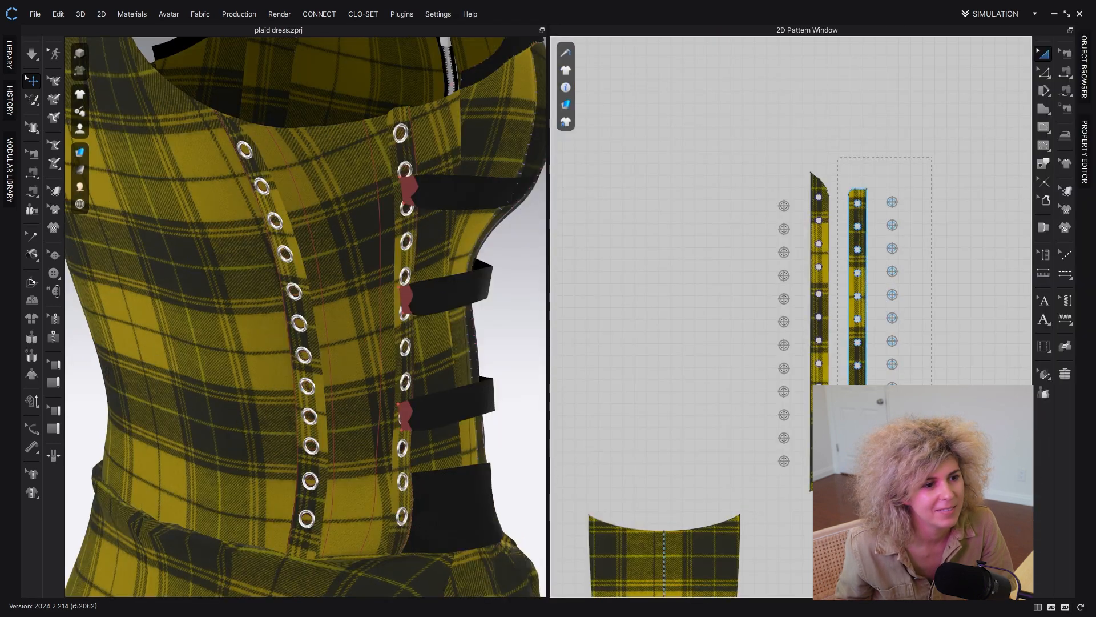
Step: Move the side eyelet strip and its disc column to the other side of the existing eyelet column, and select both disc columns
left_click_drag(738, 422, 686, 420)
left_click(706, 204)
left_click_drag(700, 198, 792, 486)
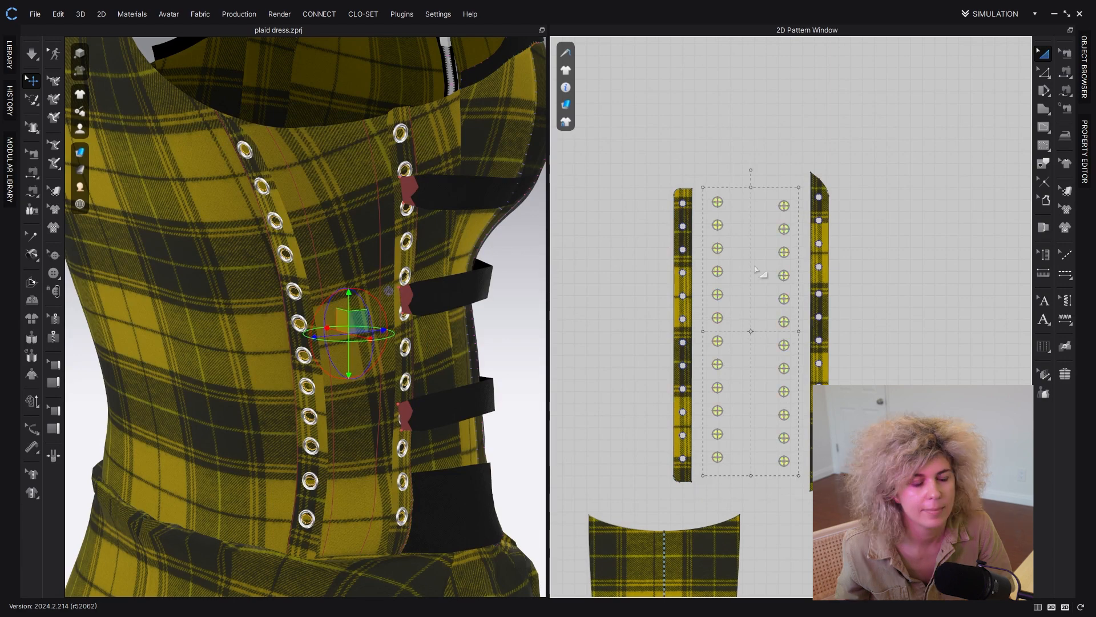
right_click(719, 273)
left_click(726, 368)
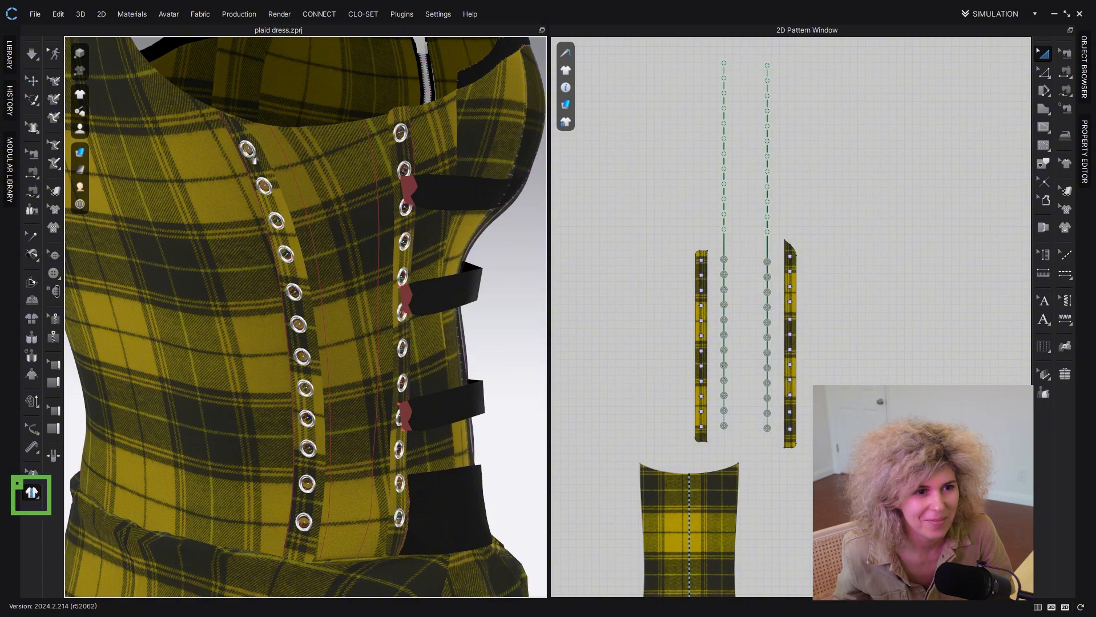
Step: Add garment measurements between the two eyelet columns in 3D, straight across the top pair and diagonally down to the third row
left_click(247, 149)
right_click_drag(324, 148, 263, 151)
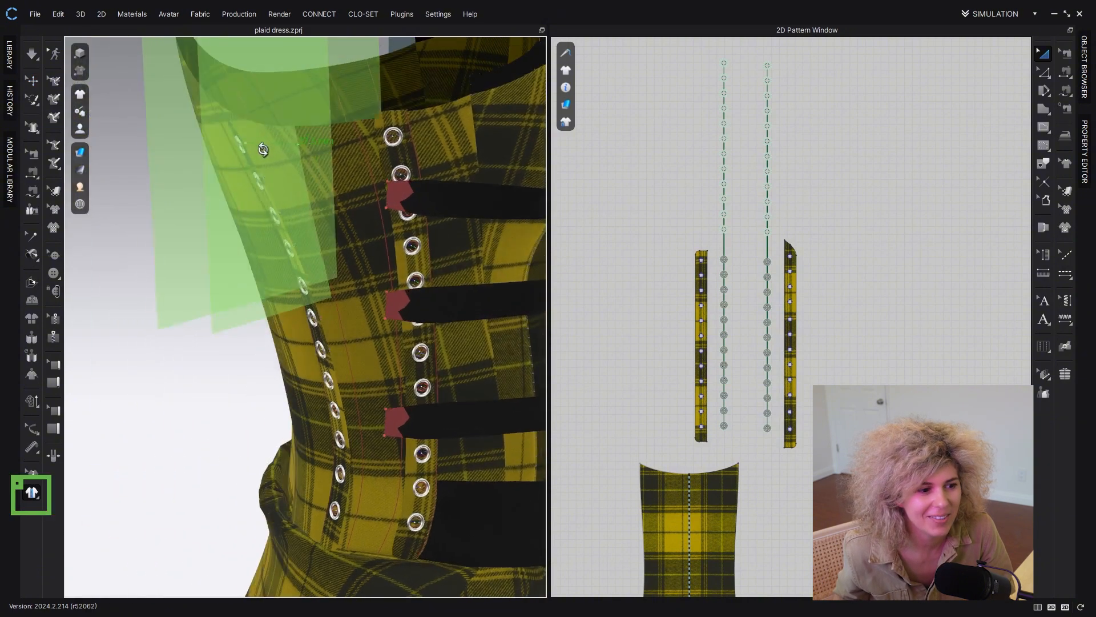
left_click(393, 137)
right_click_drag(393, 137, 297, 172)
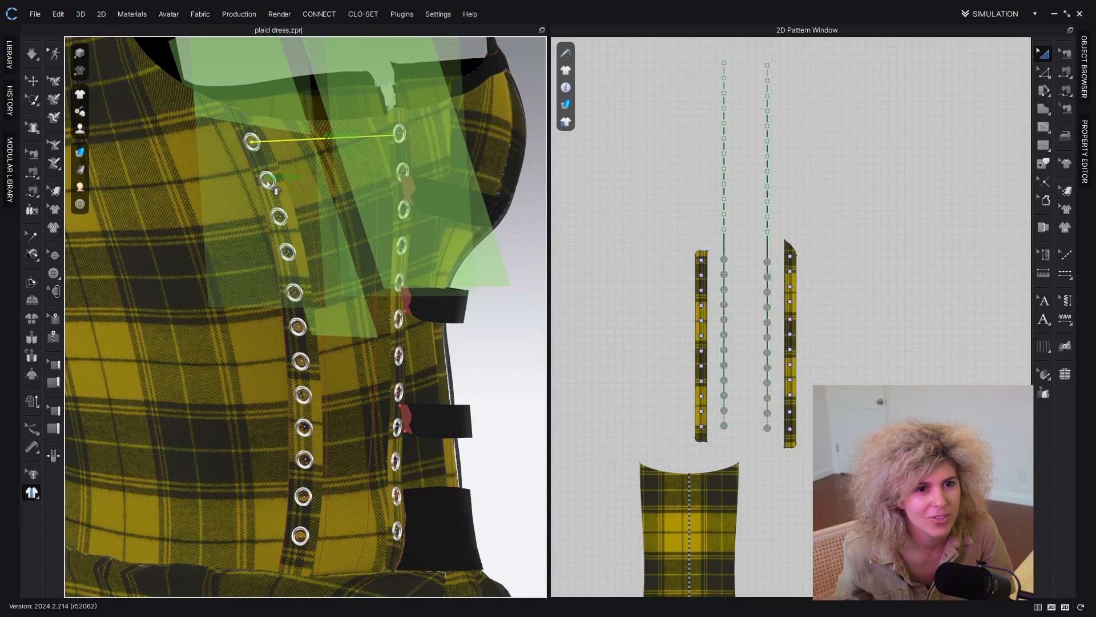
left_click(267, 183)
right_click_drag(337, 181, 424, 292)
left_click(408, 209)
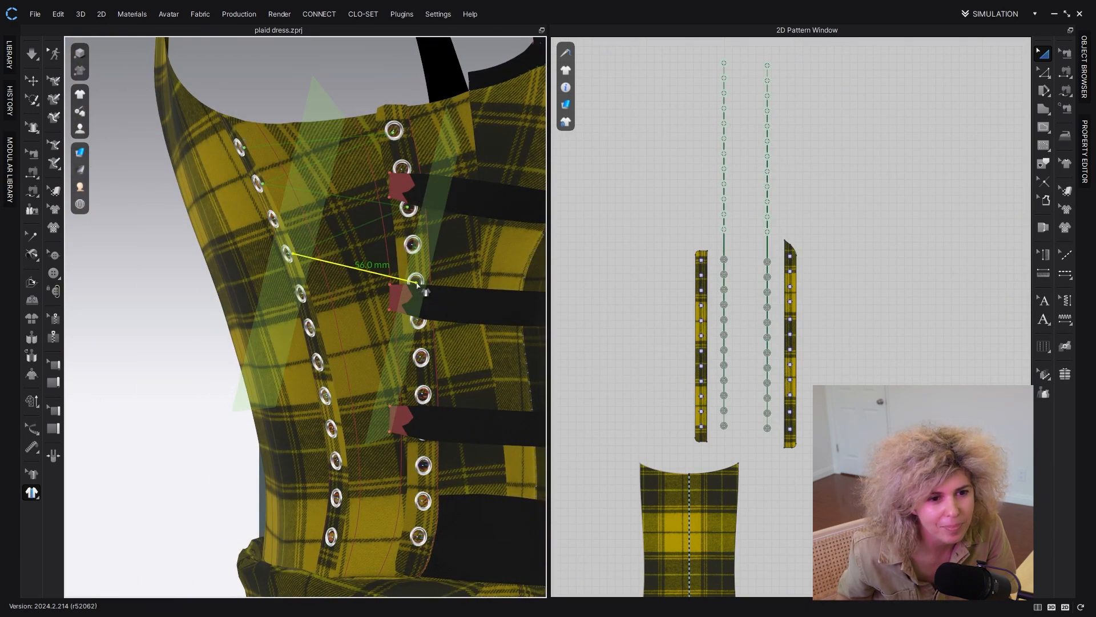
Step: Continue the diagonal garment measurements in a zigzag between the eyelet columns from the fourth row down to the seventh
left_click(417, 284)
right_click_drag(421, 282, 485, 281)
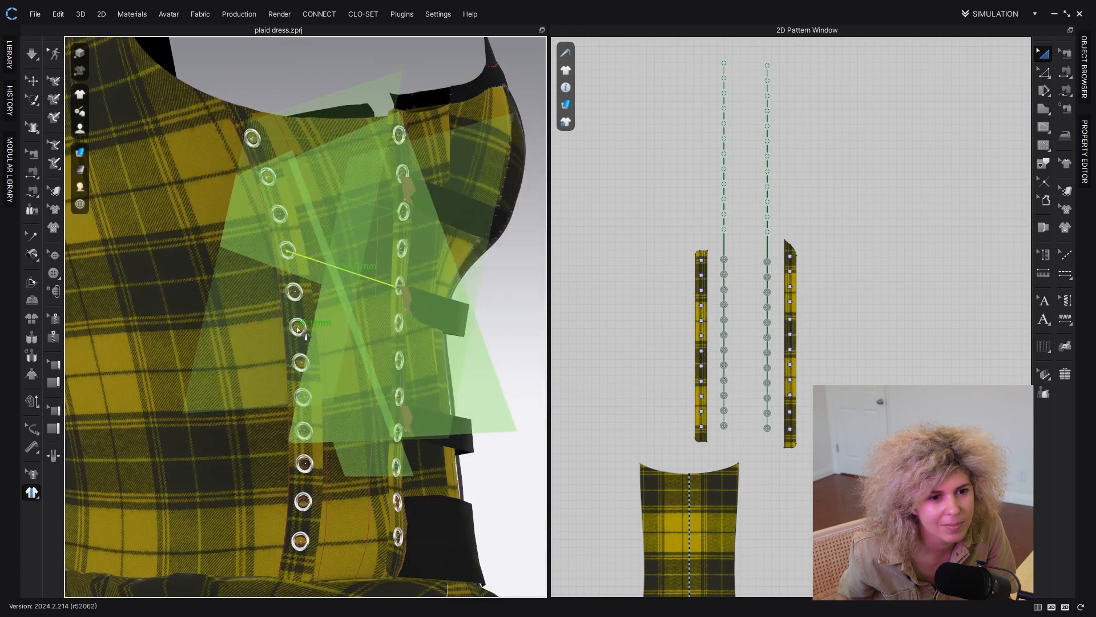
left_click(297, 327)
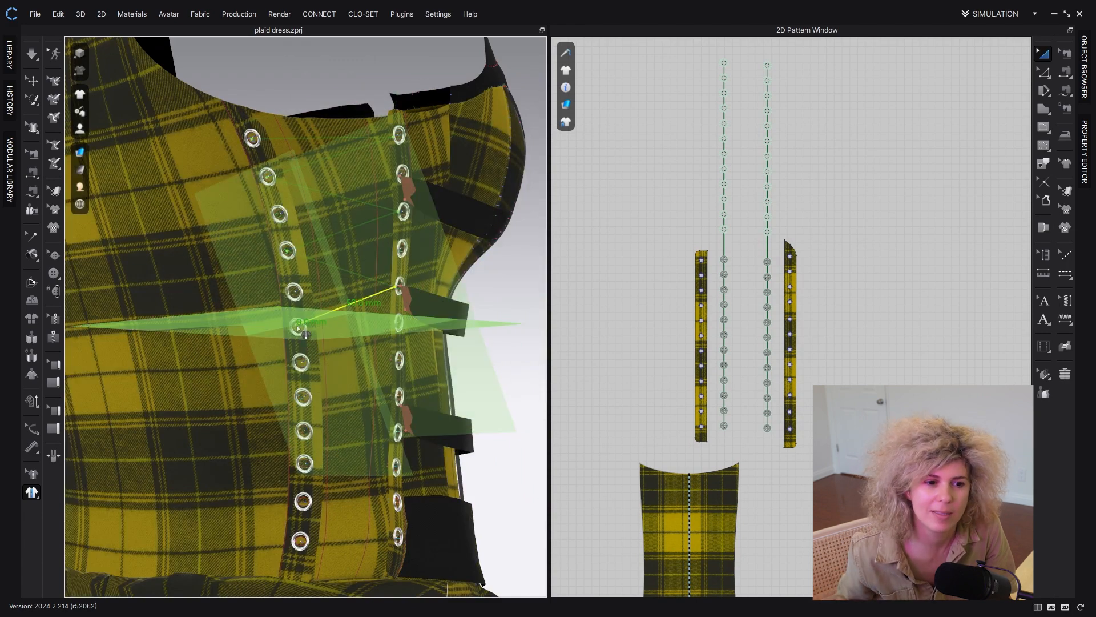
right_click_drag(297, 327, 411, 365)
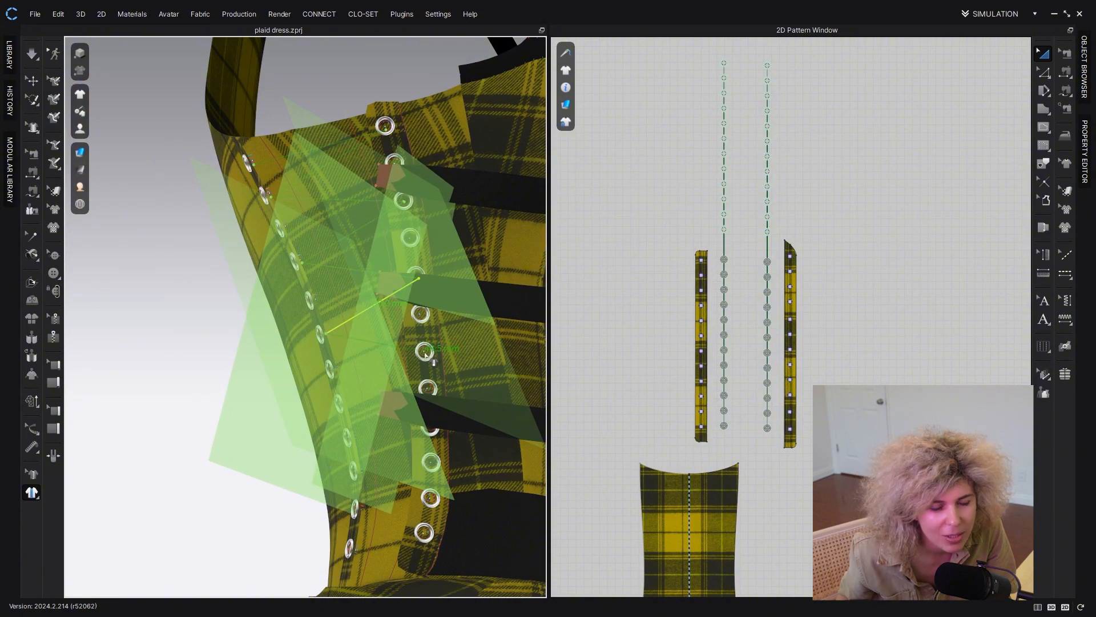
left_click(425, 354)
mouse_move(424, 355)
right_mouse_down()
mouse_move(449, 368)
mouse_move(438, 370)
right_mouse_up()
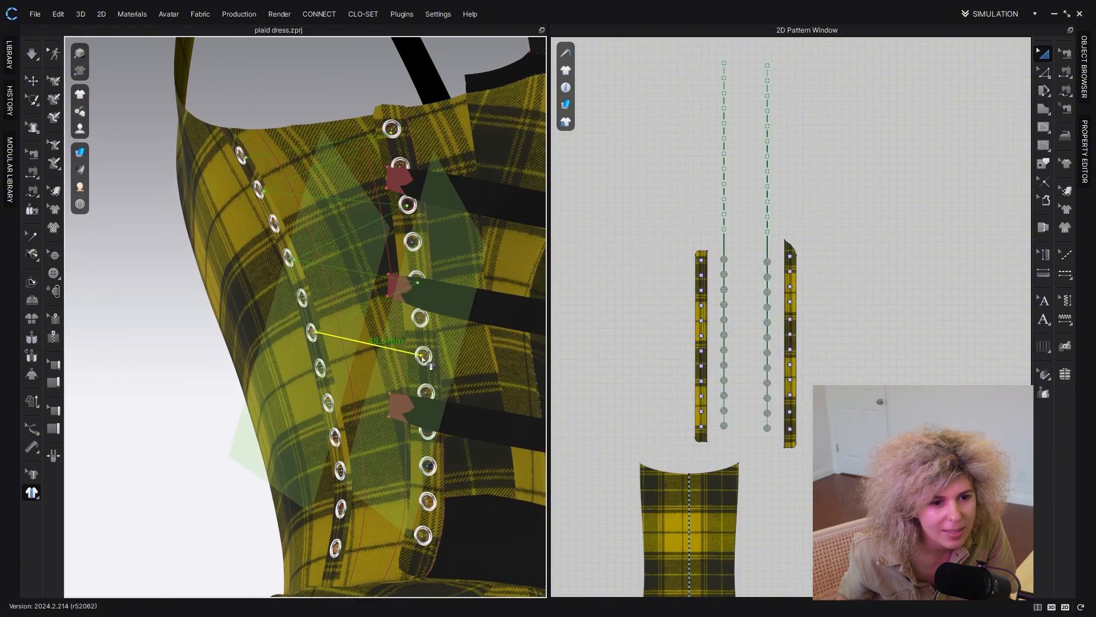
Step: Add the next diagonal measurements between the eyelet columns, including one from the eighth eyelet across to the ninth eyelet opposite
right_click_drag(328, 401, 369, 394)
left_click(412, 362)
left_click(309, 400)
left_click(432, 421)
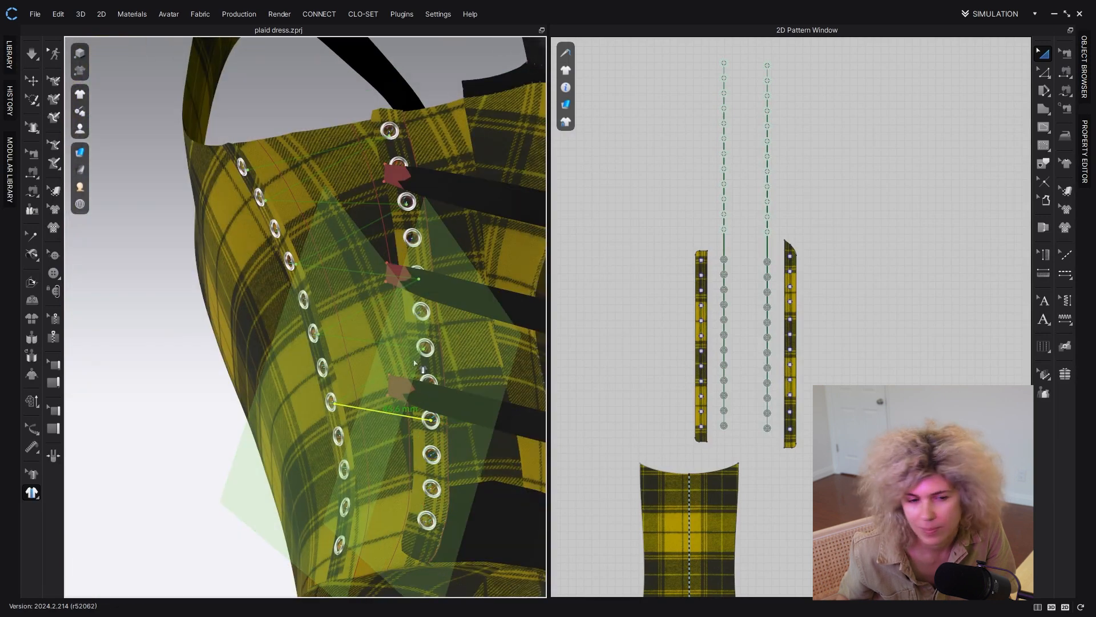
right_click_drag(415, 363, 371, 443)
left_click(423, 433)
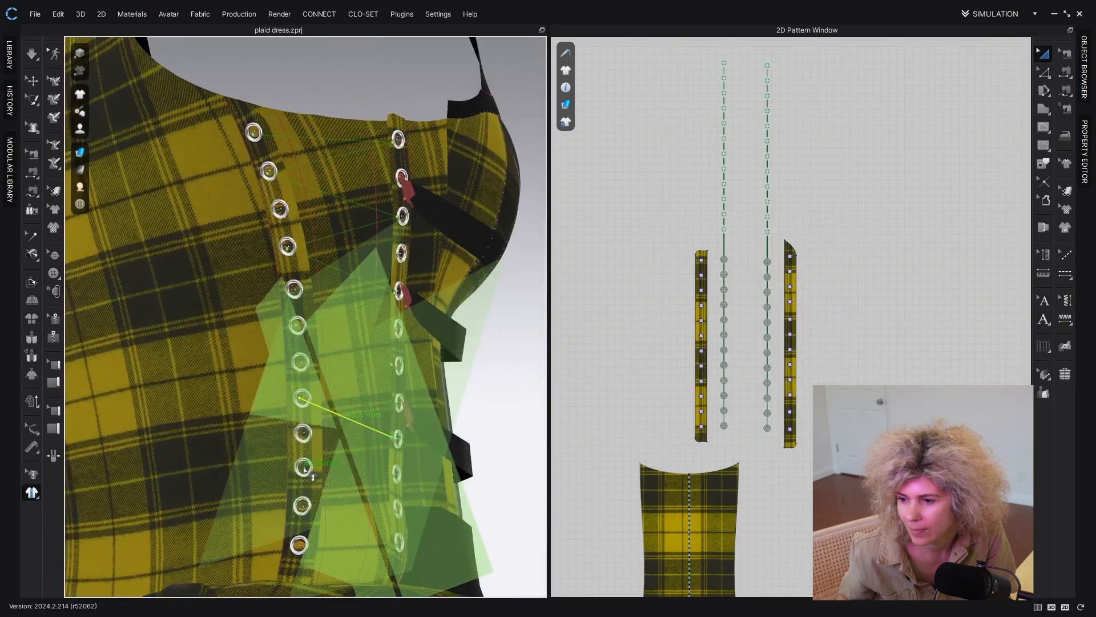
Step: Complete the zigzag of garment measurements through the tenth and eleventh eyelets, ending at the lowest eyelet of the front column
left_click(304, 470)
right_click_drag(304, 470, 440, 514)
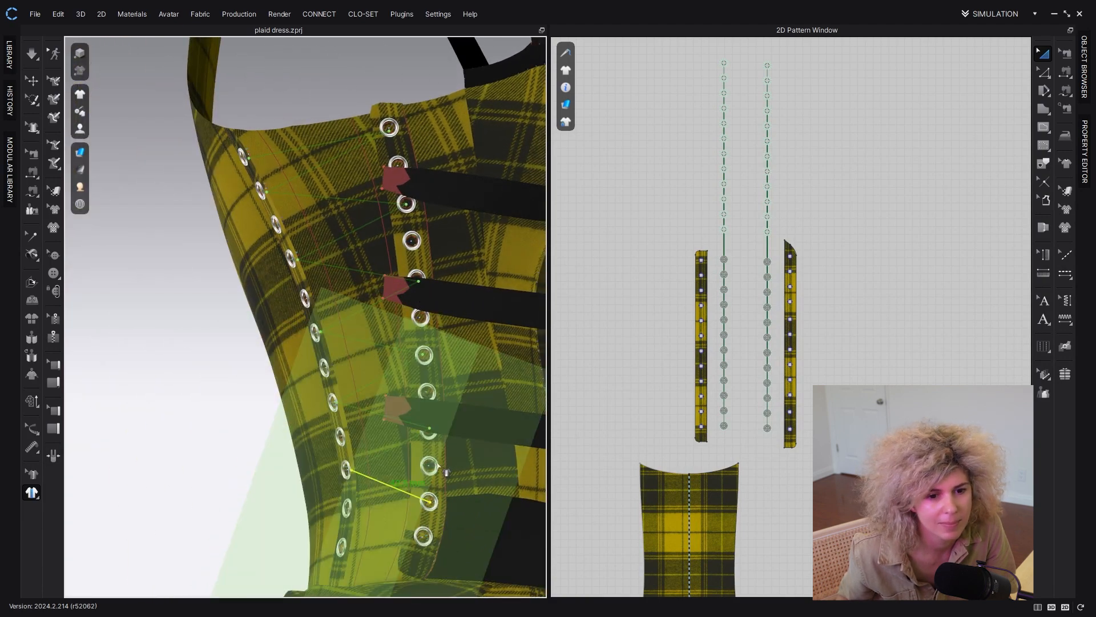
right_click_drag(447, 471, 477, 499)
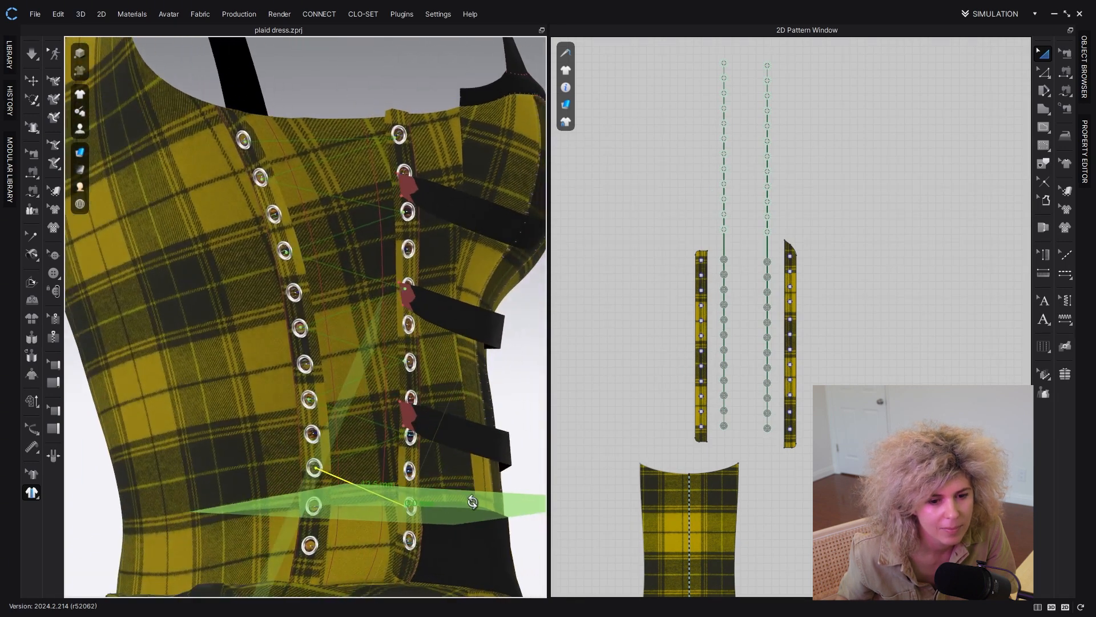
left_click(311, 547)
right_click_drag(366, 551, 423, 545)
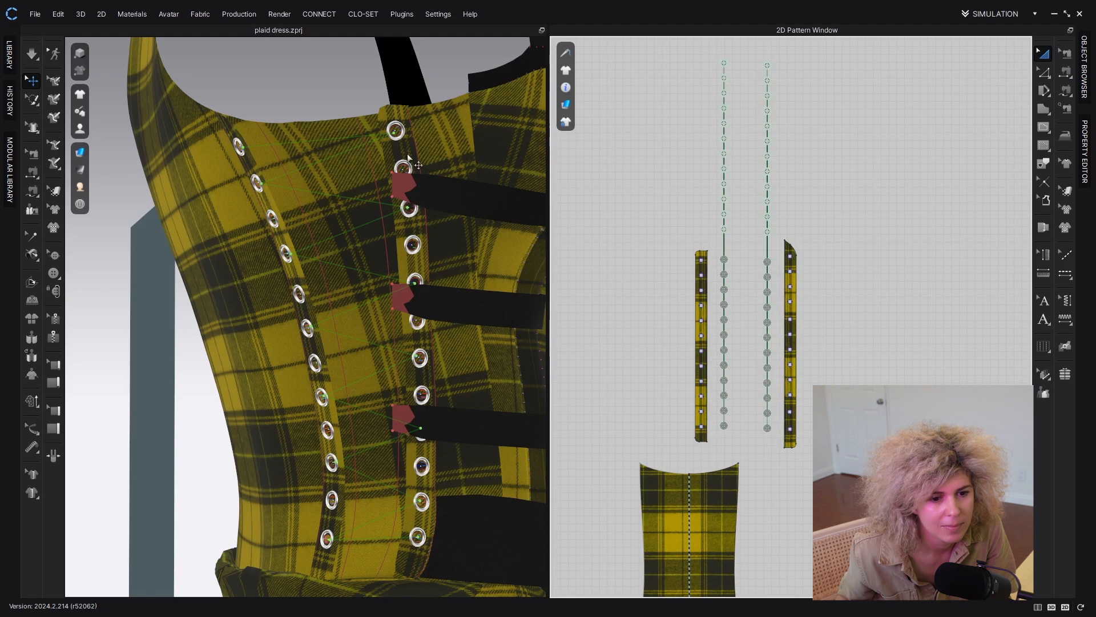
left_click(1045, 109)
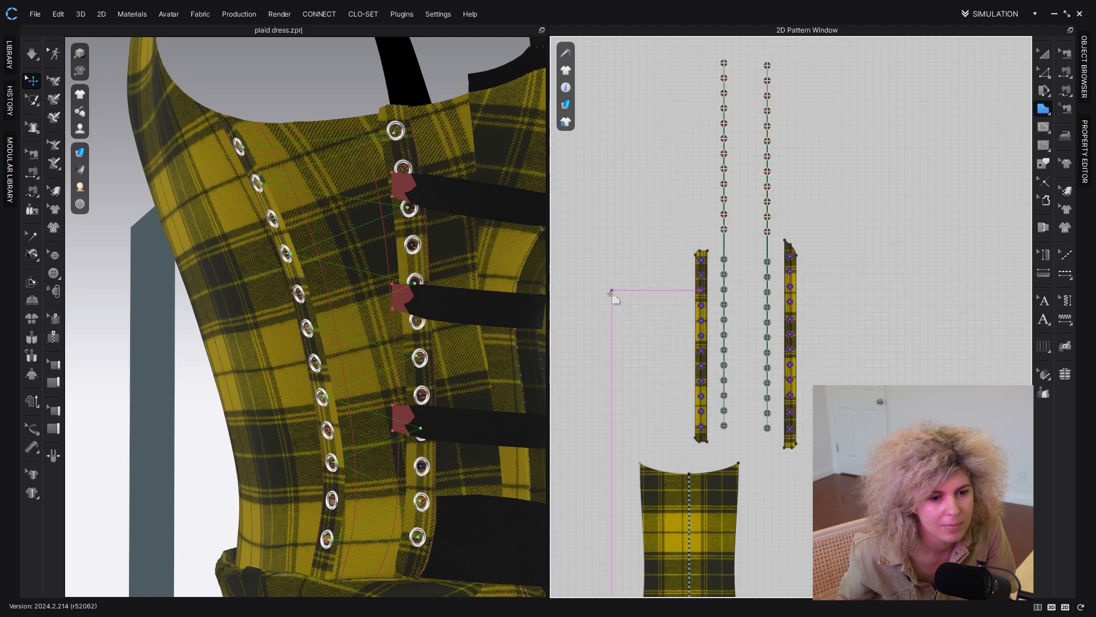
left_click(304, 143)
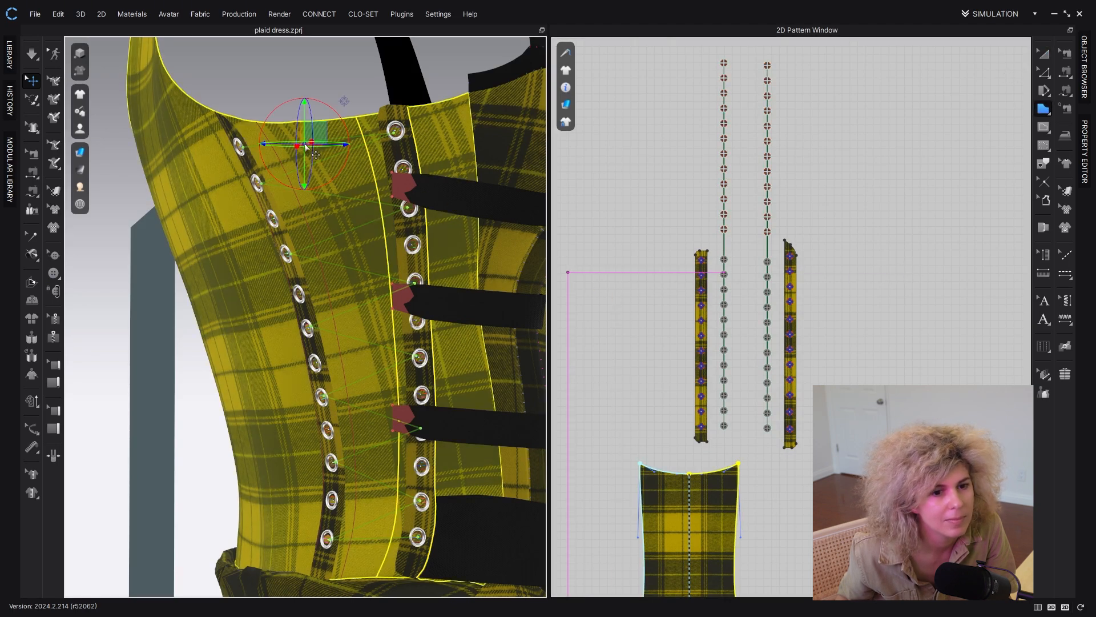
left_click(636, 214)
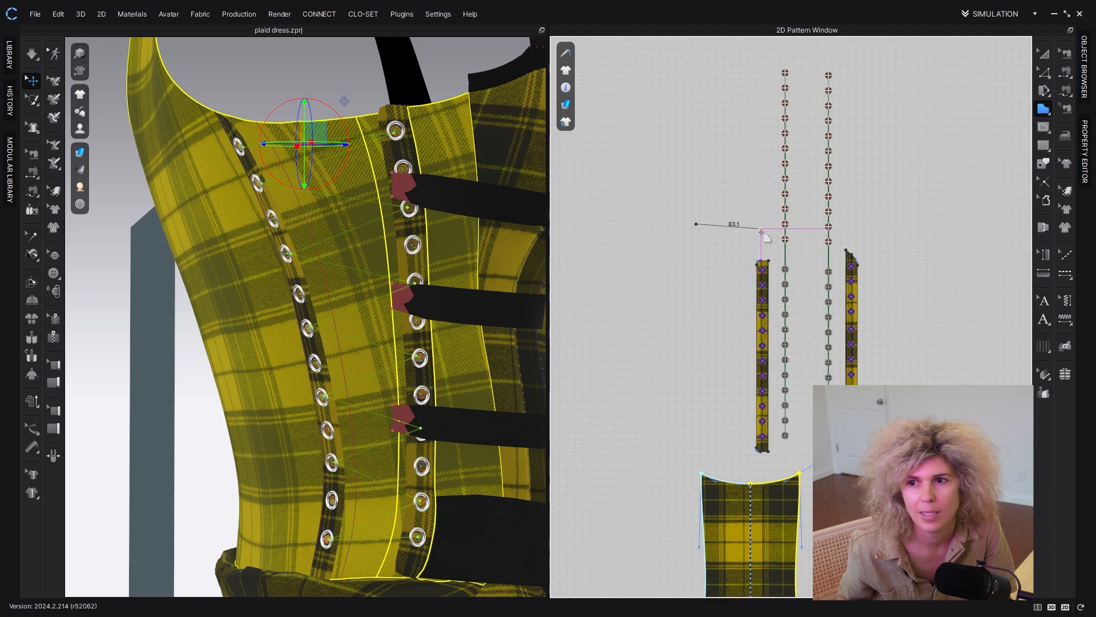
key("Escape")
Step: Create a rectangle pattern 42,5 mm wide and 5 mm high beside the eyelet strip, matching one diagonal eyelet measurement
left_click(1045, 109)
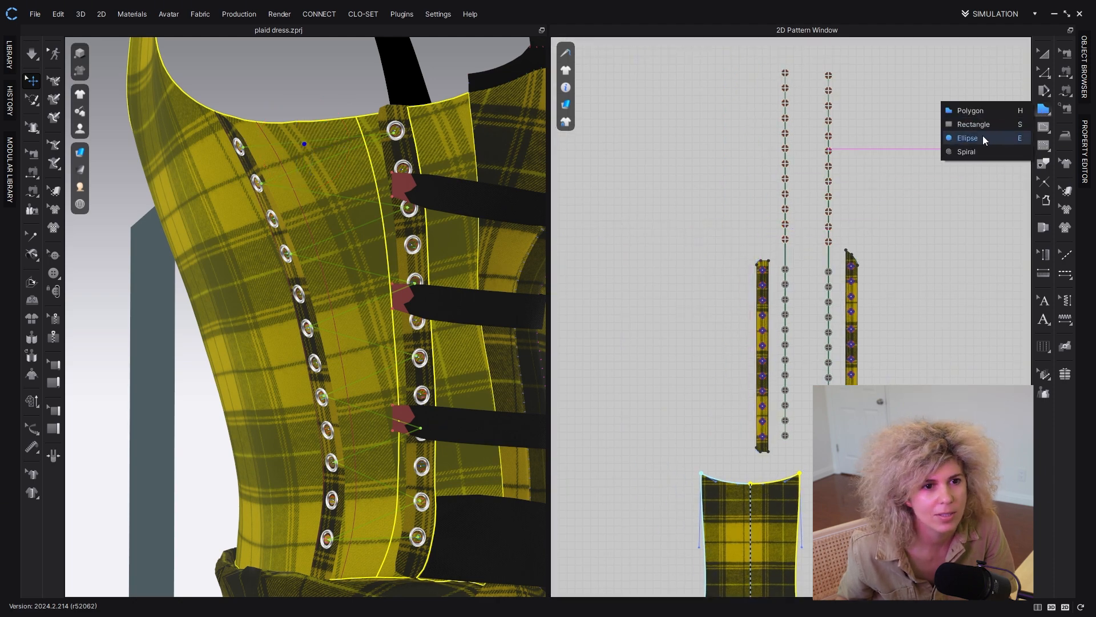
left_click(983, 138)
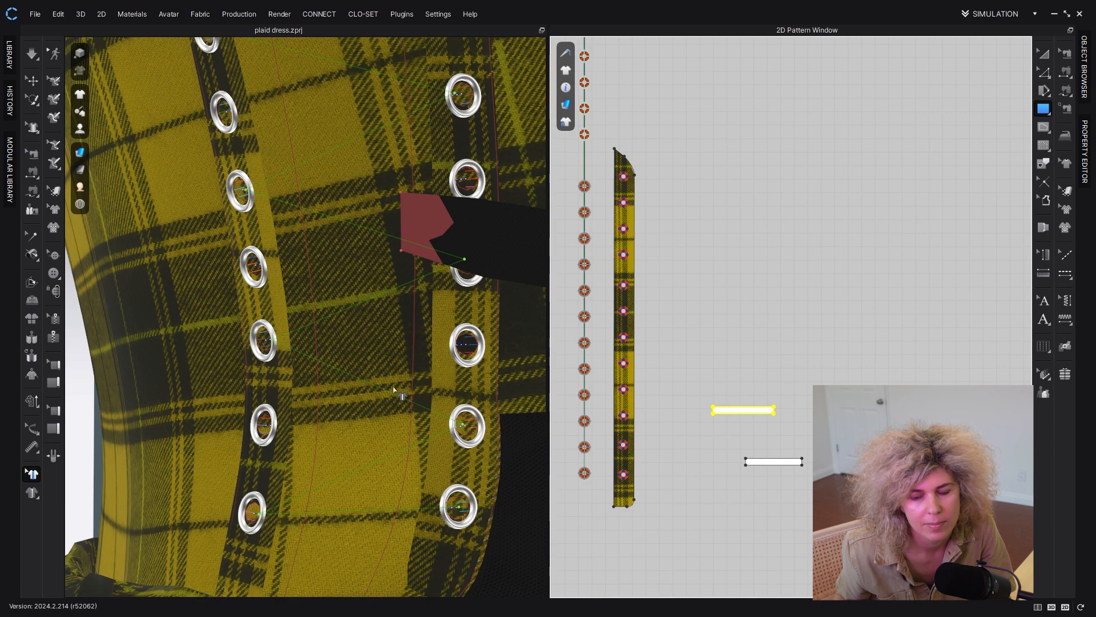
left_click(389, 394)
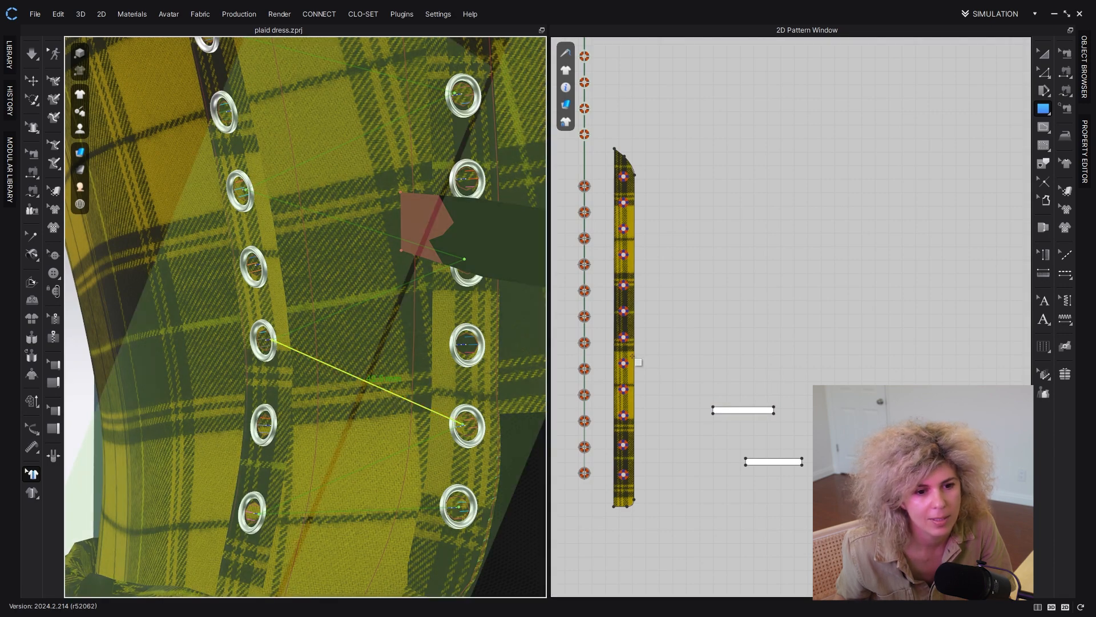
left_click(657, 397)
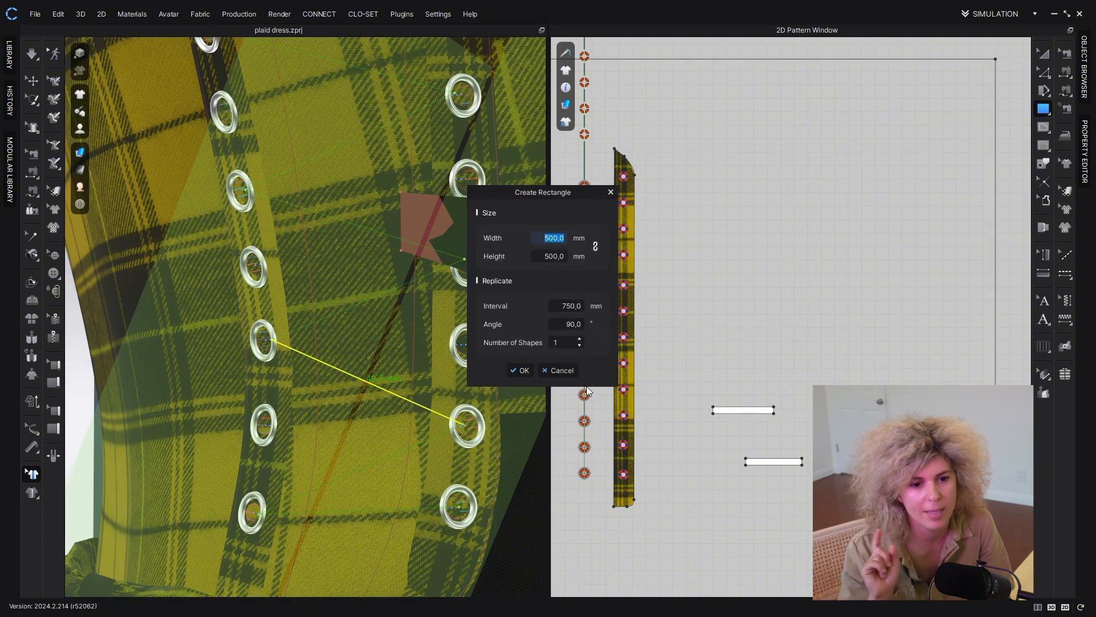
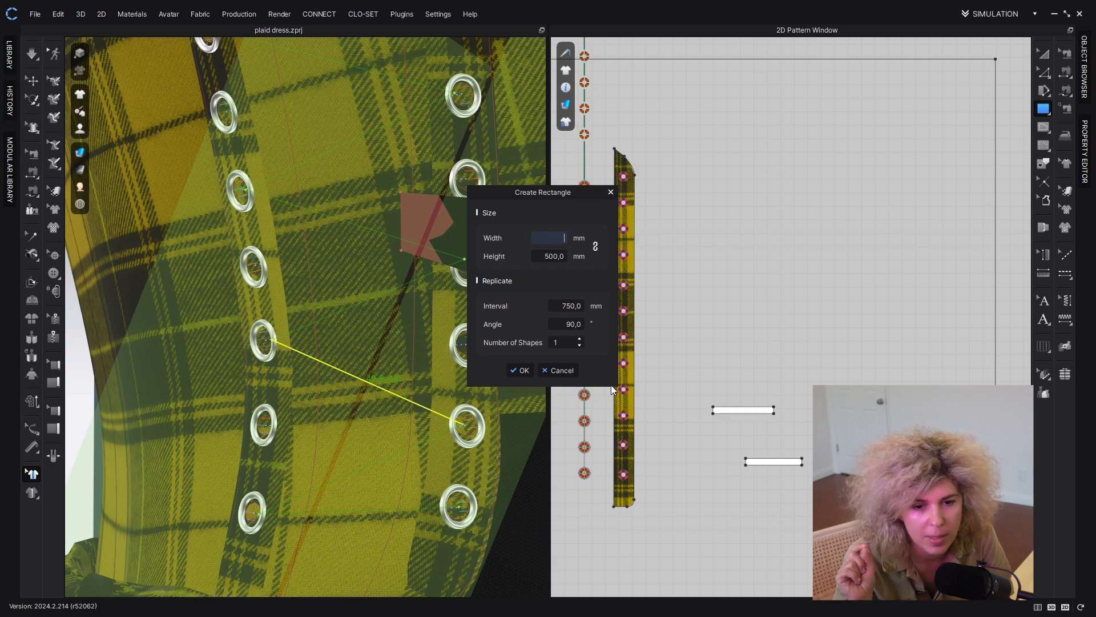
type("42,5")
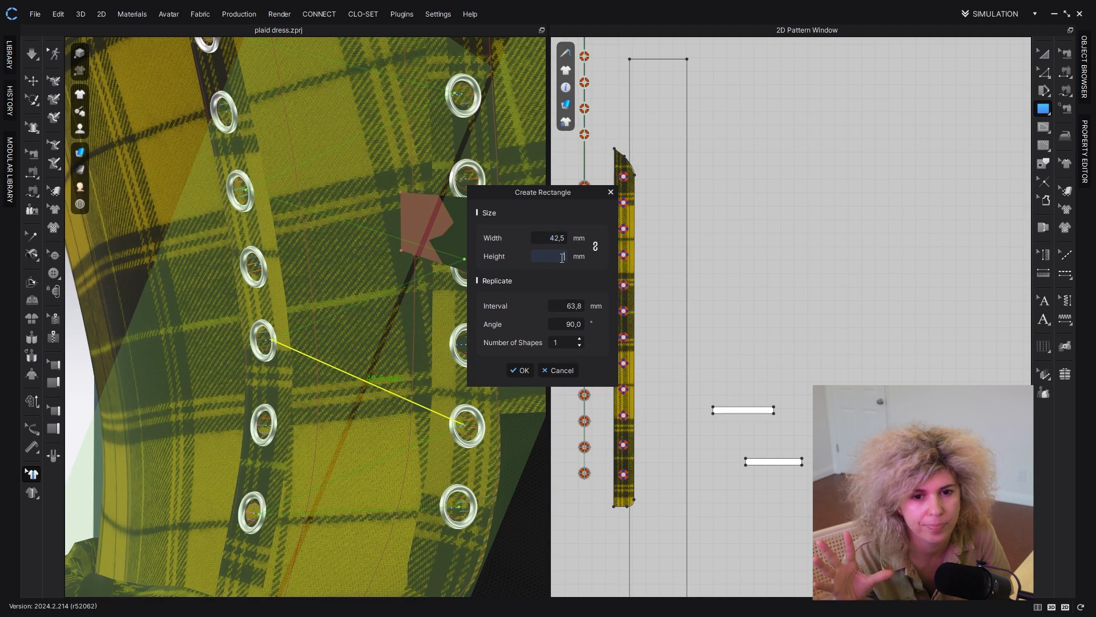
type("5")
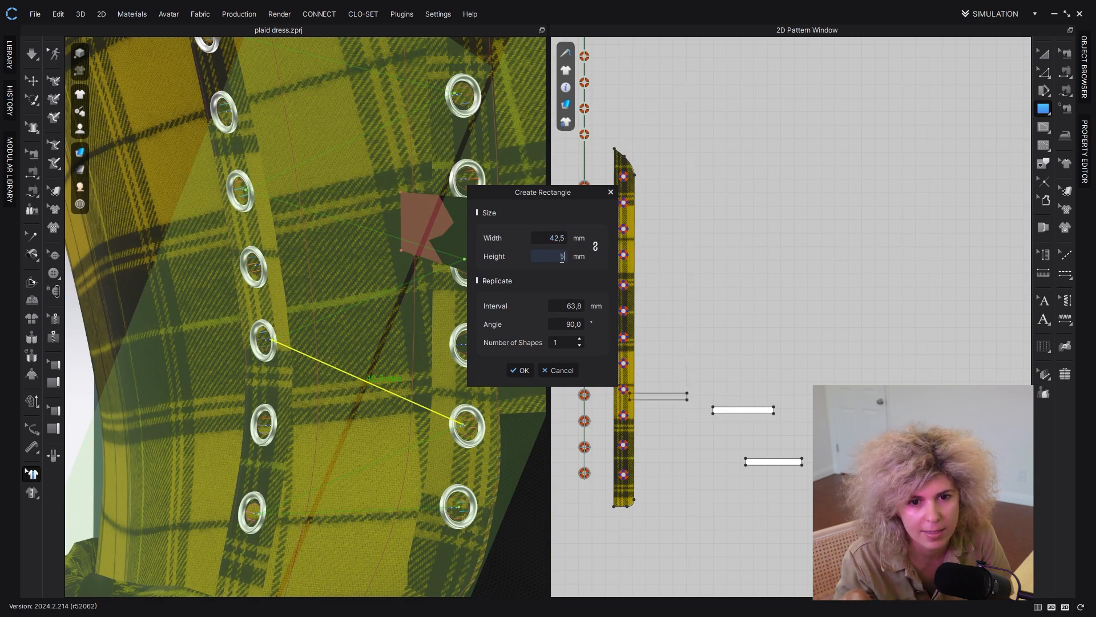
left_click(521, 370)
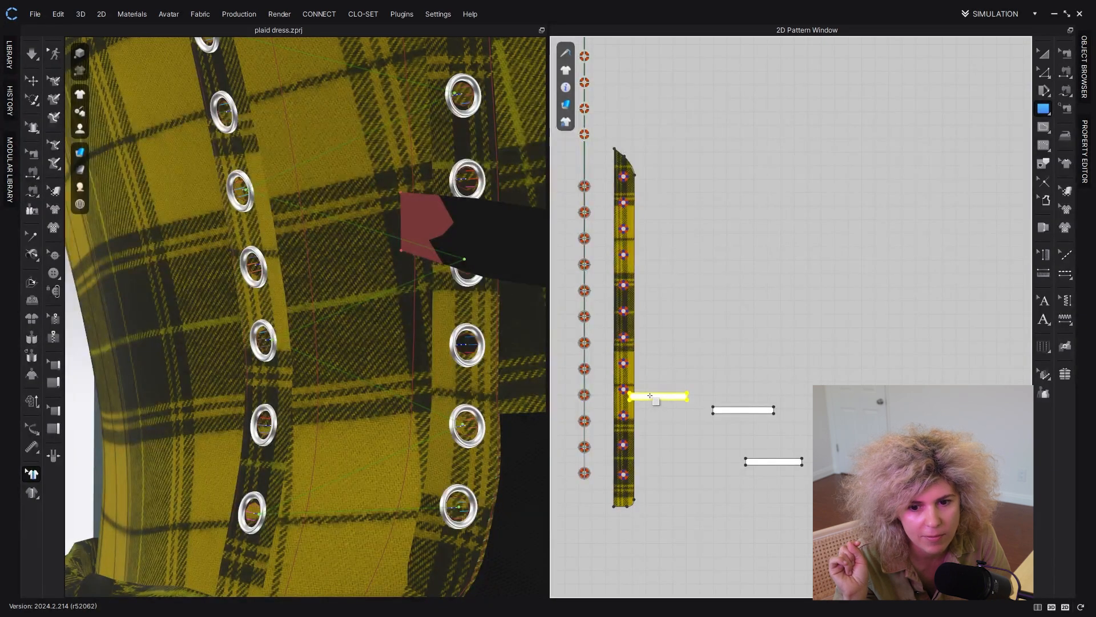
Step: Create another 42,5 × 5 mm rectangle pattern in the empty pattern area for the adjacent diagonal eyelet measurement above
left_click(358, 308)
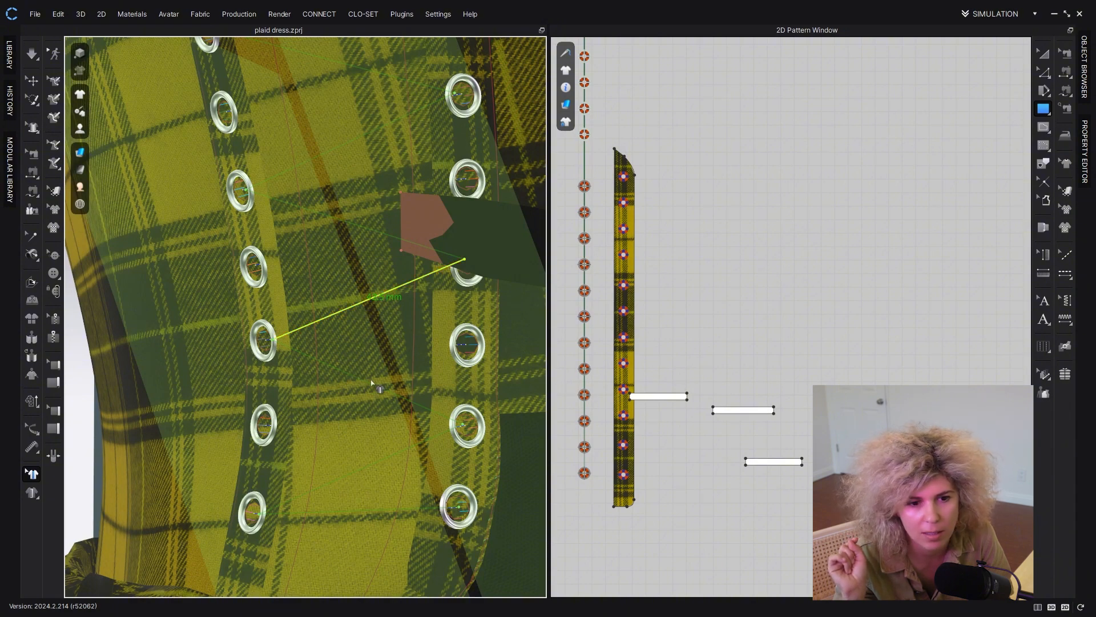
left_click(829, 379)
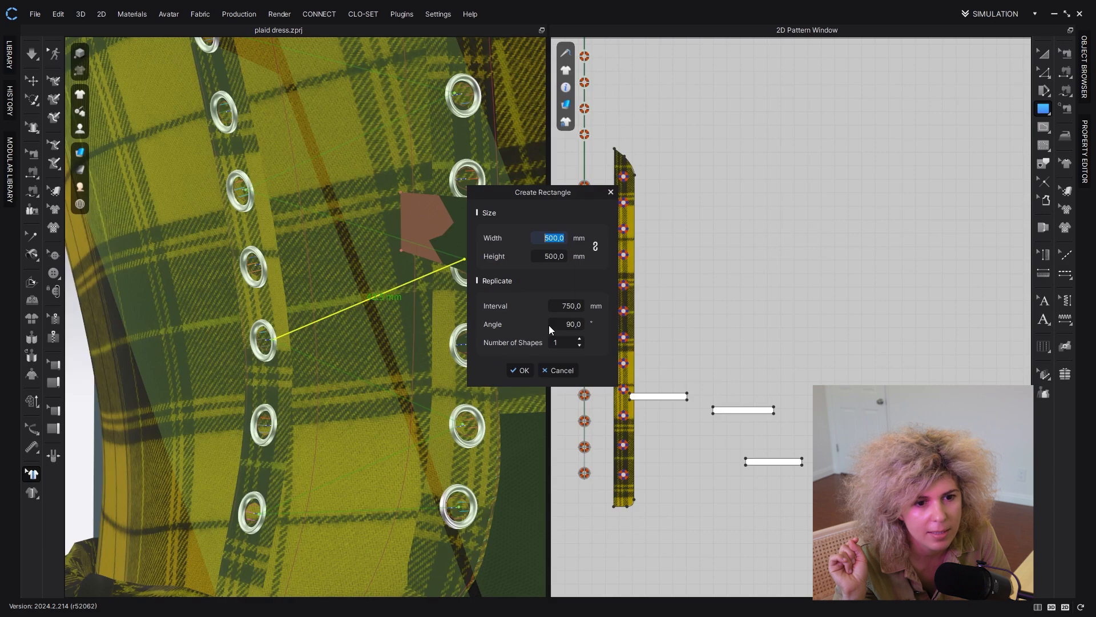
type("42")
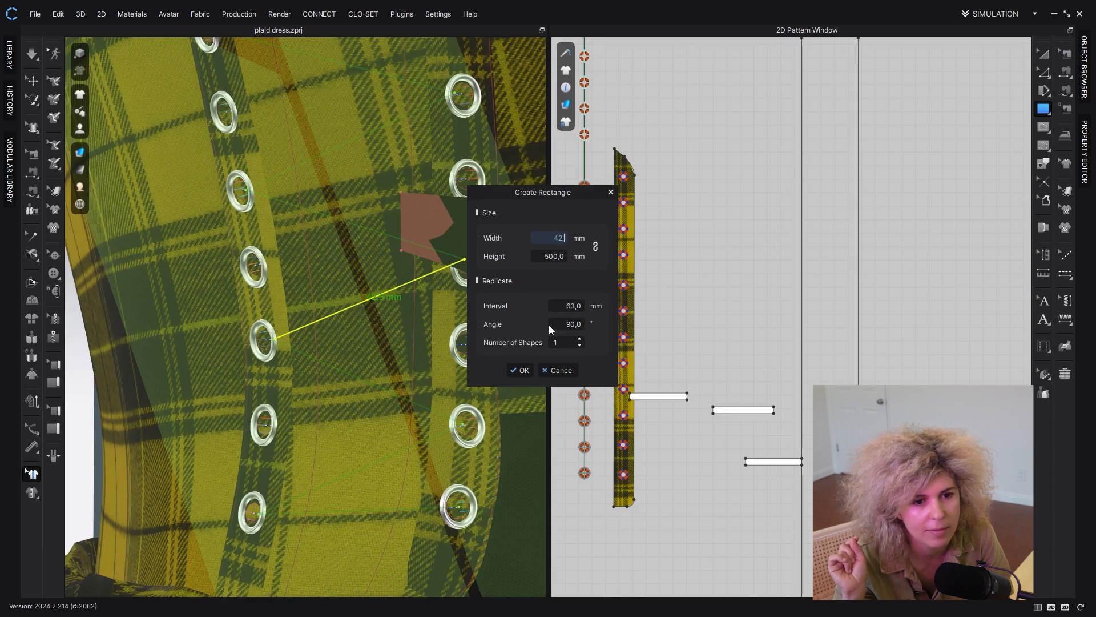
type(",5")
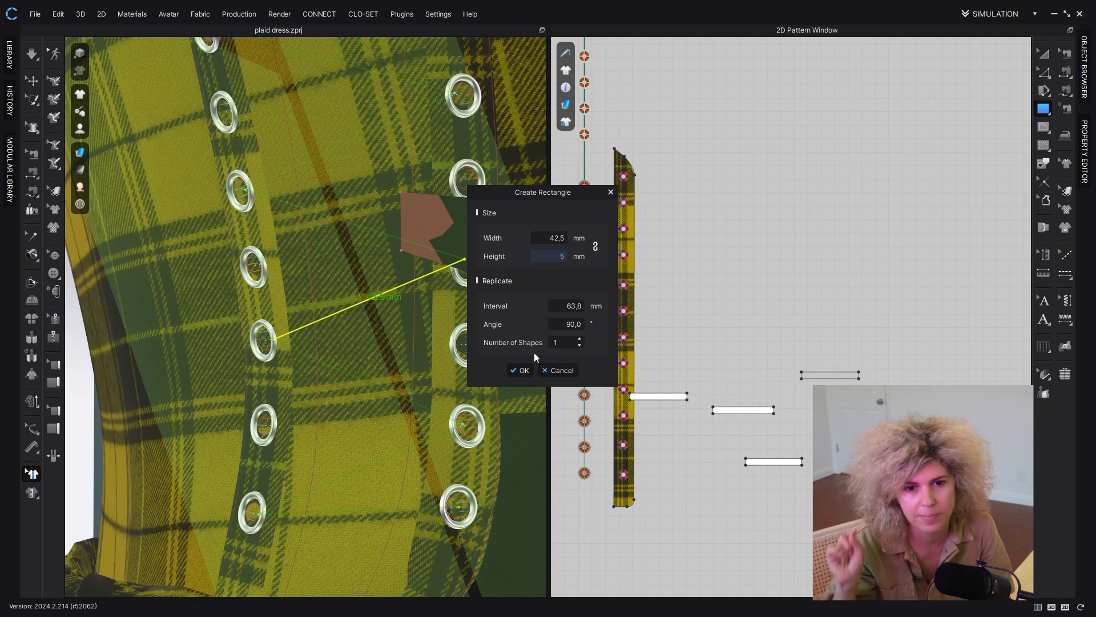
left_click(521, 370)
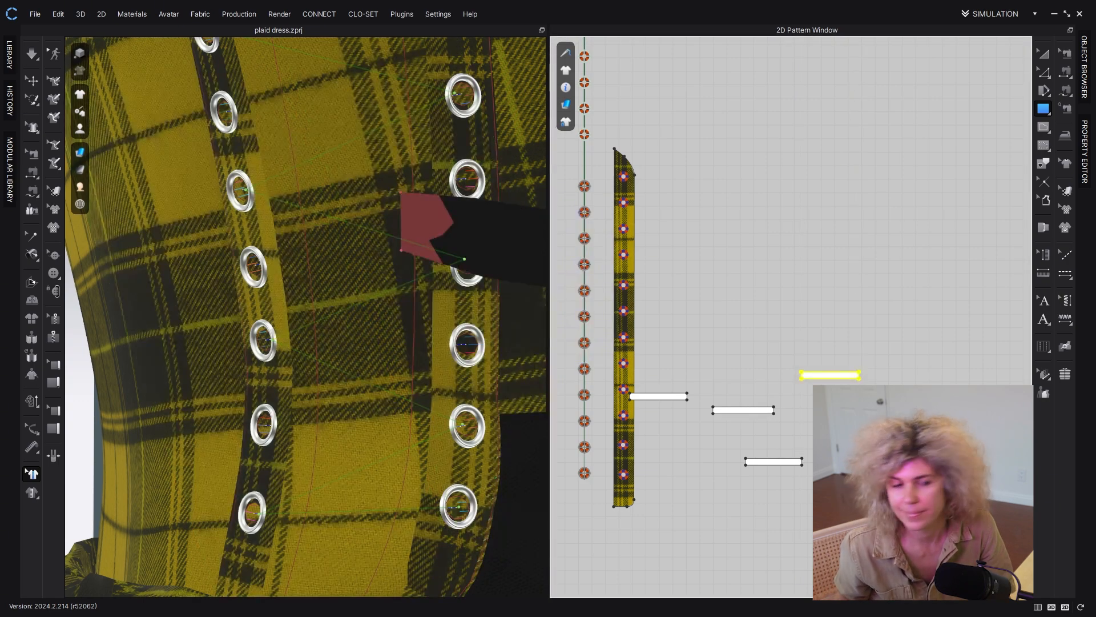
Step: Arrange the four narrow lacing rectangles in a vertical stack in the 2D pattern area
left_click(1044, 55)
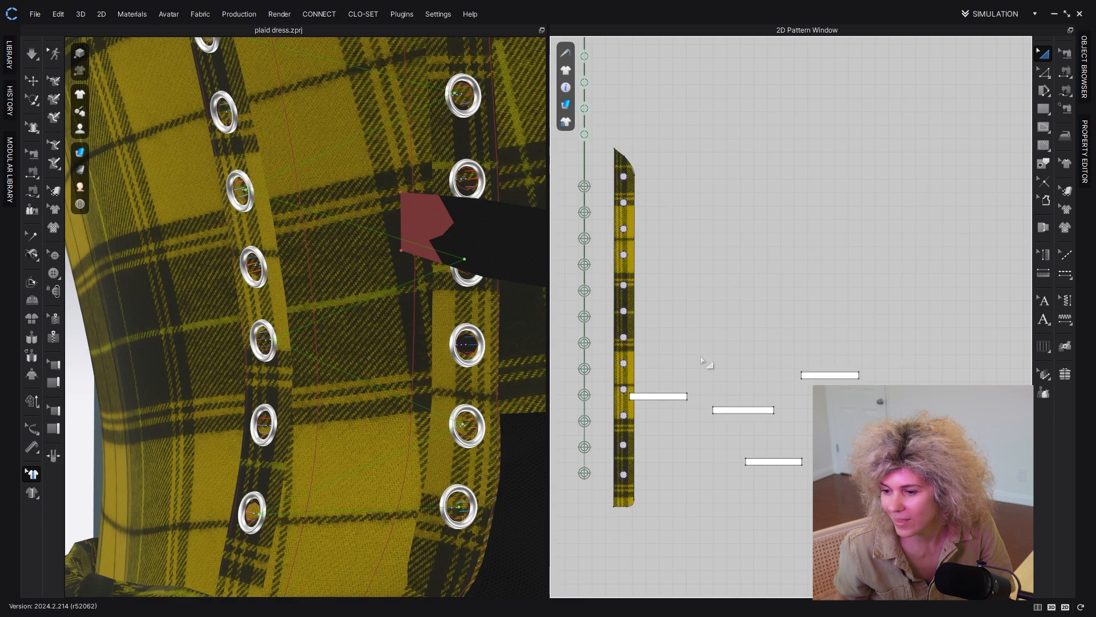
left_click_drag(670, 401, 754, 397)
left_click_drag(835, 379, 748, 383)
left_click_drag(767, 462, 738, 429)
left_click_drag(749, 378, 749, 370)
left_click(738, 353)
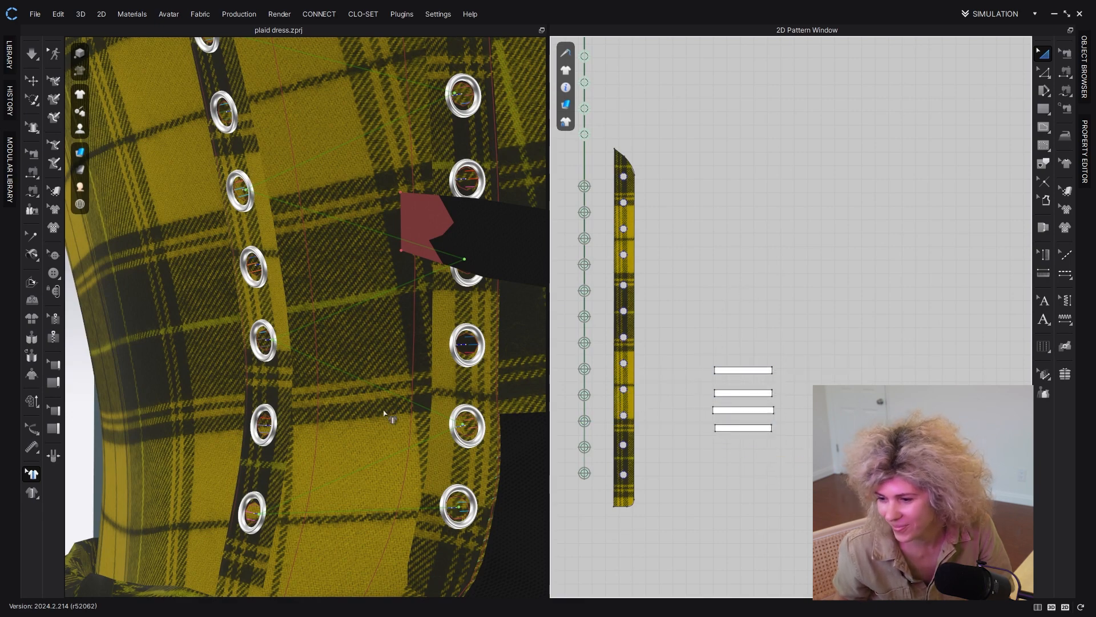
Step: Examine the lower eyelet-to-eyelet measurements and compare them with the lengths of the stacked lacing rectangles
scroll(697, 379, "up", 2)
left_click(357, 312)
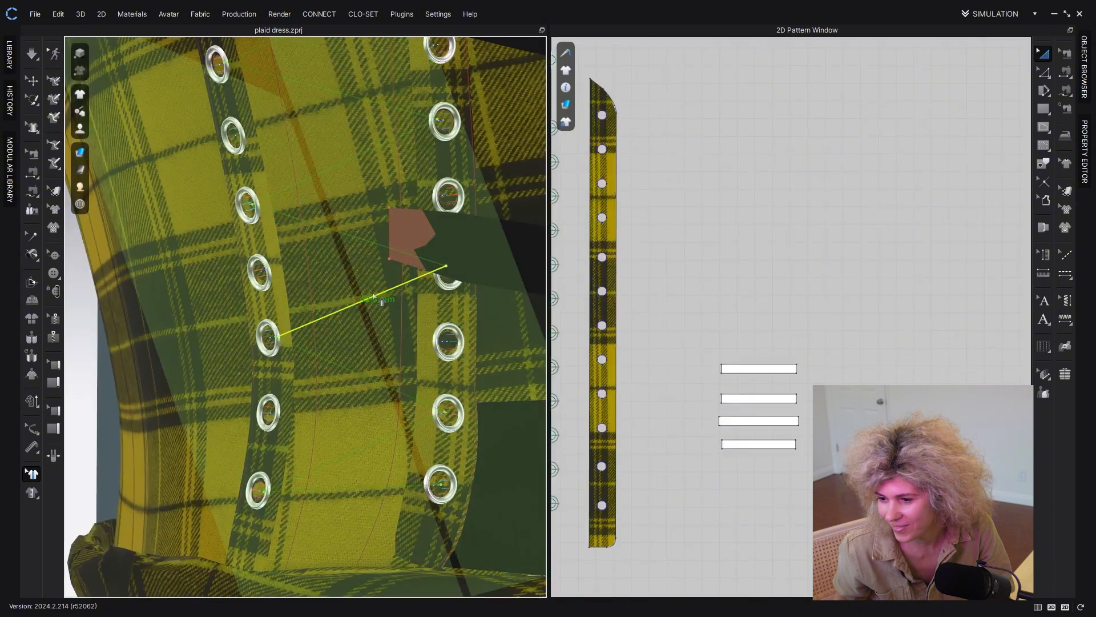
left_click(379, 248)
left_click(376, 298)
left_click(349, 492)
left_click(349, 461)
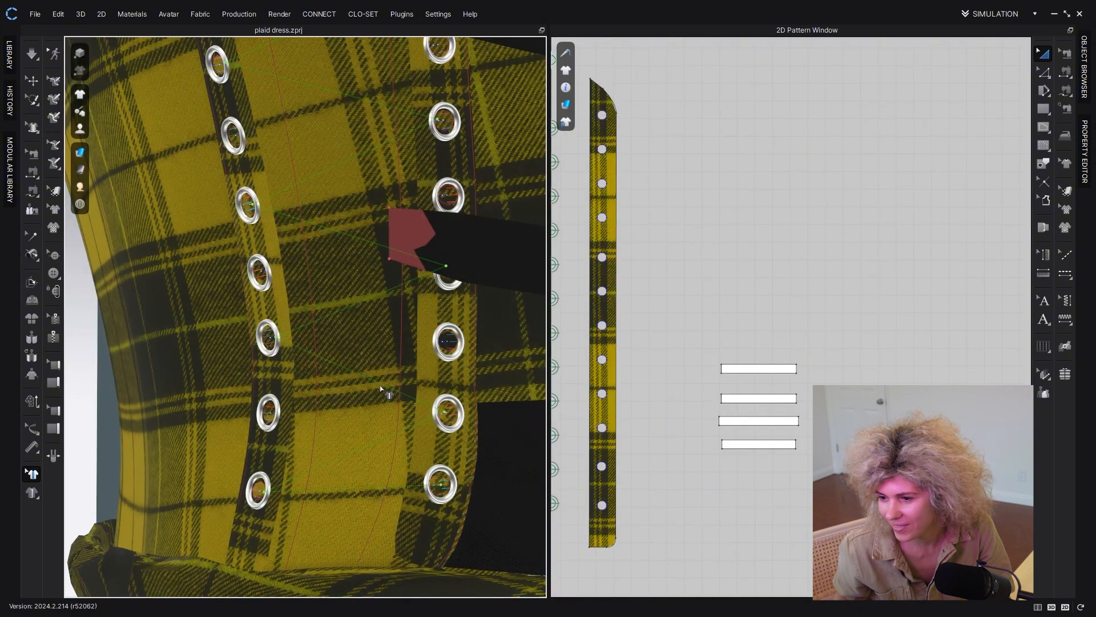
left_click(366, 272)
left_click(350, 491)
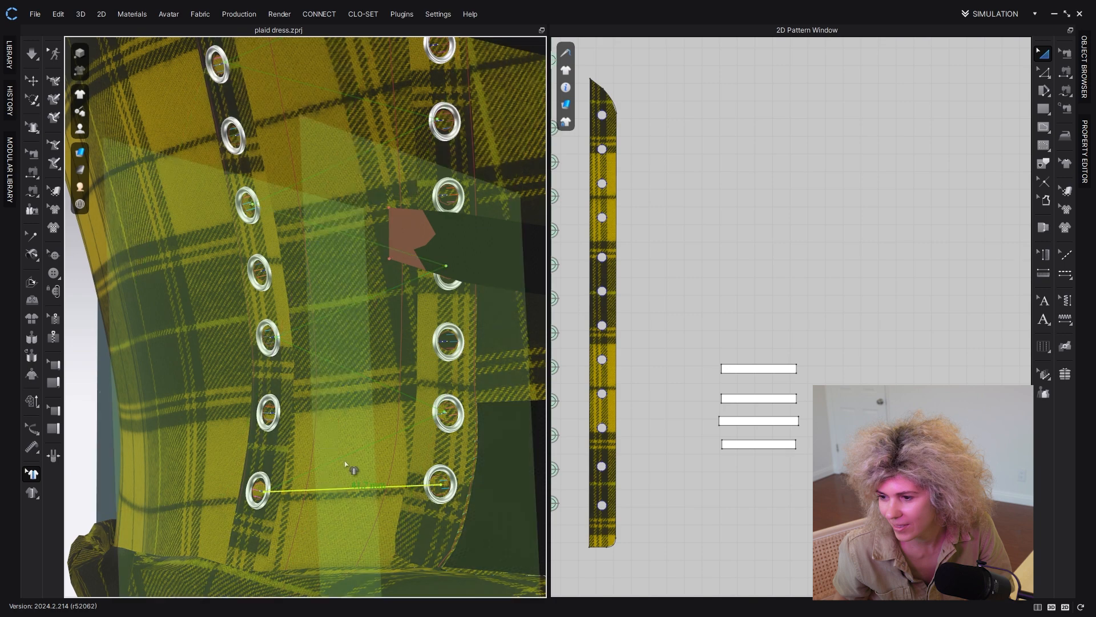
left_click(1044, 72)
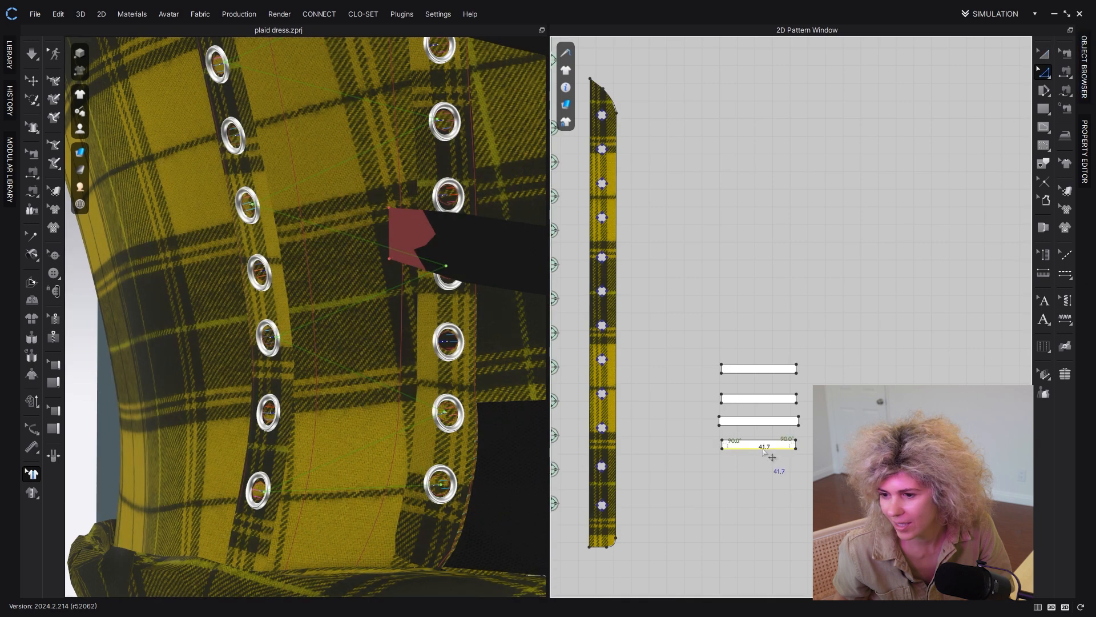
left_click(369, 243)
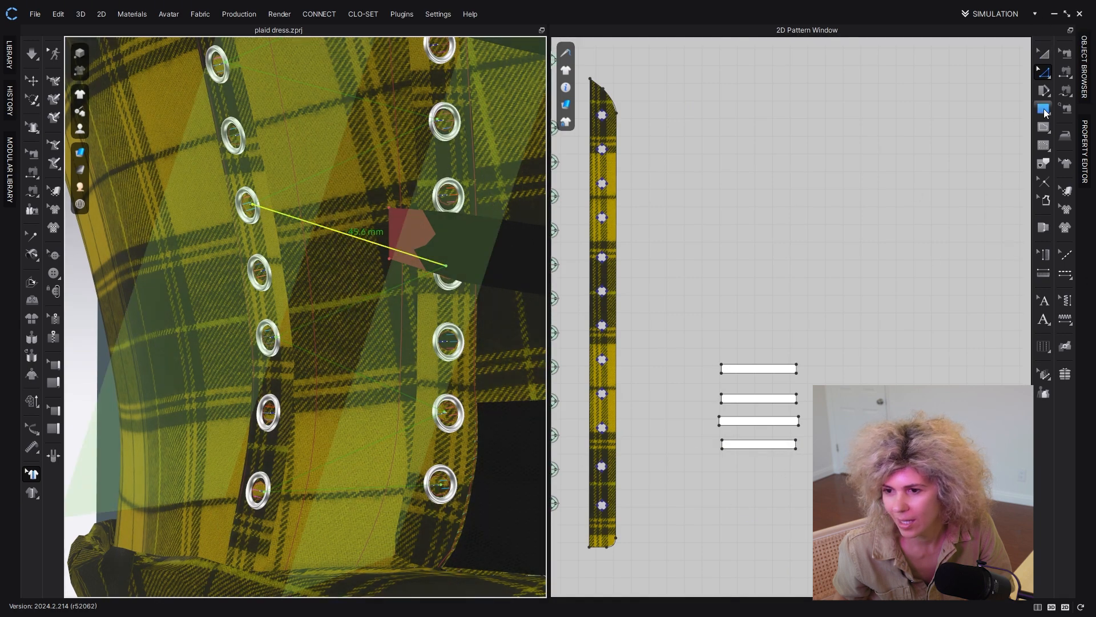
Step: Create a rectangle pattern 45,6 mm wide and 5 mm high, matching the selected diagonal eyelet measurement
left_click(1044, 112)
left_click(379, 250)
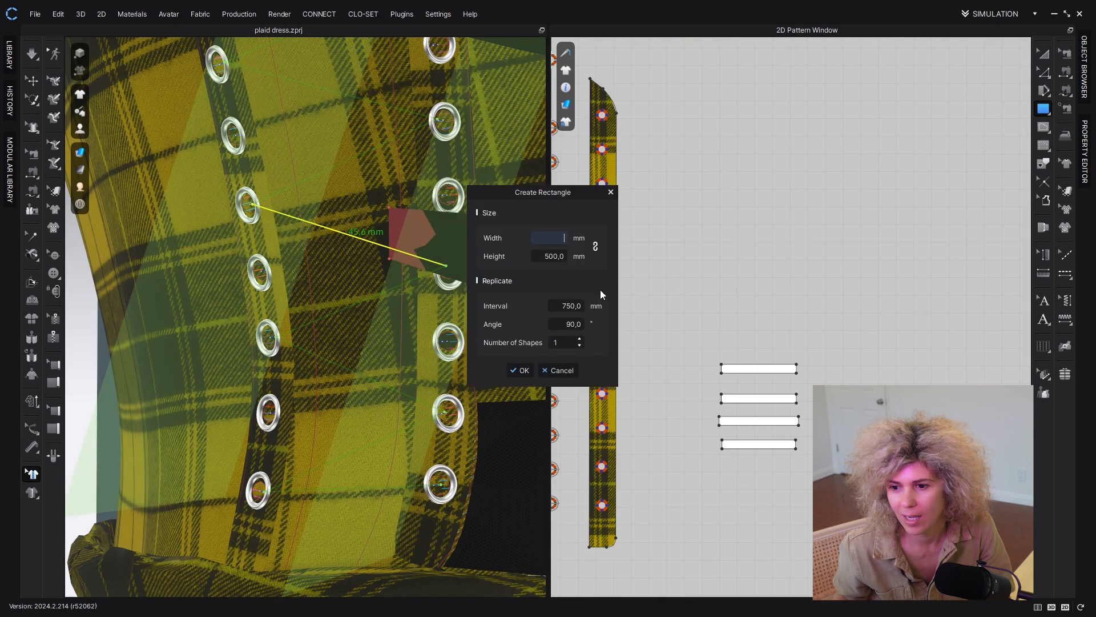
left_click(554, 256)
type("5")
left_click(521, 370)
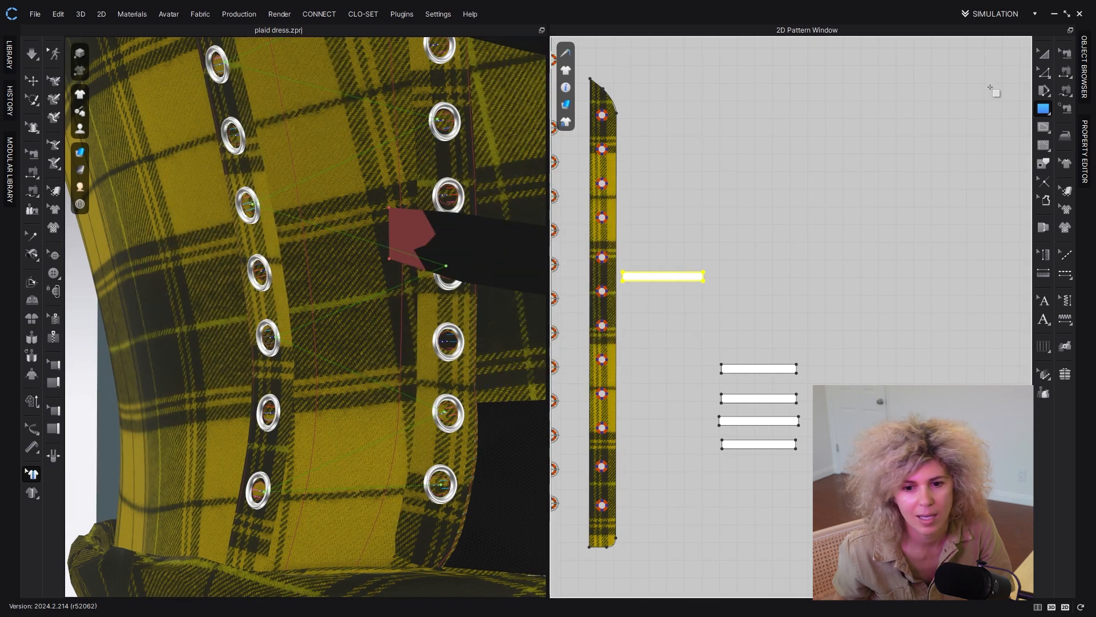
Step: Place the new lacing rectangle at the top of the stack and delete the bottom rectangle
left_click(1044, 54)
left_click_drag(663, 276, 758, 350)
left_click(760, 445)
key("Delete")
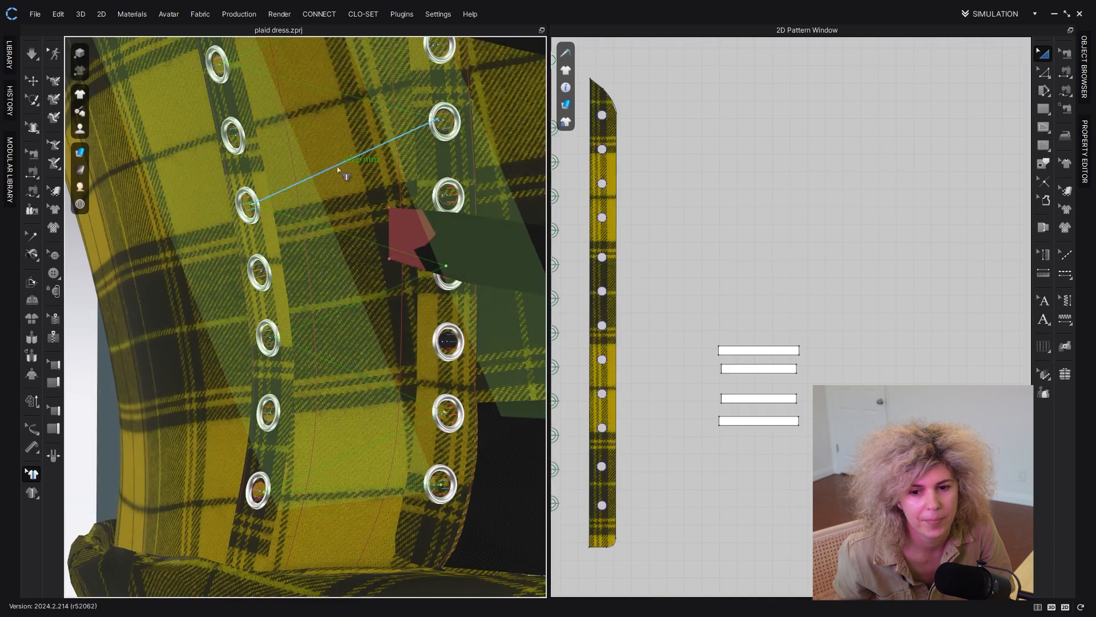
Step: Duplicate the top lacing rectangle and paste the copy just above the stack
left_click(783, 351)
key("ctrl+c")
key("ctrl+v")
middle_click_drag(388, 240, 353, 253)
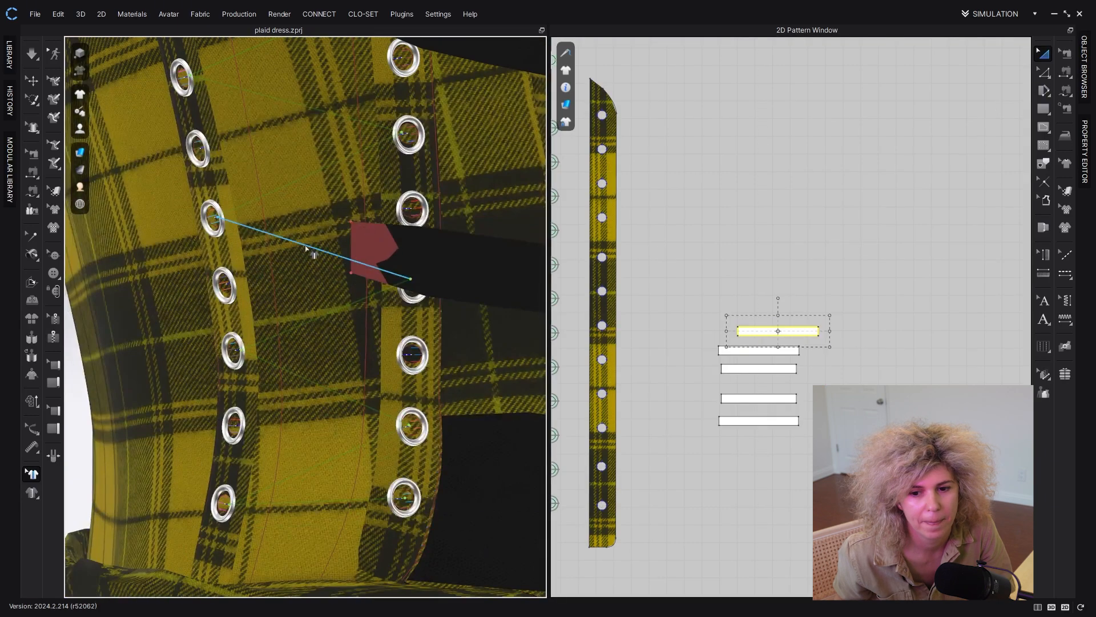
Step: Check the diagonal eyelet measurements going upward and create a 48,5 × 5 mm rectangle pattern for the next unmatched one
left_click(316, 250)
left_click(317, 250)
left_click(317, 172)
middle_click_drag(318, 174, 308, 297)
left_click(311, 304)
left_click(315, 380)
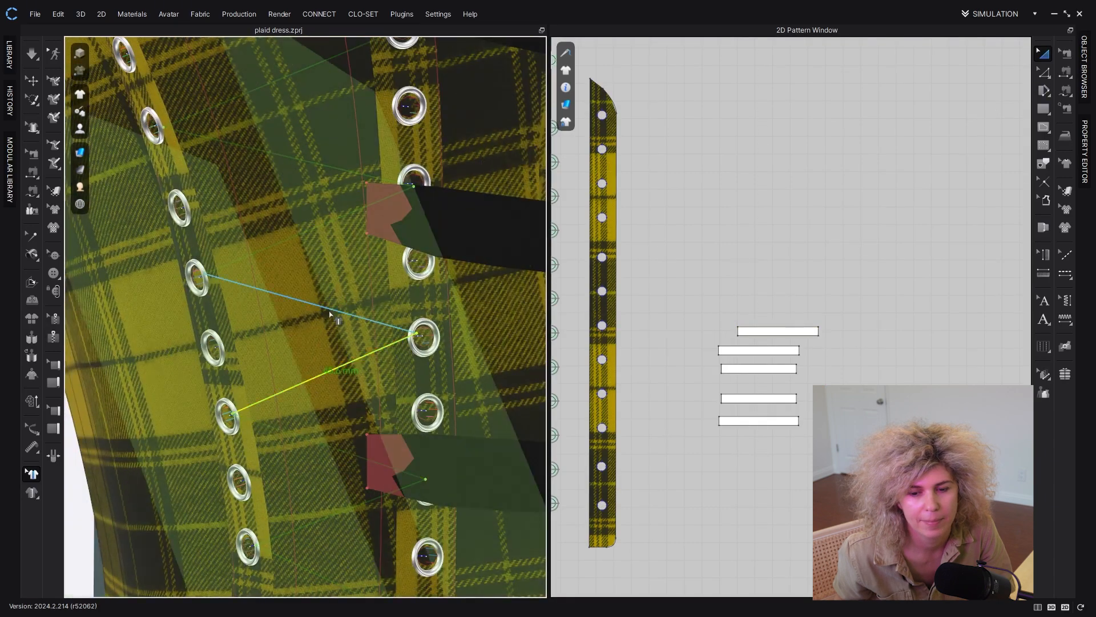
left_click(332, 310)
key("s")
left_click(646, 301)
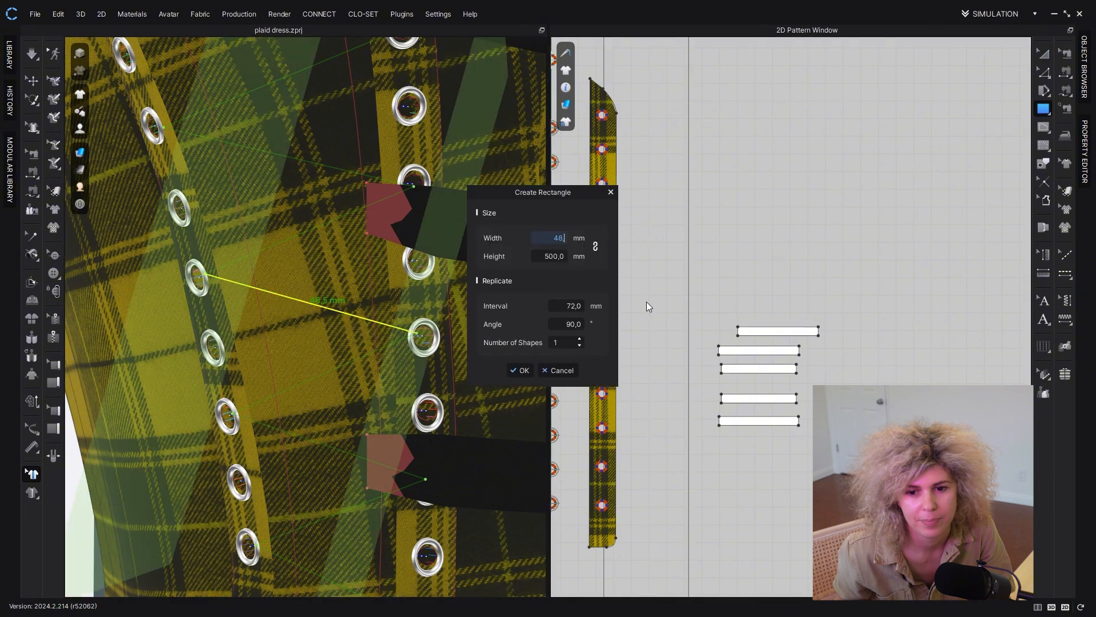
key("Tab")
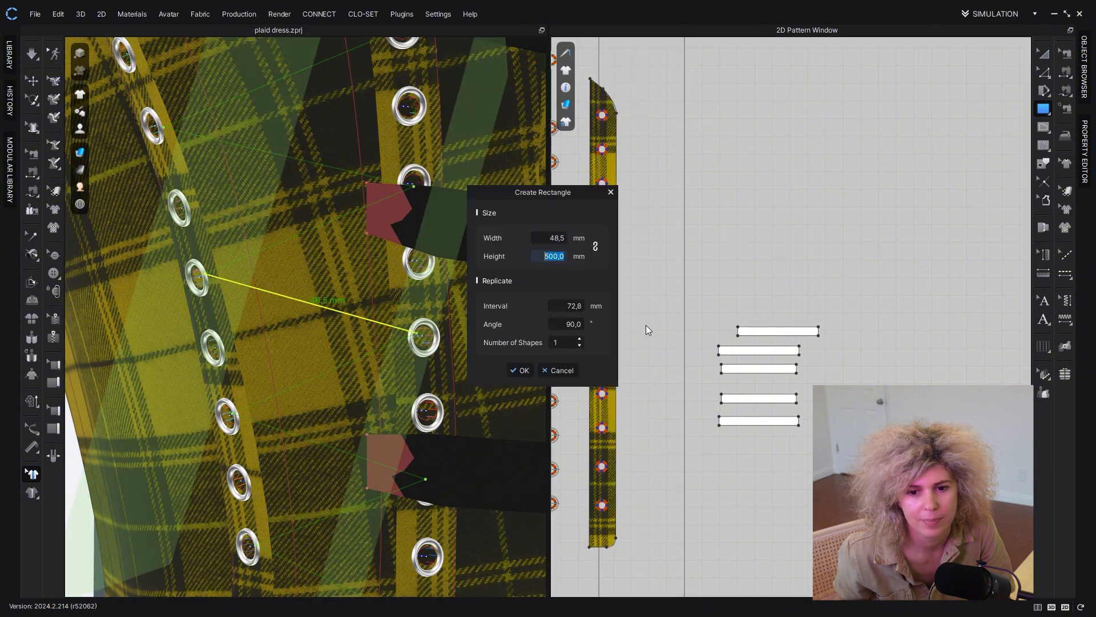
type("5")
left_click(524, 370)
Step: Create a 50 × 5 mm rectangle pattern for the next diagonal eyelet measurement above
left_click(298, 236)
left_click(681, 256)
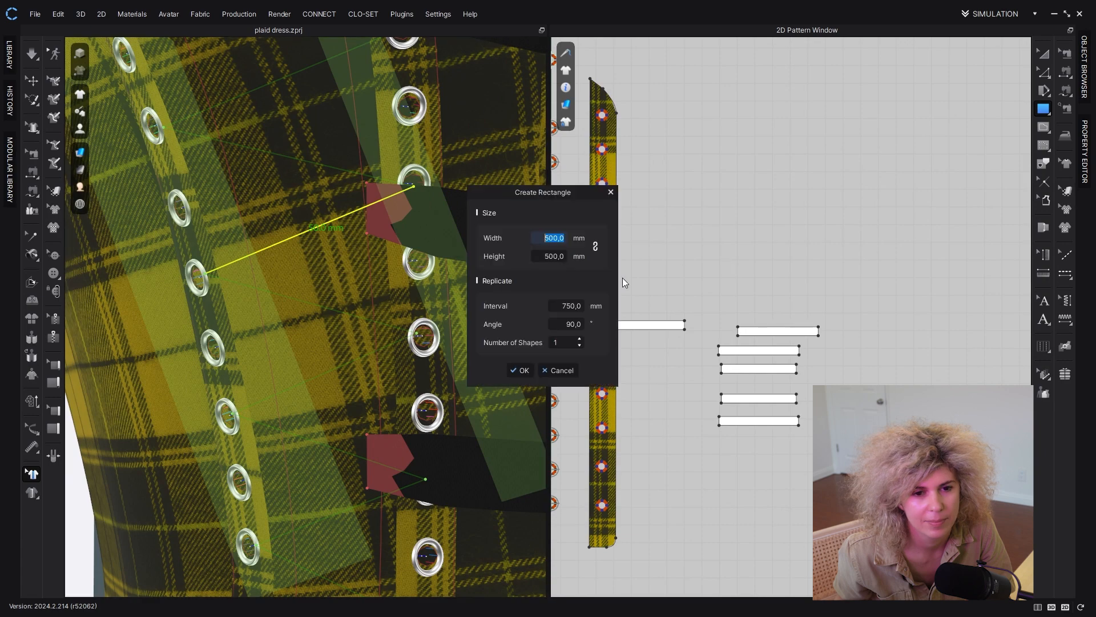
type("50")
key("Tab")
type("5")
key("Return")
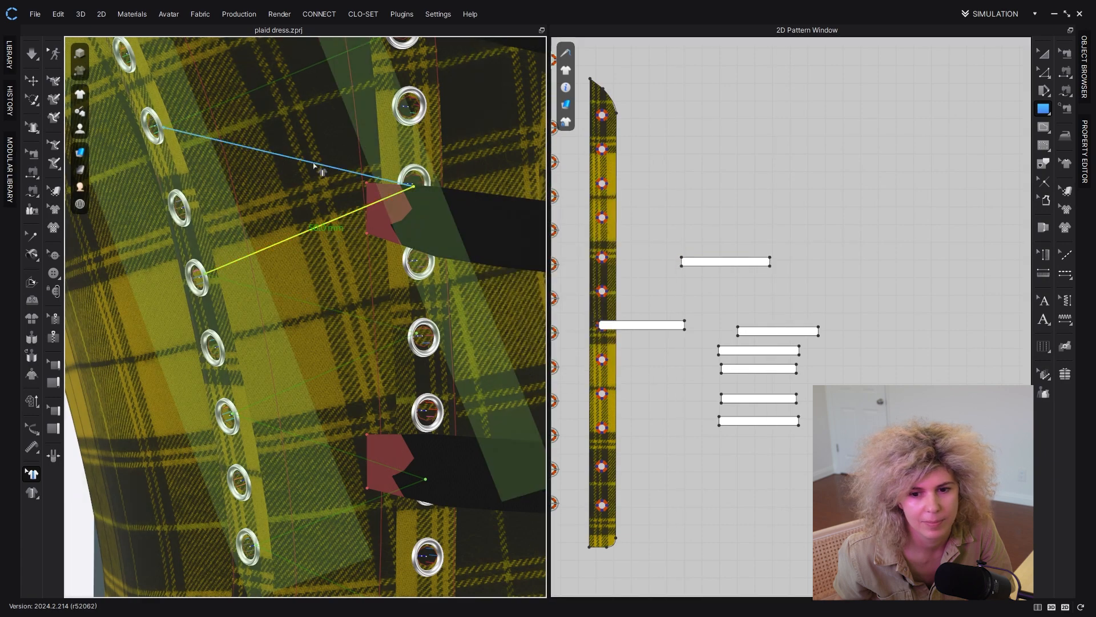
Step: Create a 56 × 5 mm rectangle pattern beside the eyelet strip for the following diagonal measurement
left_click(1041, 56)
left_click(1040, 59)
left_click(290, 238)
left_click(1044, 108)
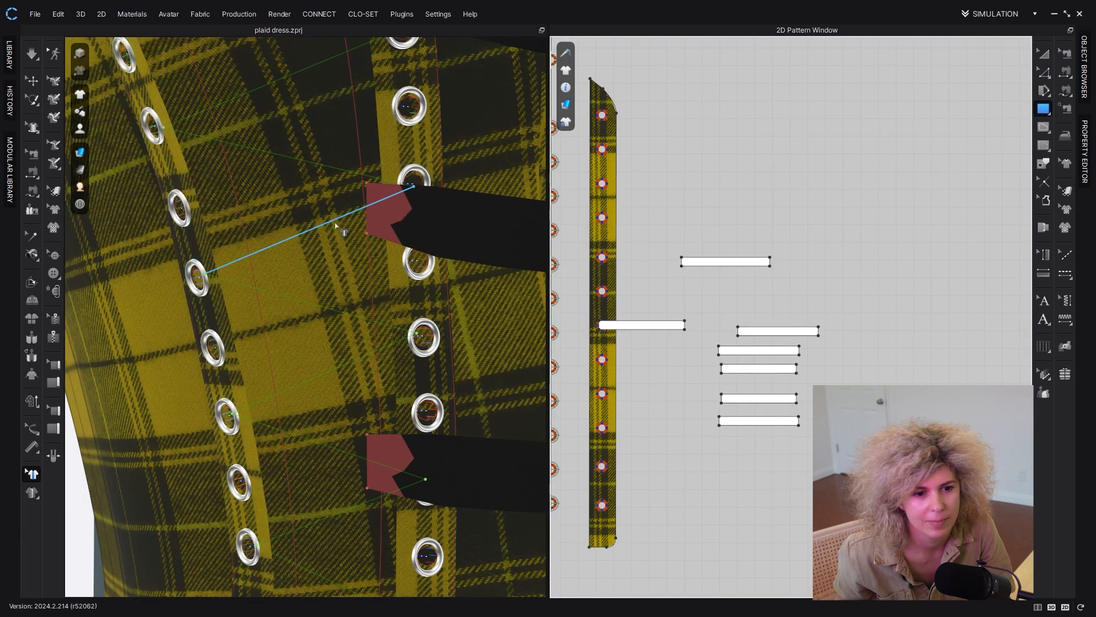
left_click(343, 170)
left_click(620, 214)
type("56")
key("Tab")
type("5")
key("Return")
Step: Create a 55,4 × 5 mm rectangle pattern above the previous one, matching the next upper diagonal eyelet measurement
middle_click_drag(390, 188, 349, 320)
left_click(351, 394)
left_click(323, 180)
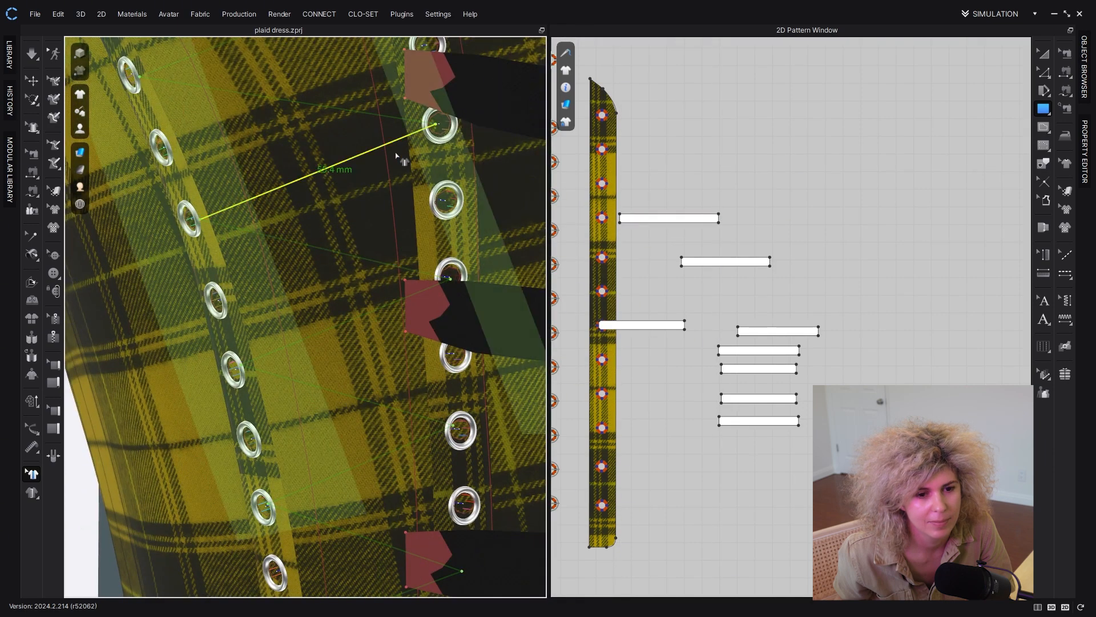
left_click(657, 181)
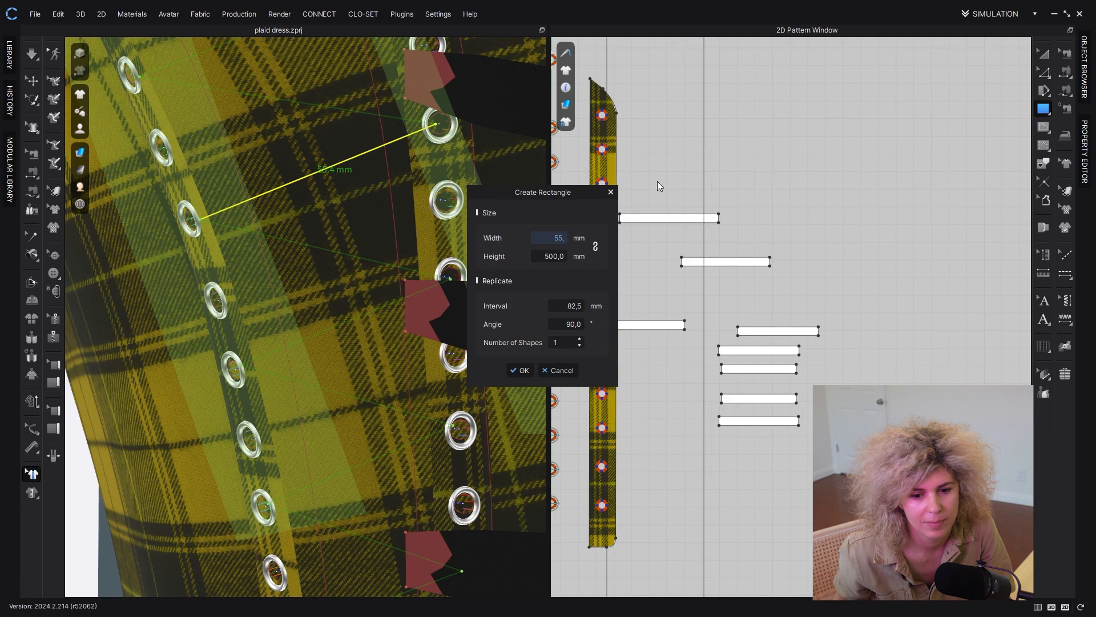
key("Tab")
type("5")
left_click(520, 370)
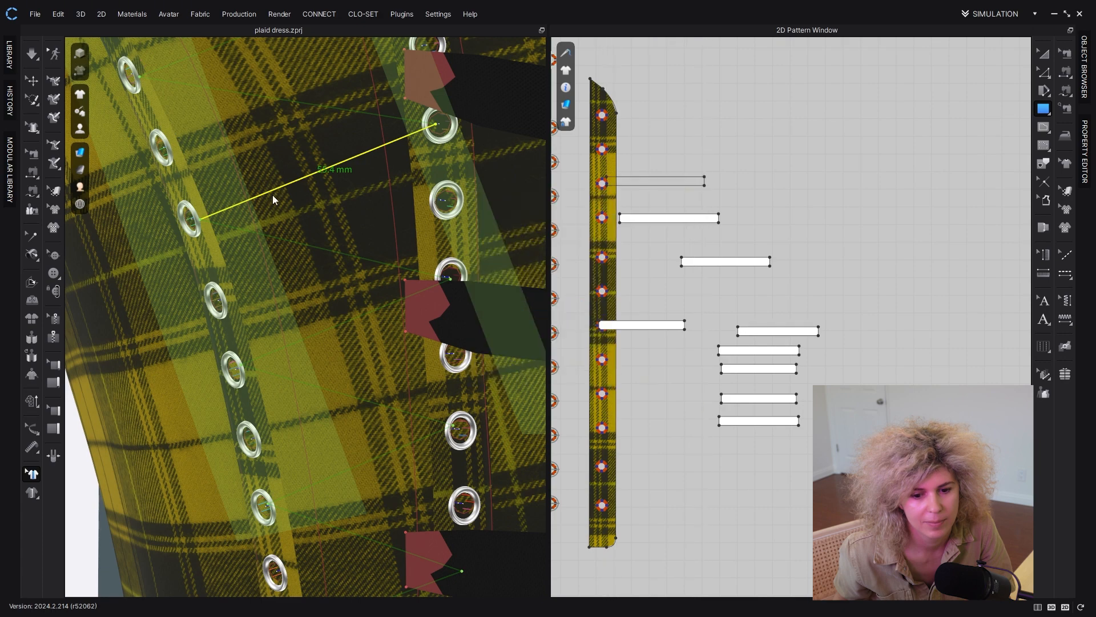
Step: Create a 64,9 × 5 mm rectangle pattern for the diagonal to the second eyelet from the top of the back row
middle_click_drag(284, 161, 280, 382)
left_click(343, 338)
left_click(677, 308)
type("64")
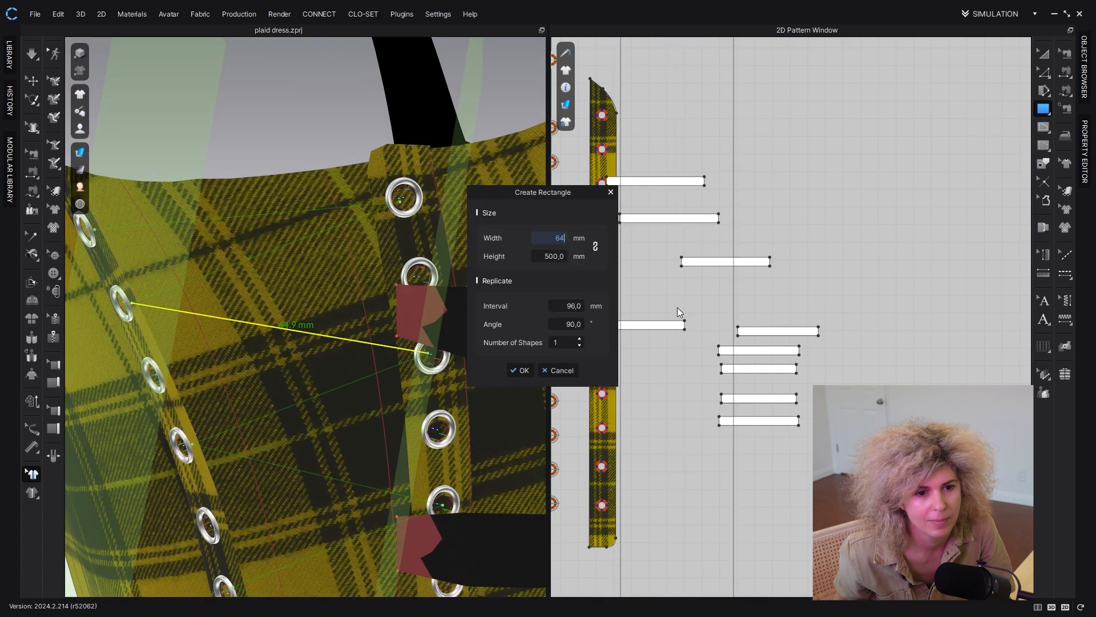
key("Tab")
type("5")
left_click(522, 370)
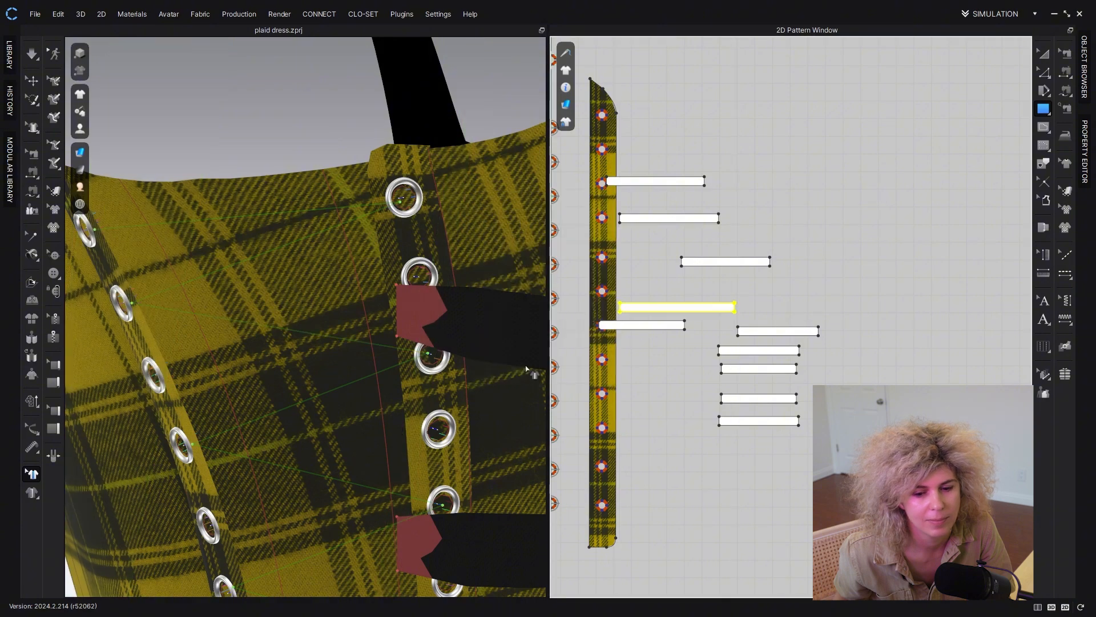
Step: Check the edge lengths of the upper lacing rectangles and move the 64,9 mm one above the others
left_click(194, 278)
left_click(1044, 72)
left_click(684, 186)
left_click(693, 222)
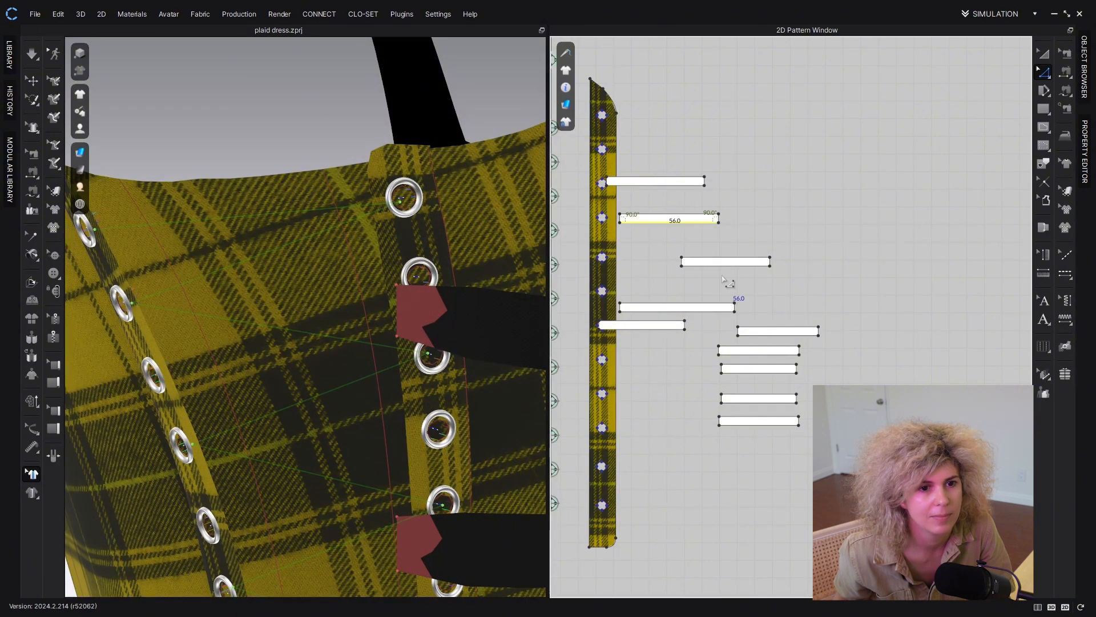
left_click(711, 311)
left_click(1043, 53)
left_click_drag(706, 307, 718, 149)
left_click(1044, 73)
left_click(696, 222)
left_click(731, 266)
Step: Create a 62,2 × 5 mm rectangle pattern for the topmost diagonal eyelet measurement
left_click(1044, 108)
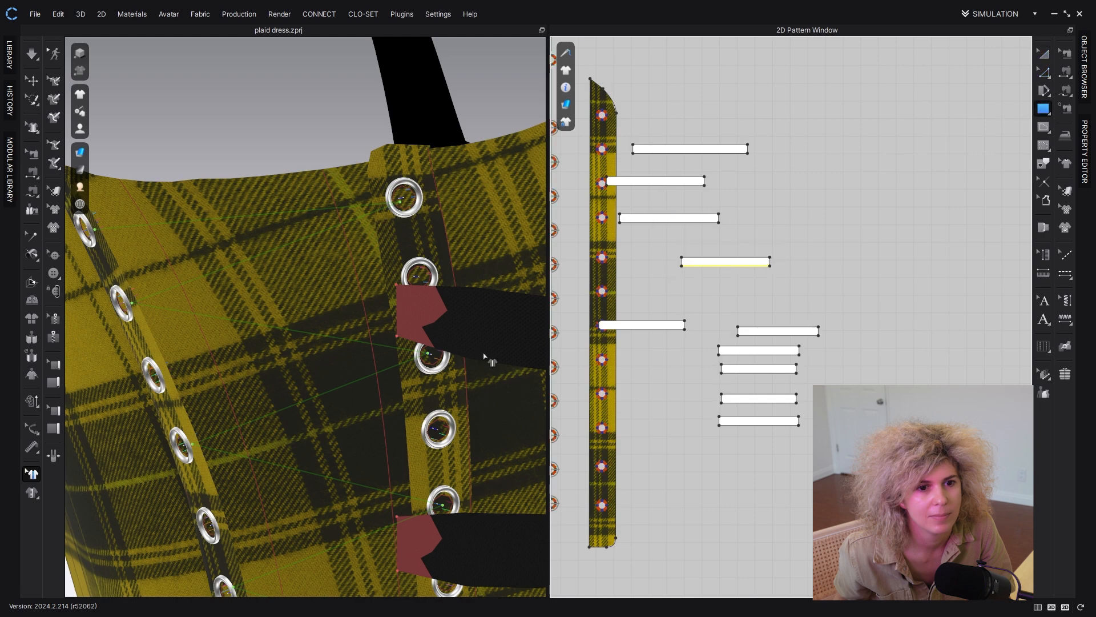
left_click(612, 244)
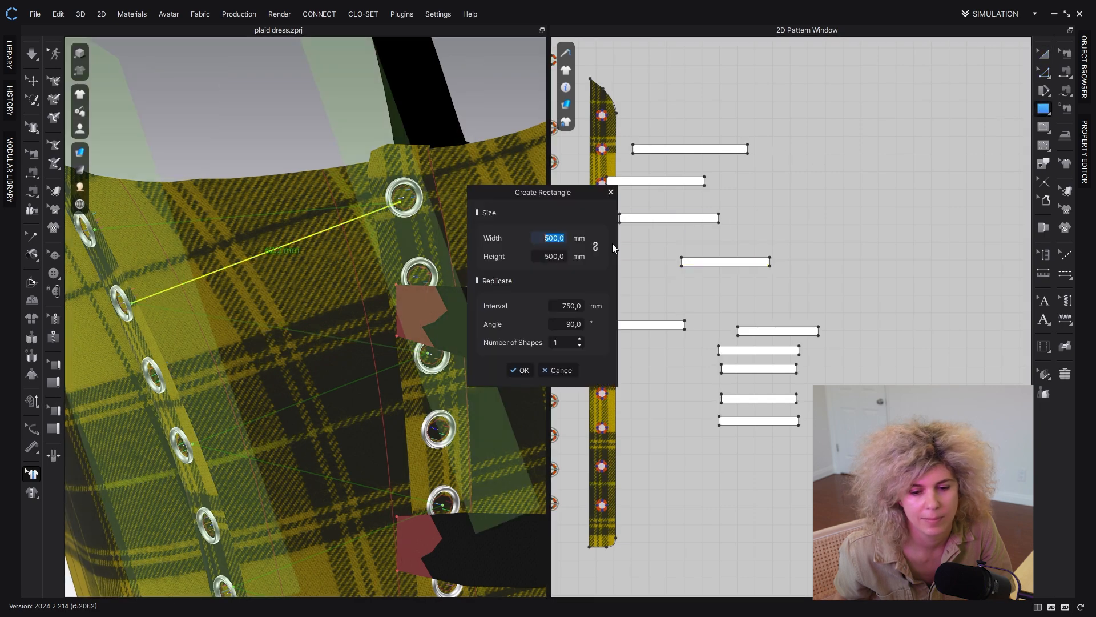
type("62,2")
key("Tab")
type("5")
left_click(533, 366)
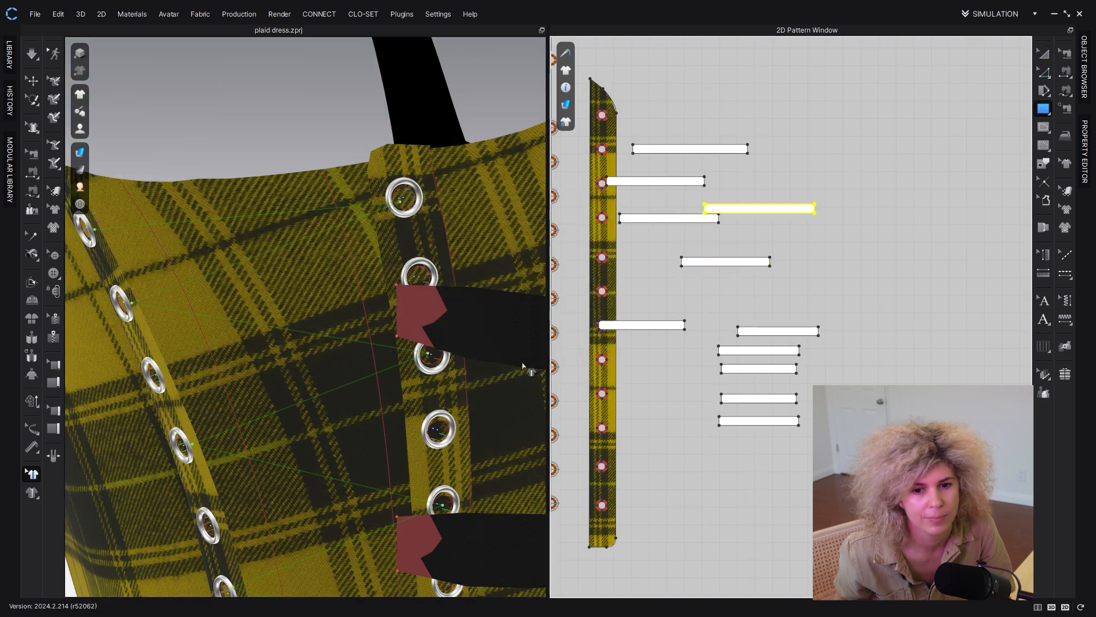
Step: Move the 62,2 mm rectangle toward the upper rectangles and check the edge lengths to determine their order
left_click(1044, 54)
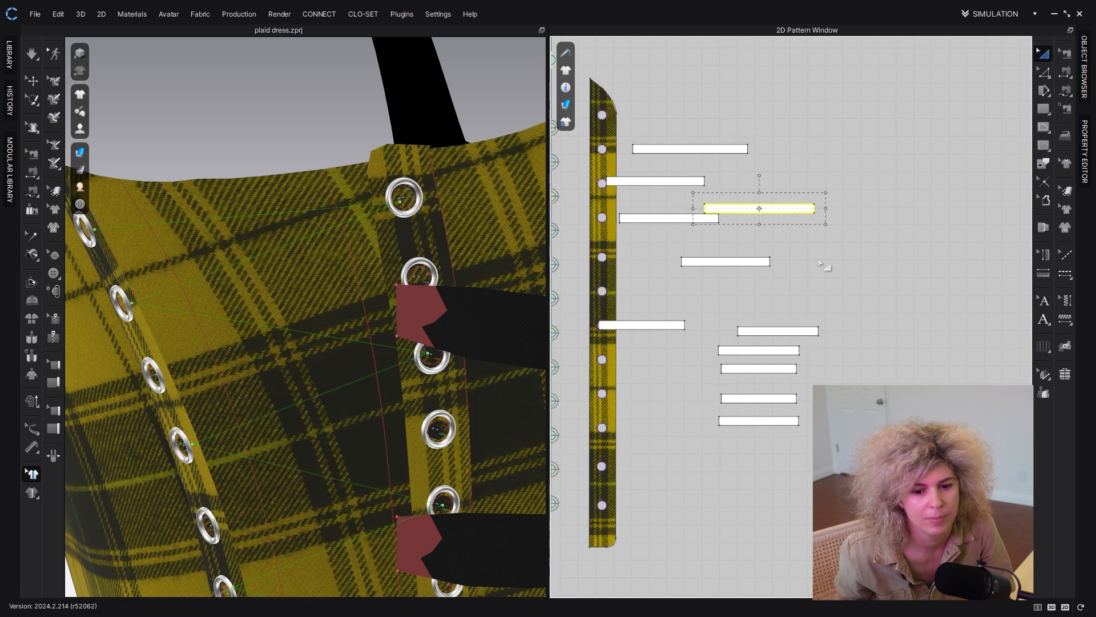
scroll(768, 254, "down", 2)
left_click_drag(765, 247, 728, 240)
scroll(736, 245, "up", 5)
left_click(1044, 73)
left_click(680, 209)
left_click(694, 163)
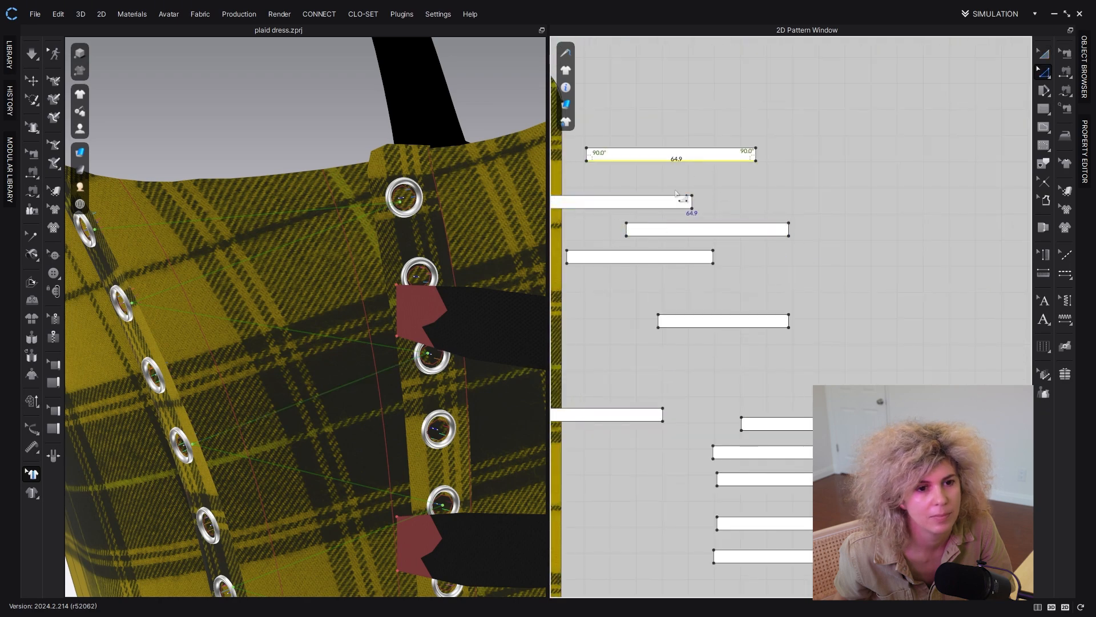
Step: Move the scattered middle lacing rectangles into a single vertical column beside the eyelet strip
left_click(1044, 54)
left_click_drag(740, 321, 721, 254)
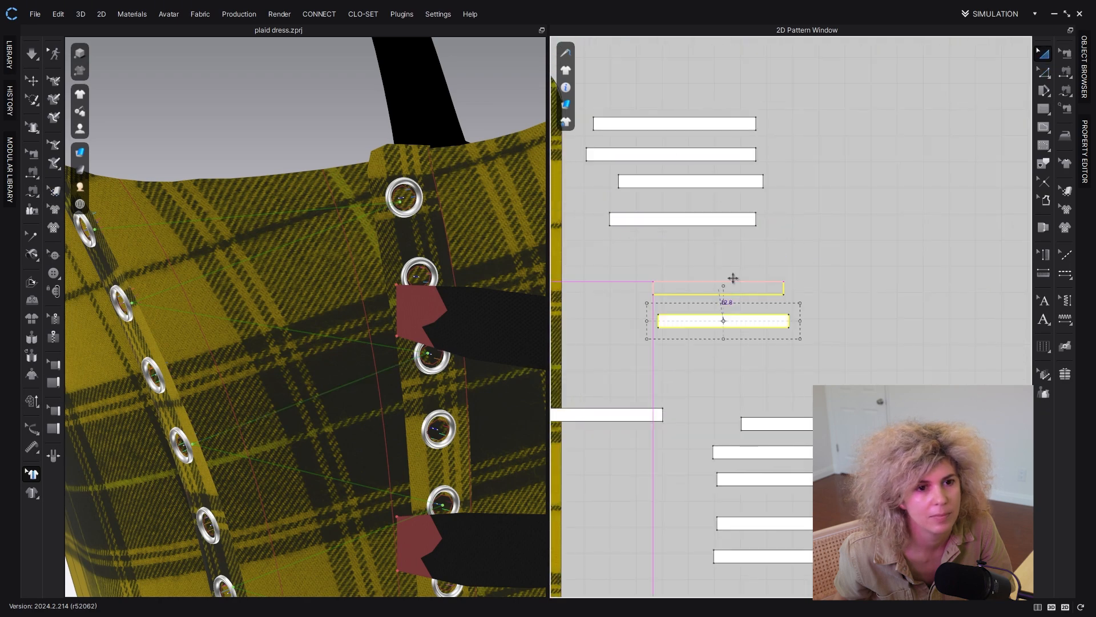
scroll(761, 415, "down", 3)
left_click_drag(674, 414, 738, 346)
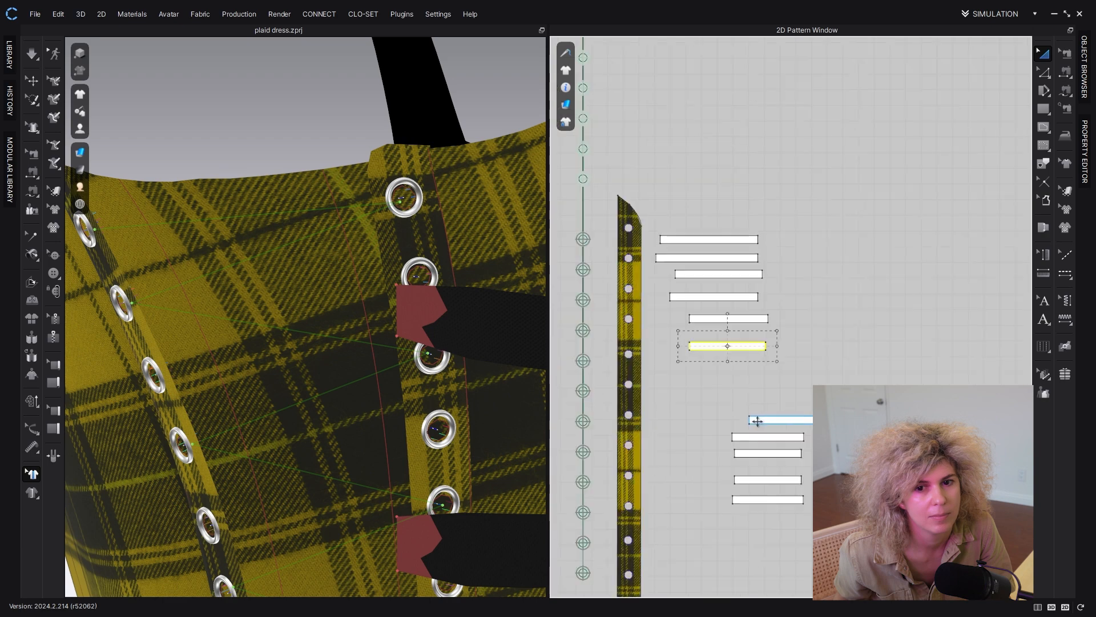
left_click_drag(765, 421, 717, 375)
Step: Select all the lacing rectangles and align them on a common vertical centre line
left_click(766, 453, "shift")
left_click(766, 480, "shift")
left_click_drag(677, 201, 810, 508)
scroll(723, 283, "up", 3)
left_click(715, 306, "shift")
left_click(721, 267, "shift")
left_click(726, 241, "shift")
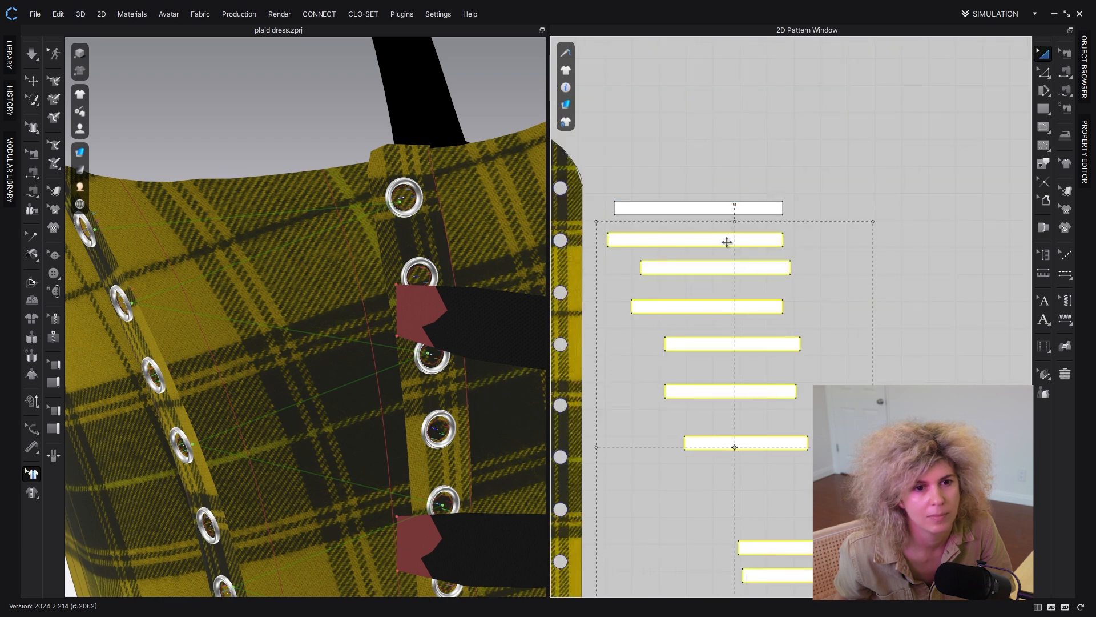
left_click(728, 208, "shift")
right_click(728, 209)
left_click(723, 561)
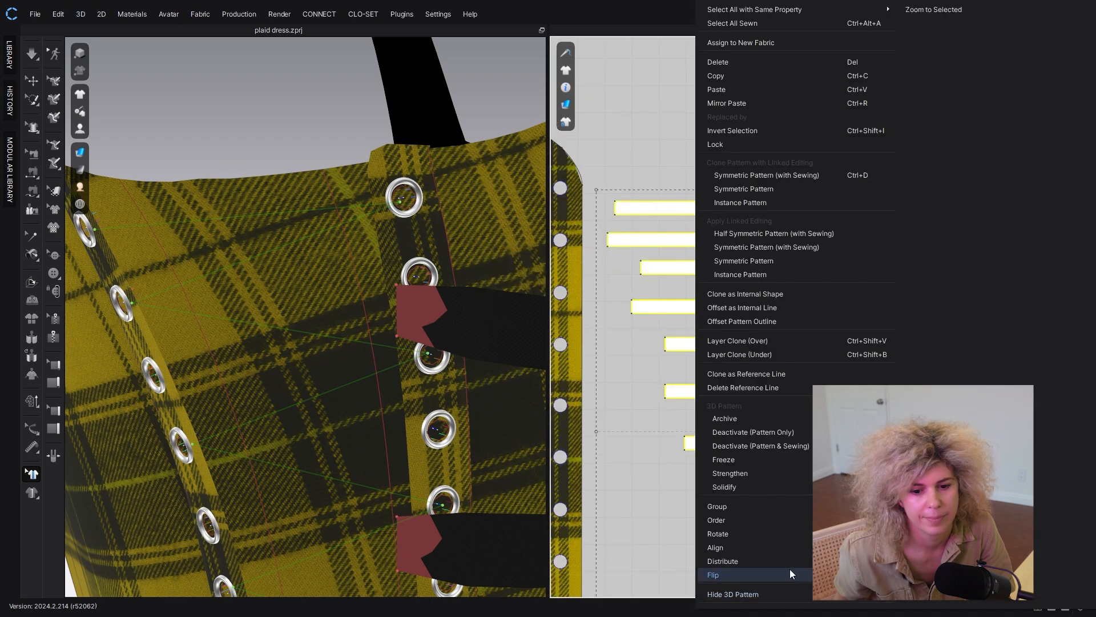
mouse_move(789, 547)
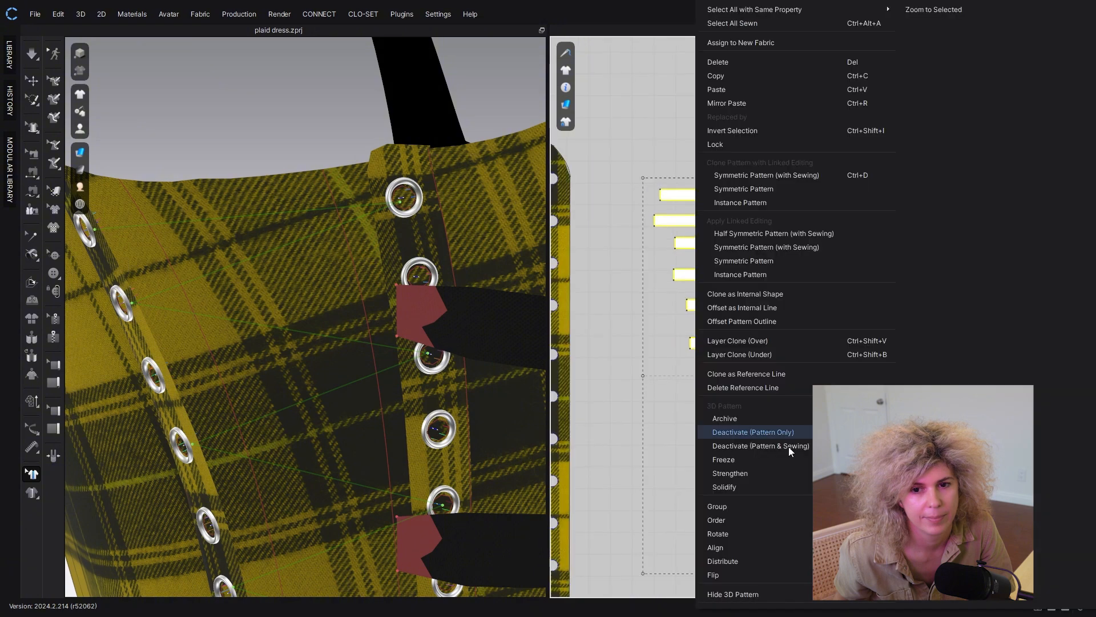
left_click(920, 553)
Step: Move the lower group of lacing rectangles up, closer to the rest of the column
scroll(615, 386, "down", 2)
left_click_drag(628, 388, 799, 529)
left_click_drag(717, 418, 717, 364)
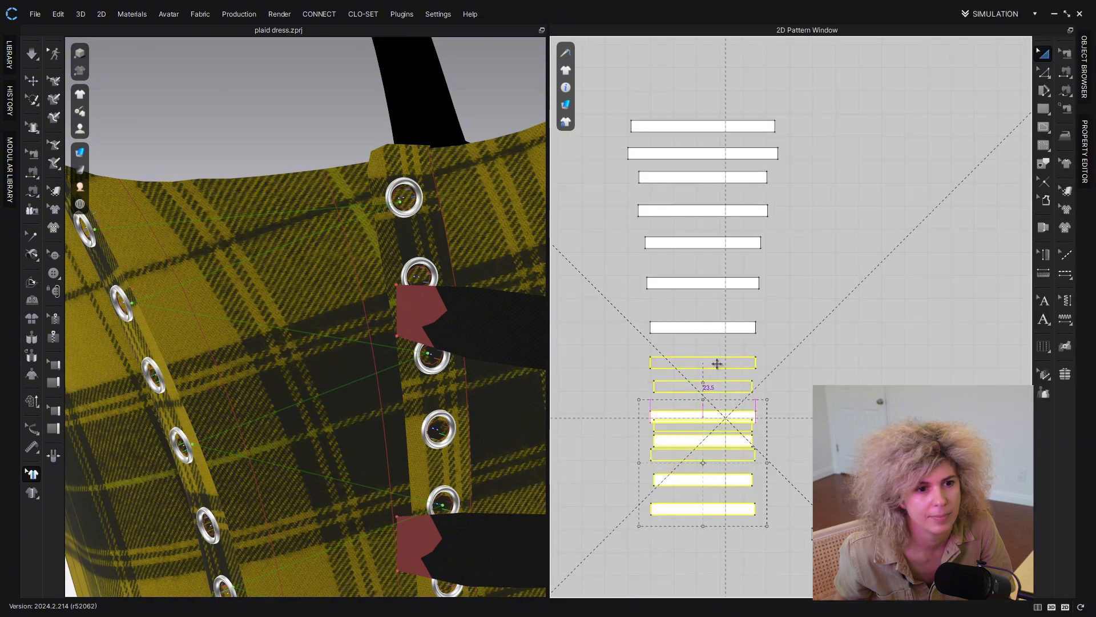
left_click(710, 454)
Step: Adjust the positions of individual lacing rectangles to even out the gaps in the column
scroll(719, 459, "up", 5)
scroll(306, 316, "down", 8)
scroll(719, 457, "up", 3)
left_click_drag(600, 462, 600, 444)
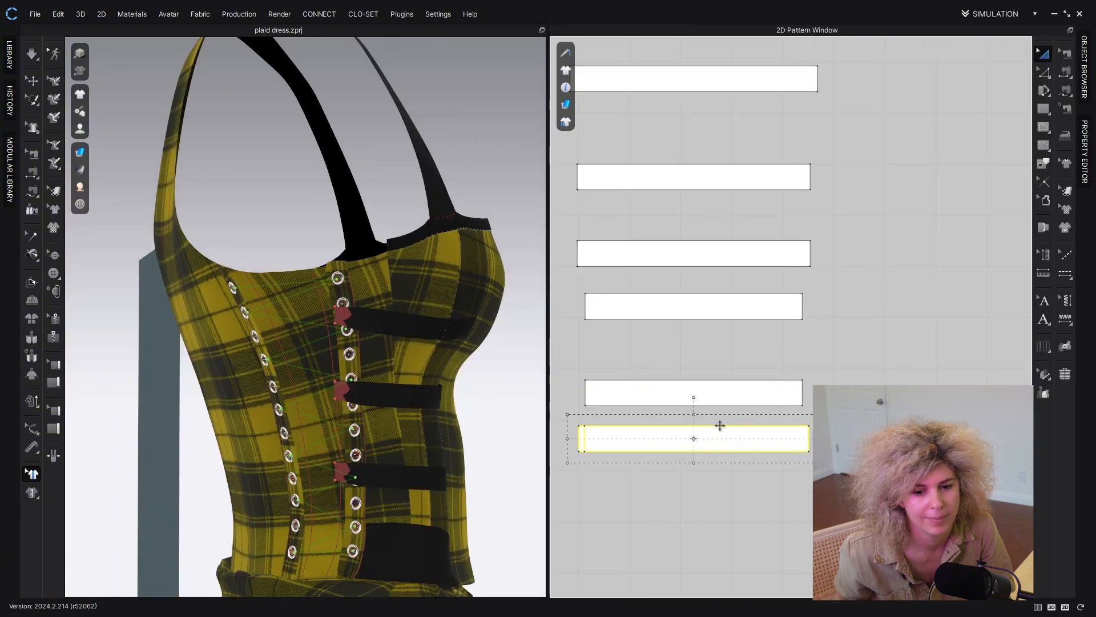
middle_click_drag(715, 351, 715, 409)
left_click(714, 366)
left_click_drag(574, 365, 569, 365)
left_click_drag(814, 365, 818, 365)
scroll(805, 381, "down", 5)
middle_click_drag(758, 165, 761, 194)
mouse_move(776, 183)
left_mouse_down()
mouse_move(776, 135)
mouse_move(777, 172)
left_mouse_up()
left_click(802, 160)
scroll(802, 160, "up", 3)
mouse_move(781, 209)
left_mouse_down()
mouse_move(781, 199)
mouse_move(799, 219)
left_mouse_up()
scroll(857, 297, "down", 3)
Step: Select the whole column of lacing rectangles and distribute them vertically with the suggested spacing
scroll(825, 194, "down", 2)
left_click(794, 276)
left_click_drag(719, 118, 889, 448)
right_click(805, 331)
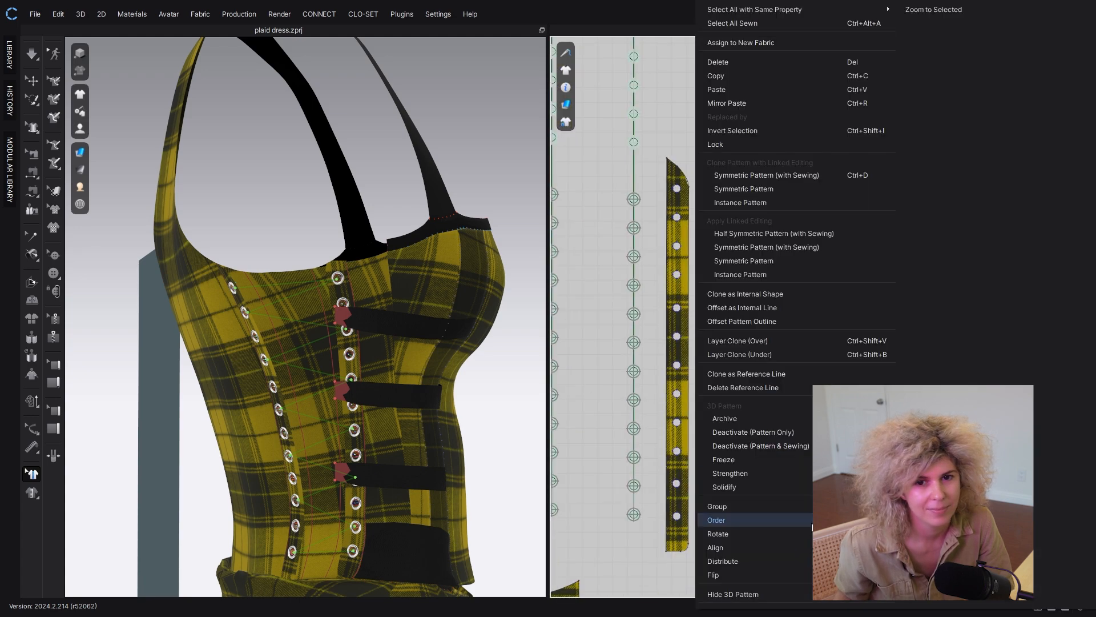
left_click(791, 562)
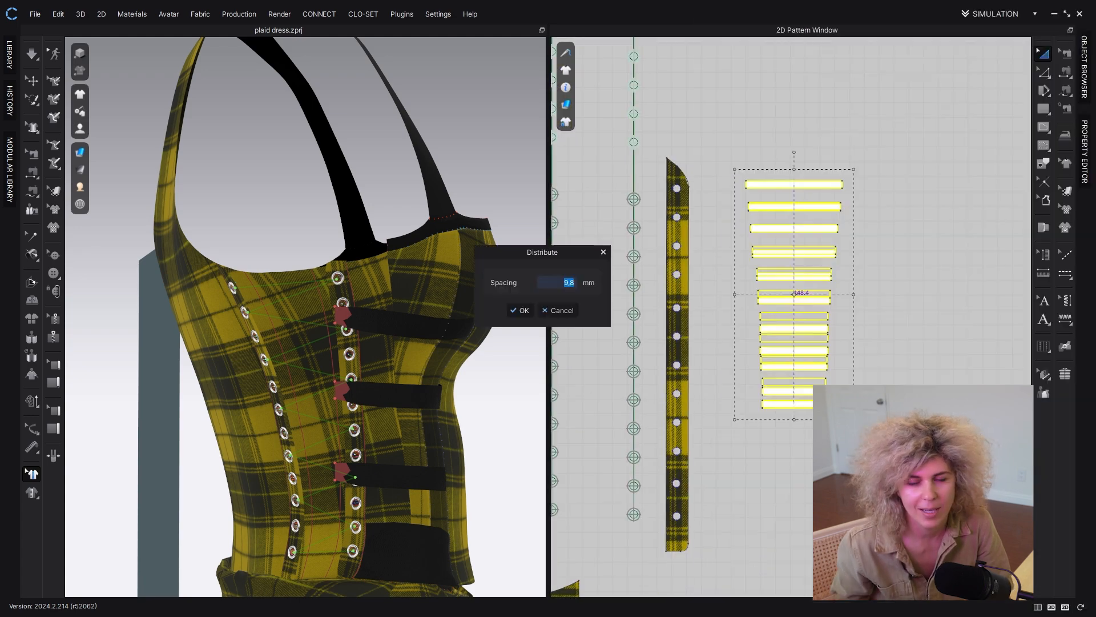
left_click(520, 312)
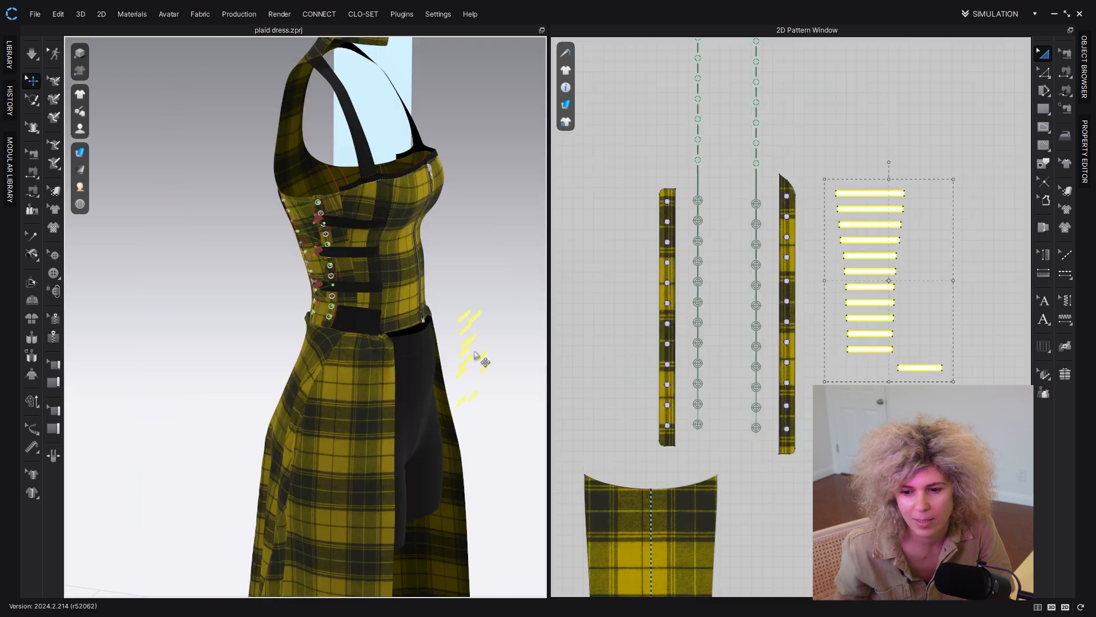
Step: Reset the 3D arrangement of the selected lacing rectangles so they follow their 2D layout
right_click_drag(465, 354, 423, 351)
right_click(420, 348)
left_click(492, 233)
scroll(482, 294, "down", 5)
right_click_drag(482, 294, 373, 281)
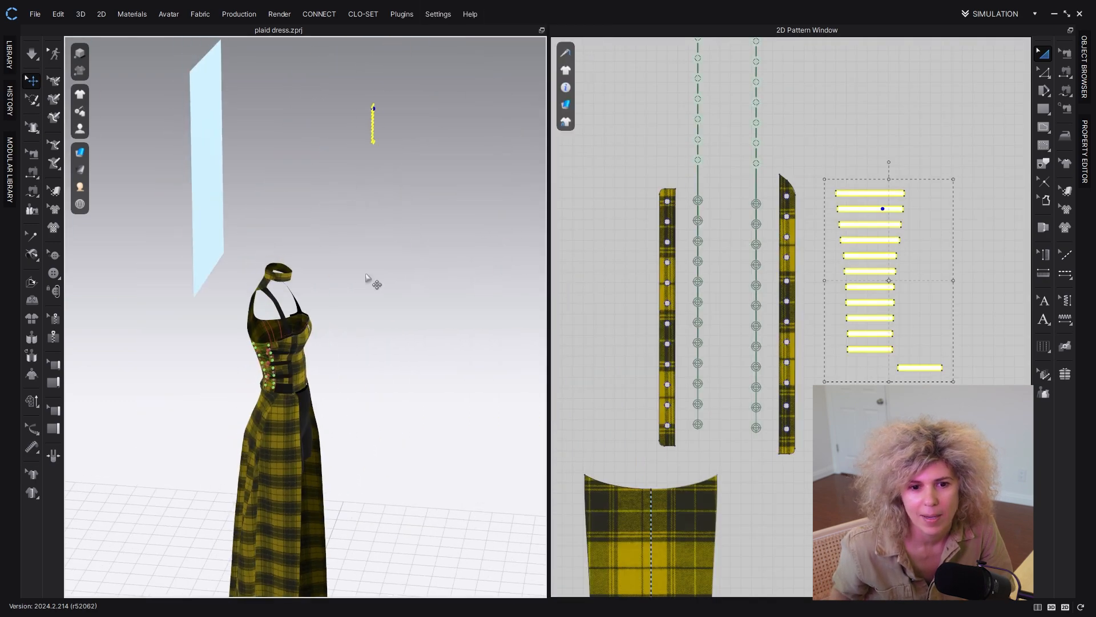
Step: Lower the lacing rectangles in the 3D view and bring them to bodice height beside the dress
left_click(373, 119)
right_click_drag(365, 148, 320, 274)
middle_click_drag(399, 240, 274, 171)
left_click_drag(323, 86, 323, 260)
right_click_drag(365, 257, 342, 354)
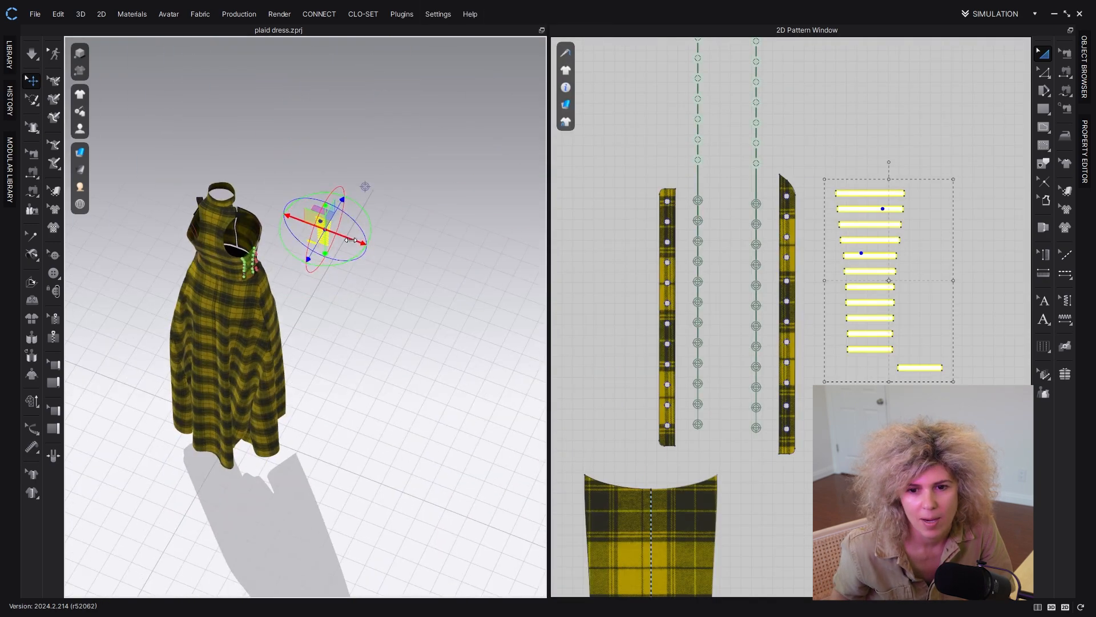
left_click_drag(307, 257, 280, 240)
right_click_drag(343, 342, 366, 251)
scroll(274, 206, "up", 3)
left_click_drag(266, 141, 266, 161)
right_click_drag(266, 161, 313, 232)
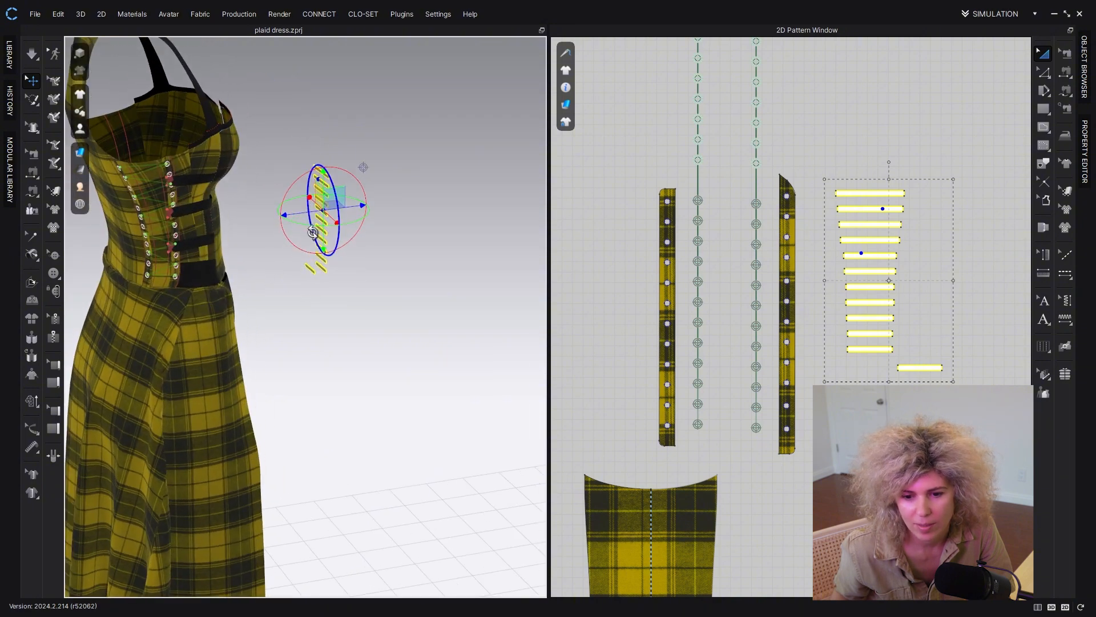
Step: Place the lacing rectangles over the bodice's side opening, spanning the two eyelet rows parallel to the dress side
right_click_drag(262, 207, 272, 257)
left_click_drag(284, 219, 120, 256)
scroll(171, 257, "up", 3)
right_click_drag(228, 274, 262, 188)
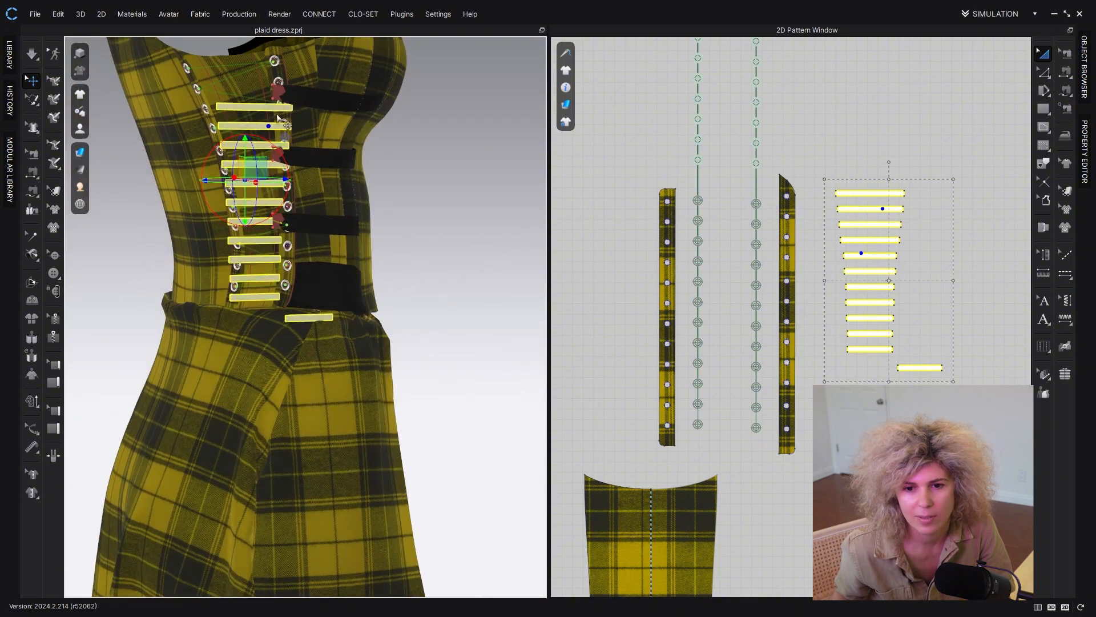
Step: Select the eleven stacked lacing rectangles, leaving out the offset lowest one
middle_click_drag(274, 182, 277, 339)
left_click(910, 388)
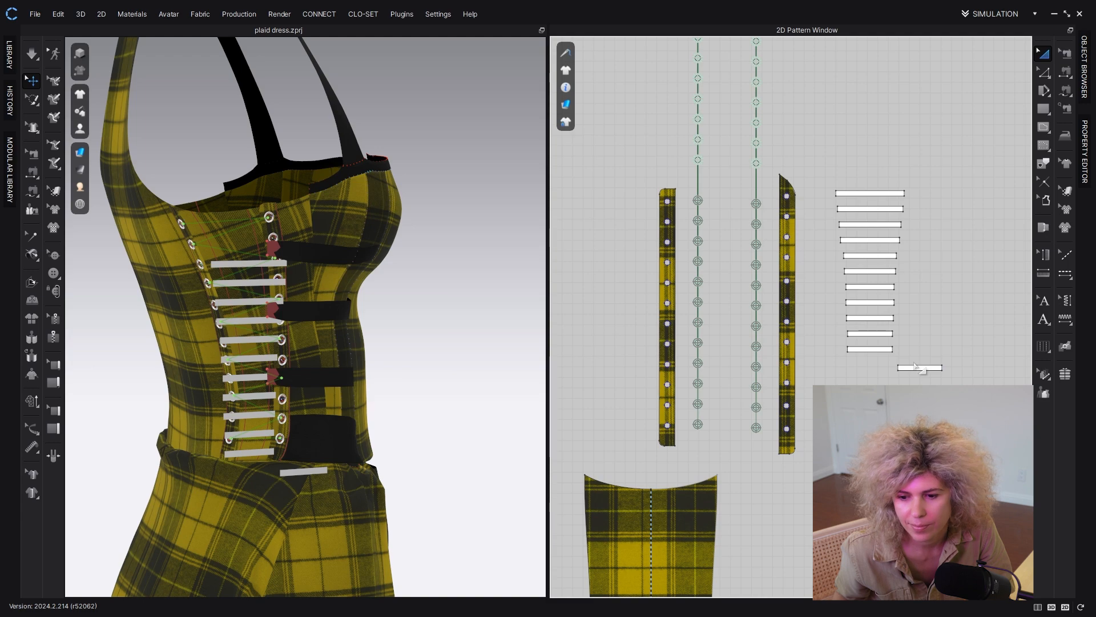
left_click(920, 367)
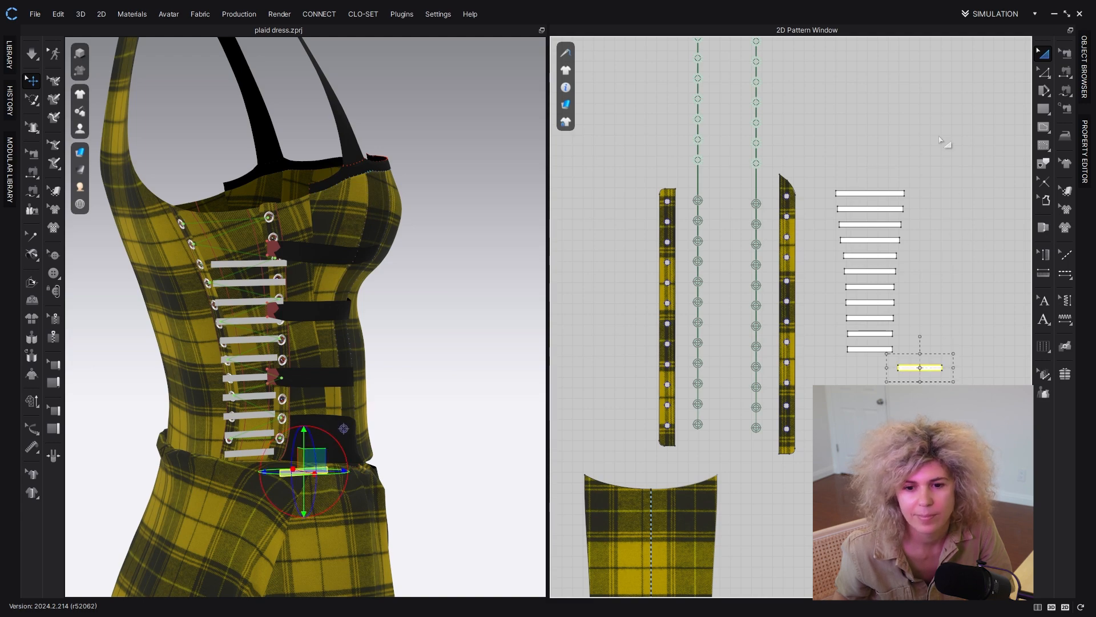
scroll(245, 331, "up", 1)
left_click_drag(835, 133, 888, 355)
scroll(223, 246, "up", 3)
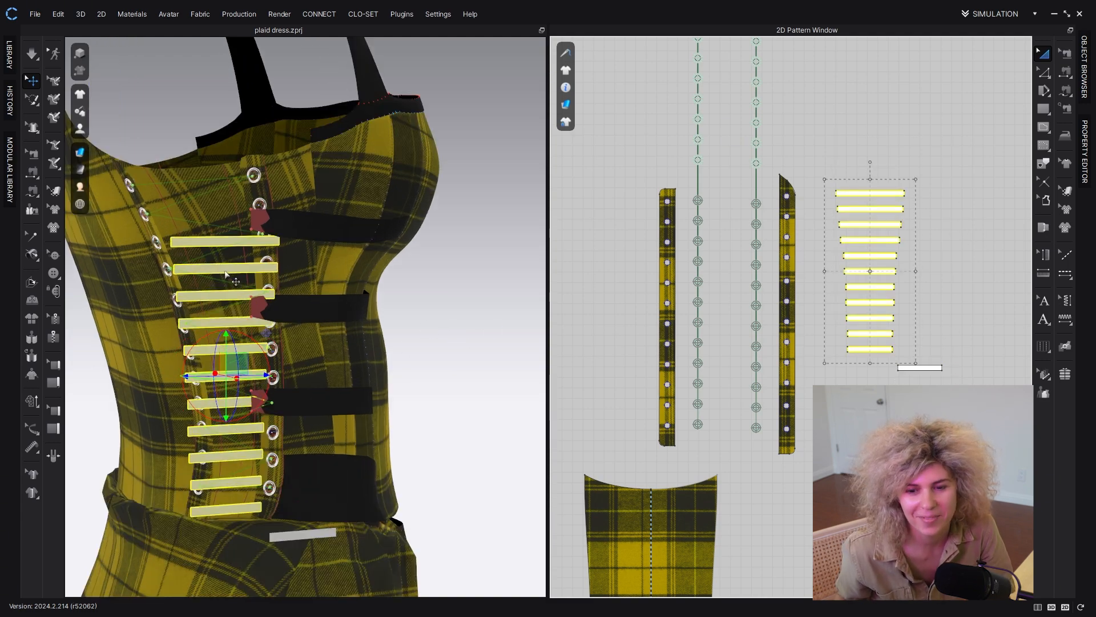
Step: Shift the eleven selected lacing rectangles slightly and rotate them about the vertical axis to follow the bodice's side opening
mouse_move(210, 240)
right_mouse_down()
mouse_move(213, 215)
mouse_move(189, 236)
right_mouse_up()
left_click_drag(194, 296, 186, 299)
left_click(195, 317)
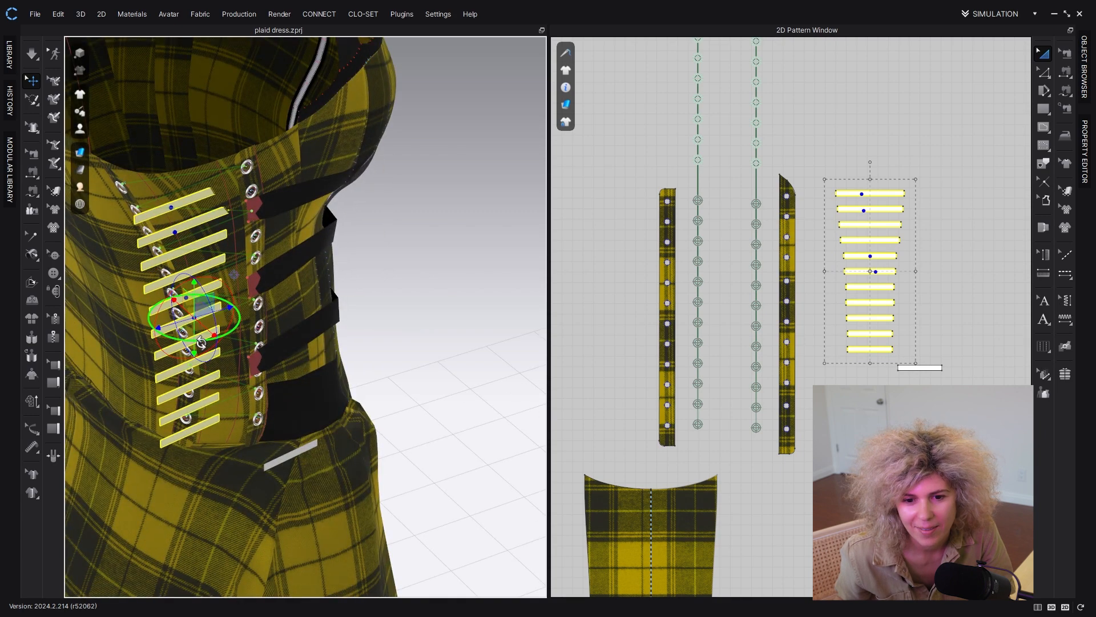
left_click_drag(201, 339, 181, 331)
right_click_drag(181, 331, 246, 308)
left_click(190, 289)
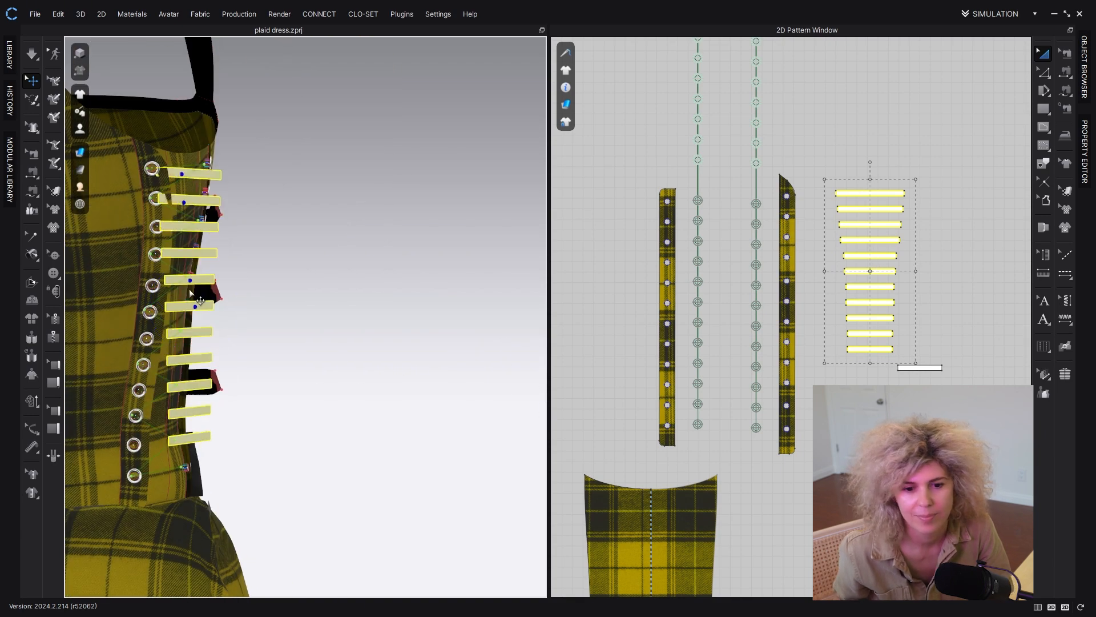
Step: Select all twelve lacing rectangles and tilt them slightly in the 3D view to follow the slope of the side opening
scroll(189, 288, "up", 3)
middle_click_drag(189, 288, 267, 279)
scroll(267, 279, "down", 1)
right_click_drag(267, 279, 303, 279)
left_click(422, 261)
left_click_drag(828, 172, 962, 378)
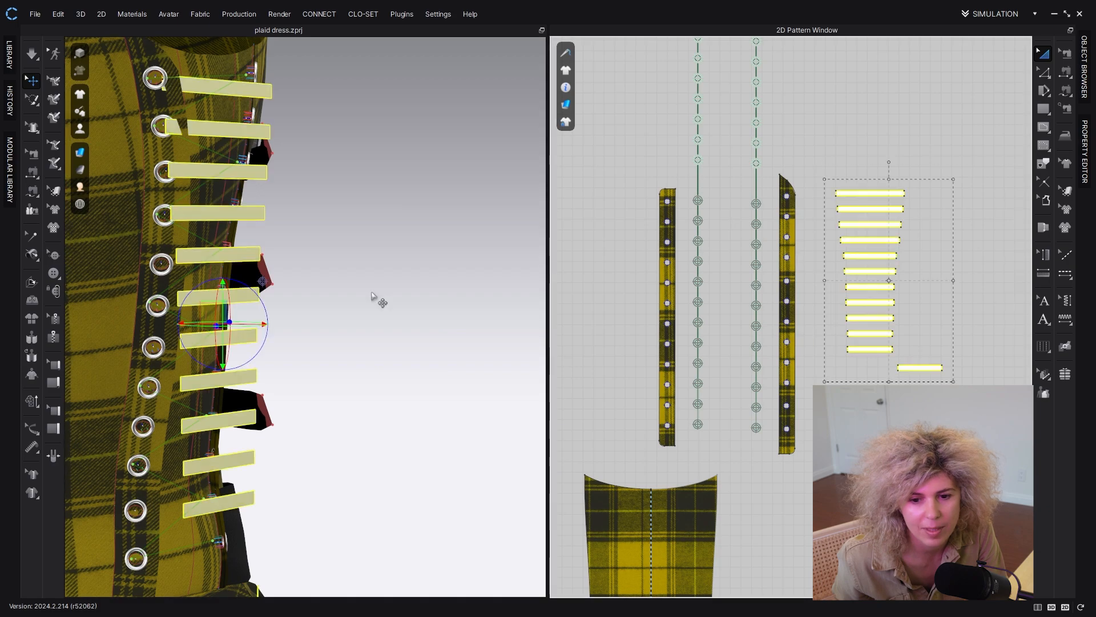
right_click_drag(377, 300, 374, 326)
scroll(374, 326, "down", 2)
right_click_drag(314, 363, 264, 348)
left_click(208, 175)
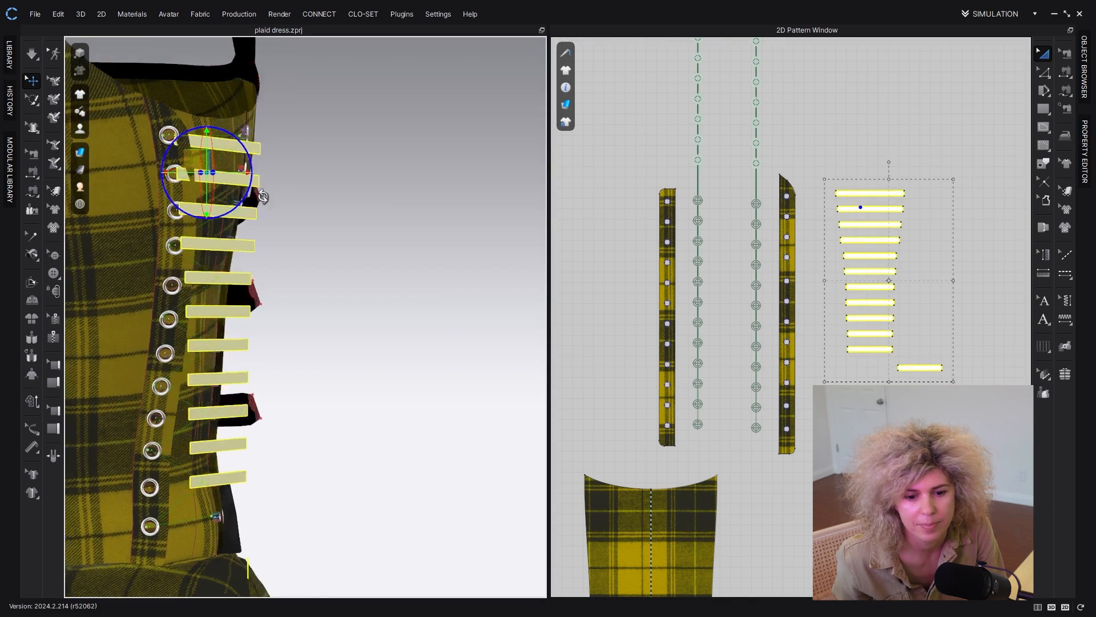
right_click_drag(207, 175, 251, 171)
left_click_drag(262, 186, 259, 195)
Step: Turn and shift all the lacing rectangles in 3D so they span between the two eyelet rows, and deselect them
right_click_drag(266, 231, 142, 312)
right_click_drag(247, 271, 220, 239)
left_click_drag(274, 256, 295, 264)
left_click(297, 165)
left_click_drag(329, 196, 336, 186)
left_click_drag(312, 151, 301, 145)
left_click(483, 436)
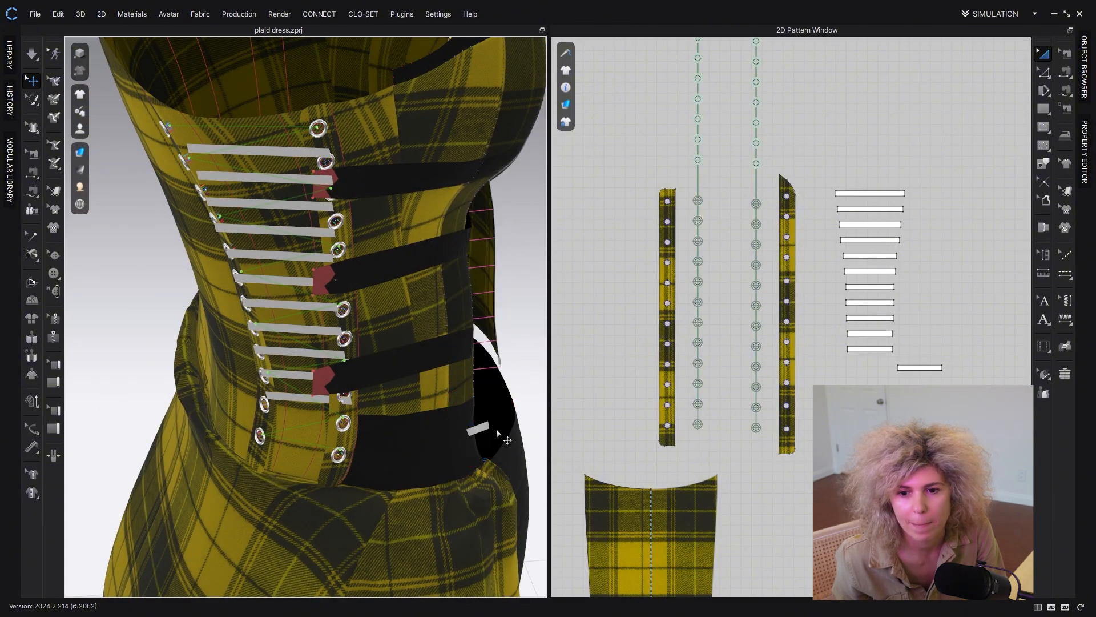
Step: Move the stray lowest lacing rectangle in 3D to the bottom of the side opening, close to the lowest eyelets
left_click_drag(490, 421, 318, 424)
right_click_drag(317, 424, 394, 436)
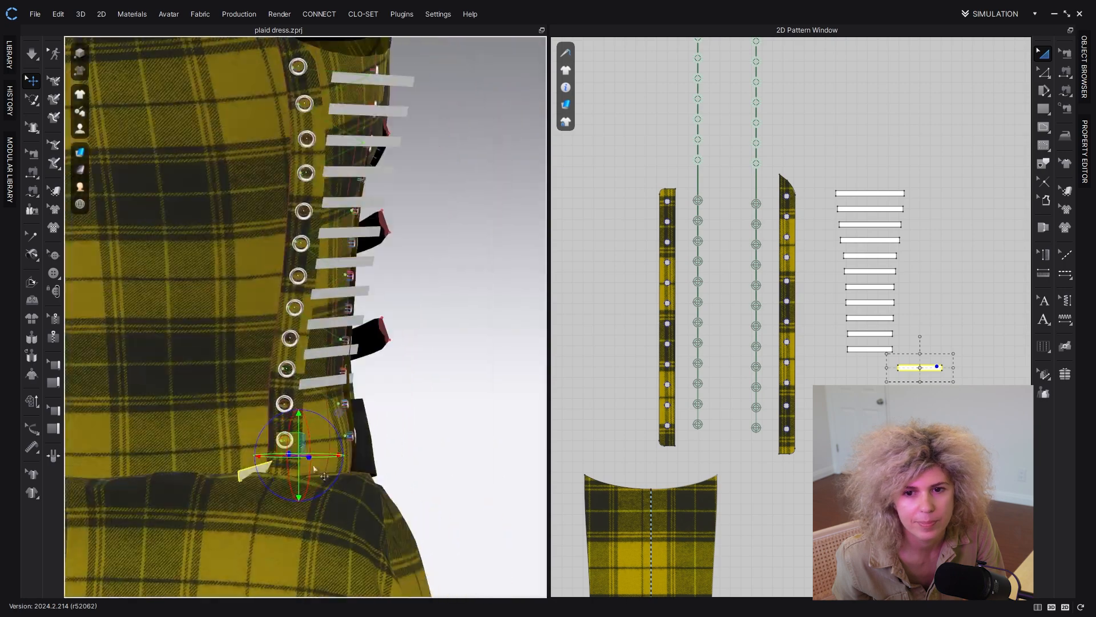
left_click_drag(311, 451, 352, 436)
right_click_drag(352, 435, 206, 454)
left_click_drag(460, 445, 318, 436)
right_click_drag(318, 435, 431, 405)
left_click_drag(360, 416, 419, 365)
right_click_drag(419, 365, 406, 412)
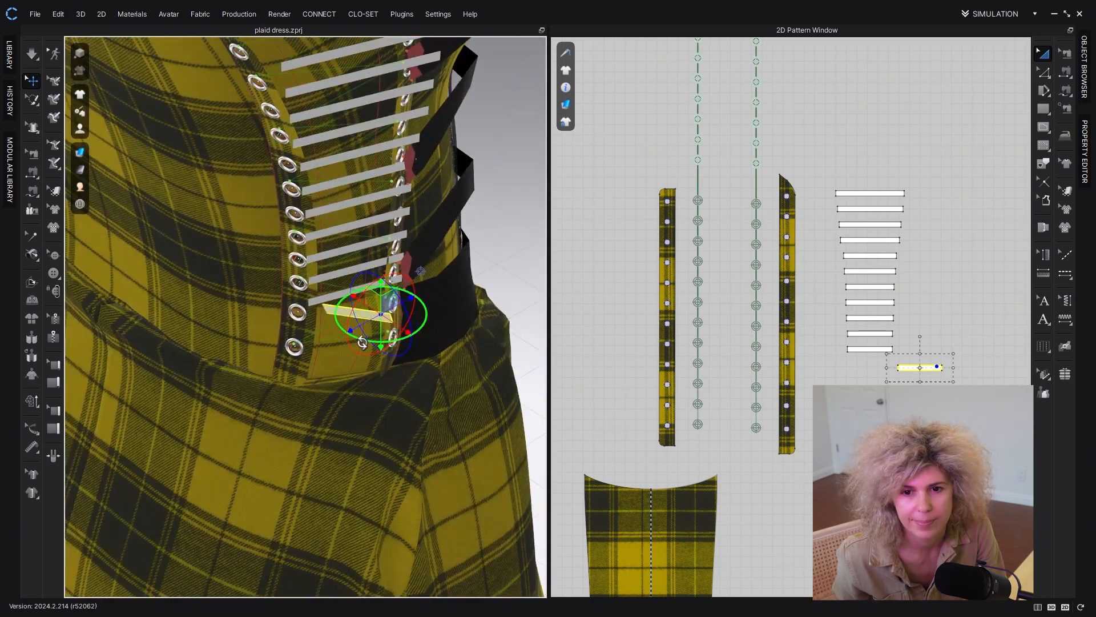
Step: Rotate the lowest lacing rectangle and place it across the bottom pair of eyelets
left_click_drag(362, 342, 344, 339)
right_click_drag(344, 339, 257, 242)
scroll(234, 241, "up", 4)
left_click_drag(394, 221, 402, 233)
left_click_drag(371, 240, 393, 316)
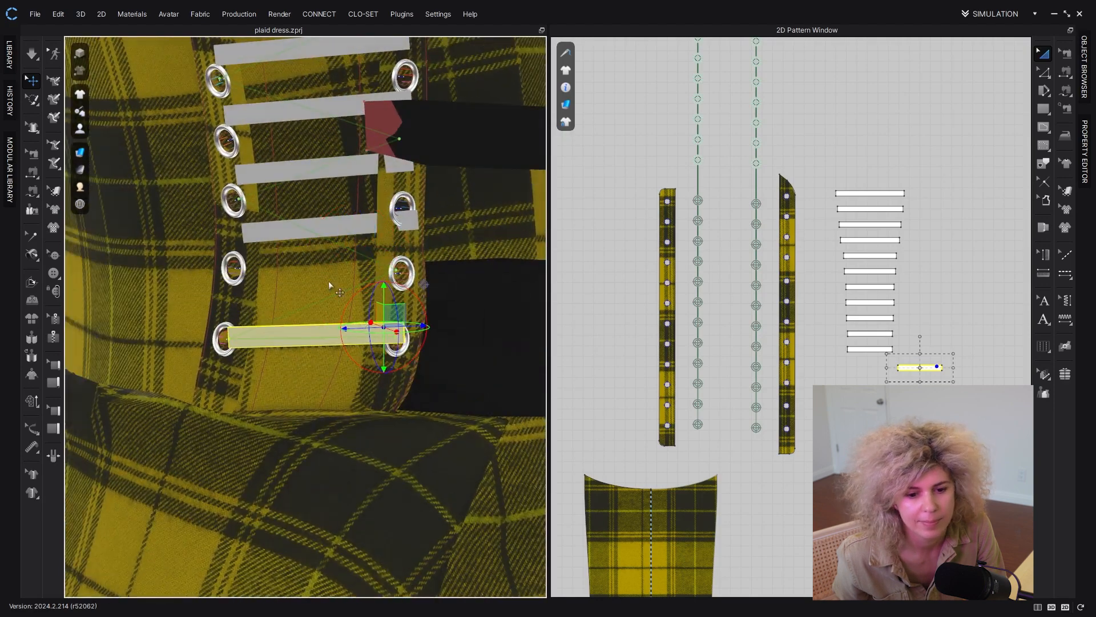
scroll(330, 286, "down", 5)
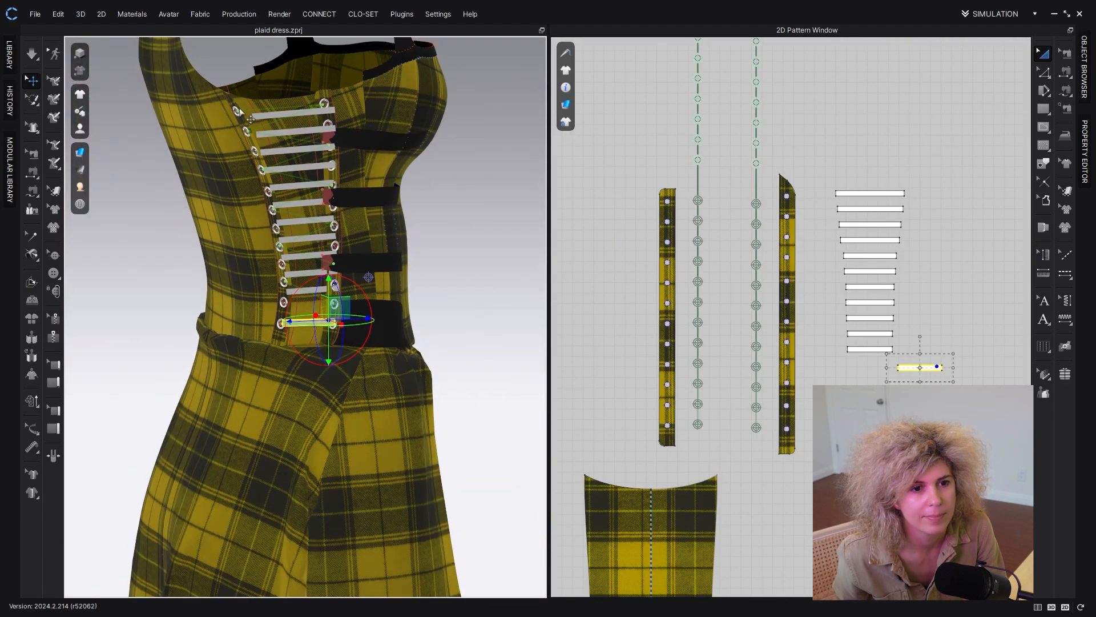
Step: Rotate the topmost lacing rectangle to match the side opening and bring it to the uppermost eyelets
scroll(243, 124, "up", 6)
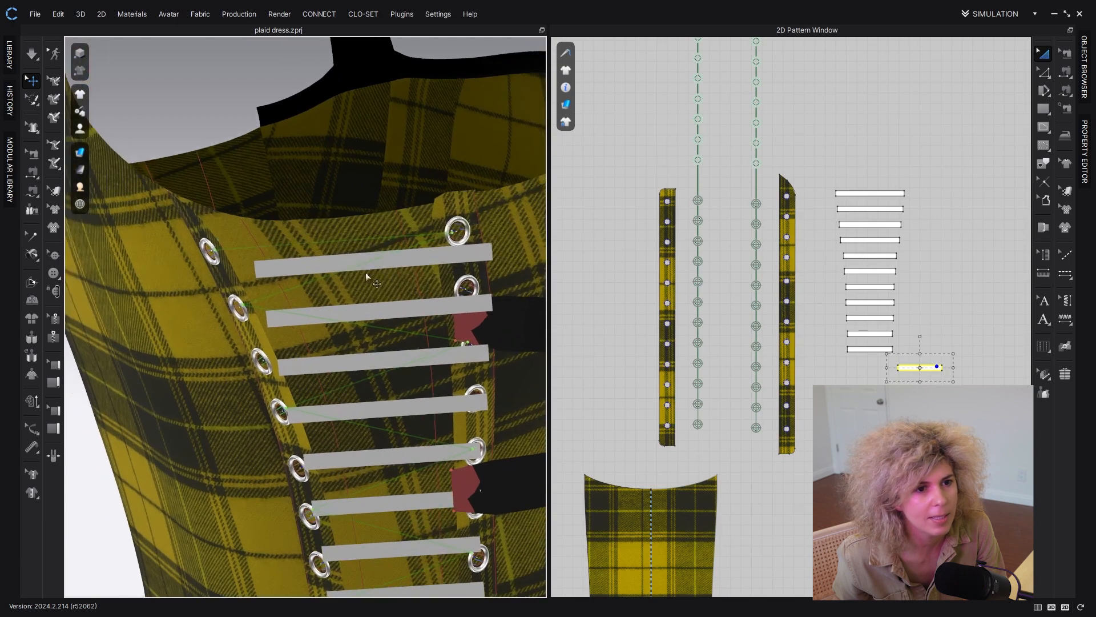
left_click(355, 251)
right_click_drag(356, 252, 463, 267)
left_click(370, 227)
left_click_drag(394, 254, 380, 260)
left_click_drag(369, 212, 365, 173)
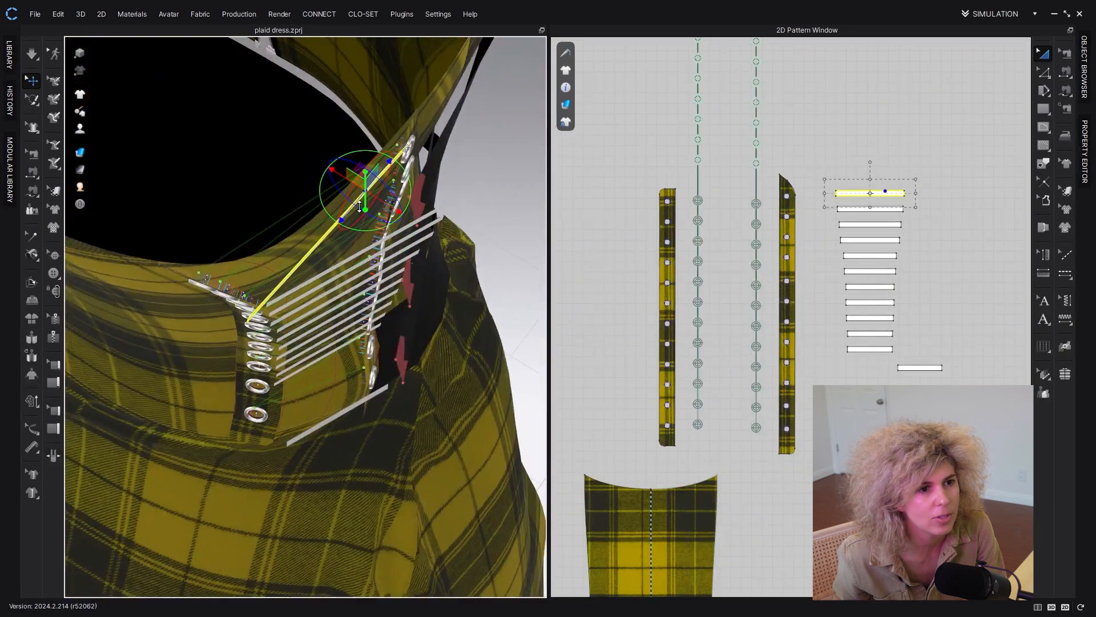
right_click_drag(365, 173, 274, 195)
left_click_drag(320, 199, 321, 236)
right_click_drag(320, 236, 370, 251)
Step: Adjust the position and angle of the top two lacing rectangles so they sit near the upper eyelet pairs
left_click_drag(346, 263, 319, 246)
right_click_drag(319, 246, 212, 360)
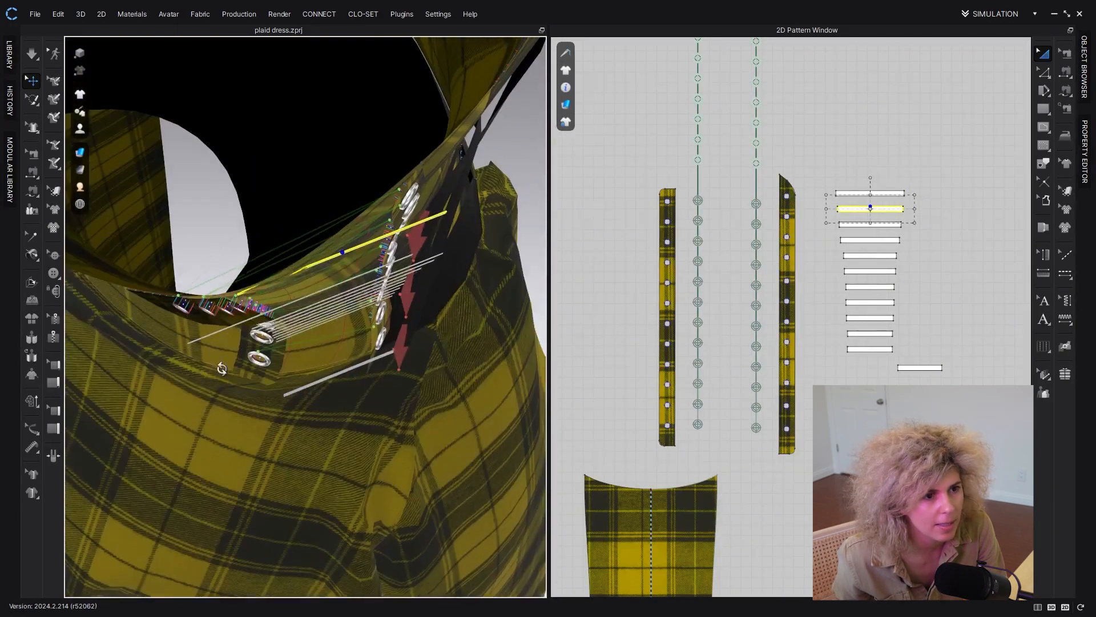
left_click_drag(250, 342, 242, 327)
left_click(235, 341)
right_click_drag(236, 342, 183, 171)
left_click(313, 279)
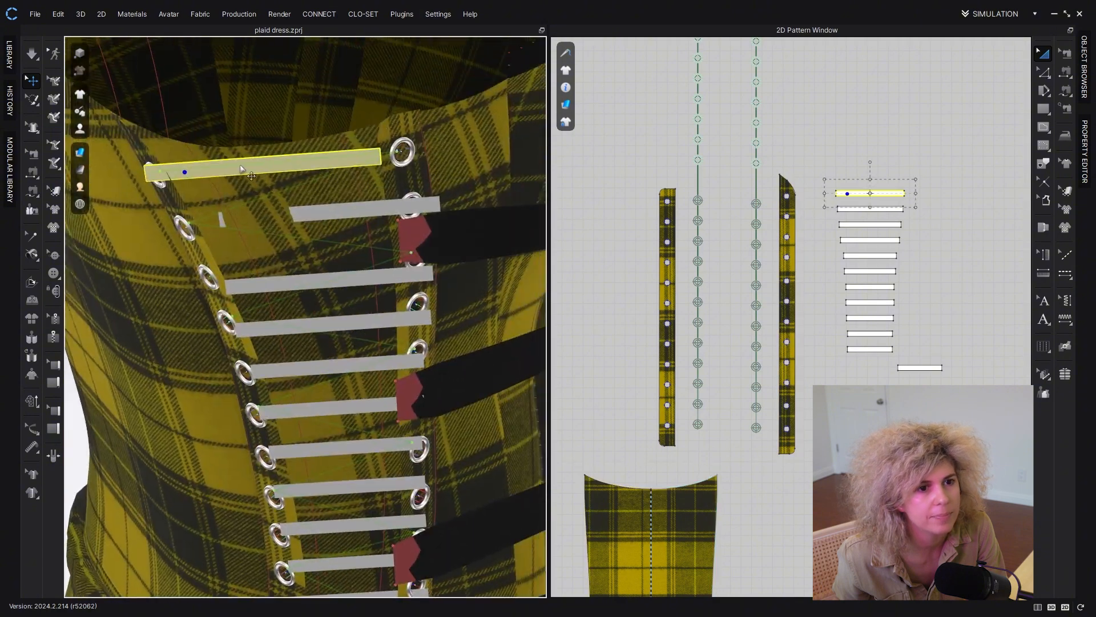
left_click(197, 252)
right_click_drag(197, 251, 294, 222)
left_click_drag(343, 238, 344, 243)
left_click_drag(286, 177, 302, 195)
Step: Select the eleven stacked lacing rectangles together and nudge them sideways relative to the eyelet rows
left_click_drag(823, 248, 913, 356)
left_click(805, 145)
left_click(857, 241, "shift")
left_click(864, 224, "shift")
left_click(864, 209, "shift")
left_click(866, 193, "shift")
right_click_drag(519, 240, 365, 420)
left_click_drag(345, 442, 362, 445)
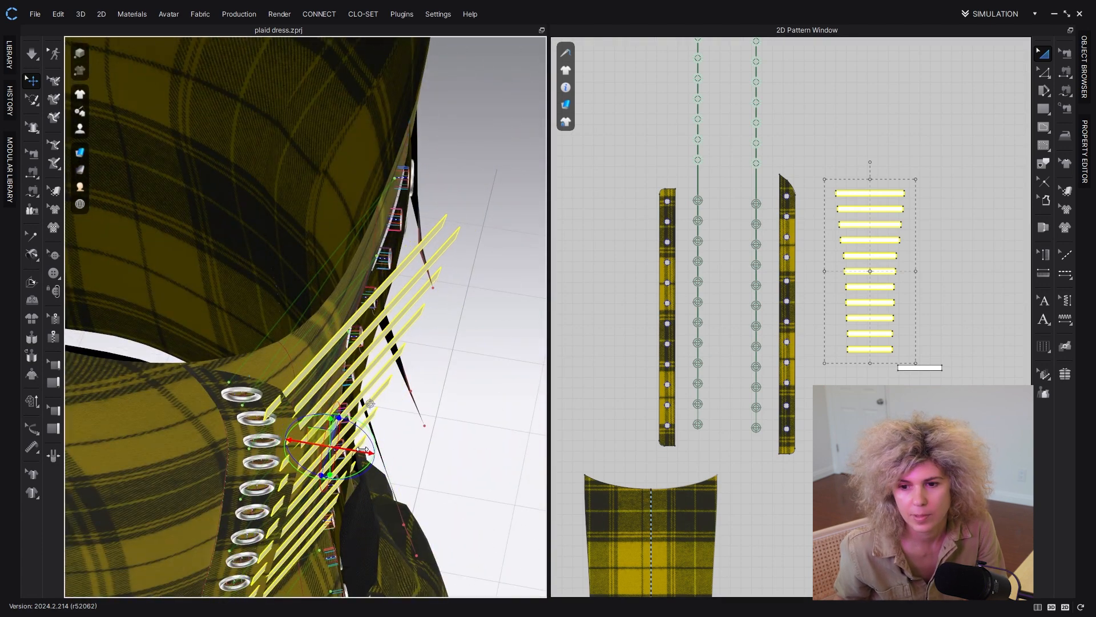
right_click_drag(392, 466, 374, 365)
left_click_drag(336, 407, 331, 386)
key("ctrl+z")
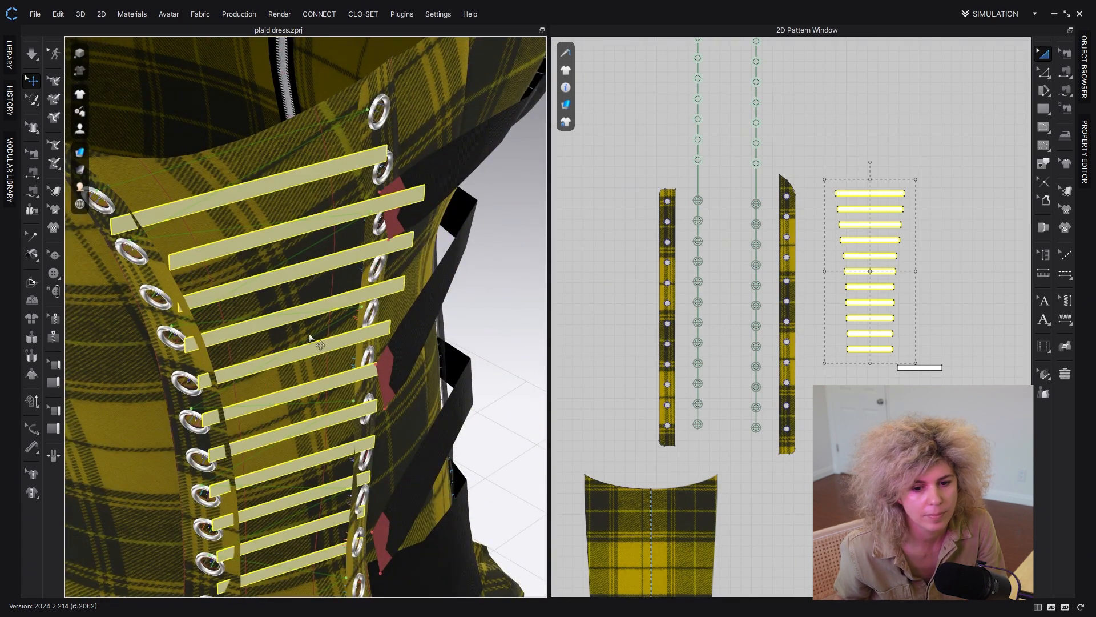
Step: Deselect the lacing rectangles and start a line-drawing tool at an eyelet on the 2D eyelet guide line
right_click_drag(317, 342, 198, 213)
left_click(539, 355)
right_click_drag(494, 412, 398, 199)
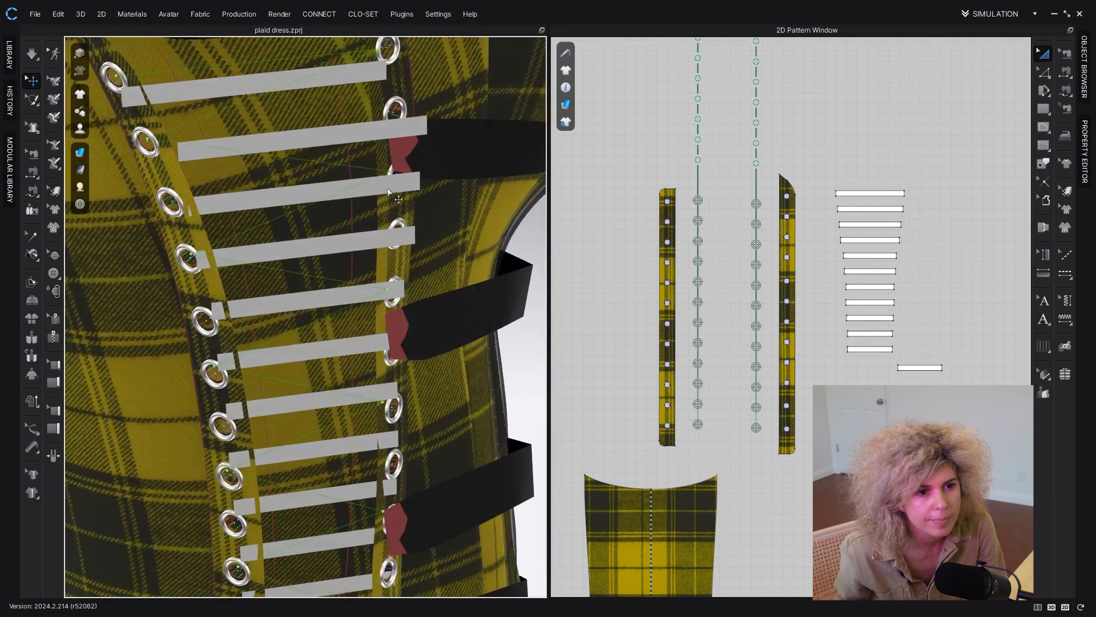
scroll(389, 192, "down", 1)
scroll(747, 254, "up", 14)
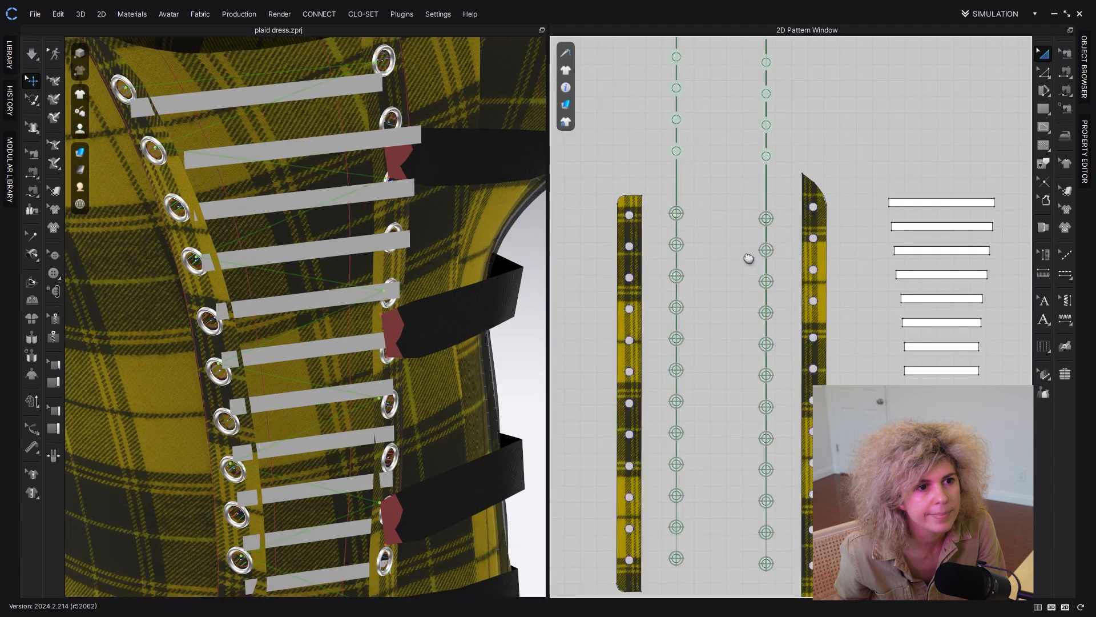
key("h")
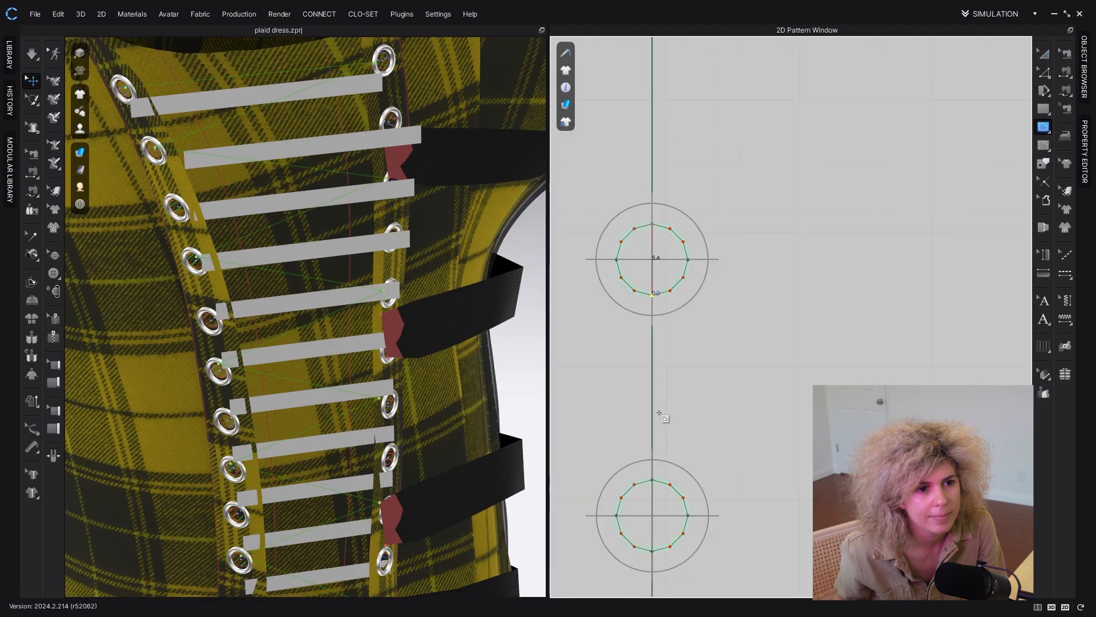
Step: Copy the vertical line across the top eyelet hole of the left column into the second and third holes
key("z")
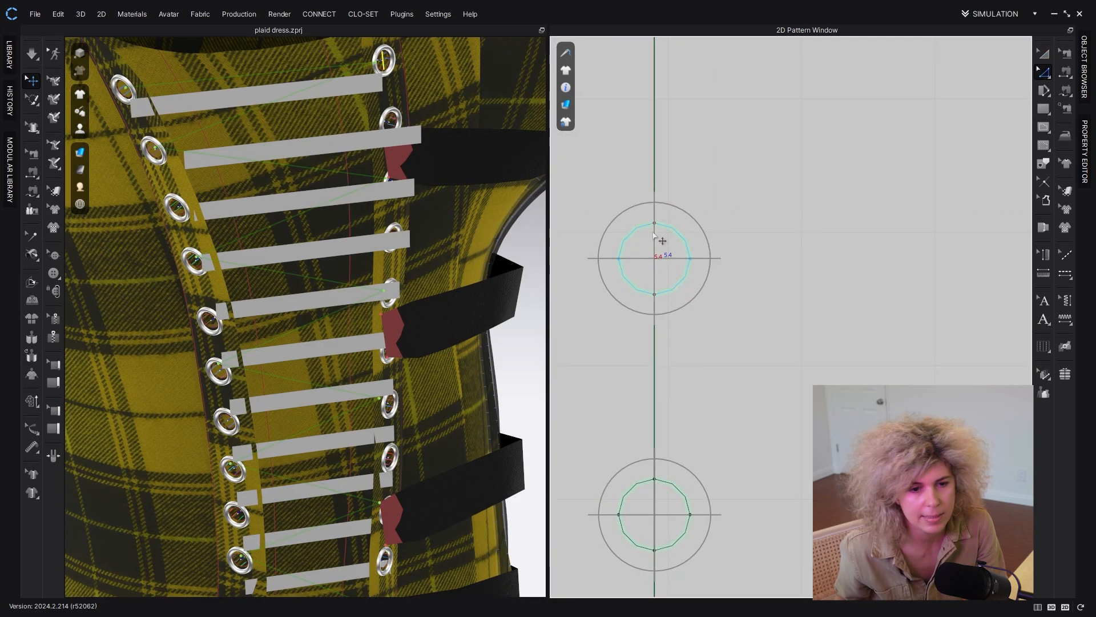
left_click(653, 254)
middle_click_drag(664, 428, 668, 264)
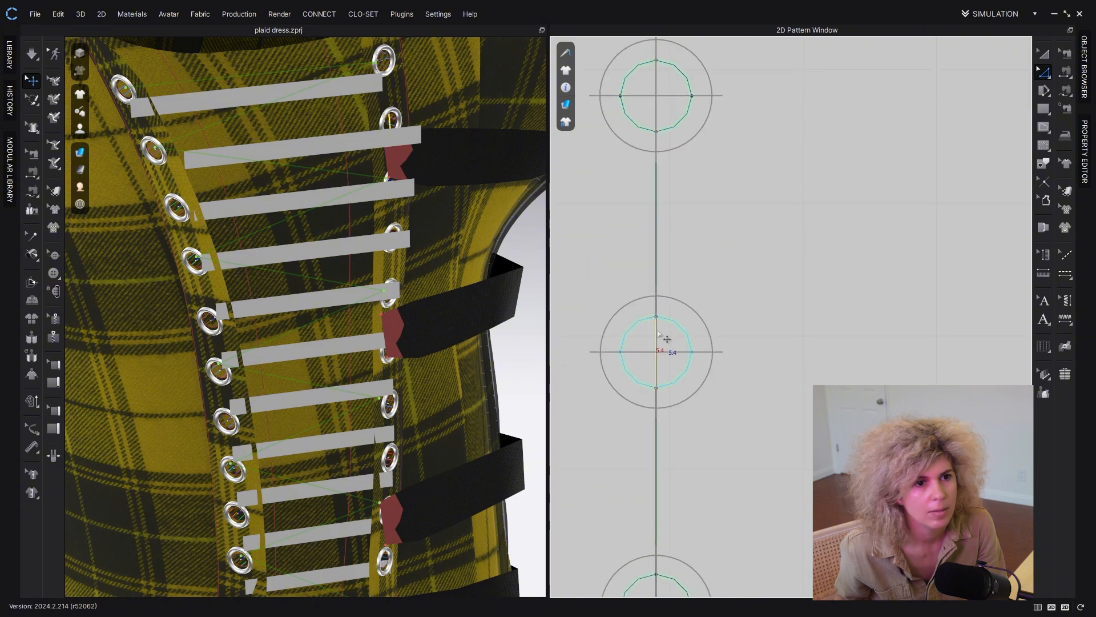
left_click_drag(666, 377, 695, 345)
key("ctrl+c")
middle_click_drag(694, 347, 697, 131)
key("ctrl+v")
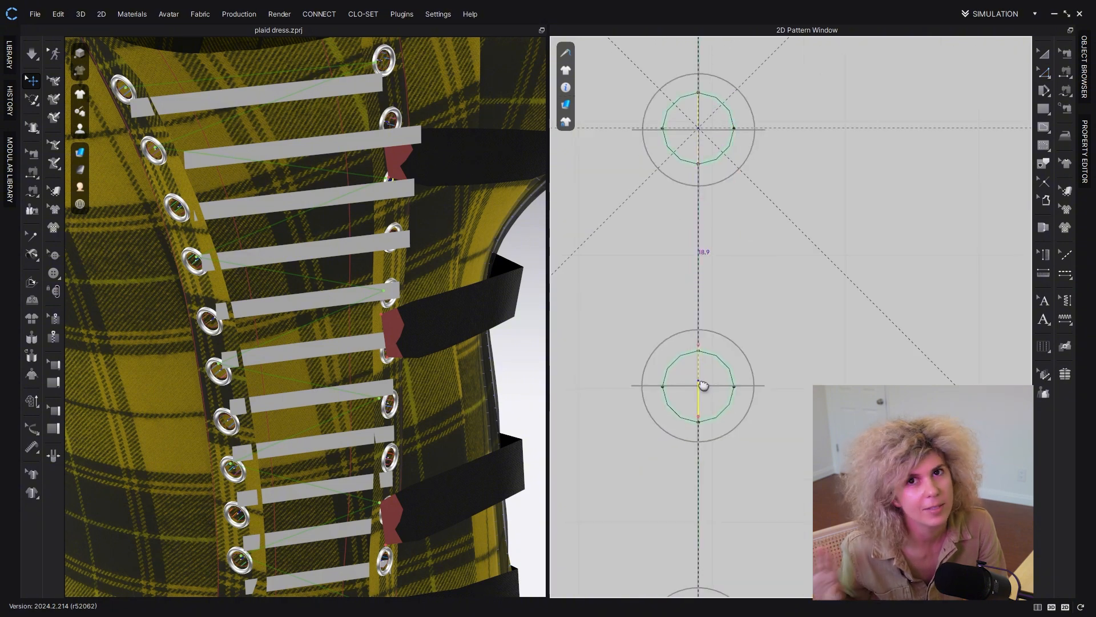
left_click(700, 384)
Step: Duplicate the vertical line into the fourth and fifth eyelet holes of the left column, centred on each circle
middle_click_drag(699, 389, 696, 163)
scroll(696, 165, "up", 1)
key("ctrl+c")
key("ctrl+v")
left_click(700, 440)
middle_click_drag(700, 440, 717, 163)
scroll(715, 151, "down", 1)
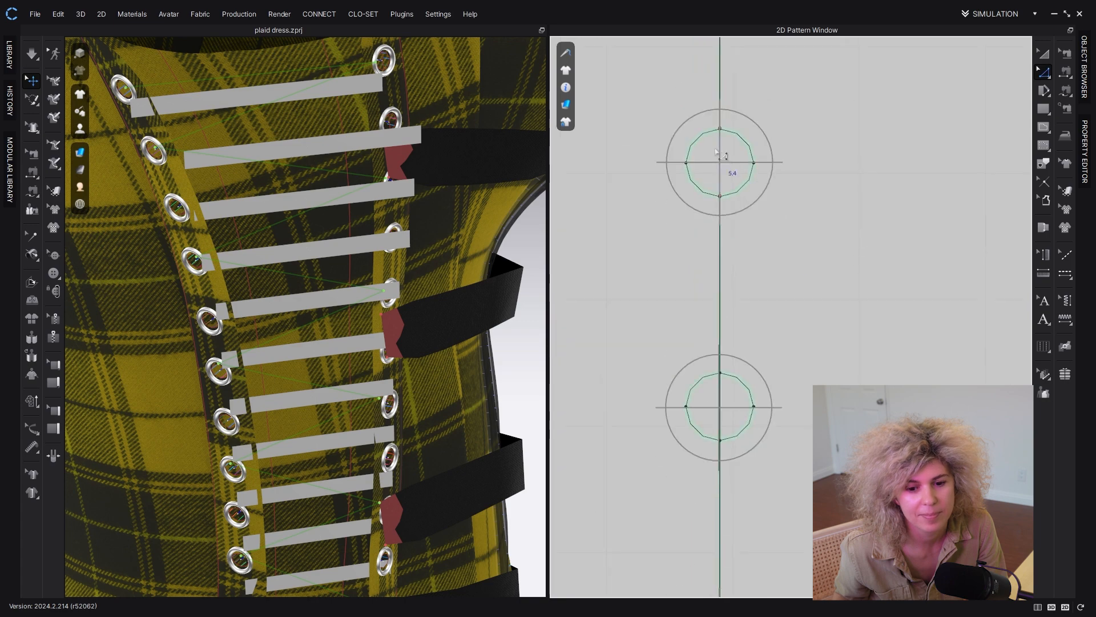
left_click(721, 153)
middle_click_drag(725, 411, 733, 144)
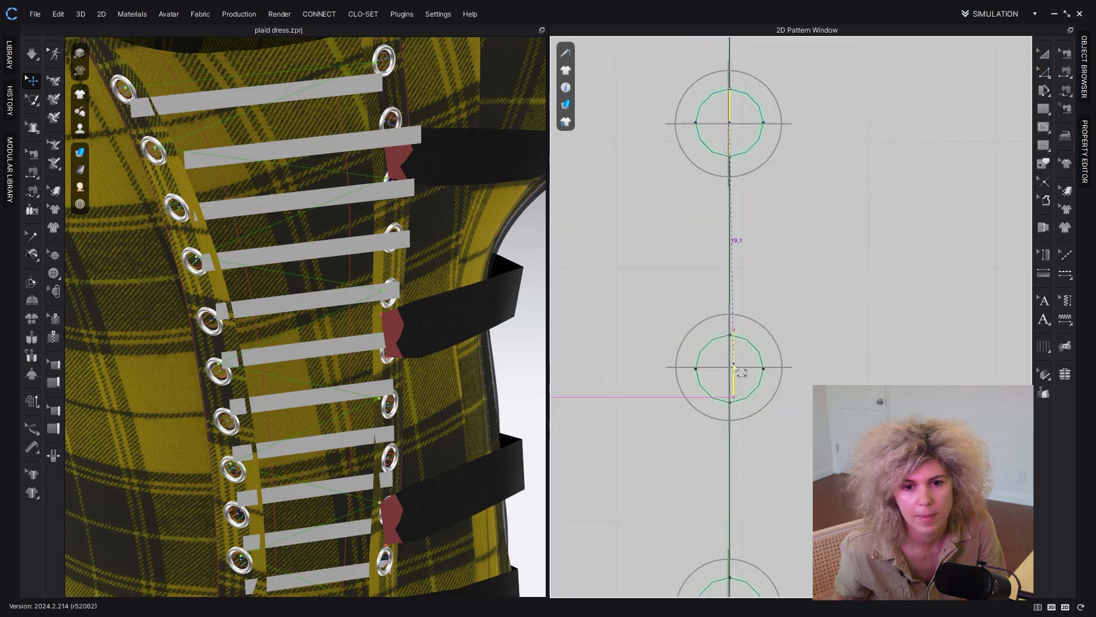
Step: Paste the vertical line at the centre of the sixth and seventh eyelet holes in the left column
scroll(734, 375, "down", 5)
scroll(734, 383, "up", 3)
middle_click_drag(735, 393, 734, 264)
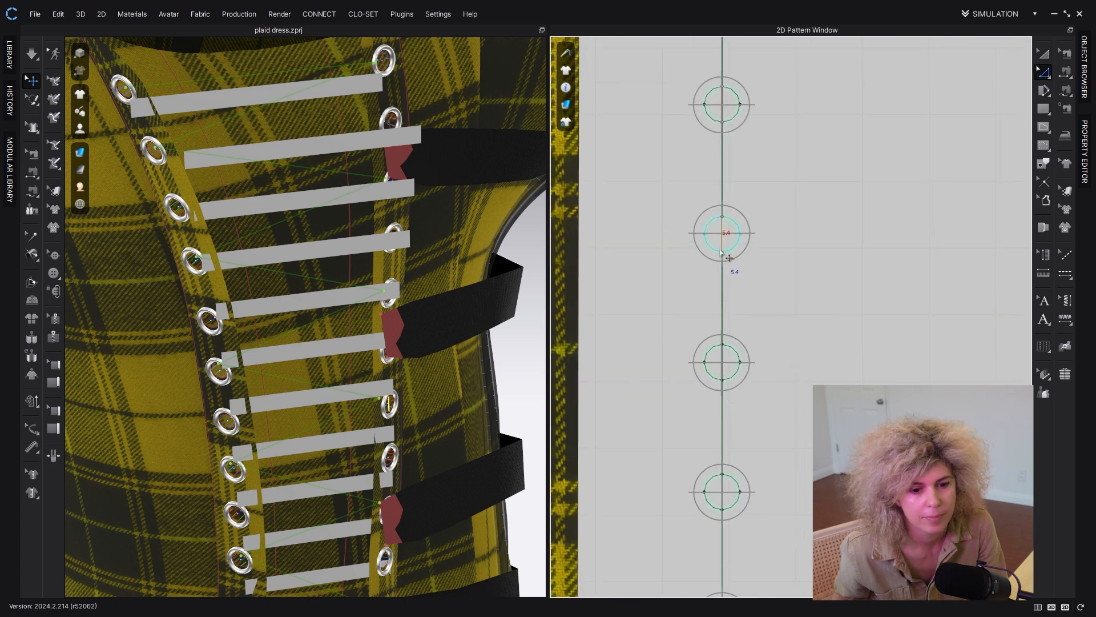
key("ctrl+c")
key("ctrl+v")
left_click(724, 364)
Step: Copy the vertical line from the seventh hole into the eighth and ninth eyelet holes of the left column
middle_click_drag(756, 444, 762, 233)
scroll(729, 134, "up", 5)
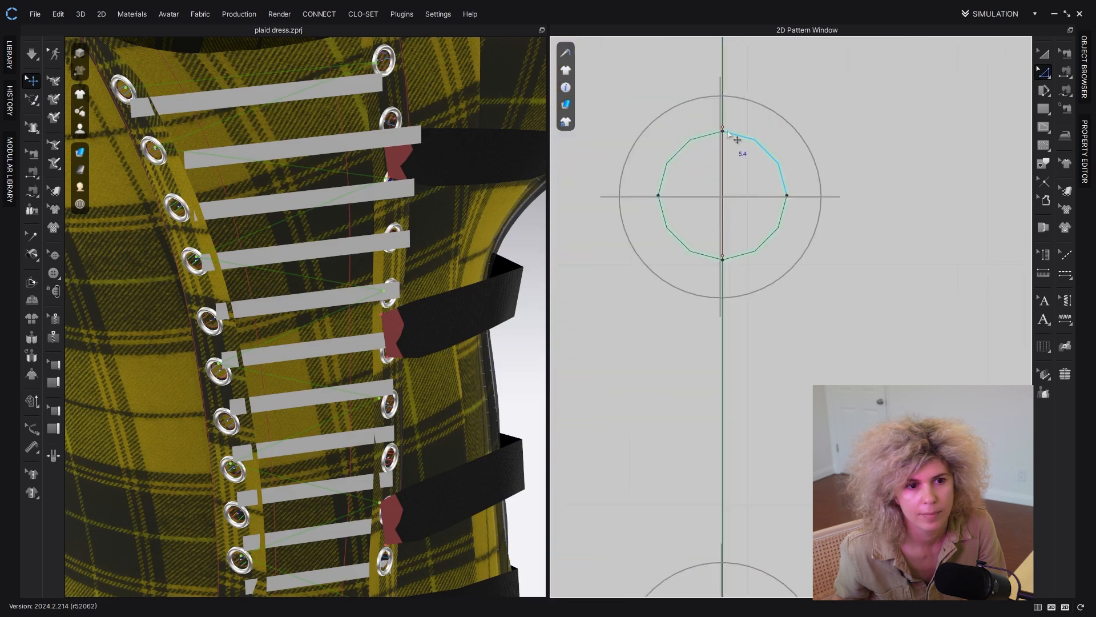
left_click(723, 168)
scroll(727, 196, "down", 4)
key("ctrl+c")
key("ctrl+v")
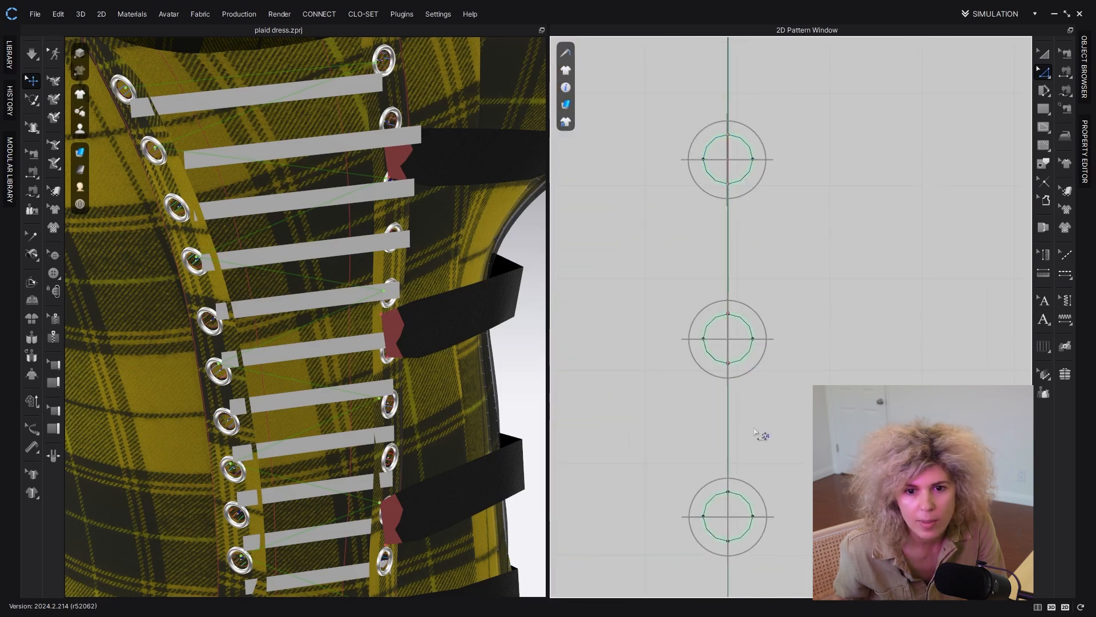
middle_click_drag(755, 433, 754, 335)
scroll(732, 227, "up", 5)
left_click(726, 312)
Step: Paste the vertical line centred in the tenth and eleventh eyelet holes of the left column
scroll(726, 242, "down", 4)
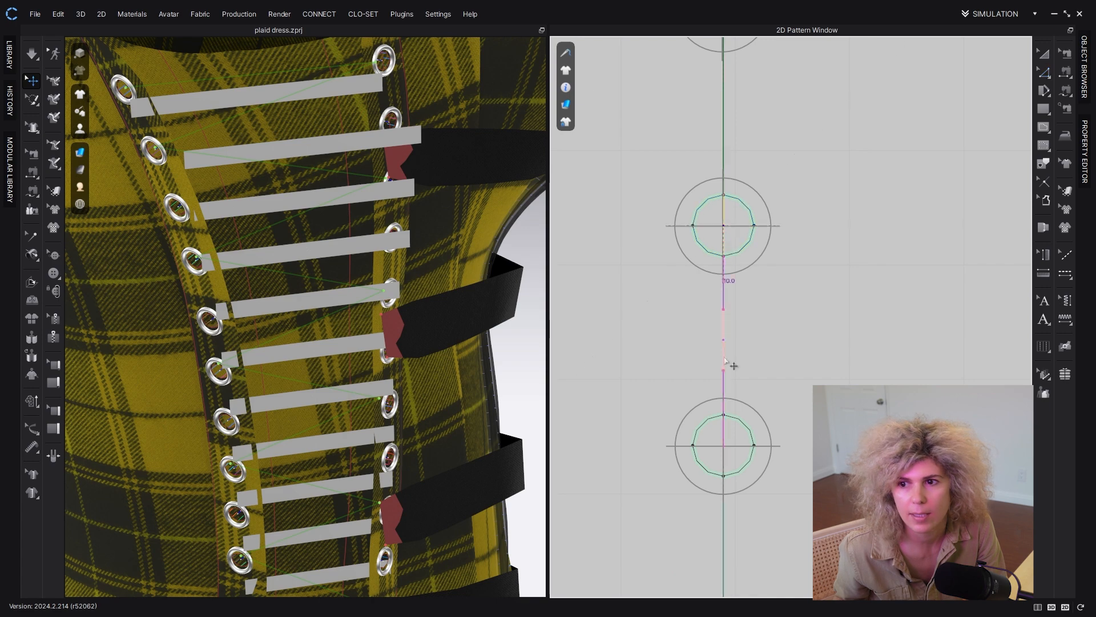
left_click(730, 449)
middle_click_drag(730, 446, 750, 261)
scroll(749, 250, "up", 4)
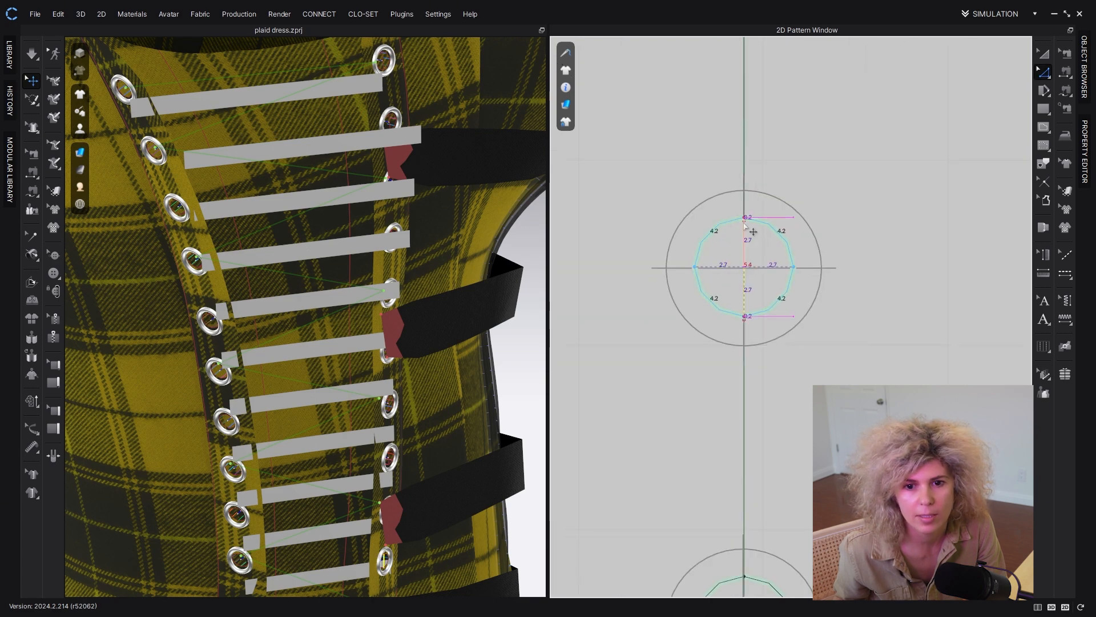
scroll(754, 234, "up", 2)
key("ctrl+v")
middle_click_drag(756, 296, 775, 200)
left_click(760, 420)
Step: Place a copy of the vertical line in the bottom eyelet hole of the left column
scroll(775, 205, "down", 5)
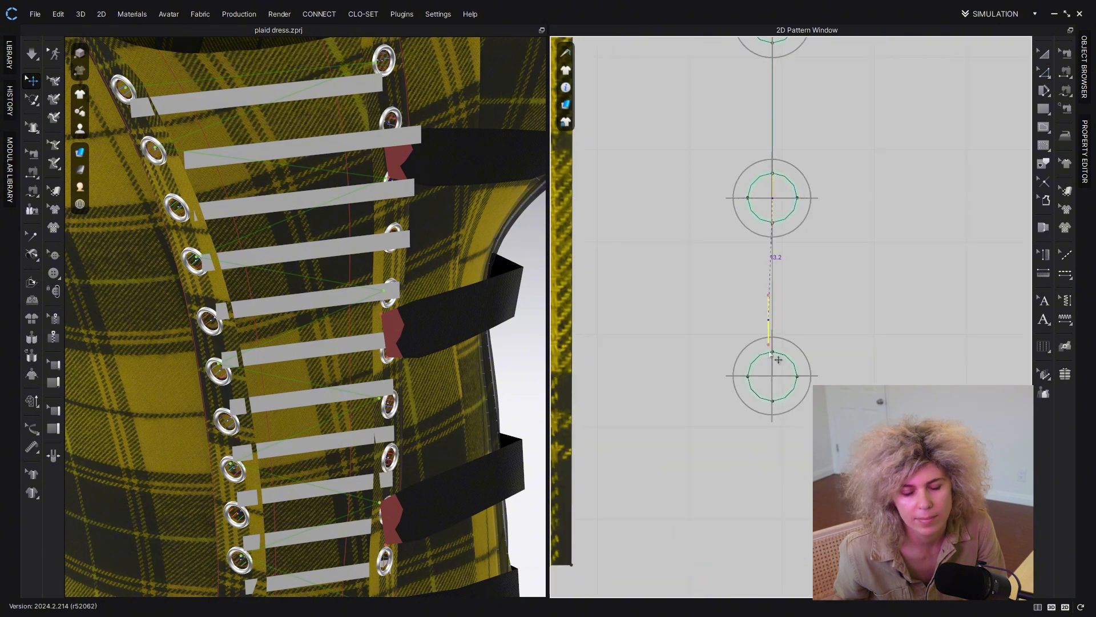
left_click(775, 377)
scroll(774, 359, "up", 5)
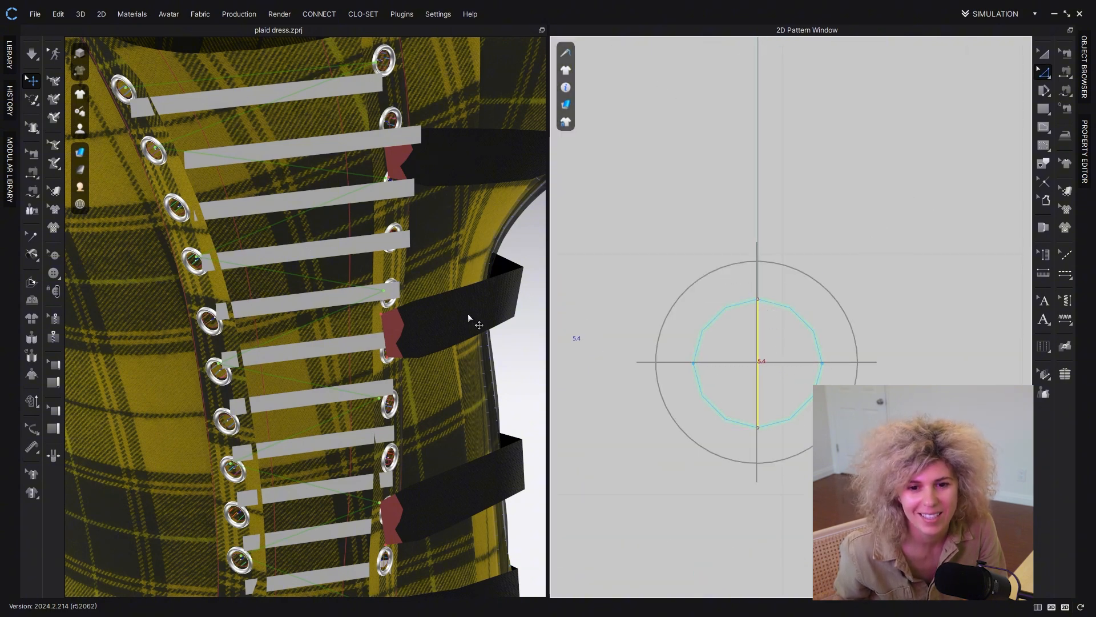
scroll(898, 269, "down", 6)
scroll(805, 345, "up", 5)
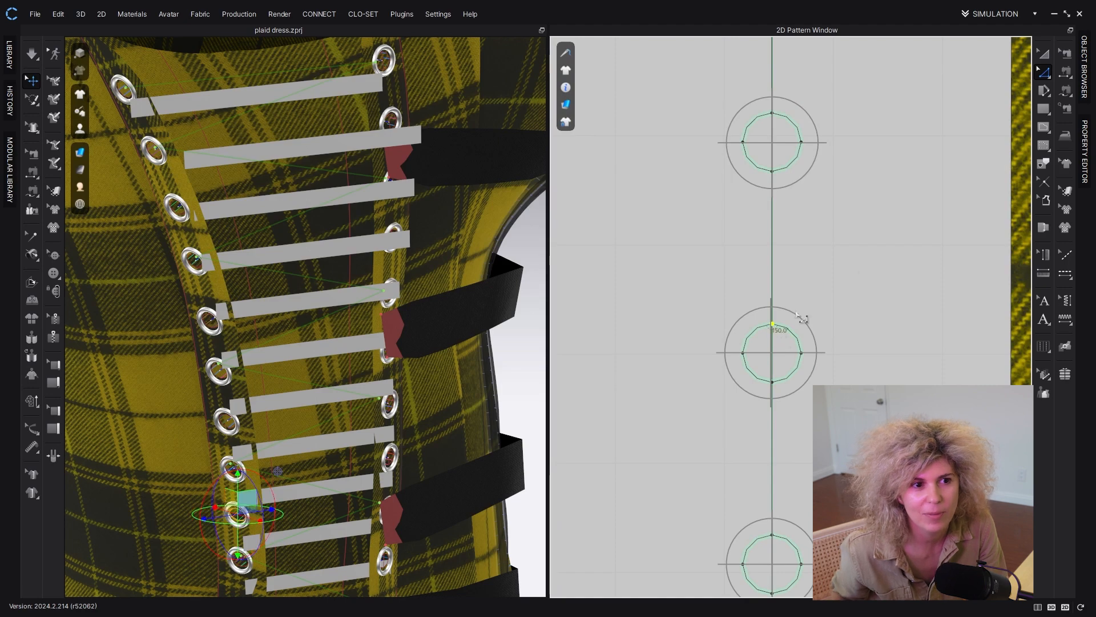
Step: Add the same vertical line across the first two eyelet holes of the right column
left_click(798, 316)
scroll(721, 228, "down", 6)
scroll(697, 200, "down", 1)
middle_click_drag(684, 51, 710, 211)
scroll(661, 121, "up", 7)
scroll(678, 159, "down", 6)
middle_click_drag(765, 318, 779, 368)
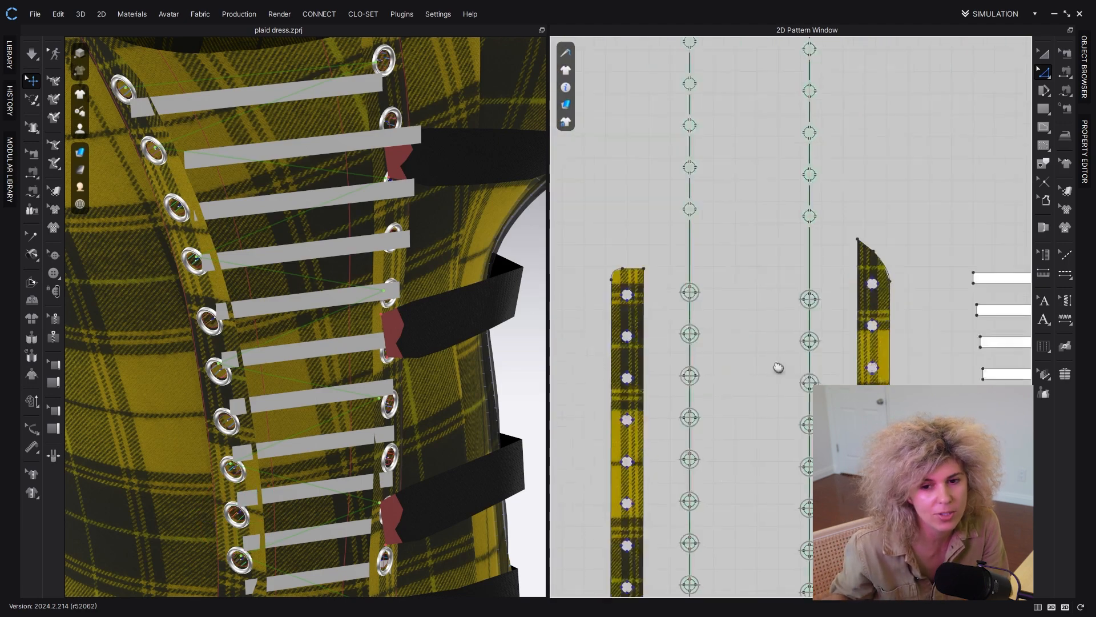
scroll(781, 254, "up", 6)
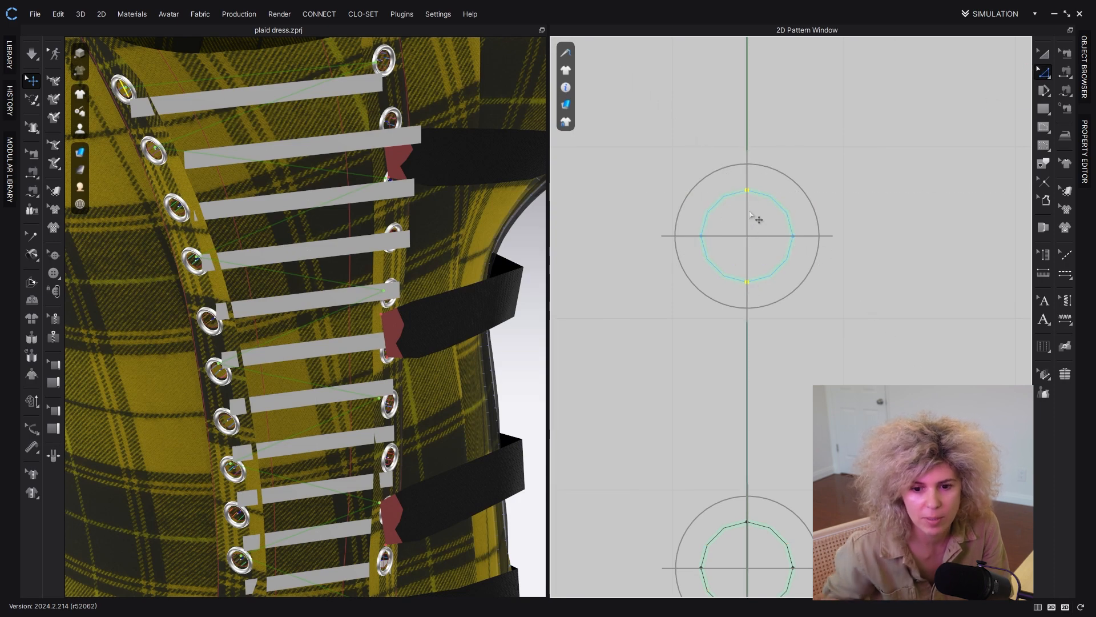
key("g")
left_click(746, 236)
middle_click_drag(739, 458, 704, 205)
left_click(713, 316)
scroll(713, 294, "up", 2)
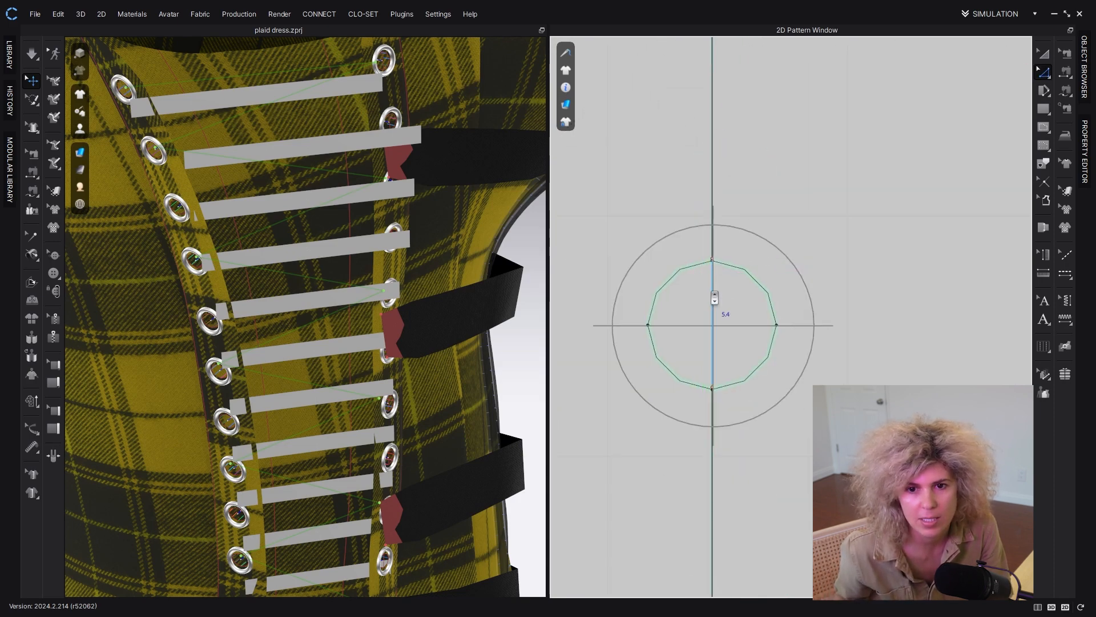
Step: Duplicate the vertical line into the third and fourth eyelet holes of the right column
scroll(713, 293, "down", 3)
middle_click_drag(719, 346, 715, 209)
key("z")
middle_click_drag(715, 451, 708, 223)
scroll(708, 223, "down", 1)
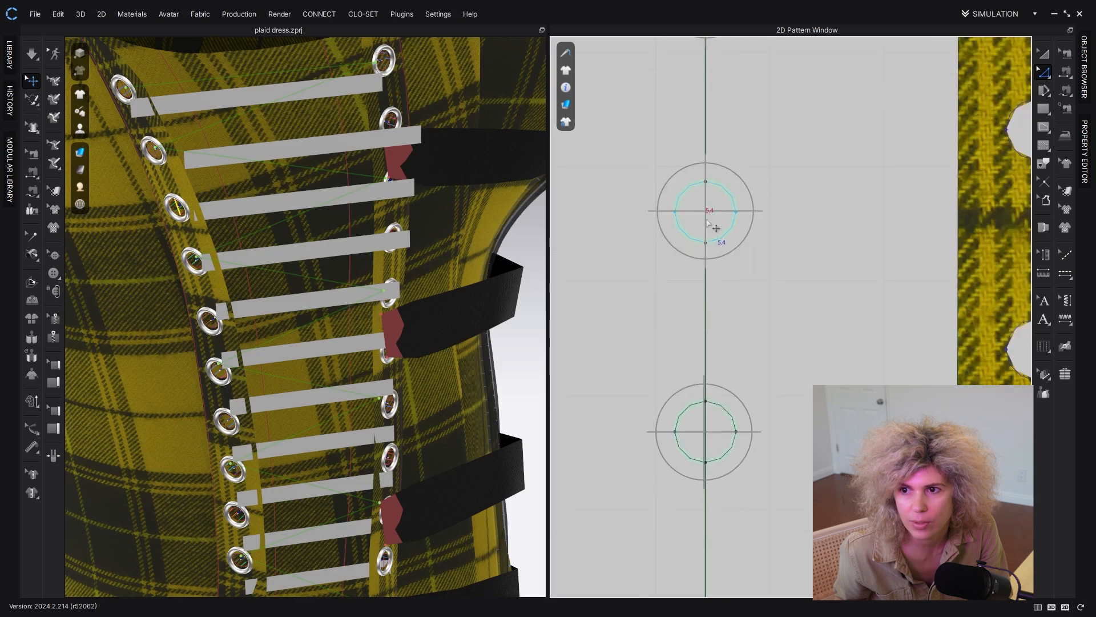
key("z")
middle_click_drag(713, 407, 702, 262)
scroll(701, 262, "up", 3)
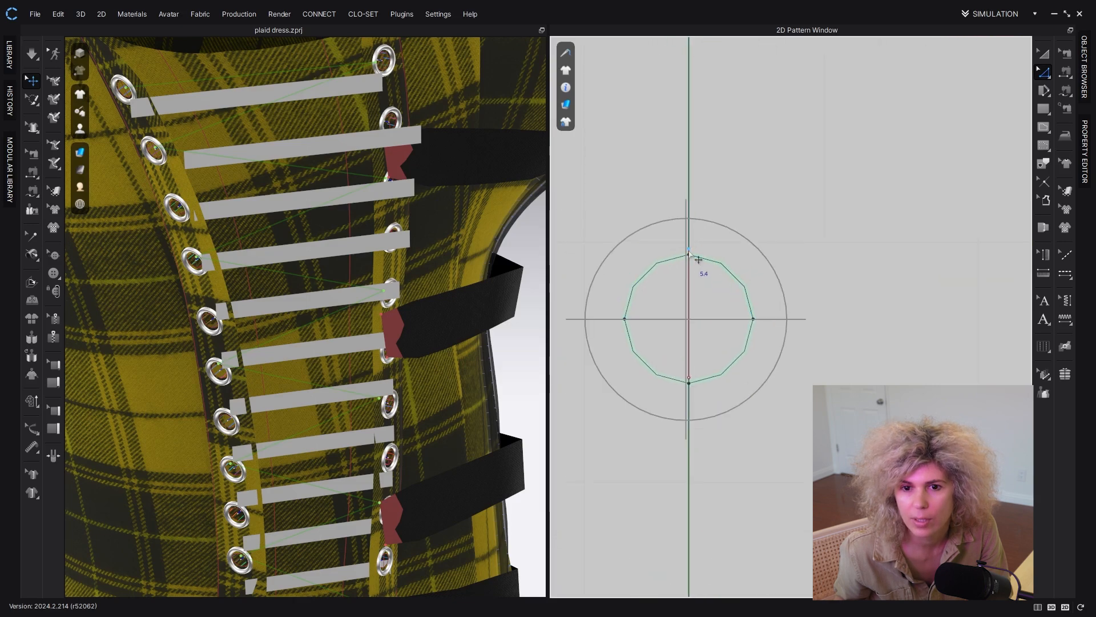
left_click_drag(690, 272, 690, 277)
Step: Paste the vertical line into the fifth and sixth eyelet holes of the right column, centred on each circle
scroll(693, 326, "down", 4)
middle_click_drag(698, 334, 696, 209)
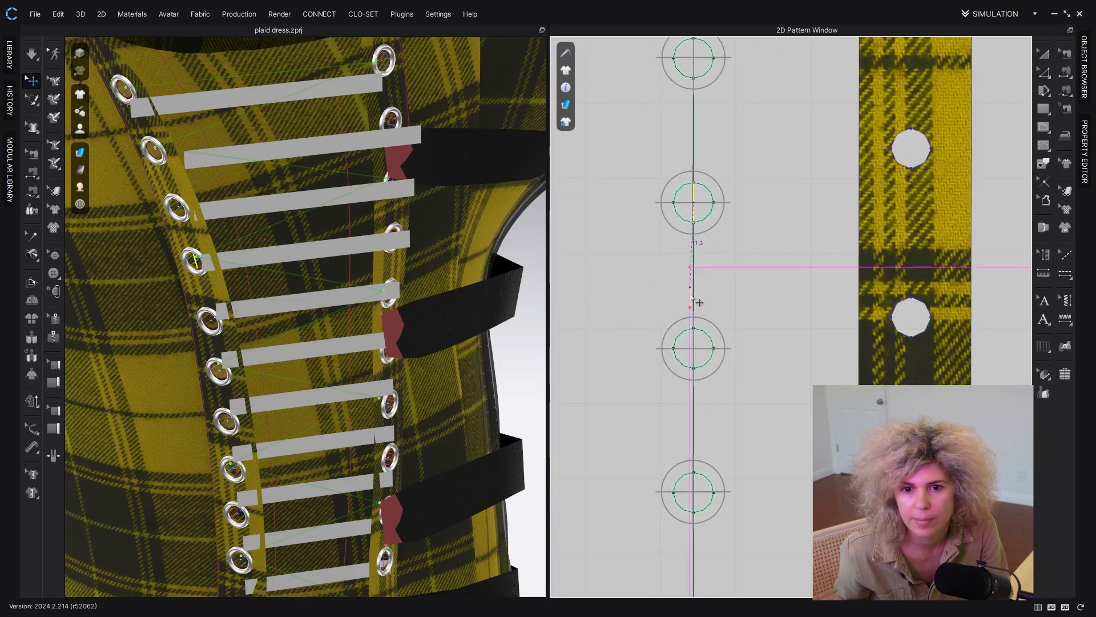
key("z")
scroll(698, 324, "up", 4)
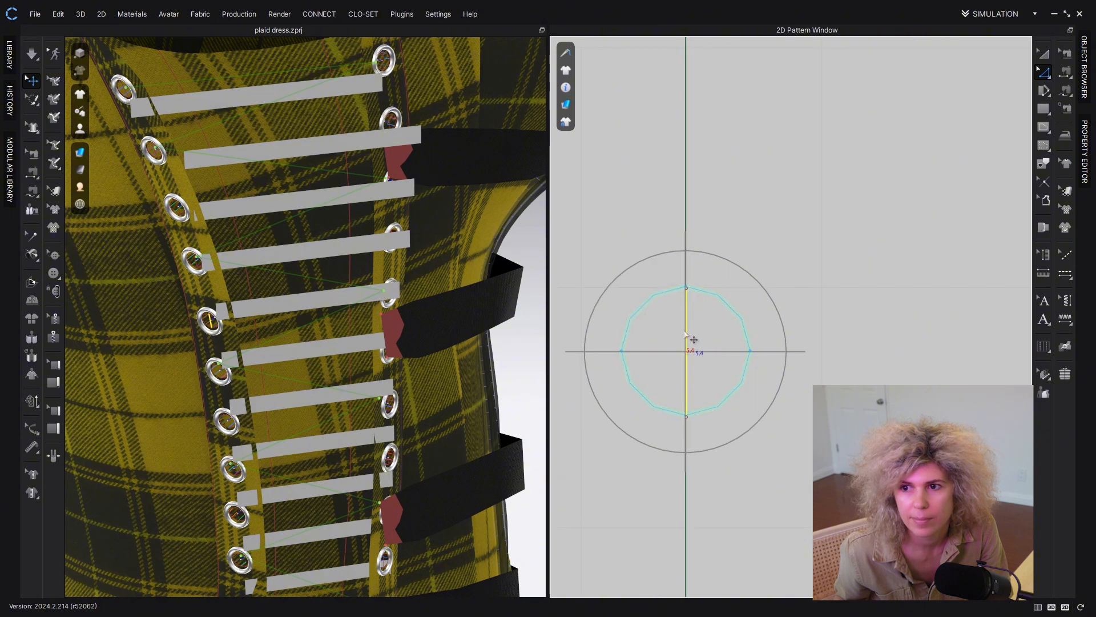
middle_click_drag(686, 336, 718, 189)
scroll(717, 189, "down", 2)
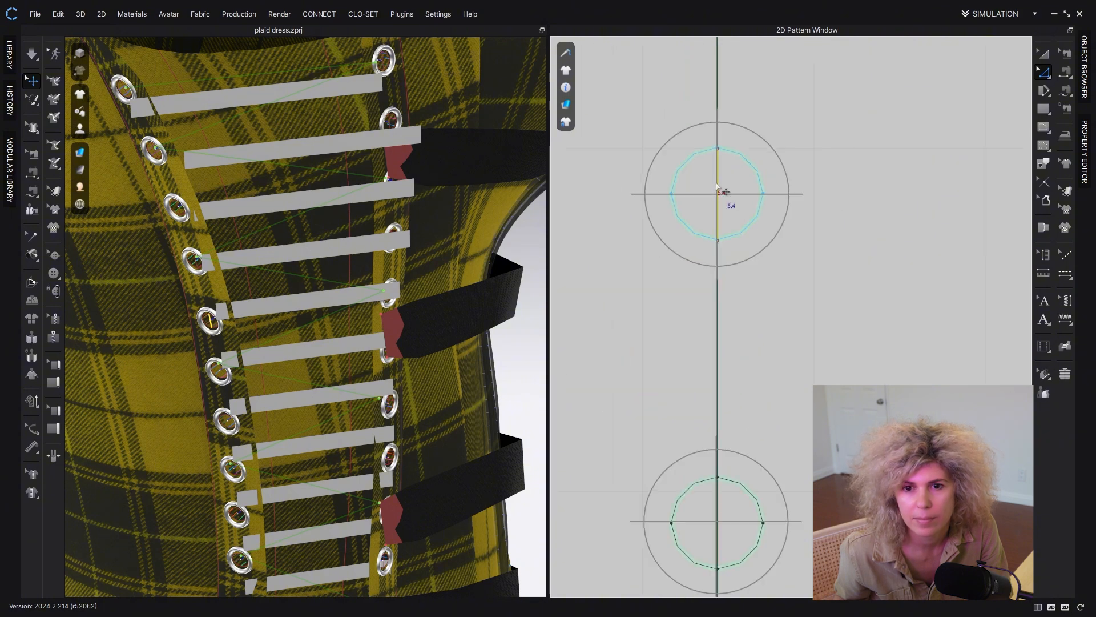
left_click(719, 527)
Step: Copy the vertical line from the sixth hole into the seventh and eighth eyelet holes of the right column
middle_click_drag(780, 534, 780, 196)
left_click(720, 194)
key("ctrl+c")
key("ctrl+v")
middle_click_drag(746, 411, 732, 197)
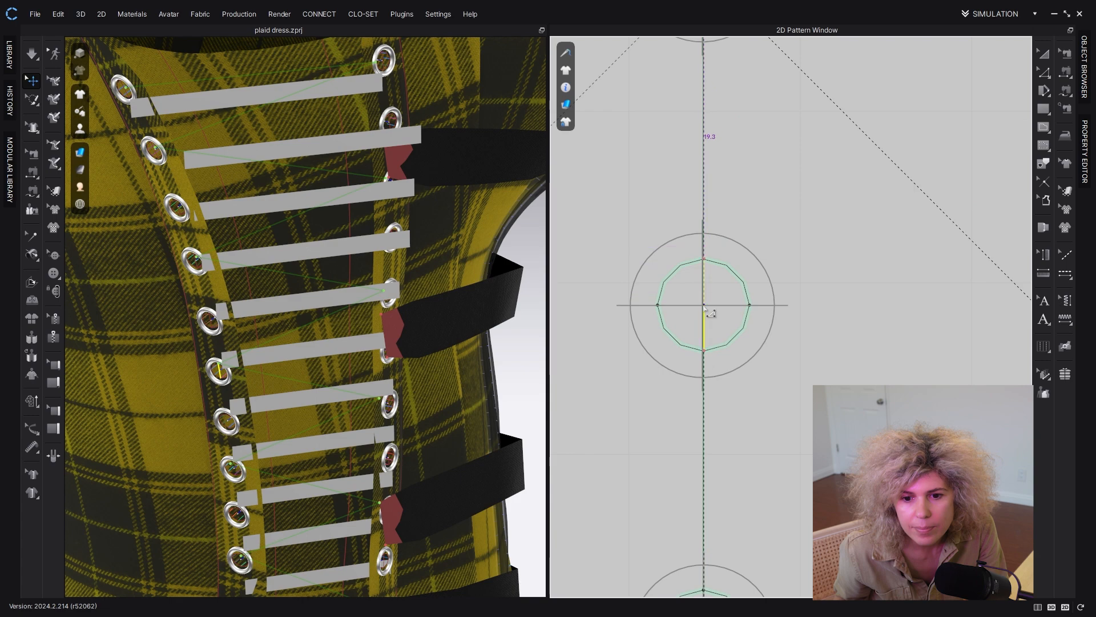
key("ctrl+v")
middle_click_drag(706, 315, 700, 224)
scroll(701, 224, "down", 2)
left_click(695, 213)
Step: Duplicate the vertical line into the ninth and tenth eyelet holes of the right column
middle_click_drag(738, 299, 743, 141)
left_click(700, 76)
key("ctrl+c")
key("ctrl+v")
left_click(699, 327)
middle_click_drag(729, 360, 735, 138)
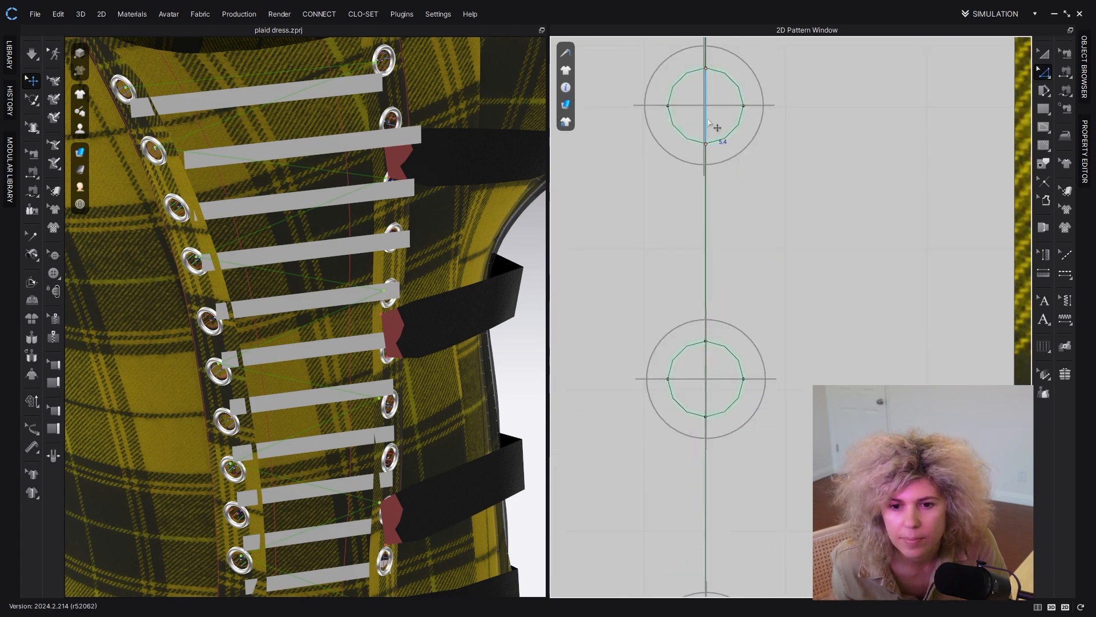
left_click(706, 122)
key("ctrl+c")
key("ctrl+v")
left_click(707, 380)
middle_click_drag(708, 394, 708, 125)
scroll(704, 125, "down", 2)
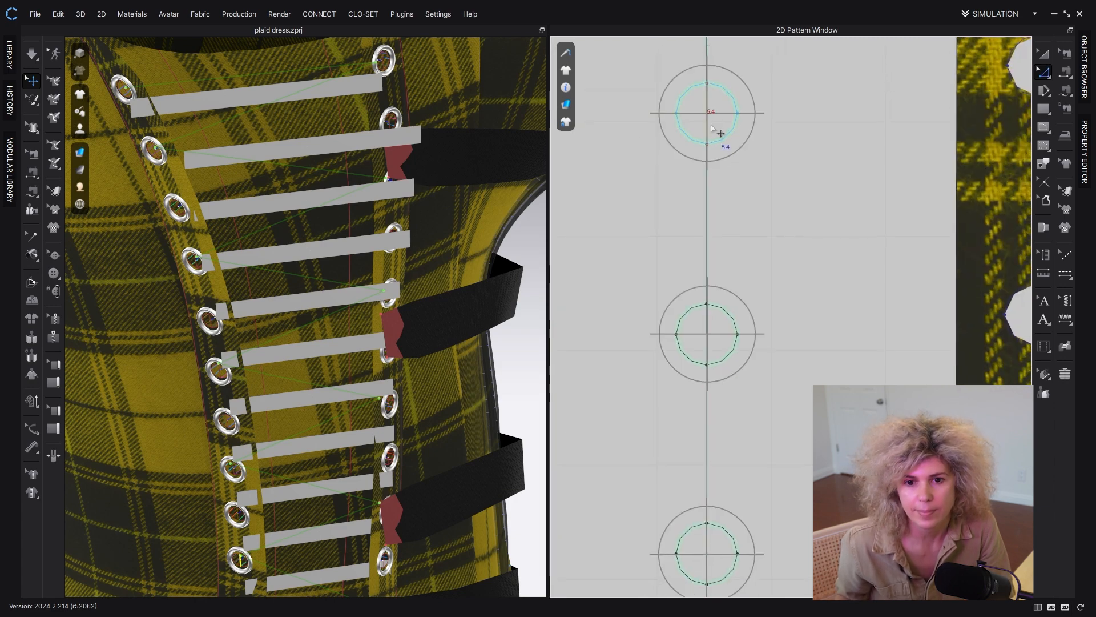
Step: Paste the vertical line centred in the last two eyelet holes at the bottom of the right column
key("ctrl+v")
left_click(721, 338)
middle_click_drag(713, 350, 727, 177)
left_click(722, 176)
key("ctrl+c")
key("ctrl+v")
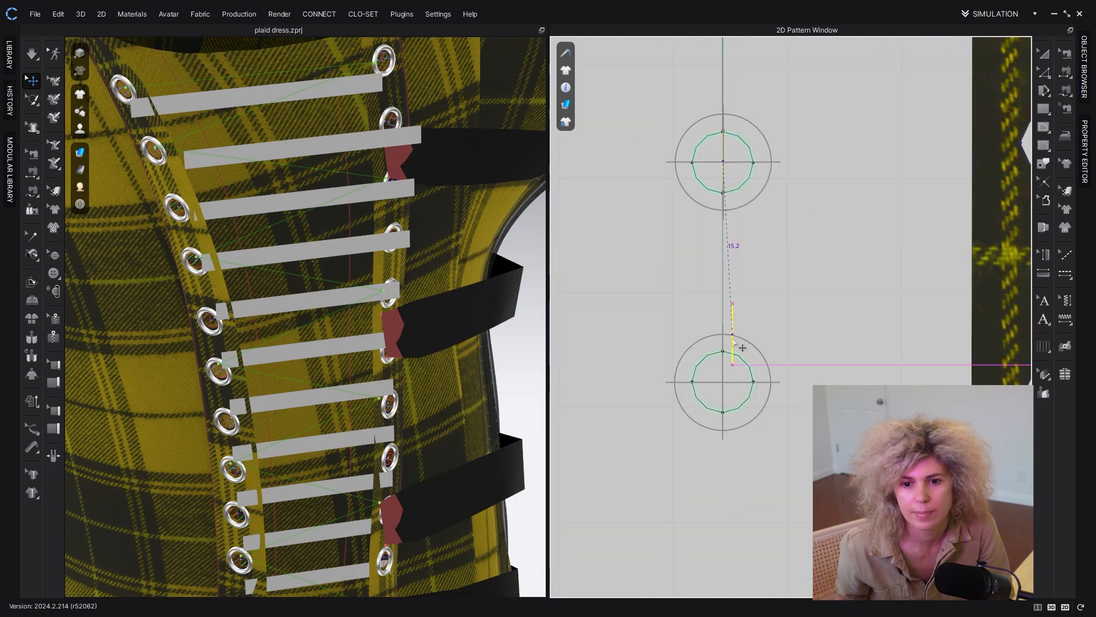
left_click(727, 383)
scroll(737, 365, "down", 4)
scroll(708, 302, "up", 2)
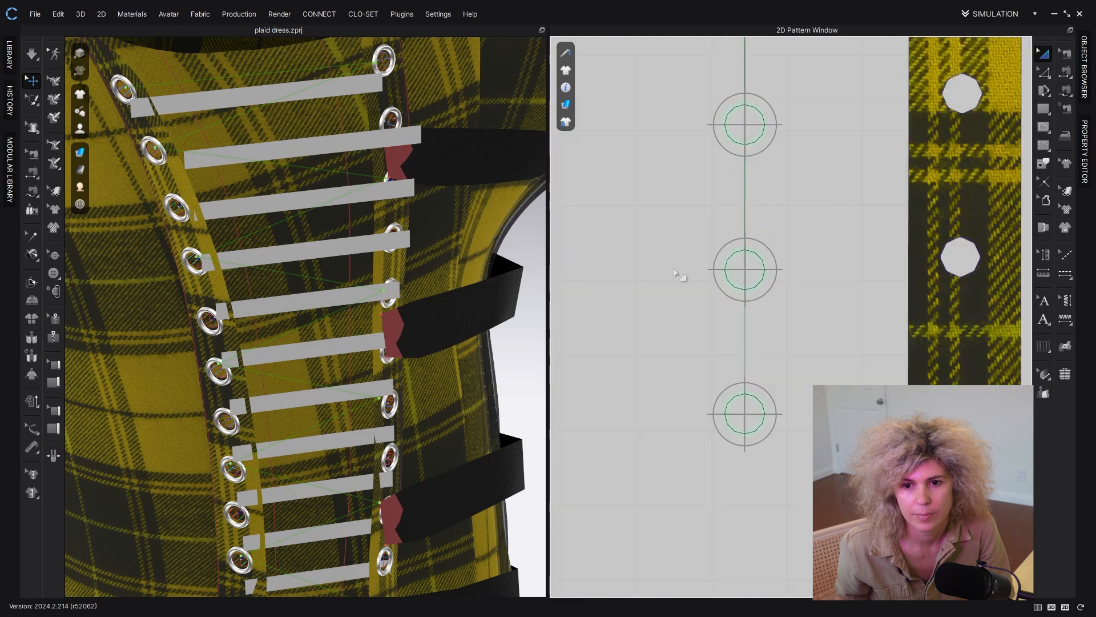
Step: Select all the white lacing strips and assign the black FABRIC 1 Copy 1 fabric to them
scroll(680, 276, "down", 6)
middle_click_drag(754, 203, 746, 379)
middle_click_drag(645, 152, 632, 213)
left_click(847, 159)
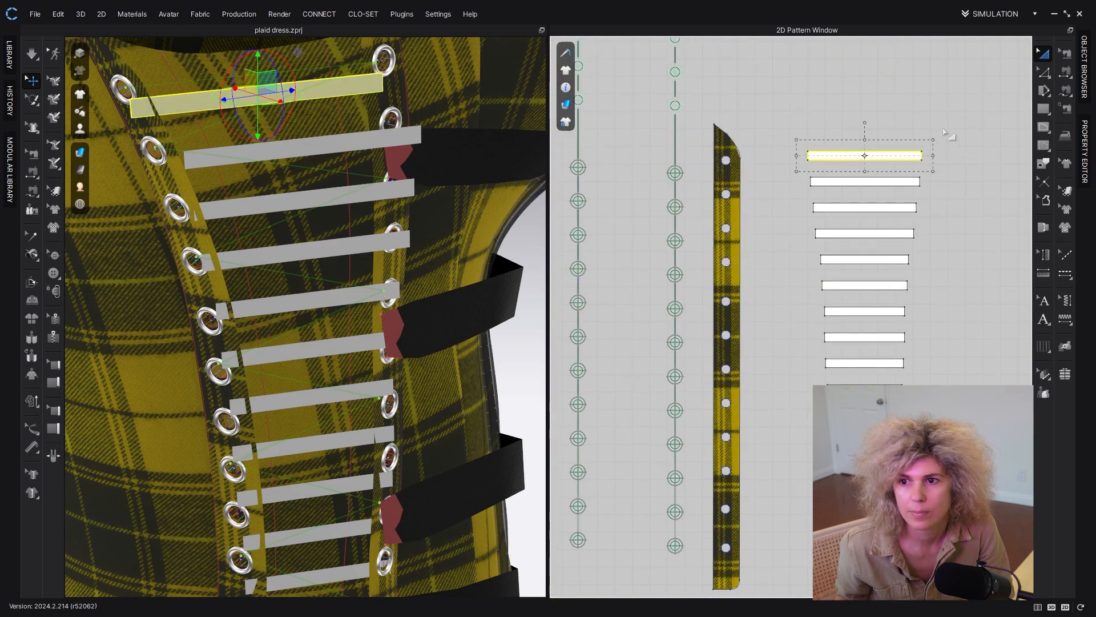
left_click(1085, 54)
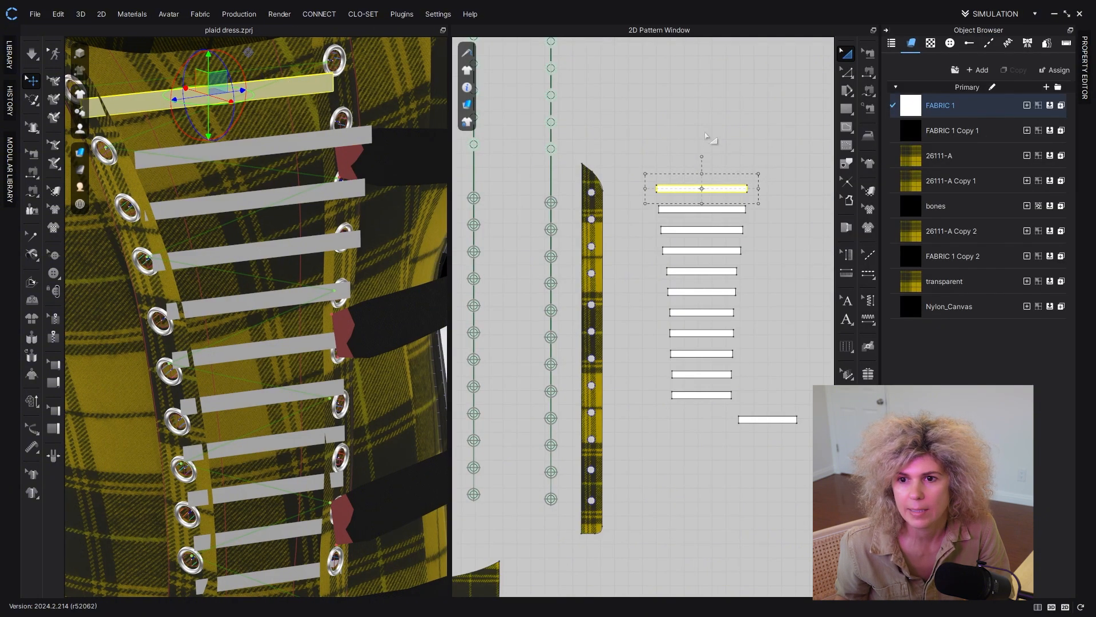
scroll(674, 161, "down", 6)
left_click(516, 215)
left_click(771, 158)
scroll(672, 163, "up", 5)
left_click_drag(606, 137, 817, 378)
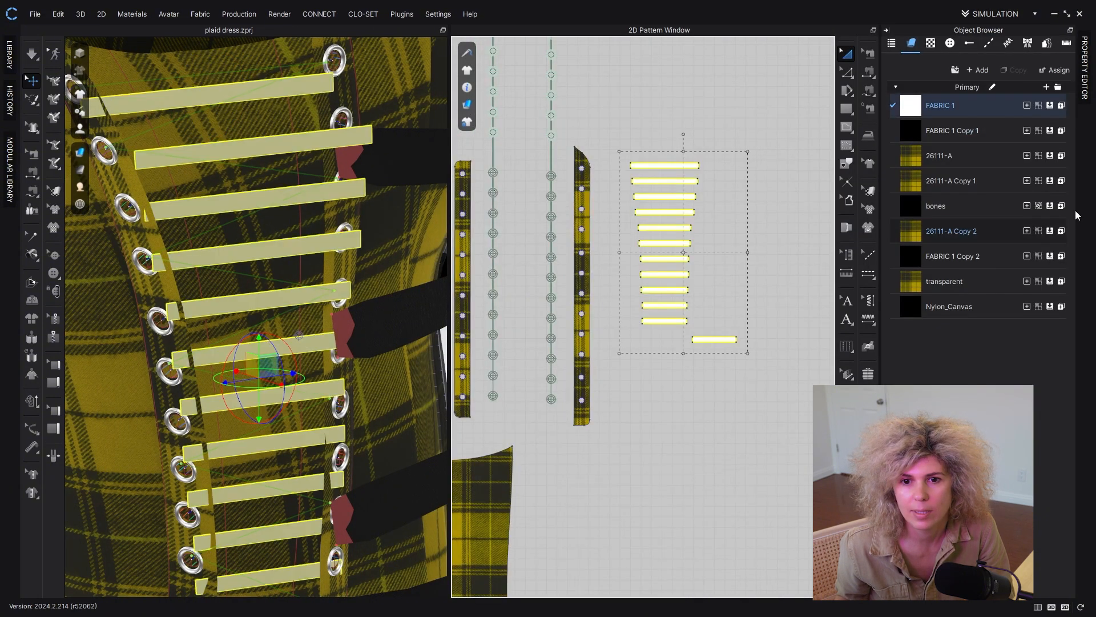
left_click(1050, 130)
left_click(795, 157)
Step: Examine how the black lacing strips line up with the eyelets on the 3D garment and in the pattern layout
scroll(330, 261, "down", 5)
scroll(344, 261, "up", 4)
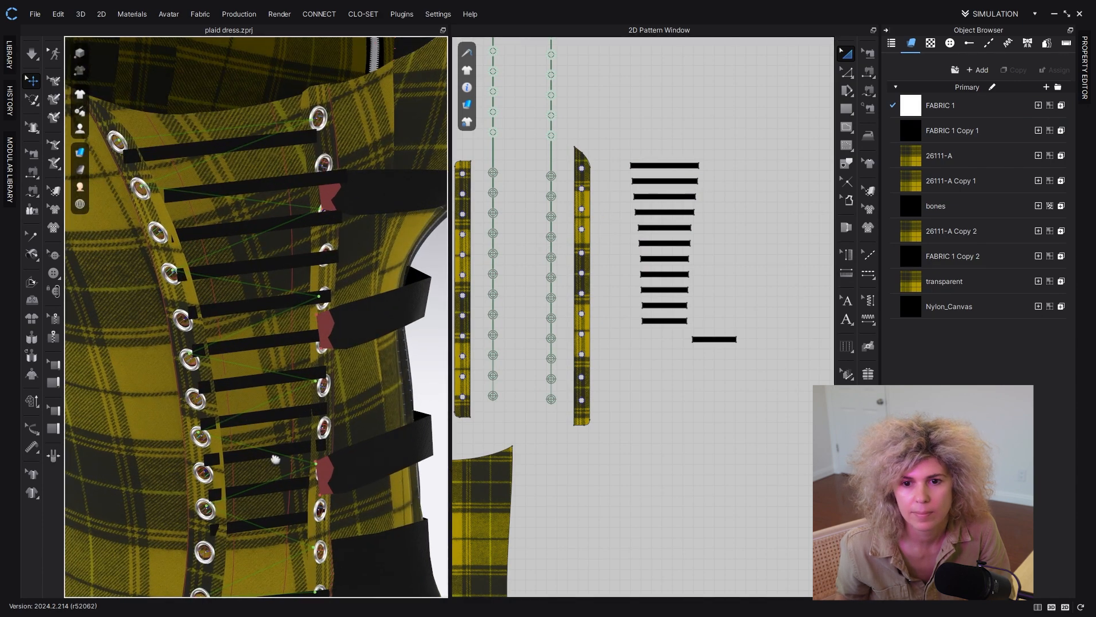
middle_click_drag(276, 455, 267, 391)
scroll(343, 383, "down", 5)
scroll(377, 297, "up", 4)
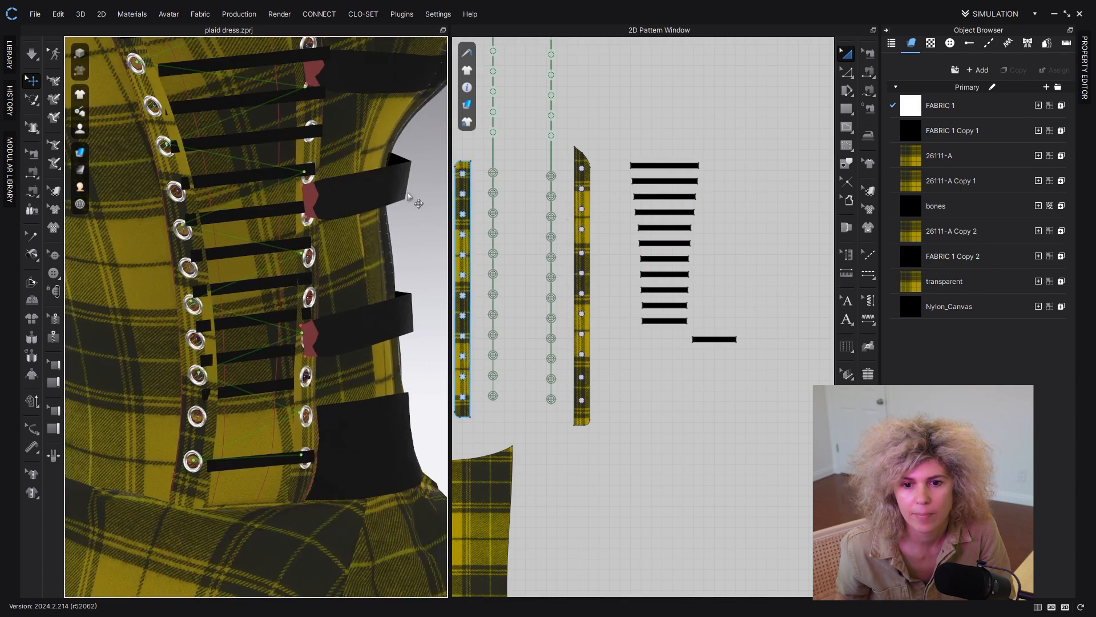
scroll(635, 161, "up", 2)
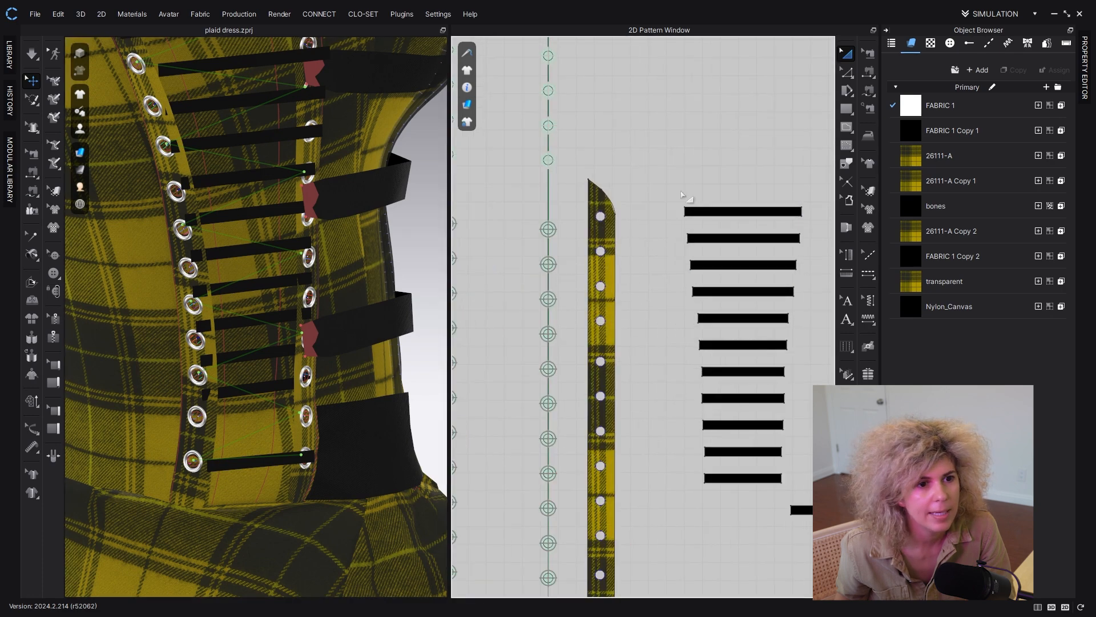
middle_click_drag(218, 190, 230, 211)
scroll(683, 217, "down", 3)
Step: Identify the eyelet placket on the garment and move all the lacing strips farther to the right of its pattern piece
left_click(171, 114)
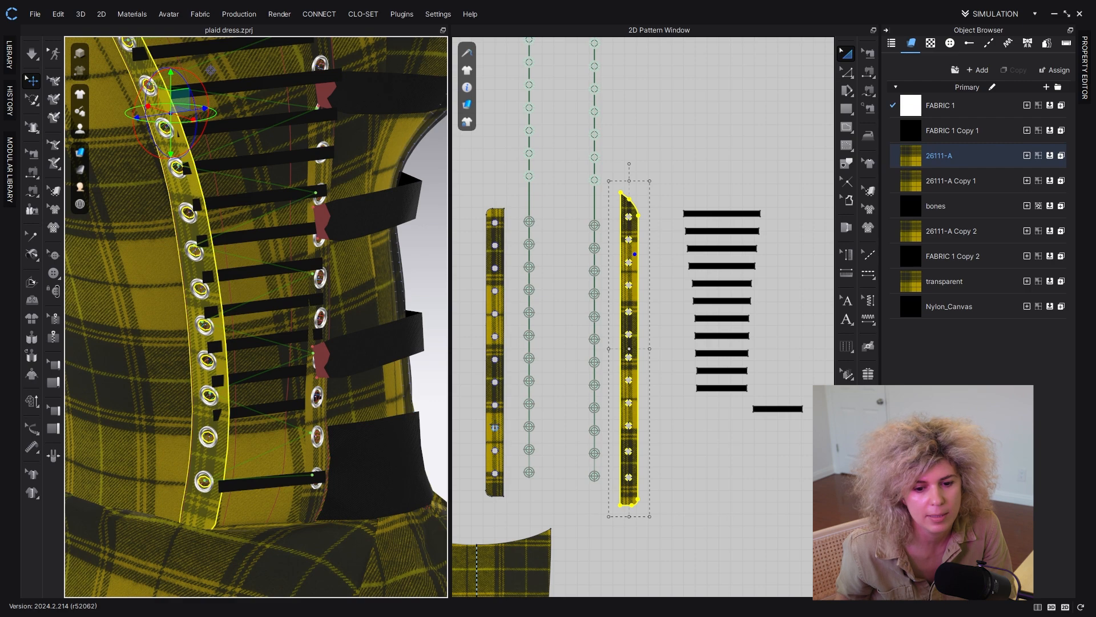
scroll(579, 388, "down", 3)
left_click_drag(628, 228, 743, 414)
scroll(700, 426, "up", 2)
left_click_drag(674, 377, 754, 382)
left_click(628, 424)
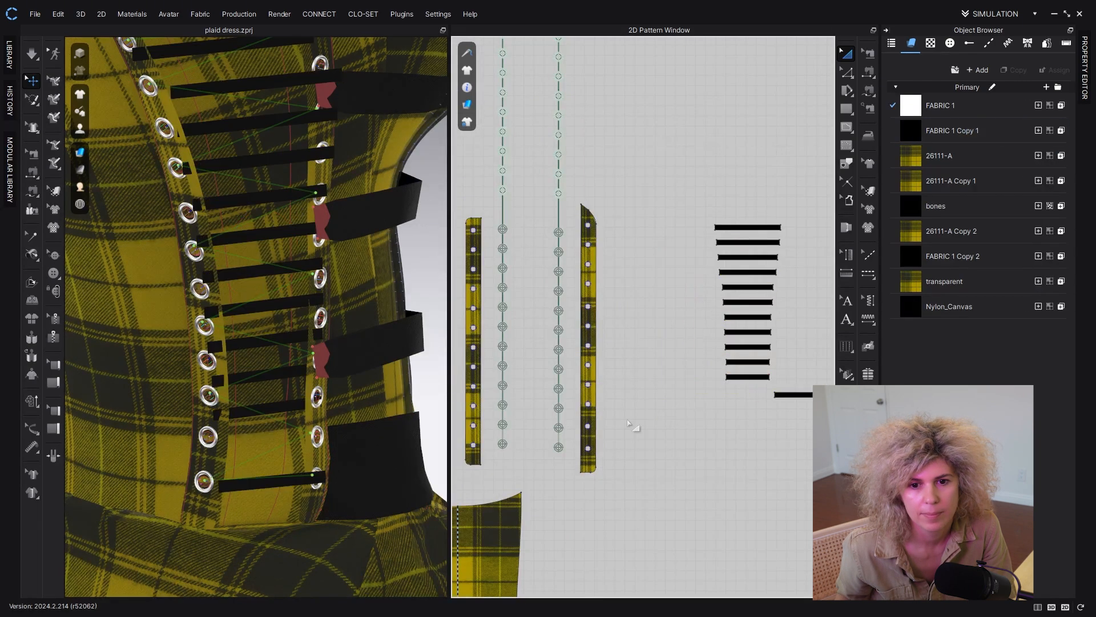
Step: Sew the left end of the top lacing strip to the vertical line inside the top eyelet of the left column
left_click(217, 453)
left_click(669, 411)
middle_click_drag(507, 220, 563, 211)
scroll(563, 211, "down", 3)
left_click_drag(574, 251, 547, 294)
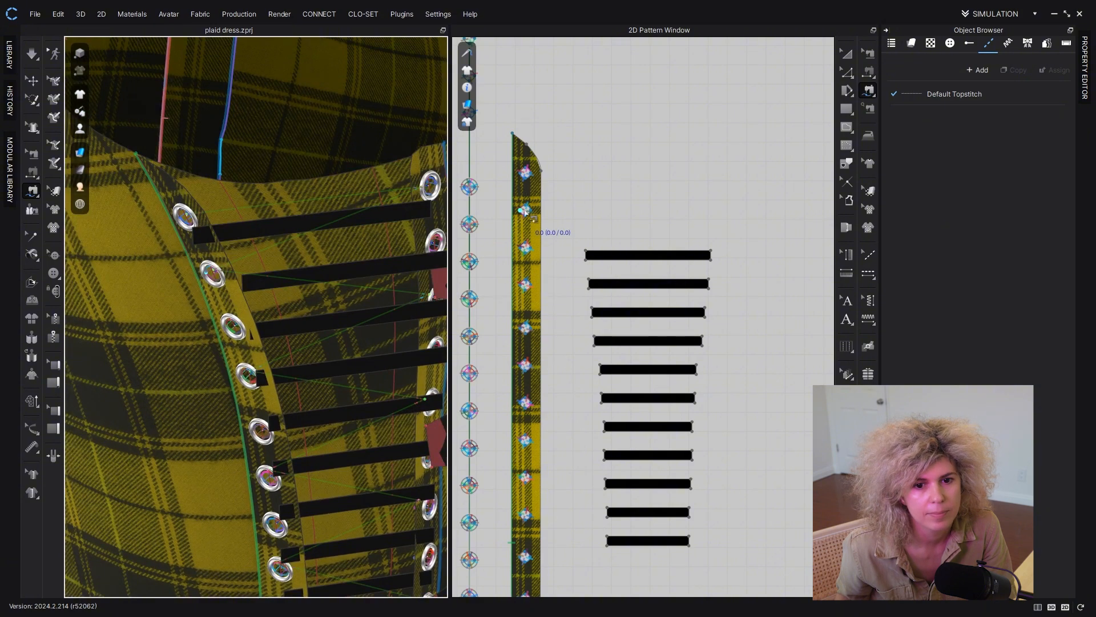
scroll(580, 250, "up", 3)
middle_click_drag(583, 255, 660, 282)
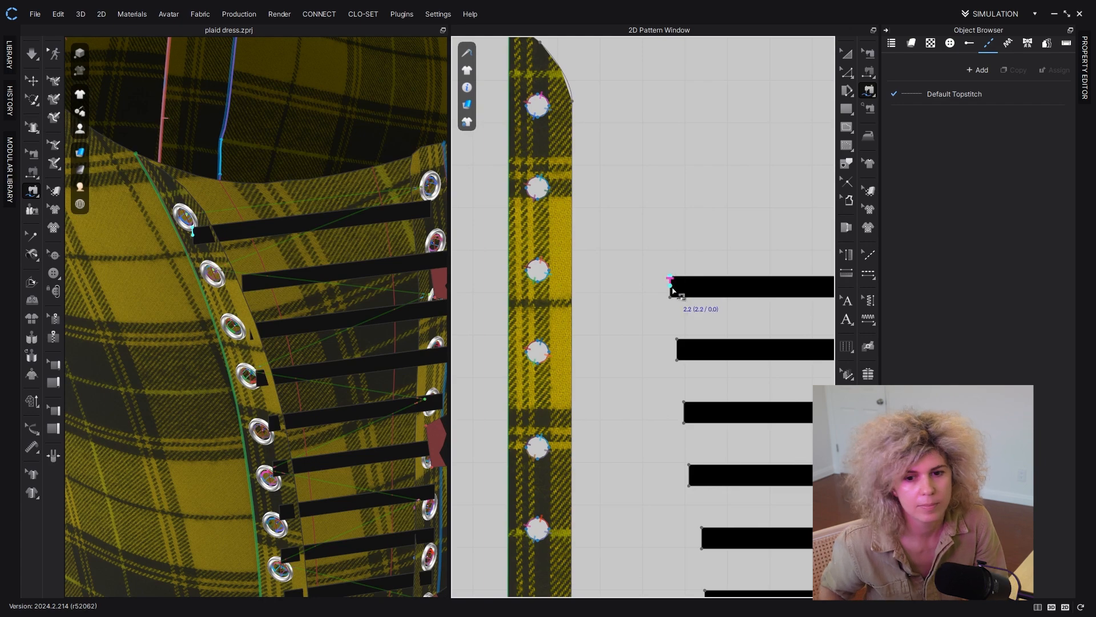
scroll(676, 284, "down", 2)
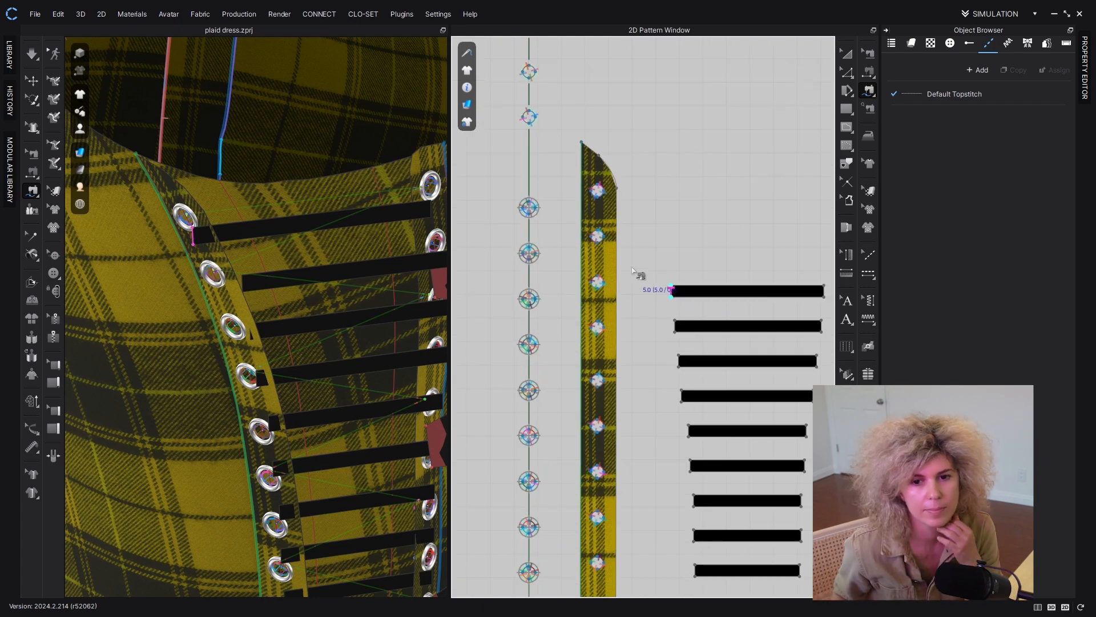
scroll(635, 274, "down", 3)
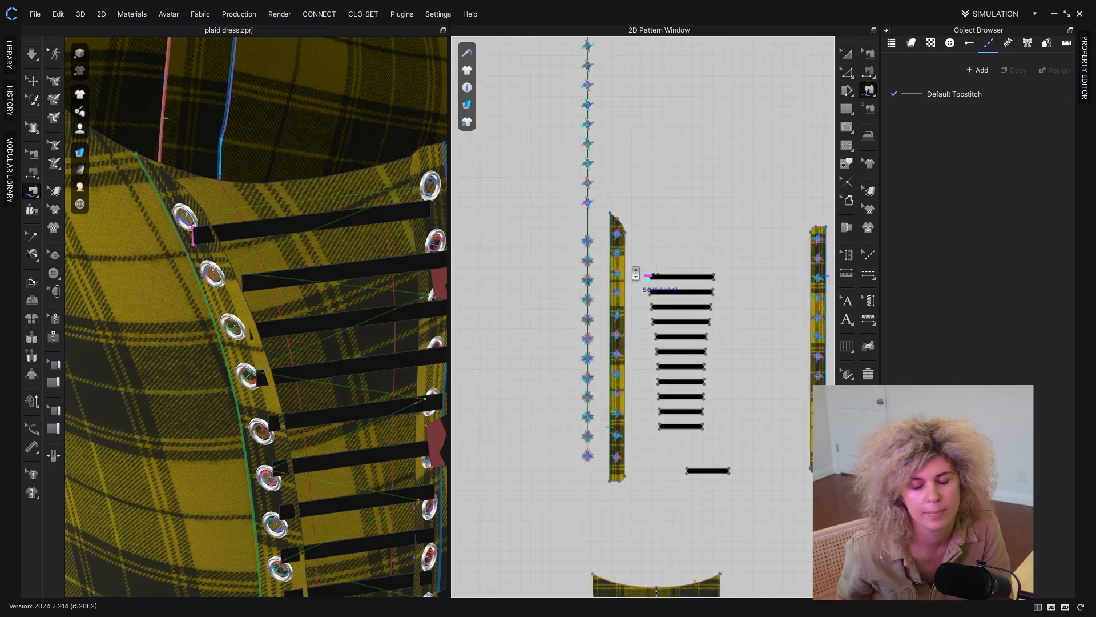
scroll(628, 266, "up", 7)
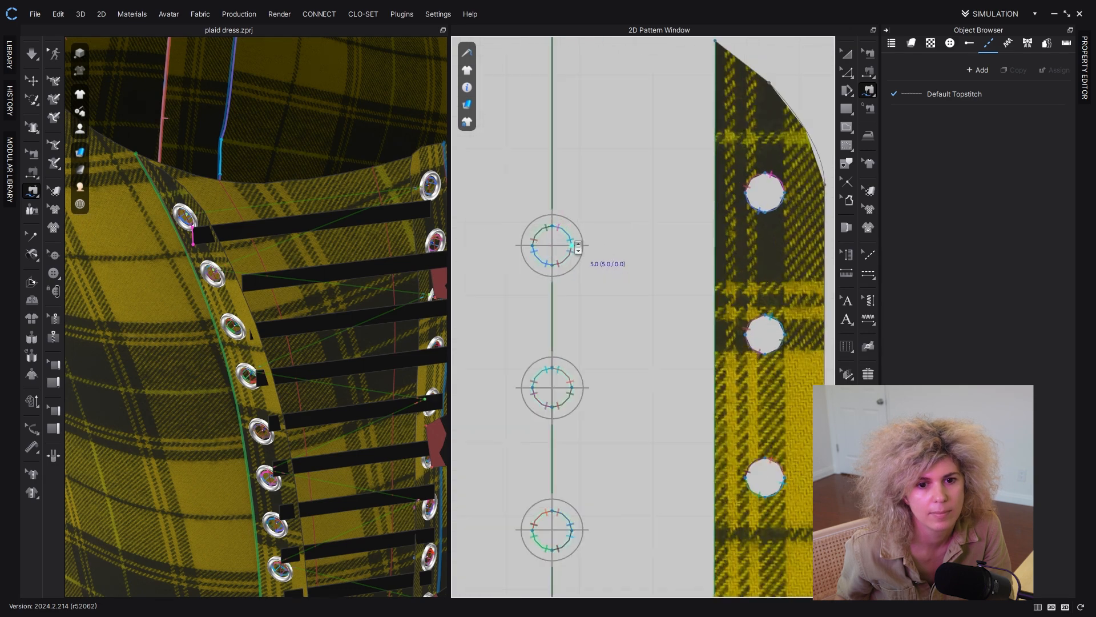
scroll(555, 235, "up", 3)
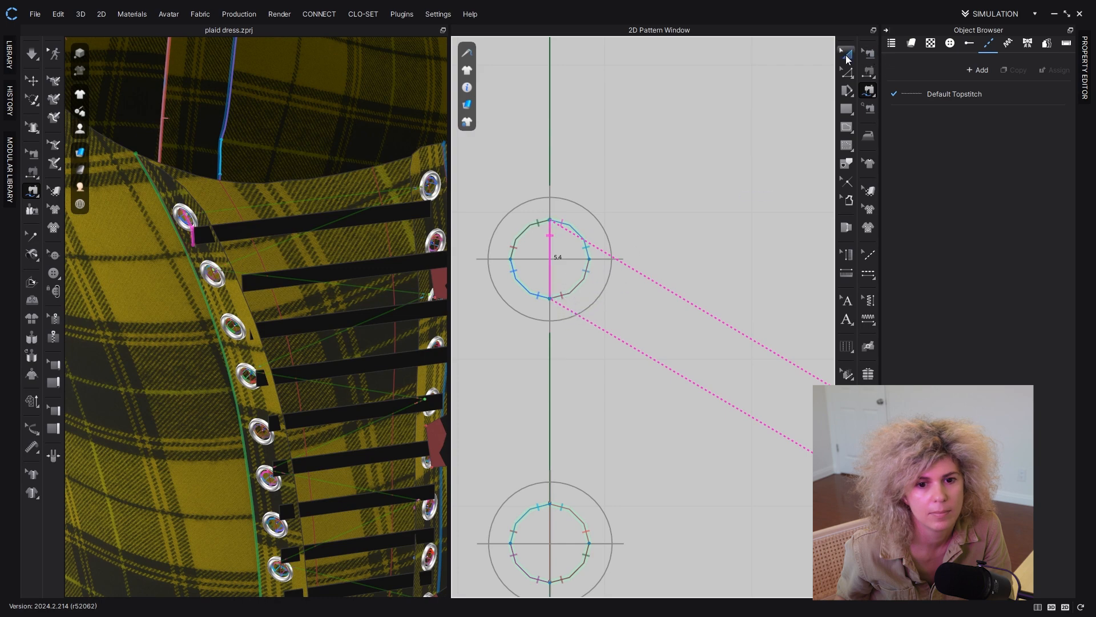
Step: Select all the black lacing strips and scale down their height to make them thinner
left_click(847, 53)
scroll(663, 255, "down", 5)
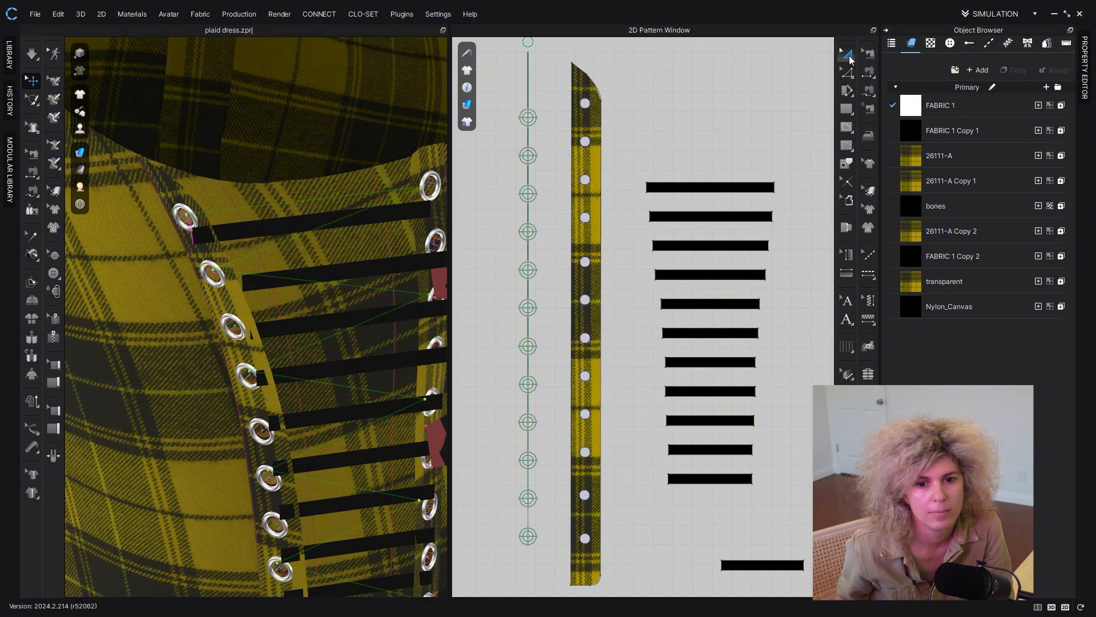
middle_click_drag(720, 513, 650, 428)
left_click_drag(701, 481, 651, 446)
left_click(648, 415)
left_click_drag(547, 68, 730, 474)
left_click_drag(641, 84, 654, 247)
Step: Reselect the whole set of lacing strips and scale their height down further, to about 2 mm per strip
left_click_drag(624, 212, 665, 494)
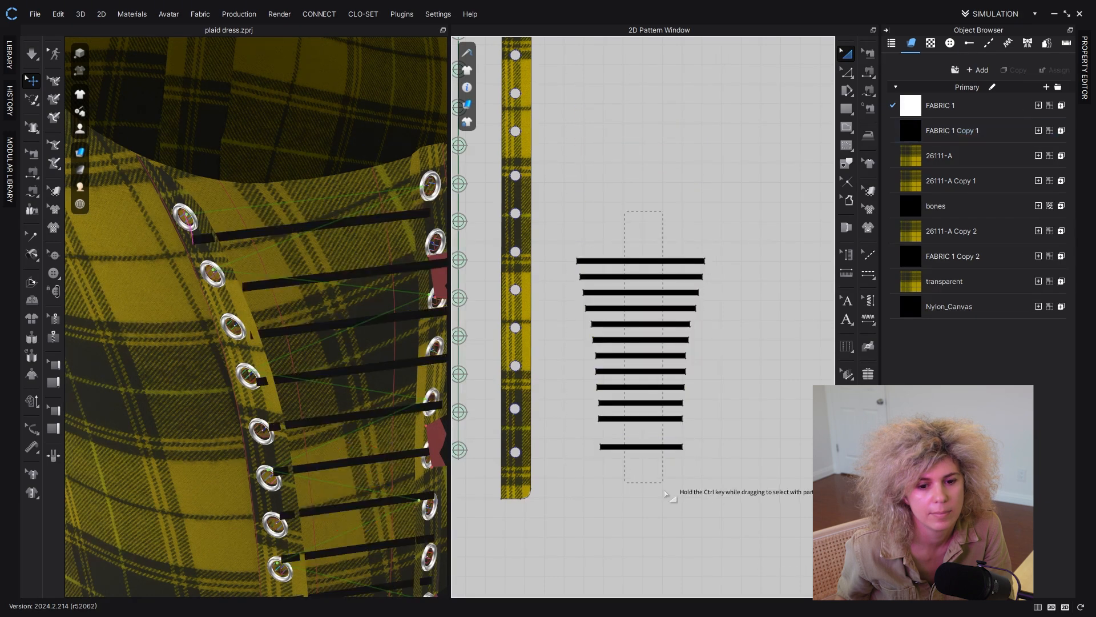
left_click_drag(684, 538, 679, 534)
scroll(645, 257, "up", 3)
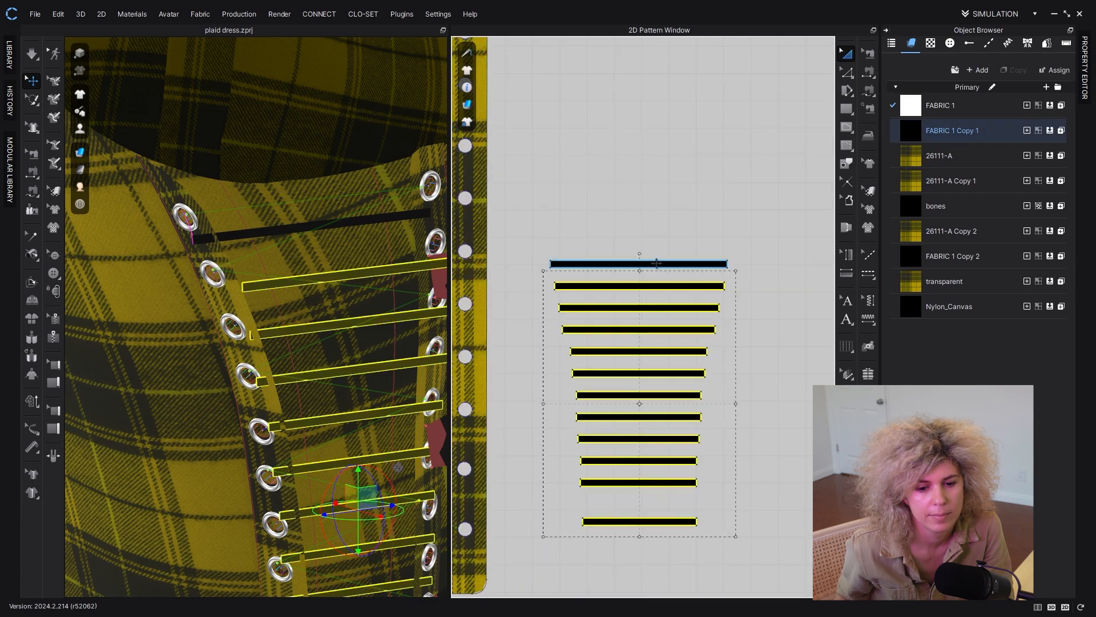
mouse_move(639, 278)
left_mouse_down()
mouse_move(640, 318)
mouse_move(659, 135)
left_mouse_up()
scroll(641, 318, "down", 2)
left_click(666, 262)
Step: Move the lowest lacing strip farther down and distribute all the strips evenly in the vertical direction
left_click_drag(664, 236, 664, 320)
left_click_drag(673, 421, 657, 123)
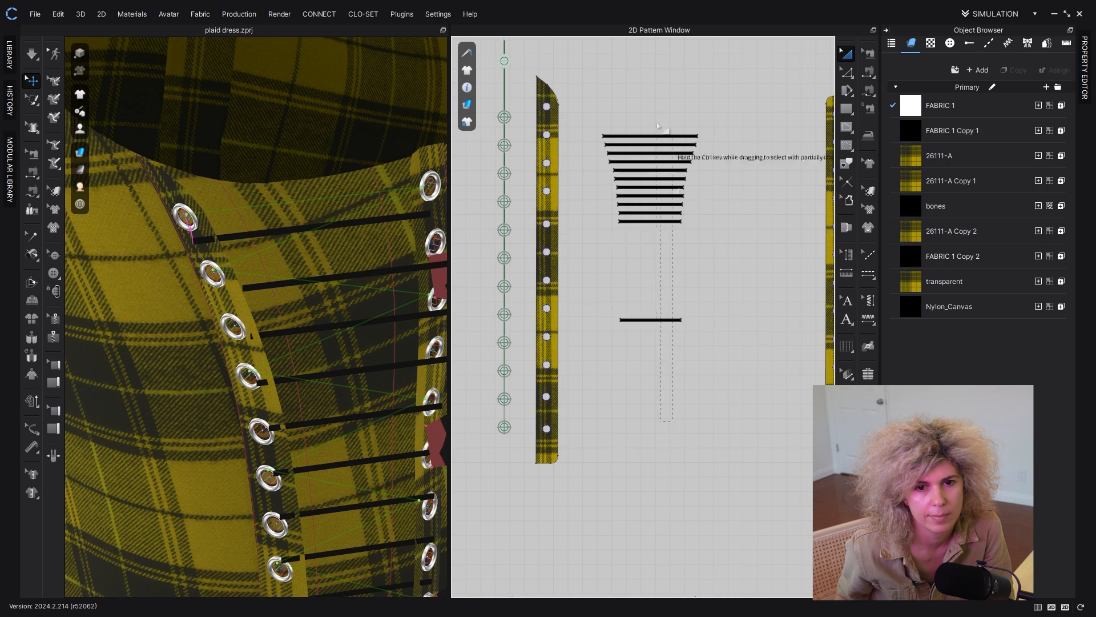
left_click_drag(585, 68, 586, 69)
right_click(662, 238)
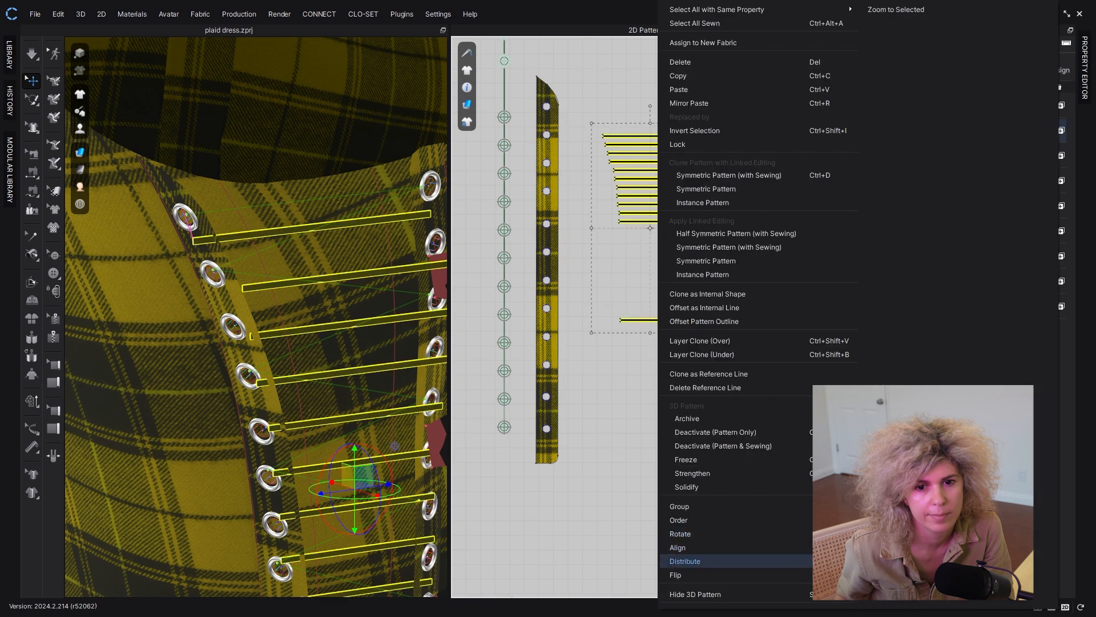
left_click(783, 560)
left_click(522, 310)
left_click(700, 398)
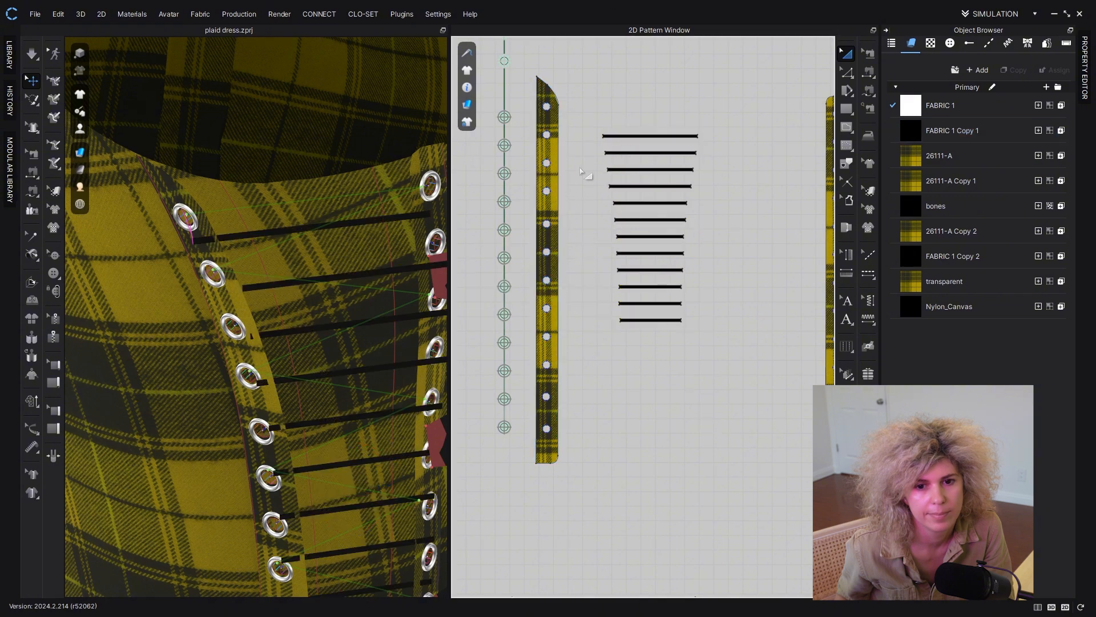
Step: Try to shorten the top strip's sewing along the vertical line inside the top eyelet by moving its endpoints
scroll(586, 189, "up", 4)
middle_click_drag(582, 170, 702, 300)
left_click(869, 55)
scroll(614, 252, "up", 4)
left_click(704, 298)
middle_click_drag(660, 267, 825, 294)
scroll(518, 247, "up", 6)
middle_click_drag(503, 253, 567, 273)
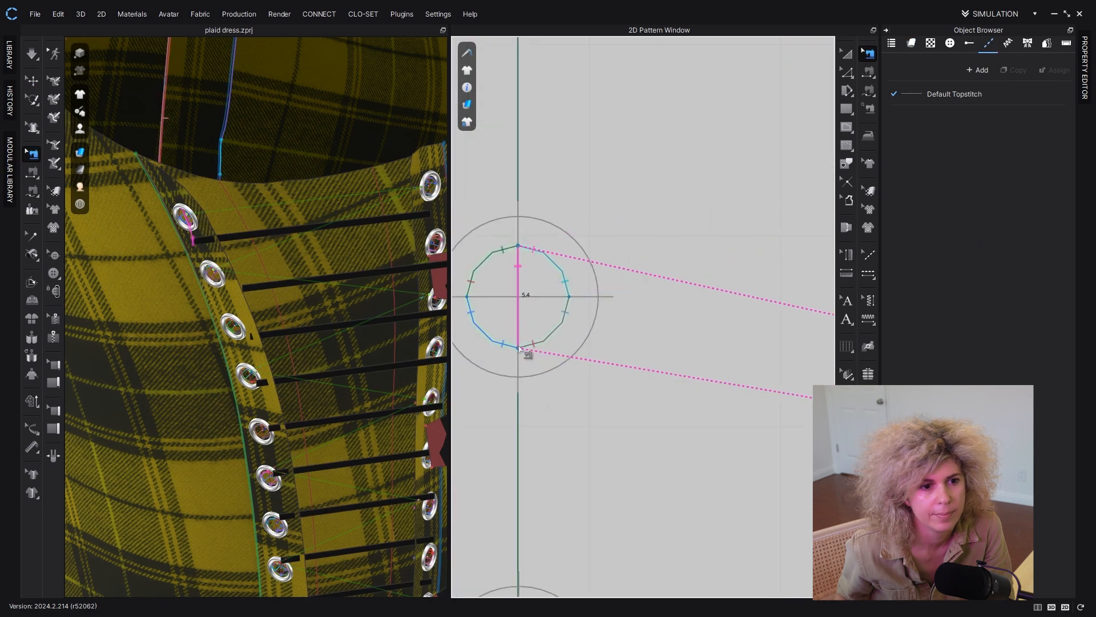
left_click_drag(517, 318, 518, 321)
left_click(518, 246)
left_click(528, 262)
left_click(519, 246)
left_click(518, 246)
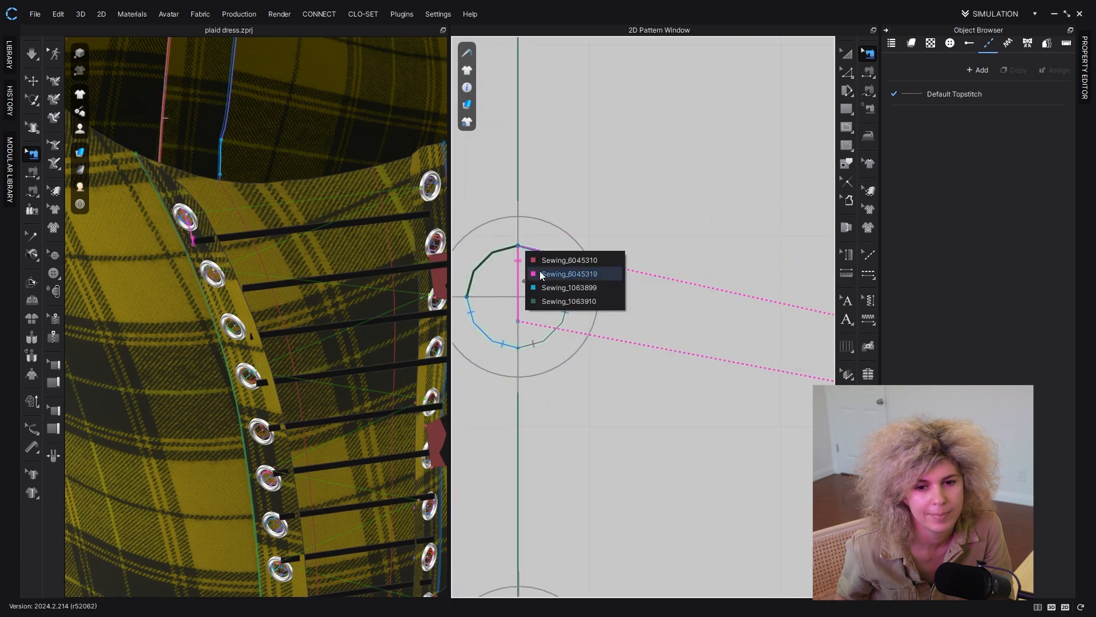
left_click(531, 271)
Step: Delete the sewing between the top strip and the top eyelet, and set the garment rendering style to Thick Textured Surface
scroll(569, 305, "down", 4)
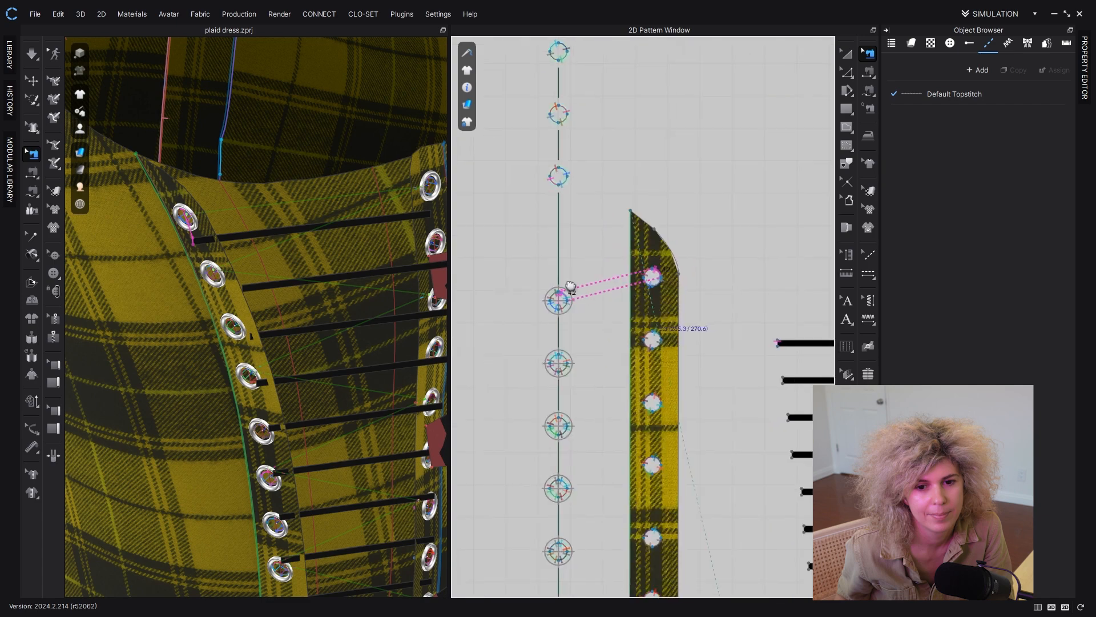
scroll(708, 303, "up", 4)
right_click(691, 324)
left_click(723, 354)
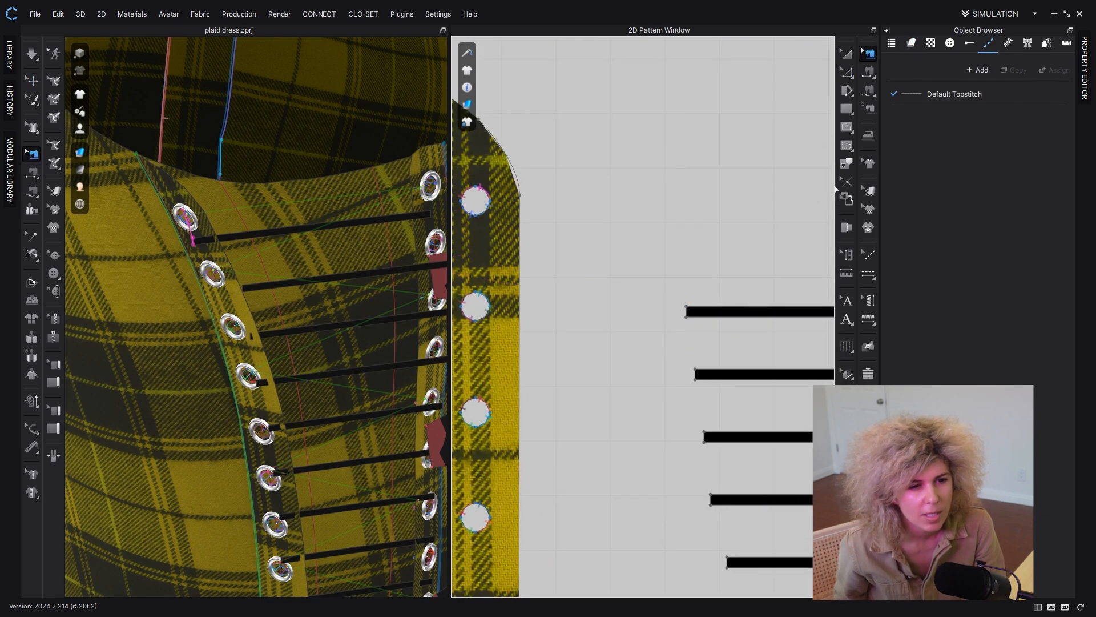
left_click(80, 152)
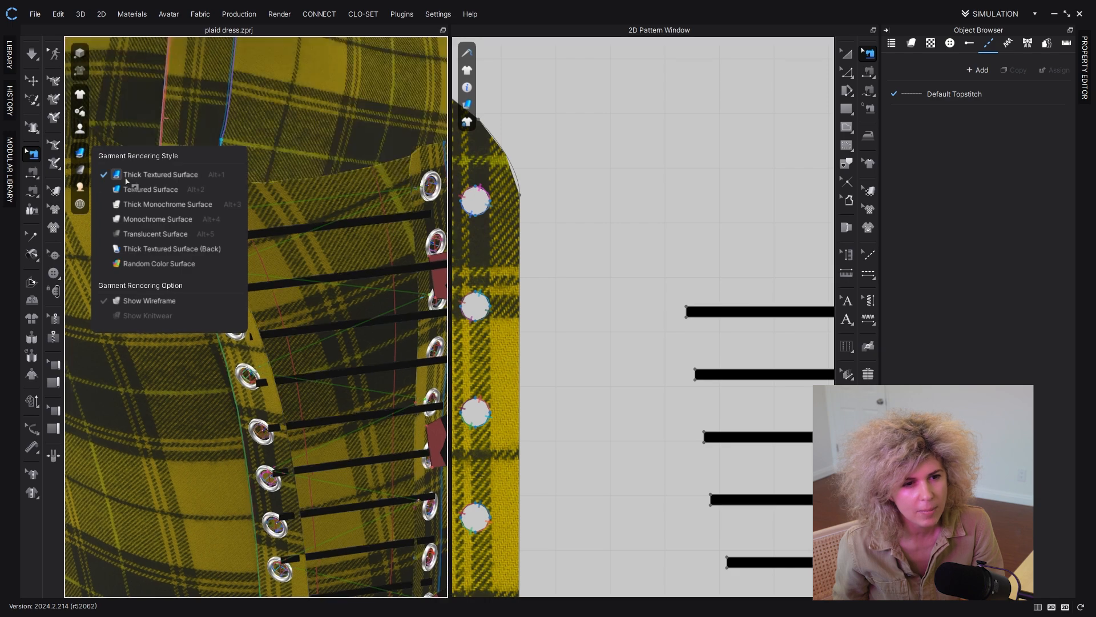
left_click(117, 175)
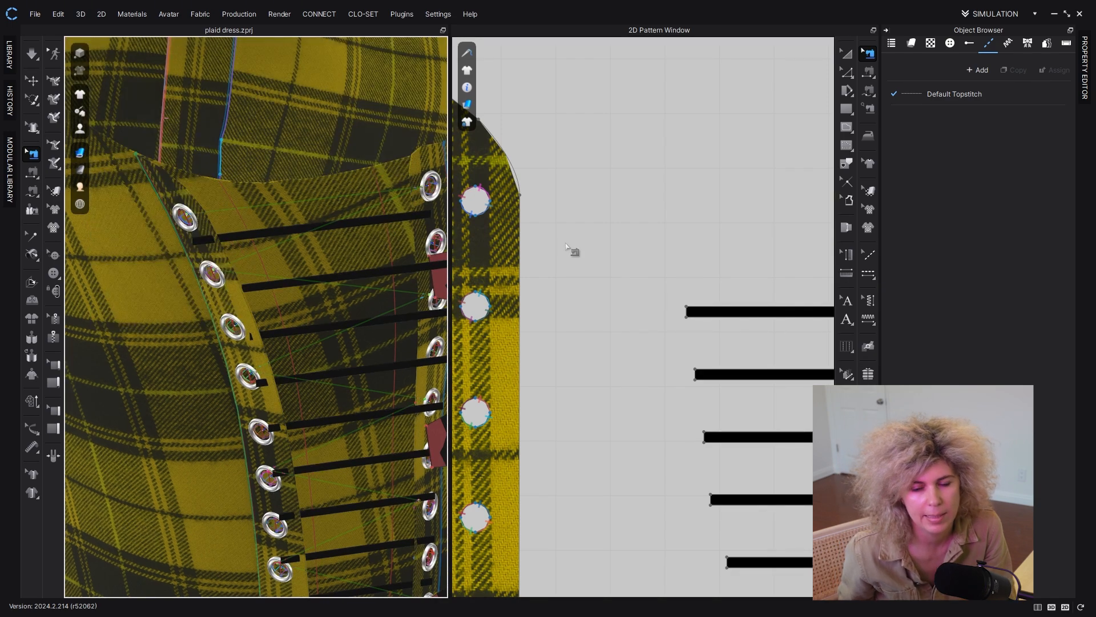
Step: Free-sew the 2 mm left end of the top lacing strip to a 2 mm section of the top eyelet's vertical line
left_click(868, 90)
scroll(685, 303, "up", 3)
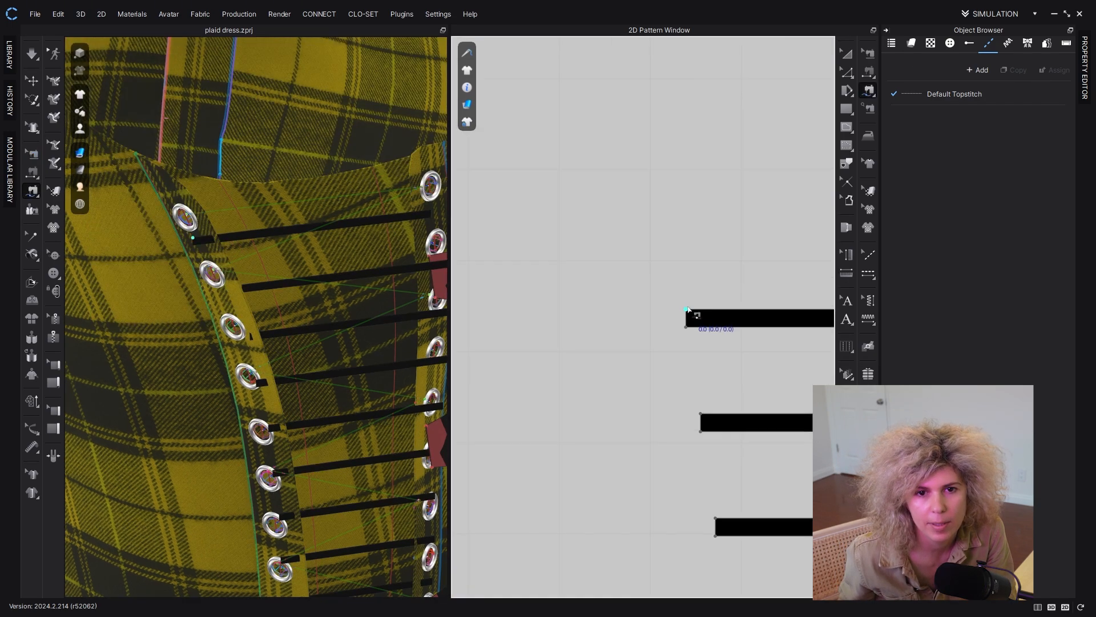
left_click(687, 309)
left_click(687, 326)
scroll(670, 325, "down", 6)
middle_click_drag(573, 264, 639, 256)
scroll(639, 255, "up", 3)
scroll(521, 314, "up", 3)
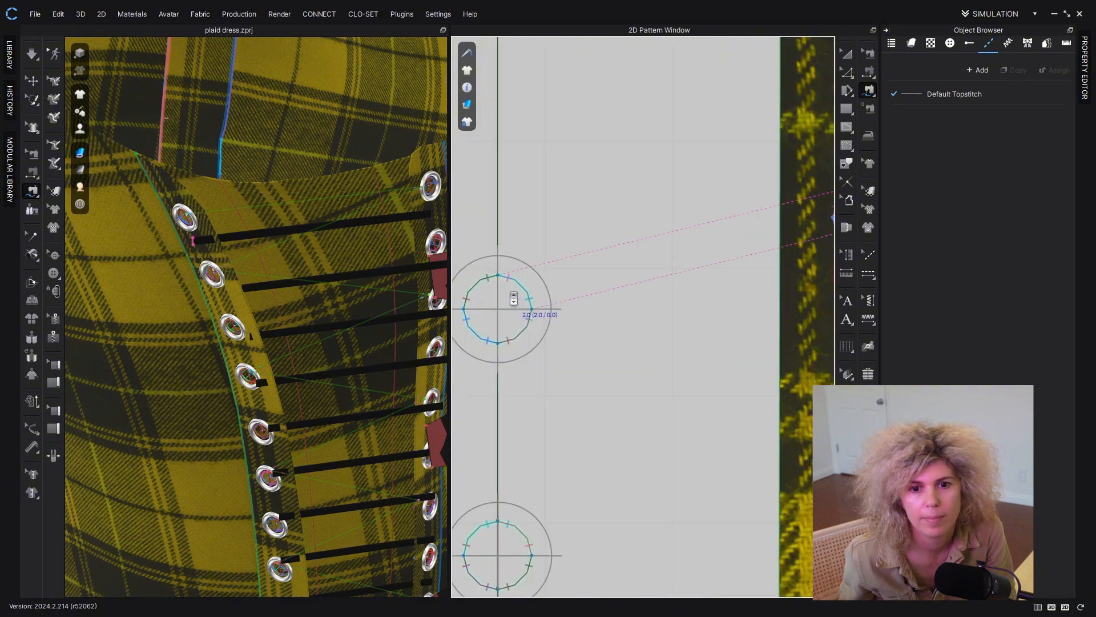
left_click(494, 295)
scroll(628, 319, "down", 3)
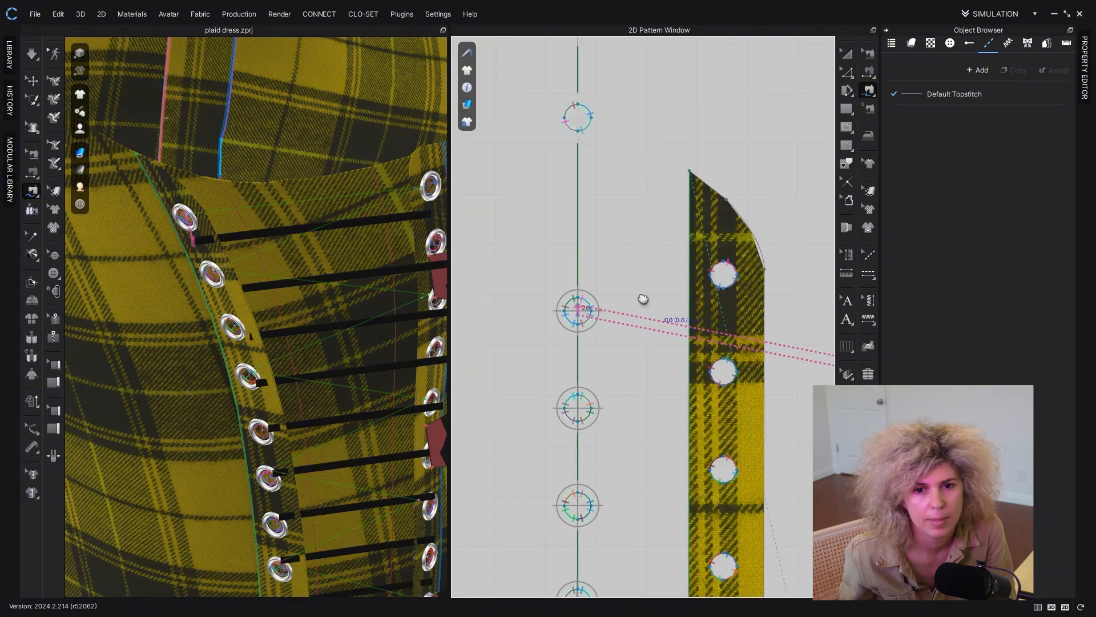
middle_click_drag(643, 299, 502, 253)
middle_click_drag(378, 229, 337, 219)
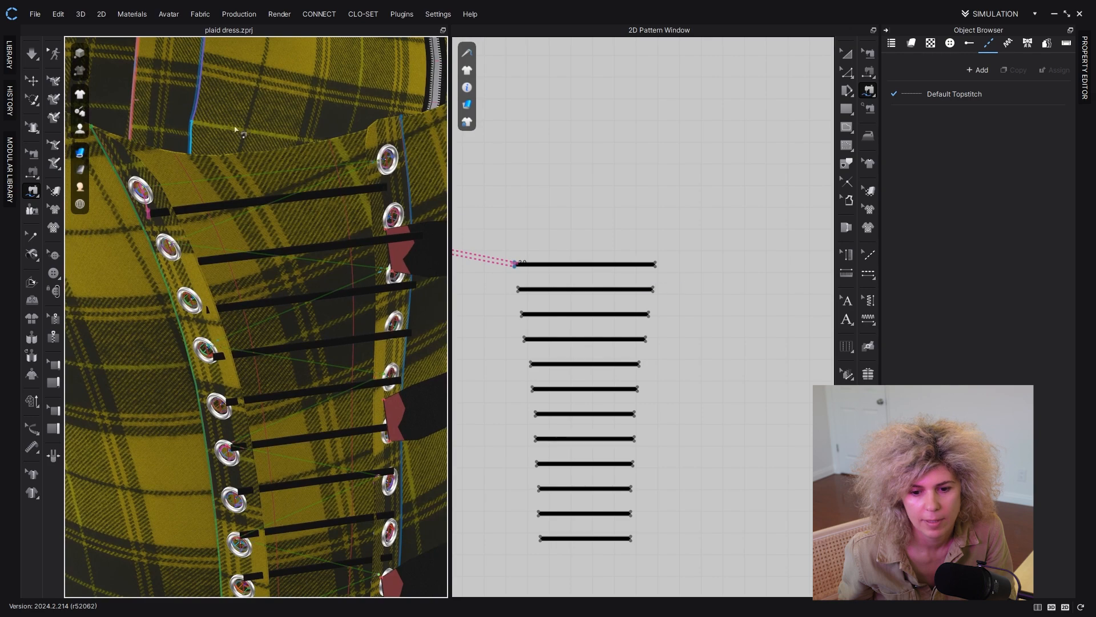
Step: Reposition the top two lacing strips on the 3D garment, tilting the top one and lowering its left end to the second eyelet
key("q")
left_click(270, 203)
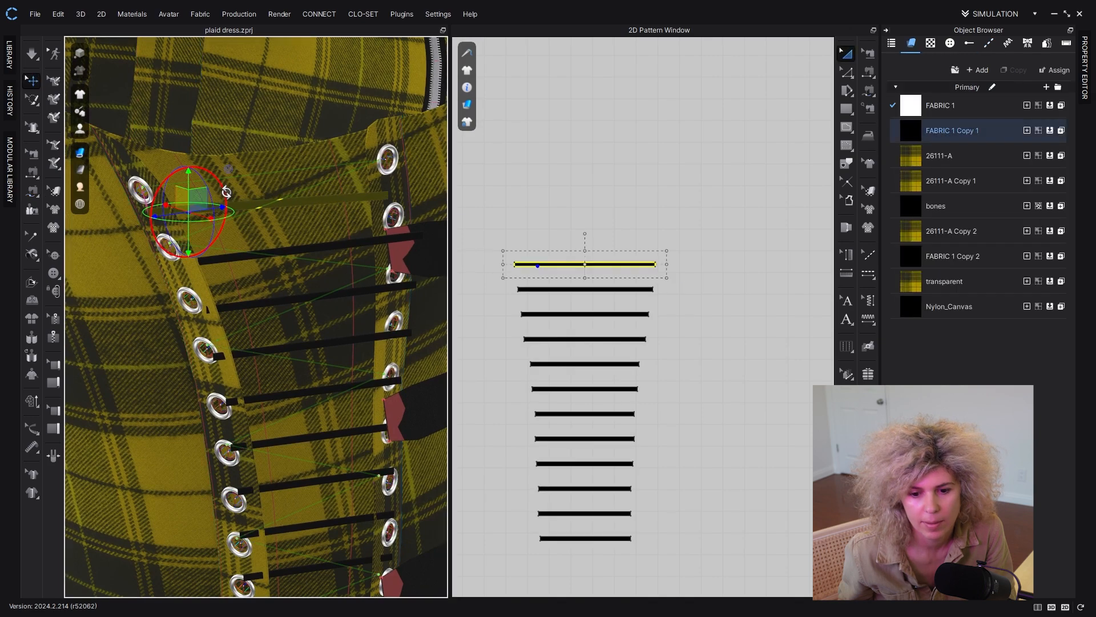
right_click_drag(256, 213, 296, 213)
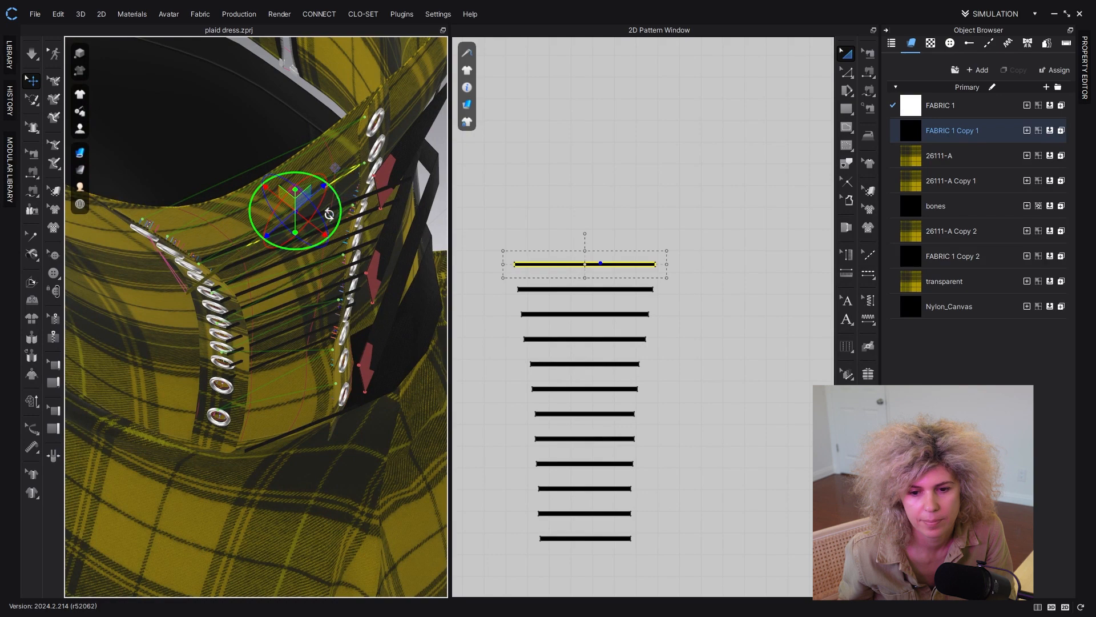
mouse_move(329, 214)
right_mouse_down()
mouse_move(302, 197)
mouse_move(345, 209)
right_mouse_up()
left_click(648, 239)
key("m")
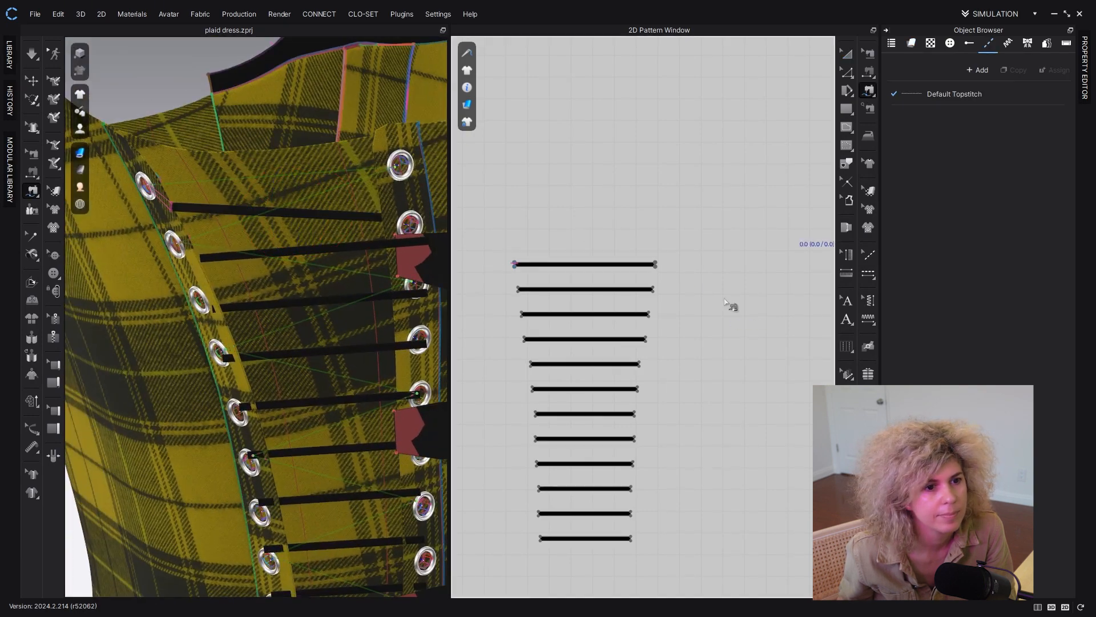
scroll(709, 262, "up", 5)
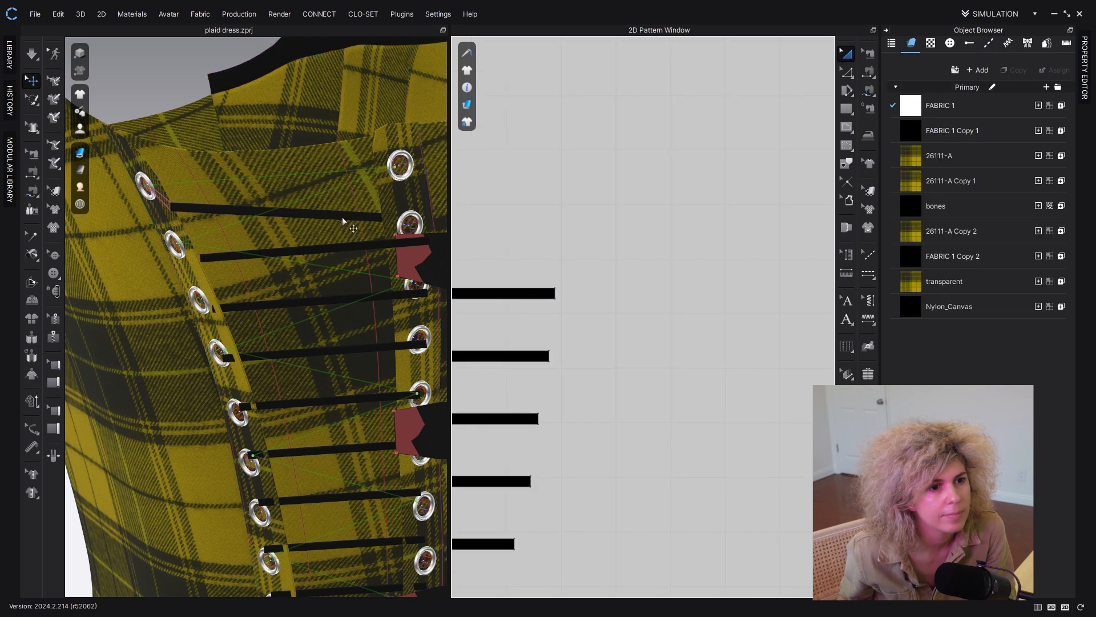
left_click_drag(343, 248, 345, 265)
left_click(335, 216)
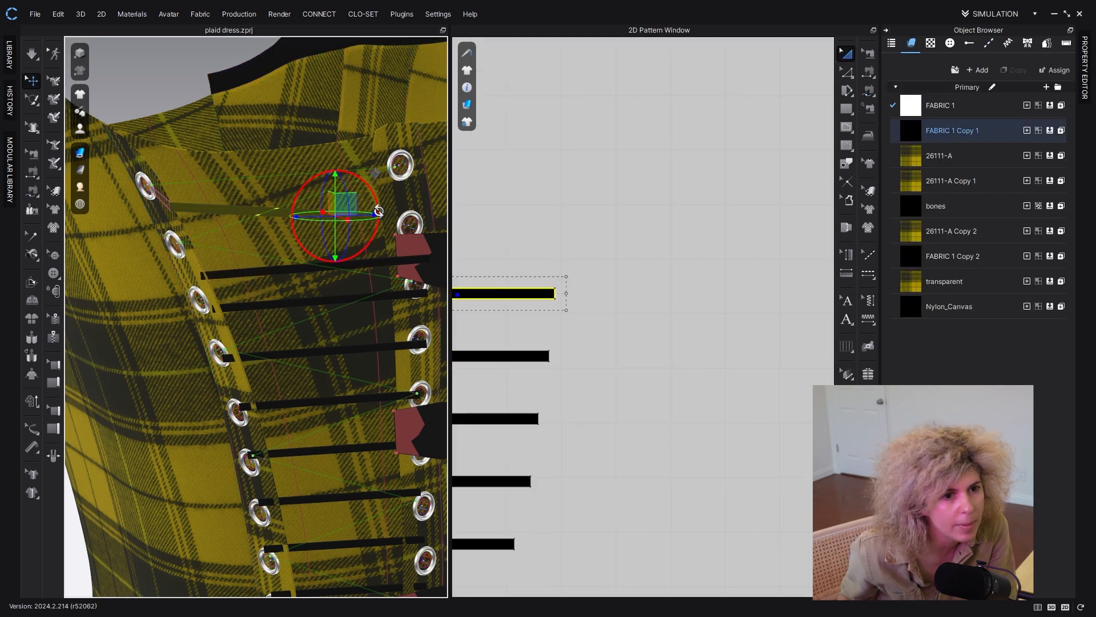
left_click(624, 201)
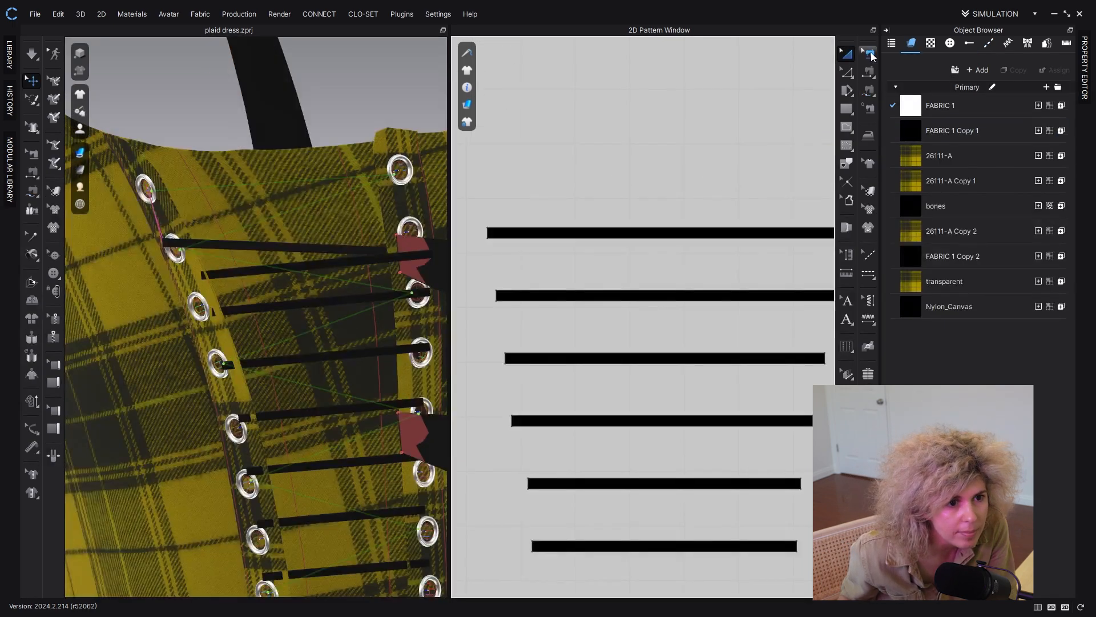
Step: Delete the top strip's sewing to the top eyelet and sew its left end to the line inside the second eyelet
key("m")
right_click(489, 230)
left_click(863, 57)
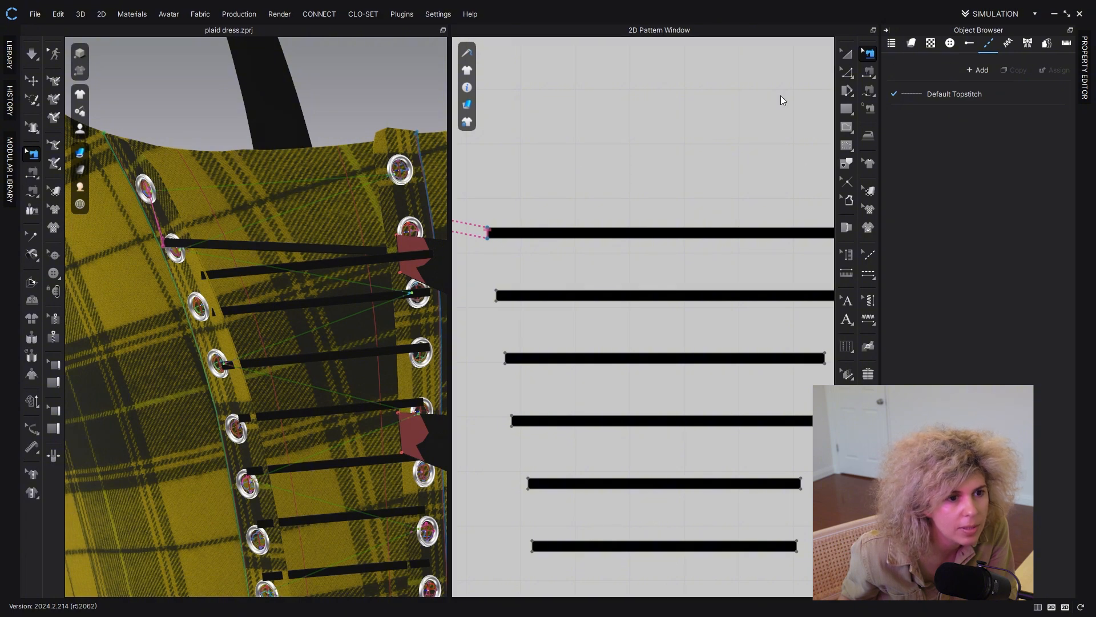
left_click(852, 55)
scroll(713, 210, "down", 8)
scroll(651, 208, "up", 5)
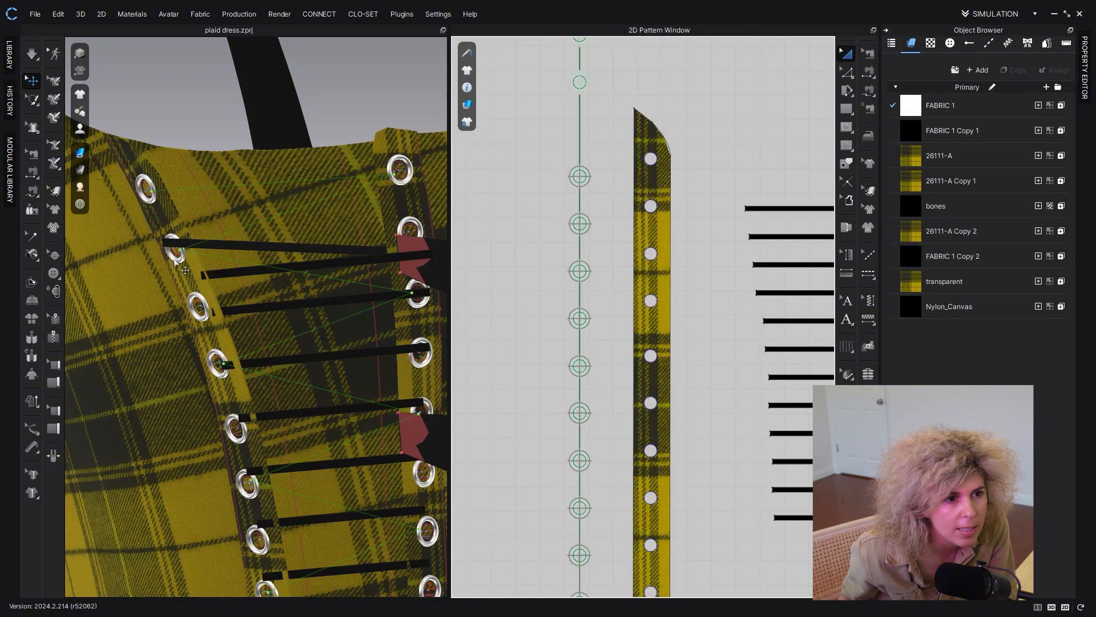
key("m")
scroll(745, 209, "up", 5)
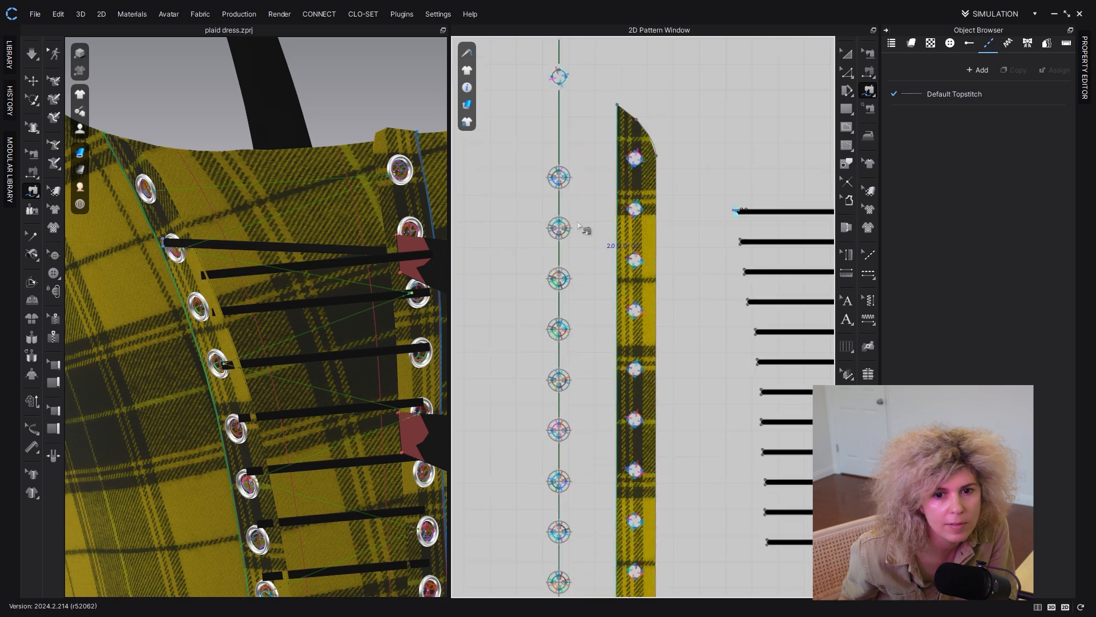
scroll(534, 217, "up", 5)
scroll(536, 255, "down", 5)
Step: Sew the left end of the second lacing strip to a 2 mm section of the line inside the third eyelet
scroll(711, 224, "up", 3)
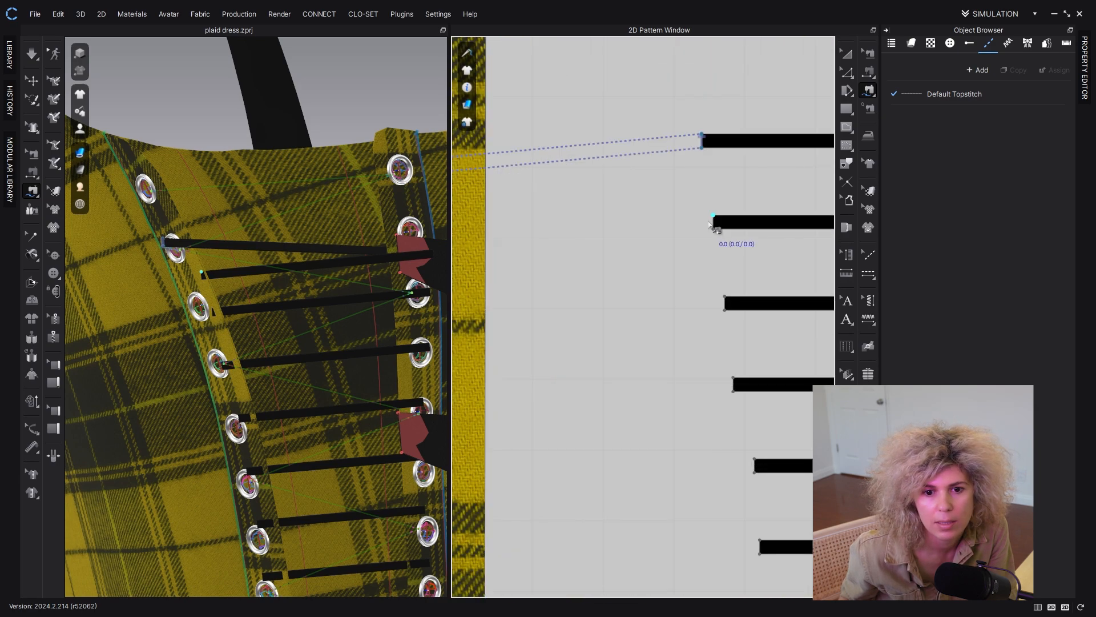
left_click(712, 231)
scroll(712, 230, "down", 5)
scroll(564, 257, "up", 7)
left_click(563, 254)
left_click(563, 280)
scroll(277, 263, "up", 2)
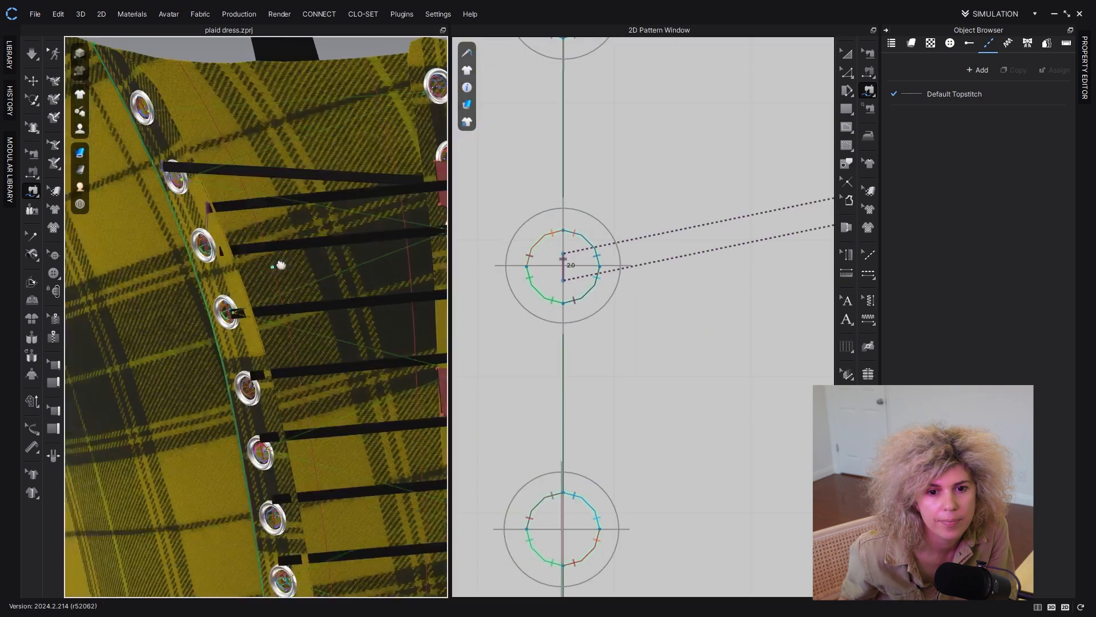
Step: Sew the left end of the third lacing strip to a 2 mm section of the line inside the fourth eyelet
right_click_drag(276, 263, 317, 277)
scroll(491, 268, "down", 5)
scroll(503, 329, "up", 6)
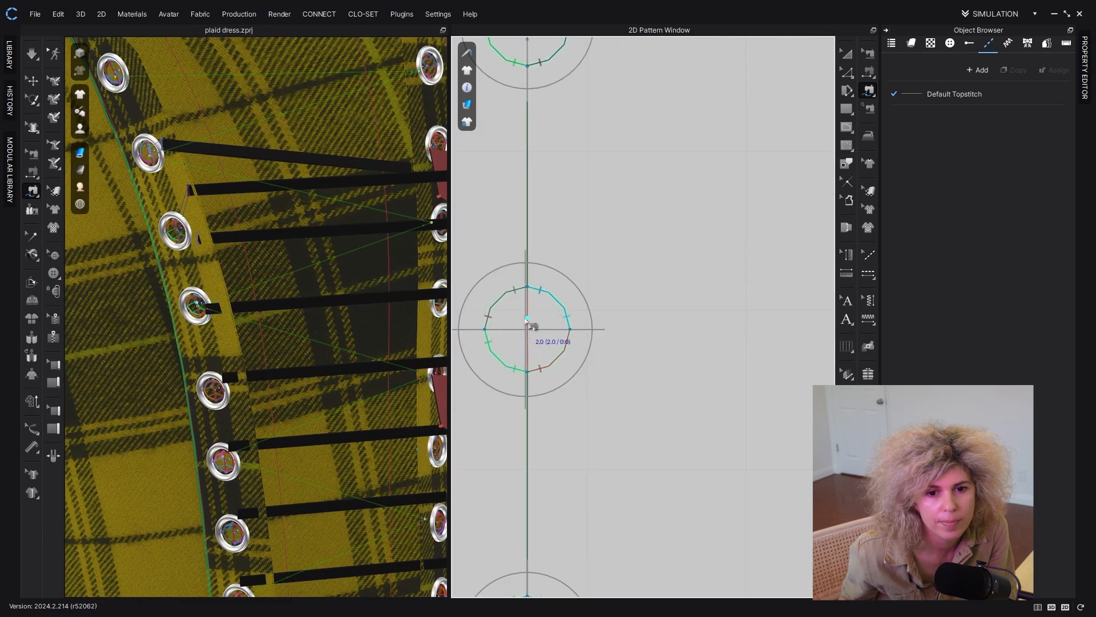
Step: Examine the lacing strips and the new sewing connections from the side on the 3D garment
key("q")
scroll(241, 246, "up", 2)
right_click_drag(204, 262, 300, 257)
scroll(267, 450, "down", 3)
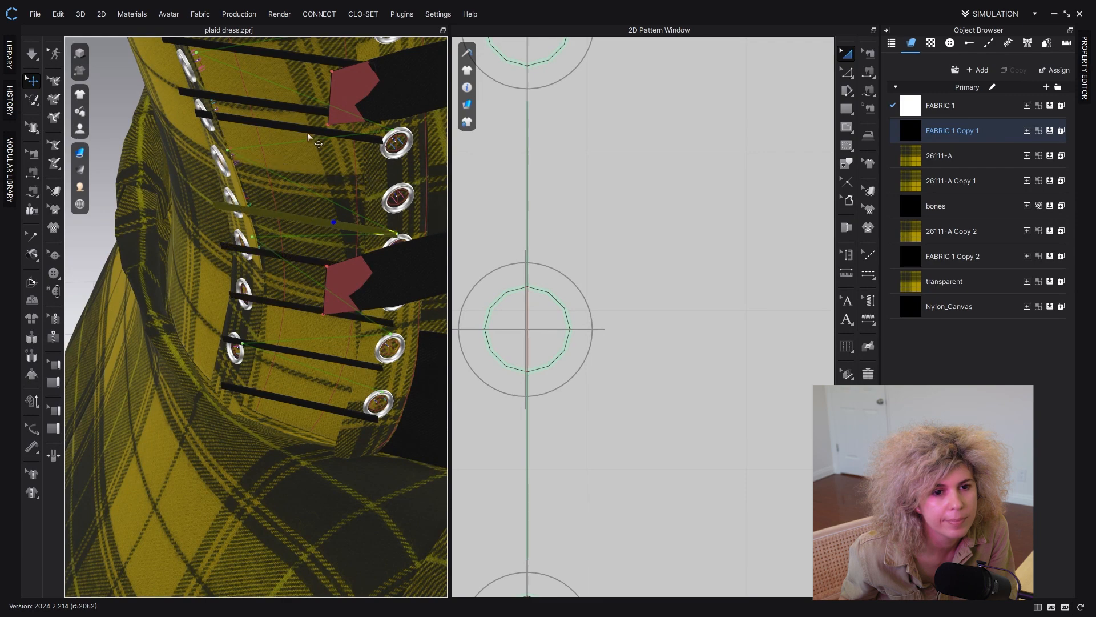
mouse_move(305, 132)
right_mouse_down()
mouse_move(274, 125)
mouse_move(294, 149)
right_mouse_up()
scroll(294, 171, "up", 2)
scroll(663, 290, "down", 7)
middle_click_drag(669, 293, 557, 334)
Step: Sew the left end of the fourth lacing strip to a 2 mm section of the line inside the fifth eyelet
key("b")
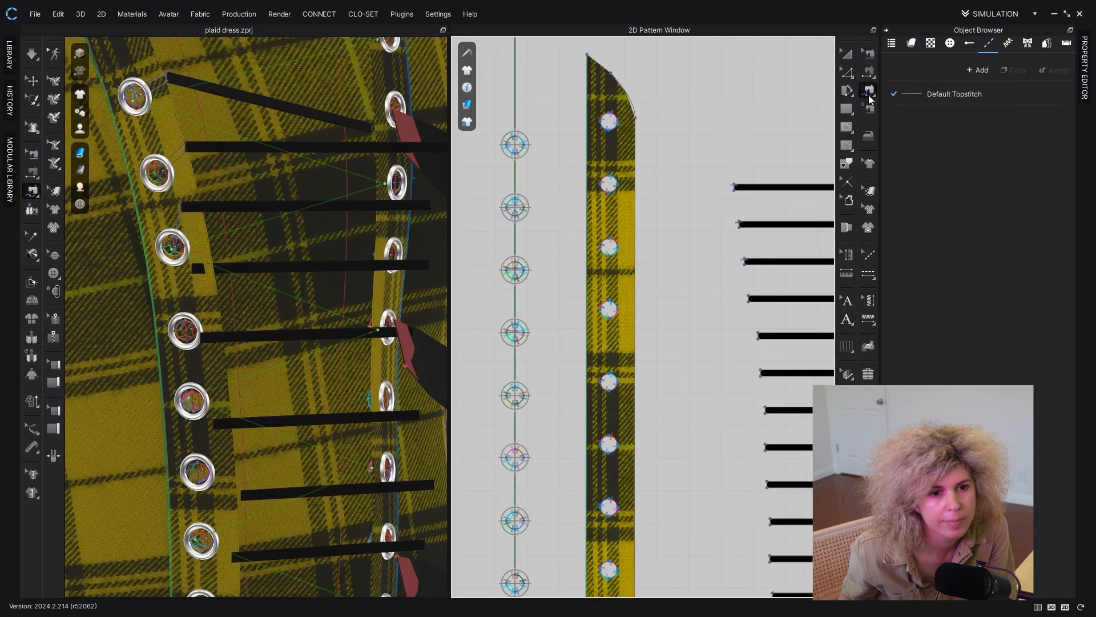
right_click_drag(334, 311, 340, 314)
scroll(771, 306, "up", 2)
left_click(742, 293)
left_click(743, 306)
scroll(743, 306, "down", 3)
scroll(526, 343, "up", 1)
scroll(521, 387, "up", 7)
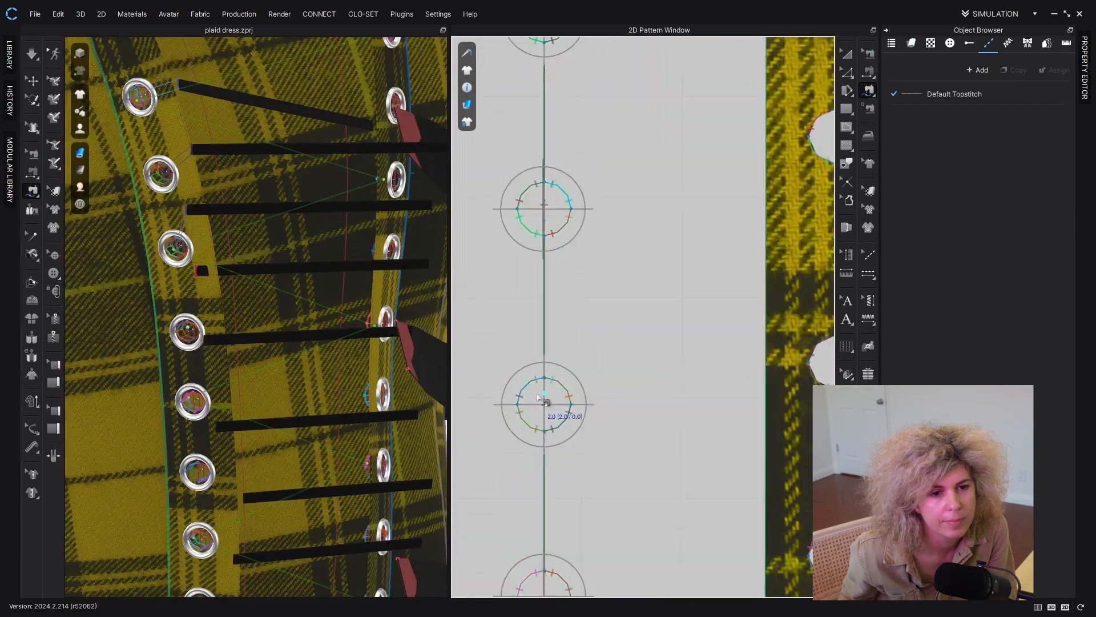
scroll(514, 402, "up", 4)
left_click(575, 386)
left_click(575, 422)
Step: Sew the left ends of the fifth to seventh lacing strips to 2 mm line sections inside the sixth to eighth eyelets
scroll(573, 286, "down", 8)
left_click(785, 210)
left_click(786, 216)
scroll(542, 335, "up", 7)
left_click(539, 317)
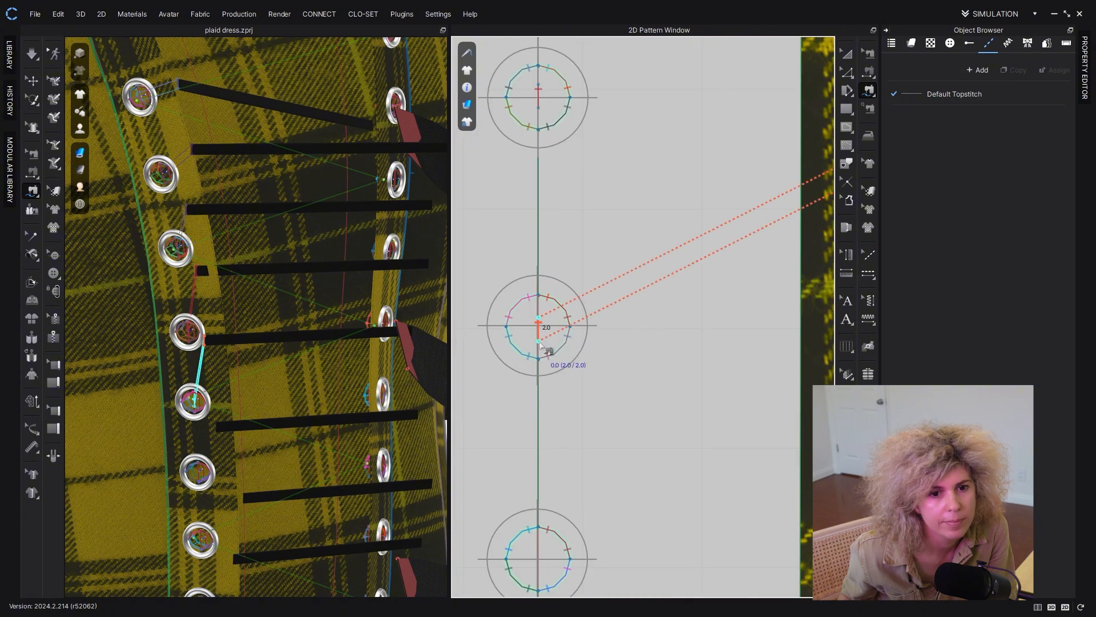
left_click(539, 341)
scroll(686, 257, "down", 8)
left_click(771, 149)
left_click(771, 155)
scroll(538, 295, "up", 7)
left_click(524, 244)
left_click(525, 267)
Step: Sew the left ends of the eighth and ninth lacing strips to the lines inside the ninth and tenth eyelets
scroll(527, 266, "down", 7)
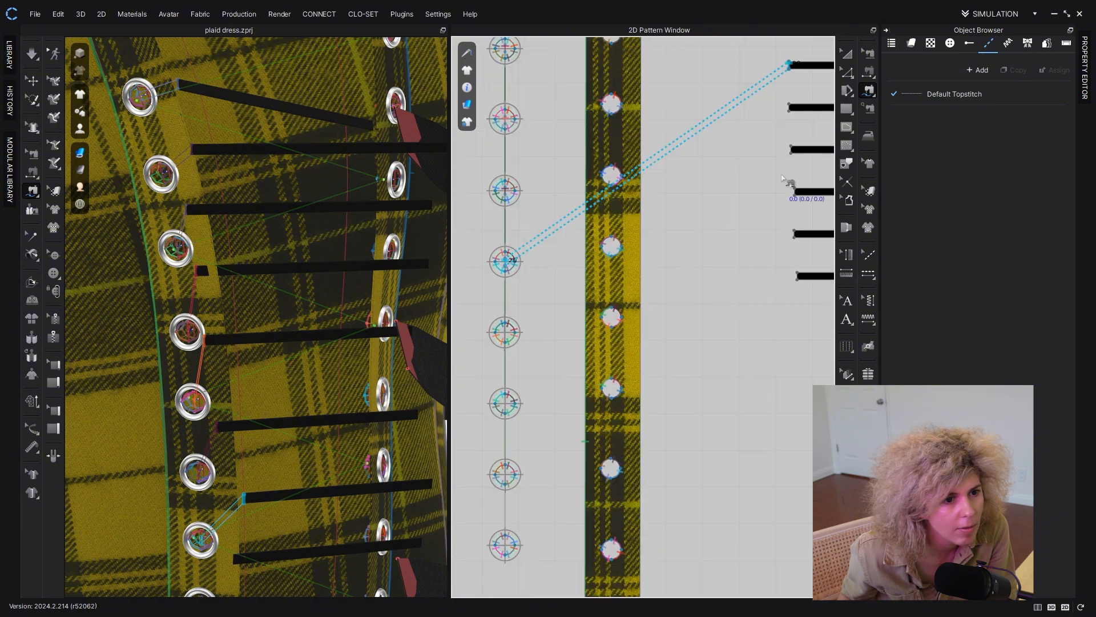
left_click(789, 105)
left_click(789, 110)
scroll(495, 334, "up", 7)
left_click(566, 305)
left_click(566, 328)
scroll(563, 302, "down", 7)
left_click(751, 96)
left_click(751, 102)
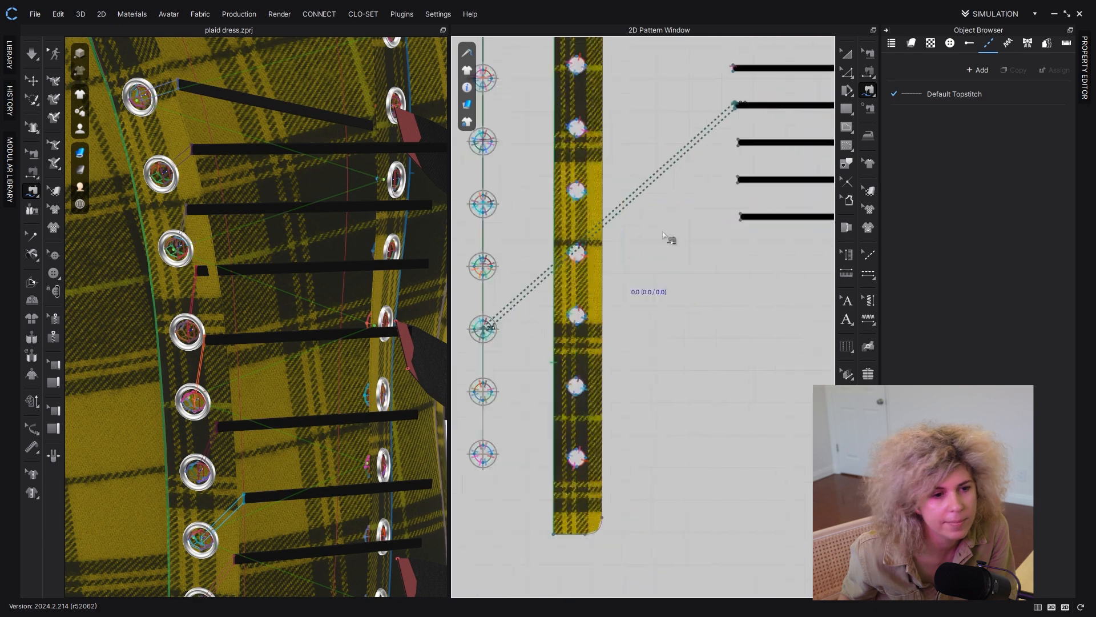
Step: Sew the left ends of the tenth and eleventh lacing strips to 2 mm line sections inside the eleventh and twelfth eyelets
left_click(738, 140)
left_click(738, 145)
scroll(487, 347, "up", 7)
left_click(543, 408)
left_click(543, 431)
scroll(571, 425, "down", 7)
left_click(741, 197)
left_click(741, 203)
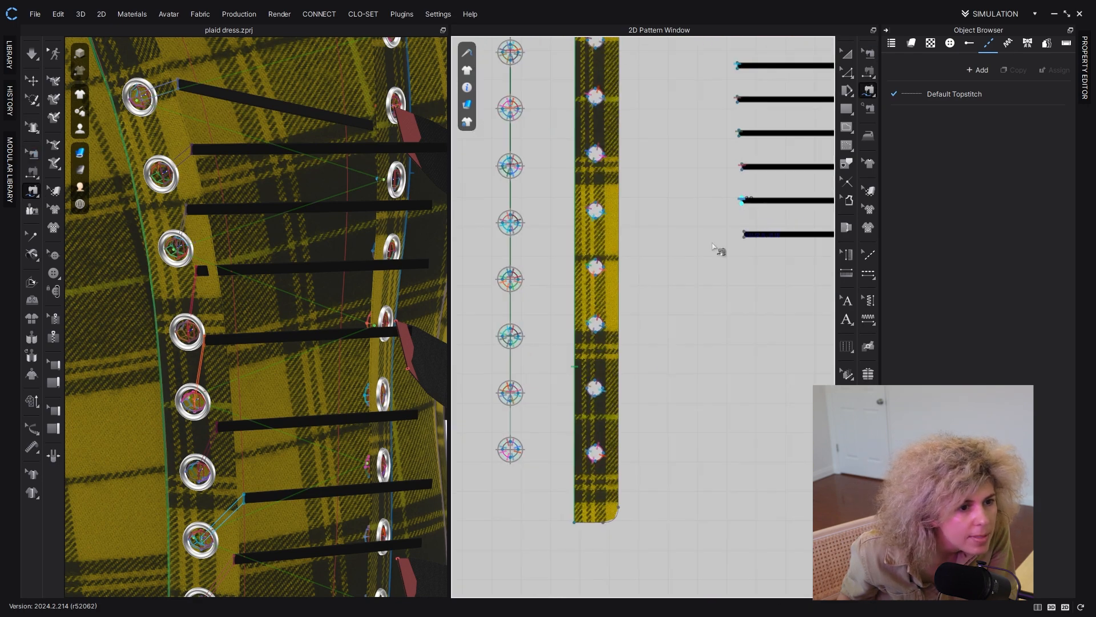
scroll(499, 457, "up", 7)
scroll(566, 265, "down", 2)
scroll(557, 365, "up", 3)
left_click(566, 343)
left_click(565, 374)
Step: Move the lowest lacing strip's 2D pattern sideways to the right, away from the other strips
key("b")
scroll(611, 293, "down", 9)
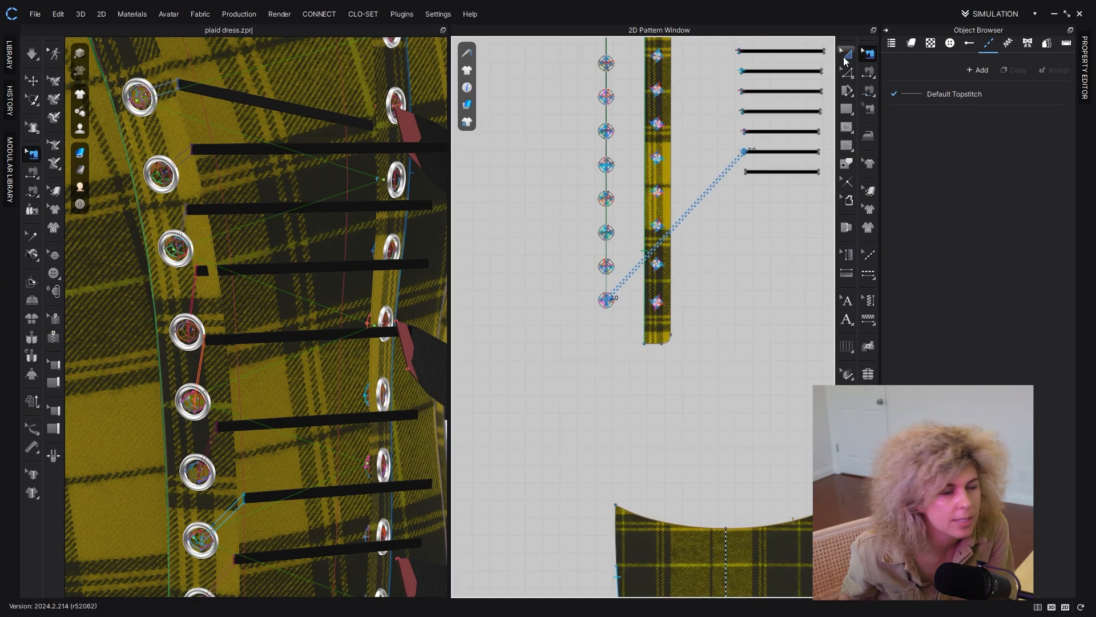
left_click(845, 56)
middle_click_drag(781, 188, 624, 212)
left_click_drag(624, 195, 712, 194)
left_click(710, 235)
scroll(610, 195, "up", 4)
middle_click_drag(312, 582, 310, 317)
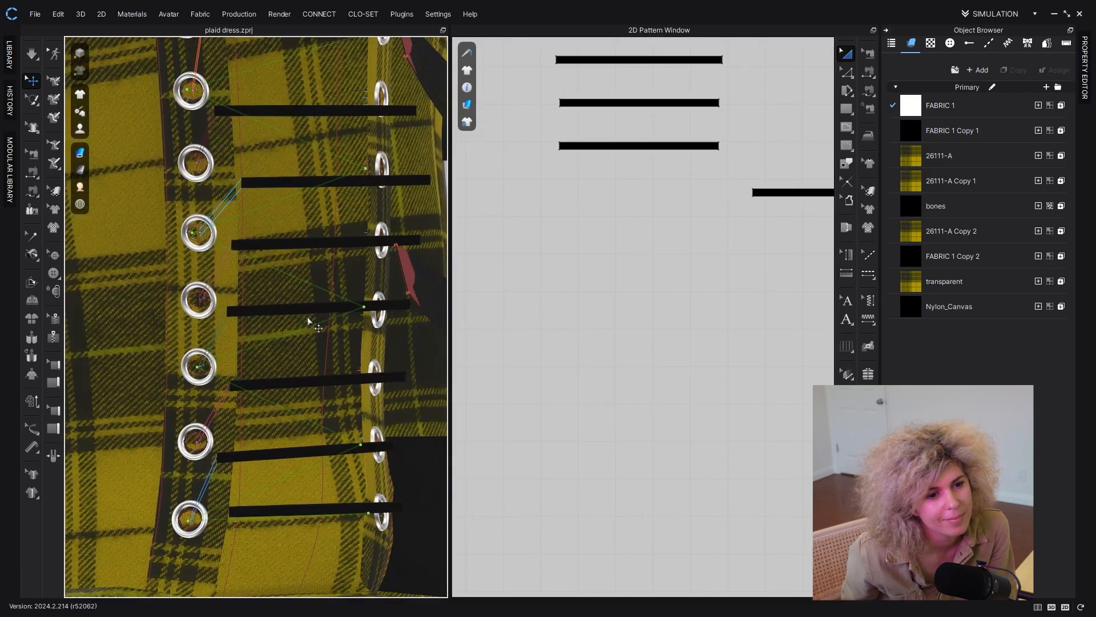
Step: Sew both 2 mm ends of the separated bottom strip to the lines inside eyelets of the left and right eyelet columns
scroll(696, 237, "down", 4)
middle_click_drag(676, 247, 587, 340)
key("m")
scroll(635, 323, "up", 7)
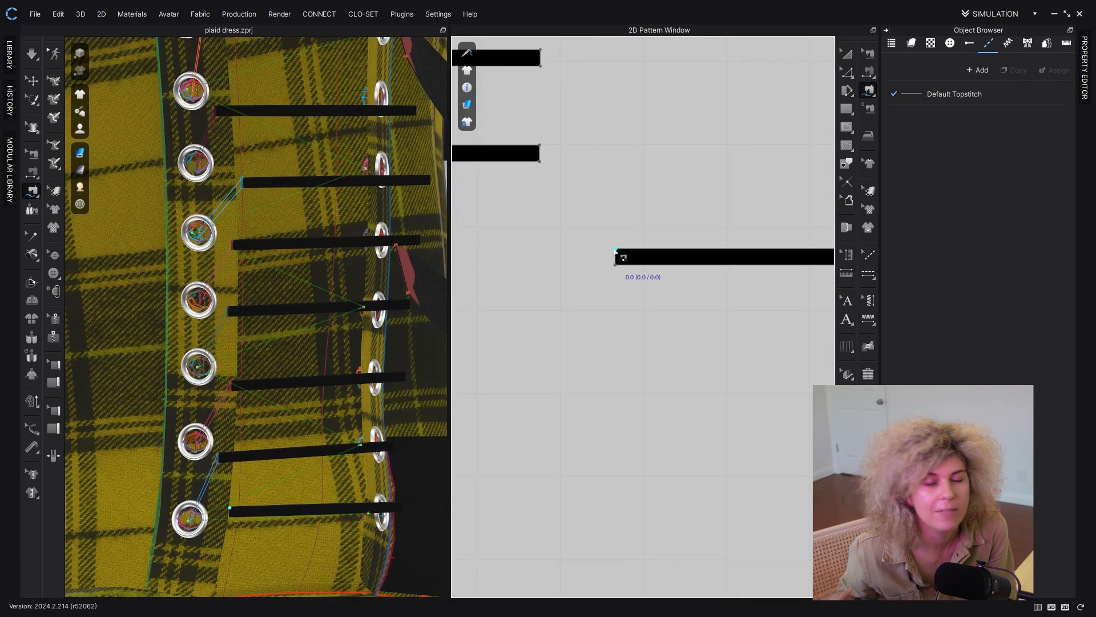
left_click(616, 251)
scroll(616, 251, "down", 5)
scroll(531, 150, "up", 6)
scroll(577, 320, "down", 6)
middle_click_drag(689, 470, 683, 380)
scroll(683, 379, "up", 1)
scroll(508, 212, "up", 5)
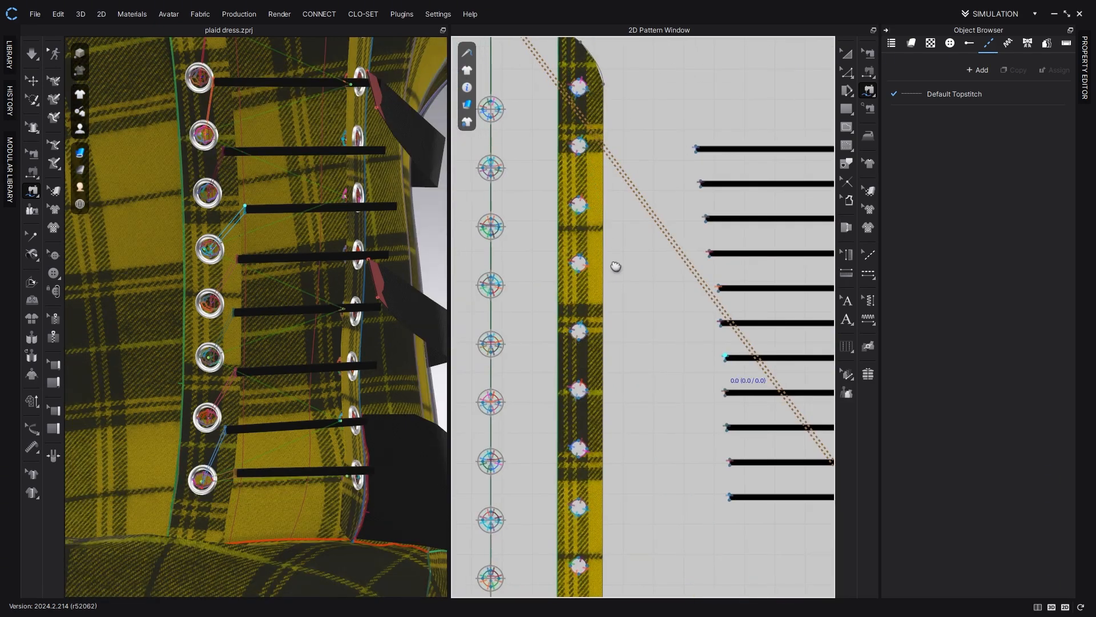
scroll(615, 266, "down", 5)
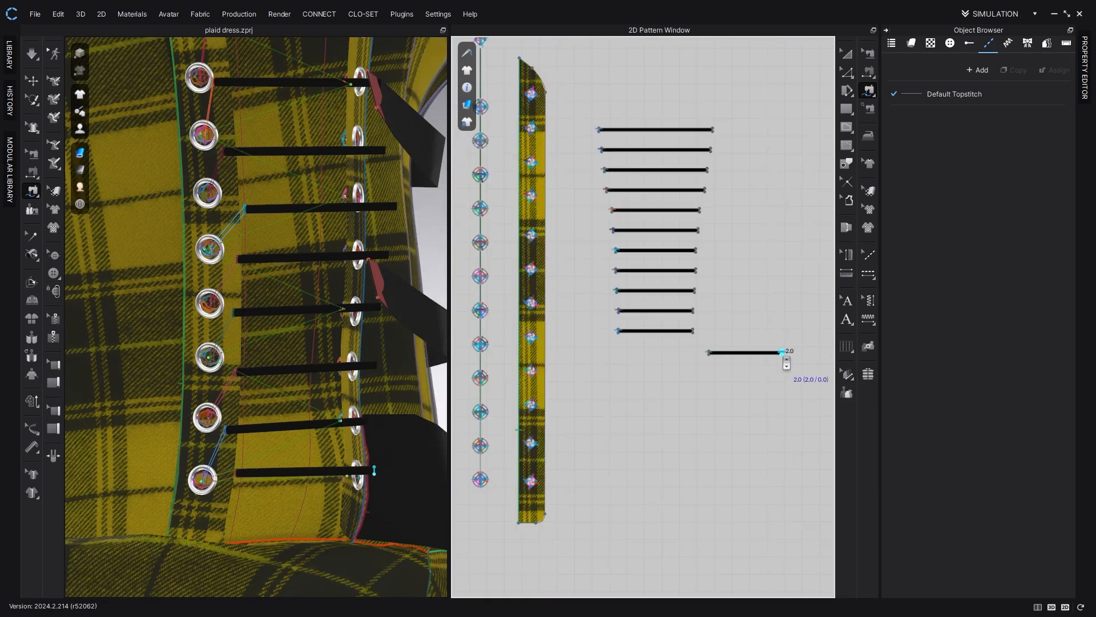
scroll(721, 208, "up", 8)
Step: Reposition the separated bottom strip on the 3D garment in line with the lowest pair of eyelets
right_click_drag(318, 461, 347, 443)
key("q")
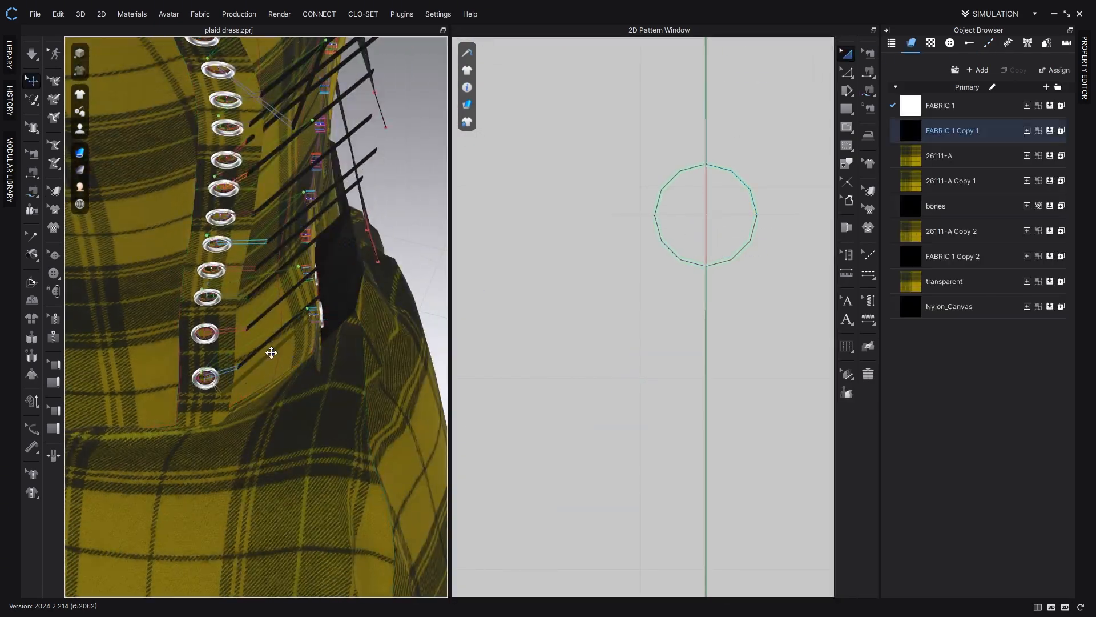
right_click_drag(272, 352, 232, 382)
left_click(297, 317)
right_click_drag(297, 319, 358, 314)
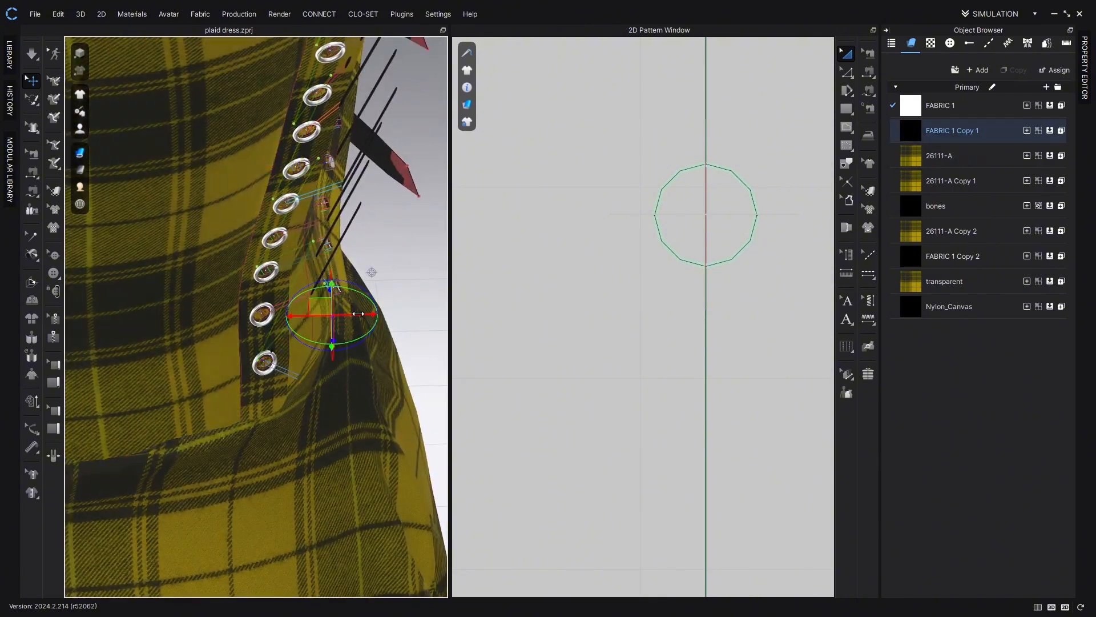
mouse_move(313, 341)
right_mouse_down()
mouse_move(326, 306)
mouse_move(314, 306)
mouse_move(455, 308)
mouse_move(283, 313)
mouse_move(297, 328)
right_mouse_up()
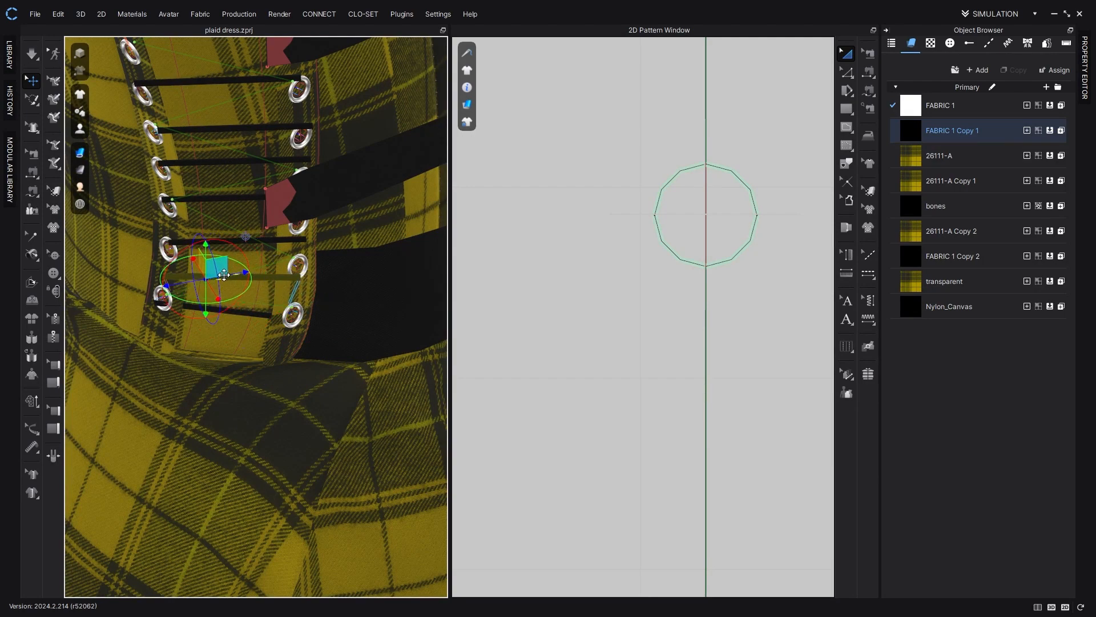
right_click_drag(224, 275, 521, 363)
scroll(521, 394, "down", 10)
scroll(246, 343, "up", 5)
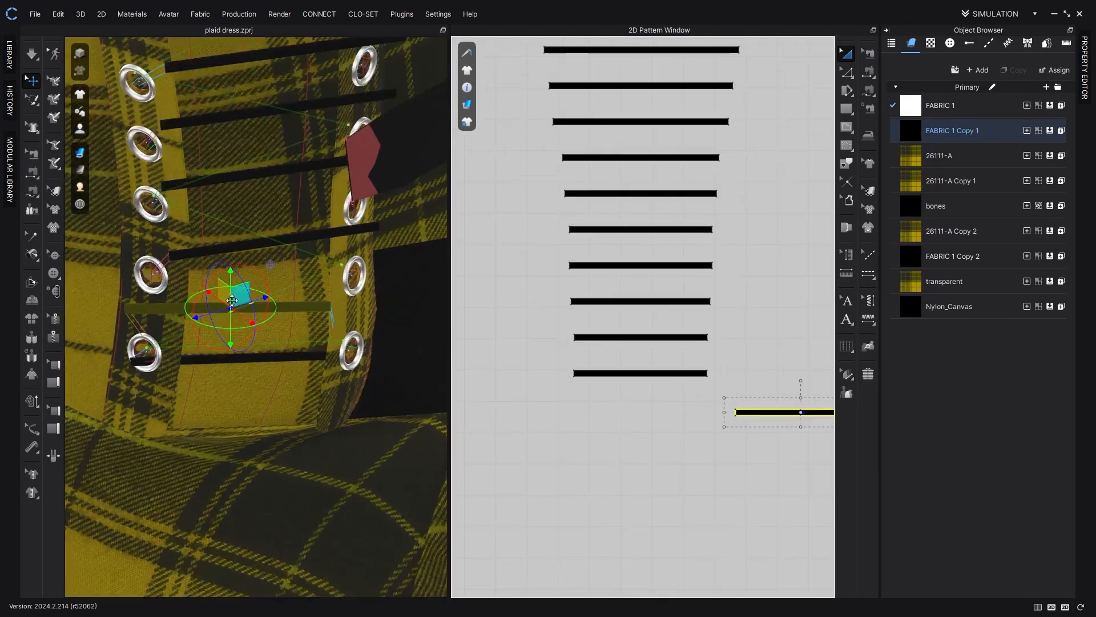
left_click(191, 381)
right_click_drag(191, 382, 281, 428)
left_click(503, 434)
Step: Rotate and shift the eleventh strip on the 3D garment so its left end meets the lowest left eyelet
left_click(230, 401)
left_click(266, 387)
mouse_move(266, 387)
right_mouse_down()
mouse_move(183, 374)
mouse_move(267, 372)
right_mouse_up()
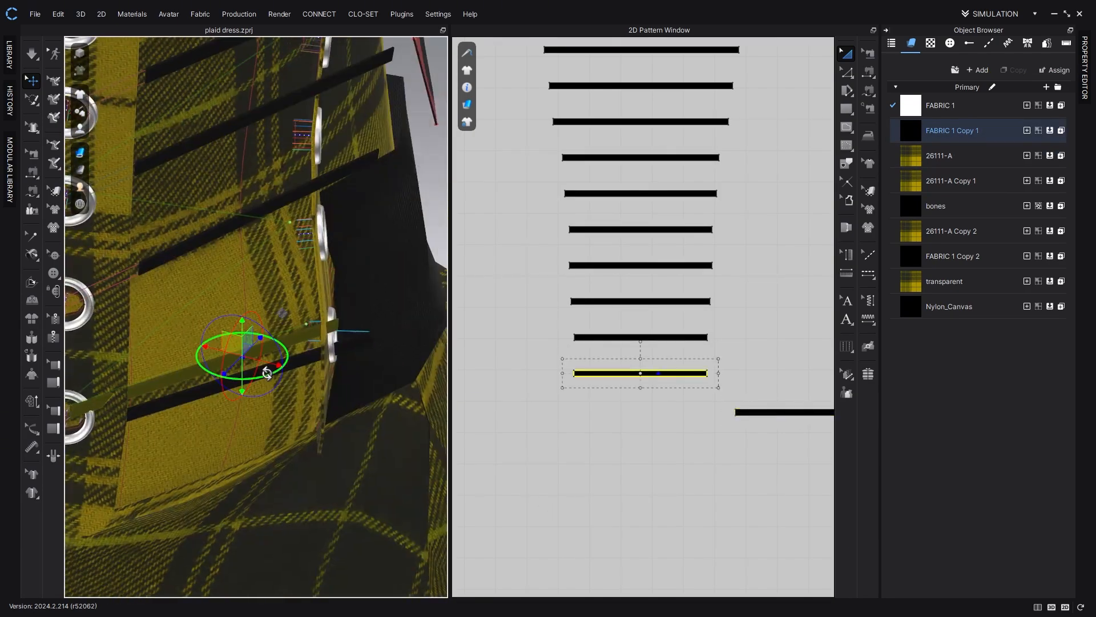
left_click_drag(267, 372, 286, 365)
right_click_drag(178, 316, 179, 360)
left_click(179, 360)
left_click(181, 358)
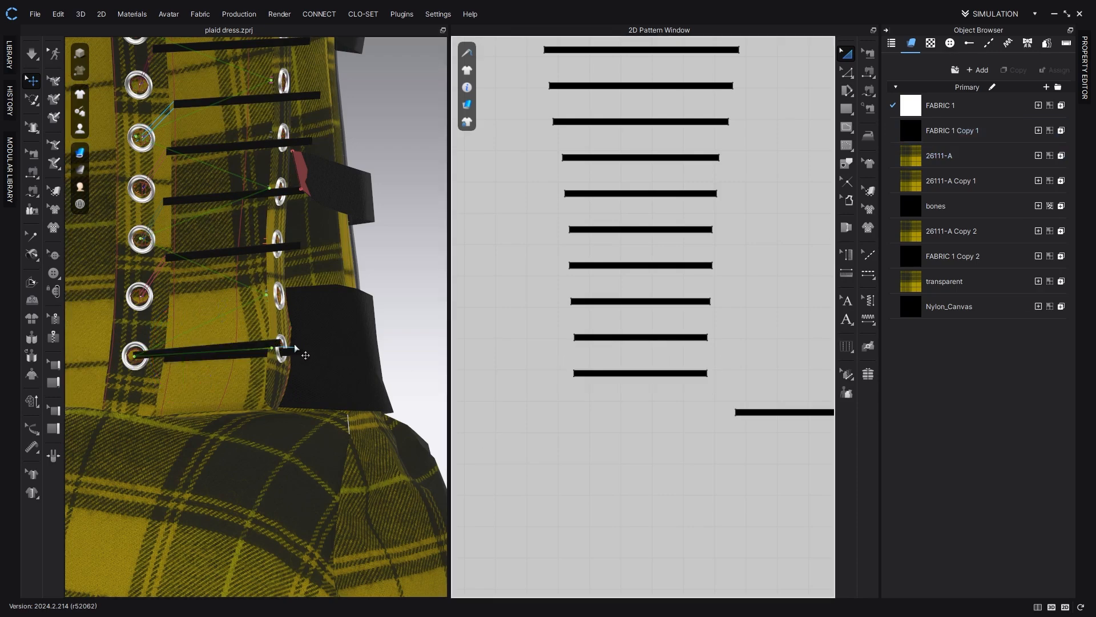
right_click_drag(293, 350, 251, 281)
left_click(189, 279)
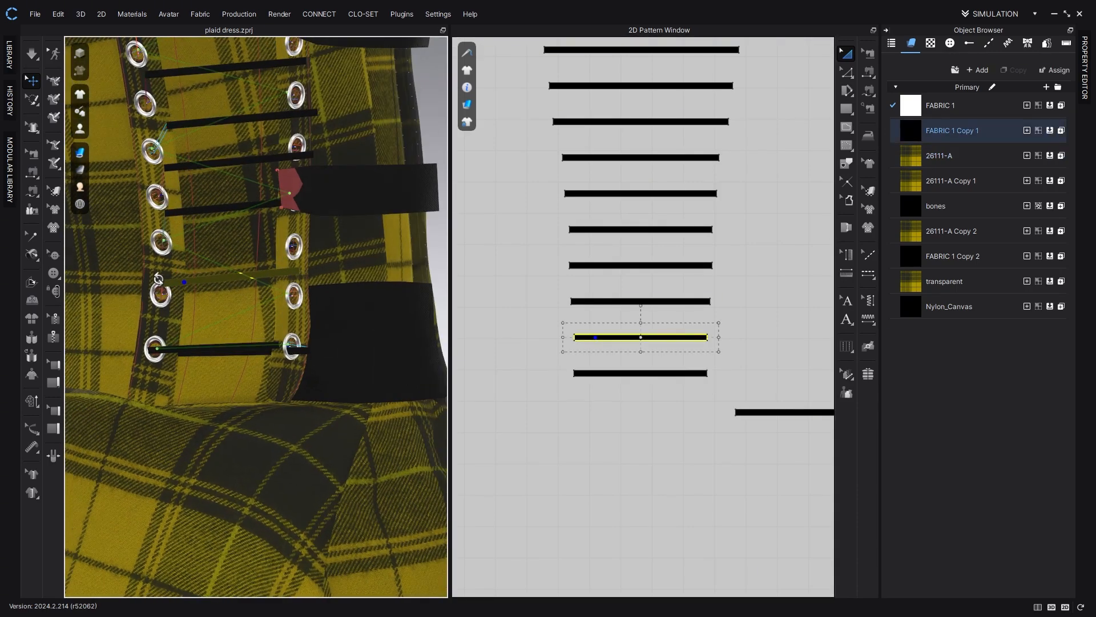
scroll(654, 288, "down", 5)
middle_click_drag(319, 171, 382, 480)
left_click(190, 200)
left_click(868, 90)
scroll(739, 156, "up", 5)
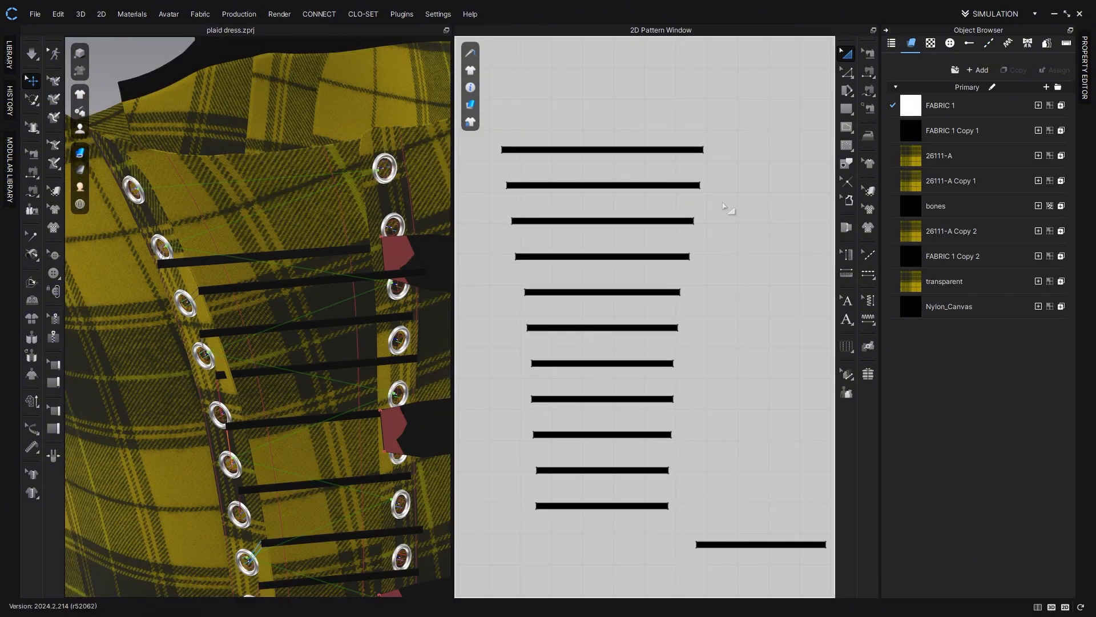
Step: Tilt the top three lacing strips in 3D so each rises diagonally from its left eyelet towards the next higher right eyelet
right_click_drag(257, 285, 337, 297)
left_click_drag(346, 304, 322, 268)
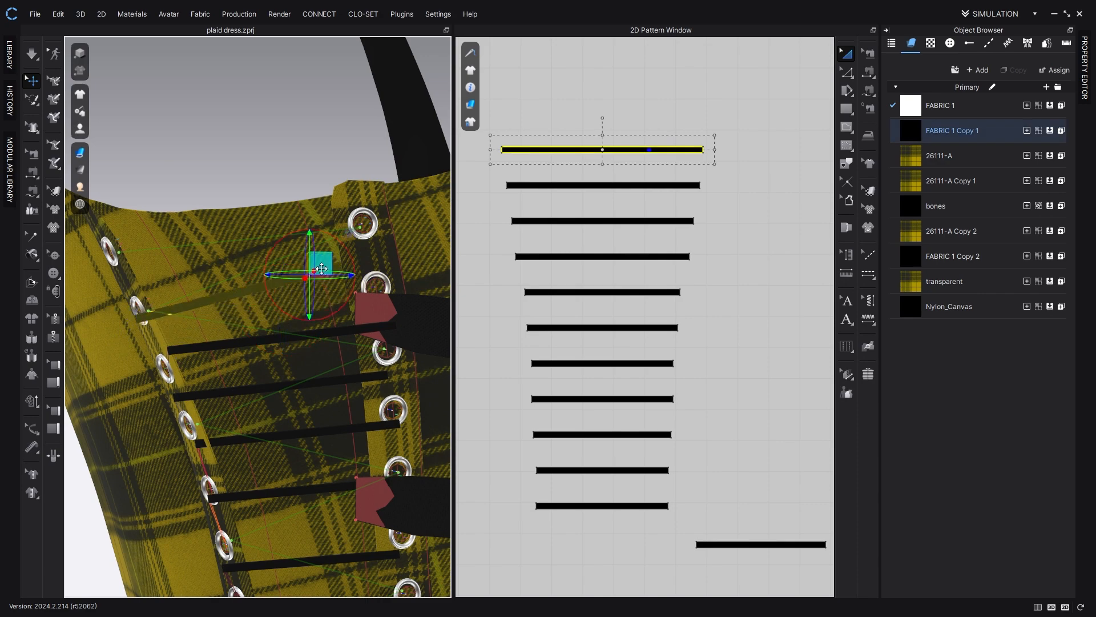
left_click_drag(273, 297, 272, 295)
left_click(278, 387)
left_click_drag(322, 399, 340, 389)
middle_click_drag(339, 388, 318, 256)
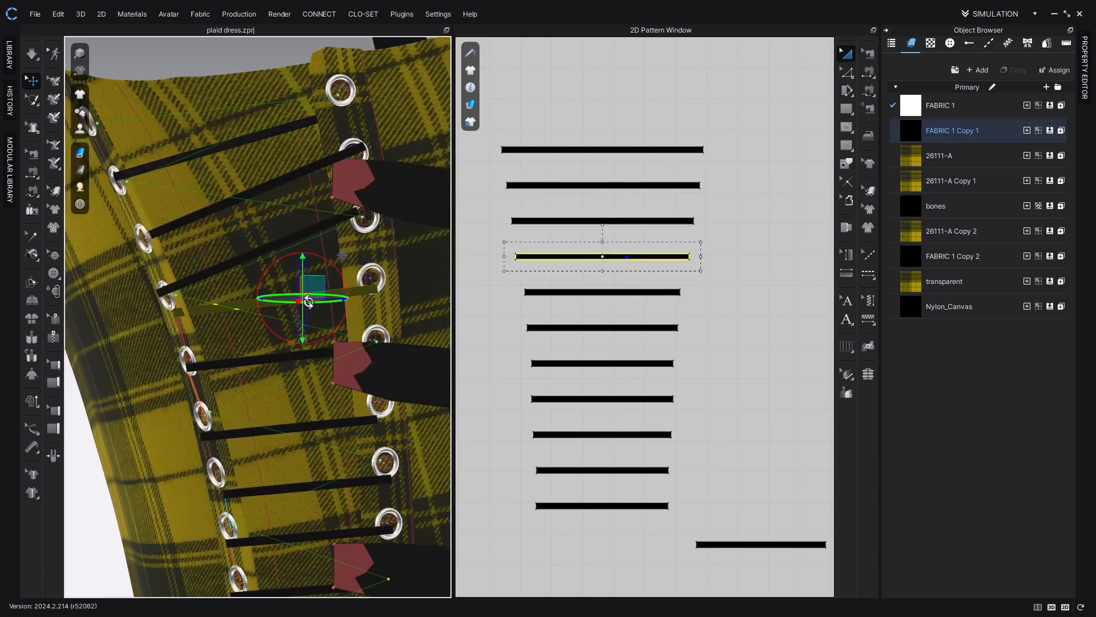
Step: Tilt the fourth lacing strip in 3D to run from the fifth left eyelet up to the fourth right eyelet
left_click_drag(314, 287, 323, 322)
middle_click_drag(311, 588, 291, 389)
left_click_drag(242, 290, 240, 335)
right_click_drag(239, 335, 268, 340)
left_click_drag(279, 247, 281, 289)
left_click_drag(280, 193, 279, 230)
middle_click_drag(278, 230, 271, 348)
left_click_drag(255, 271, 258, 307)
left_click_drag(239, 201, 240, 249)
left_click_drag(219, 182, 221, 200)
middle_click_drag(221, 200, 231, 352)
scroll(235, 351, "down", 1)
left_click_drag(306, 333, 296, 297)
Step: Tilt the fifth, sixth and seventh lacing strips in 3D diagonally up towards the fifth, sixth and seventh right eyelets
left_click(284, 396)
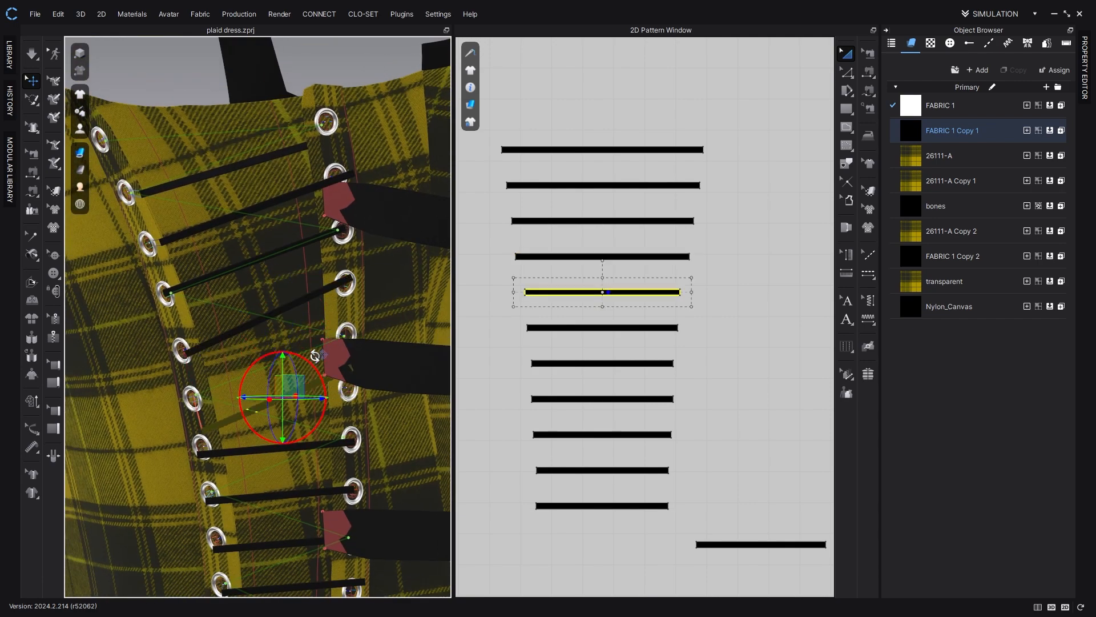
left_click_drag(303, 386, 309, 358)
right_click_drag(246, 400, 225, 326)
left_click(238, 336)
left_click_drag(283, 334, 264, 316)
left_click(302, 360)
left_click(299, 381)
left_click_drag(335, 357, 298, 315)
Step: Tilt the eighth and ninth lacing strips in 3D diagonally up towards the eighth and ninth right eyelets
left_click(263, 437)
left_click_drag(303, 412, 299, 402)
left_click(292, 481)
left_click_drag(330, 454, 320, 445)
left_click_drag(292, 439, 292, 417)
Step: Tilt the tenth and eleventh lacing strips in 3D diagonally up towards the tenth and eleventh right eyelets
left_click(290, 546)
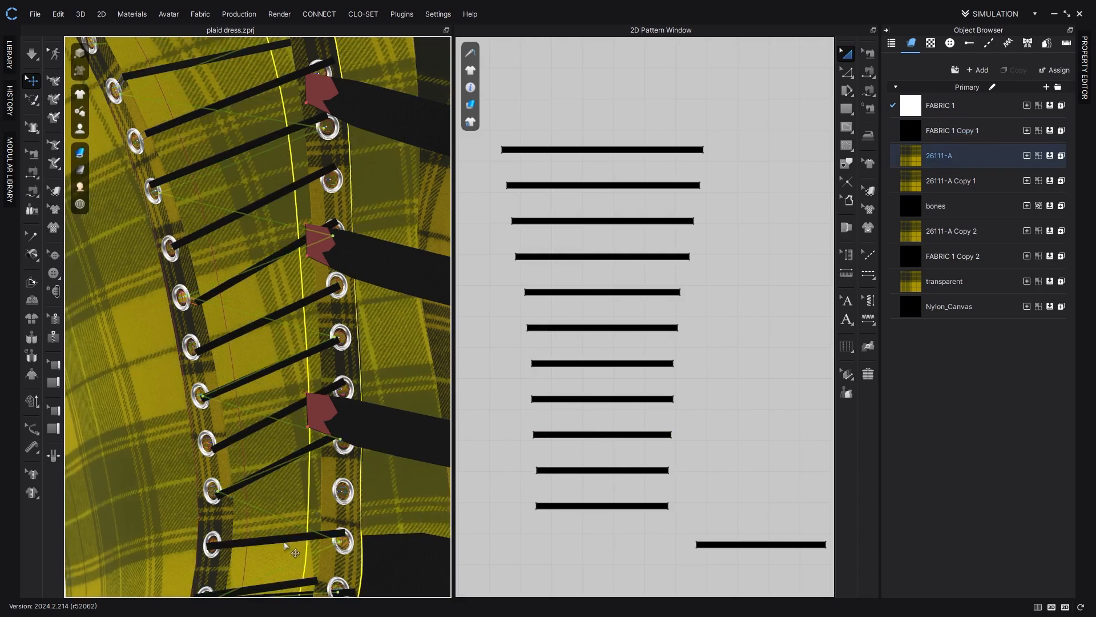
left_click(298, 535)
left_click_drag(337, 512, 316, 531)
left_click(458, 548)
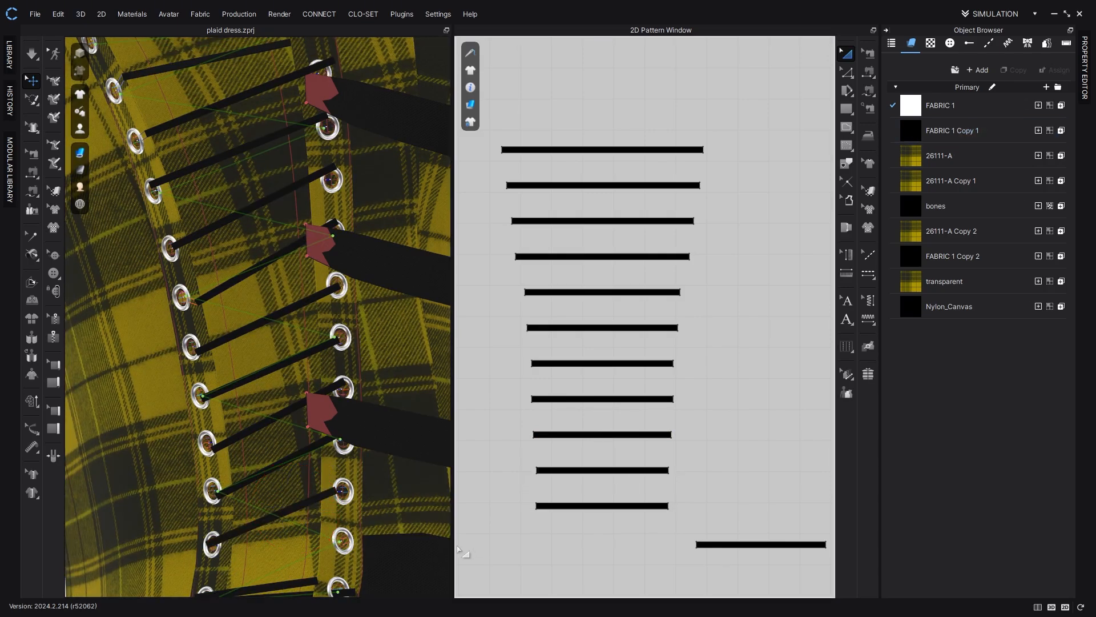
middle_click_drag(320, 537, 336, 447)
left_click(305, 497)
left_click_drag(301, 497, 329, 438)
left_click(459, 426)
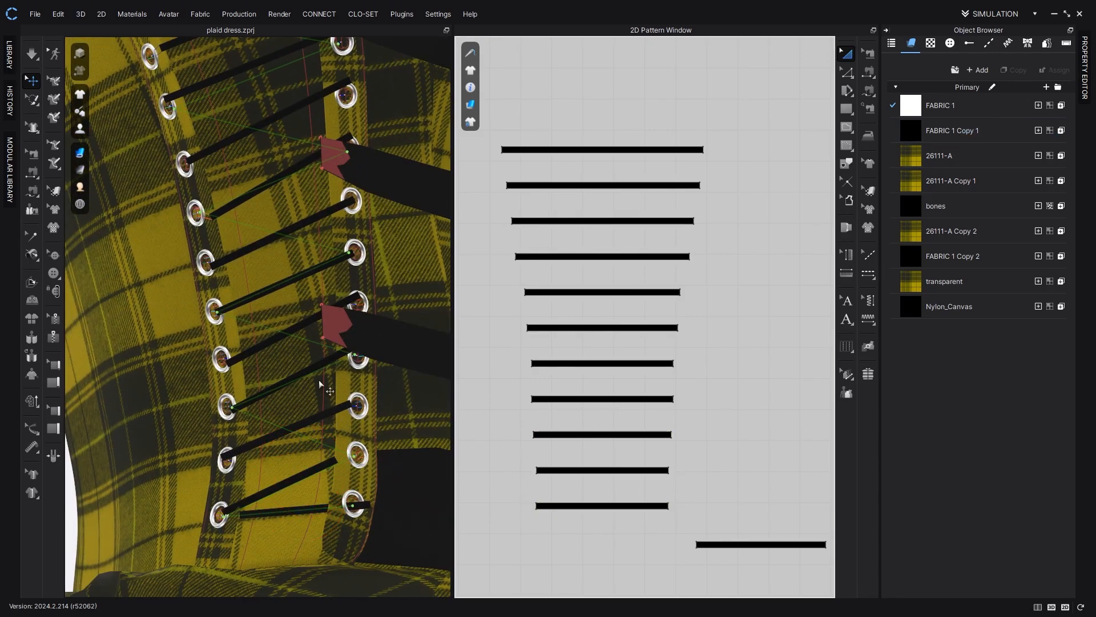
Step: Sew the right end of the top lacing strip to a 2 mm section of the line inside the top right eyelet
middle_click_drag(249, 169, 255, 308)
scroll(256, 309, "down", 3)
scroll(256, 308, "up", 2)
left_click(247, 270)
left_click(677, 276)
scroll(676, 285, "down", 2)
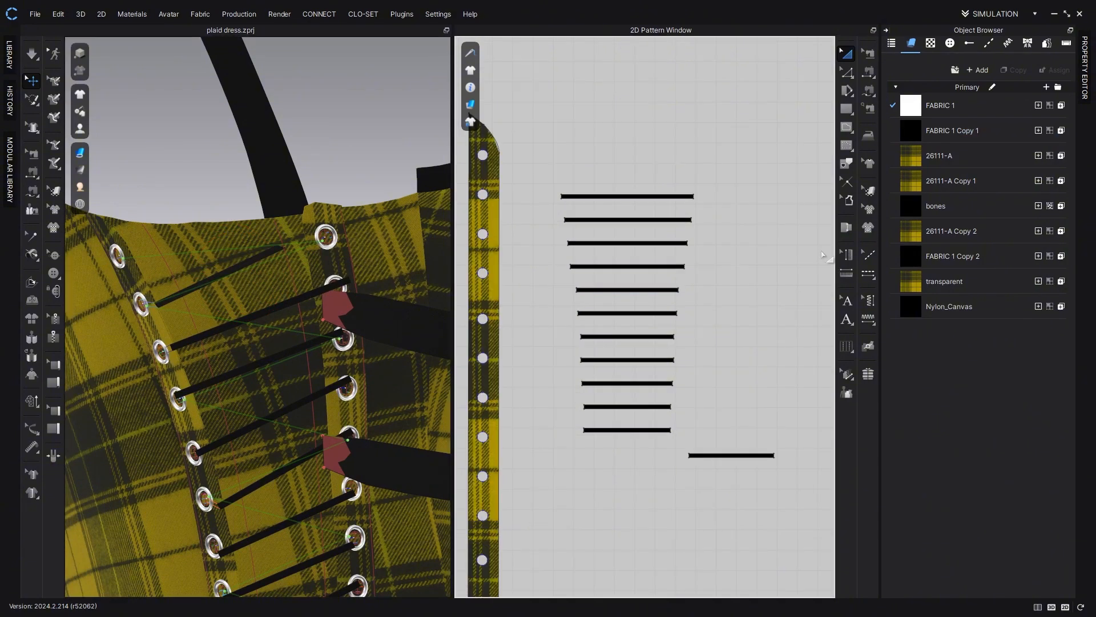
left_click(868, 90)
scroll(741, 188, "up", 5)
left_click(608, 205)
left_click(609, 217)
scroll(610, 215, "down", 7)
middle_click_drag(770, 172, 677, 487)
scroll(731, 267, "up", 5)
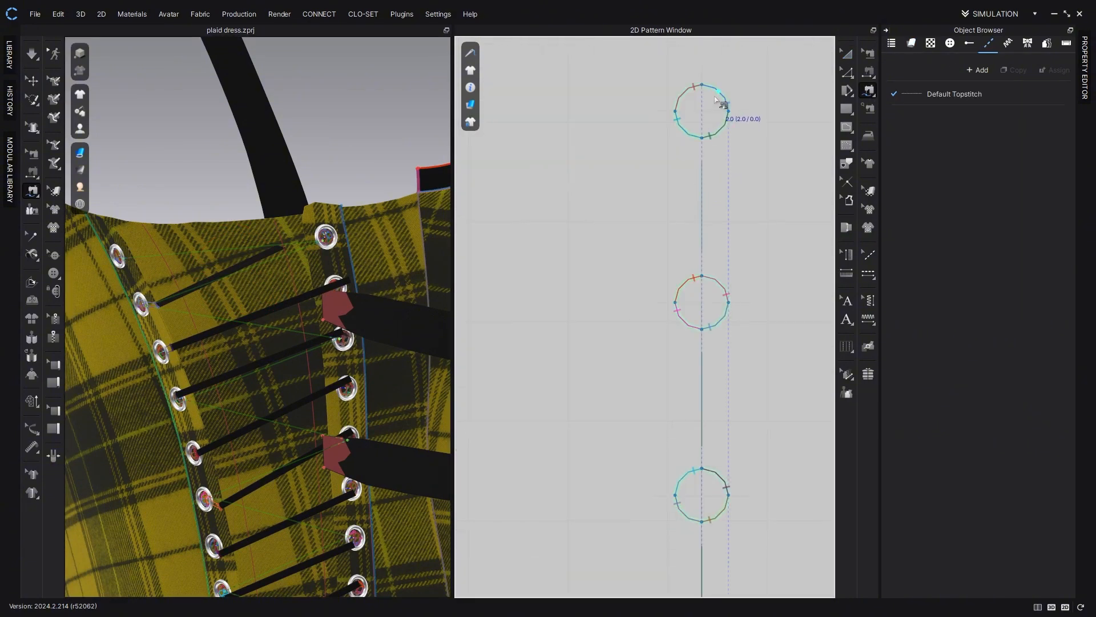
scroll(681, 312, "up", 5)
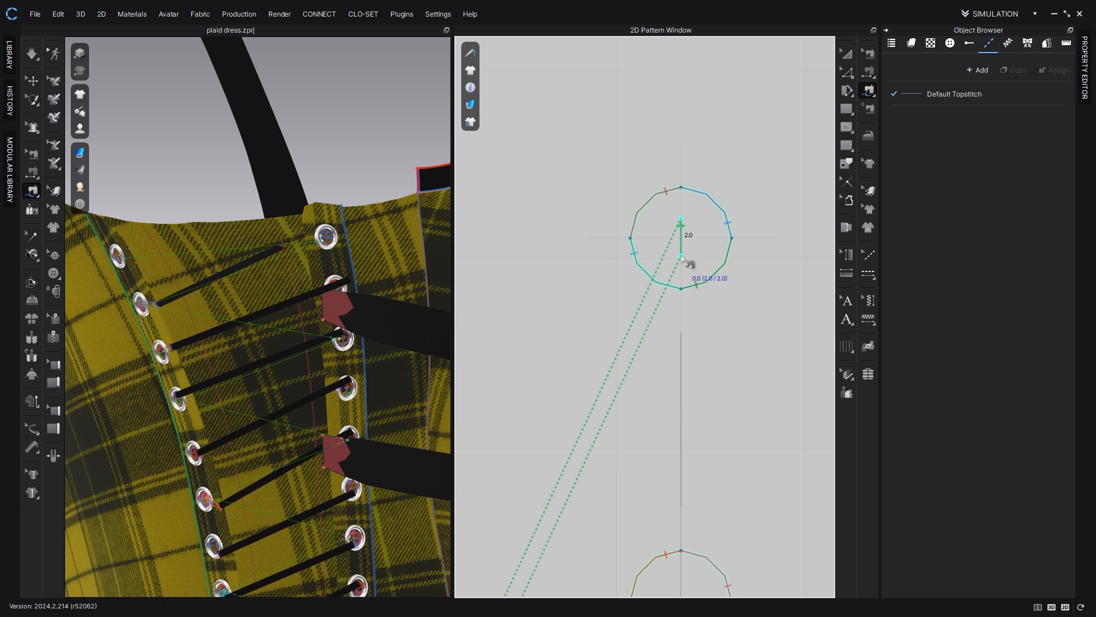
left_click(868, 53)
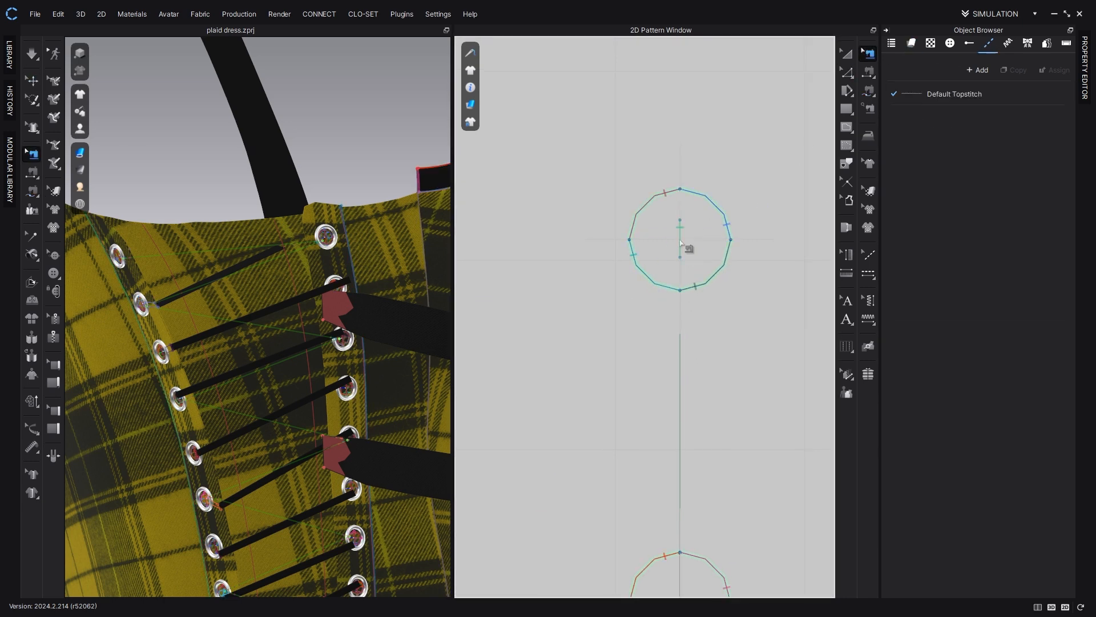
scroll(680, 398, "down", 4)
scroll(619, 537, "up", 8)
scroll(659, 312, "up", 4)
scroll(636, 351, "down", 10)
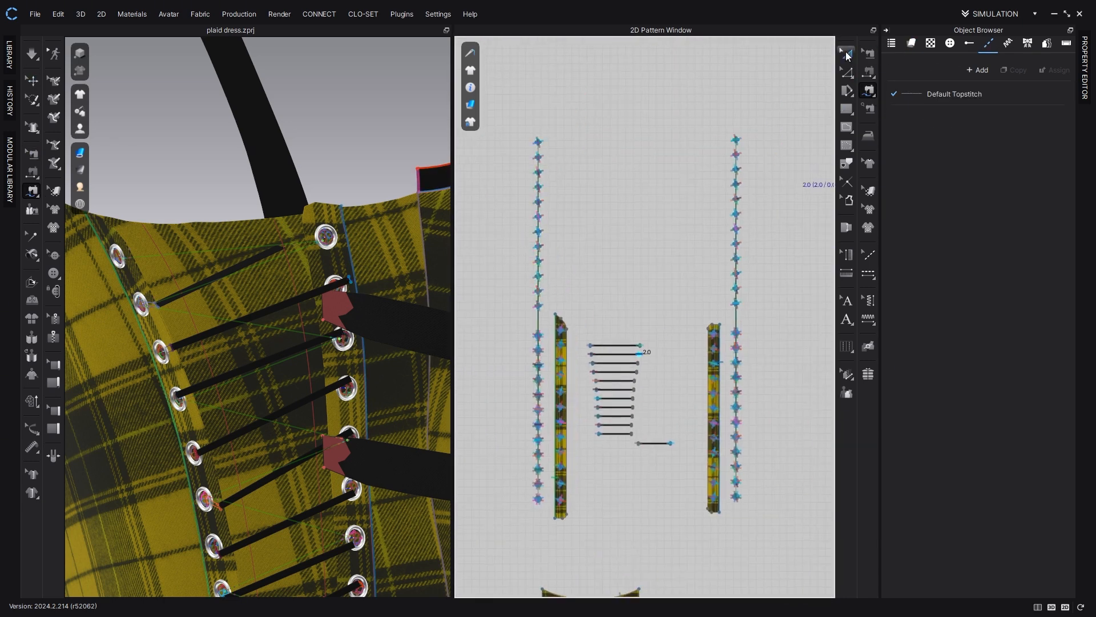
Step: Move the column of right circle patterns down between the lacing strips and the right eyelet column, level with the plaid band
left_click(846, 53)
left_click_drag(762, 117, 719, 317)
key("ctrl+c")
key("ctrl+v")
left_click_drag(687, 409, 688, 410)
scroll(702, 394, "up", 5)
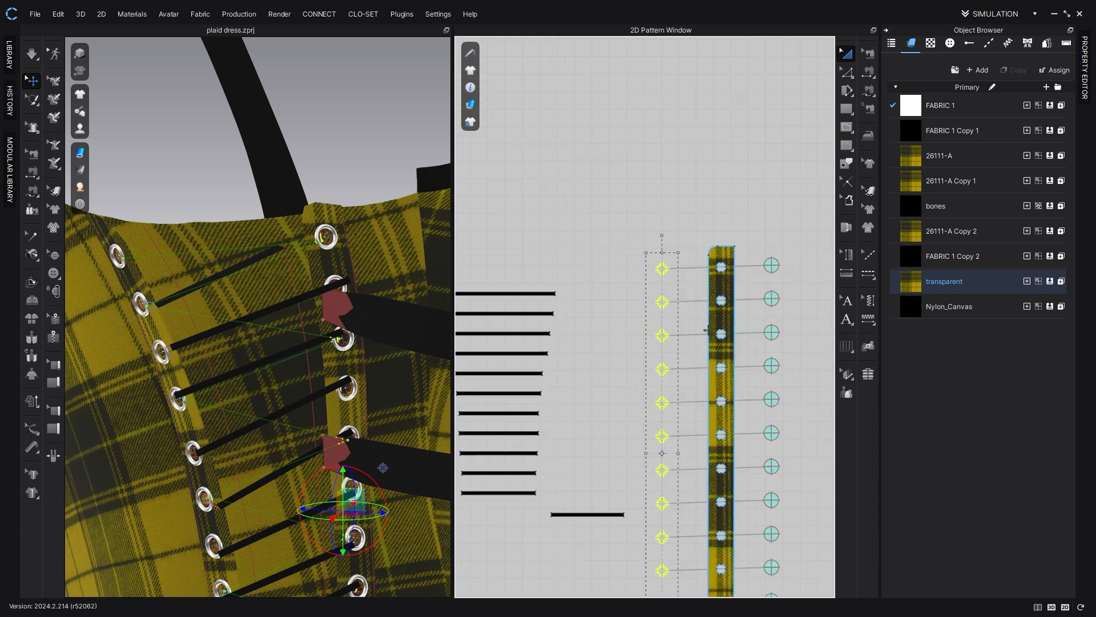
scroll(708, 389, "down", 4)
scroll(787, 393, "up", 3)
scroll(742, 343, "down", 5)
scroll(611, 365, "up", 4)
scroll(685, 278, "down", 4)
left_click(814, 262)
scroll(815, 262, "up", 8)
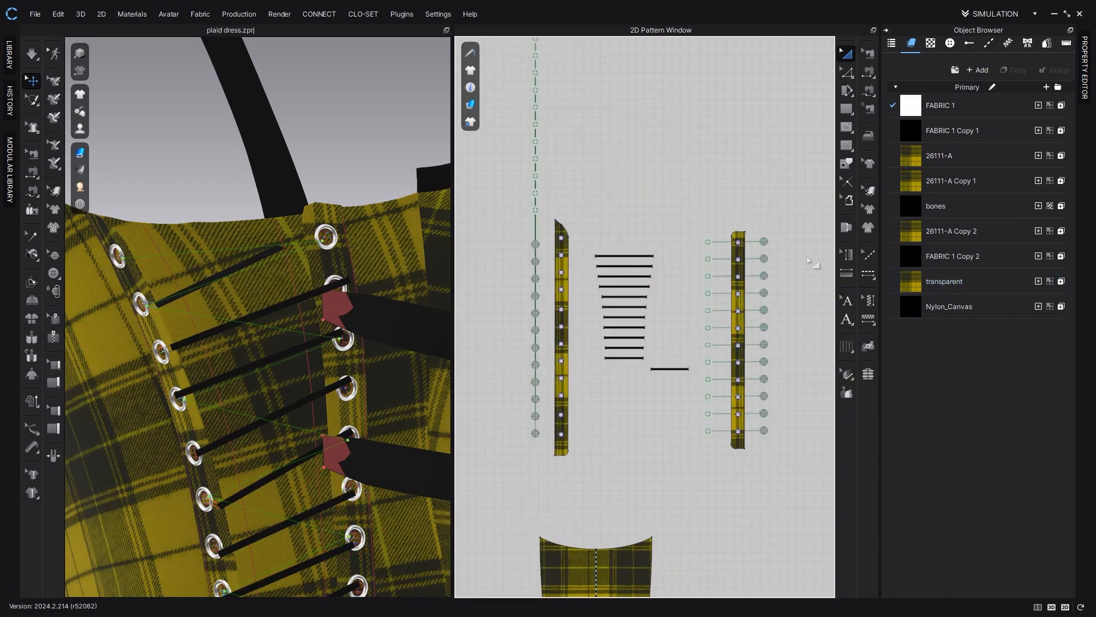
Step: Move the column of left circle patterns down between the left eyelet column and the lacing strips
left_click_drag(632, 238, 730, 240)
scroll(721, 271, "down", 9)
left_click_drag(541, 74, 523, 270)
scroll(587, 280, "up", 4)
scroll(523, 273, "down", 5)
left_click_drag(527, 118, 554, 247)
key("ctrl+c")
key("ctrl+v")
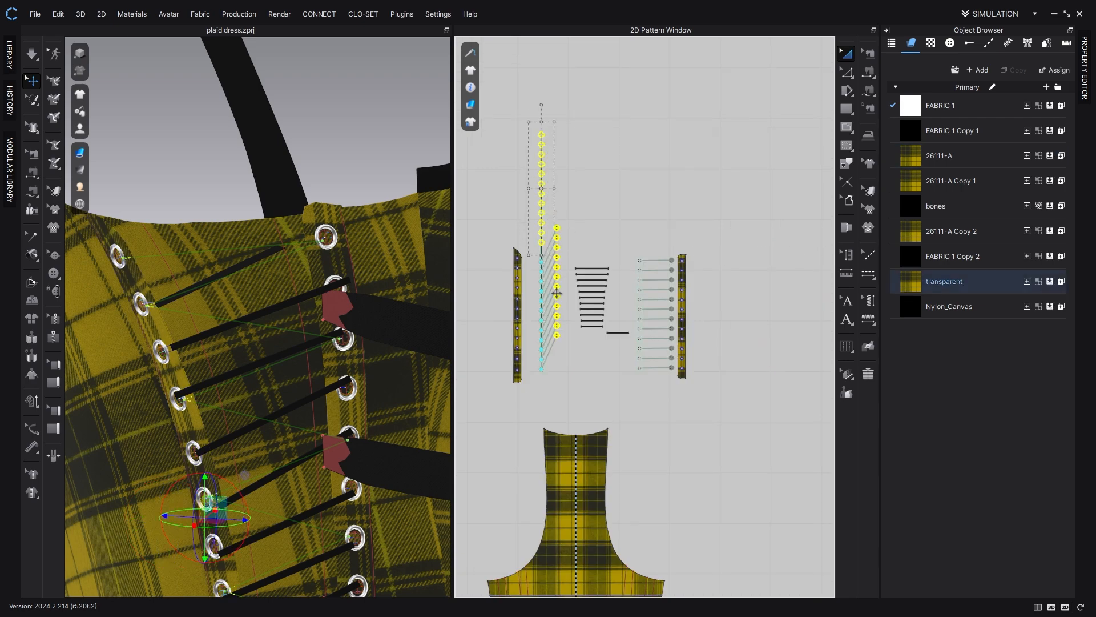
scroll(555, 292, "up", 9)
left_click(568, 376)
left_click(598, 240)
Step: Sew the right end of the second lacing strip to a 2 mm section of the line inside the second right eyelet
scroll(737, 239, "up", 2)
key("m")
scroll(671, 226, "up", 8)
left_click(680, 237)
left_click(680, 223)
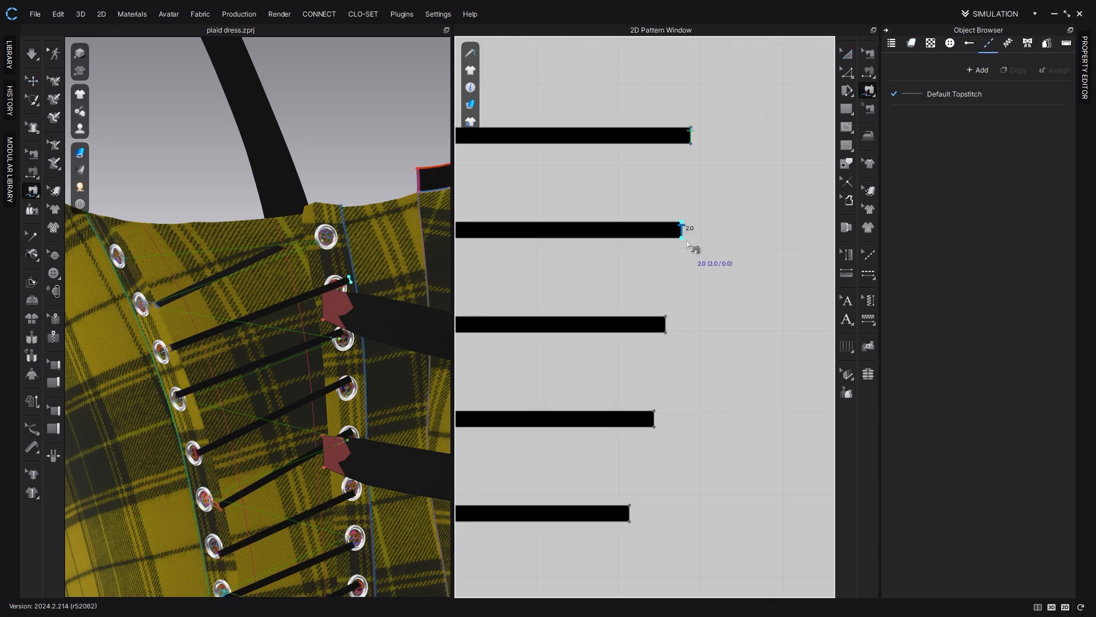
scroll(688, 242, "down", 8)
scroll(666, 226, "up", 6)
left_click(685, 220)
left_click(685, 207)
Step: Sew the right end of the third lacing strip to the line inside the third right eyelet
scroll(625, 286, "down", 6)
left_click(561, 262)
left_click(561, 273)
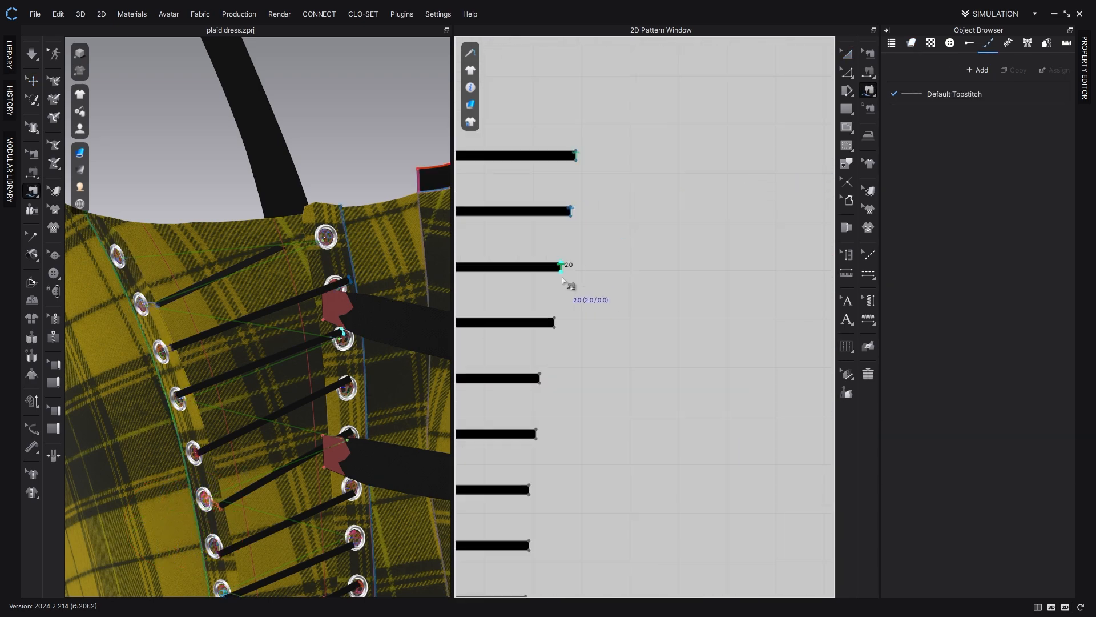
scroll(669, 291, "up", 5)
left_click(687, 259)
left_click(687, 269)
Step: Sew the right end of the fourth lacing strip to the line inside the fourth right eyelet
scroll(685, 317, "down", 4)
key("m")
left_click(601, 312)
left_click(806, 279)
left_click(806, 289)
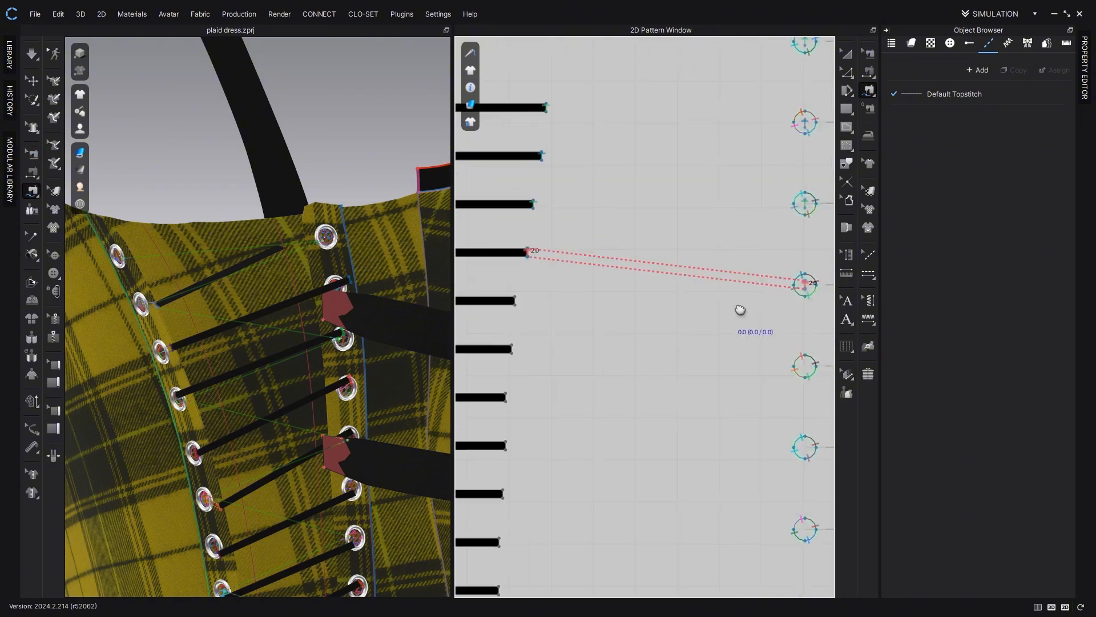
Step: Sew the right end of the fifth lacing strip to the line inside the fifth right eyelet
left_click(869, 90)
left_click(562, 278)
left_click(561, 287)
left_click(704, 363)
scroll(714, 343, "down", 6)
Step: Sew the right ends of the sixth and seventh lacing strips to the lines inside the sixth and seventh right eyelets
left_click(869, 93)
scroll(554, 288, "up", 6)
left_click(579, 271)
left_click(579, 289)
scroll(571, 277, "down", 6)
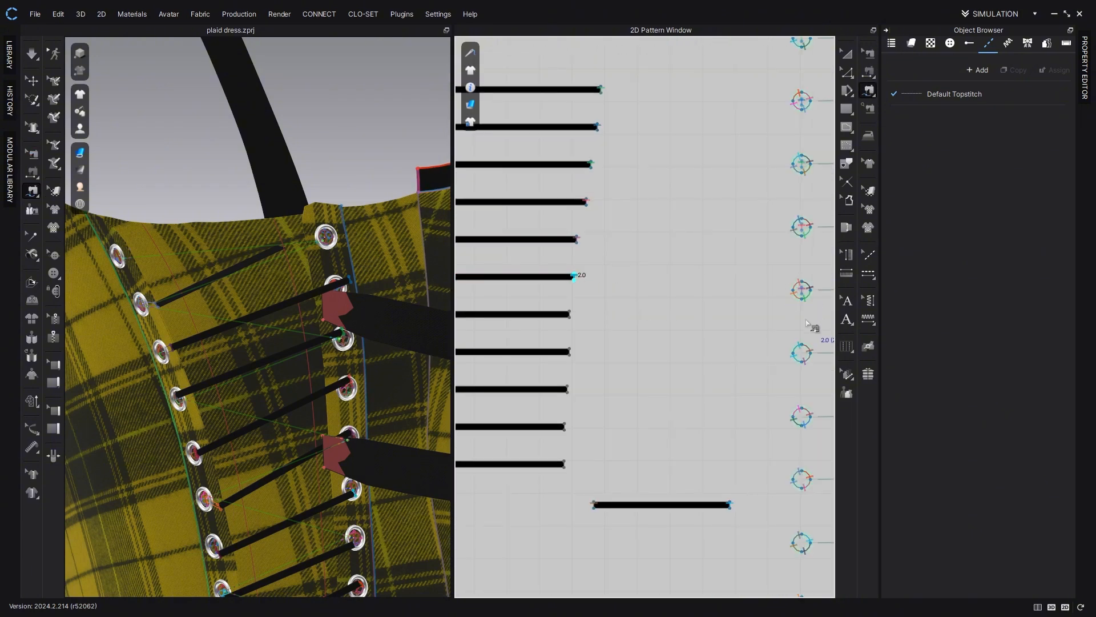
scroll(808, 344, "up", 6)
left_click(791, 341)
left_click(791, 355)
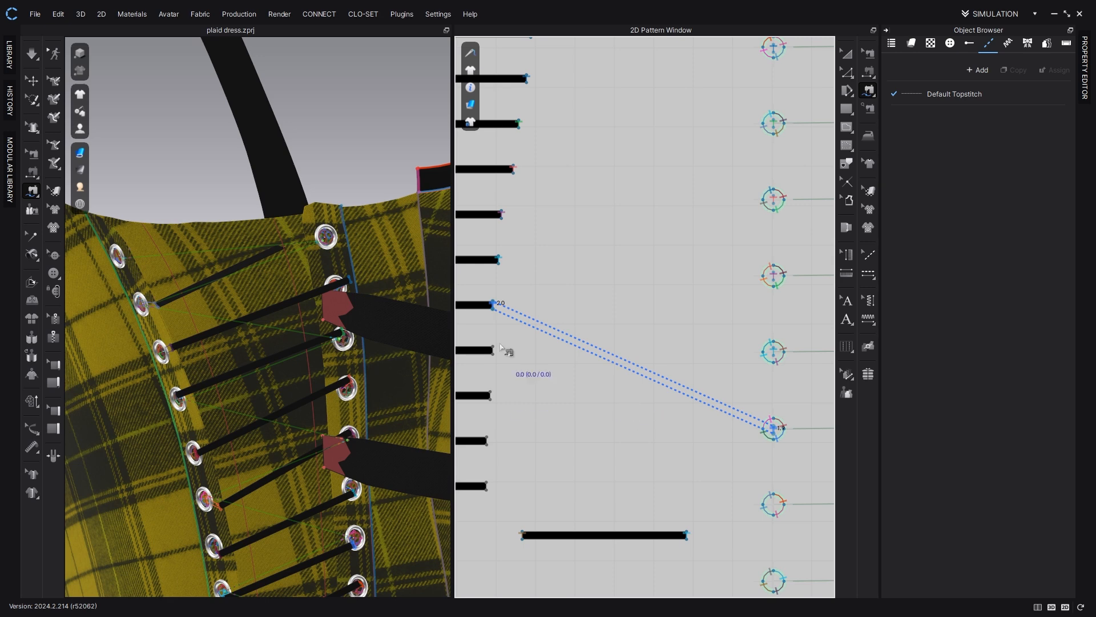
Step: Sew the right ends of the eighth and ninth lacing strips to the lines inside the eighth and ninth right eyelets
scroll(746, 404, "up", 4)
key("b")
scroll(721, 404, "down", 5)
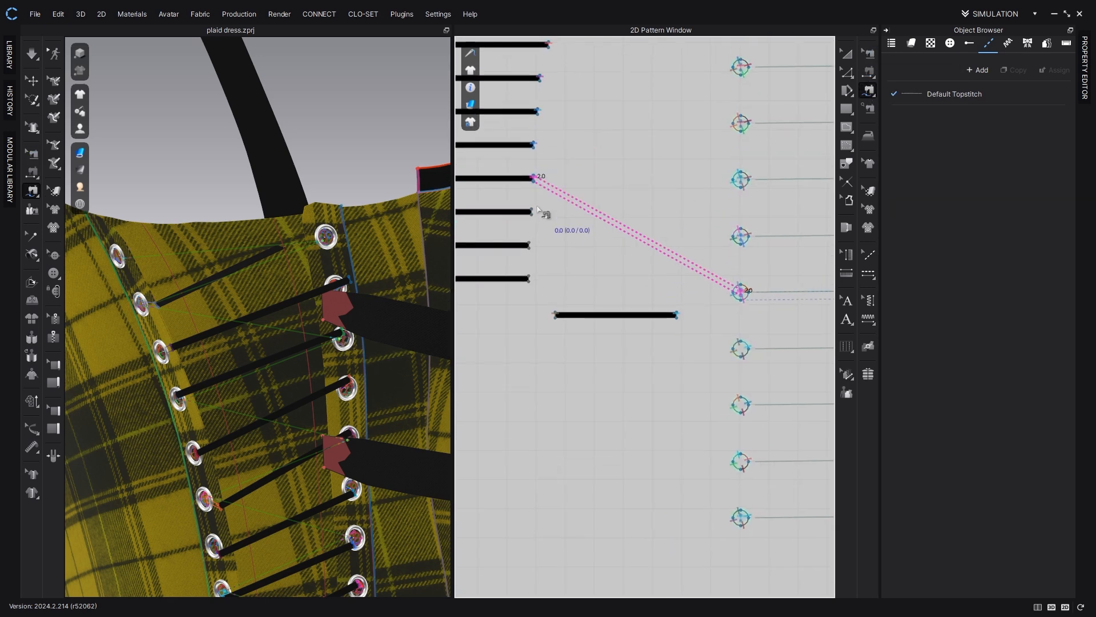
left_click(532, 209)
left_click(533, 215)
scroll(741, 348, "up", 5)
scroll(710, 342, "up", 5)
left_click(708, 335)
left_click(708, 349)
Step: Sew the remaining diagonal lacing strips' right ends to the lines inside their matching right eyelets and check the seams with Edit Sewing
scroll(718, 303, "up", 5)
left_click(718, 296)
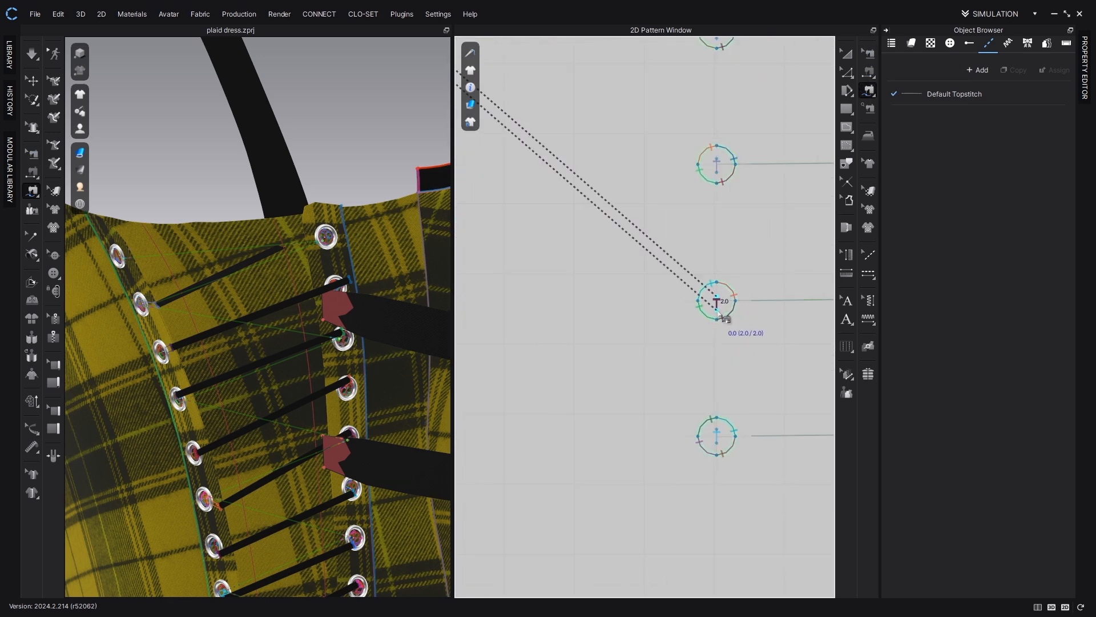
left_click(717, 312)
scroll(710, 315, "down", 5)
scroll(734, 340, "up", 5)
key("b")
scroll(679, 256, "up", 4)
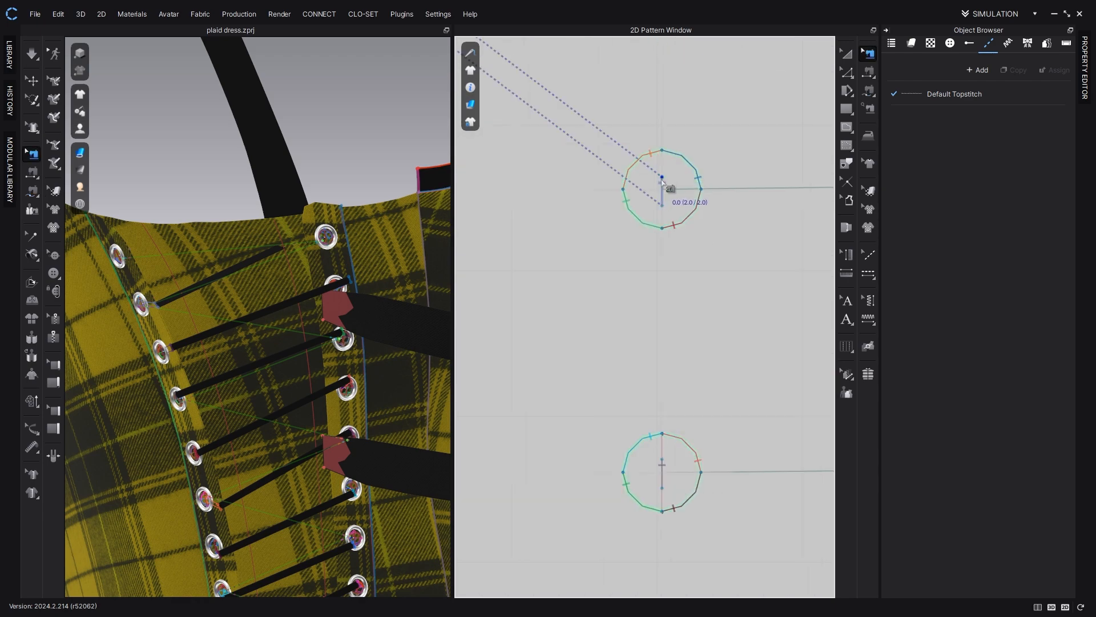
scroll(792, 326, "down", 5)
Step: Run a short simulation to pull the sewn lacing strips onto the eyelets
key("a")
middle_click_drag(346, 401, 318, 281)
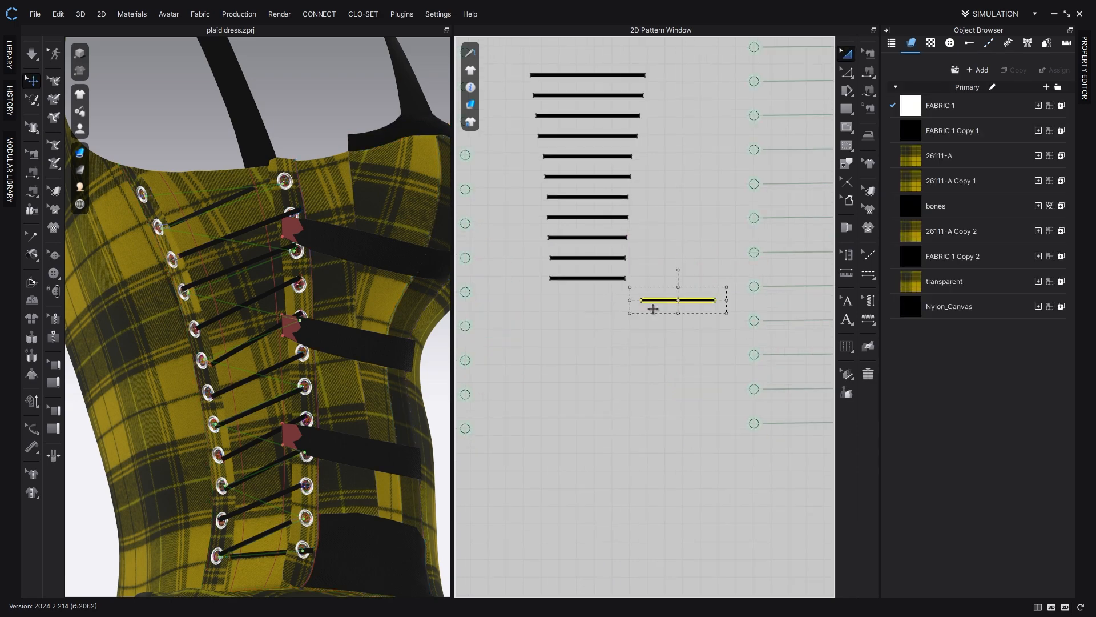
scroll(722, 274, "down", 3)
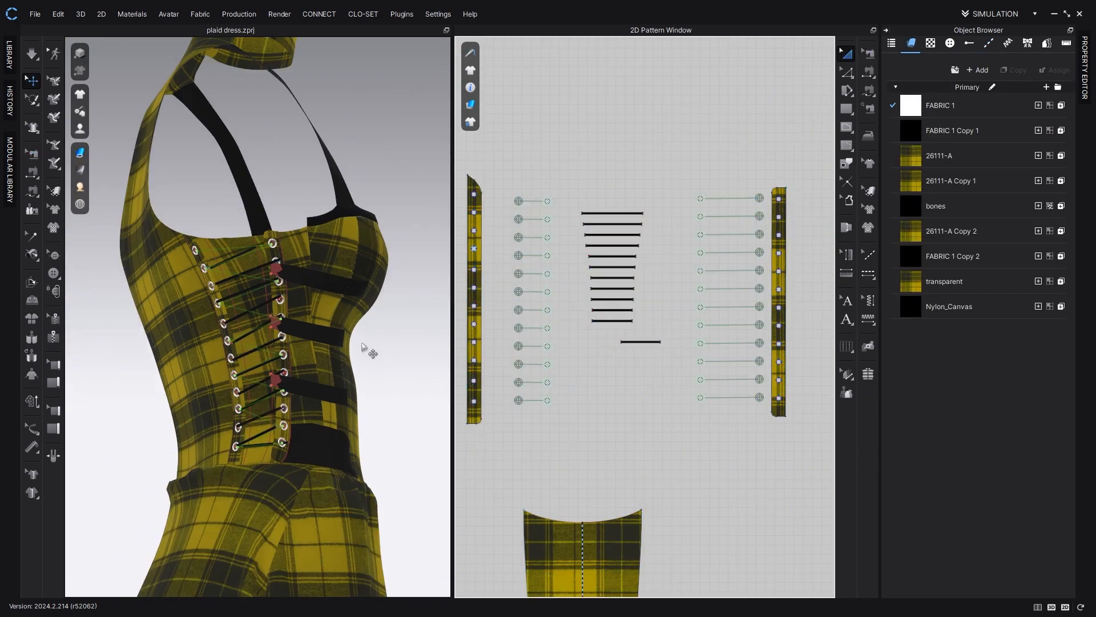
scroll(354, 224, "up", 3)
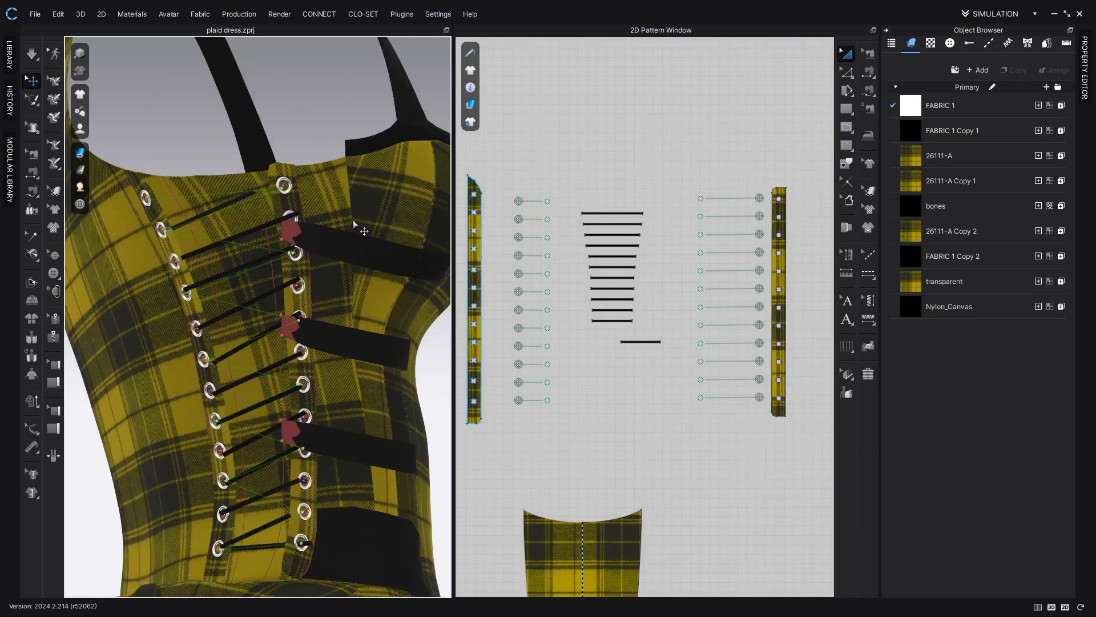
key("space")
left_click(611, 396)
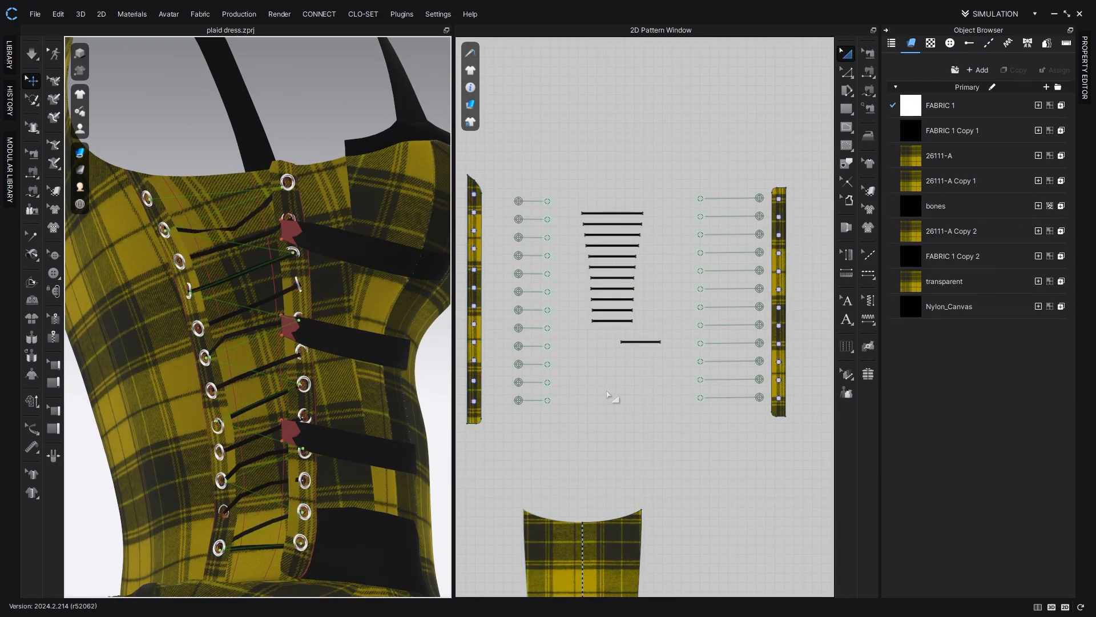
Step: Copy the FABRIC 1 Copy 1 fabric under the name lacing and assign it to all the lacing strips
left_click(981, 131)
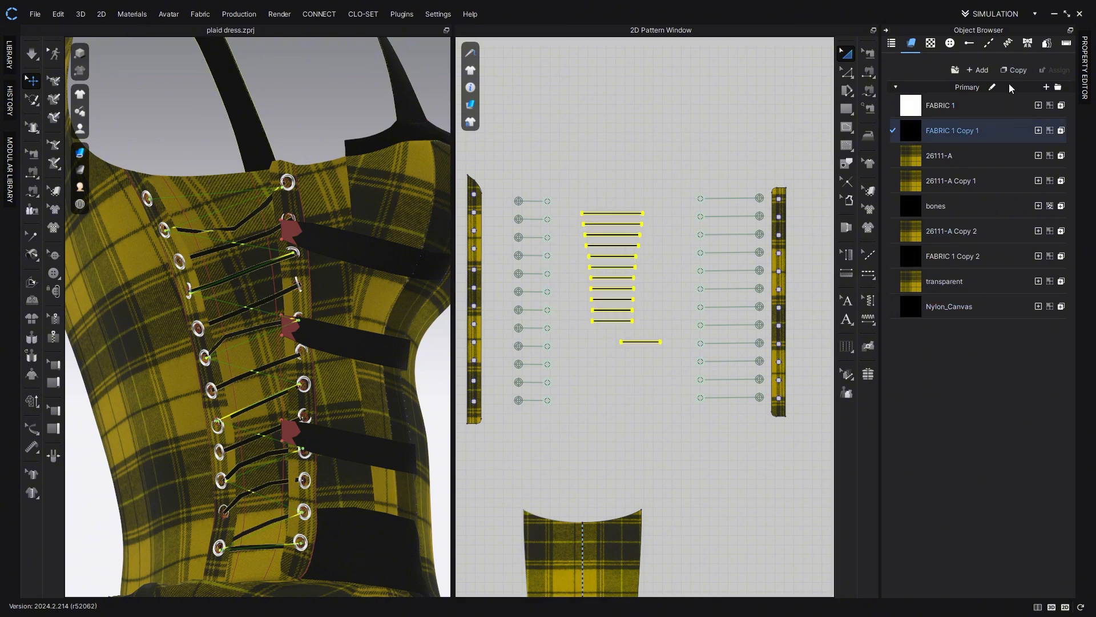
left_click(1014, 70)
double_click(976, 327)
left_click_drag(564, 192, 679, 361)
left_click(1027, 331)
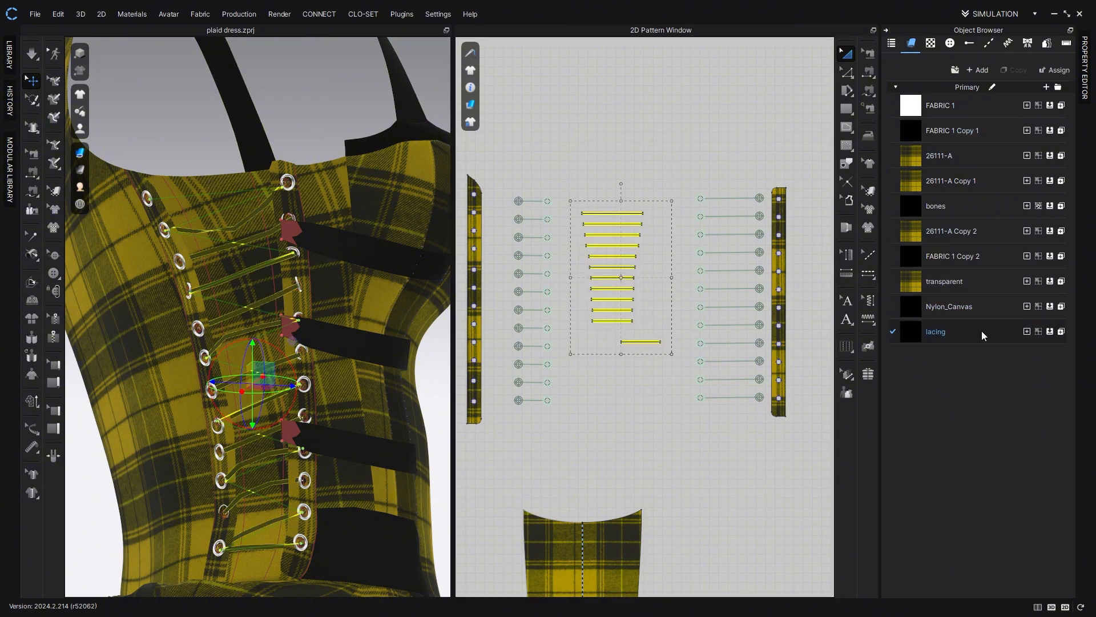
Step: Set the lacing fabric's Stretch-Warp to 70 and run the simulation briefly
left_click(938, 334)
left_click(1085, 68)
scroll(1003, 418, "down", 2)
scroll(1016, 539, "down", 5)
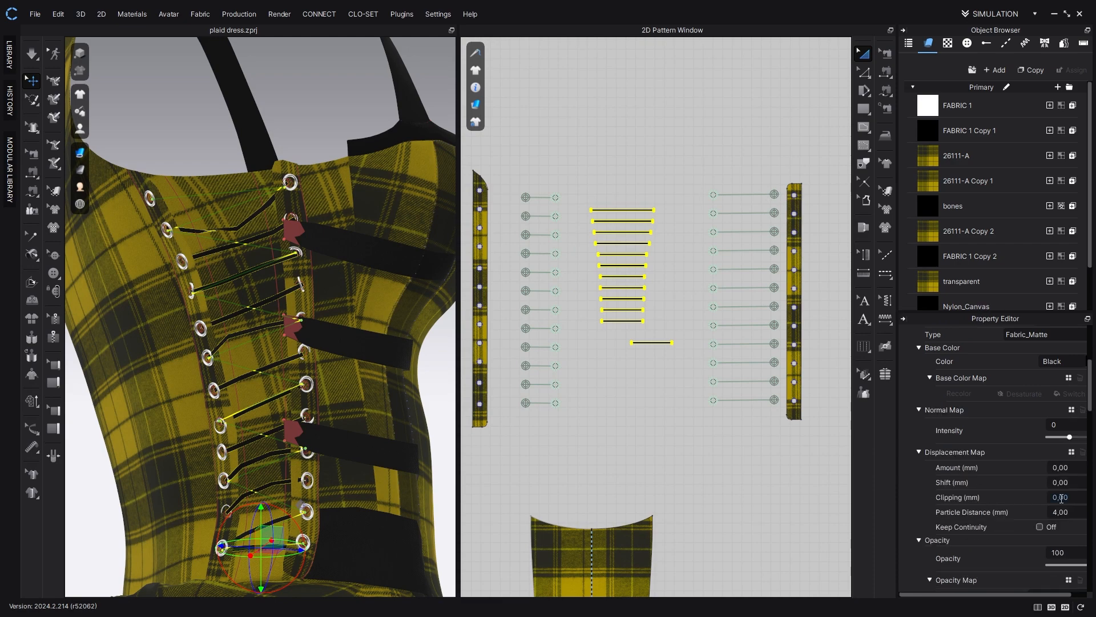
scroll(1016, 532, "down", 3)
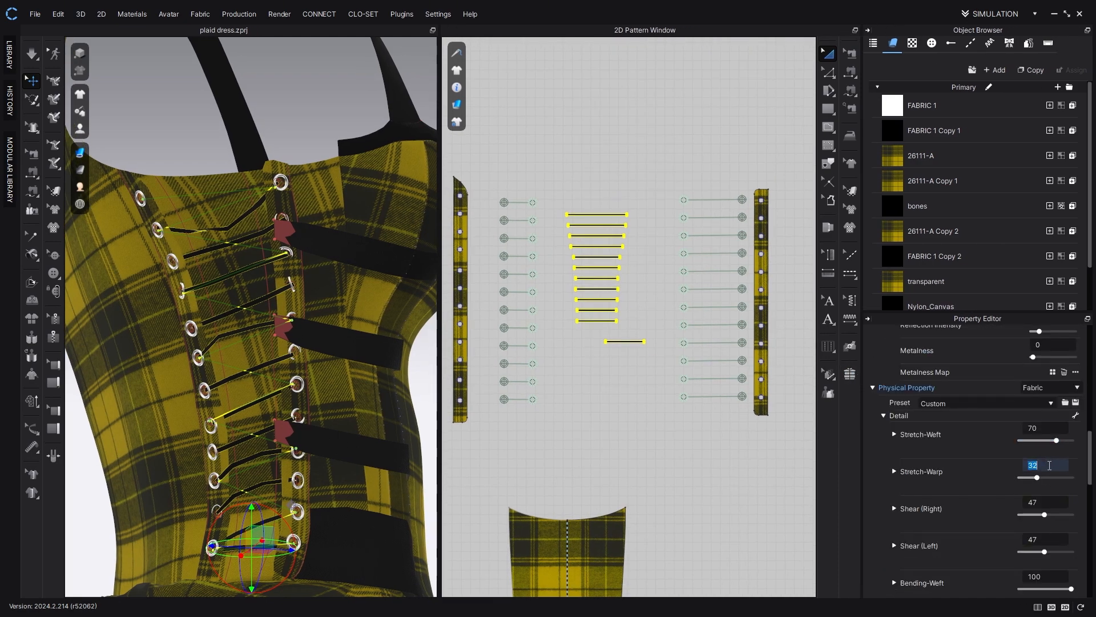
left_click(662, 269)
key("space")
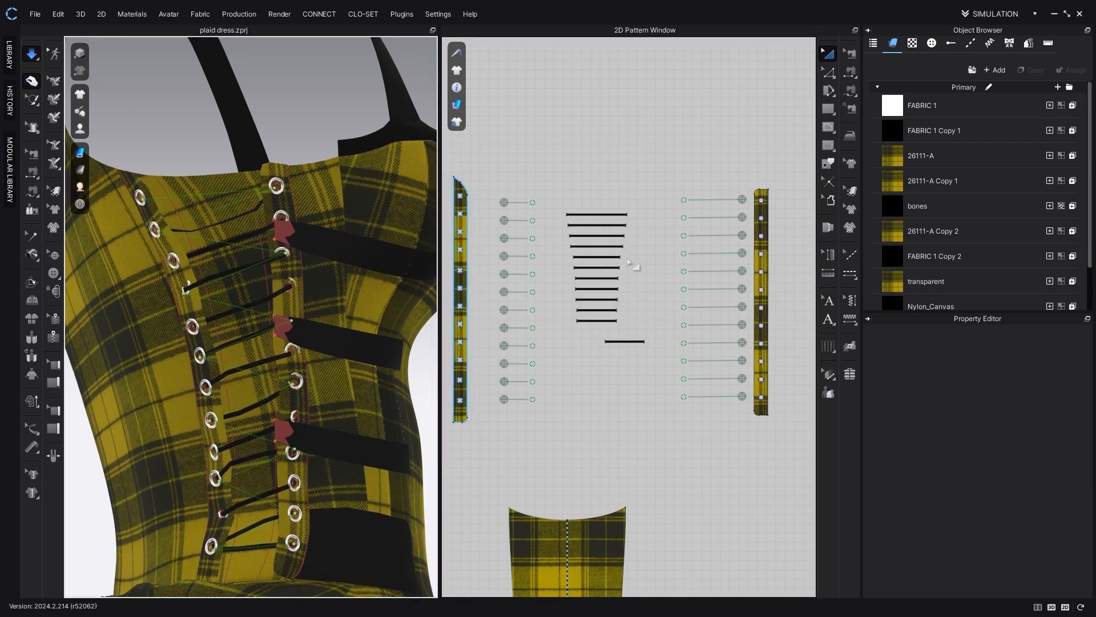
key("space")
Step: Reopen the lacing fabric's physical properties and simulate the garment again
left_click_drag(552, 193, 668, 362)
scroll(996, 518, "down", 8)
scroll(935, 302, "down", 2)
left_click(936, 296)
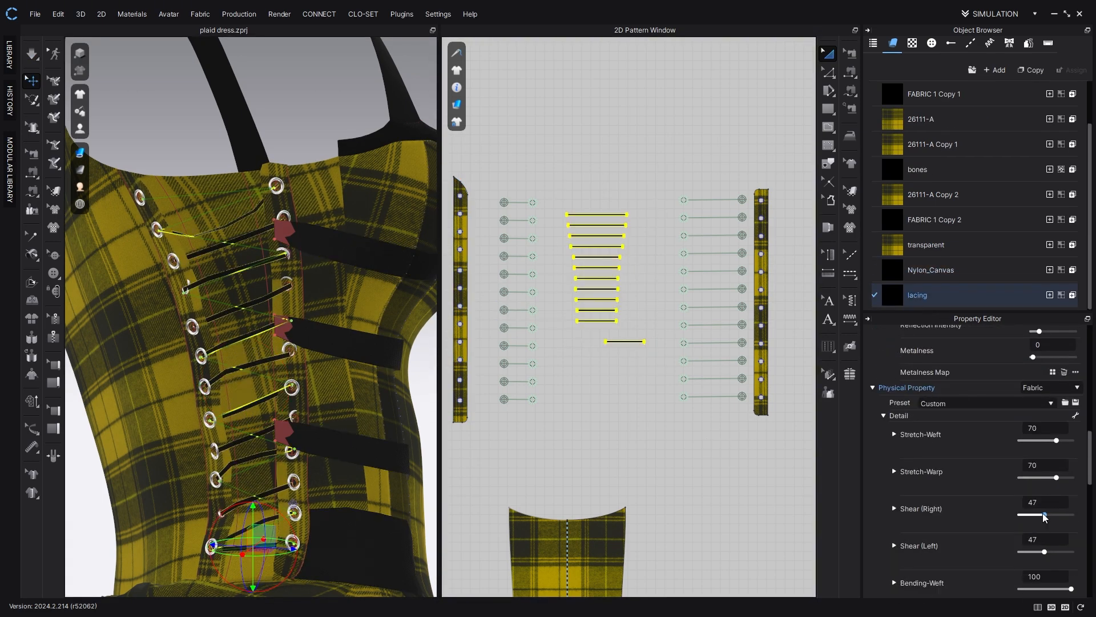
left_click(723, 459)
key("space")
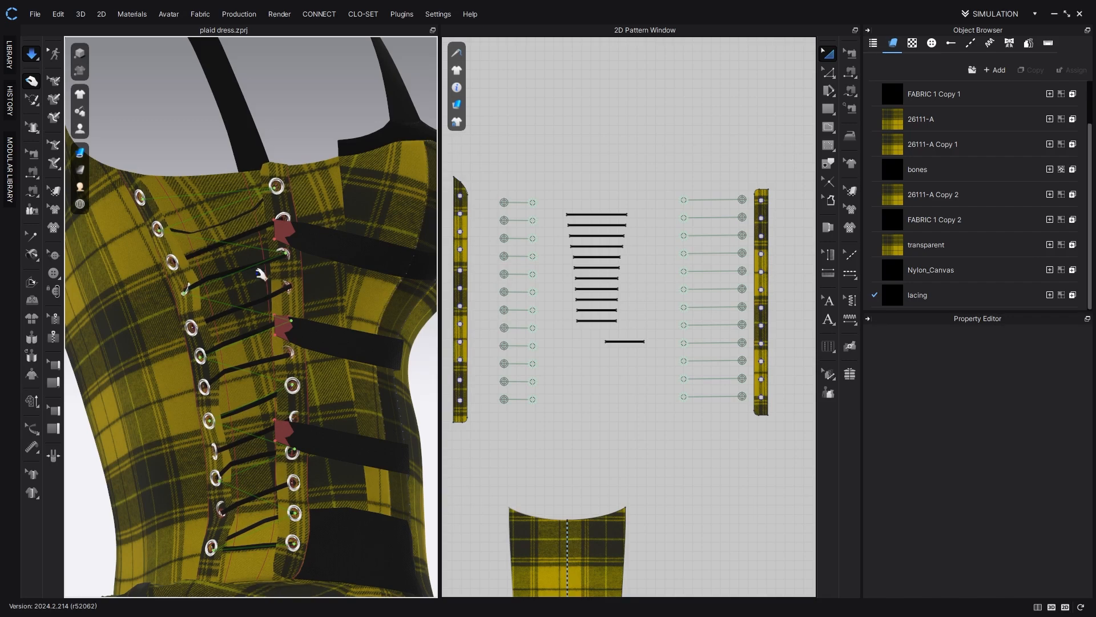
key("space")
Step: Examine the lacing strips and their eyelets up close in 3D along both sides of the opening
scroll(261, 275, "down", 3)
scroll(232, 365, "up", 7)
right_click_drag(171, 365, 274, 365)
left_click(146, 370)
right_click_drag(189, 337, 86, 324)
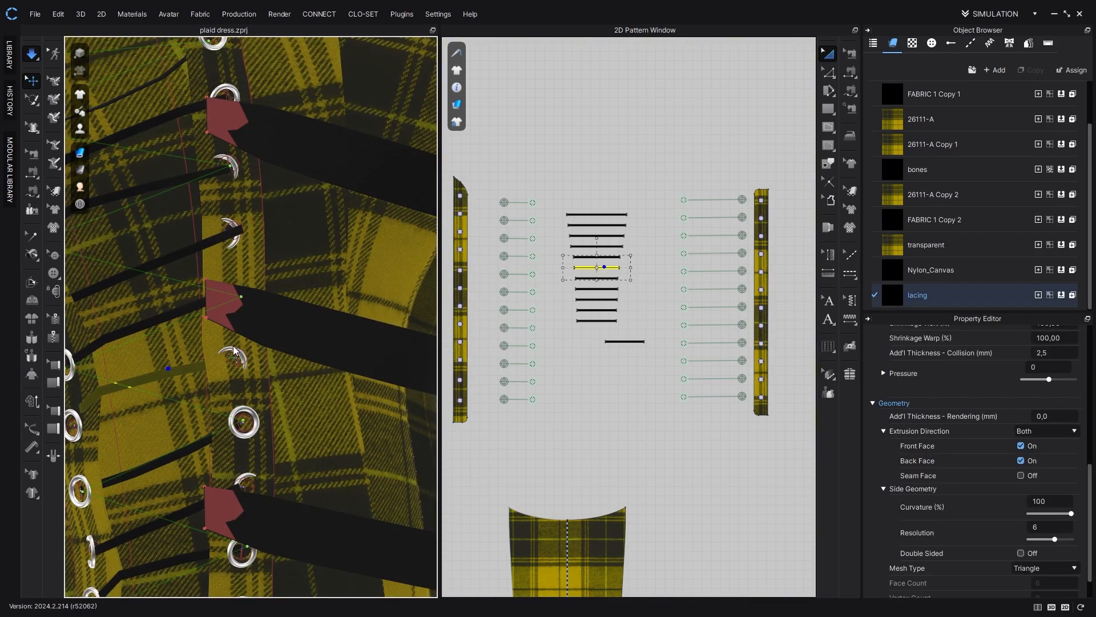
key("space")
scroll(234, 336, "down", 4)
left_click(161, 502)
right_click_drag(188, 286, 311, 269)
scroll(265, 257, "up", 2)
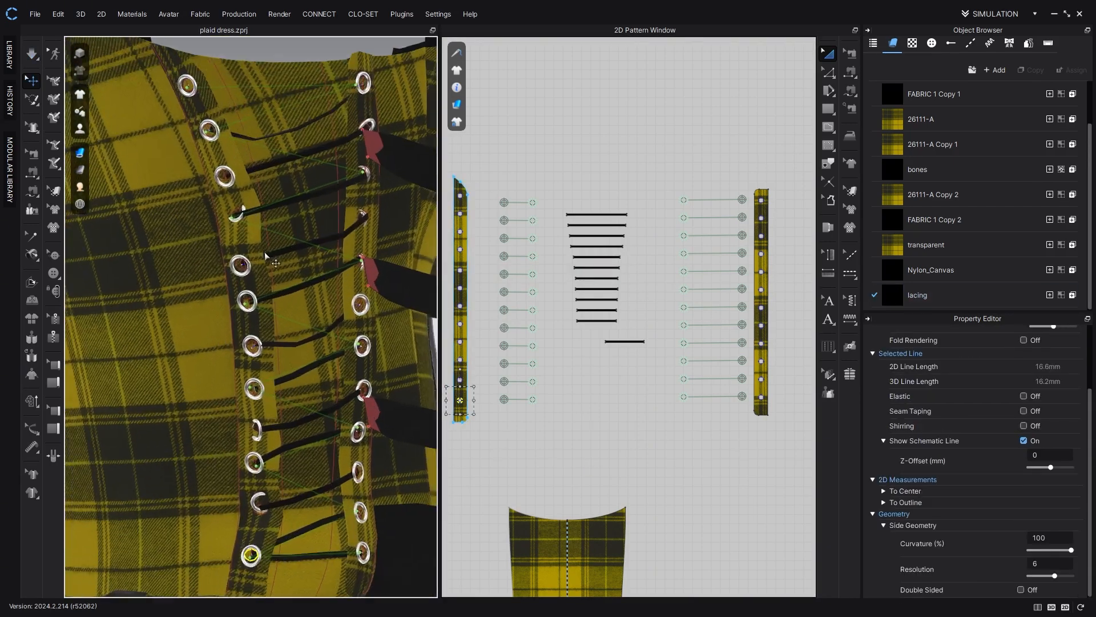
scroll(256, 240, "up", 3)
middle_click_drag(233, 171, 254, 309)
scroll(253, 308, "up", 4)
left_click(253, 307)
right_click_drag(252, 307, 171, 483)
scroll(238, 308, "down", 5)
scroll(237, 287, "up", 2)
left_click(210, 294)
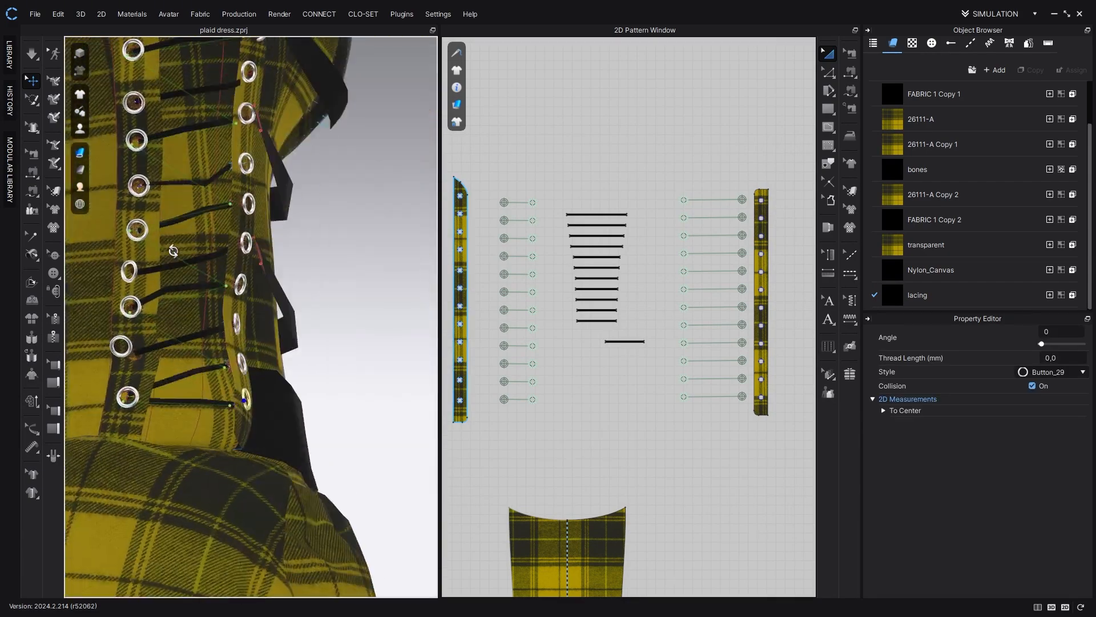
Step: Examine the upper lacing strips near the bodice's top edge from several angles
left_click(157, 391)
right_click_drag(157, 391, 229, 338)
left_click(90, 326)
left_click(166, 389)
left_click(394, 319)
left_click(240, 338)
left_click(516, 439)
left_click(241, 342)
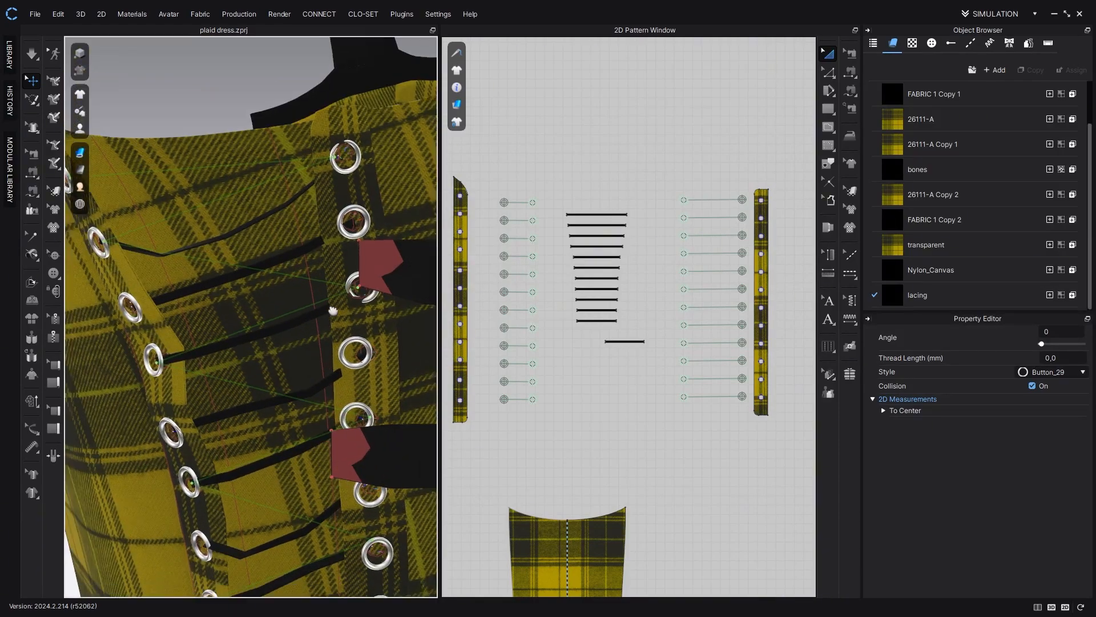
right_click_drag(332, 311, 194, 292)
left_click(194, 293)
left_click(175, 275)
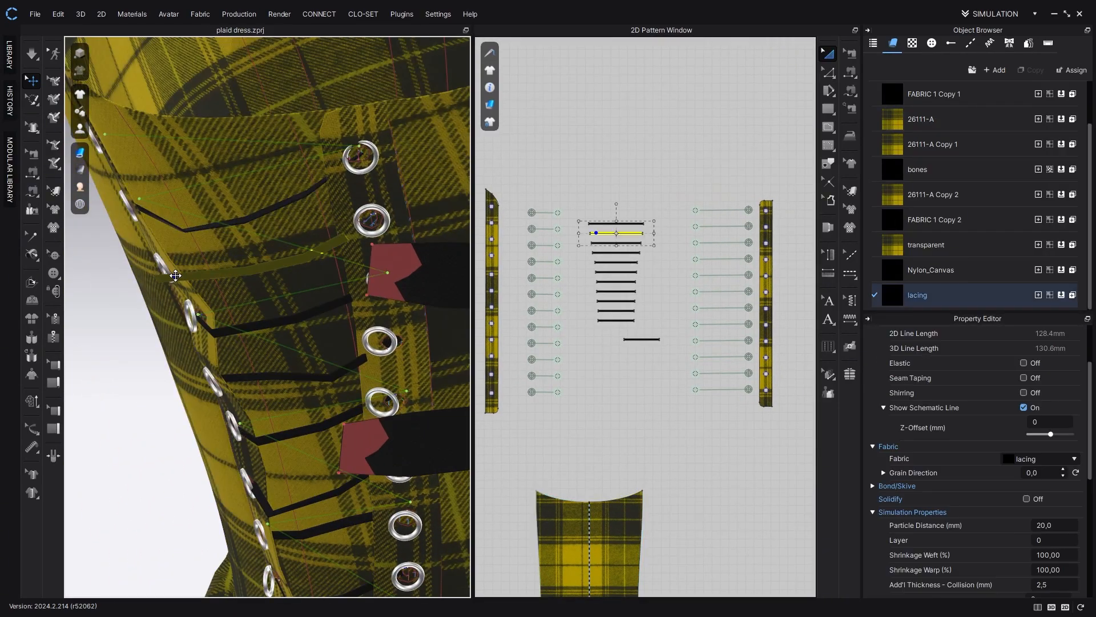
Step: Shorten the top three lacing strips slightly in the pattern layout
scroll(621, 227, "up", 5)
left_click(526, 196)
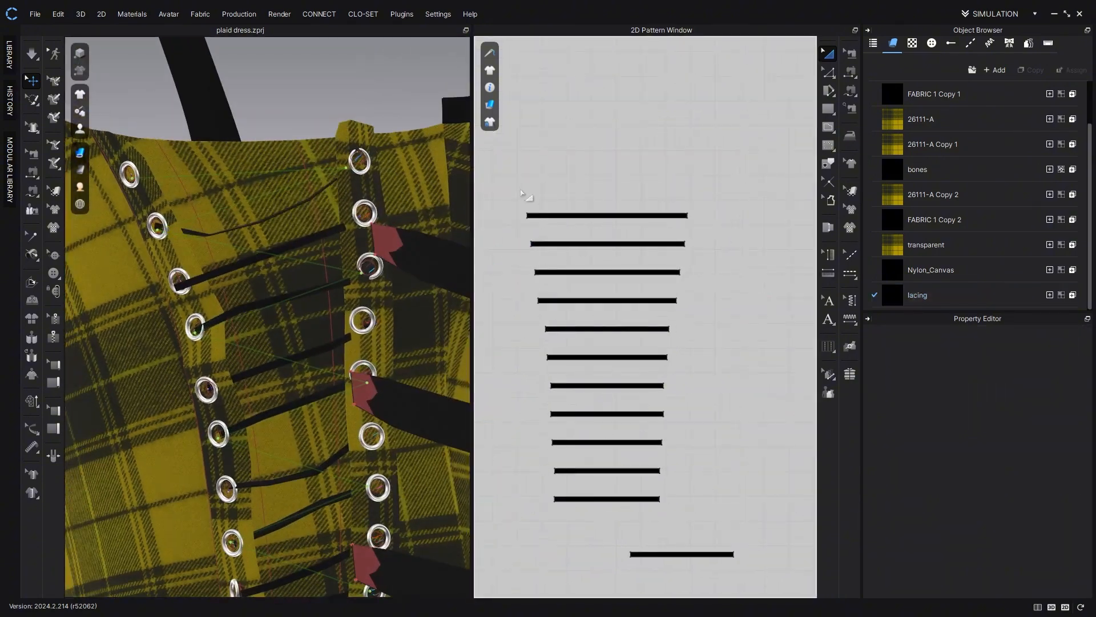
left_click_drag(526, 196, 699, 253)
scroll(681, 243, "up", 3)
scroll(657, 311, "down", 6)
scroll(637, 274, "up", 4)
left_click(545, 261)
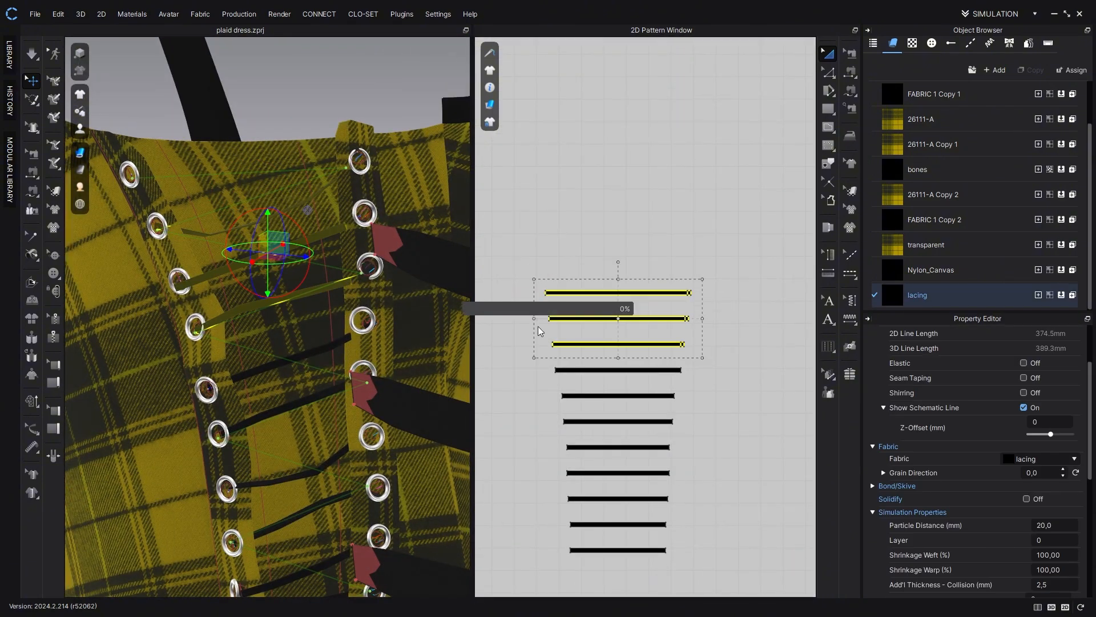
left_click_drag(615, 205, 600, 354)
scroll(599, 354, "up", 3)
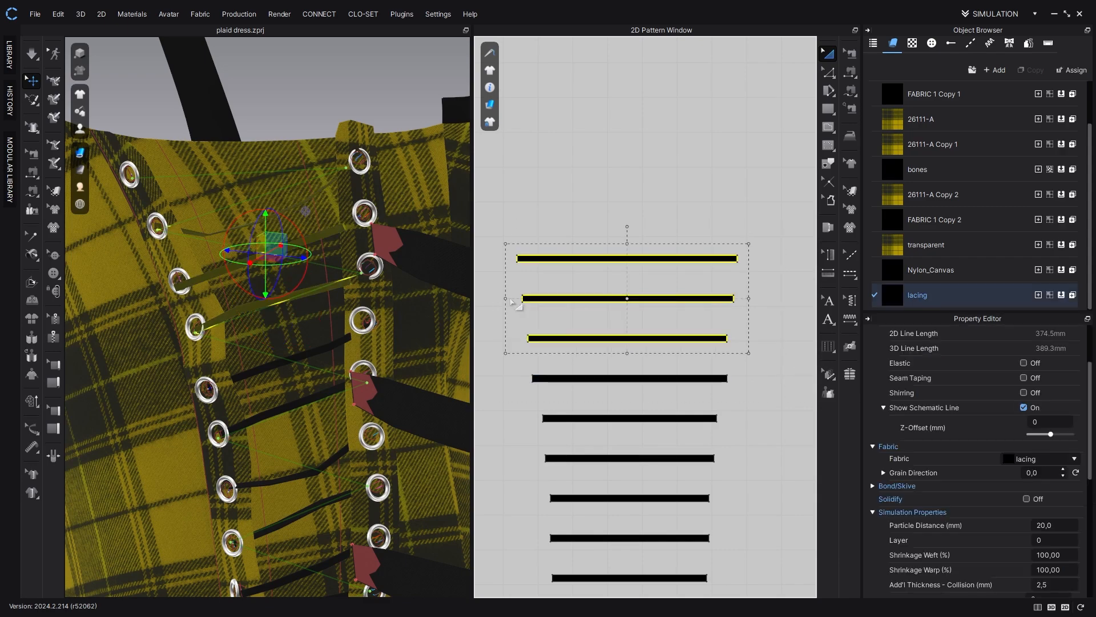
Step: Shorten the fourth lacing strip slightly from both ends
left_click(598, 377)
left_click_drag(521, 378, 525, 381)
left_click_drag(739, 379, 735, 379)
left_click(758, 354)
Step: Simulate the garment to tighten the shortened lacing strips and view the whole lacing in 3D
scroll(745, 362, "down", 3)
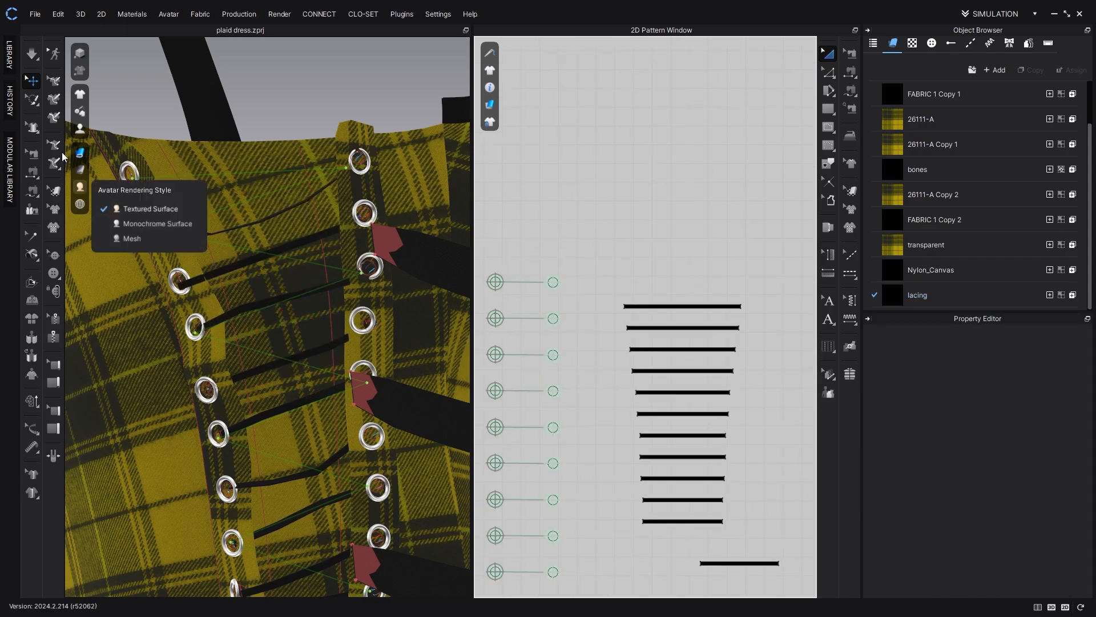
left_click(32, 54)
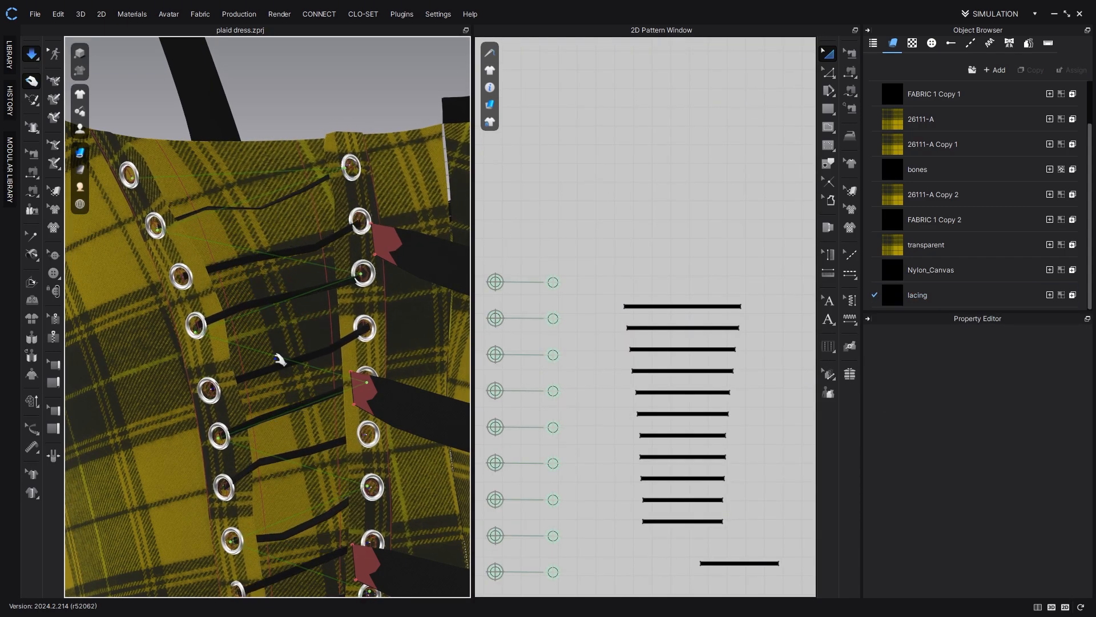
scroll(277, 377, "down", 5)
right_click_drag(279, 404, 295, 361)
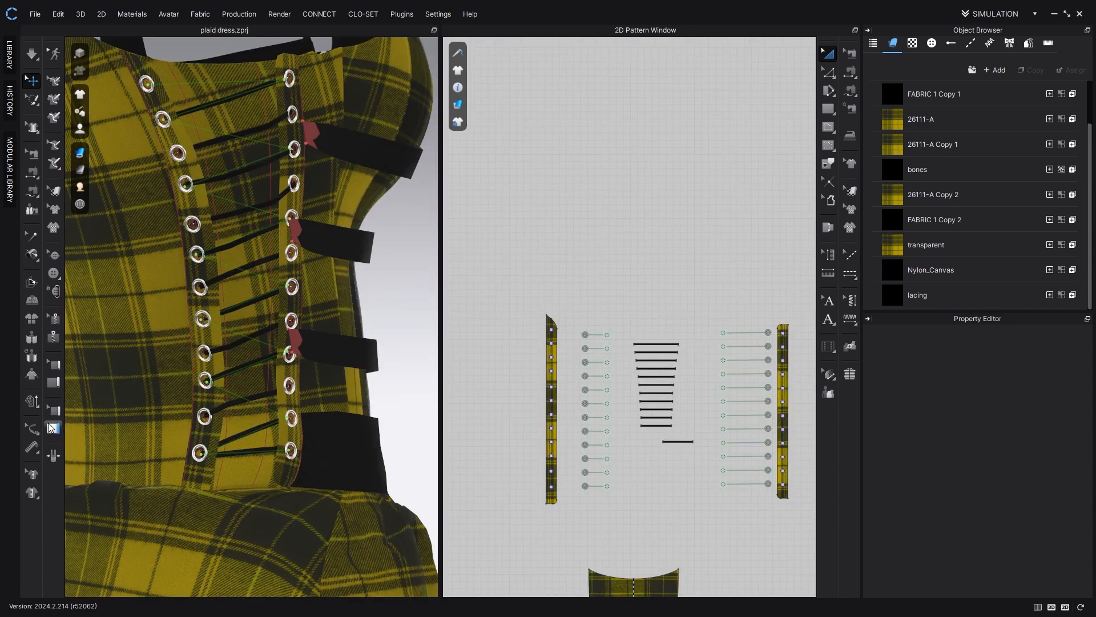
Step: Set the particle distance of all twelve lacing strips to 5 mm and deselect them
key("ctrl+a")
key("Delete")
left_click(32, 82)
left_click_drag(629, 331, 701, 455)
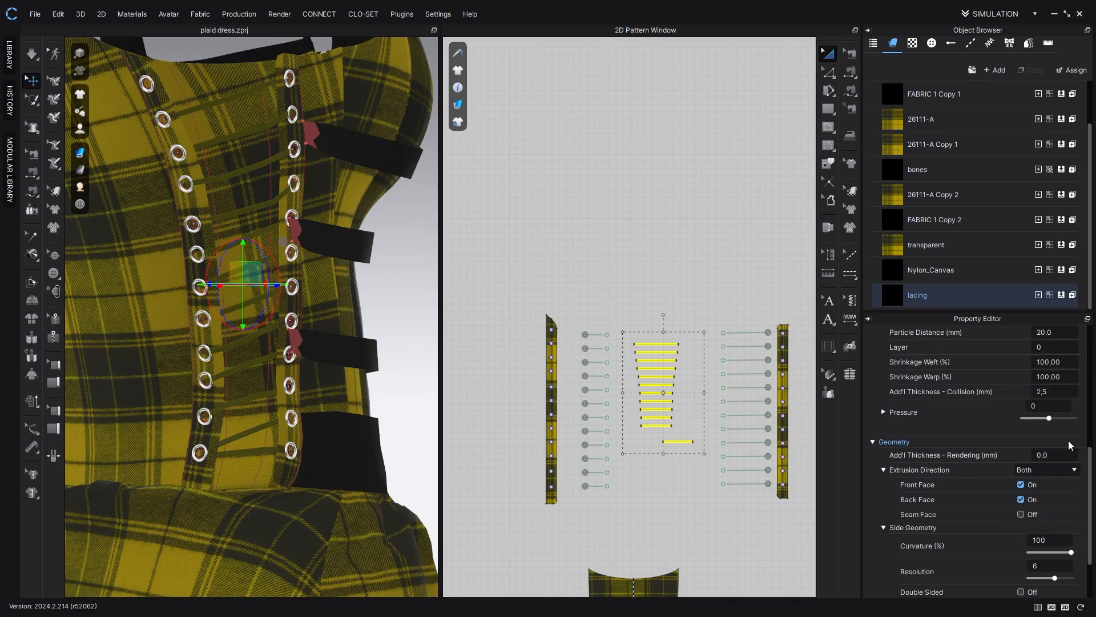
scroll(1070, 443, "up", 1)
left_click(1076, 370)
left_click(748, 281)
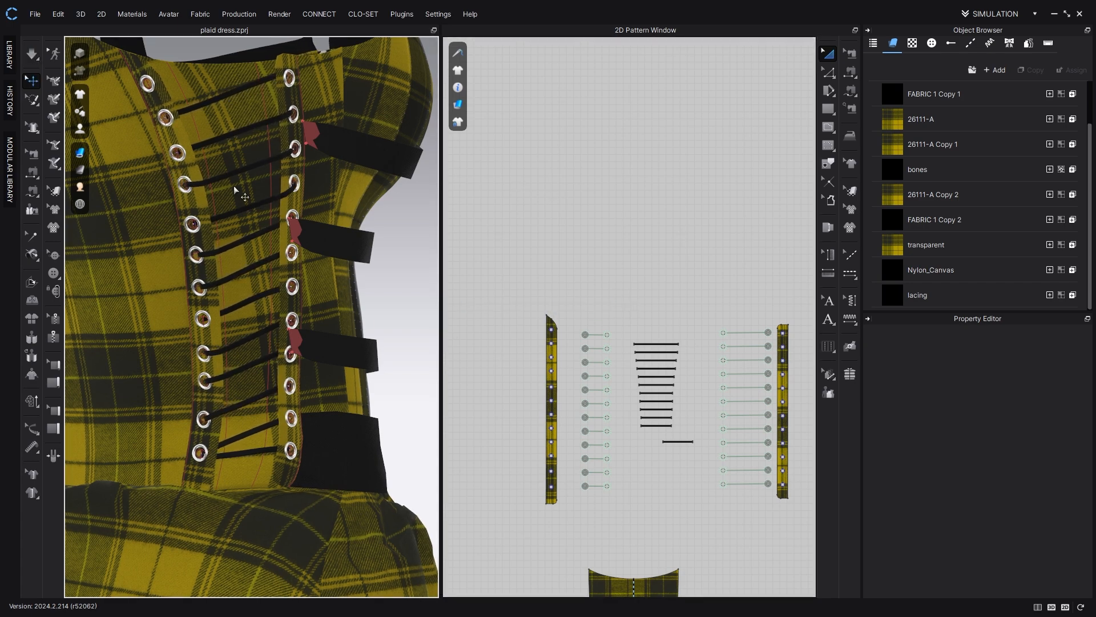
scroll(674, 302, "up", 2)
left_click(831, 71)
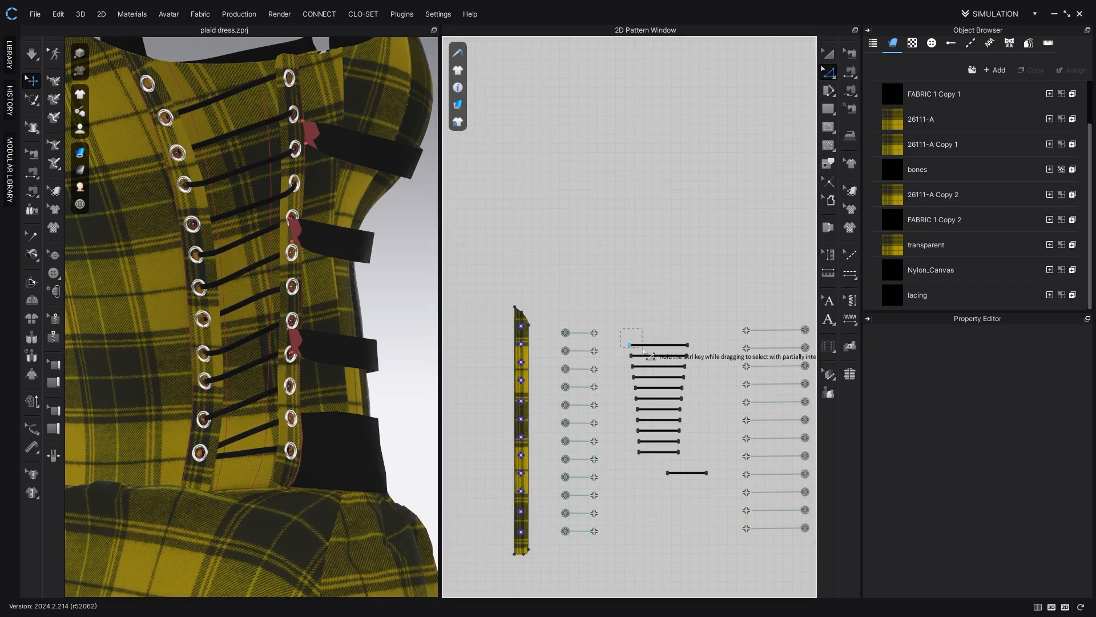
right_click(165, 120)
left_click(223, 483)
key("ctrl+z")
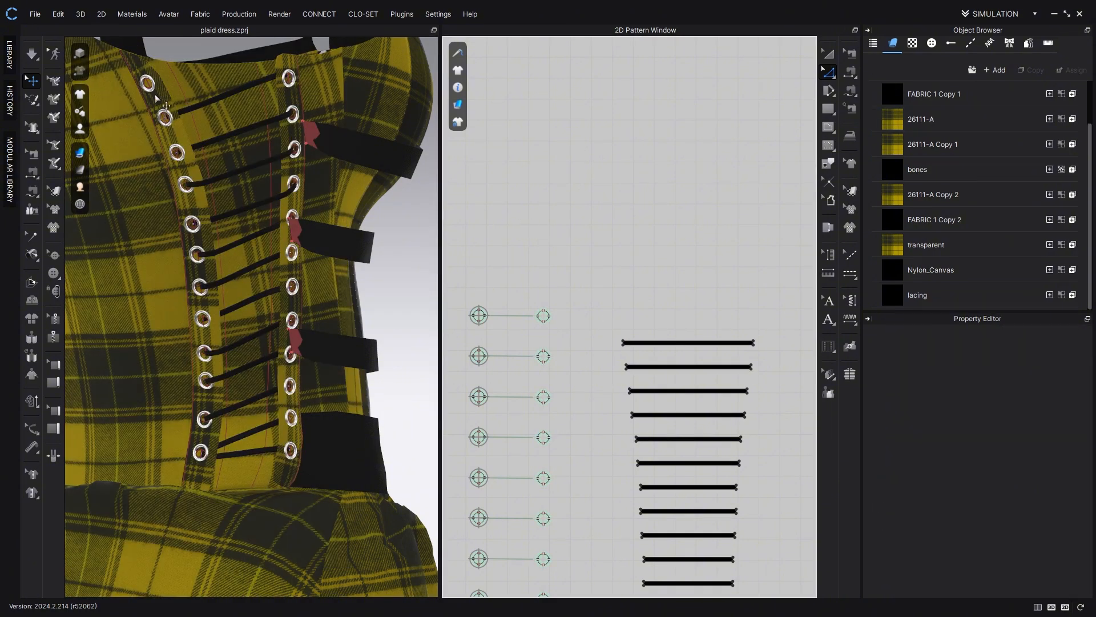
Step: Set the simulation layer of all lacing strips to 1 and simulate the garment
scroll(218, 138, "up", 1)
middle_click_drag(218, 139, 212, 170)
key("a")
middle_click_drag(655, 314, 638, 237)
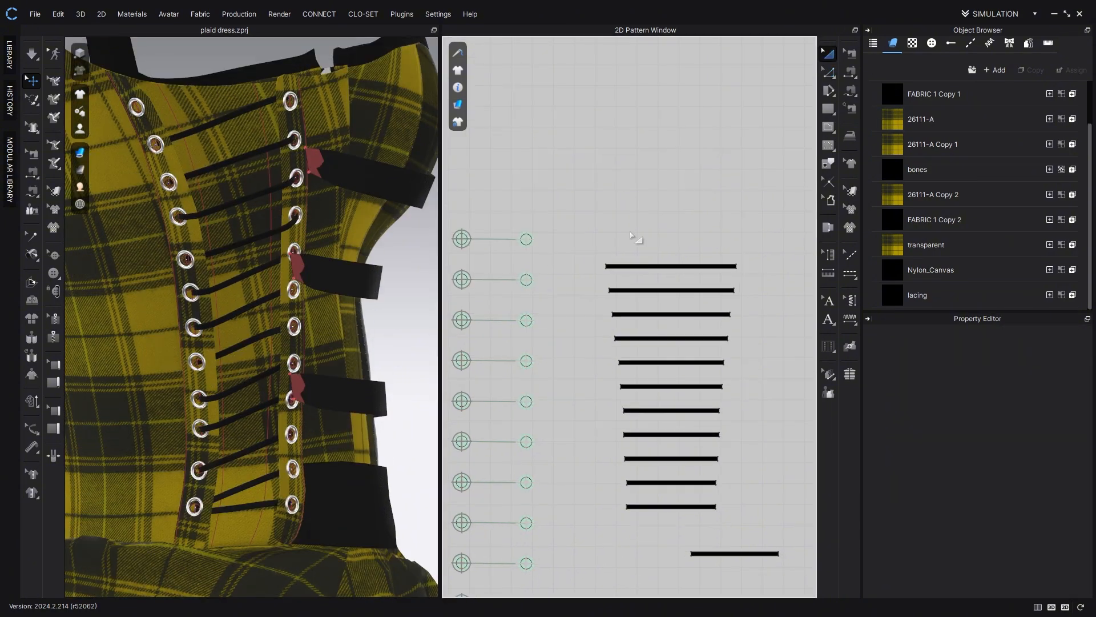
left_click_drag(638, 237, 803, 560)
scroll(1060, 492, "up", 4)
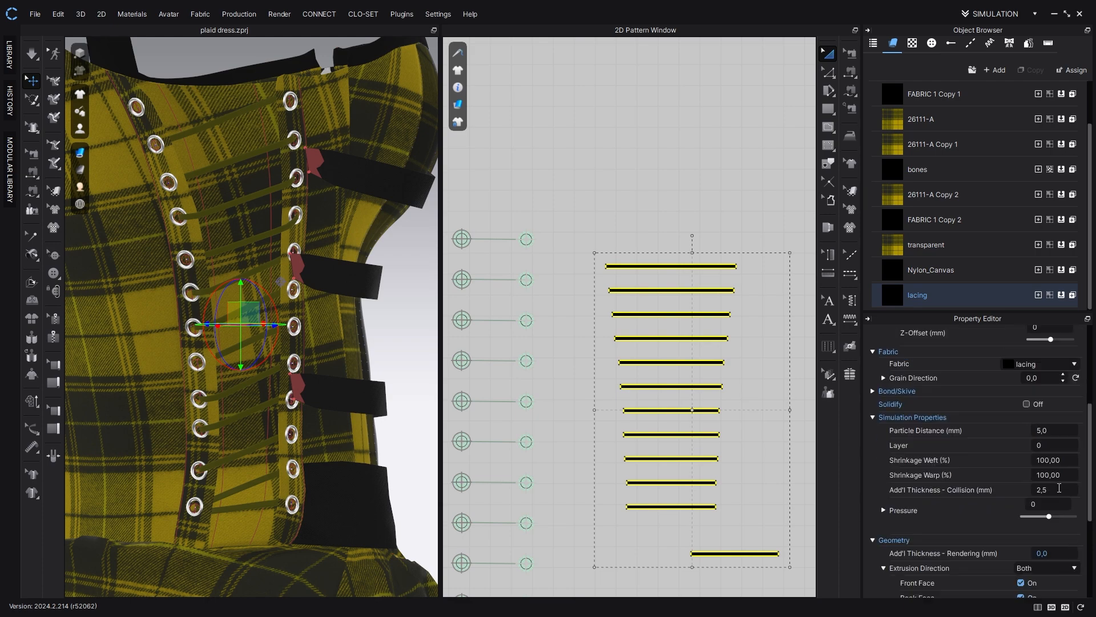
scroll(1058, 490, "down", 3)
left_click_drag(1059, 488, 1029, 478)
type("1")
key("Return")
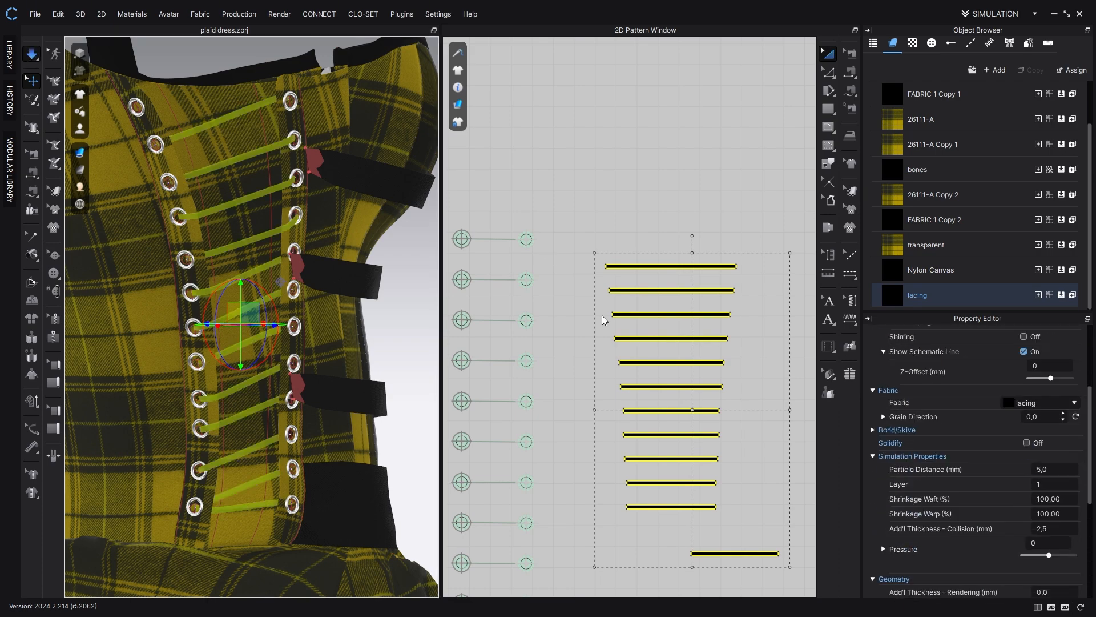
key("space")
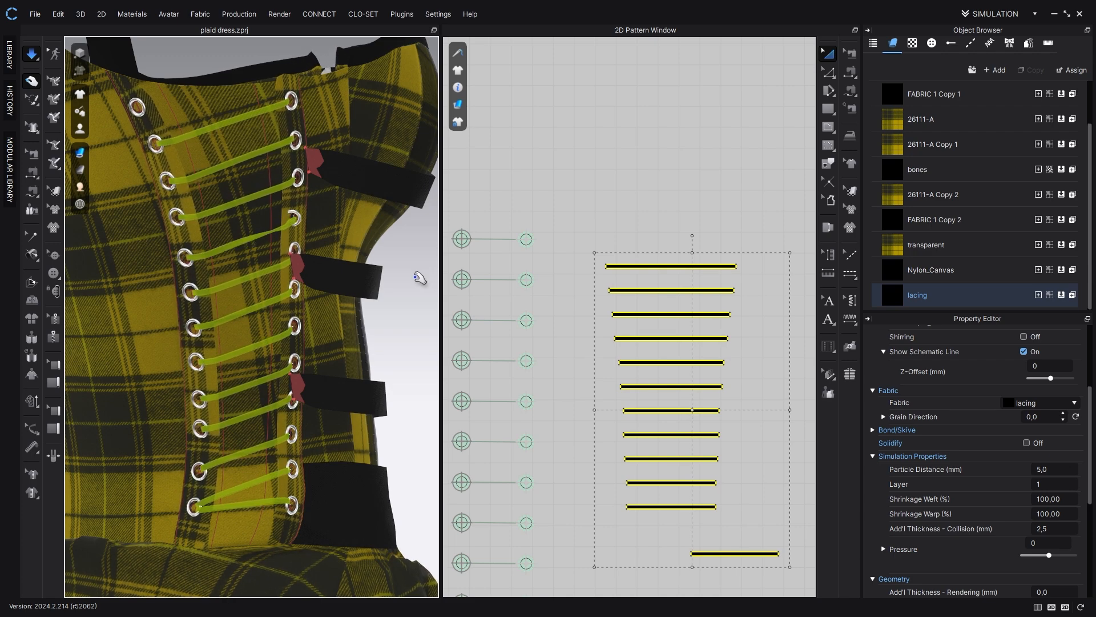
key("space")
Step: Return the lacing strips to layer 0, starting with the separate lowest strip, and simulate the garment again
left_click(702, 553)
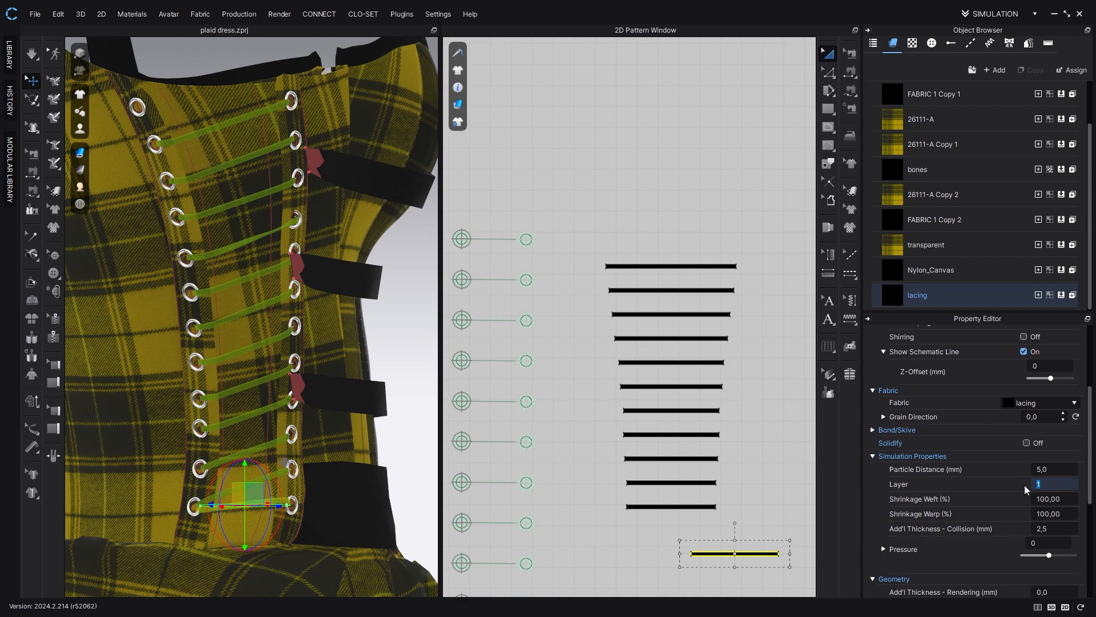
left_click(610, 525)
key("space")
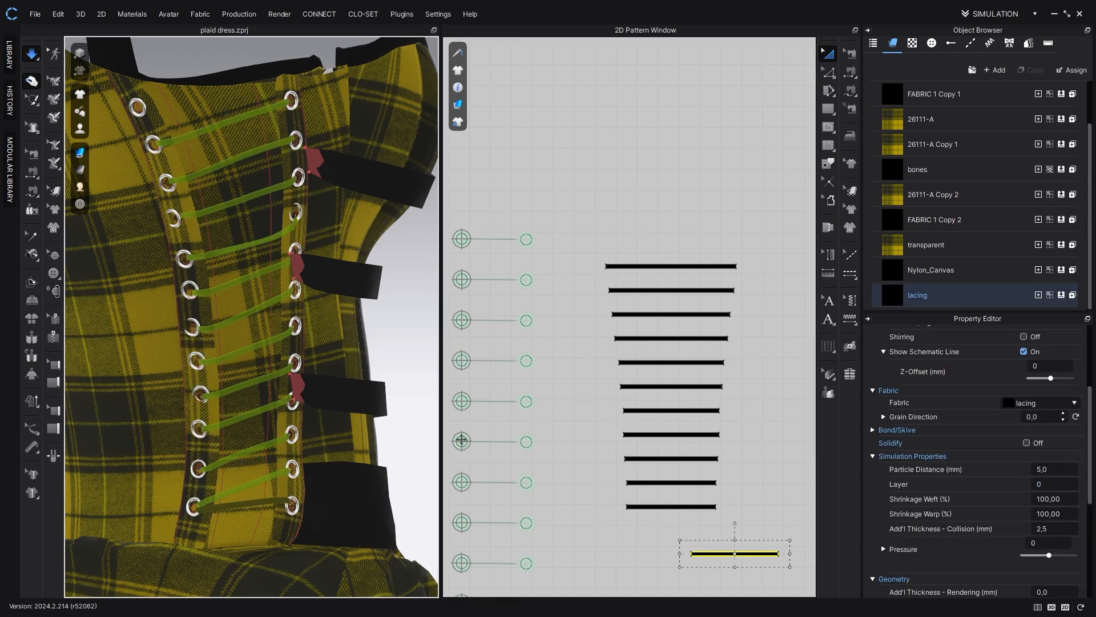
left_click(557, 524)
key("space")
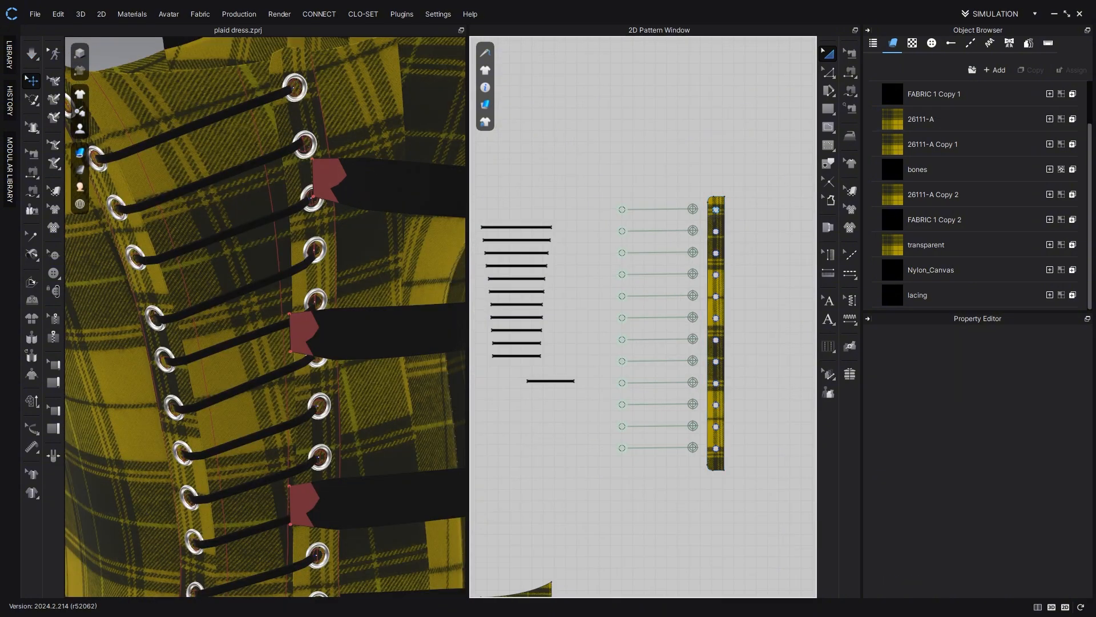
Step: Set the simulation layer of the right eyelet placket to 1 and simulate the garment
left_click(719, 351)
scroll(1007, 457, "down", 3)
left_click(1044, 436)
type("1")
key("Return")
left_click(779, 336)
left_click(30, 56)
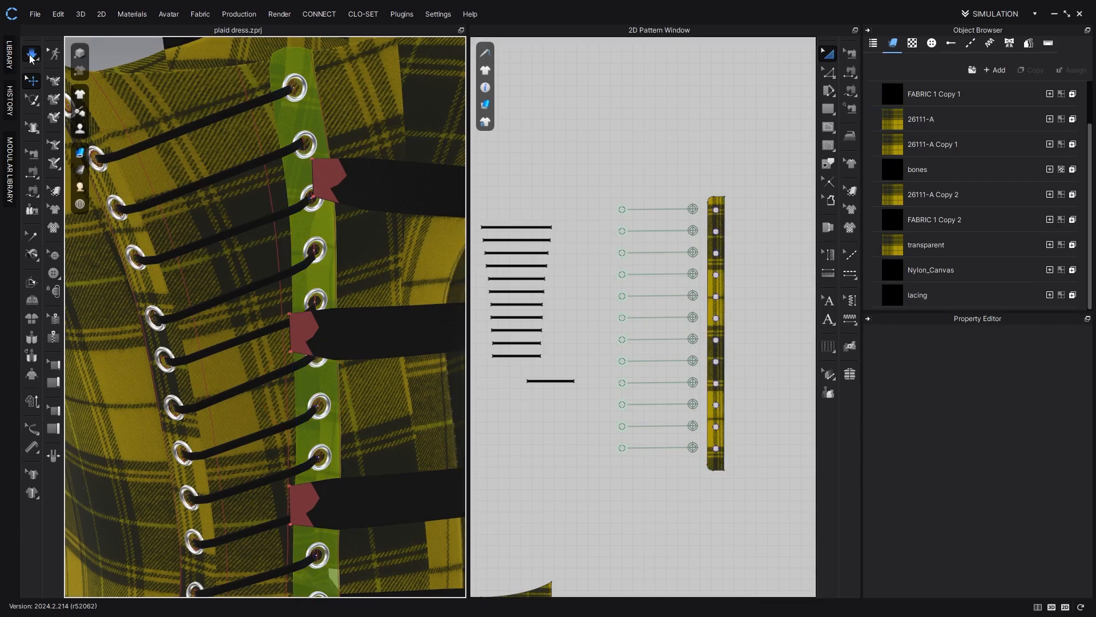
scroll(249, 391, "down", 3)
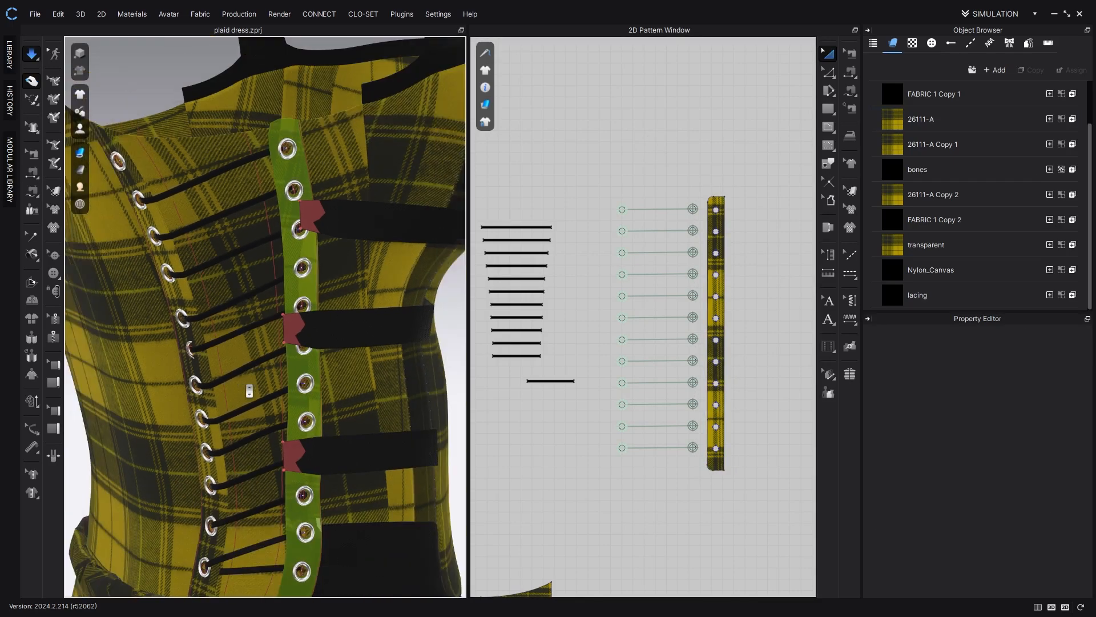
Step: Check the left eyelet placket's simulation settings and run the simulation once more
scroll(549, 440, "down", 2)
middle_click_drag(550, 440, 734, 449)
left_click(580, 434)
left_click(595, 456)
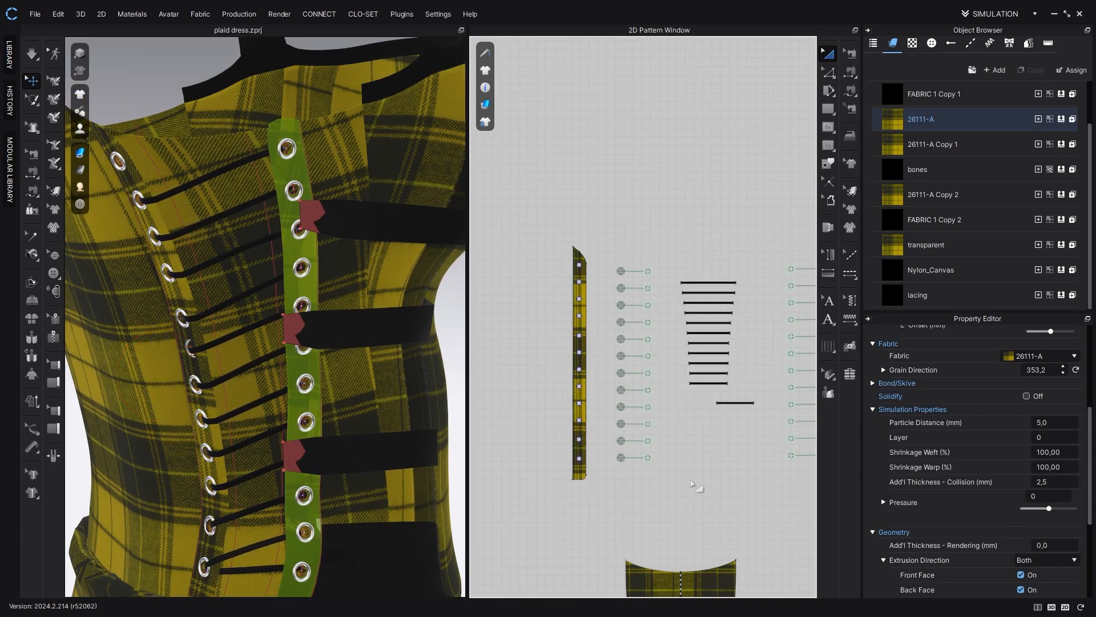
left_click(31, 55)
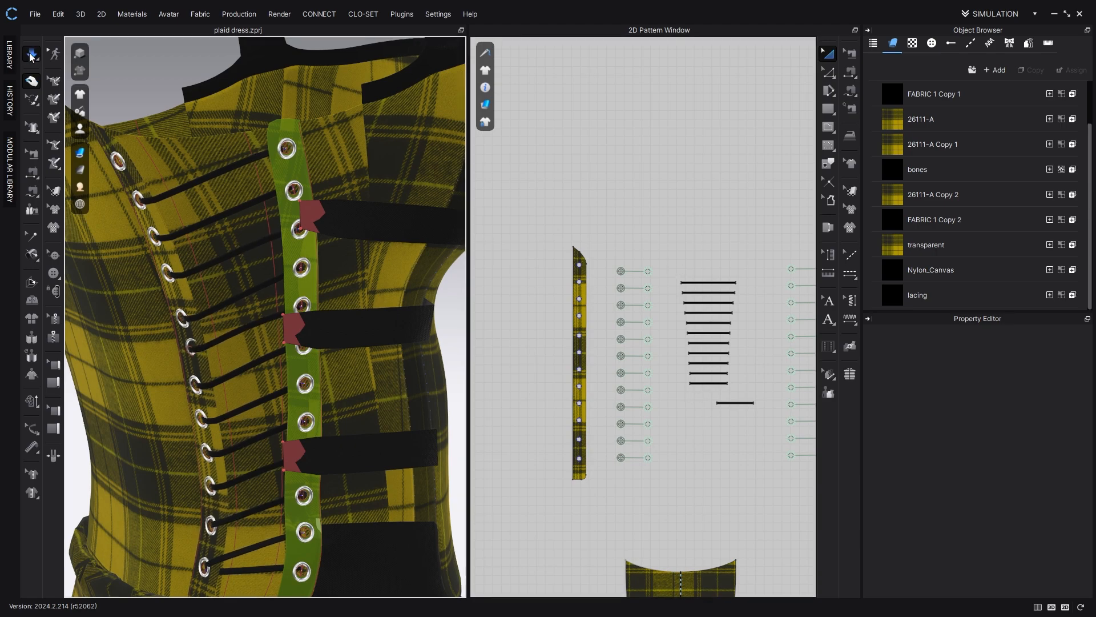
left_click(31, 56)
Step: Examine in close-up how the strip ends sit in the left placket's eyelets, down to the lowest one
scroll(171, 320, "up", 4)
middle_click_drag(143, 331, 308, 309)
right_click_drag(257, 297, 319, 296)
left_click(320, 296)
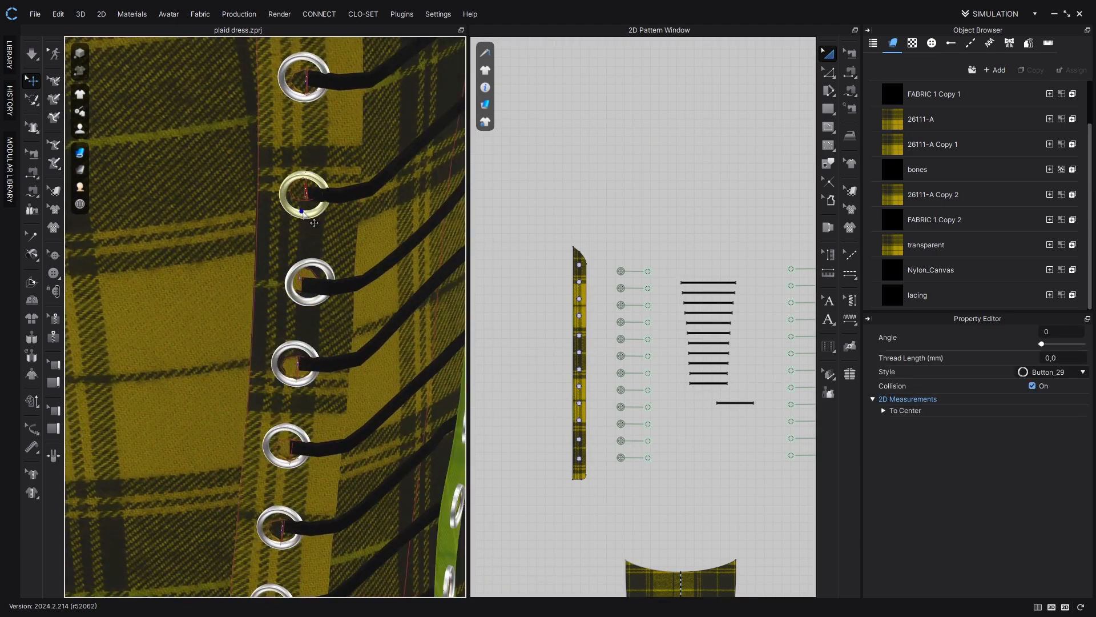
scroll(307, 215, "down", 5)
scroll(345, 377, "up", 6)
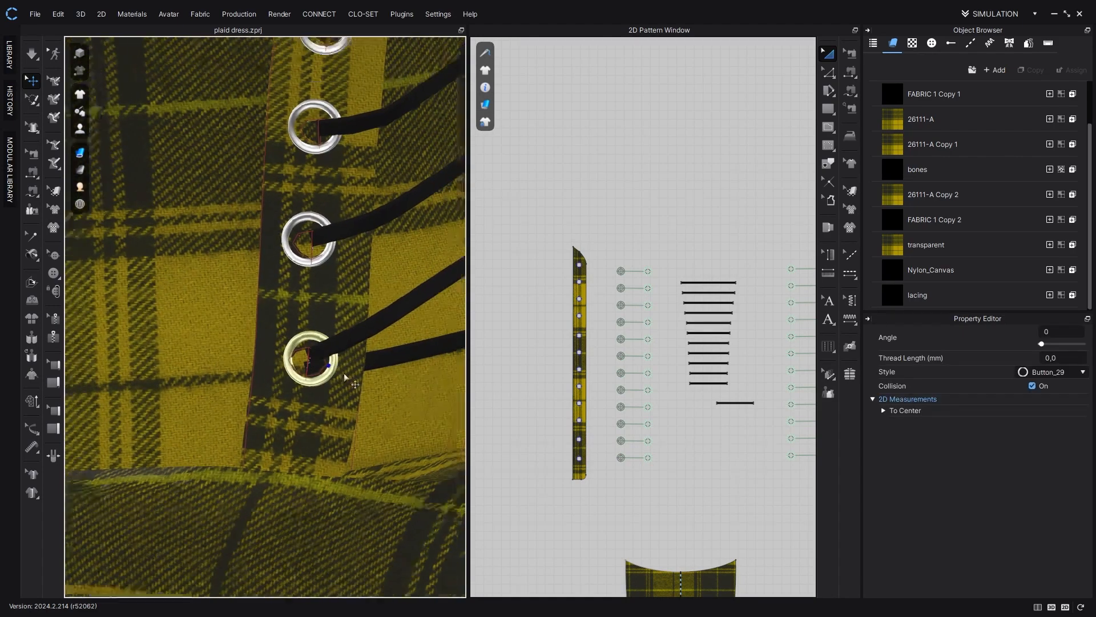
scroll(345, 377, "down", 6)
Step: Simulate the garment briefly and return the right eyelet placket to layer 0
key("space")
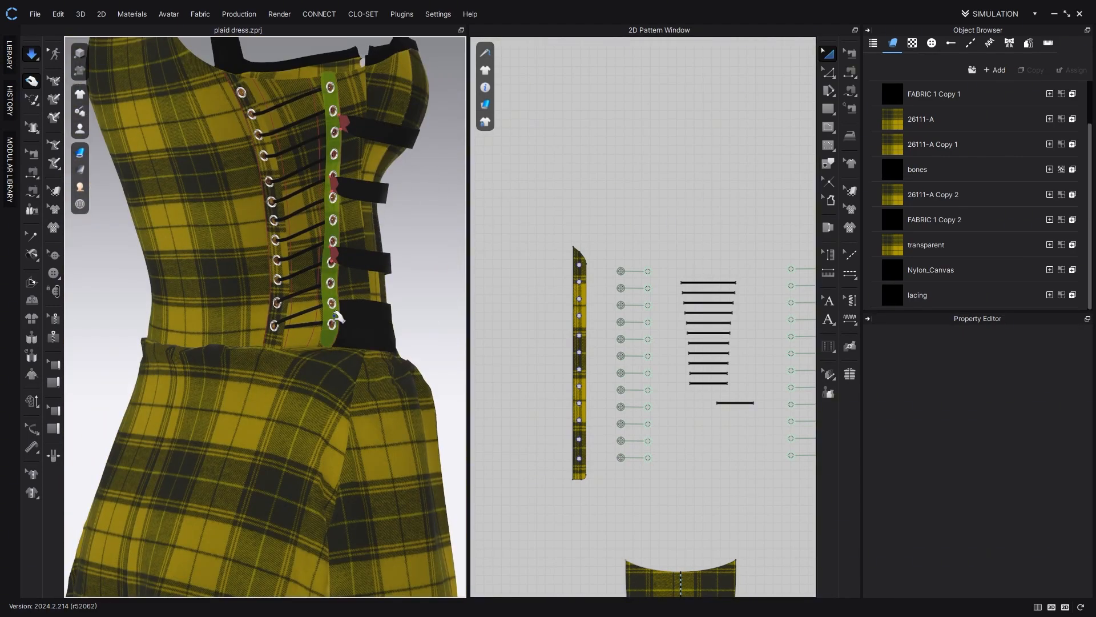
left_click(329, 326)
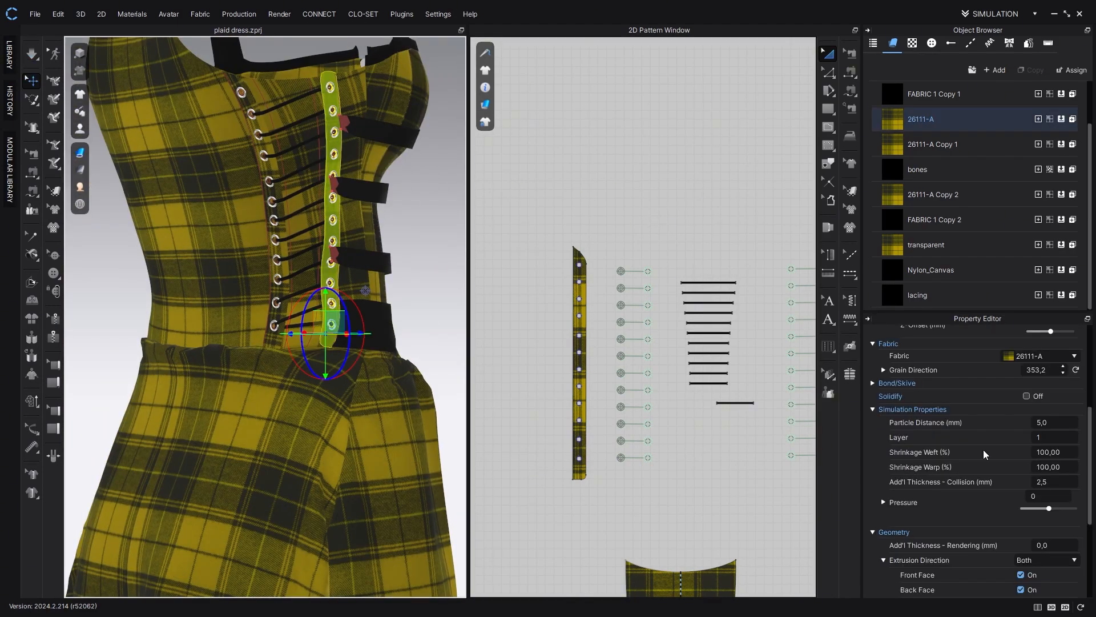
scroll(1023, 508, "down", 1)
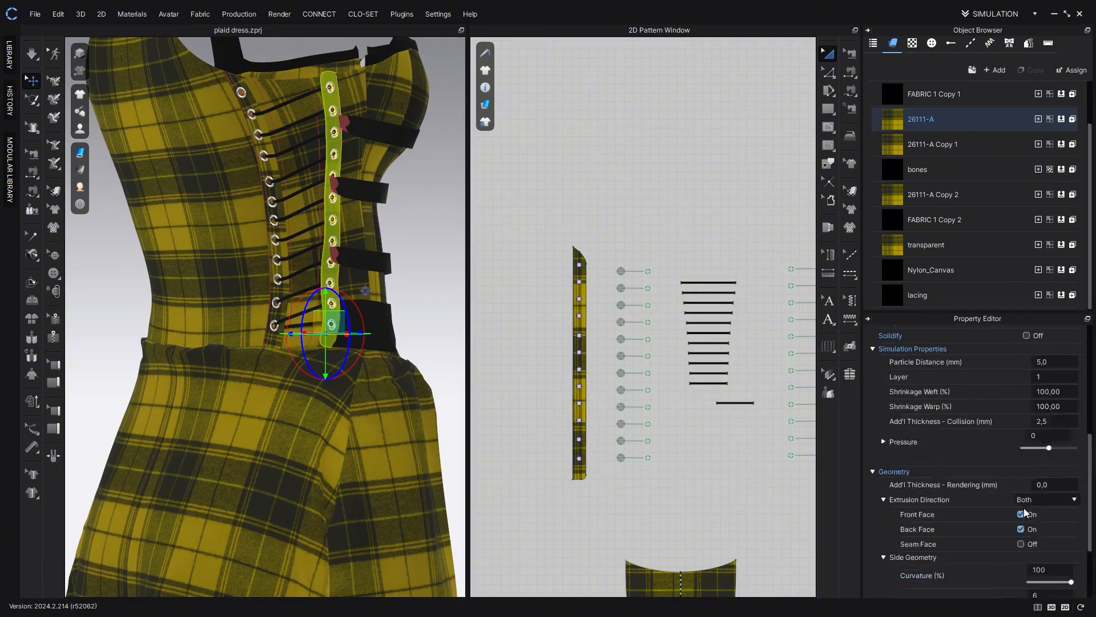
left_click(631, 218)
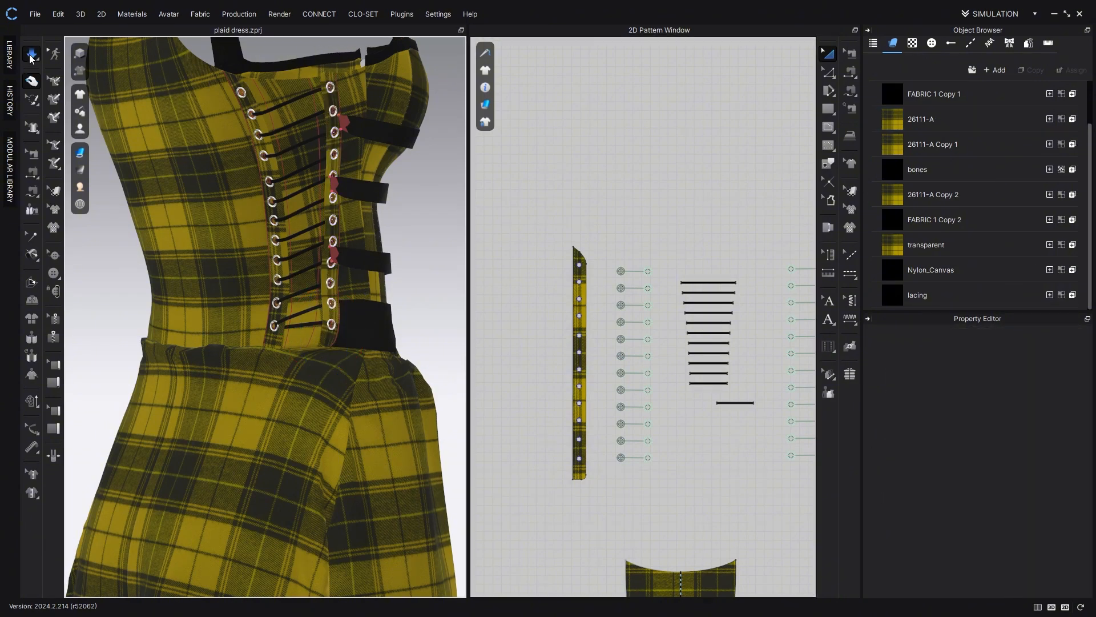
Step: Move all lacing strips slightly toward the left eyelet lines in the pattern layout to free space beside them
middle_click_drag(710, 450, 625, 424)
scroll(625, 424, "down", 3)
left_click_drag(659, 280, 759, 460)
scroll(708, 359, "up", 3)
key("Right")
key("Right")
key("Right")
key("Right")
key("Right")
middle_click_drag(613, 332, 713, 335)
scroll(685, 335, "up", 2)
left_click_drag(551, 236, 700, 466)
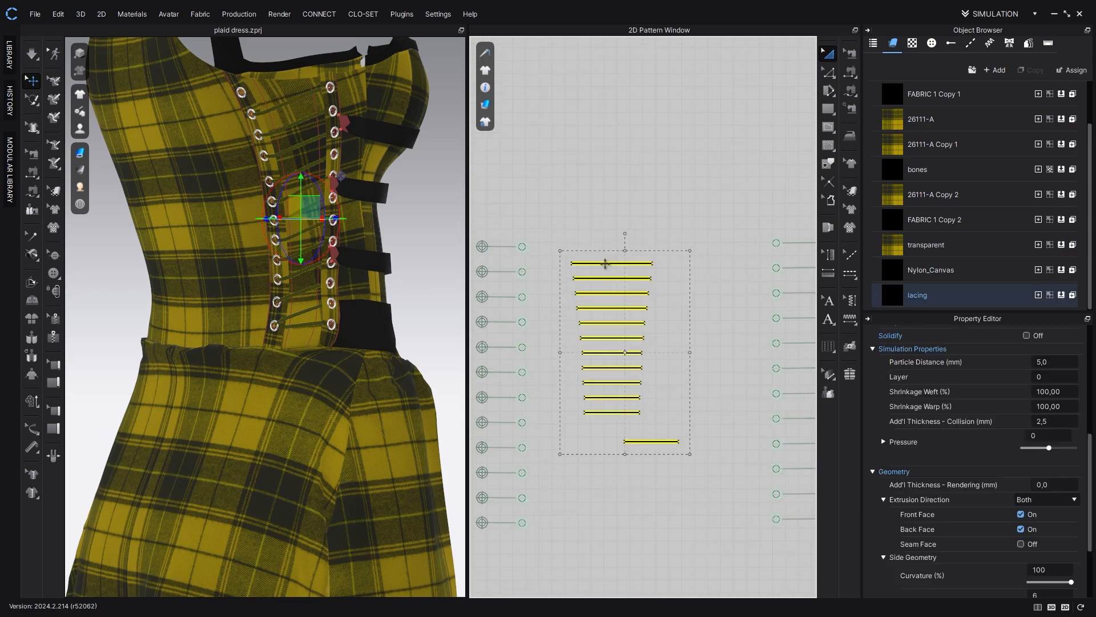
left_click_drag(605, 265, 582, 264)
left_click(603, 477)
Step: Try pasting linked copies of the upper eleven lacing strips beside the originals and preparing them for sewing
left_click_drag(539, 228, 657, 429)
key("ctrl+c")
key("ctrl+v")
left_click(682, 381)
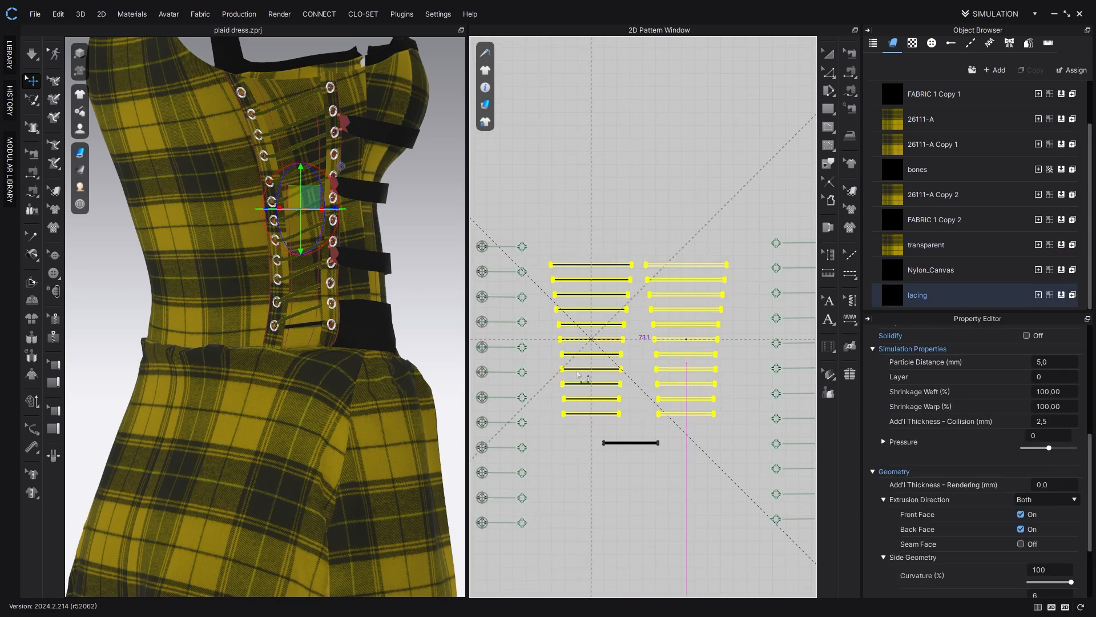
left_click(317, 302)
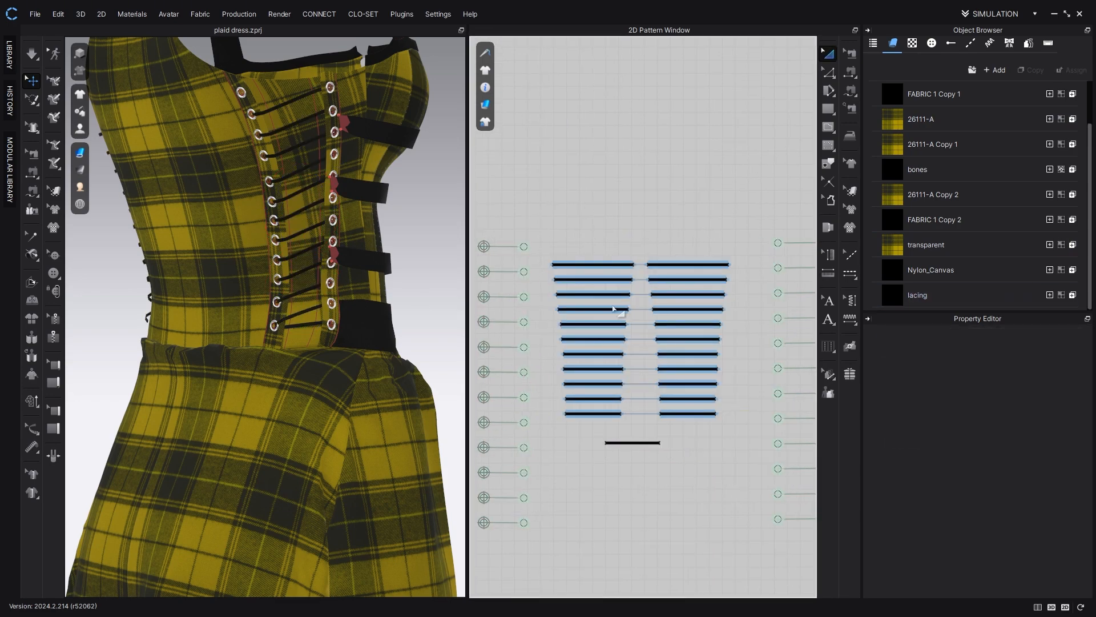
left_click_drag(740, 437, 739, 436)
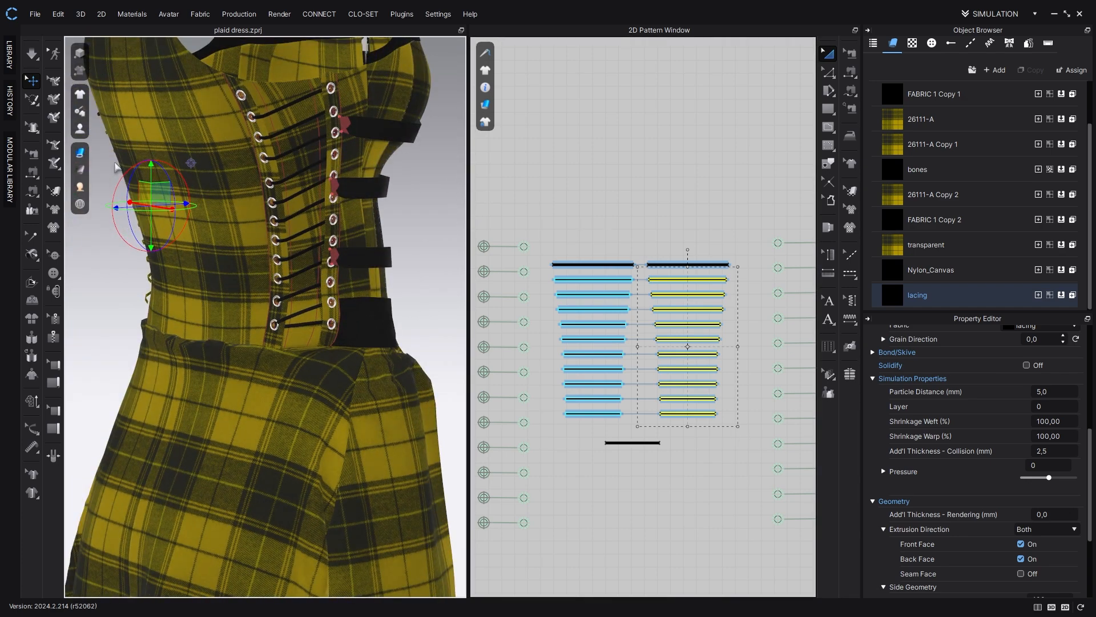
left_click(850, 54)
middle_click_drag(735, 420, 679, 394)
scroll(679, 238, "up", 4)
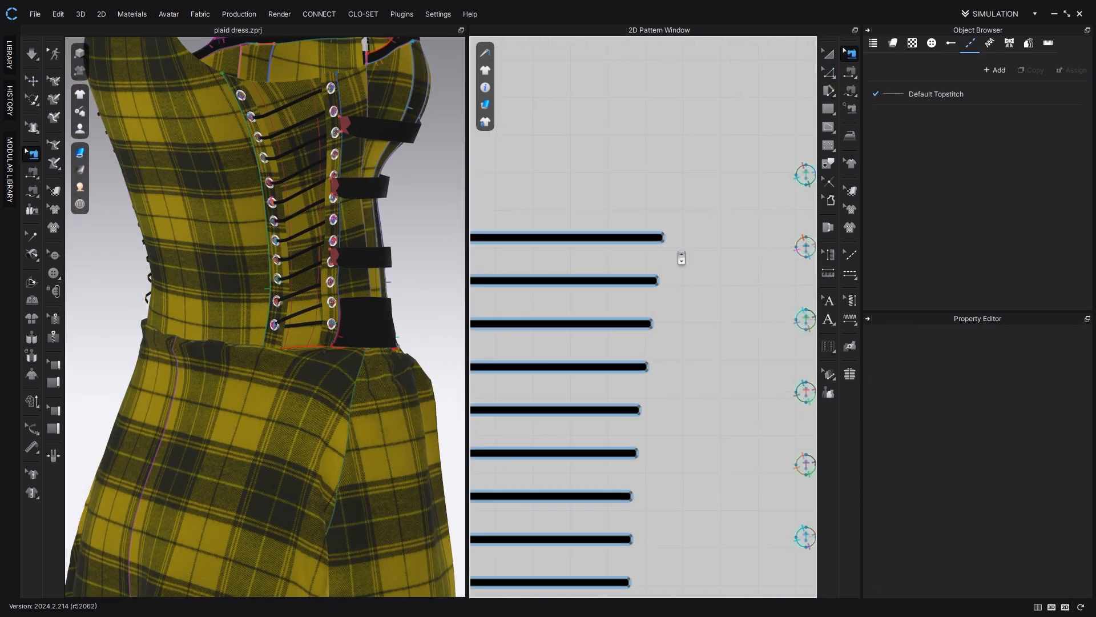
scroll(678, 230, "down", 6)
left_click(830, 52)
left_click(638, 205)
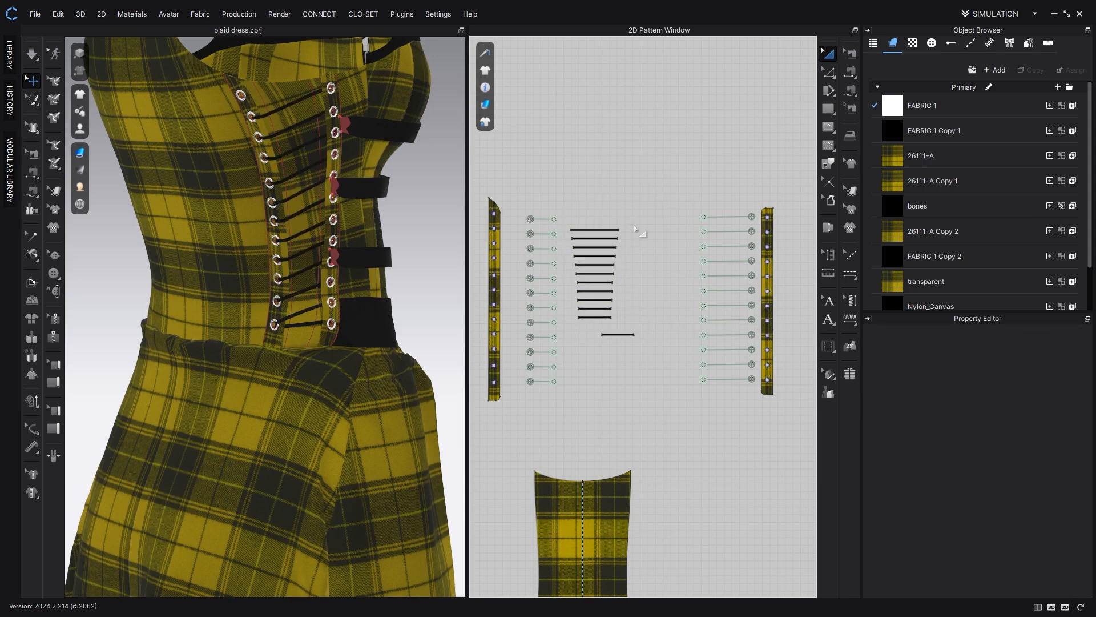
Step: Copy the upper eleven lacing strips and place the copies directly beside the originals in the pattern layout
left_click_drag(636, 228, 567, 338)
left_click(652, 277)
scroll(308, 291, "down", 3)
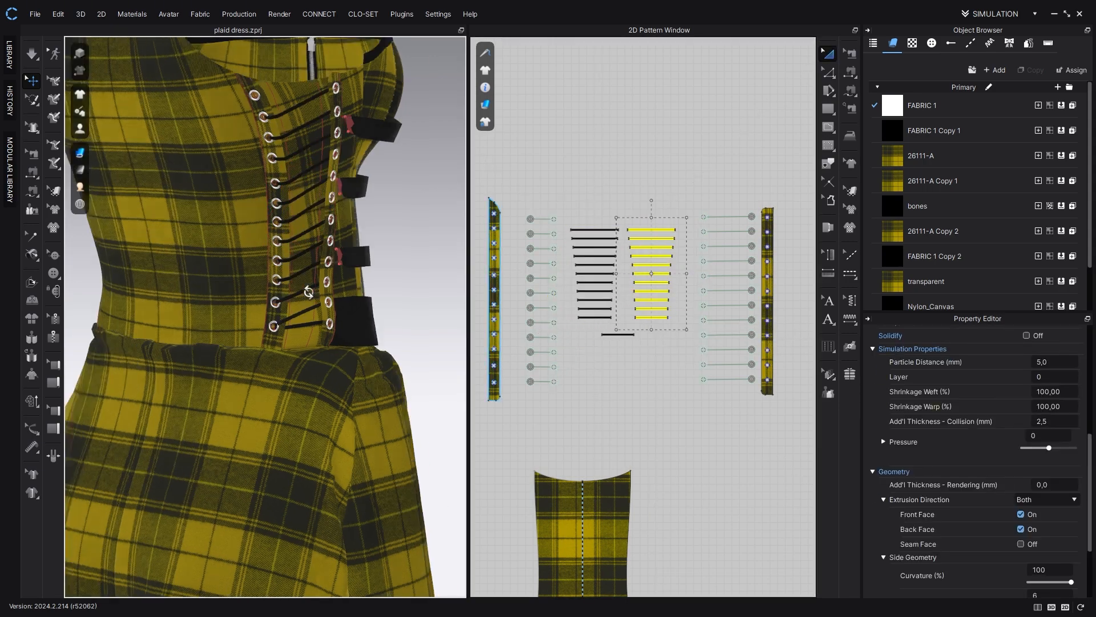
Step: Bring the copied strips over the existing lacing between the two eyelet plackets in 3D
right_click_drag(308, 291, 437, 294)
scroll(164, 238, "down", 5)
right_click_drag(164, 237, 320, 243)
left_click_drag(626, 188, 674, 343)
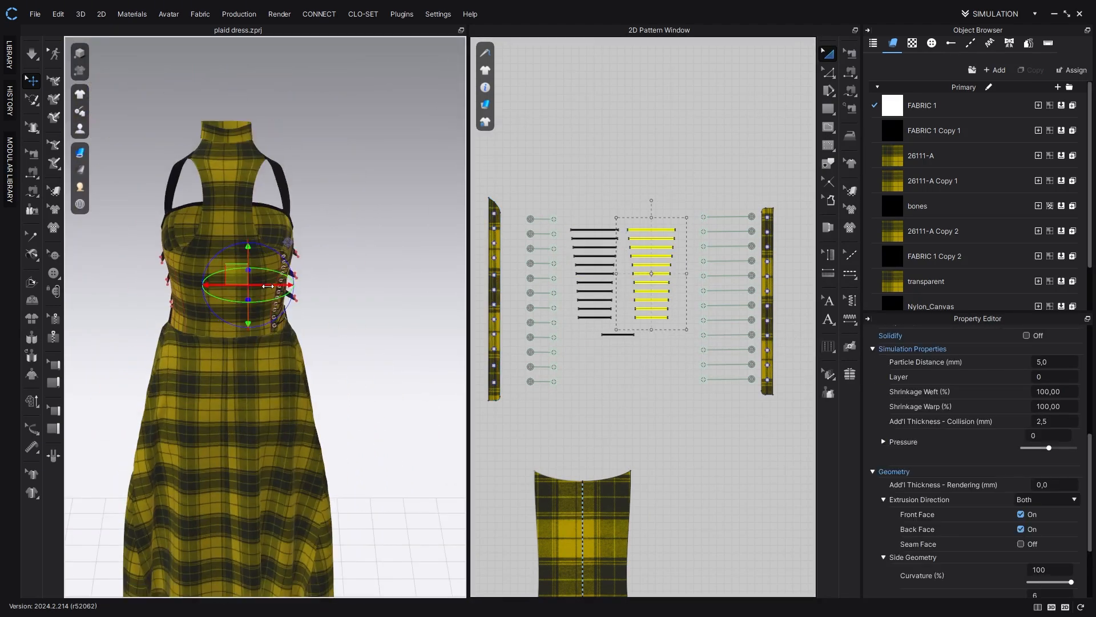
scroll(273, 307, "up", 8)
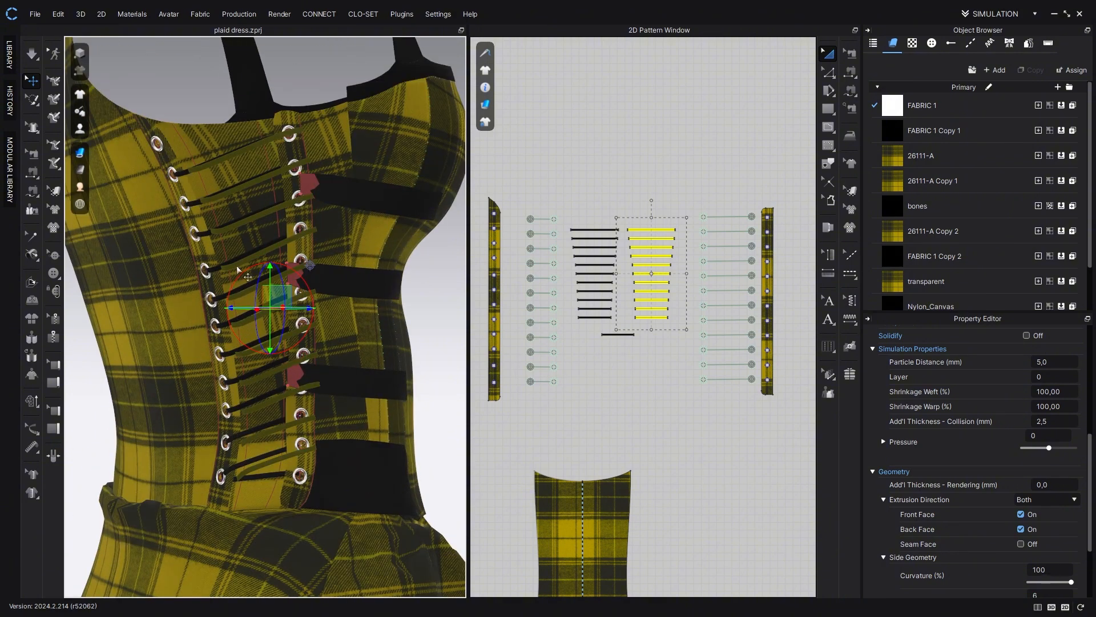
right_click(238, 269)
left_click(464, 319)
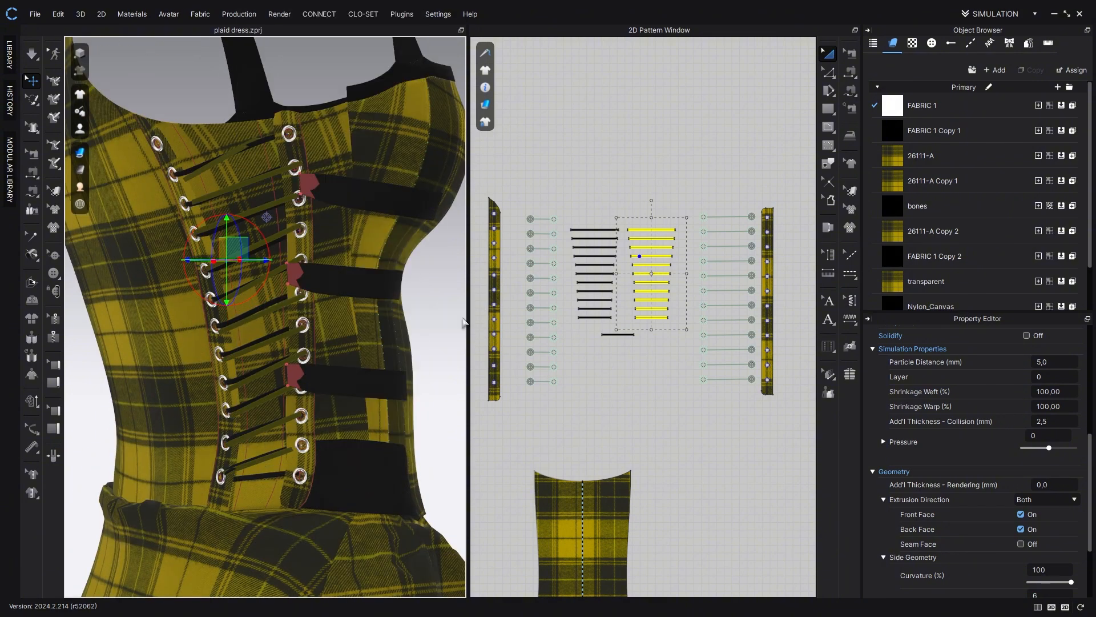
Step: Sew the left ends of the upper copied lacing strips to the matching lines in the left column of eyelets
right_click_drag(422, 324, 313, 216)
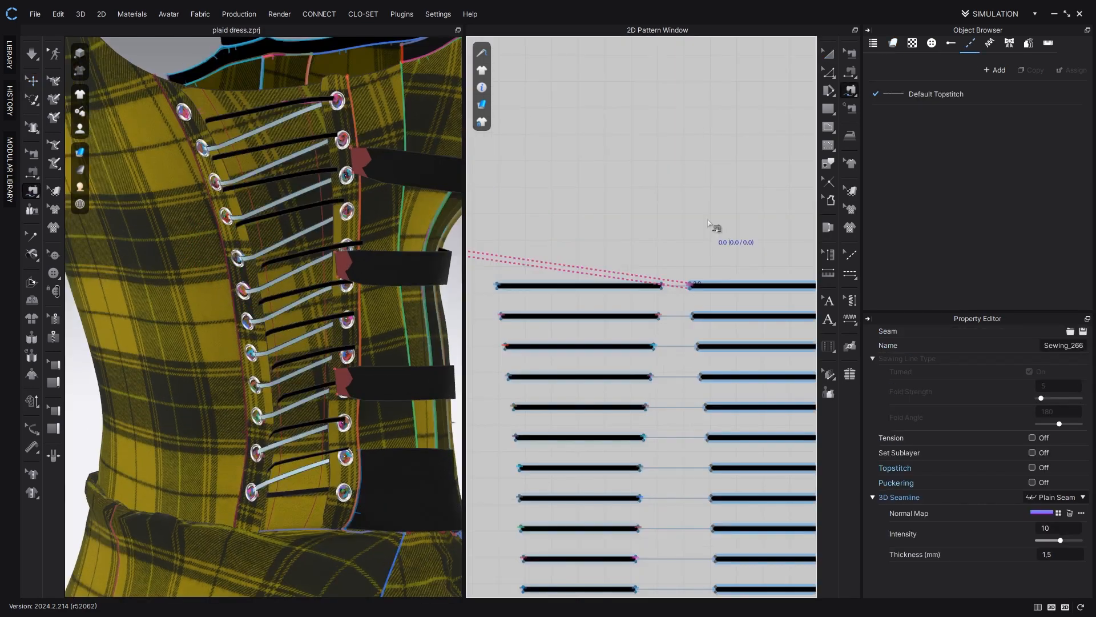
left_click(692, 316)
scroll(705, 292, "down", 5)
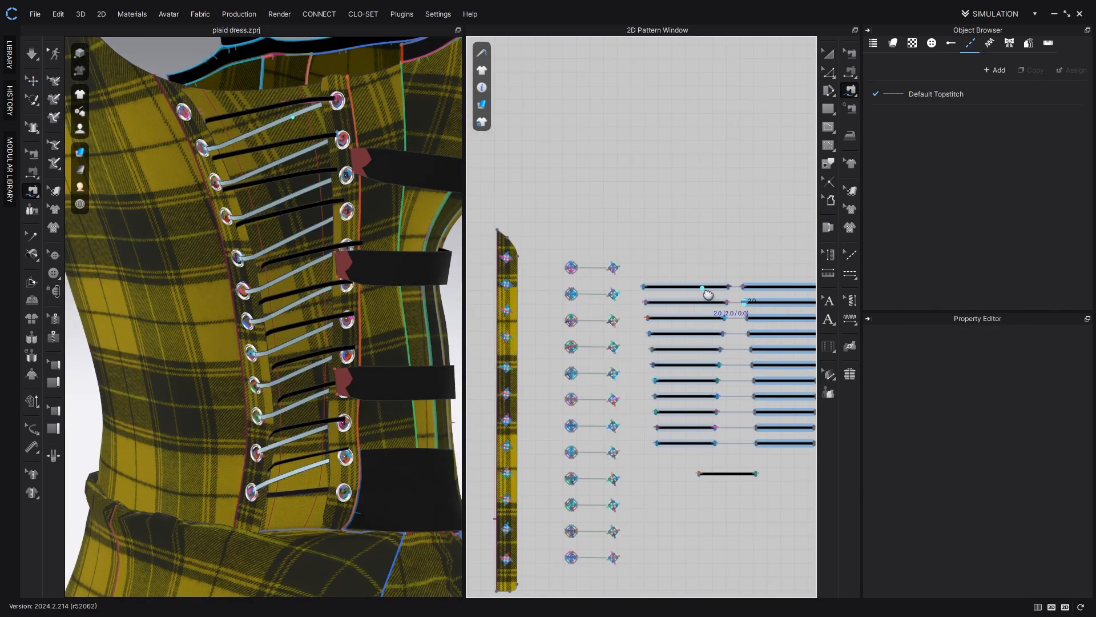
scroll(611, 290, "up", 8)
left_click(655, 315)
scroll(619, 298, "down", 5)
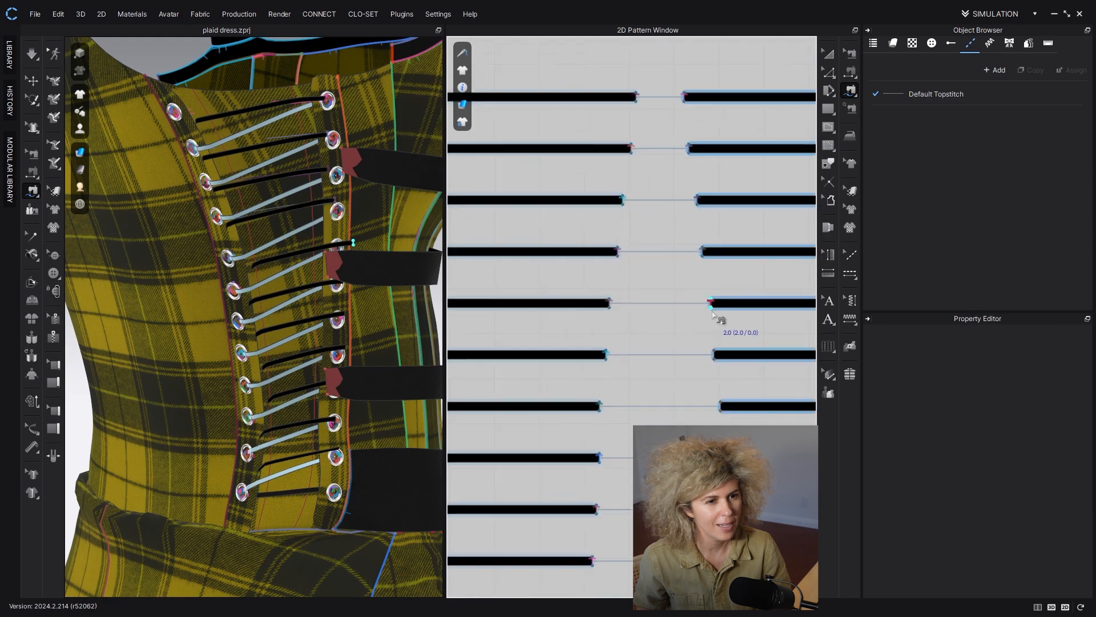
left_click(710, 302)
scroll(711, 309, "down", 5)
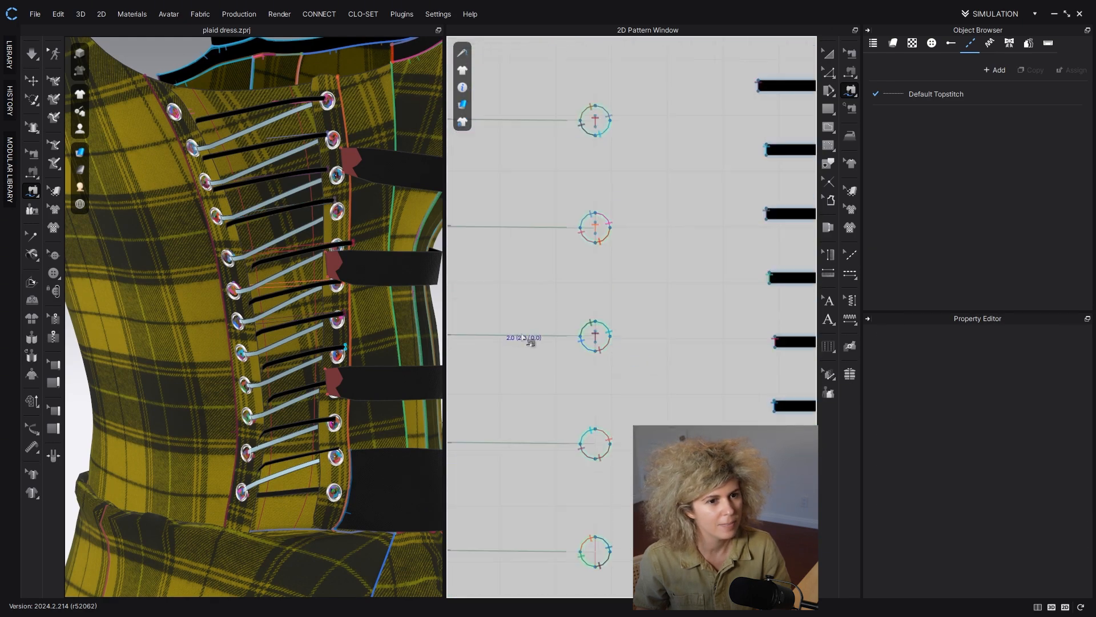
left_click(594, 446)
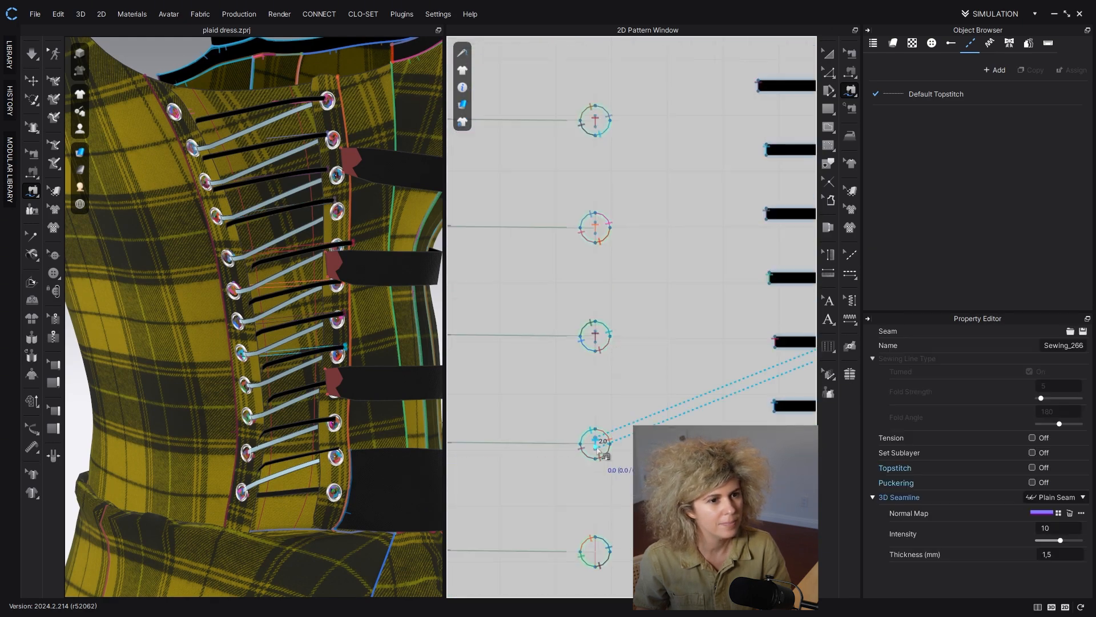
Step: Sew the left ends of the lowest copied lacing strips to the remaining left eyelet lines
scroll(595, 445, "down", 5)
middle_click_drag(665, 408, 498, 334)
scroll(745, 276, "up", 5)
left_click(745, 277)
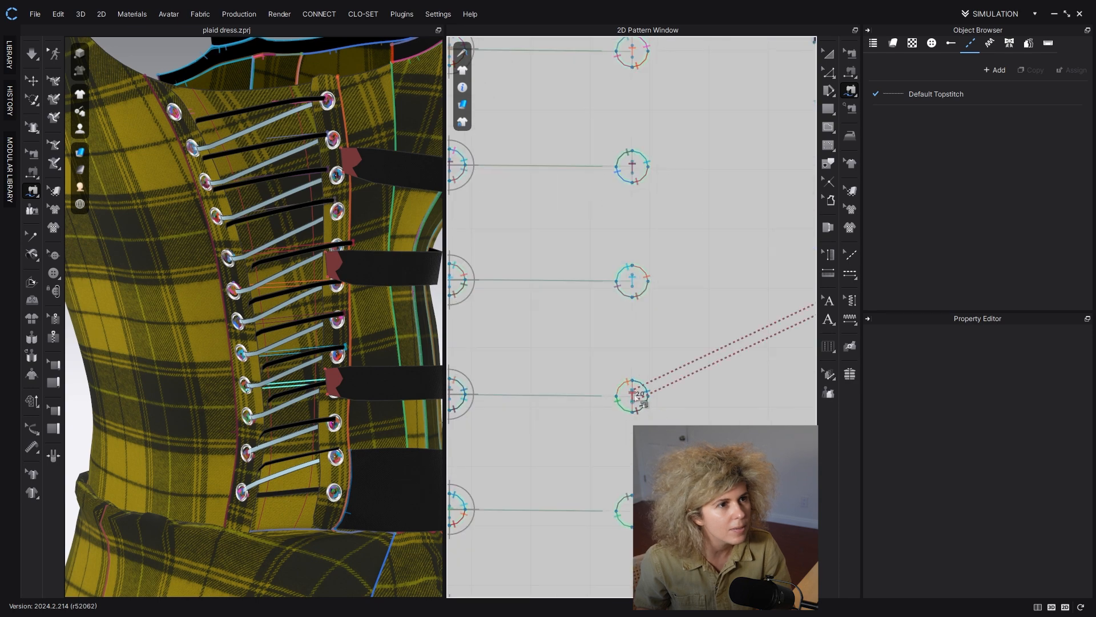
left_click(635, 398)
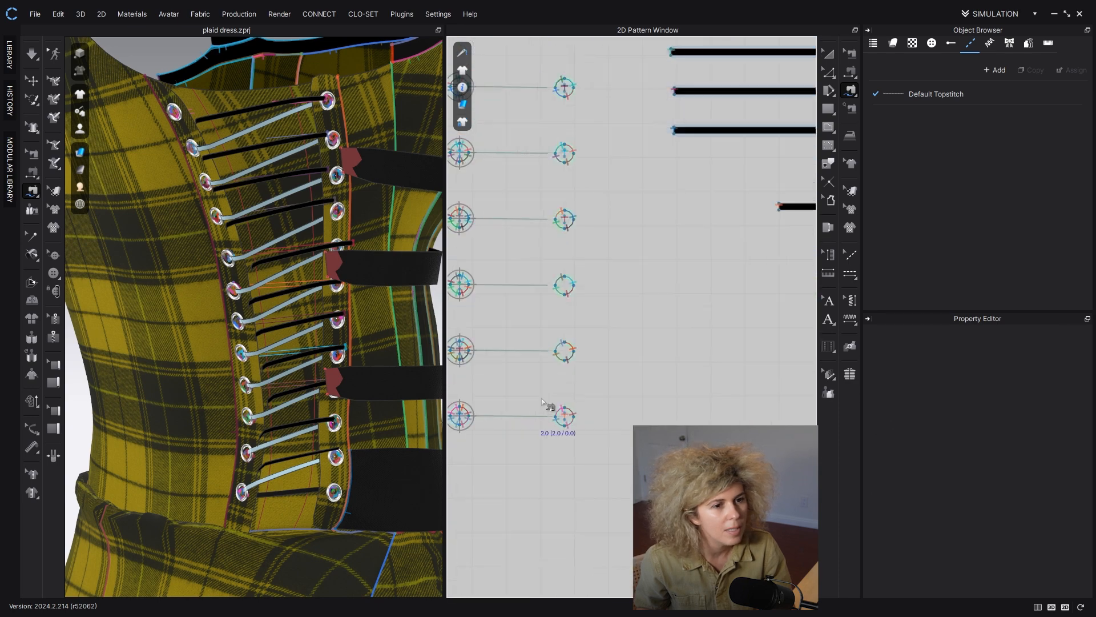
scroll(549, 408, "up", 3)
left_click(574, 262)
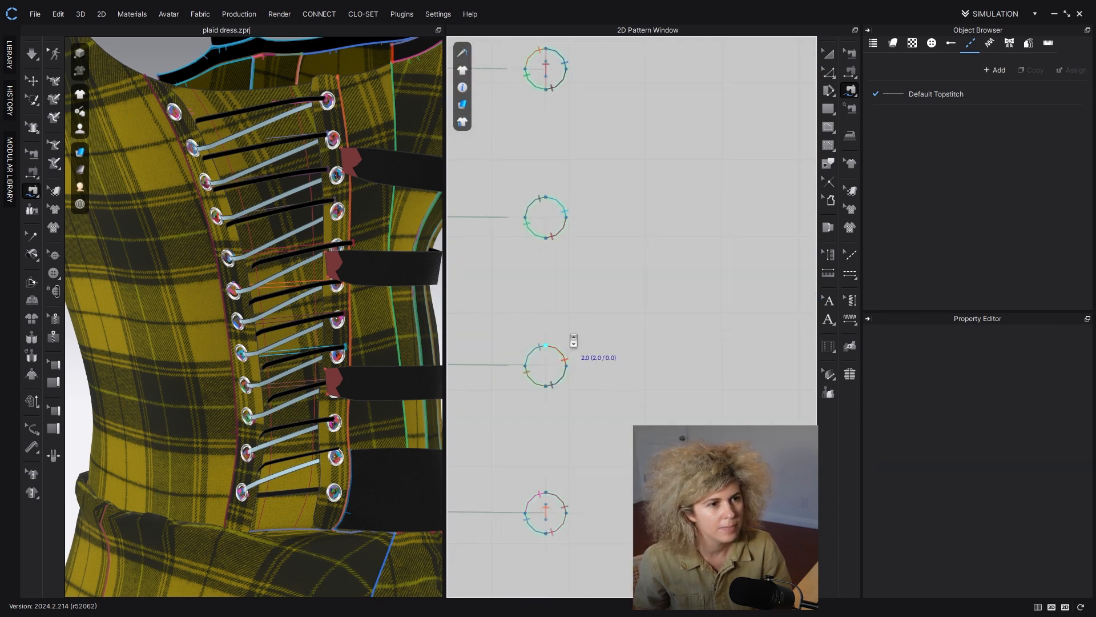
left_click(558, 297)
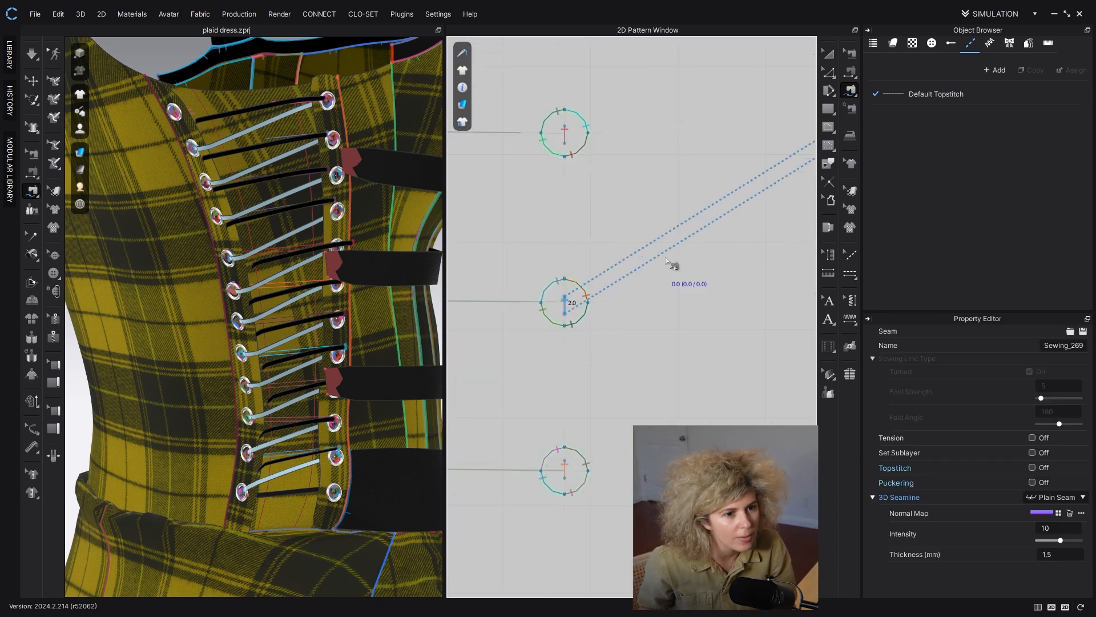
scroll(605, 303, "up", 2)
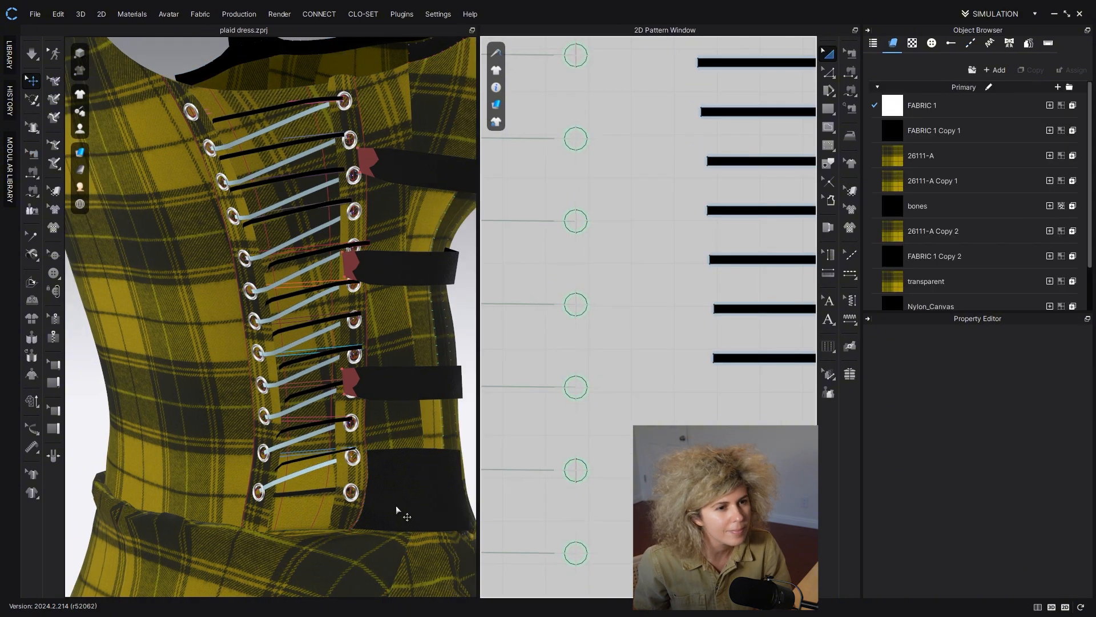
scroll(656, 379, "down", 2)
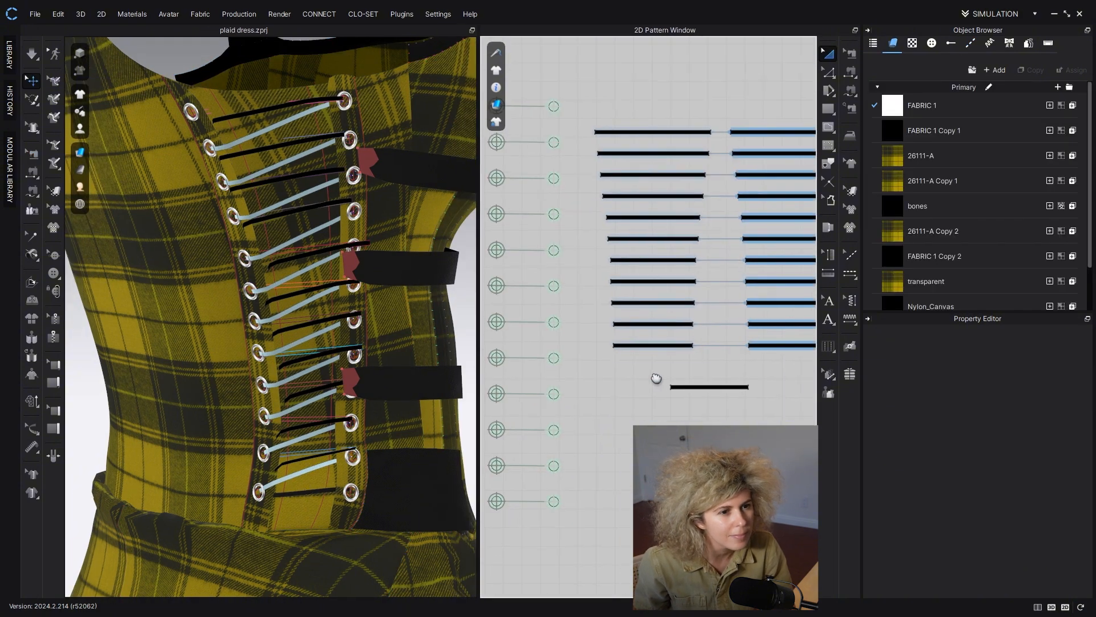
Step: Try FABRIC 1 on the copied lacing strips in place of their black fabric
right_click_drag(691, 425, 580, 477)
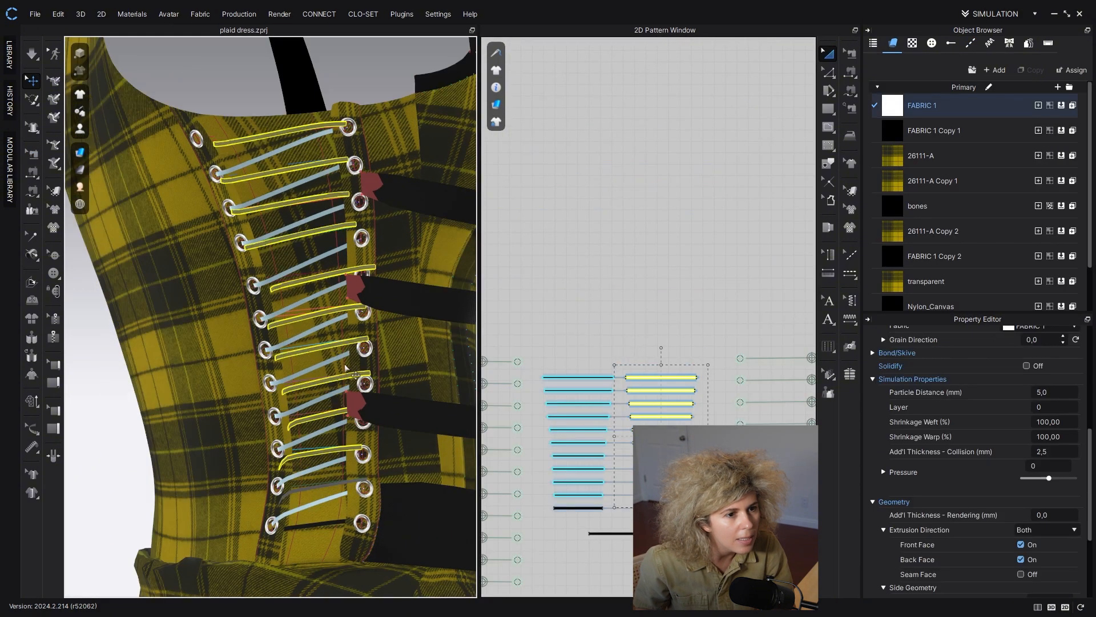
right_click(268, 454)
left_click(584, 265)
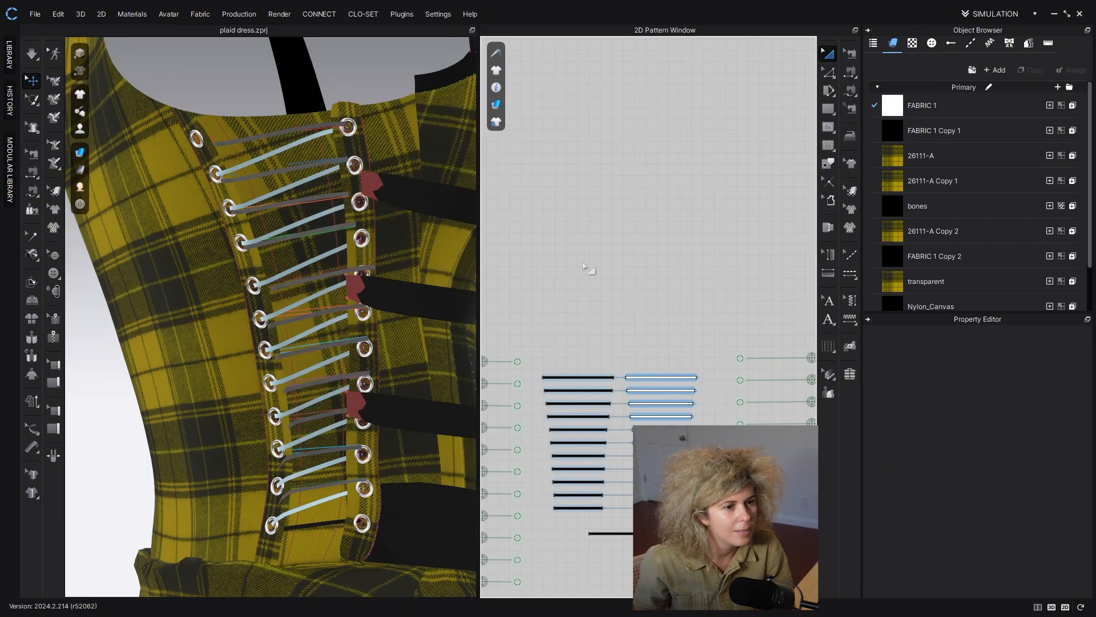
left_click(255, 194)
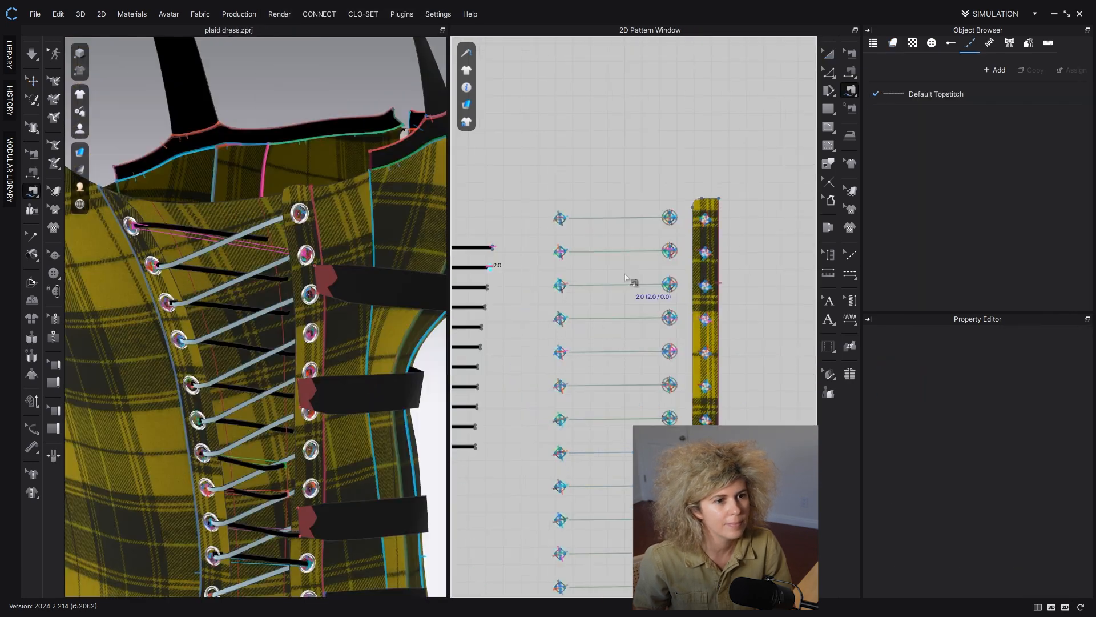
Step: Sew the right ends of the second and third copied strips to their lines in the right eyelet column
scroll(642, 271, "up", 3)
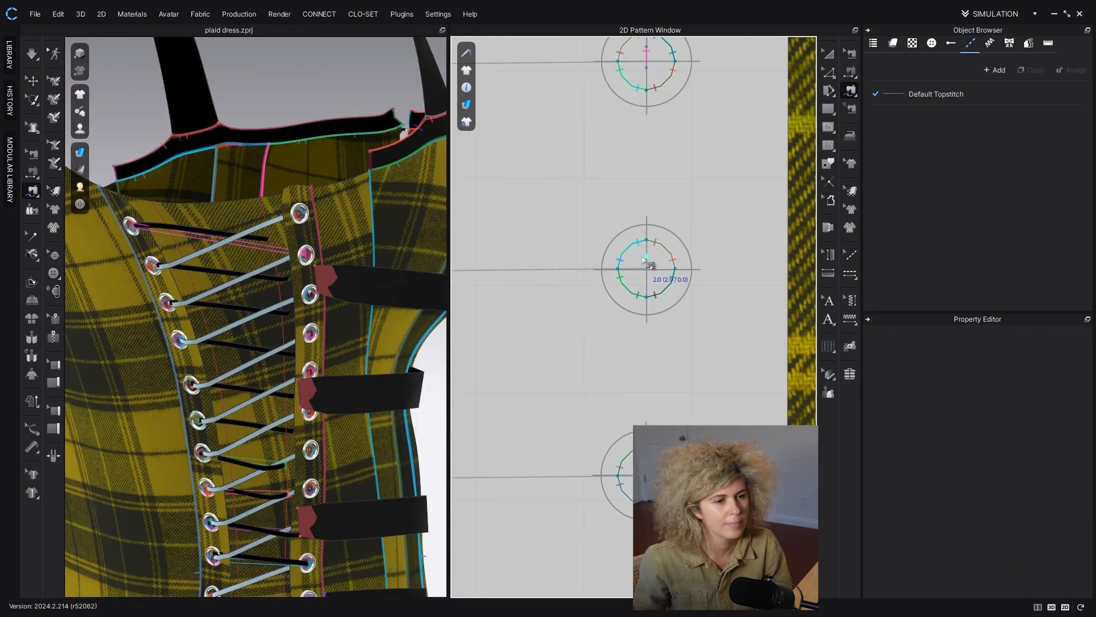
left_click(646, 256)
left_click(647, 275)
scroll(646, 273, "down", 5)
left_click(542, 232)
left_click(542, 240)
scroll(746, 217, "up", 3)
left_click(703, 350)
left_click(705, 370)
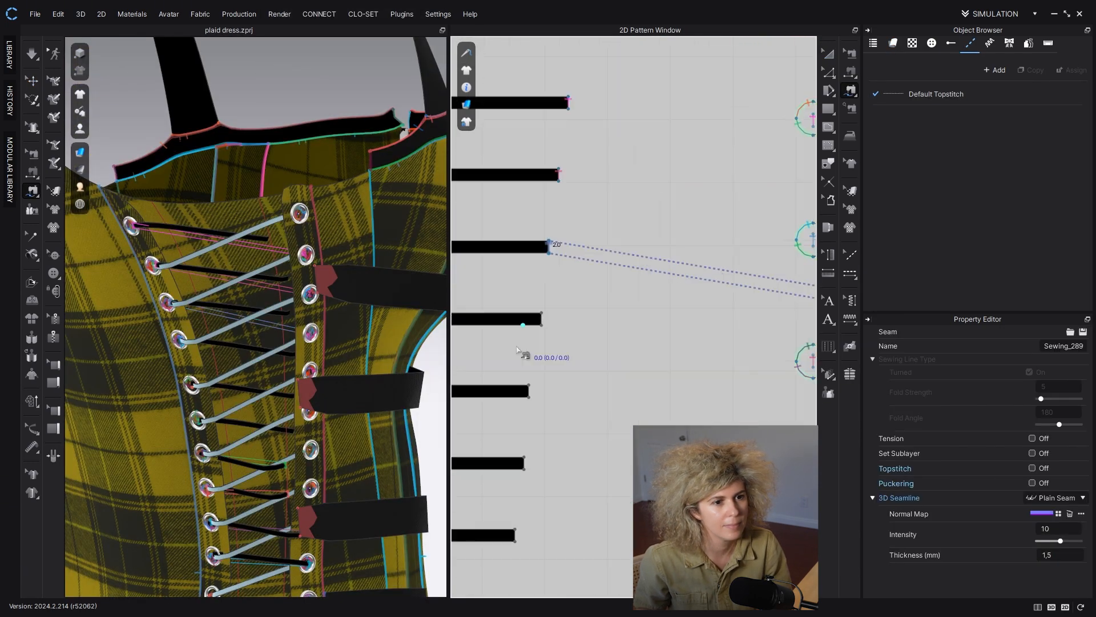
Step: Sew the right ends of the fourth and fifth copied strips to the next right eyelet lines
scroll(629, 359, "down", 4)
scroll(644, 363, "up", 5)
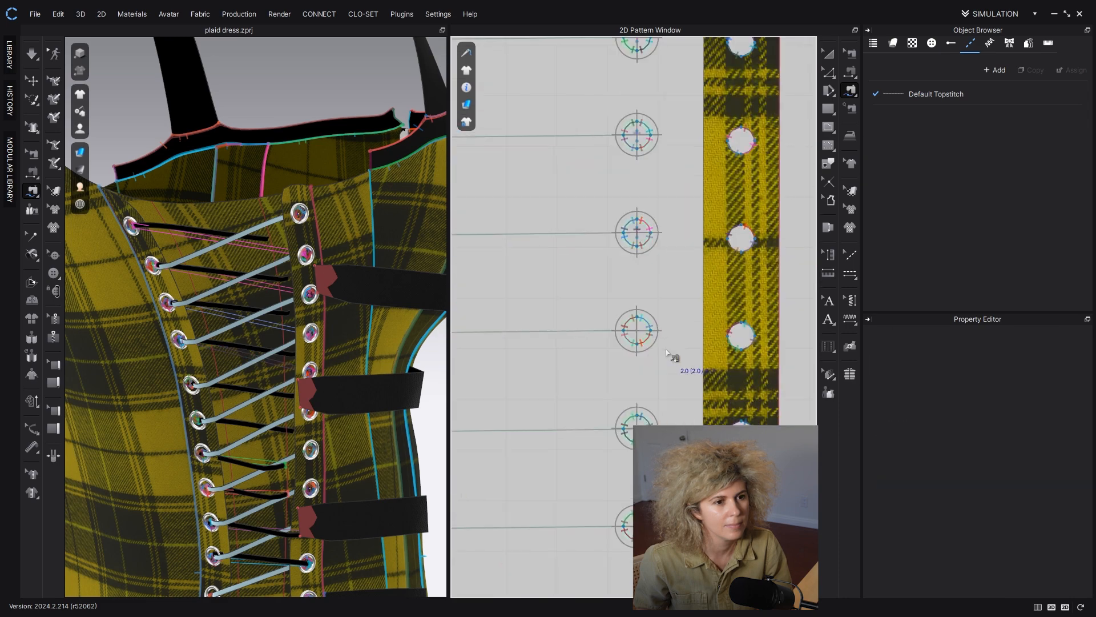
left_click(637, 337)
scroll(638, 338, "down", 4)
left_click(612, 233)
scroll(732, 398, "up", 4)
left_click(696, 395)
Step: Sew the right ends of the sixth, seventh and eighth copied strips to their right eyelet lines
scroll(700, 394, "down", 4)
left_click(605, 222)
scroll(626, 358, "up", 5)
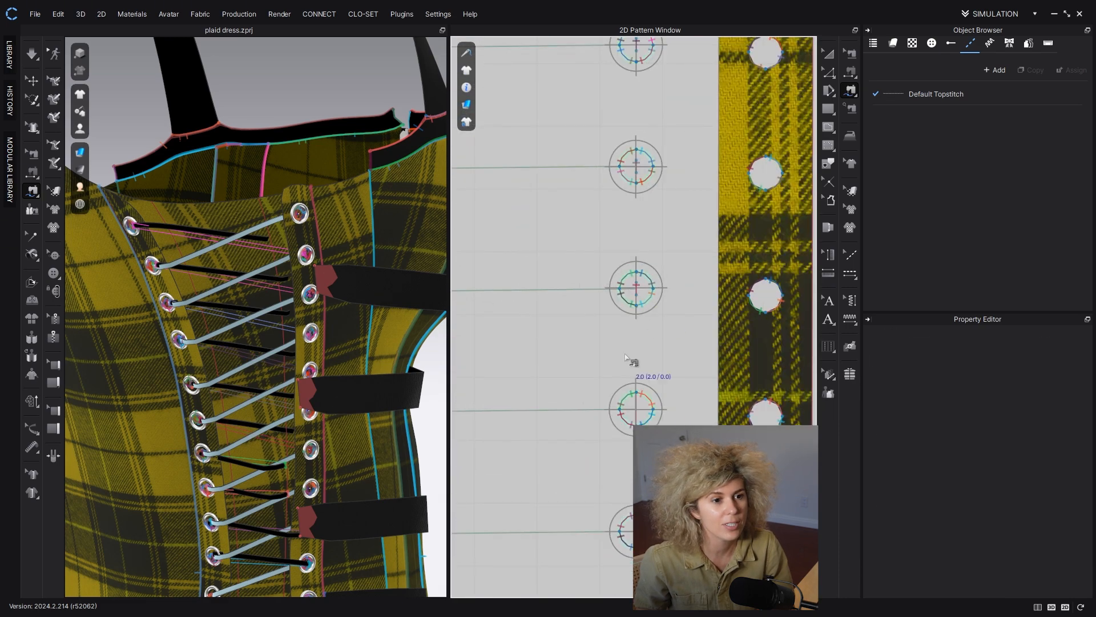
left_click(636, 391)
scroll(631, 389, "down", 4)
left_click(588, 304)
scroll(673, 396, "up", 5)
left_click(628, 403)
scroll(628, 400, "down", 4)
left_click(629, 285)
scroll(637, 368, "up", 5)
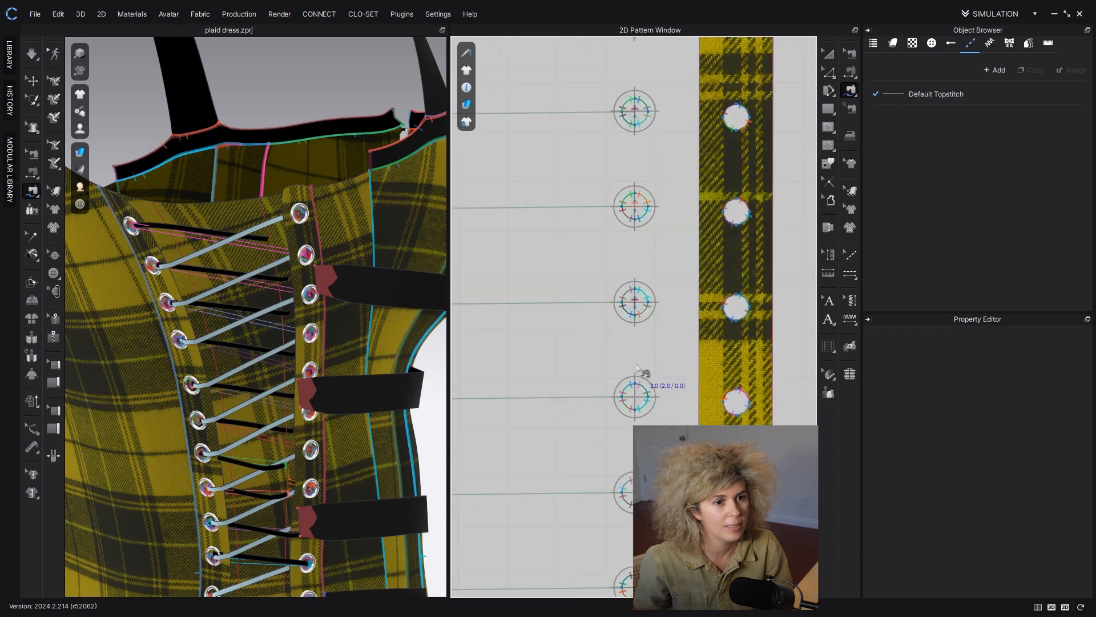
left_click(635, 393)
Step: Sew the right ends of the lowest copied strips to the last lines in the right eyelet column
scroll(635, 391, "down", 4)
left_click(601, 287)
scroll(600, 291, "up", 5)
left_click(588, 300)
left_click(609, 278)
scroll(634, 320, "up", 5)
left_click(624, 342)
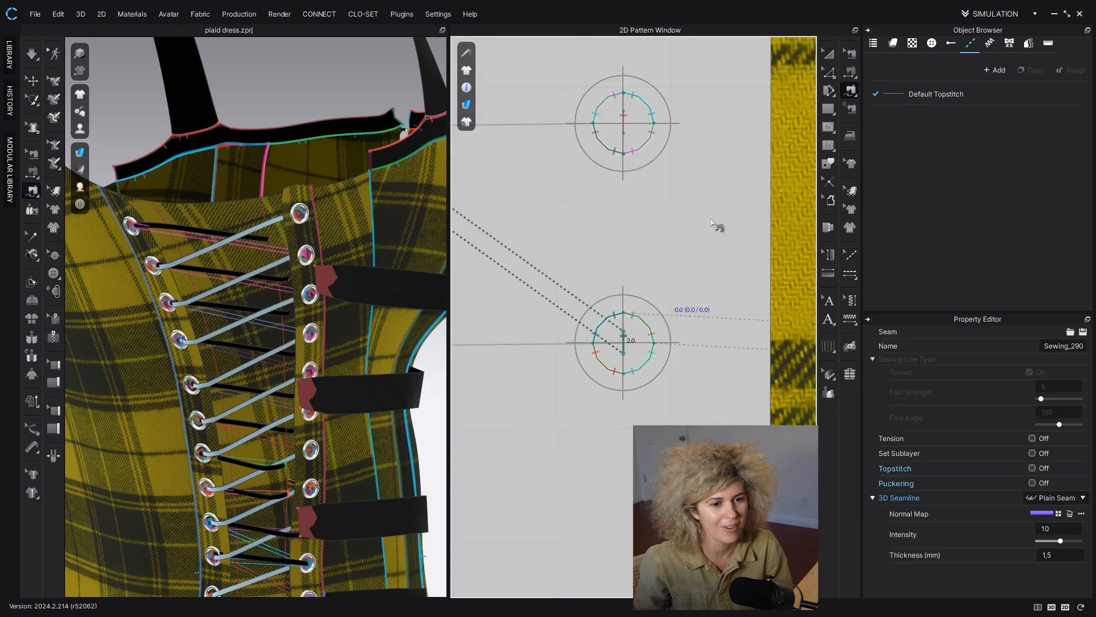
Step: Simulate the garment briefly to pull the copied strips into the eyelets across the first lacing
key("a")
scroll(634, 353, "down", 5)
key("space")
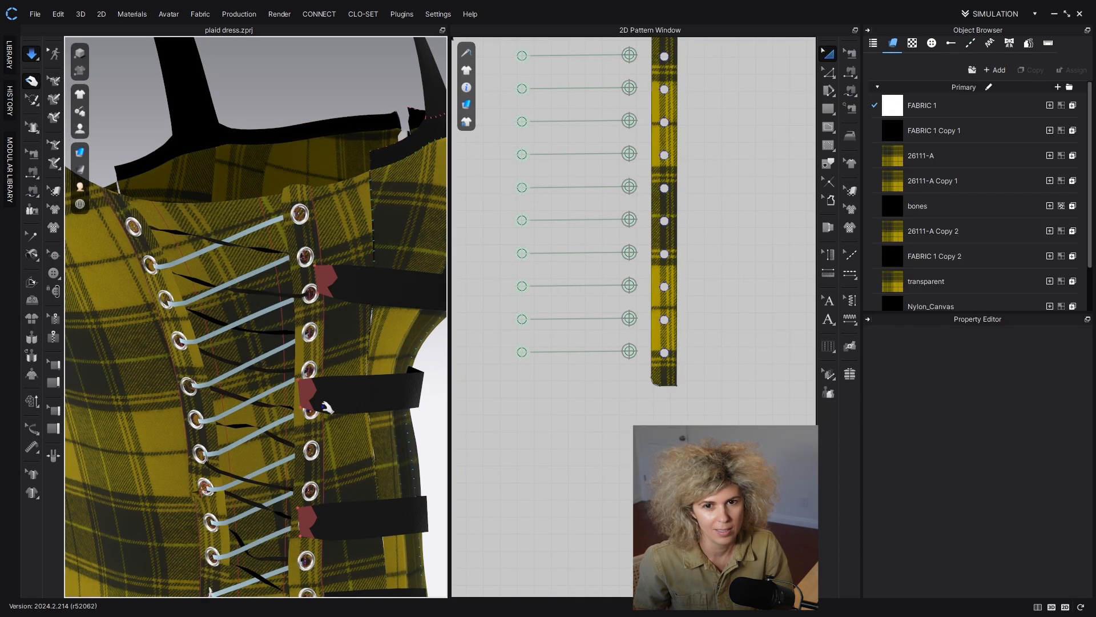
key("space")
Step: Examine how the crossing strips lie against the first lacing set between the eyelet plackets
middle_click_drag(255, 287, 264, 172)
scroll(594, 383, "down", 4)
middle_click_drag(594, 383, 659, 376)
left_click_drag(521, 156, 811, 312)
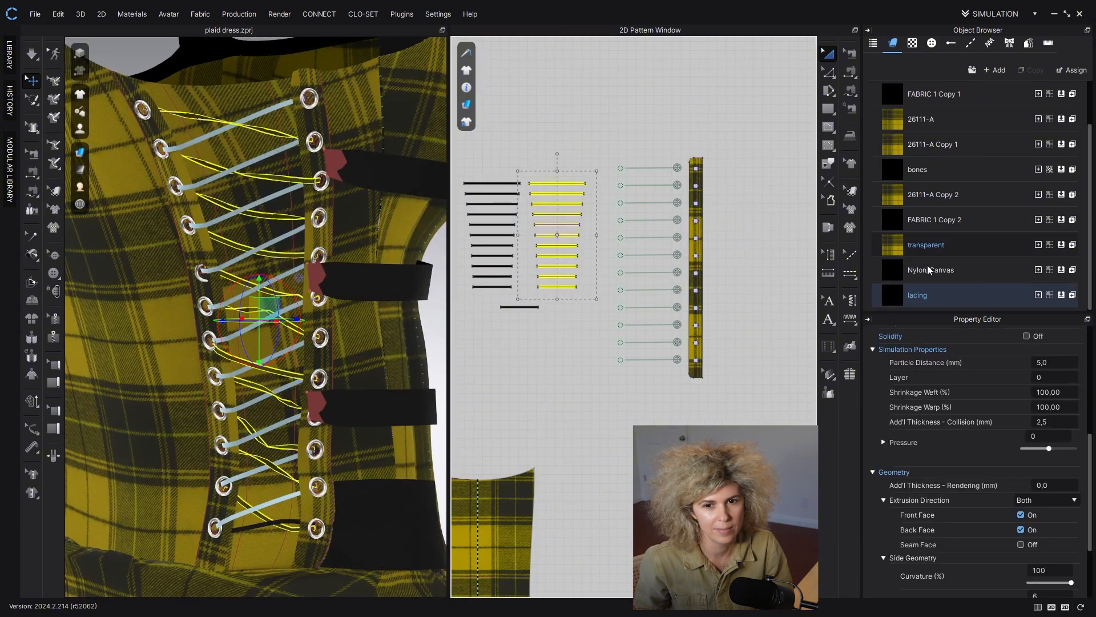
key("Escape")
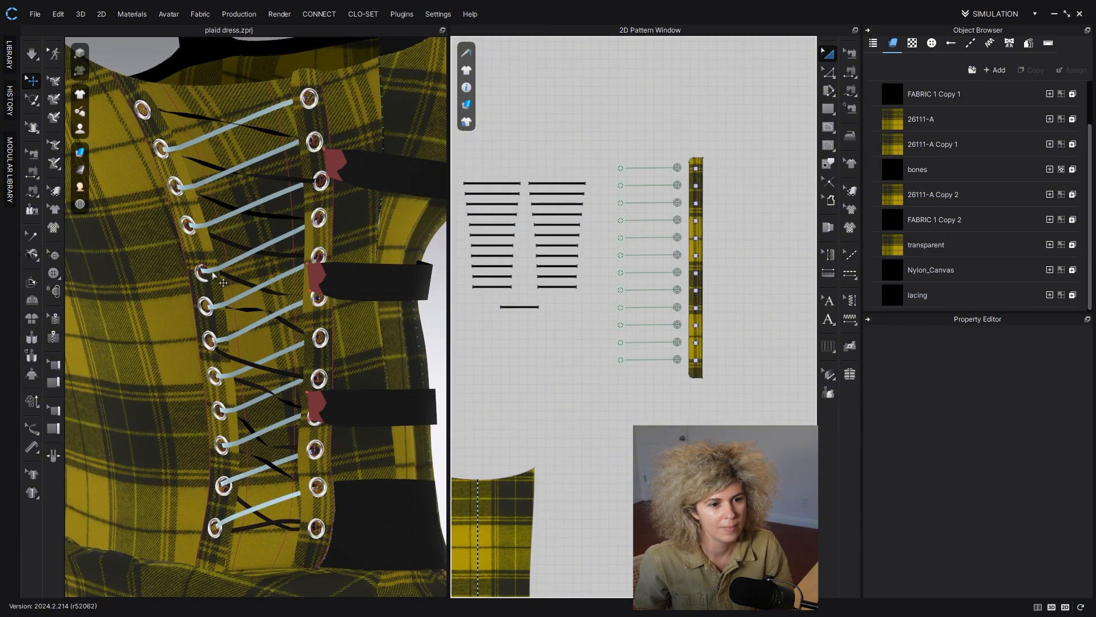
scroll(188, 202, "up", 2)
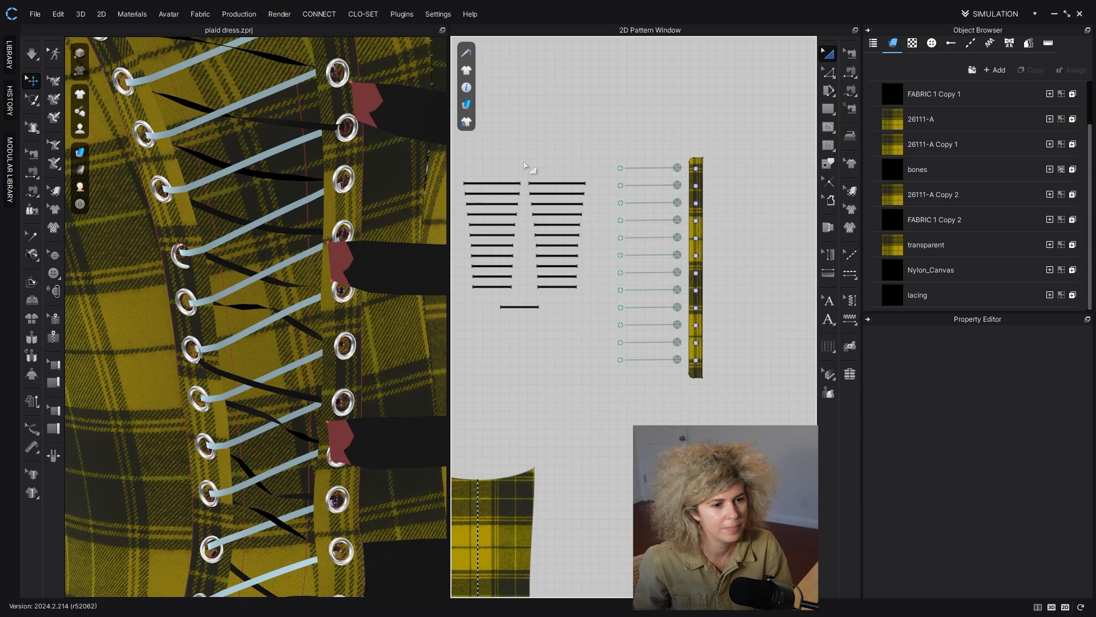
scroll(548, 217, "up", 5)
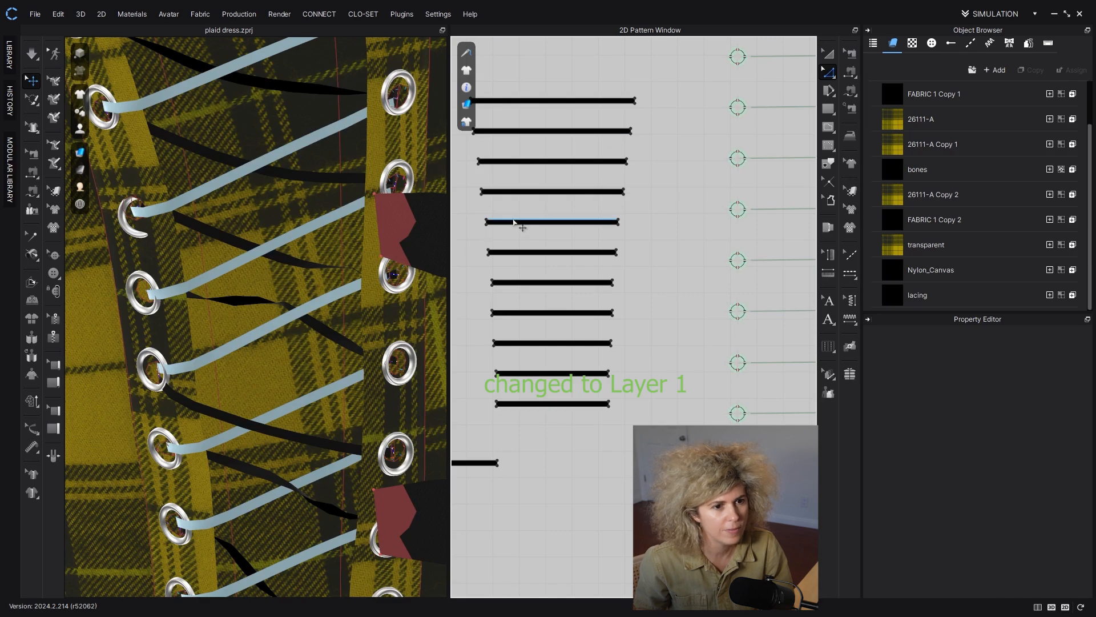
left_click(831, 55)
scroll(676, 196, "down", 3)
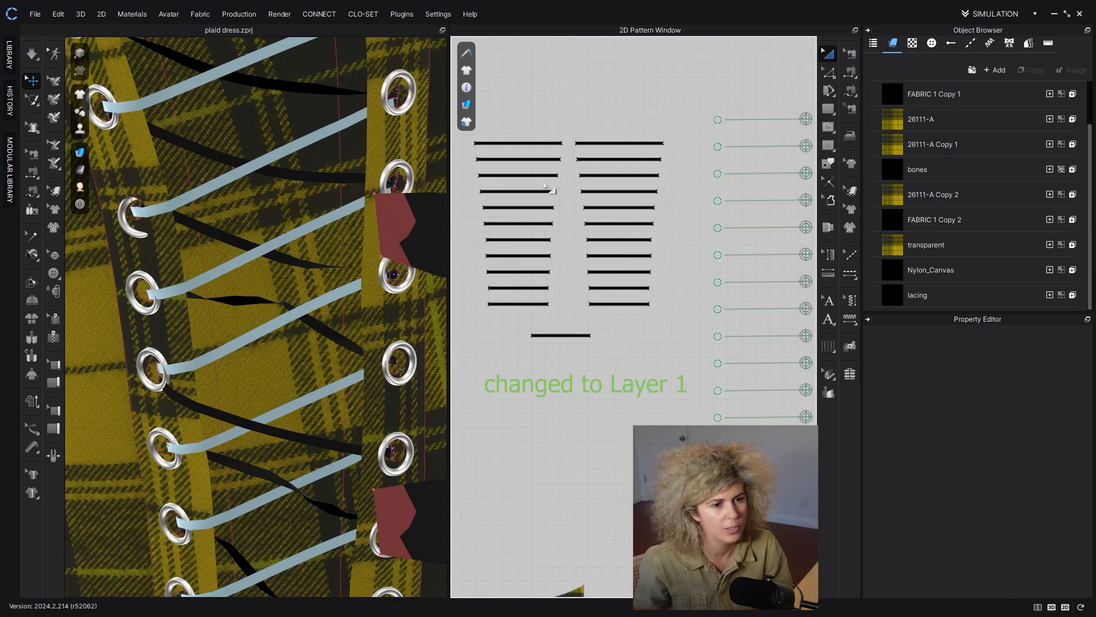
left_click(164, 213)
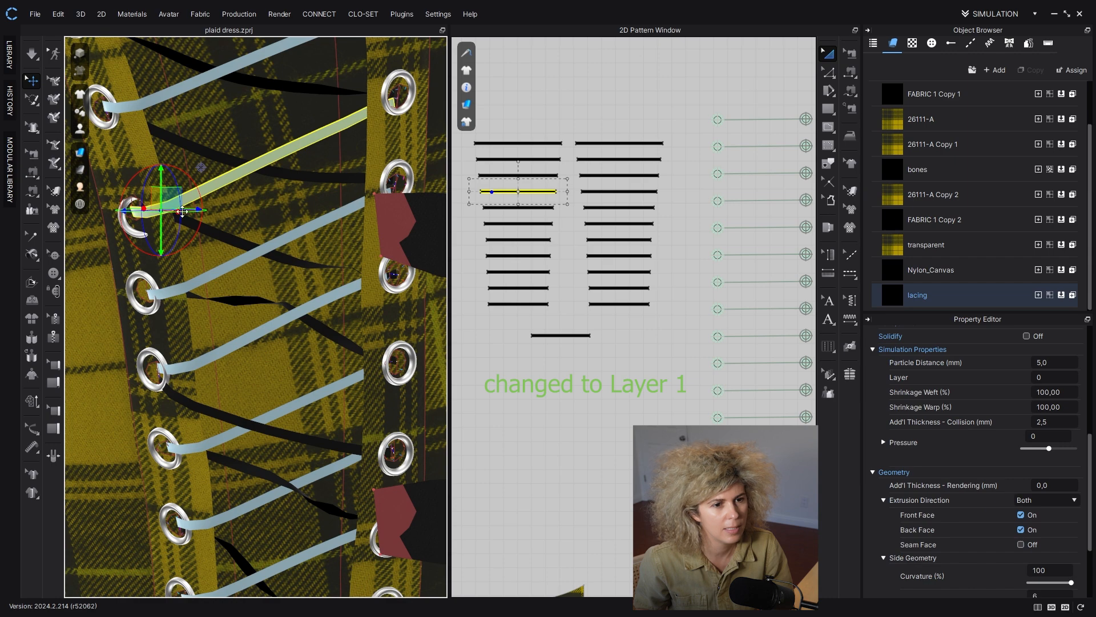
Step: Set the simulation layer of all eleven crossing strips to 1
left_click(523, 364)
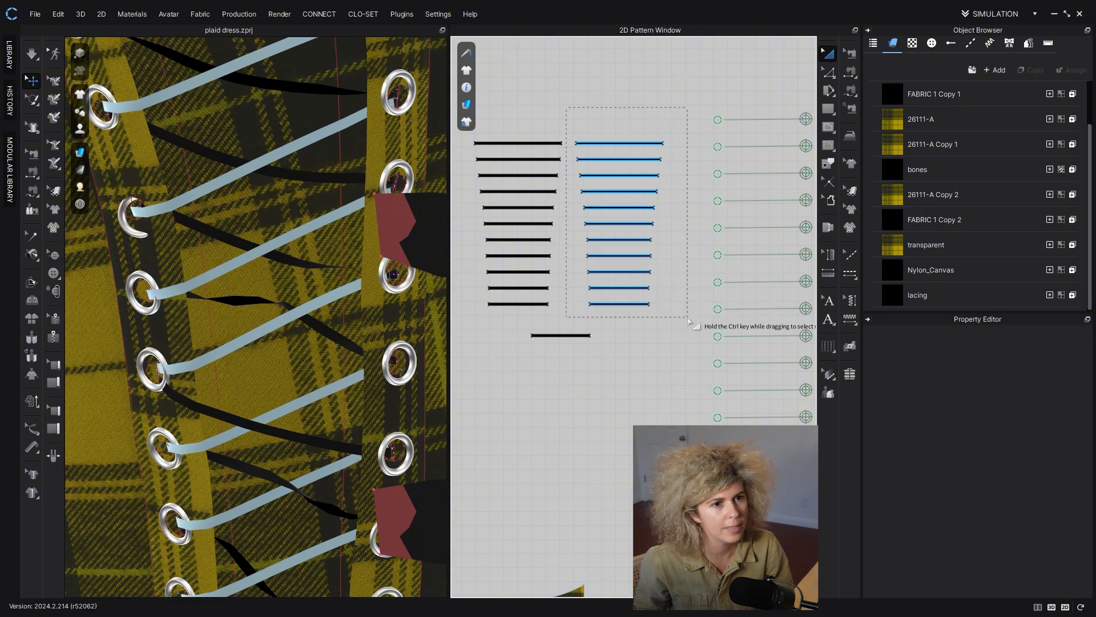
left_click_drag(690, 321, 690, 322)
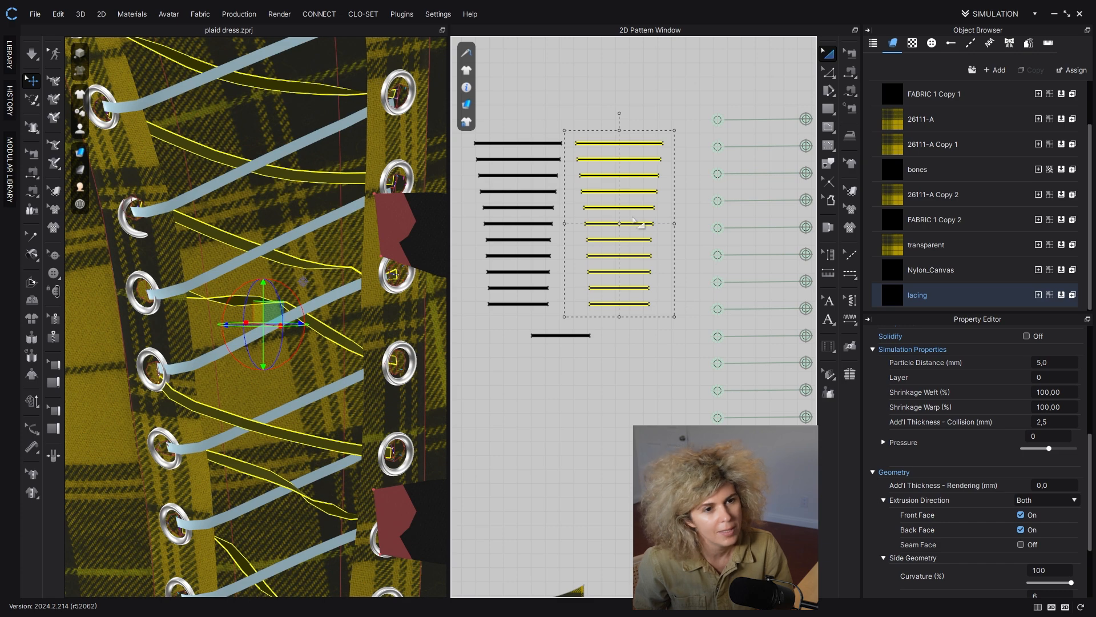
right_click(636, 234)
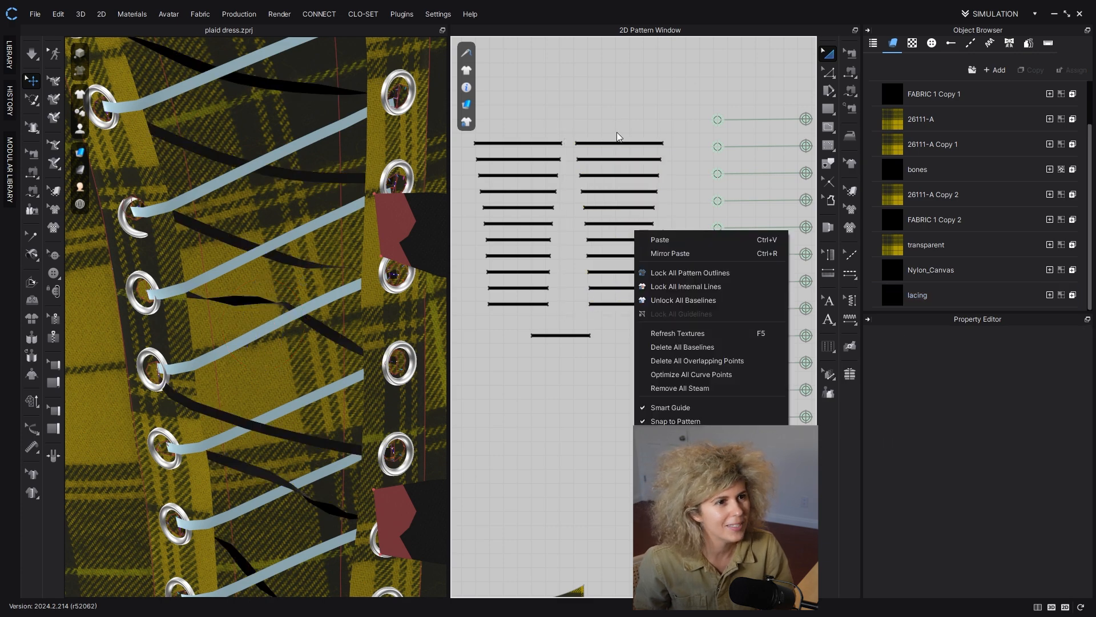
left_click(571, 77)
left_click_drag(690, 326, 690, 324)
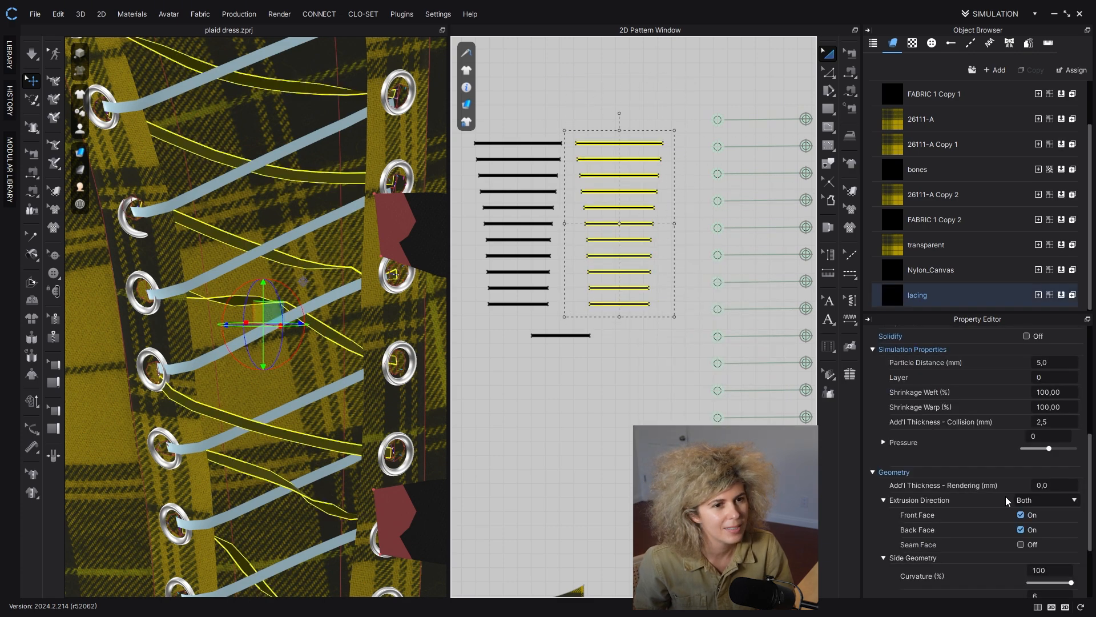
left_click(630, 372)
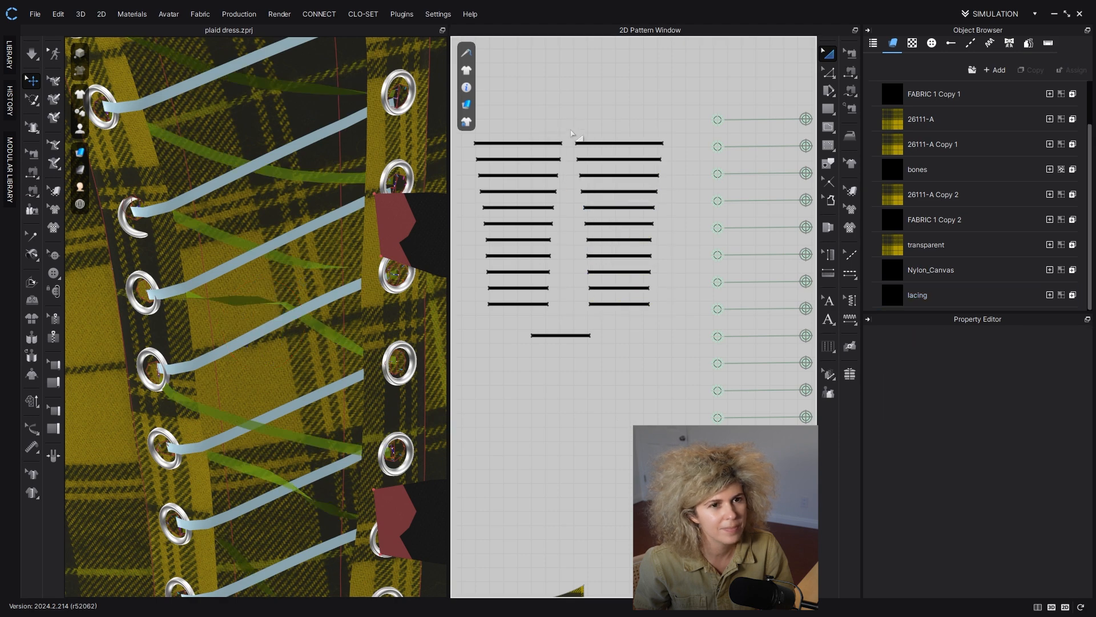
Step: Simulate the garment to settle the crossing strips over the first lacing set
scroll(410, 322, "down", 2)
key("space")
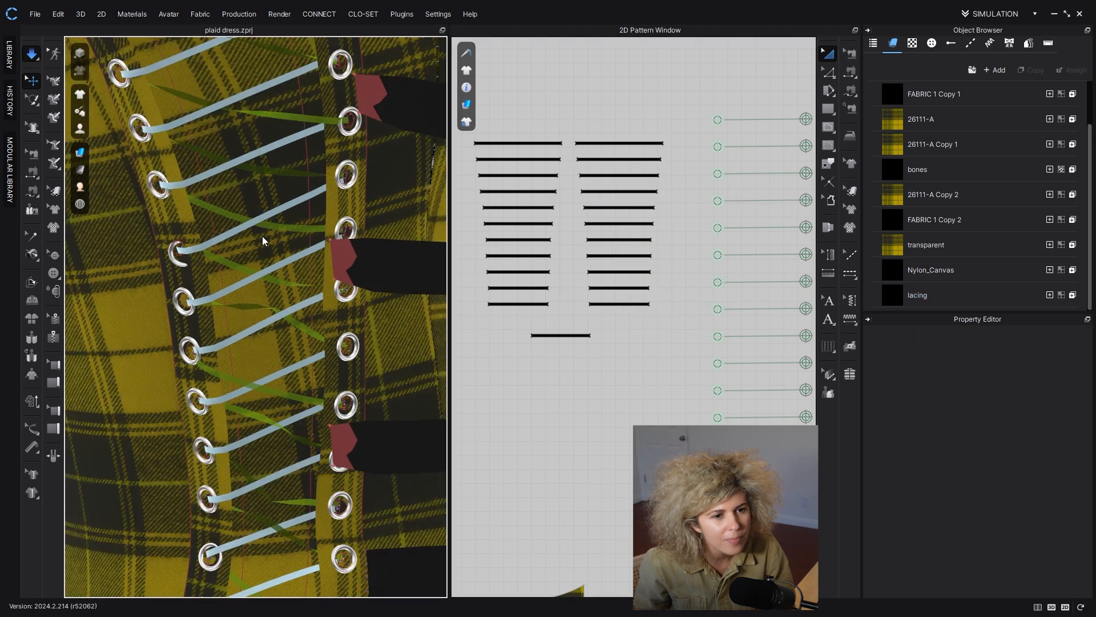
key("space")
scroll(185, 252, "up", 2)
right_click_drag(185, 251, 322, 354)
left_click(162, 254)
scroll(322, 354, "down", 4)
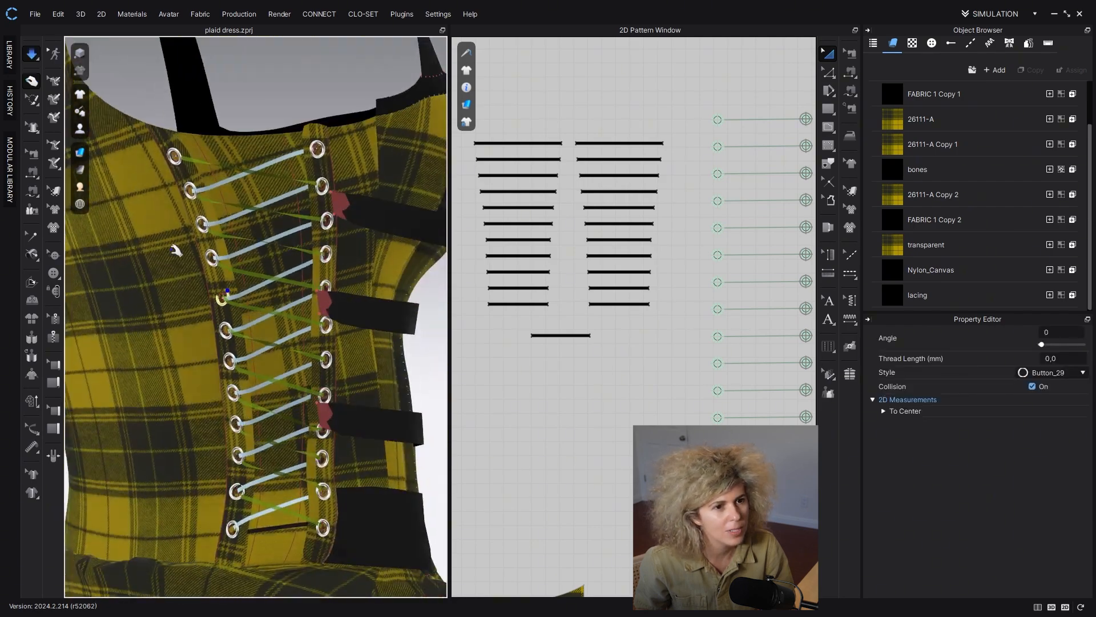
key("space")
Step: Examine how the two crossing sets of lacing strips run through the eyelets
scroll(231, 297, "up", 4)
right_click_drag(207, 285, 320, 274)
left_click(194, 251)
left_click(176, 268)
right_click_drag(191, 254, 225, 289)
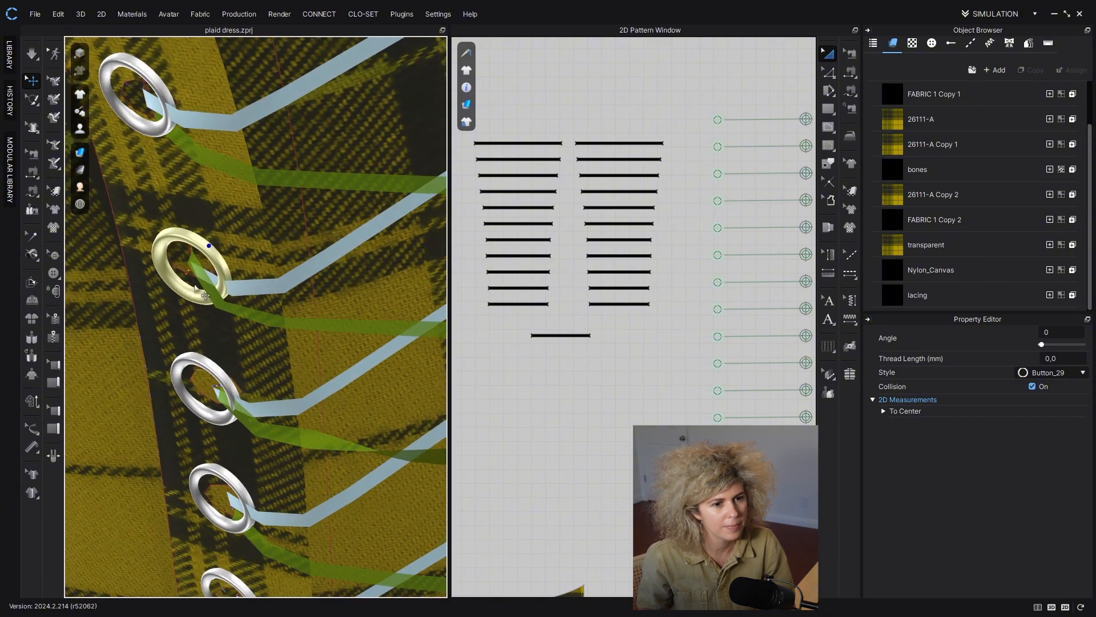
left_click(227, 292)
left_click(227, 293)
scroll(231, 290, "down", 5)
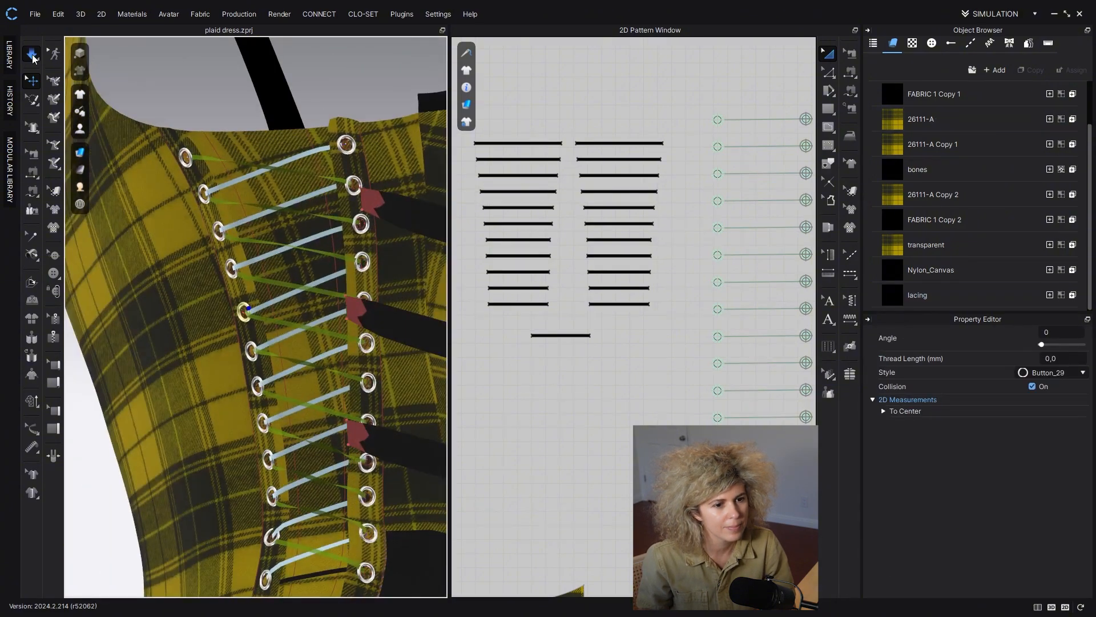
scroll(280, 324, "down", 5)
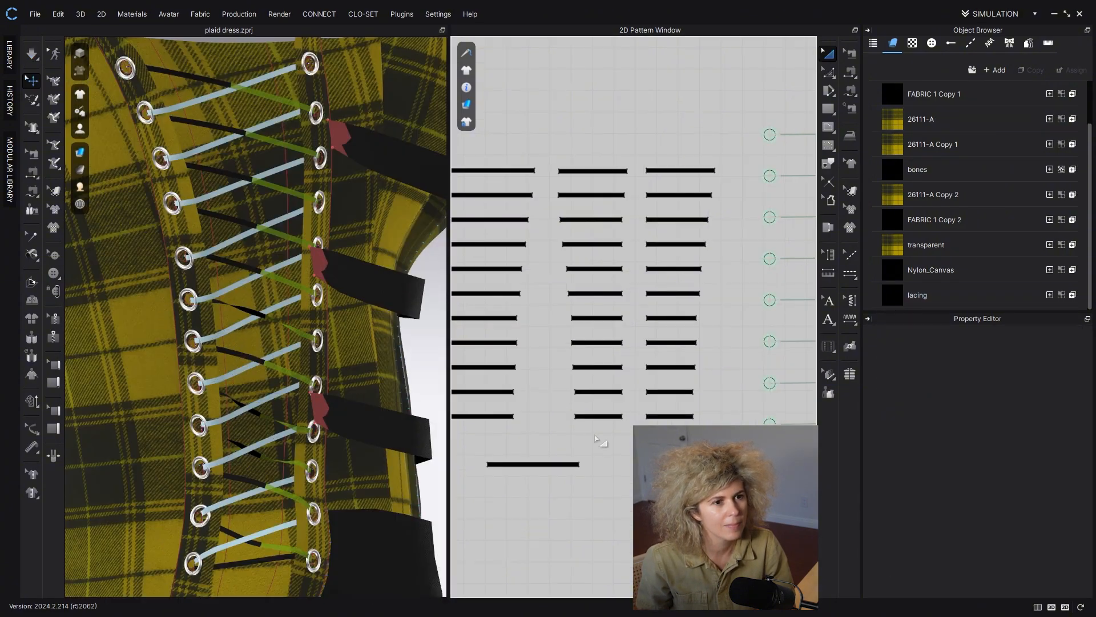
Step: Set the simulation layer of the eleven crossing strips back to 0
left_click(918, 295)
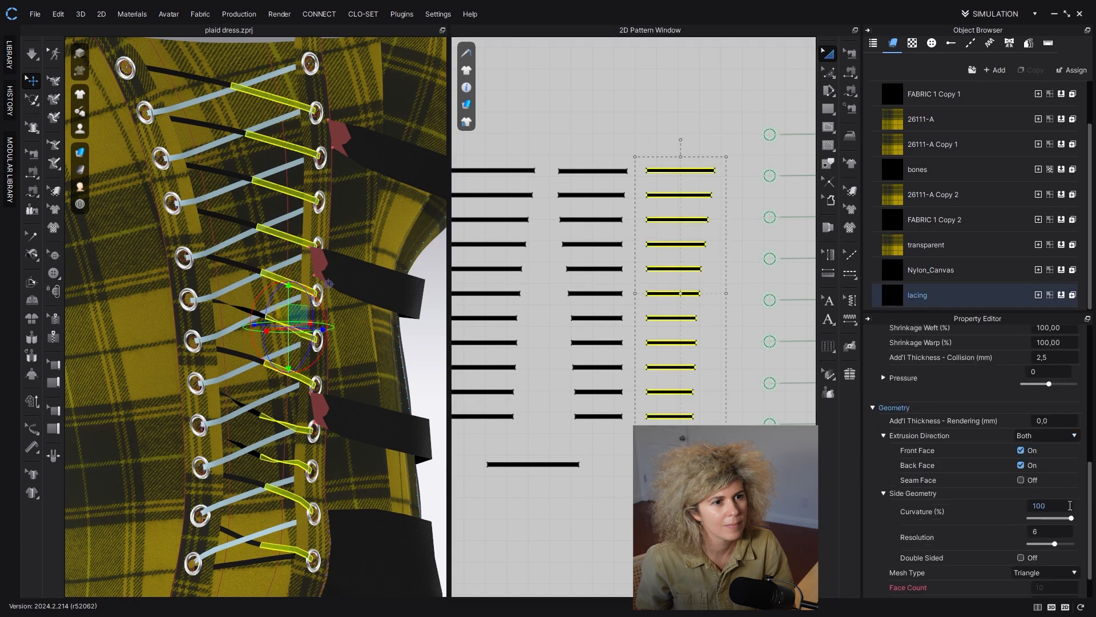
left_click(1051, 415)
key("Return")
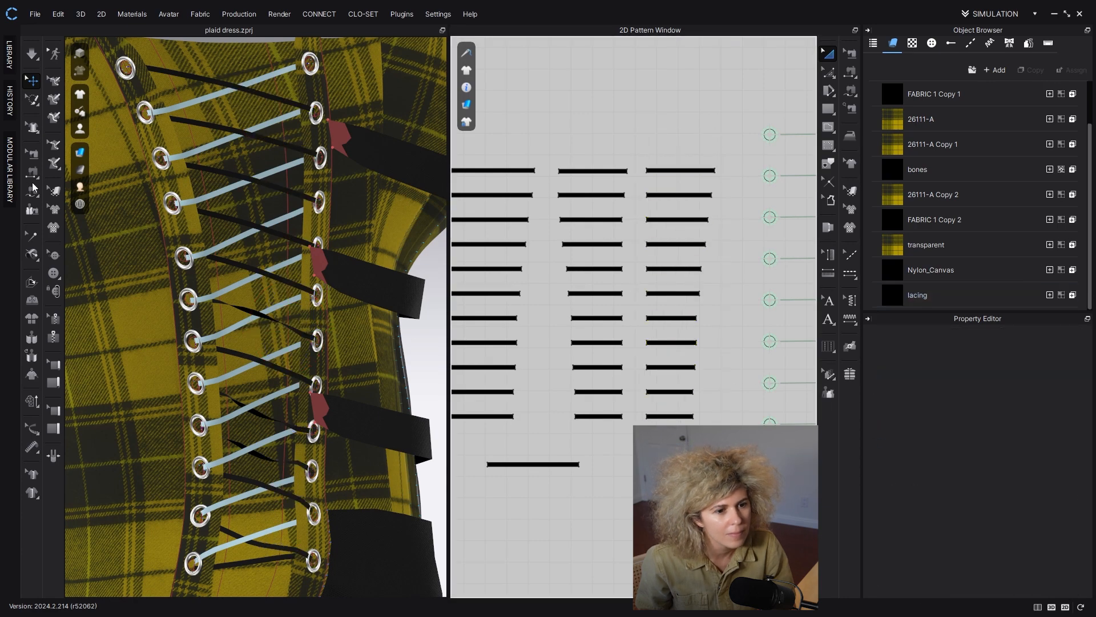
Step: Check the lowest crossing strip near the waist and simulate the garment to settle the lacing
scroll(139, 330, "up", 5)
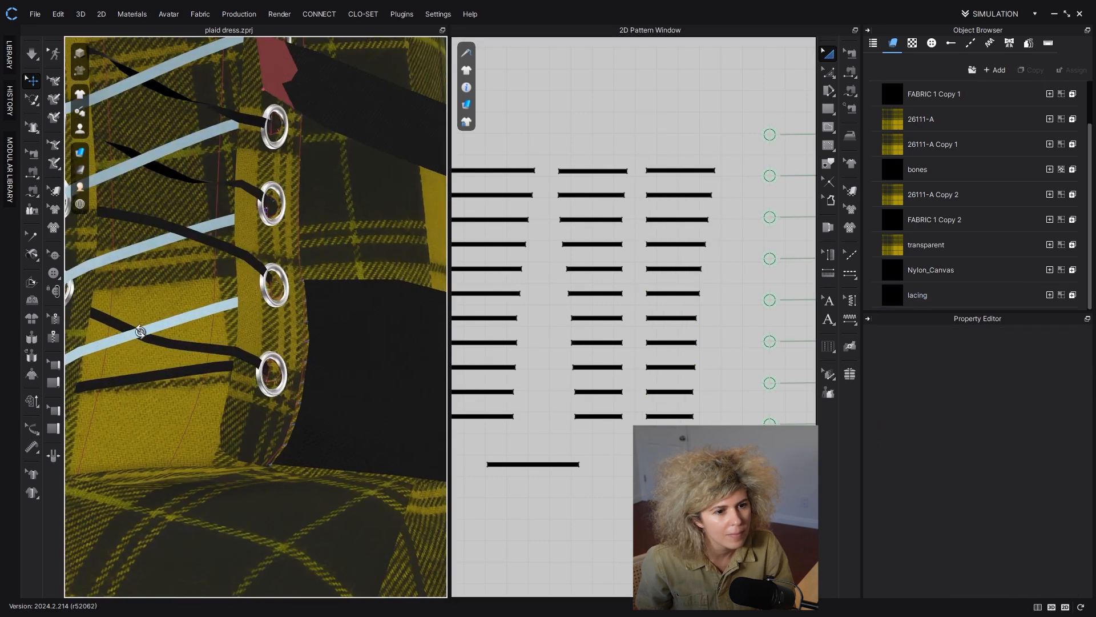
right_click_drag(139, 330, 183, 317)
left_click(237, 285)
left_click(234, 276)
left_click(251, 282)
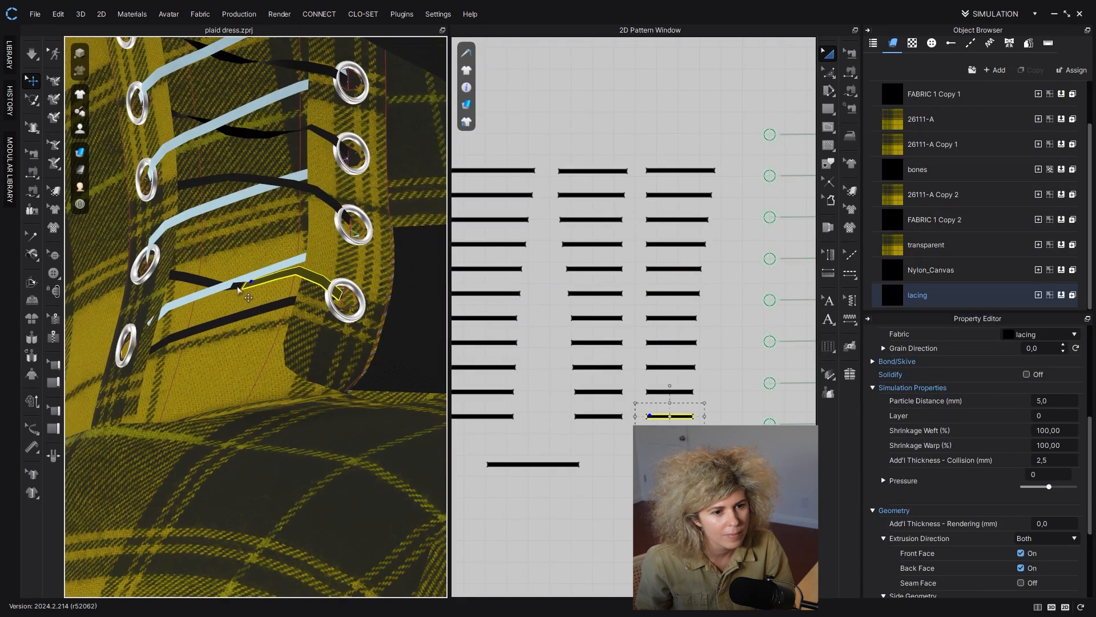
left_click(182, 318)
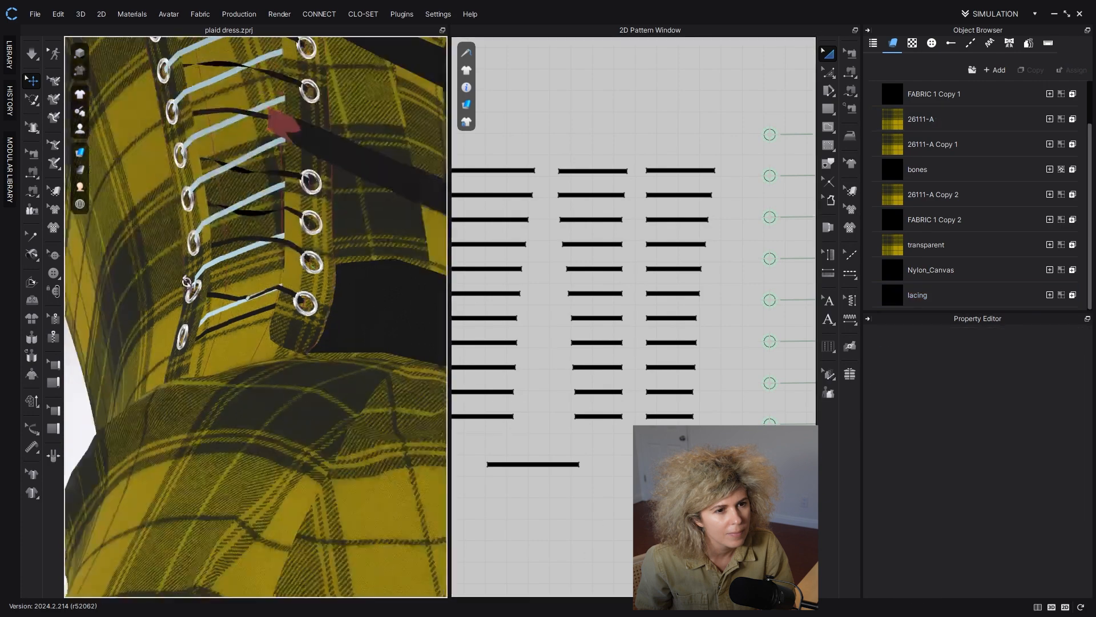
scroll(290, 355, "up", 2)
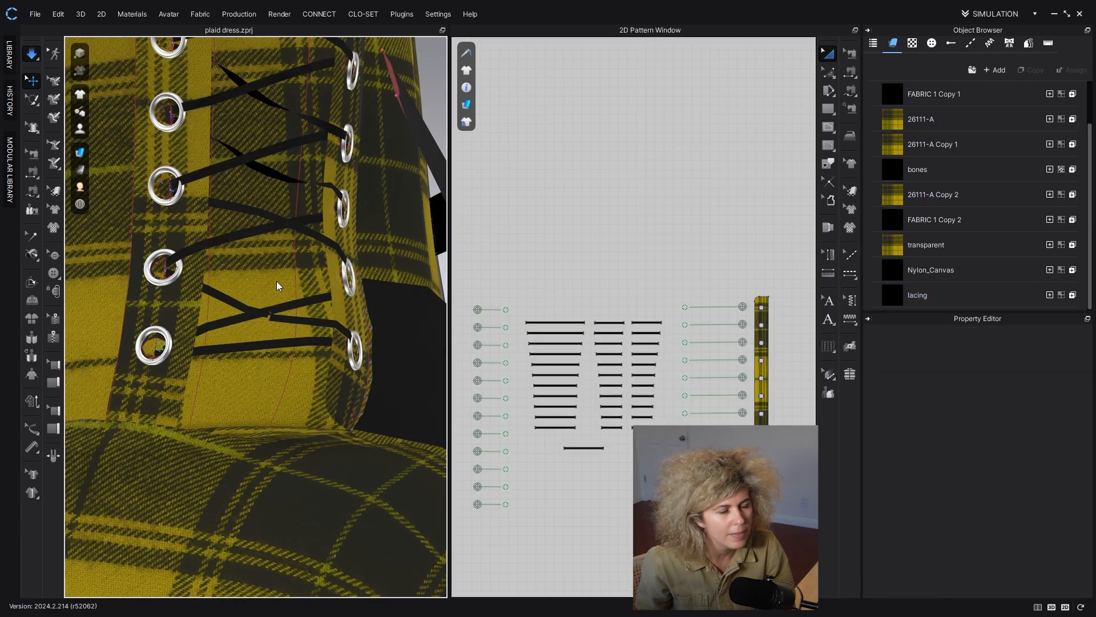
key("space")
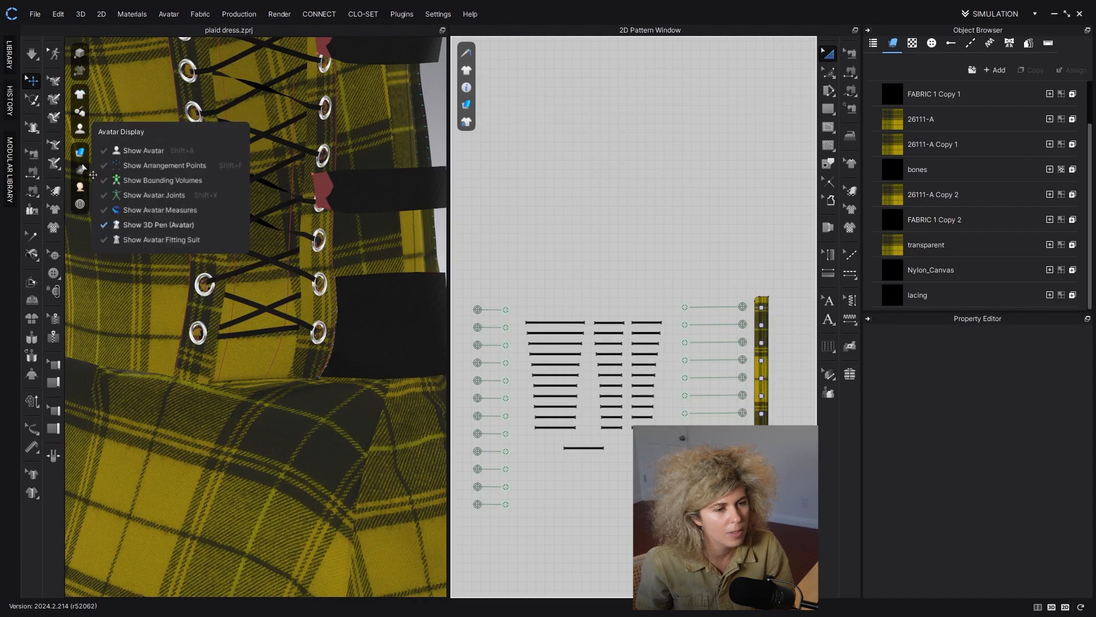
Step: Switch the 3D garment display so the lacing strips render with their real thickness
mouse_move(80, 152)
left_click(133, 173)
scroll(291, 233, "down", 1)
scroll(304, 130, "up", 4)
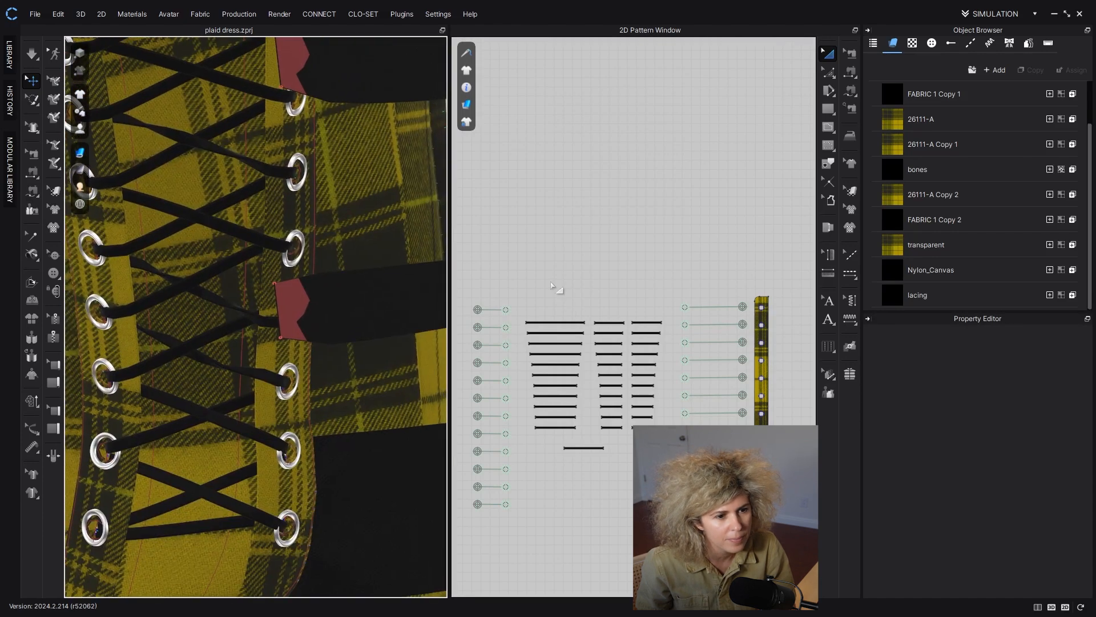
Step: Simulate the garment briefly with the lacing strips strengthened
left_click(211, 457)
key("space")
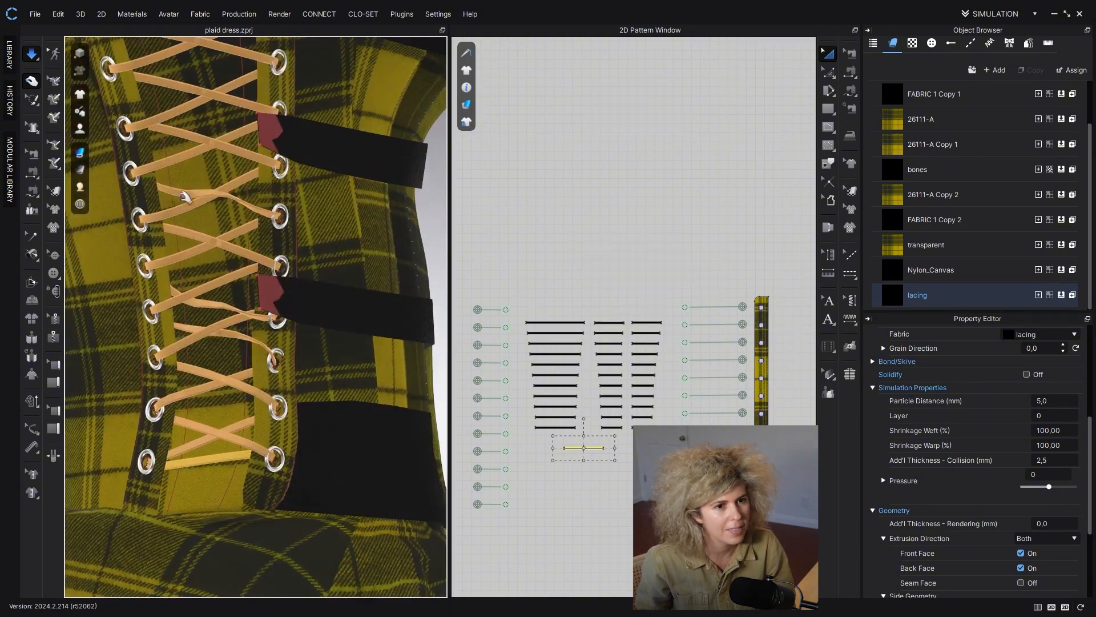
key("space")
left_click(625, 468)
Step: Measure the straight distance between the two topmost eyelets of the lacing
scroll(219, 252, "down", 5)
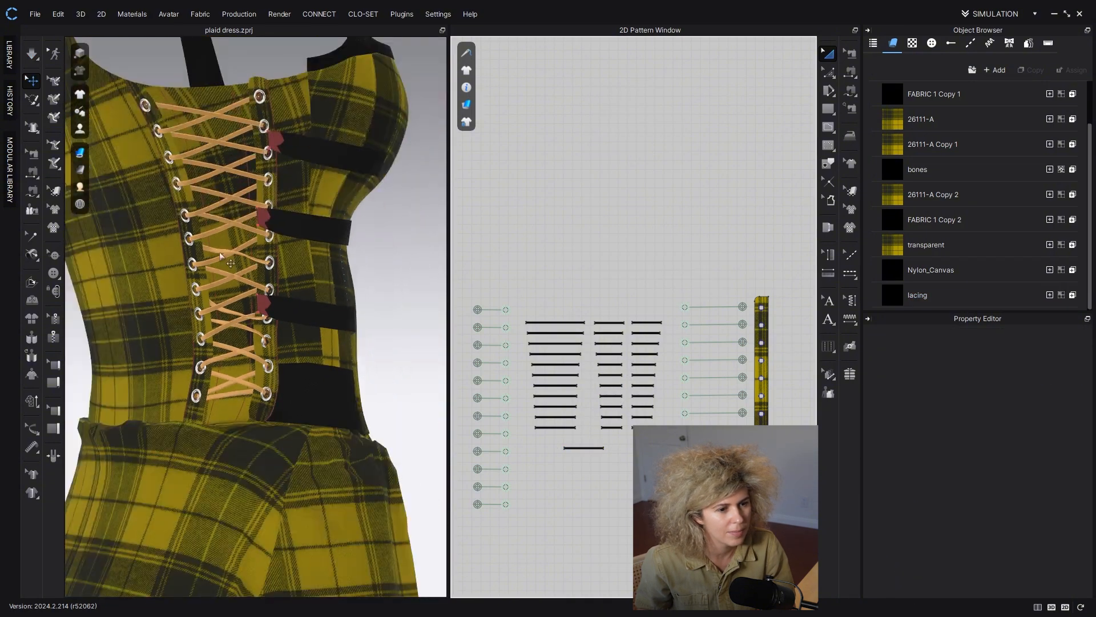
scroll(286, 294, "up", 2)
scroll(352, 269, "up", 4)
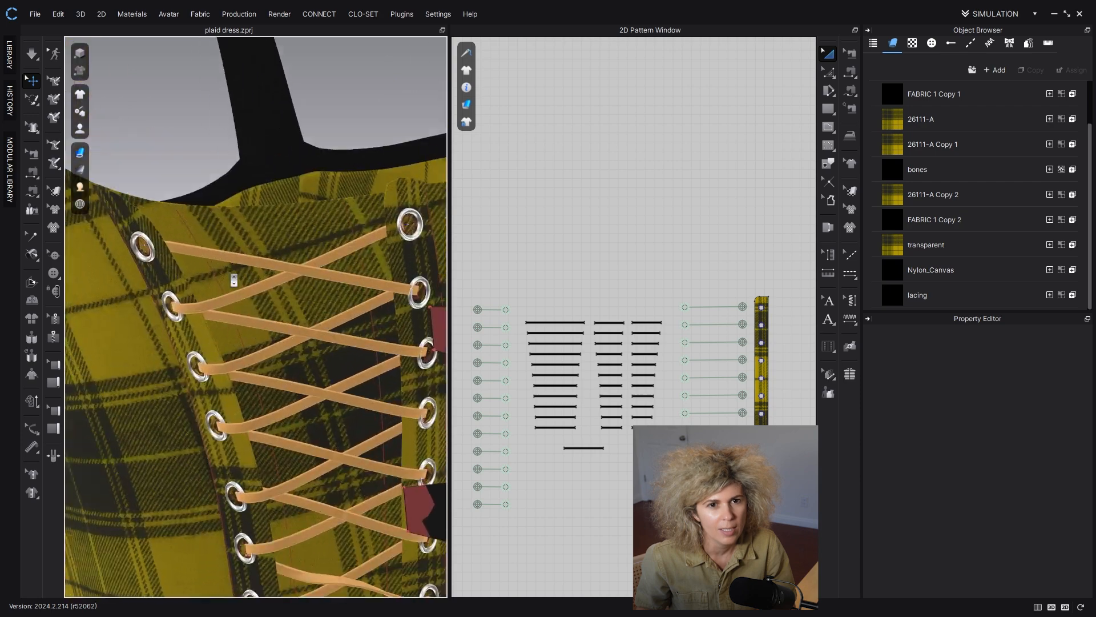
left_click(35, 496)
left_click(151, 252)
scroll(331, 274, "up", 4)
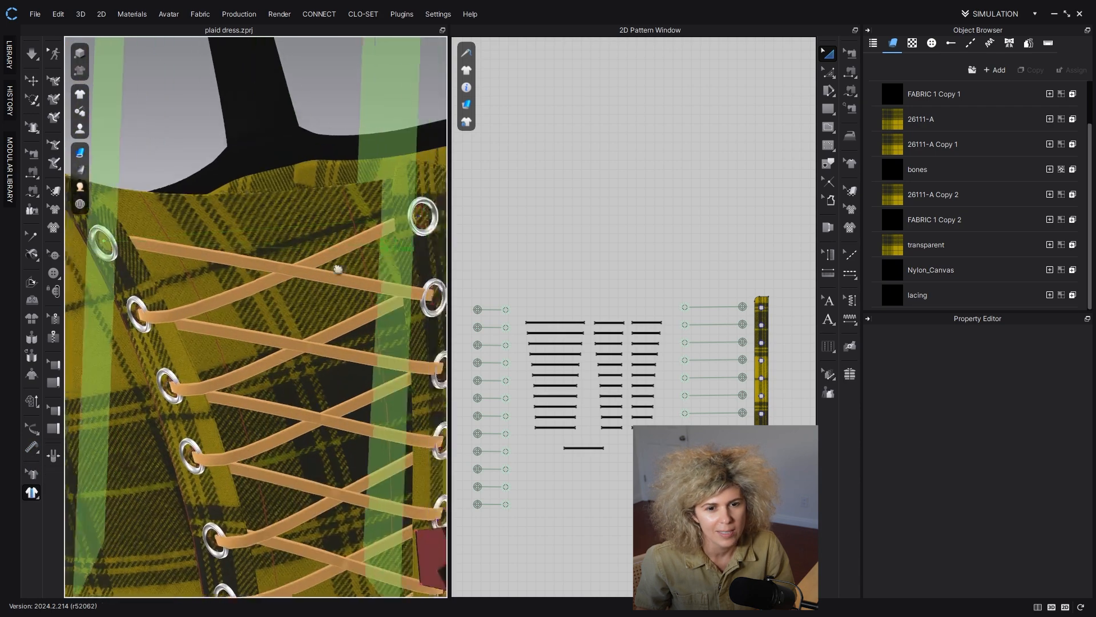
middle_click_drag(335, 264, 177, 277)
left_click(286, 213)
Step: Create a rectangular strip pattern 68.8 mm wide and 2 mm high above the existing lacing strips
scroll(423, 286, "down", 4)
left_click(832, 114)
scroll(581, 281, "up", 4)
left_click(623, 315)
type("68,8")
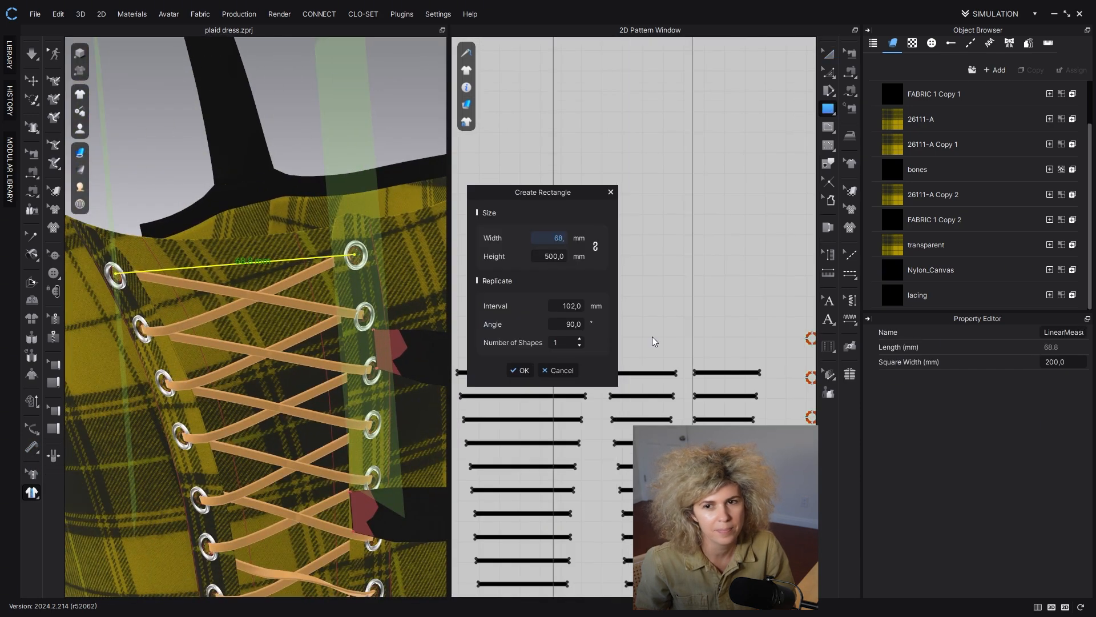
double_click(547, 261)
type("2")
left_click(521, 370)
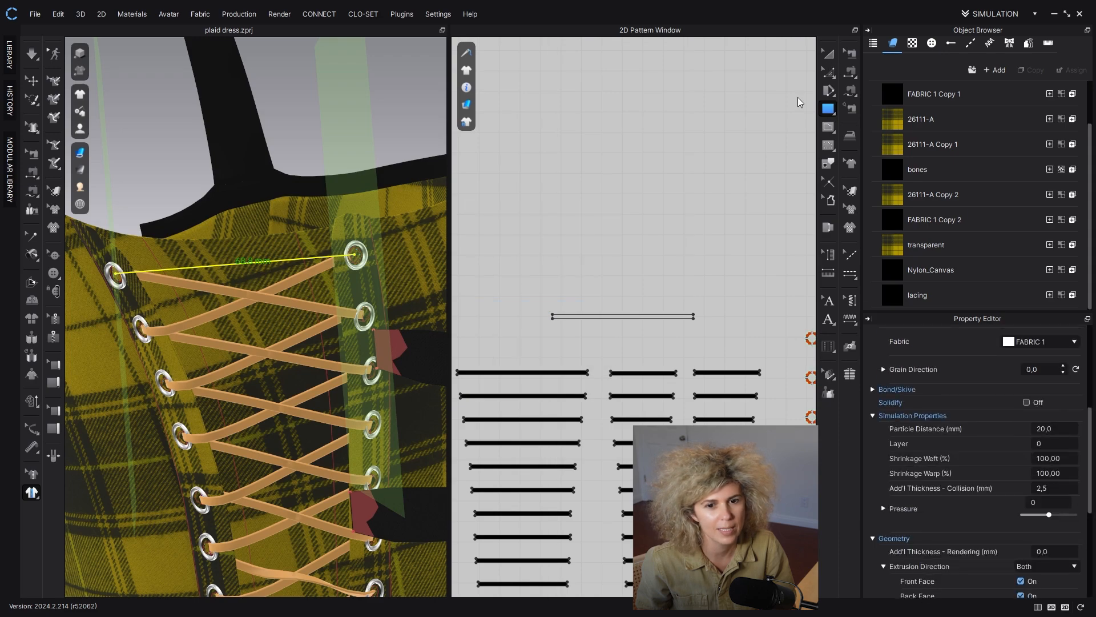
Step: Move the new strip in 2D to just above the first column of lacing strips
scroll(173, 274, "up", 2)
left_click(831, 55)
scroll(644, 340, "up", 4)
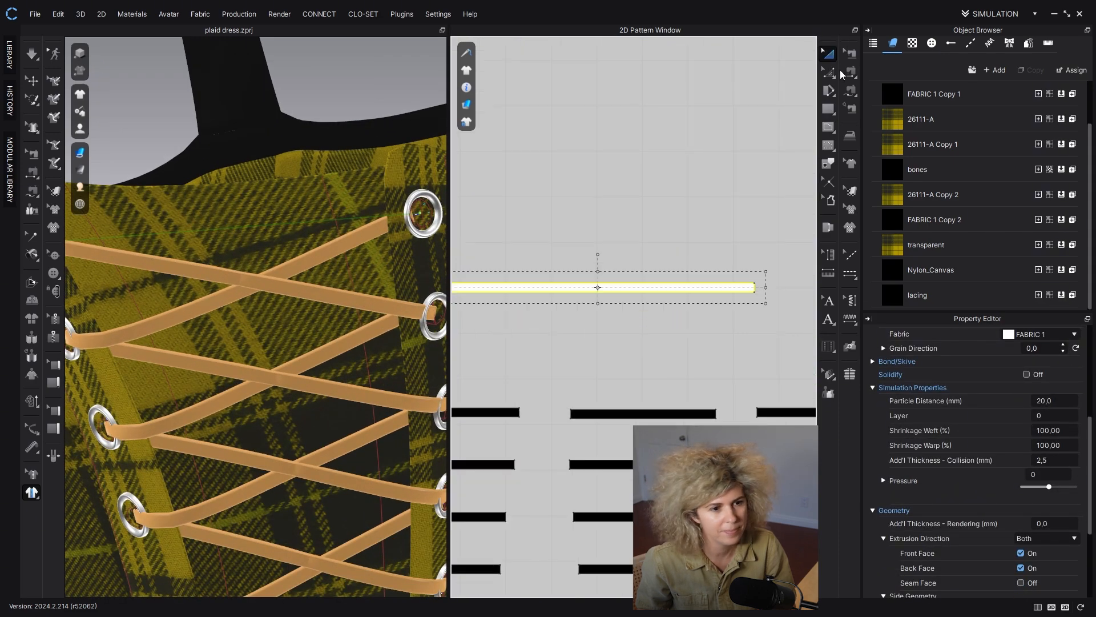
left_click(829, 73)
scroll(562, 422, "up", 5)
left_click(596, 390)
scroll(654, 268, "down", 8)
key("a")
left_click_drag(672, 232, 552, 263)
scroll(308, 266, "down", 10)
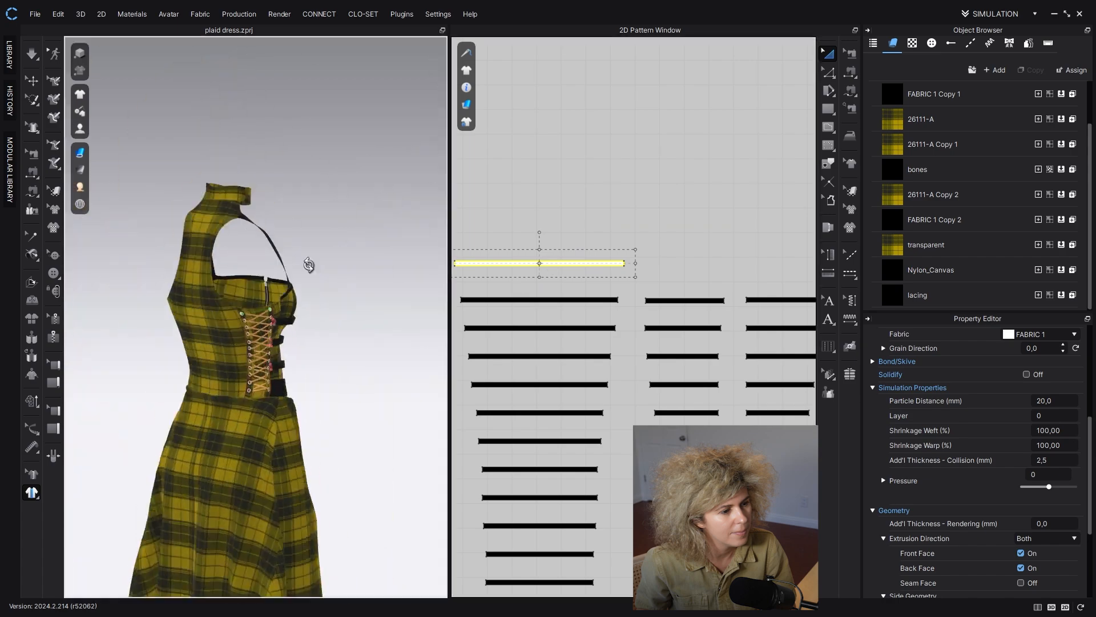
Step: Place the new strip in 3D across the top pair of eyelets and flip its normal
right_click_drag(309, 267, 171, 267)
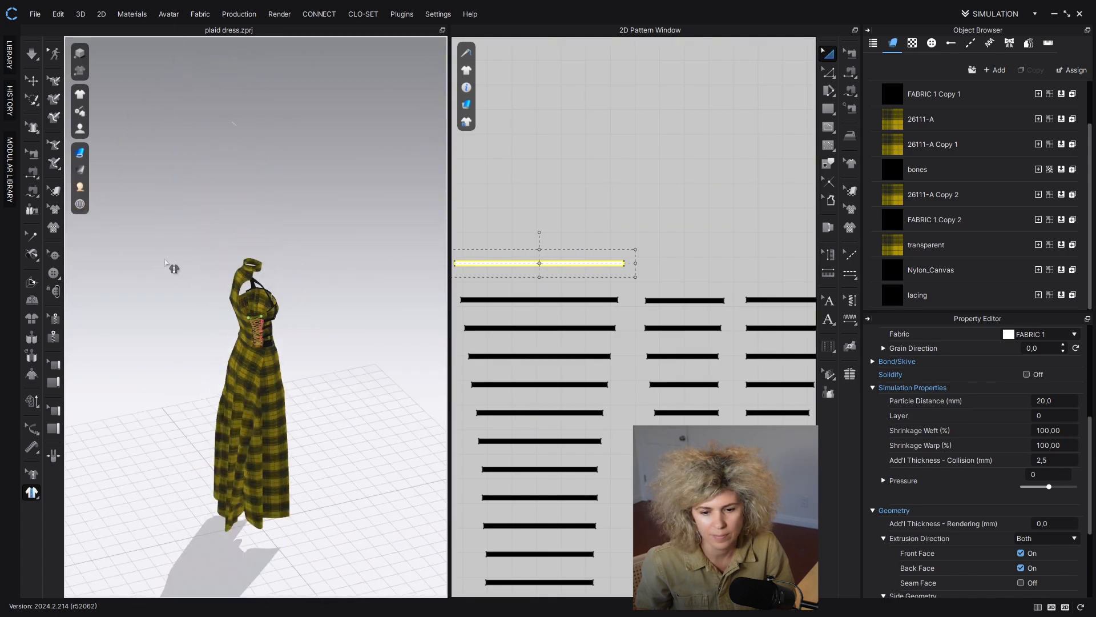
right_click_drag(240, 149, 386, 51)
scroll(387, 51, "up", 6)
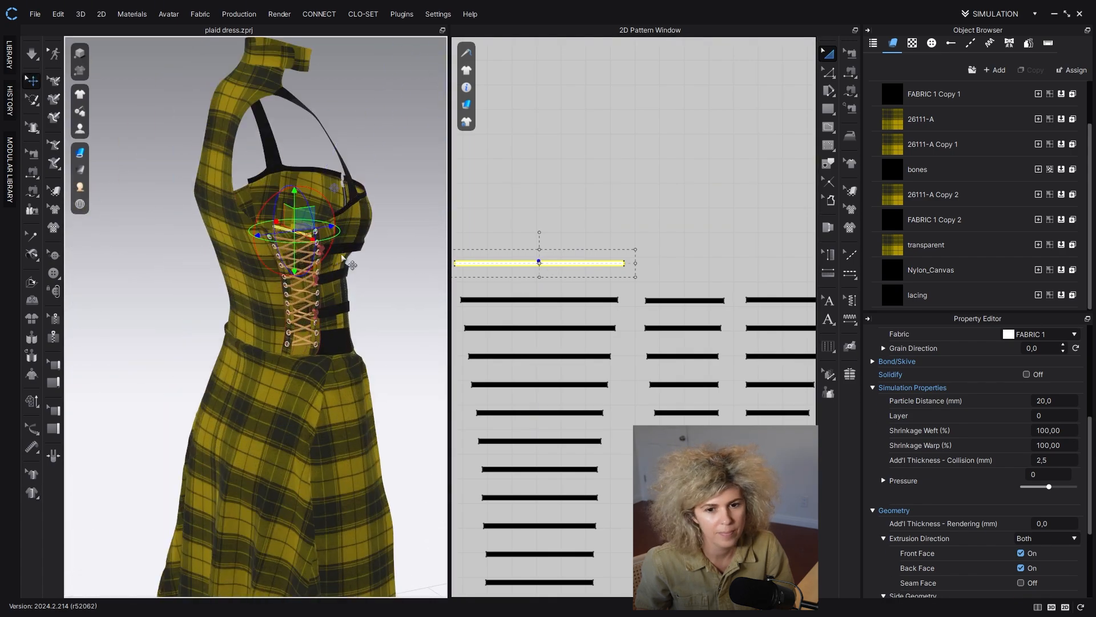
middle_click_drag(350, 264, 285, 365)
scroll(221, 335, "up", 5)
mouse_move(222, 334)
right_mouse_down()
mouse_move(267, 318)
mouse_move(224, 339)
right_mouse_up()
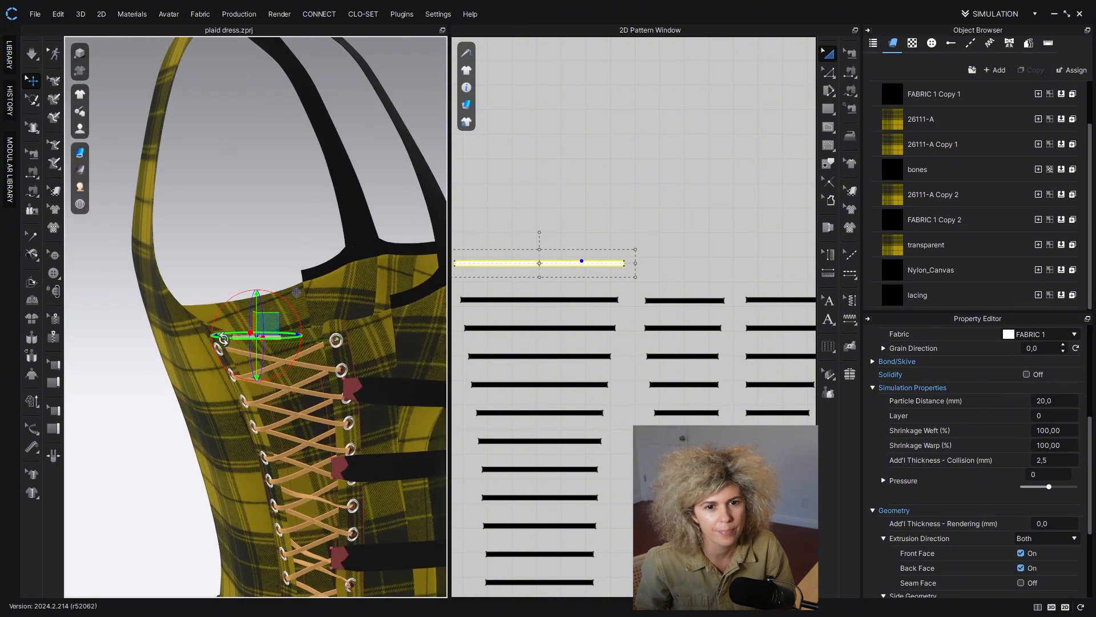
left_click(248, 338)
mouse_move(83, 138)
right_click(308, 335)
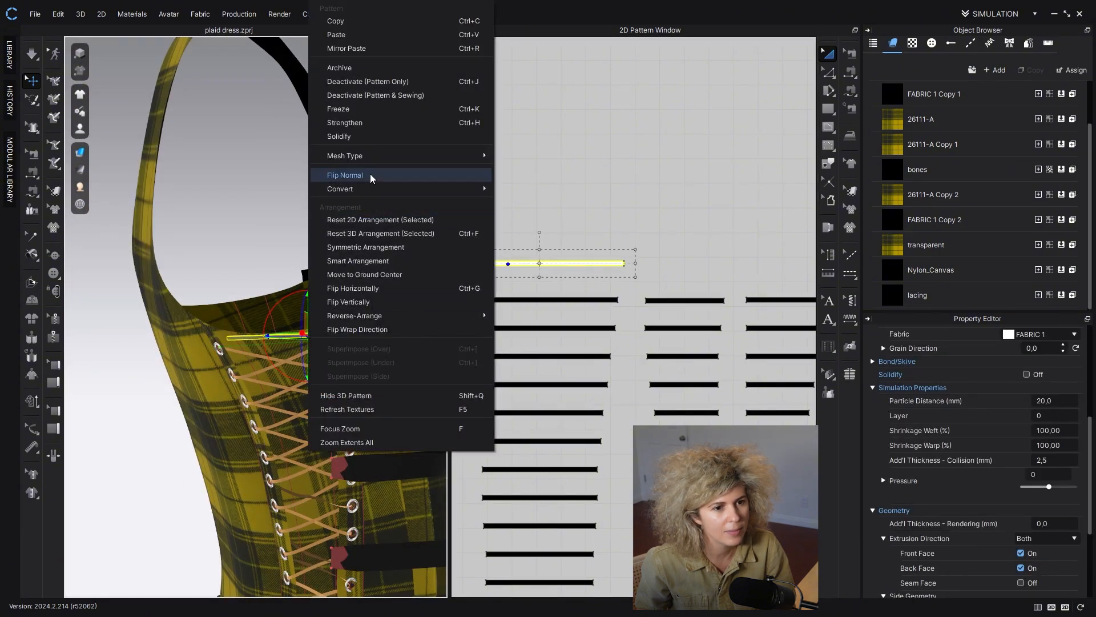
left_click(372, 176)
Step: Adjust the position of the new strip in 3D between the two topmost eyelets
left_click(571, 200)
scroll(271, 343, "up", 4)
left_click(274, 352)
scroll(274, 342, "up", 3)
right_click_drag(269, 281, 308, 434)
left_click(316, 240)
left_click(351, 228)
mouse_move(343, 228)
right_mouse_down()
mouse_move(243, 153)
mouse_move(297, 206)
mouse_move(344, 212)
right_mouse_up()
left_click(244, 153)
left_click(244, 114)
left_click(309, 193)
left_click_drag(309, 199, 294, 214)
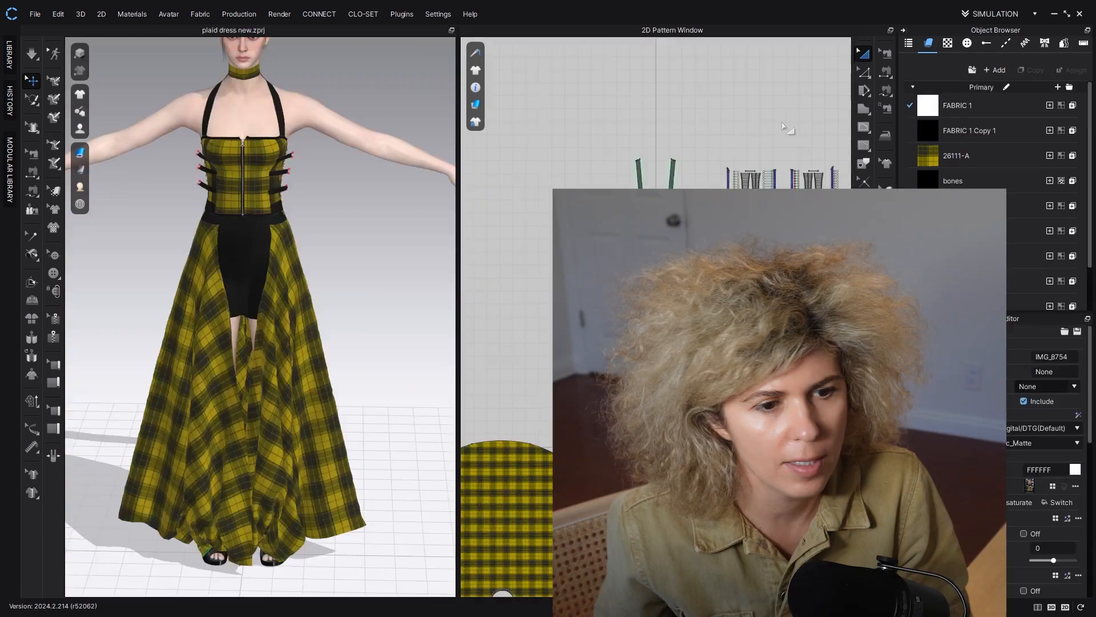
Step: Switch to the new library and open the trims in CONNECT Assets
left_click(9, 55)
left_click(64, 586)
left_click(549, 348)
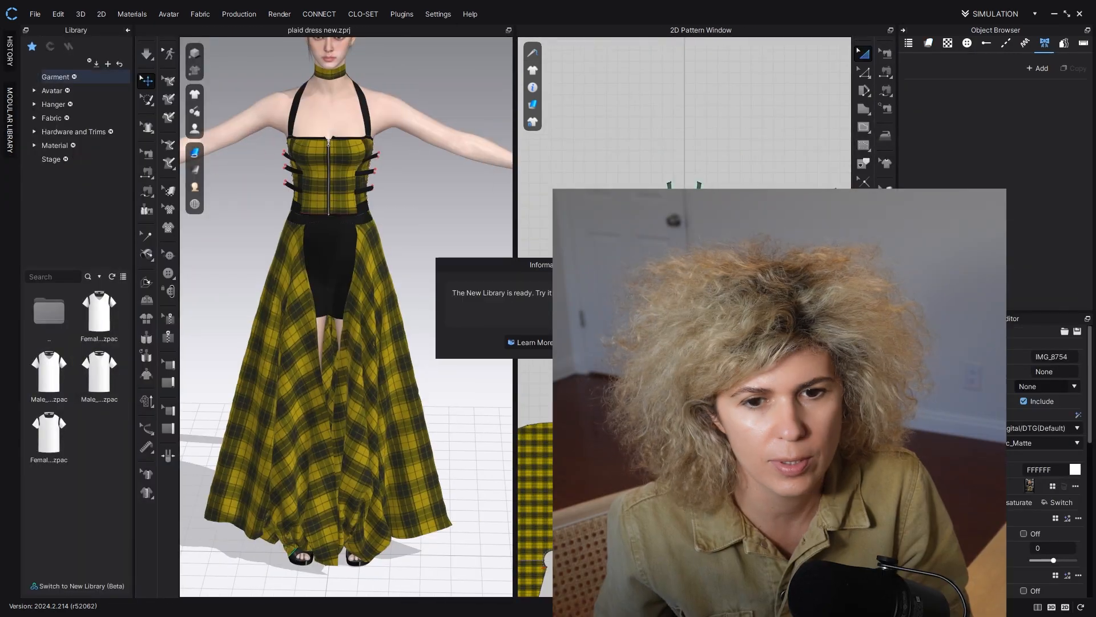
left_click(571, 343)
left_click(537, 58)
left_click(435, 160)
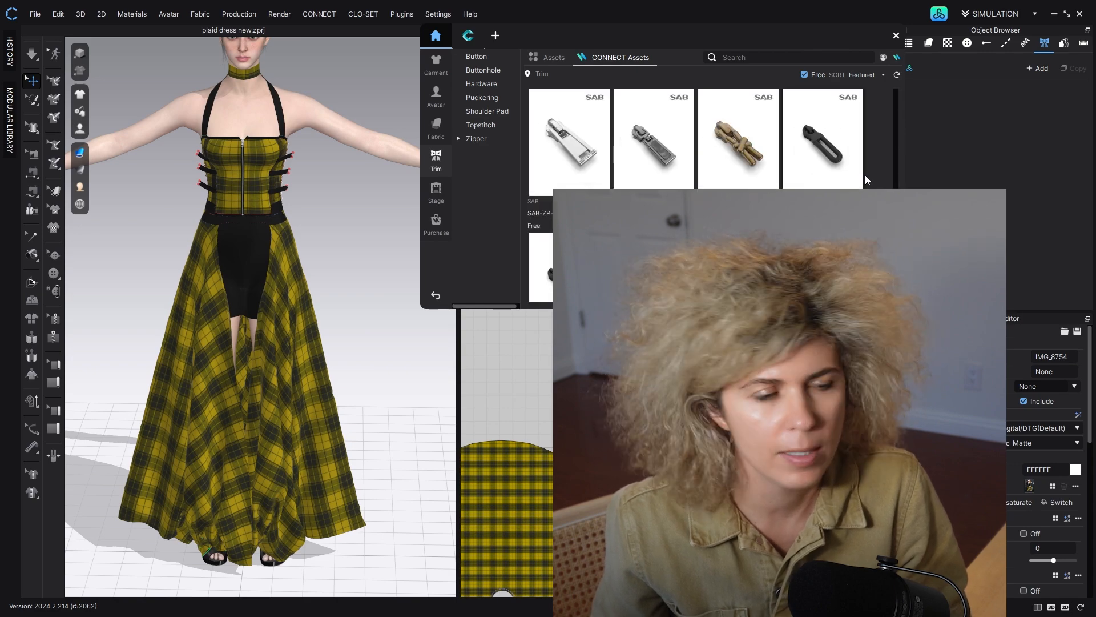
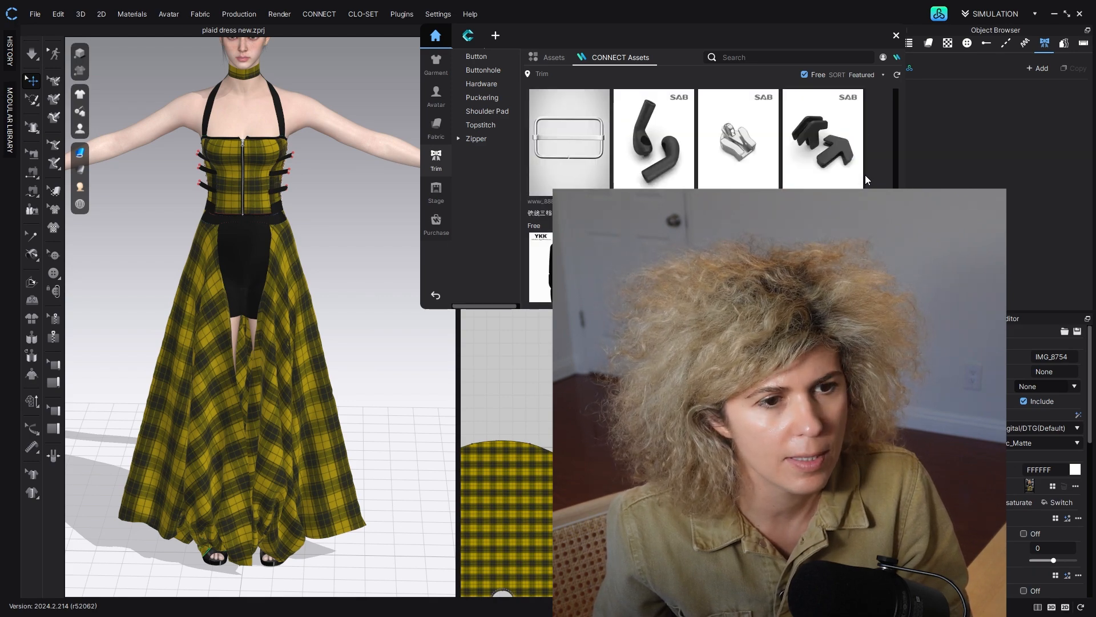
Step: Add the trims YKK-LB20R, YKK-LC05PD and YKK-LC05PC to the project from the CONNECT assets
double_click(594, 184)
double_click(837, 176)
scroll(833, 183, "down", 5)
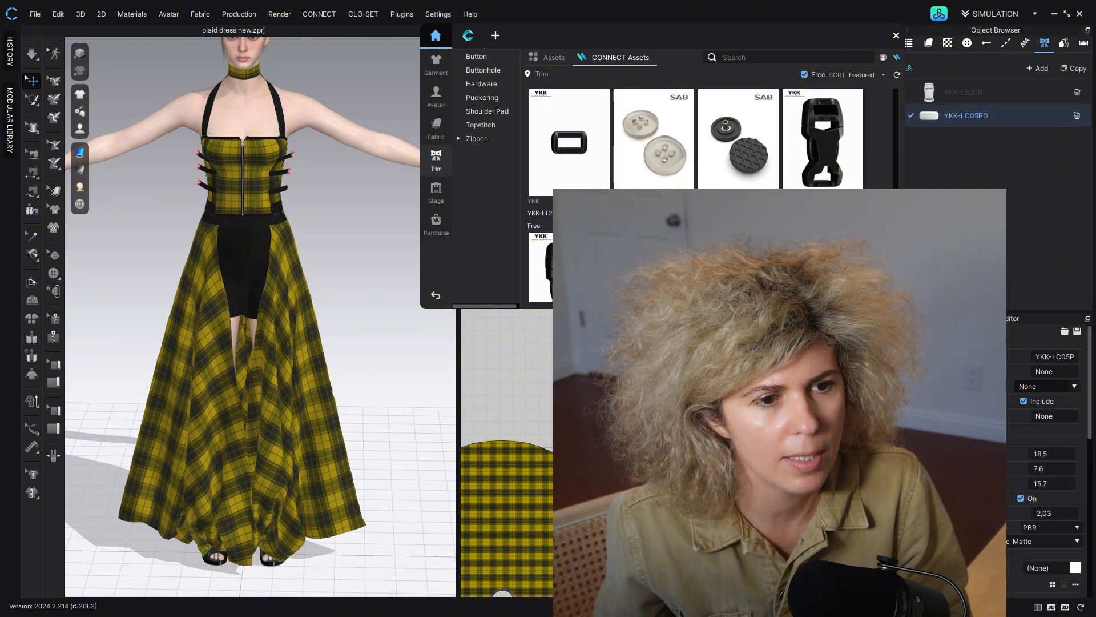
double_click(825, 194)
scroll(825, 194, "down", 5)
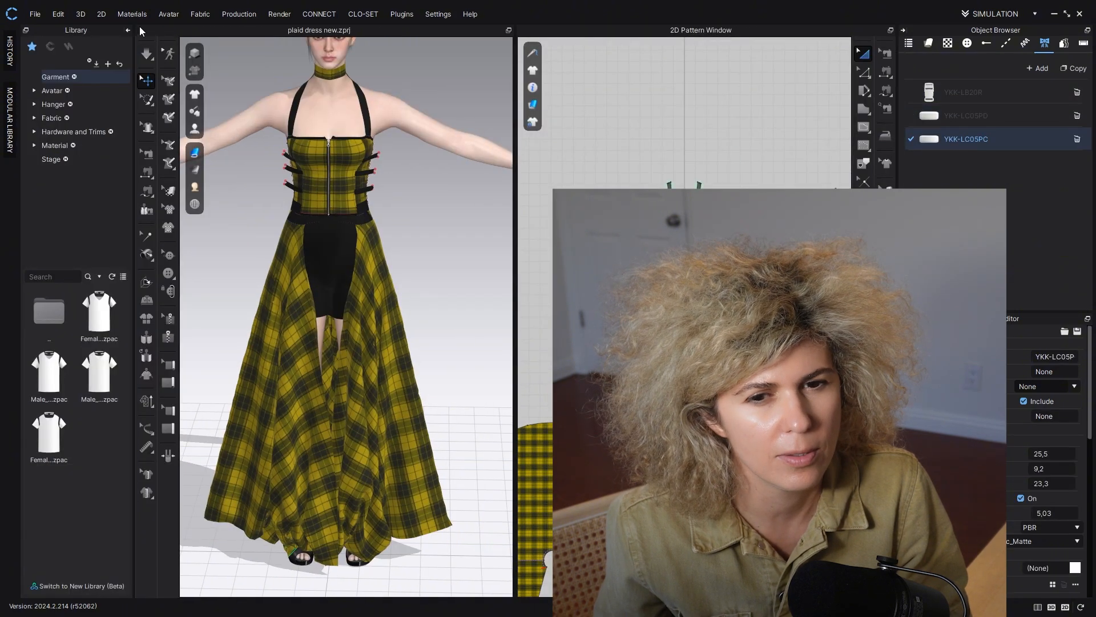
Step: Examine the front waistband of the dress below the end of the zipper
scroll(288, 242, "up", 6)
scroll(185, 285, "down", 3)
scroll(225, 264, "up", 3)
scroll(225, 264, "down", 2)
scroll(646, 246, "up", 8)
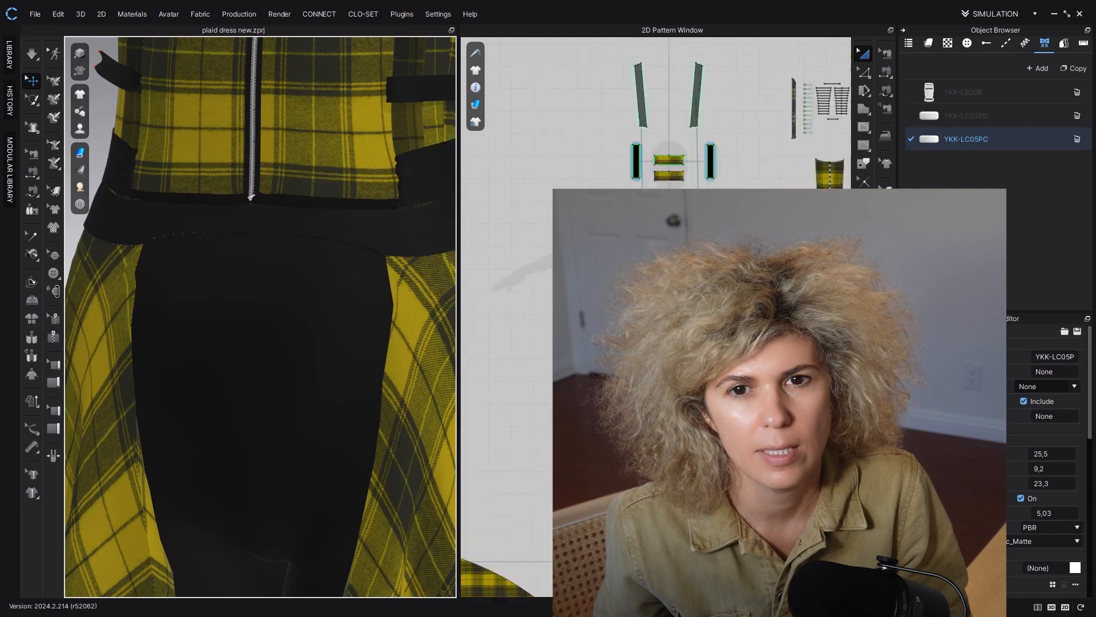
left_click(343, 225)
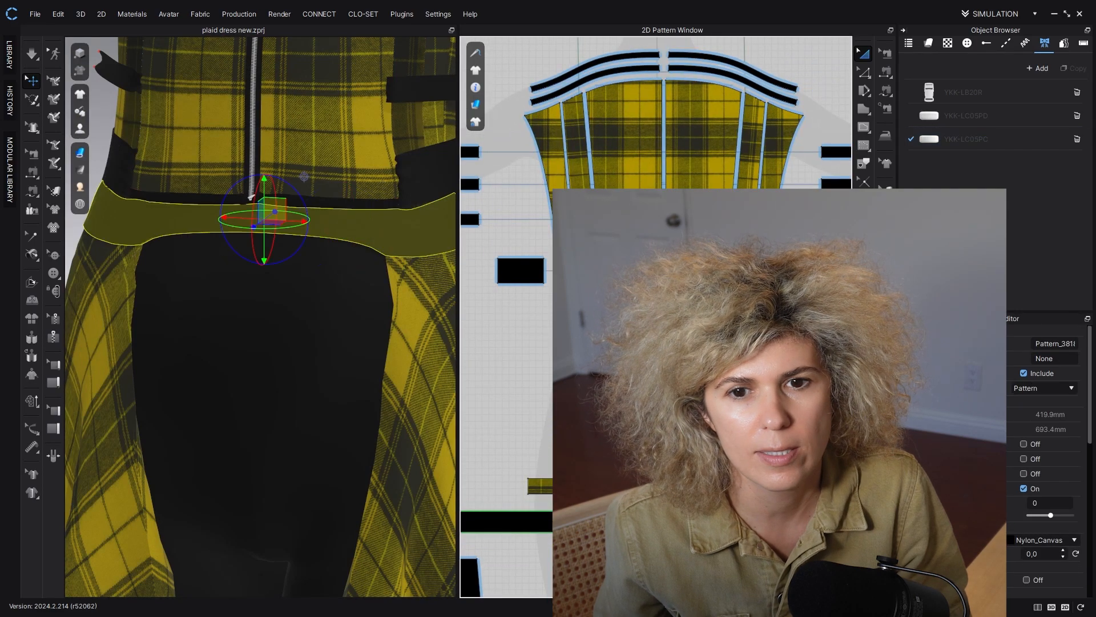
left_click(320, 262)
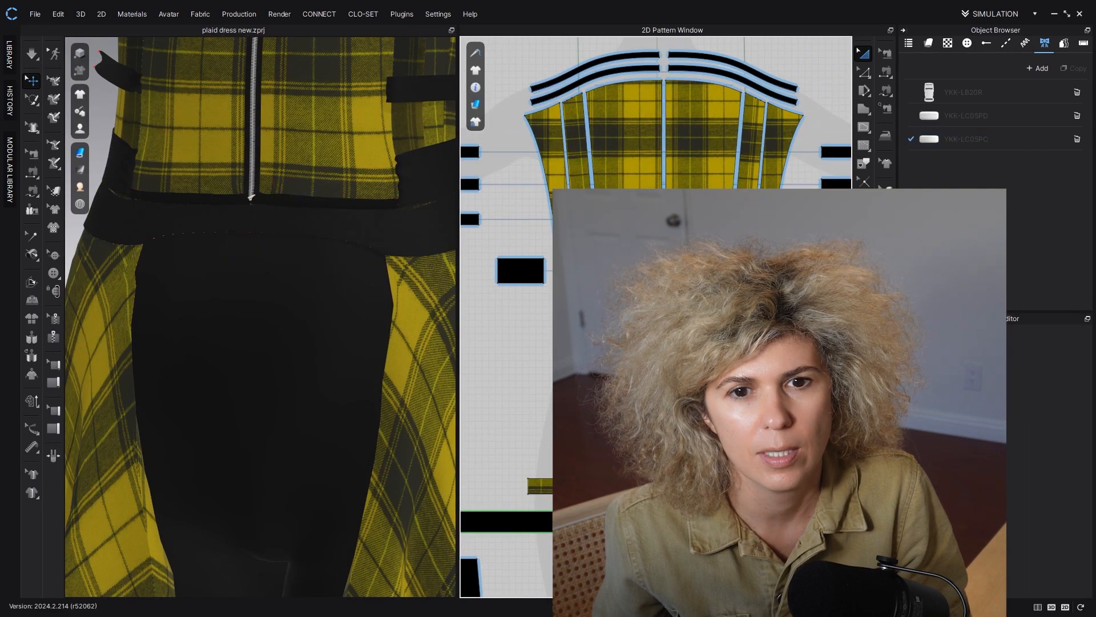
right_click_drag(320, 262, 516, 303)
left_click(350, 305)
Step: Inspect the side end of the waistband and the skirt edge below the lowest strap
right_click_drag(241, 301, 320, 337)
left_click(363, 279)
key("z")
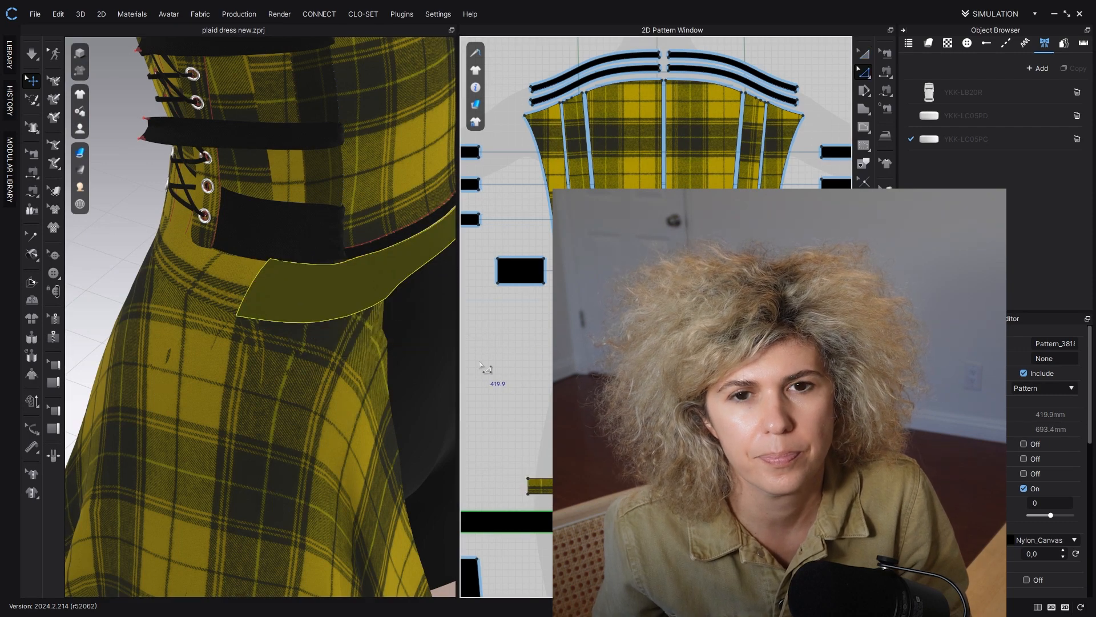
left_click(252, 279)
left_click(491, 420)
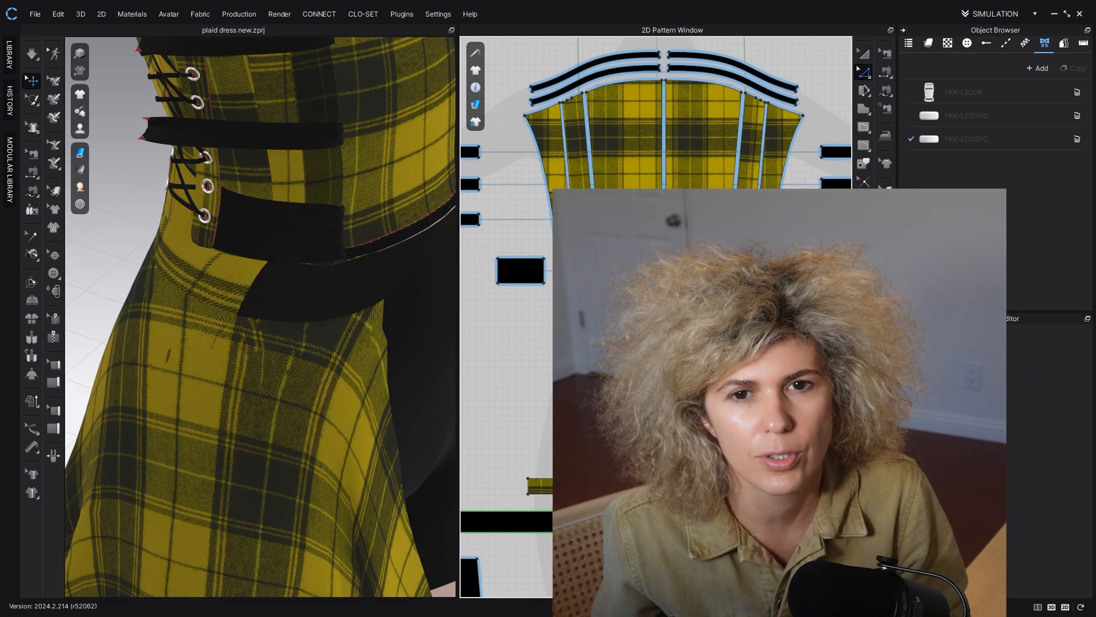
right_click_drag(304, 334, 241, 293)
key("a")
left_click(130, 274)
left_click(215, 161)
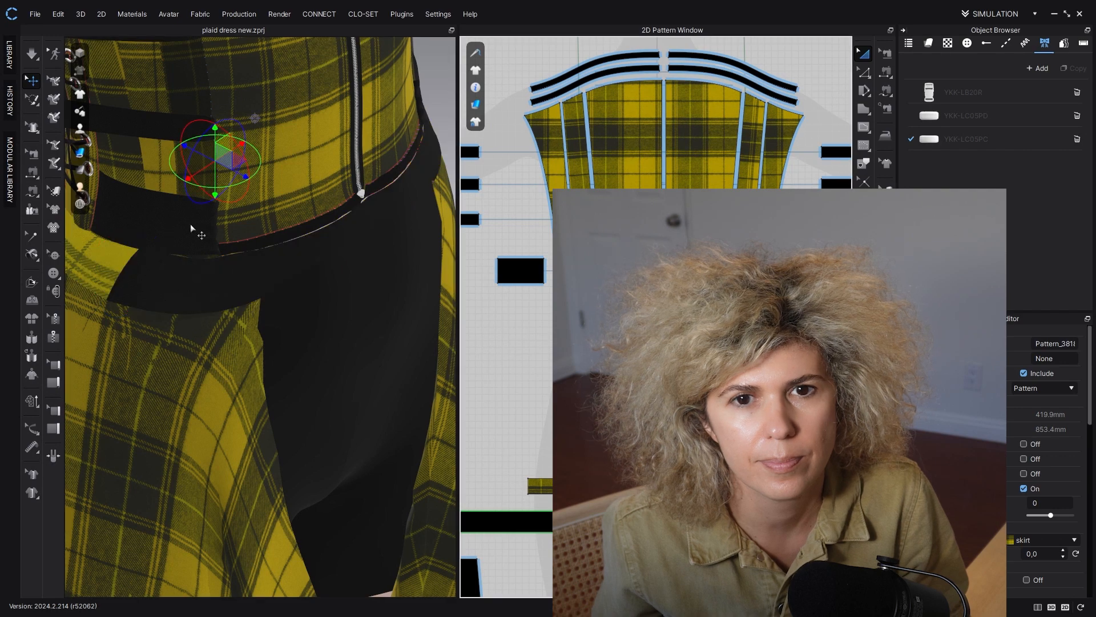
Step: Place the YKK-LB20R buckle trim on the black front panel below the zipper
left_click(192, 229)
left_click(497, 382)
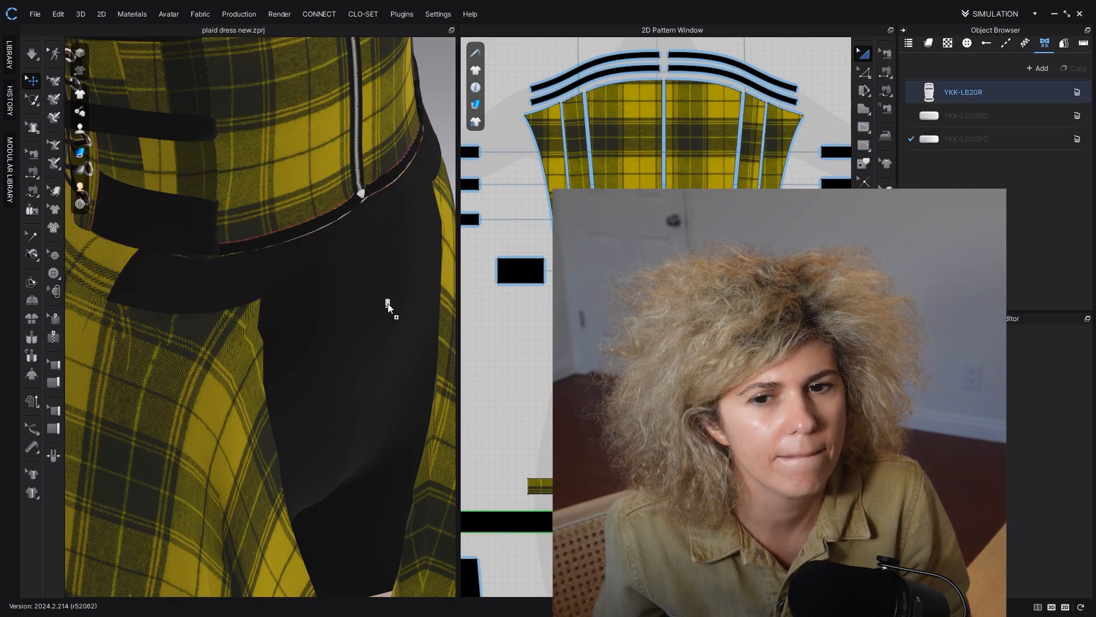
left_click_drag(388, 304, 387, 304)
scroll(365, 314, "down", 10)
left_click(348, 317)
scroll(320, 297, "up", 5)
scroll(257, 228, "down", 5)
right_click_drag(246, 171, 251, 187)
scroll(251, 186, "up", 5)
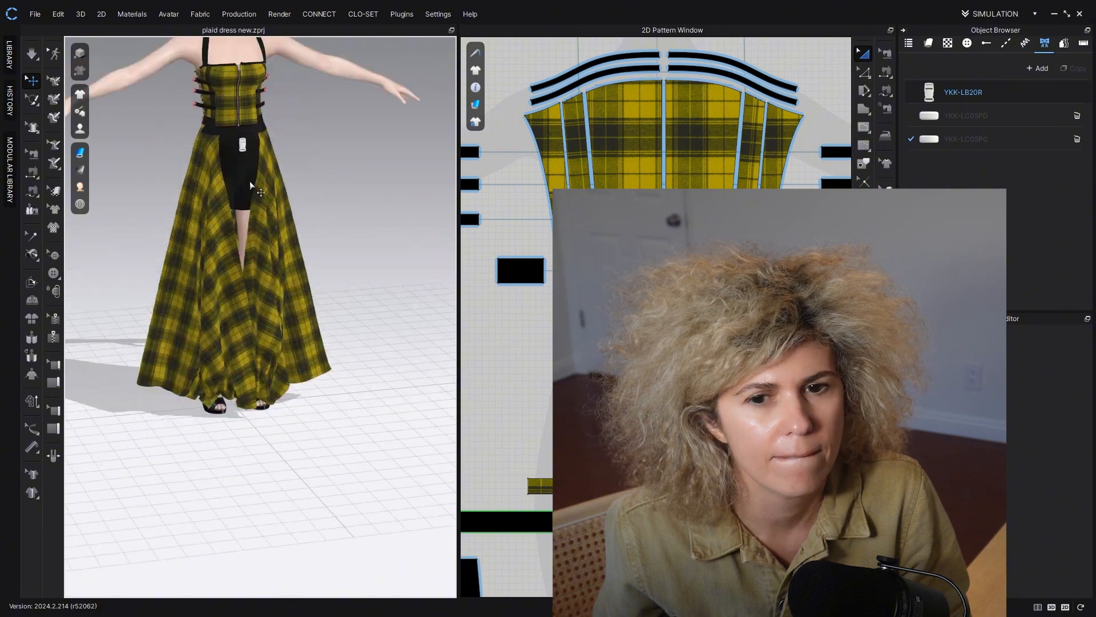
scroll(251, 187, "up", 8)
Step: Rotate the YKK-LB20R buckle to horizontal and position it on the front waistband just below the zipper end
left_click(325, 296)
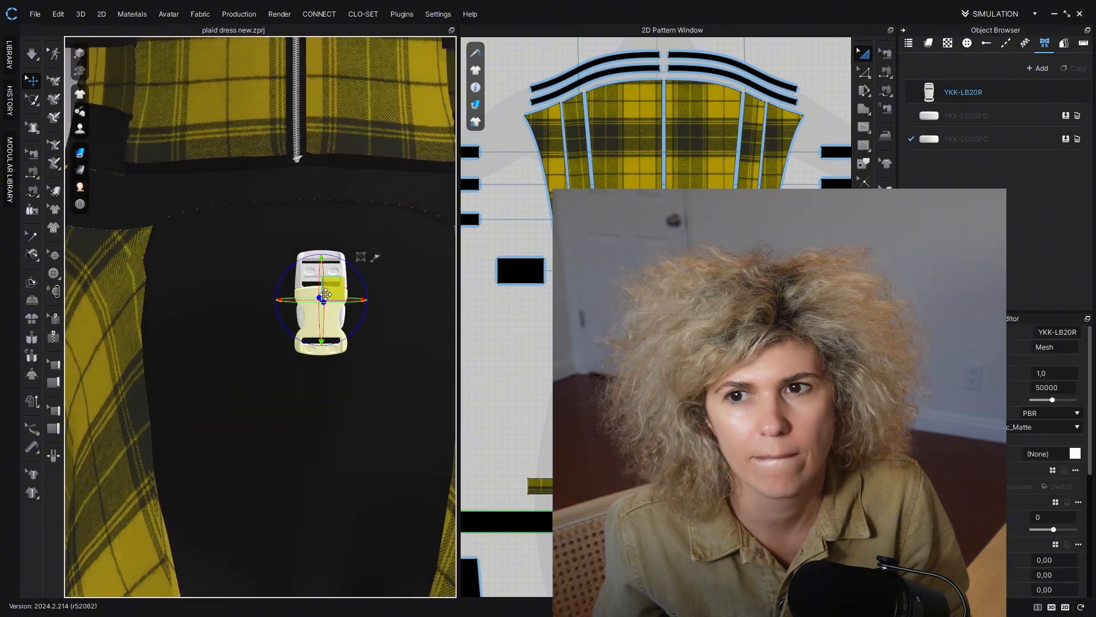
right_click_drag(385, 333, 445, 331)
left_click_drag(347, 305, 312, 227)
right_click_drag(312, 227, 291, 223)
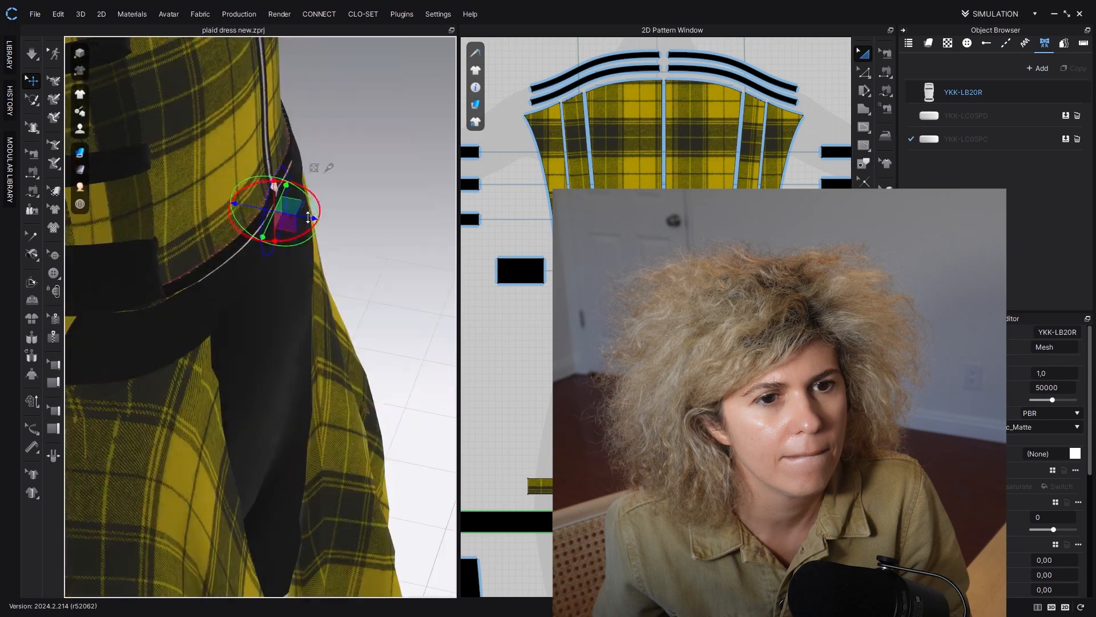
left_click_drag(291, 220, 313, 220)
right_click_drag(313, 220, 212, 204)
left_click_drag(306, 239, 309, 233)
right_click_drag(309, 233, 329, 383)
left_click_drag(328, 382, 337, 380)
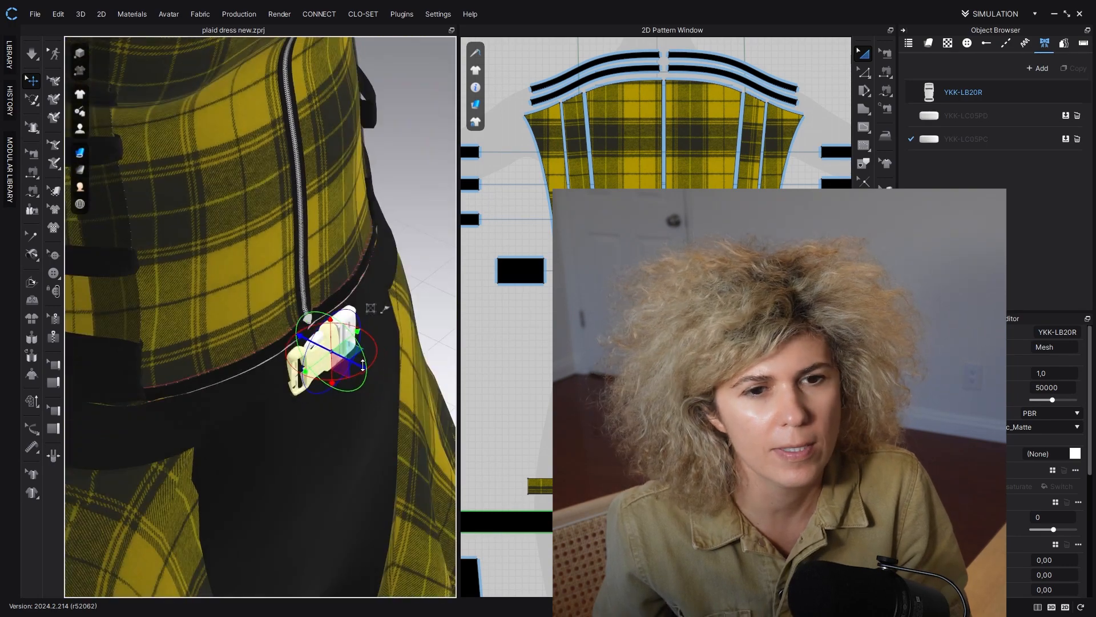
right_click_drag(337, 380, 377, 428)
scroll(377, 430, "down", 2)
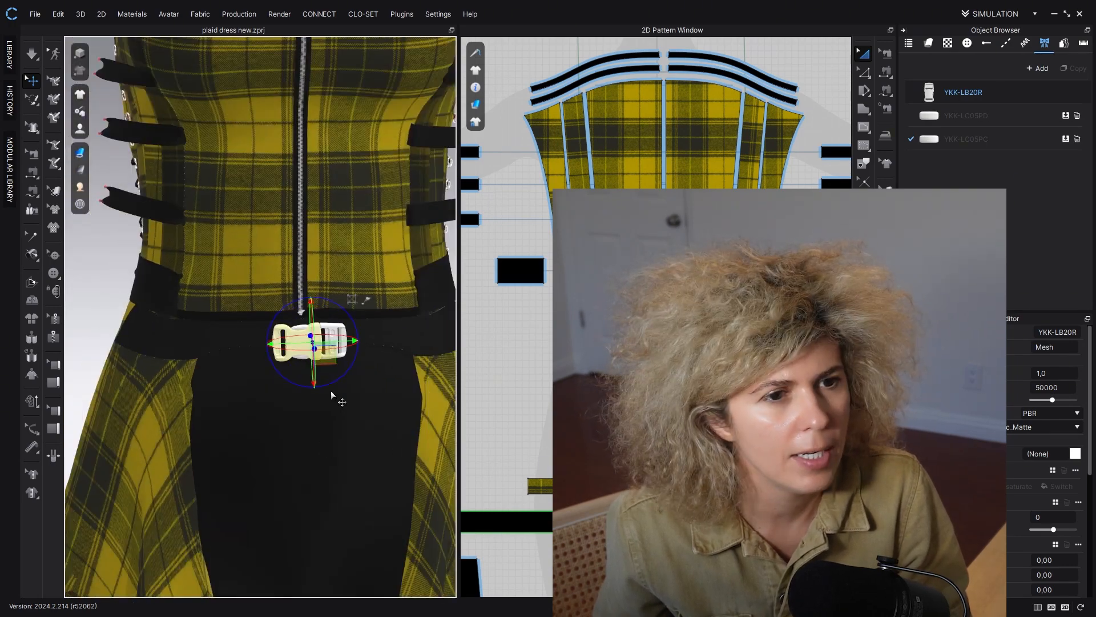
Step: Adjust the sewing line at the end of the front waistband in the 2D pattern
right_click_drag(333, 386, 357, 419)
left_click(679, 307)
key("z")
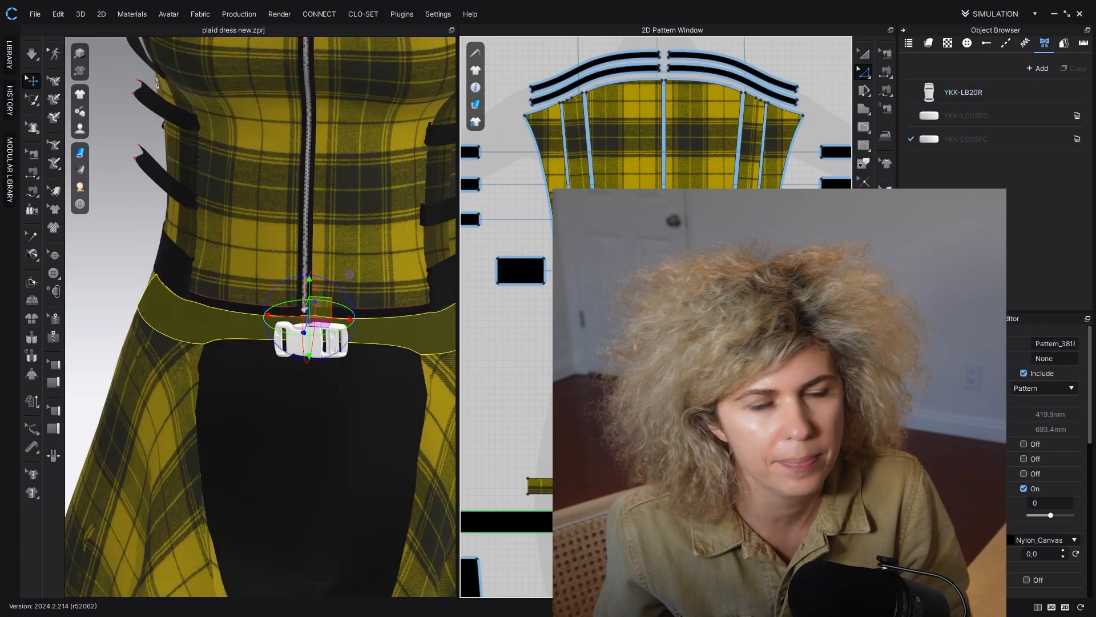
scroll(679, 297, "up", 4)
key("b")
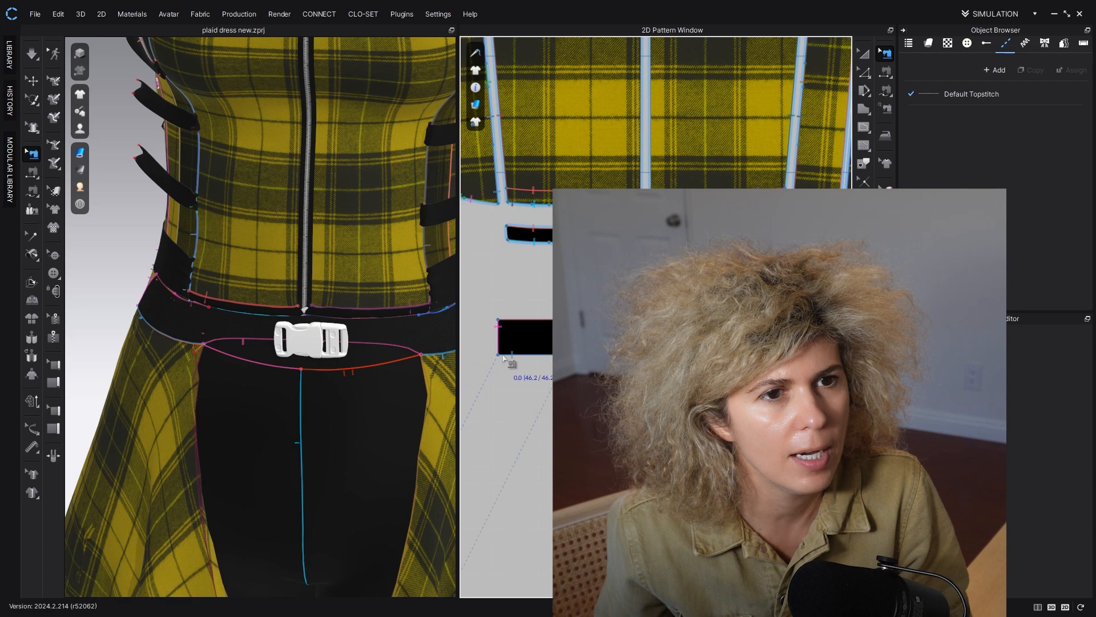
key("a")
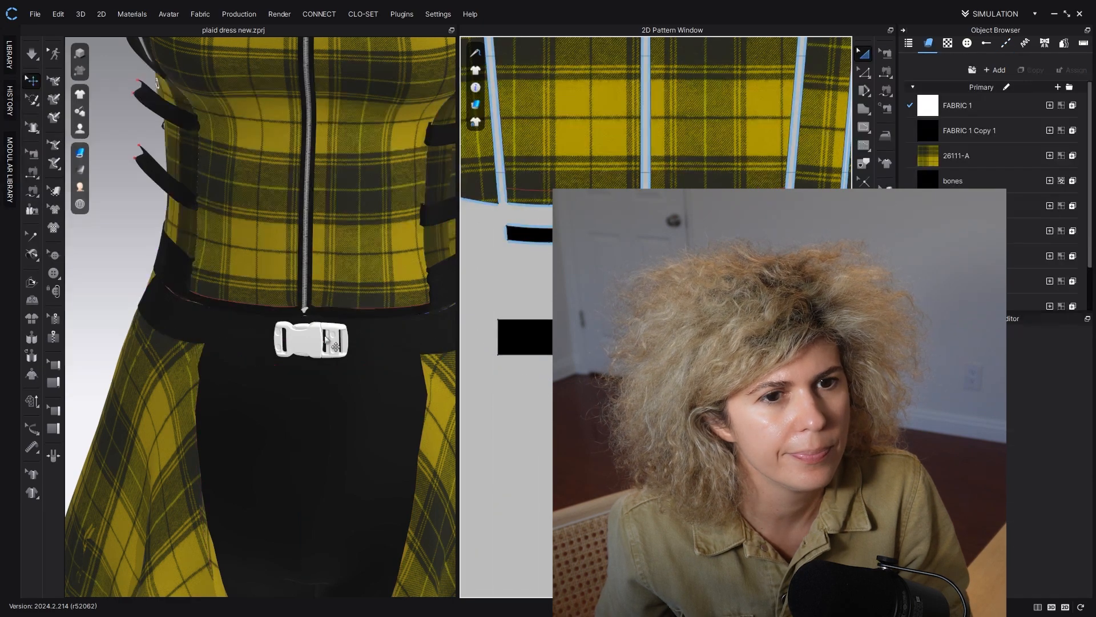
Step: Freeze the buckle trim and simulate the garment, pulling the side of the waistband to settle the fabric
right_click(302, 338)
left_click(333, 434)
right_click_drag(251, 366, 288, 326)
left_click(225, 330)
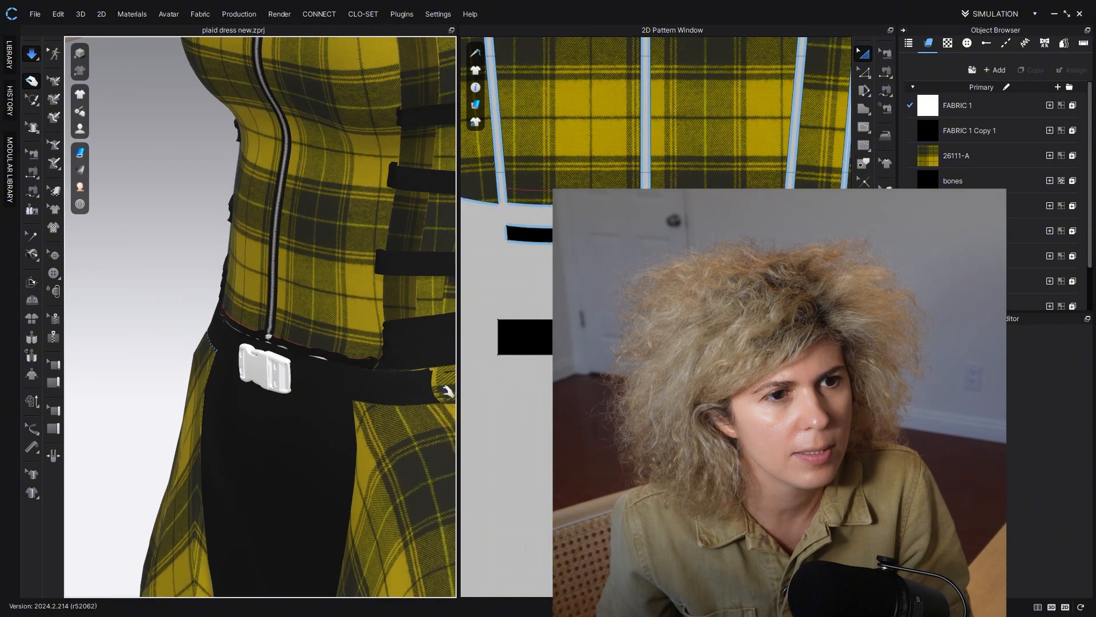
left_click_drag(448, 389, 419, 386)
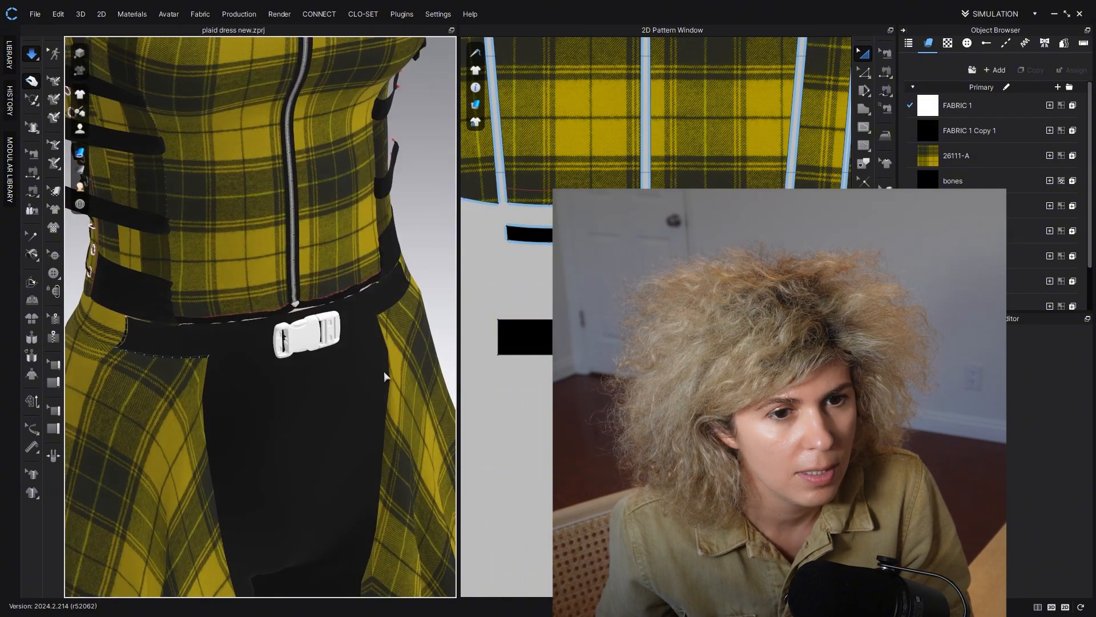
Step: Freeze the bodice and front shorts patterns, leaving the waistband and plaid skirt unfrozen
scroll(236, 310, "up", 3)
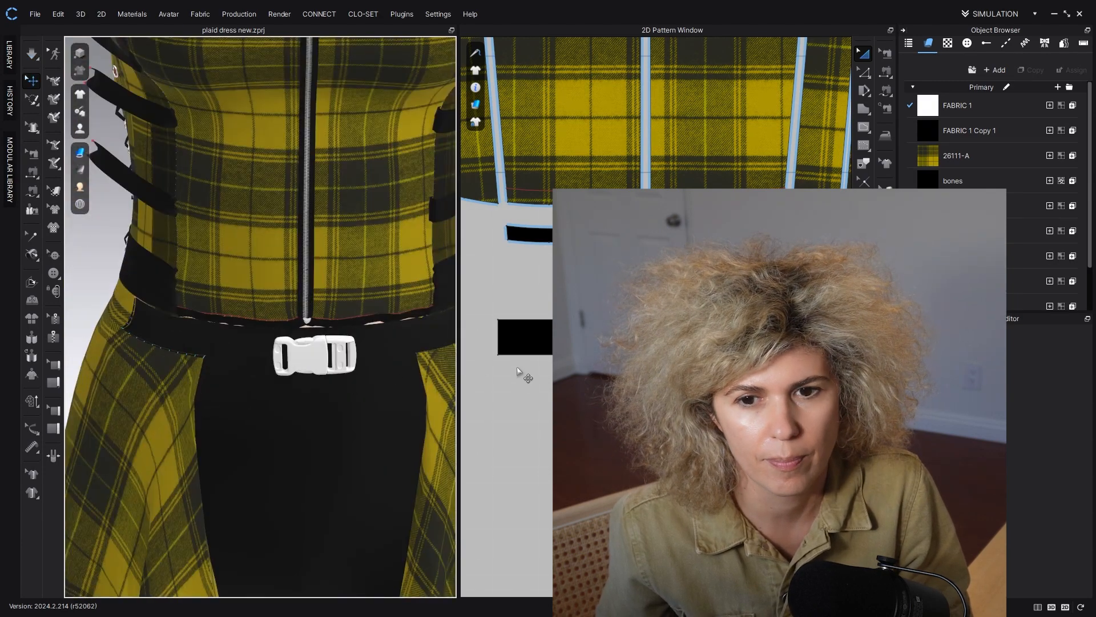
scroll(345, 376, "up", 2)
left_click(345, 377)
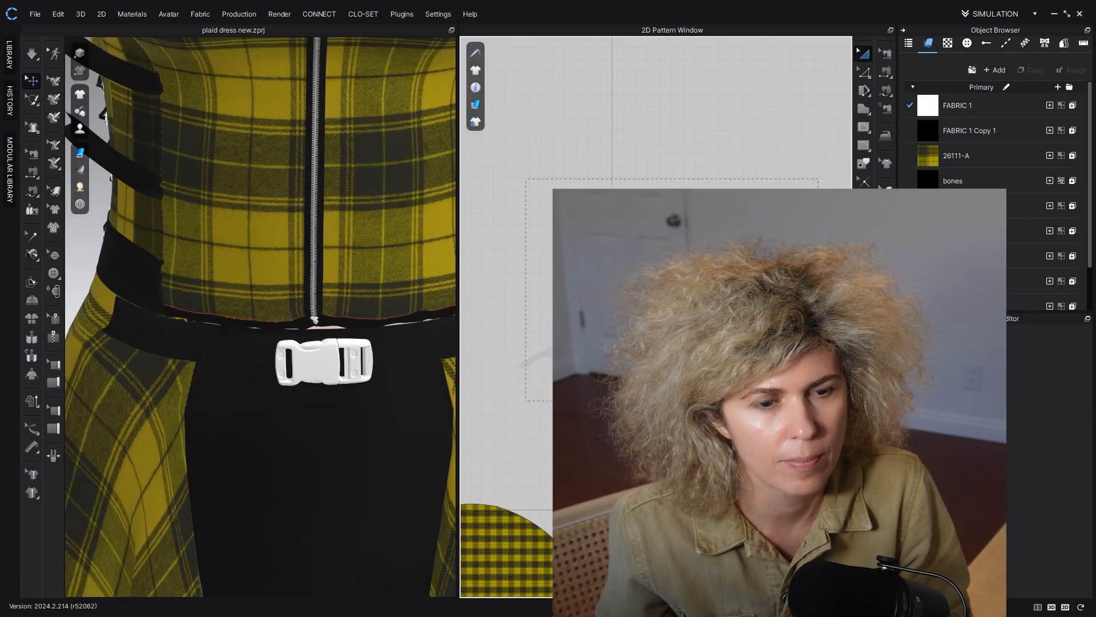
right_click(613, 228)
left_click(657, 42)
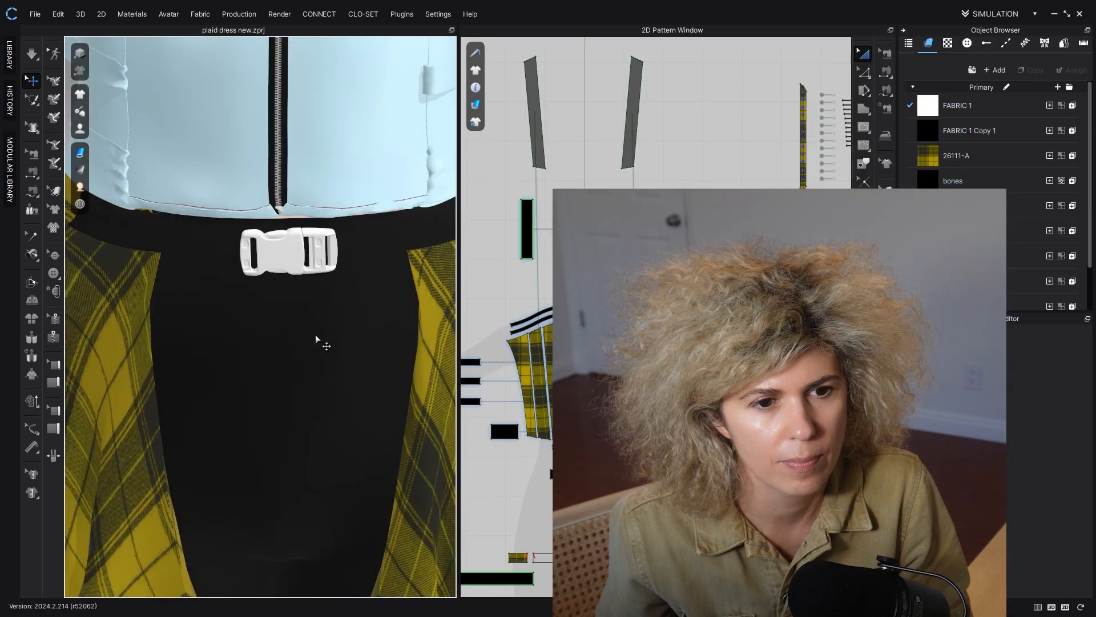
Step: Set the color of both buckle parts to Black
left_click(280, 249)
left_click(1075, 453)
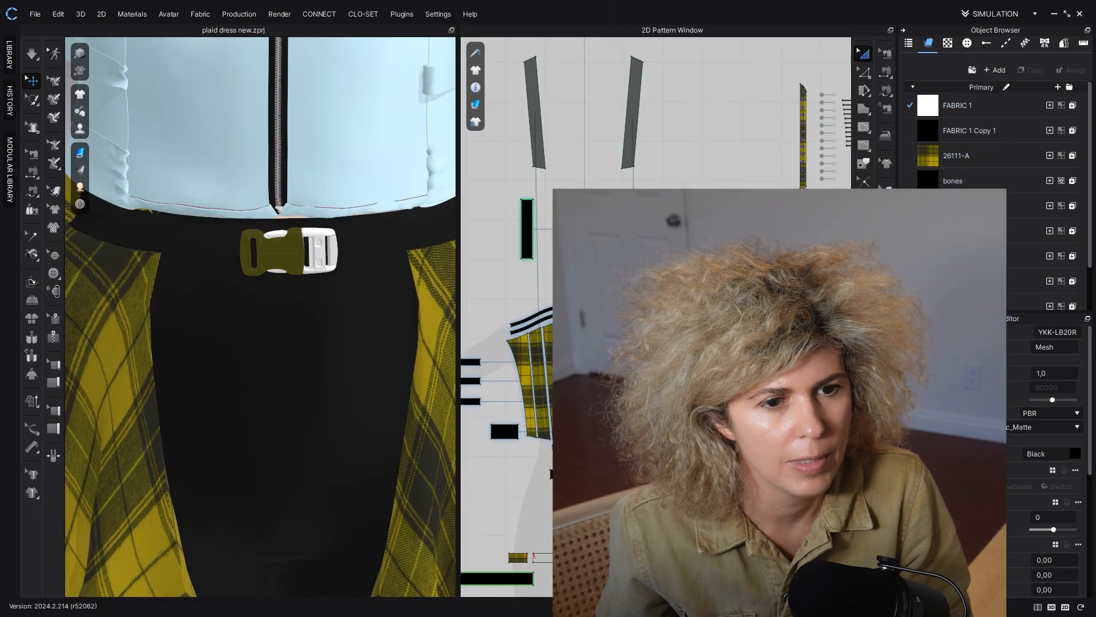
left_click(280, 249)
left_click(1075, 453)
left_click(499, 460)
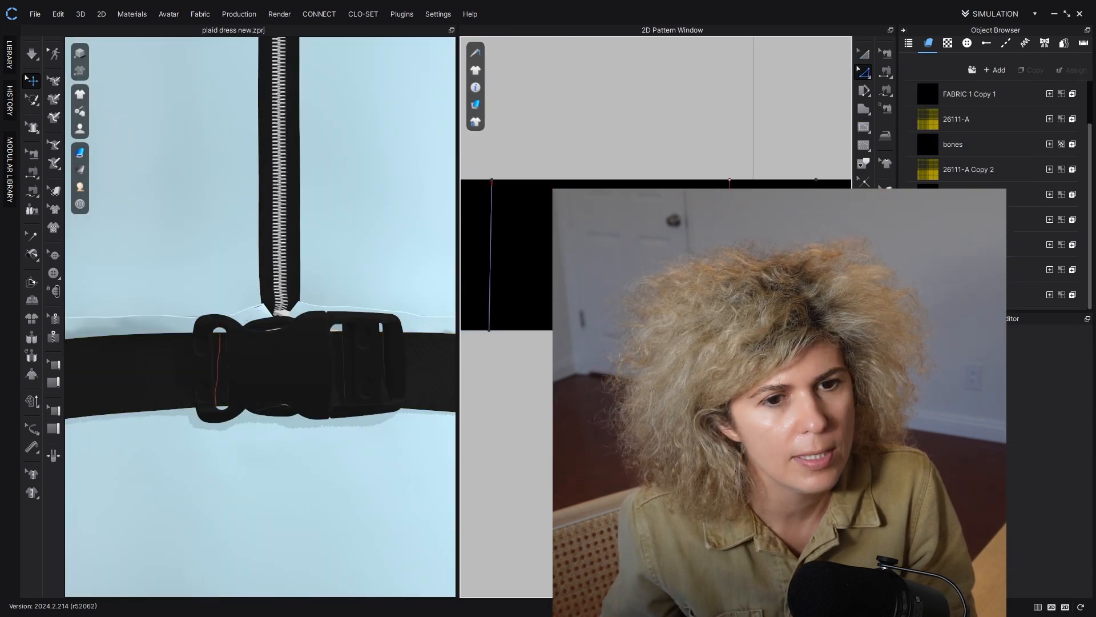
Step: Mark two internal lines across the front waistband beside the buckle's slot
left_click(861, 54)
scroll(249, 407, "down", 2)
left_click(865, 73)
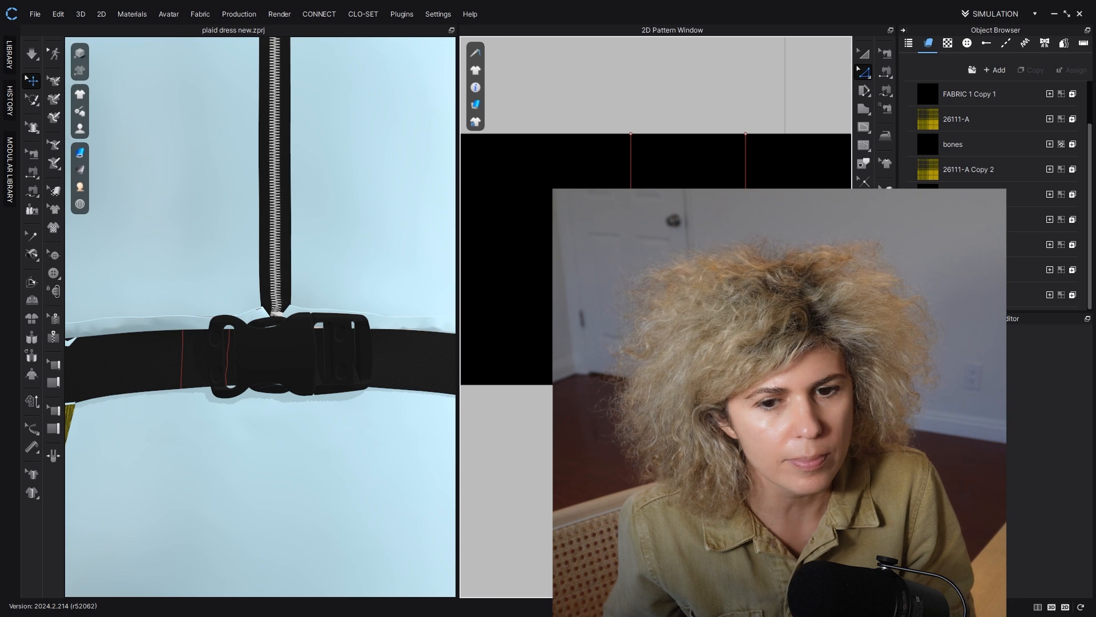
left_click(314, 325)
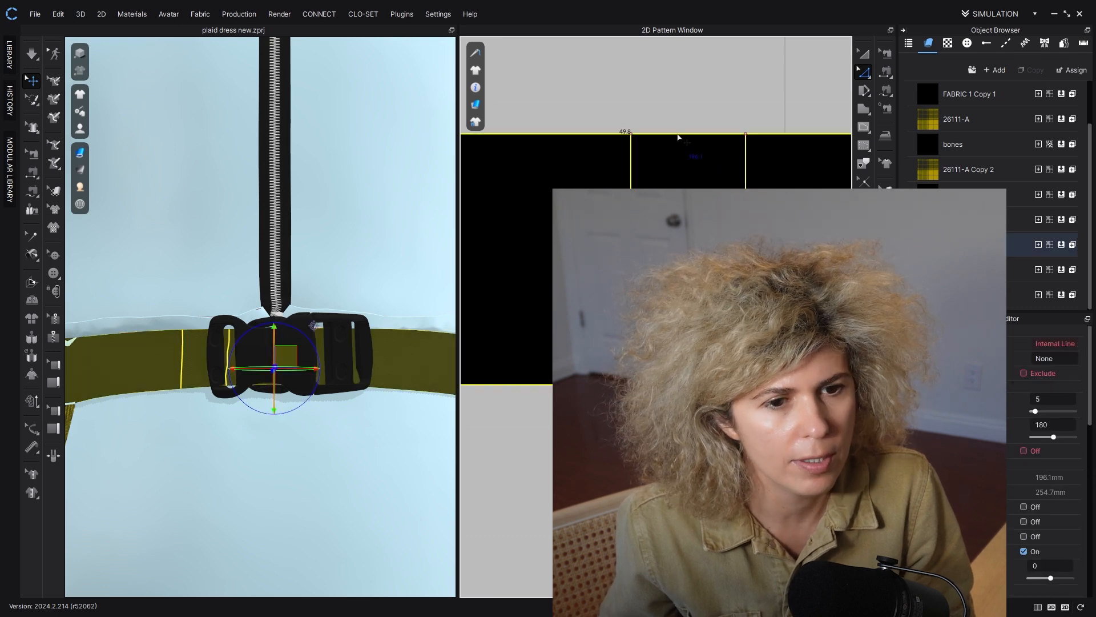
Step: Trace the waistband section between the two internal lines into a separate pattern piece and give it the waistband's black fabric
right_click(678, 135)
left_click(666, 150)
double_click(689, 134)
right_click(690, 136)
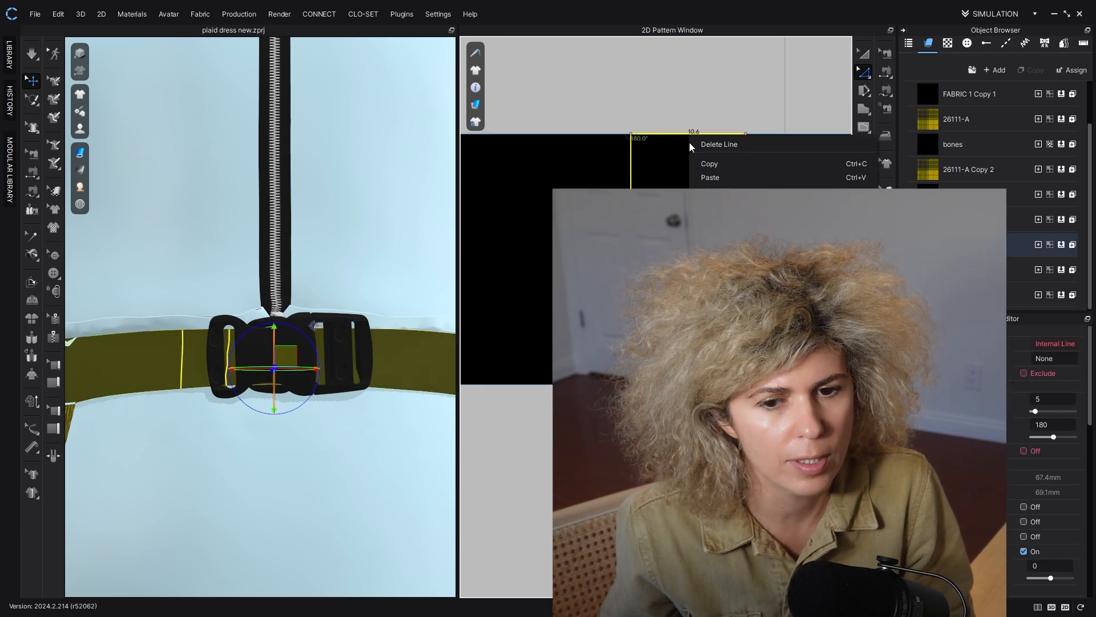
key("i")
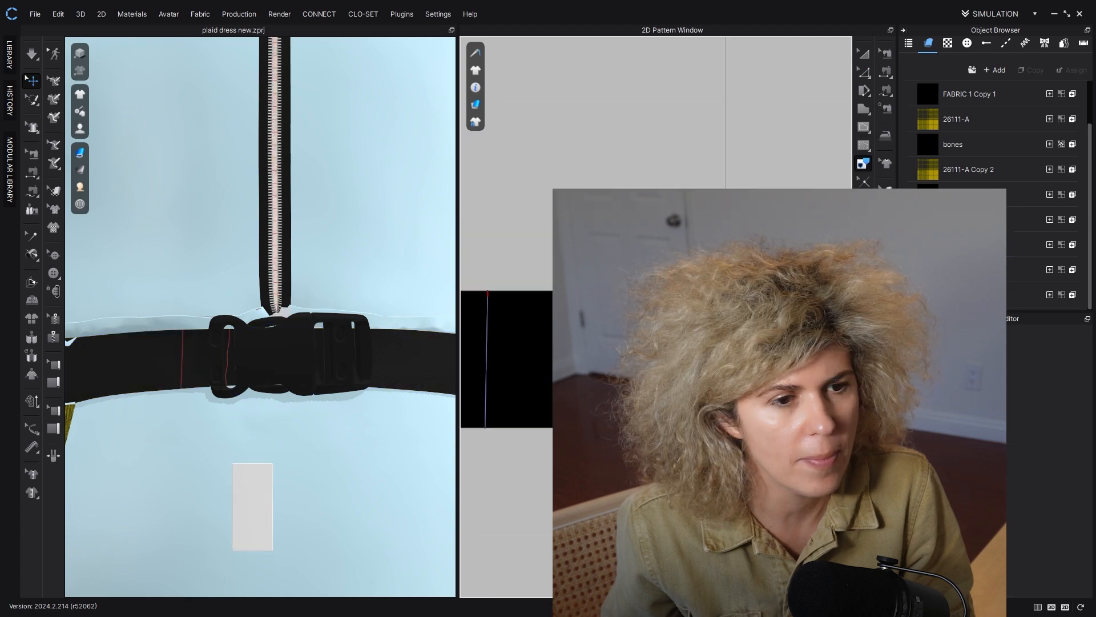
key("a")
left_click(657, 354)
left_click(657, 246)
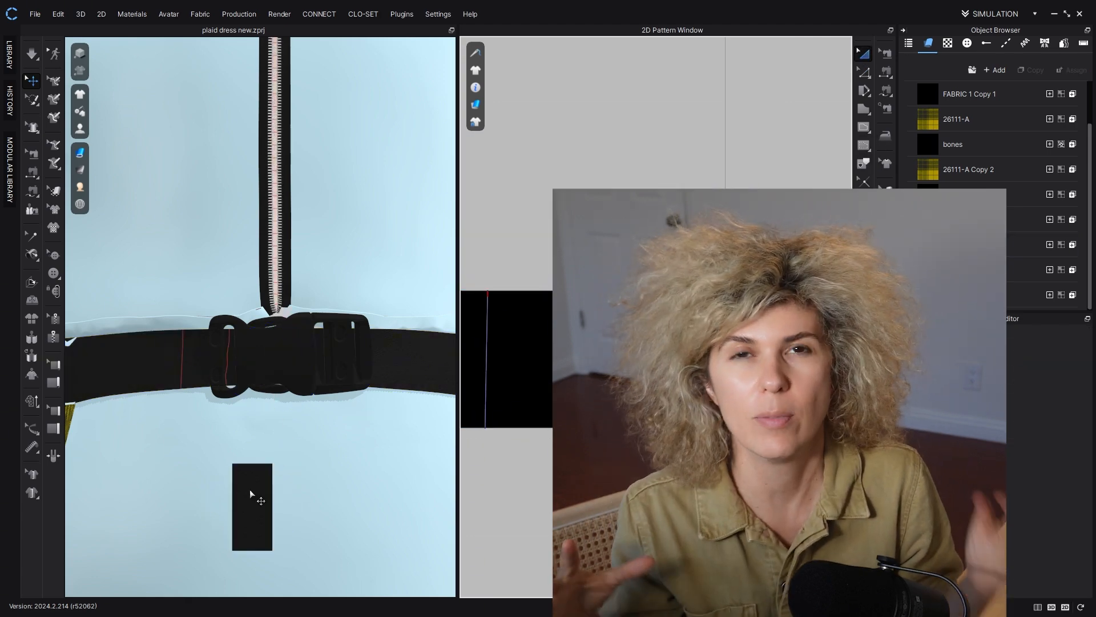
Step: Move the small strap piece in front of the waistband, between the two internal lines beside the buckle's slot
left_click(254, 494)
right_click_drag(255, 495, 391, 470)
left_click_drag(361, 436, 101, 404)
right_click_drag(102, 404, 85, 389)
middle_click_drag(86, 388, 299, 381)
right_click_drag(251, 325, 109, 365)
scroll(286, 343, "up", 4)
left_click_drag(339, 443, 311, 399)
mouse_move(311, 399)
right_mouse_down()
mouse_move(297, 400)
mouse_move(308, 400)
mouse_move(304, 424)
mouse_move(174, 407)
mouse_move(294, 391)
right_mouse_up()
scroll(183, 432, "down", 5)
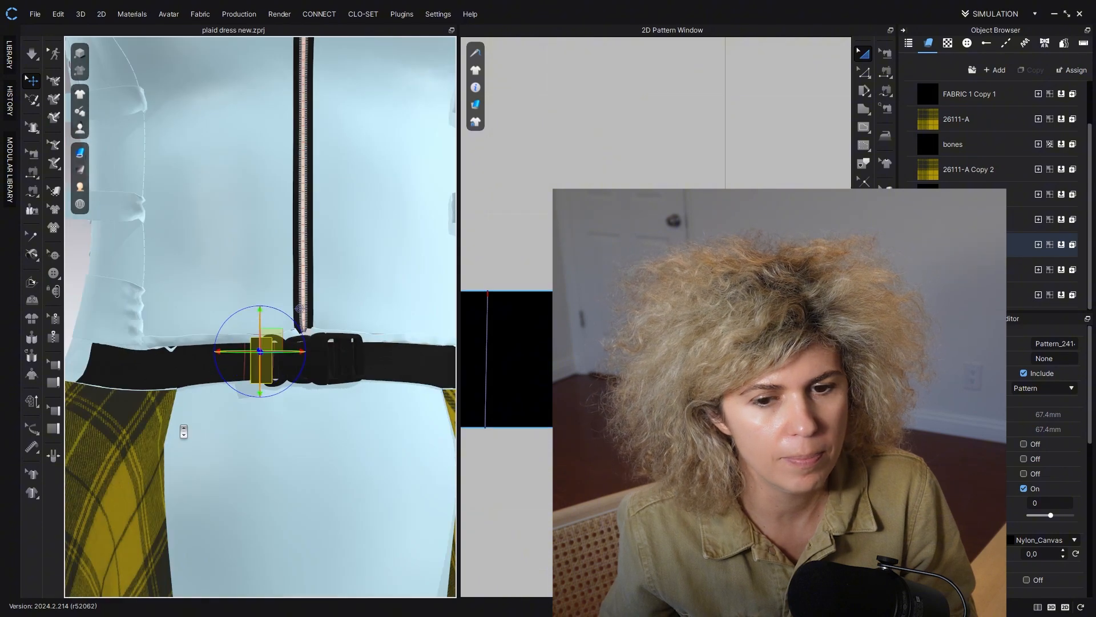
scroll(184, 427, "up", 3)
right_click_drag(313, 430, 256, 422)
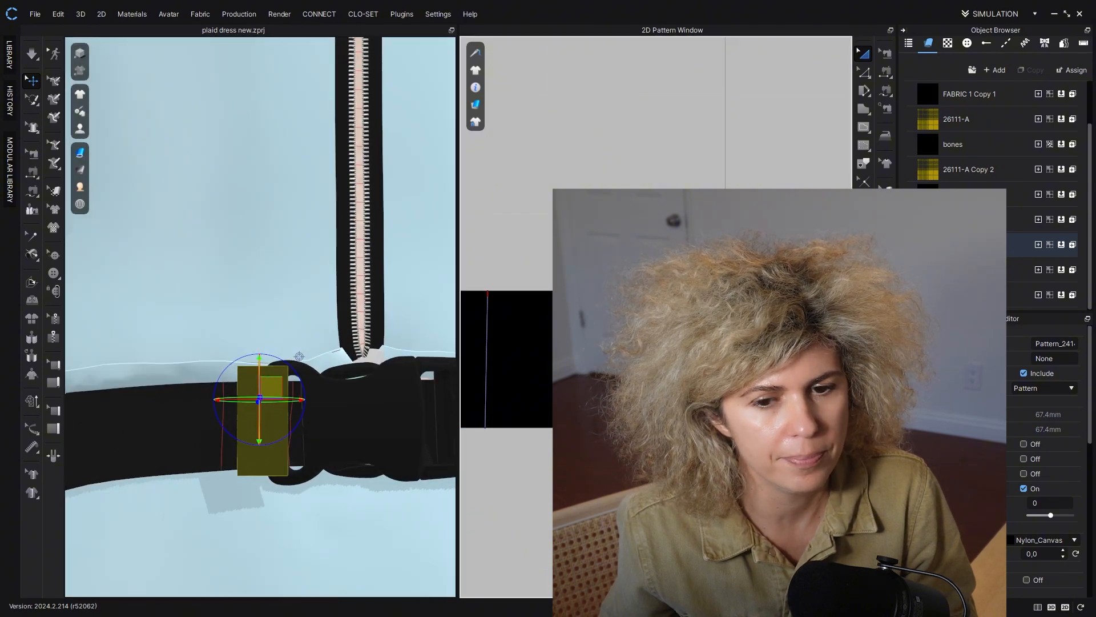
Step: Narrow the waistband and strap piece slightly to fit the buckle, and lengthen the strap piece
left_click(350, 387)
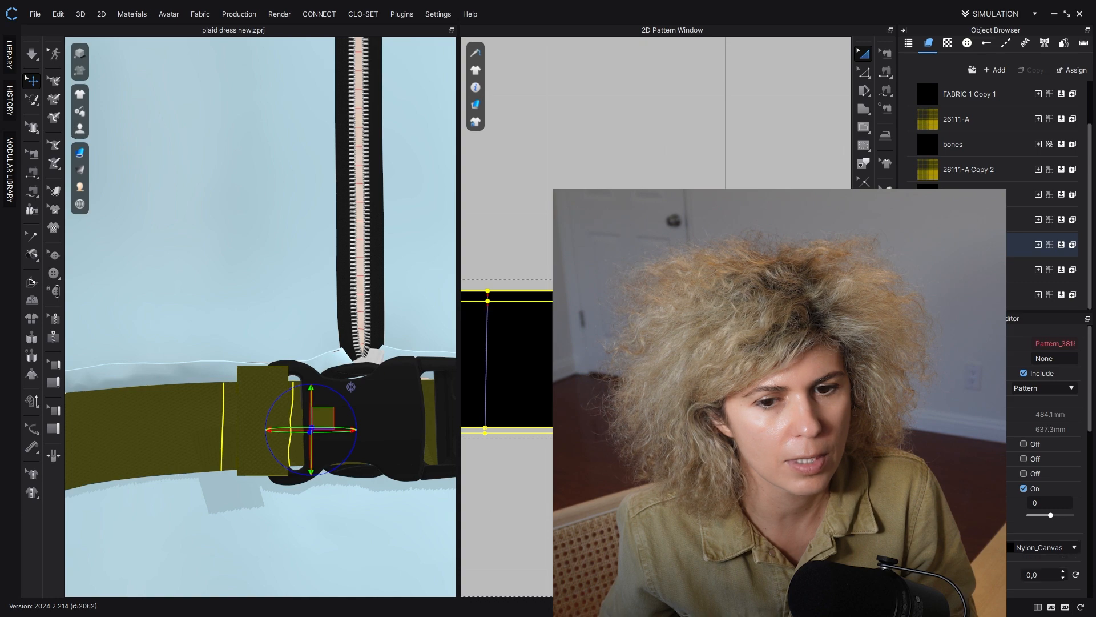
left_click(517, 483)
mouse_move(284, 429)
right_mouse_down()
mouse_move(293, 445)
mouse_move(276, 443)
right_mouse_up()
left_click(248, 438)
Step: Sew the ends of the strap piece to the waistband's two internal lines with Free Sewing
left_click(885, 91)
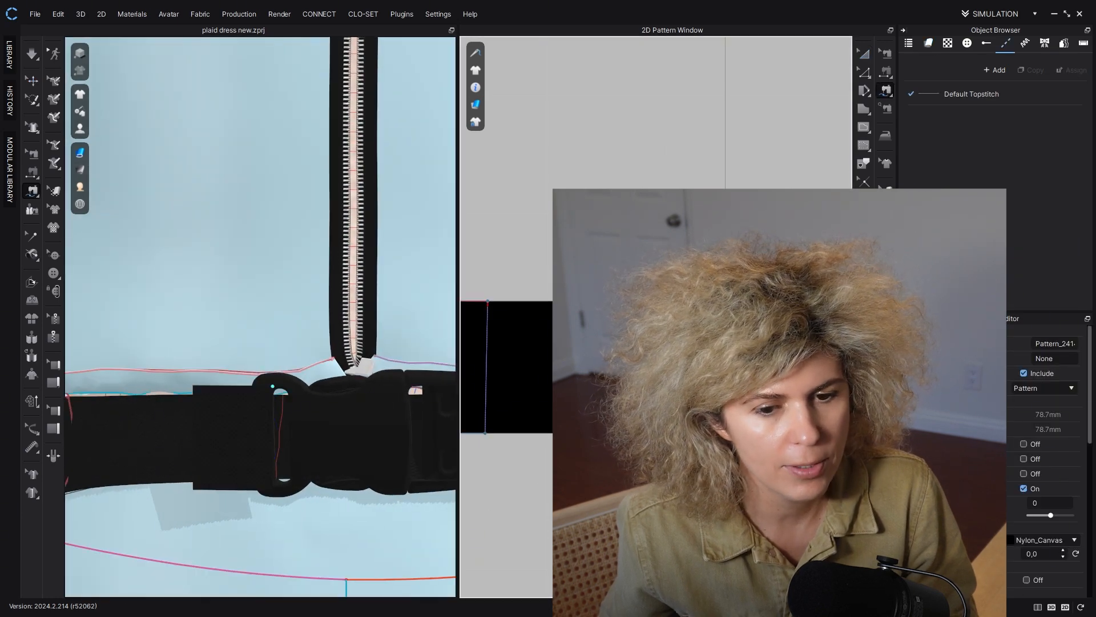
left_click(277, 479)
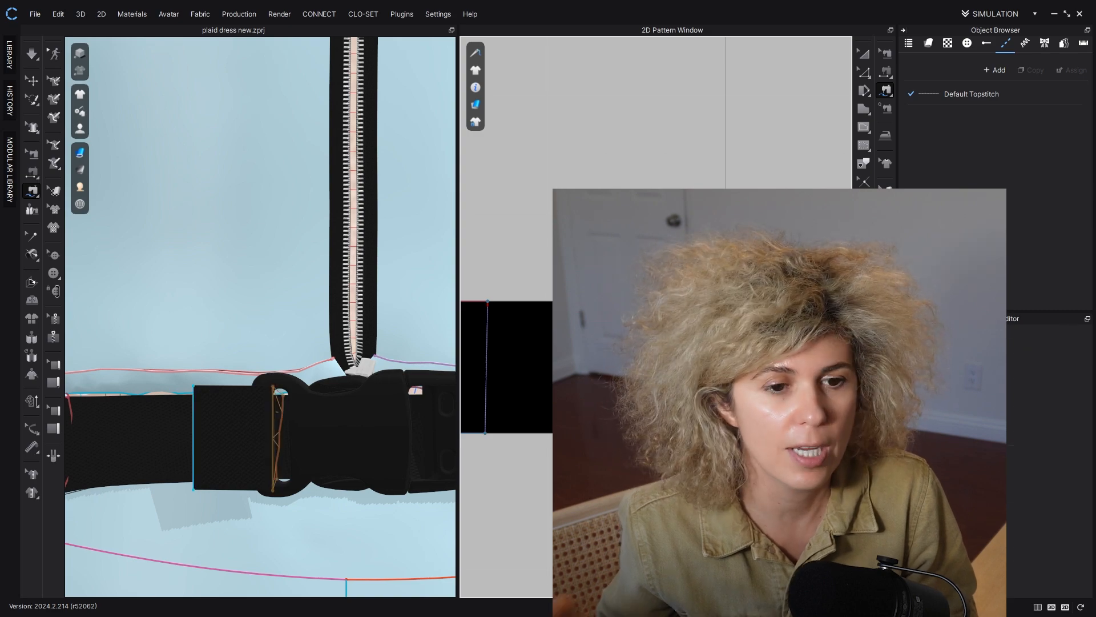
key("q")
scroll(364, 450, "down", 10)
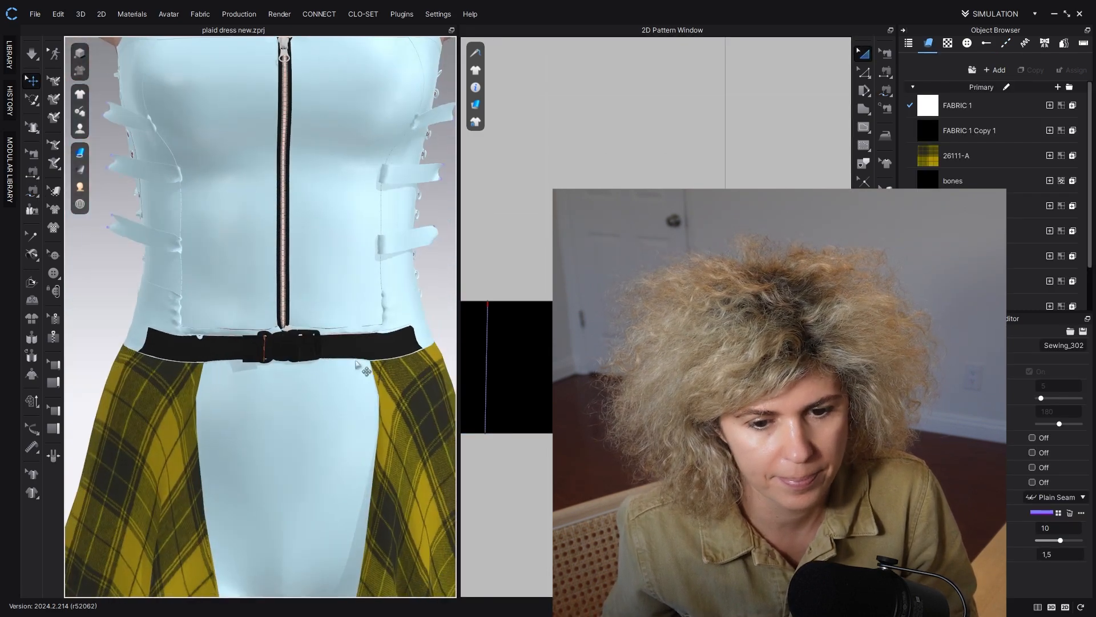
Step: Toggle the Freeze state of the buckle parts
scroll(364, 383, "up", 8)
right_click(364, 395)
left_click(394, 491)
left_click(443, 403)
right_click(370, 410)
left_click(415, 506)
left_click(360, 426)
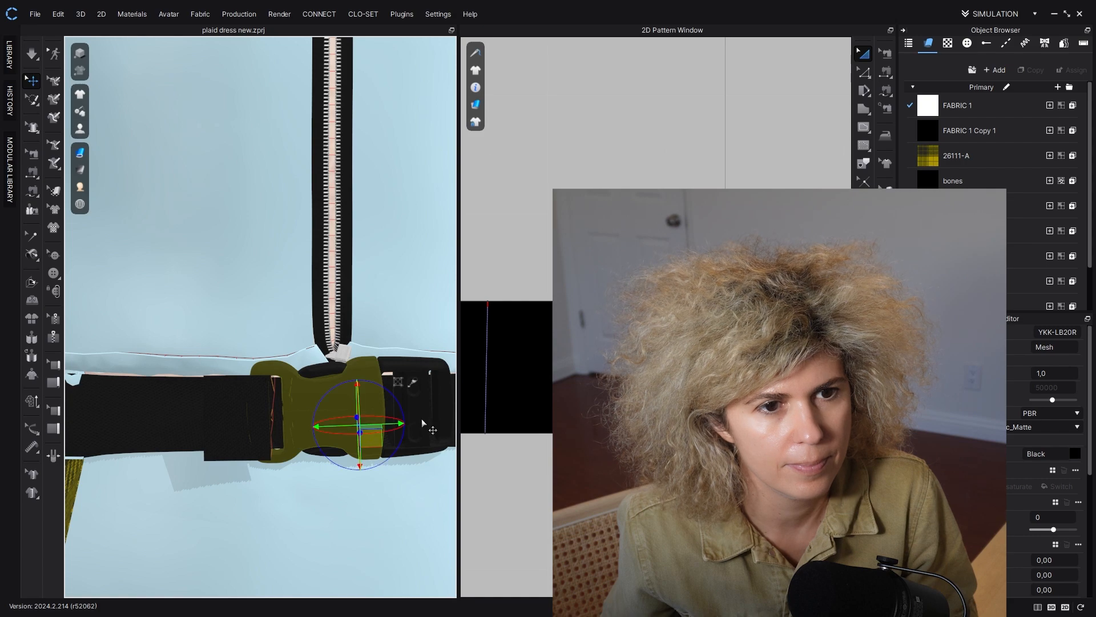
left_click(544, 504)
Step: Offset the internal line at the buckle's slot as a new internal line with Extend enabled
right_click_drag(354, 446, 281, 436)
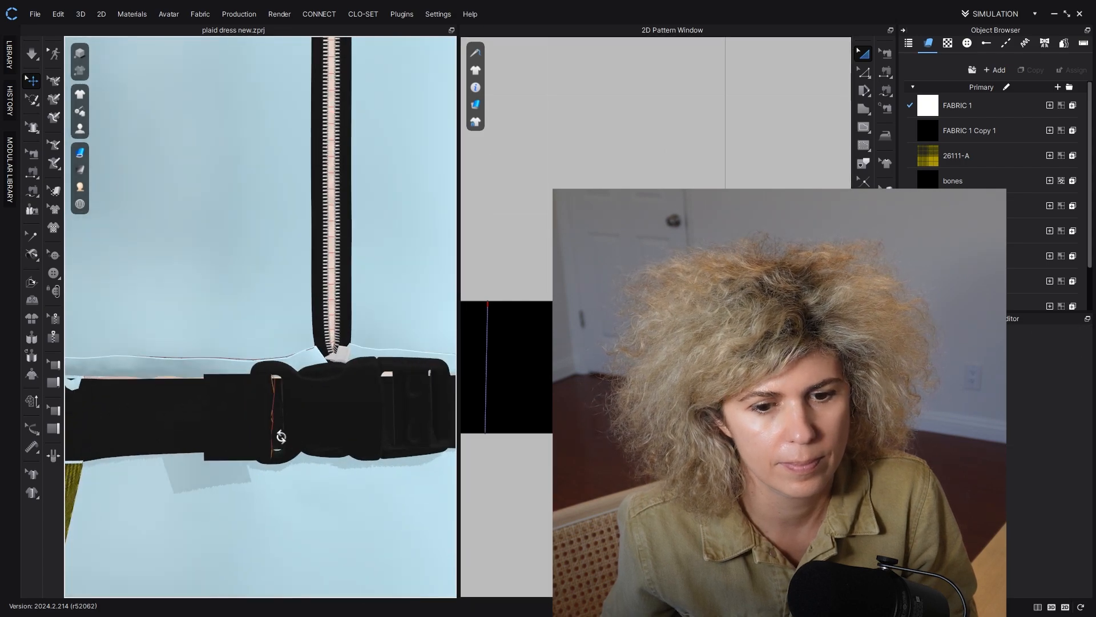
left_click(864, 72)
left_click(273, 450)
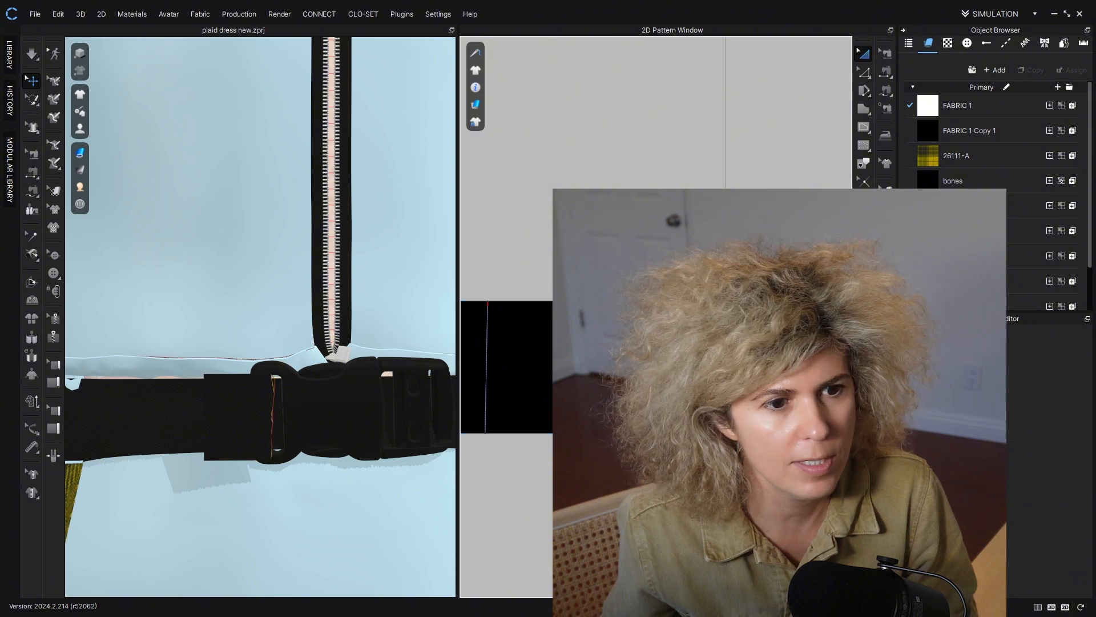
right_click(711, 188)
left_click(748, 137)
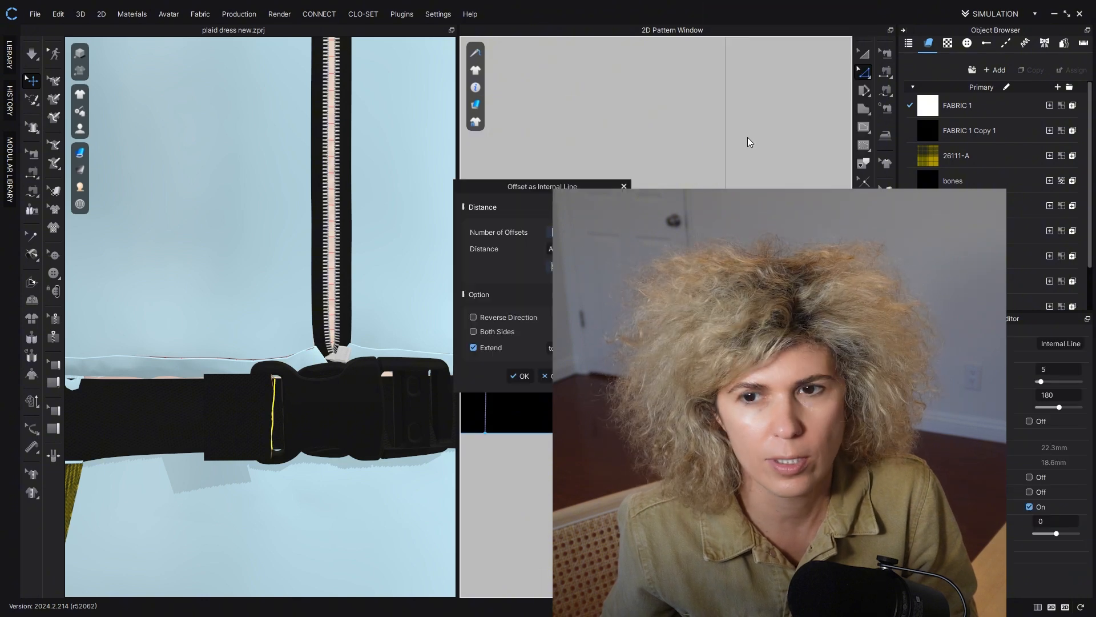
left_click(520, 376)
Step: Unfreeze the buckle trim and inspect how the strap piece sits at its slot
right_click(359, 436)
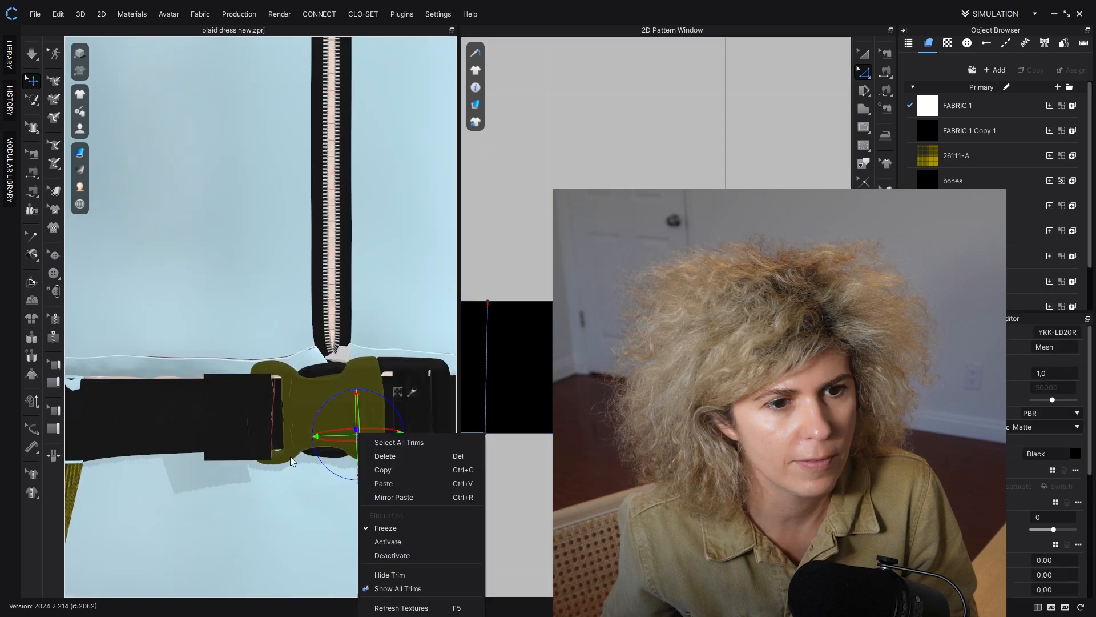
left_click(381, 527)
left_click(280, 421)
right_click_drag(286, 513, 288, 450)
left_click(302, 491)
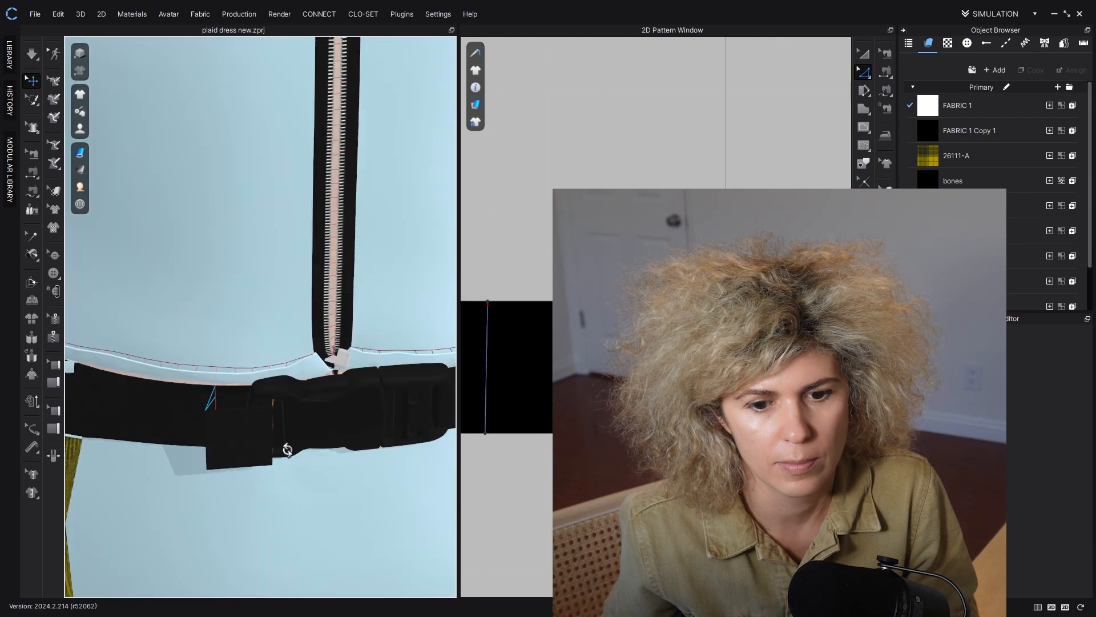
Step: Offset the internal line at the buckle's slot in the reverse direction, with Extend enabled
right_click(706, 377)
left_click(756, 153)
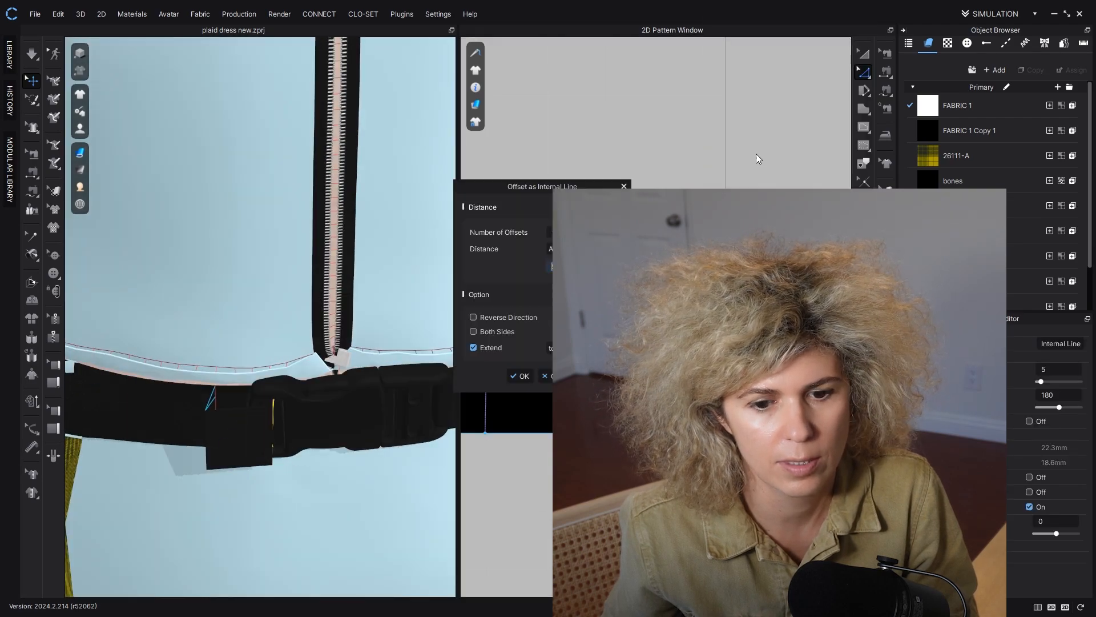
left_click(472, 317)
left_click(519, 375)
middle_click_drag(289, 582, 309, 443)
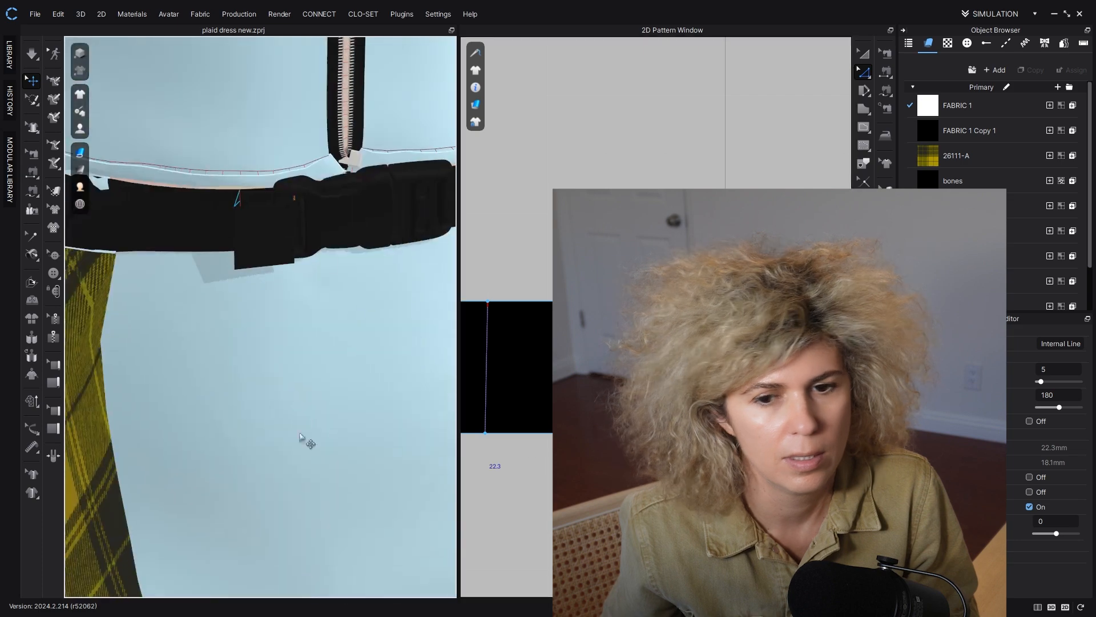
Step: Simulate the strap piece at the buckle's slot briefly and undo the last change
left_click(301, 232)
key("space")
key("ctrl+z")
right_click_drag(344, 257, 338, 222)
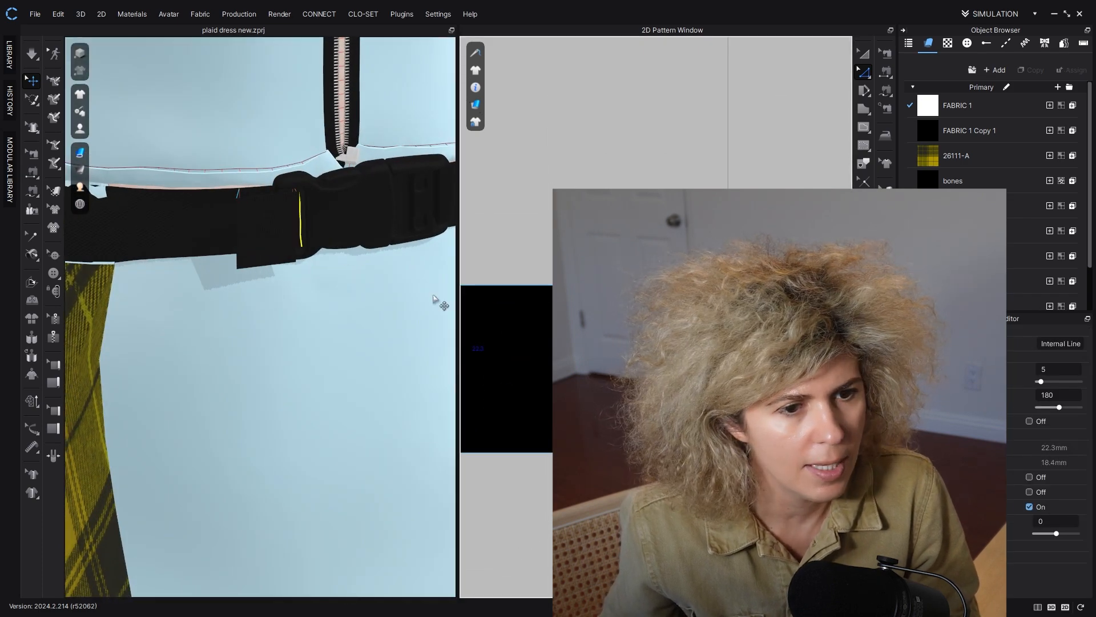
Step: Pin the mesh of the waistband strap behind the buckle's two open slots with Pin (Box)
right_click_drag(436, 299, 455, 295)
scroll(737, 396, "up", 3)
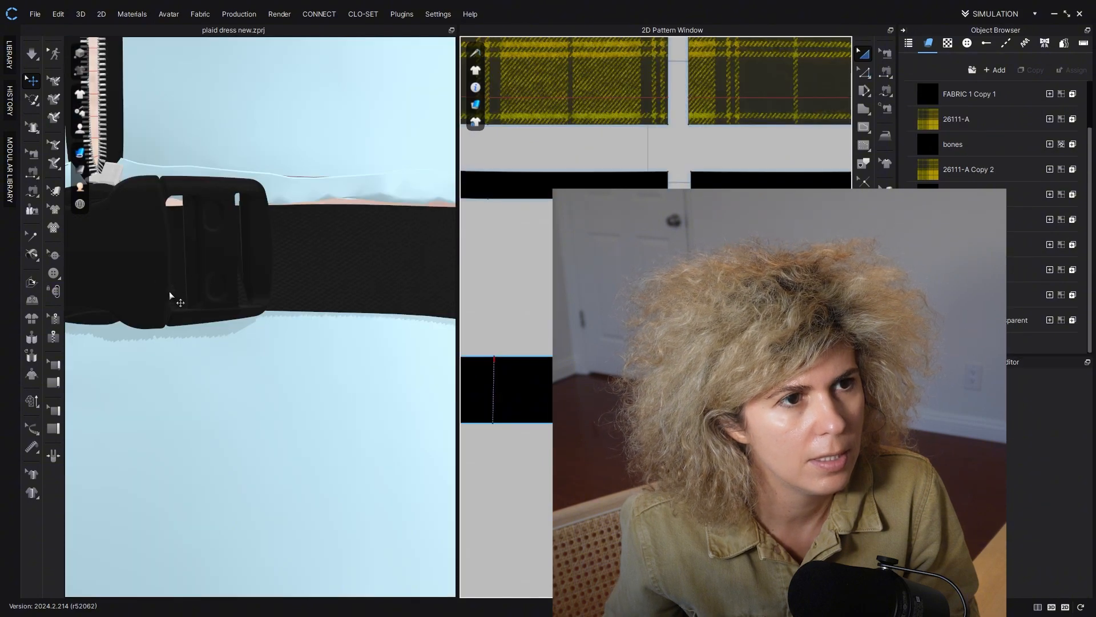
left_click(177, 247)
scroll(682, 410, "up", 2)
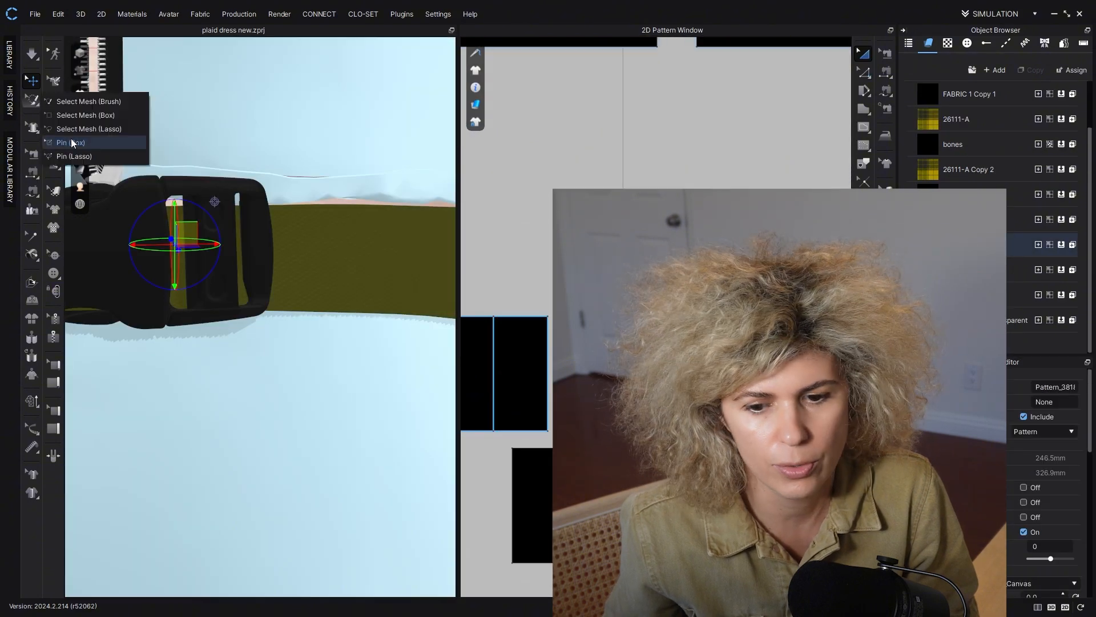
left_click(71, 142)
left_click_drag(168, 188, 226, 326)
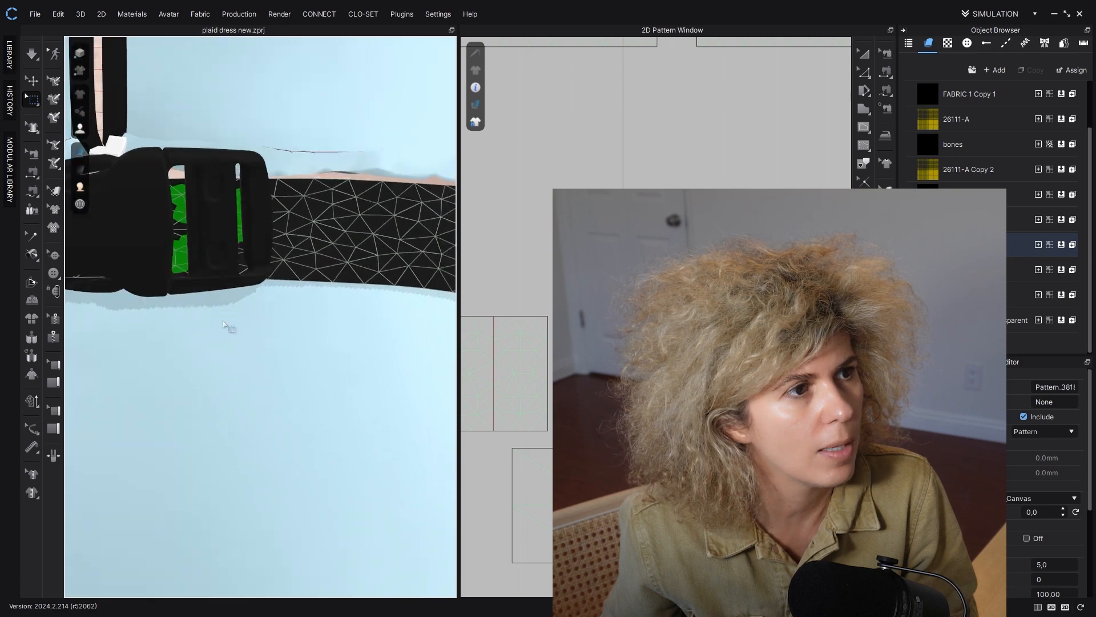
Step: Try to pull the strap's pinned mesh forward so it comes out in front of the buckle
scroll(223, 325, "down", 2)
right_click_drag(223, 325, 257, 358)
left_click_drag(274, 354, 234, 360)
right_click_drag(235, 359, 340, 290)
right_click_drag(259, 267, 386, 347)
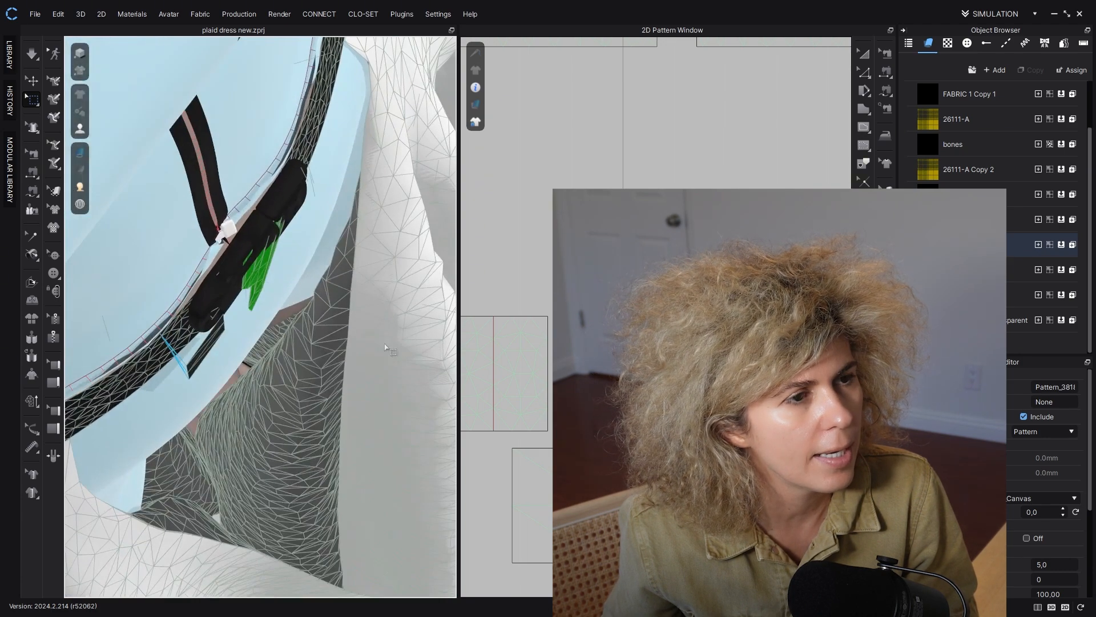
right_click_drag(314, 239, 302, 387)
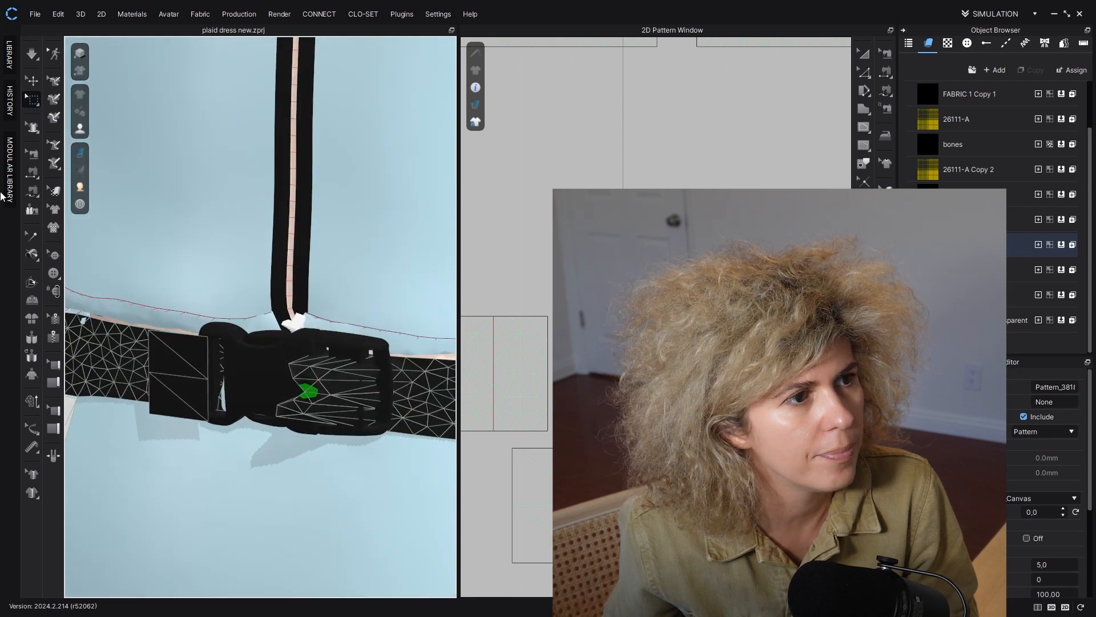
key("q")
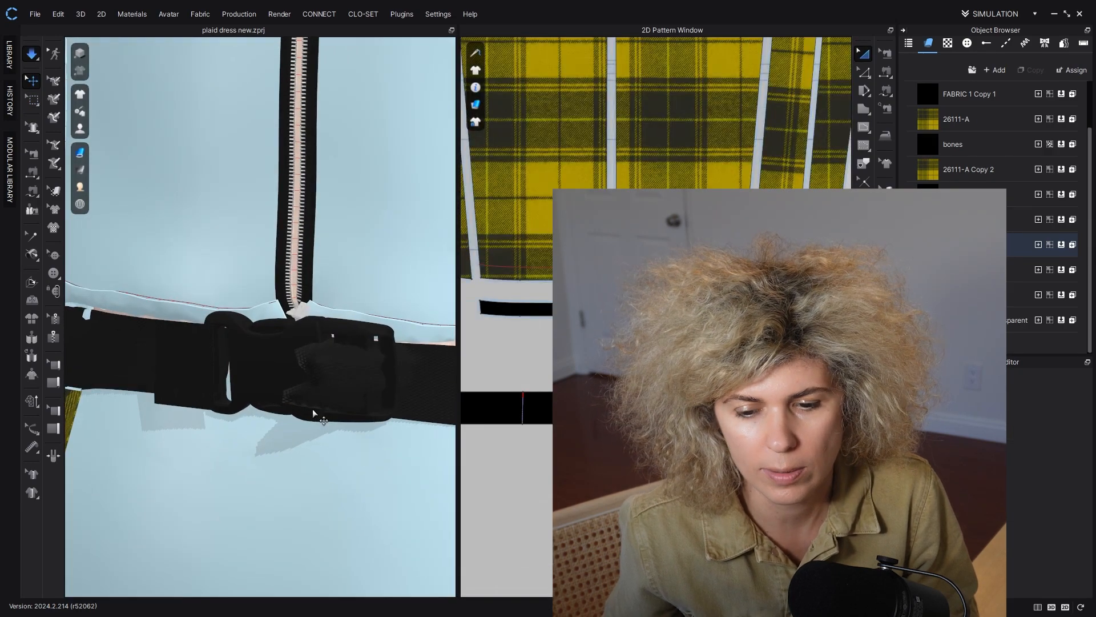
Step: Simulate the pulled strap around the buckle and select the strap pattern
key("space")
right_click_drag(393, 466, 291, 417)
scroll(394, 414, "up", 4)
middle_click_drag(393, 414, 372, 443)
key("space")
left_click(360, 436)
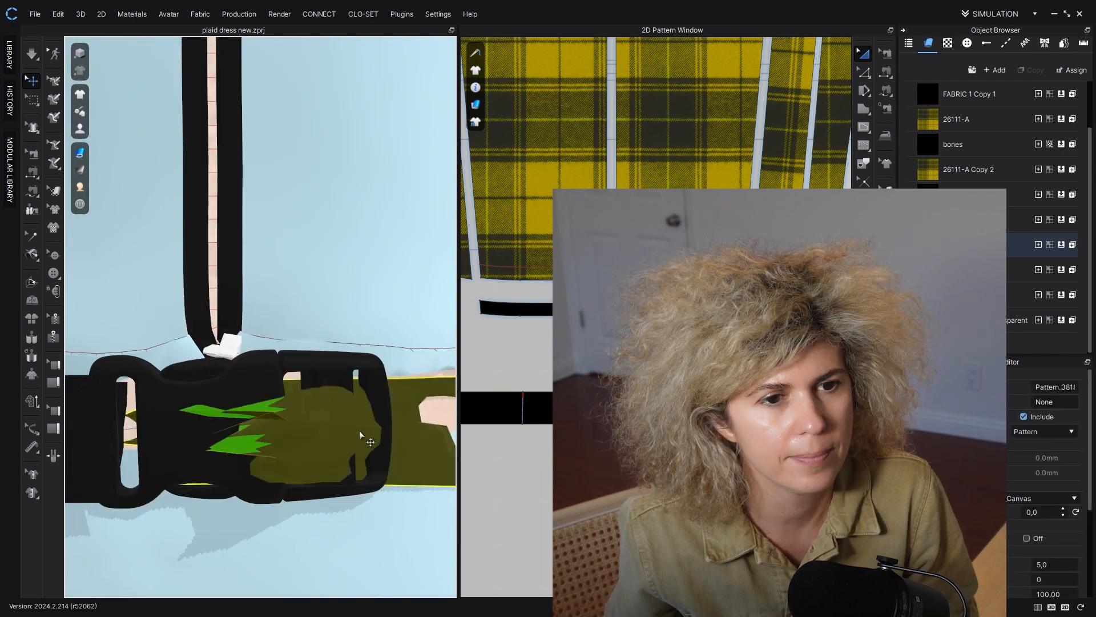
left_click(361, 436)
left_click(994, 319)
Step: Simulate the garment and pull the small square strap piece beside the buckle downward
scroll(239, 437, "down", 5)
right_click_drag(239, 437, 268, 457)
key("space")
left_click_drag(257, 451, 257, 512)
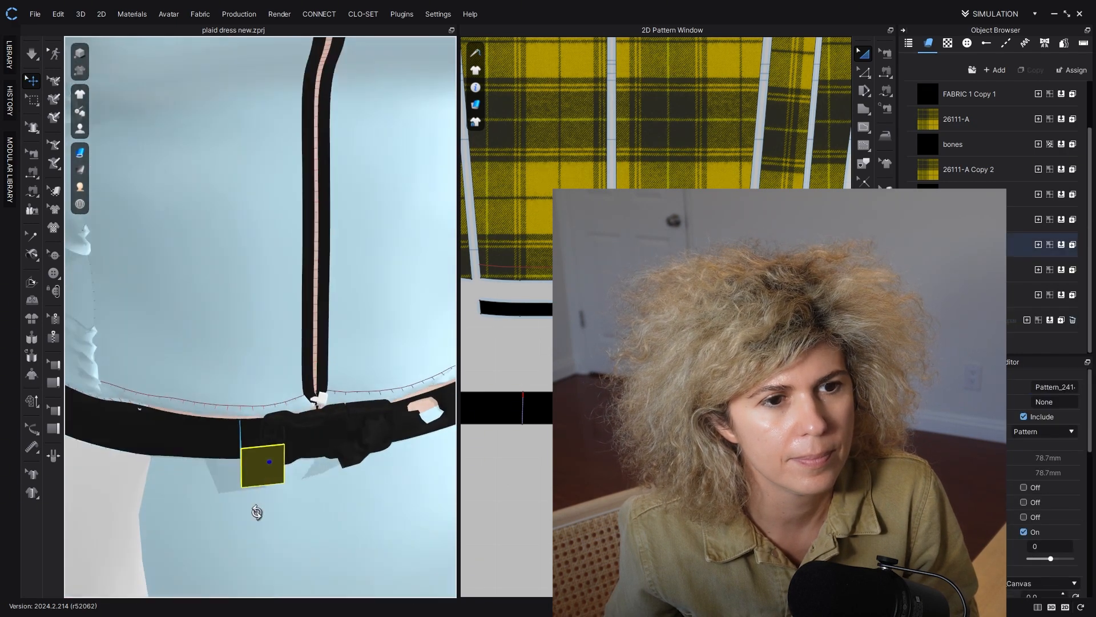
key("space")
Step: Examine the sewing lines between the small strap piece, the buckle and the waistband
scroll(529, 447, "up", 6)
left_click(886, 90)
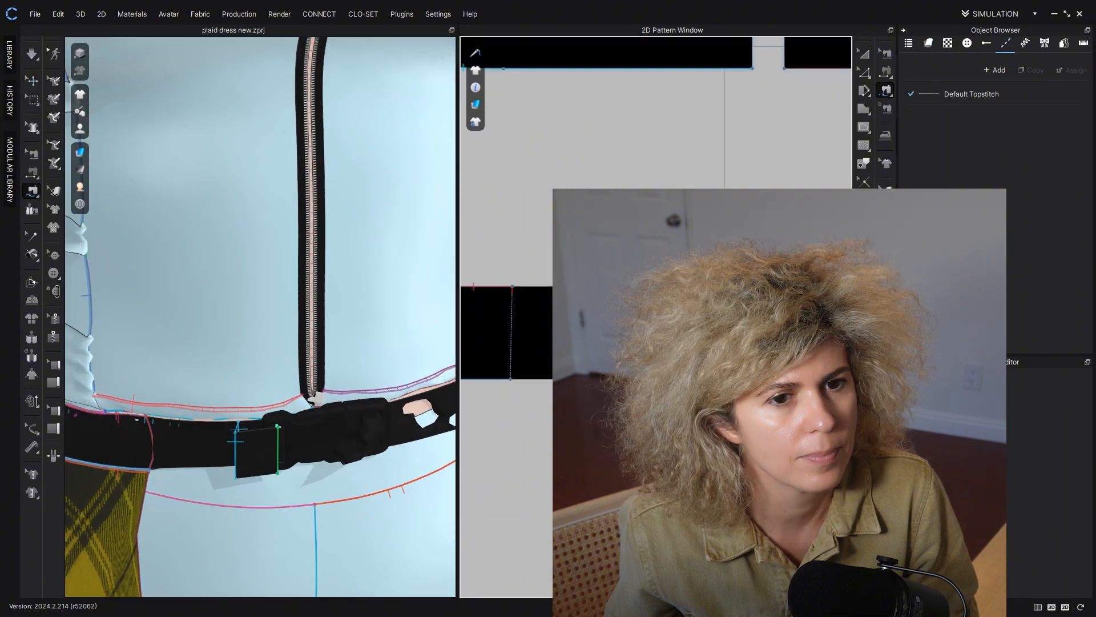
right_click_drag(362, 478, 332, 484)
key("a")
Step: Reset the tangled waistband strap's 3D arrangement and place it back with Superimpose (Over)
left_click(394, 467)
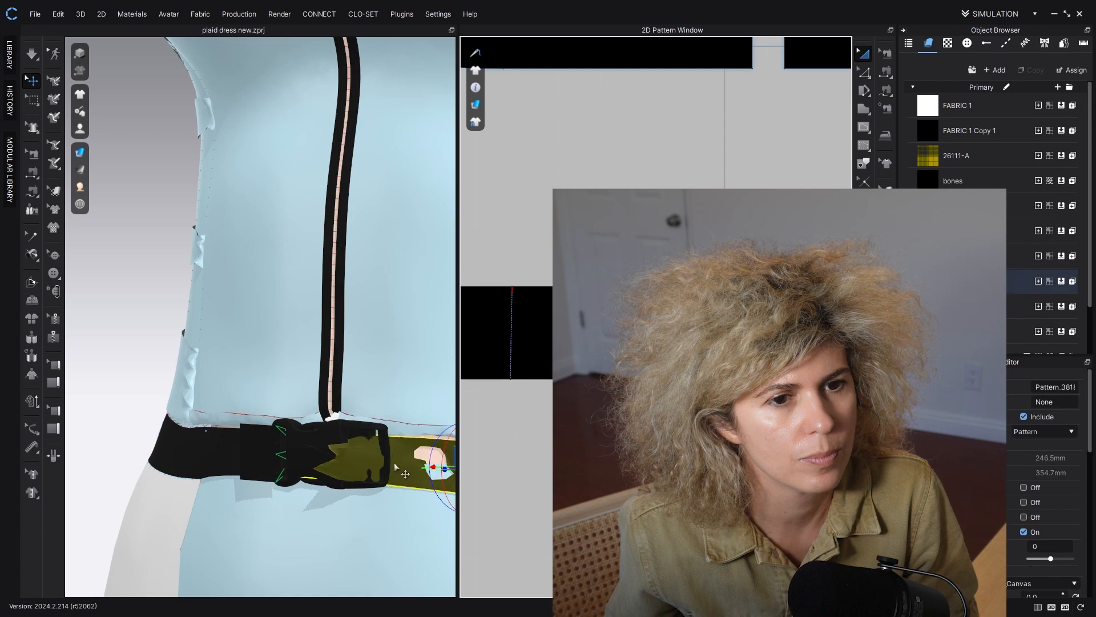
right_click(396, 467)
left_click(486, 238)
right_click(163, 522)
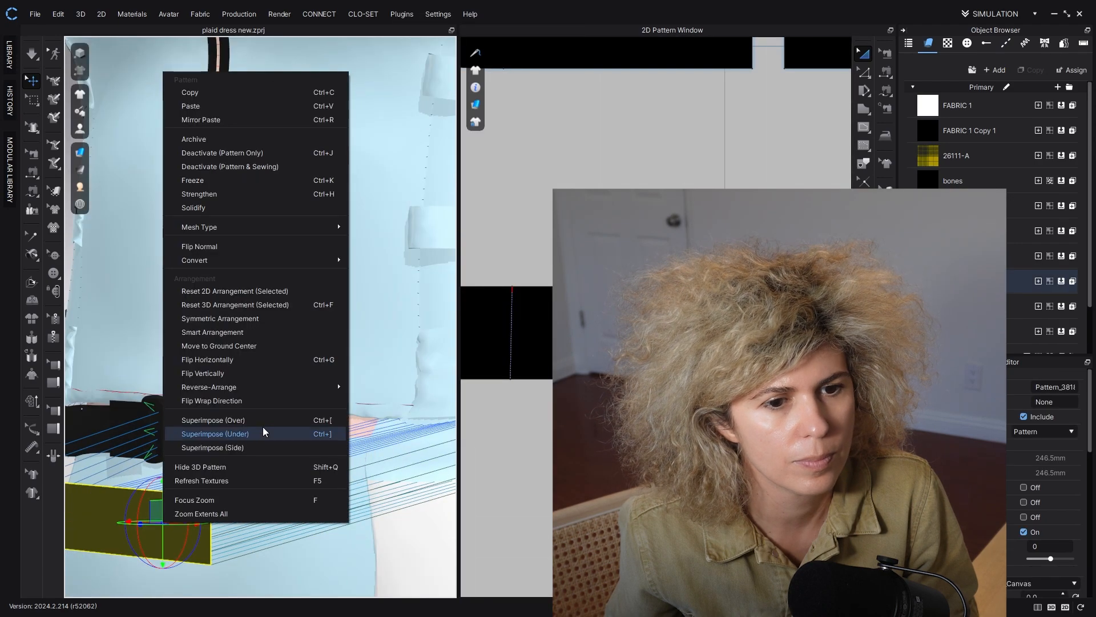
left_click(257, 444)
key("ctrl+z")
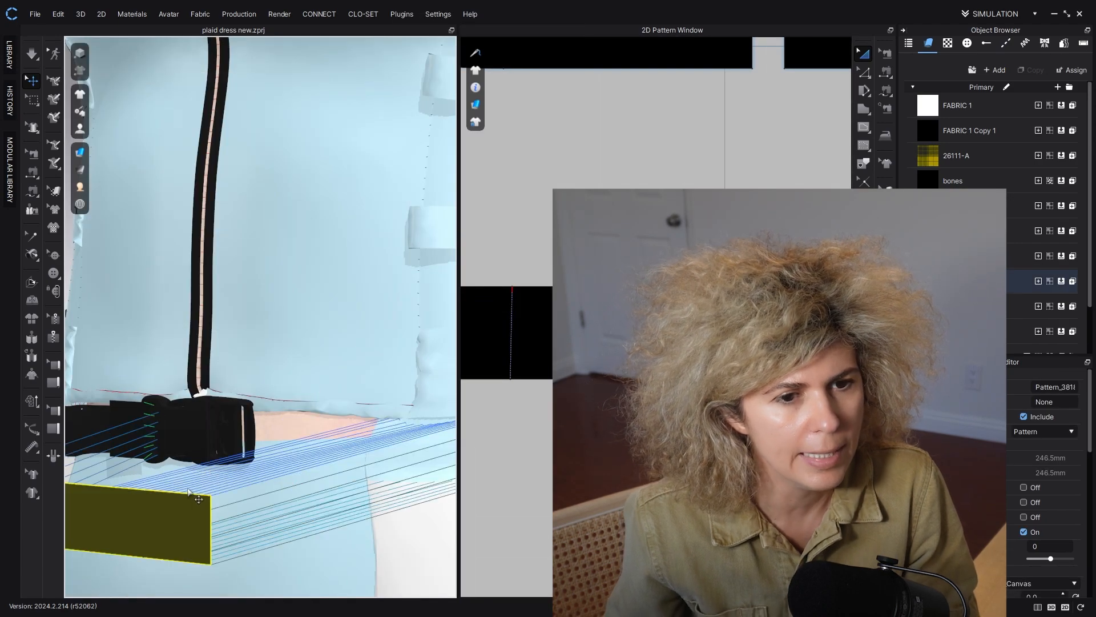
right_click(170, 513)
left_click(218, 409)
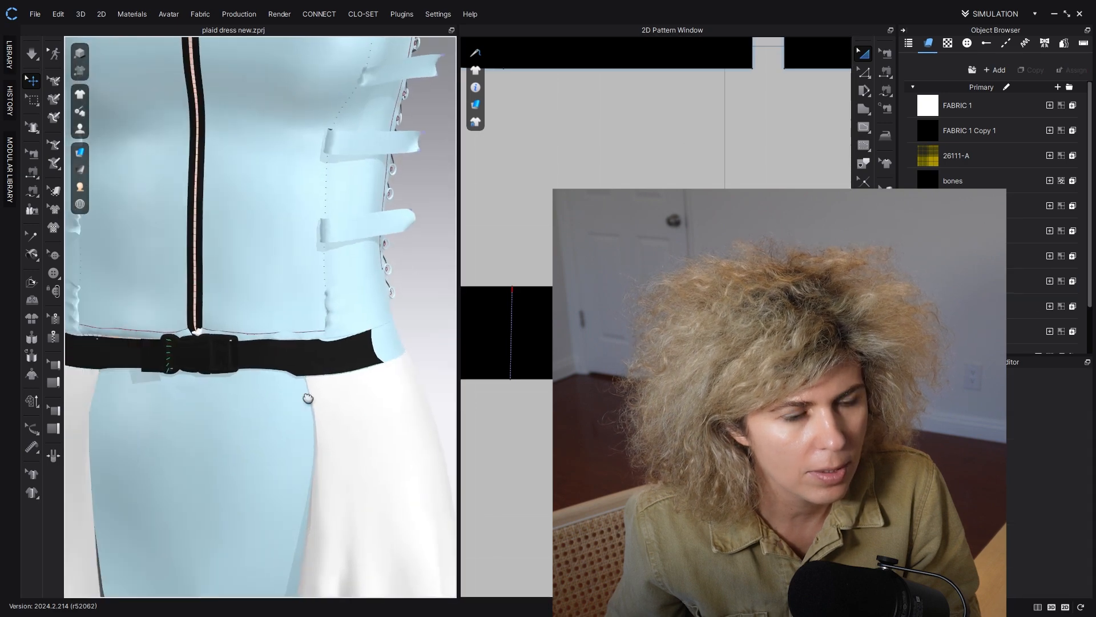
Step: Box-pin the strap mesh showing in the buckle's slots and pull it out in front of the buckle
scroll(216, 461, "up", 5)
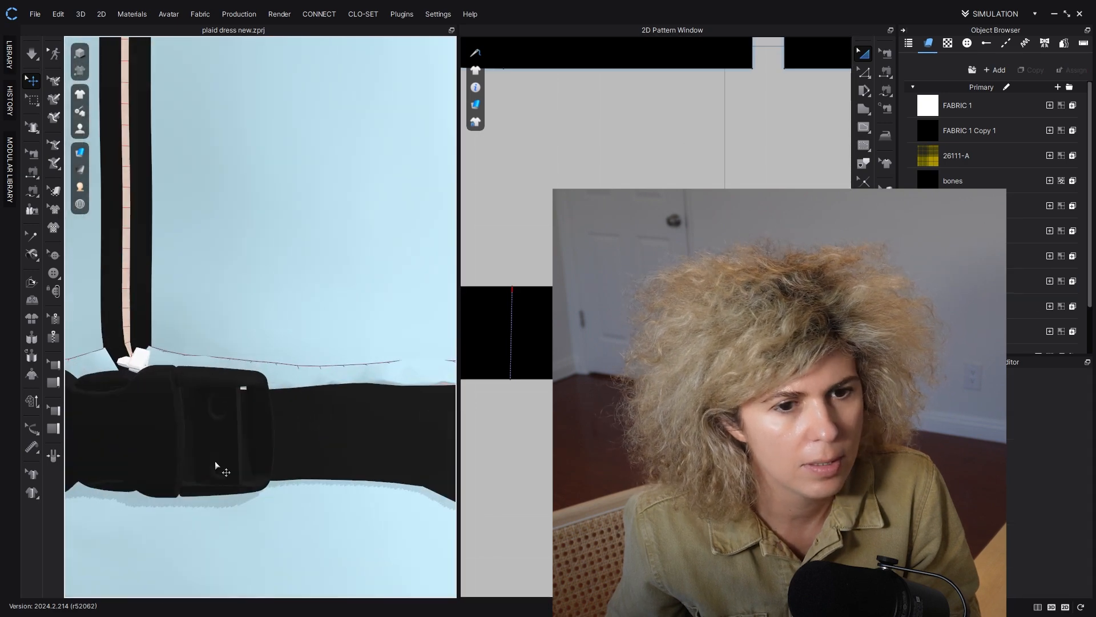
middle_click_drag(215, 461, 155, 492)
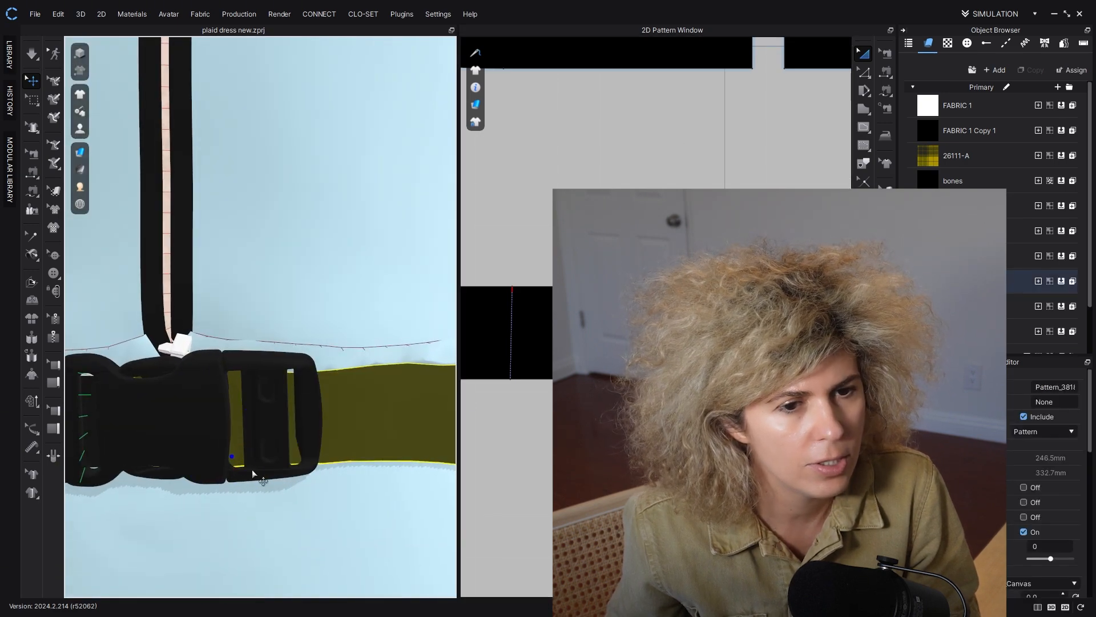
right_click_drag(251, 469, 255, 478)
left_click(32, 99)
left_click_drag(685, 268, 777, 400)
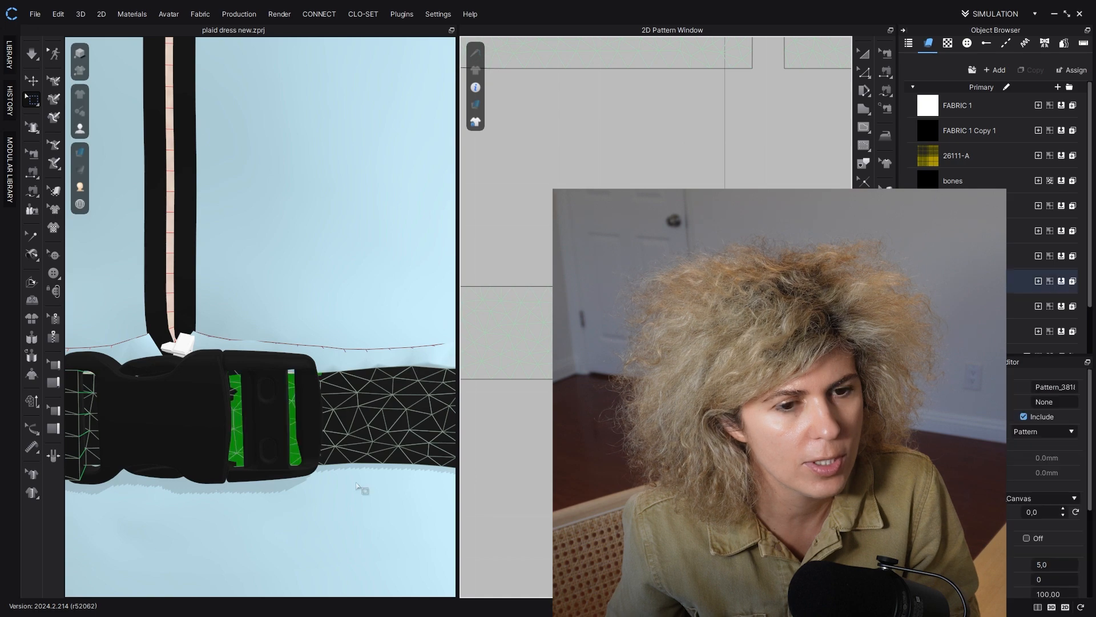
right_click_drag(308, 440, 273, 503)
left_click_drag(236, 438, 240, 489)
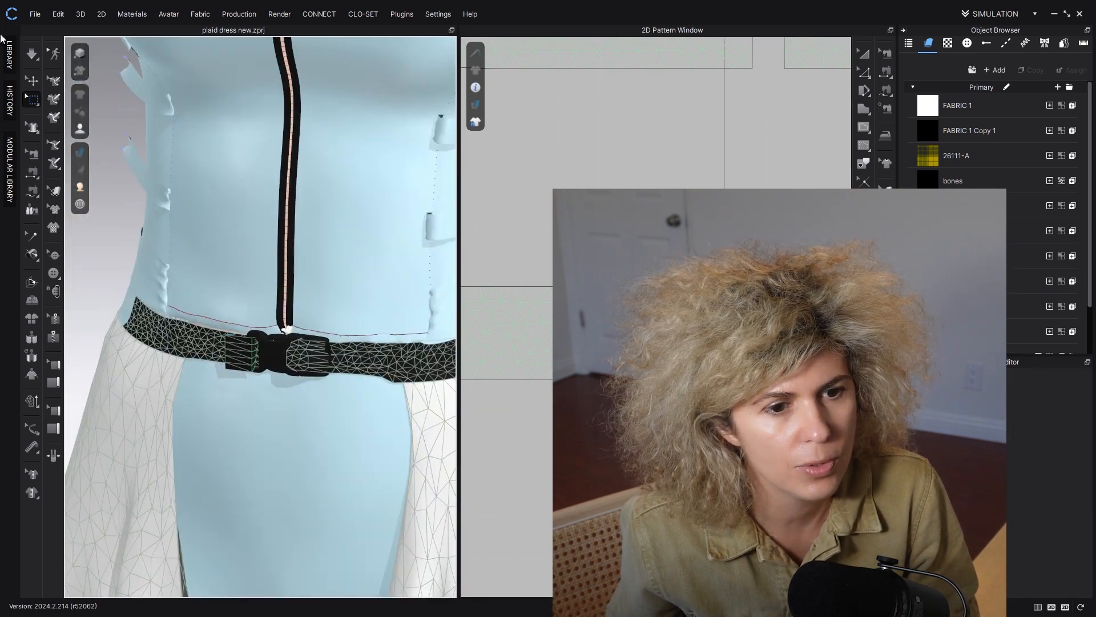
Step: Strengthen the waistband straps and simulate them around the buckle
left_click(32, 80)
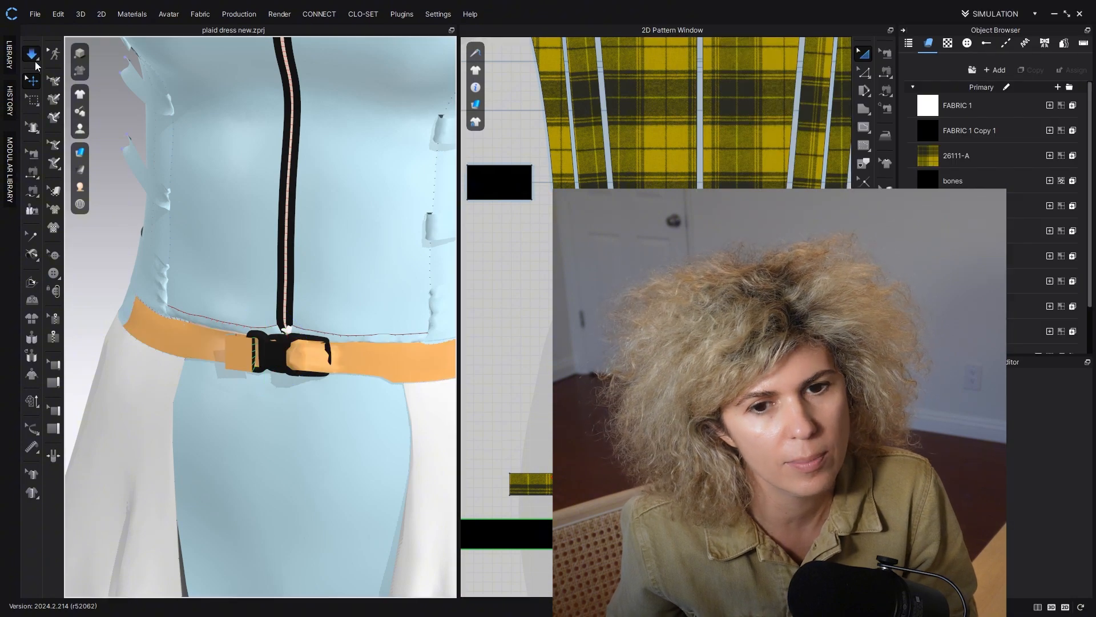
left_click(35, 62)
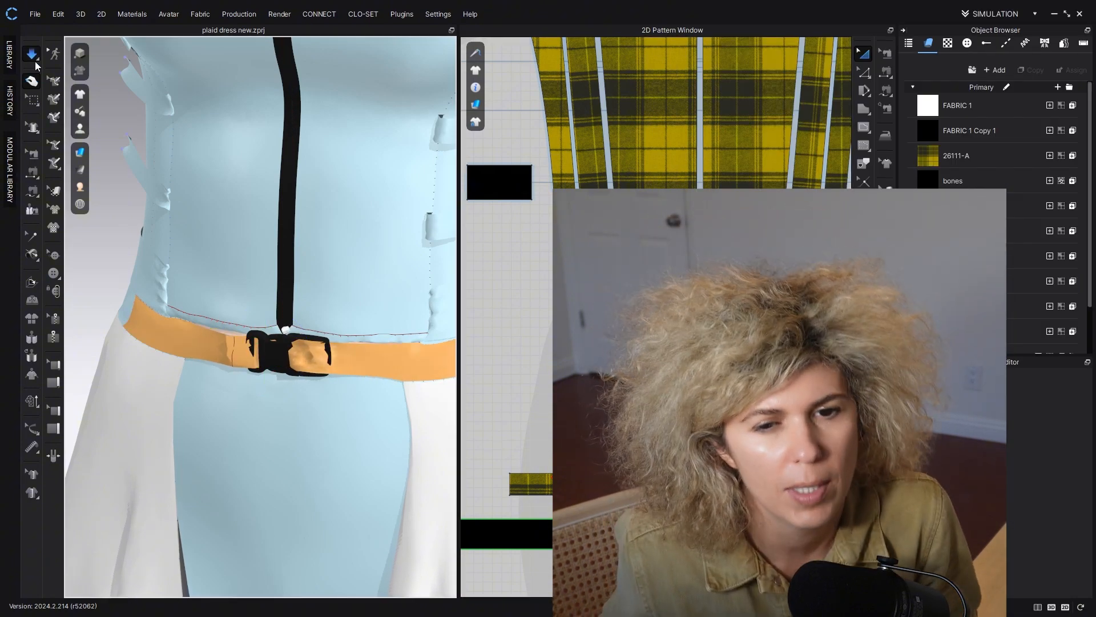
right_click_drag(305, 385, 380, 423)
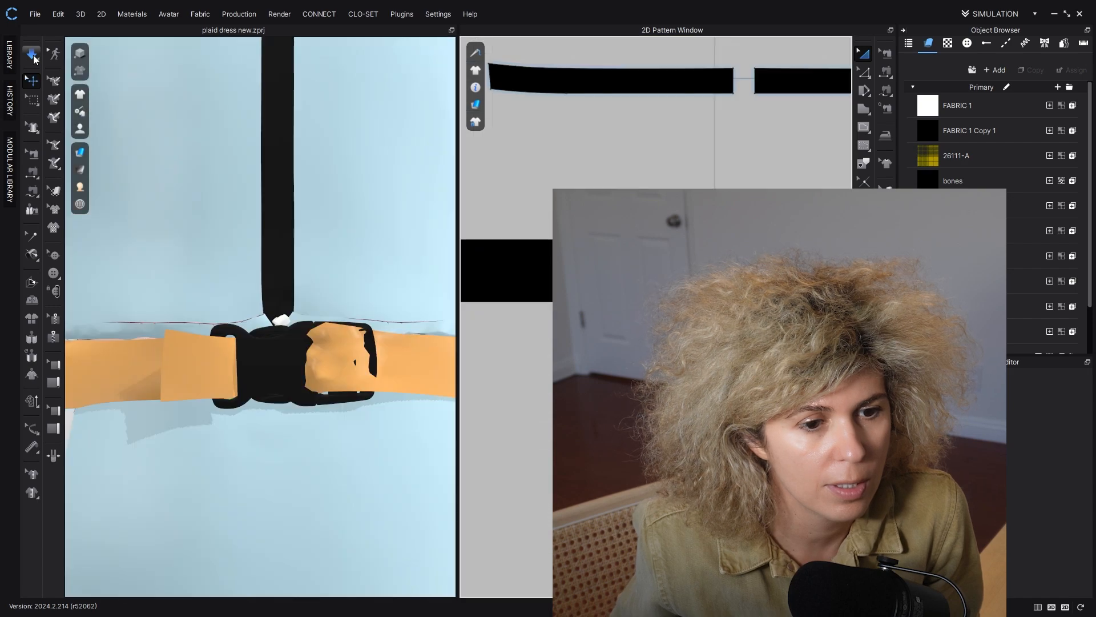
Step: Save the project and simulate the strengthened straps further
key("ctrl+s")
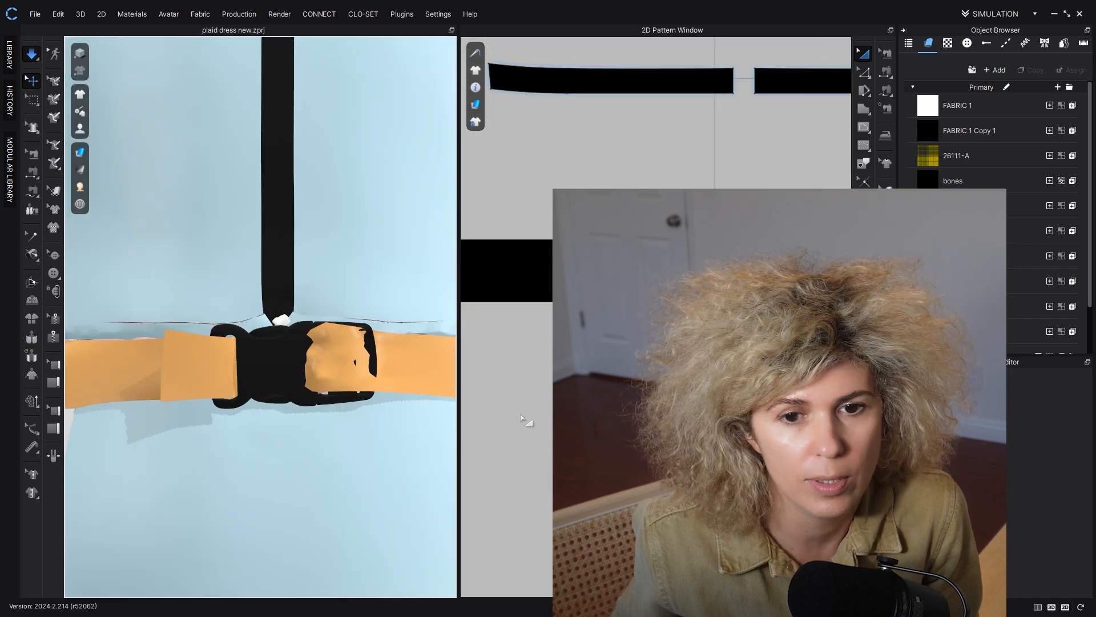
key("space")
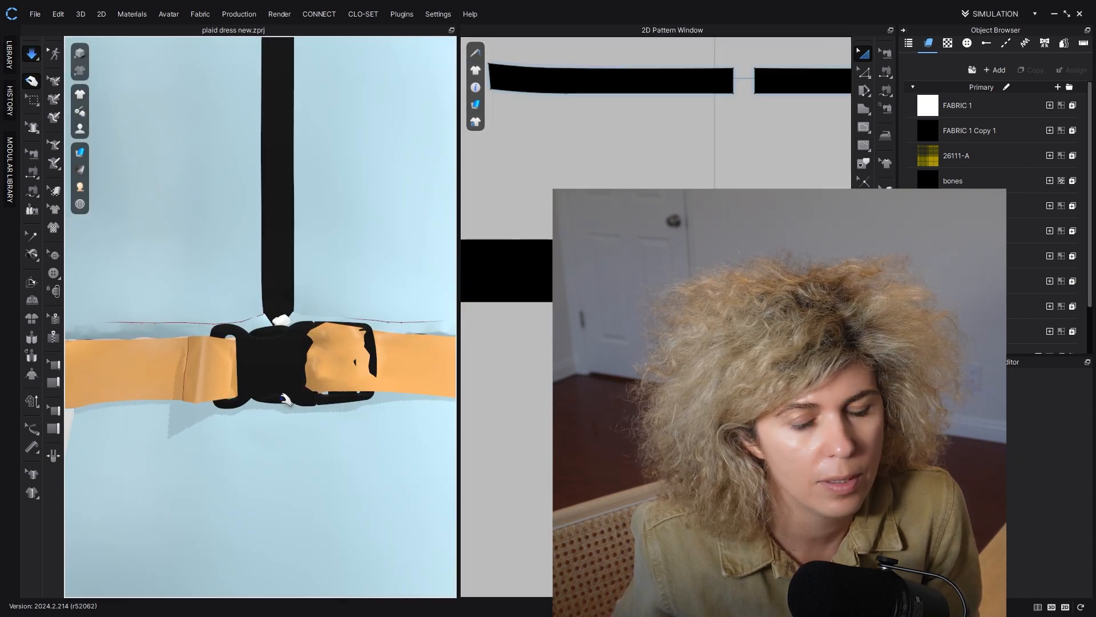
key("space")
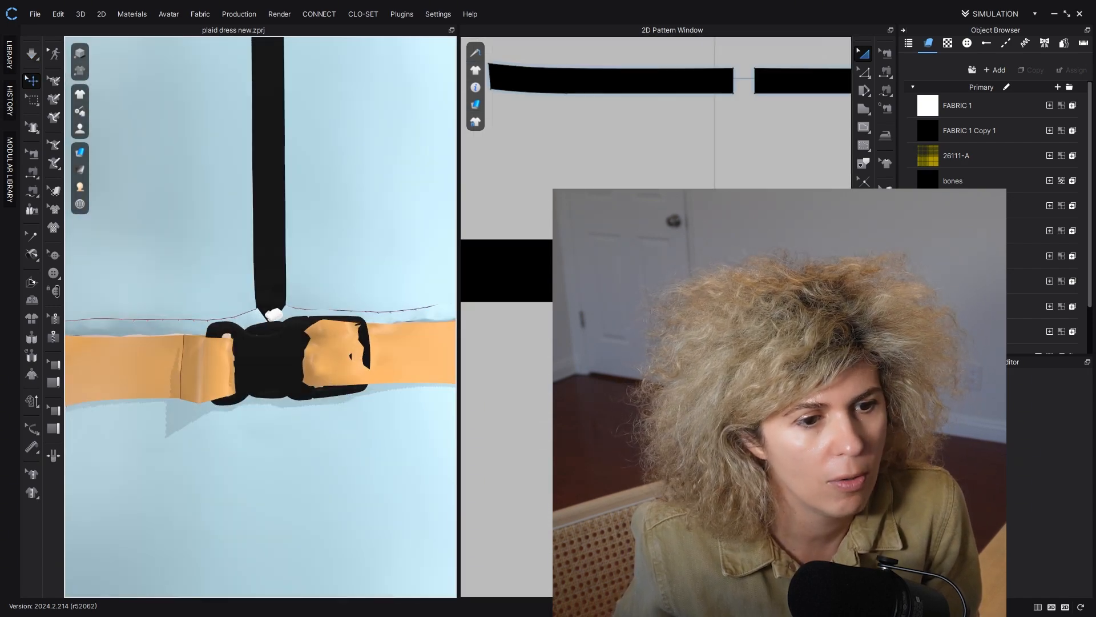
Step: Try to pull a box-pinned section of the waistband strap's mesh into place at the buckle's open slots
left_click(229, 359)
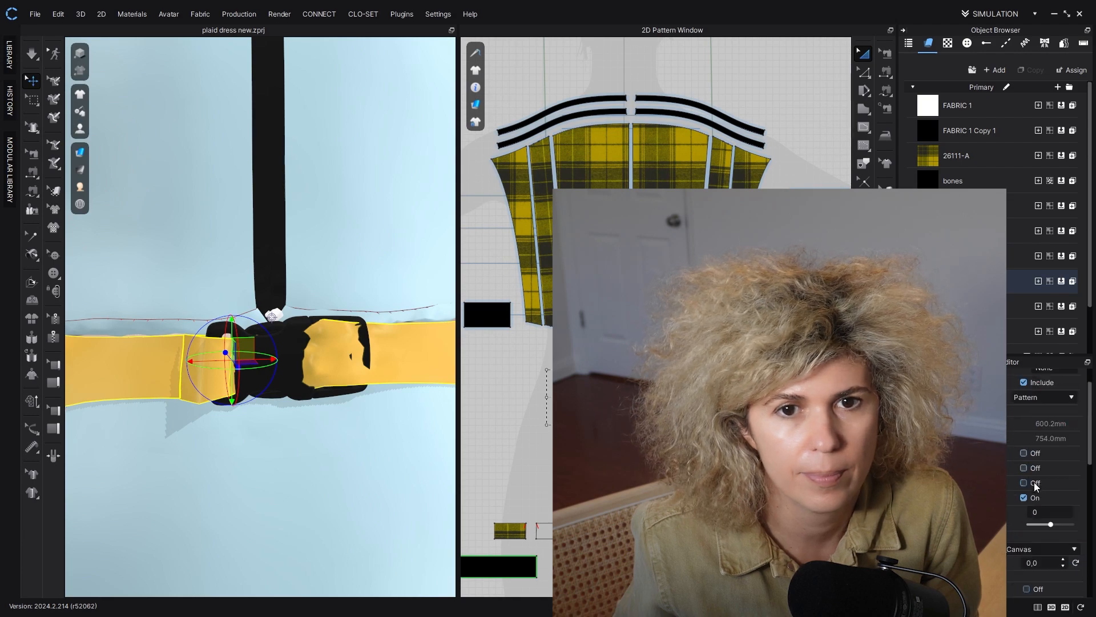
left_click(343, 422)
right_click_drag(343, 423, 419, 412)
left_click(362, 375)
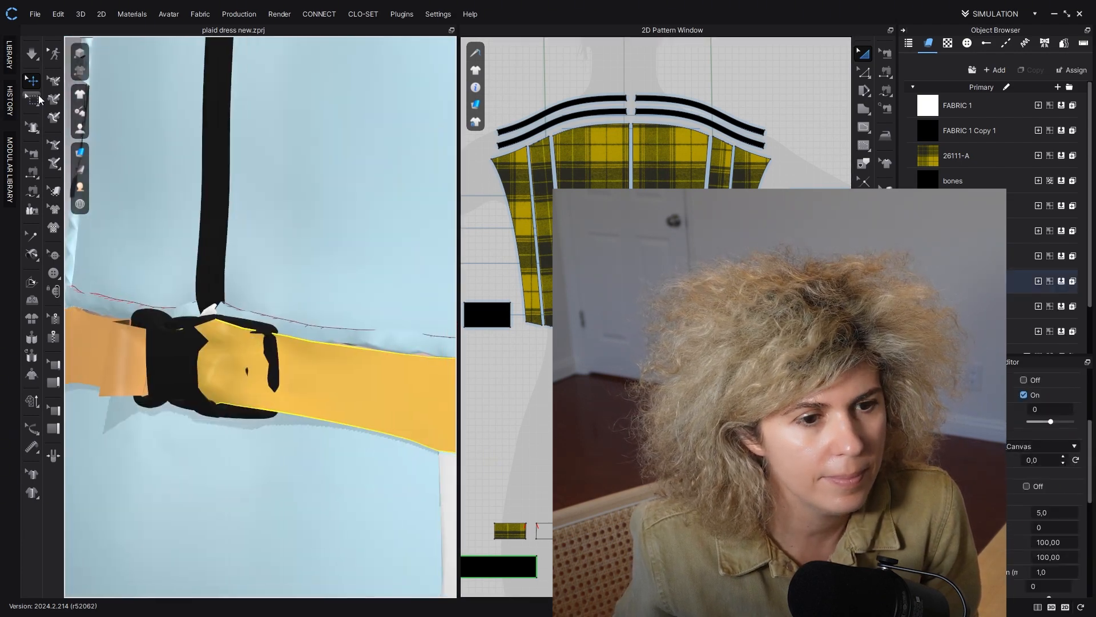
left_click(32, 99)
right_click_drag(284, 400, 255, 394)
left_click_drag(226, 368, 251, 412)
right_click_drag(251, 412, 213, 412)
left_click_drag(212, 412, 209, 452)
Step: Clear the mesh selection and simulate the strap around the buckle
right_click_drag(209, 453, 308, 417)
left_click(184, 464)
left_click(32, 59)
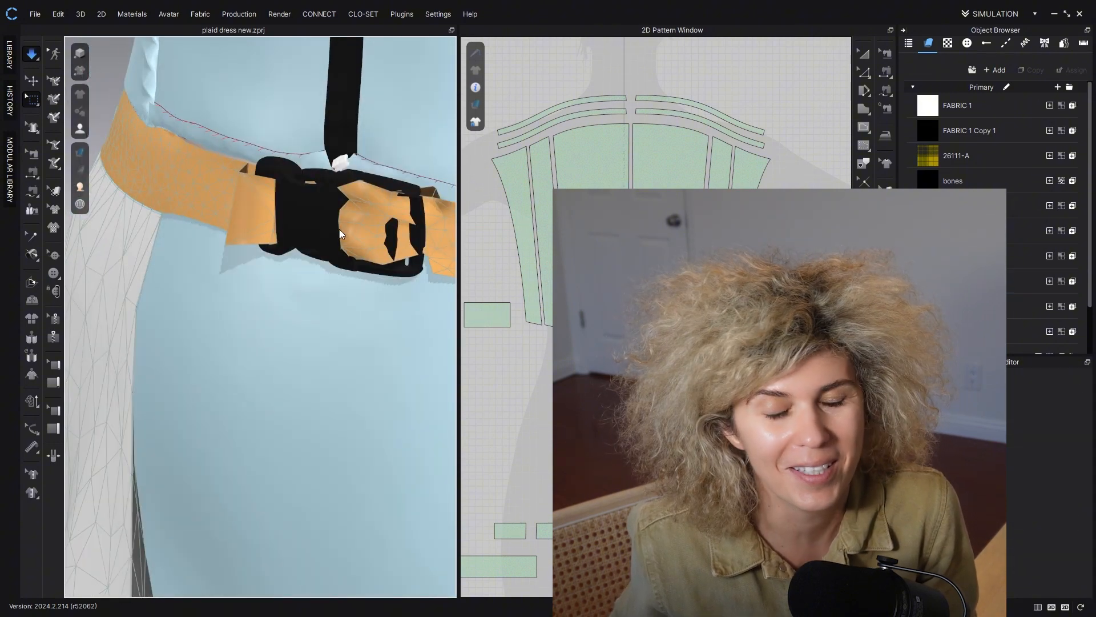
right_click_drag(339, 228, 250, 246)
scroll(249, 274, "down", 3)
middle_click_drag(250, 309, 231, 371)
key("space")
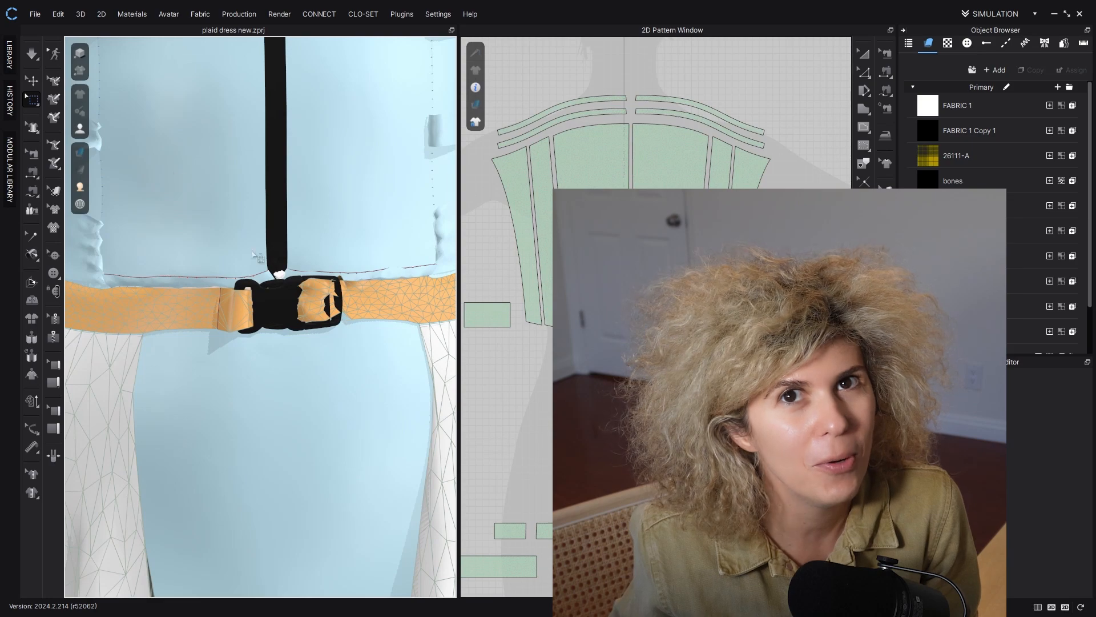
scroll(246, 270, "up", 3)
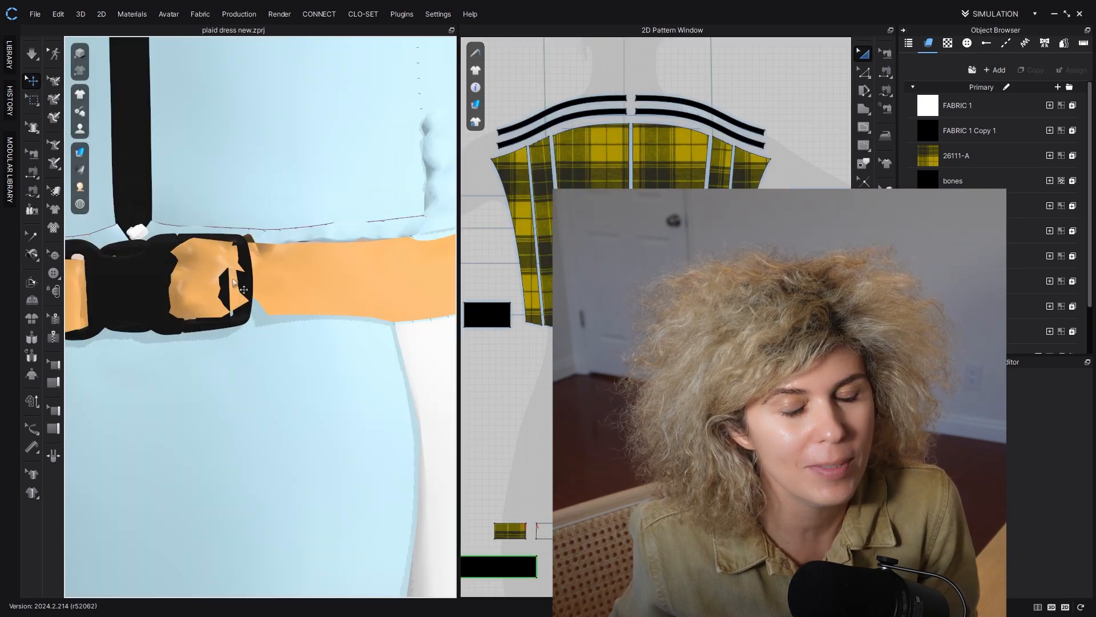
right_click_drag(287, 252, 320, 228)
left_click(372, 318)
right_click_drag(372, 318, 342, 348)
left_click_drag(376, 320, 384, 373)
key("ctrl+z")
Step: Reset the 3D arrangement of the waistband strap on the buckle's open-slot side
right_click_drag(384, 372, 361, 264)
scroll(366, 288, "down", 3)
left_click(346, 293)
right_click(290, 295)
left_click(361, 221)
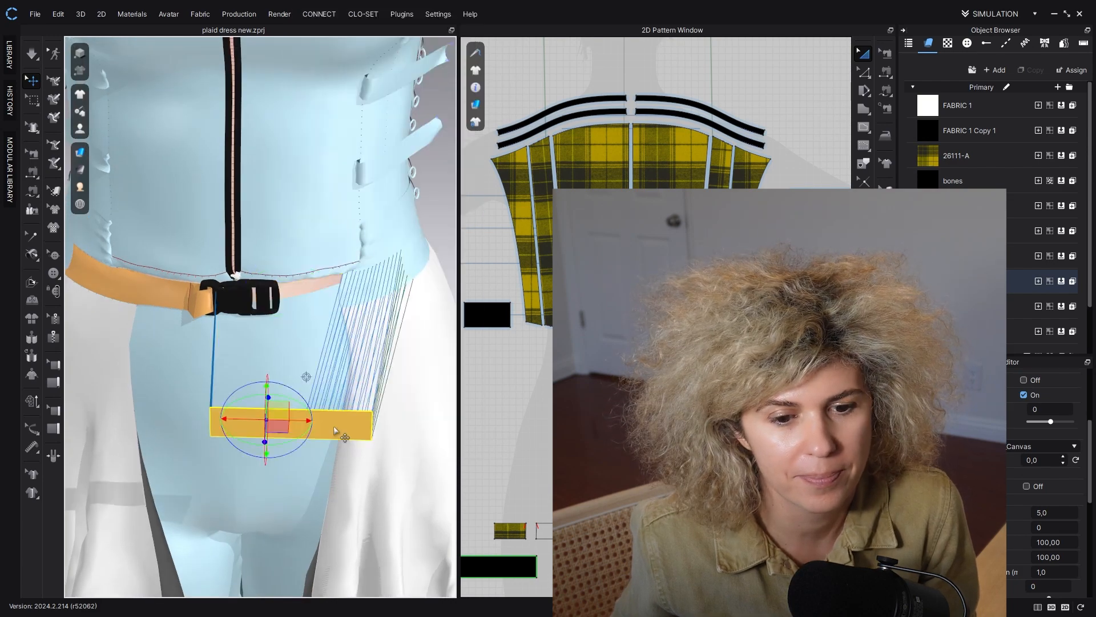
Step: Move the flat strap up closer to the waistband and superimpose it over the garment
right_click_drag(301, 371, 276, 410)
left_click_drag(235, 447, 282, 337)
right_click_drag(282, 337, 297, 419)
right_click(290, 421)
left_click(335, 376)
key("ctrl+z")
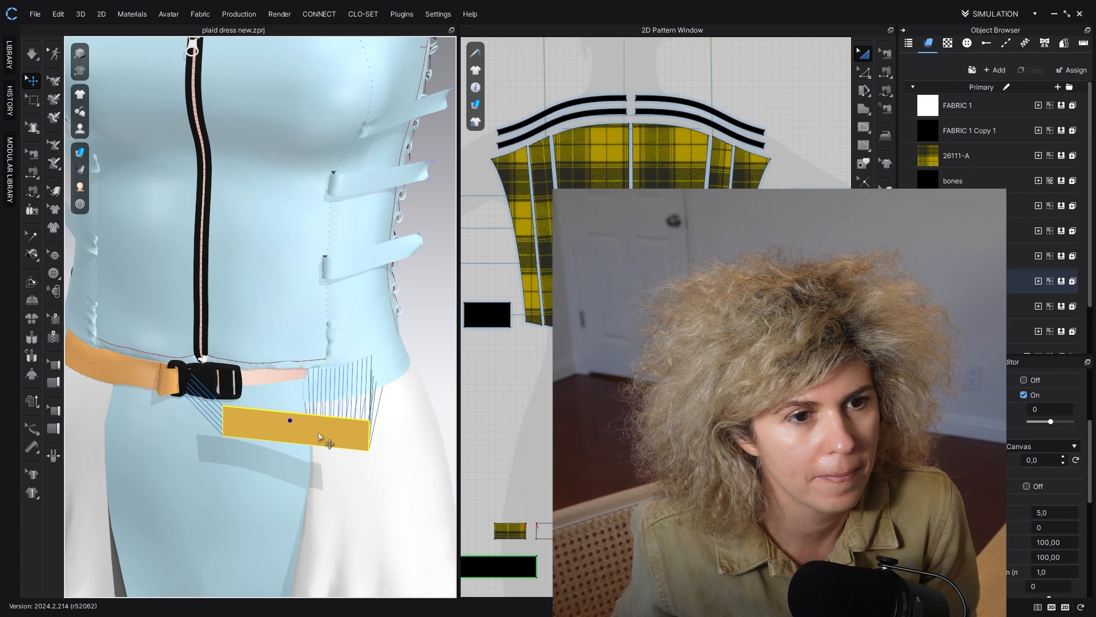
right_click(320, 434)
left_click(364, 362)
Step: Simulate the garment so the strap settles around the waist at the buckle, and select the strap
right_click_drag(364, 363, 408, 357)
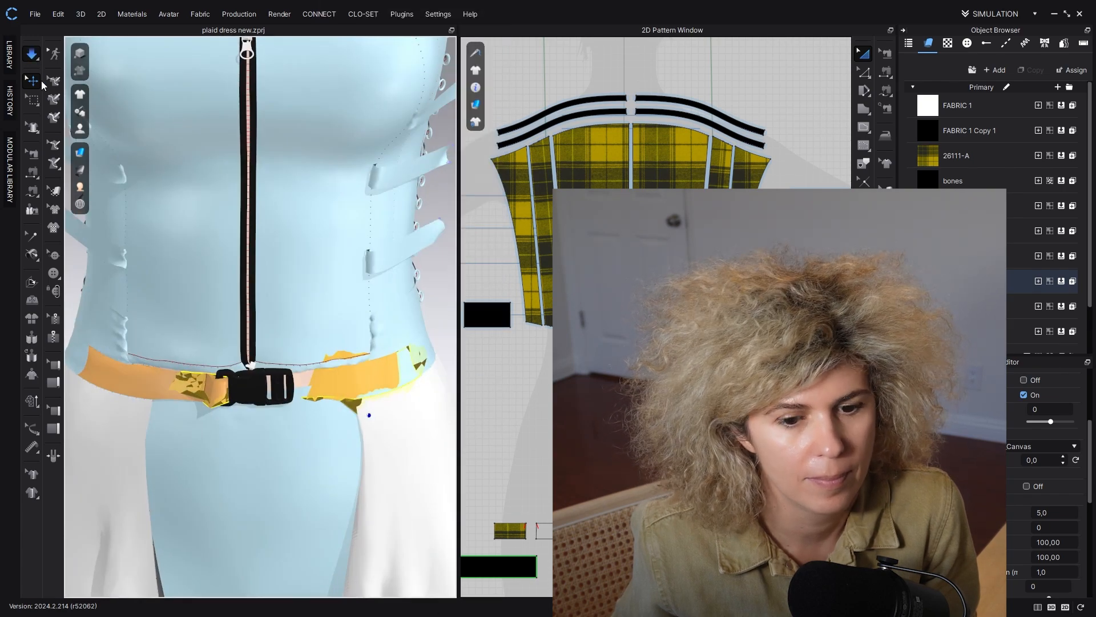
key("space")
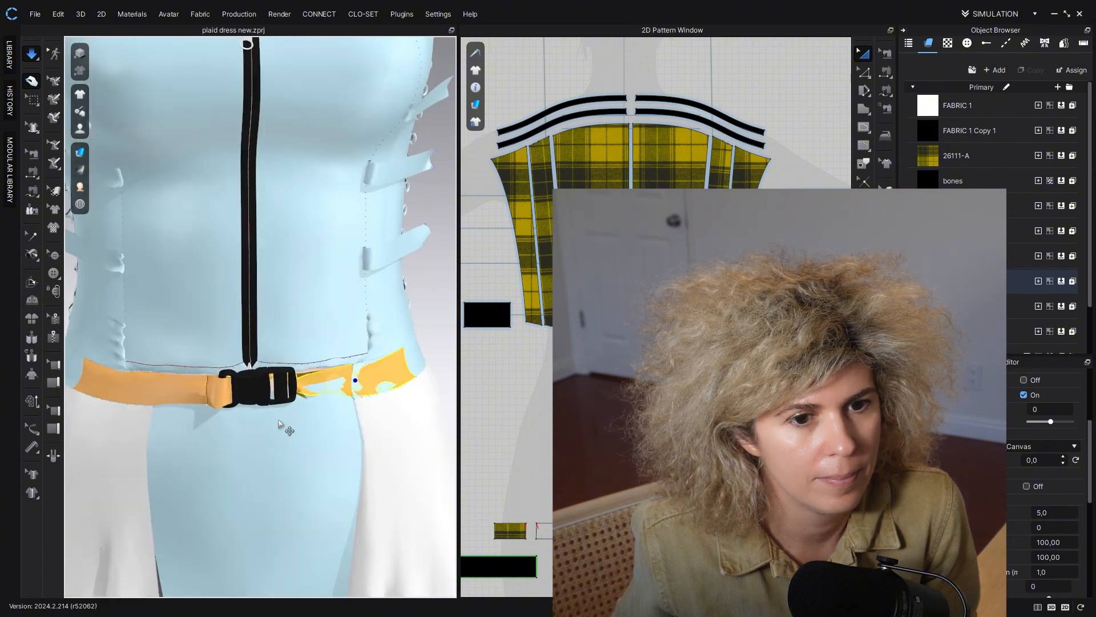
key("space")
left_click(311, 387)
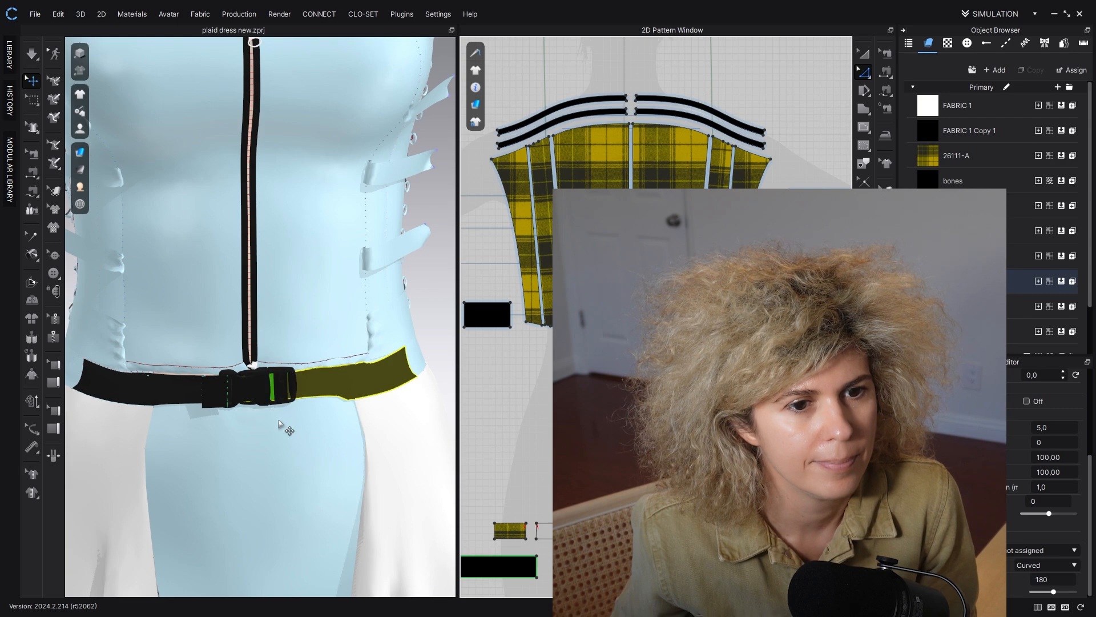
right_click_drag(278, 421, 292, 424)
Step: Fit the short strap pieces at the front waistband buckle and clear the strengthening from the loop on its side
left_click(231, 403)
scroll(633, 388, "up", 6)
left_click(566, 365)
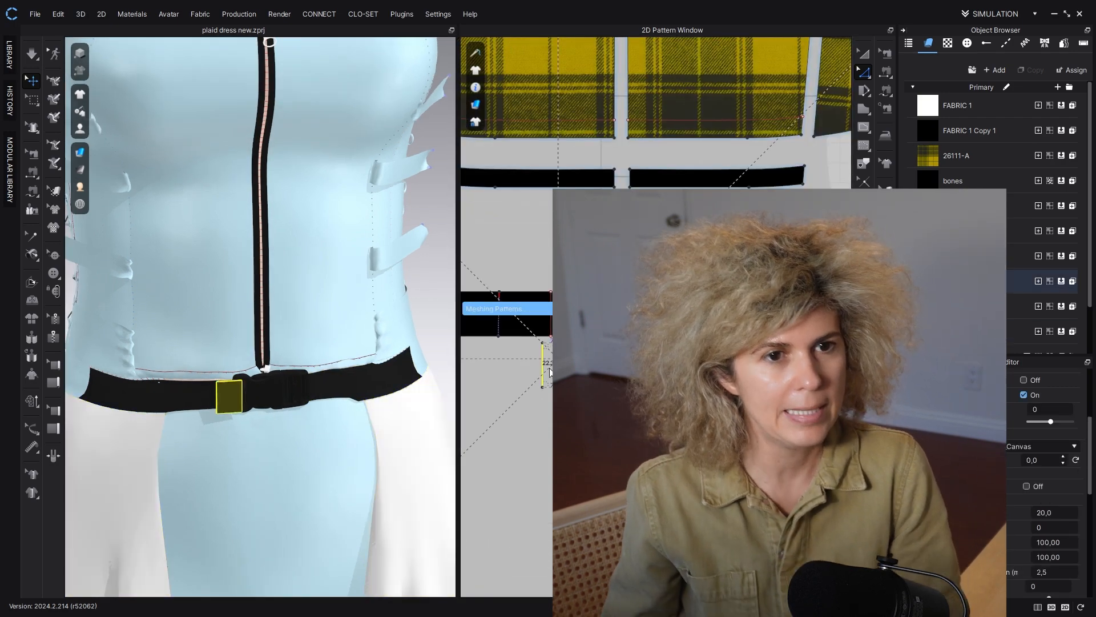
left_click(537, 342)
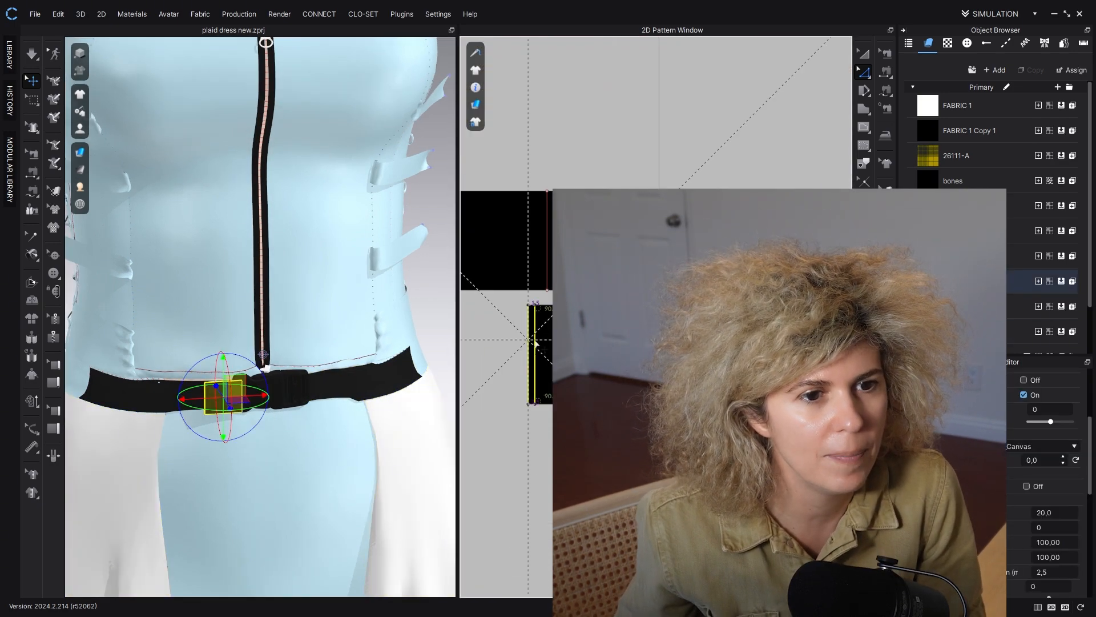
left_click(533, 442)
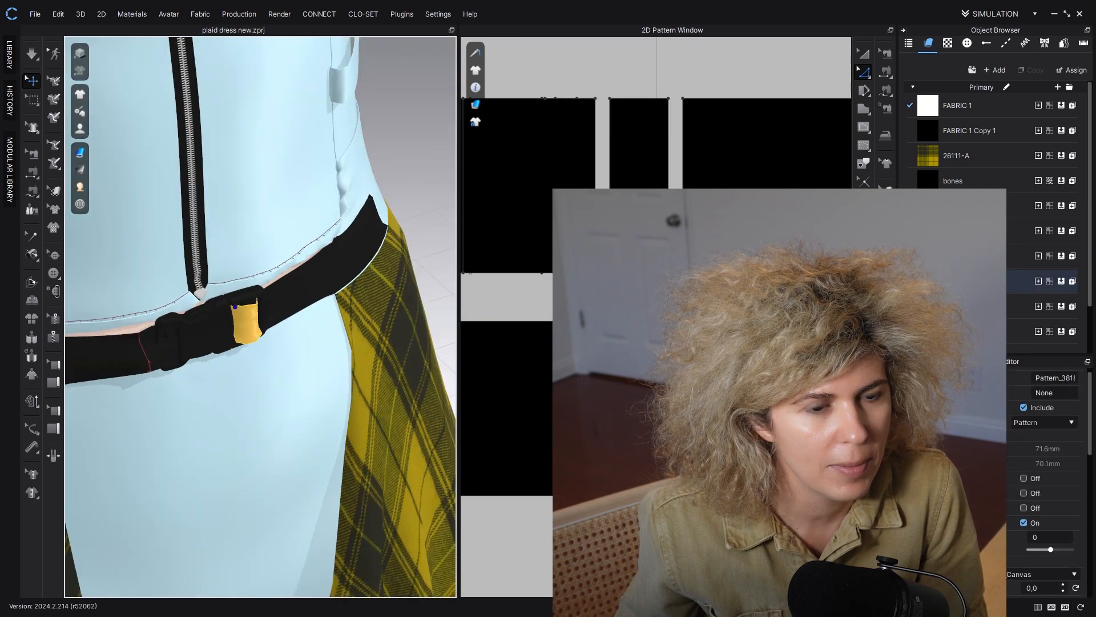
left_click(251, 320)
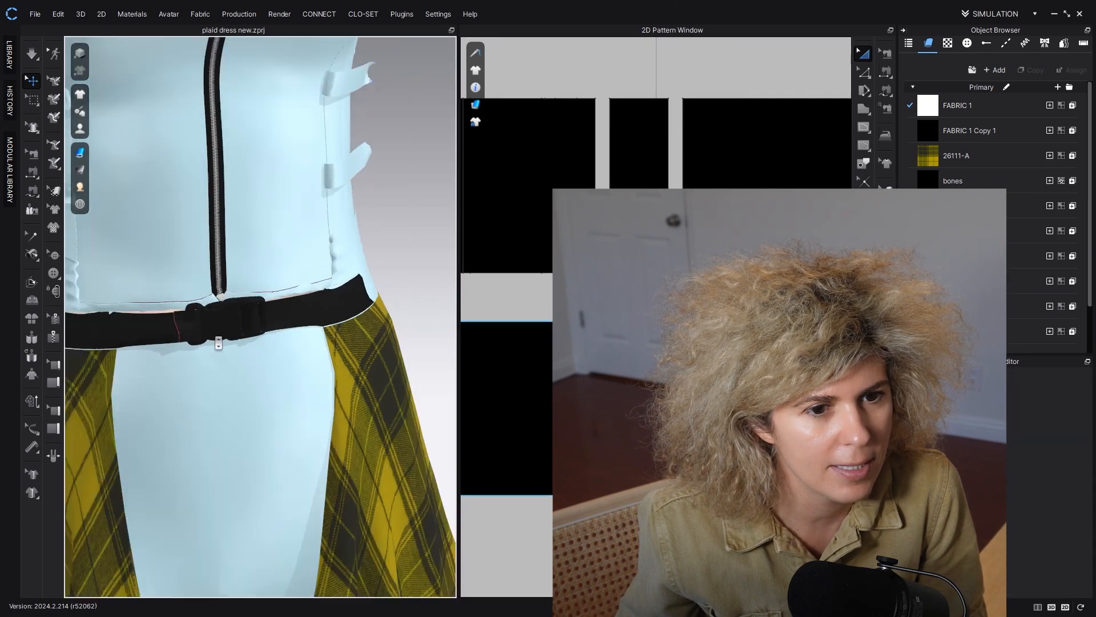
scroll(260, 317, "down", 5)
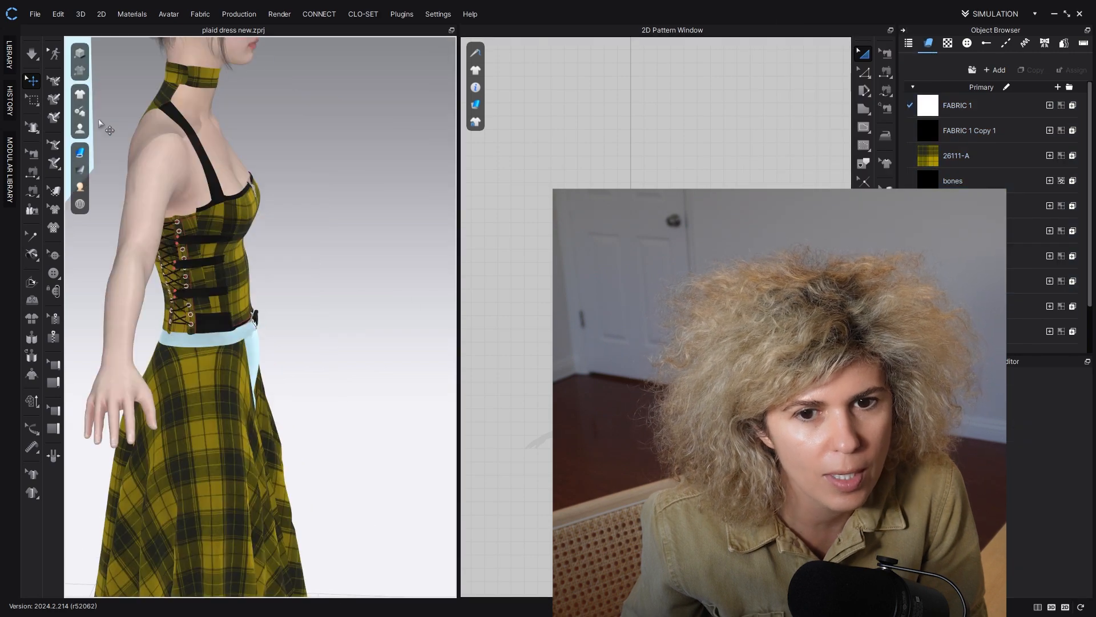
Step: Hide the avatar and place another YKK-LB20R buckle over the side lacing beside the top strap, turned in line with it
left_click(80, 128)
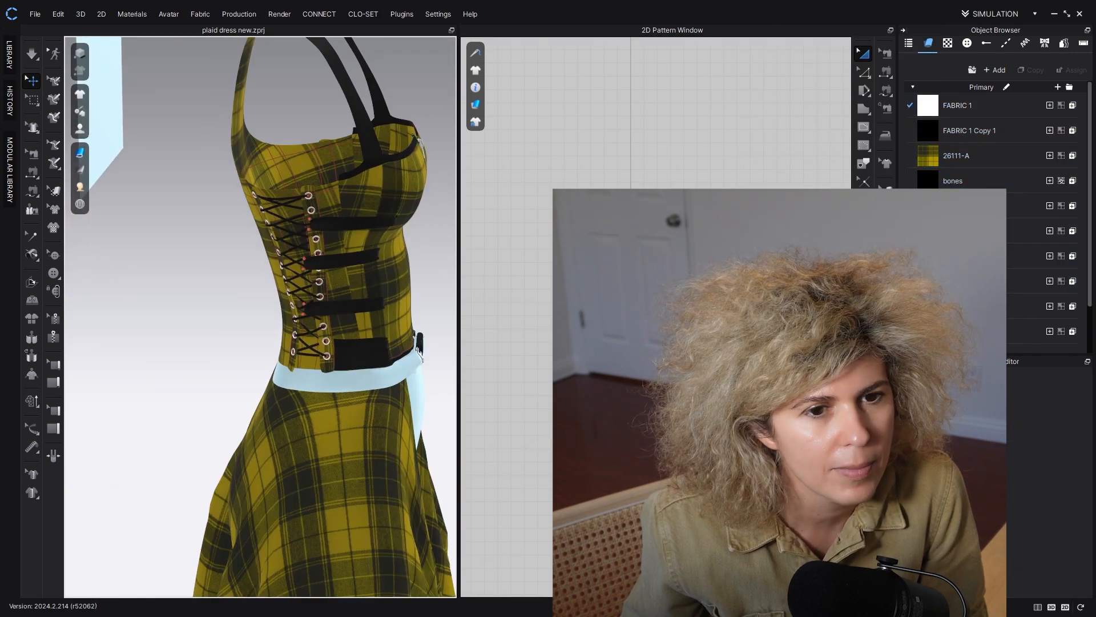
left_click(1044, 42)
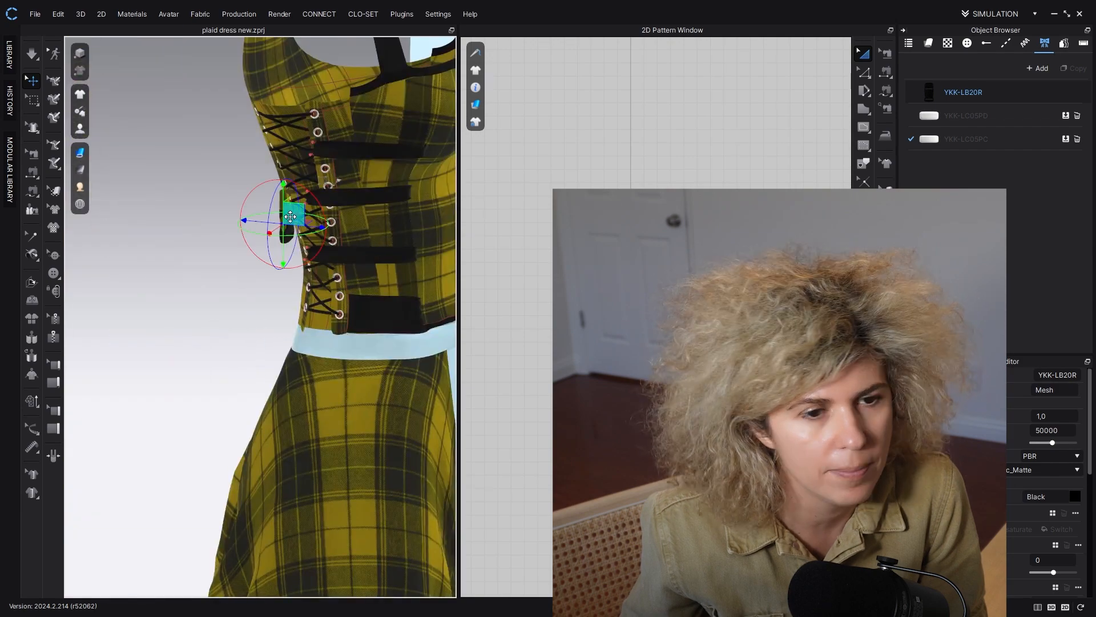
scroll(361, 217, "up", 3)
scroll(313, 162, "up", 5)
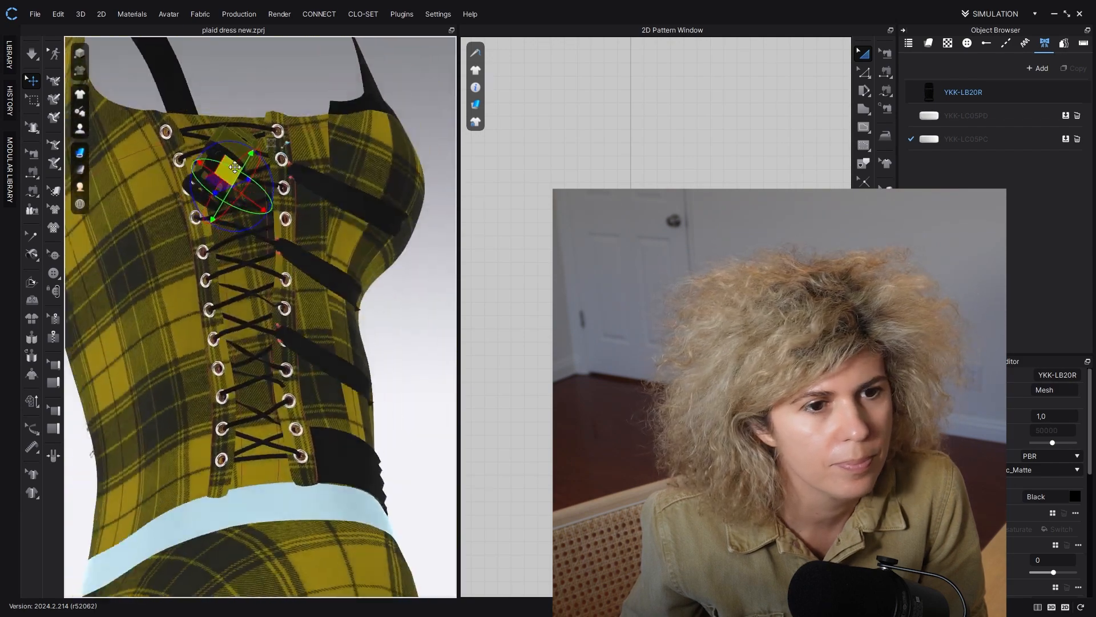
right_click_drag(240, 177, 212, 177)
middle_click_drag(223, 177, 260, 303)
left_click_drag(264, 297, 237, 316)
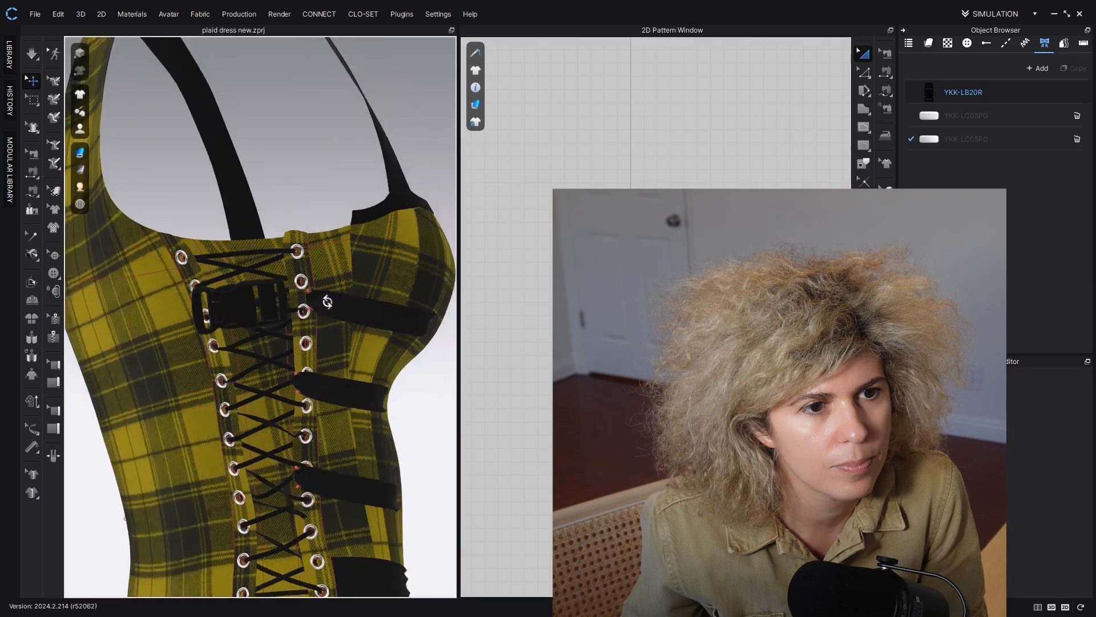
right_click_drag(342, 320, 299, 316)
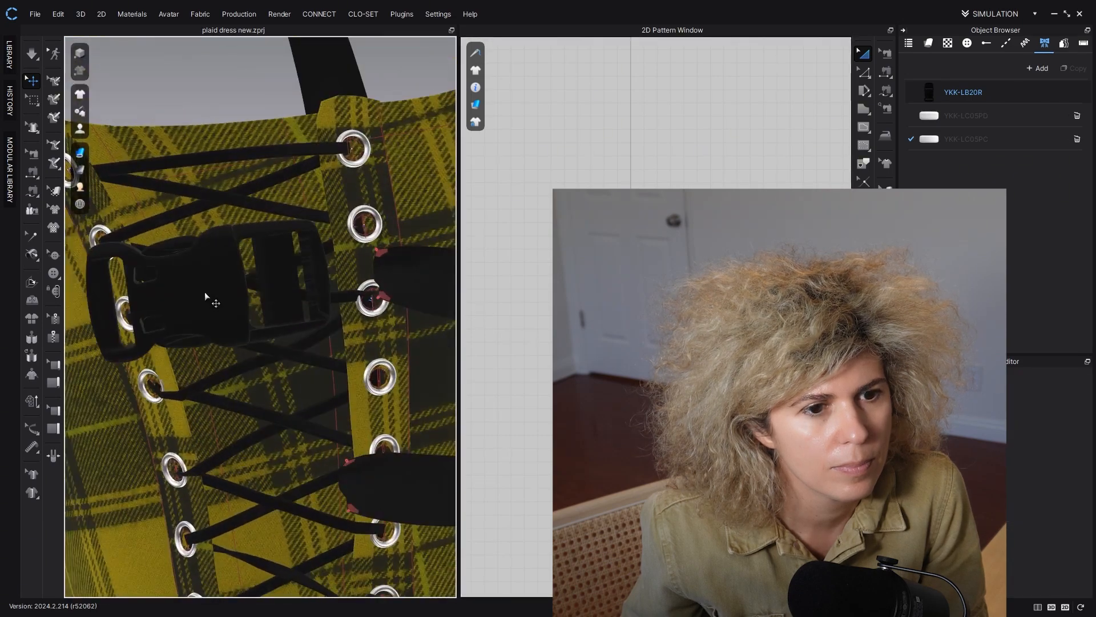
Step: Check and adjust the side buckle's alignment with the top strap across the lacing
left_click(214, 311)
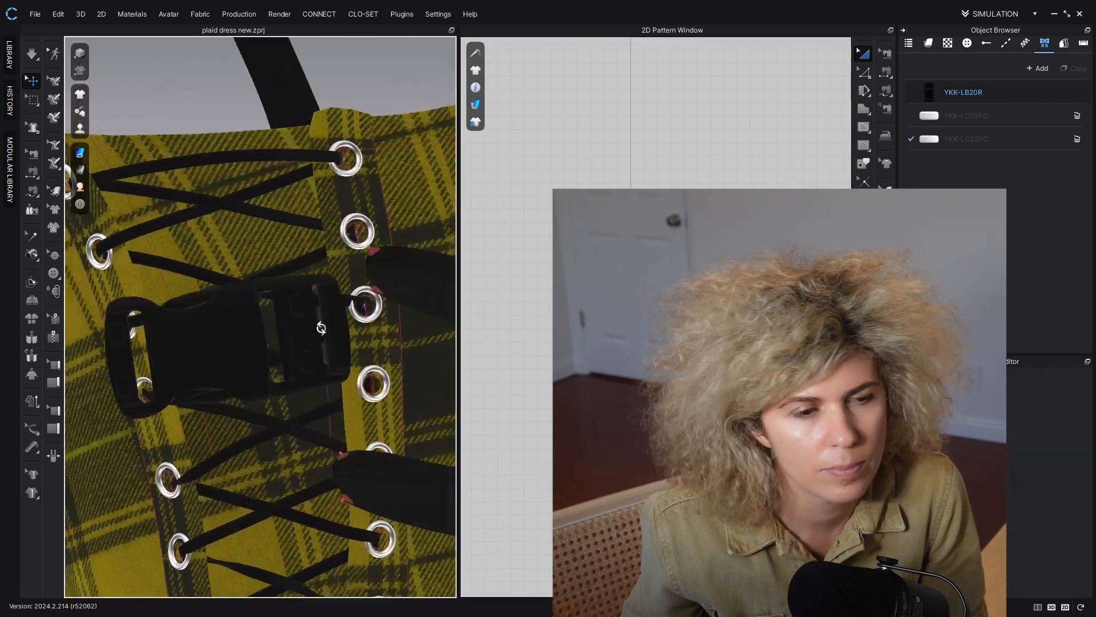
right_click_drag(321, 328, 319, 352)
scroll(302, 337, "down", 5)
left_click(259, 317)
left_click(337, 417)
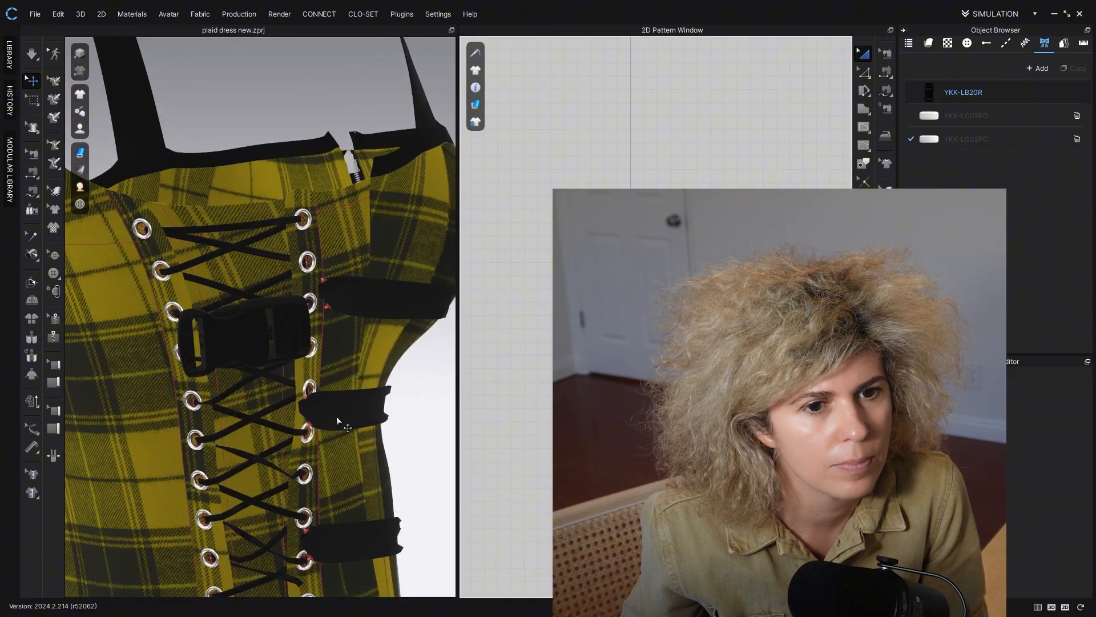
right_click_drag(337, 416, 234, 358)
Step: Scale the side buckle down so it fits the width of the top strap
left_click(235, 357)
scroll(234, 357, "up", 3)
mouse_move(254, 394)
right_mouse_down()
mouse_move(247, 413)
mouse_move(244, 377)
right_mouse_up()
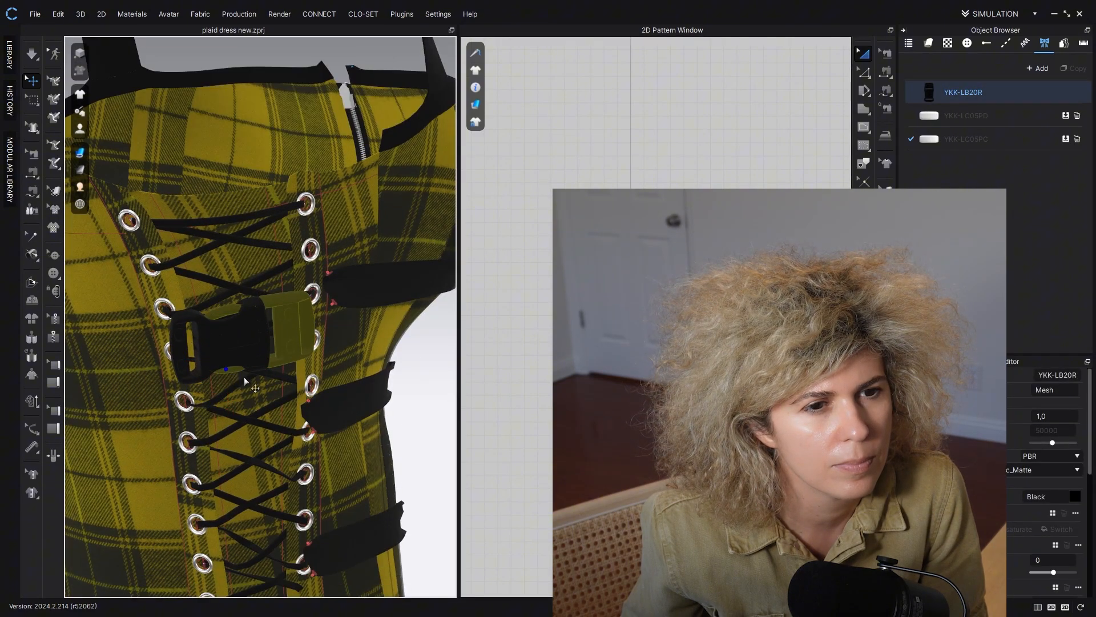
left_click_drag(227, 344, 214, 303)
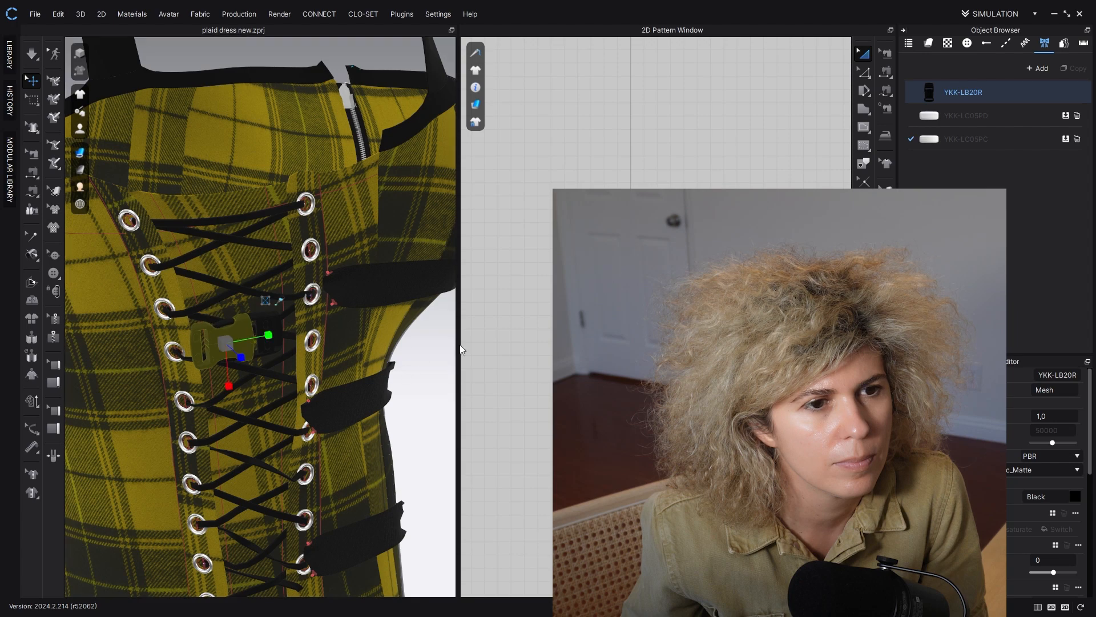
left_click(421, 345)
right_click_drag(305, 336, 282, 317)
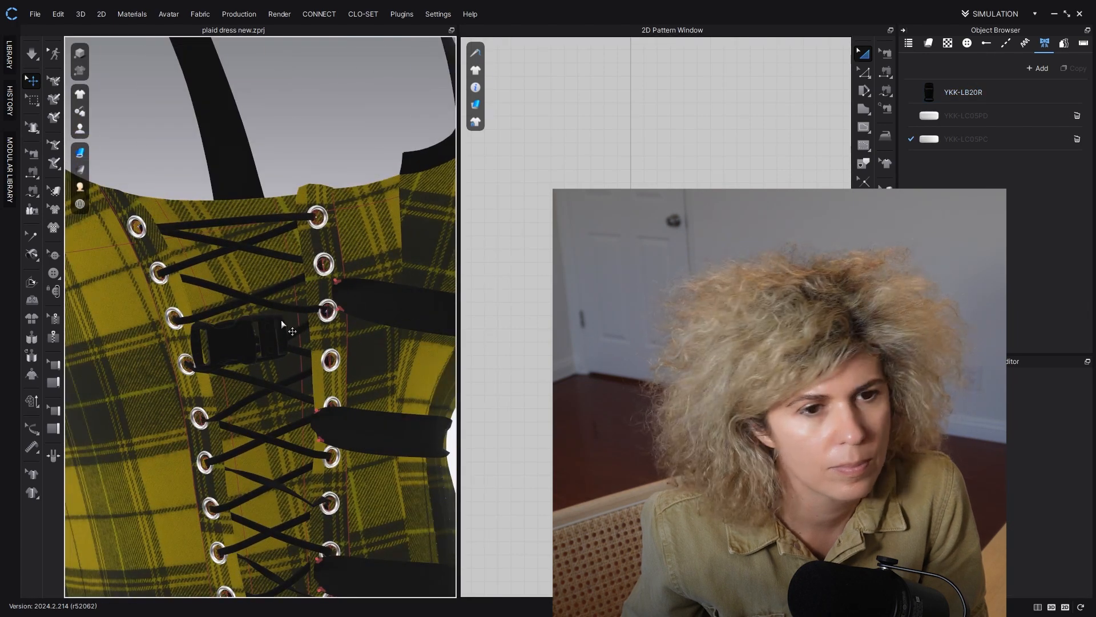
Step: Lengthen the three side strap patterns by moving their free end edges outward together
left_click(549, 321)
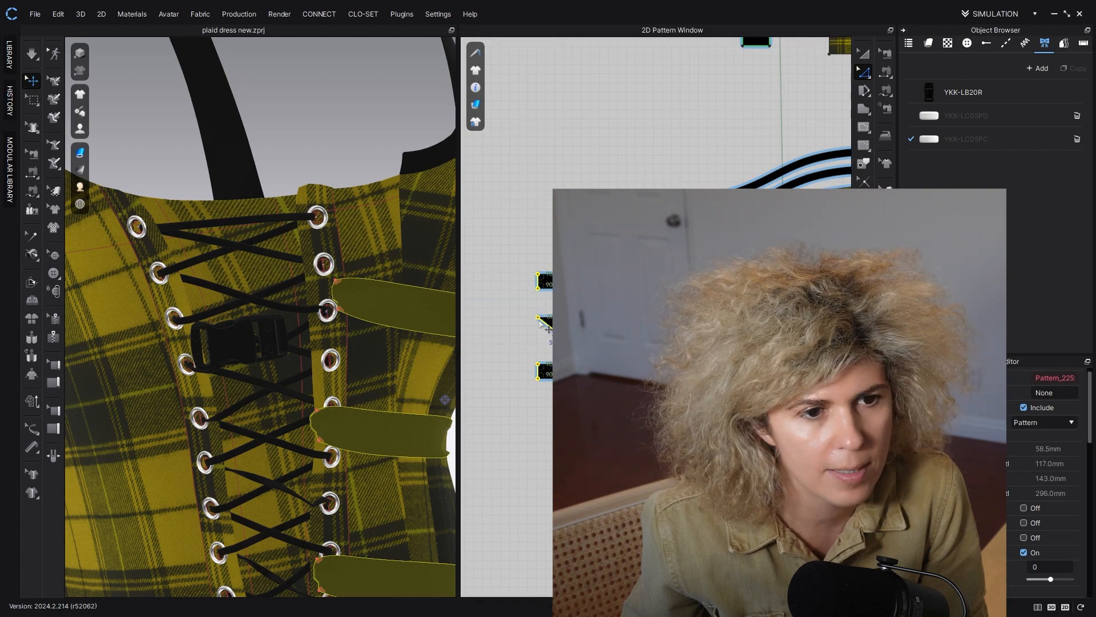
left_click_drag(540, 321, 546, 328)
key("ctrl+z")
key("ctrl+z")
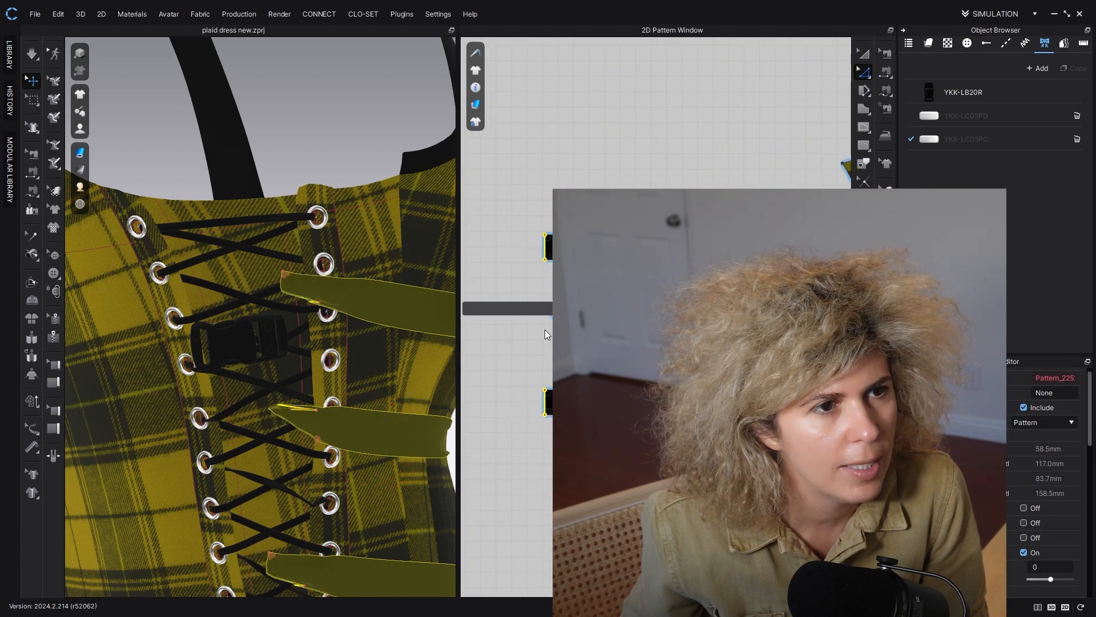
left_click_drag(535, 398, 487, 398)
mouse_move(366, 370)
right_mouse_down()
mouse_move(389, 399)
mouse_move(378, 368)
mouse_move(443, 394)
mouse_move(137, 354)
mouse_move(261, 347)
mouse_move(354, 360)
right_mouse_up()
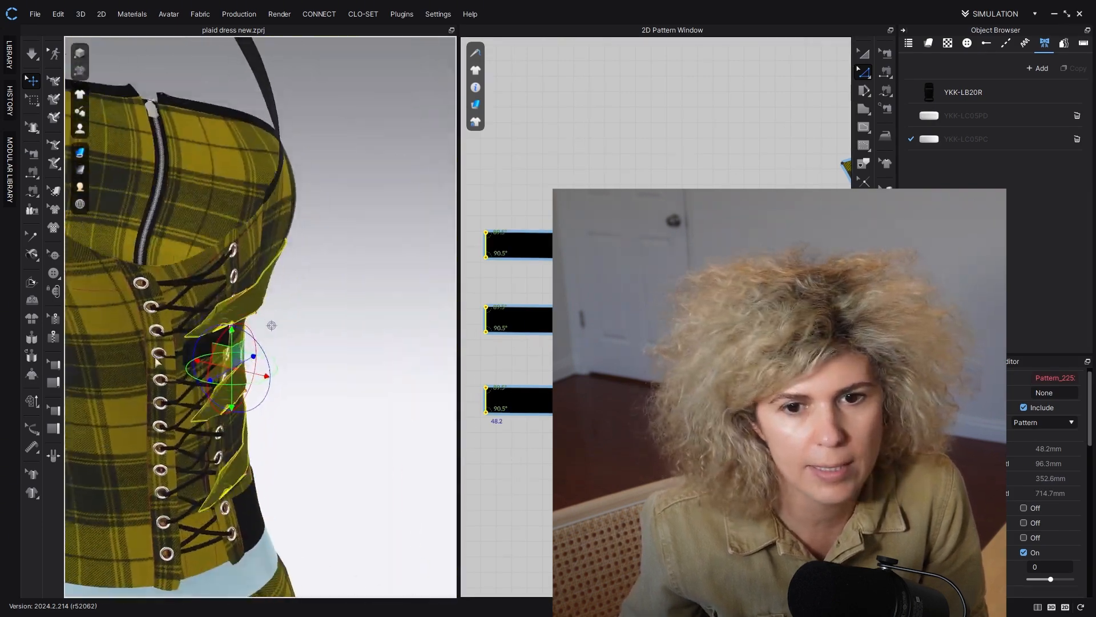
Step: Tack the free end of the top side strap to the eyelet panel across the lacing
scroll(228, 360, "up", 4)
left_click(32, 255)
left_click(491, 248)
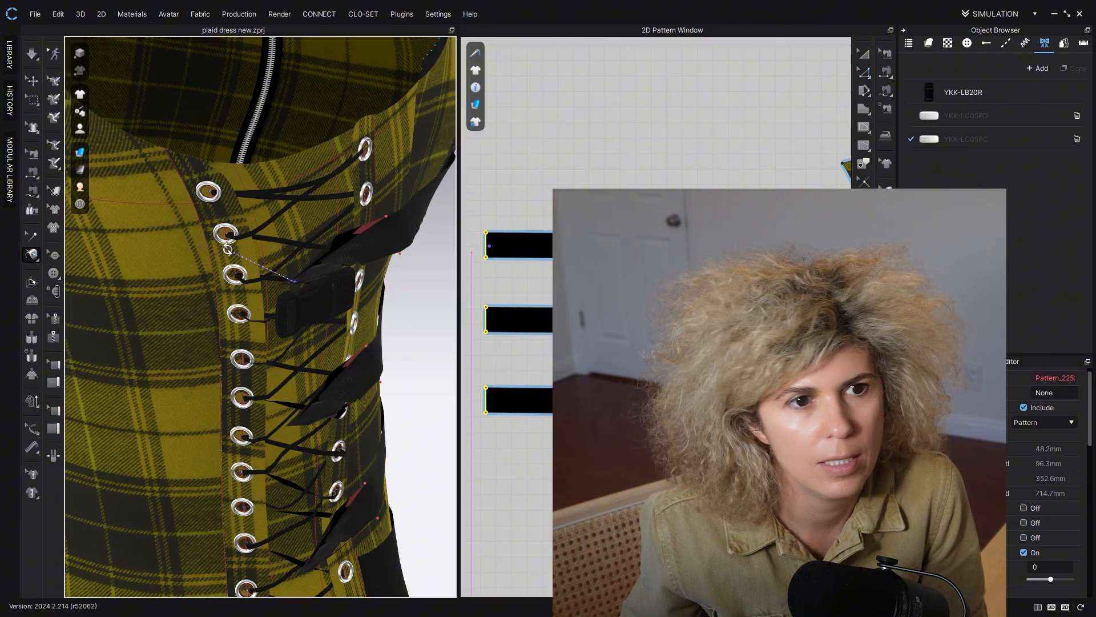
right_click_drag(227, 246, 201, 187)
left_click(234, 260)
Step: Tack the free ends of the middle and bottom side straps to the same eyelet panel
left_click(491, 320)
scroll(274, 285, "down", 3)
left_click(188, 242)
scroll(622, 343, "down", 8)
scroll(605, 354, "up", 10)
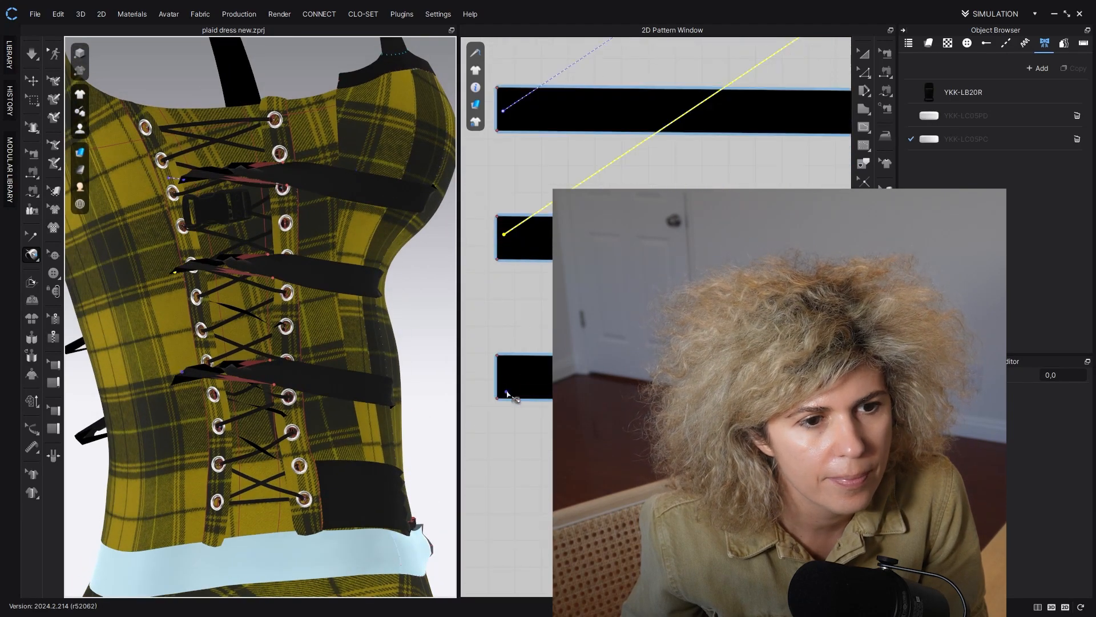
left_click(201, 363)
right_click_drag(201, 363, 225, 314)
scroll(225, 313, "down", 4)
scroll(511, 457, "down", 8)
scroll(538, 388, "up", 8)
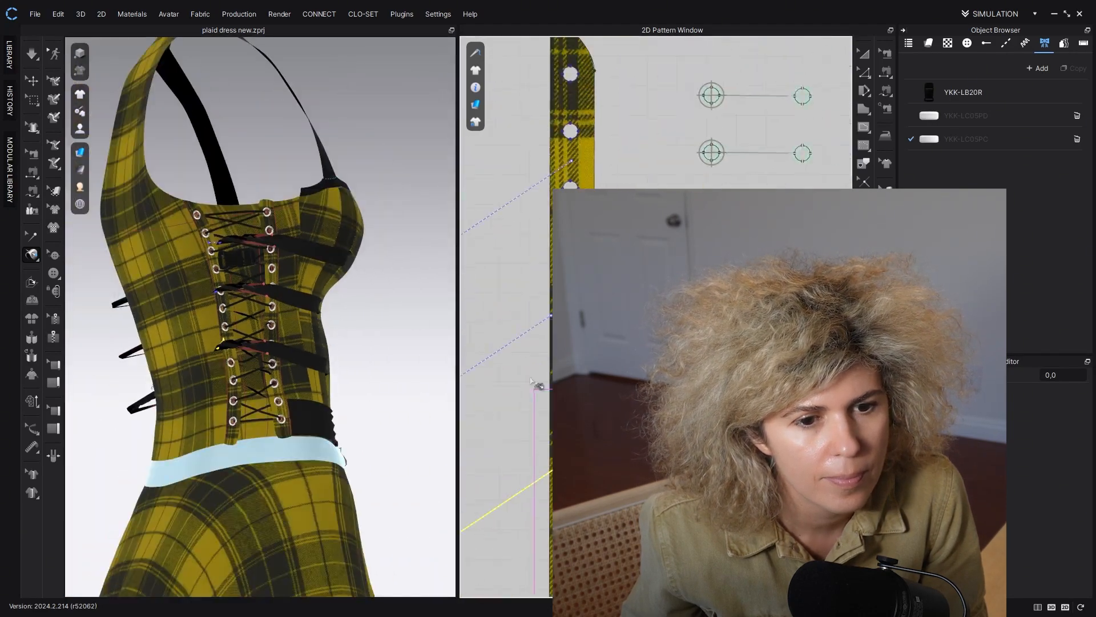
Step: Simulate the three strengthened side straps so they lie flat across the lacing
left_click(32, 235)
scroll(582, 320, "down", 8)
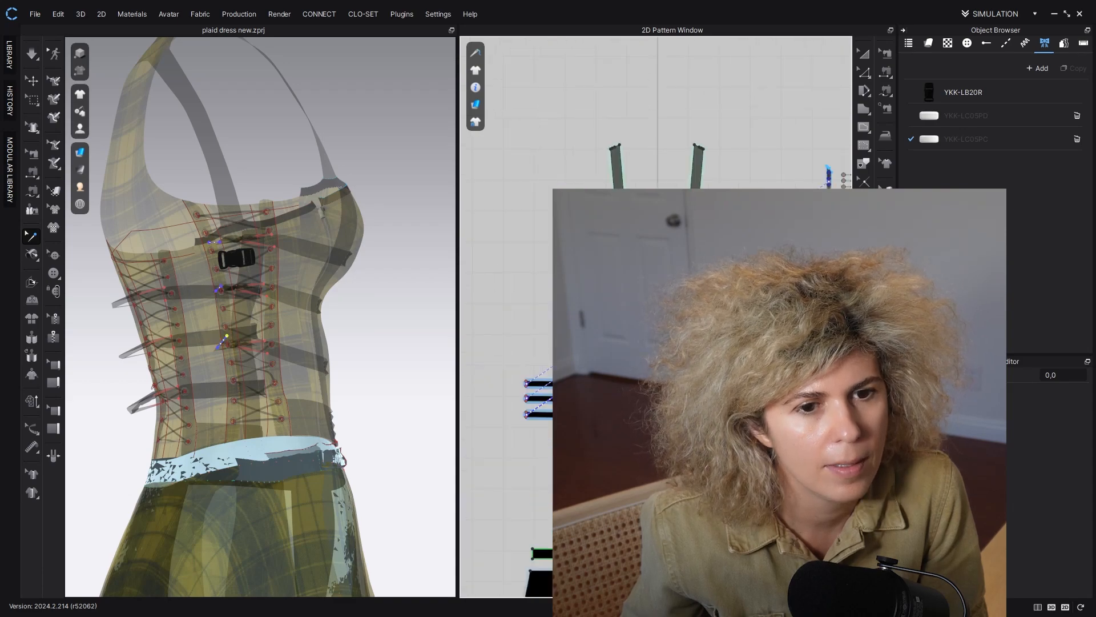
key("w")
key("q")
scroll(260, 342, "up", 4)
scroll(239, 278, "up", 3)
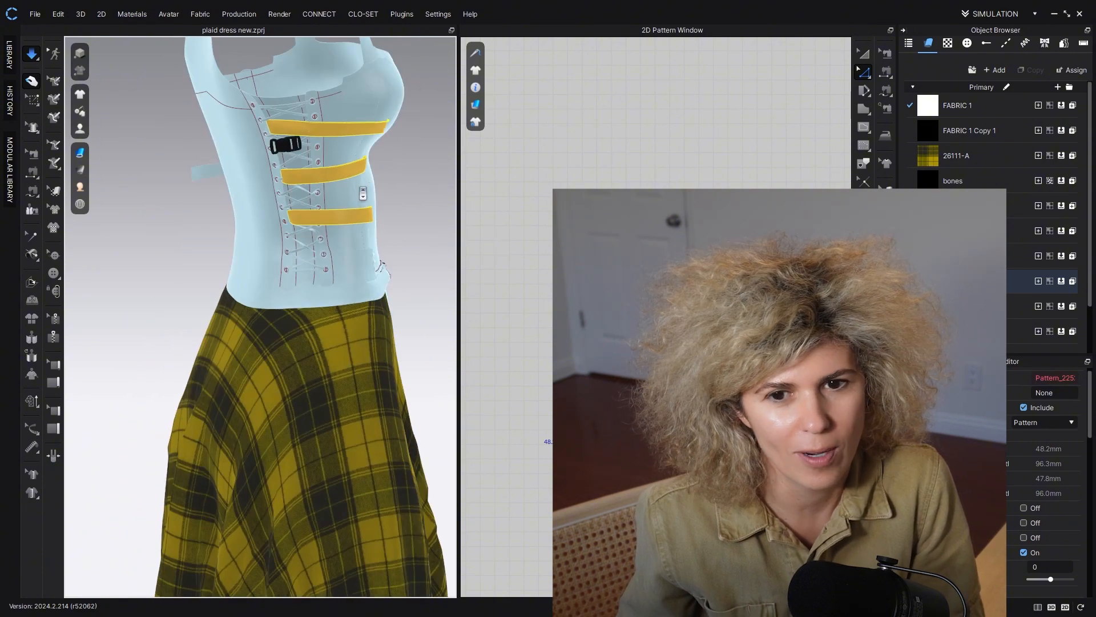
scroll(362, 194, "up", 3)
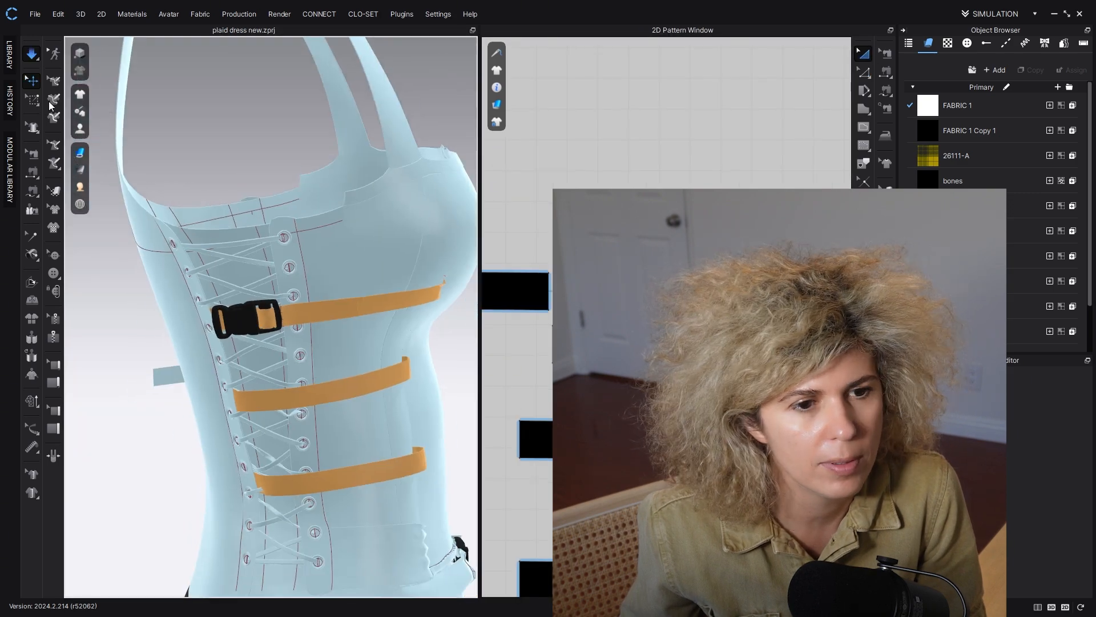
Step: Settle the side straps without strengthening, keeping the top one threaded at the buckle
key("space")
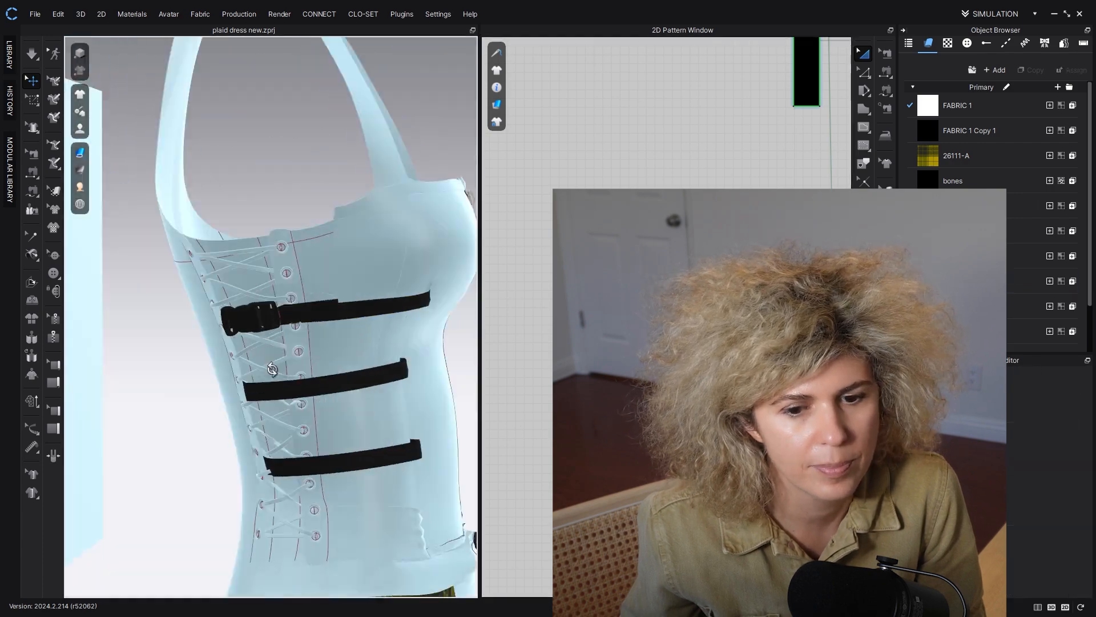
right_click_drag(272, 370, 290, 390)
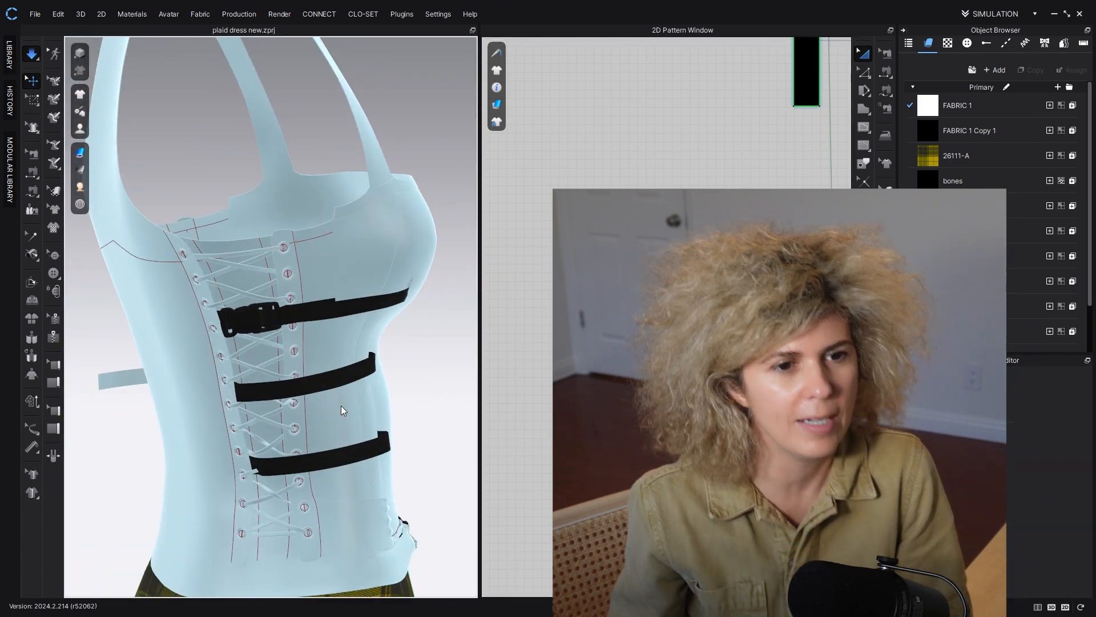
scroll(254, 265, "up", 4)
scroll(255, 265, "up", 3)
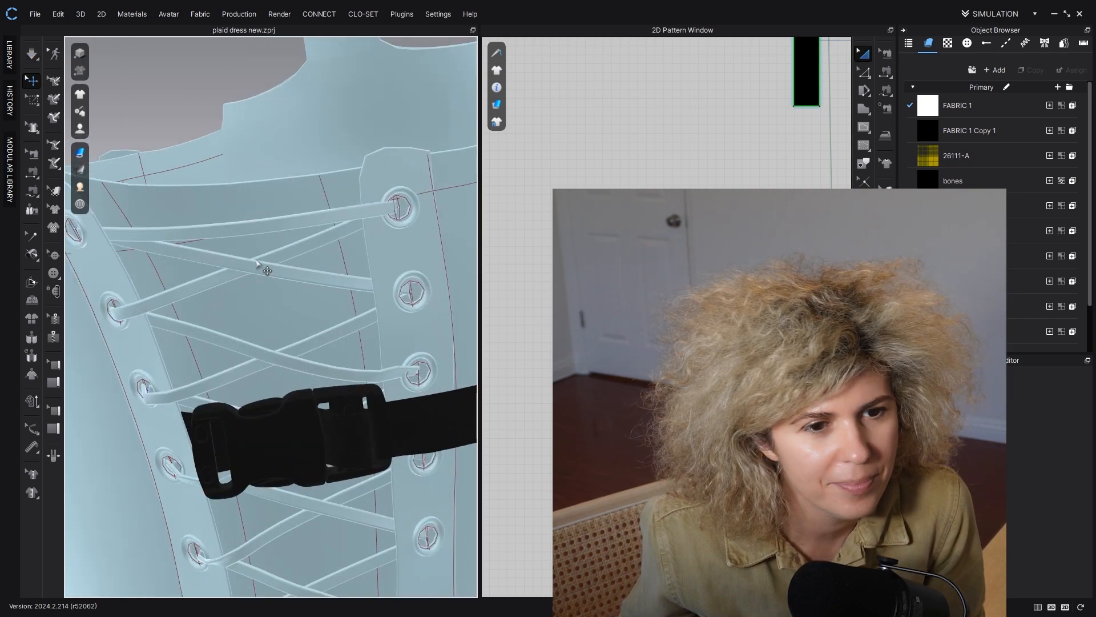
scroll(282, 330, "down", 8)
Step: Place the YKK-LC05PD trim on the bodice side above the straps
left_click(1044, 44)
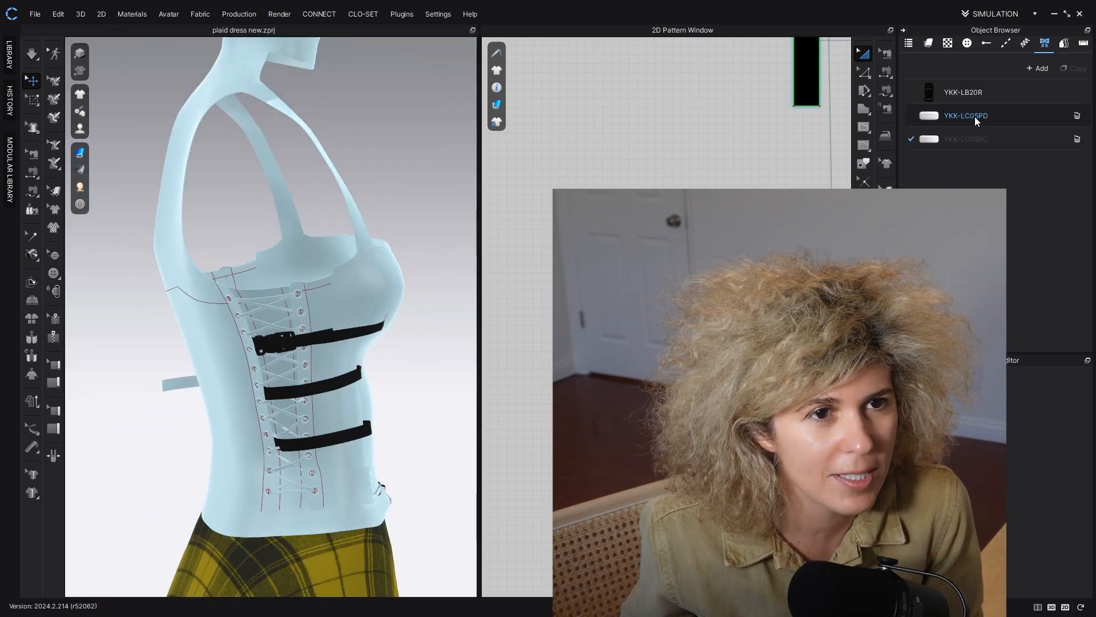
left_click_drag(354, 280, 354, 280)
scroll(271, 341, "down", 10)
scroll(252, 342, "up", 5)
right_click_drag(252, 343, 441, 247)
scroll(243, 285, "up", 5)
middle_click_drag(247, 230, 212, 399)
right_click_drag(228, 108, 252, 114)
scroll(251, 114, "up", 2)
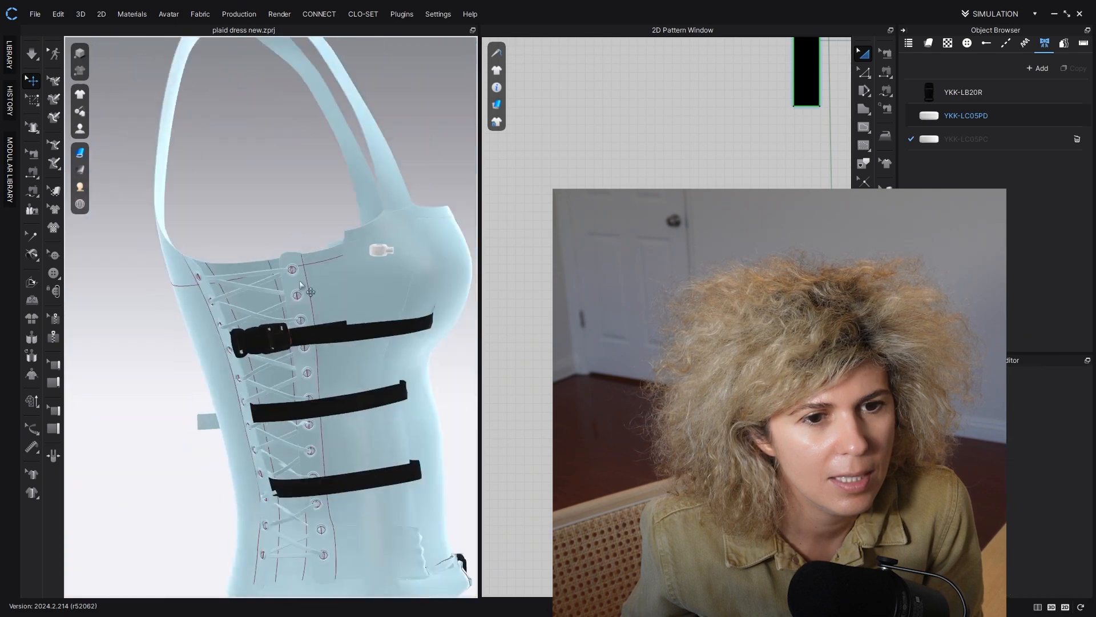
Step: Select the YKK-LC05PD trim on the bodice and move it down toward the top side strap
middle_click_drag(317, 290, 410, 203)
right_click_drag(410, 202, 372, 312)
scroll(372, 313, "up", 3)
left_click(471, 344)
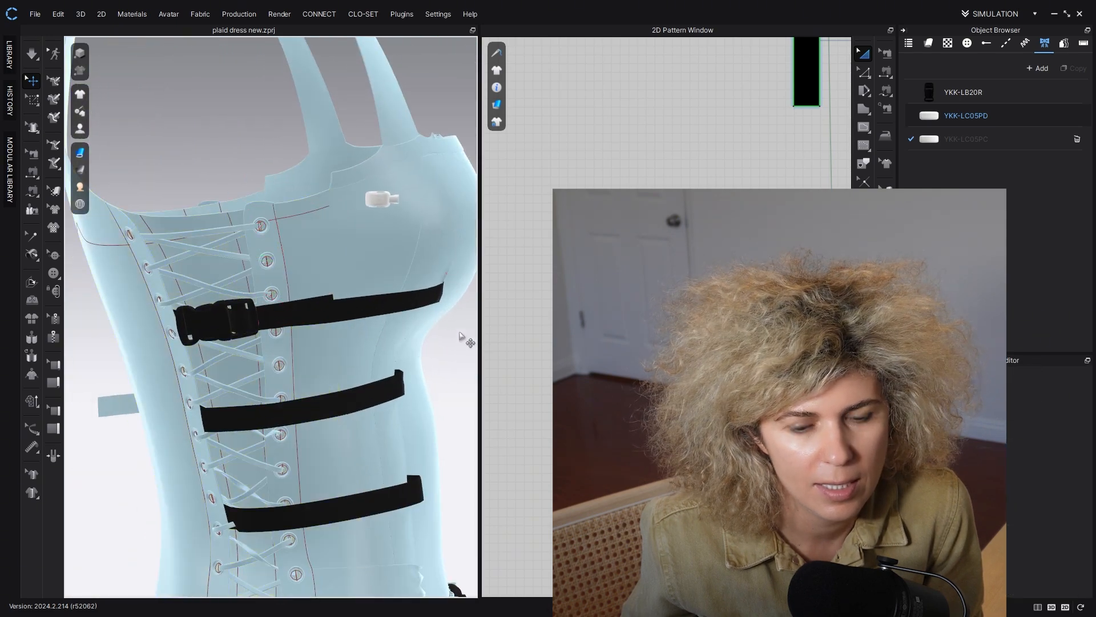
left_click_drag(479, 297, 502, 280)
left_click(394, 203)
right_click_drag(404, 225, 461, 240)
left_click_drag(435, 219, 462, 285)
right_click_drag(461, 284, 315, 109)
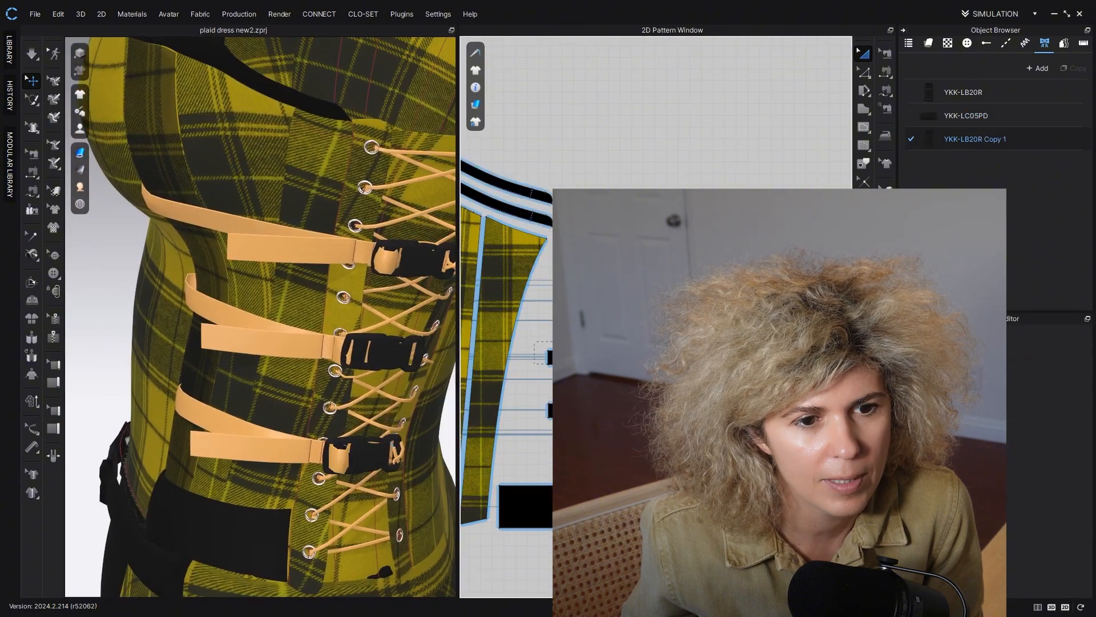
Step: Examine how the three side straps pass through their buckles over the lacing, and their matching pieces in the pattern layout
right_click_drag(353, 377, 334, 335)
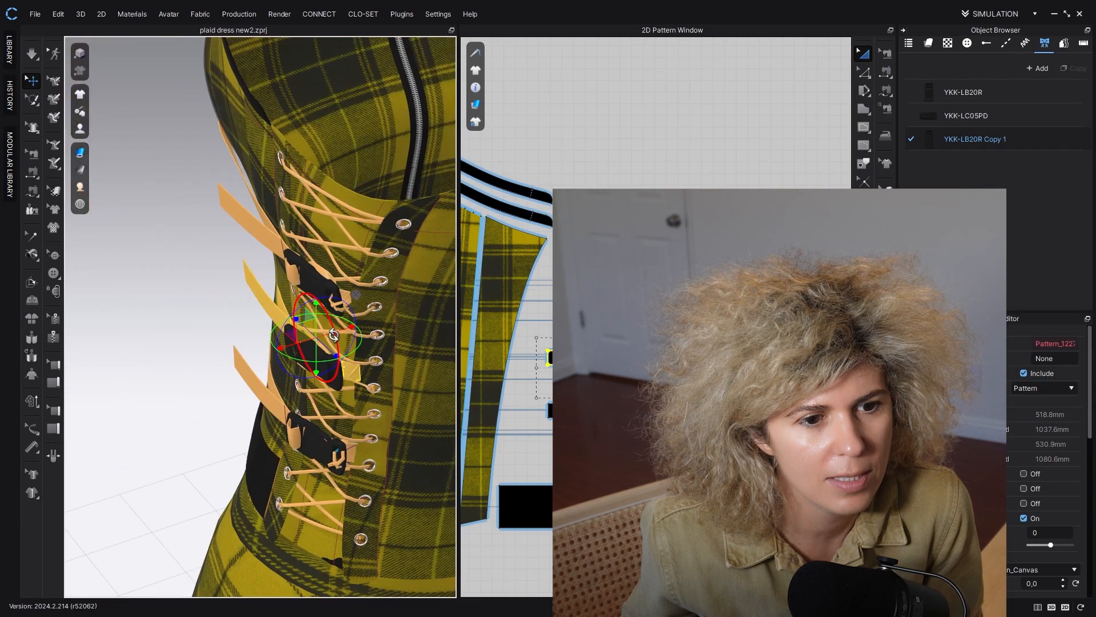
right_click_drag(460, 414, 537, 422)
left_click(384, 426)
middle_click_drag(384, 426, 348, 545)
left_click(170, 532)
right_click_drag(171, 531, 240, 514)
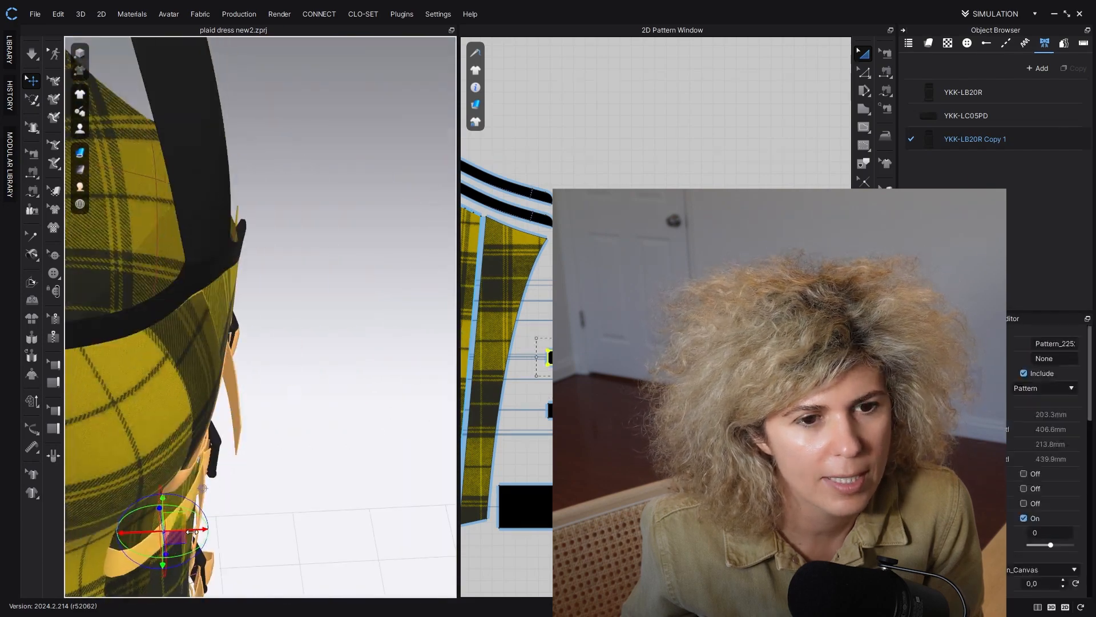
right_click_drag(366, 457, 246, 445)
middle_click_drag(370, 548, 227, 348)
scroll(290, 394, "up", 3)
right_click_drag(227, 348, 160, 335)
left_click(219, 311)
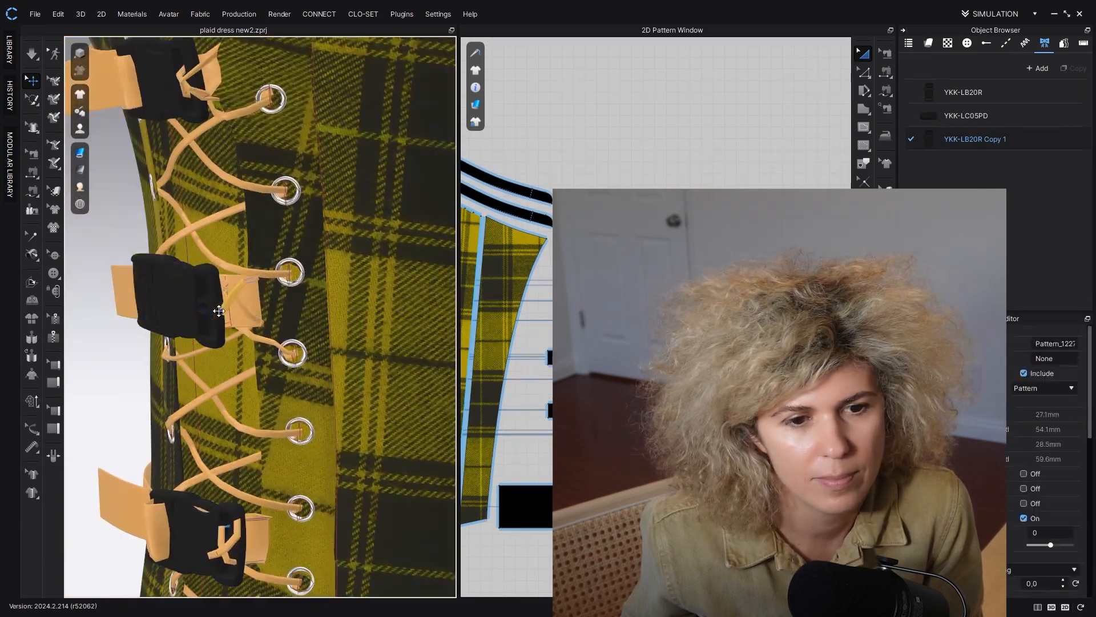
right_click_drag(239, 307, 121, 400)
scroll(236, 312, "up", 3)
scroll(163, 400, "down", 2)
scroll(163, 400, "up", 2)
scroll(163, 401, "down", 5)
scroll(221, 324, "down", 2)
left_click(186, 322)
right_click_drag(211, 320, 242, 381)
left_click(594, 259)
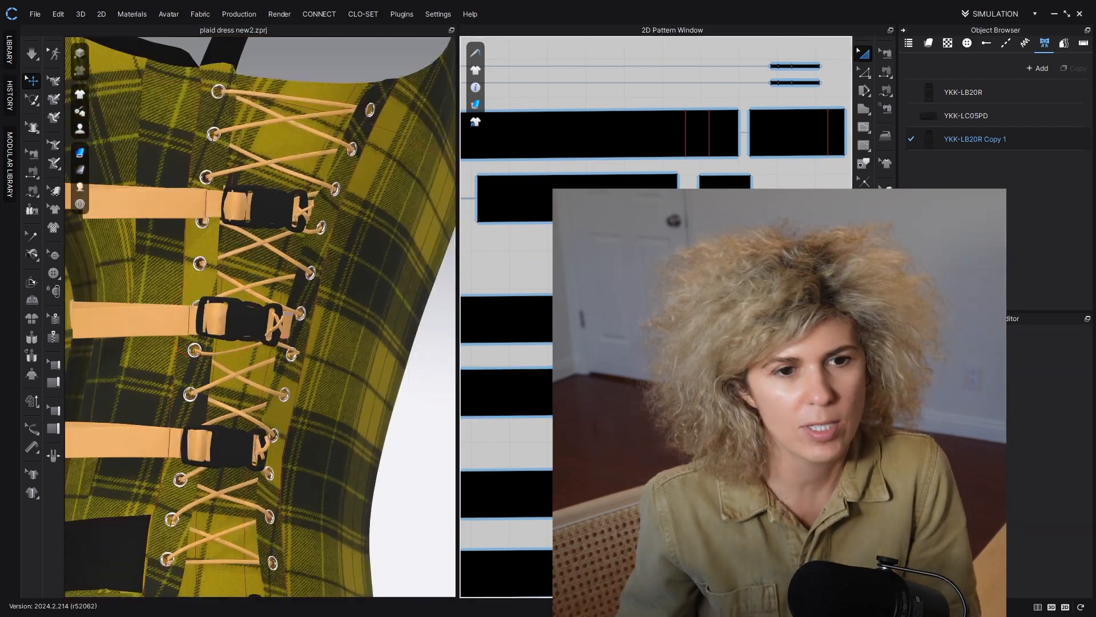
Step: Simulate the three side straps at their buckles over the lacing
mouse_move(245, 437)
right_mouse_down()
mouse_move(122, 443)
mouse_move(226, 446)
right_mouse_up()
right_click(253, 321)
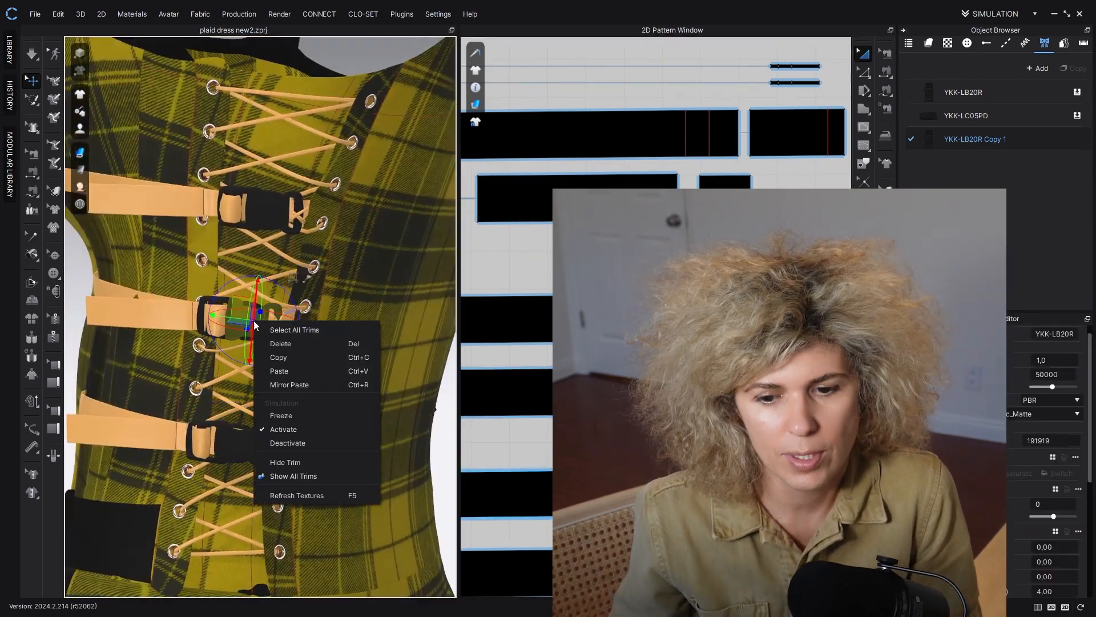
right_click_drag(259, 214, 267, 220)
left_click(526, 424)
scroll(528, 423, "down", 3)
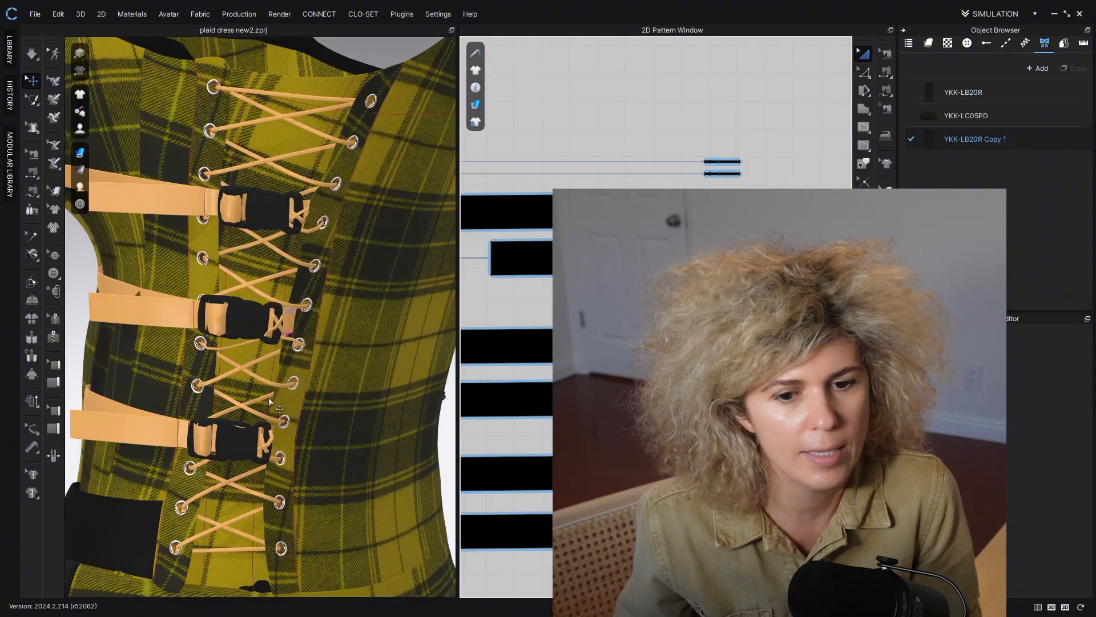
right_click_drag(327, 285, 339, 331)
scroll(337, 251, "down", 3)
left_click(32, 54)
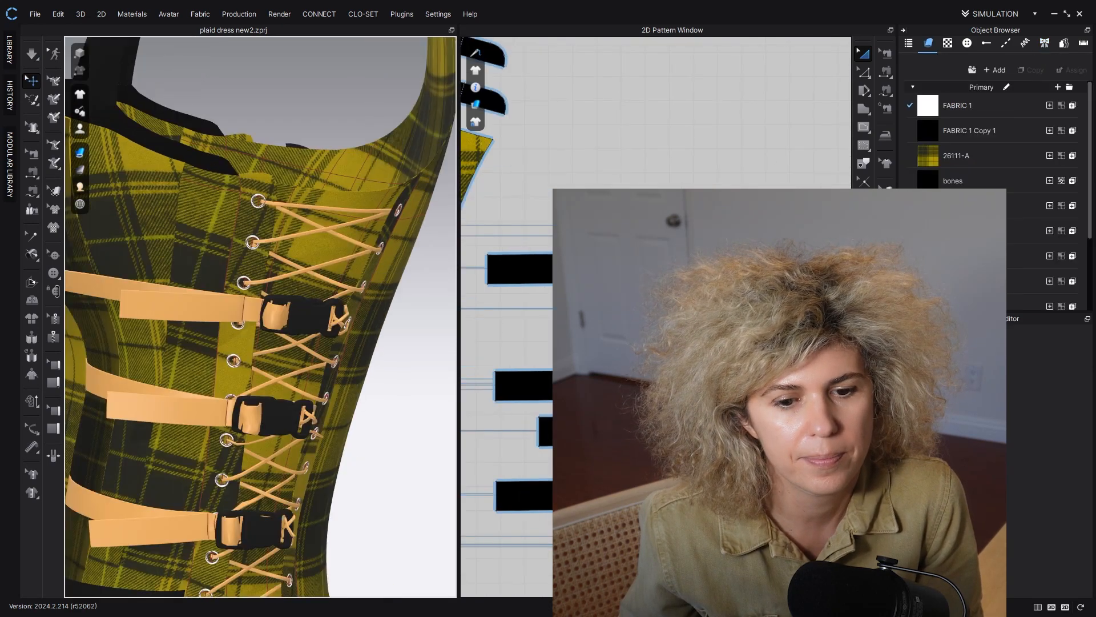
Step: Shift the internal line on the top side strap's end piece closer to the buckle and simulate the straps
left_click(244, 309)
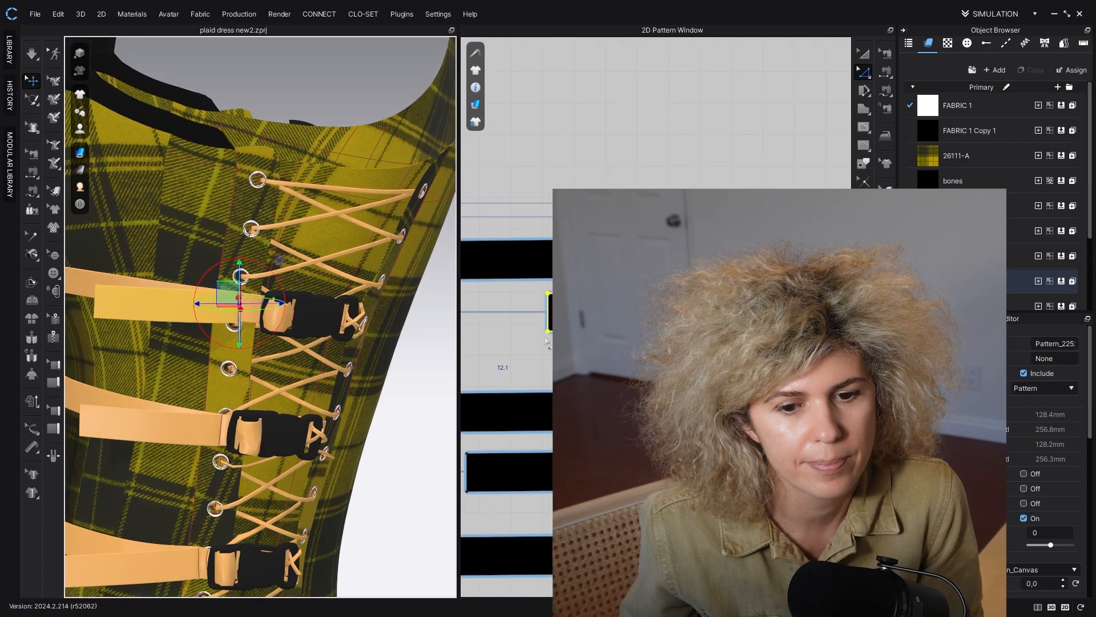
left_click(673, 262)
scroll(674, 261, "up", 6)
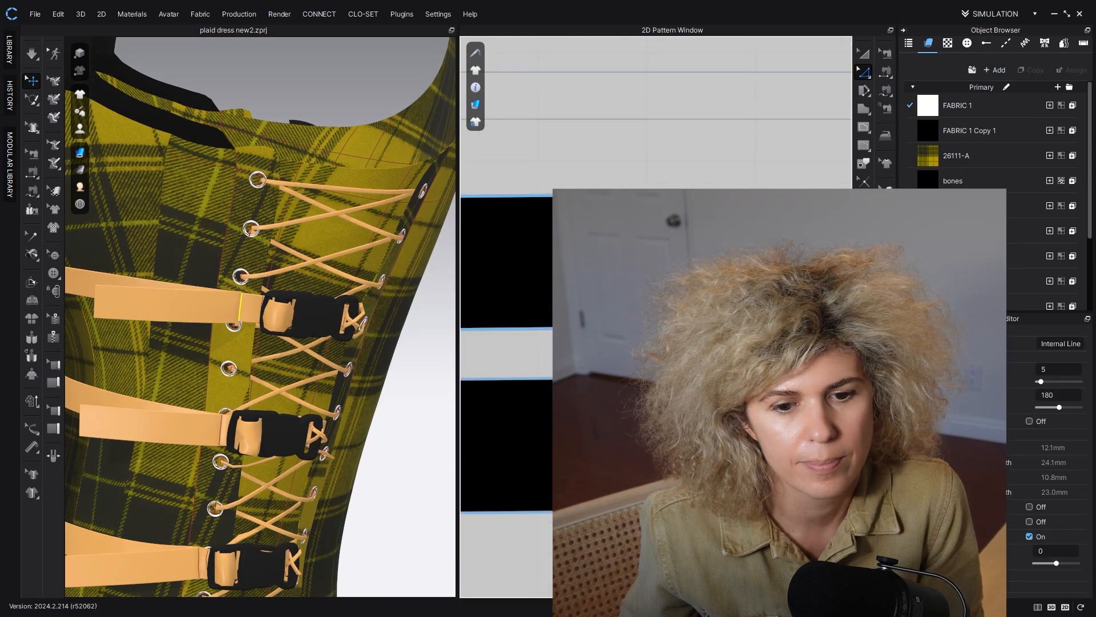
left_click_drag(647, 260, 656, 260)
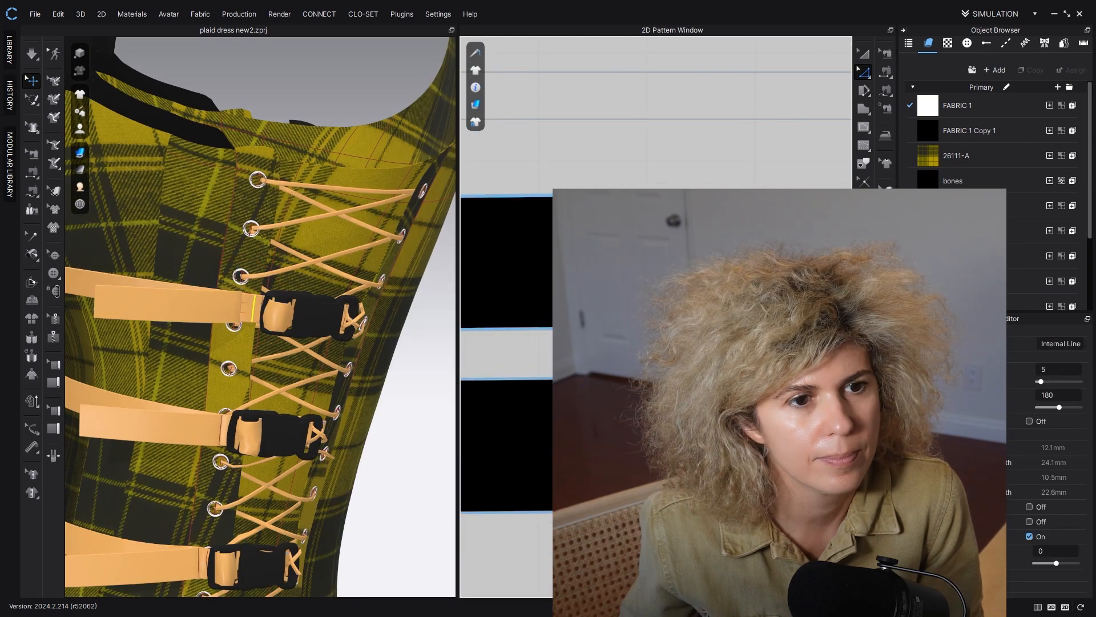
scroll(673, 319, "down", 8)
left_click(33, 56)
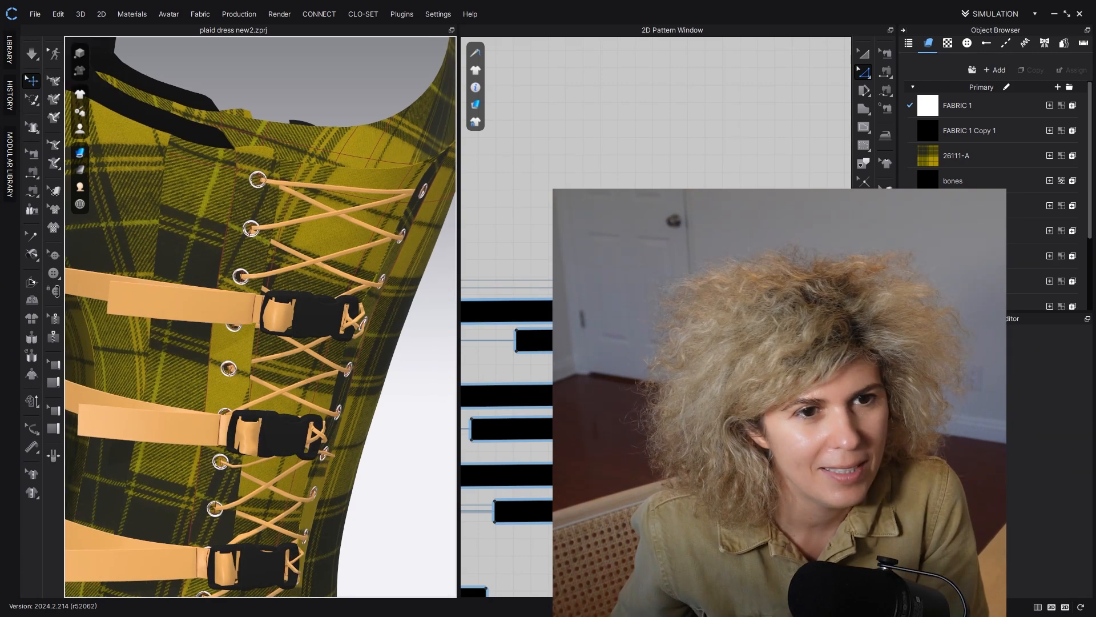
Step: Turn off strengthening on the side straps and the lacing
left_click(864, 54)
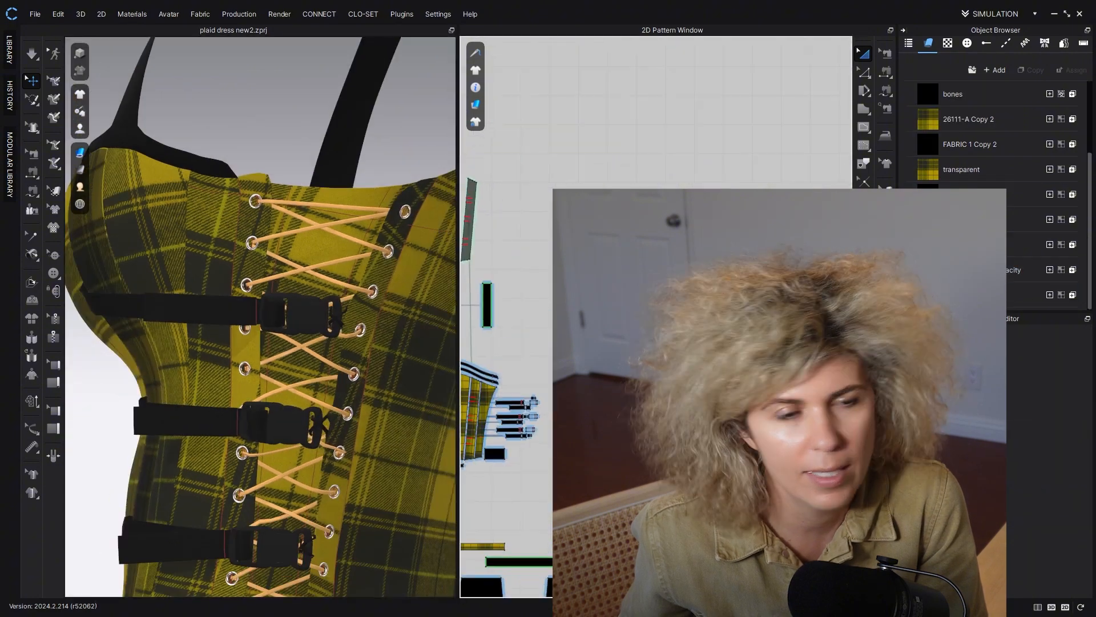
middle_click_drag(742, 240, 634, 212)
scroll(633, 211, "up", 3)
scroll(353, 402, "up", 3)
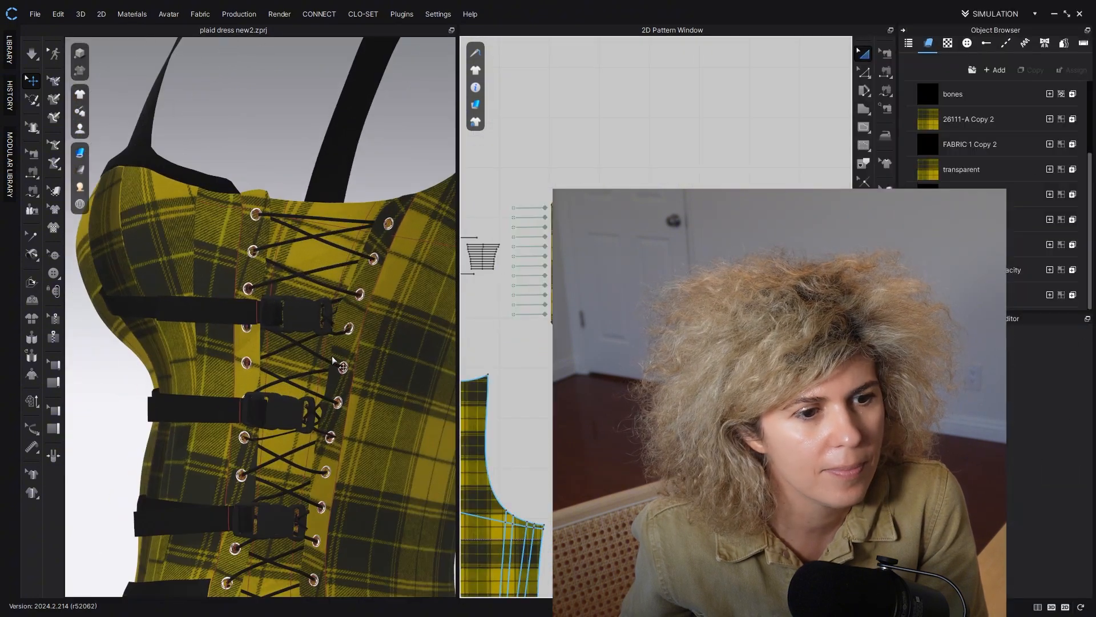
Step: Select the YKK-LB20R buckle on the front waistband below the zipper and enlarge it to match the waistband's height
middle_click_drag(284, 461, 309, 370)
right_click_drag(259, 394, 362, 351)
scroll(343, 354, "down", 4)
middle_click_drag(177, 454, 210, 258)
right_click_drag(210, 259, 269, 348)
scroll(269, 348, "up", 5)
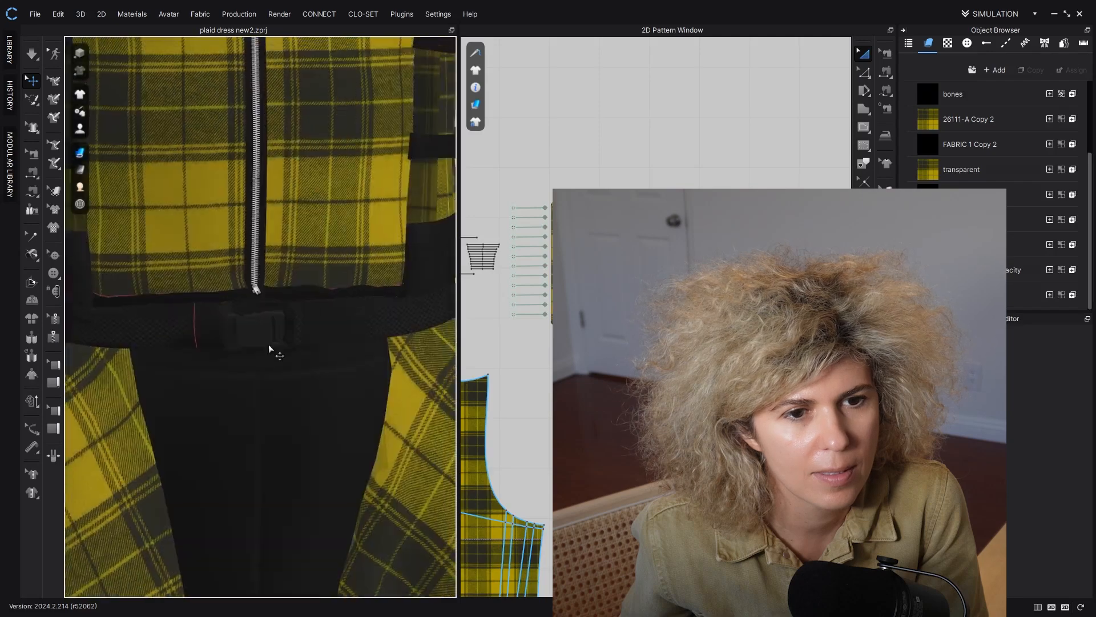
left_click(259, 335)
left_click(594, 366)
left_click(279, 321)
left_click(594, 365)
left_click(285, 339)
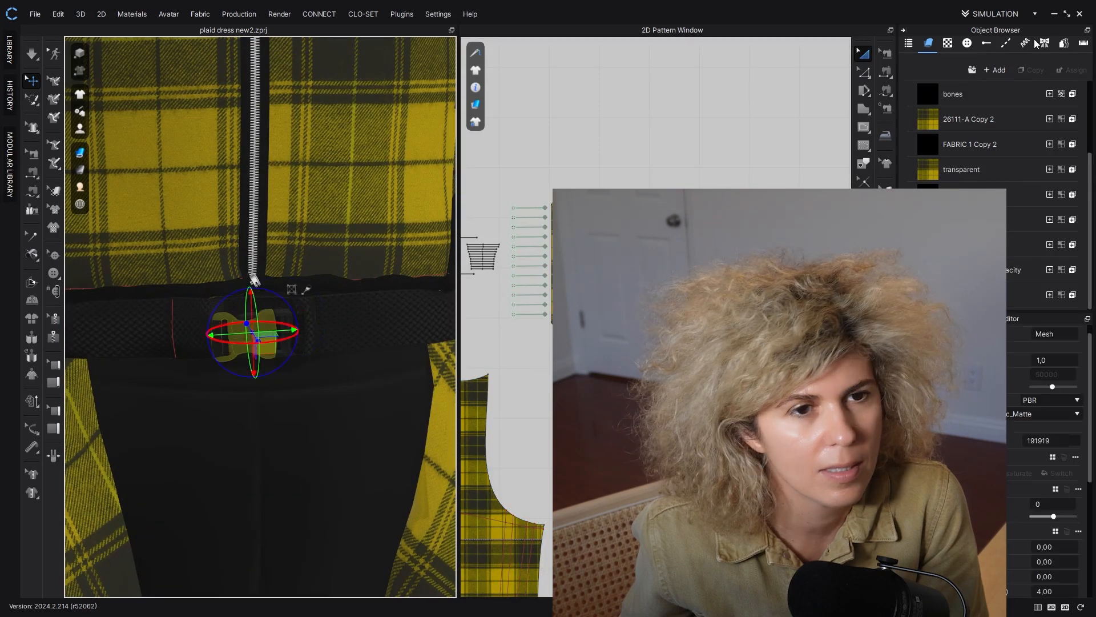
left_click(986, 95)
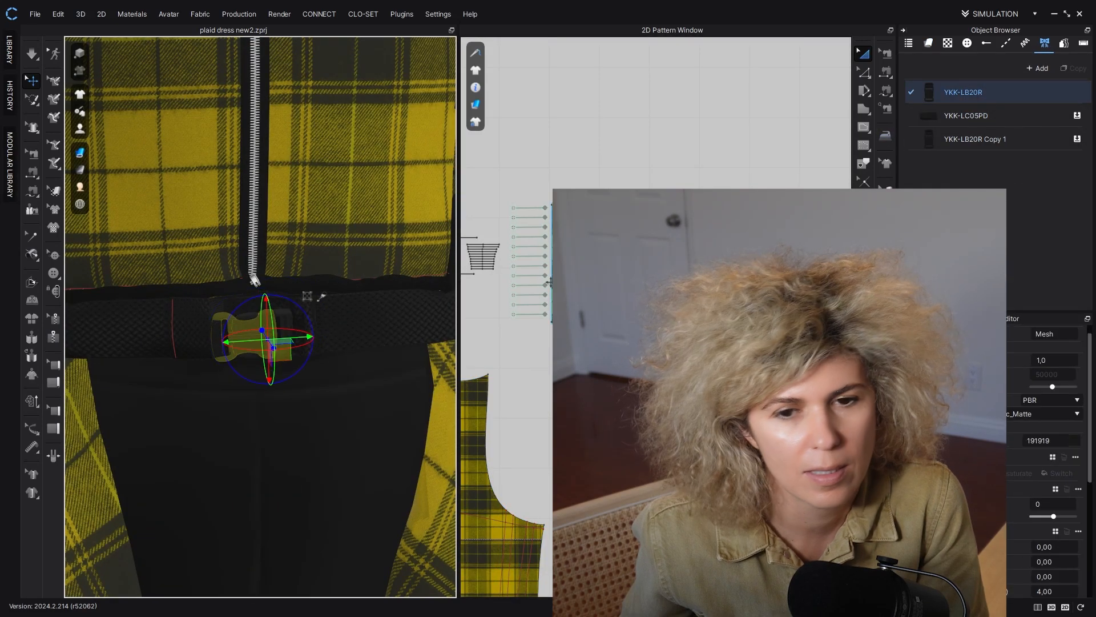
left_click(1015, 94)
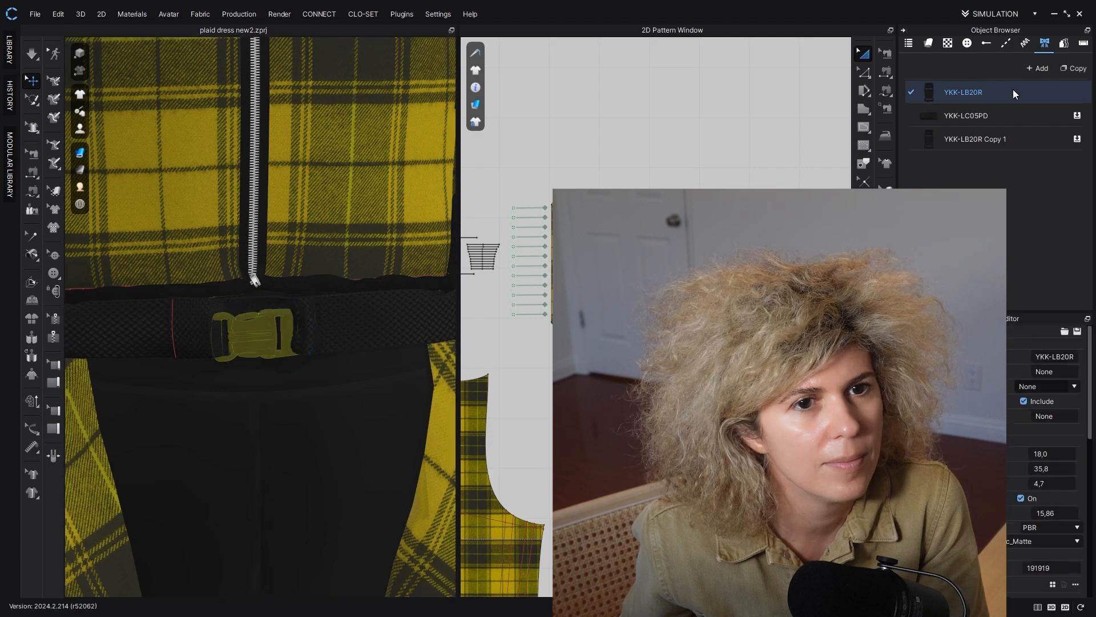
left_click(255, 343)
left_click(279, 355)
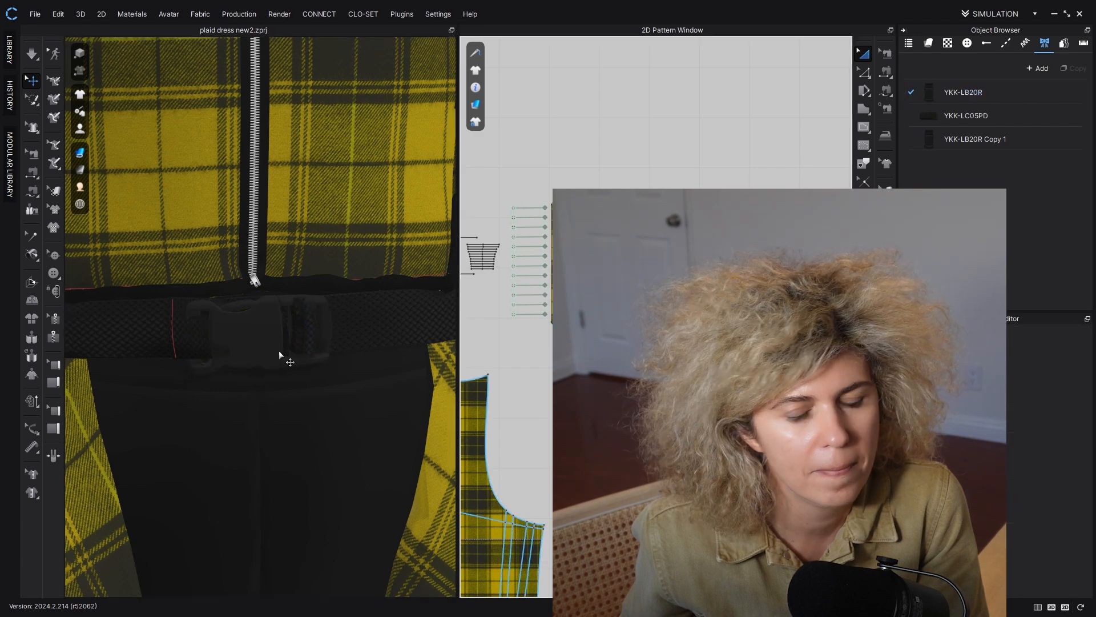
Step: Examine how the front buckle sits on the waistband from the front and the side
left_click(278, 353)
right_click_drag(278, 352, 448, 331)
left_click(326, 378)
scroll(216, 359, "up", 3)
left_click(243, 355)
scroll(250, 337, "down", 3)
left_click(274, 359)
scroll(274, 359, "down", 5)
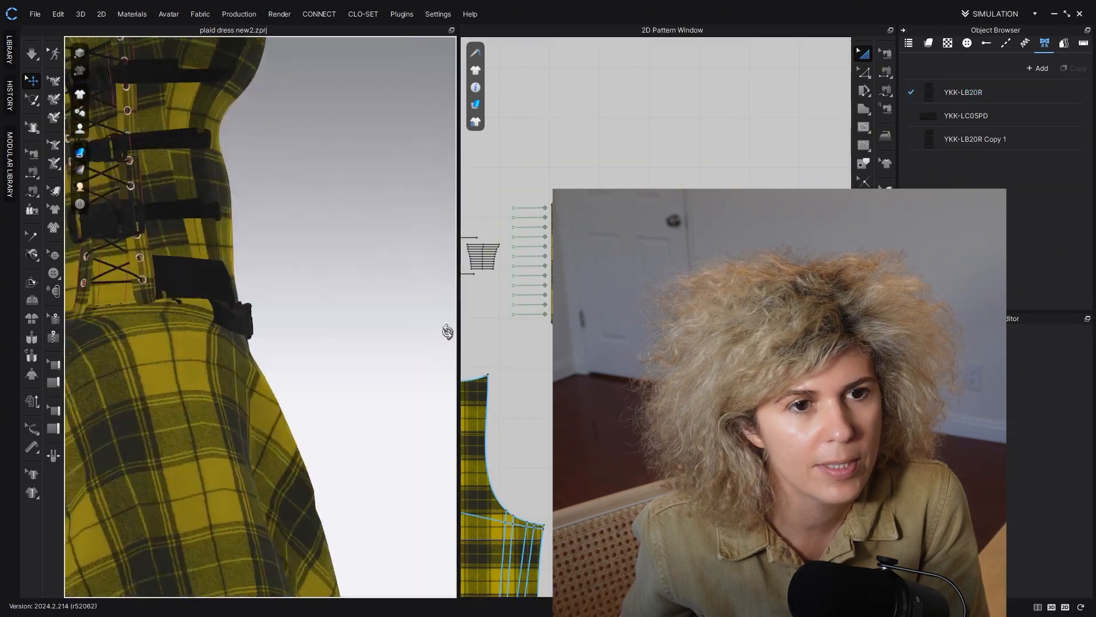
Step: Assign the YKK-LB20R Copy 1 trim to the side-strap buckles on the bodice that still use YKK-LB20R
middle_click_drag(189, 280, 181, 342)
left_click(181, 343)
left_click(1077, 139)
left_click(371, 356)
right_click_drag(372, 357, 251, 350)
left_click(256, 320)
right_click_drag(320, 331, 421, 332)
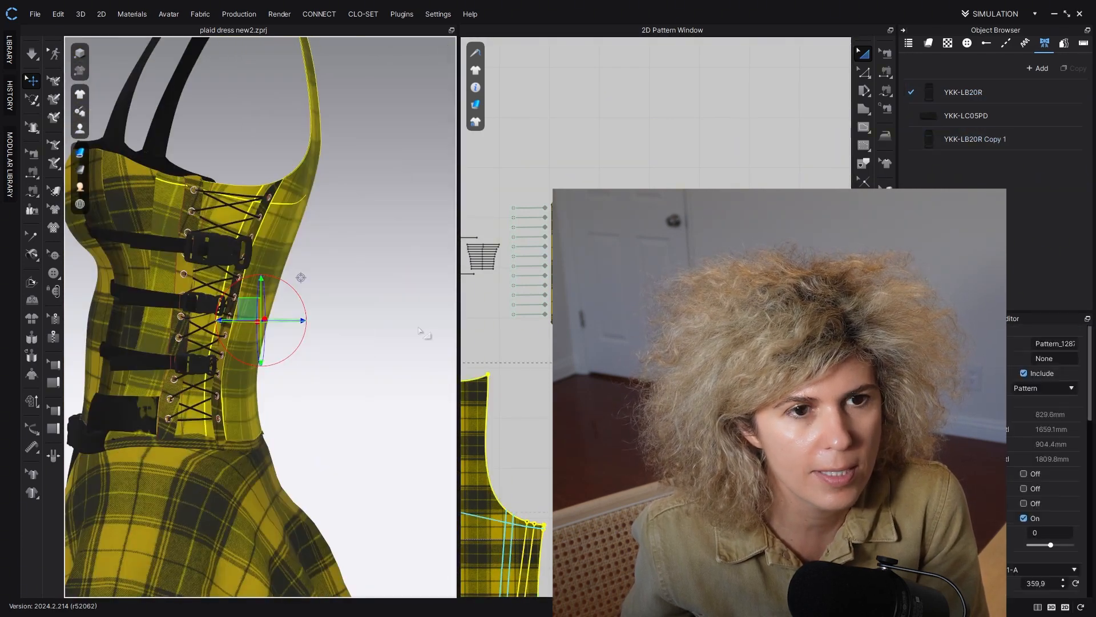
left_click(220, 247)
left_click(1077, 140)
left_click(320, 371)
Step: Examine the waistband strips around the front buckle and select the short strip passing through it
right_click_drag(239, 397, 388, 405)
middle_click_drag(388, 406, 343, 440)
scroll(265, 418, "up", 4)
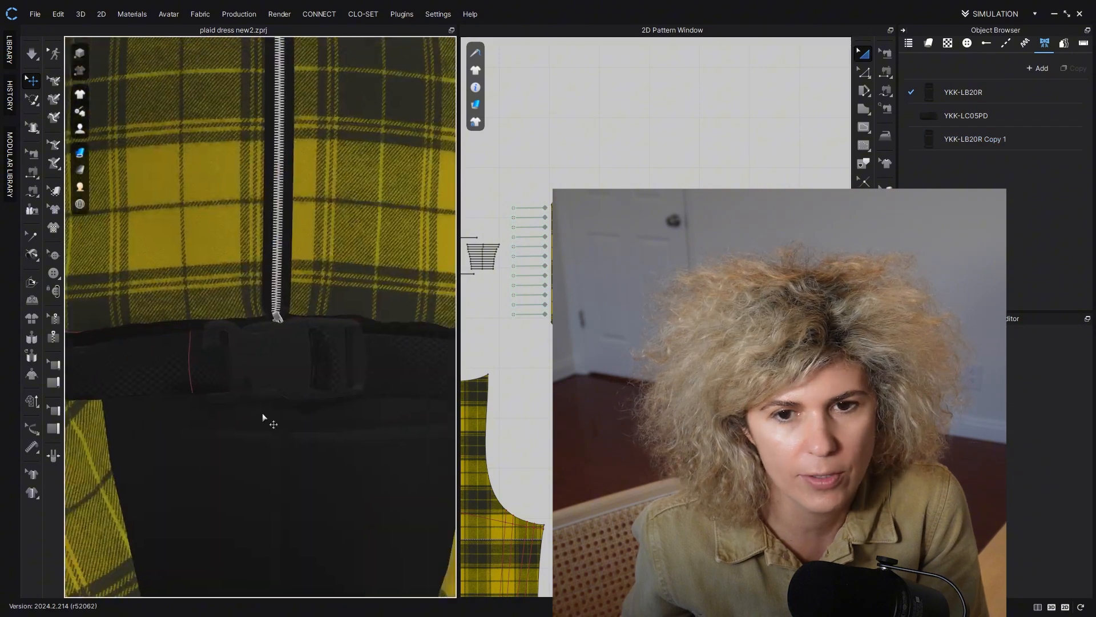
right_click_drag(265, 419, 189, 408)
left_click(306, 403)
right_click_drag(306, 404, 365, 388)
scroll(314, 359, "up", 3)
mouse_move(354, 419)
middle_mouse_down()
mouse_move(298, 400)
mouse_move(337, 409)
middle_mouse_up()
left_click(317, 374)
scroll(337, 408, "down", 3)
left_click(329, 394)
right_click_drag(329, 394, 322, 418)
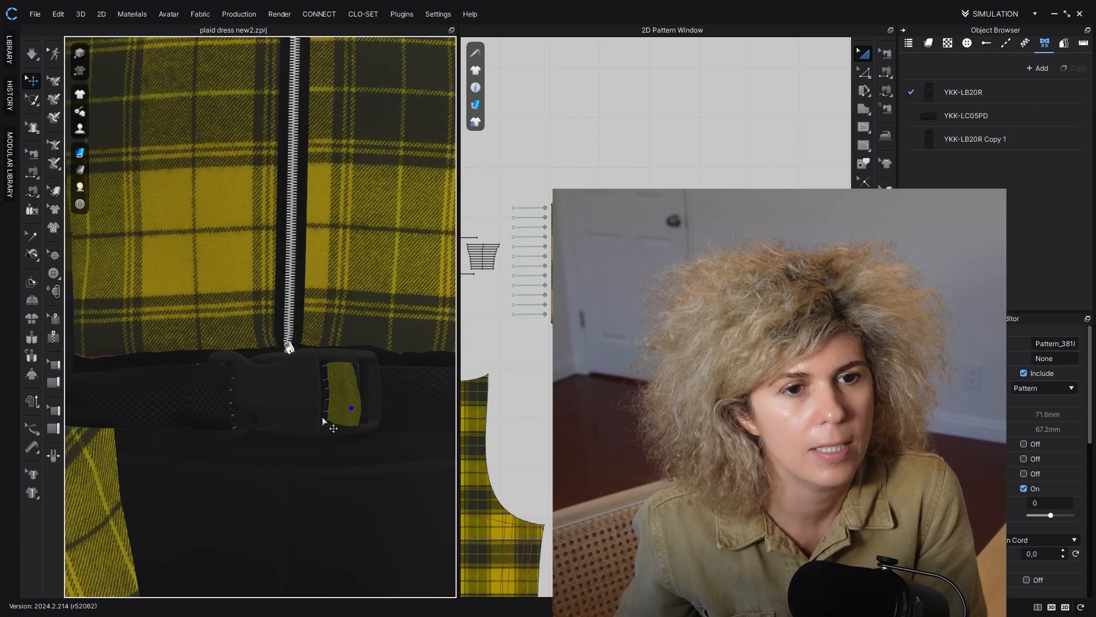
Step: Simulate the waistband strips at the front buckle and work the strip beside it into place
scroll(322, 418, "down", 1)
scroll(628, 143, "down", 4)
scroll(628, 143, "up", 3)
left_click(864, 73)
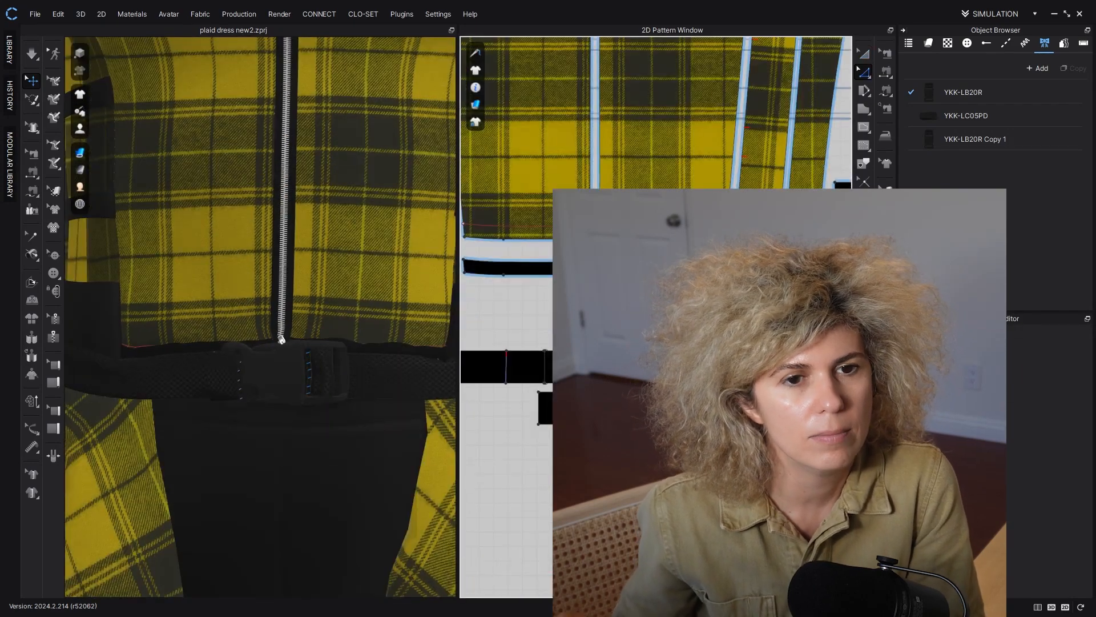
left_click(33, 57)
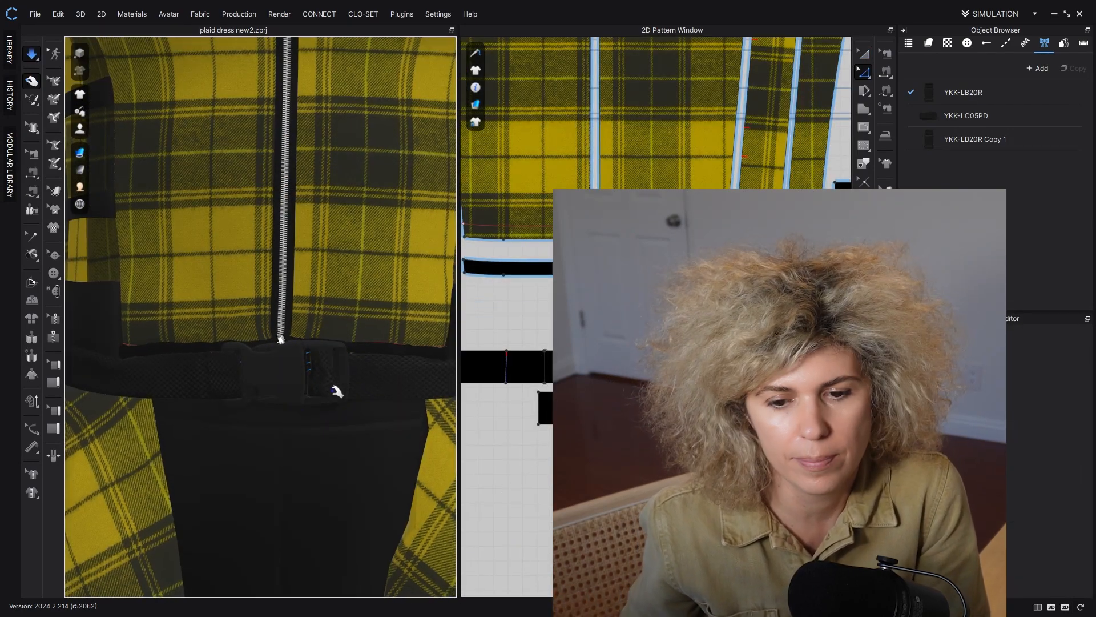
left_click(367, 378)
left_click(366, 376)
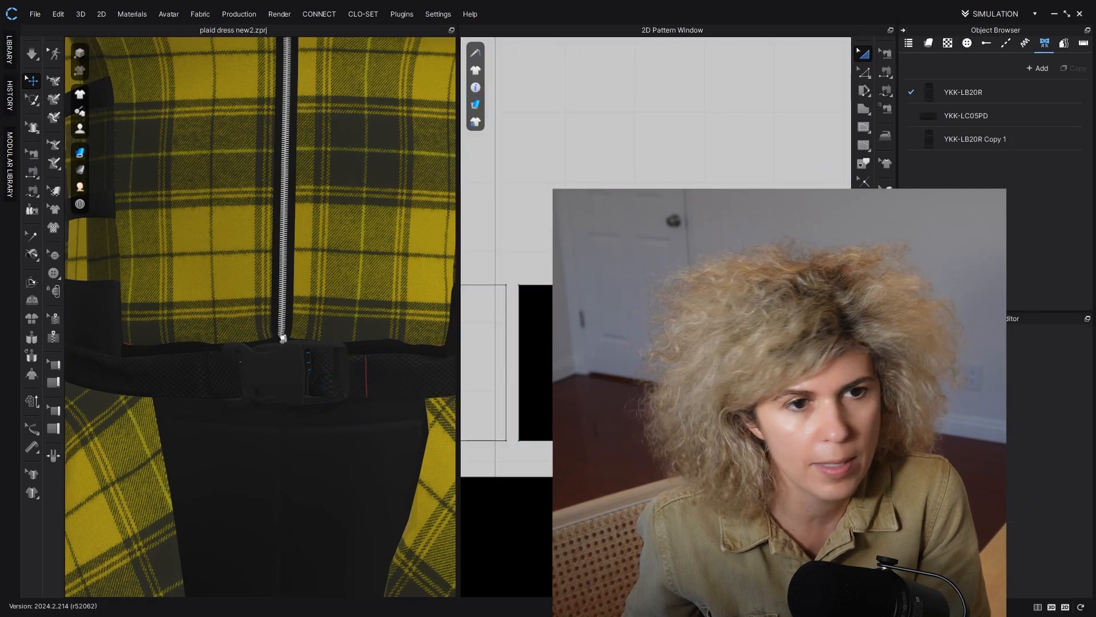
Step: Sew the waistband side strip to the short strip passing through the front buckle with Free Sewing
scroll(685, 396, "down", 8)
key("a")
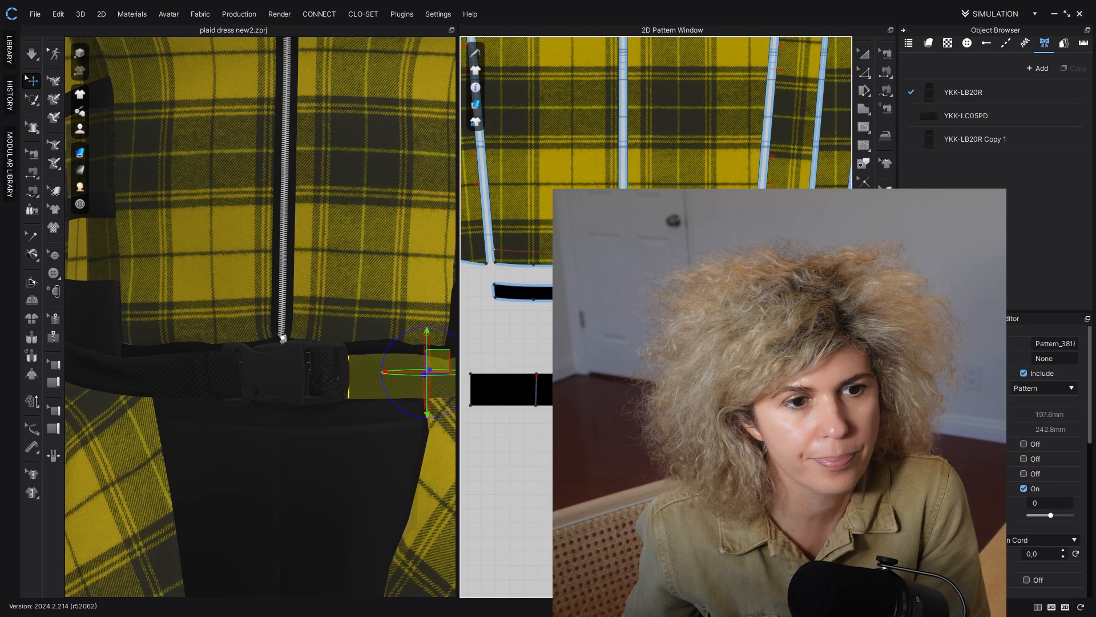
left_click(867, 60)
scroll(668, 420, "up", 4)
key("m")
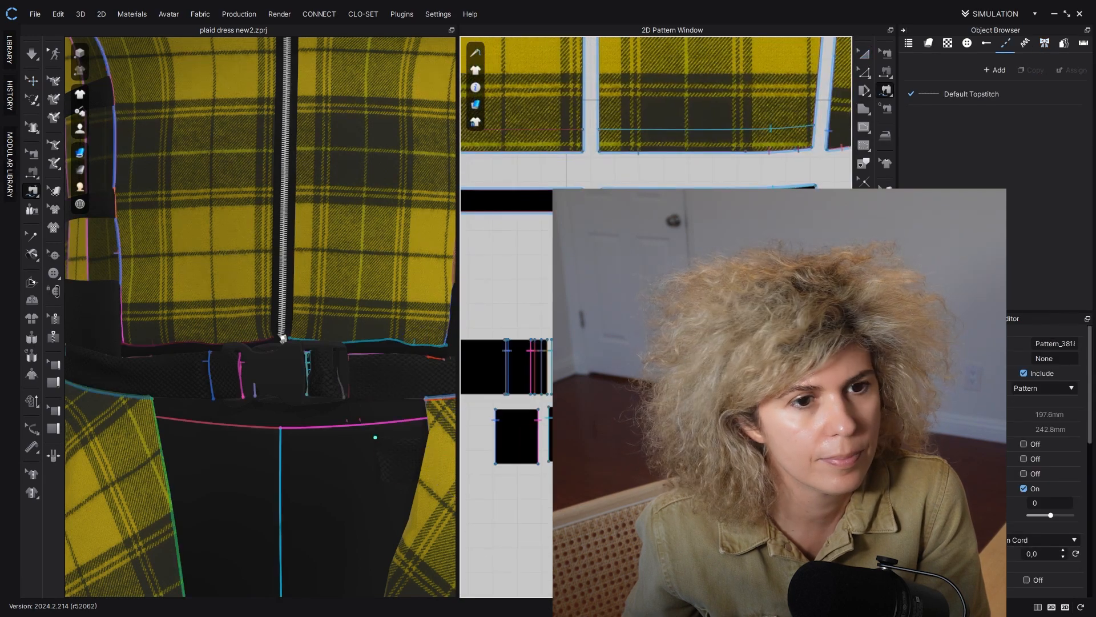
left_click(864, 53)
left_click(391, 338)
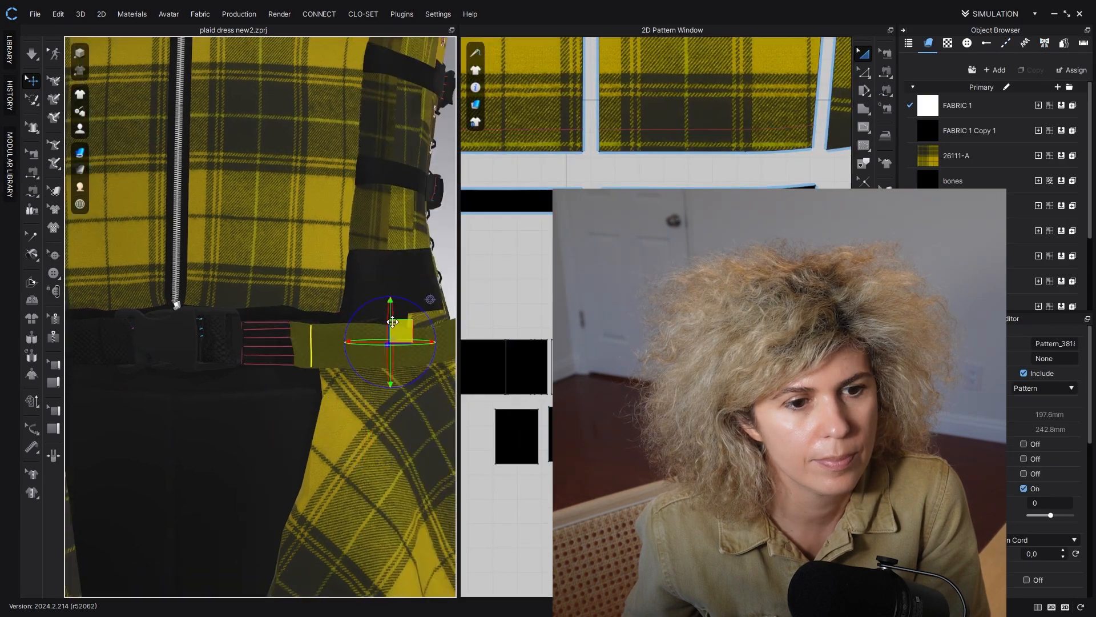
Step: Rework the end of the waistband side strip next to its join with the front buckle
right_click_drag(392, 337, 292, 360)
middle_click_drag(742, 177, 684, 100)
left_click(864, 73)
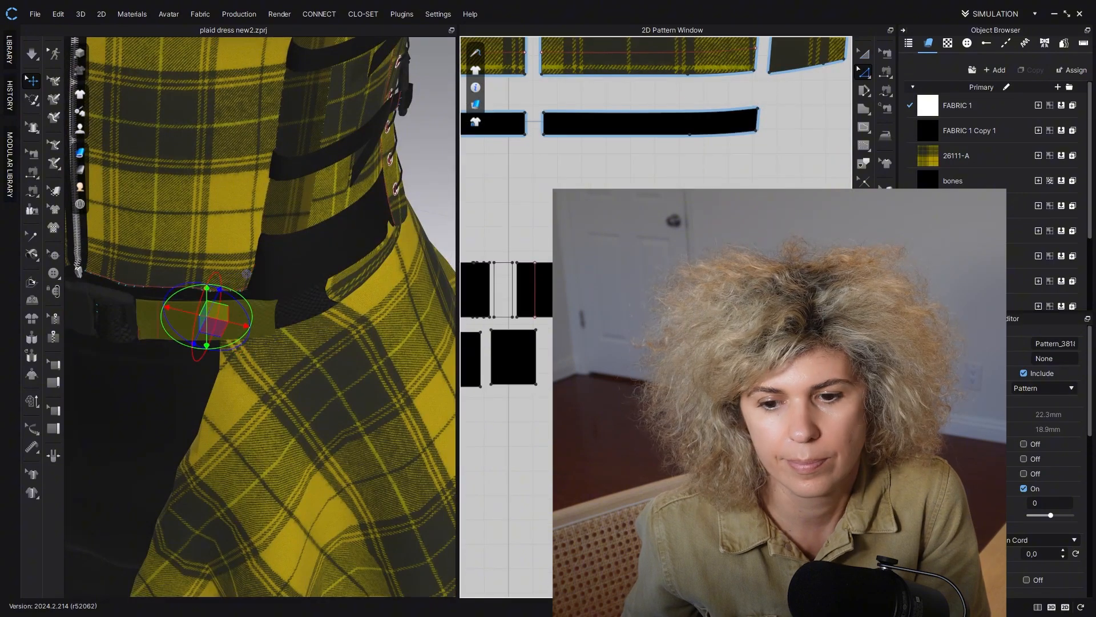
scroll(236, 265, "down", 4)
left_click(220, 417)
right_click_drag(219, 416, 334, 281)
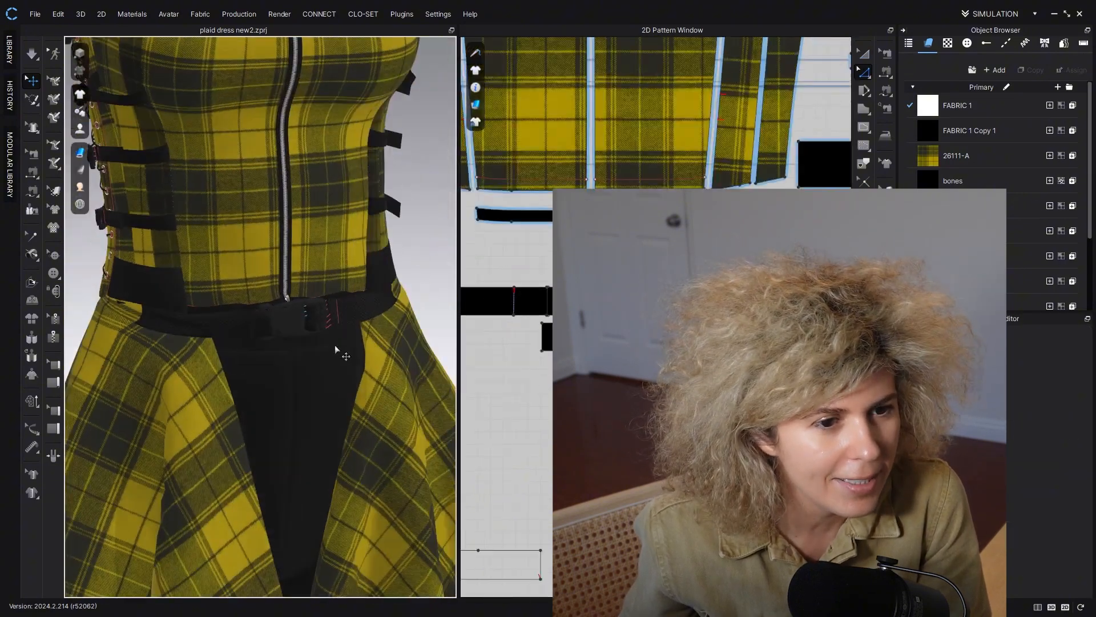
scroll(335, 349, "down", 3)
Step: Select the waistband strips in the pattern layout and strengthen them
left_click(863, 53)
left_click_drag(528, 277, 799, 360)
right_click(672, 303)
left_click(708, 240)
Step: Edit the waistband strap's end beside the front buckle and simulate the strengthened waistband
scroll(258, 326, "up", 3)
left_click(237, 277)
right_click_drag(240, 286, 319, 280)
left_click(864, 72)
left_click(189, 277)
scroll(234, 272, "up", 2)
right_click_drag(228, 293, 275, 284)
left_click(275, 284)
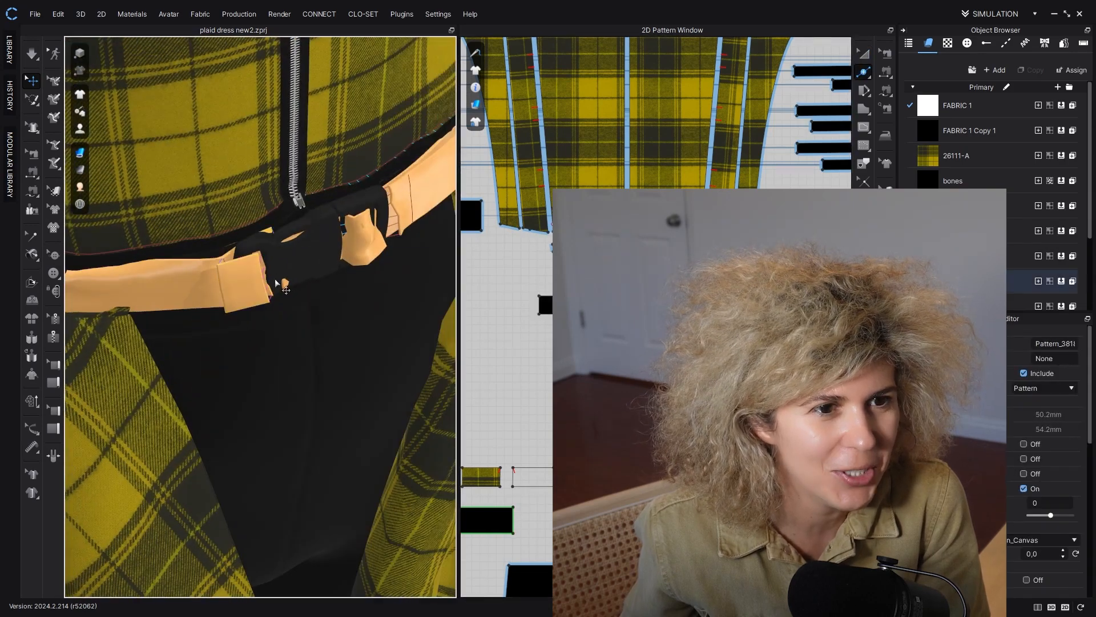
scroll(627, 294, "up", 8)
left_click(34, 55)
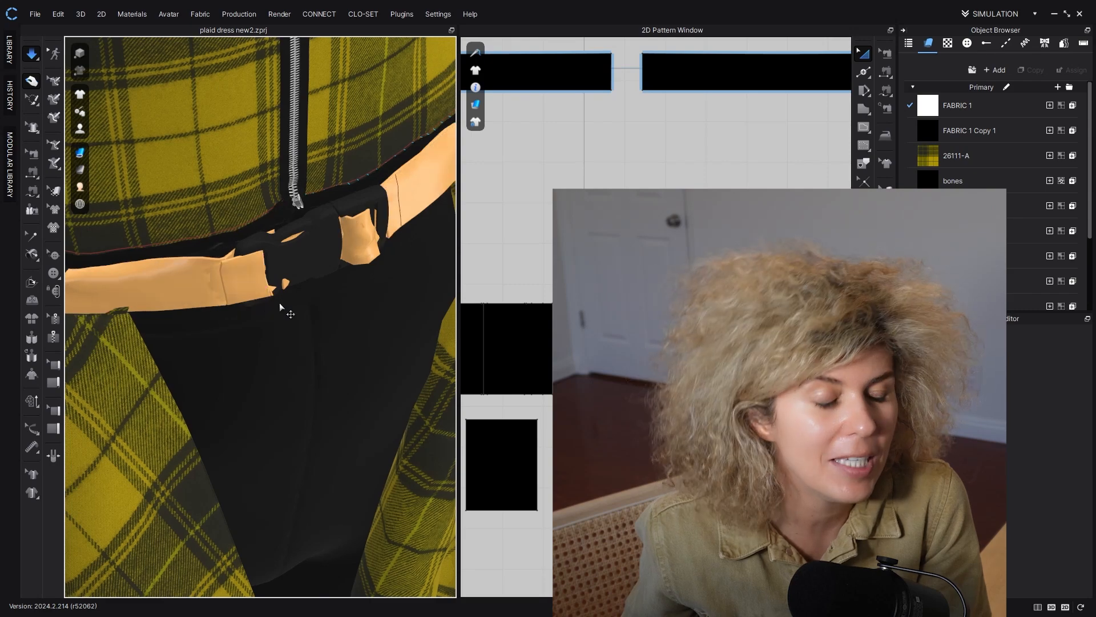
Step: Stop the simulation and turn off strengthening on the waistband strips
scroll(279, 302, "down", 3)
right_click_drag(145, 265, 342, 237)
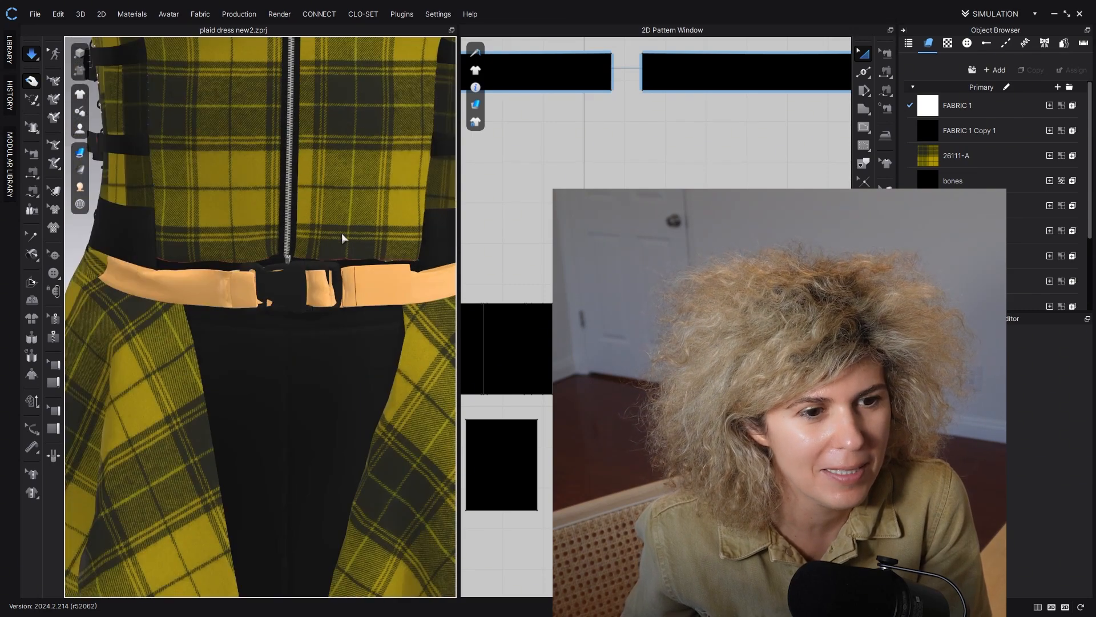
scroll(329, 269, "down", 2)
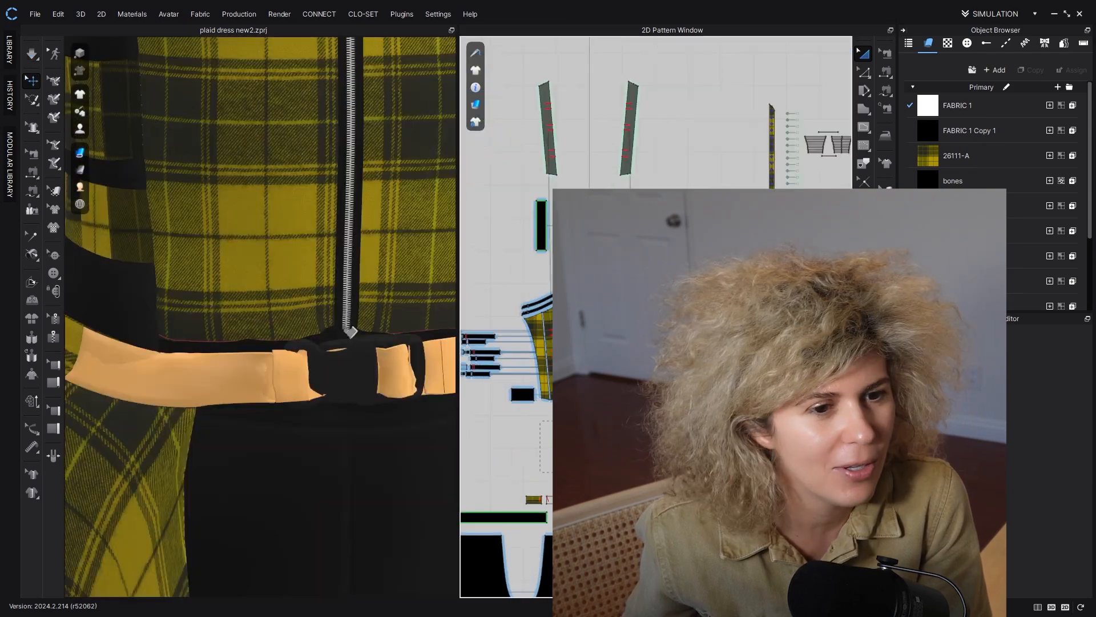
right_click(614, 354)
left_click(674, 366)
scroll(278, 394, "down", 3)
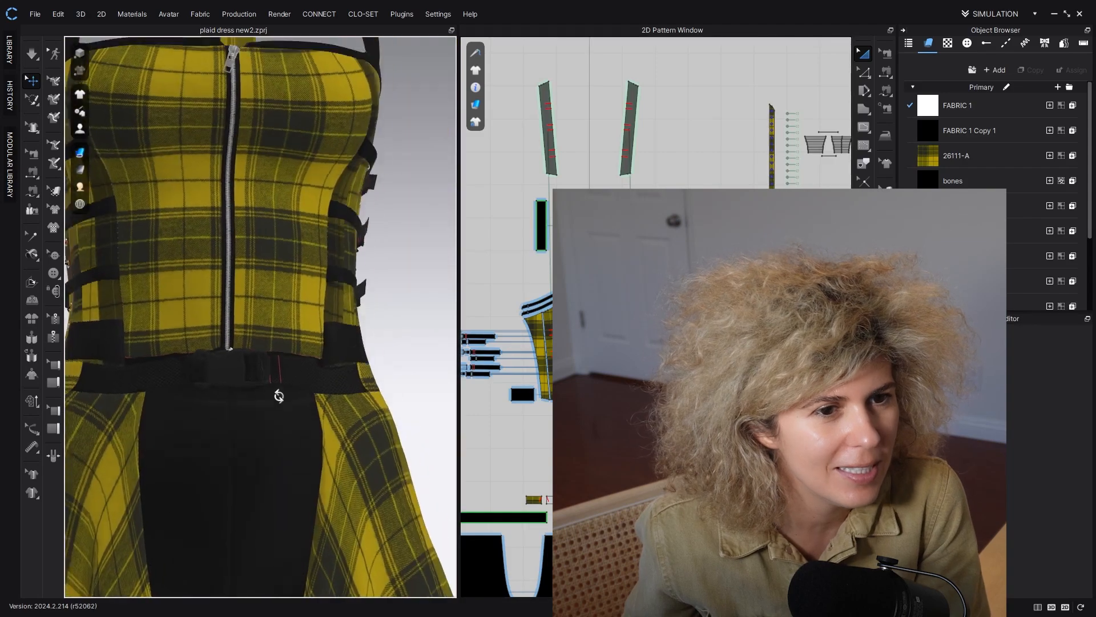
right_click_drag(278, 394, 286, 408)
scroll(275, 417, "up", 3)
scroll(171, 423, "down", 3)
Step: Bring up the waistband strips' simulation properties and simulate the dress
left_click(531, 517)
left_click(1023, 350)
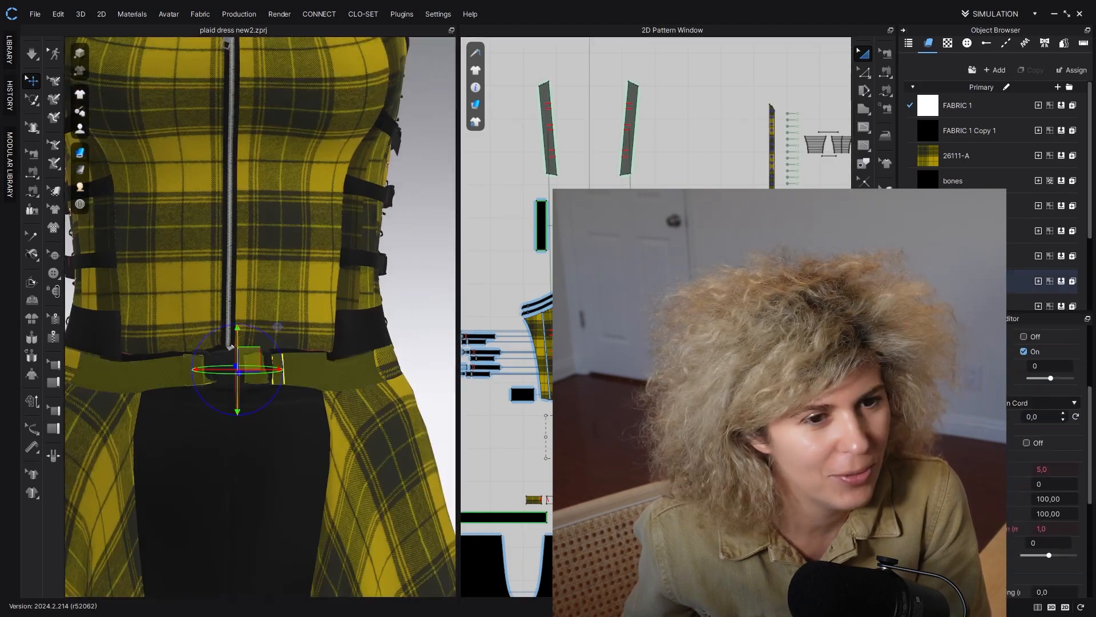
left_click(523, 451)
key("space")
scroll(223, 292, "down", 3)
scroll(179, 223, "up", 4)
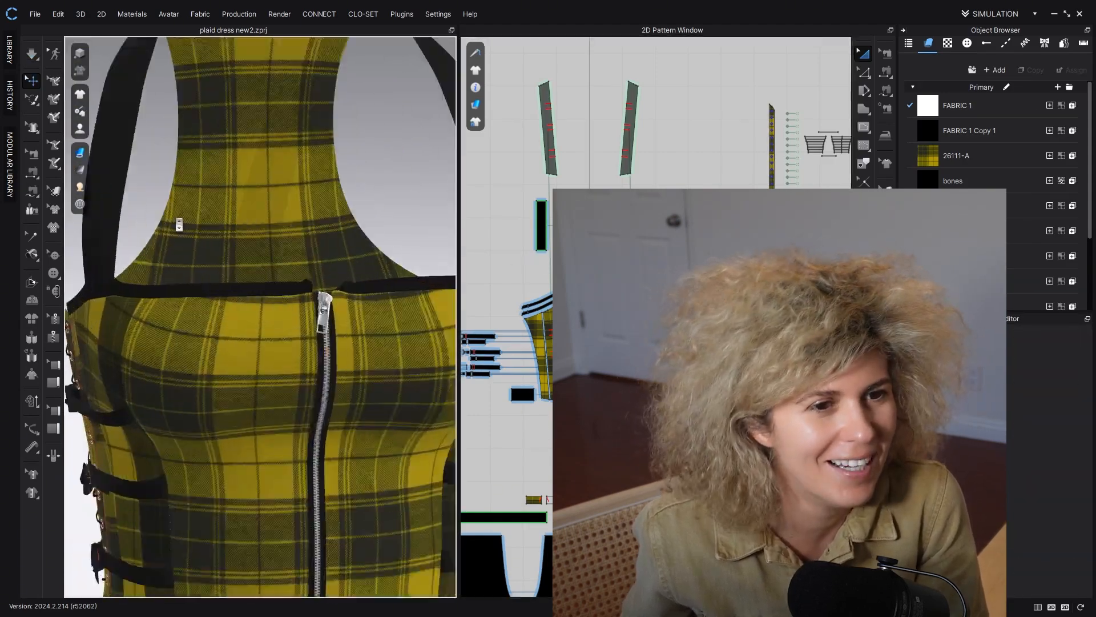
scroll(179, 222, "down", 2)
key("space")
Step: Select both shoulder straps and review their simulation properties
middle_click_drag(277, 265, 118, 250)
left_click(120, 246)
left_click(344, 229, "shift")
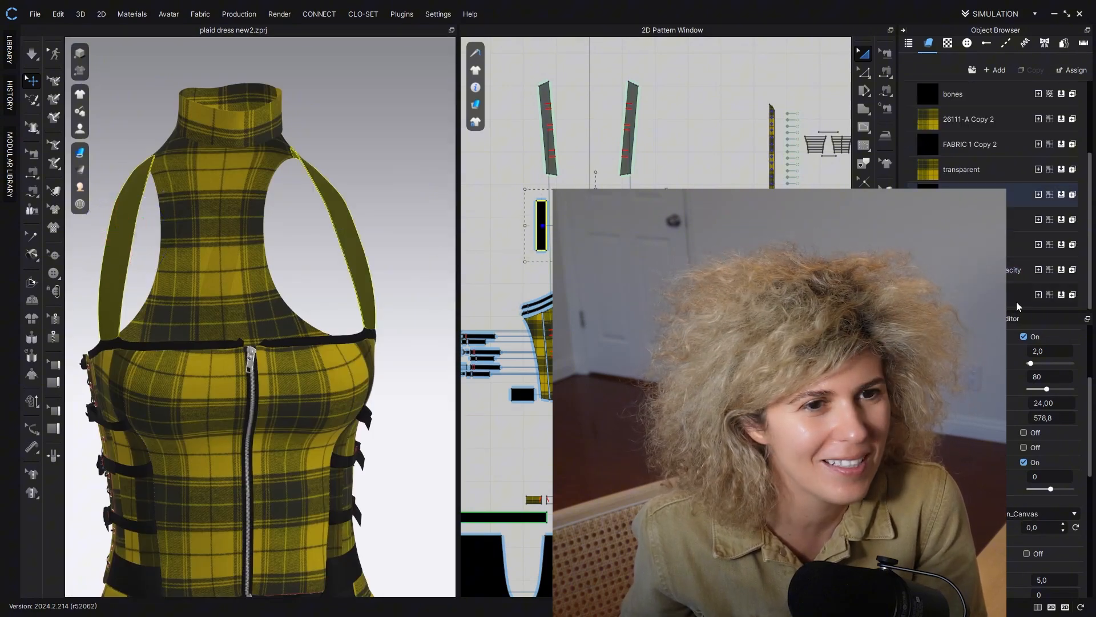
left_click(382, 287)
scroll(384, 286, "up", 4)
middle_click_drag(320, 514, 342, 316)
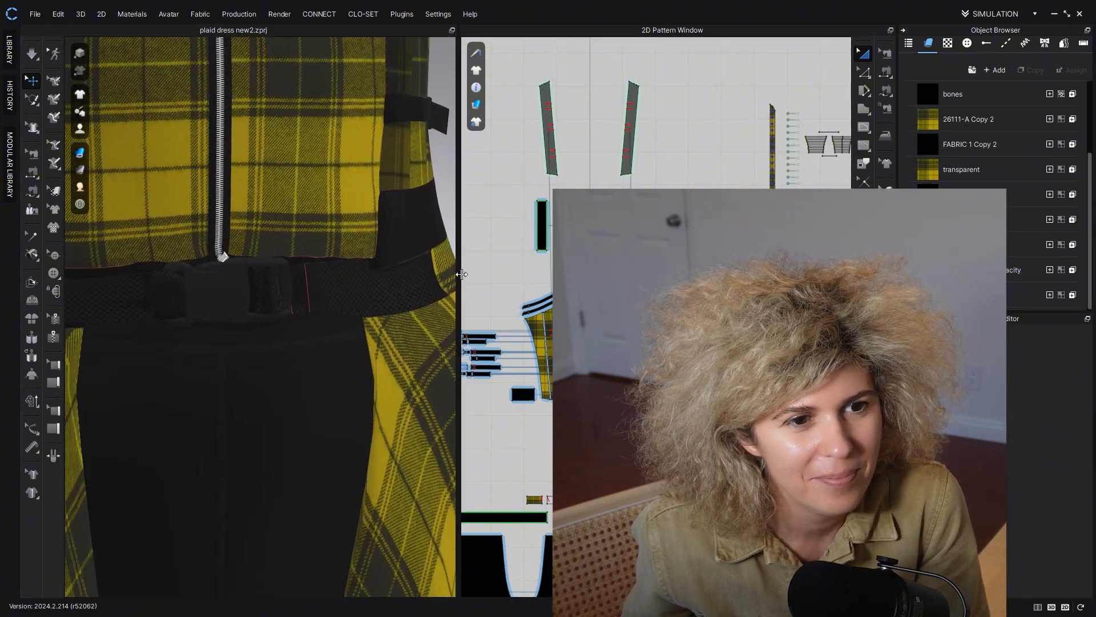
Step: Select the waistband strap beside the front buckle and examine up close how its end sits against the buckle and the skirt
left_click_drag(462, 274, 482, 274)
left_click(344, 307)
left_click(885, 191)
left_click(522, 452)
scroll(531, 286, "up", 2)
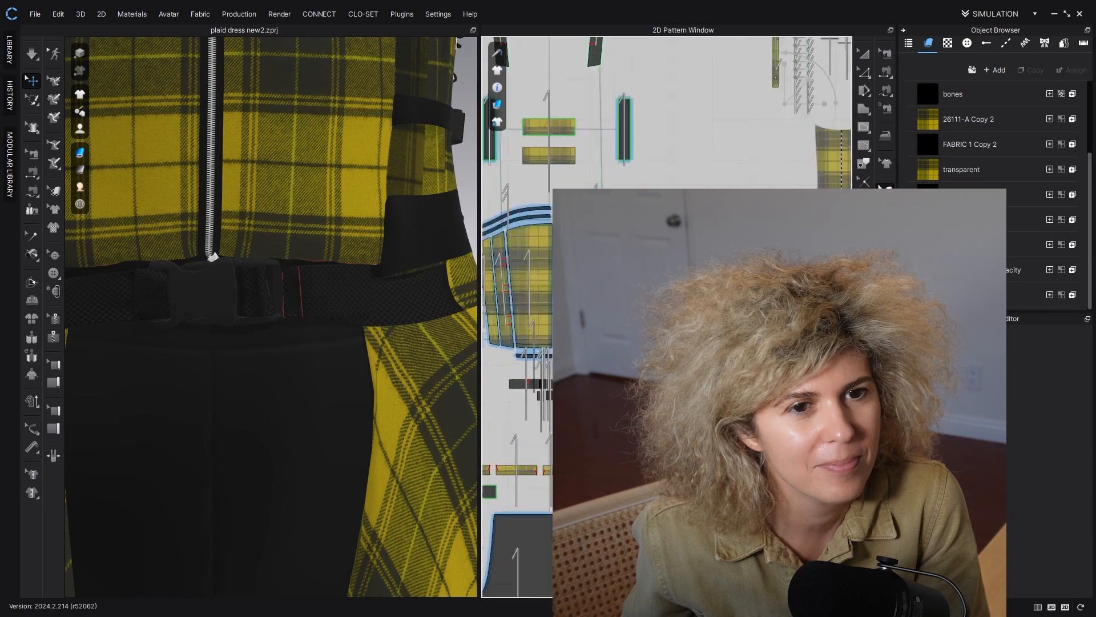
scroll(548, 402, "up", 4)
left_click(528, 326)
scroll(528, 326, "up", 4)
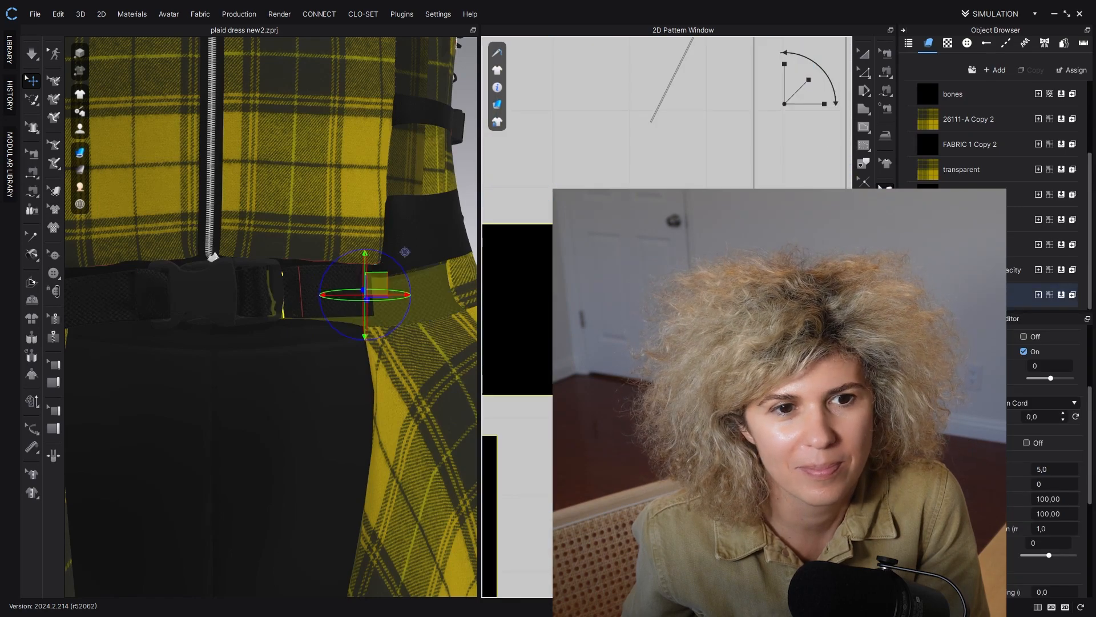
scroll(246, 301, "up", 4)
middle_click_drag(242, 301, 298, 301)
scroll(528, 308, "down", 12)
scroll(140, 306, "up", 2)
middle_click_drag(140, 306, 127, 327)
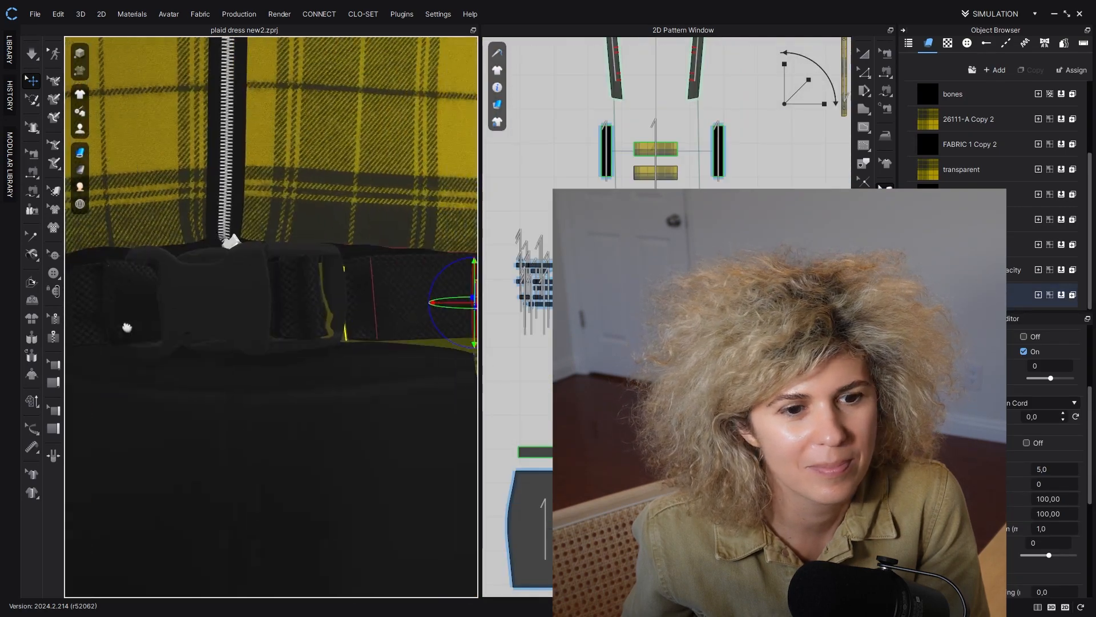
scroll(380, 318, "up", 3)
middle_click_drag(380, 318, 242, 348)
middle_click_drag(493, 317, 692, 266)
scroll(692, 265, "up", 5)
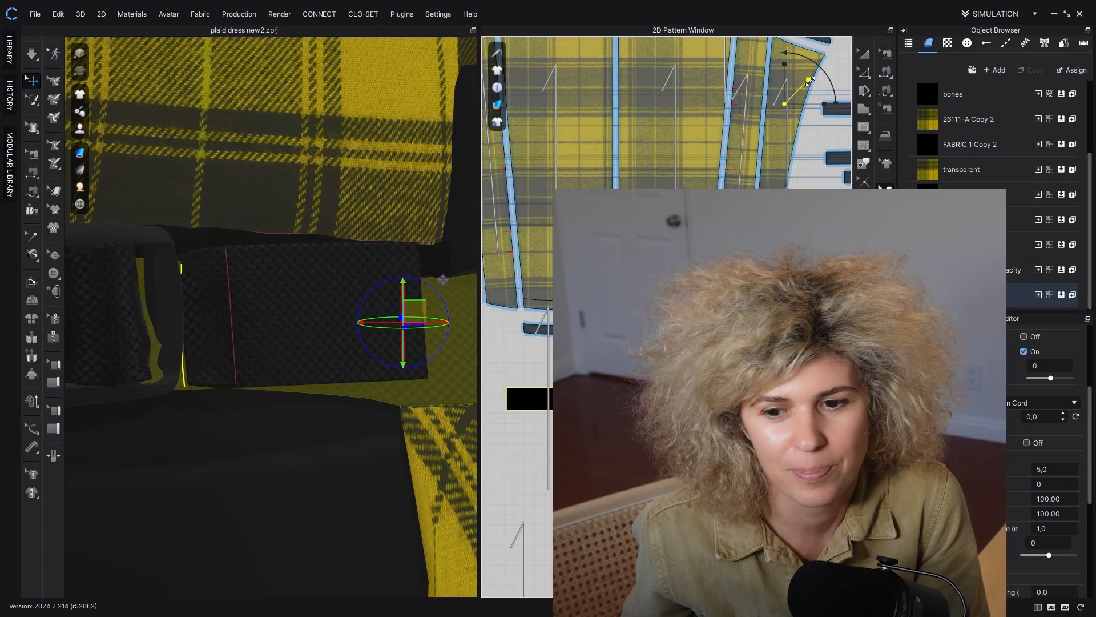
scroll(268, 309, "down", 3)
scroll(268, 308, "up", 2)
scroll(269, 308, "down", 8)
left_click(411, 228)
Step: Show the avatar under the dress and simulate the whole garment
key("q")
scroll(137, 85, "up", 3)
middle_click_drag(138, 85, 284, 242)
scroll(155, 258, "down", 6)
mouse_move(80, 129)
left_click(143, 149)
scroll(257, 341, "down", 2)
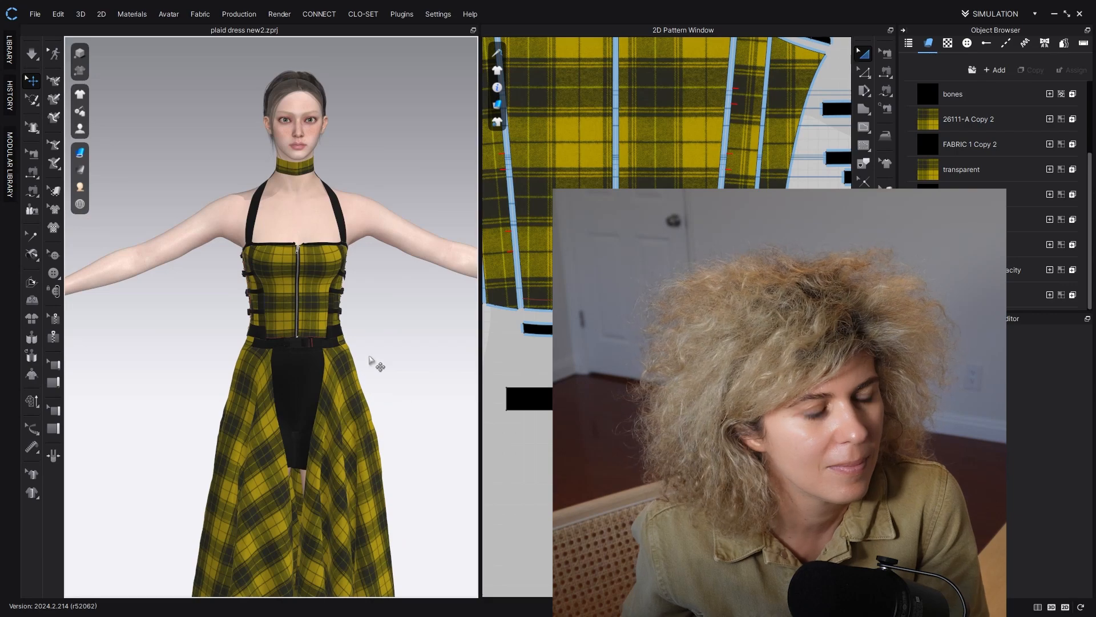
middle_click_drag(410, 363, 362, 347)
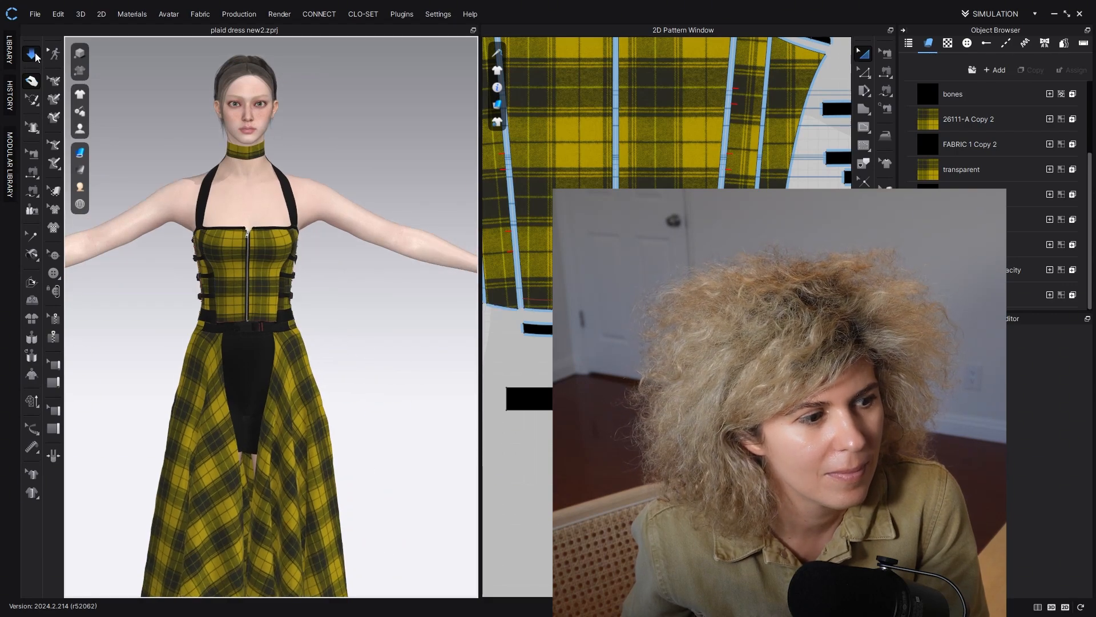
mouse_move(211, 254)
right_mouse_down()
mouse_move(473, 262)
mouse_move(216, 271)
right_mouse_up()
key("space")
scroll(385, 468, "down", 3)
scroll(615, 342, "down", 5)
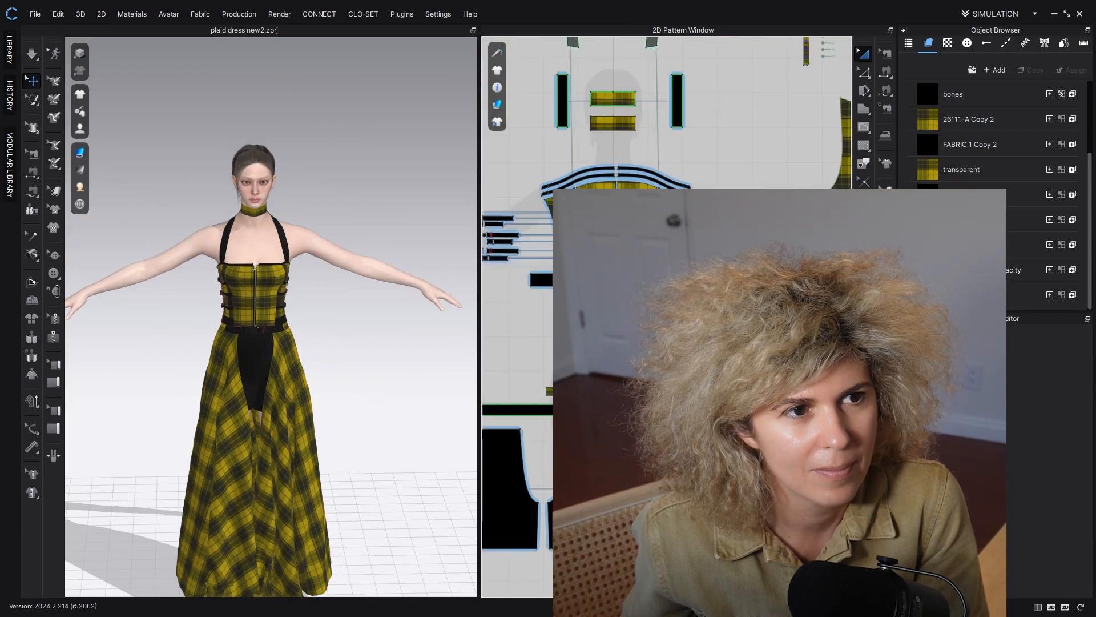
Step: Adjust the length of the black shorts by moving the hem edge of their pattern piece during simulation
scroll(536, 310, "down", 3)
key("z")
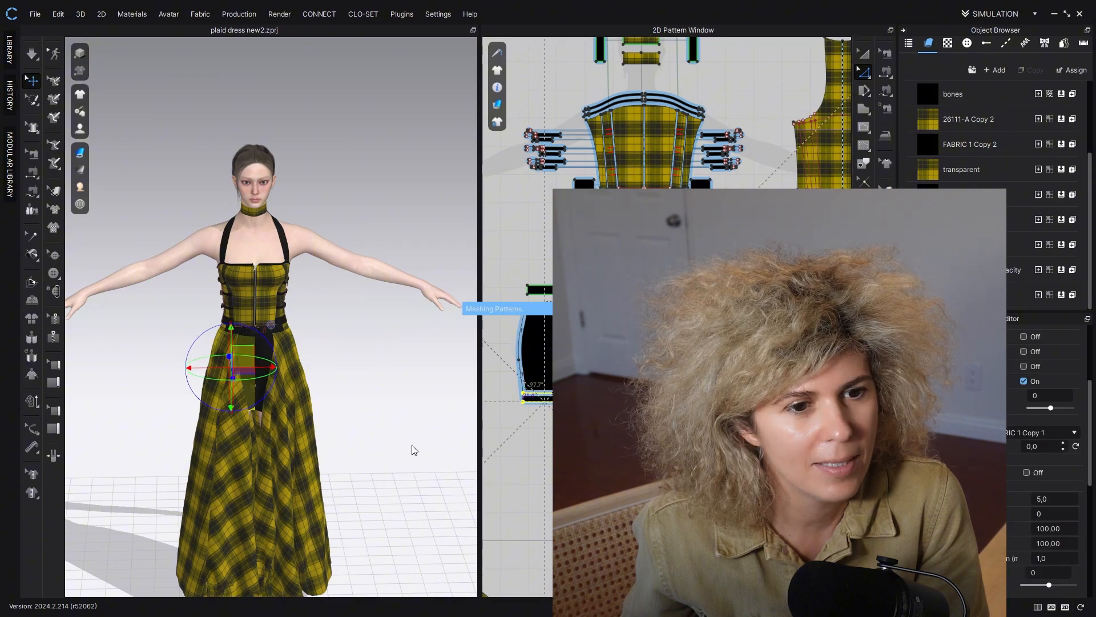
left_click(509, 437)
mouse_move(420, 434)
right_mouse_down()
mouse_move(360, 433)
mouse_move(420, 436)
right_mouse_up()
left_click_drag(544, 392, 543, 391)
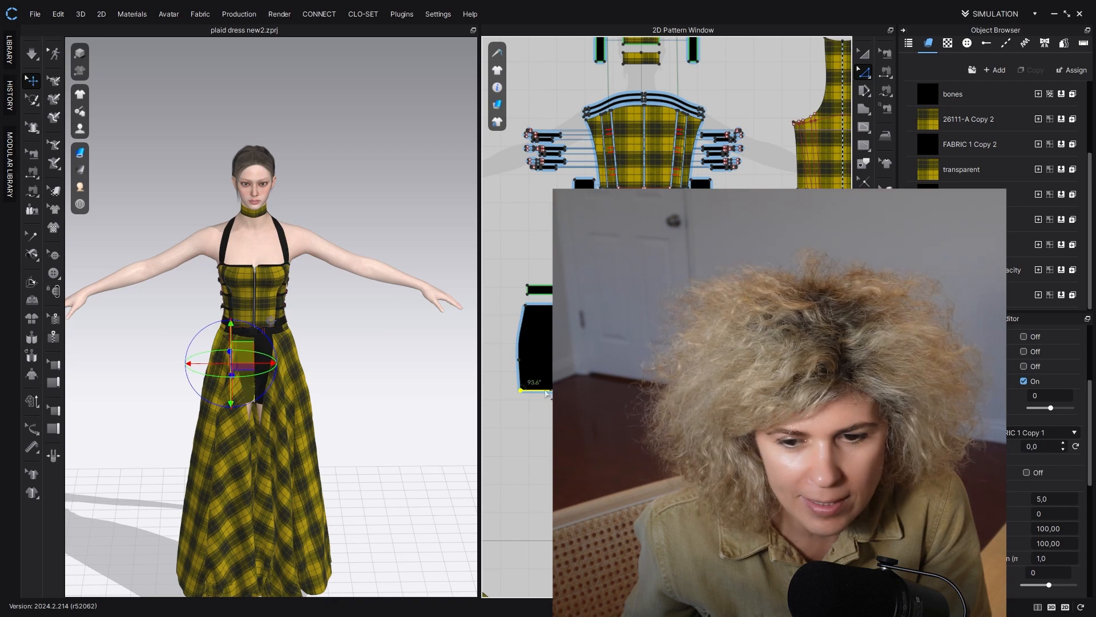
scroll(605, 320, "down", 5)
scroll(605, 320, "up", 4)
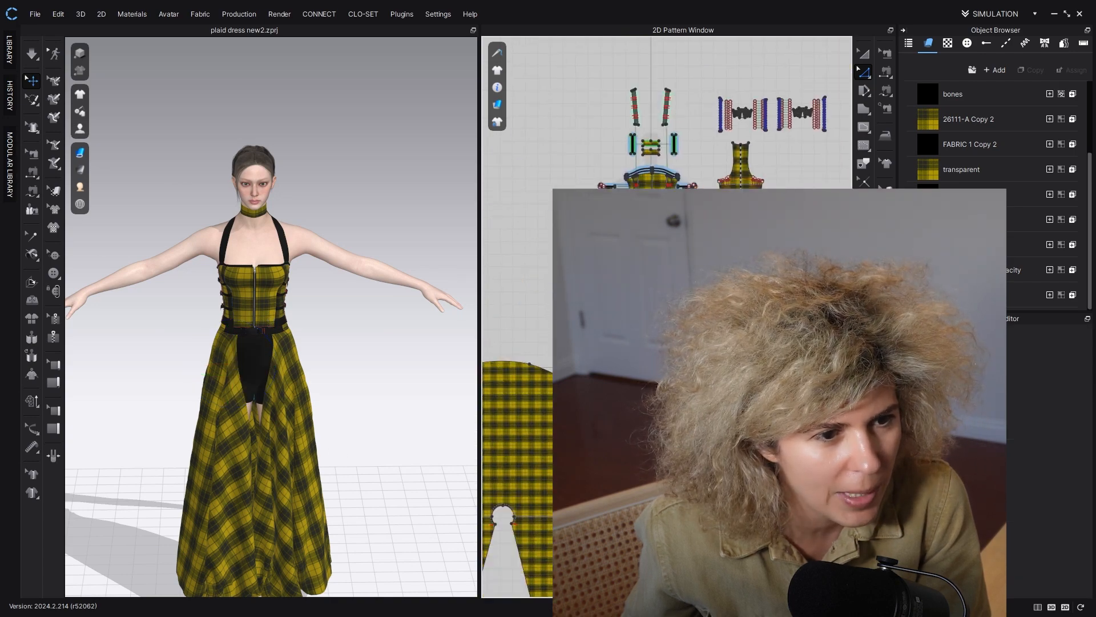
Step: Try pulling the fabric down at the front of the waist and undo the change
left_click(593, 285)
scroll(599, 343, "up", 1)
left_click(517, 354)
scroll(249, 342, "up", 10)
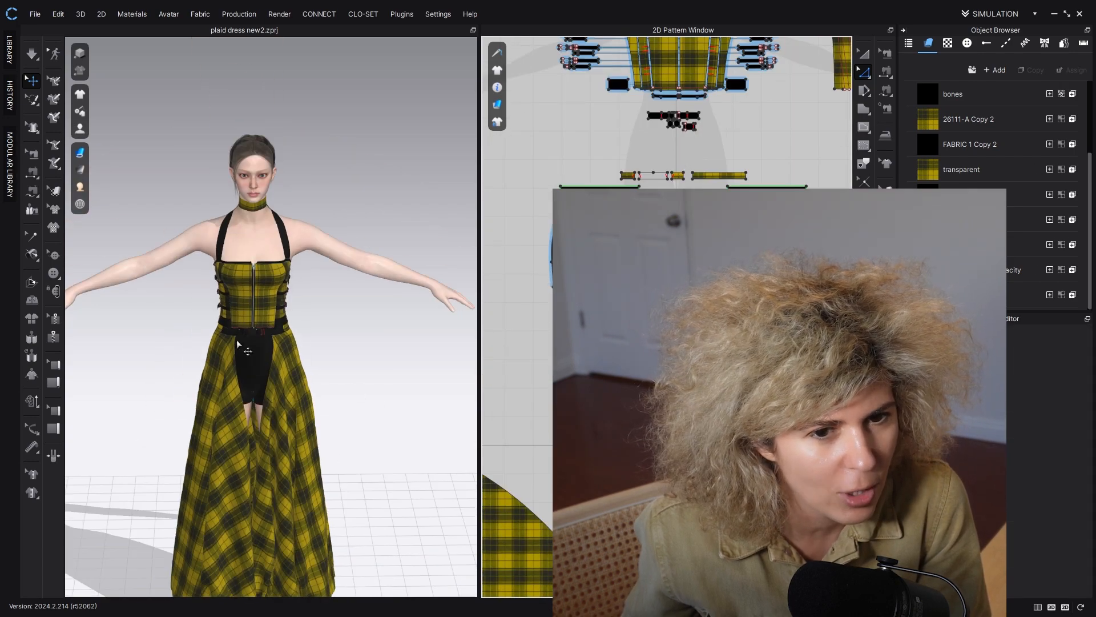
left_click_drag(249, 334, 262, 375)
key("ctrl+z")
Step: Move the YKK-LC05PD cord lock from beside the dress to the upper part of the side lacing
scroll(229, 391, "down", 7)
scroll(231, 393, "down", 3)
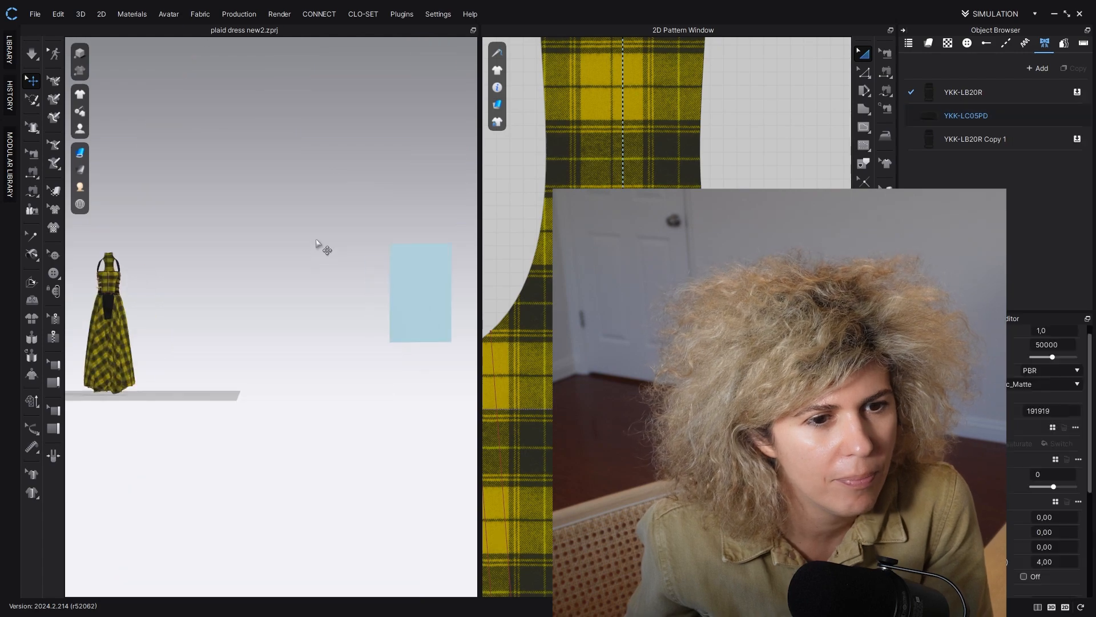
scroll(242, 326, "up", 10)
right_click_drag(242, 325, 288, 234)
left_click(147, 330)
scroll(262, 316, "up", 4)
right_click_drag(262, 316, 274, 355)
left_click(270, 272)
left_click_drag(279, 255, 291, 240)
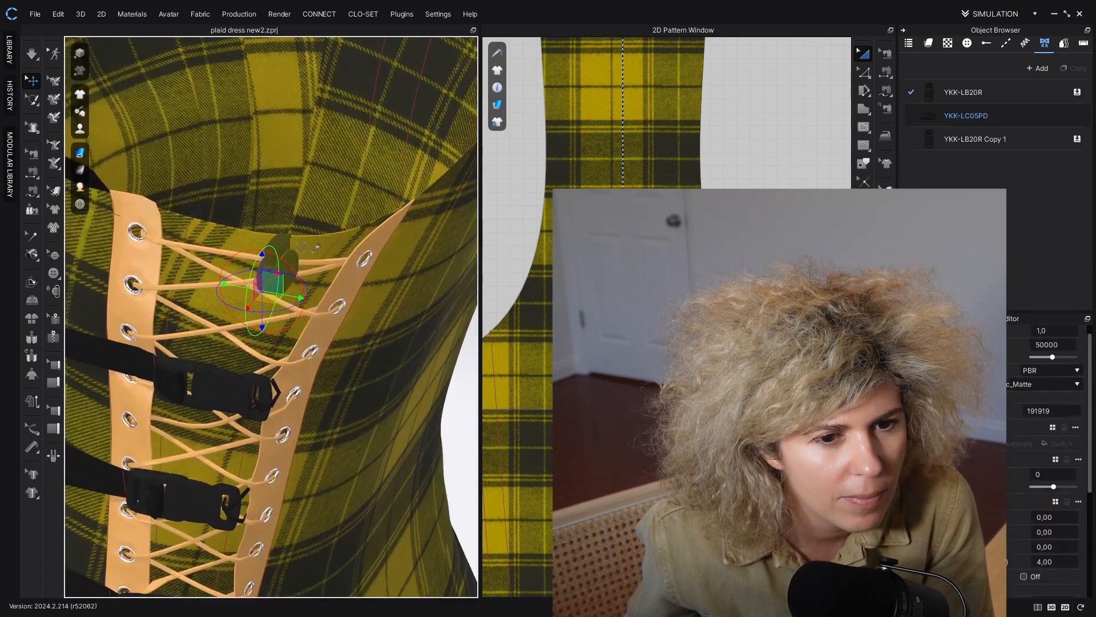
Step: Rotate and reposition the cord lock to line it up with the upper crossing laces
right_click_drag(294, 242, 270, 246)
left_click(276, 254)
left_click_drag(271, 305, 302, 302)
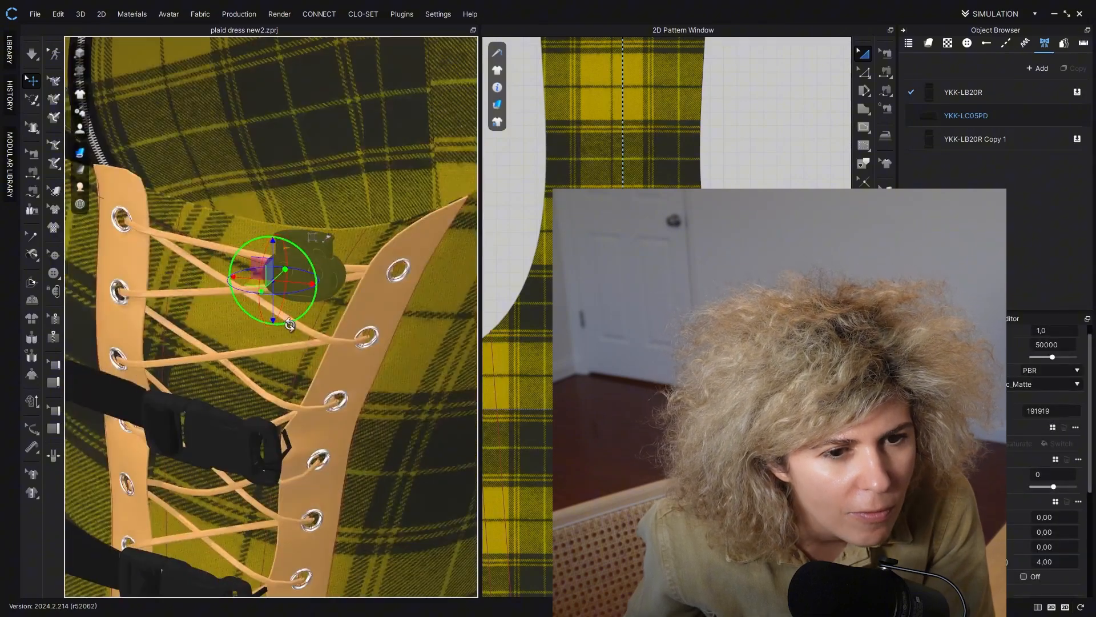
right_click_drag(290, 325, 309, 297)
left_click_drag(309, 288, 285, 297)
right_click_drag(285, 297, 388, 343)
left_click_drag(337, 354, 320, 374)
right_click_drag(320, 365, 257, 319)
middle_click_drag(257, 319, 330, 324)
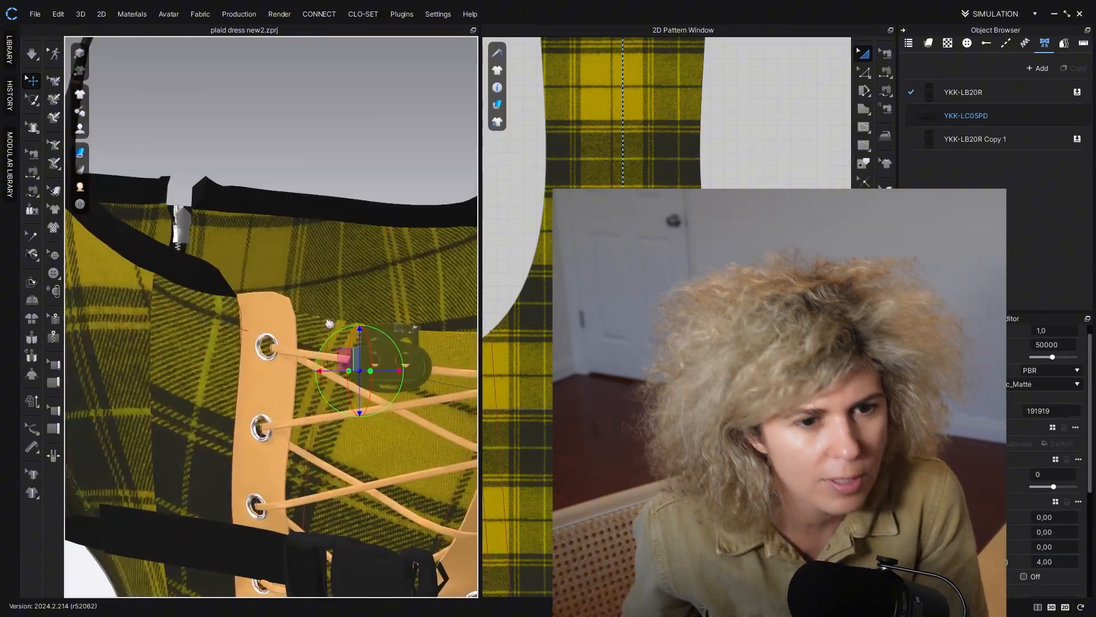
Step: Fine-tune the cord lock's position against the laces, deselect it, and simulate the garment
right_click_drag(330, 324, 380, 319)
scroll(380, 320, "up", 3)
left_click_drag(386, 318, 383, 300)
right_click_drag(377, 297, 374, 337)
scroll(338, 396, "down", 4)
left_click(511, 285)
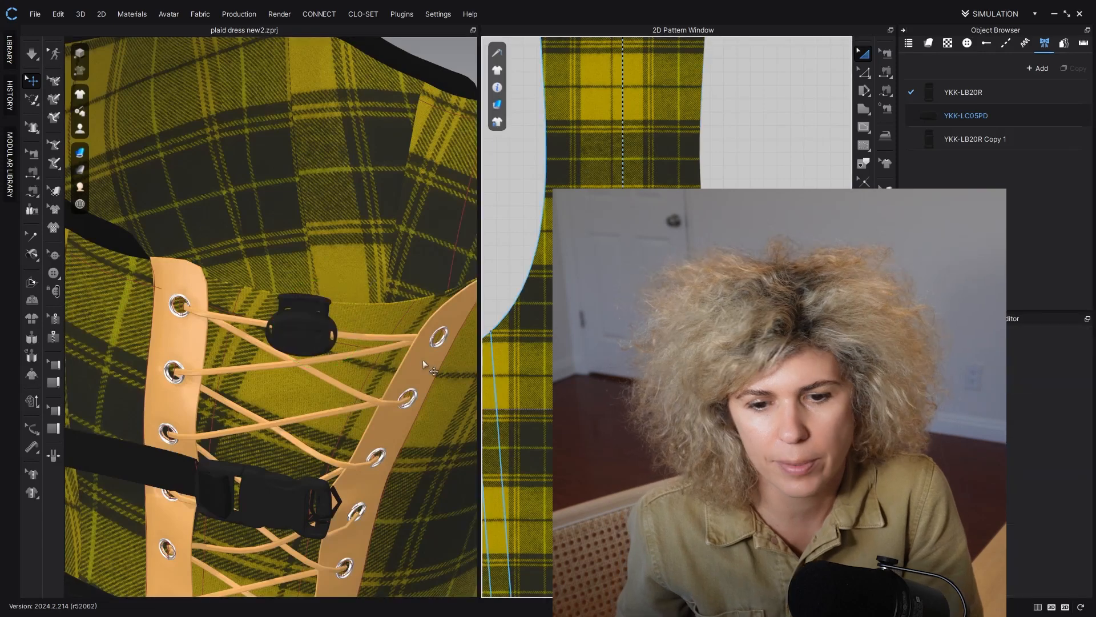
scroll(424, 363, "down", 5)
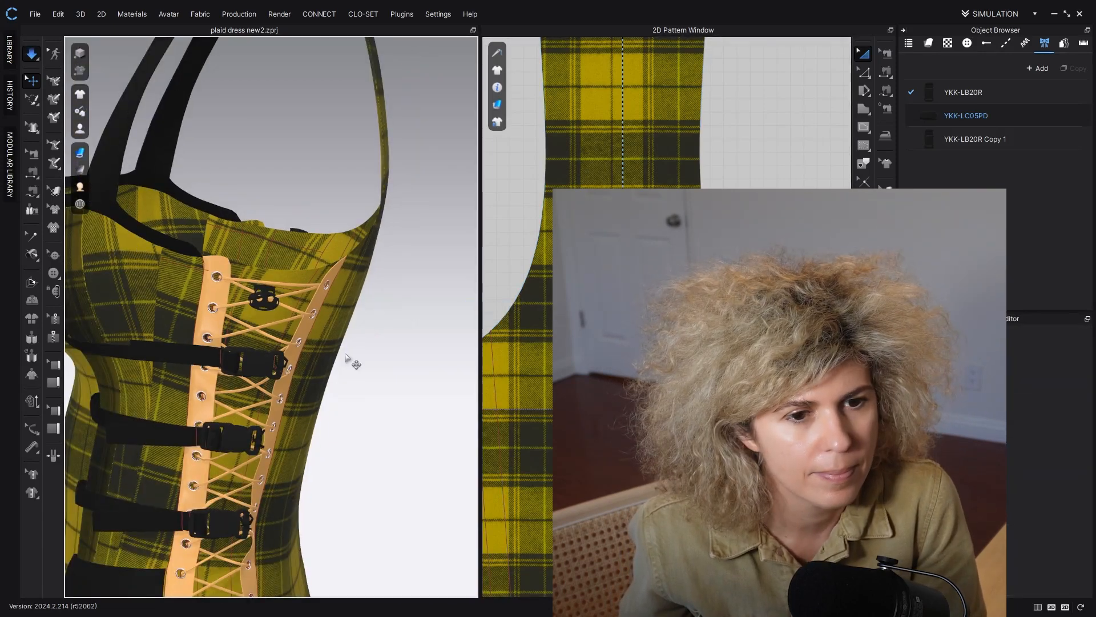
Step: Switch the garment to the mesh display and examine the cord lock and lacing area from several angles
scroll(264, 298, "up", 5)
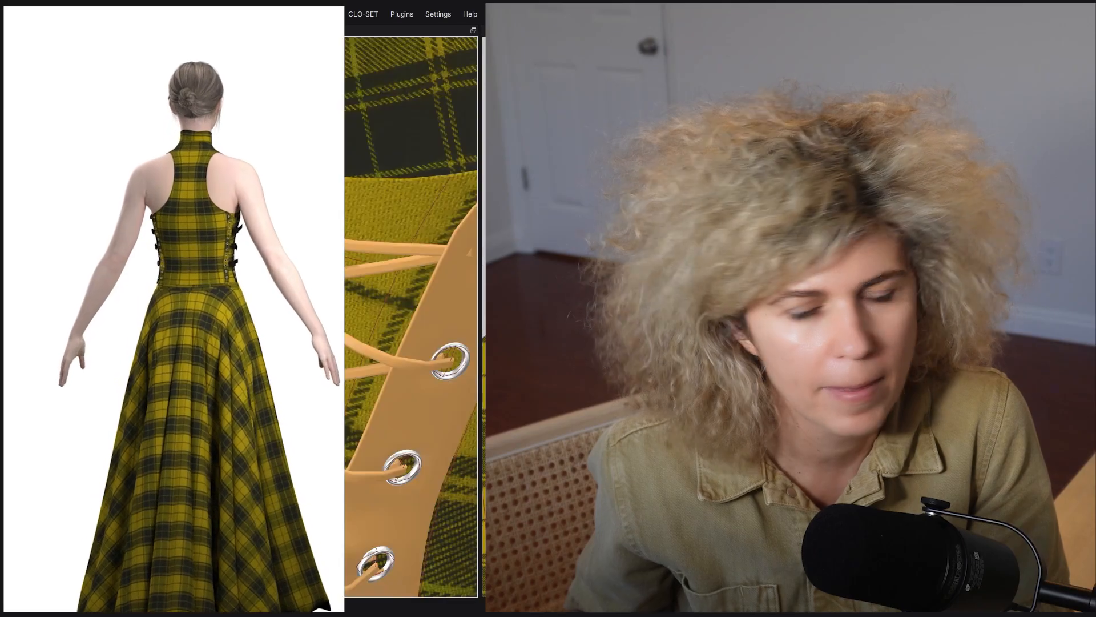
key("alt+5")
scroll(264, 298, "down", 4)
right_click_drag(264, 298, 320, 302)
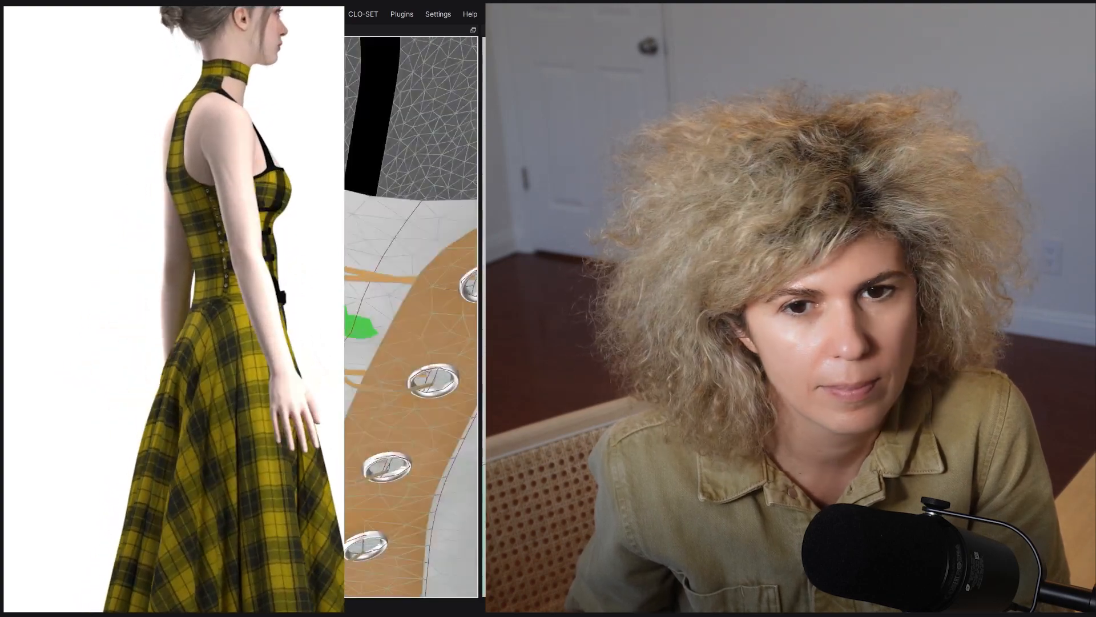
right_click_drag(264, 298, 197, 309)
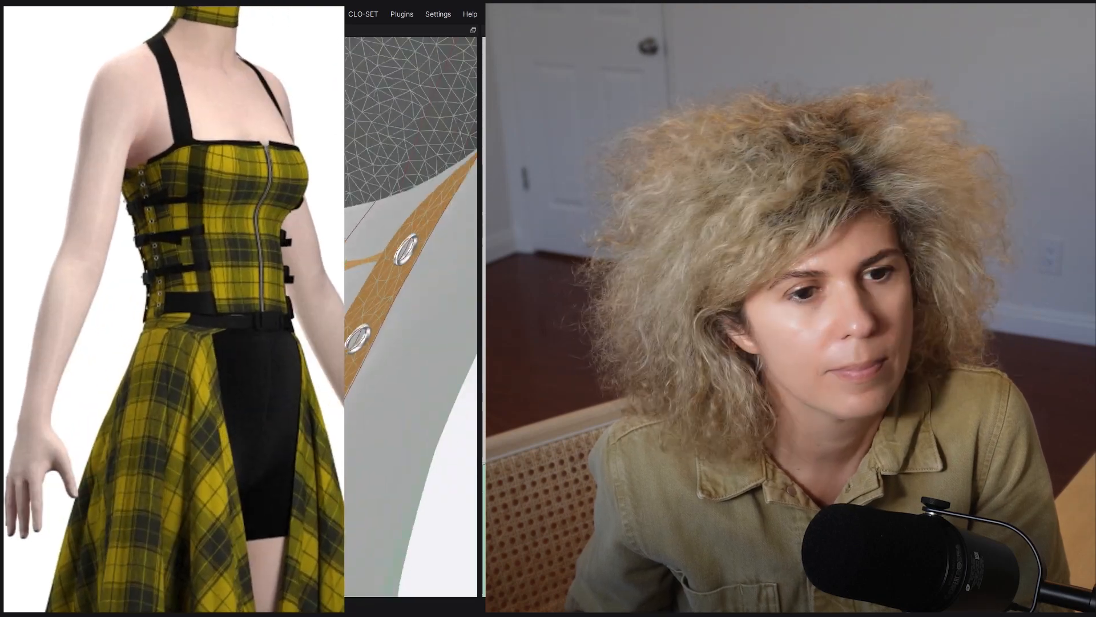